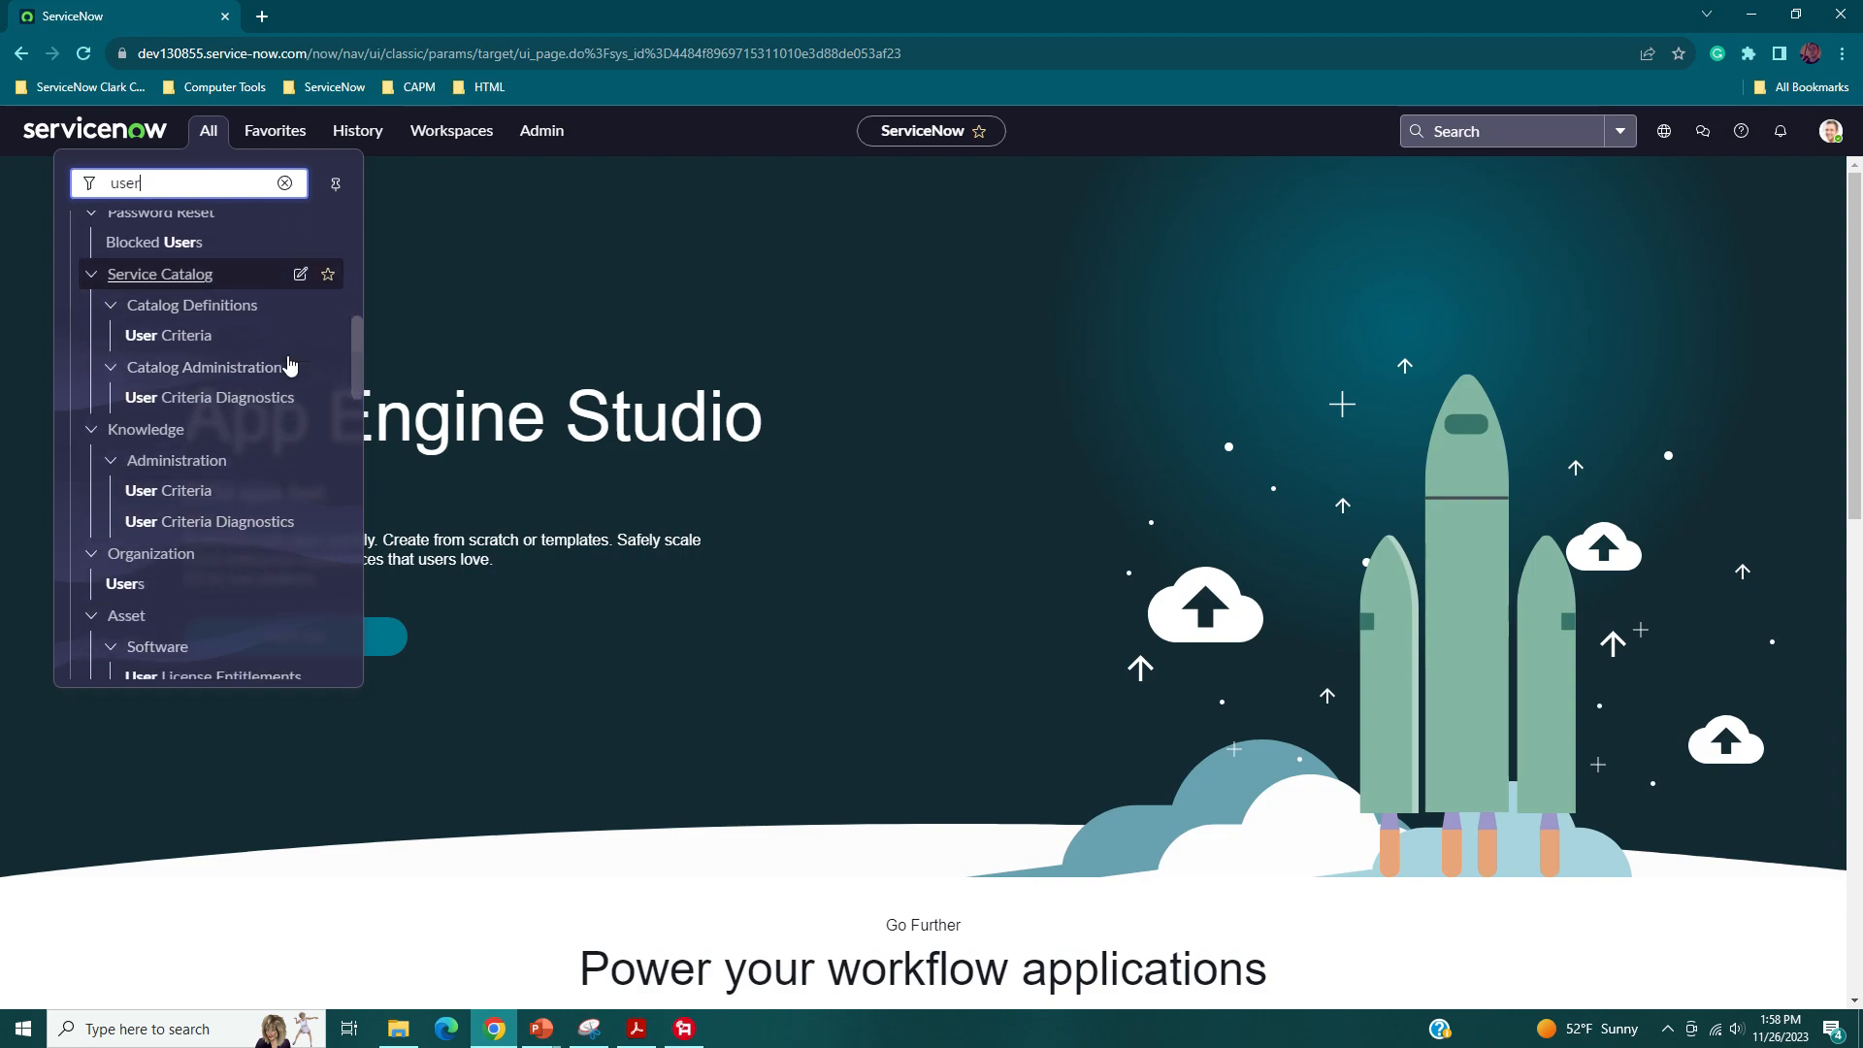
# - Open the System Security users list and open the record of the first listed user
pyautogui.scroll(-3, 284, 372)
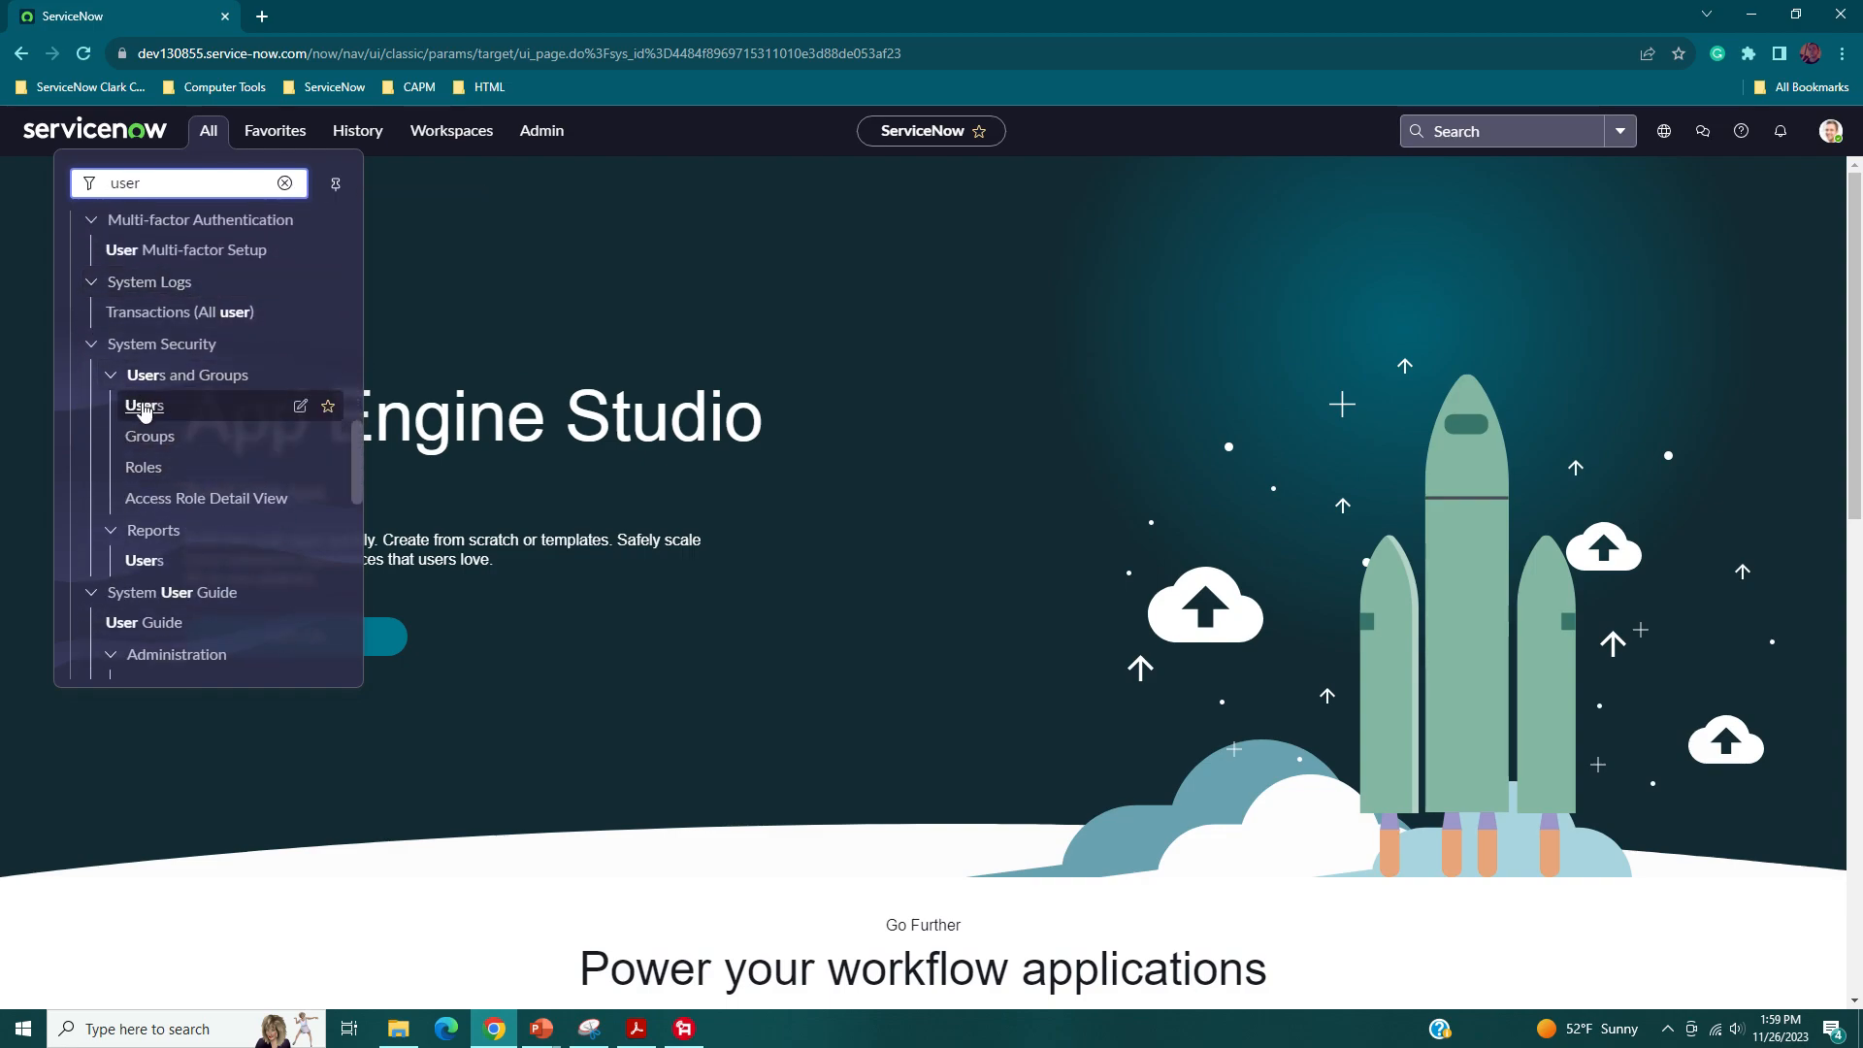
pyautogui.click(145, 407)
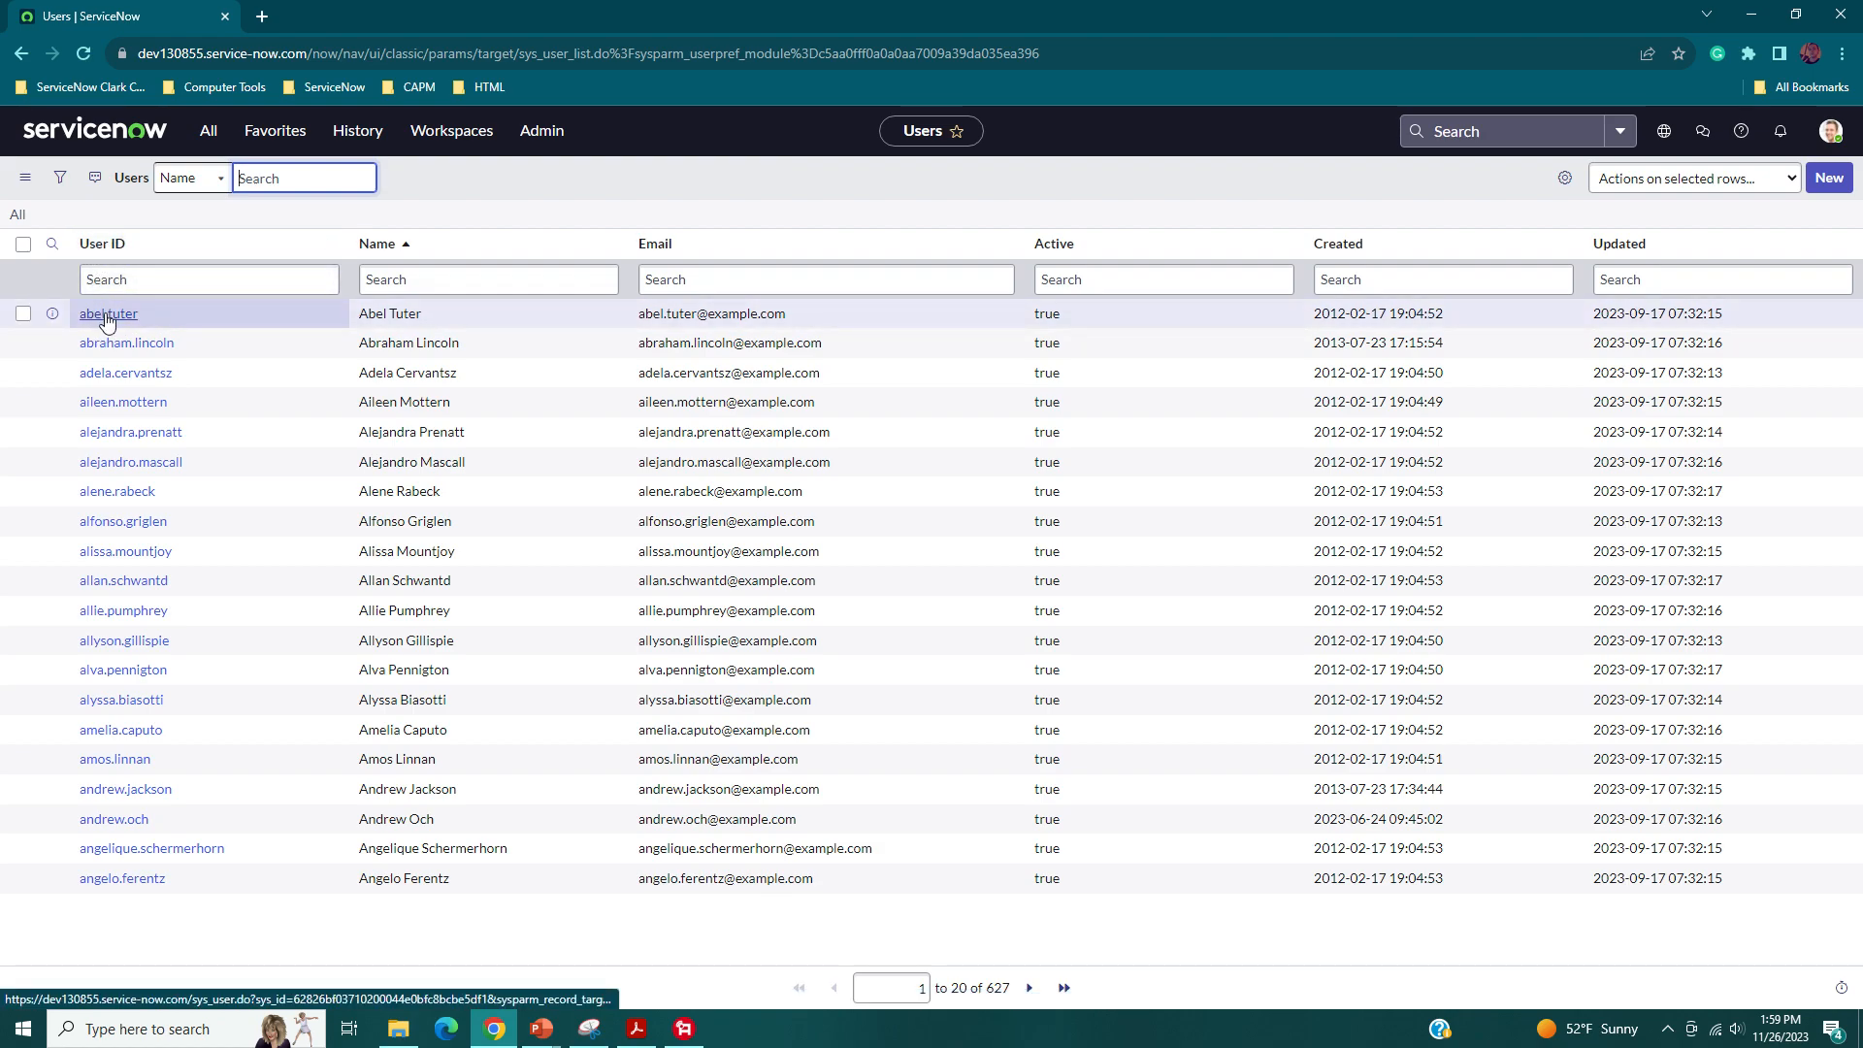
pyautogui.click(106, 314)
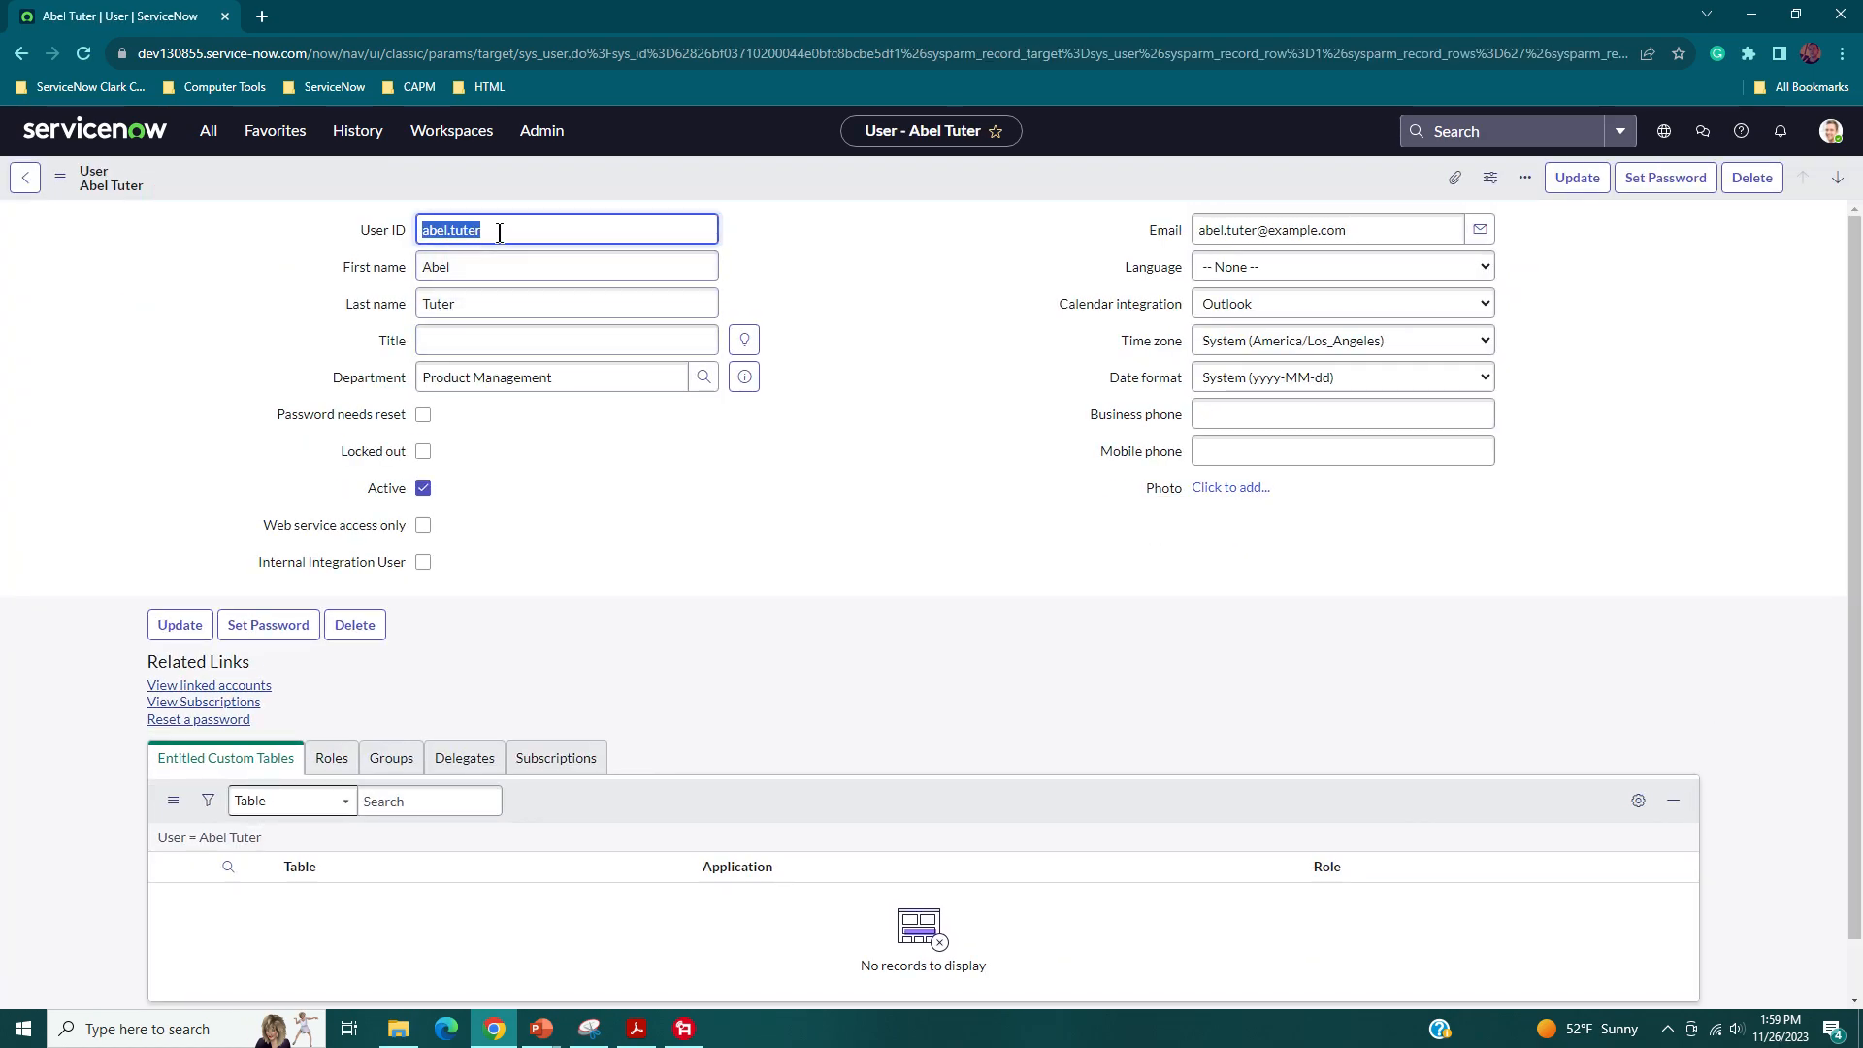
# - Add the user to the Hardware group and save the membership
pyautogui.scroll(-2, 146, 324)
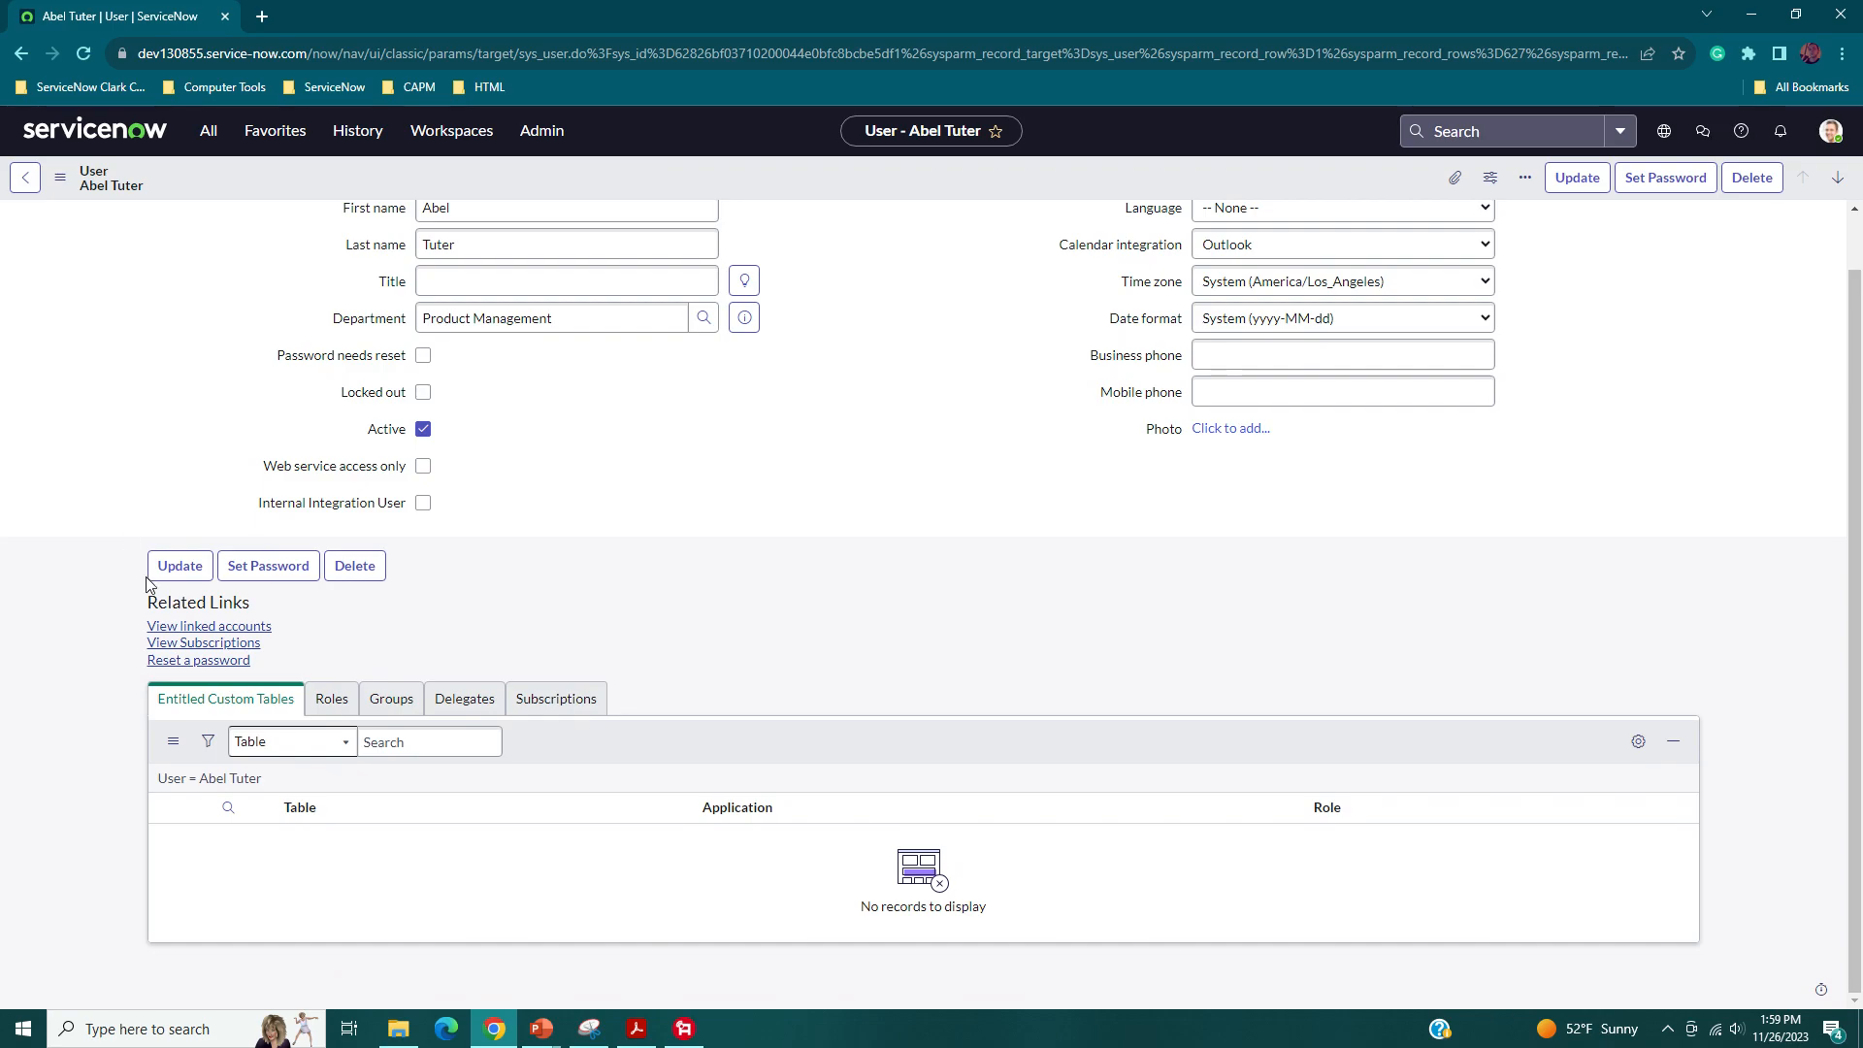
pyautogui.click(392, 702)
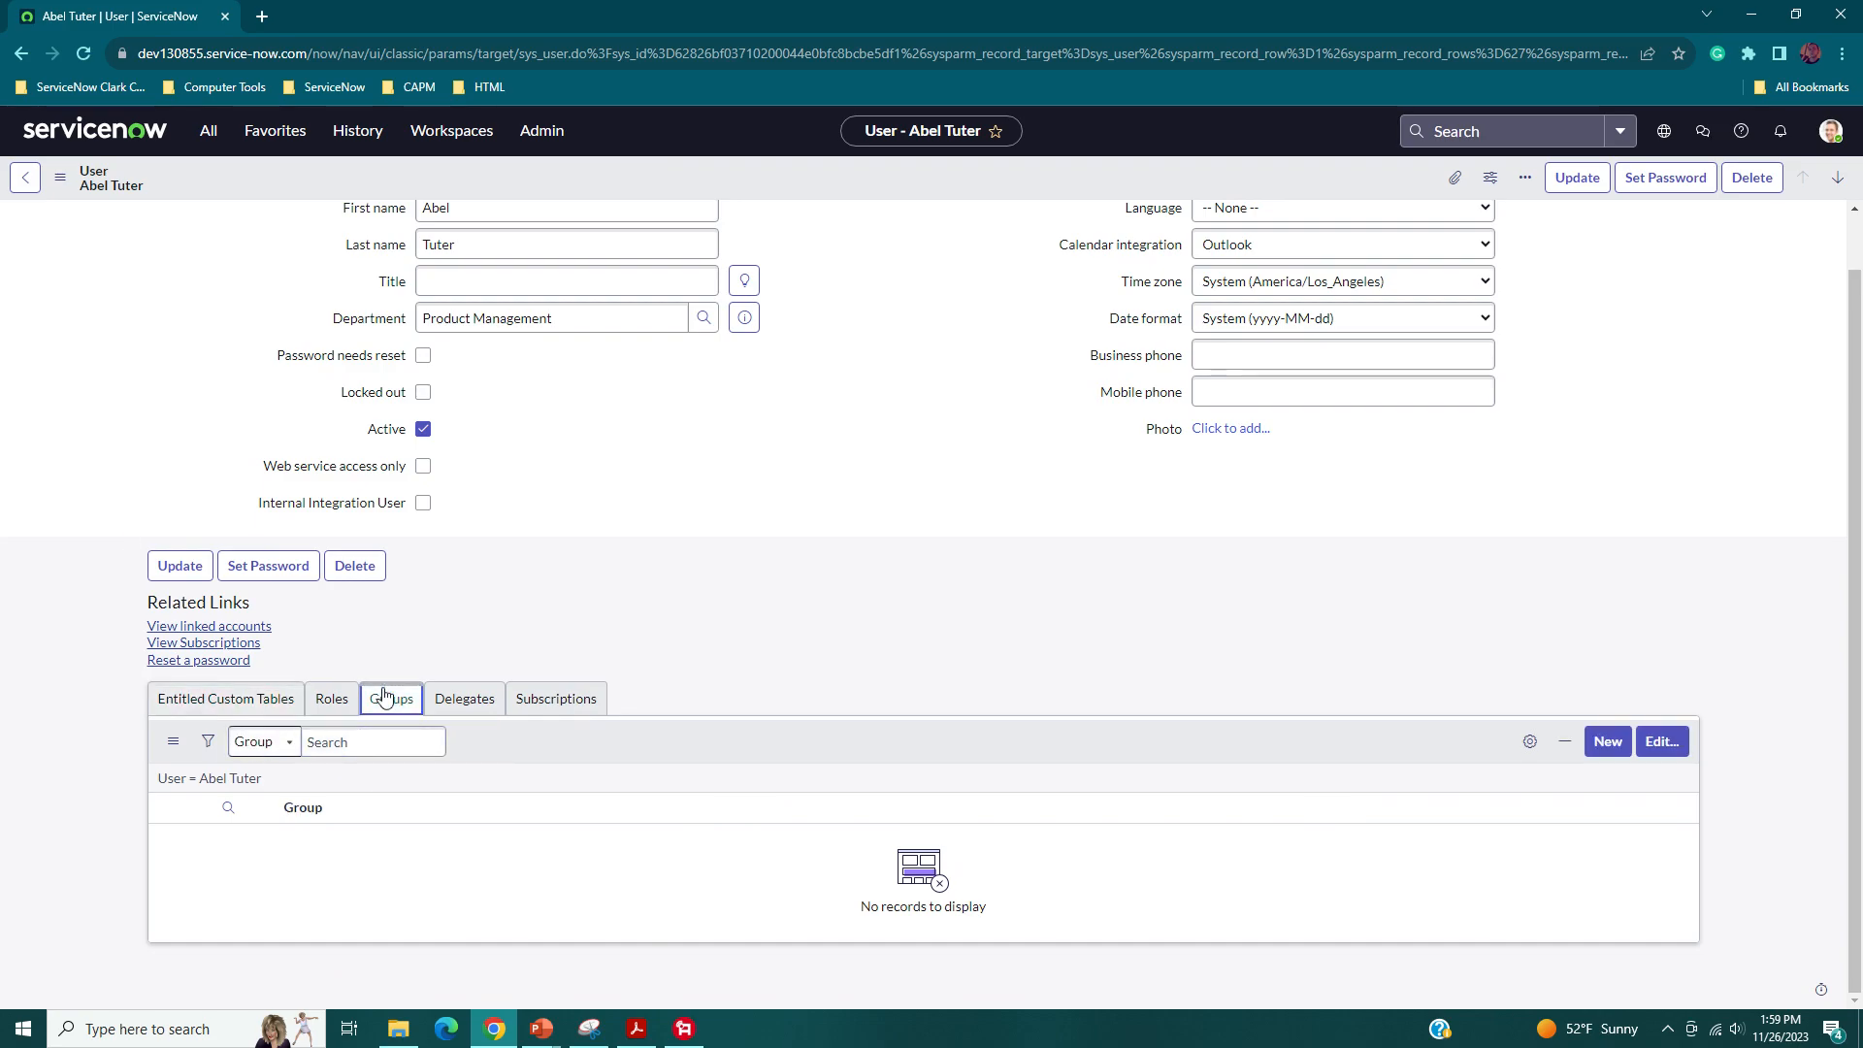
pyautogui.click(1660, 742)
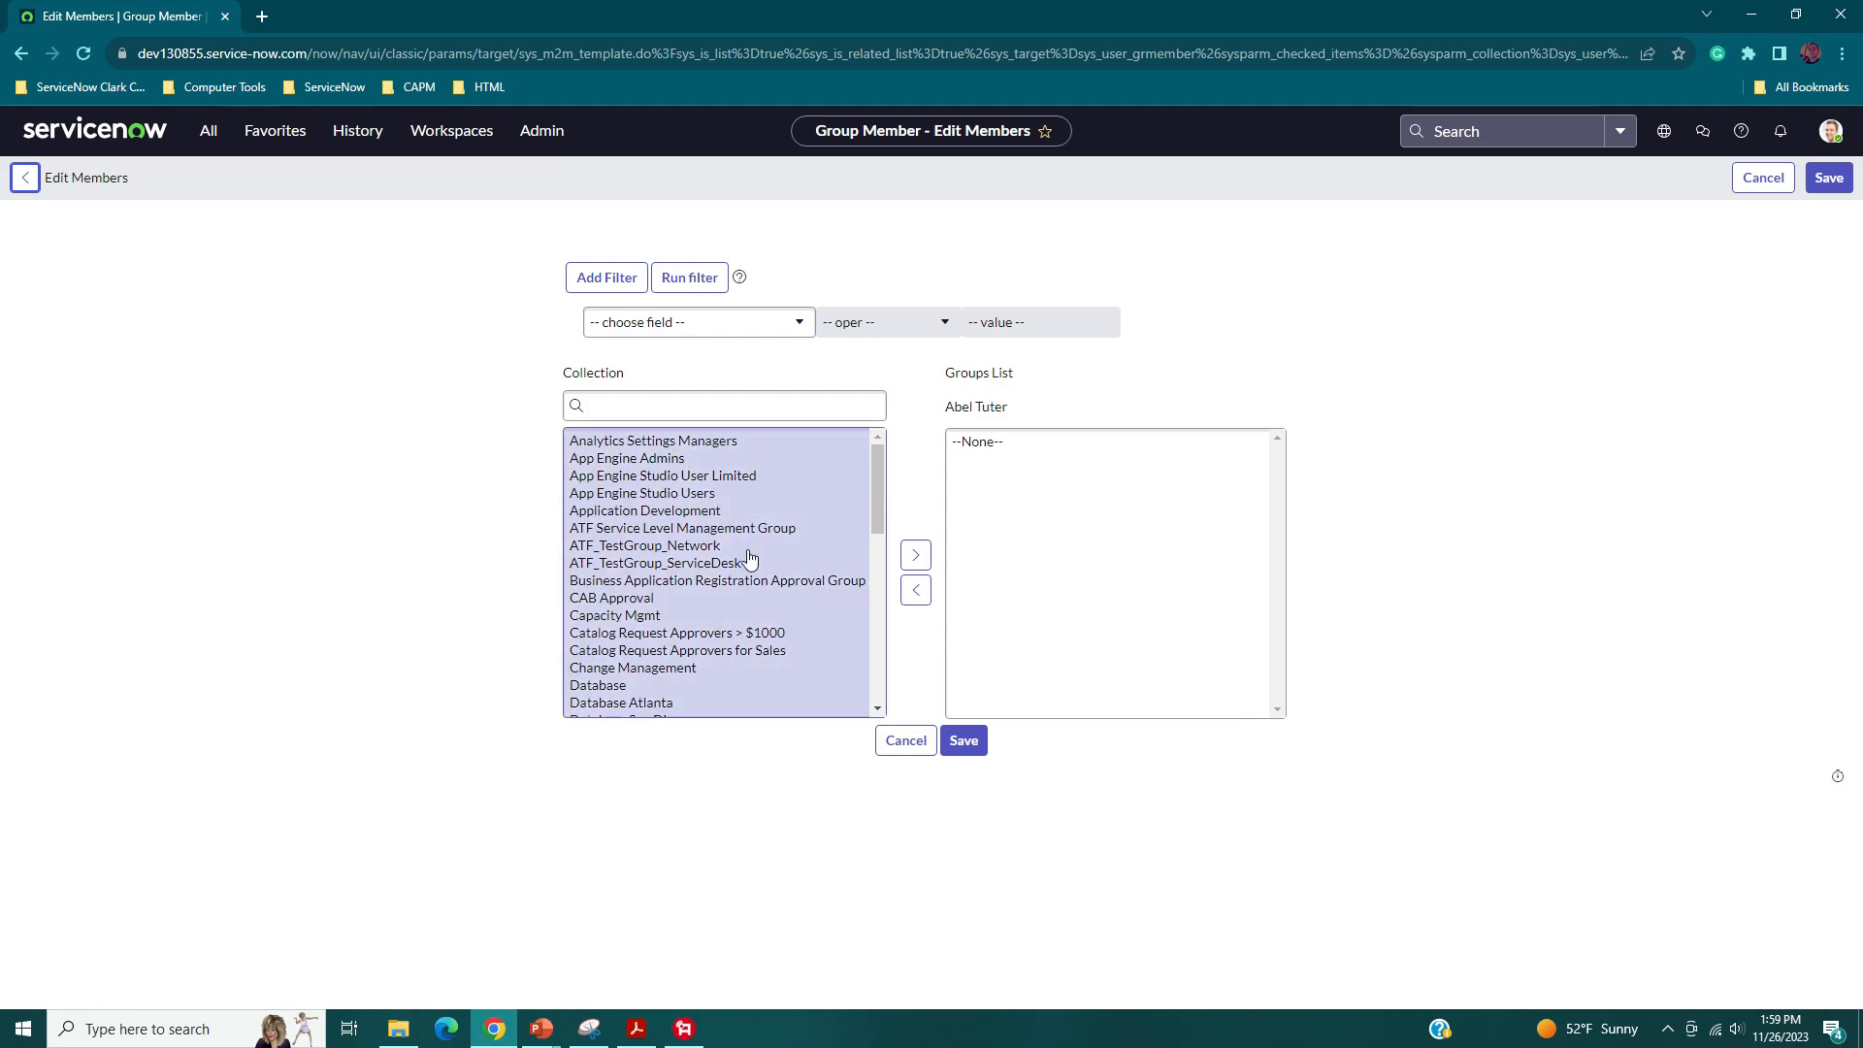
pyautogui.scroll(-2, 750, 558)
pyautogui.click(582, 579)
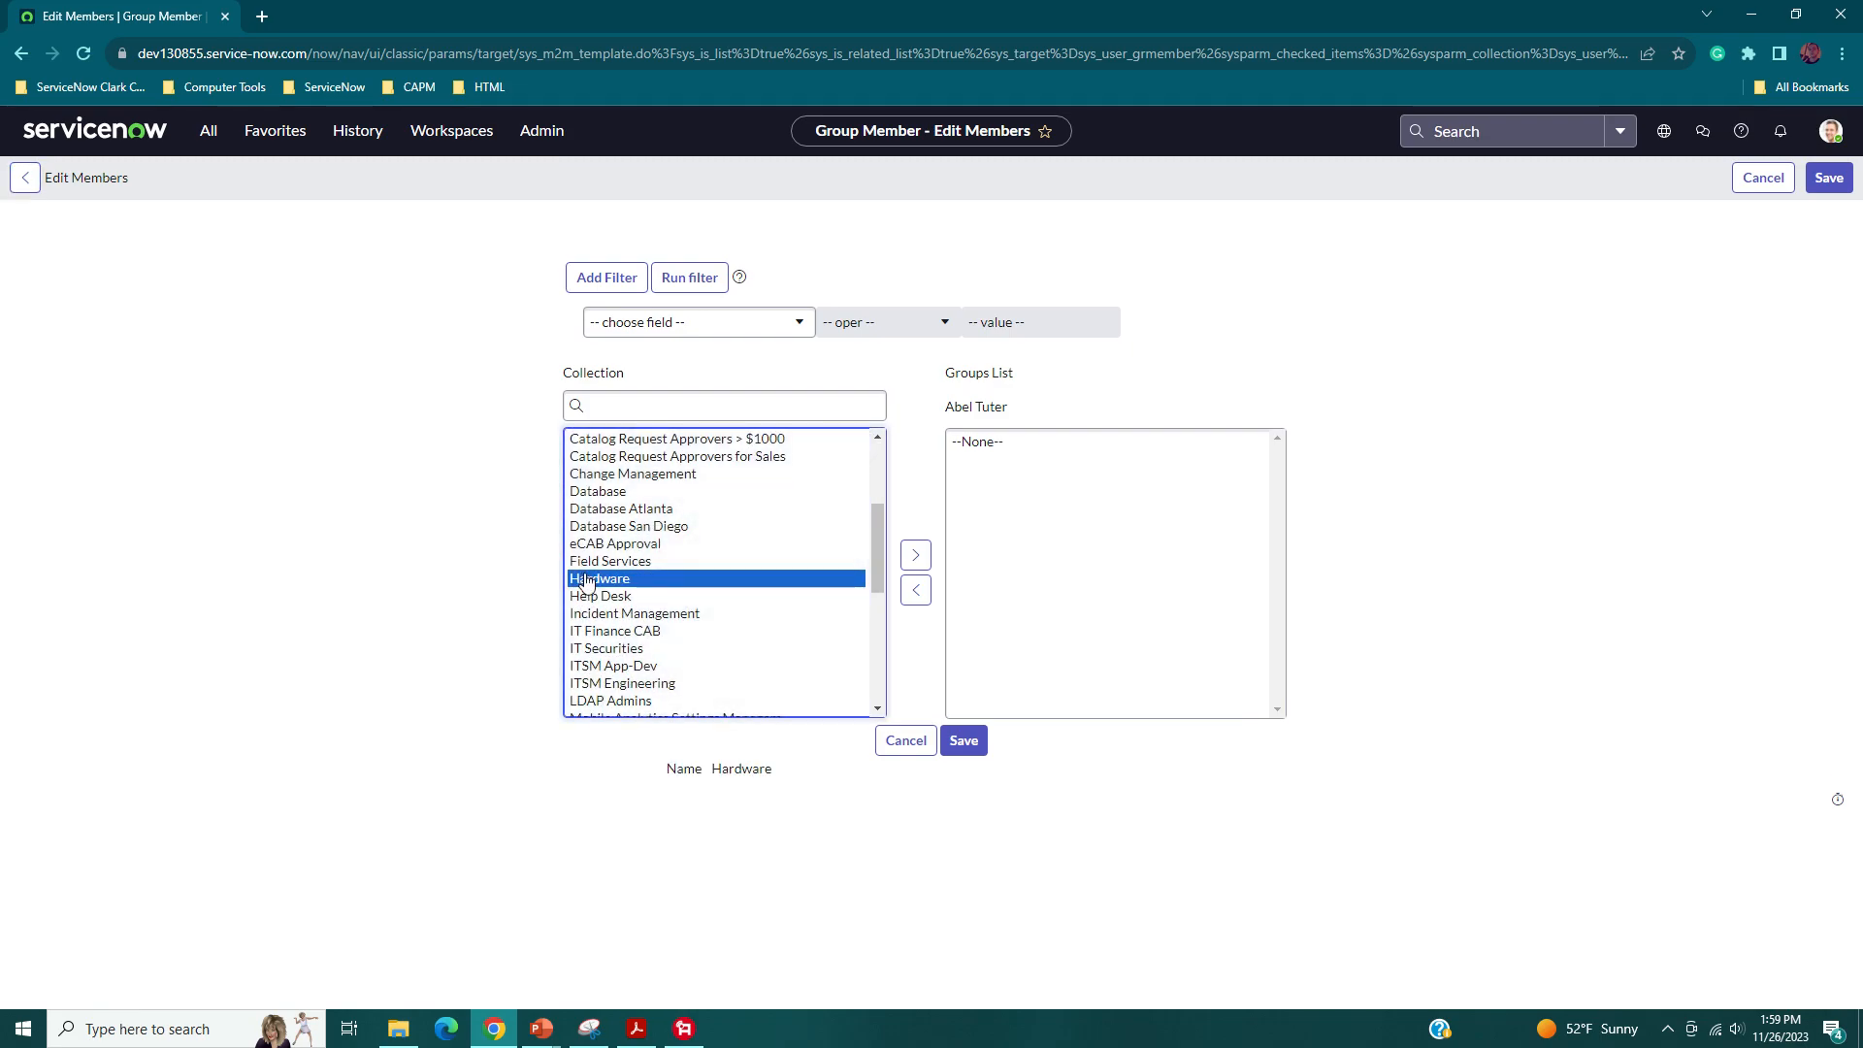
pyautogui.click(907, 555)
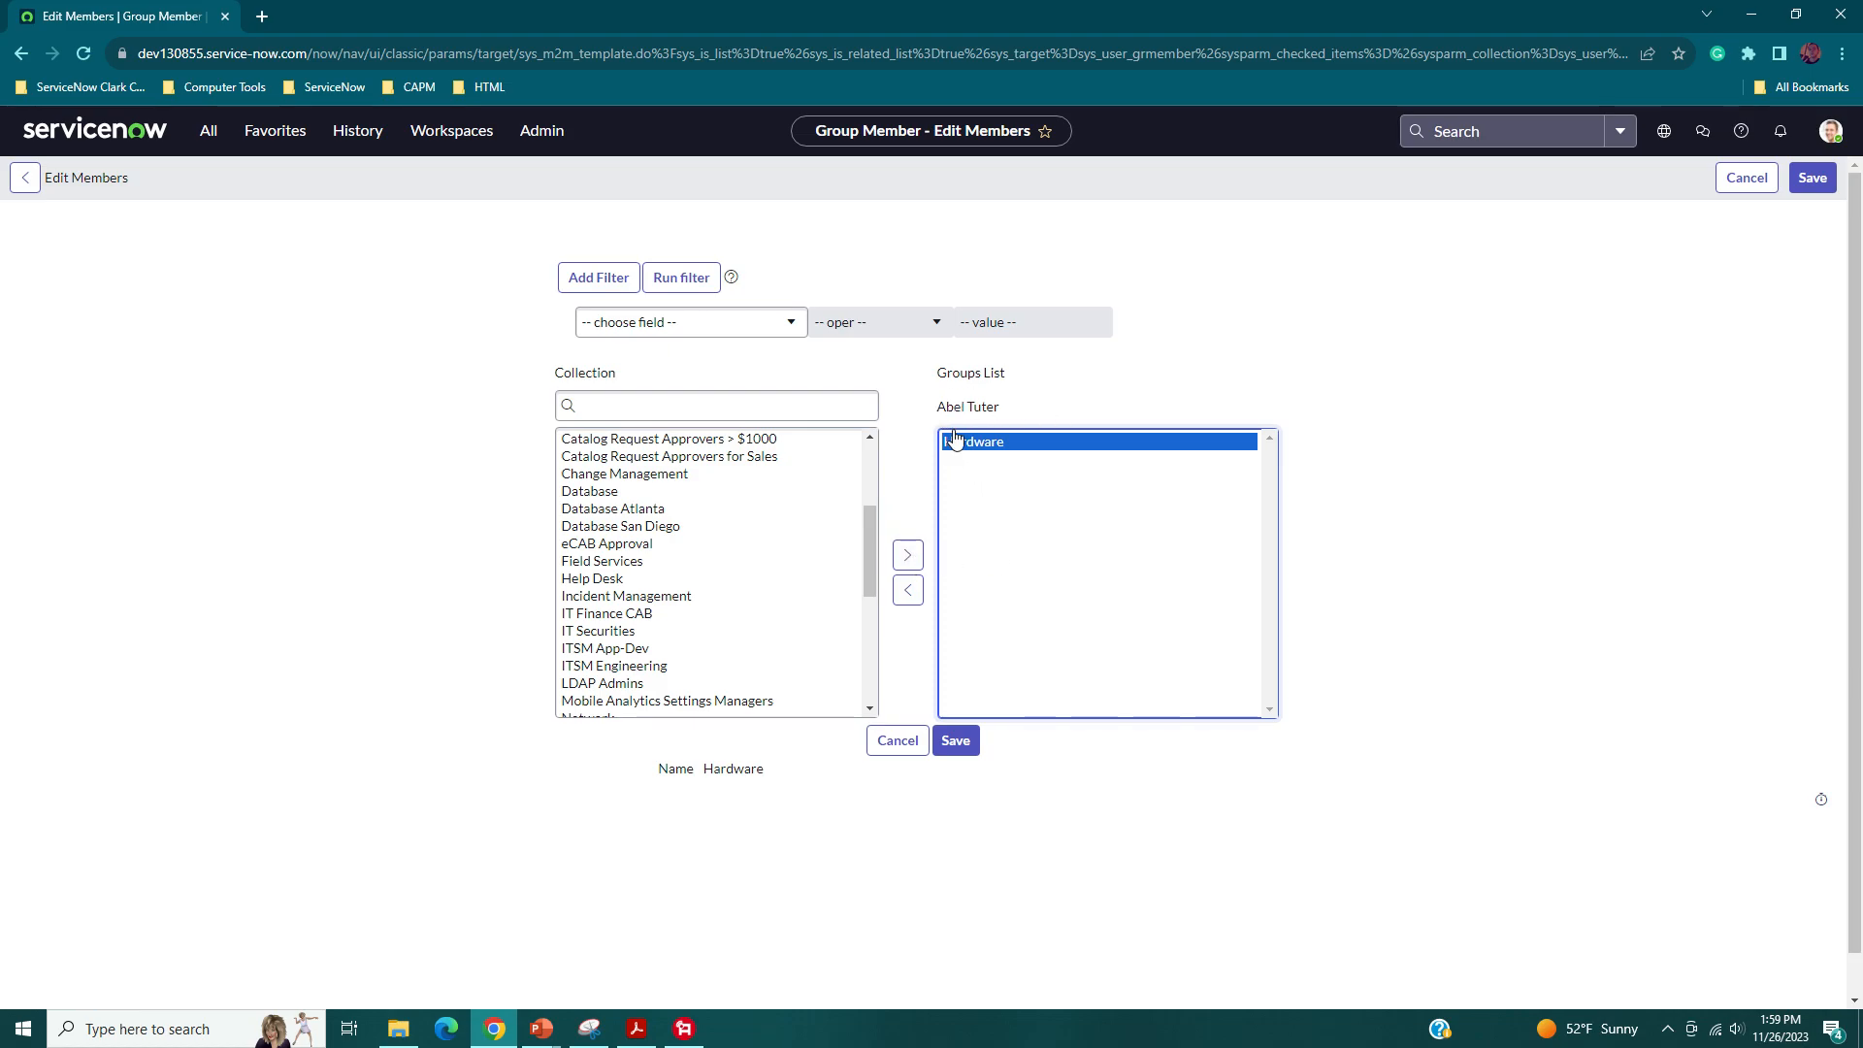
pyautogui.click(960, 739)
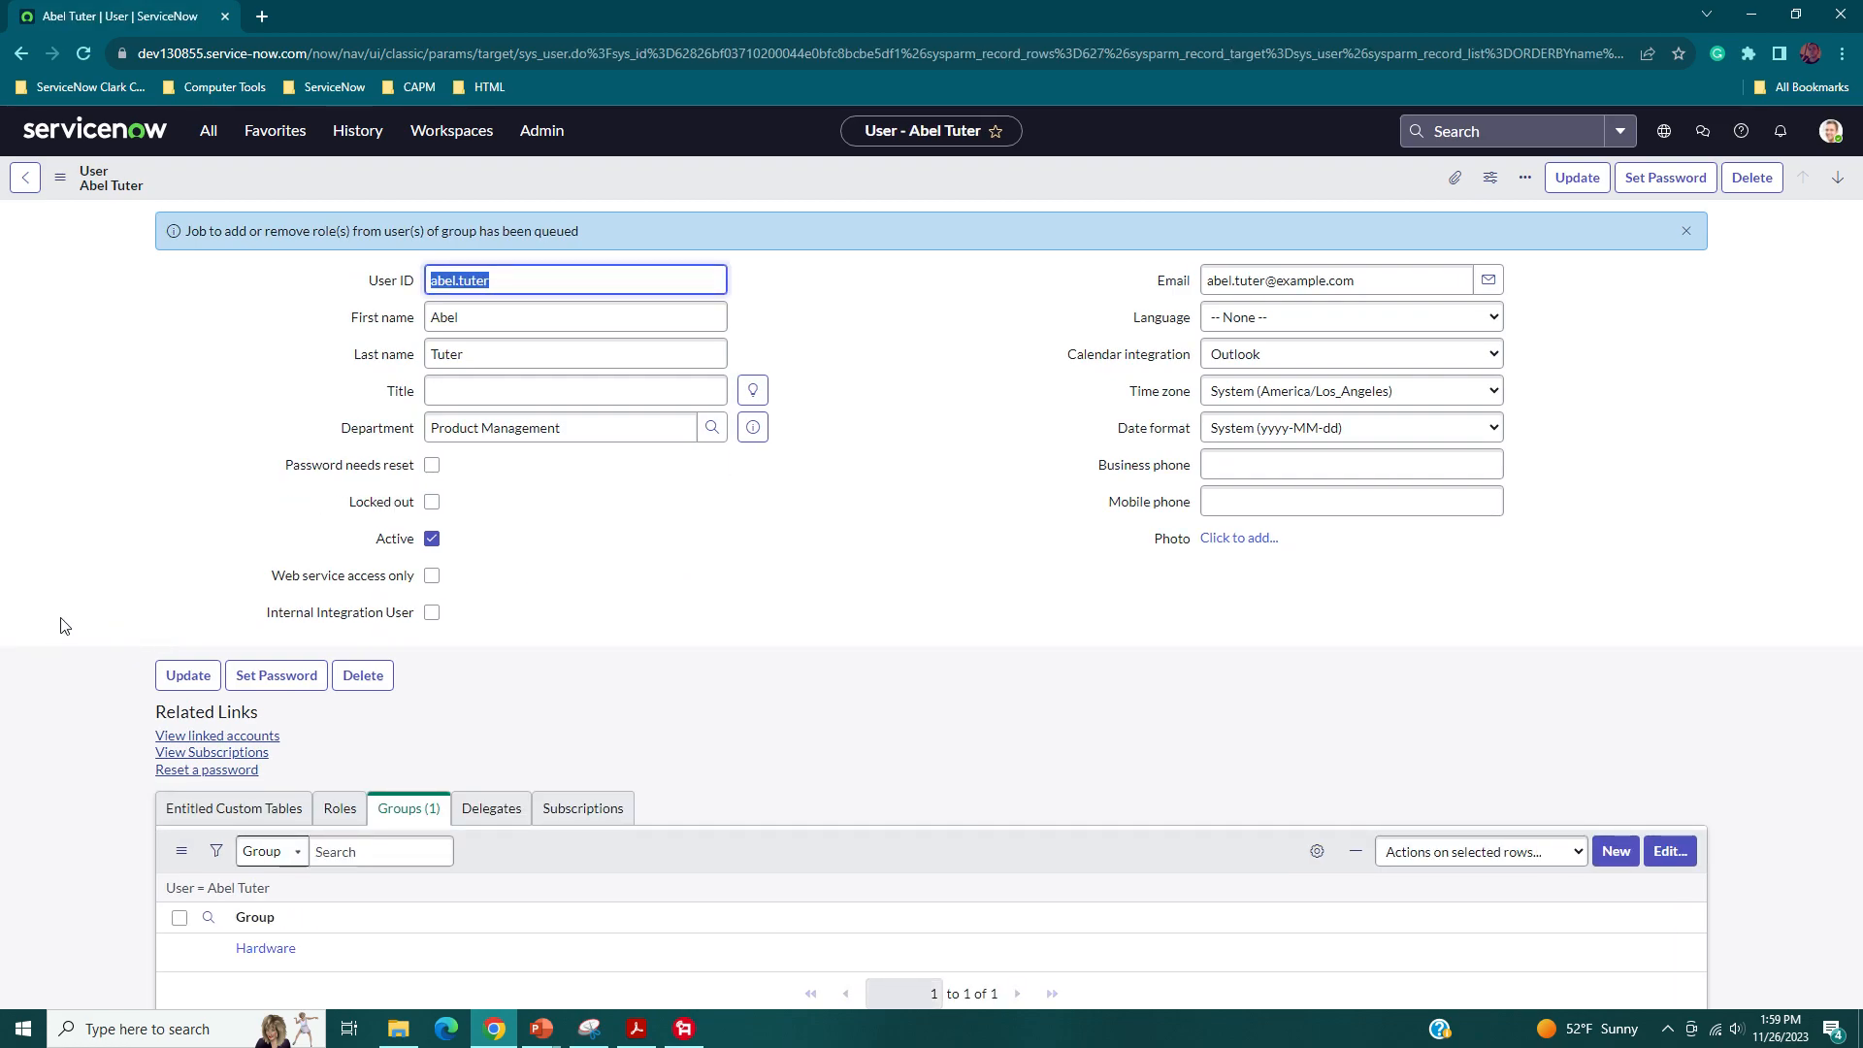
# - Open the Hardware group from the user's group list and examine its members and the member editing form without changing anything
pyautogui.scroll(-1, 208, 886)
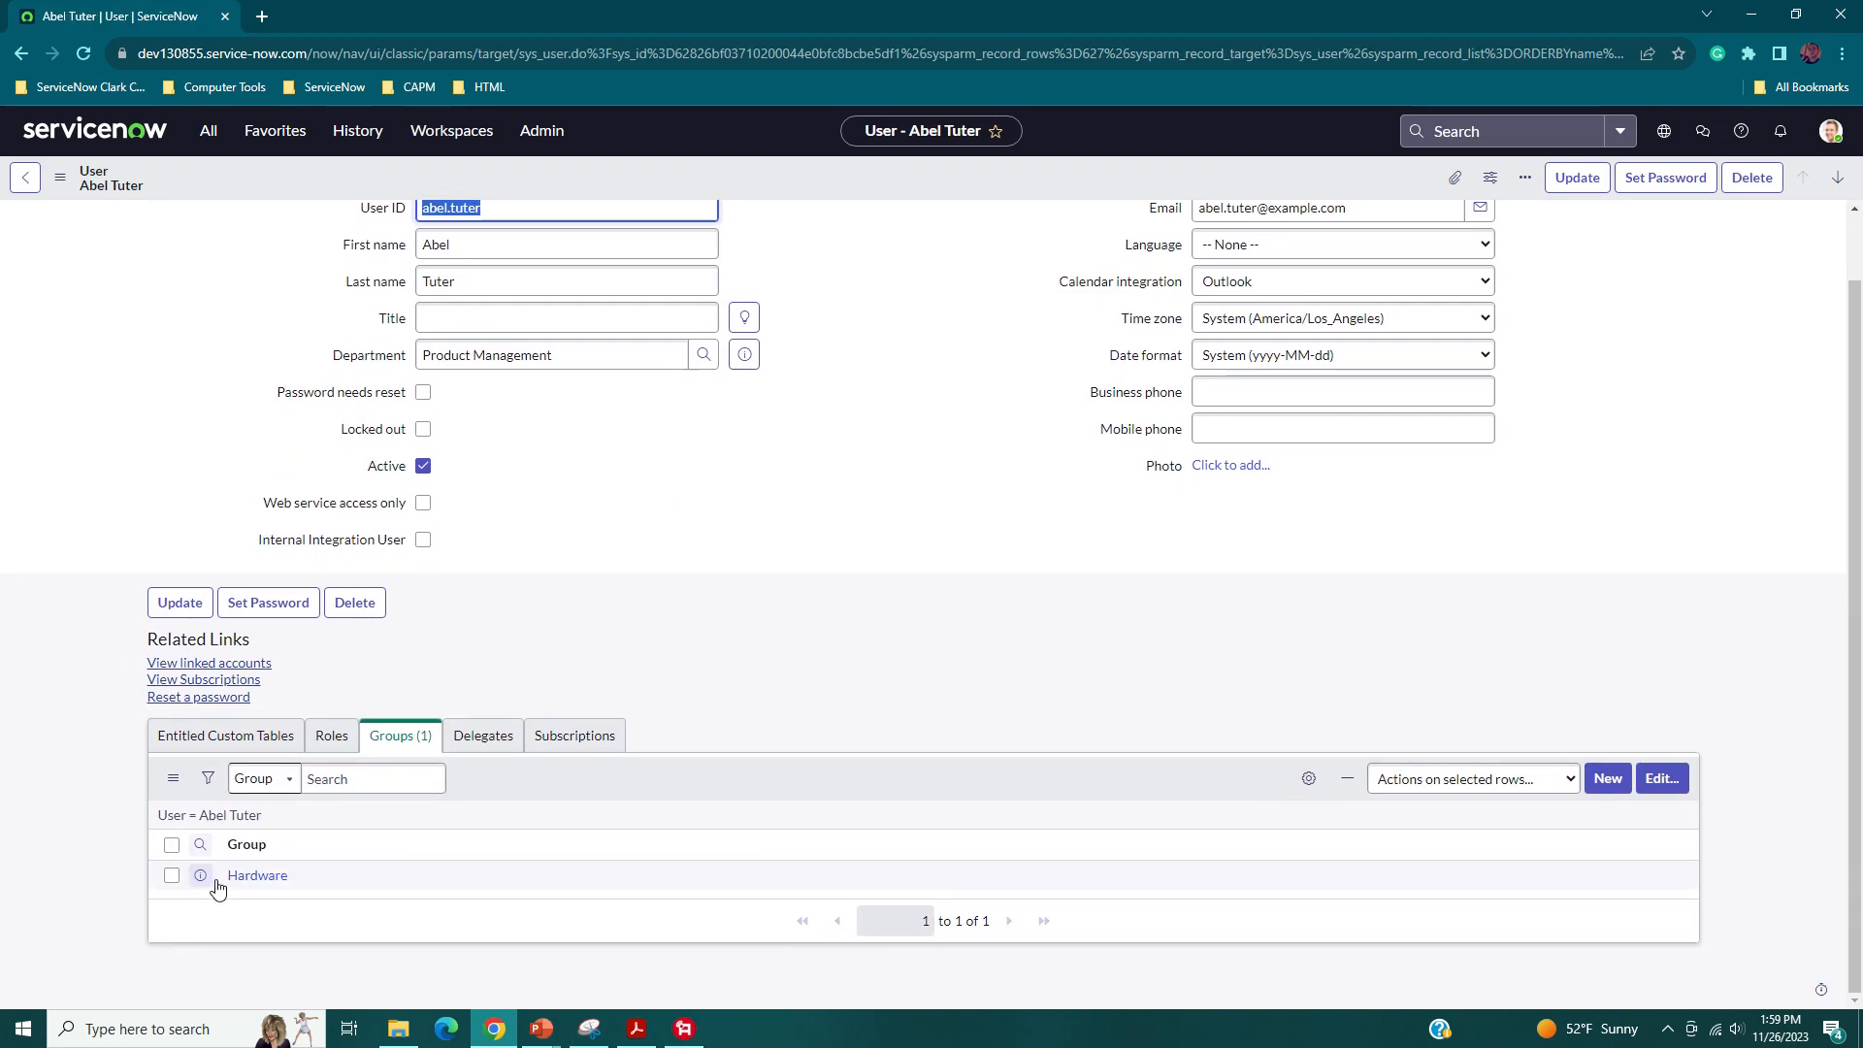
pyautogui.click(275, 878)
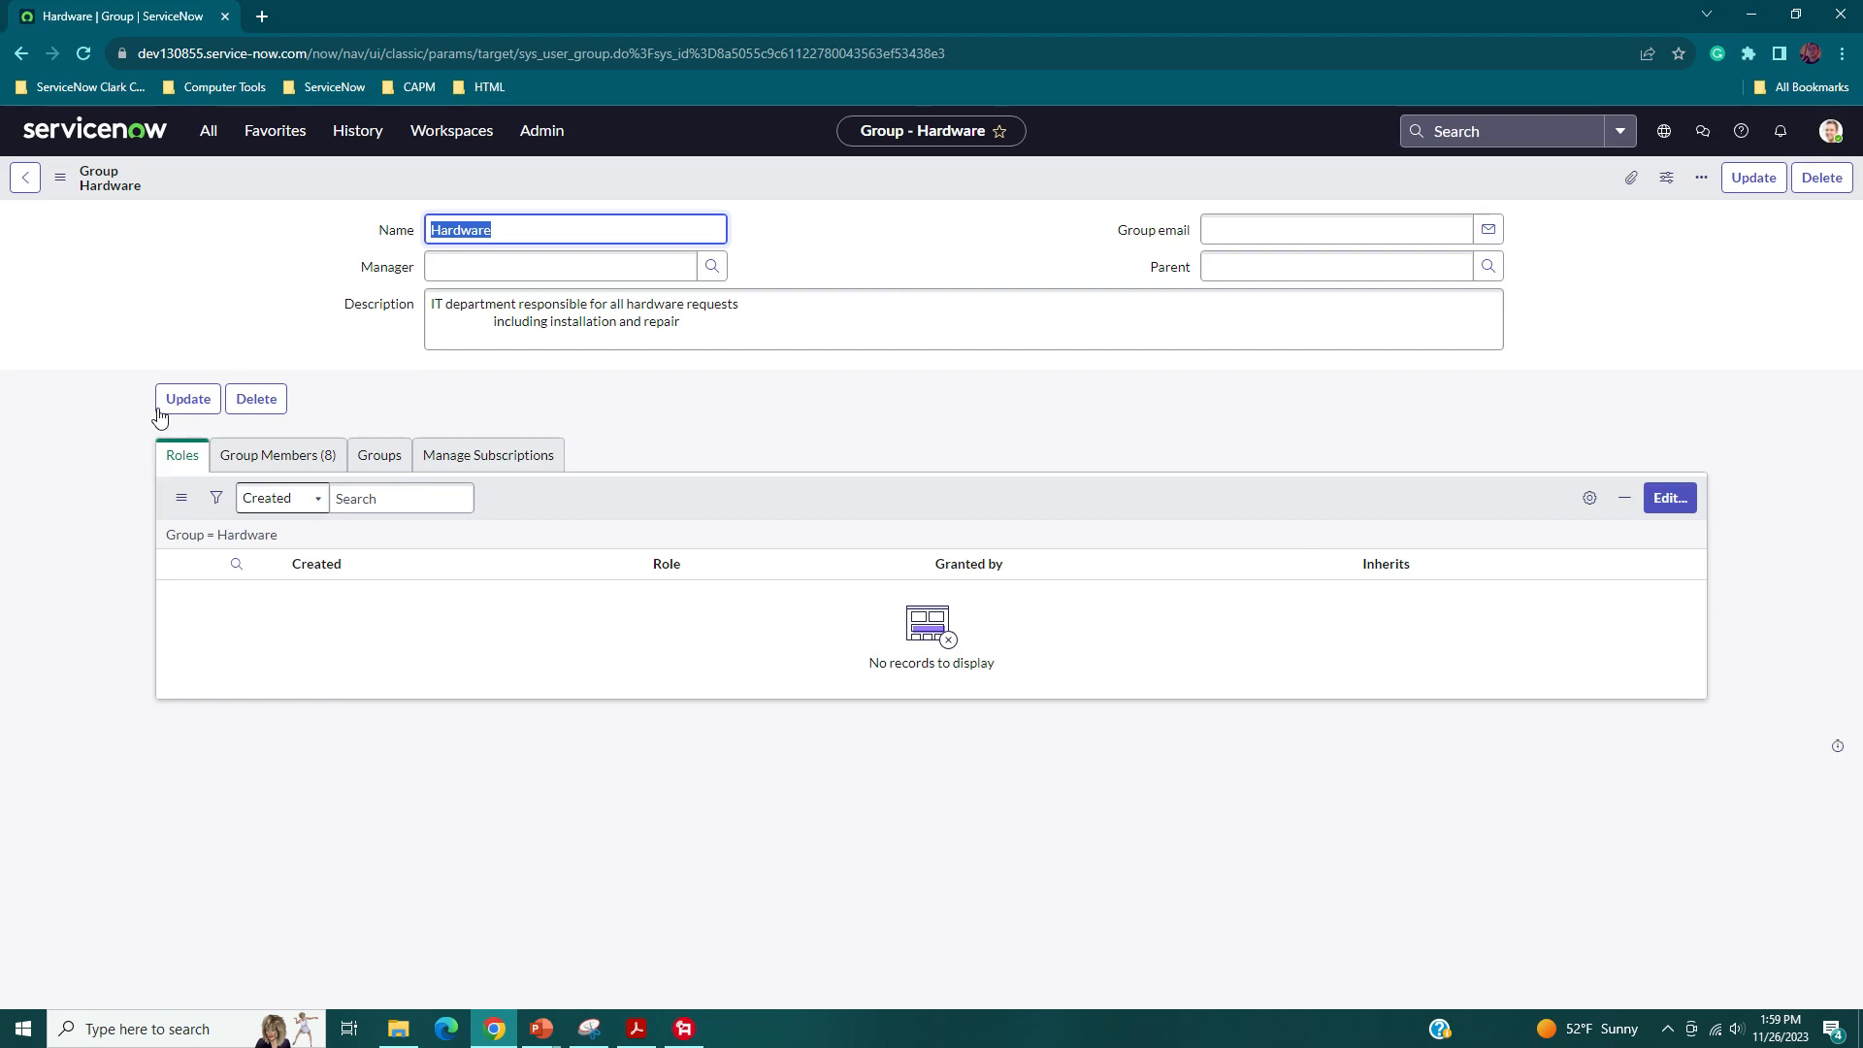
pyautogui.click(301, 456)
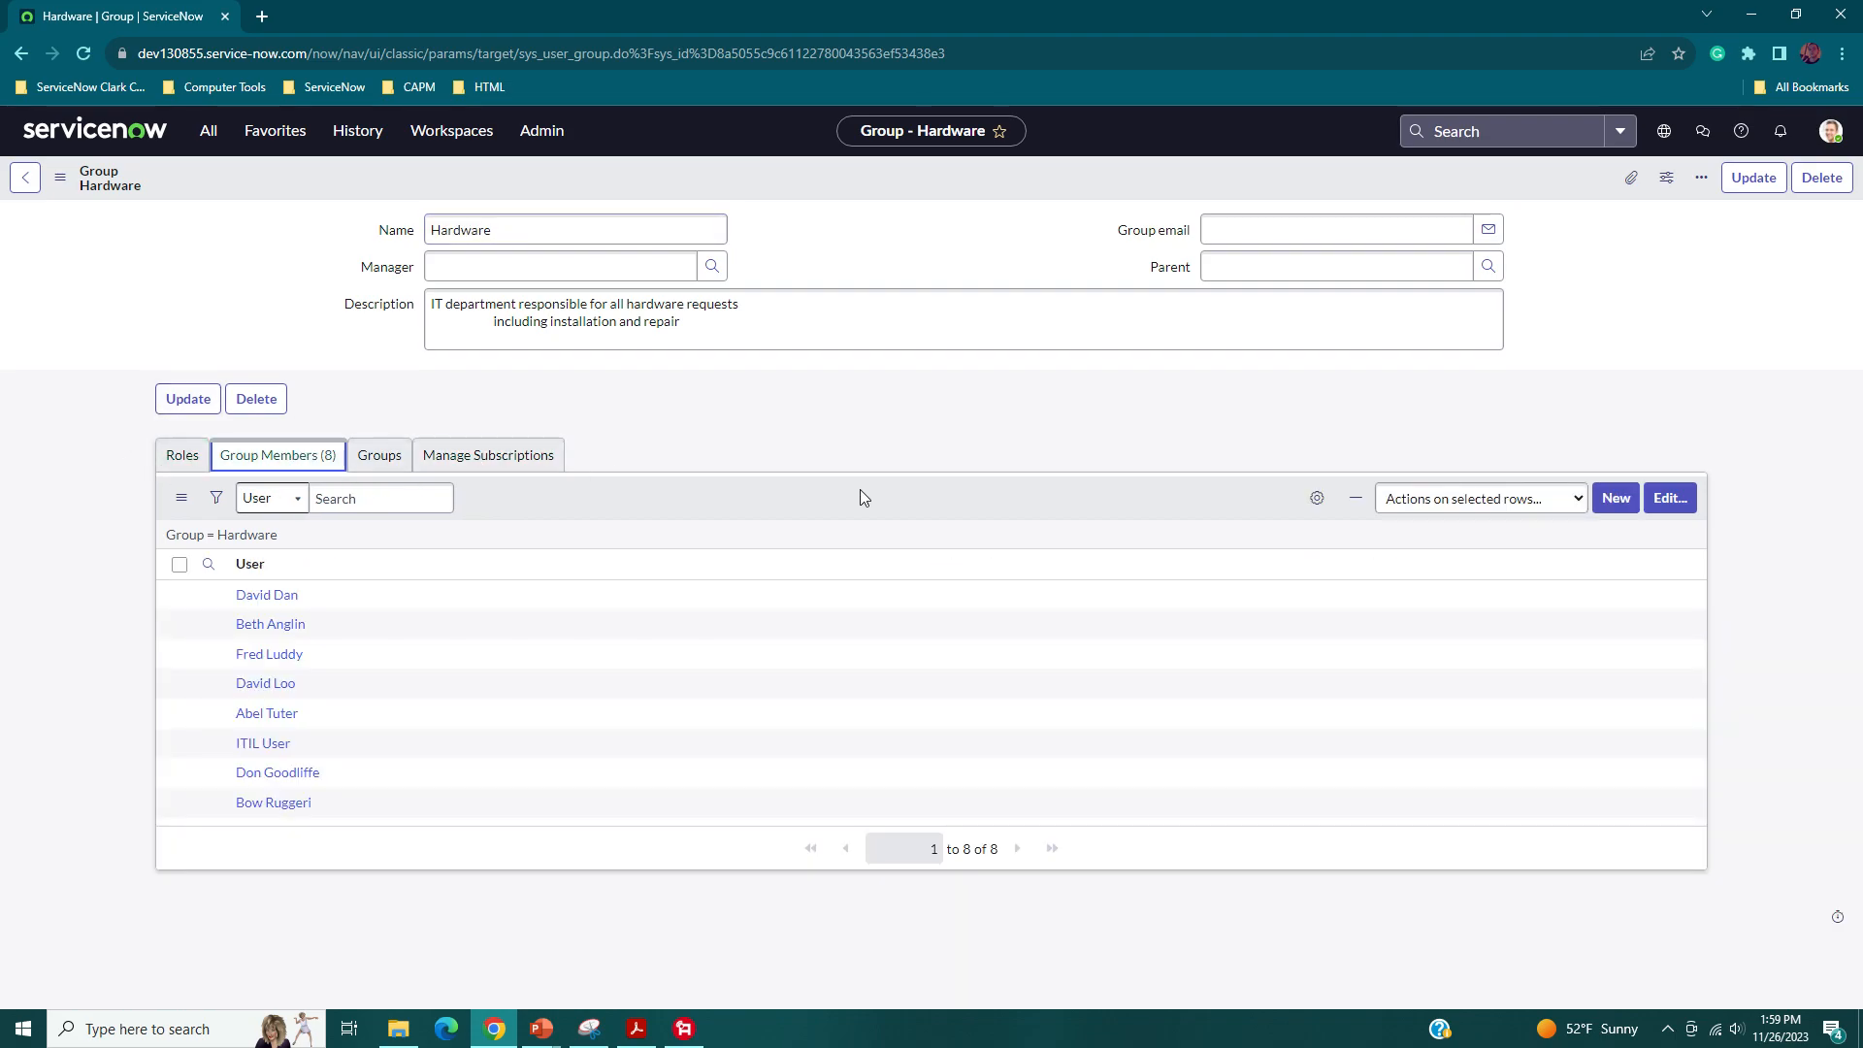
pyautogui.click(1665, 499)
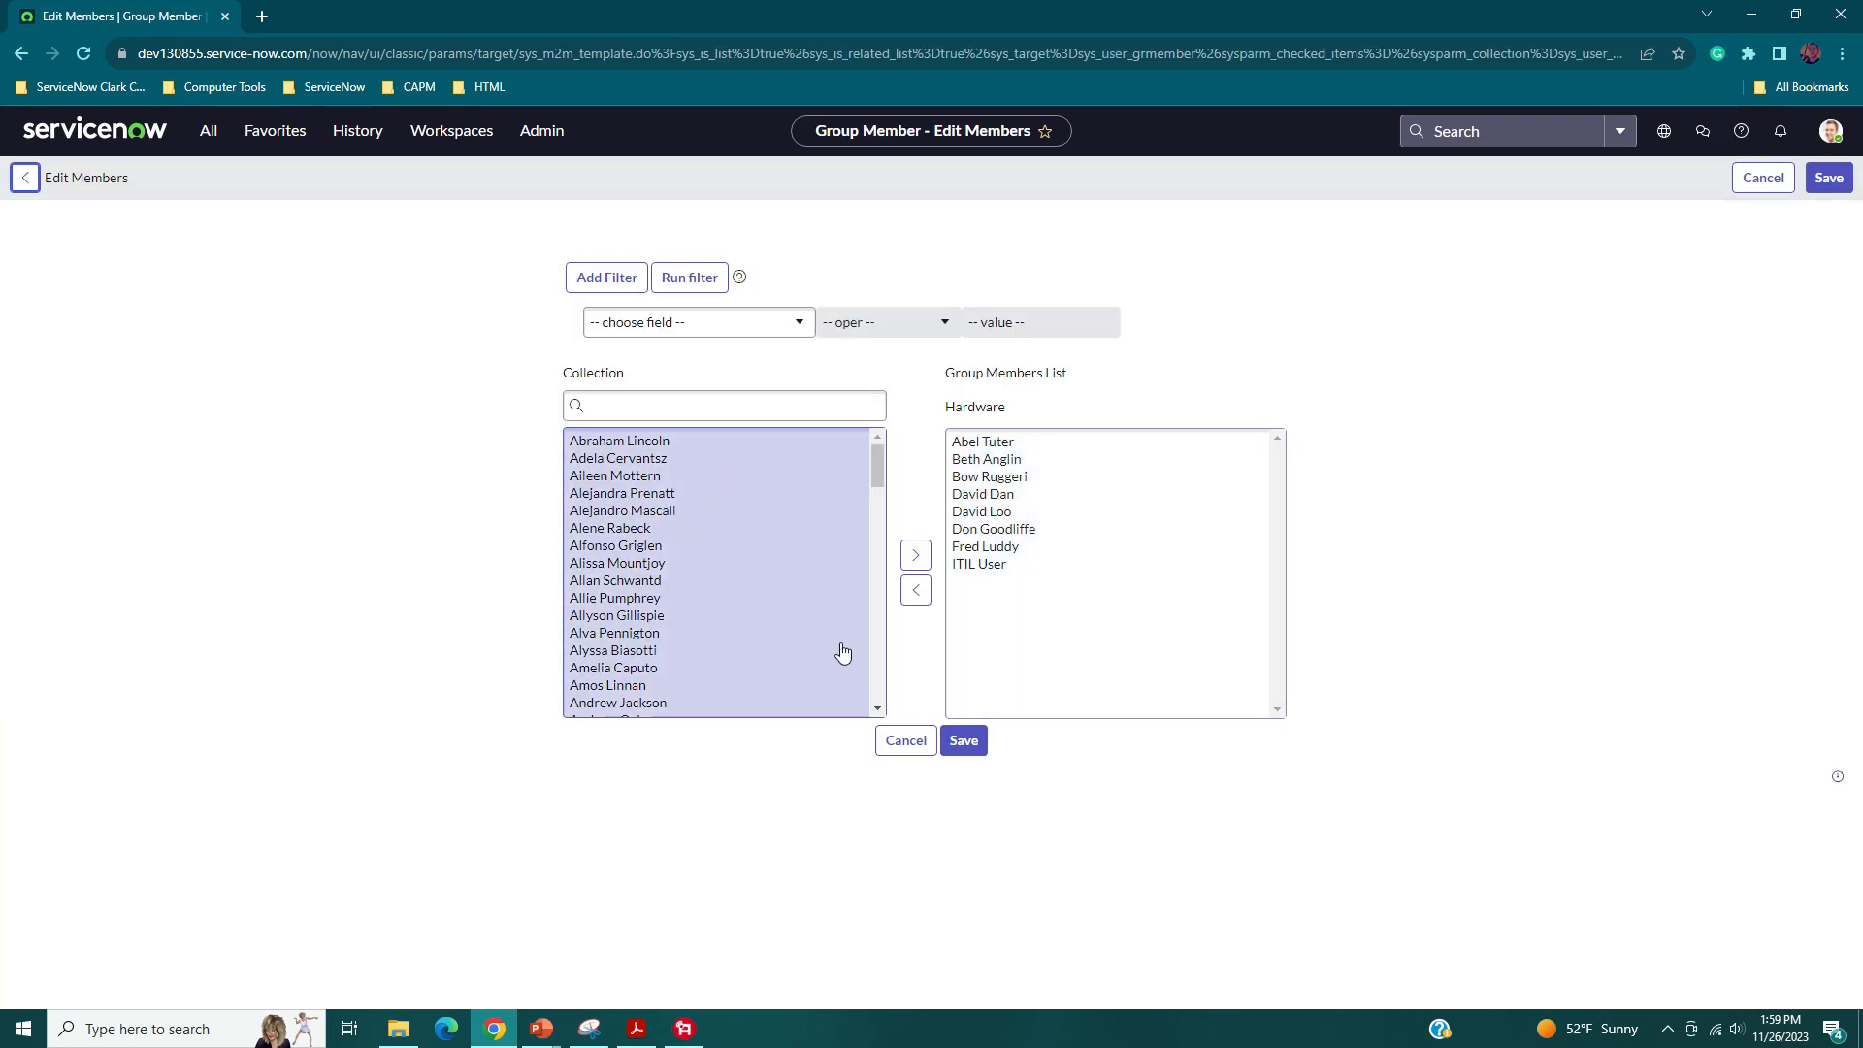
pyautogui.click(905, 740)
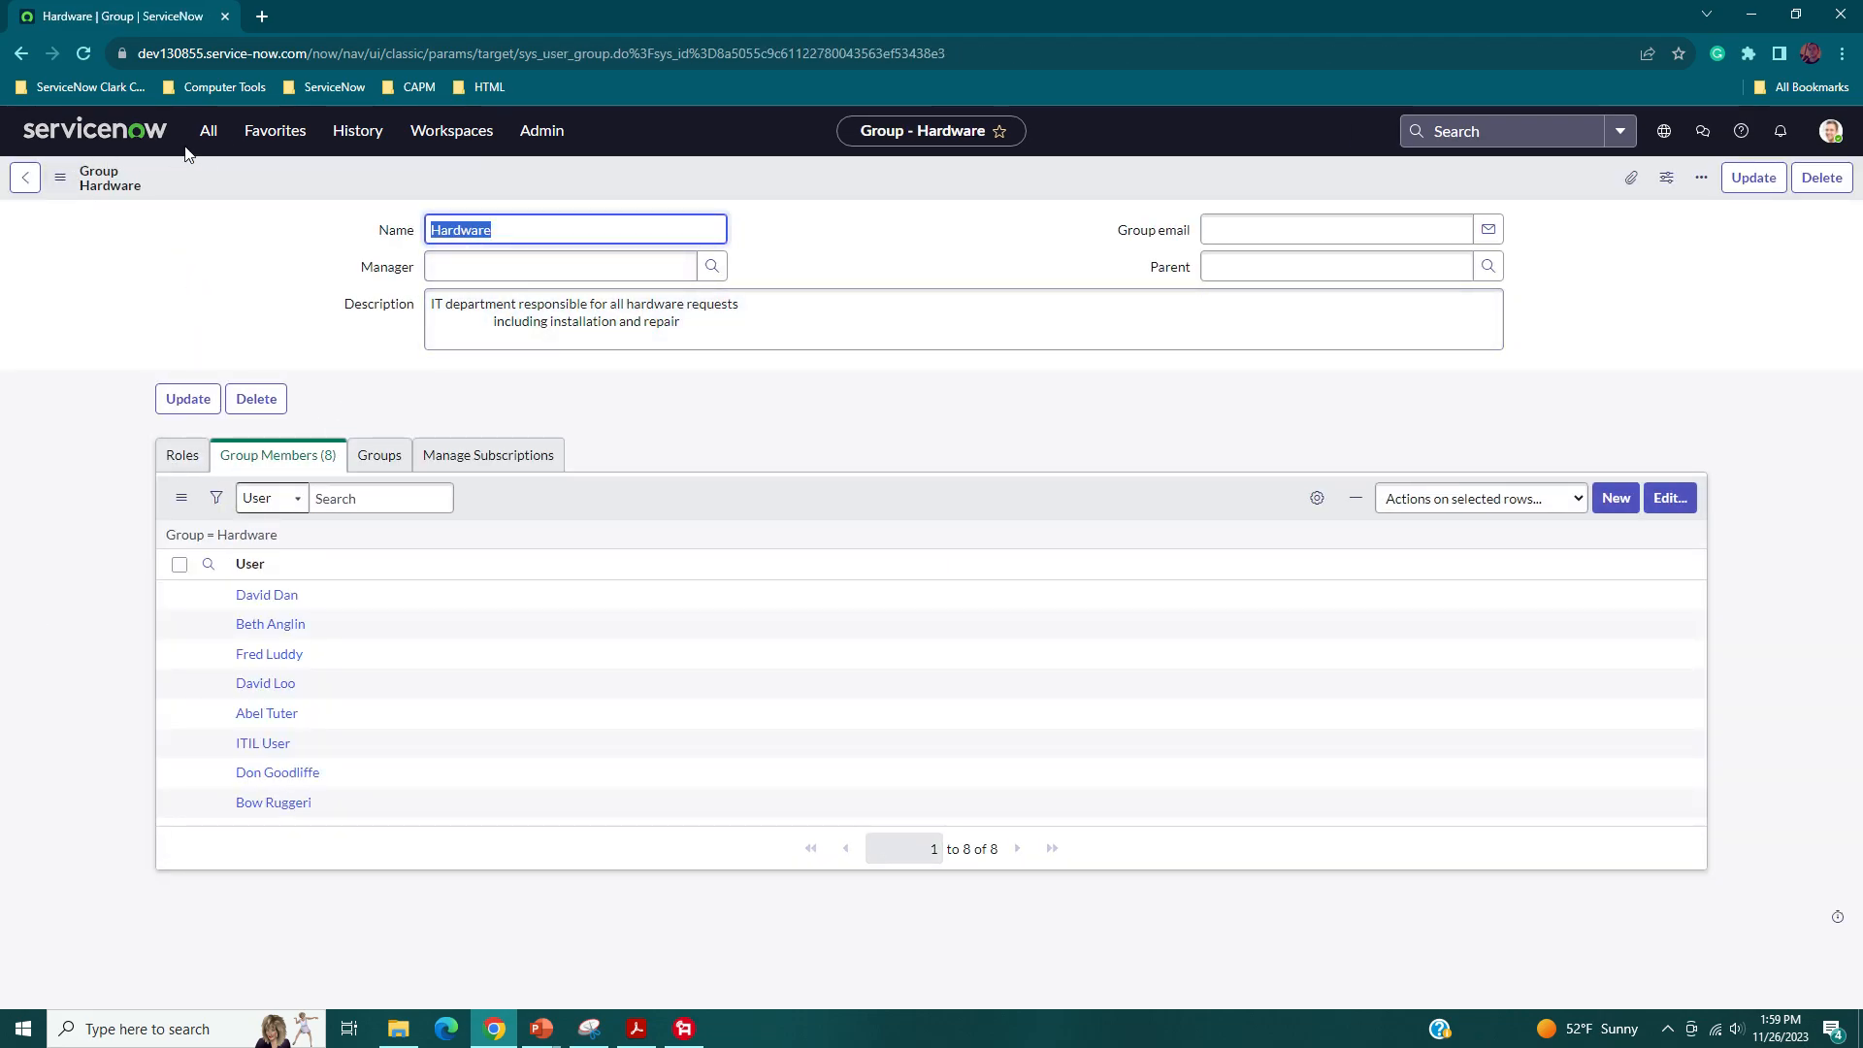
# - Find the CSDM Business Service list by filtering for "business service" and open the Slack service record
pyautogui.click(208, 129)
pyautogui.write('business servi')
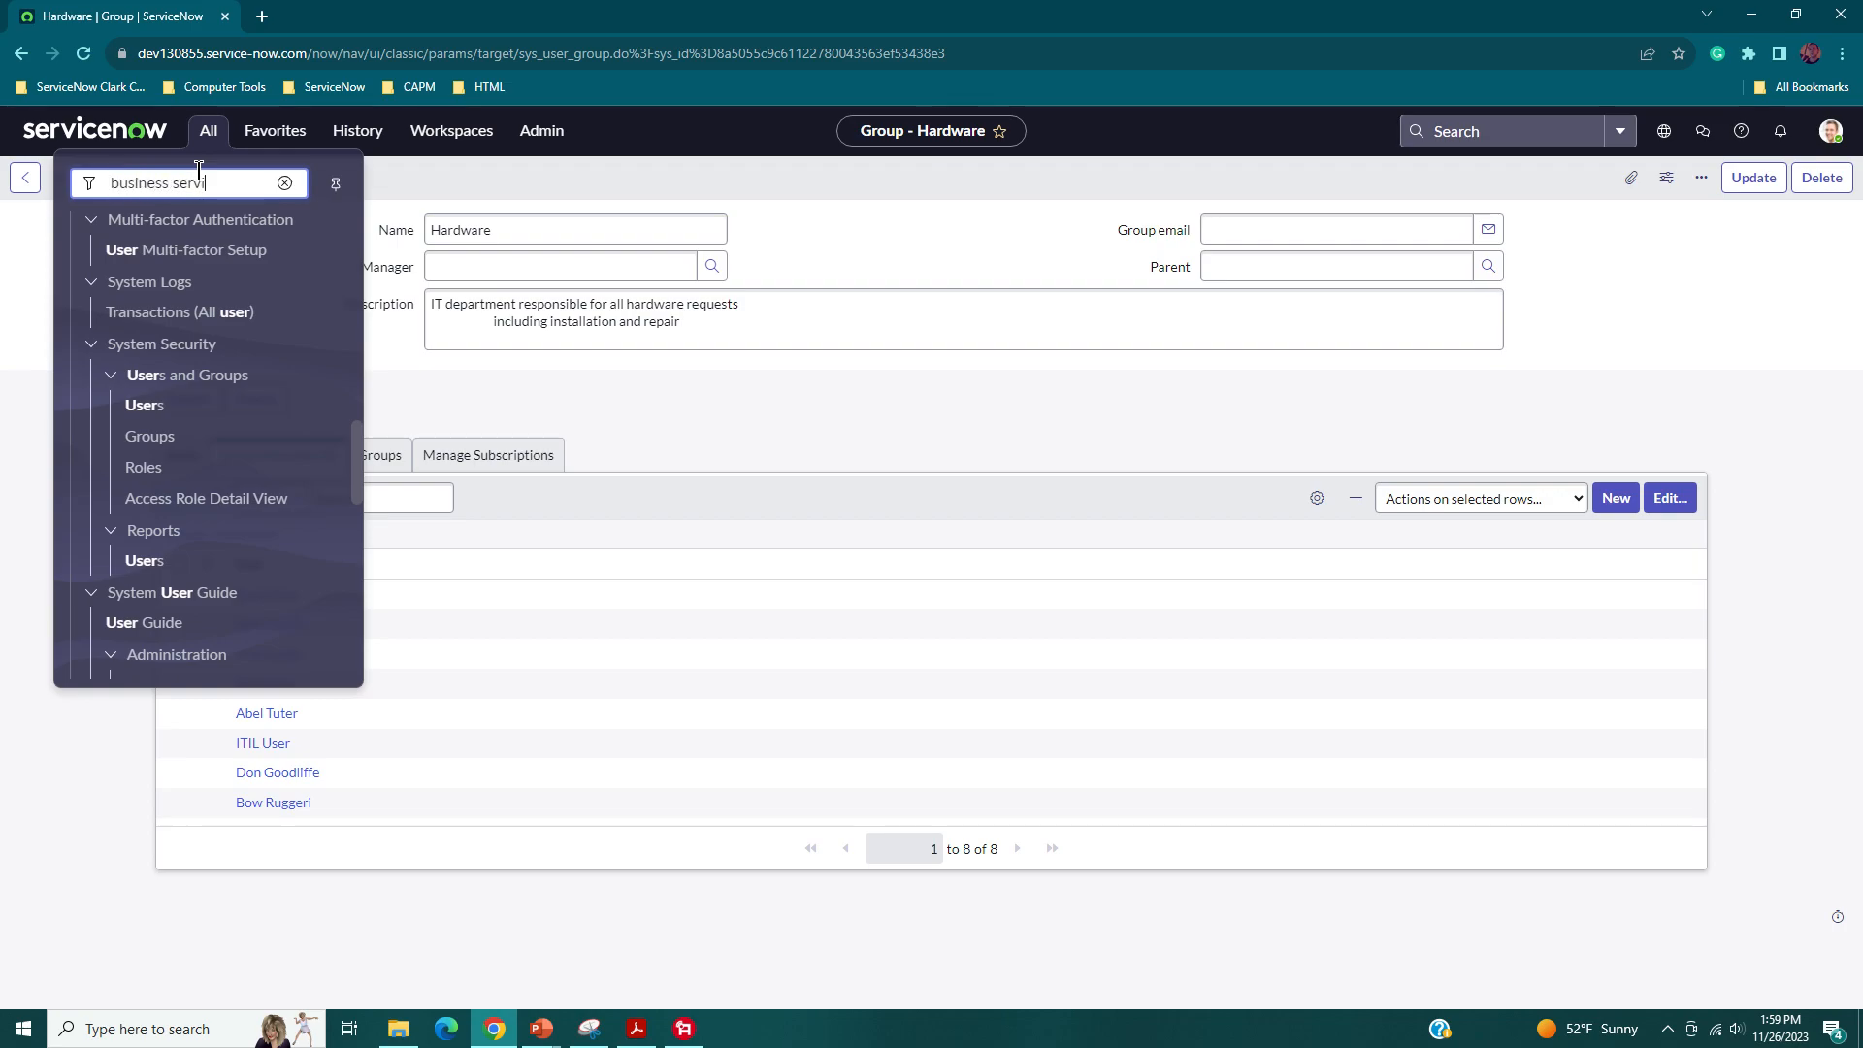
pyautogui.write('ce')
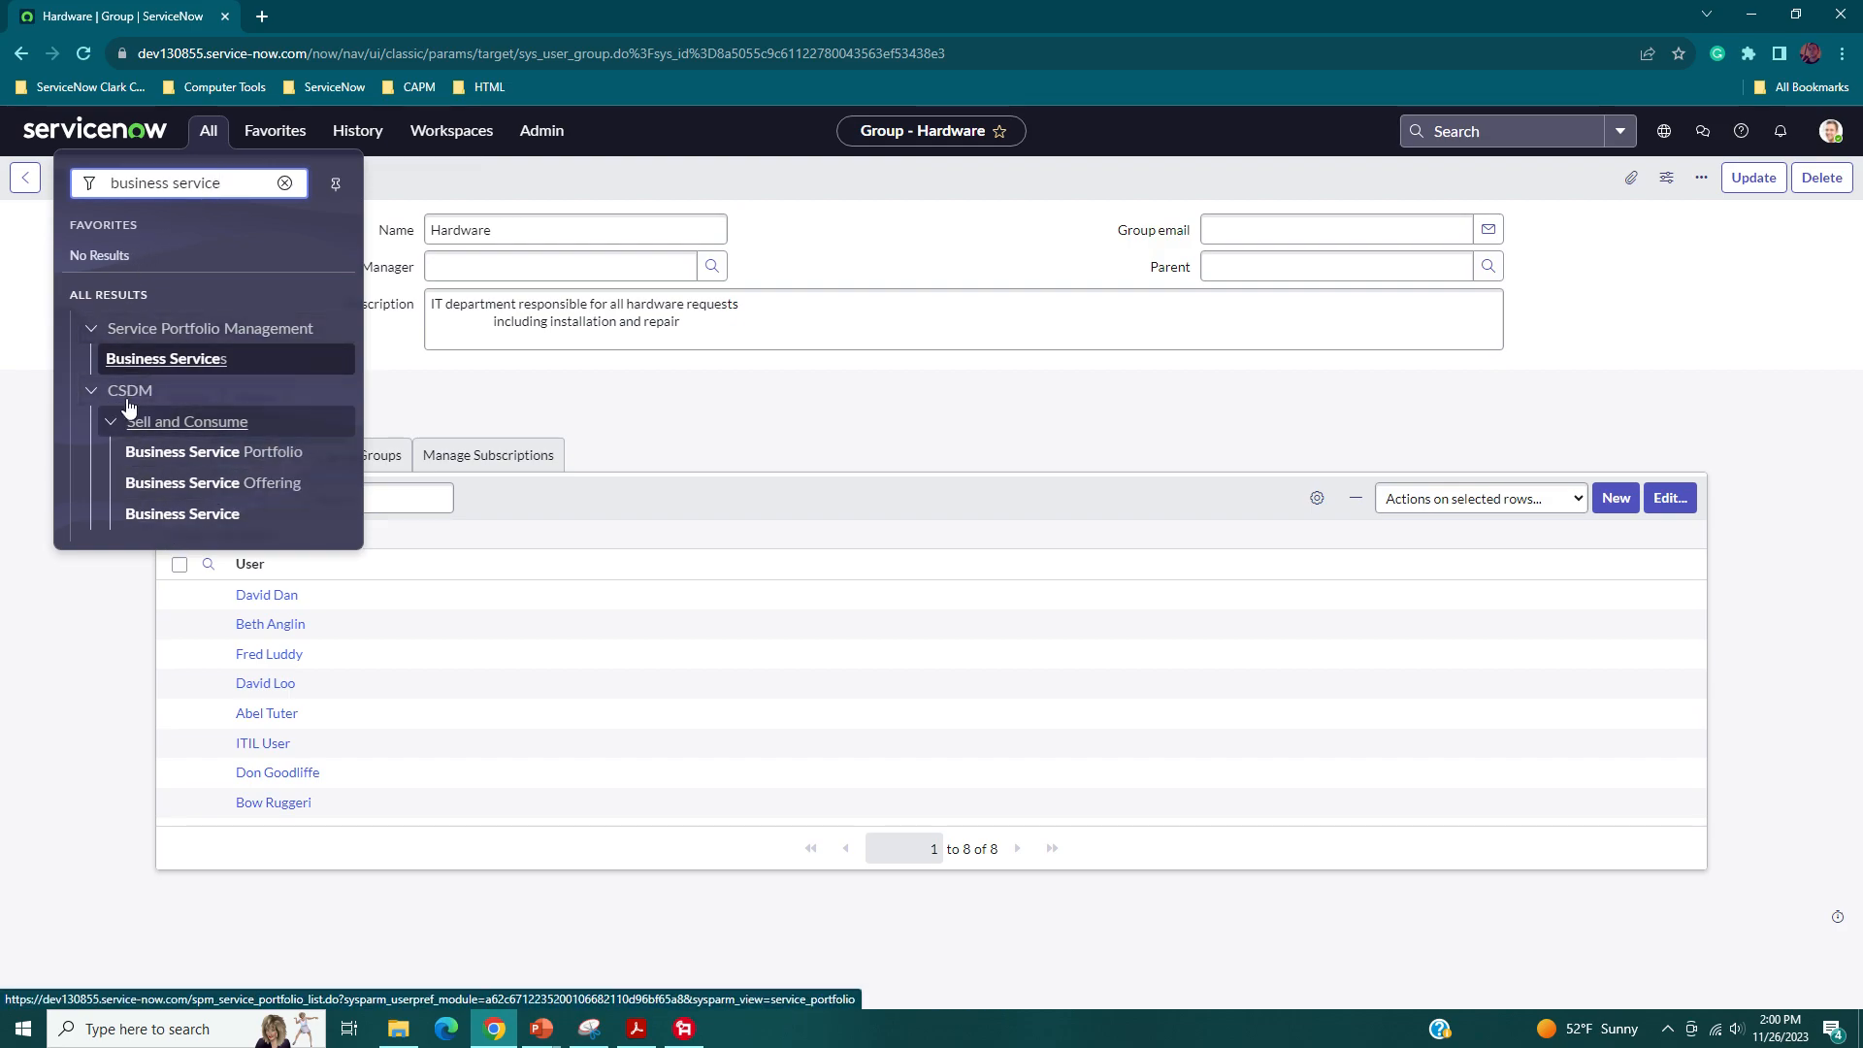
pyautogui.click(190, 516)
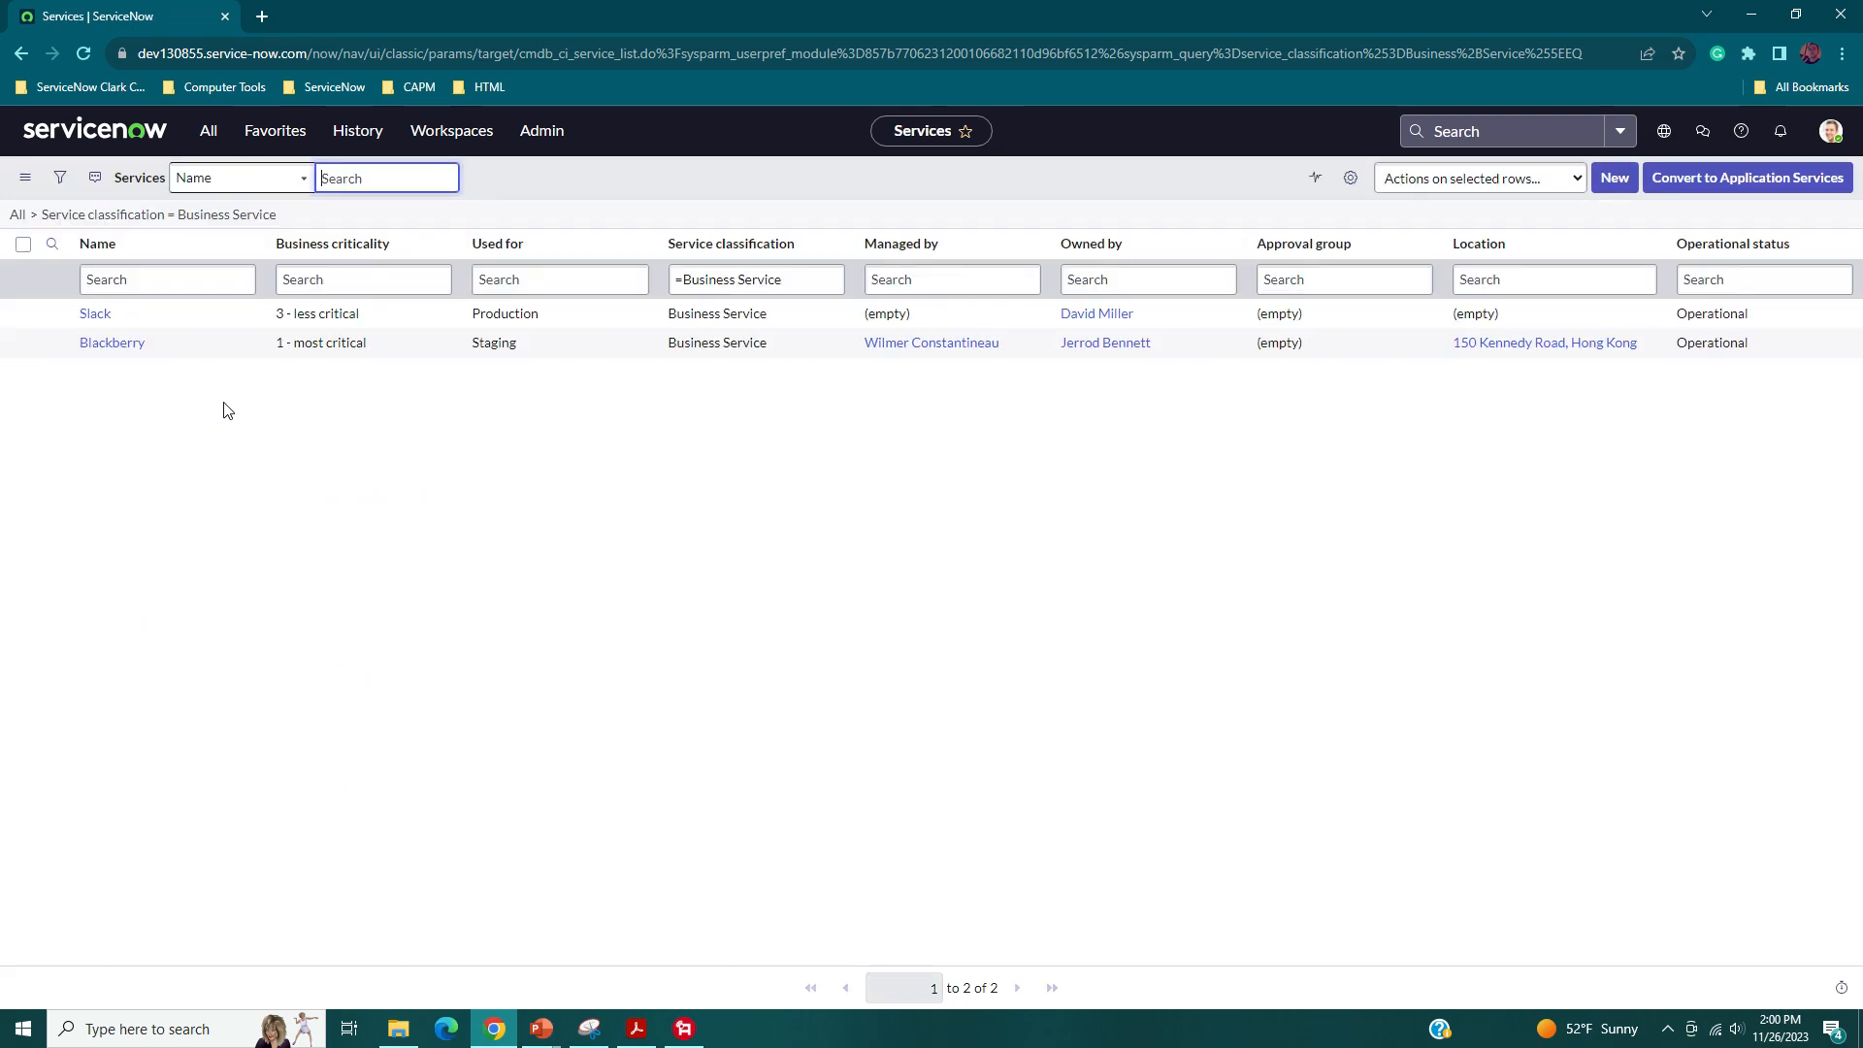
pyautogui.click(95, 316)
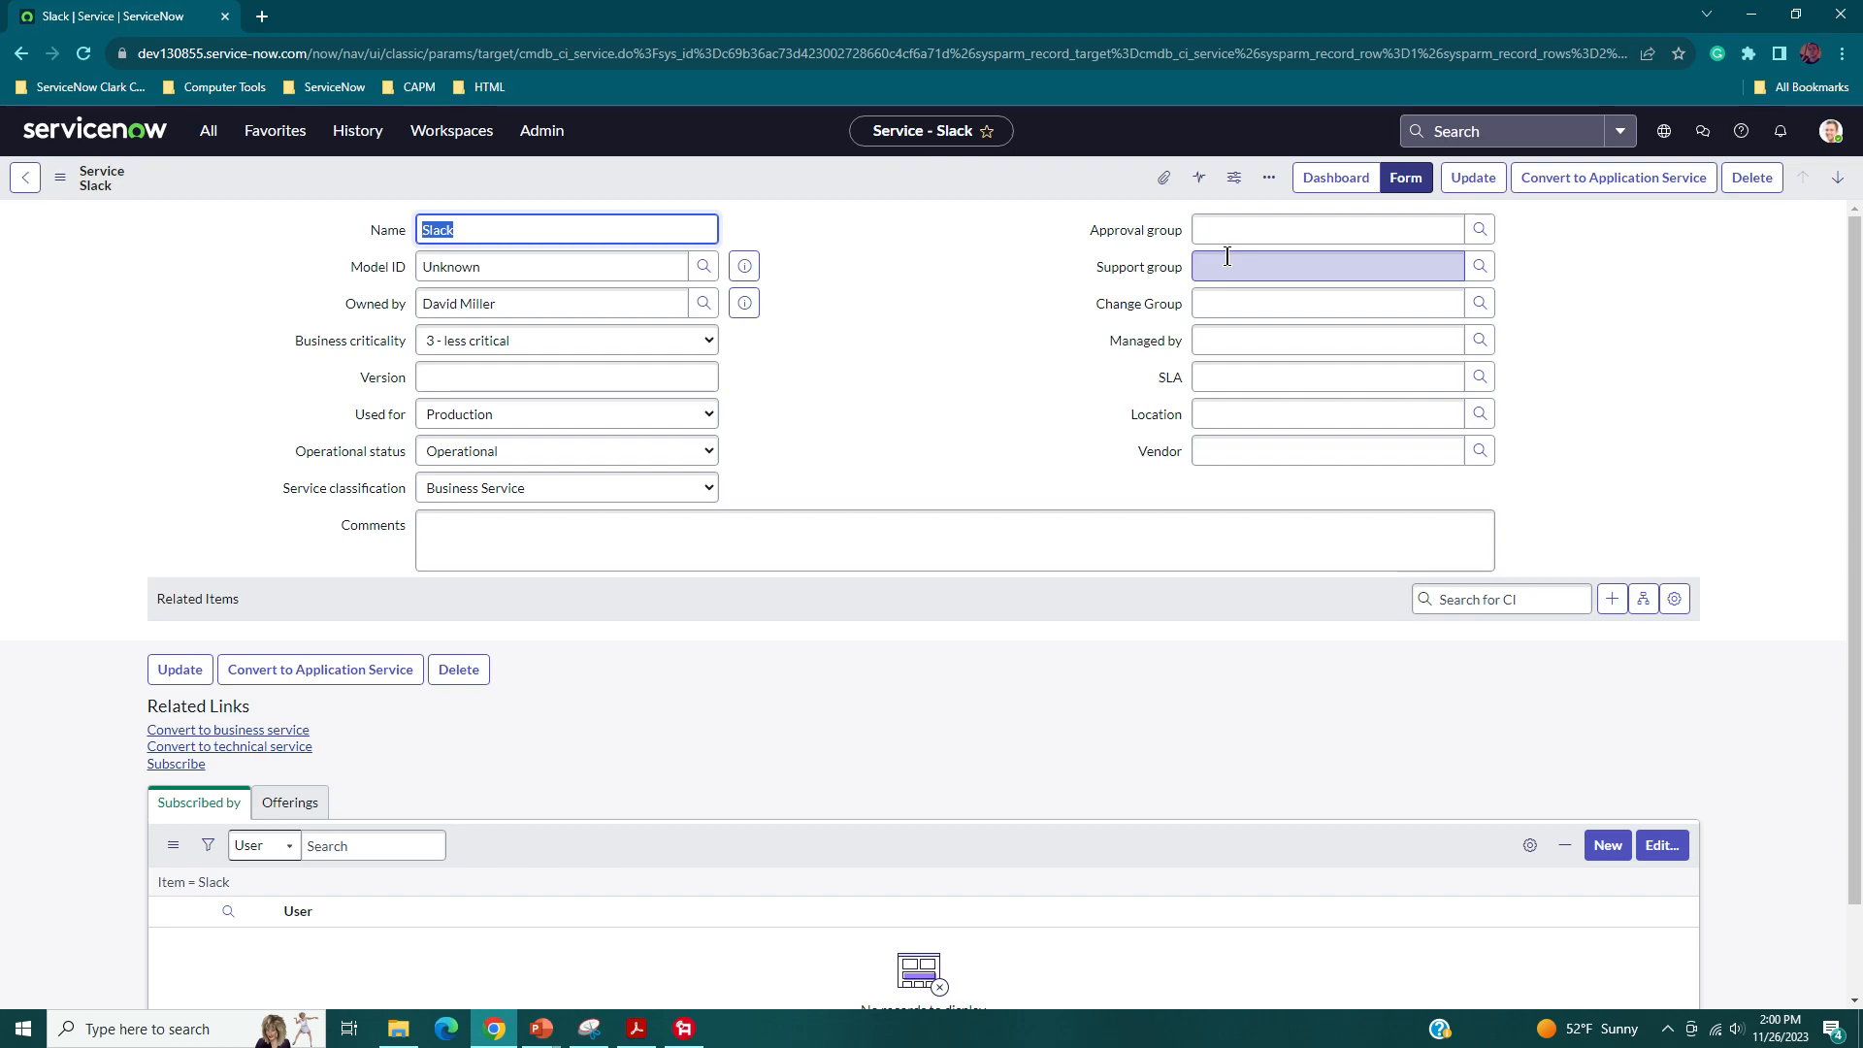
pyautogui.click(1479, 265)
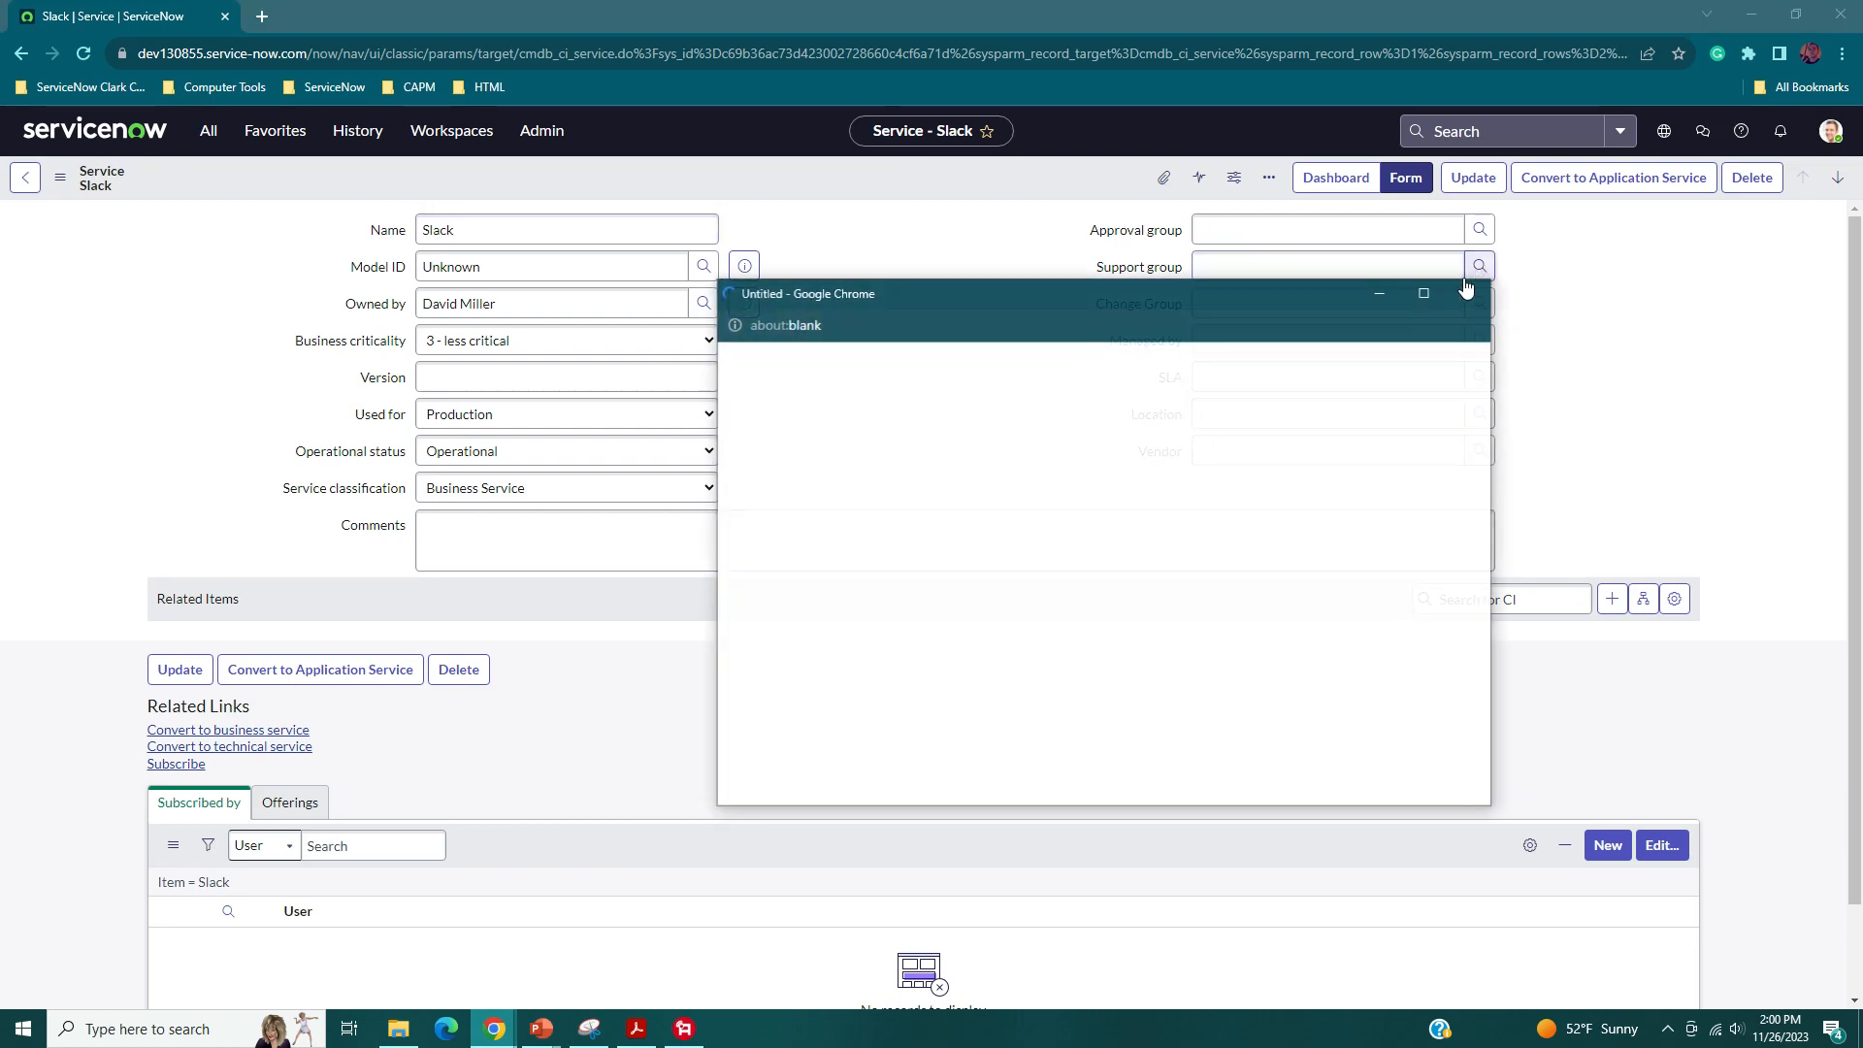
pyautogui.moveTo(1052, 295); pyautogui.dragTo(766, 219)
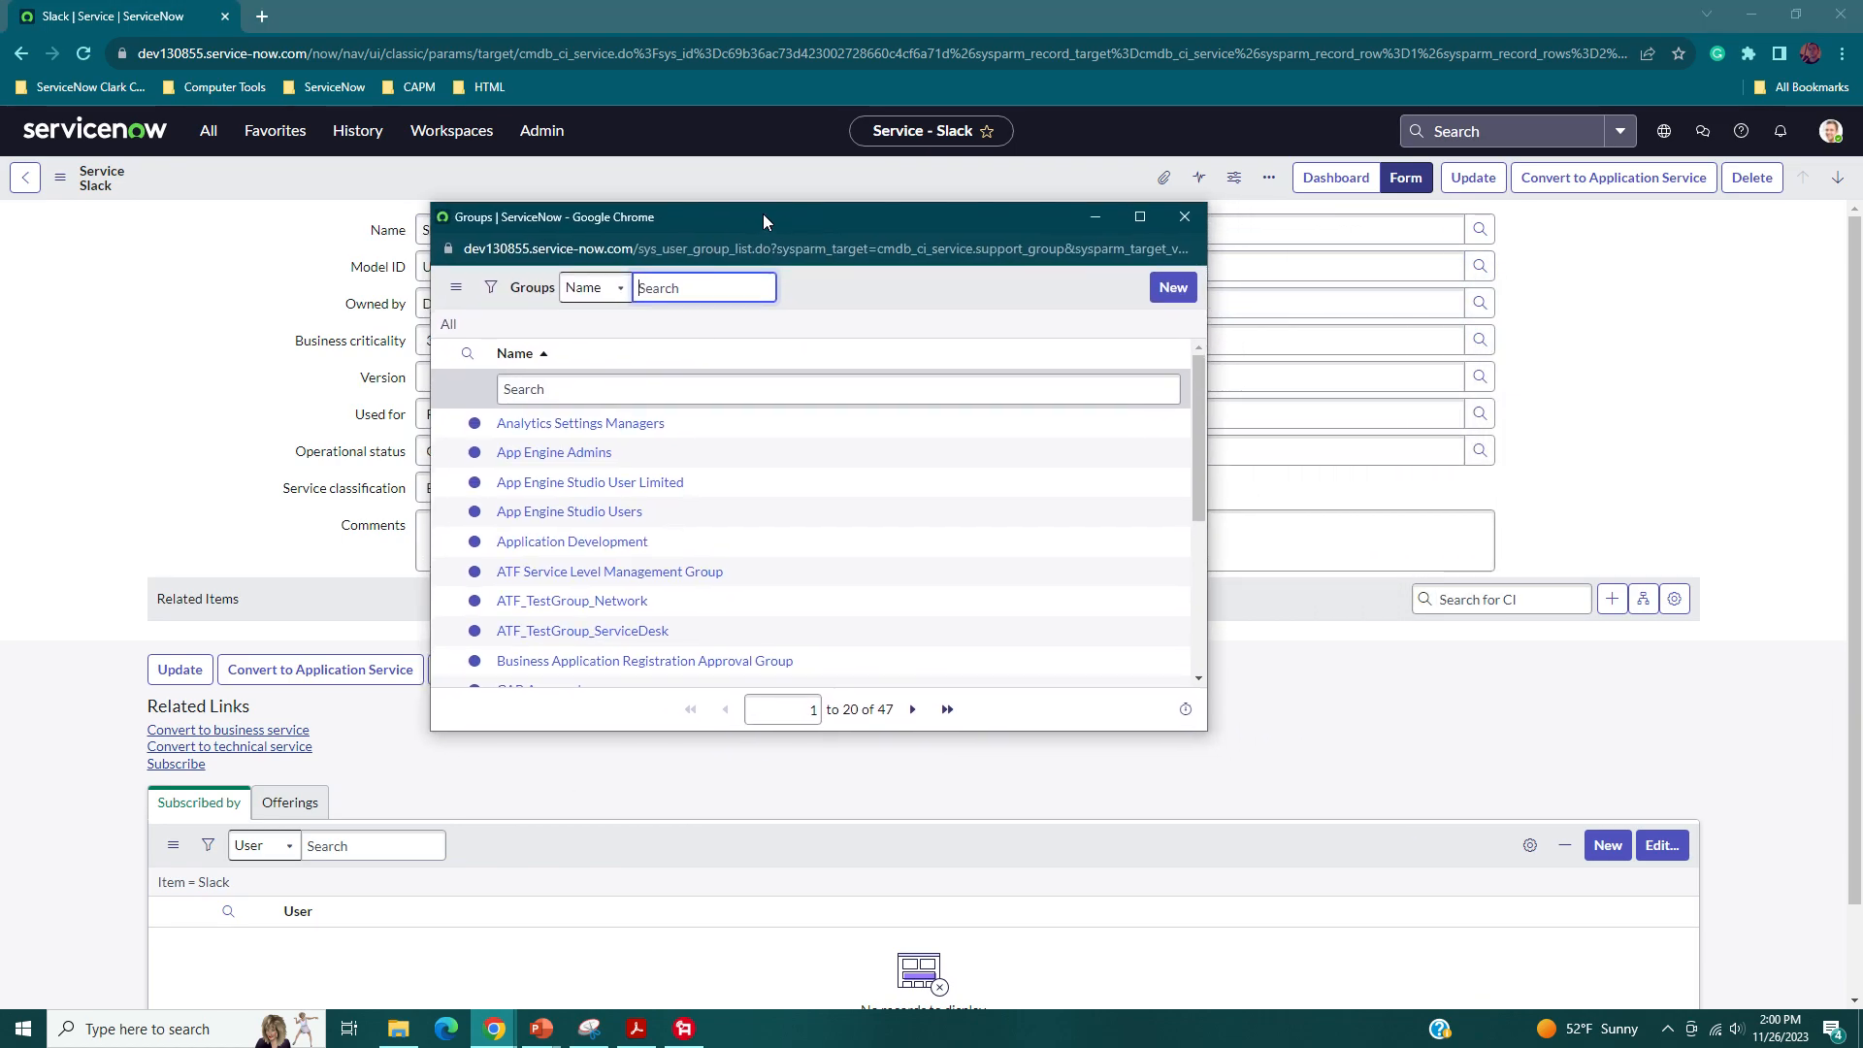
pyautogui.scroll(-1, 939, 571)
pyautogui.scroll(3, 933, 558)
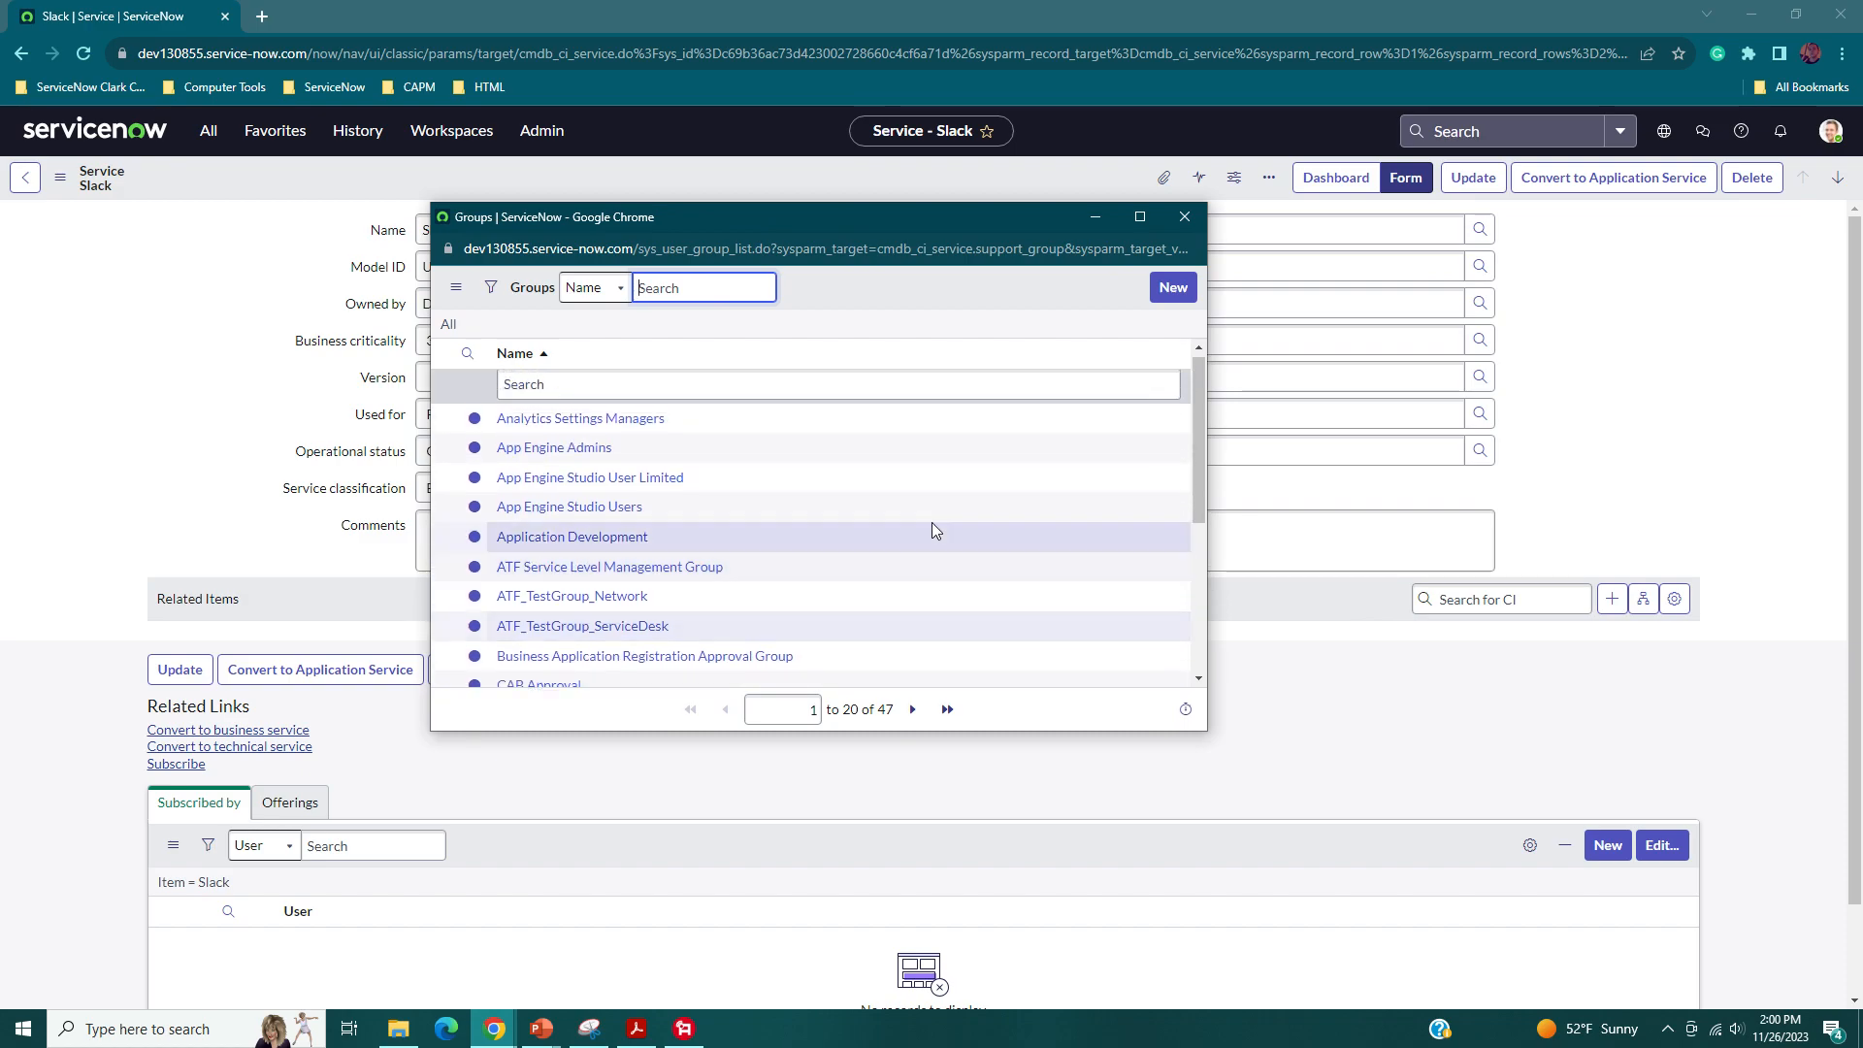
pyautogui.click(1184, 217)
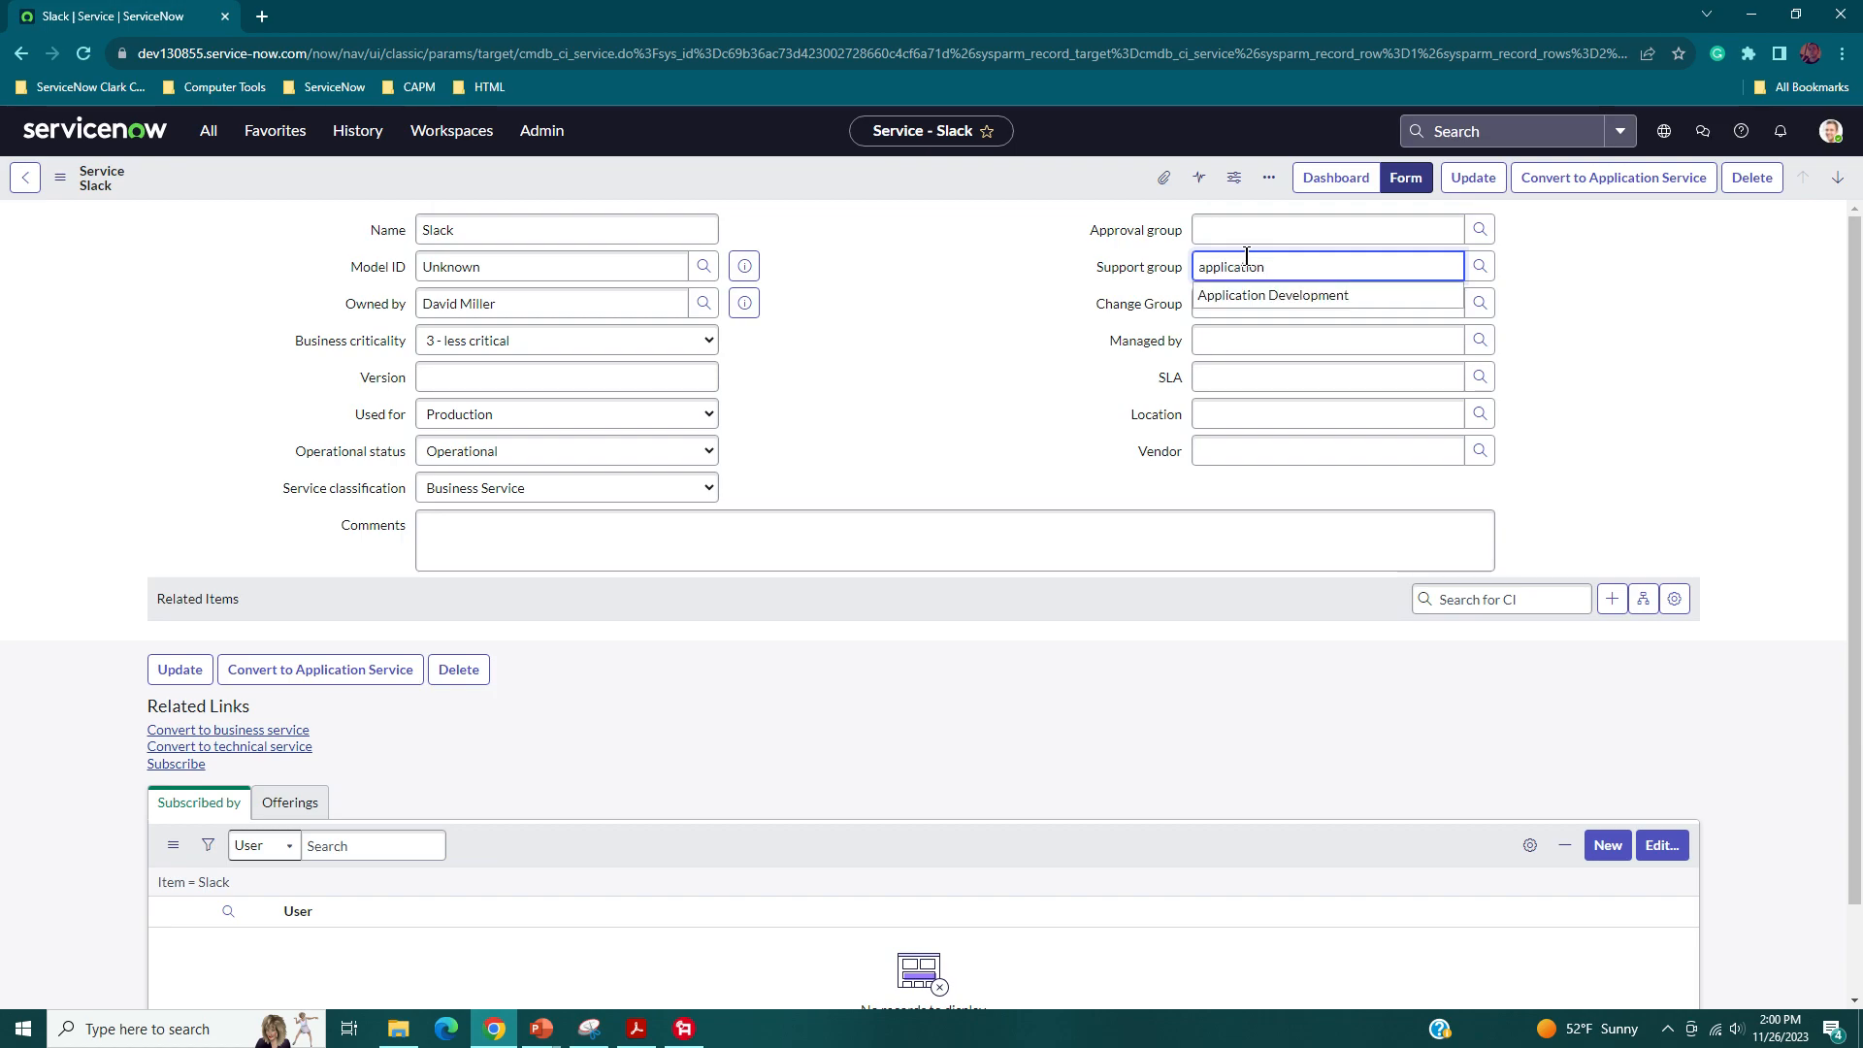
# - Update the Slack service with Application Development as its support group and check the saved record
pyautogui.click(1252, 295)
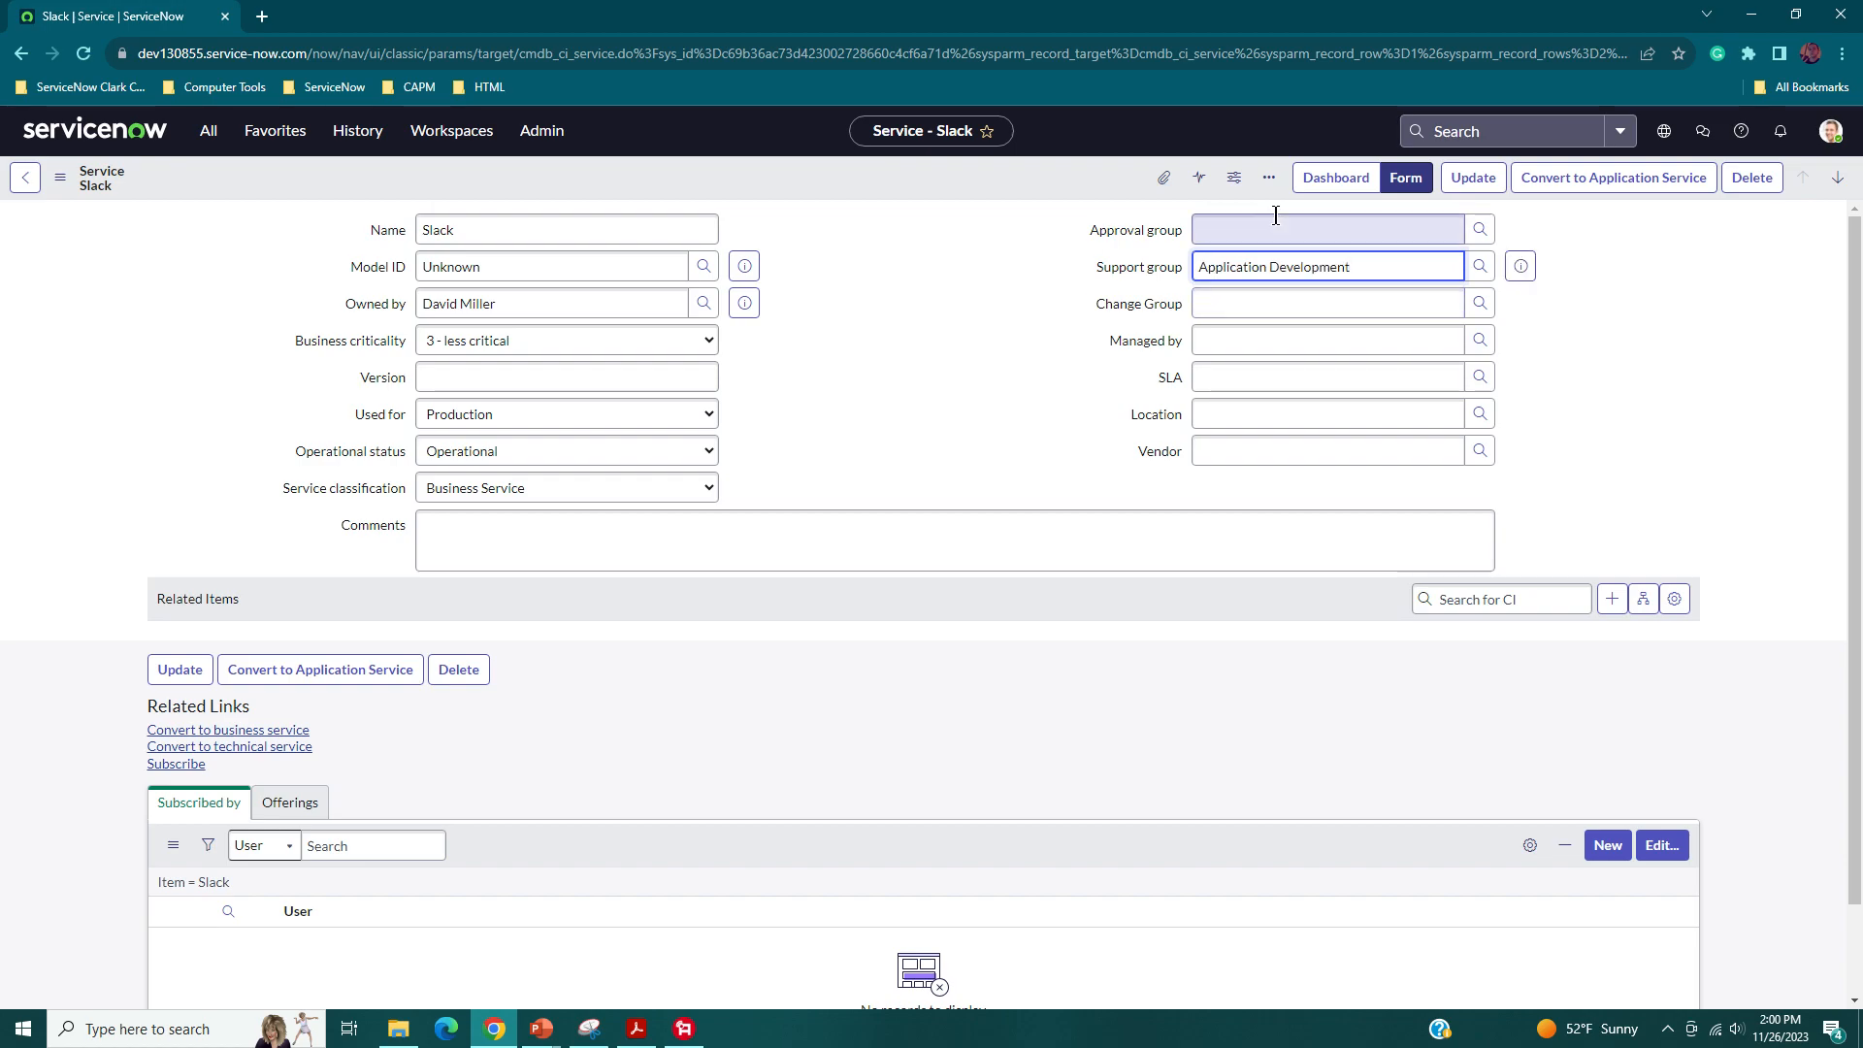
pyautogui.rightClick(965, 176)
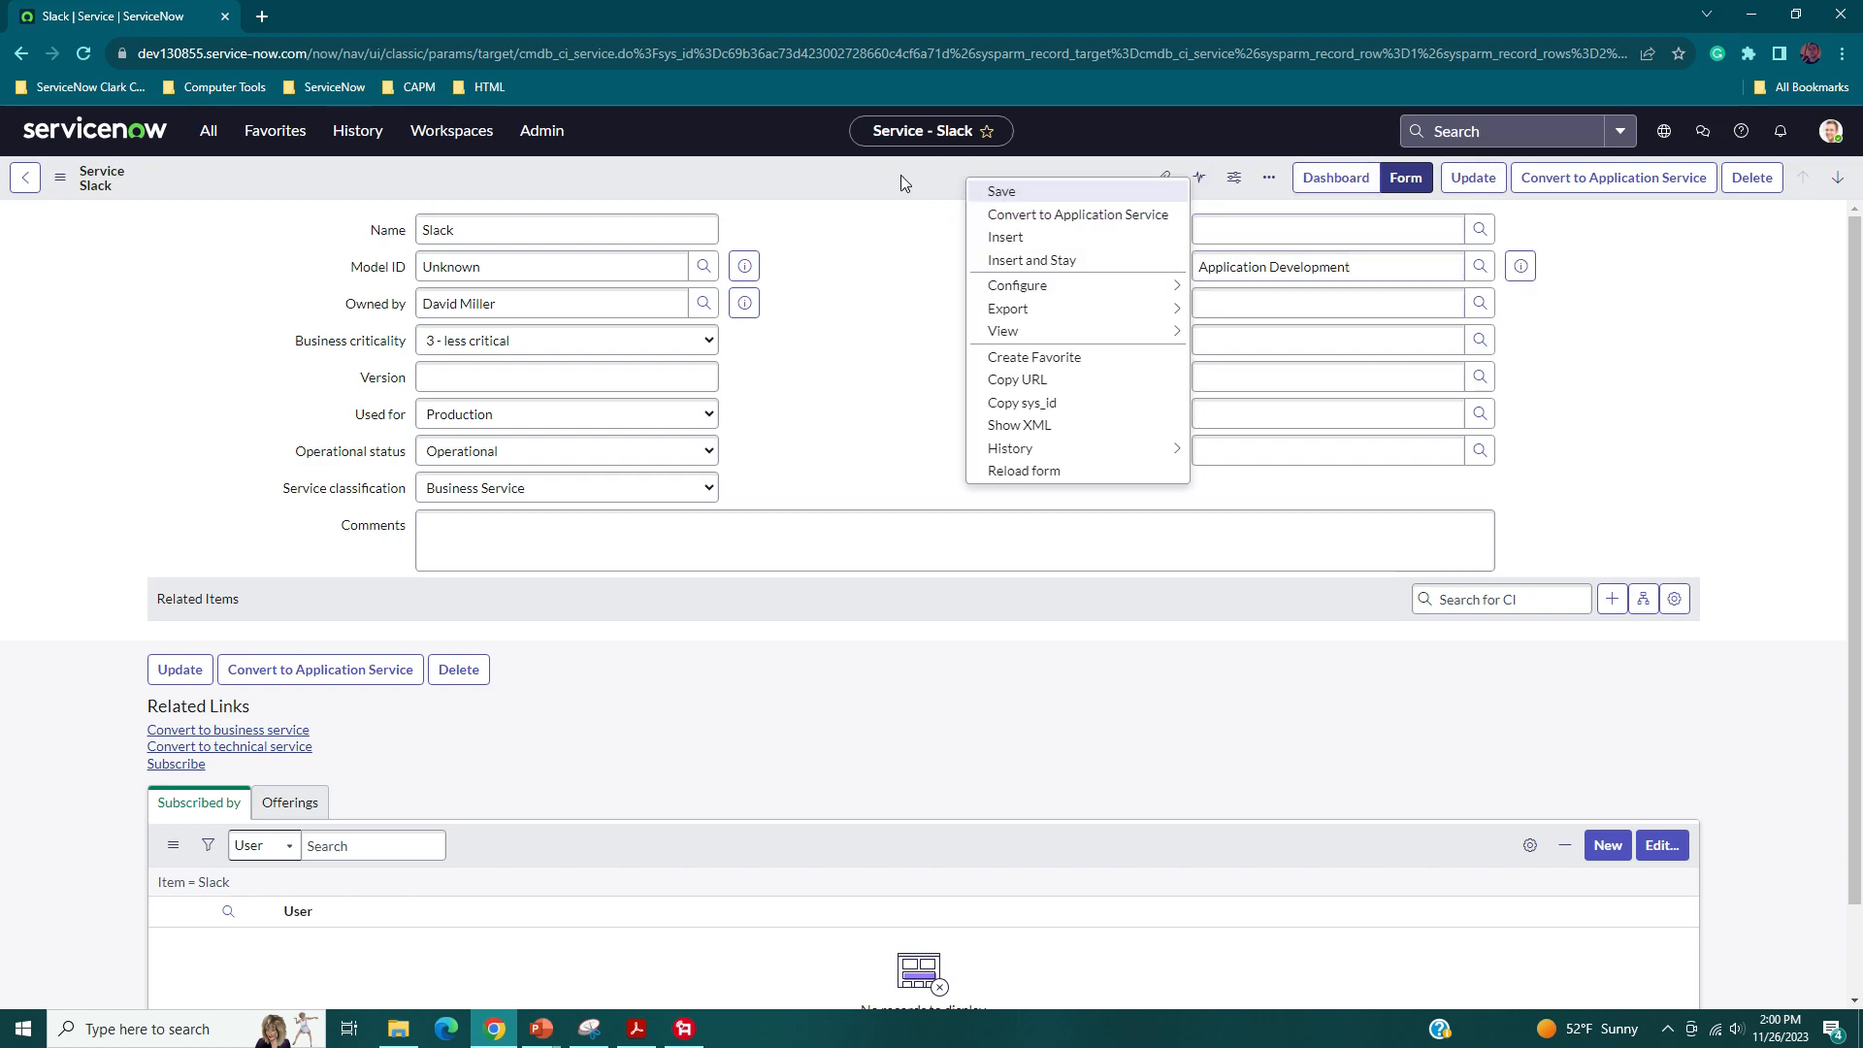
pyautogui.click(939, 235)
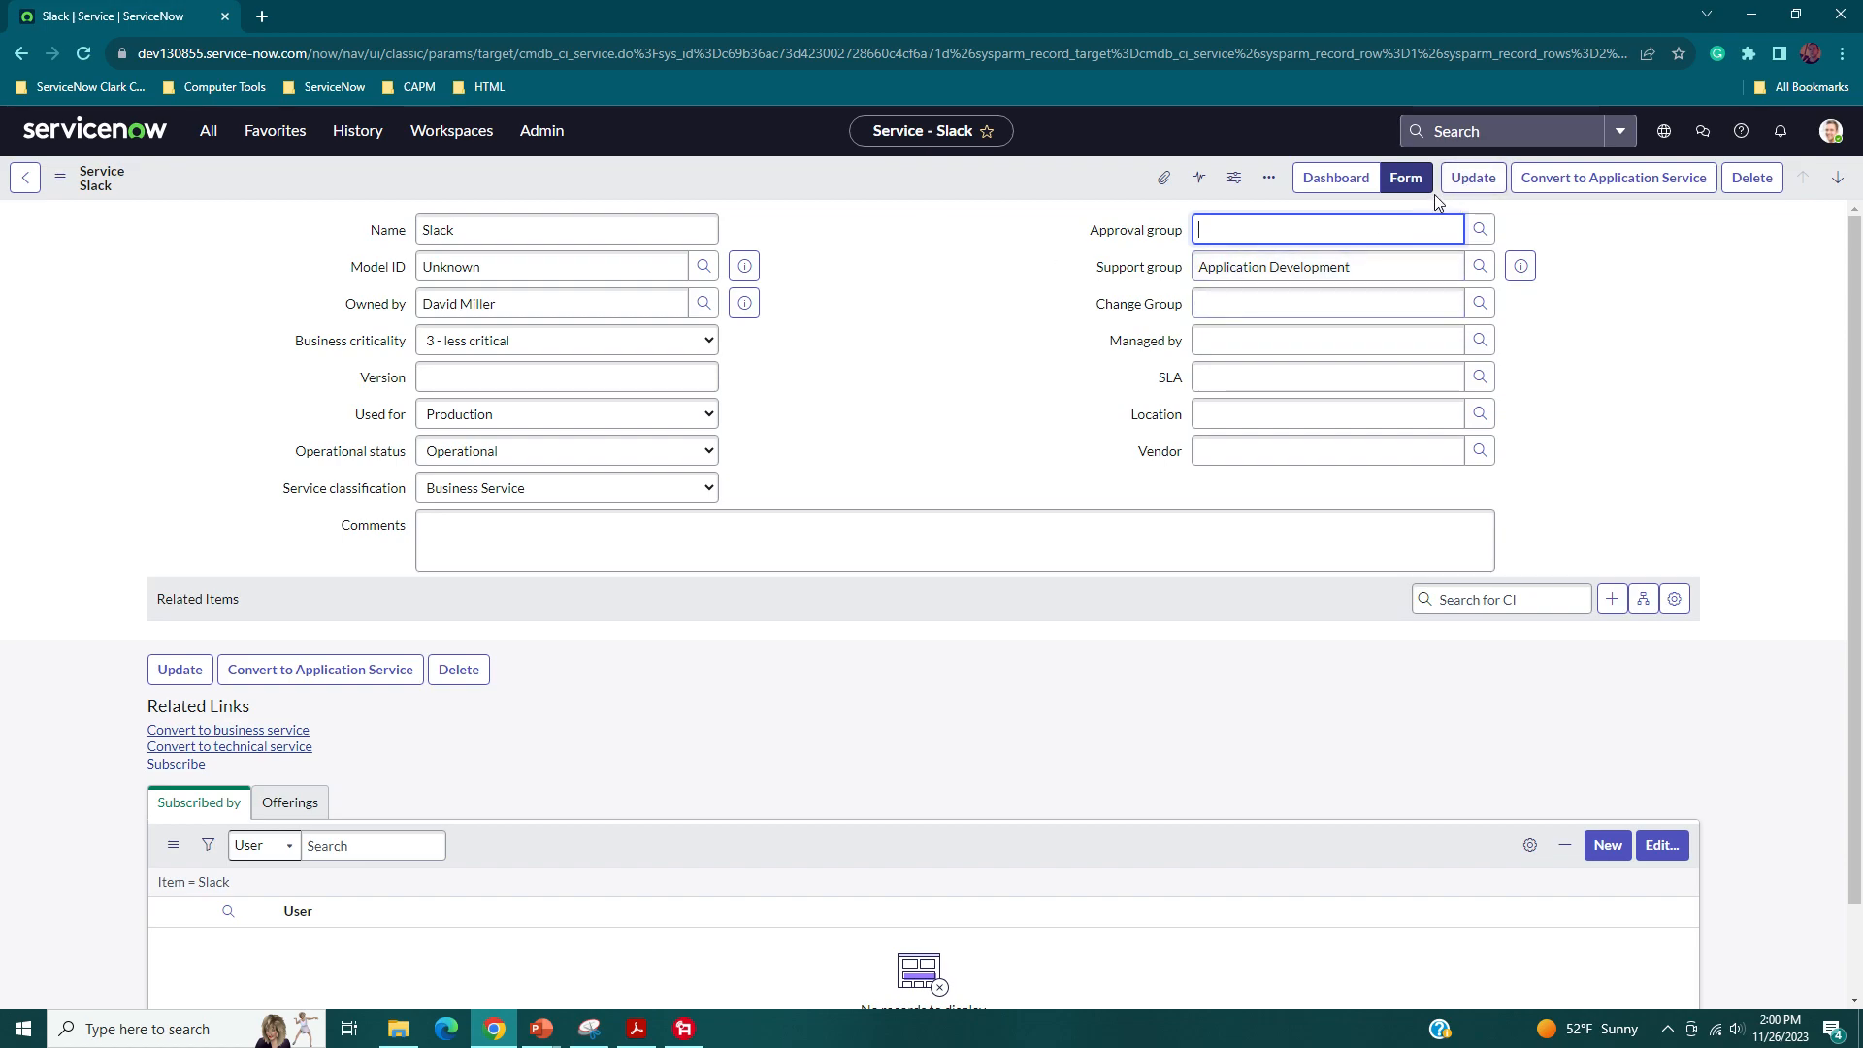
pyautogui.click(1462, 182)
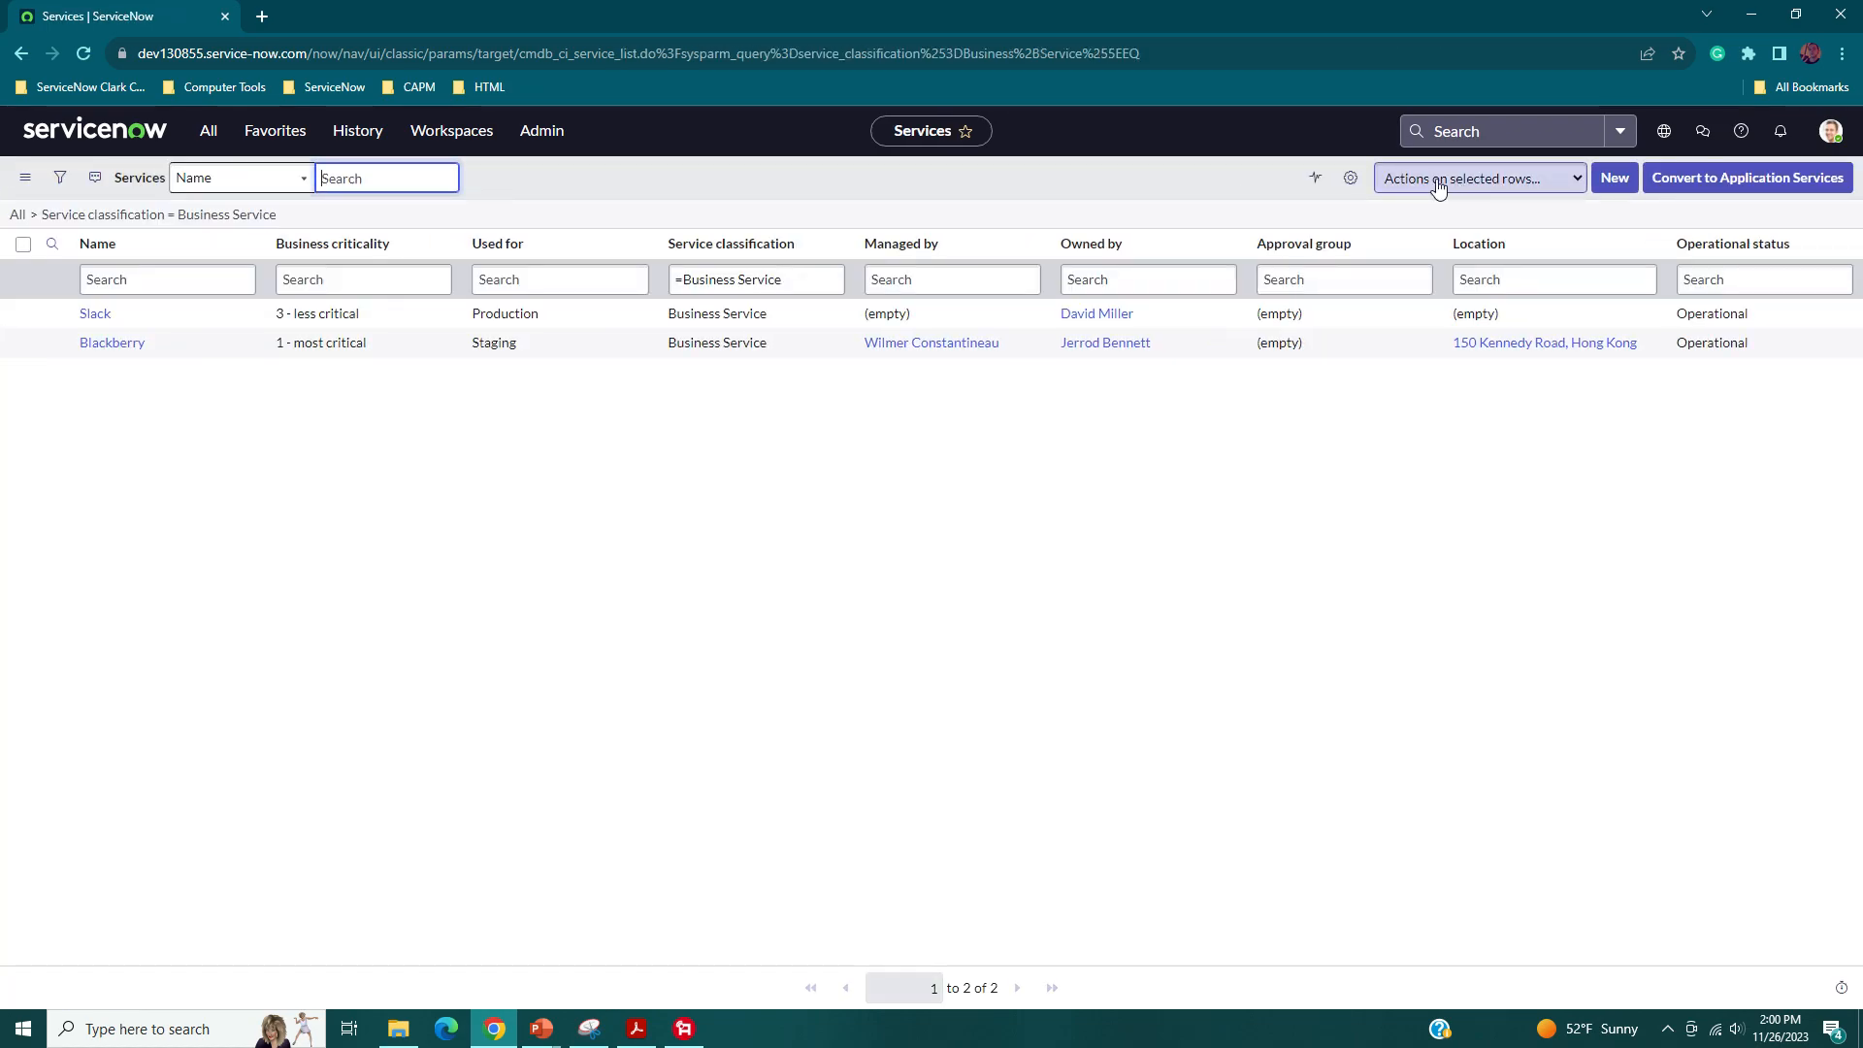
pyautogui.click(94, 313)
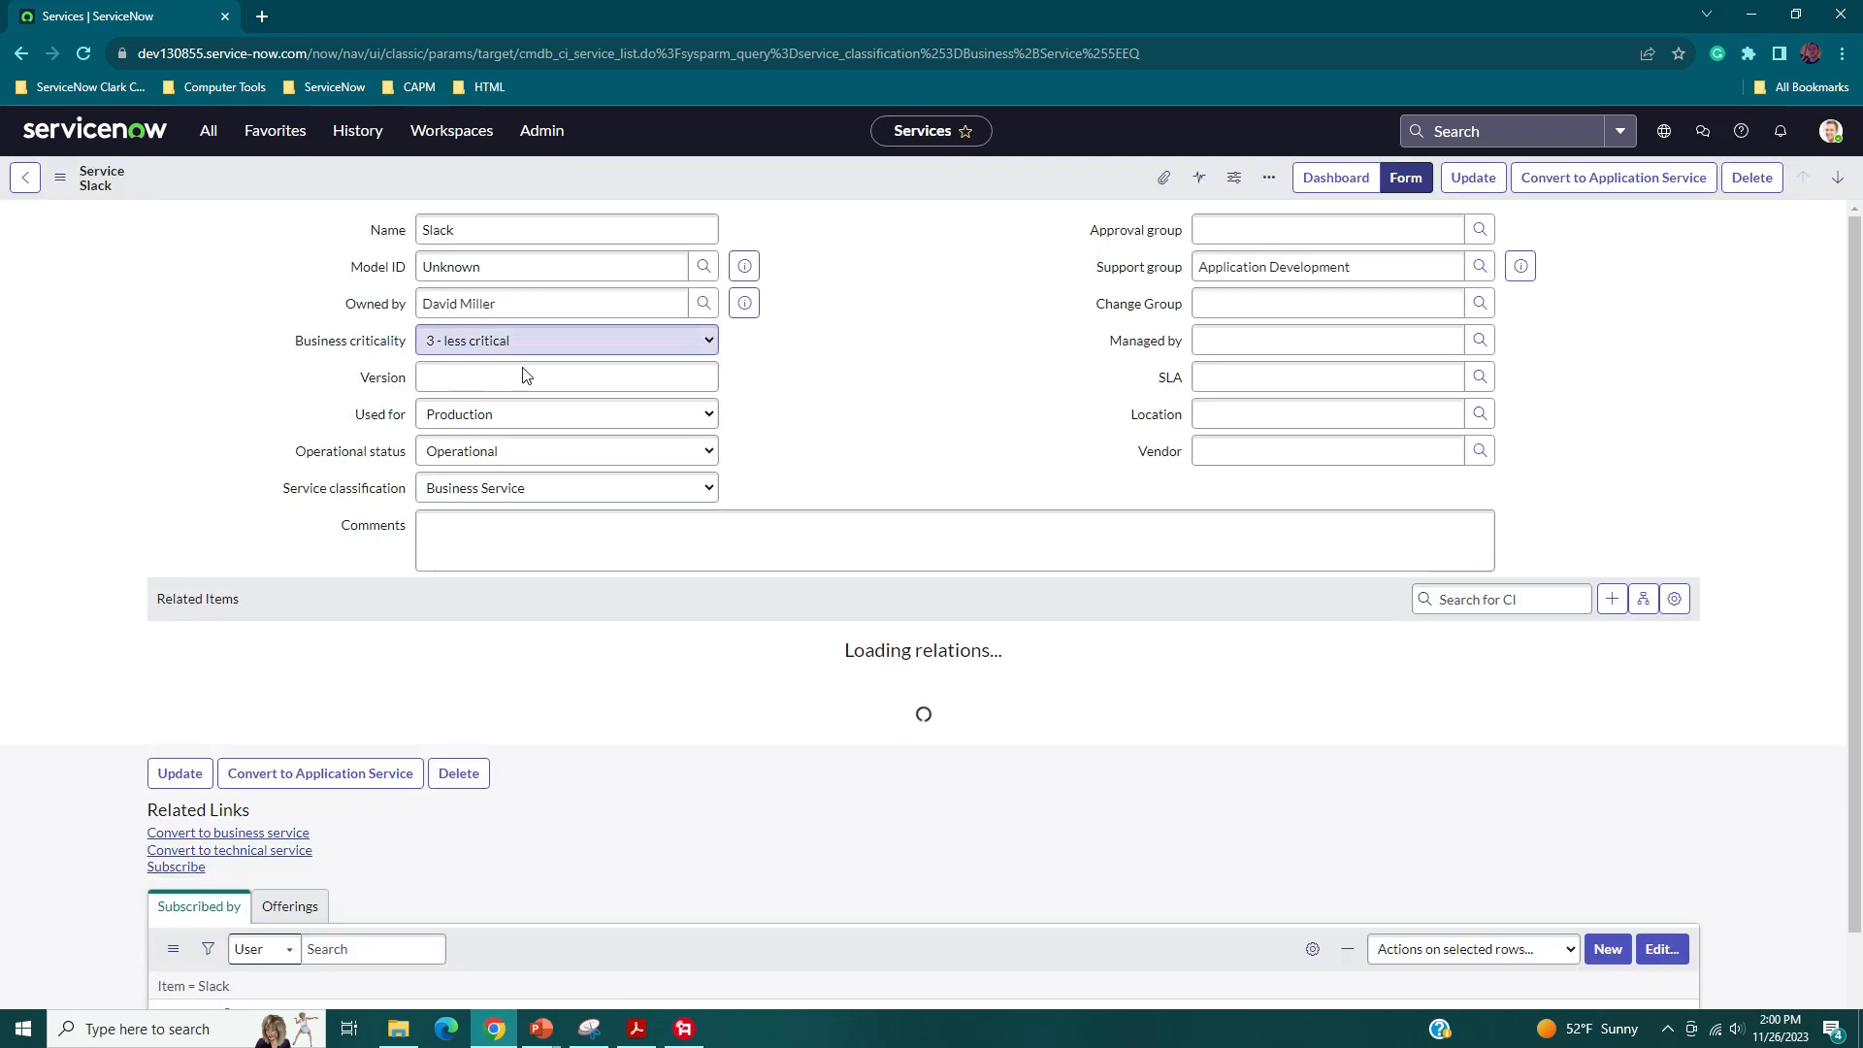
pyautogui.click(26, 180)
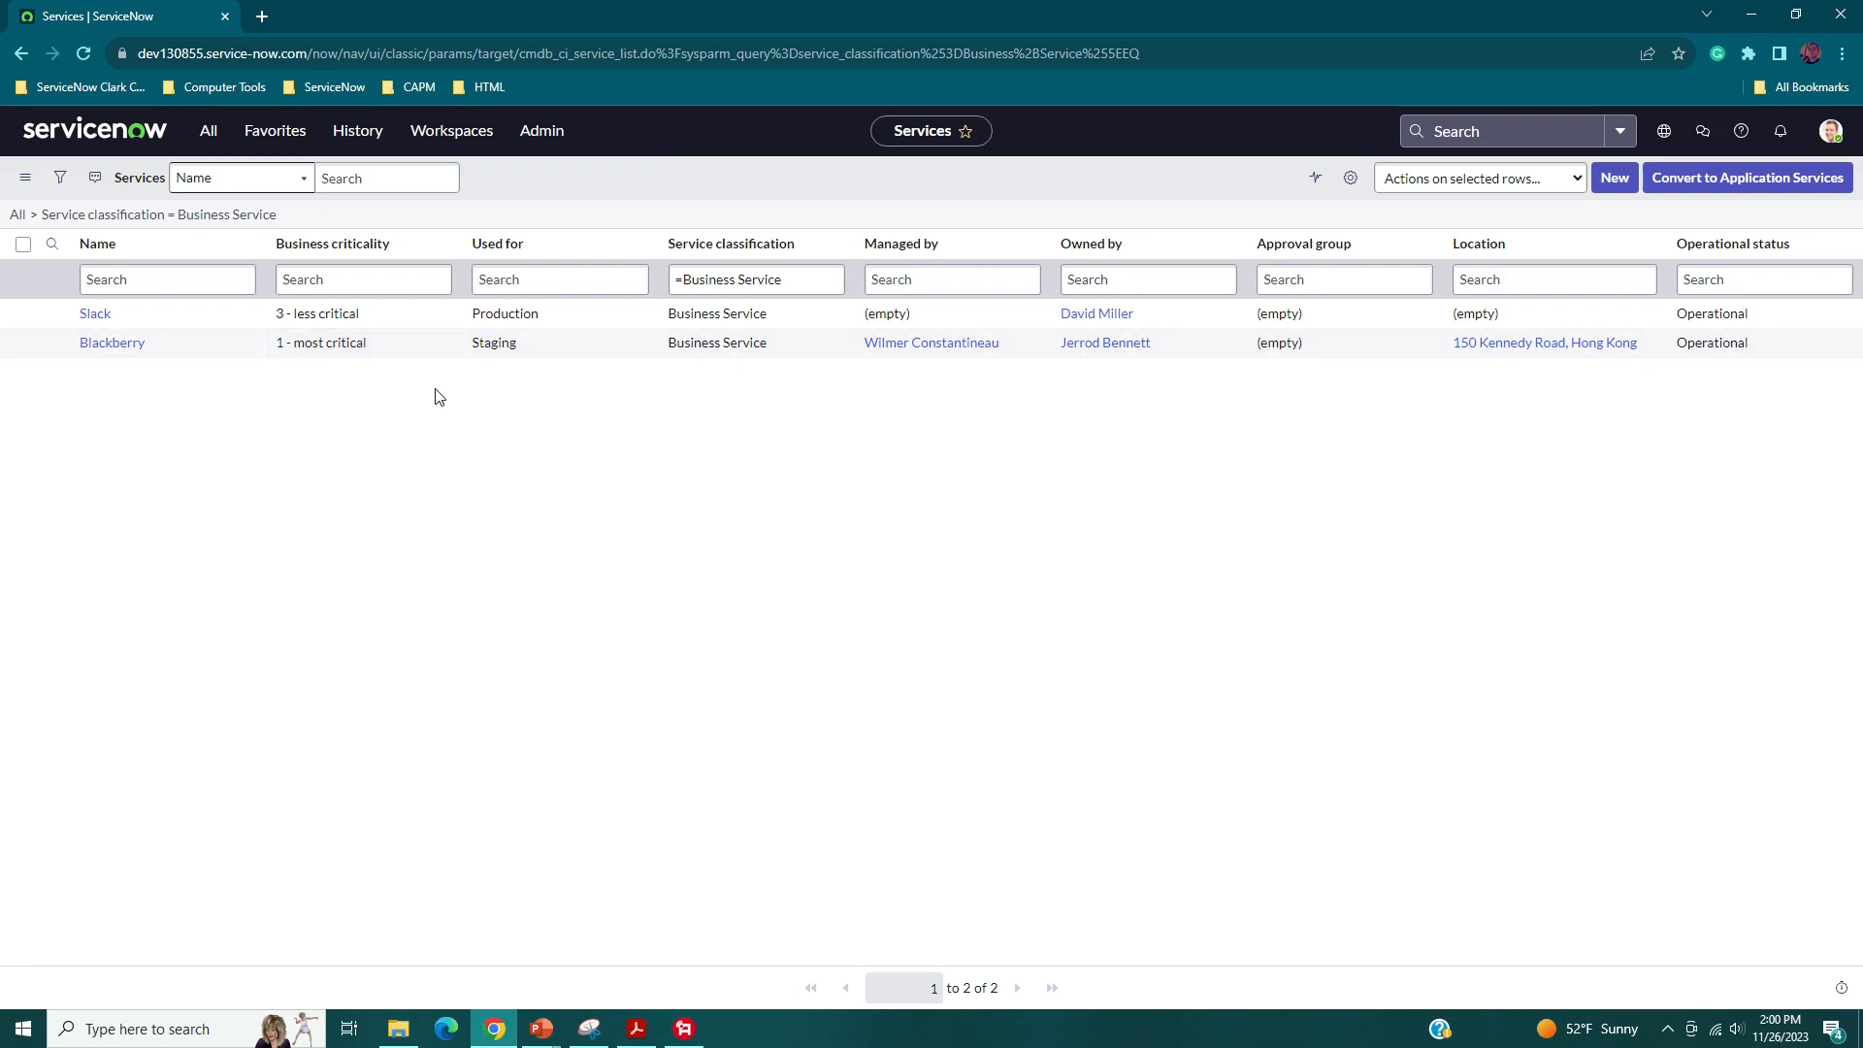
# - Switch to the Scenarios - 11-26-23 PDF in Acrobat, read the visual task board scenario, and return to ServiceNow
pyautogui.hotkey('alt', 'Tab')
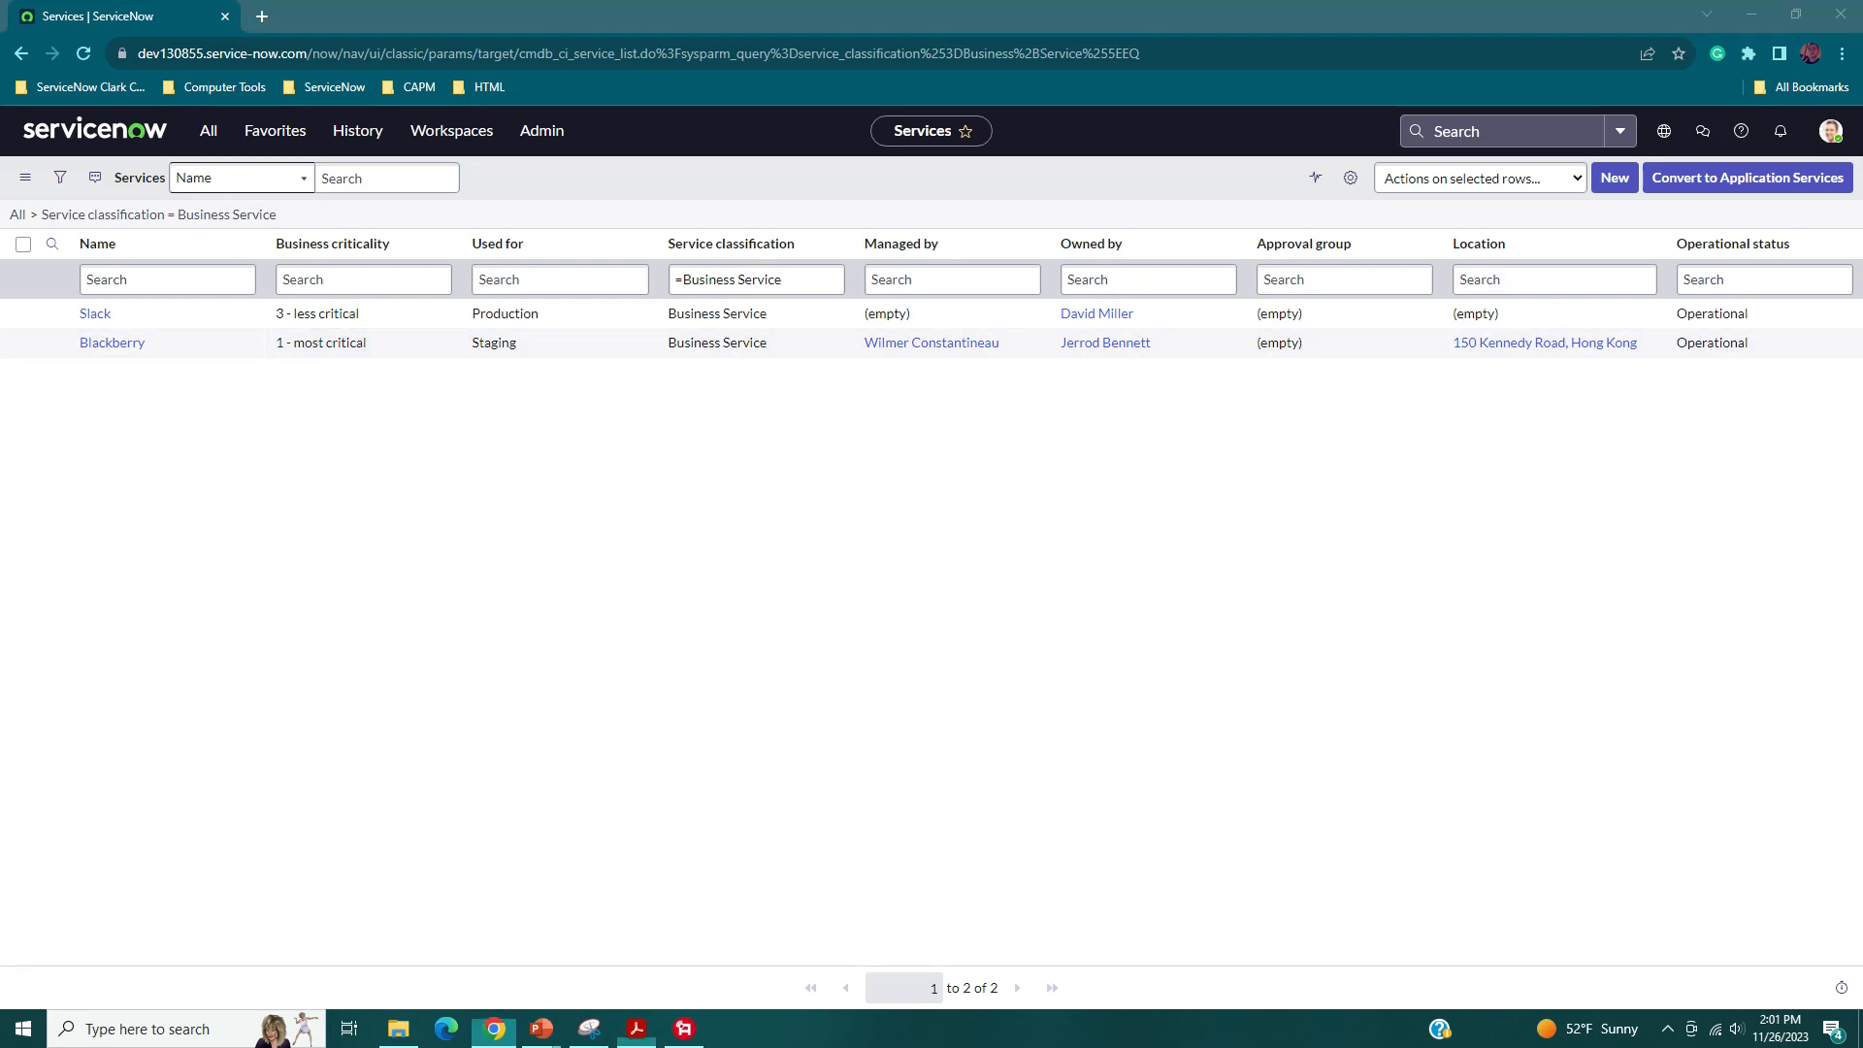
pyautogui.click(1326, 55)
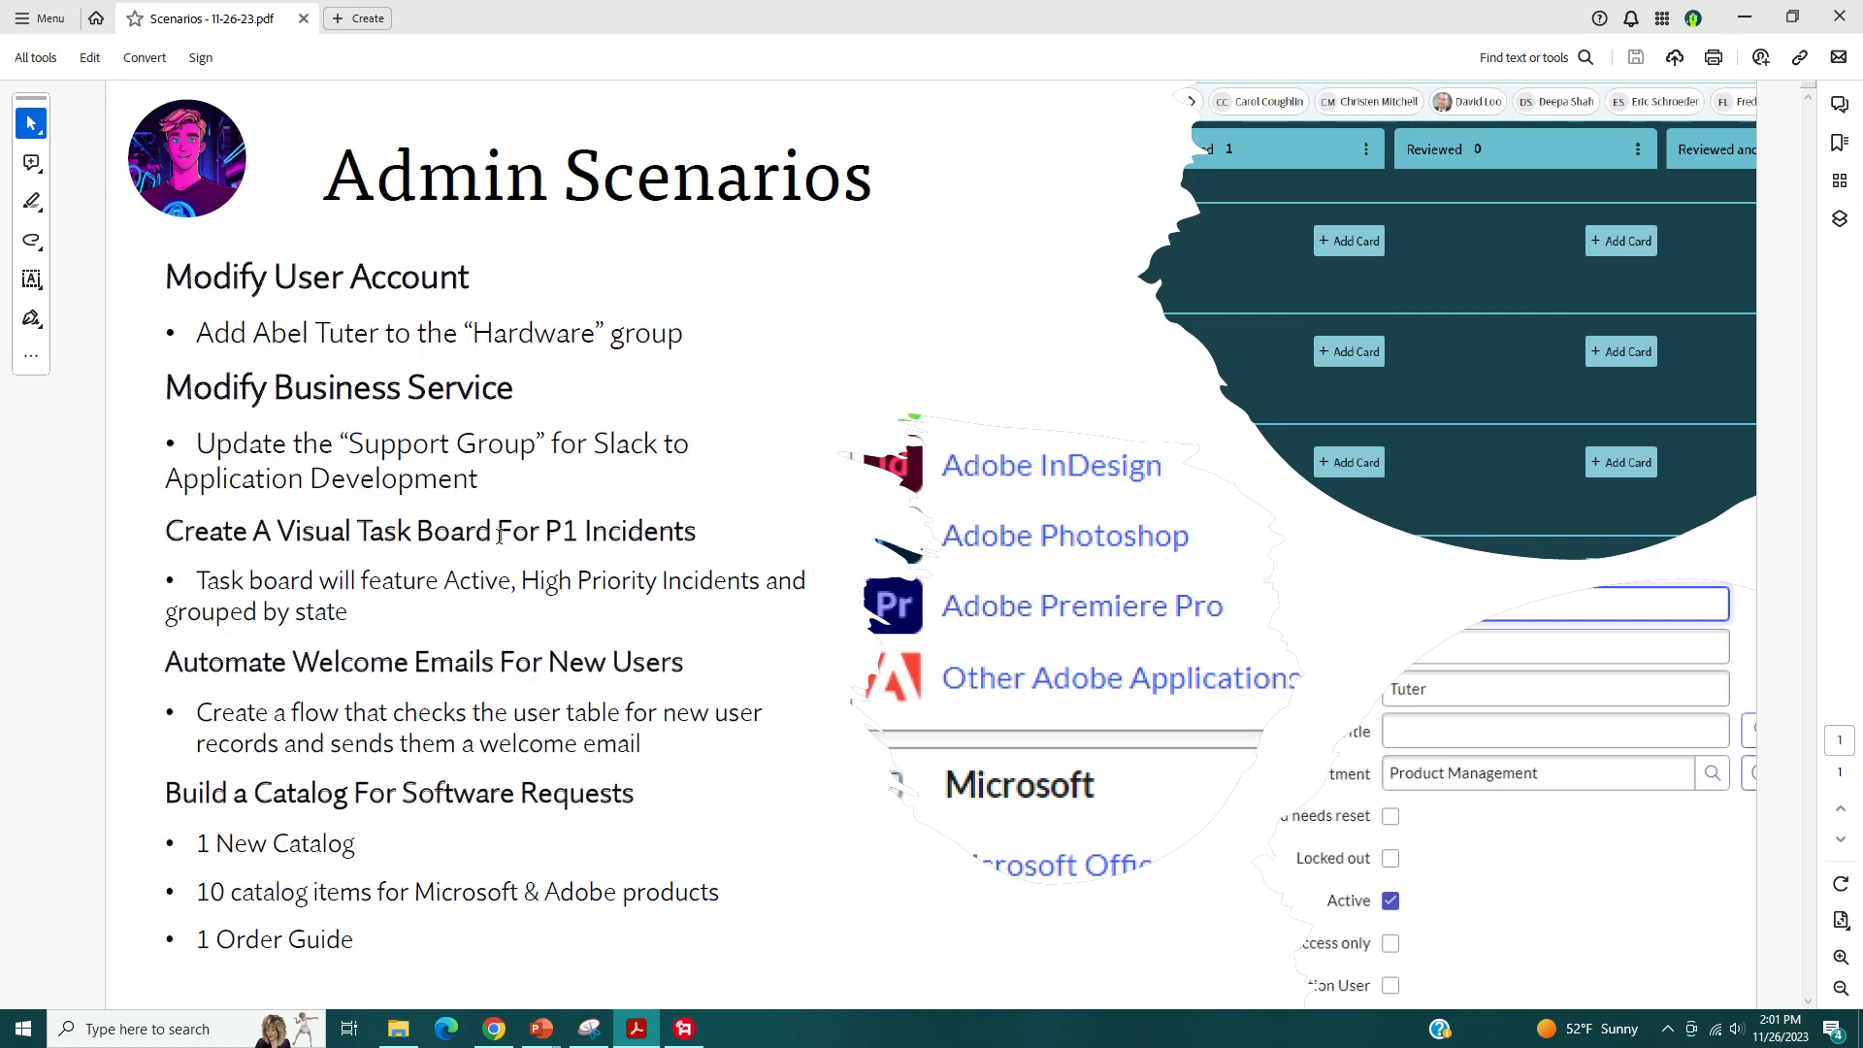
pyautogui.moveTo(781, 22); pyautogui.dragTo(0, 53)
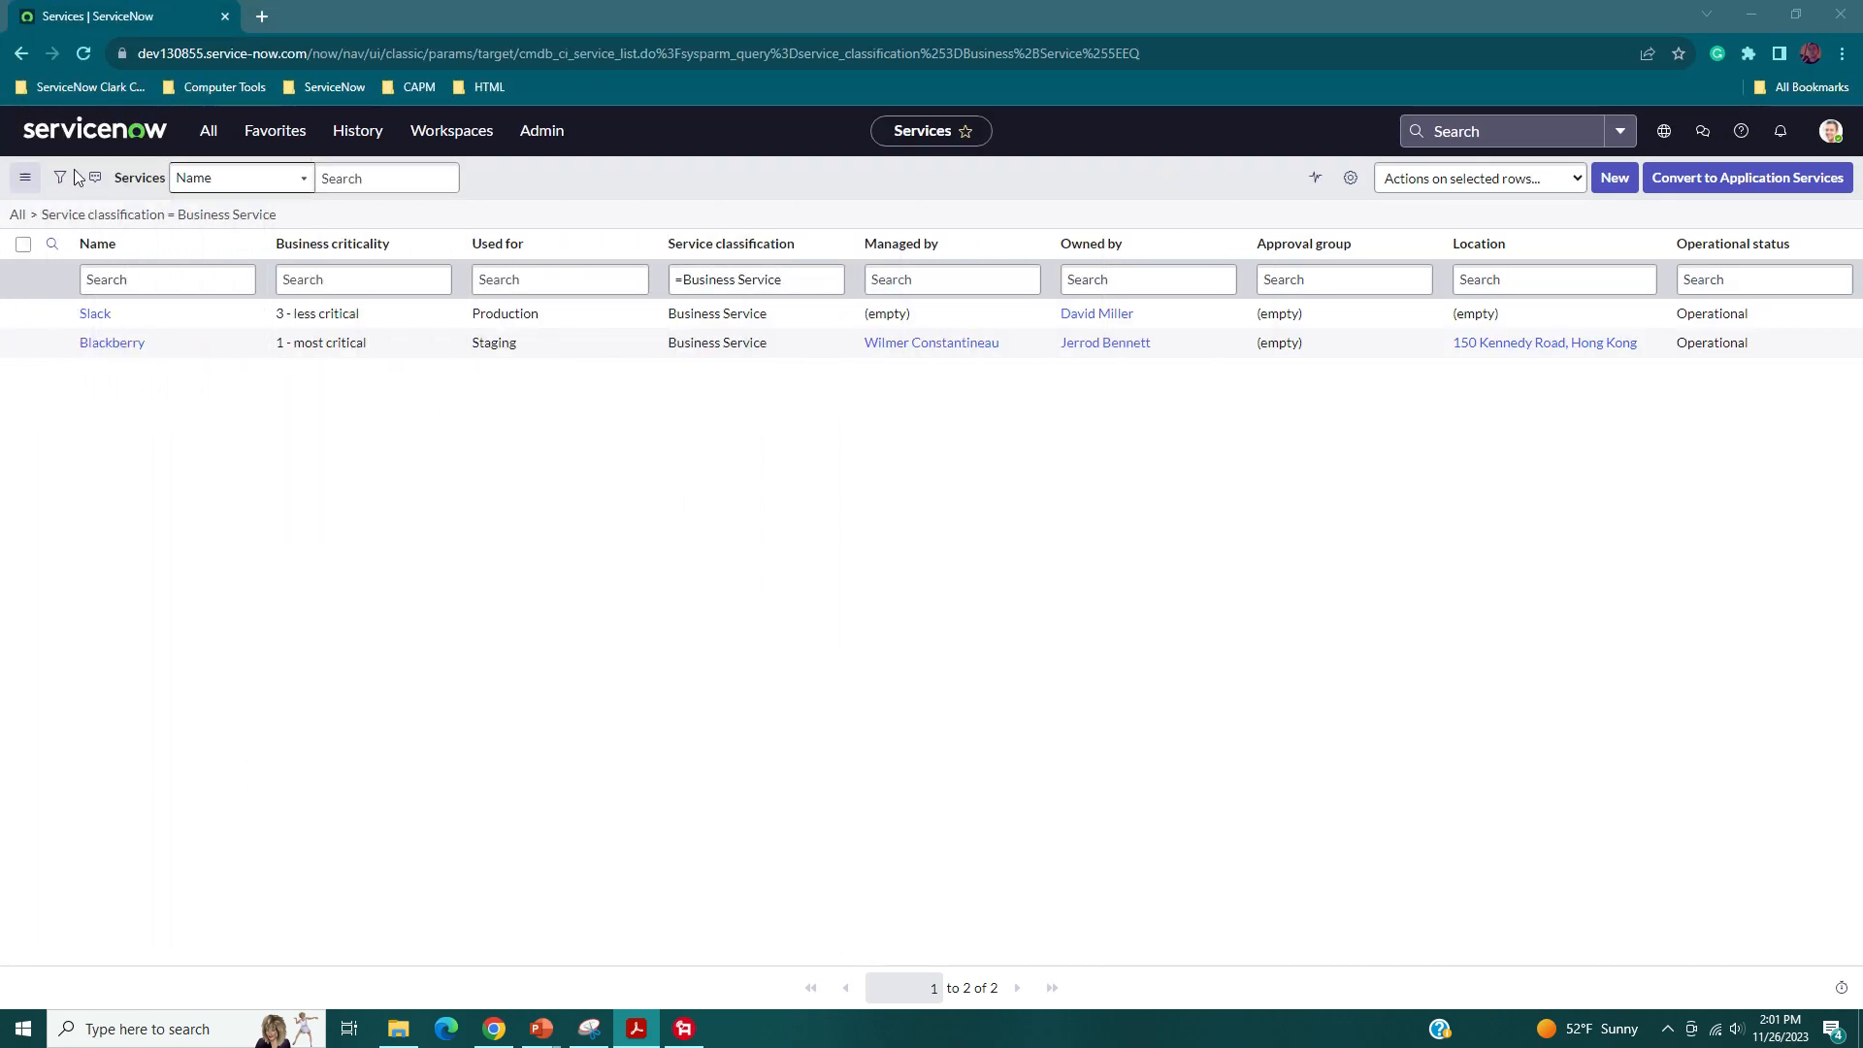
# - Find Visual Task Boards by filtering for "visual task" and start creating a new Data Driven Board
pyautogui.click(209, 129)
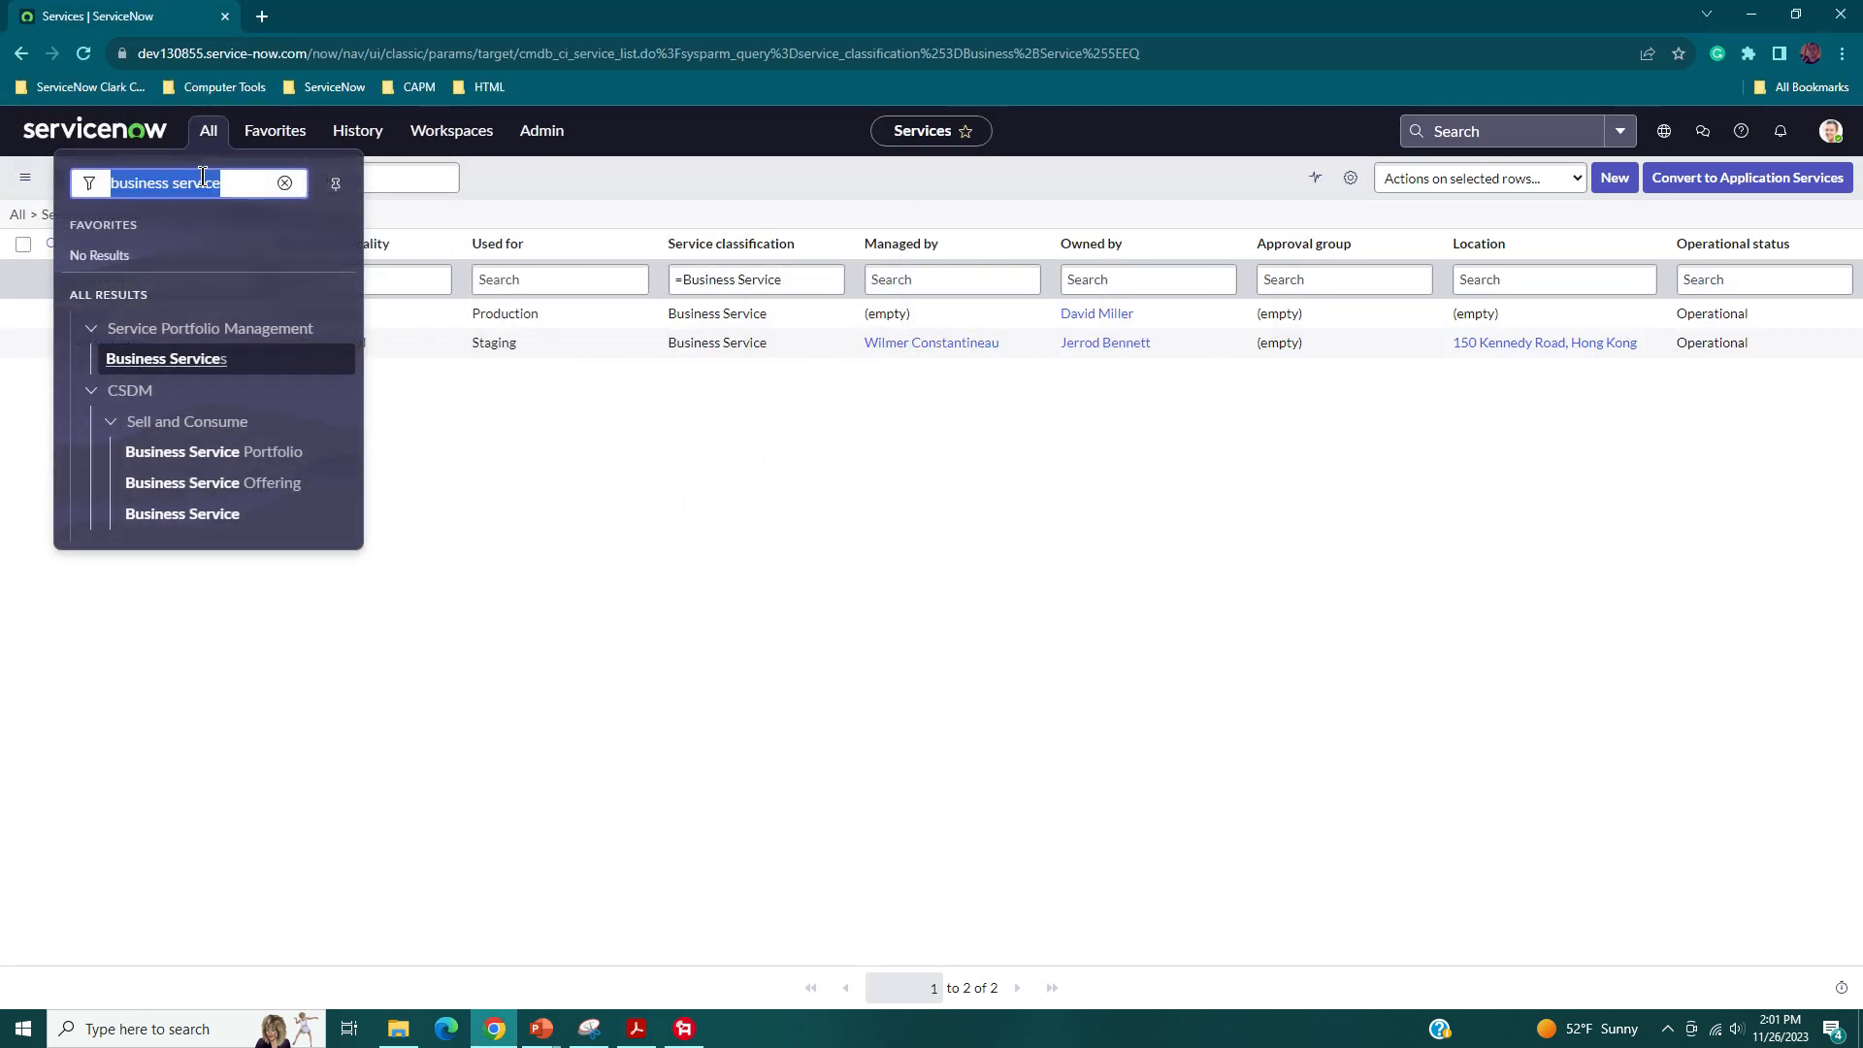
pyautogui.write('visual task')
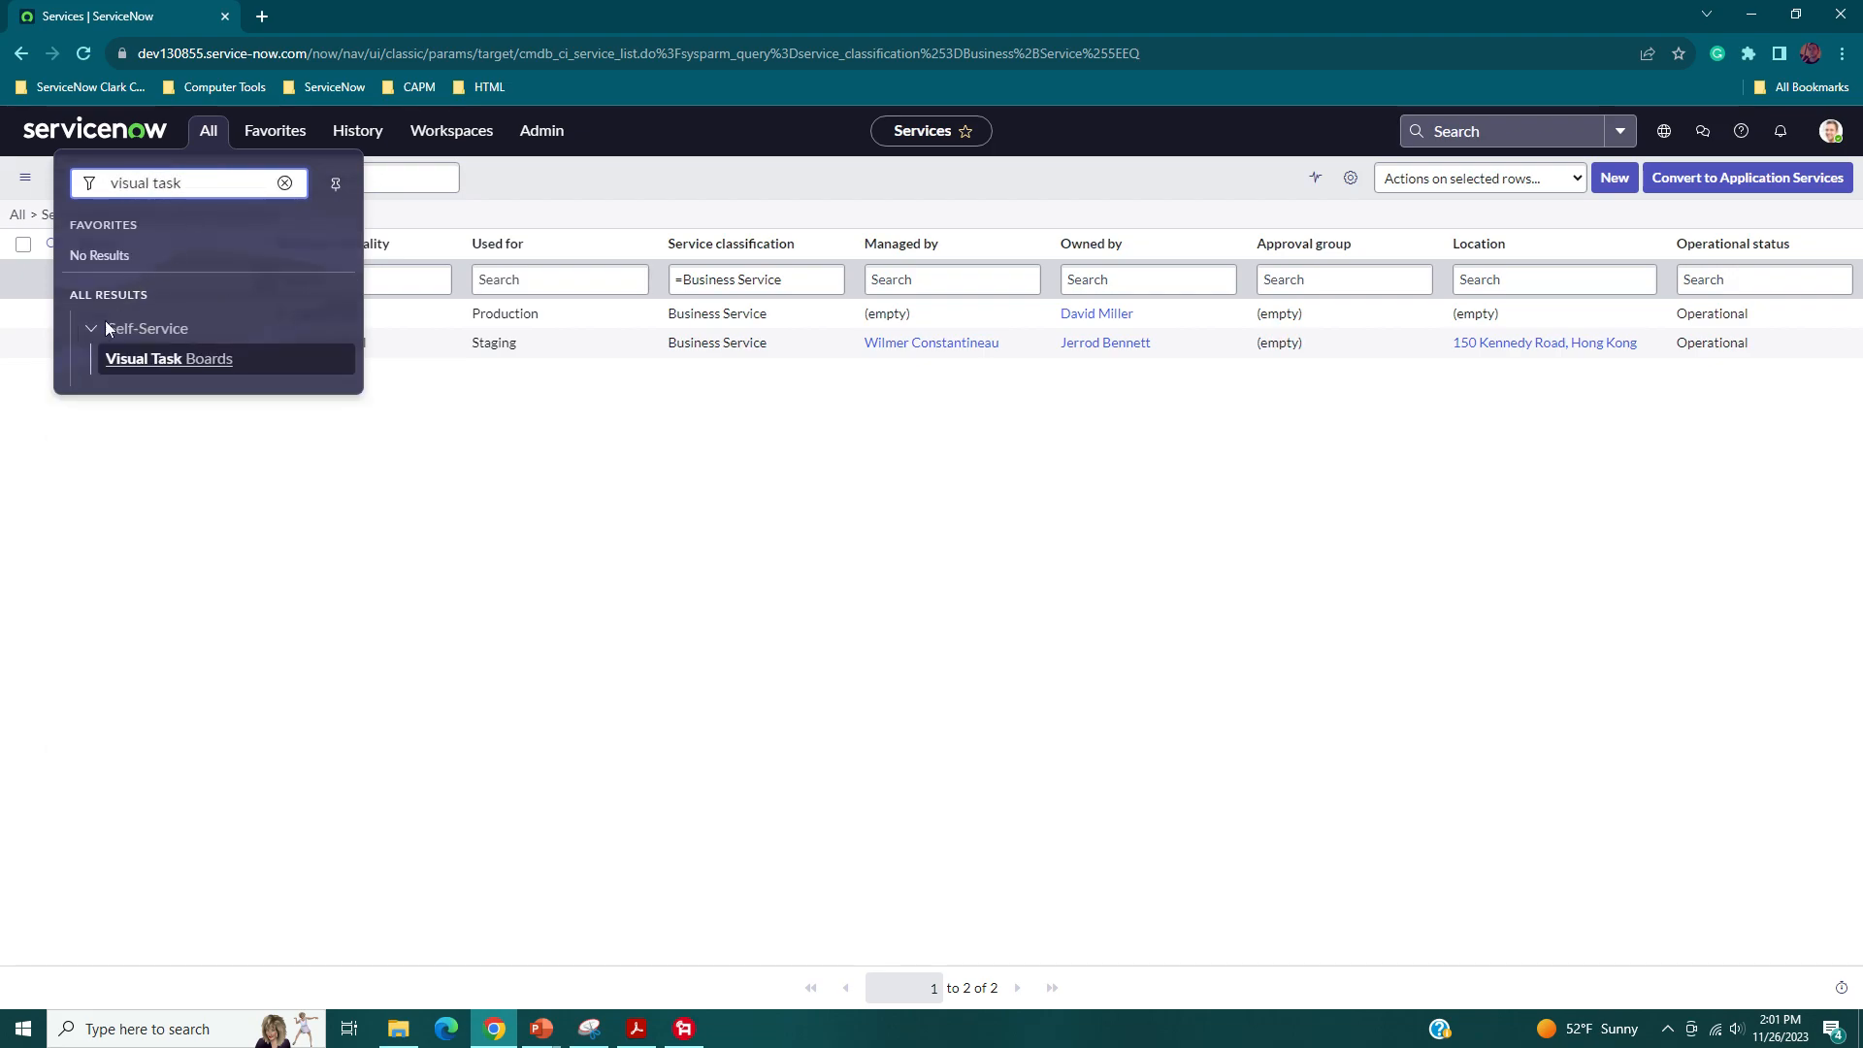
pyautogui.click(120, 361)
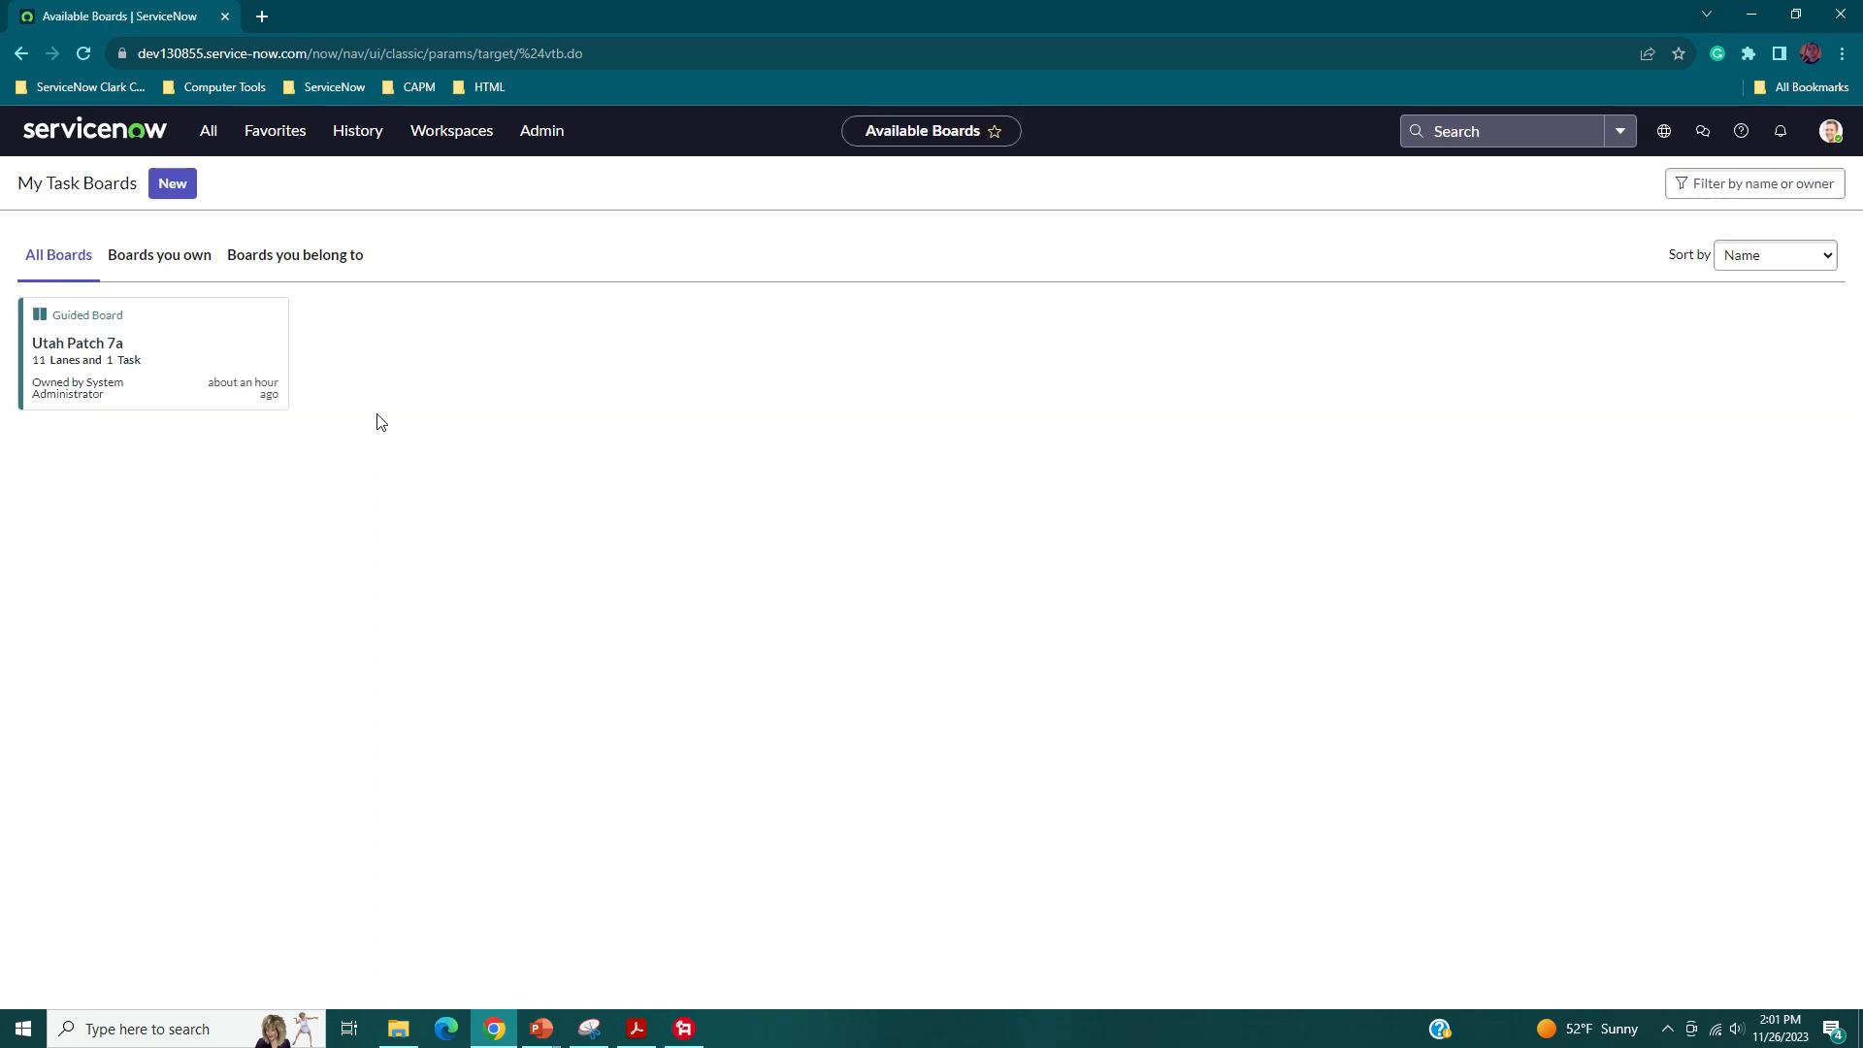
pyautogui.click(181, 185)
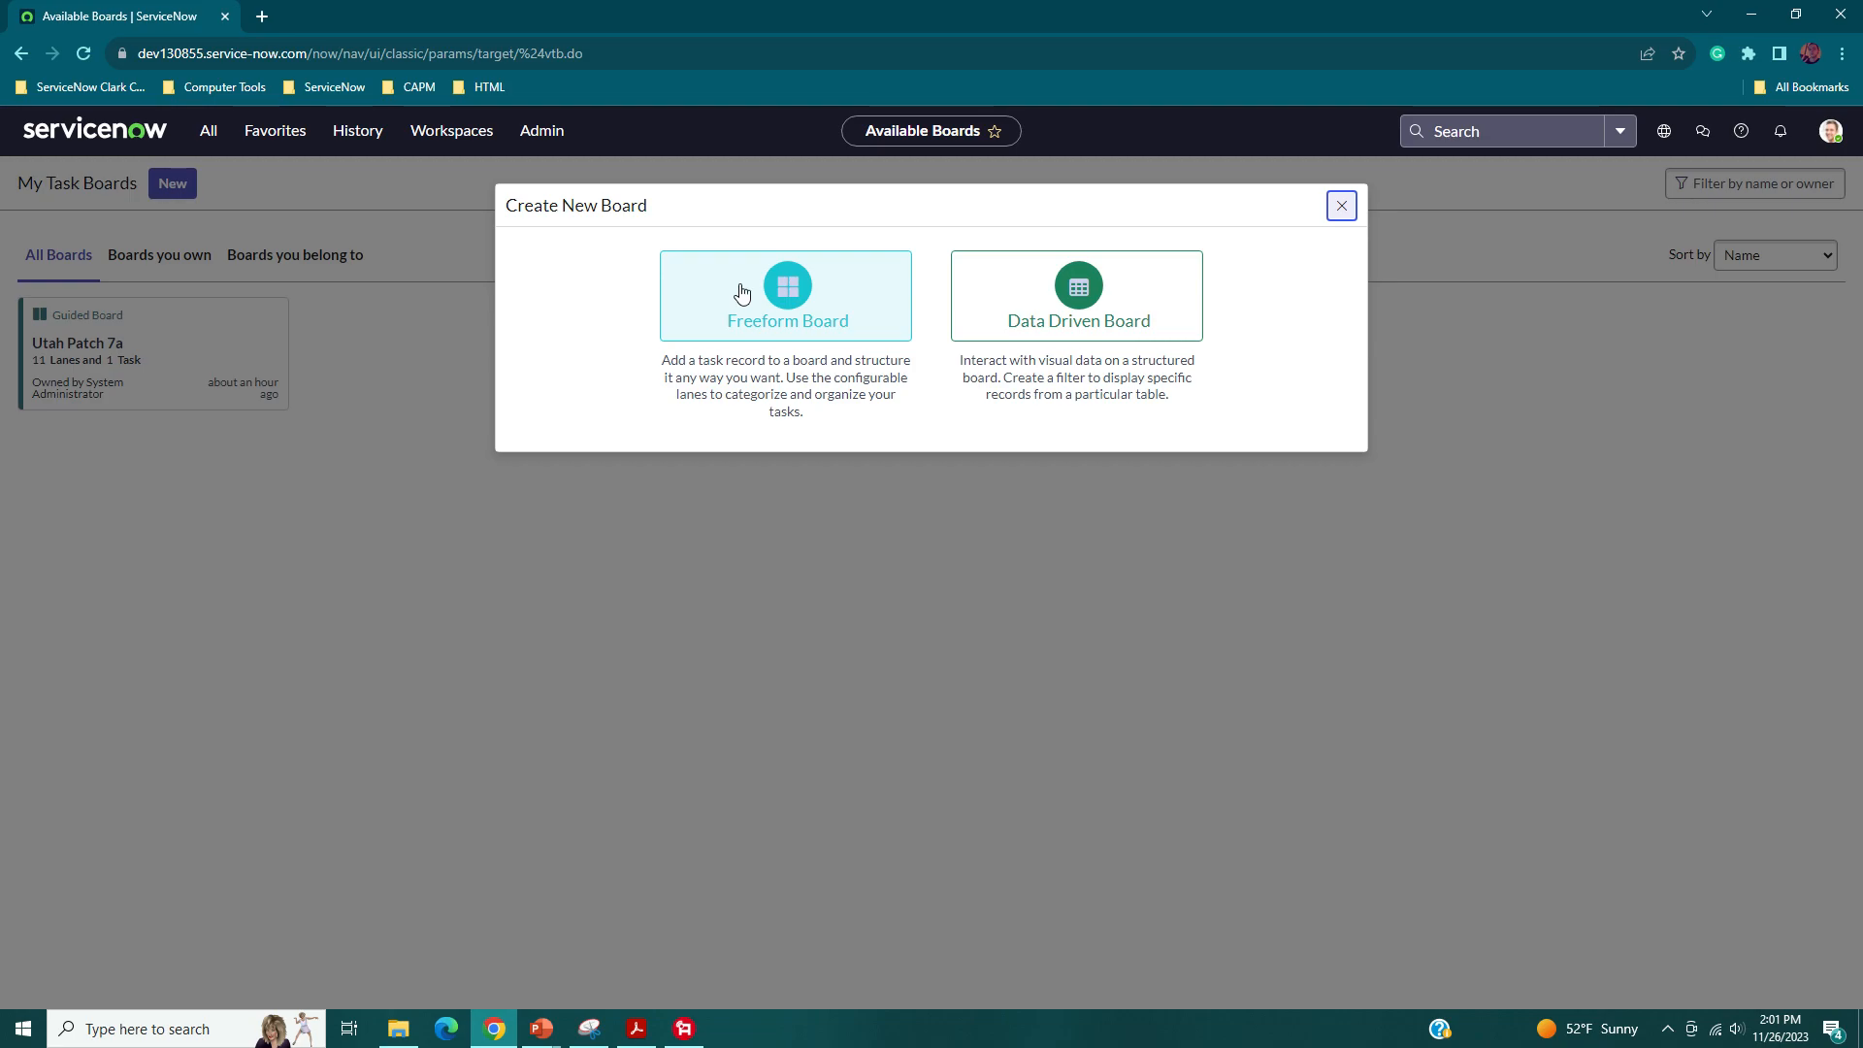
pyautogui.click(1007, 300)
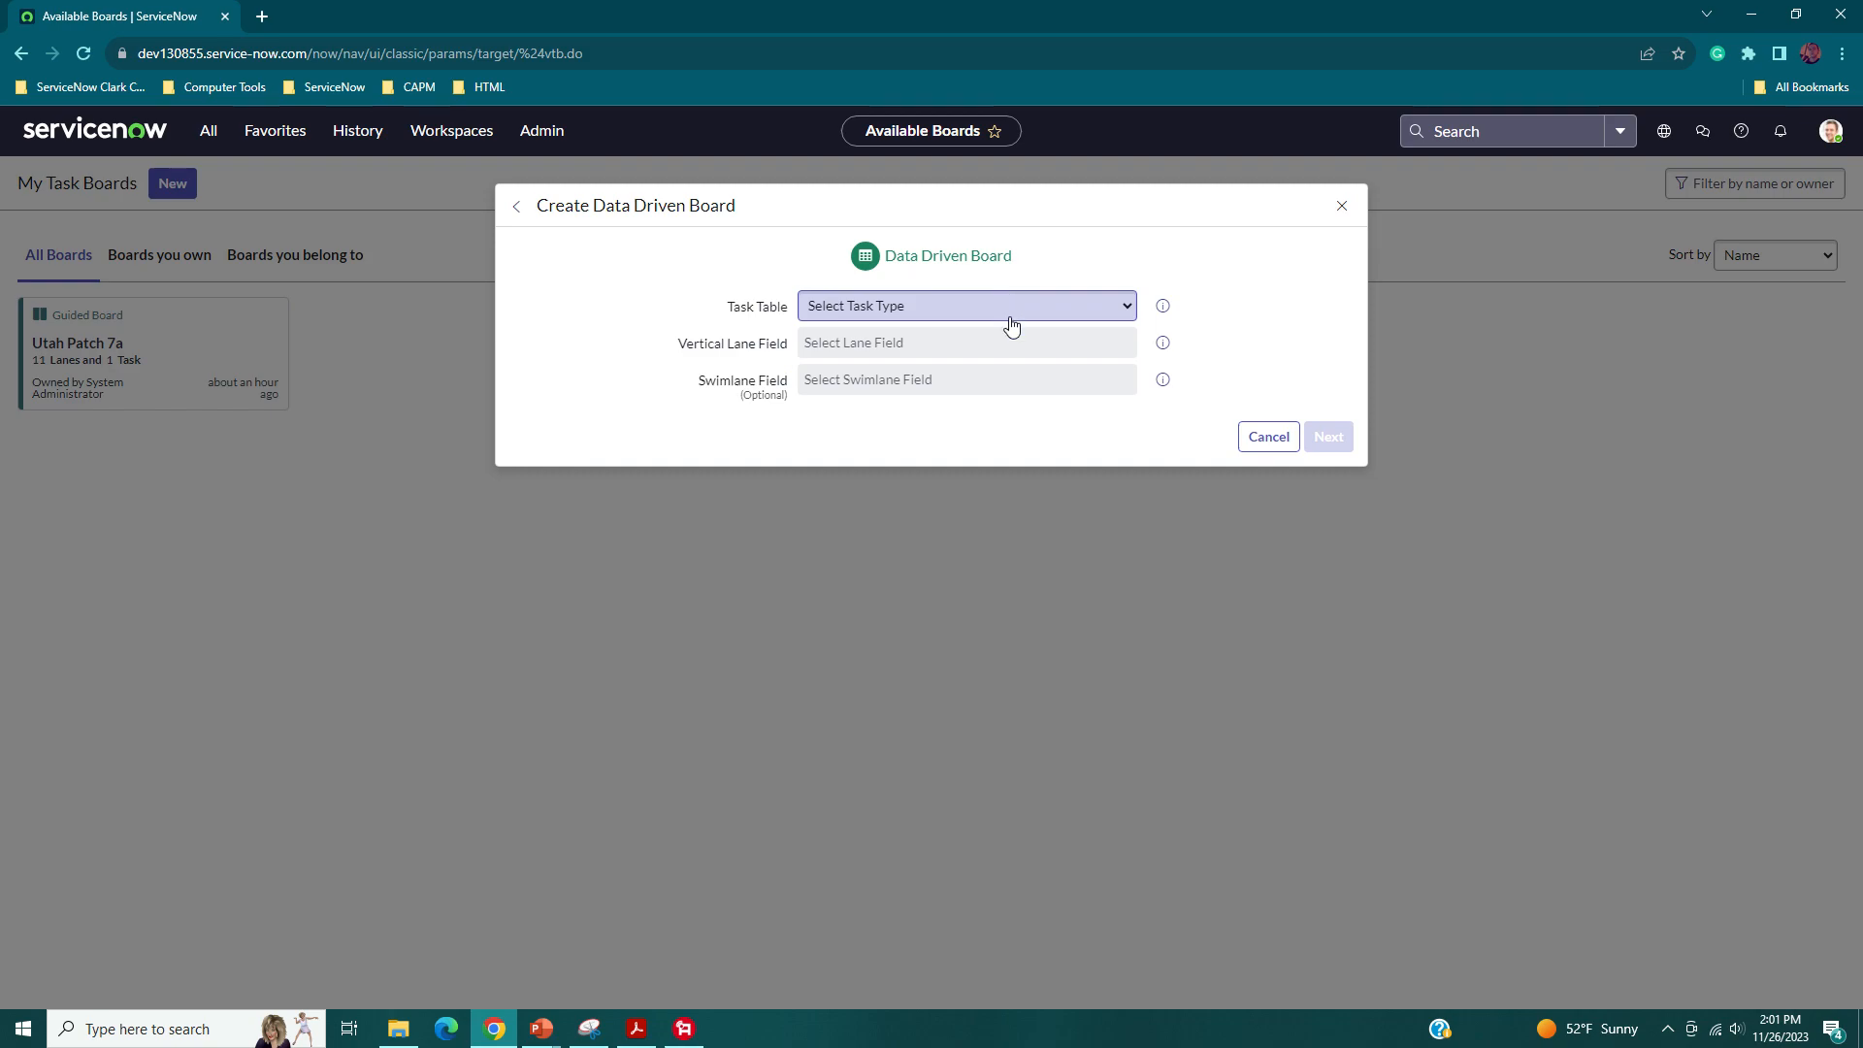
# - Set the new board's Task Table to Incident
pyautogui.click(885, 306)
pyautogui.write('incid')
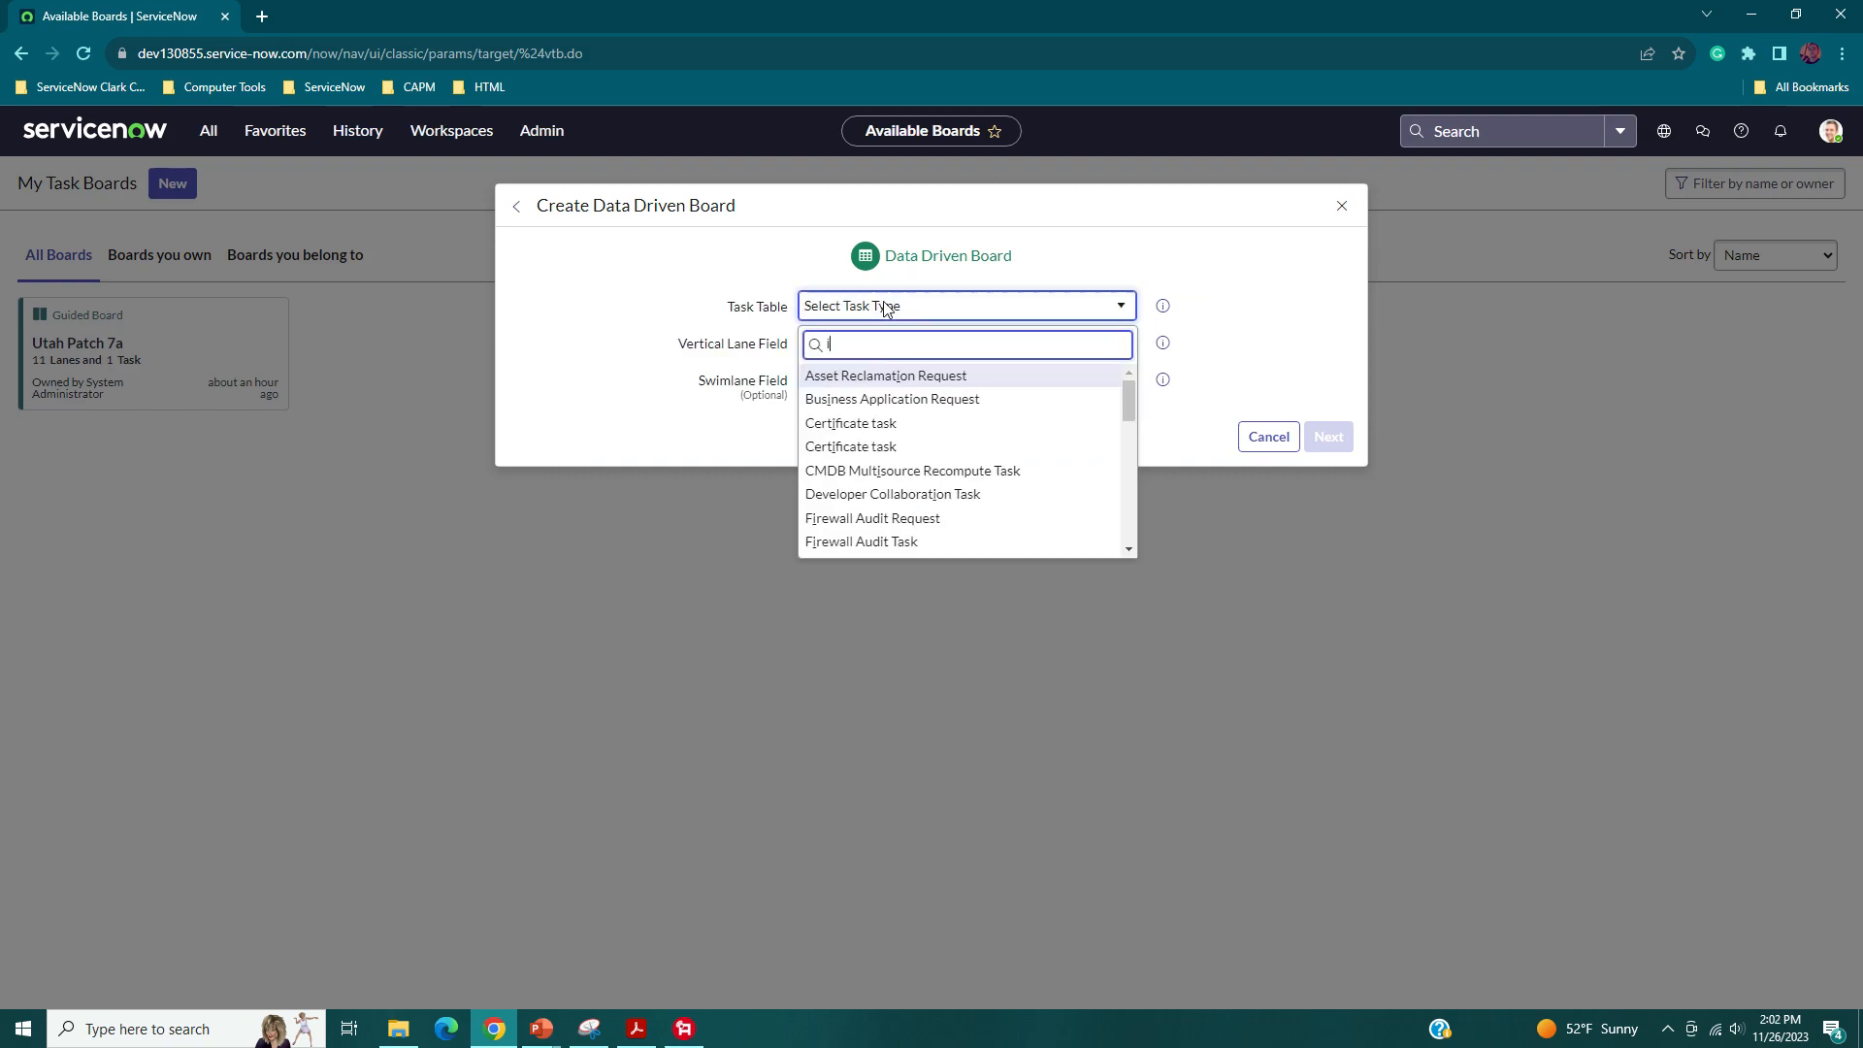
pyautogui.click(851, 376)
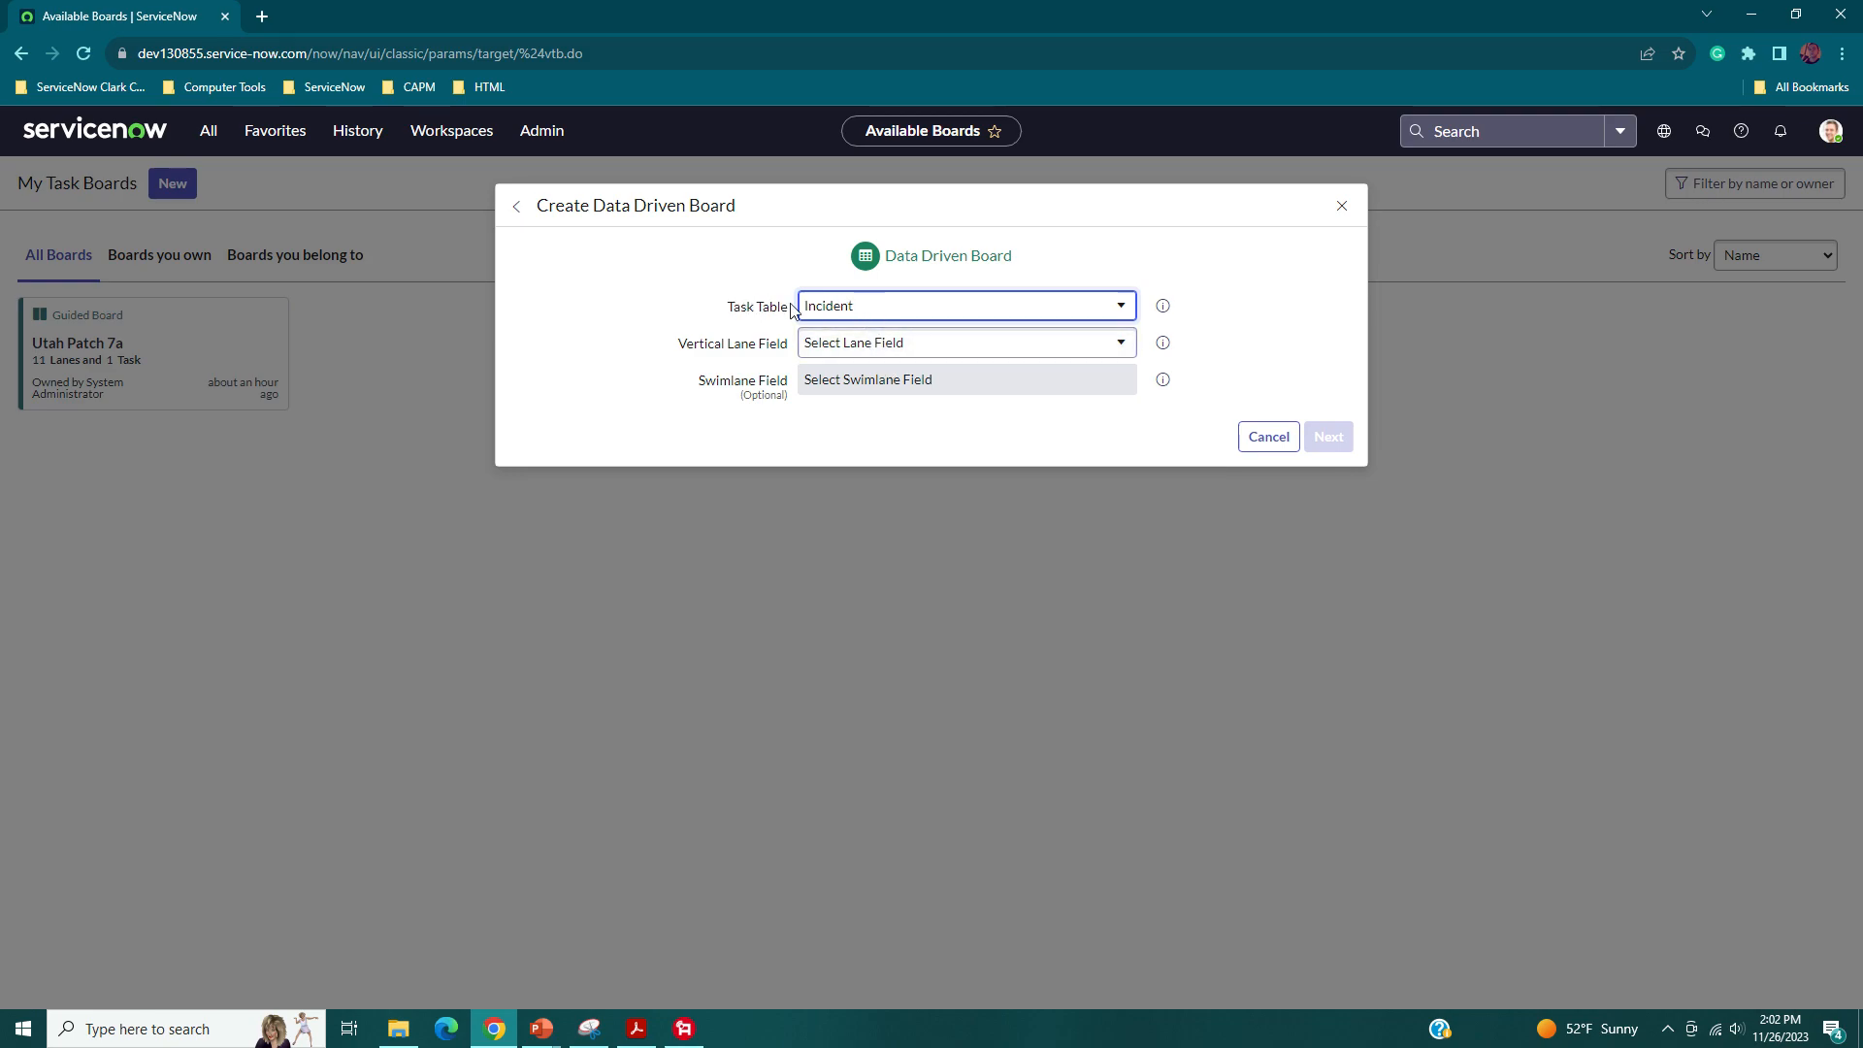
pyautogui.click(877, 307)
pyautogui.click(876, 309)
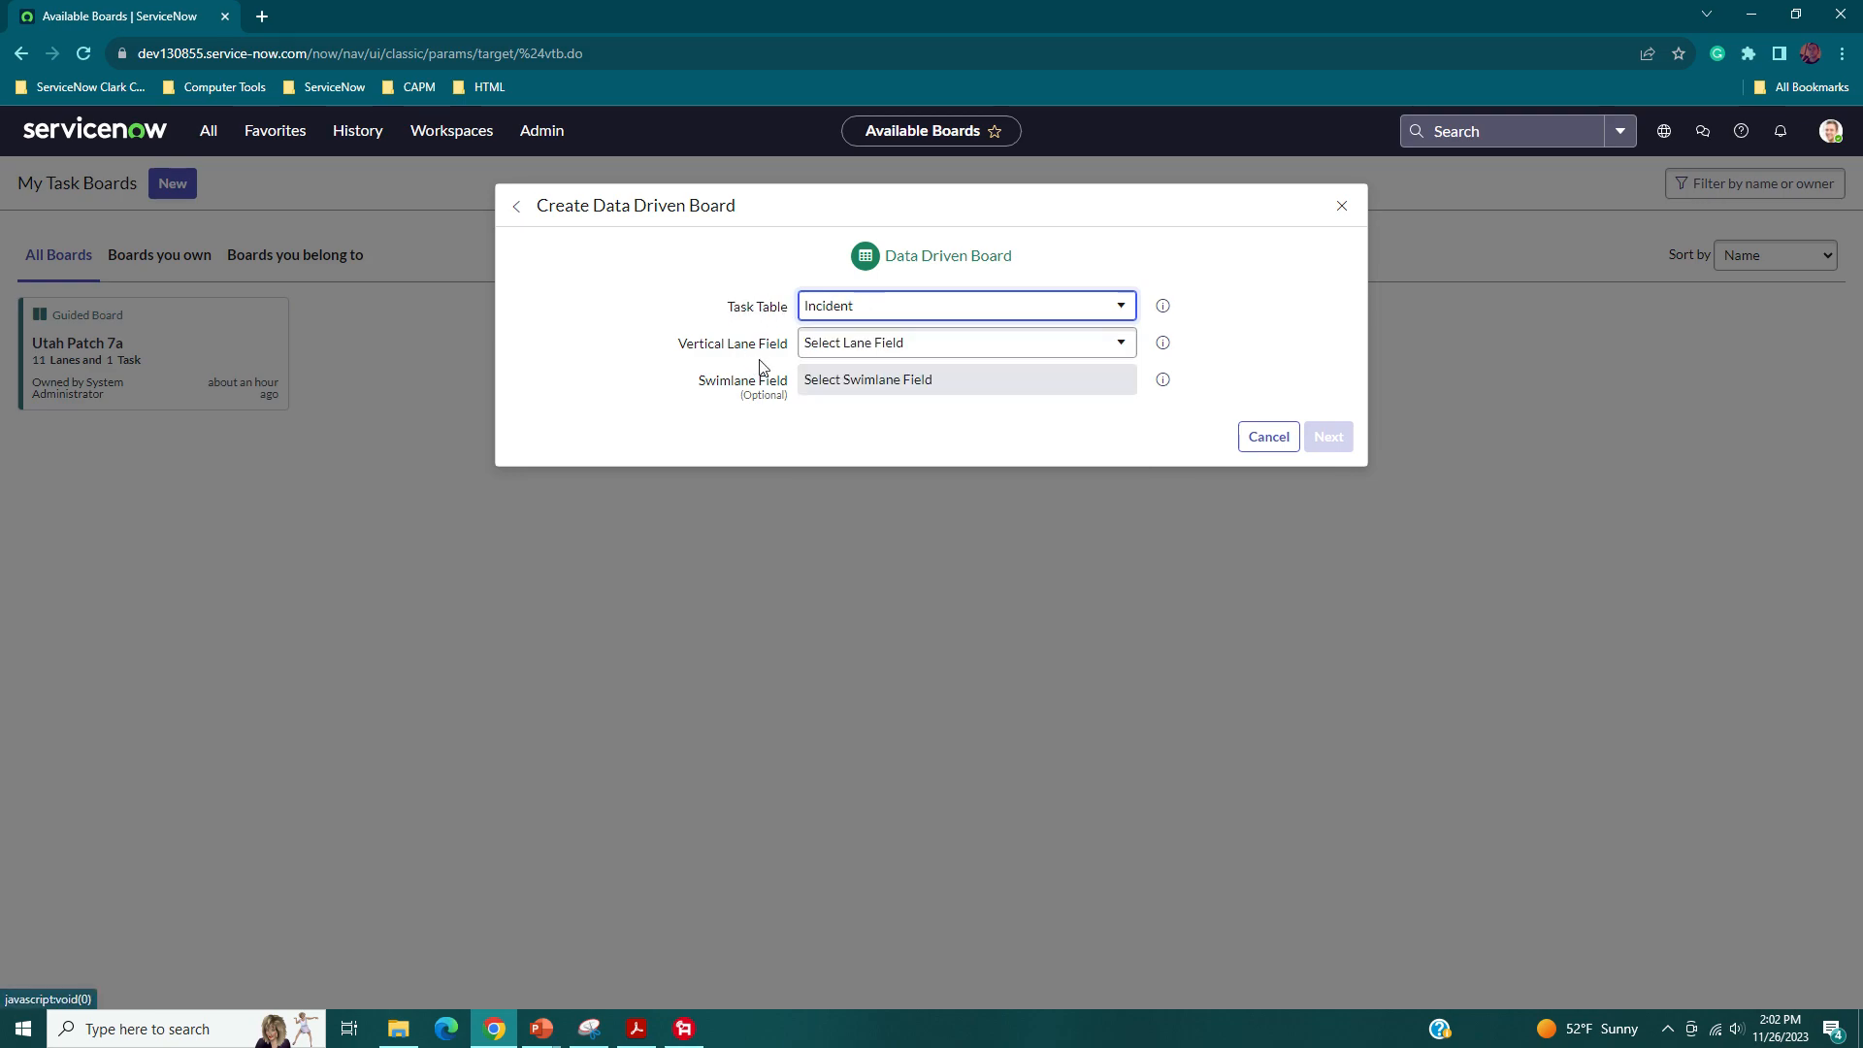
# - Set the Vertical Lane Field to State, leave the Swimlane Field unselected, and continue to the board's filter conditions
pyautogui.click(857, 345)
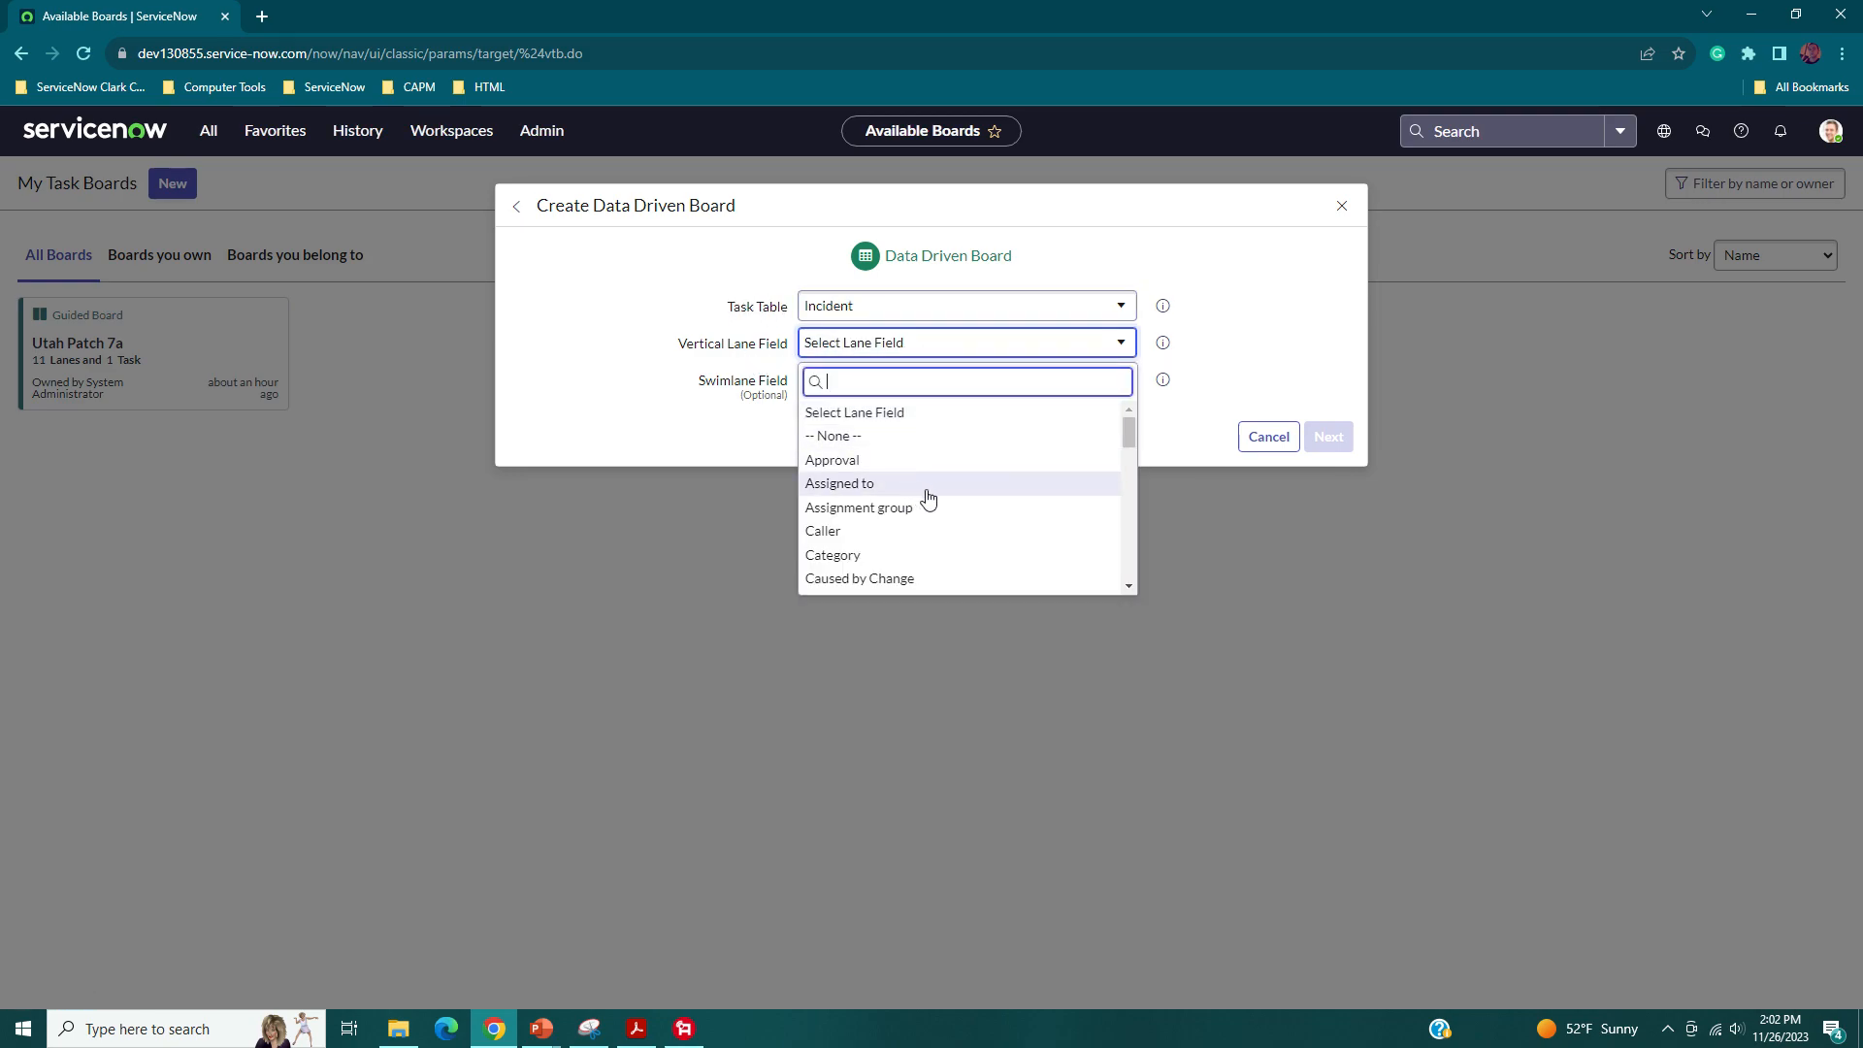
pyautogui.scroll(-3, 912, 490)
pyautogui.scroll(-10, 929, 498)
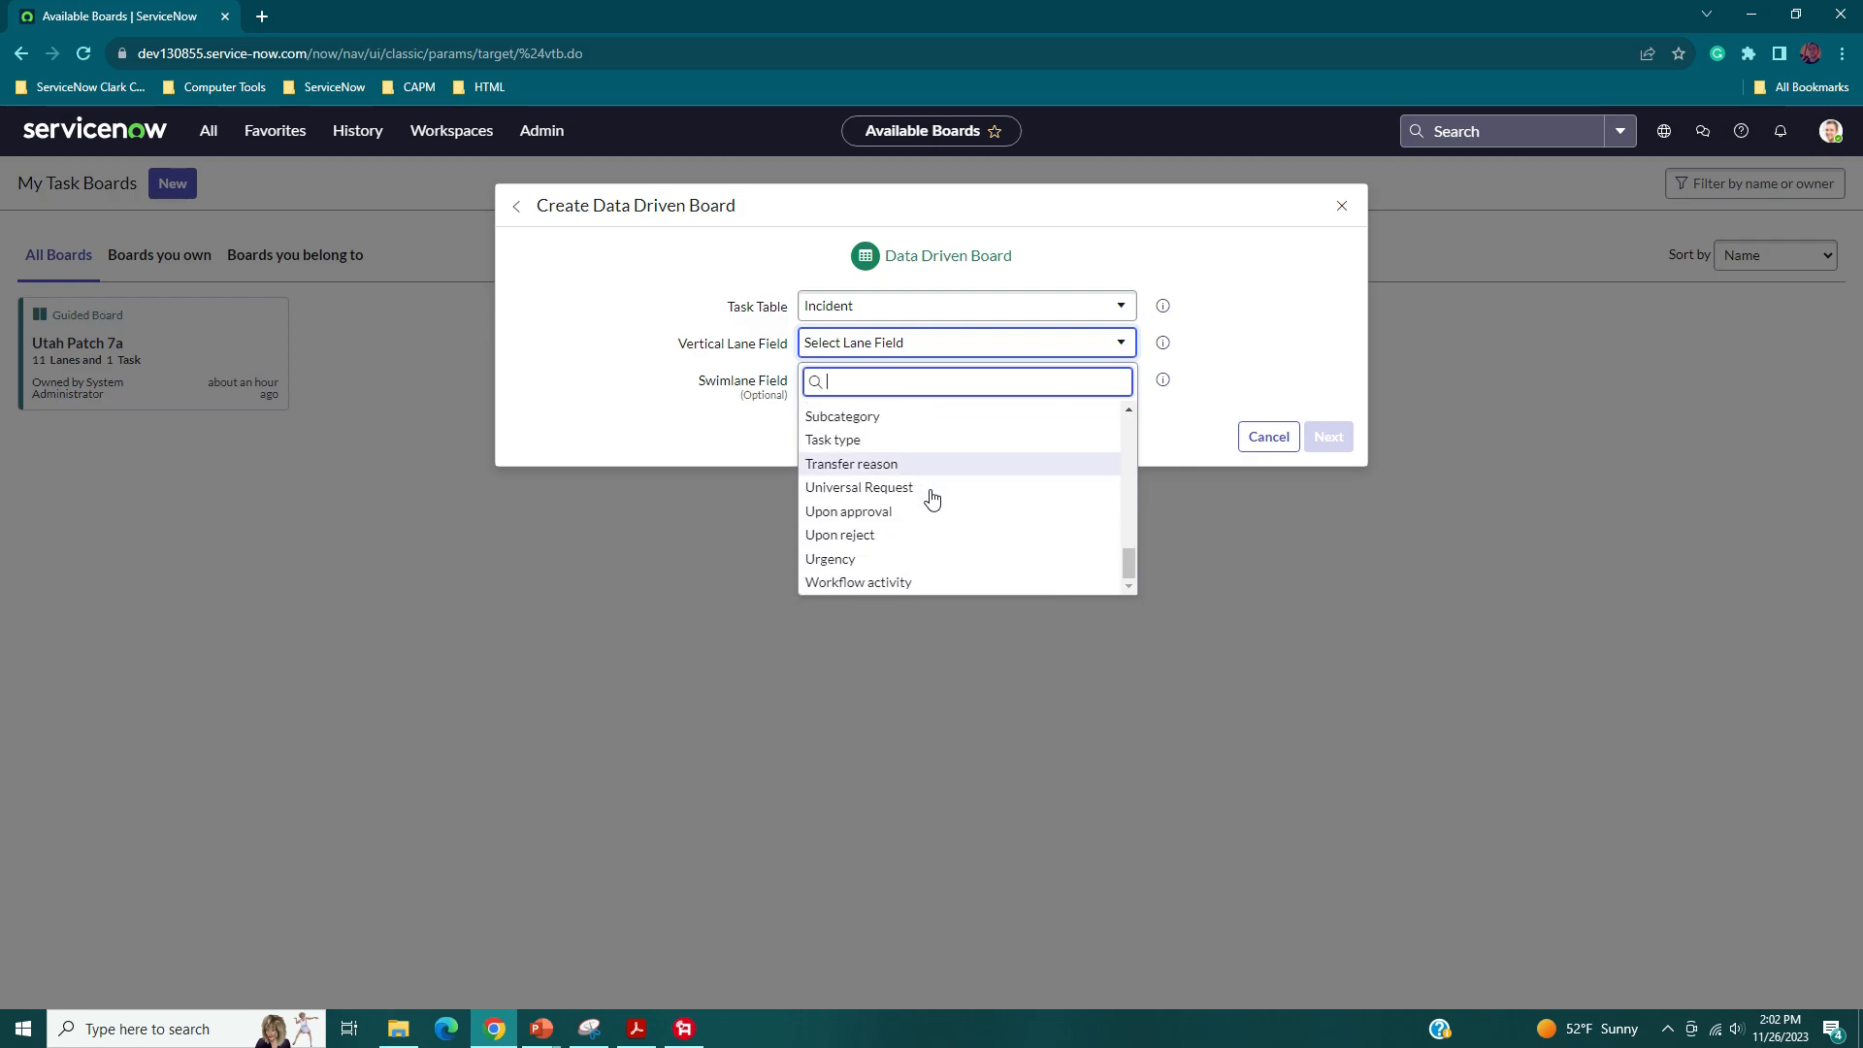
pyautogui.scroll(2, 922, 505)
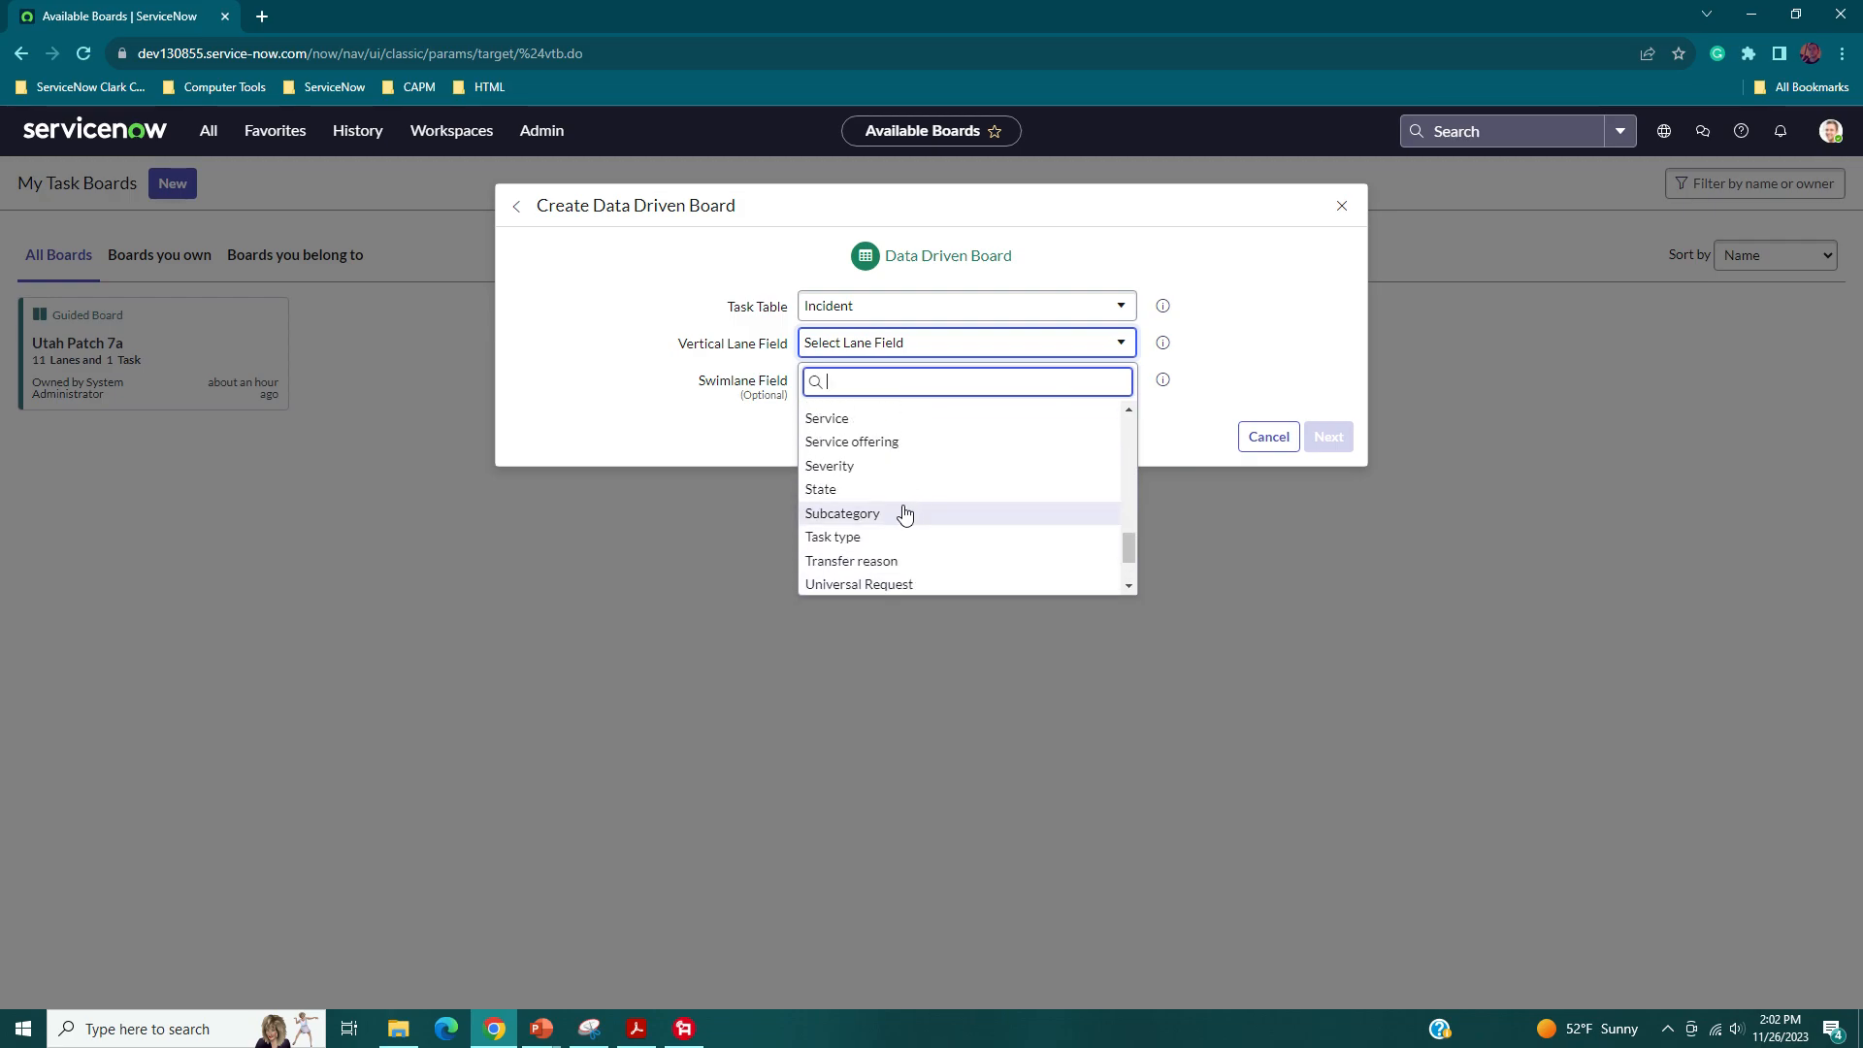
pyautogui.click(846, 495)
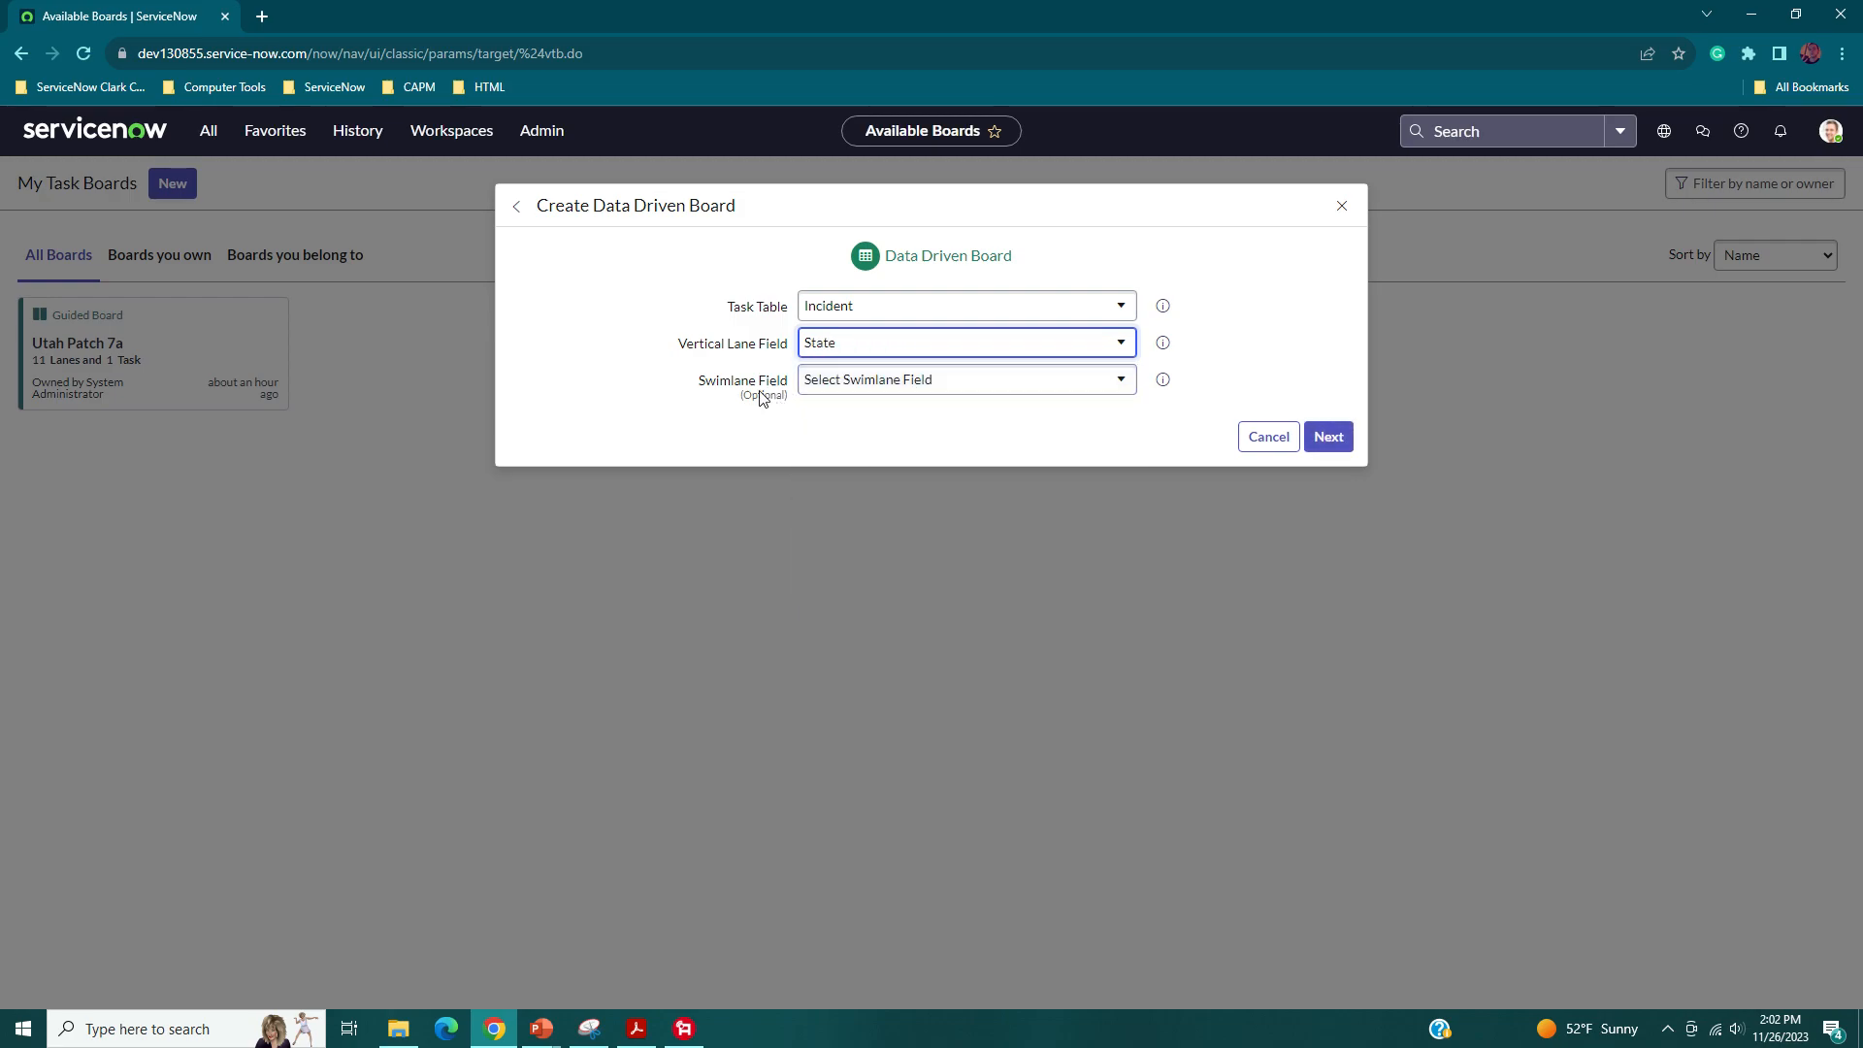
pyautogui.click(1162, 382)
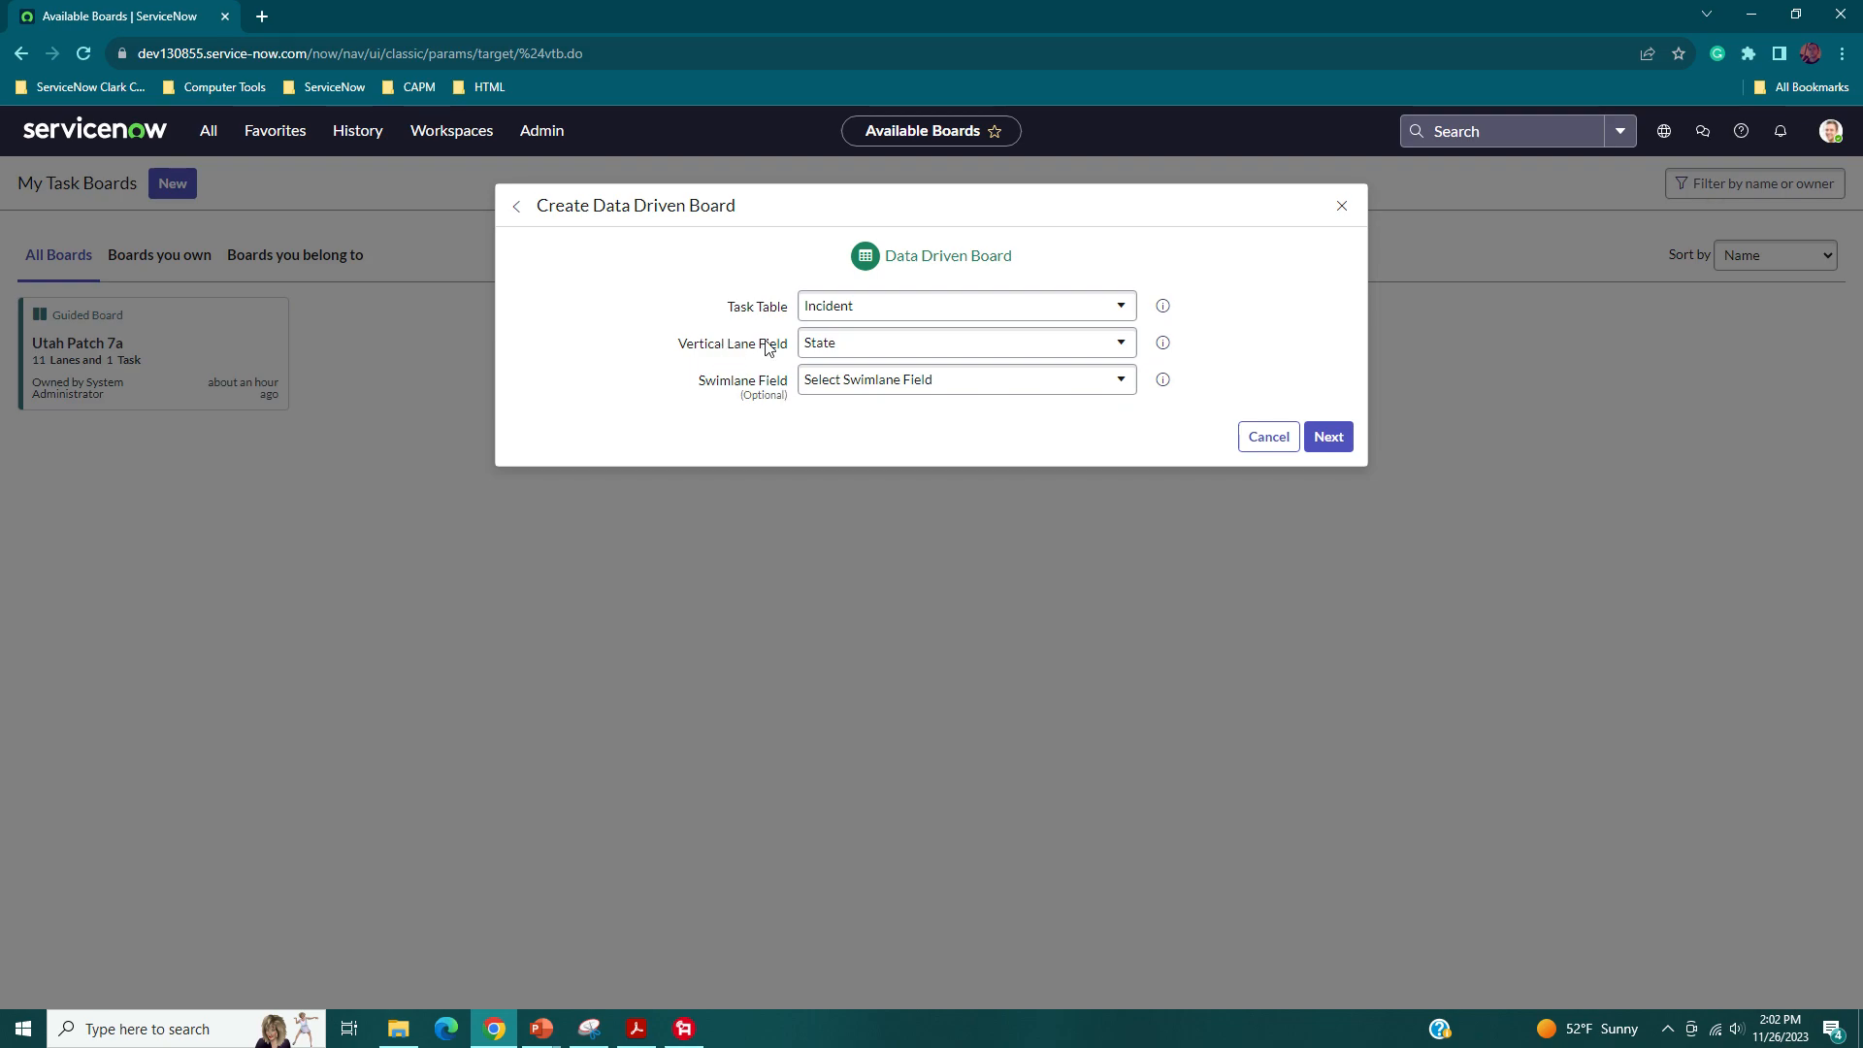
pyautogui.click(1325, 437)
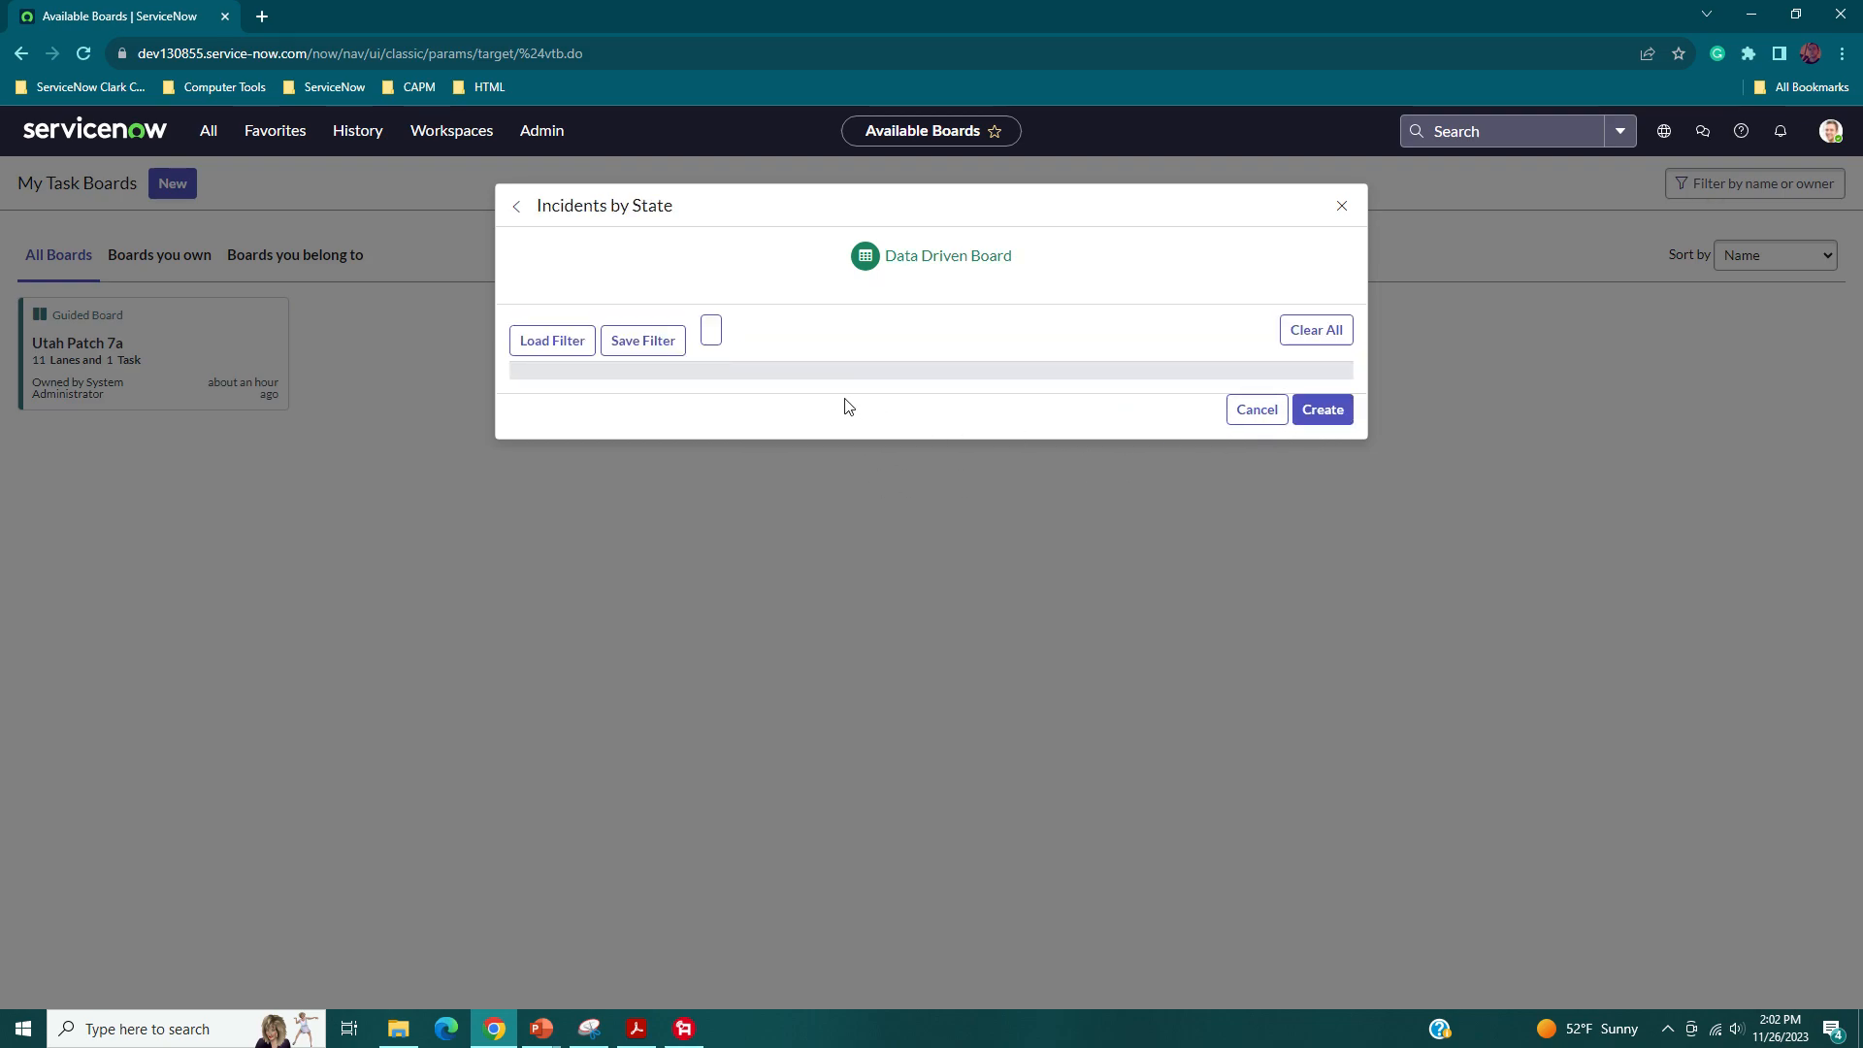
# - Add the board filter condition Active is true
pyautogui.click(646, 431)
pyautogui.write('act')
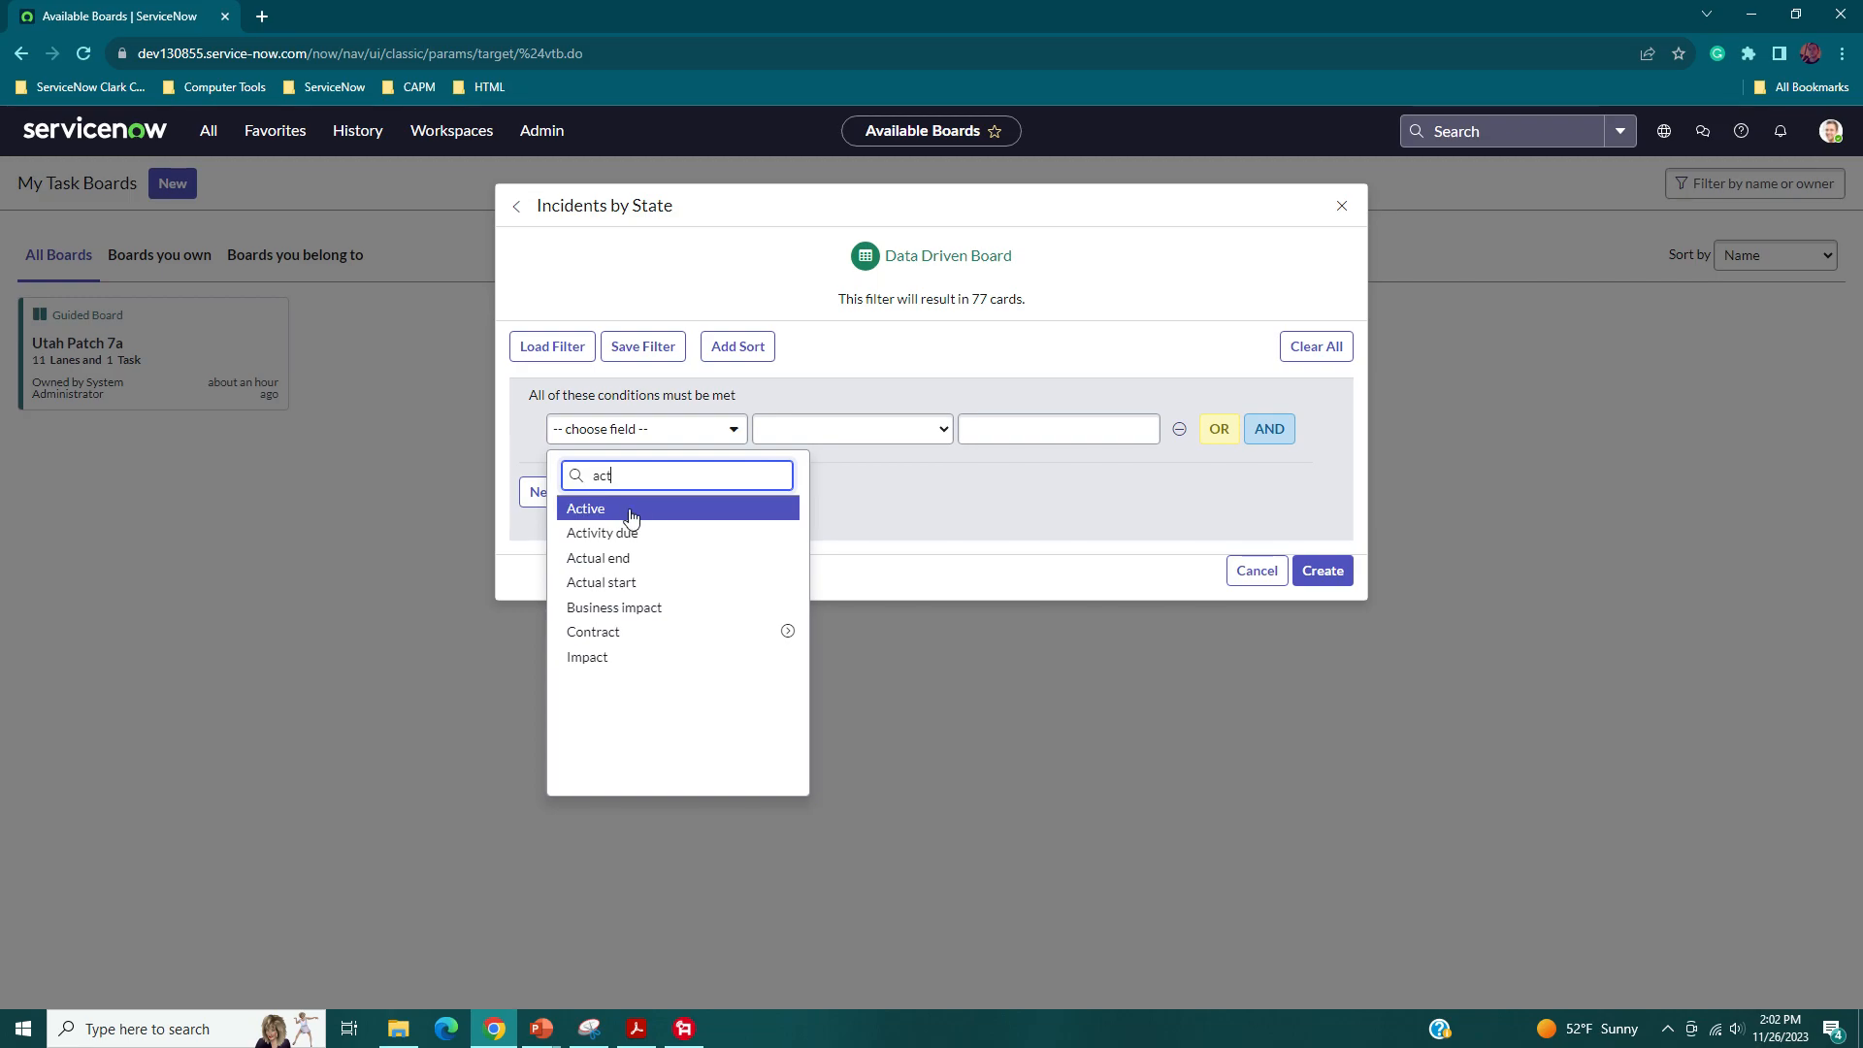
pyautogui.click(630, 510)
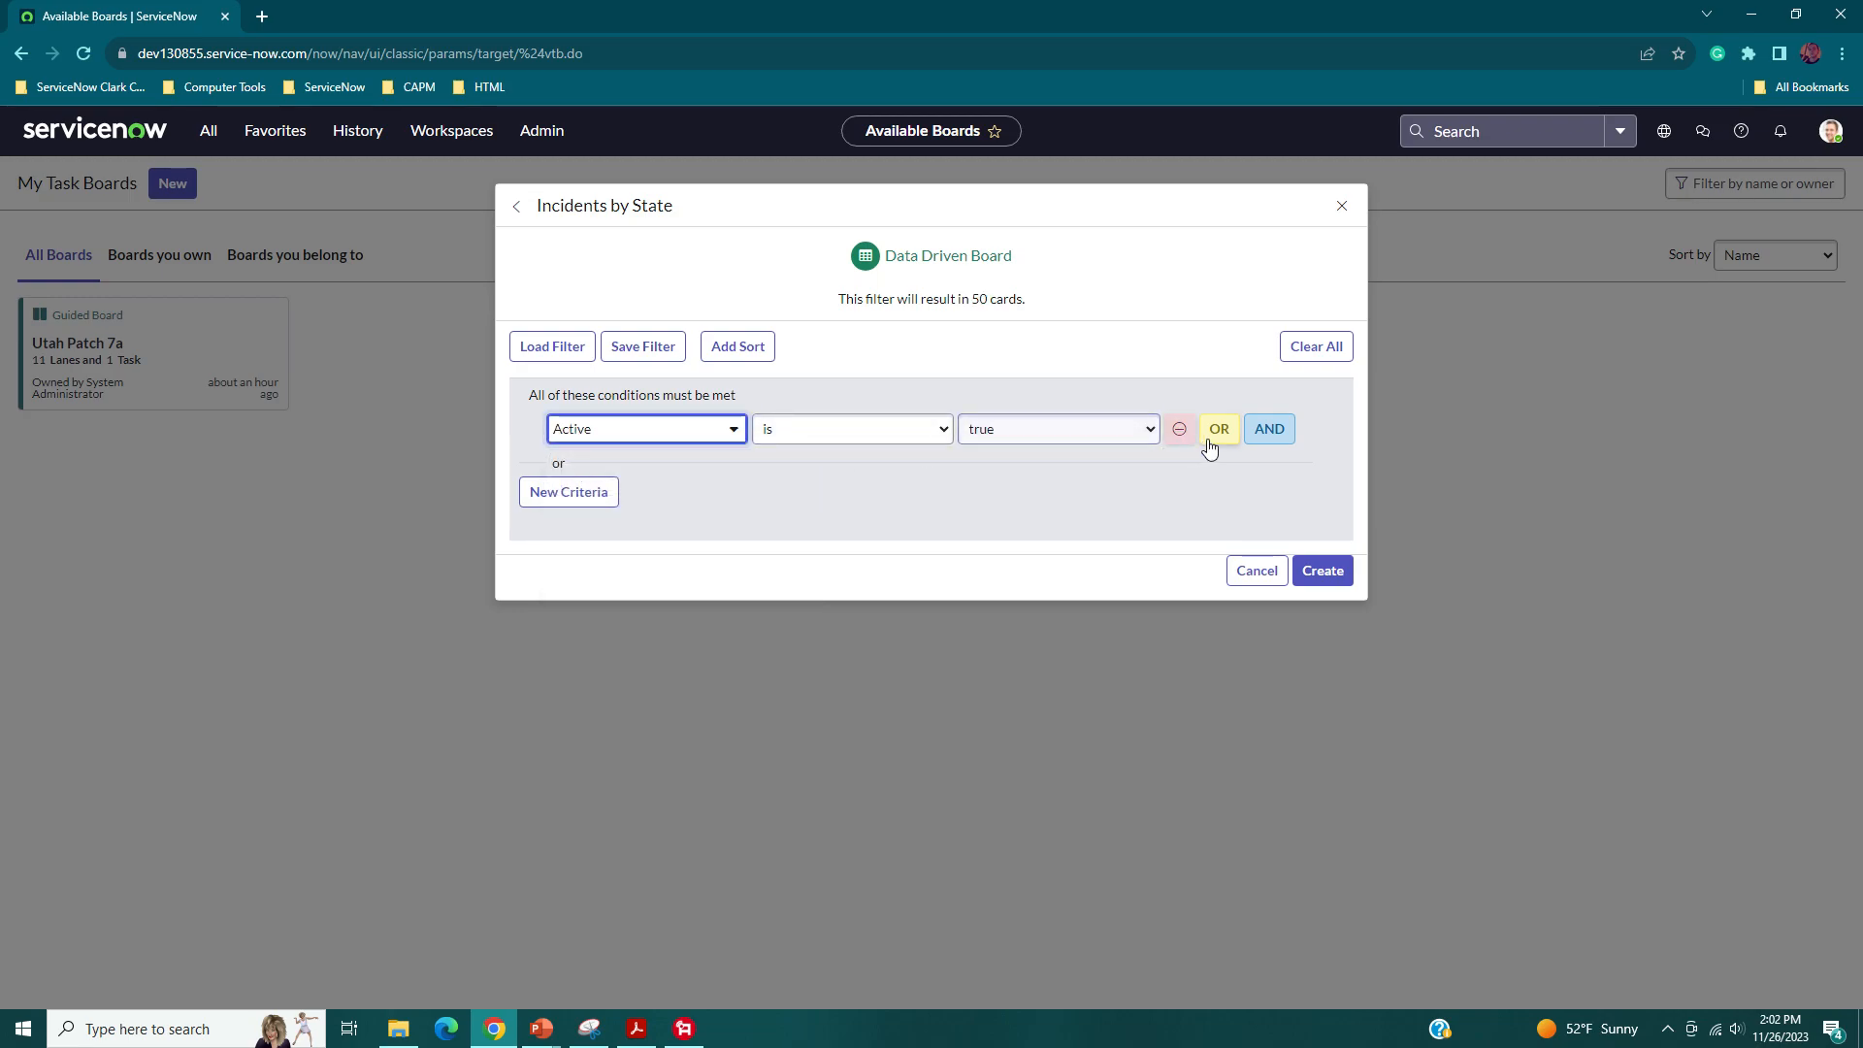
# - Add an AND condition for Priority is 1 - Critical and create the board
pyautogui.click(1267, 429)
pyautogui.click(621, 470)
pyautogui.write('as')
pyautogui.press('BackSpace')
pyautogui.press('BackSpace')
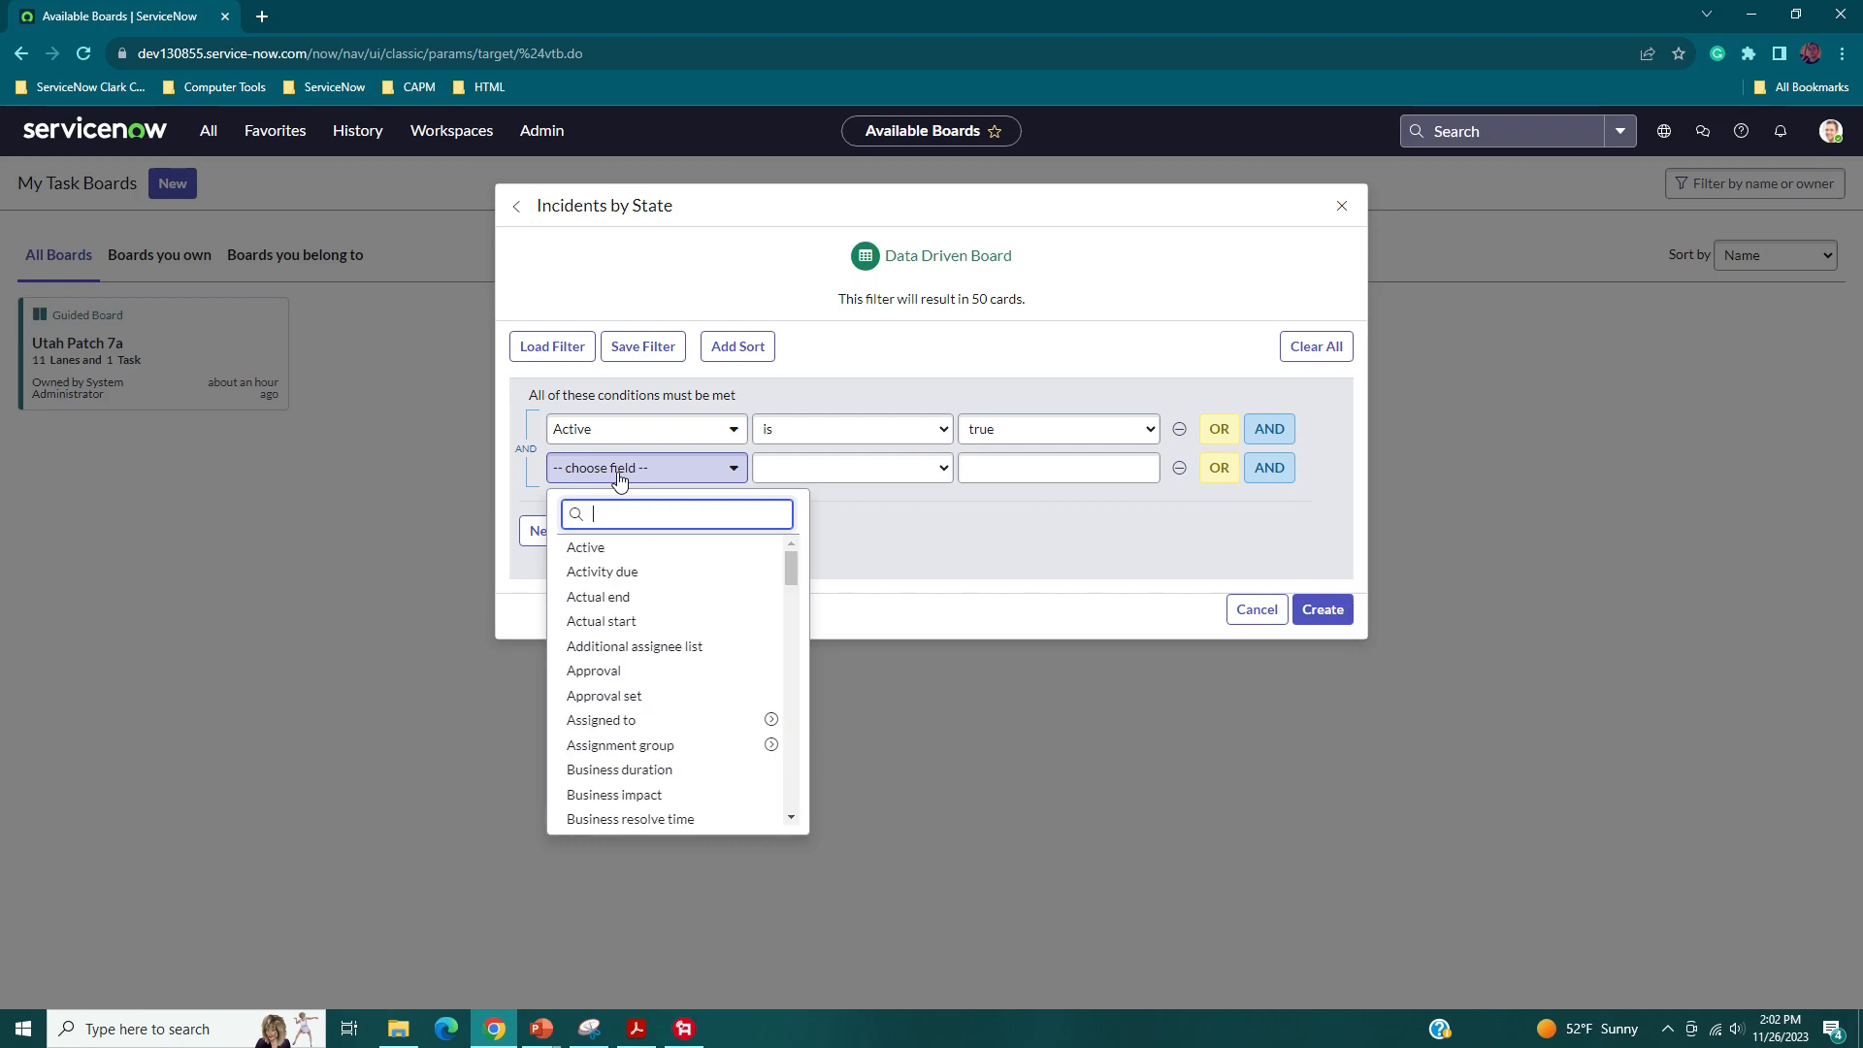
pyautogui.write('pri')
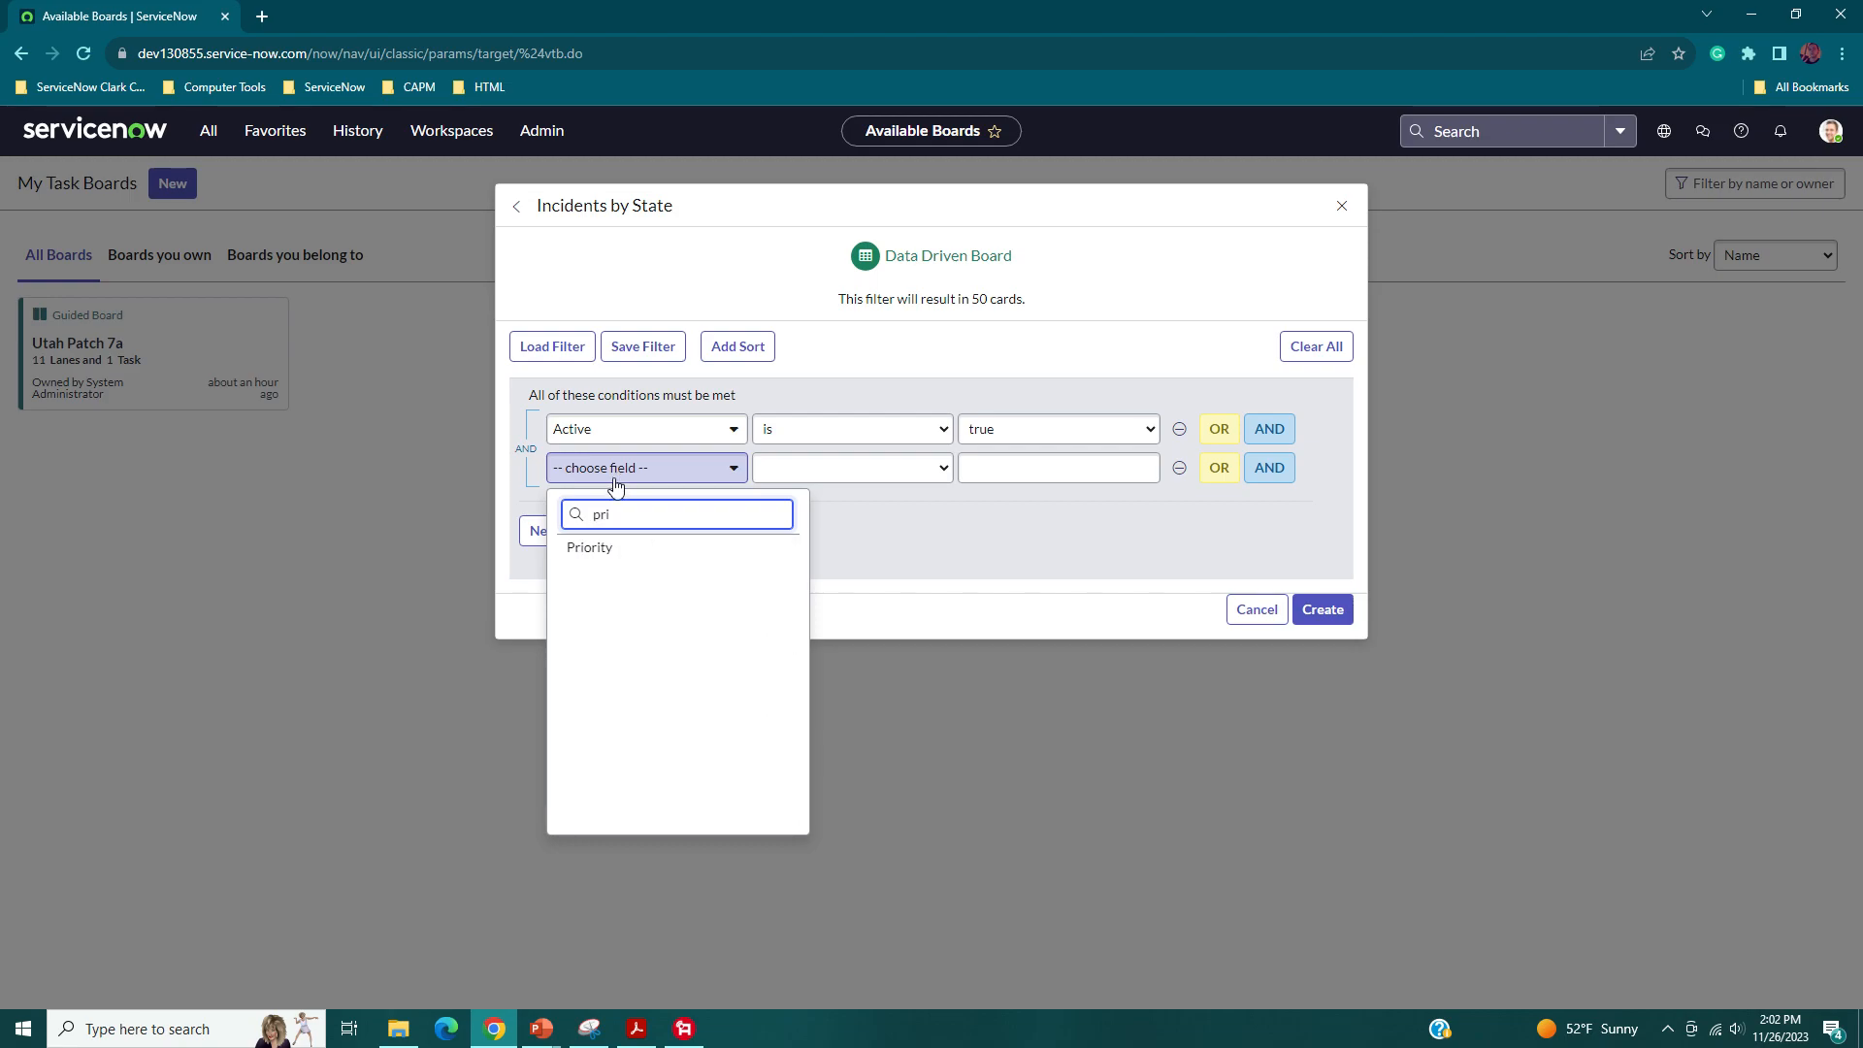
pyautogui.click(635, 550)
pyautogui.click(1013, 470)
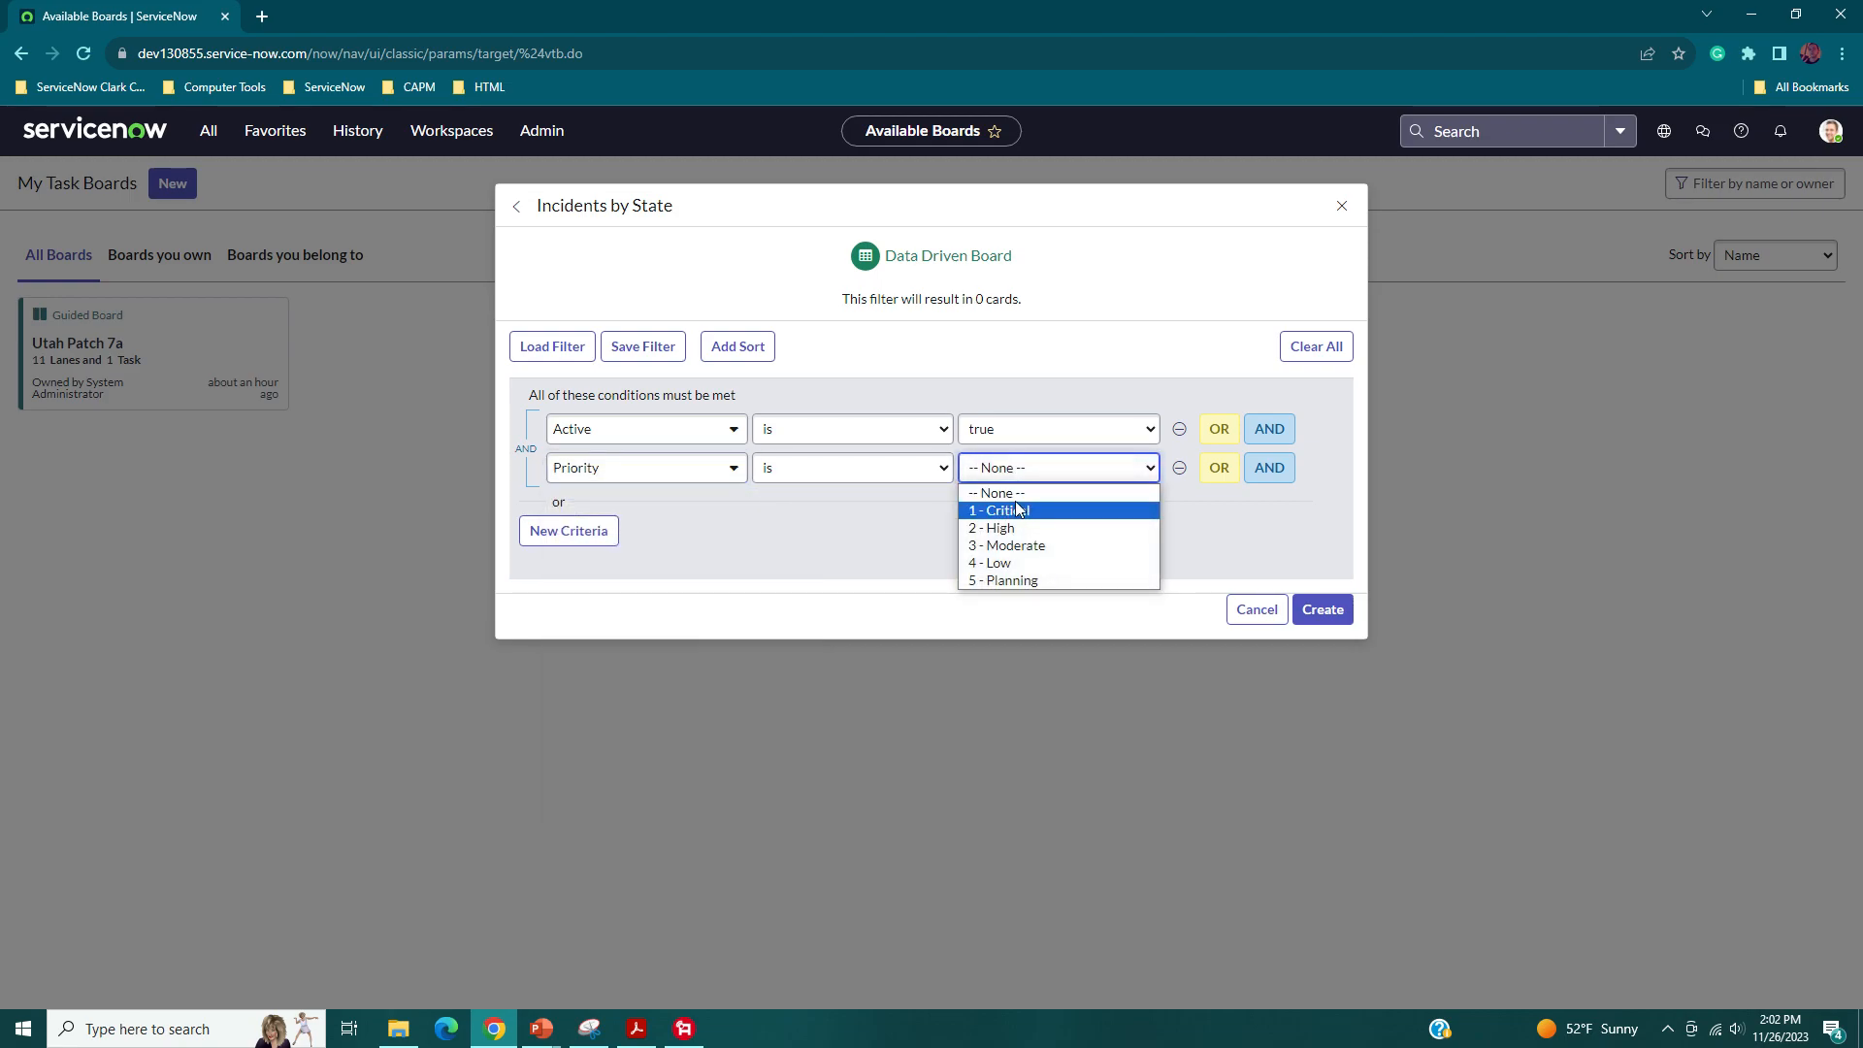
pyautogui.click(1015, 510)
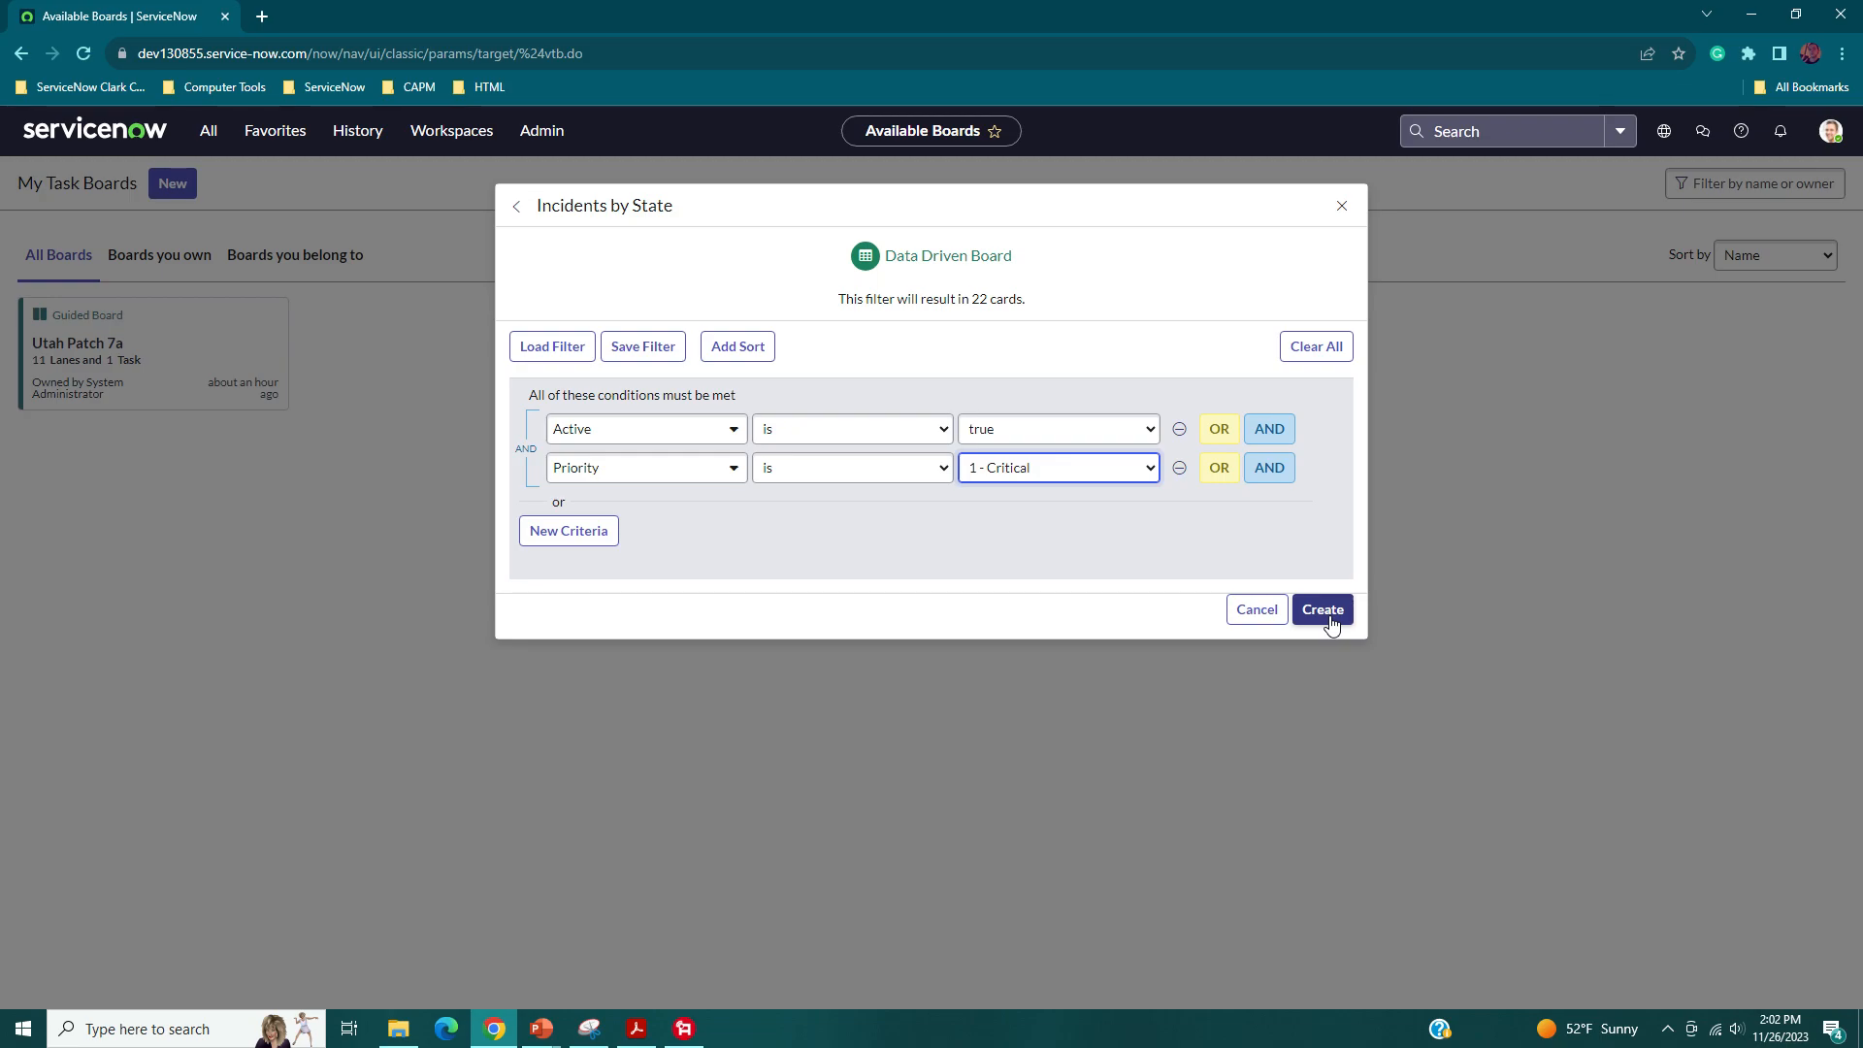
pyautogui.click(1322, 609)
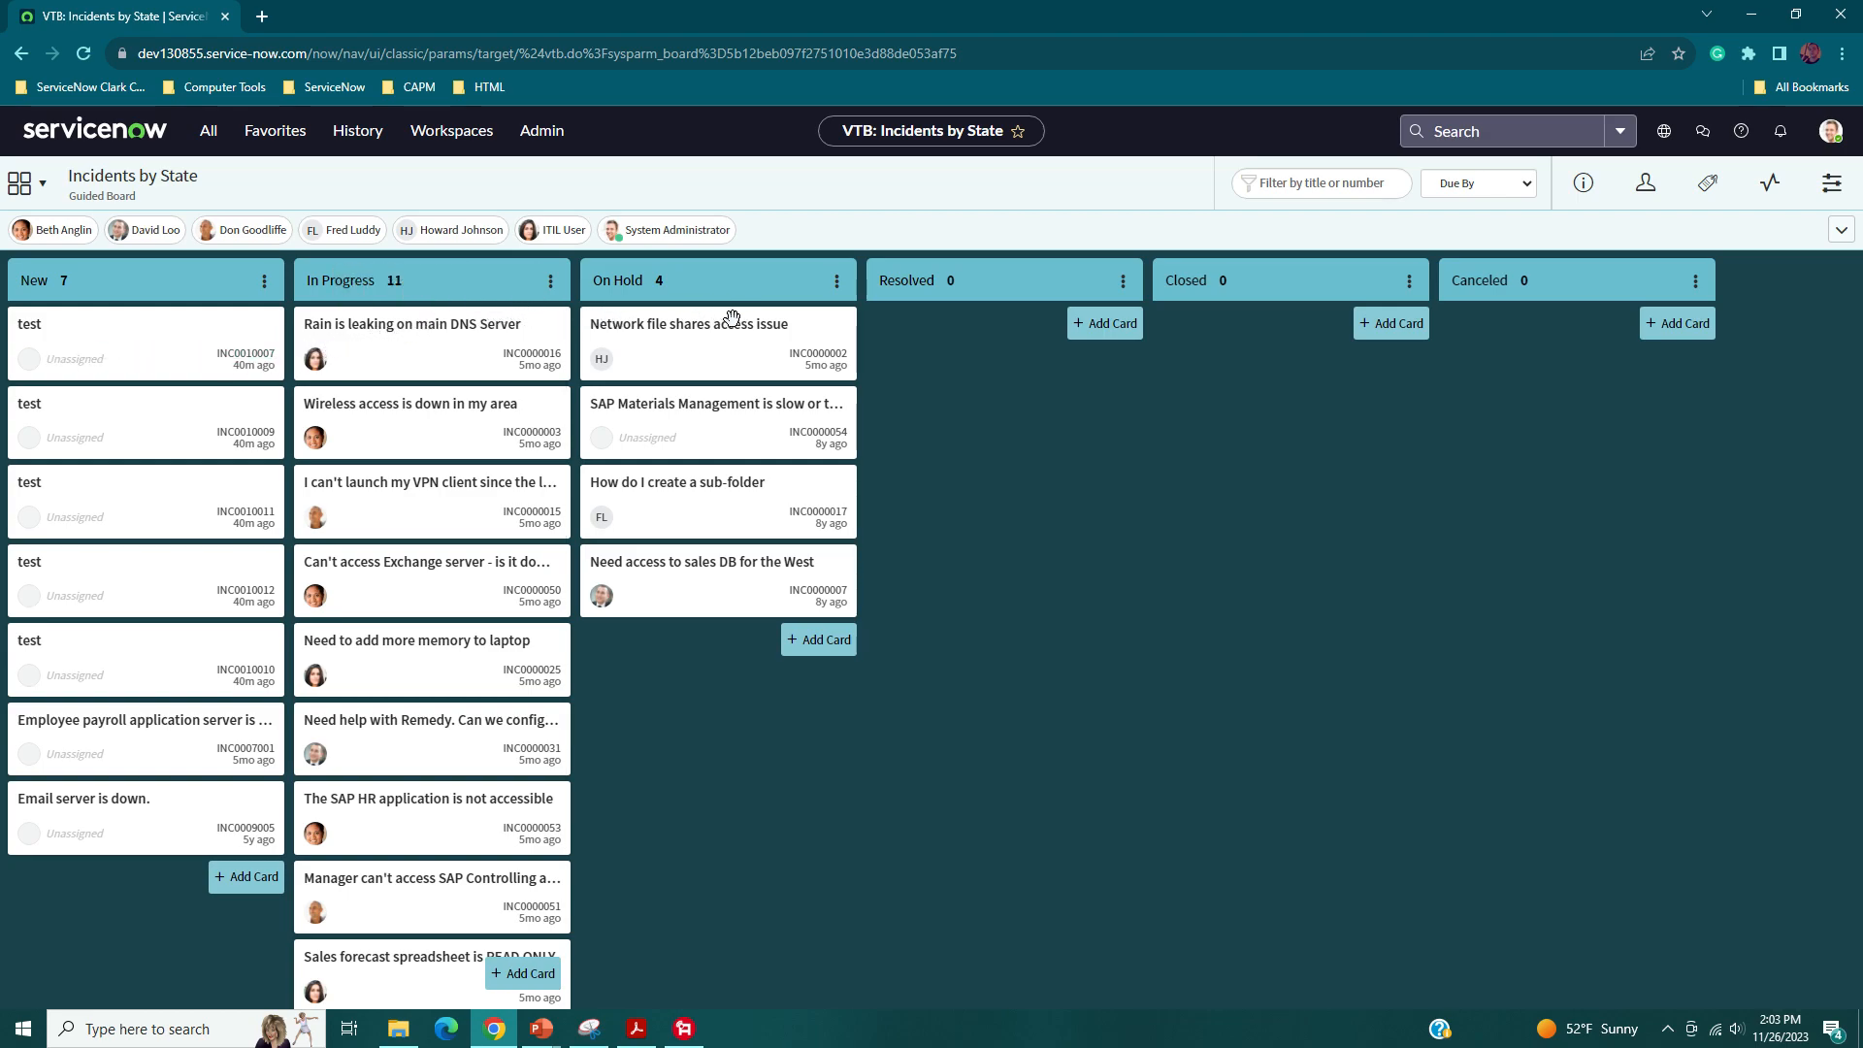
# - Open the full incident record of card INC0010007 in the New lane, check its State, and return to the board
pyautogui.click(132, 349)
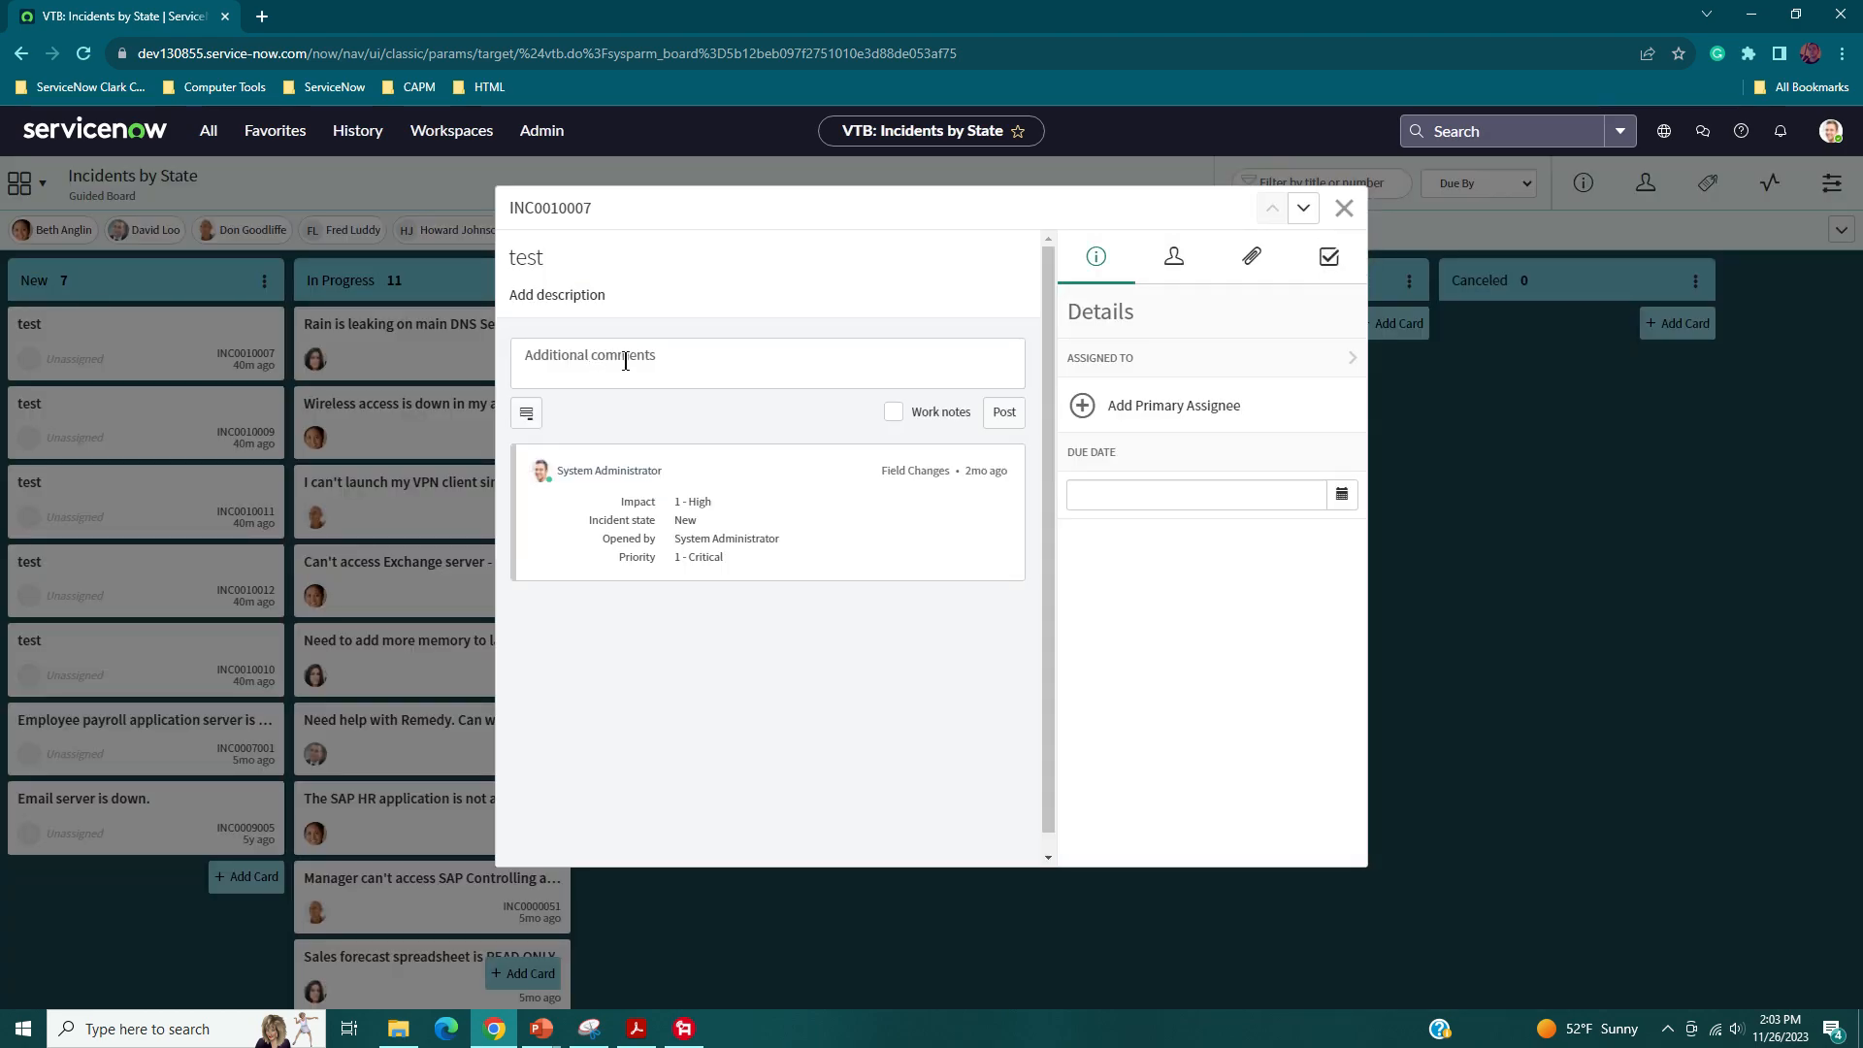
pyautogui.click(568, 210)
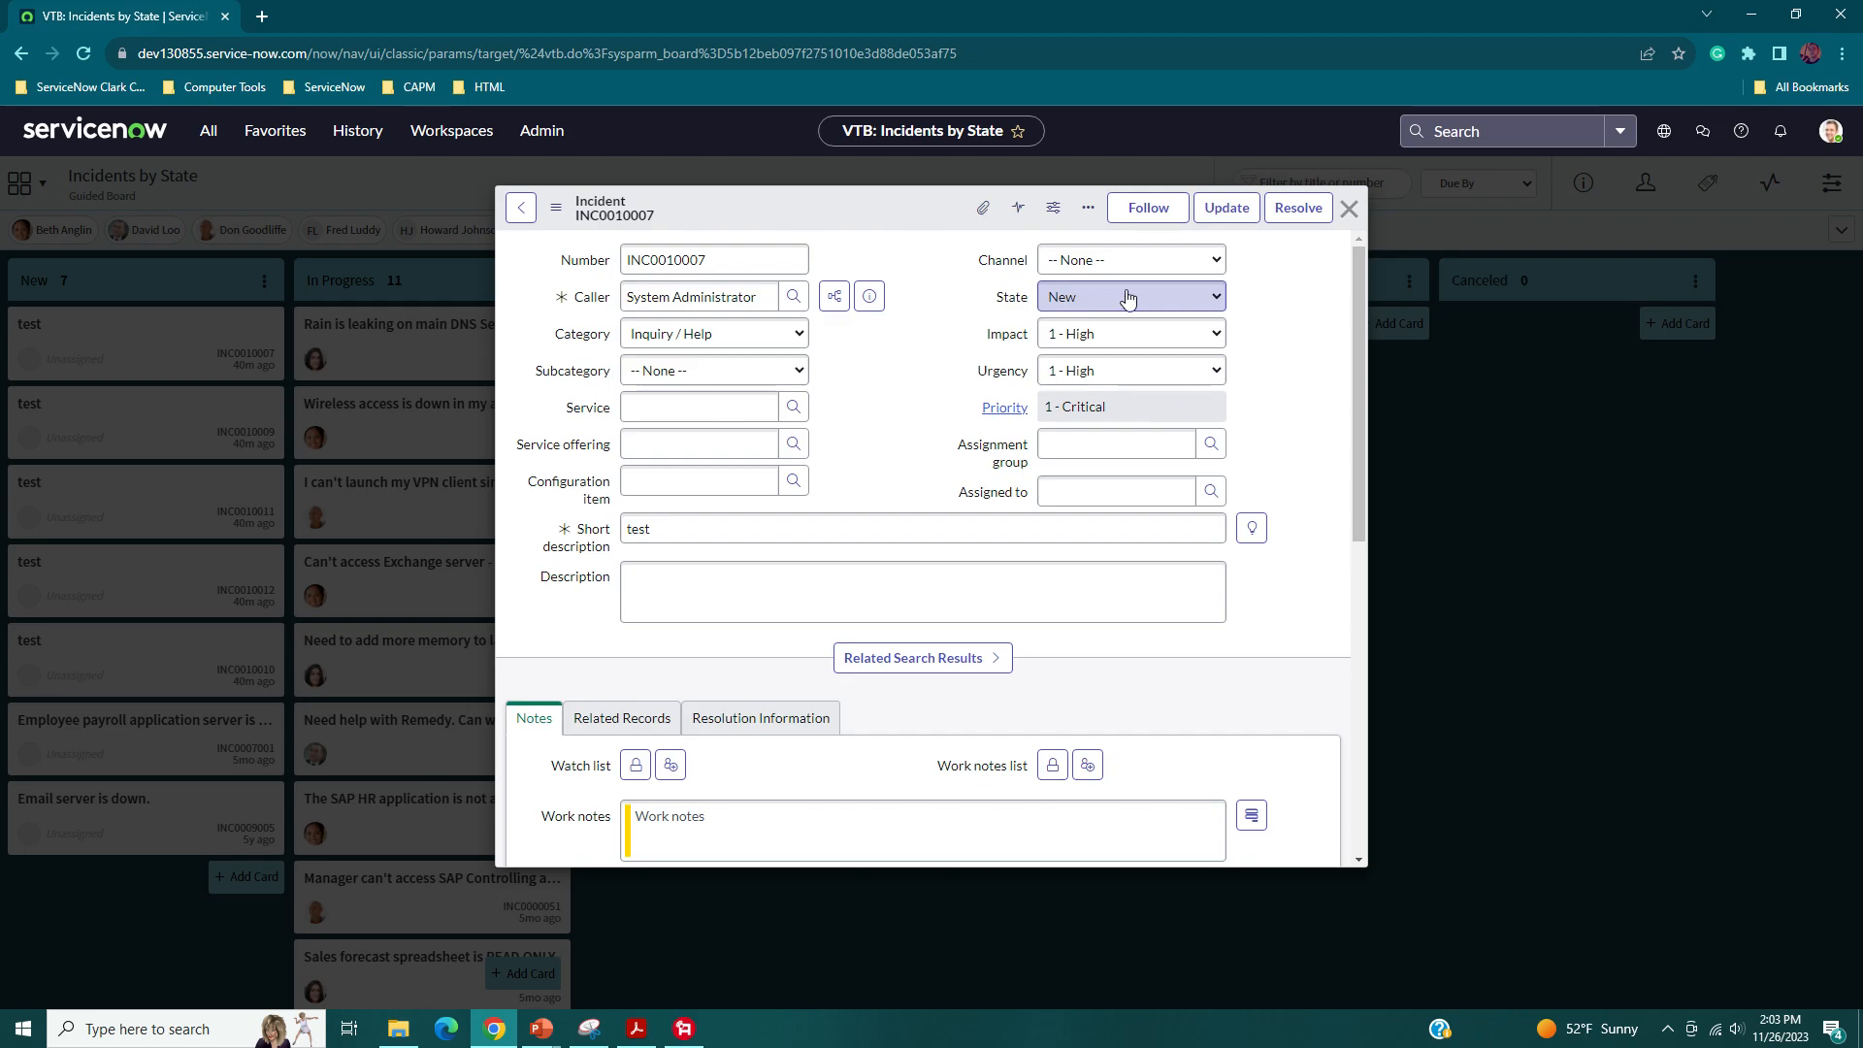
pyautogui.click(1347, 212)
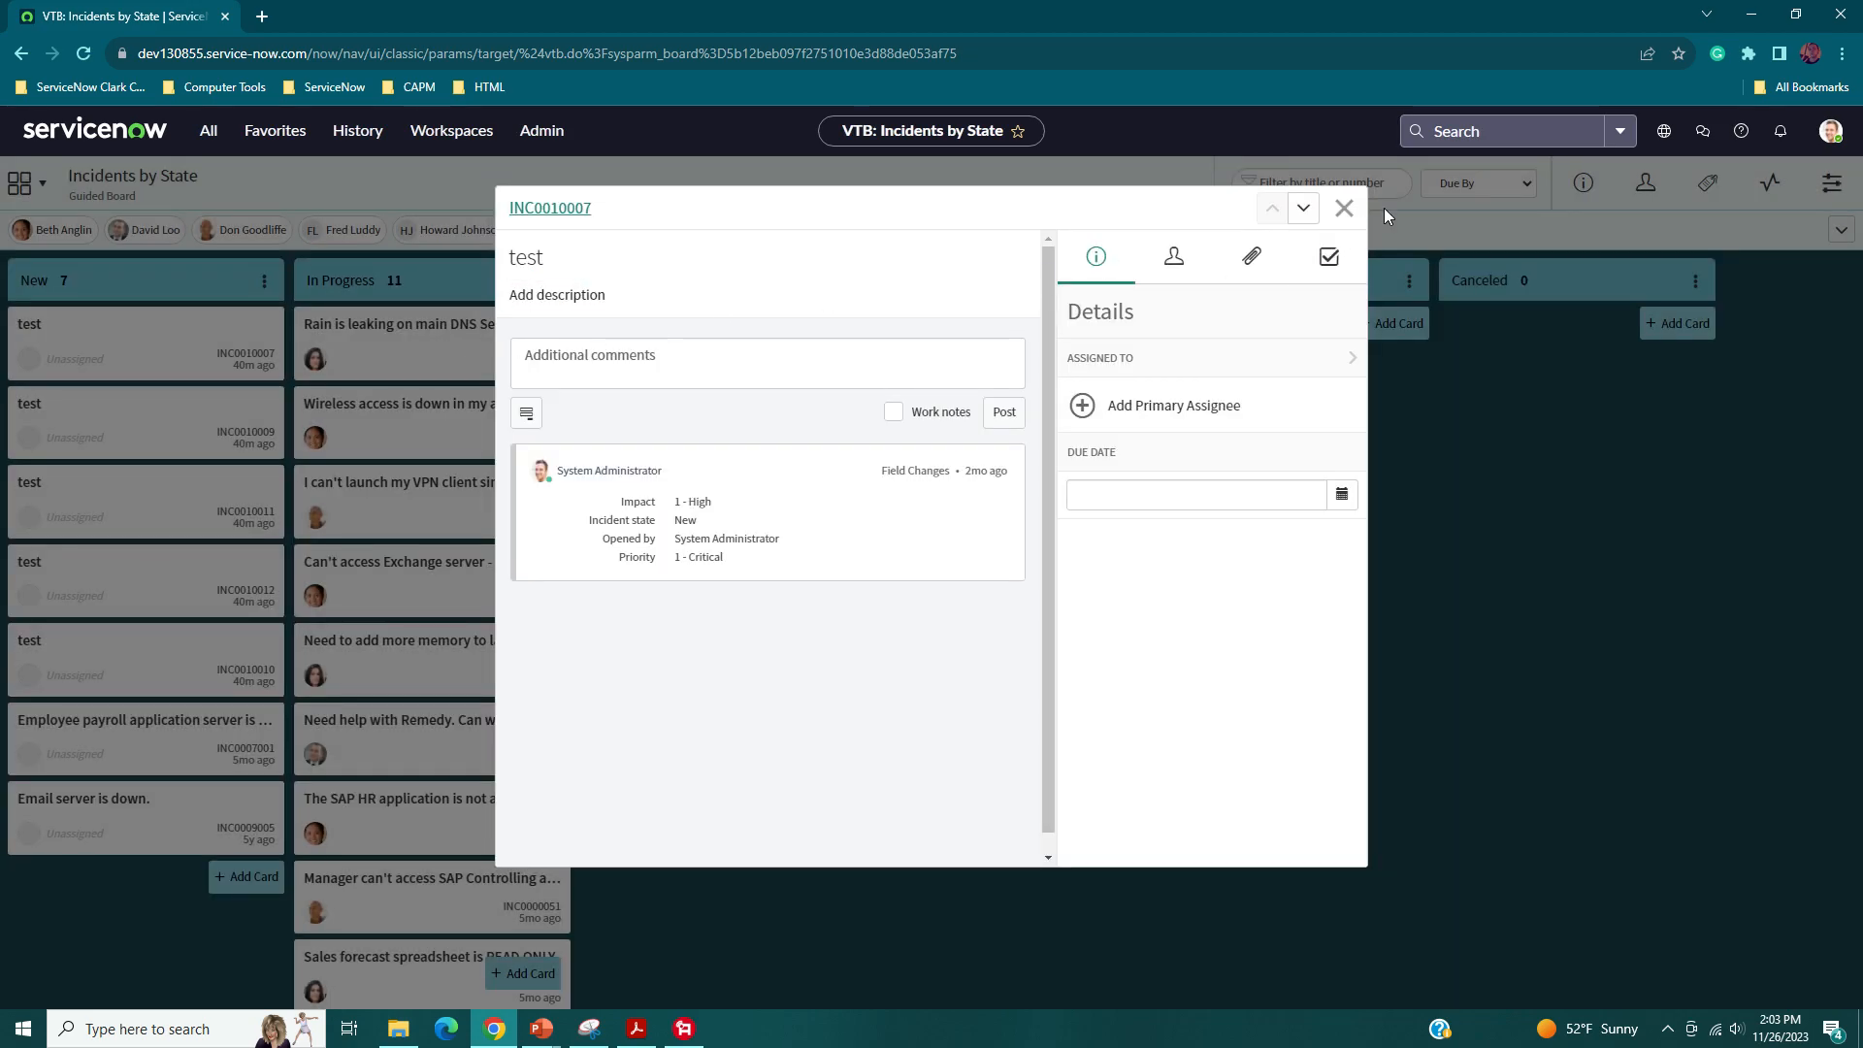
pyautogui.click(1344, 209)
# - Move card INC0010007 from the New lane to In Progress, check the State in its incident record, and return to the board
pyautogui.moveTo(160, 335); pyautogui.dragTo(525, 370)
pyautogui.click(477, 339)
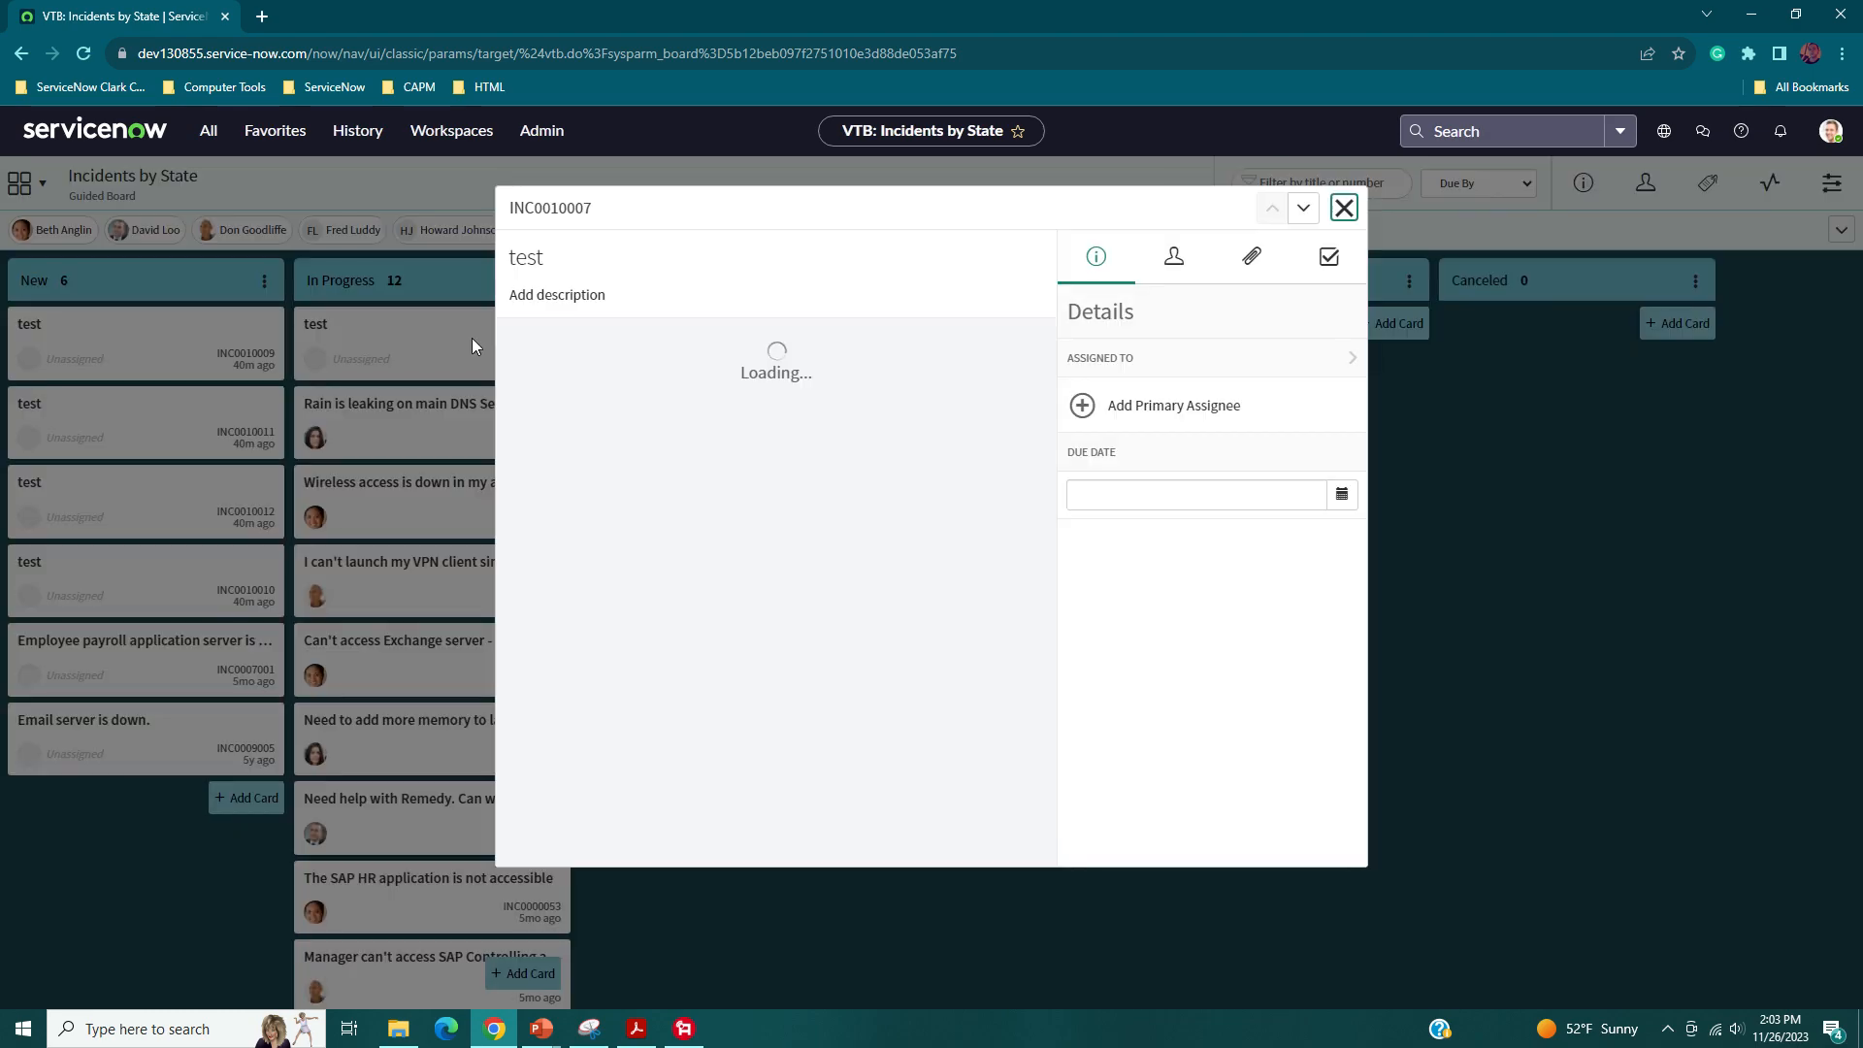
pyautogui.click(553, 207)
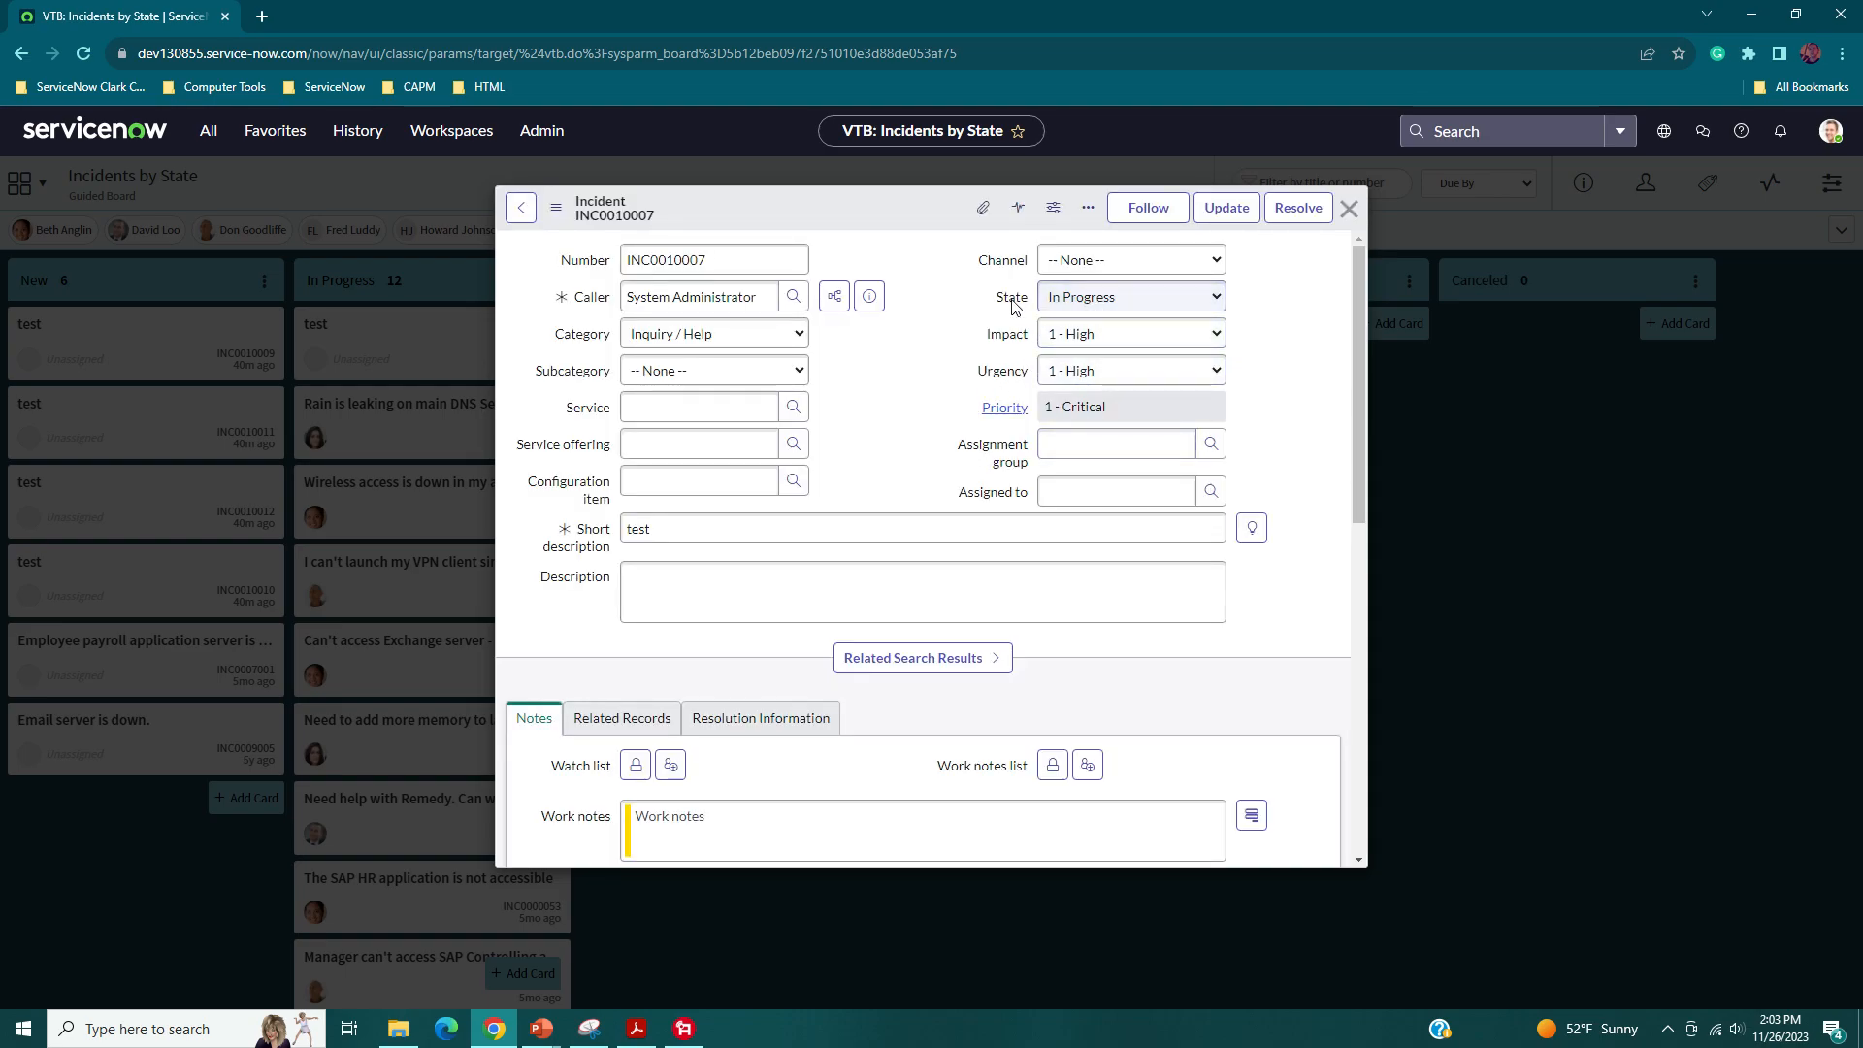
pyautogui.click(1348, 209)
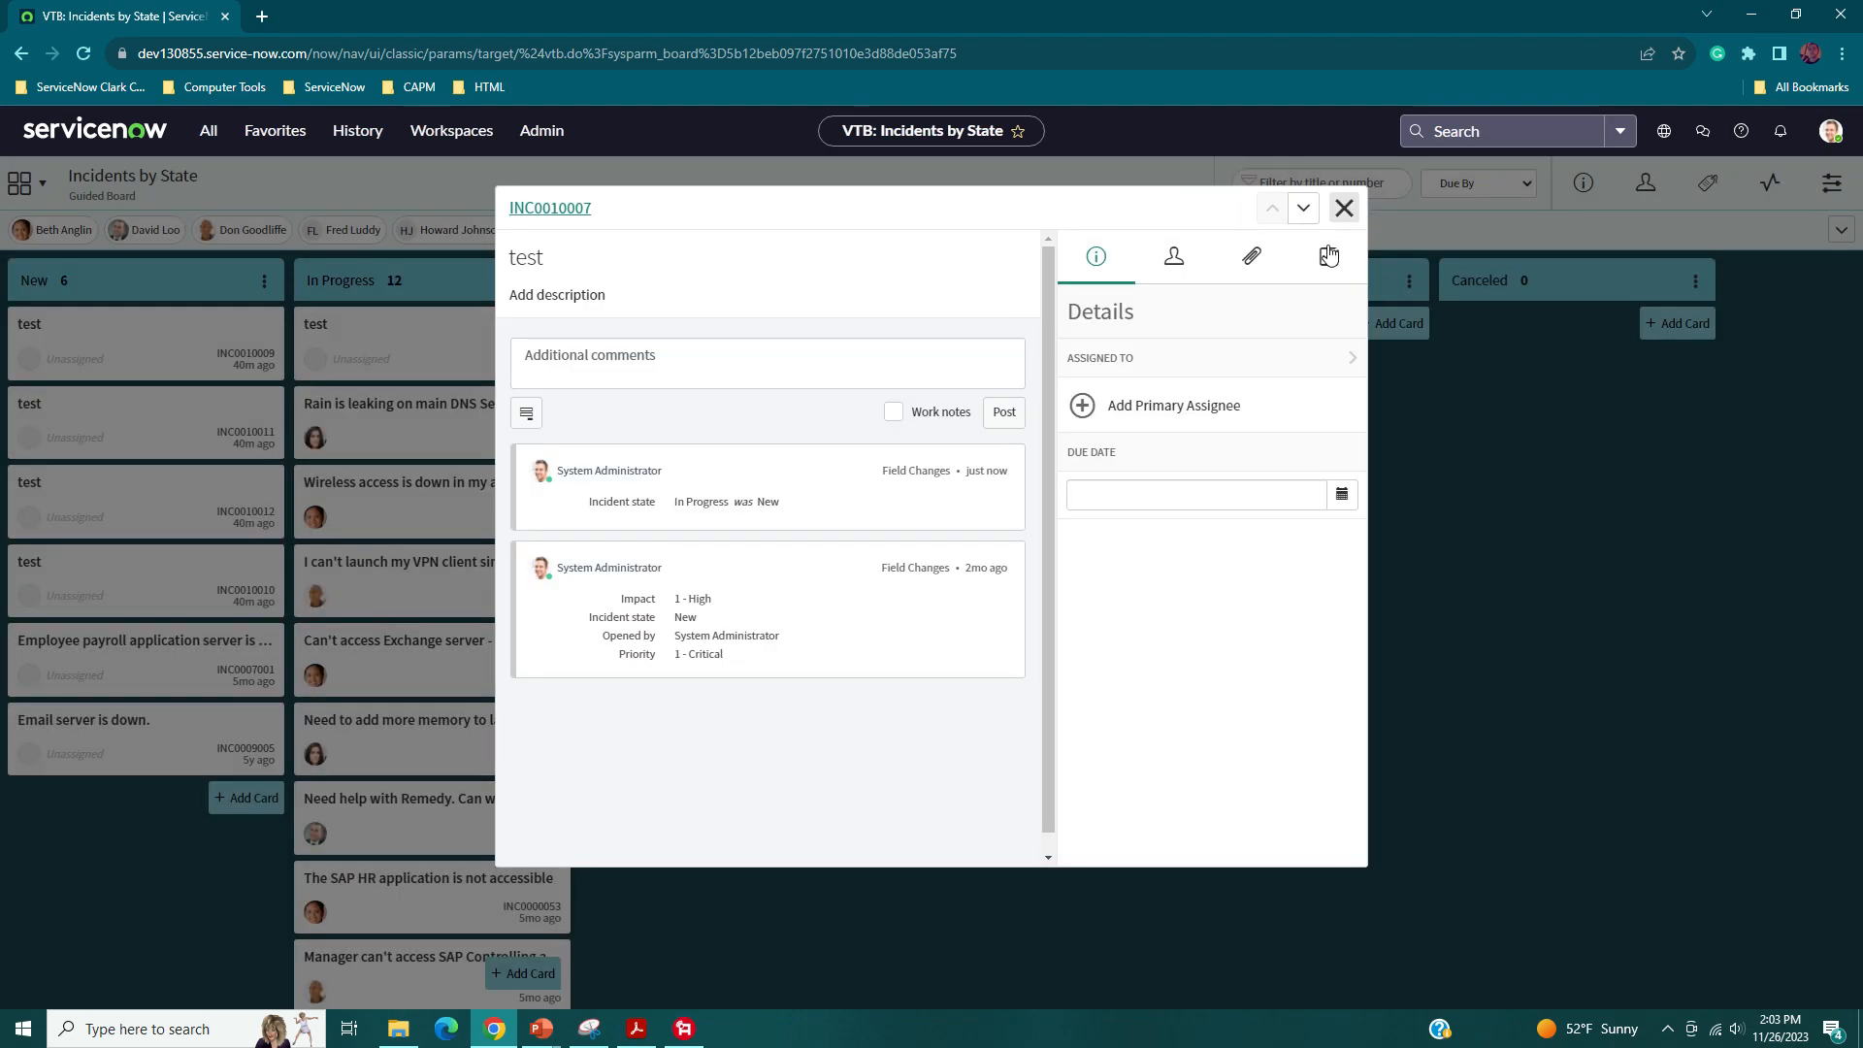
pyautogui.click(1344, 210)
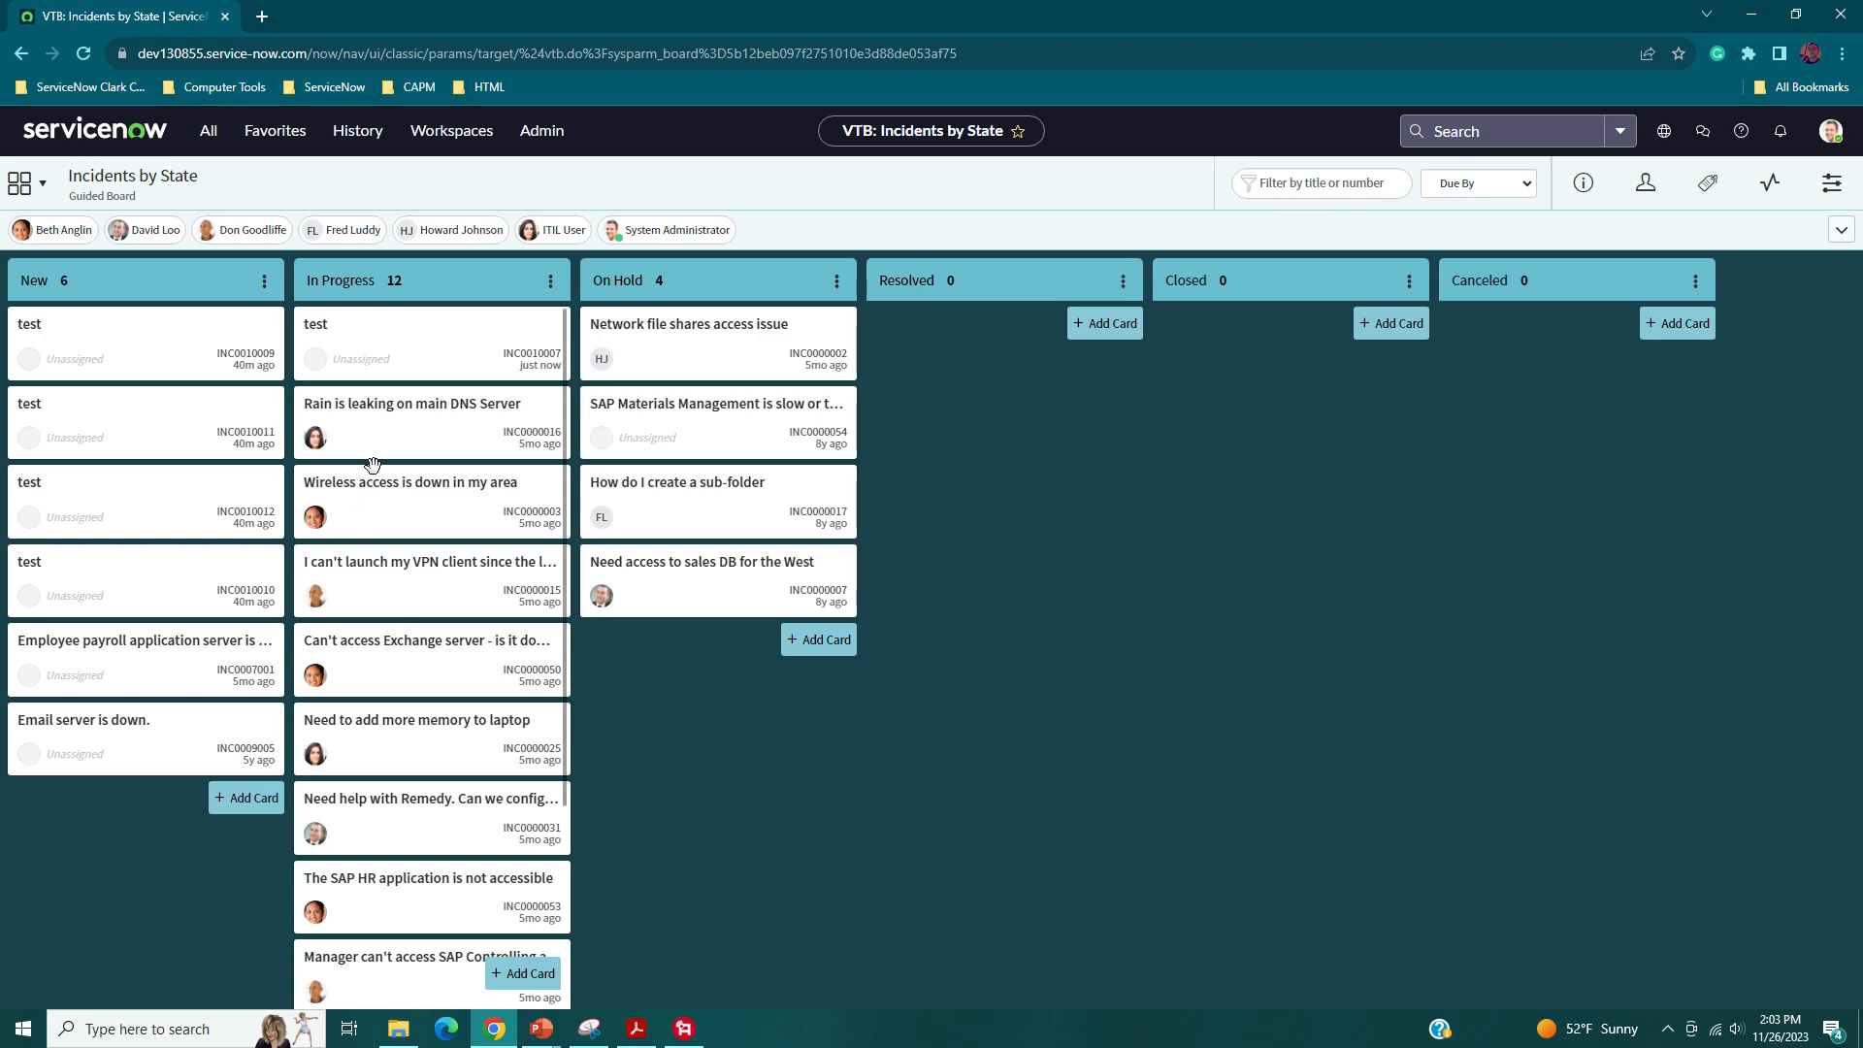
# - Look through the In Progress lane's cards and the board's user list, including the ITIL User profile
pyautogui.scroll(-3, 390, 500)
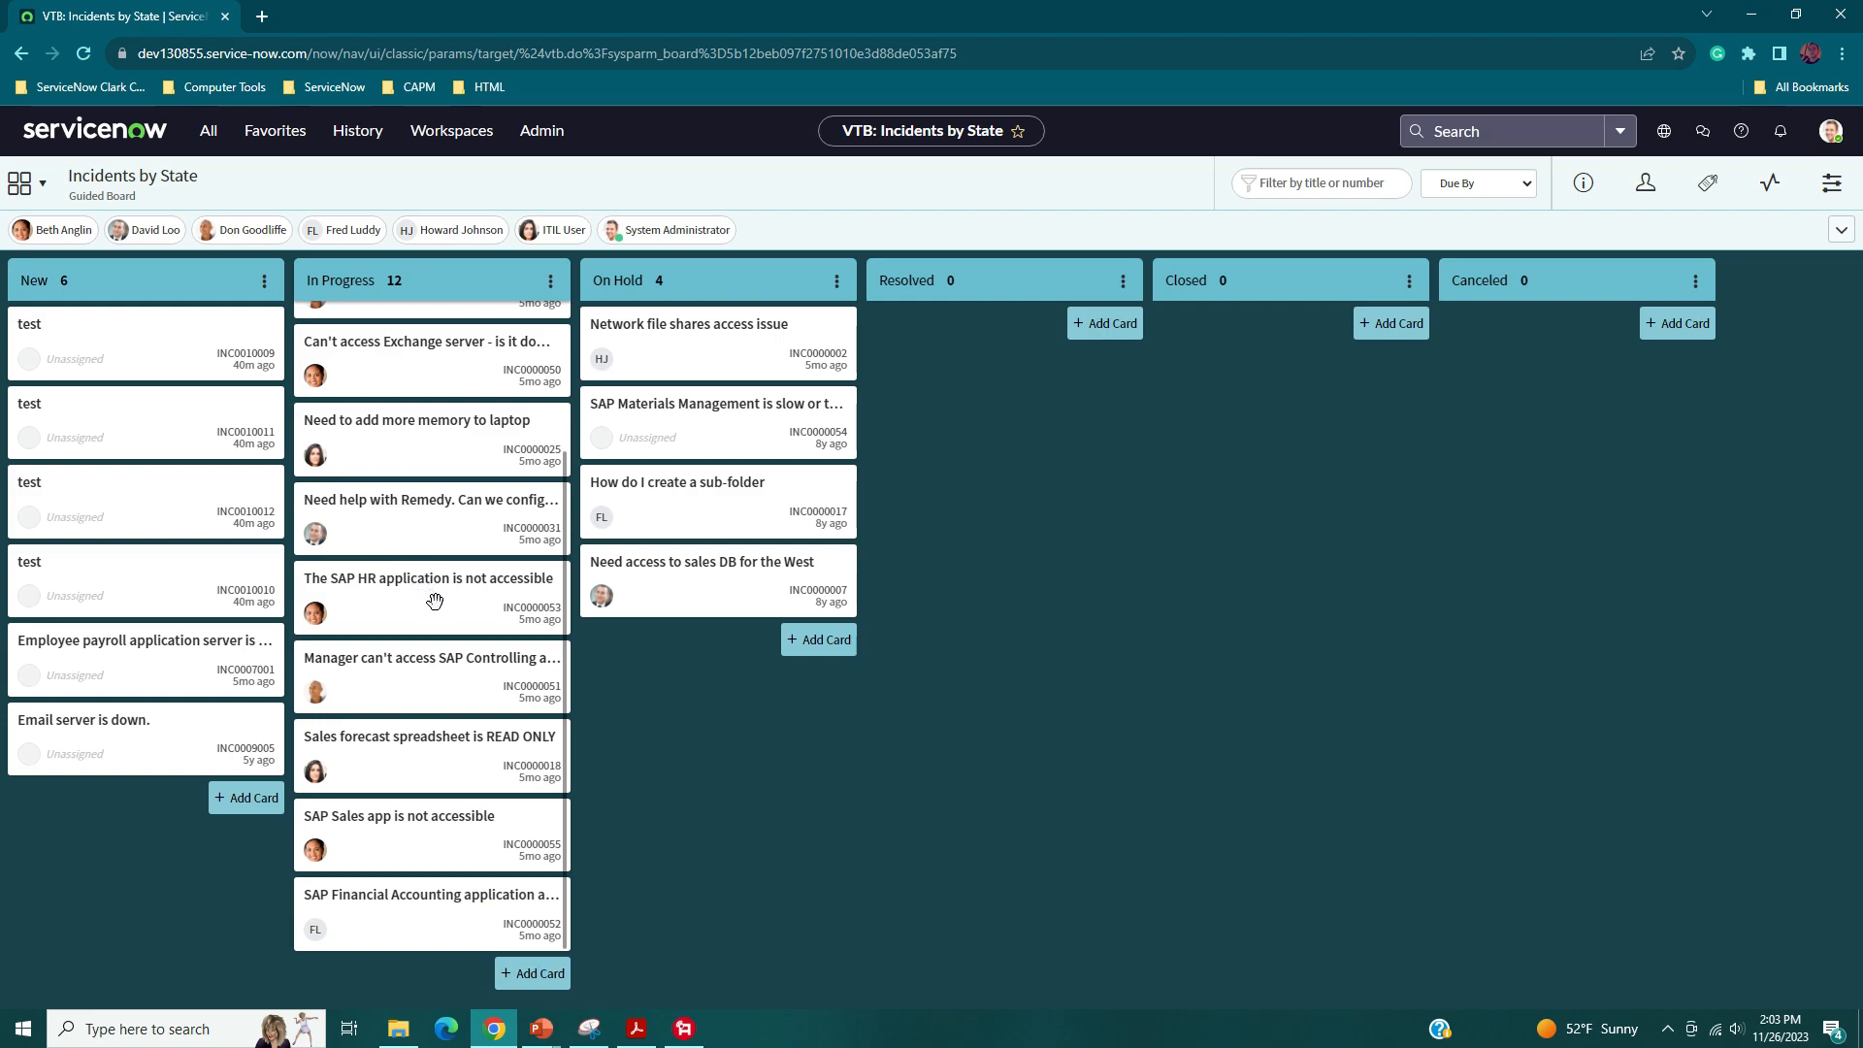
pyautogui.scroll(3, 433, 602)
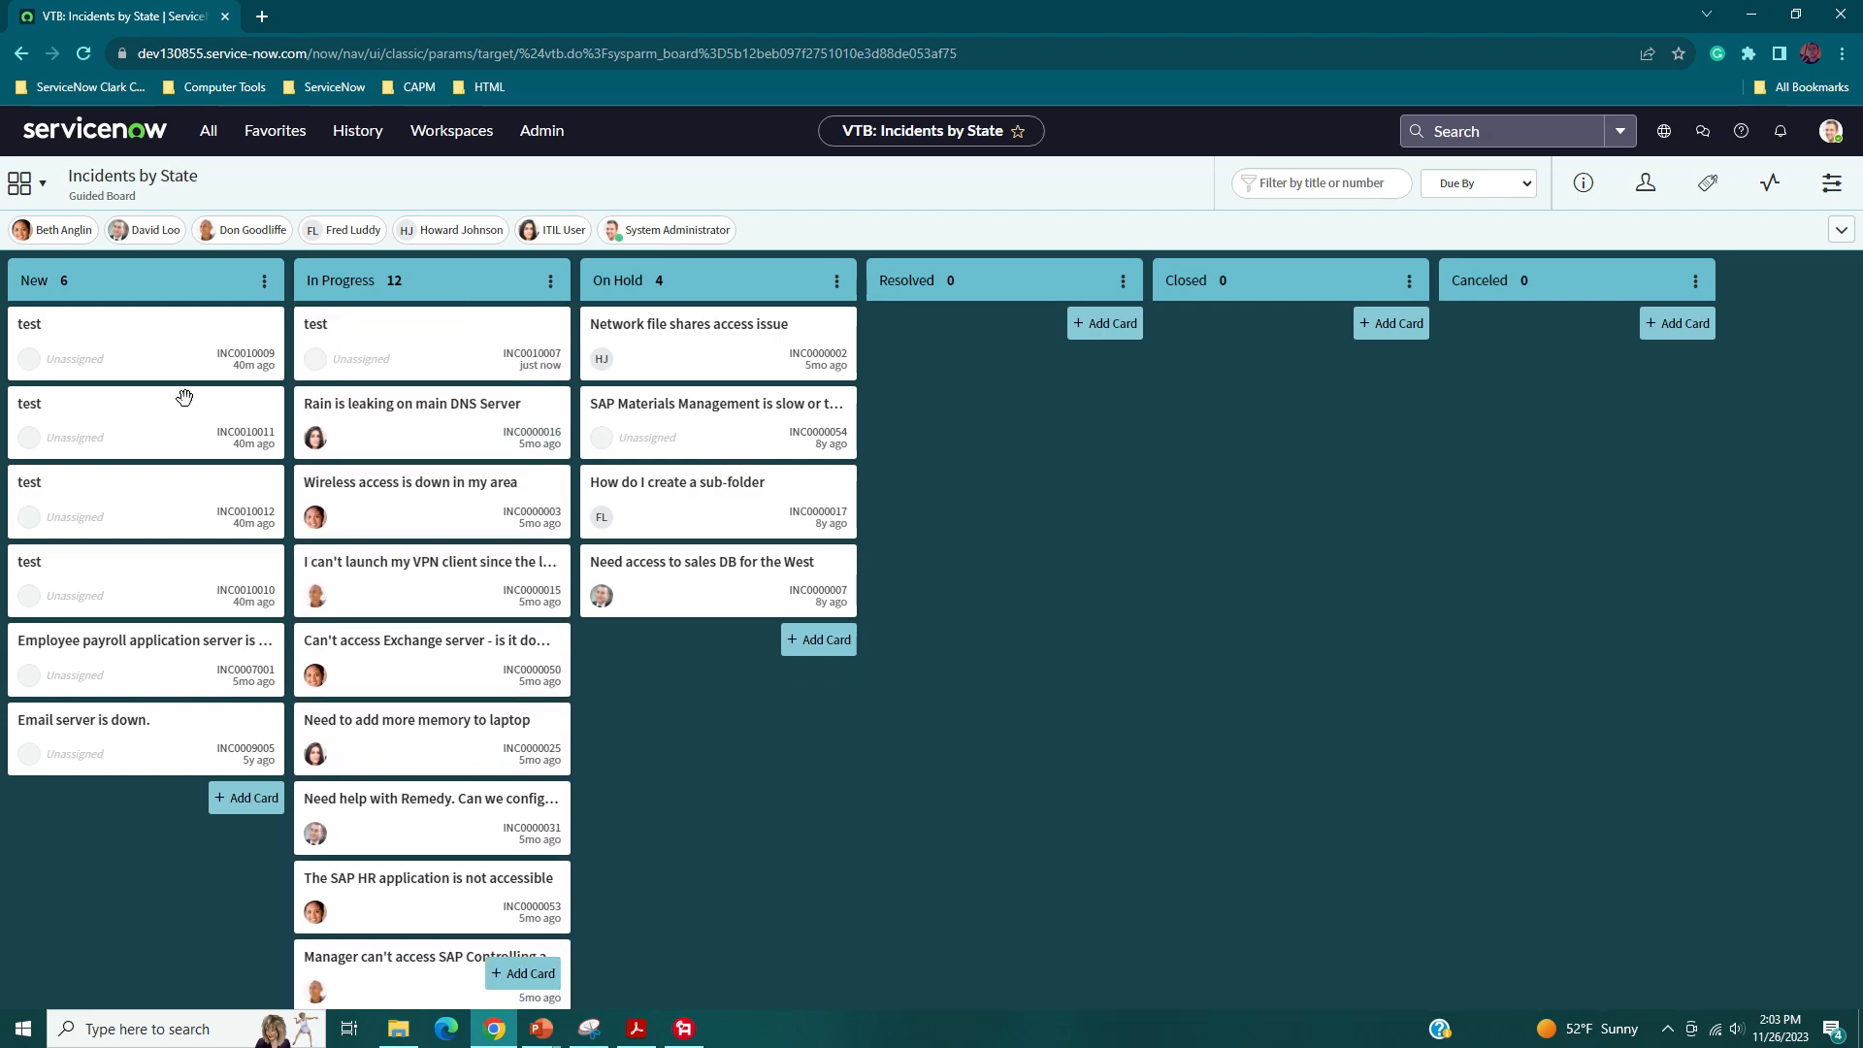
pyautogui.click(1646, 184)
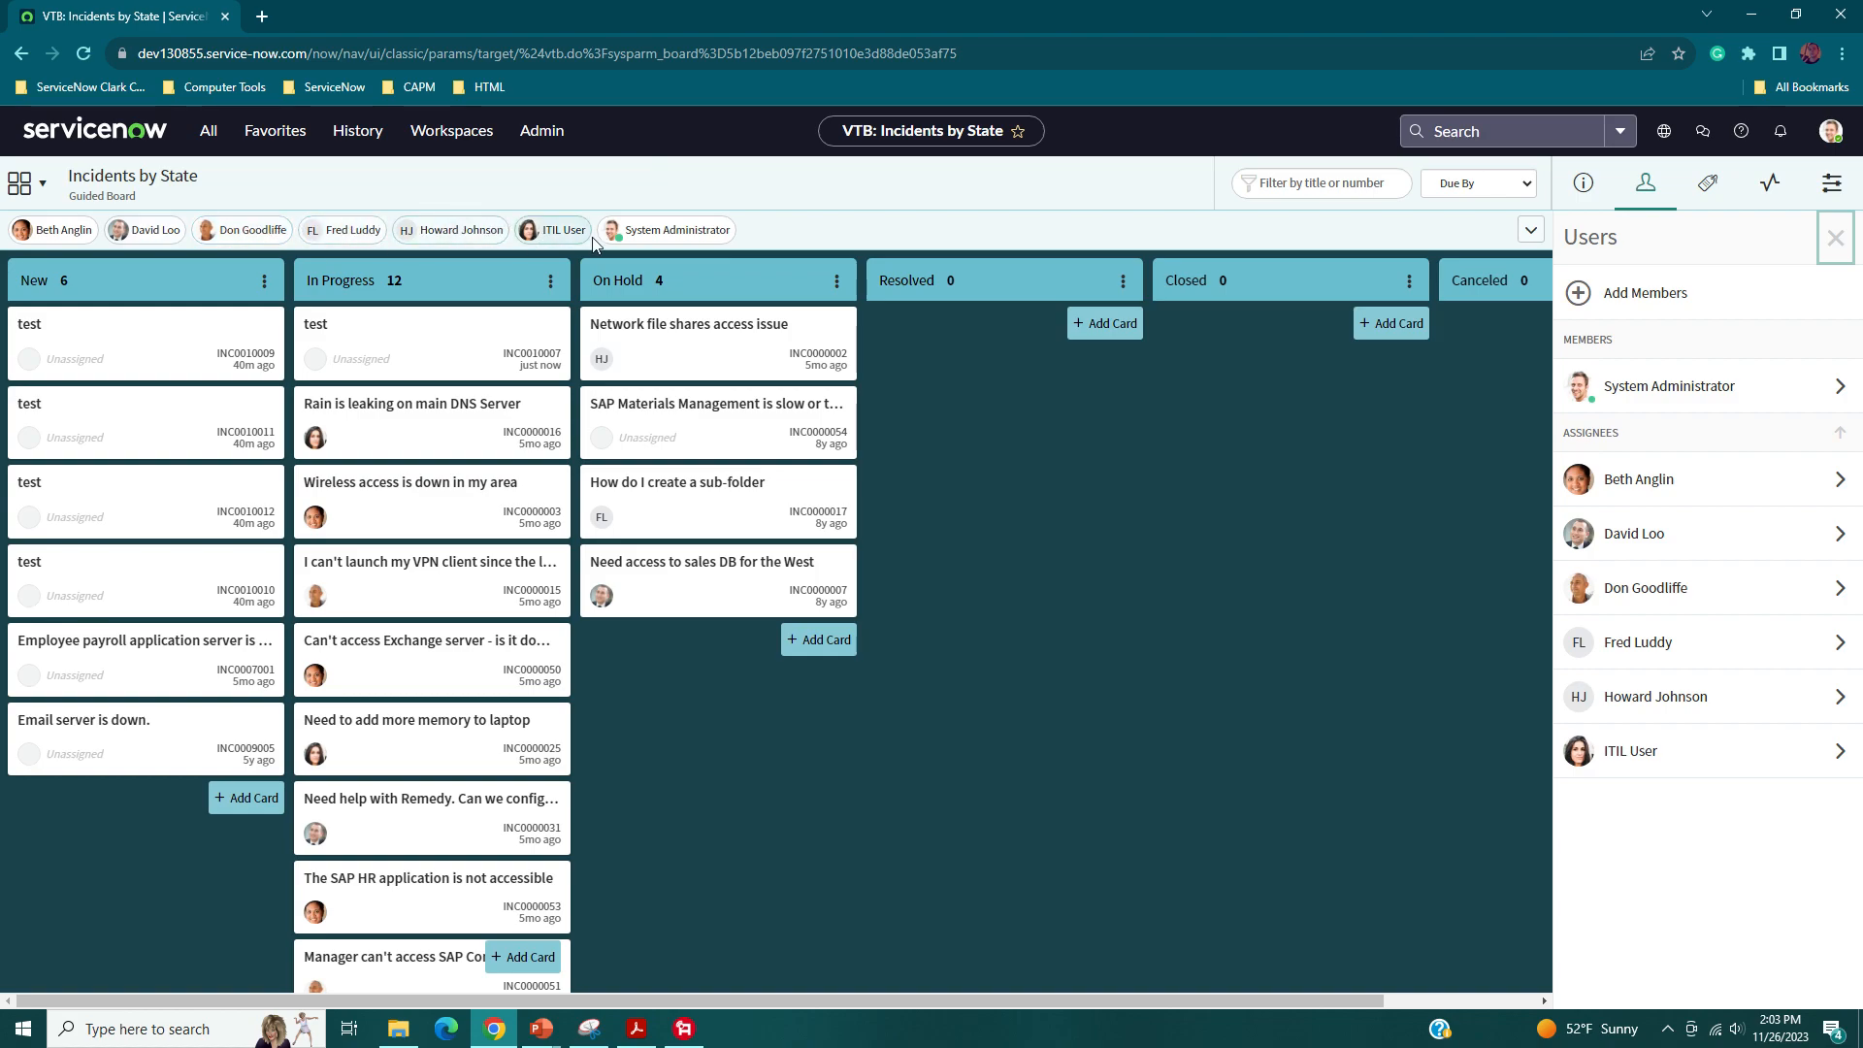
pyautogui.click(1840, 758)
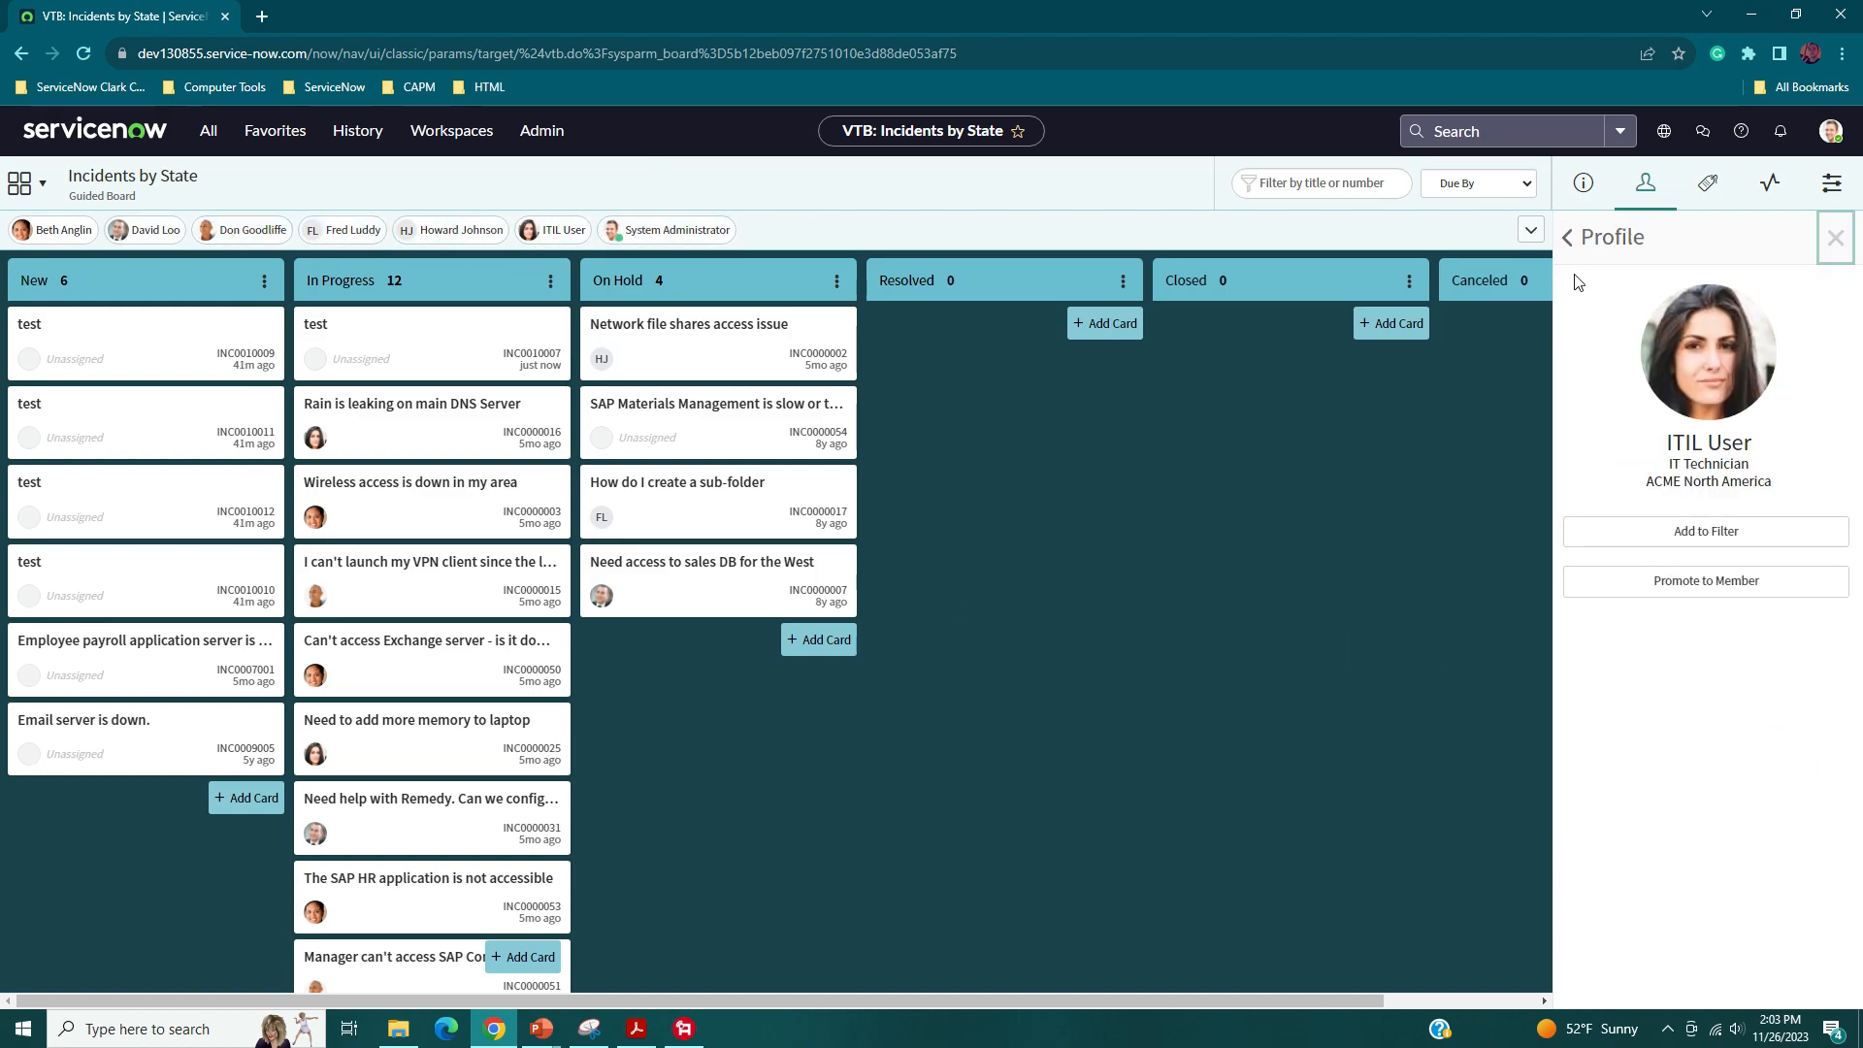
pyautogui.click(1573, 242)
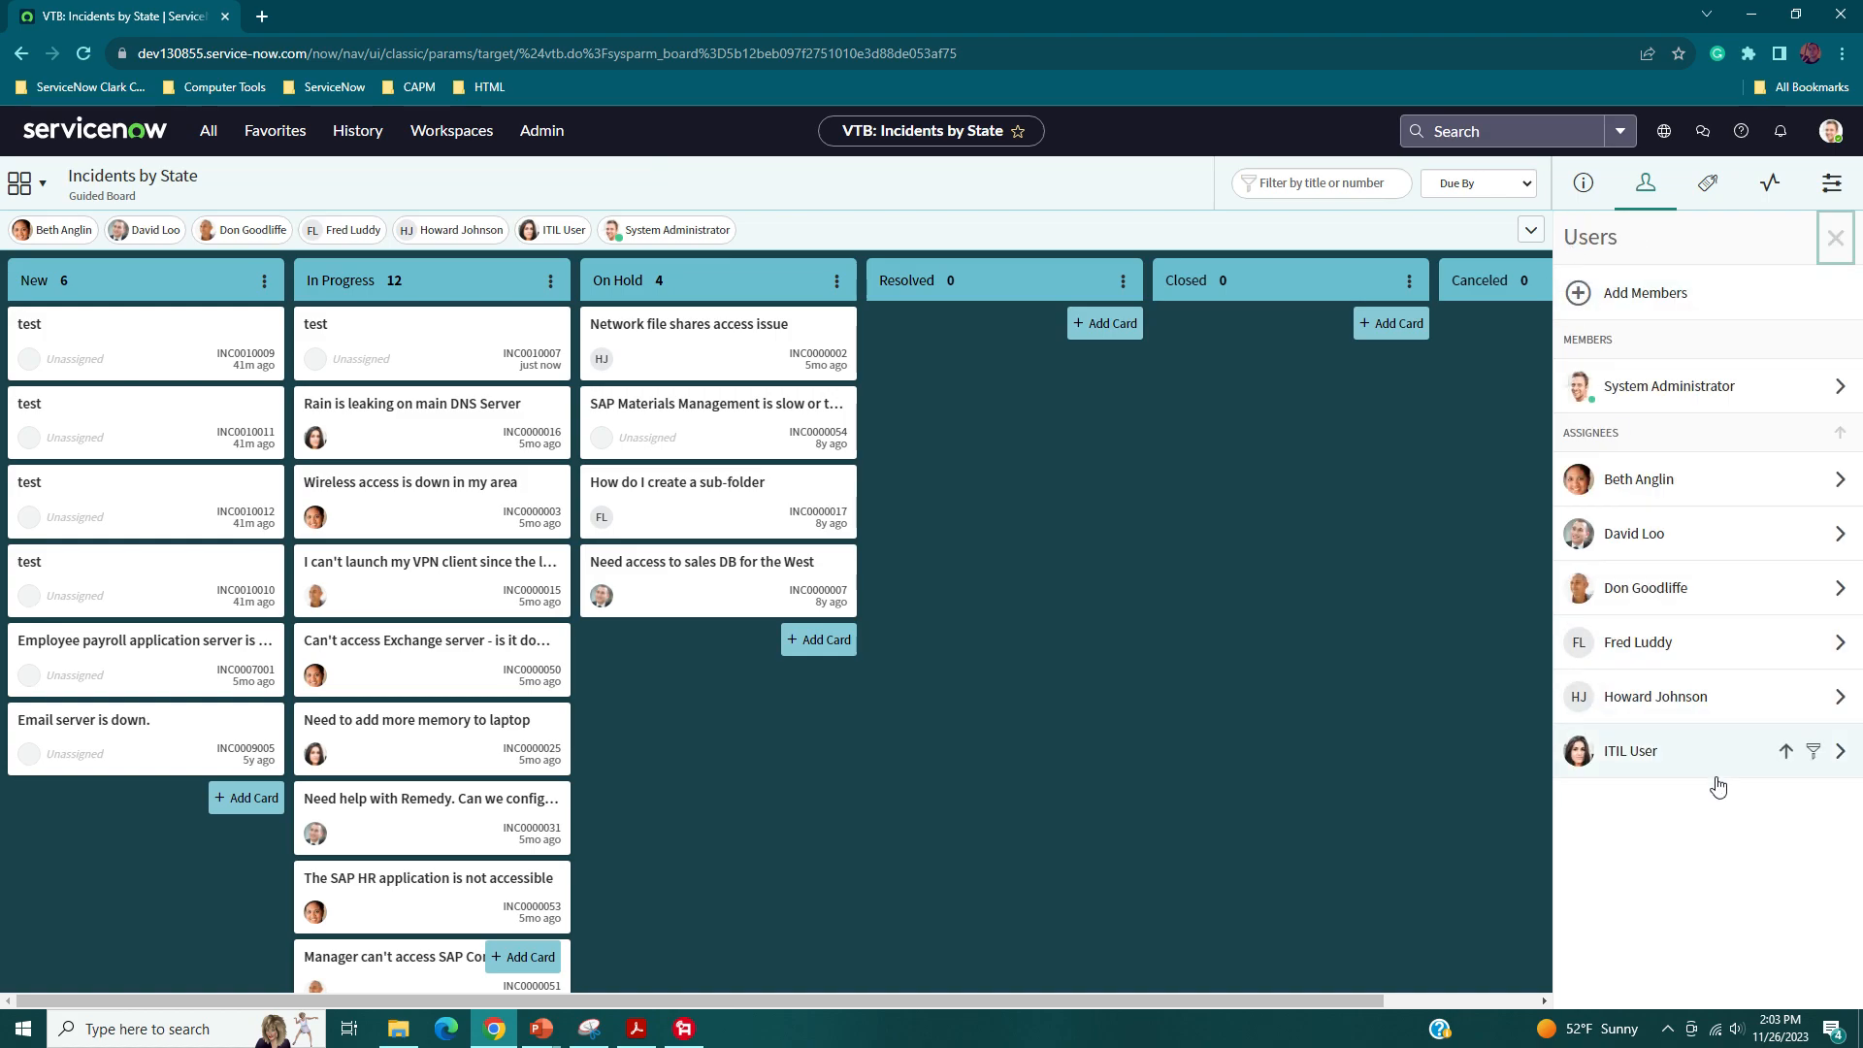
pyautogui.click(1710, 771)
pyautogui.click(1567, 237)
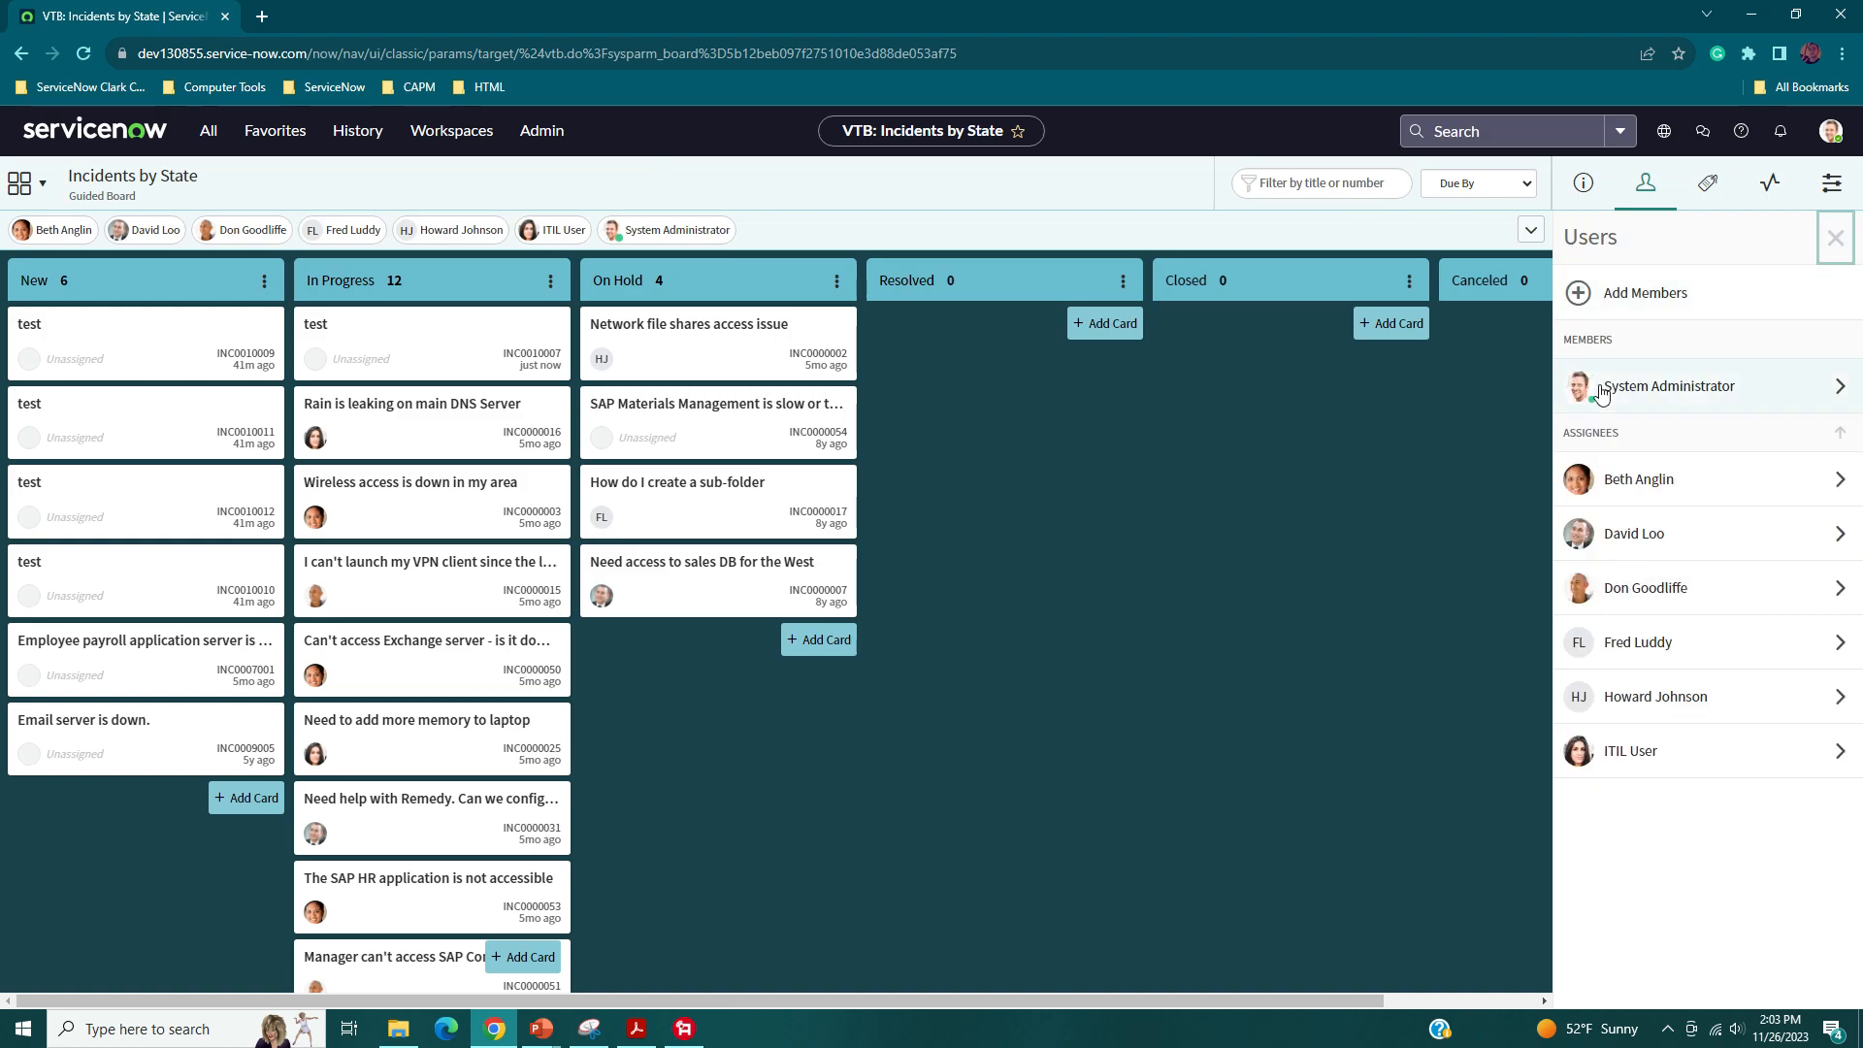
# - Add the user from the Hardware group scenario as a board member, view the new member's profile, and return to the user list
pyautogui.click(1650, 293)
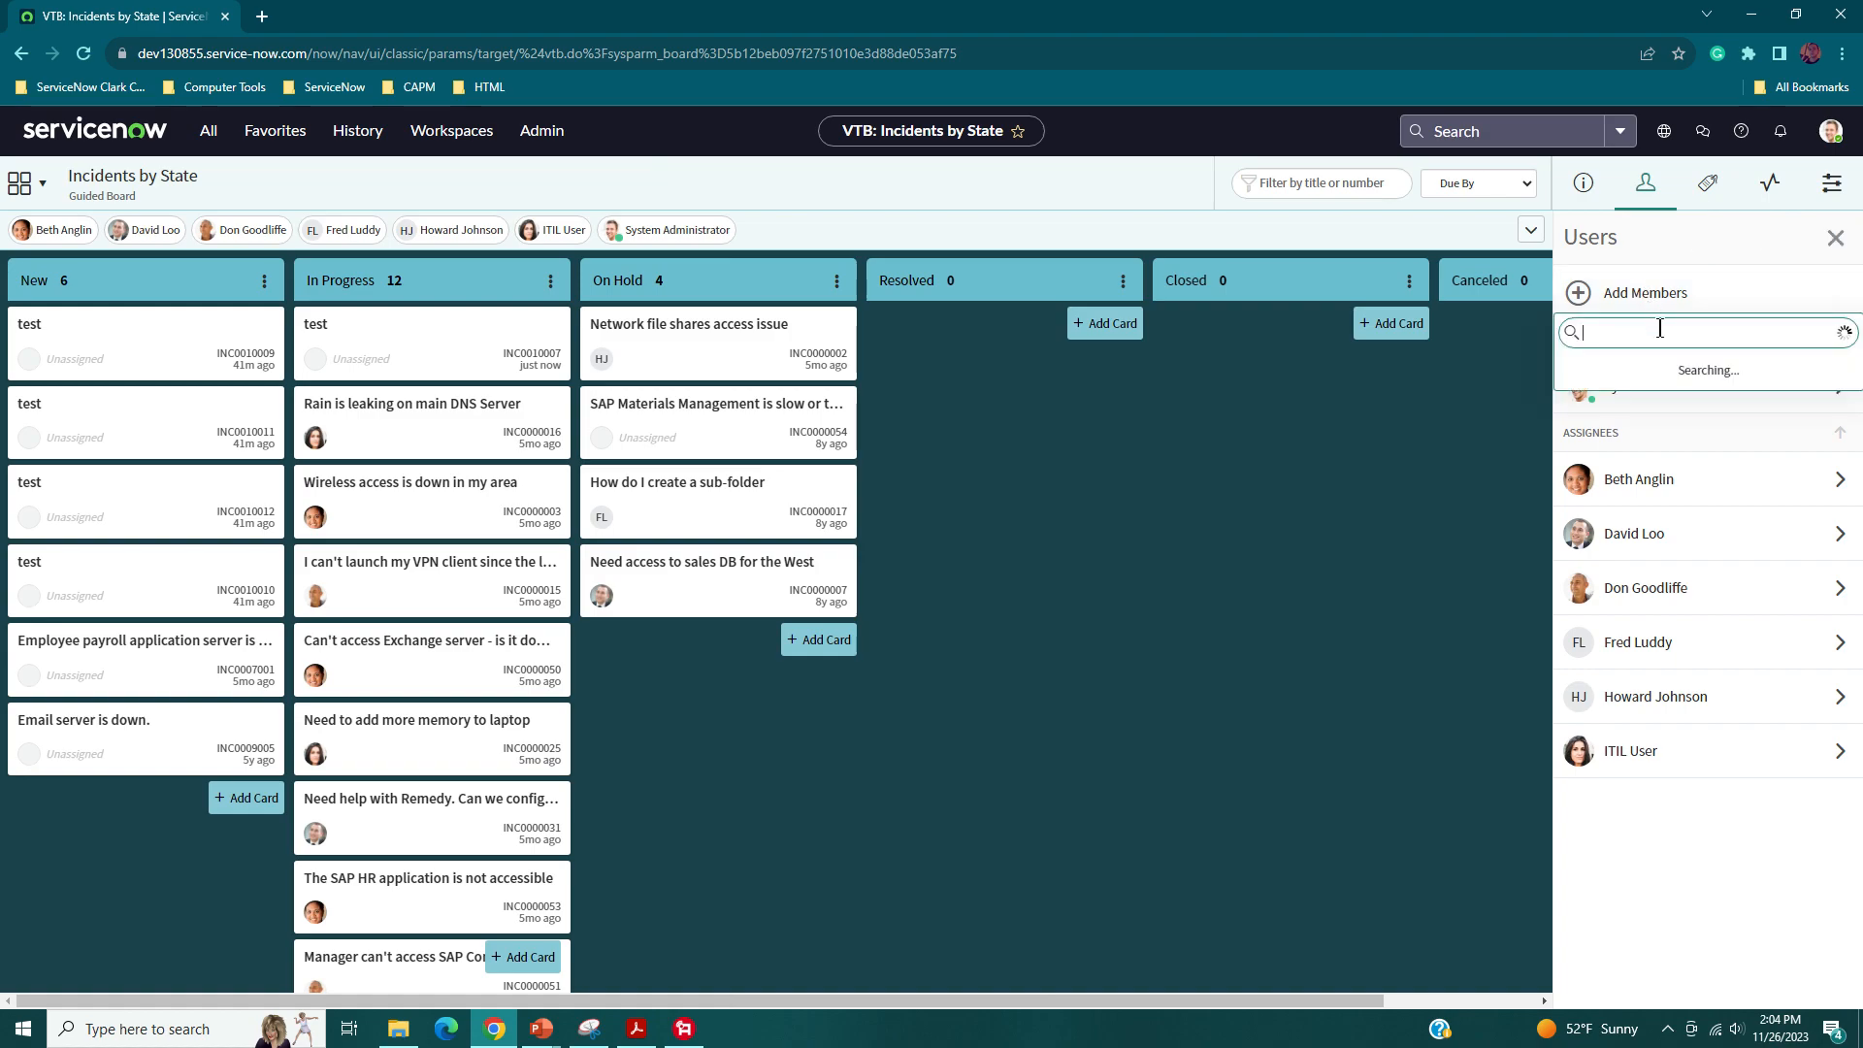
pyautogui.click(1664, 373)
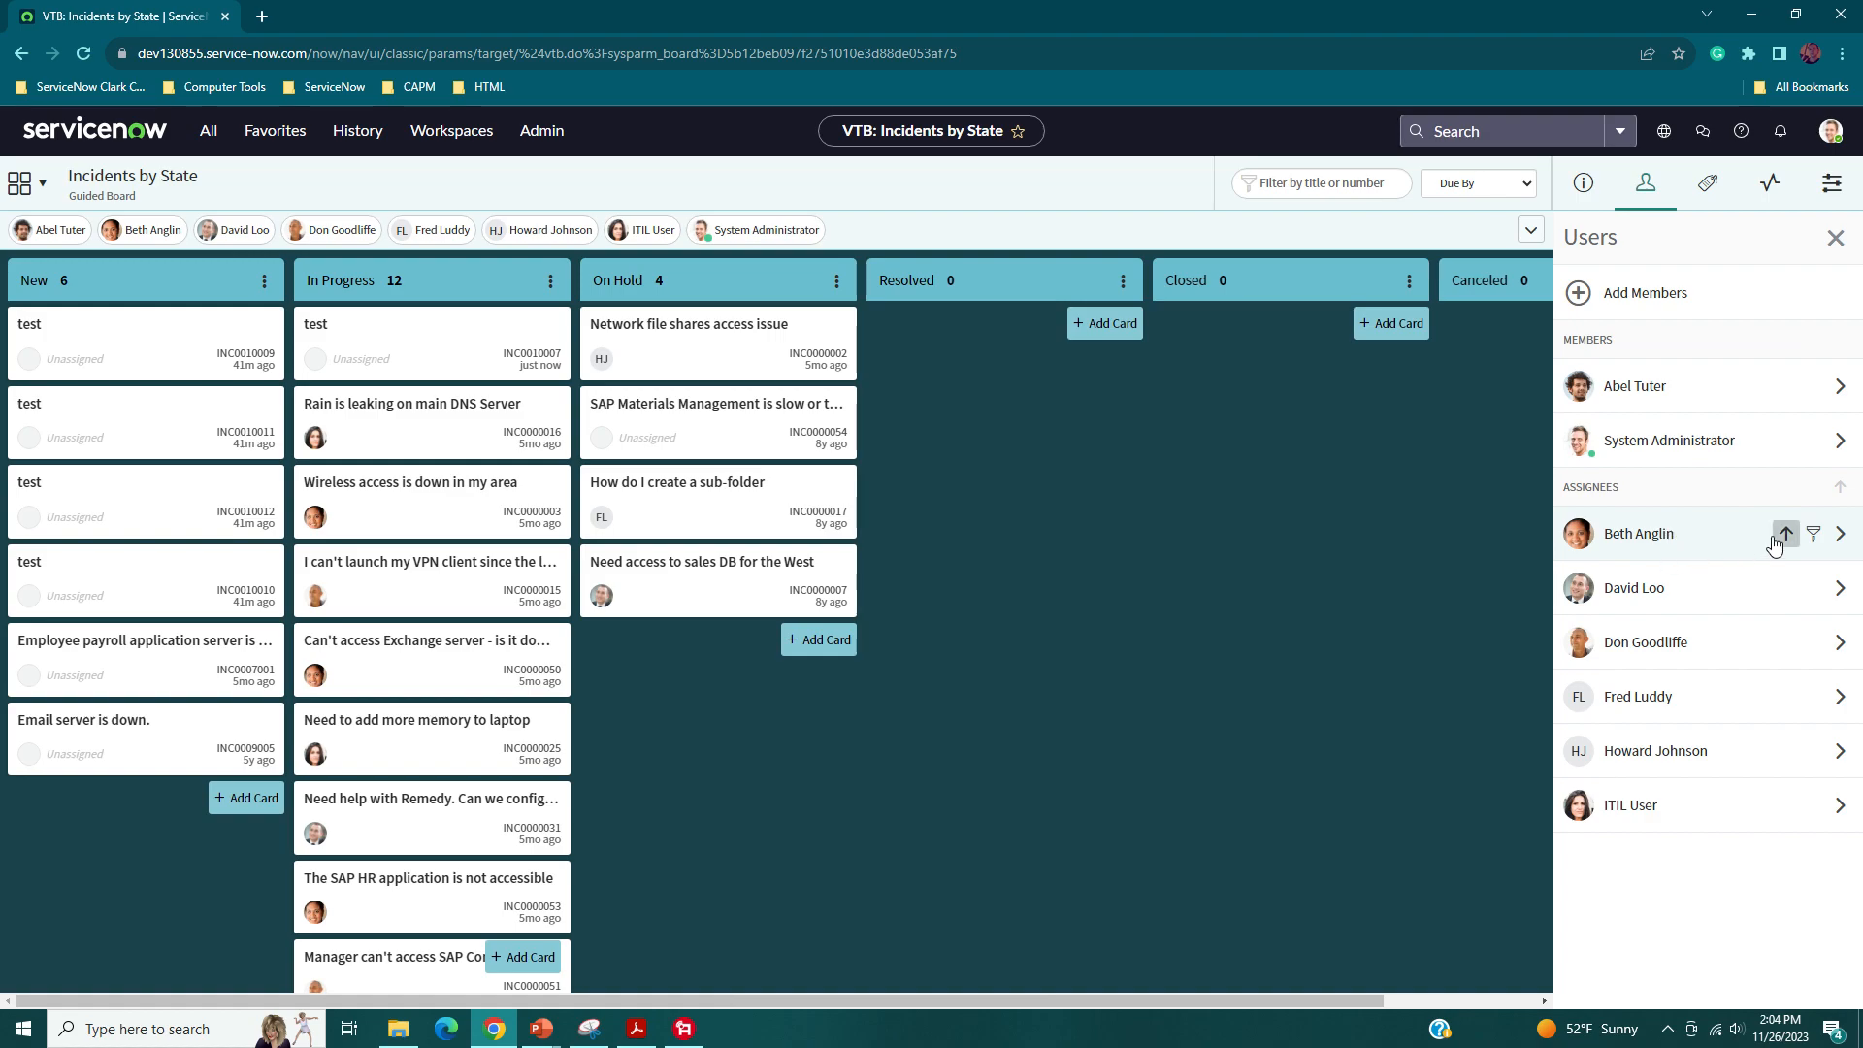
pyautogui.click(1840, 393)
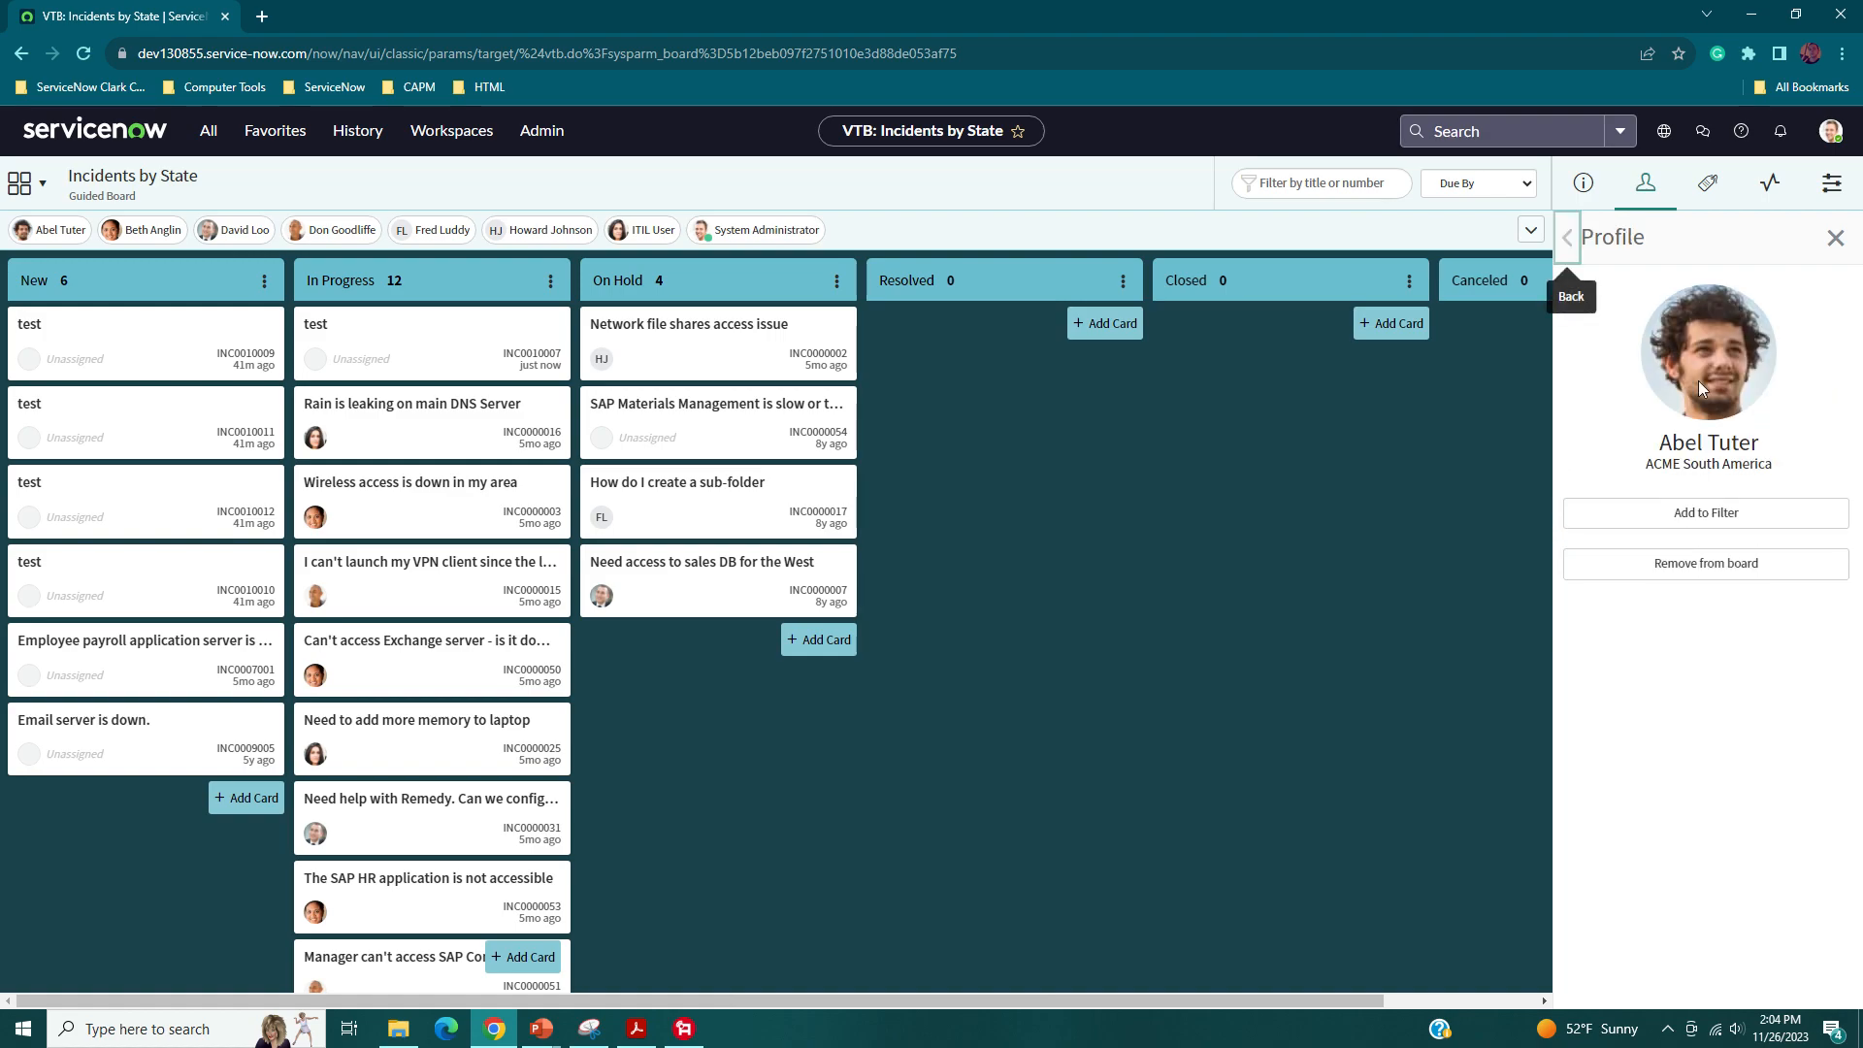
pyautogui.click(1569, 238)
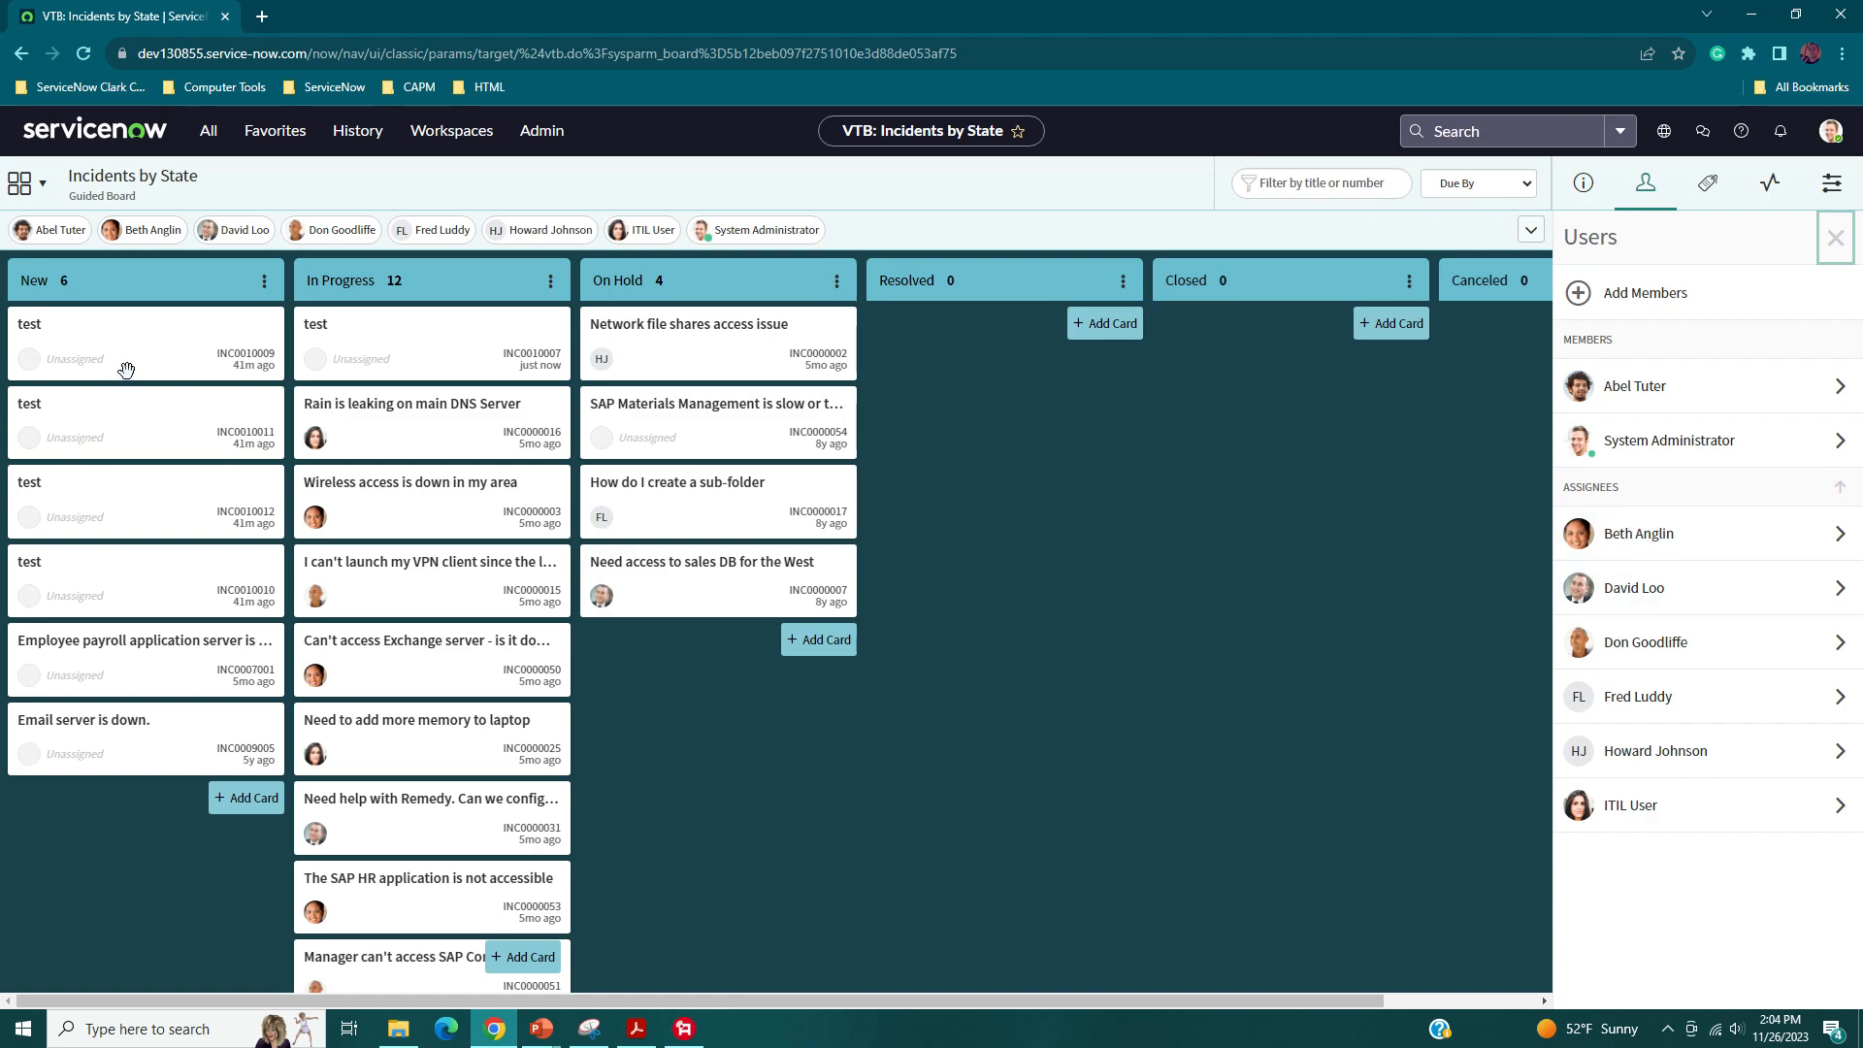
# - Look through the primary assignee candidates for card INC0010009 without assigning anyone, and check the new board member's profile again
pyautogui.click(152, 338)
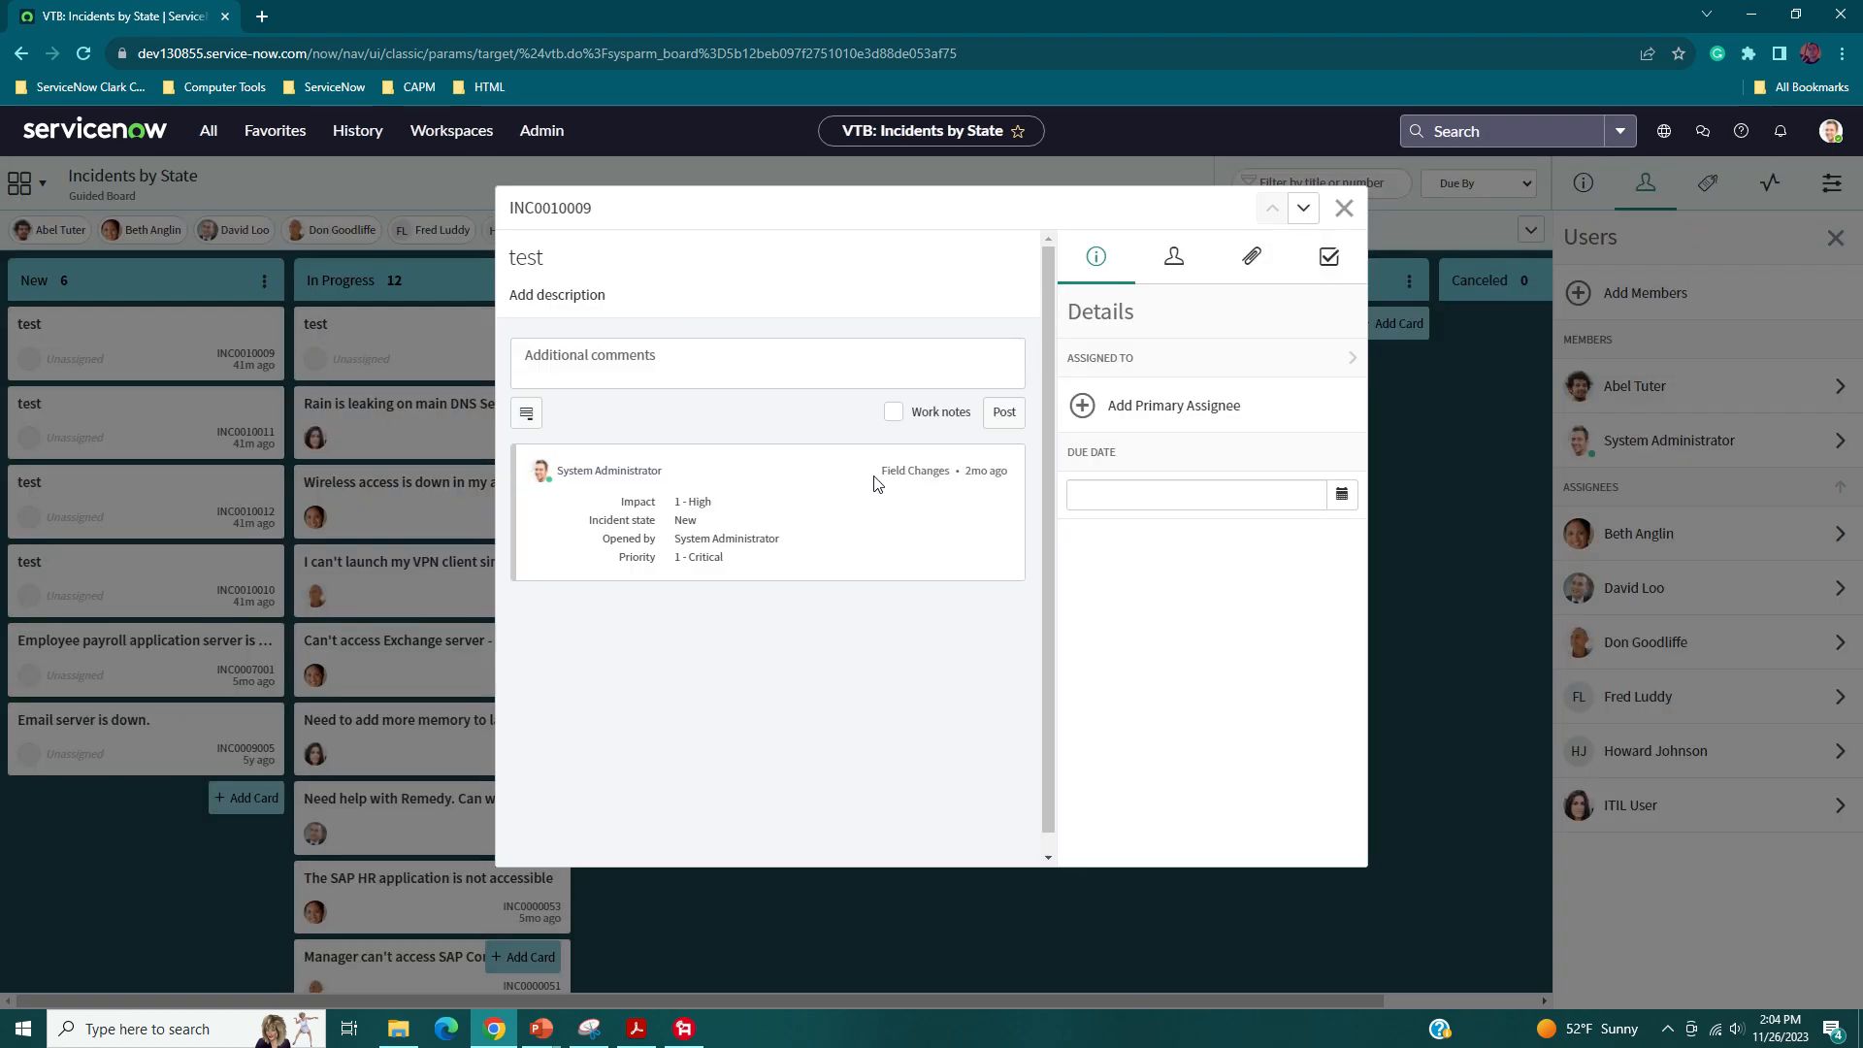
pyautogui.click(1155, 405)
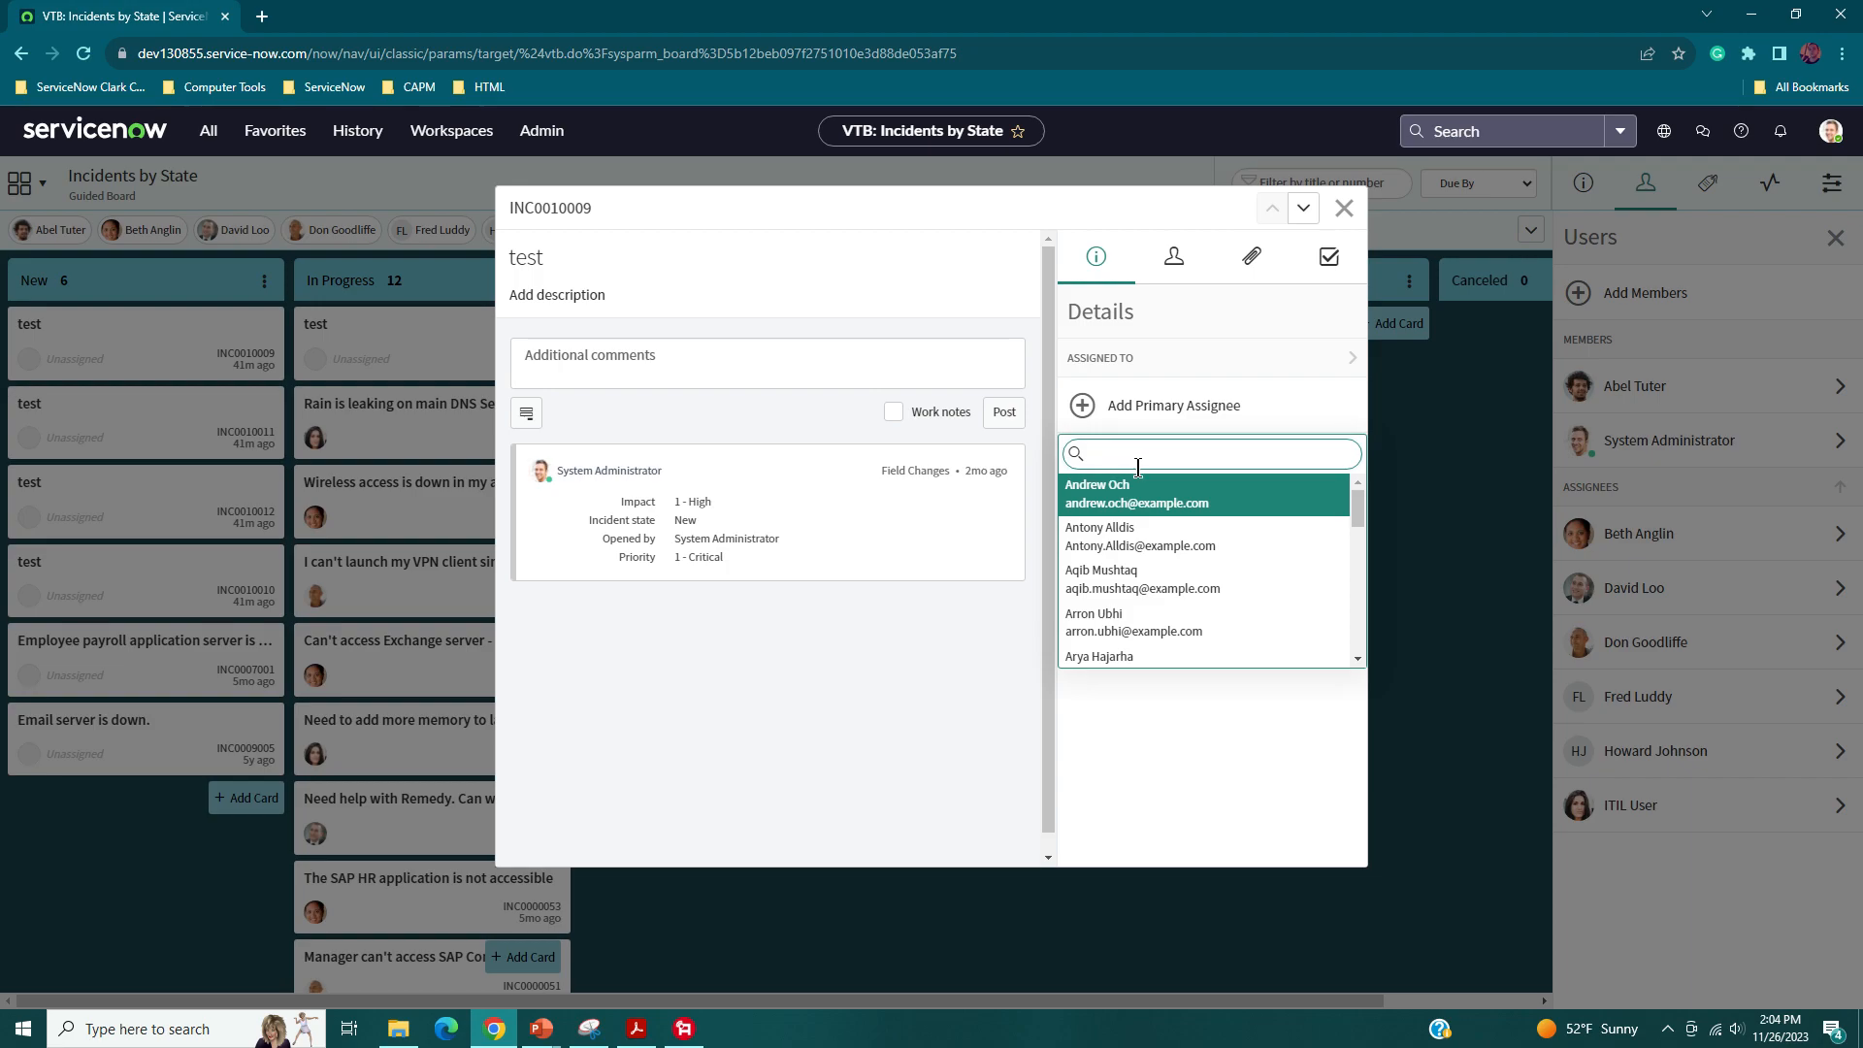
pyautogui.scroll(-2, 1254, 621)
pyautogui.scroll(2, 1242, 606)
pyautogui.scroll(-1, 1221, 580)
pyautogui.press('Down')
pyautogui.press('Down')
pyautogui.press('Down')
pyautogui.press('Down')
pyautogui.press('Down')
pyautogui.press('Down')
pyautogui.press('Down')
pyautogui.press('Down')
pyautogui.press('Down')
pyautogui.press('Down')
pyautogui.press('Down')
pyautogui.press('Down')
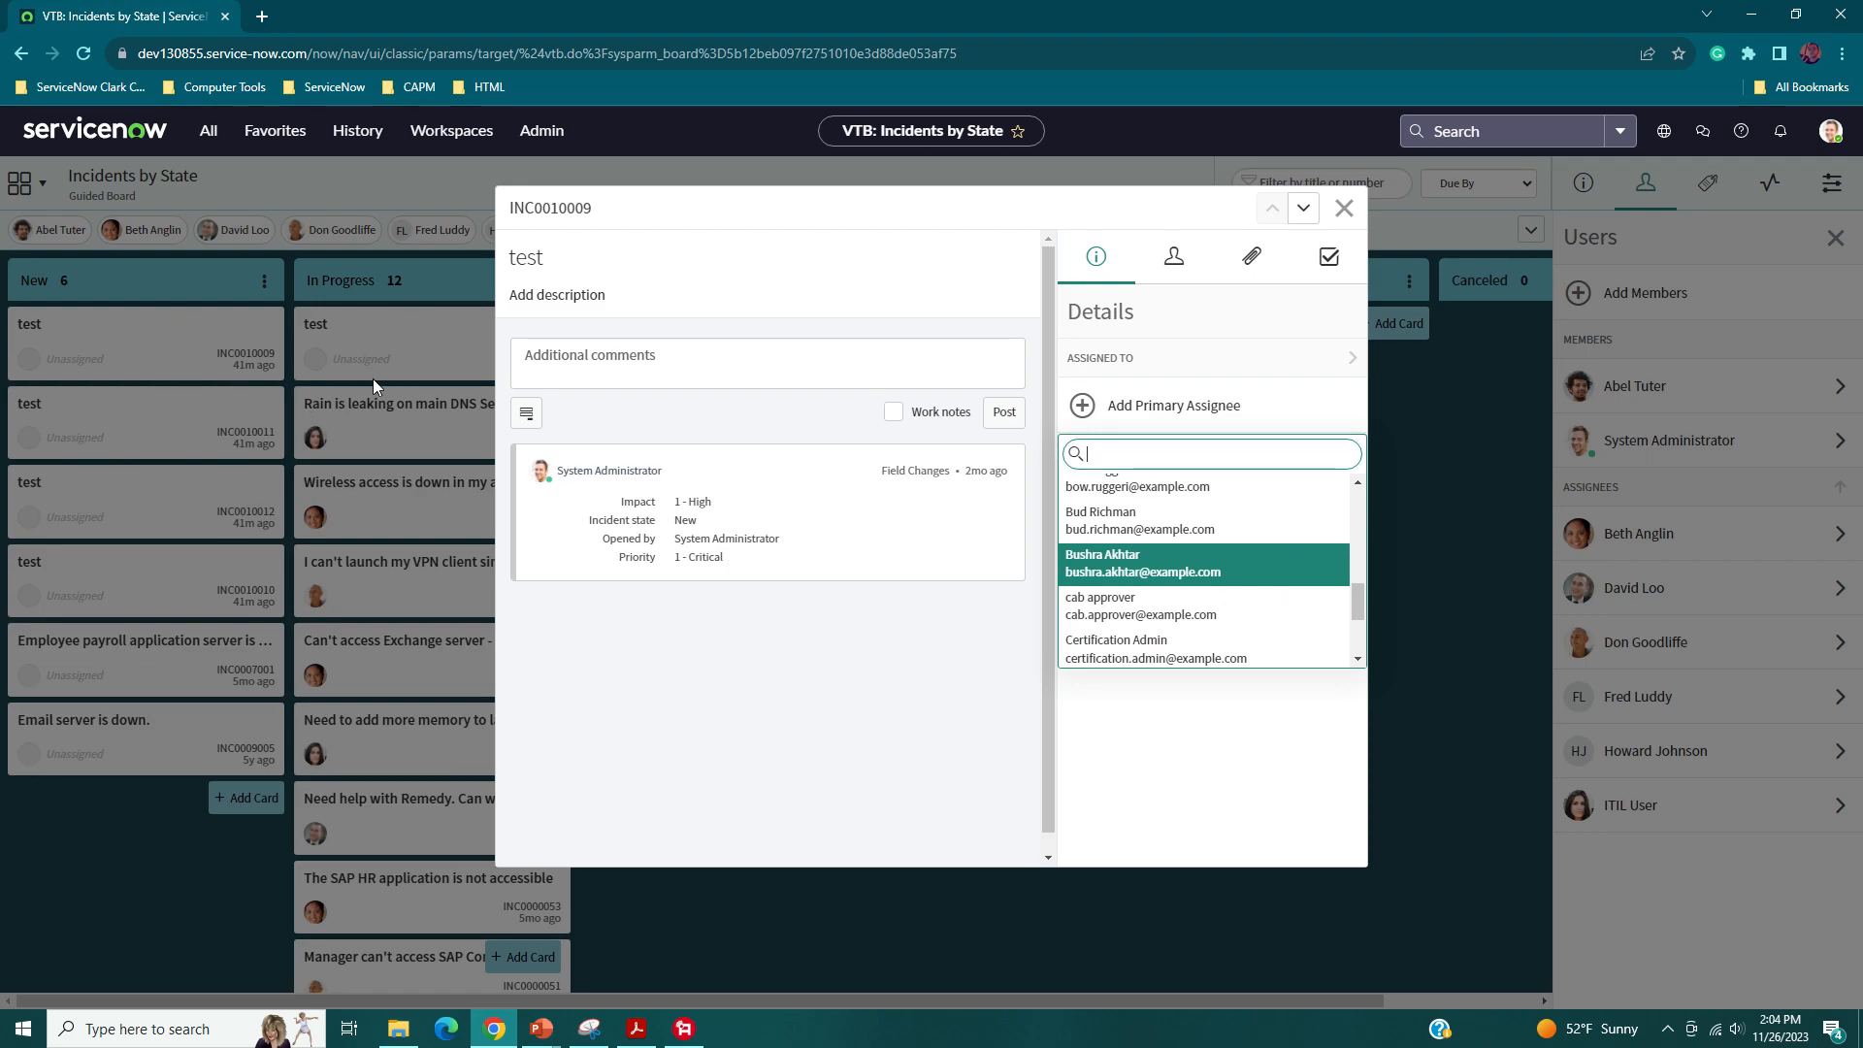
pyautogui.click(1344, 206)
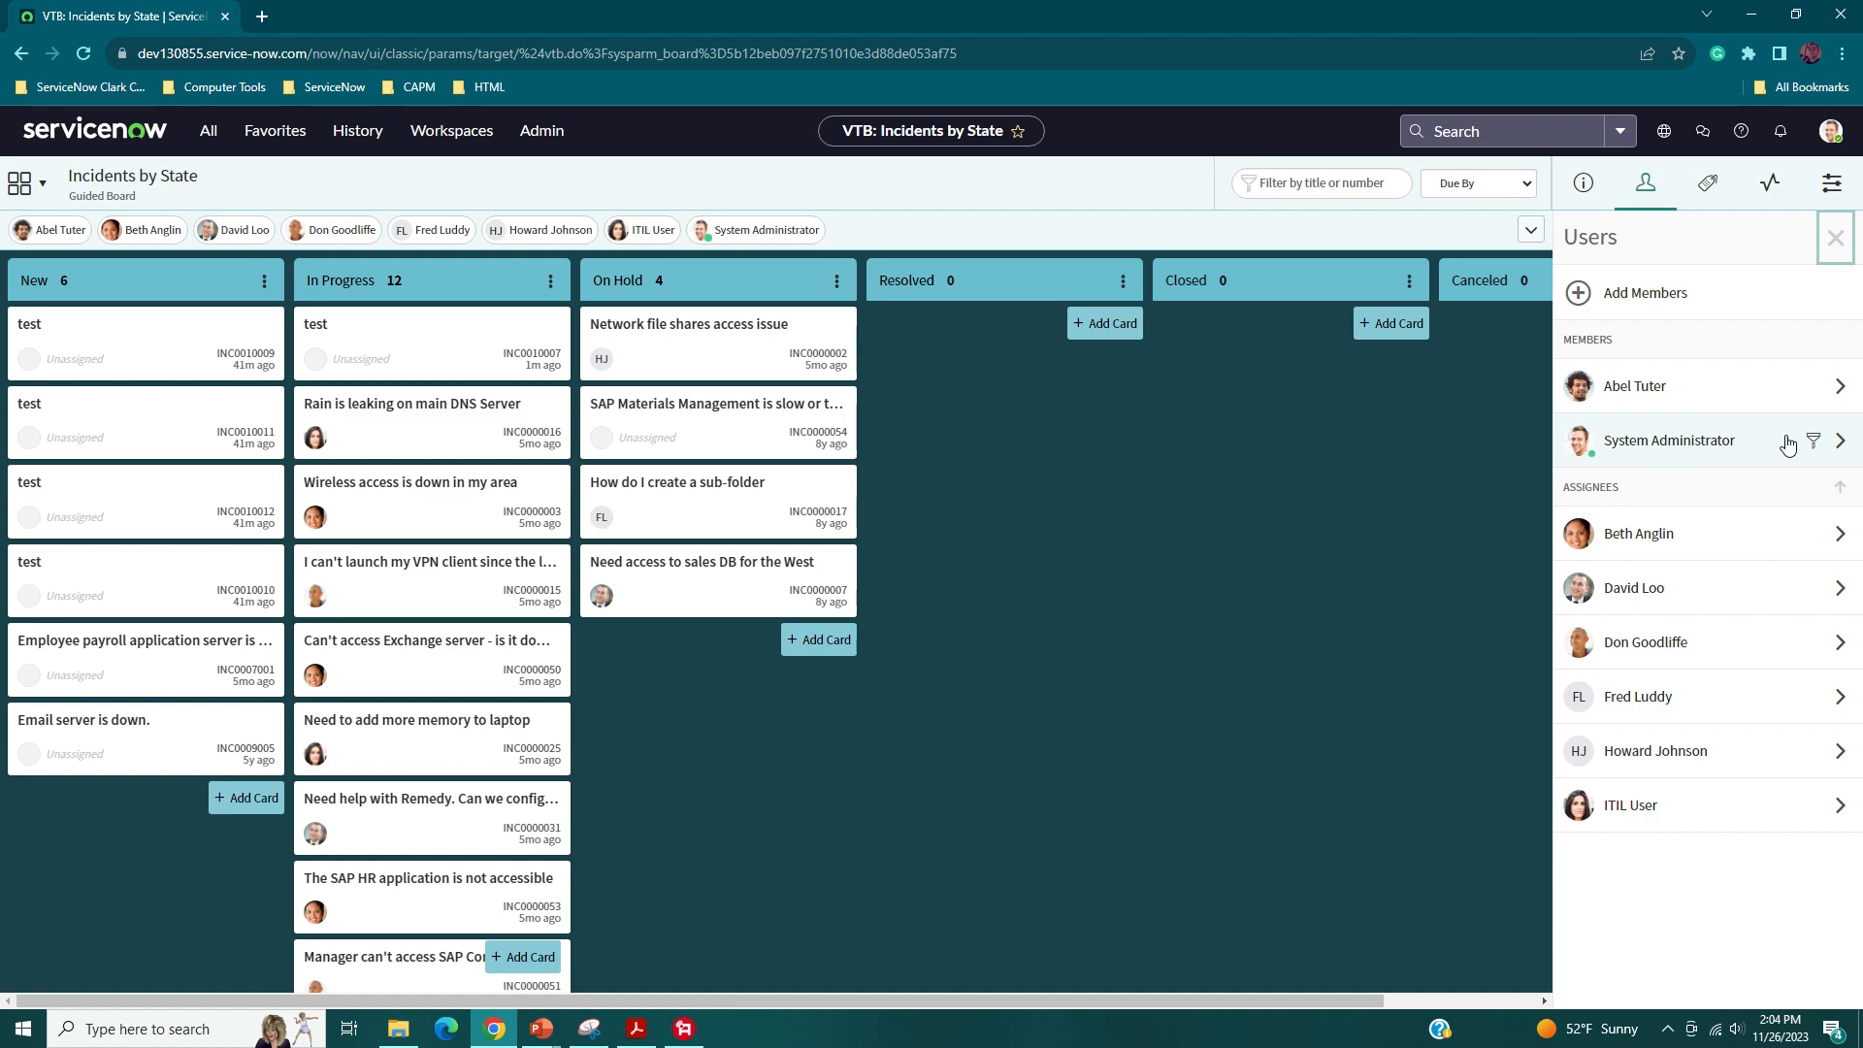
pyautogui.click(1839, 386)
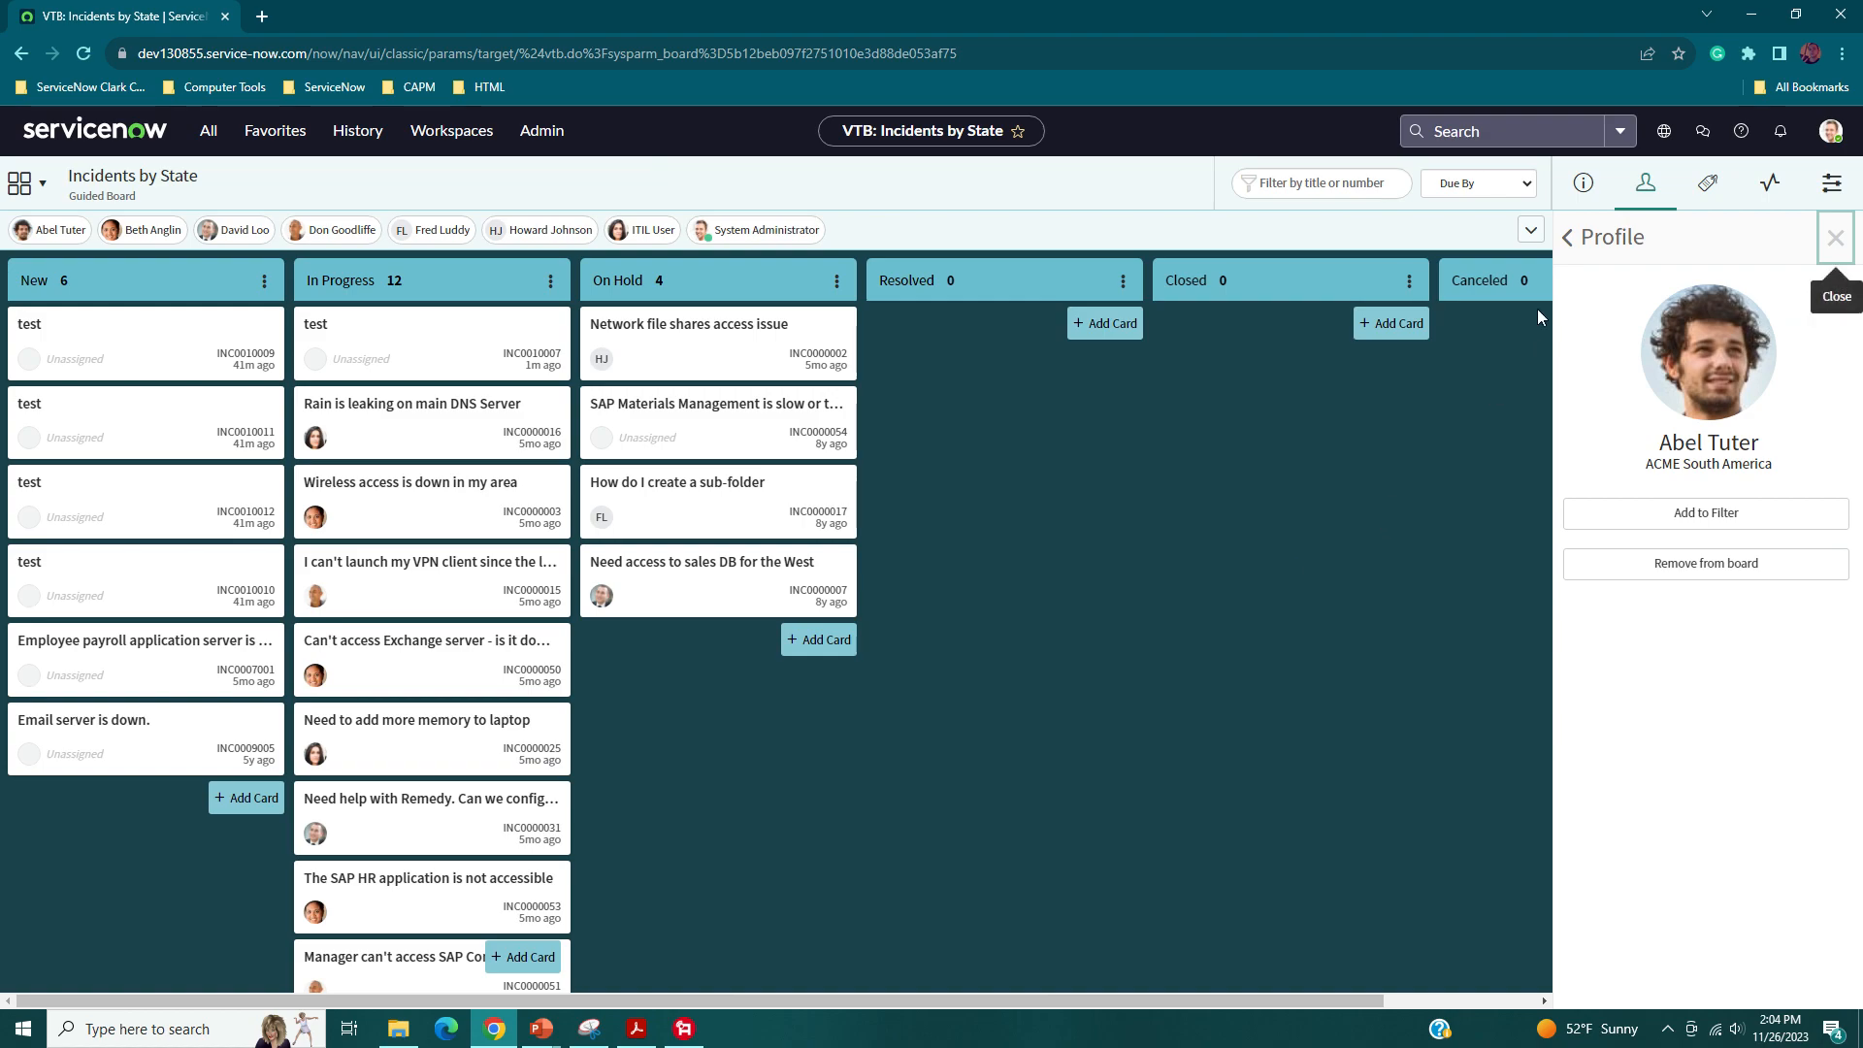
pyautogui.click(1567, 238)
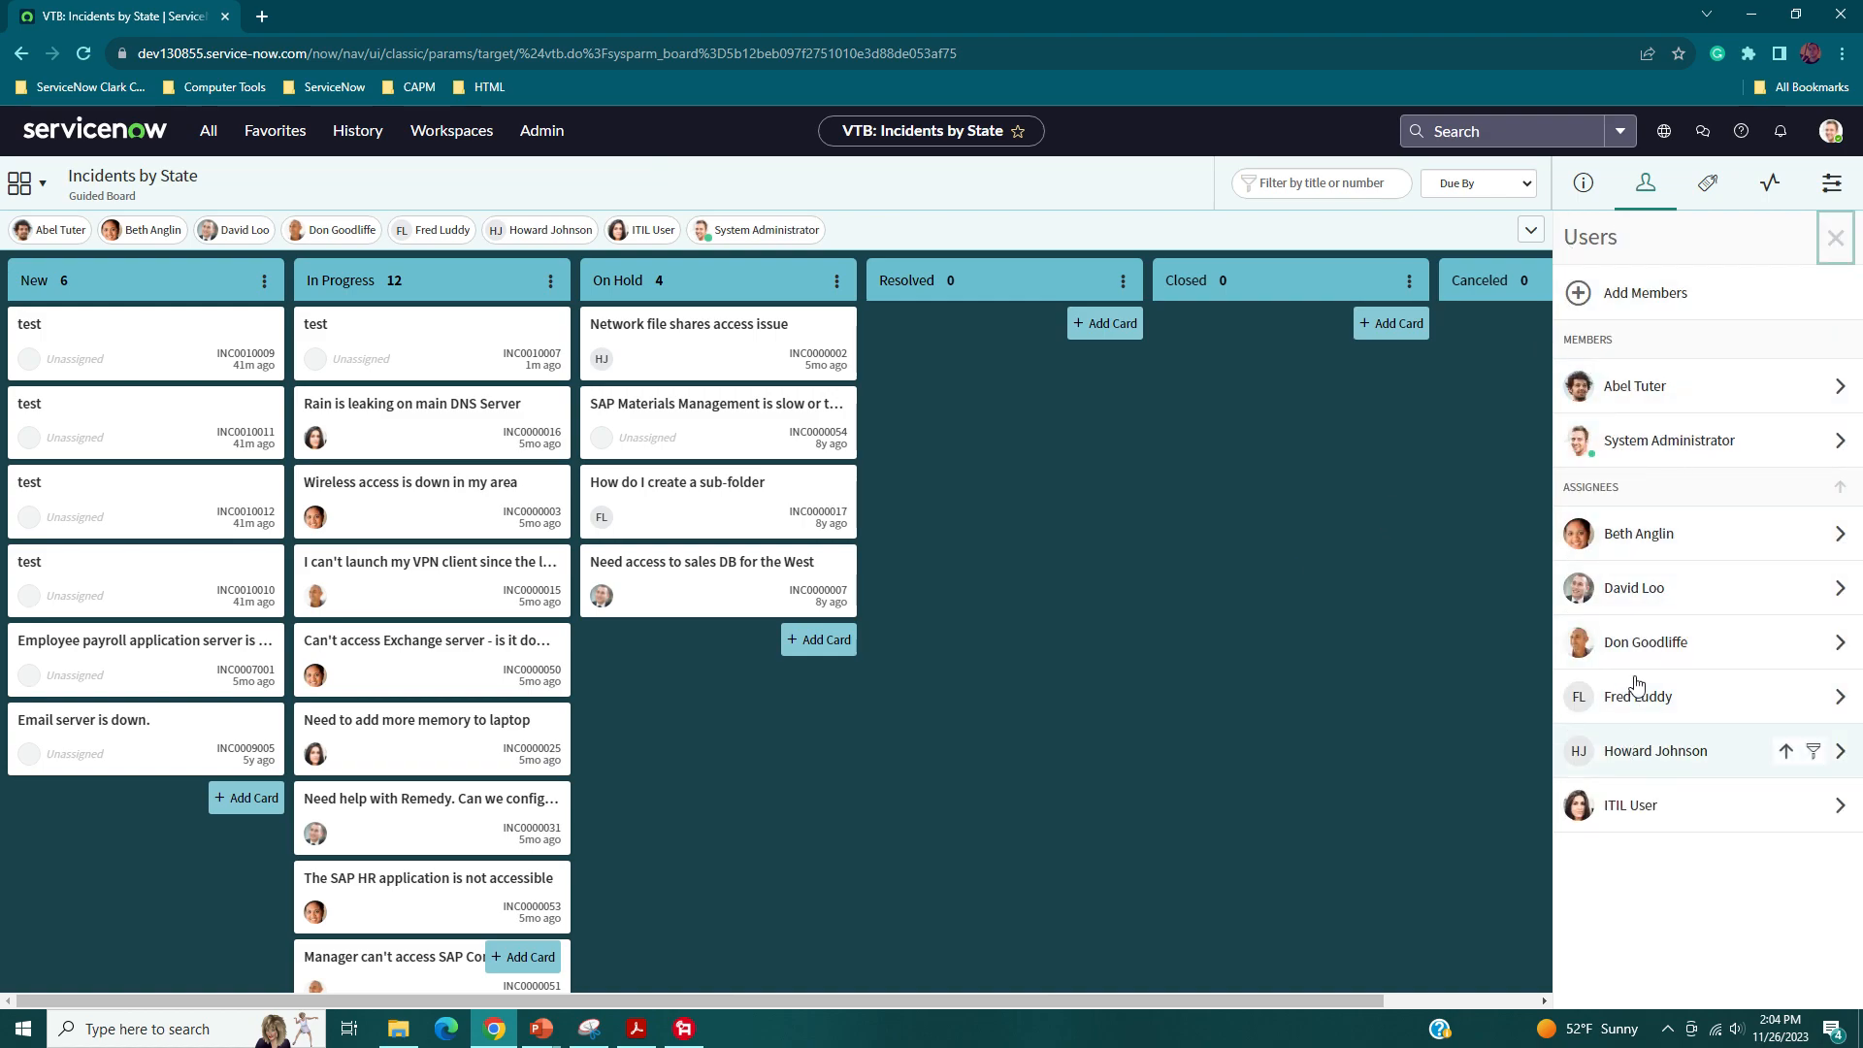
# - Turn on labels for the board, apply the High Priority label to card INC0010009, and expand the label list above the lanes
pyautogui.click(1707, 184)
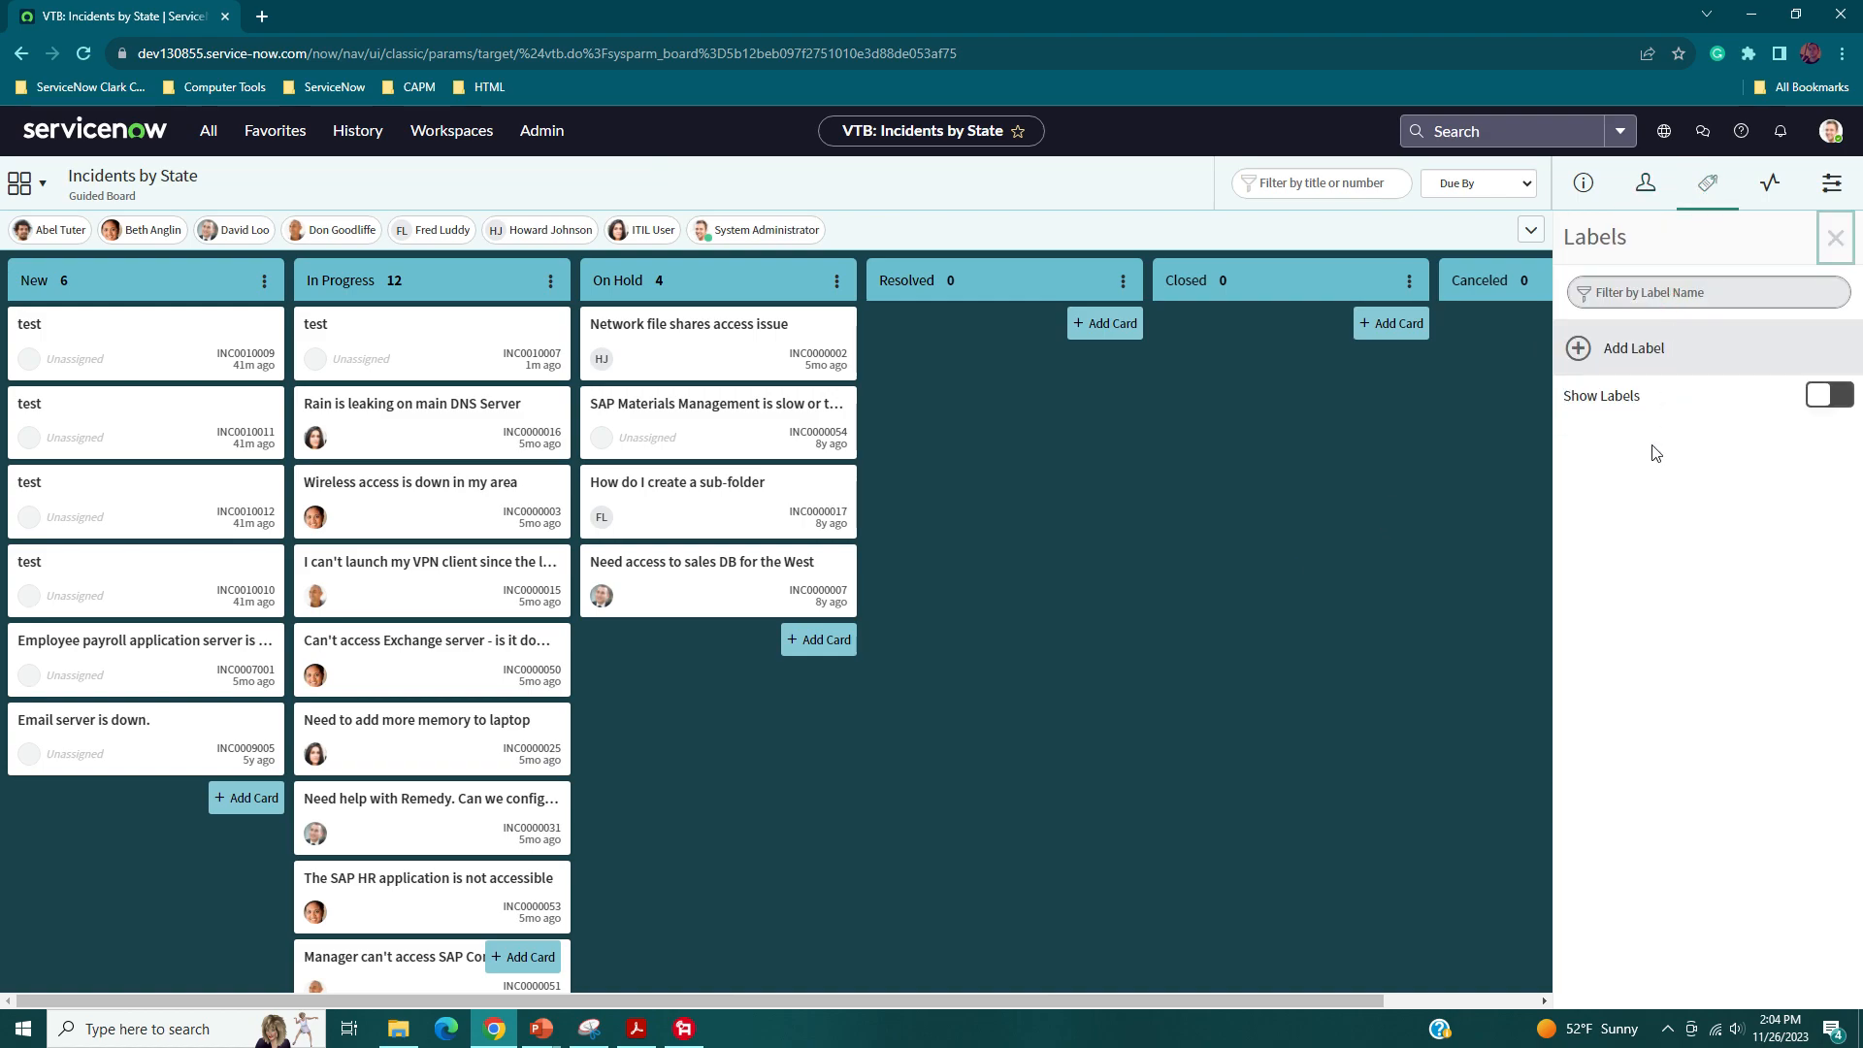
pyautogui.click(1822, 396)
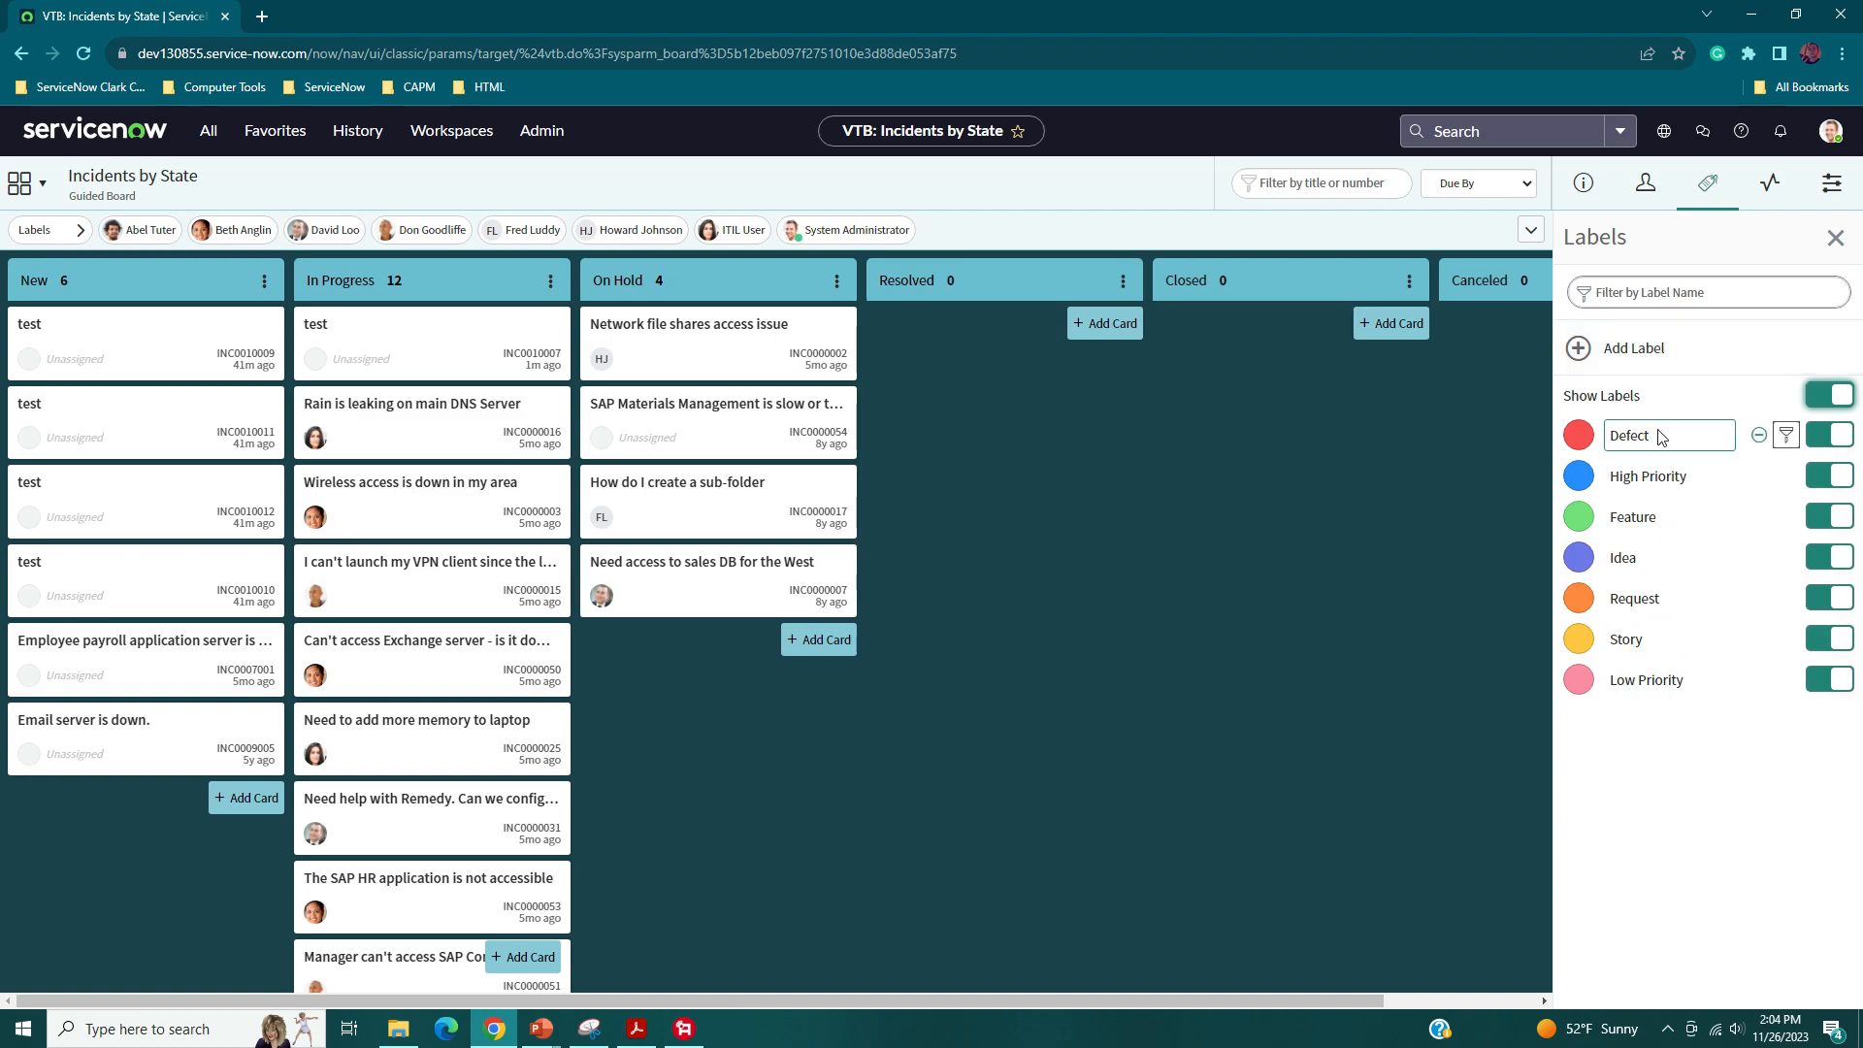
pyautogui.click(165, 353)
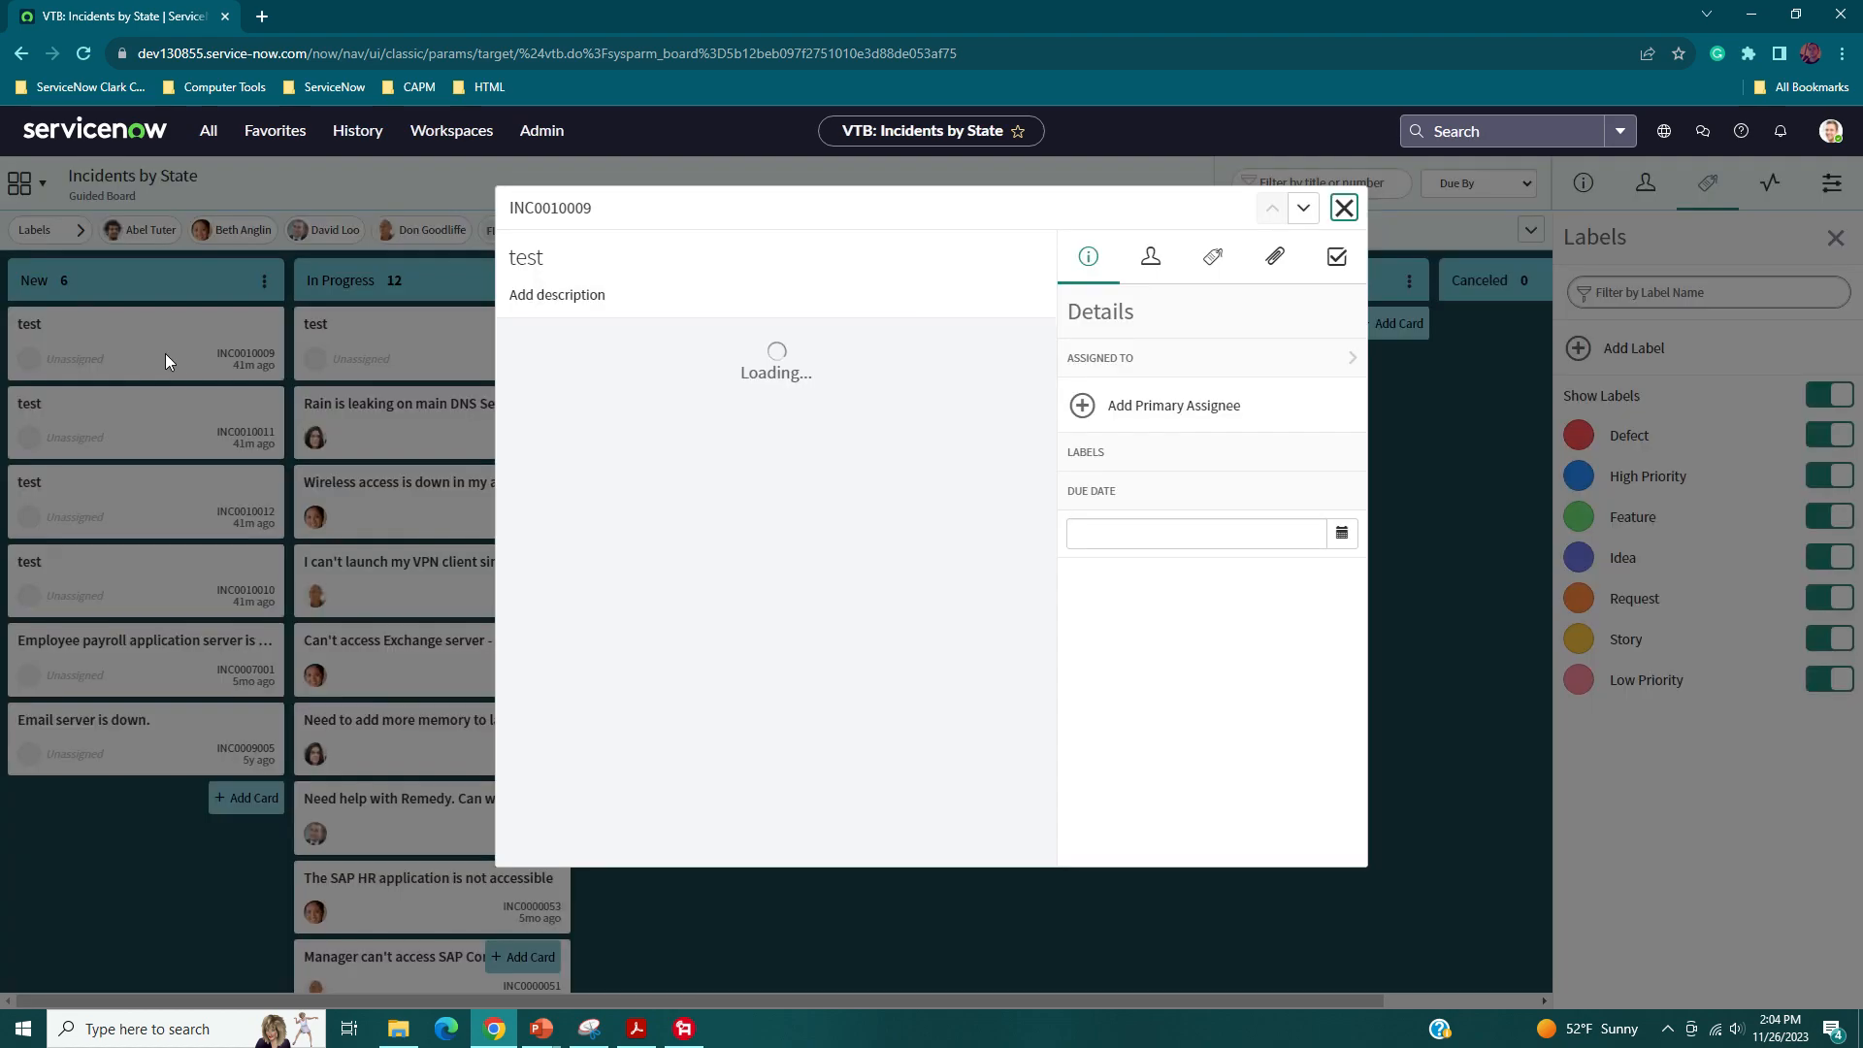
pyautogui.click(1220, 262)
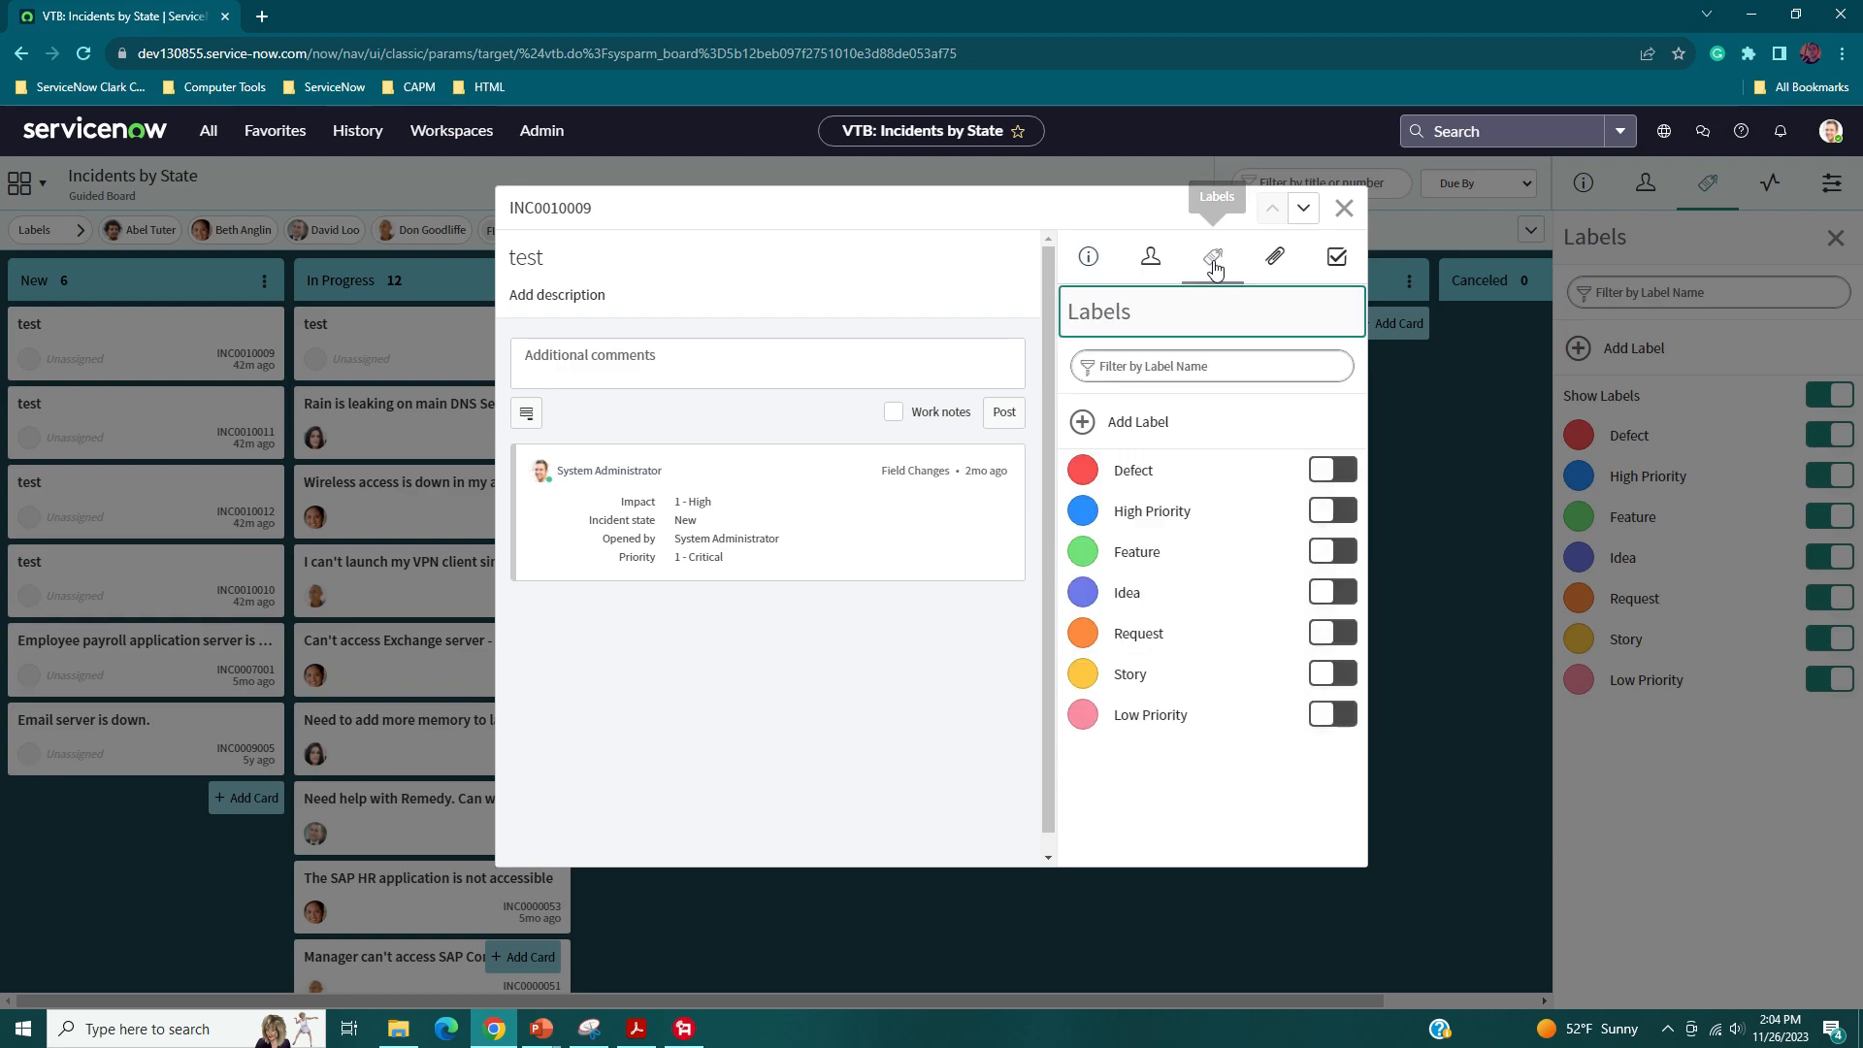
pyautogui.click(1337, 513)
pyautogui.click(1342, 209)
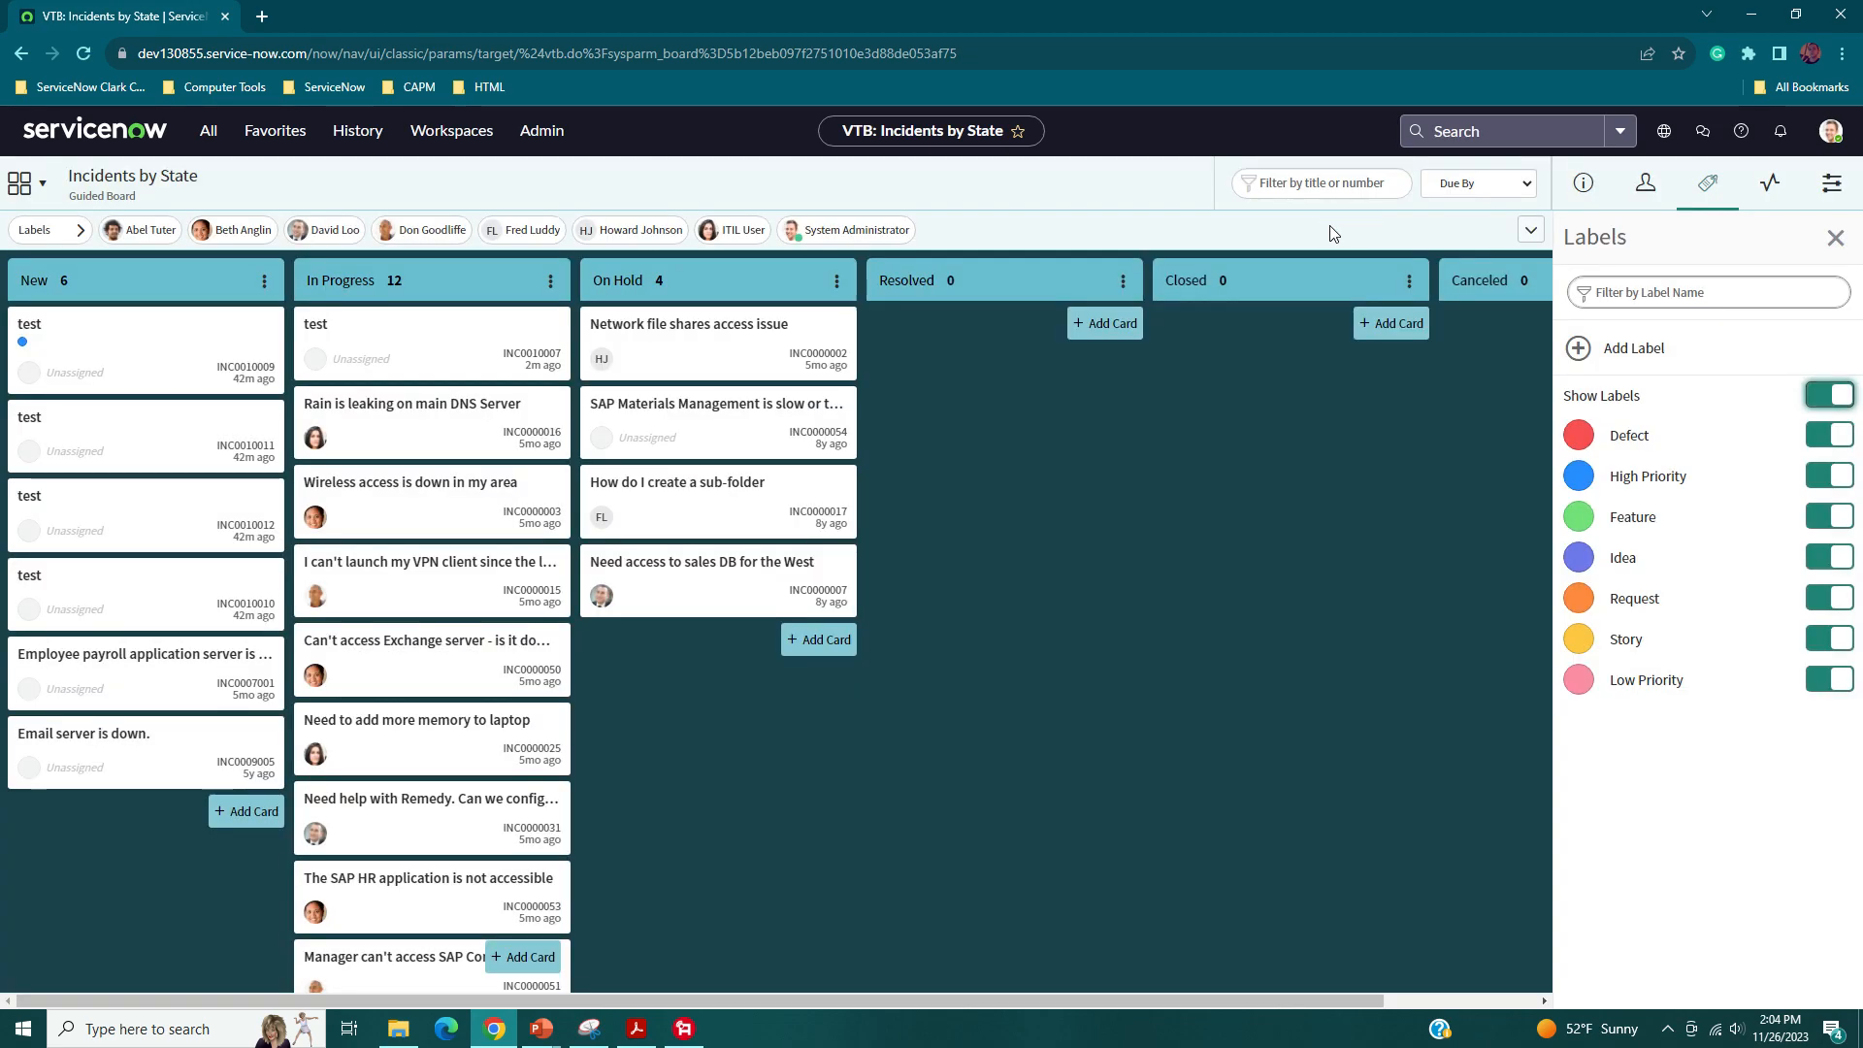
pyautogui.click(78, 230)
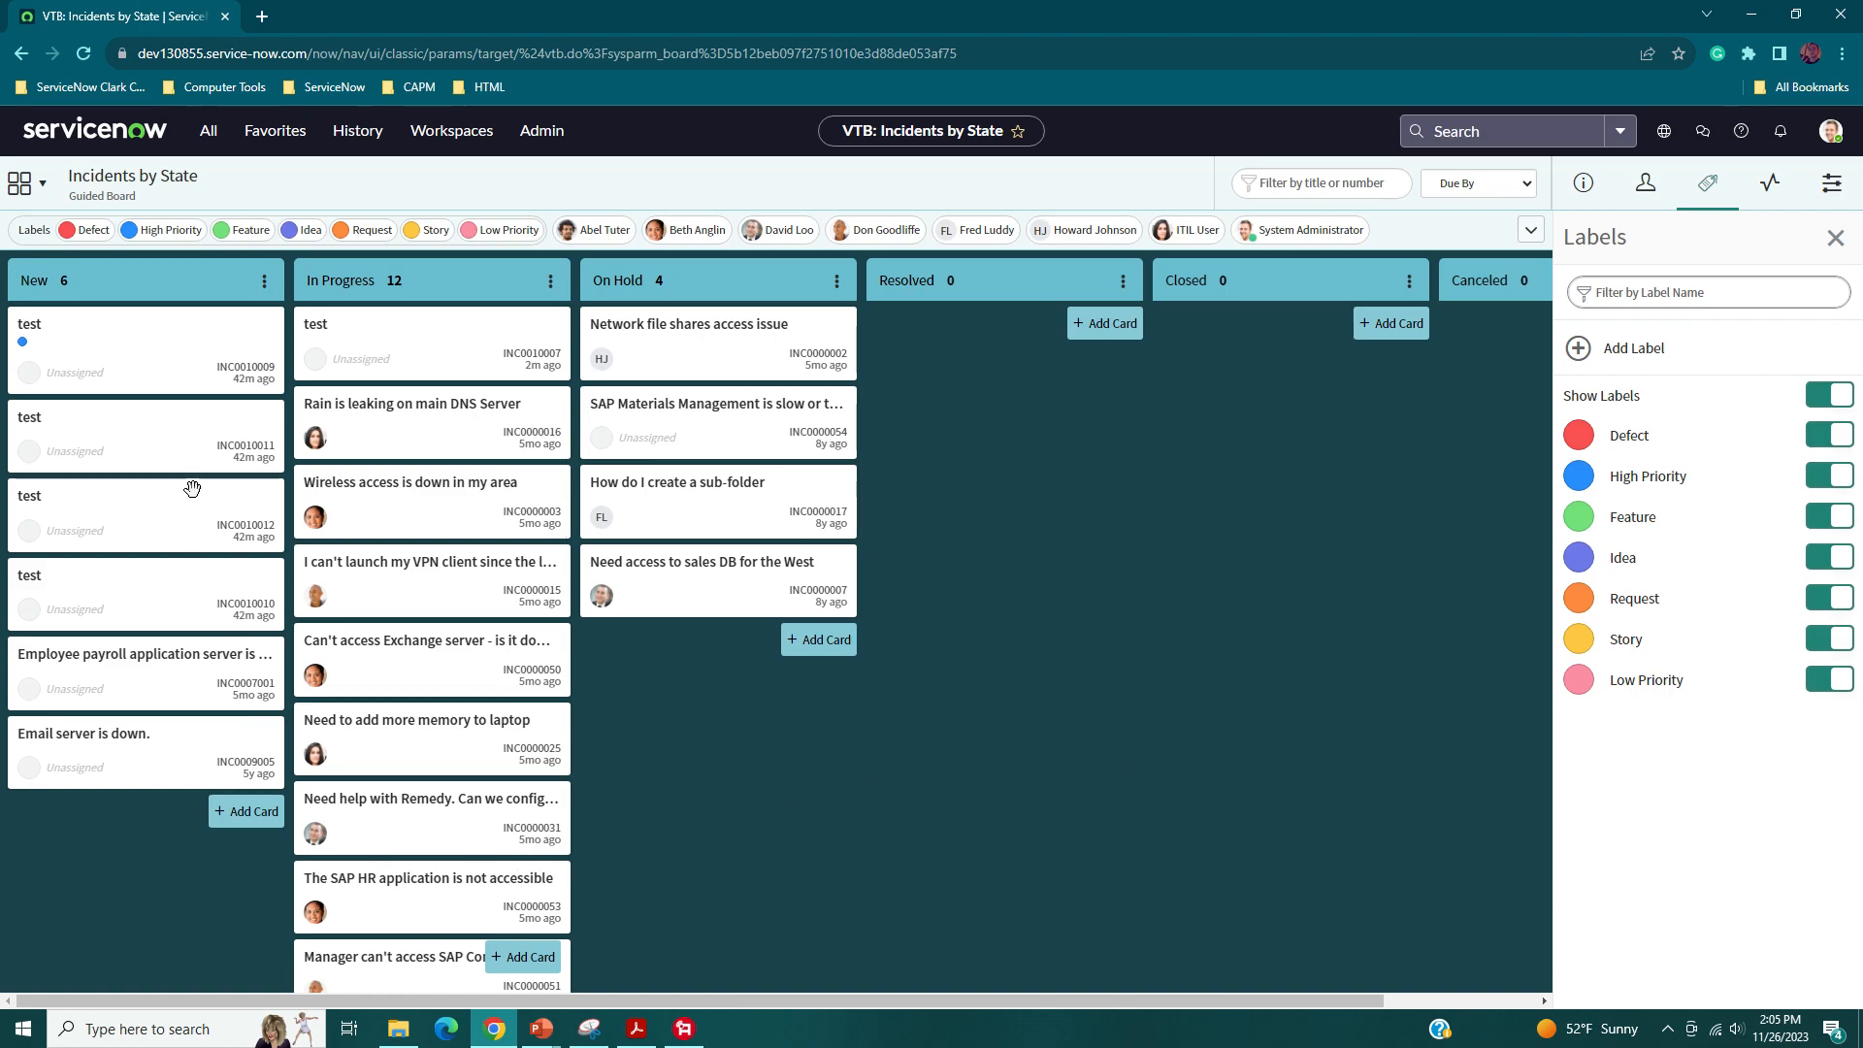
# - Turn off compact cards, show card info, and look through the detailed cards in the New, In Progress and On Hold lanes
pyautogui.click(1770, 185)
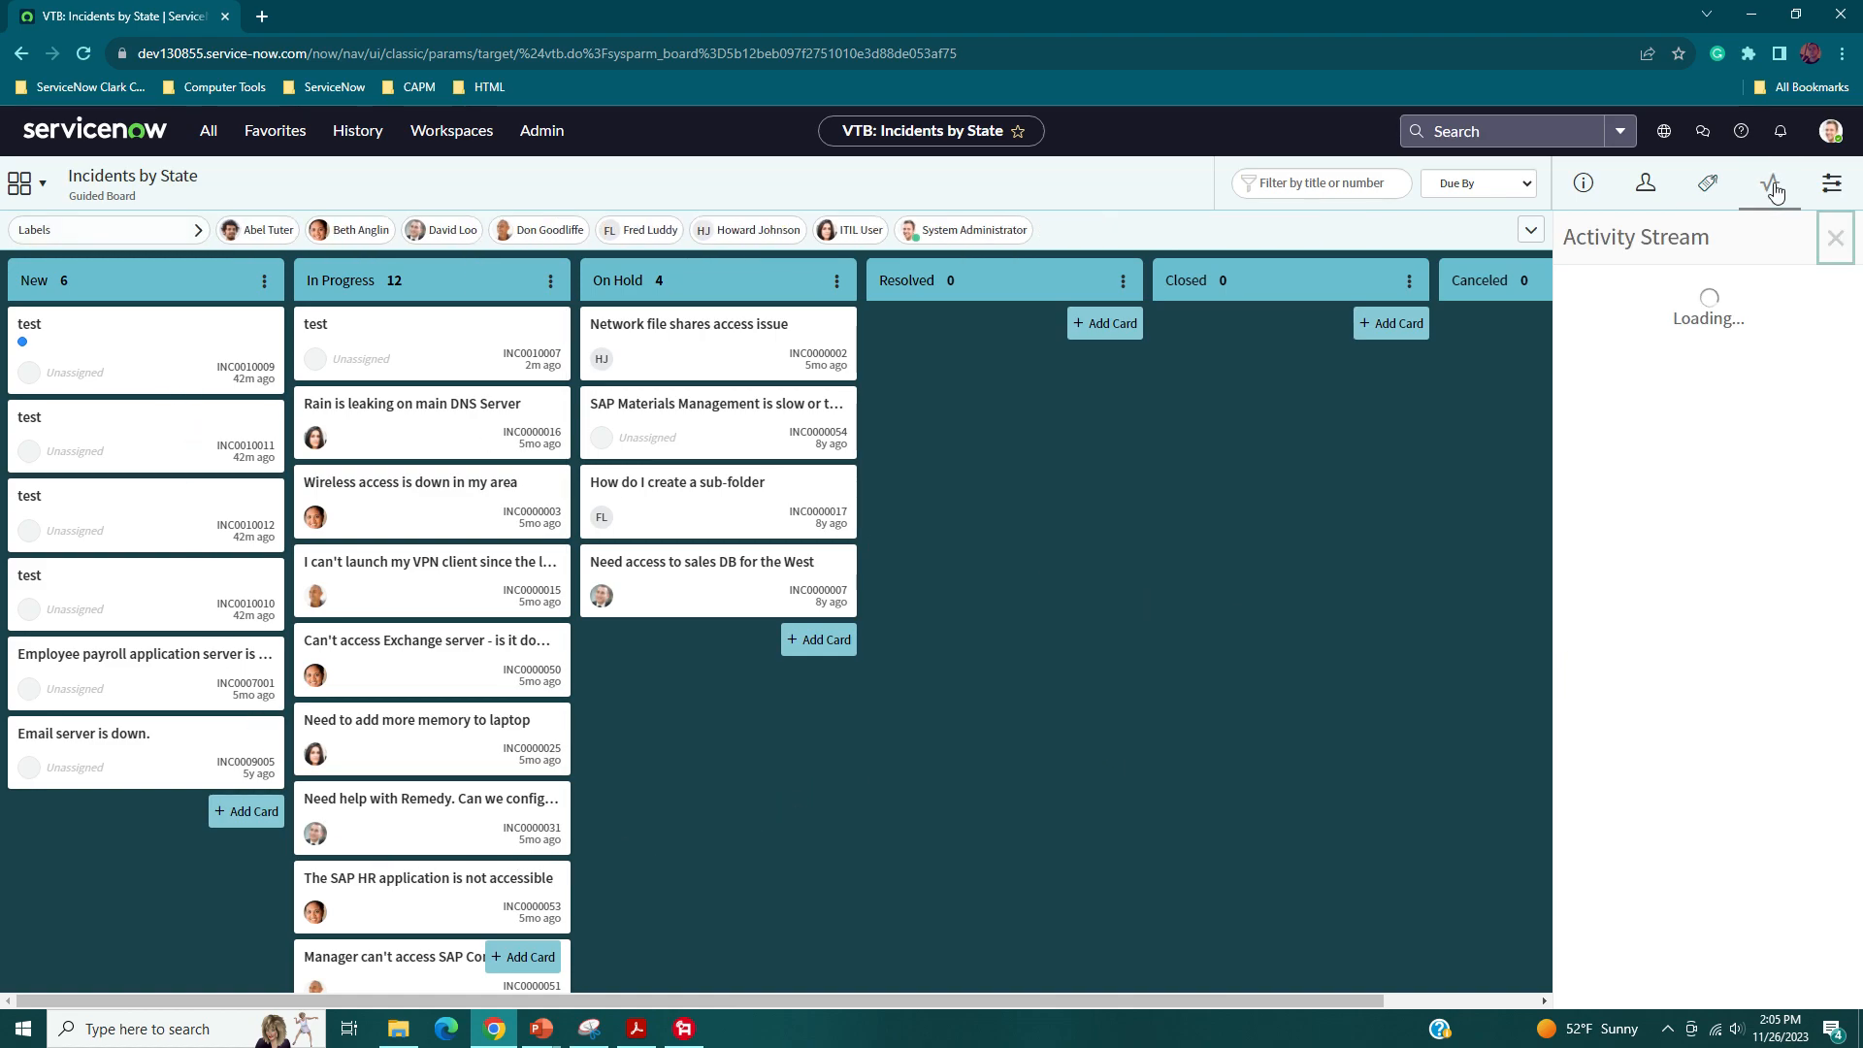
pyautogui.click(1833, 193)
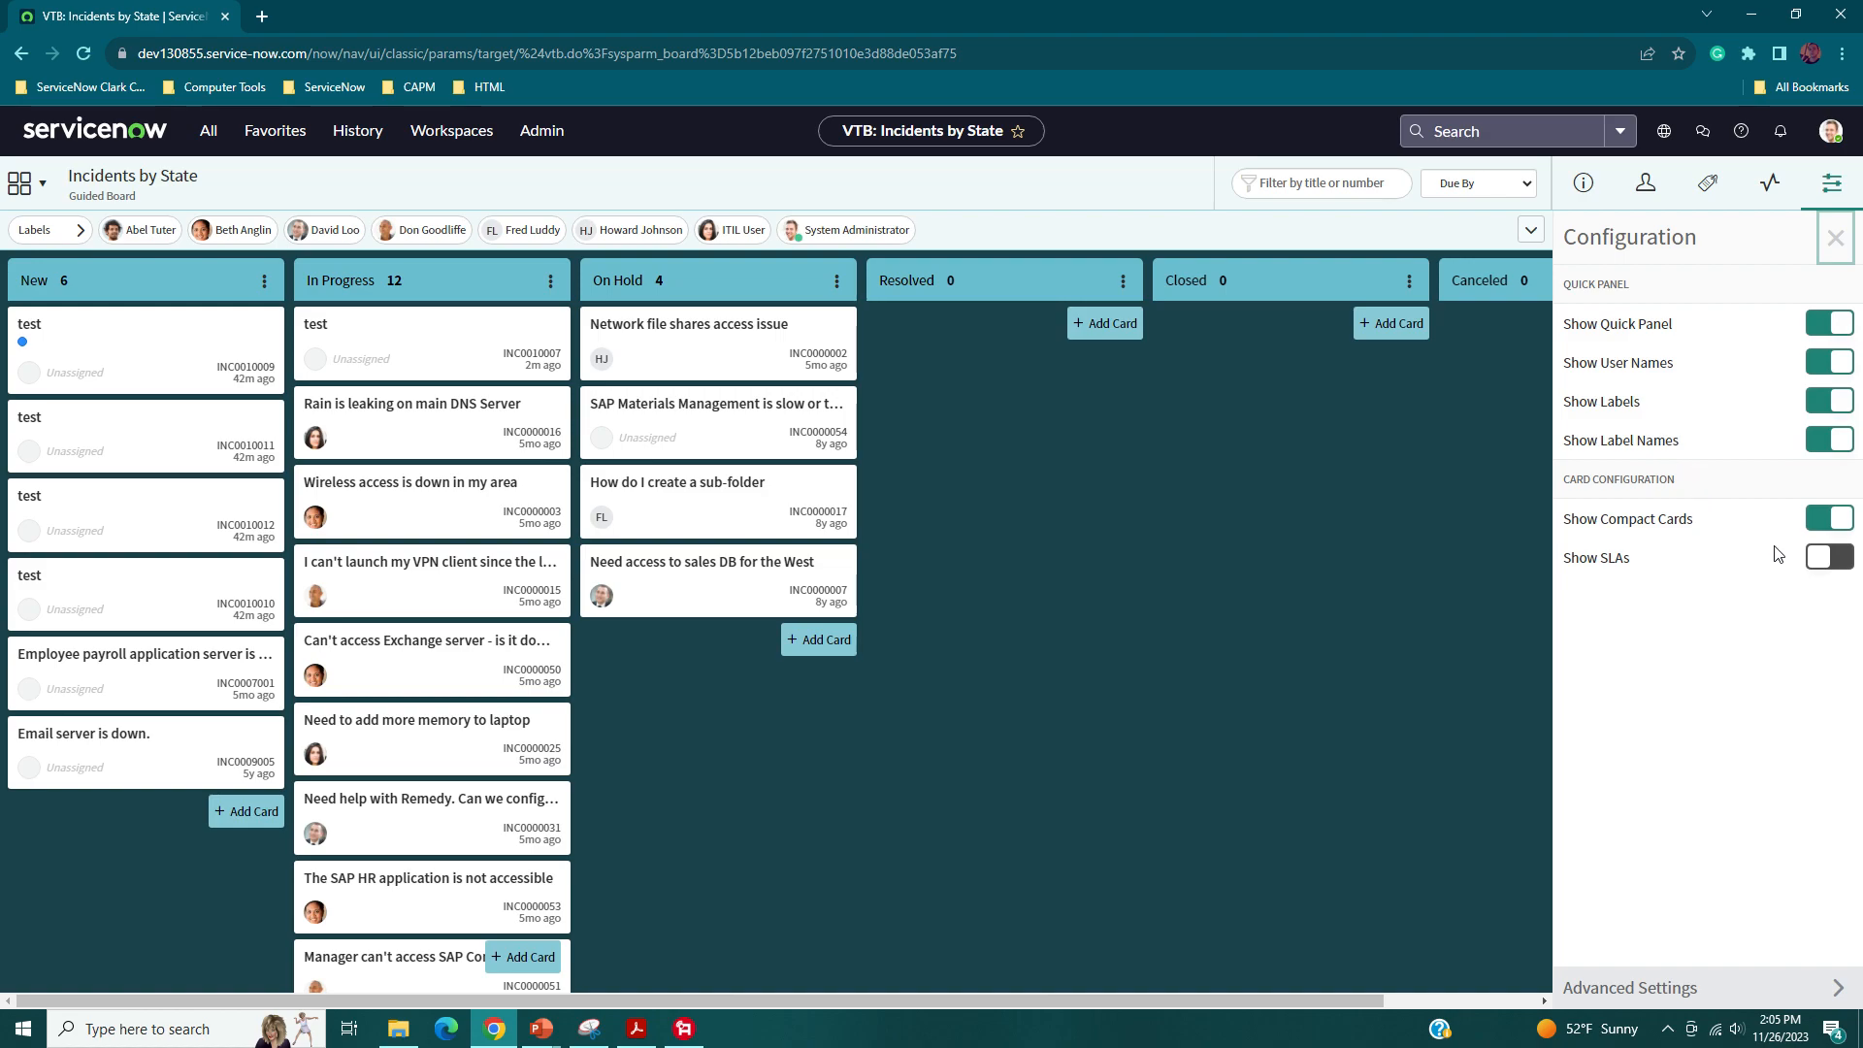
pyautogui.click(1830, 522)
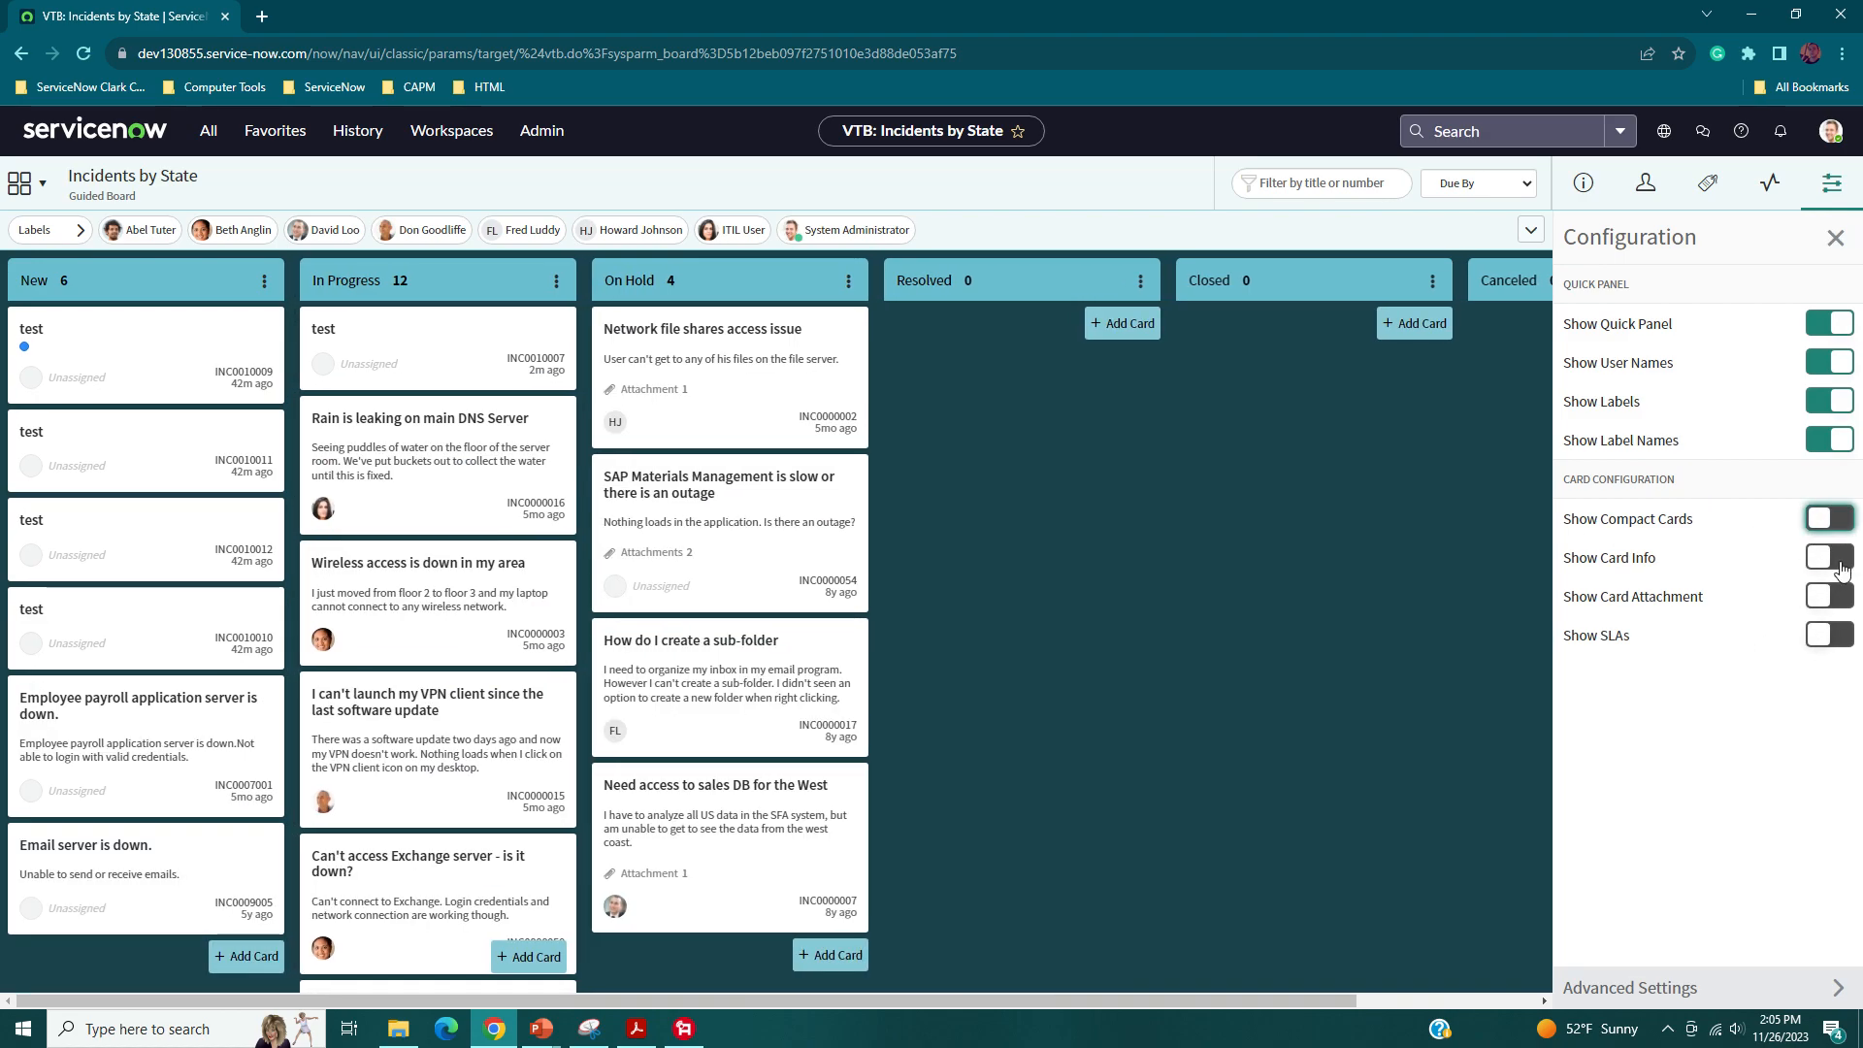
pyautogui.scroll(-2, 773, 690)
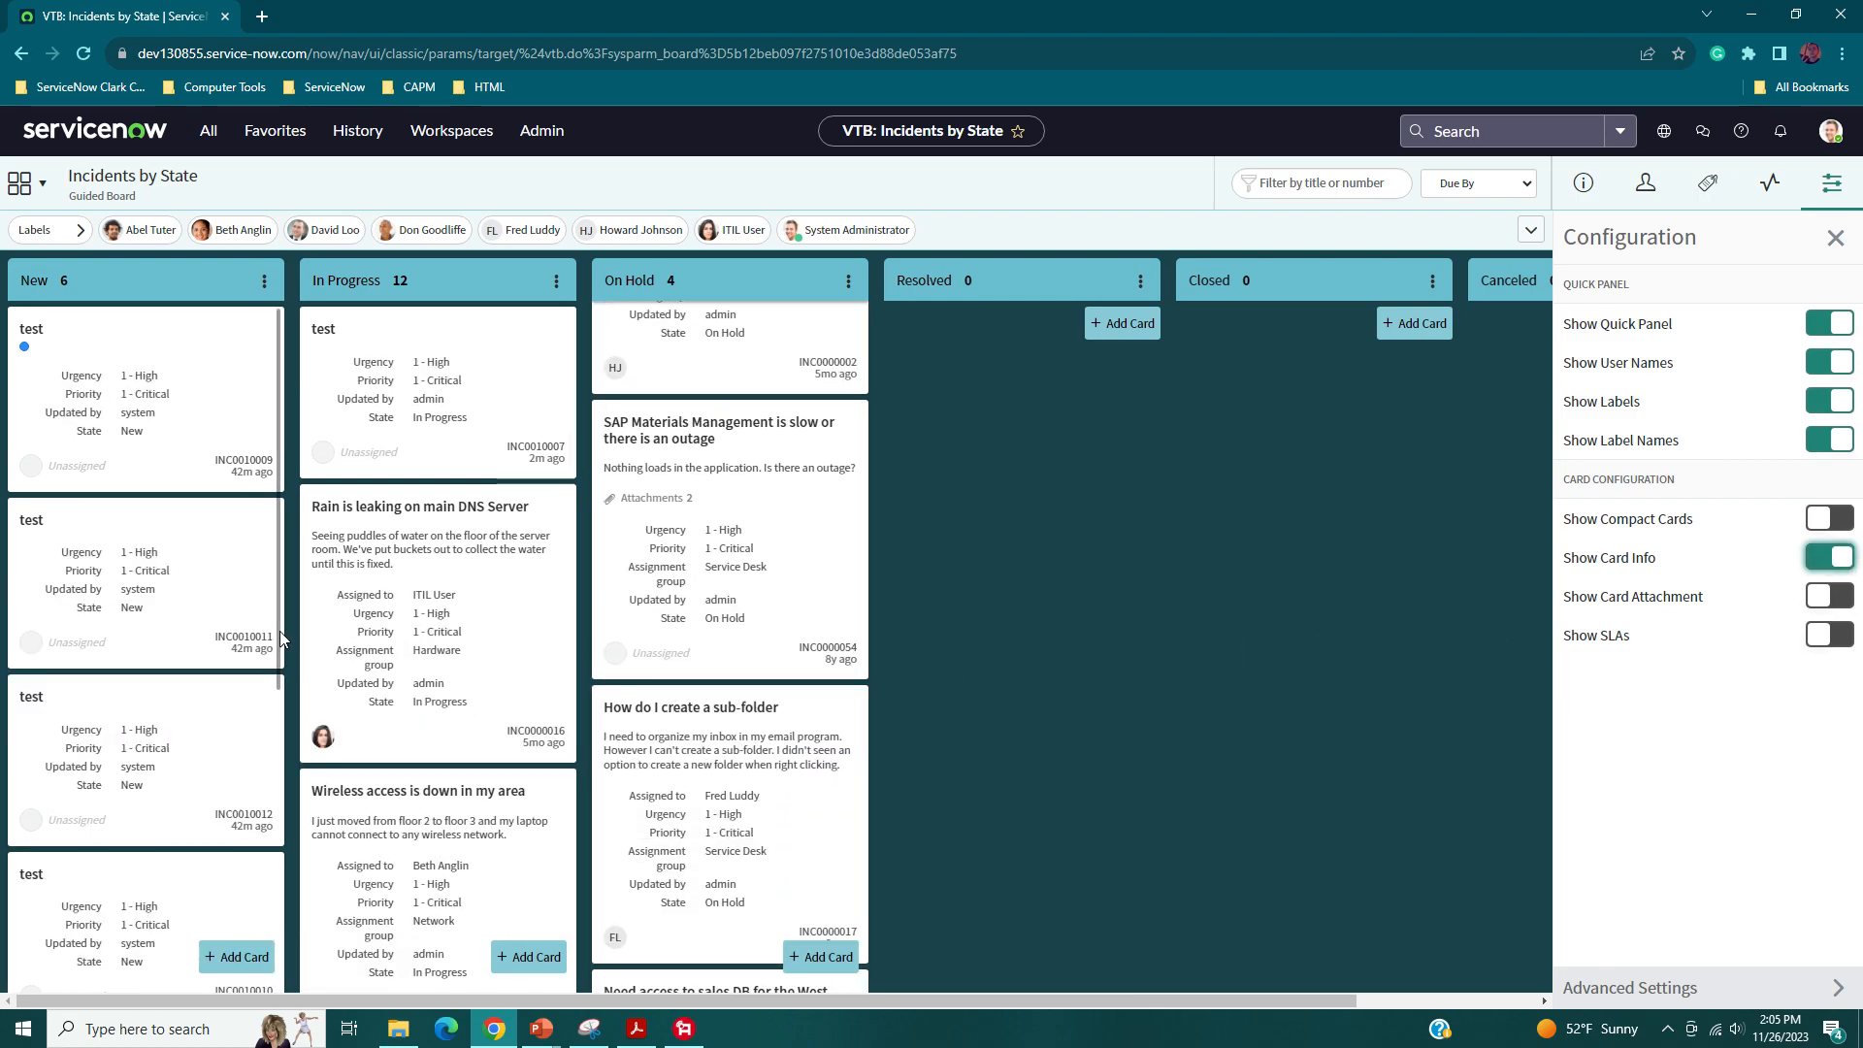
pyautogui.scroll(-1, 245, 583)
pyautogui.scroll(-2, 244, 586)
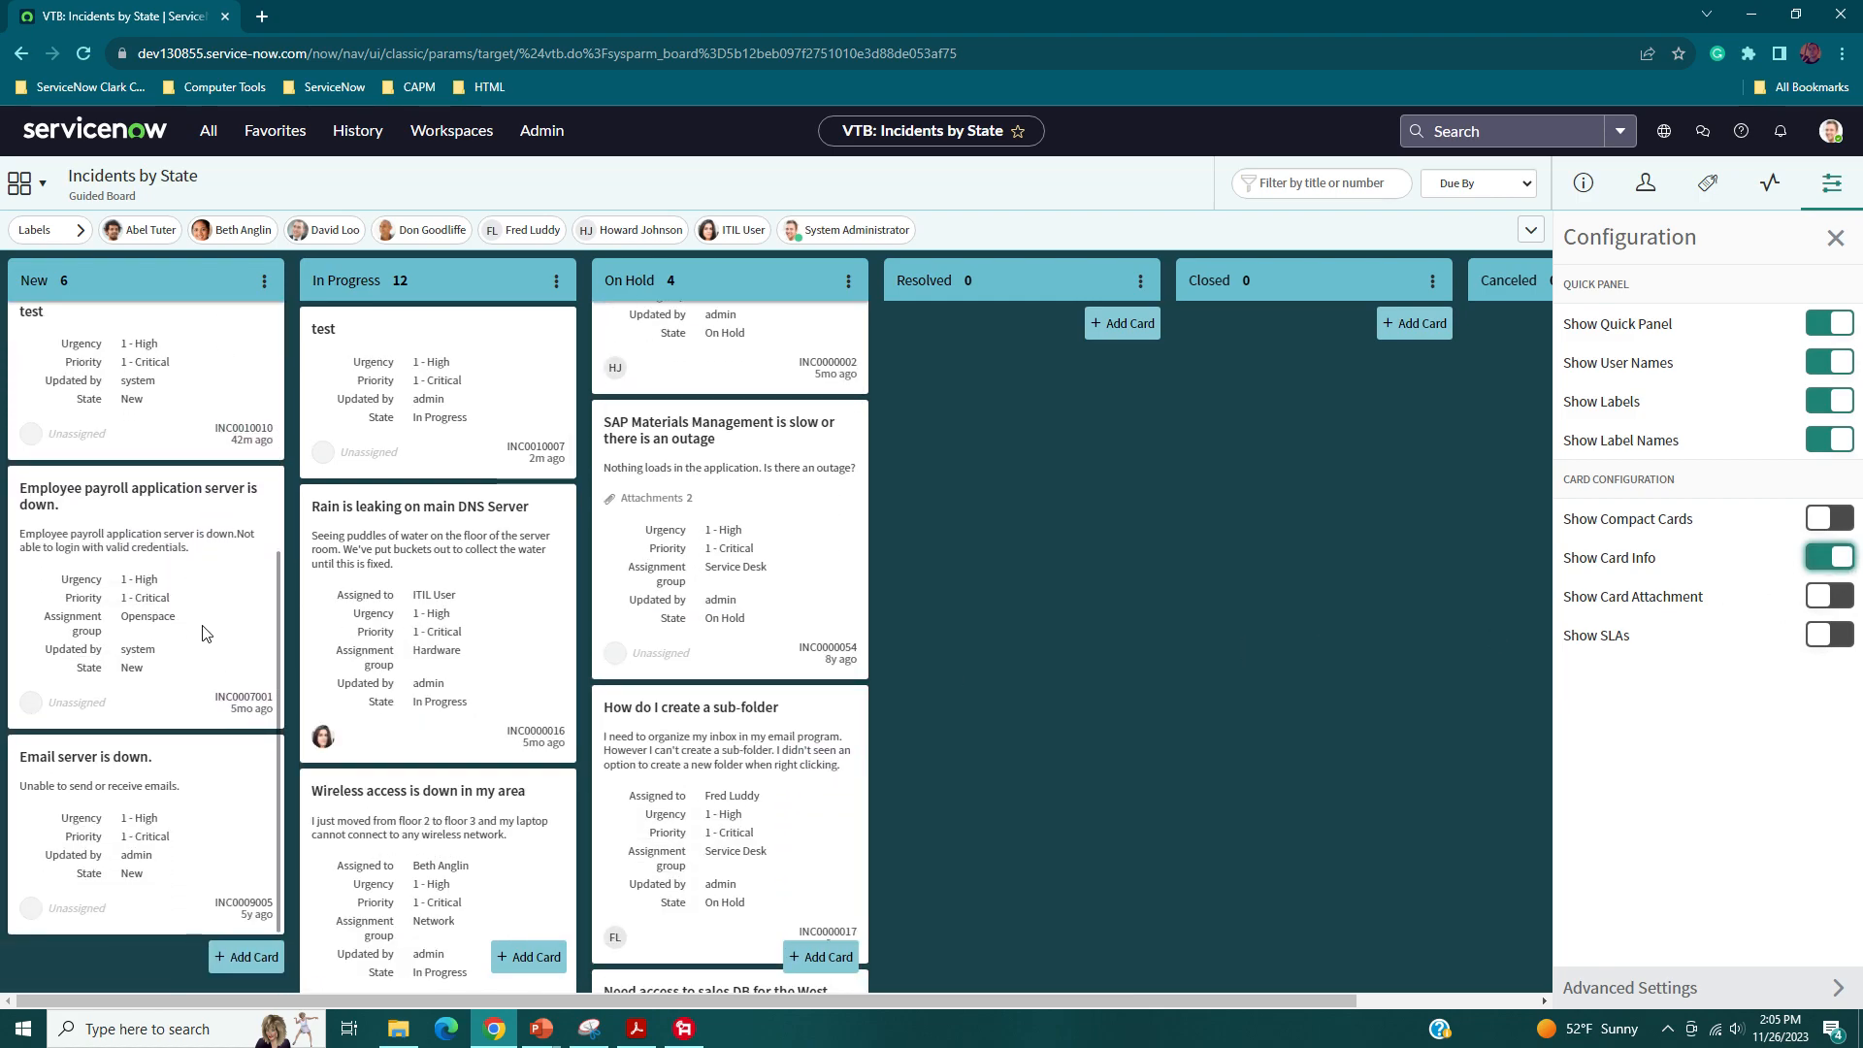
pyautogui.scroll(-1, 485, 673)
pyautogui.scroll(-4, 485, 672)
pyautogui.scroll(-3, 730, 679)
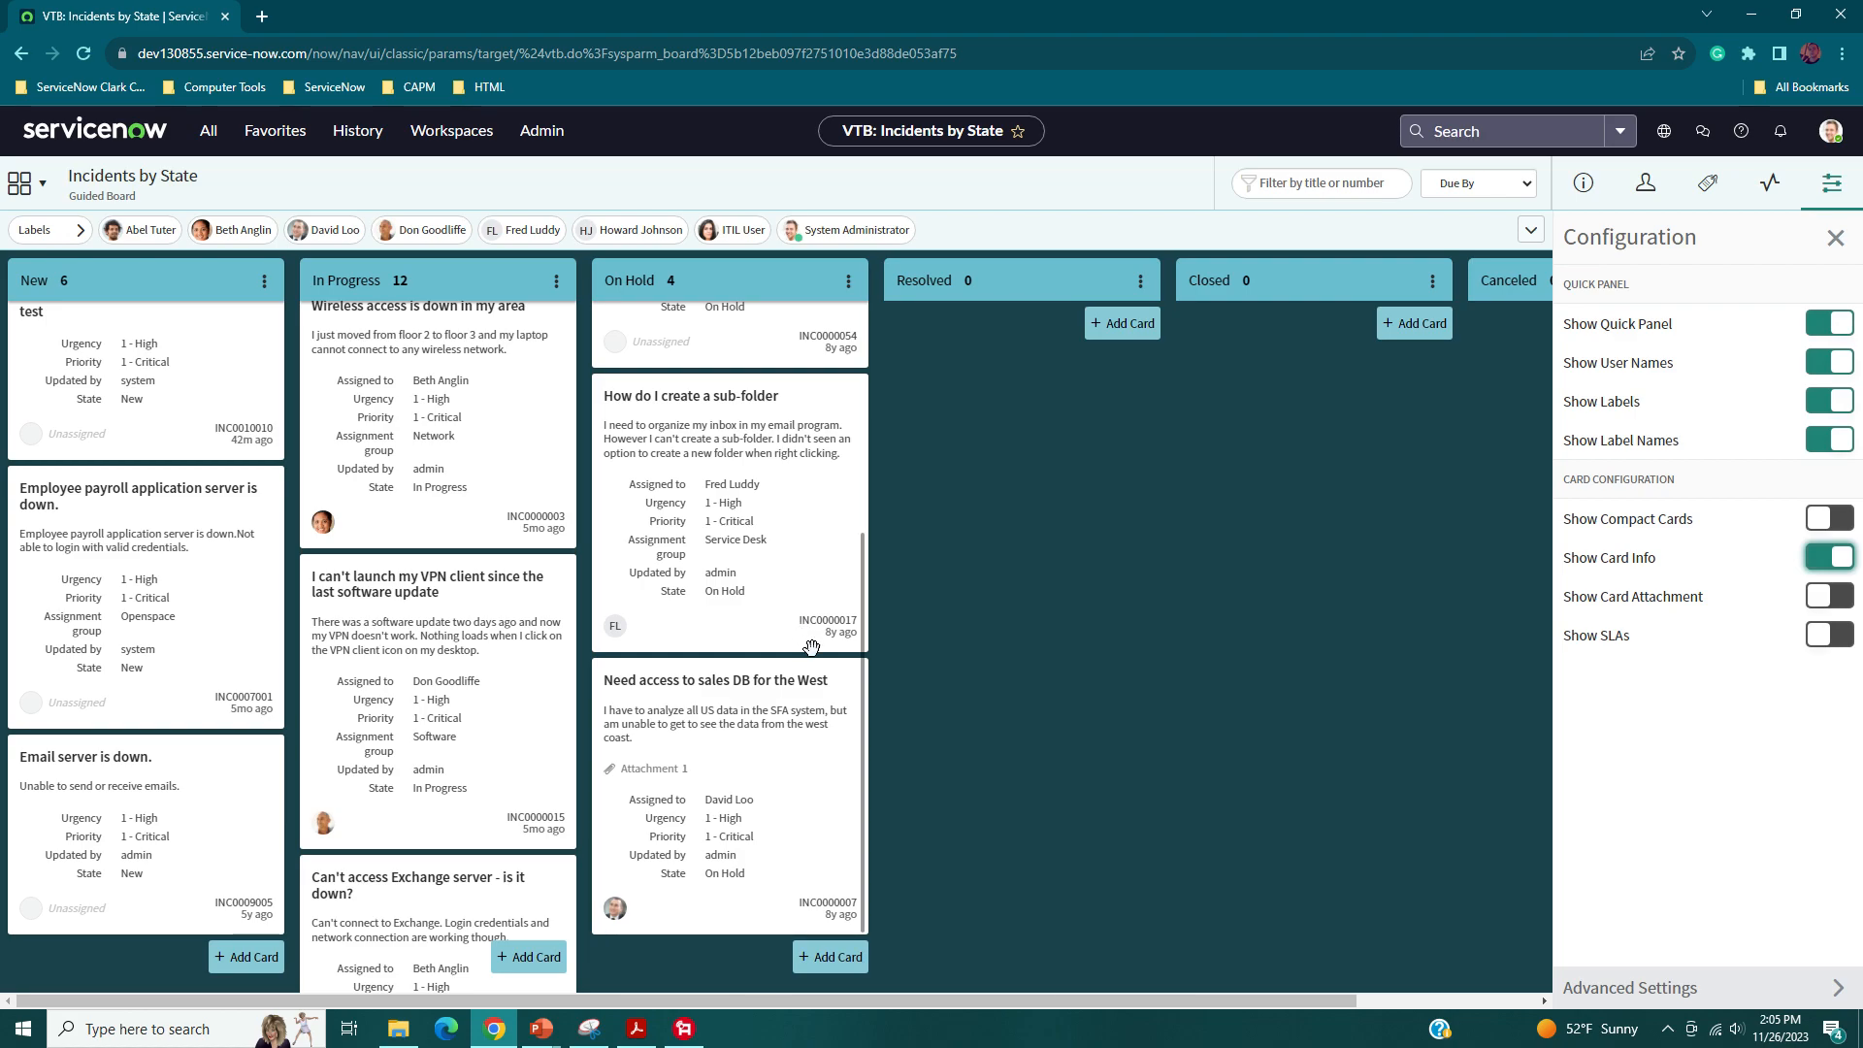
# - Turn compact cards back on and close the board configuration
pyautogui.click(1830, 517)
pyautogui.scroll(3, 502, 531)
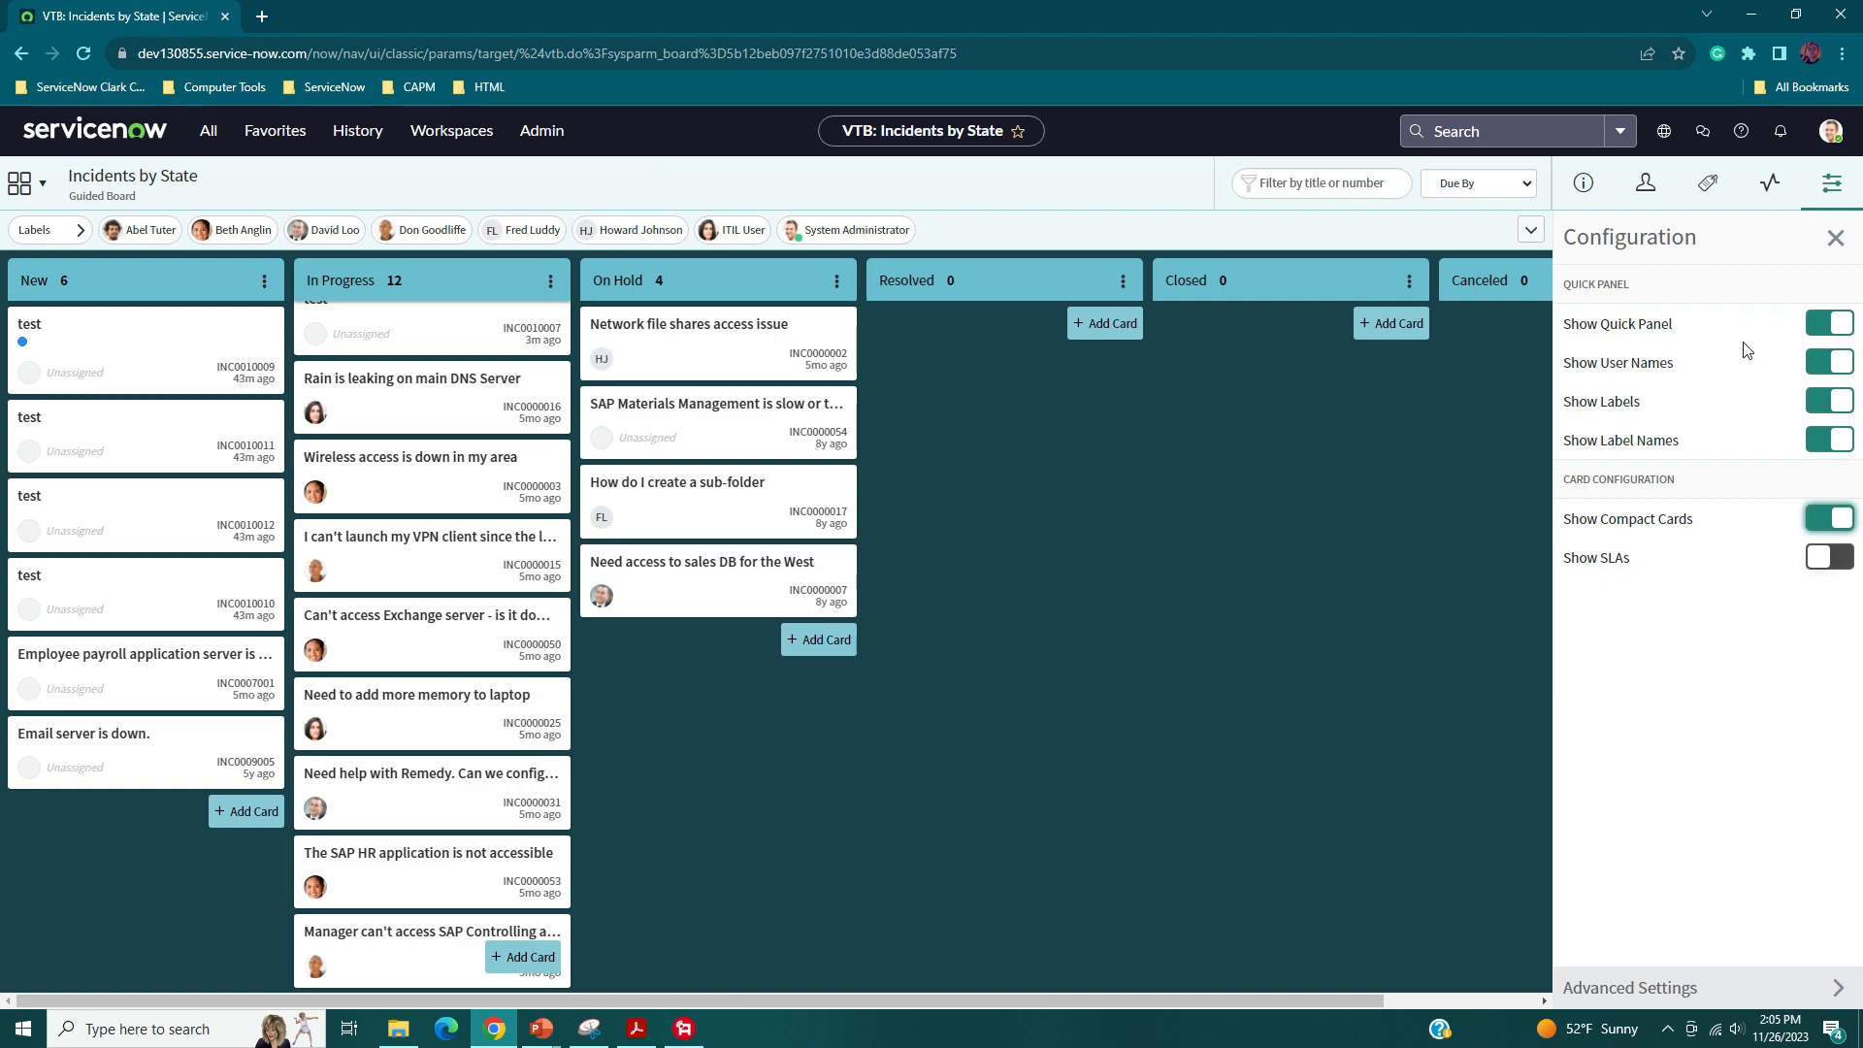
pyautogui.click(1834, 238)
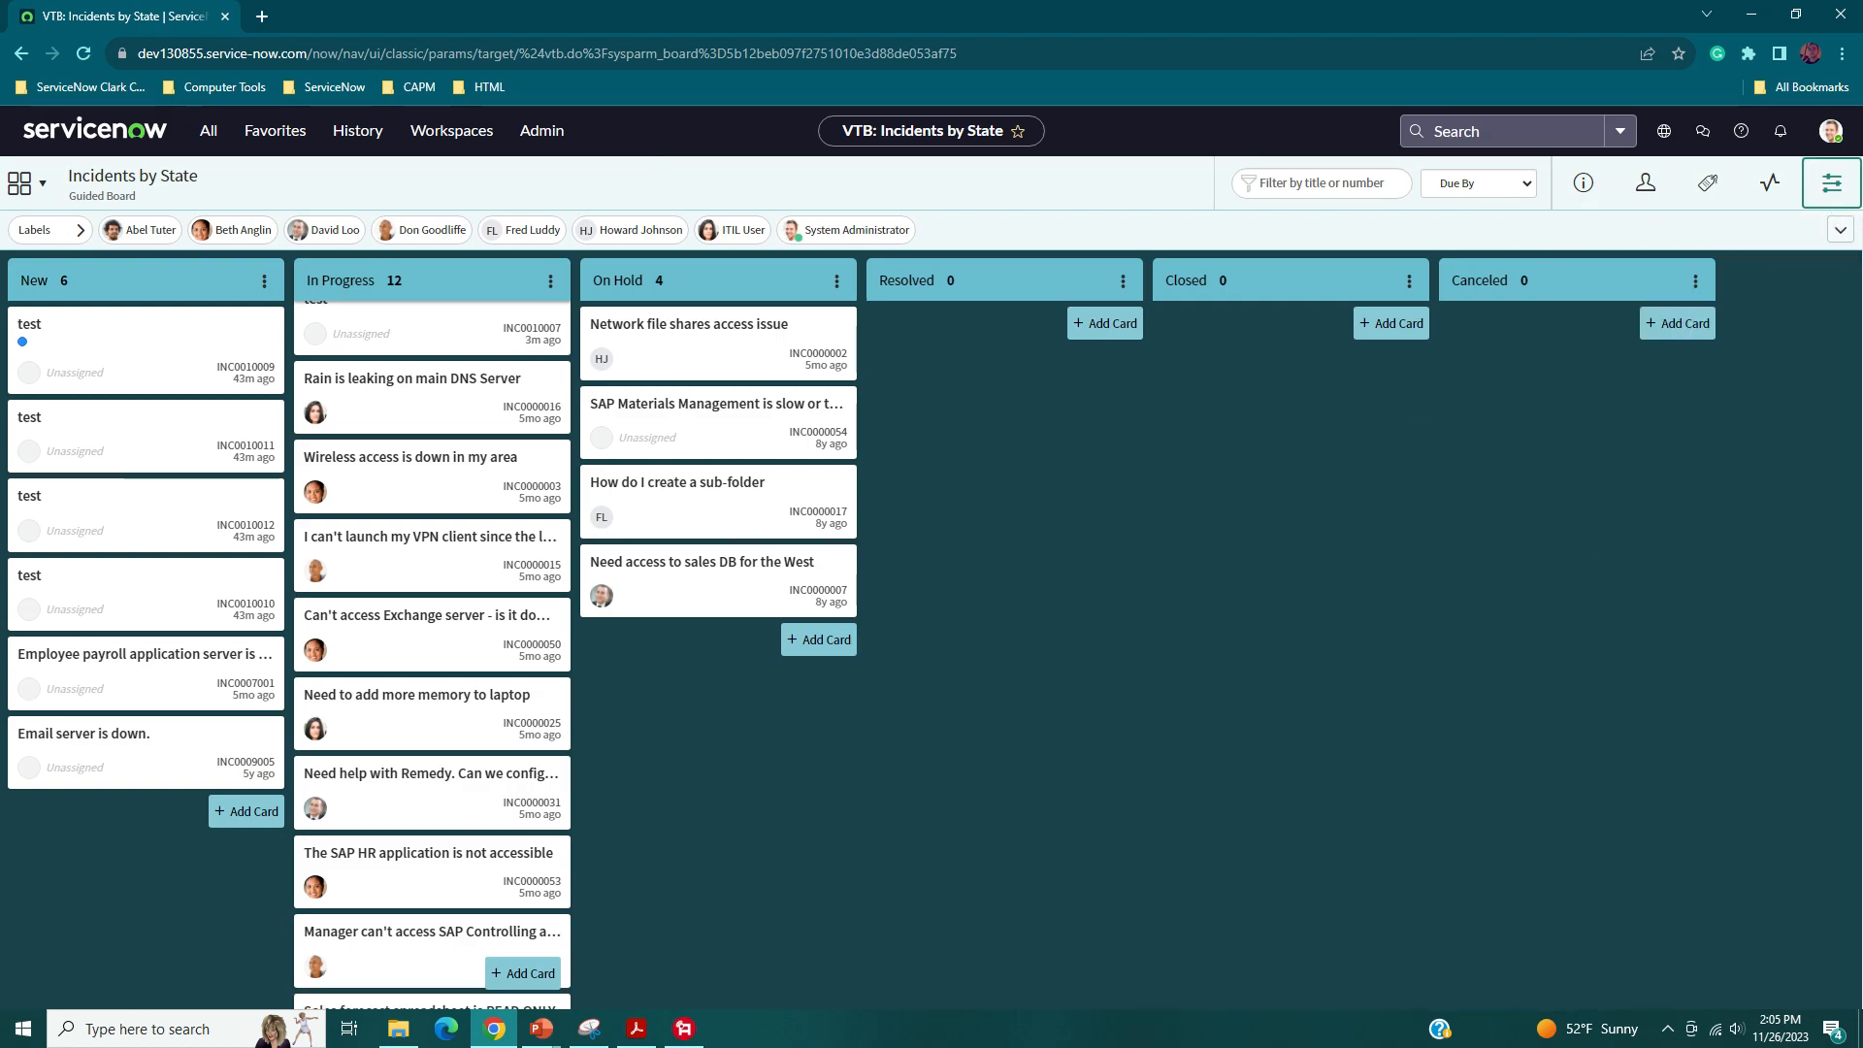
# - Switch to the Admin Scenarios PDF in Acrobat, read the next scenario, and return to the board in the browser
pyautogui.click(637, 1027)
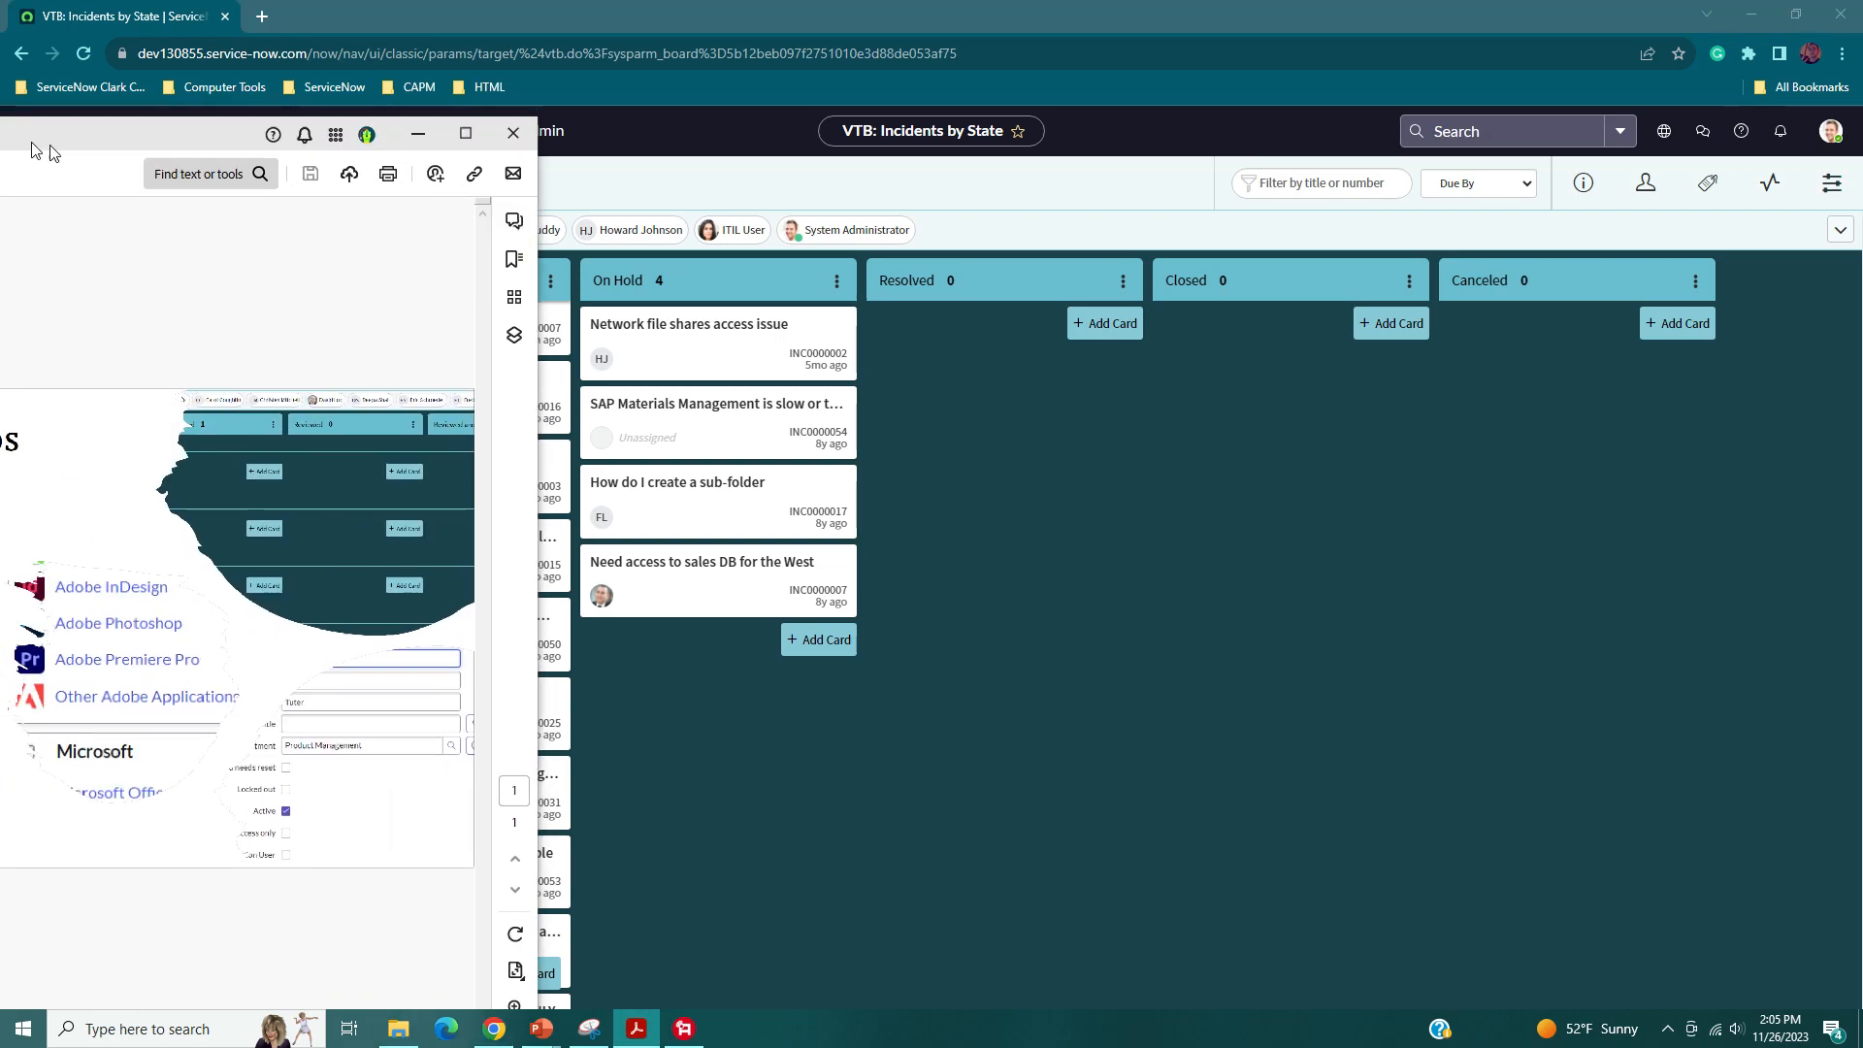
pyautogui.click(1315, 18)
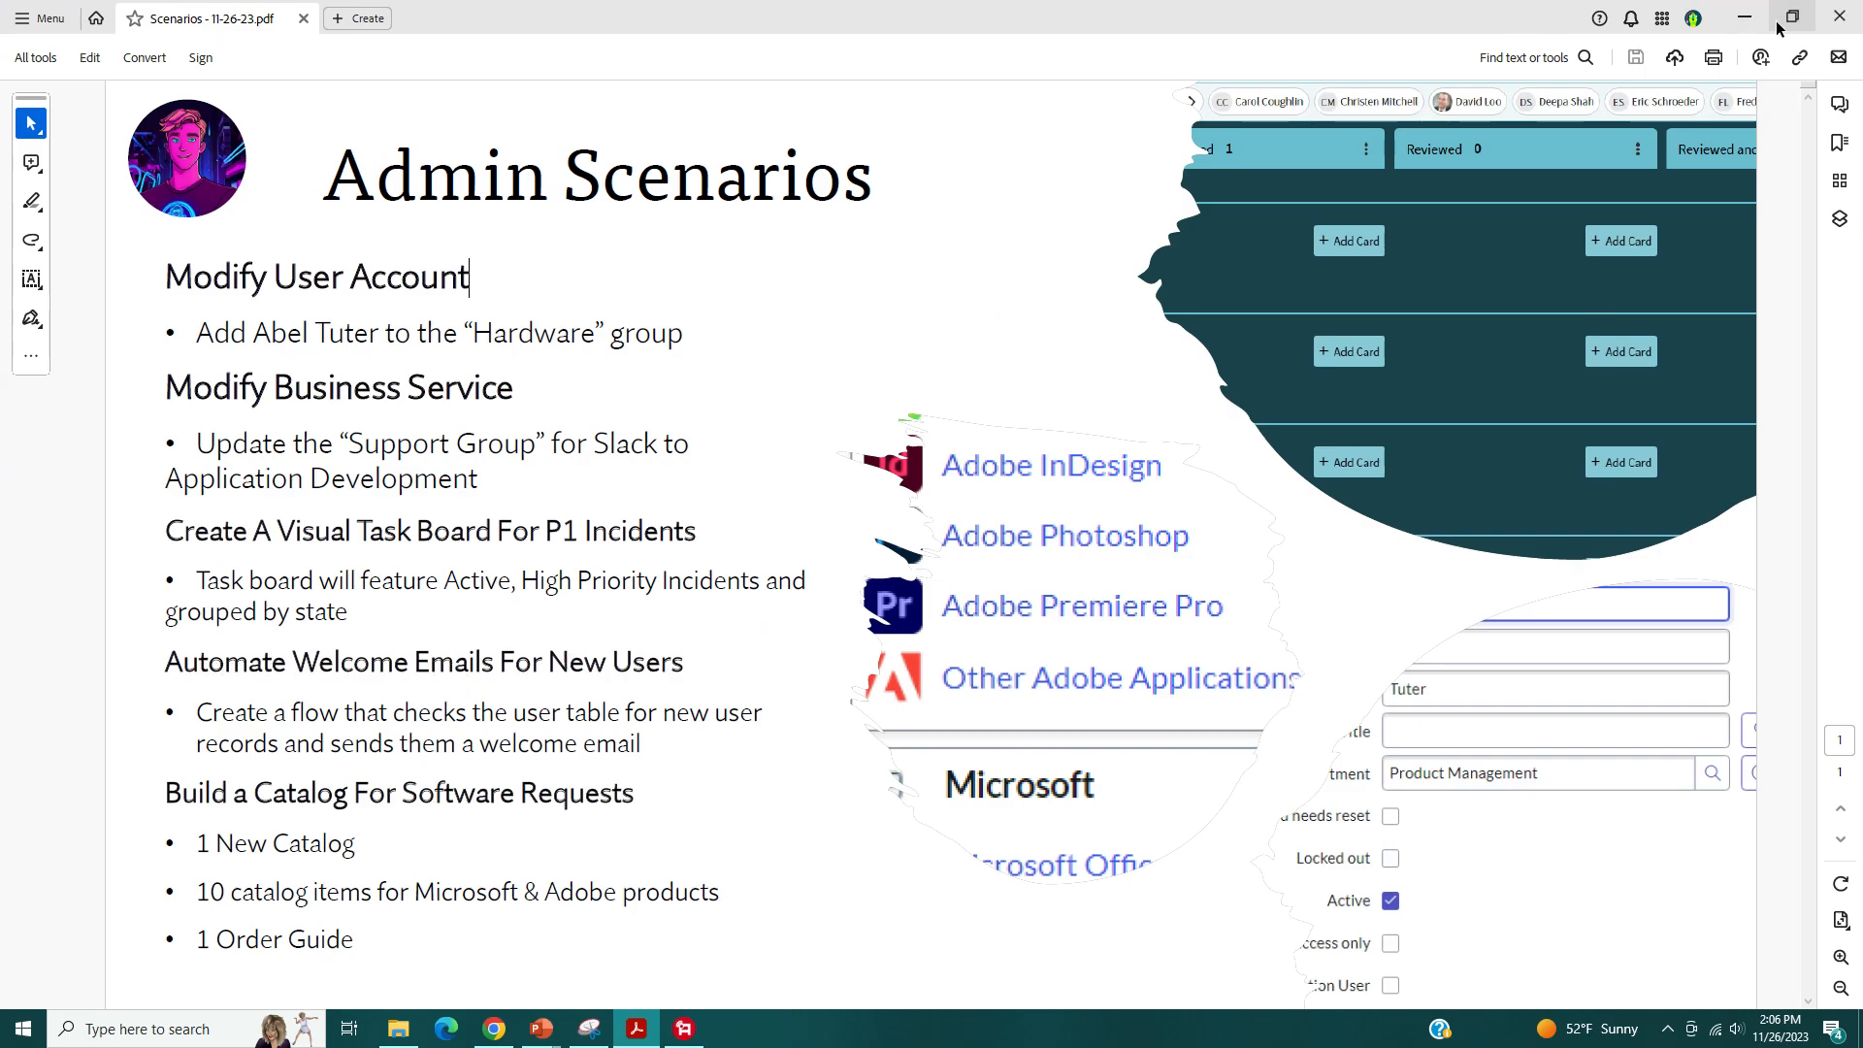
pyautogui.click(1745, 27)
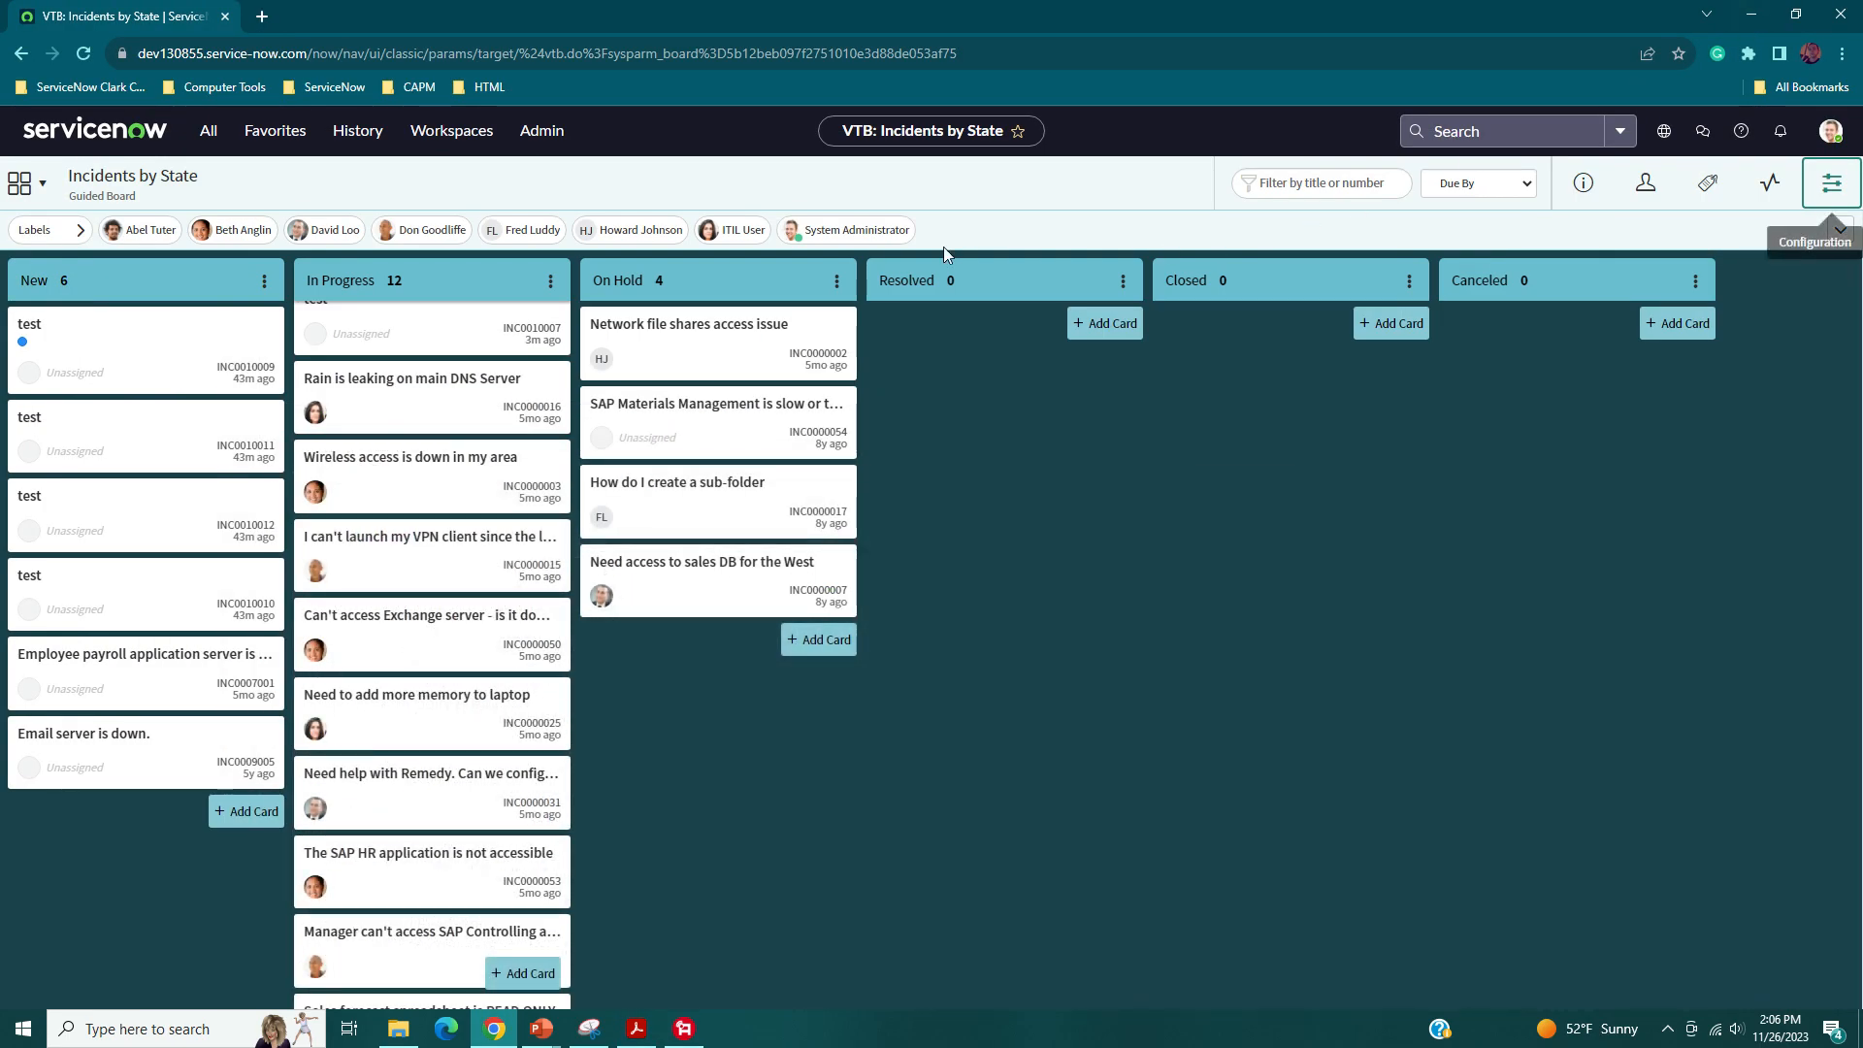
# - Find Flow Designer by searching all modules for "flow desi" and open it in its own browser tab
pyautogui.click(207, 130)
pyautogui.write('flow desi')
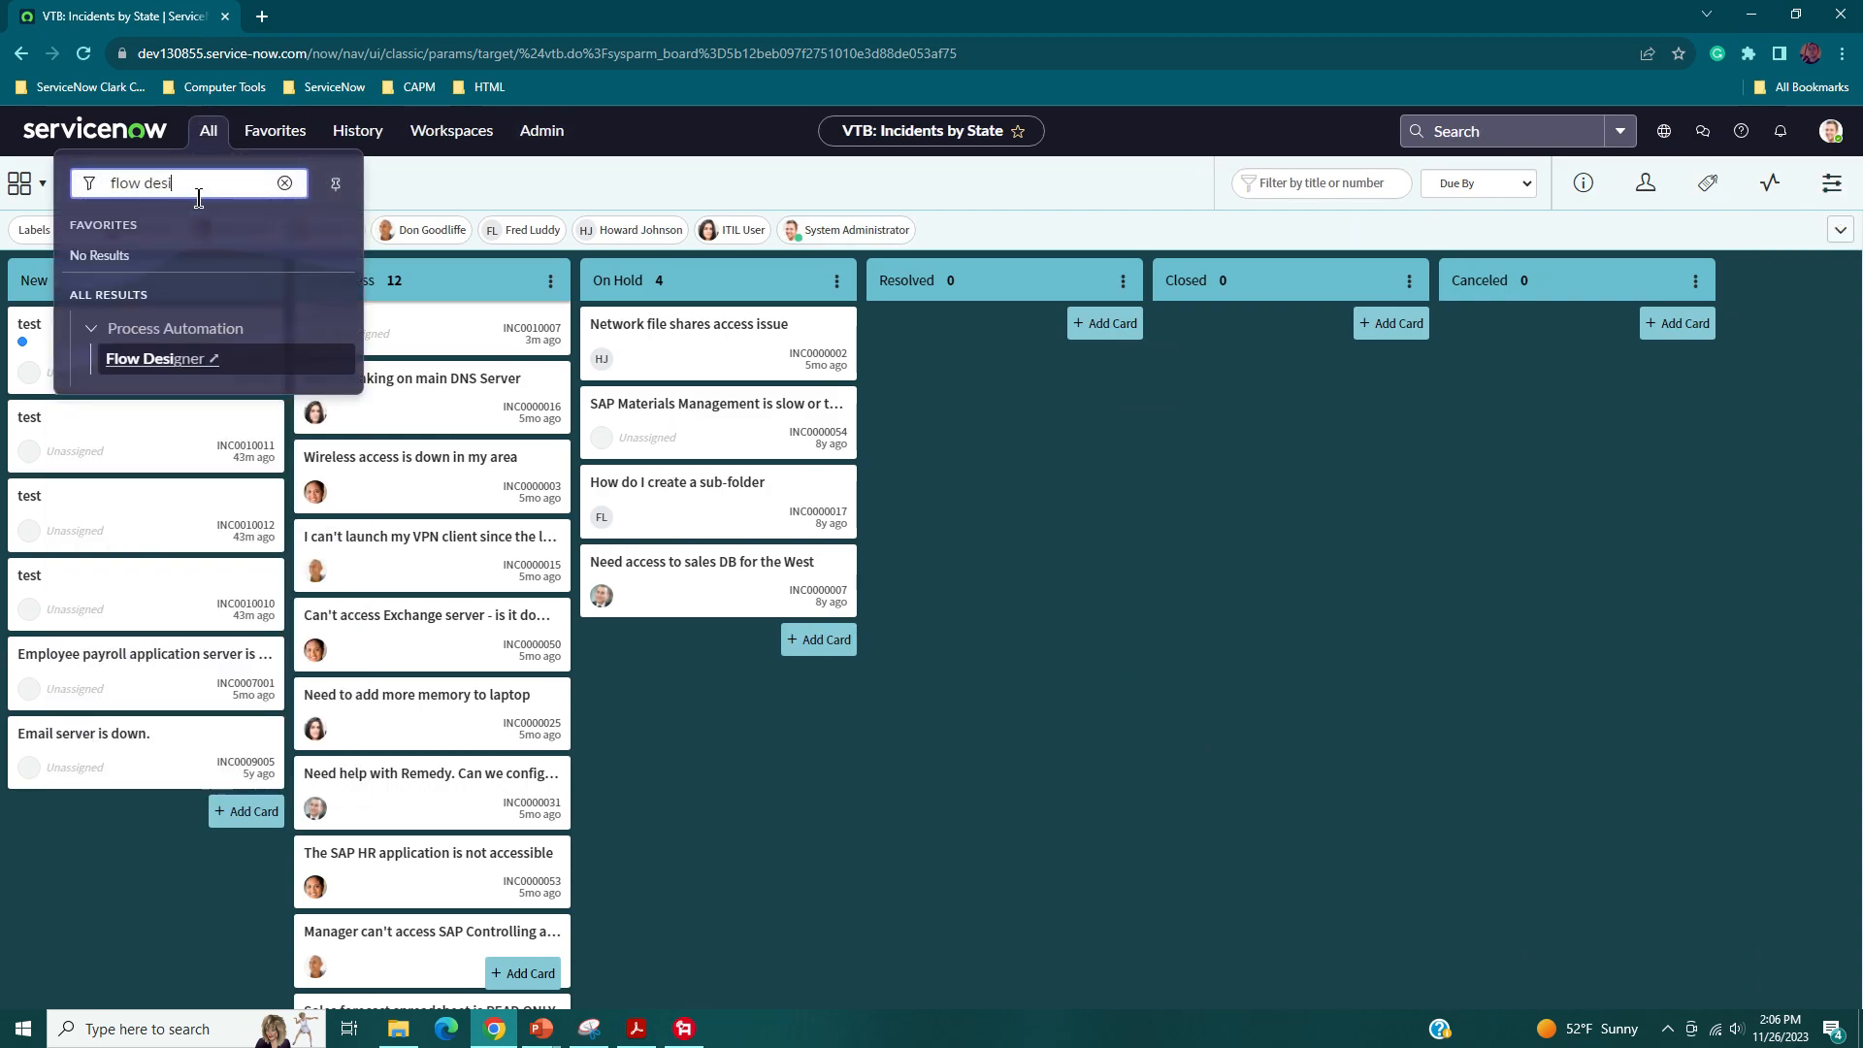
pyautogui.click(155, 358)
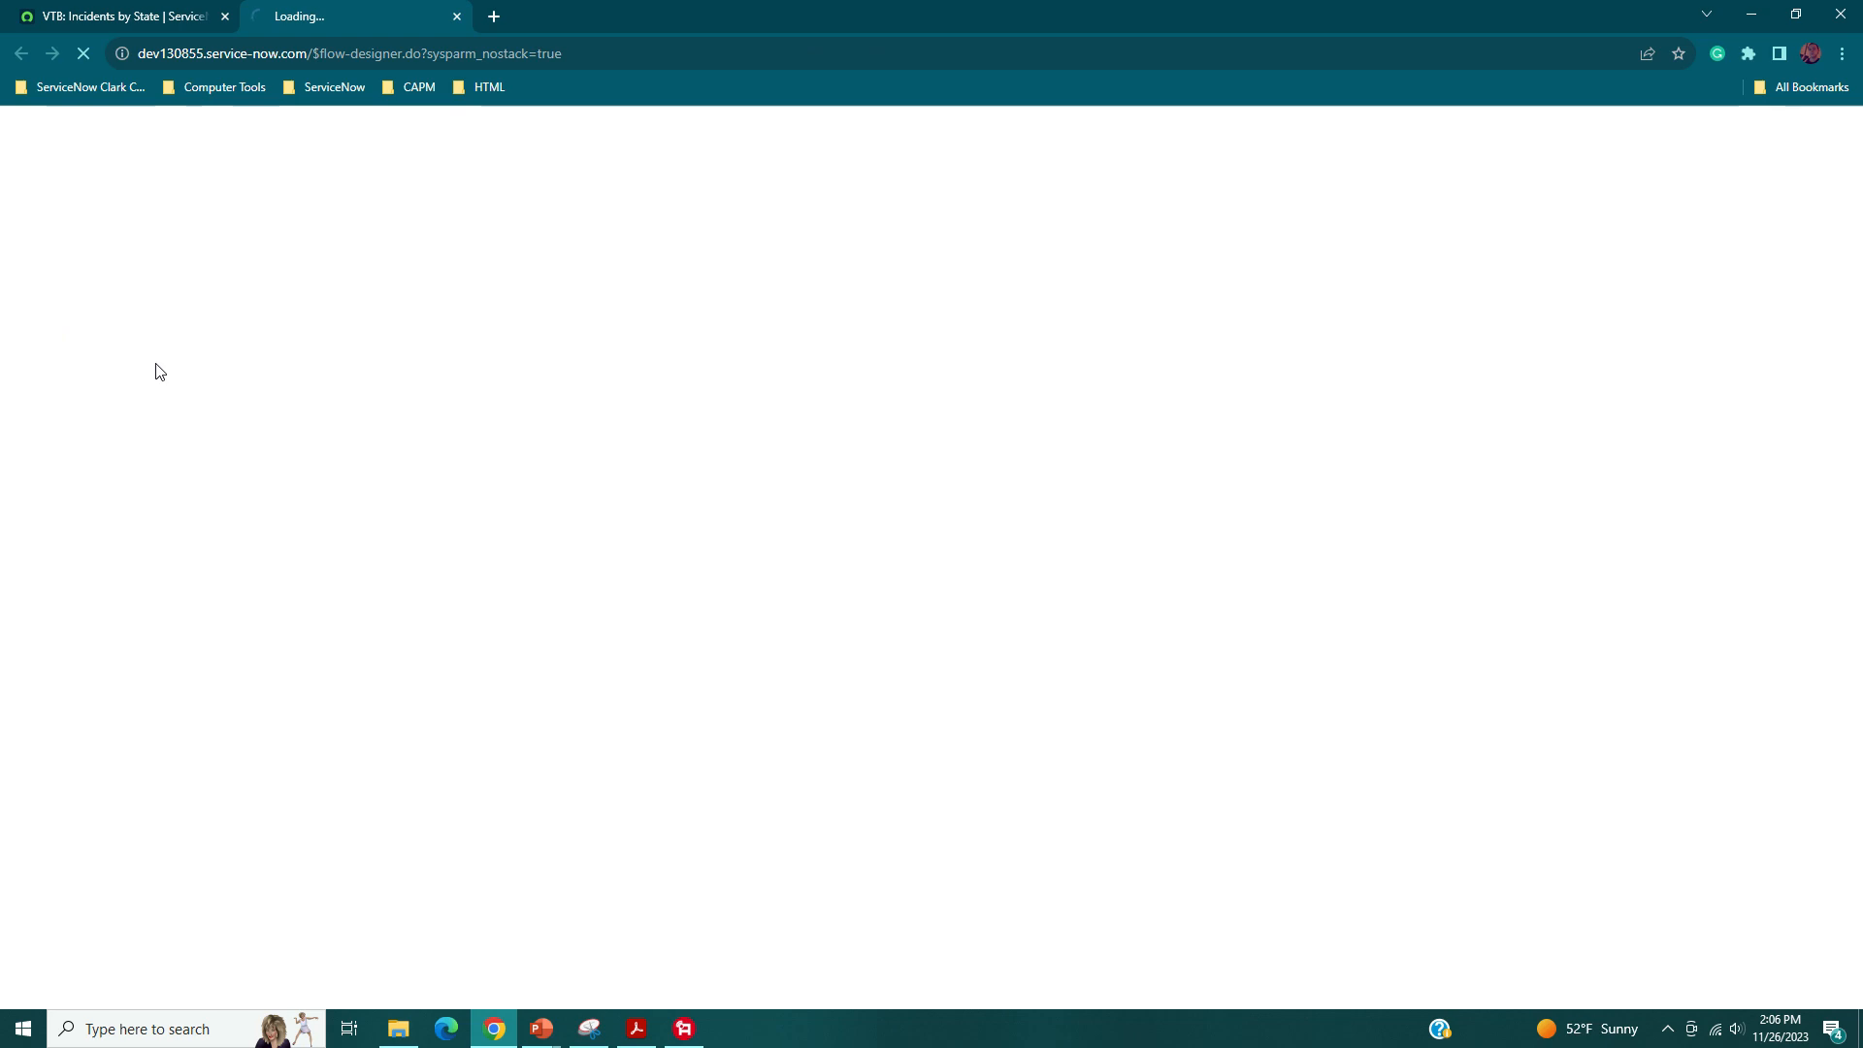
pyautogui.click(219, 10)
pyautogui.click(385, 4)
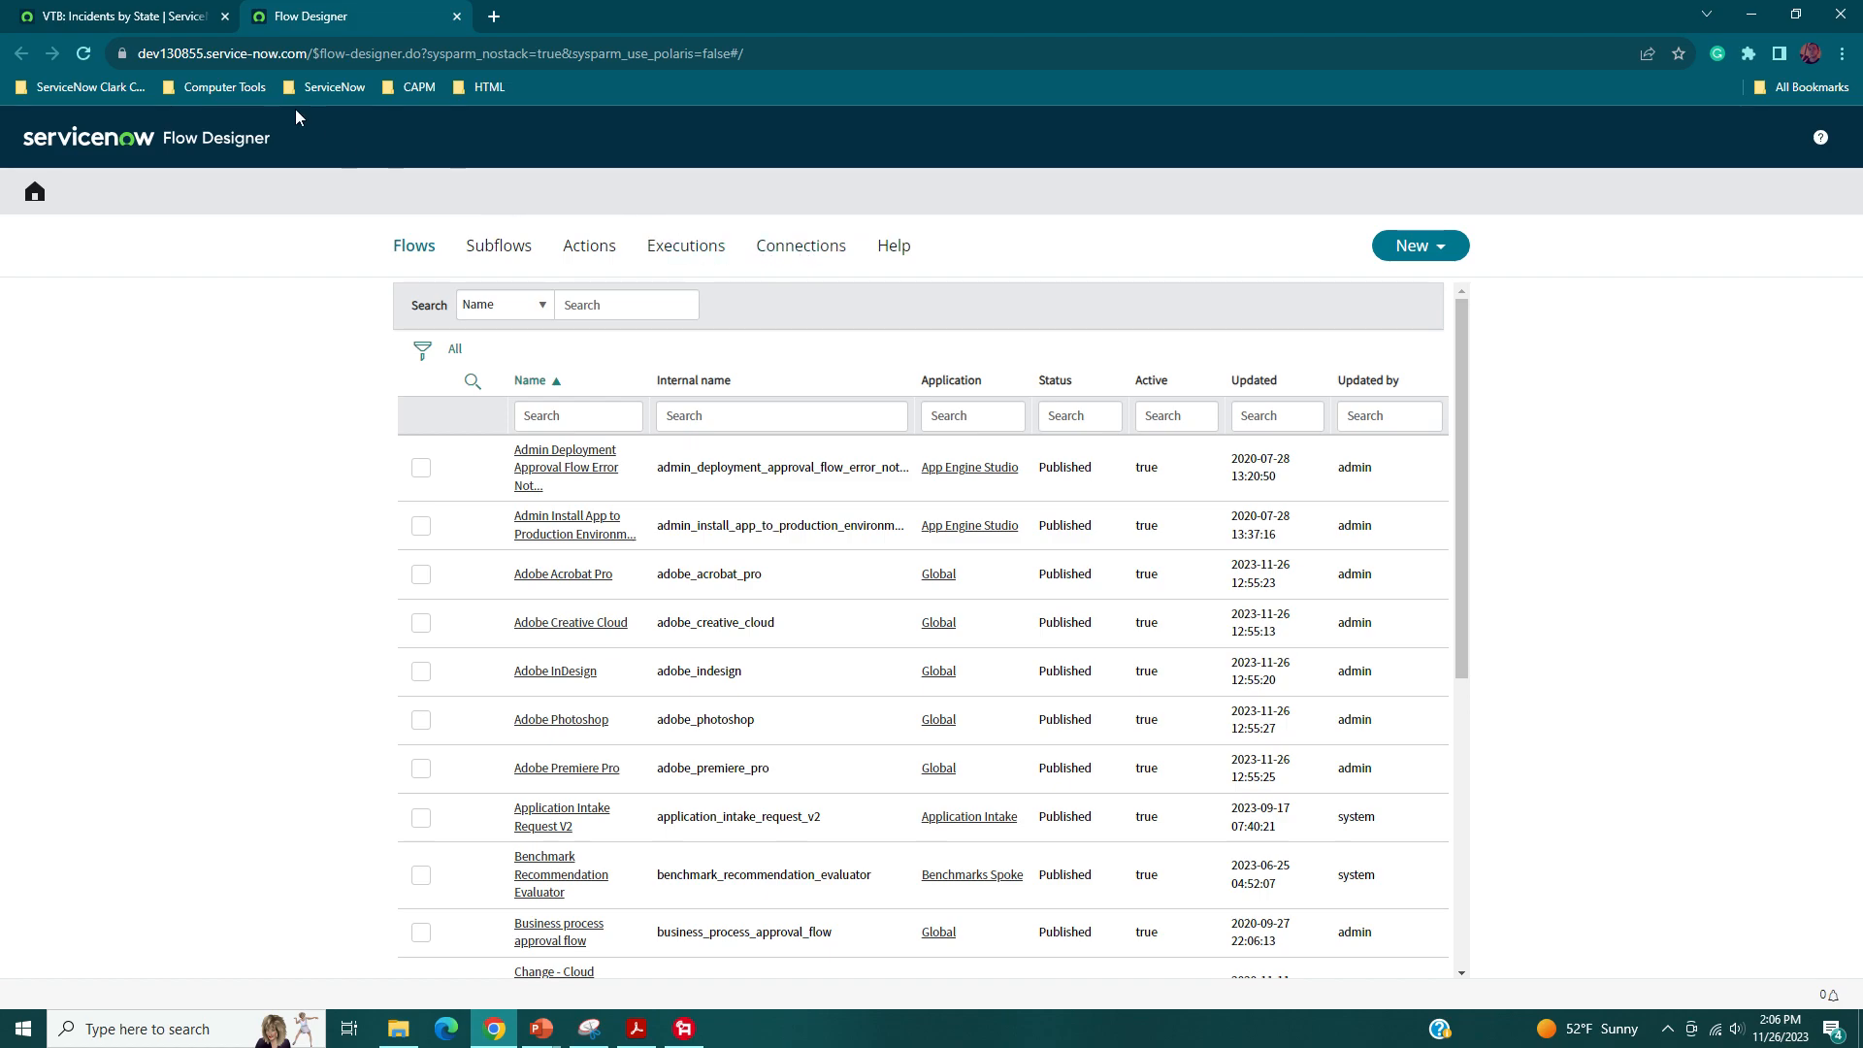
# - Return to the task board's browser tab, search all modules for "user", and open the Users list under Organization
pyautogui.click(182, 12)
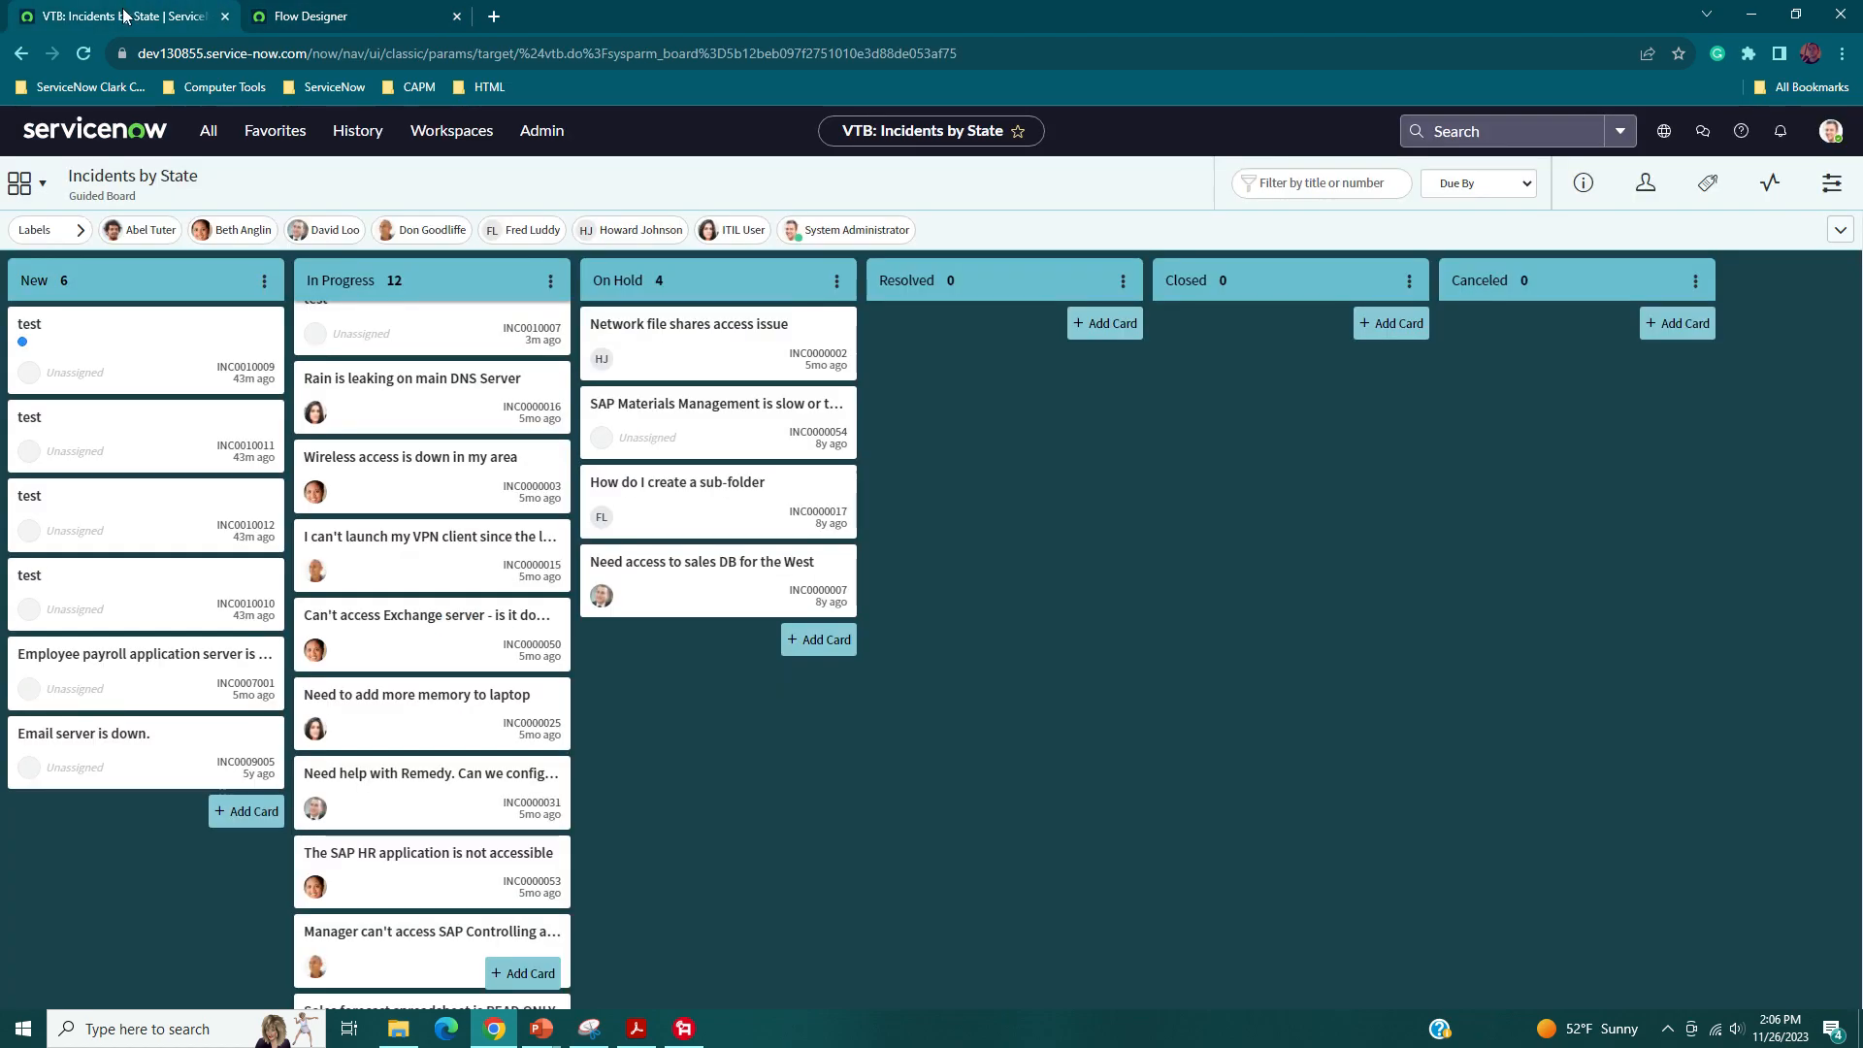
pyautogui.click(210, 131)
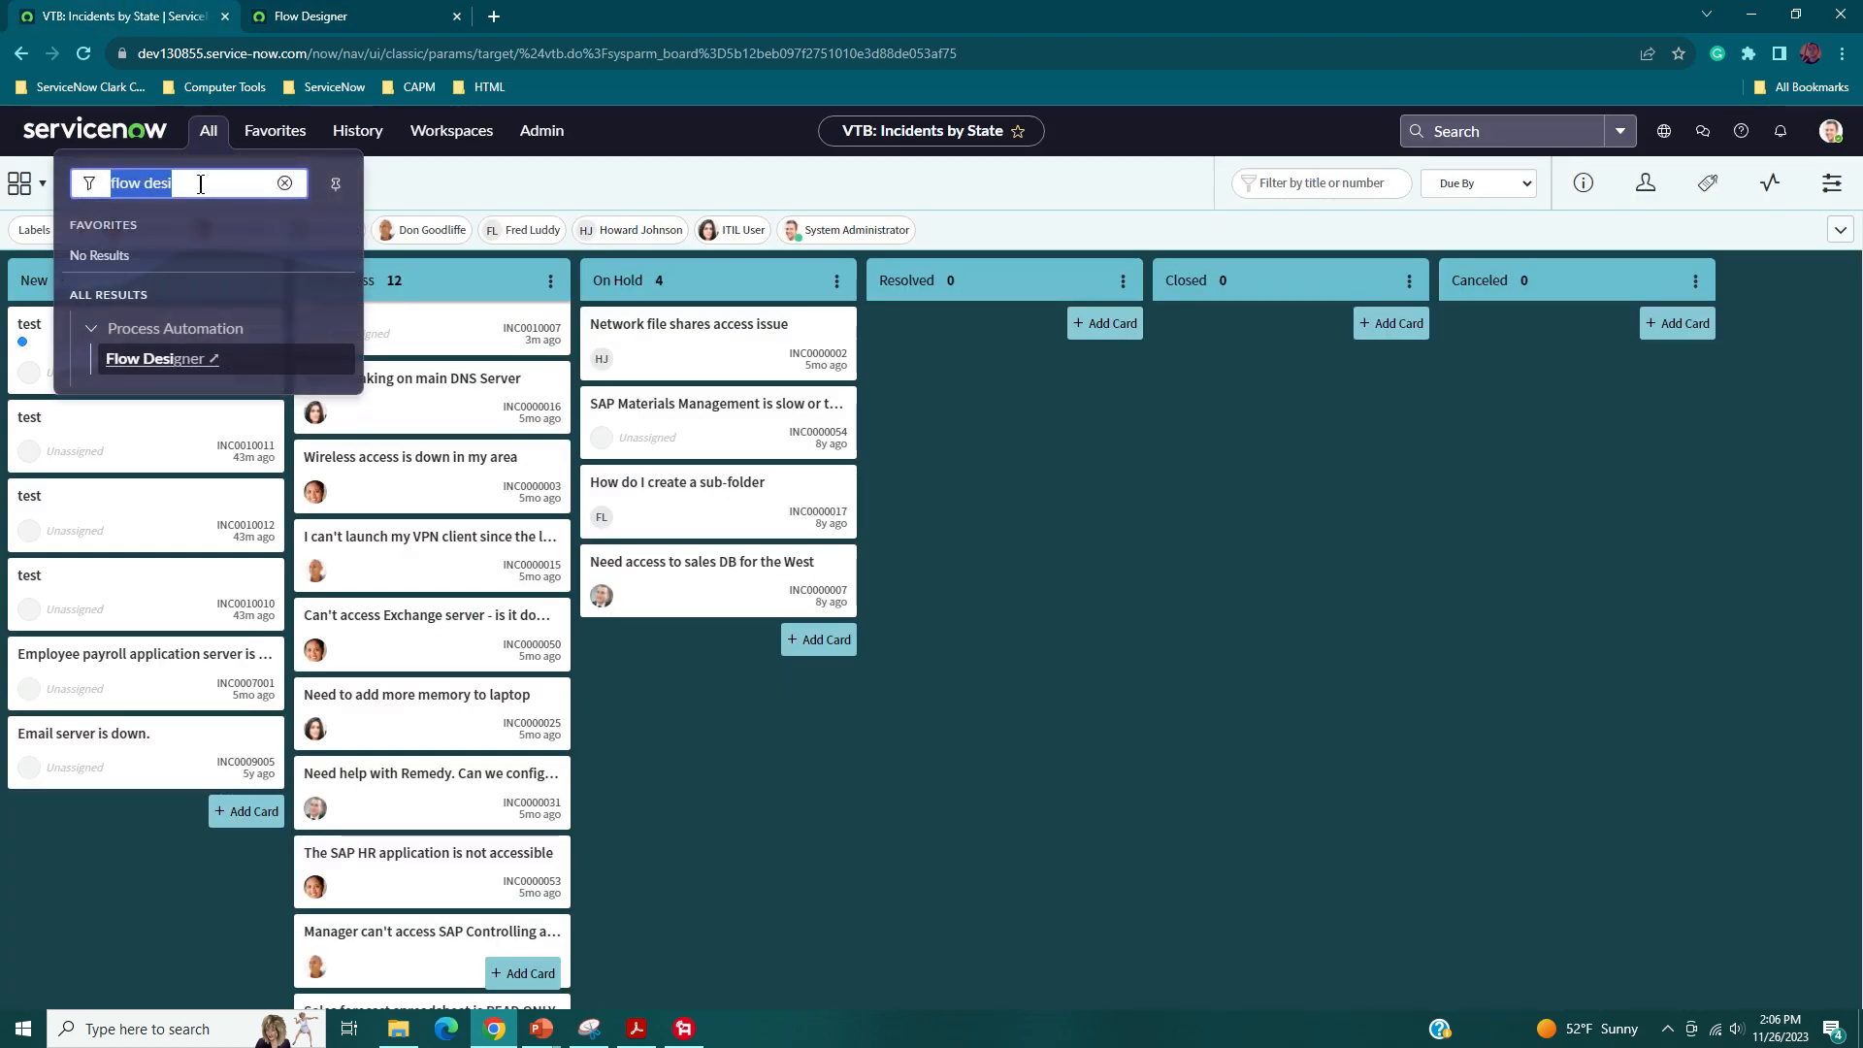
pyautogui.write('uas')
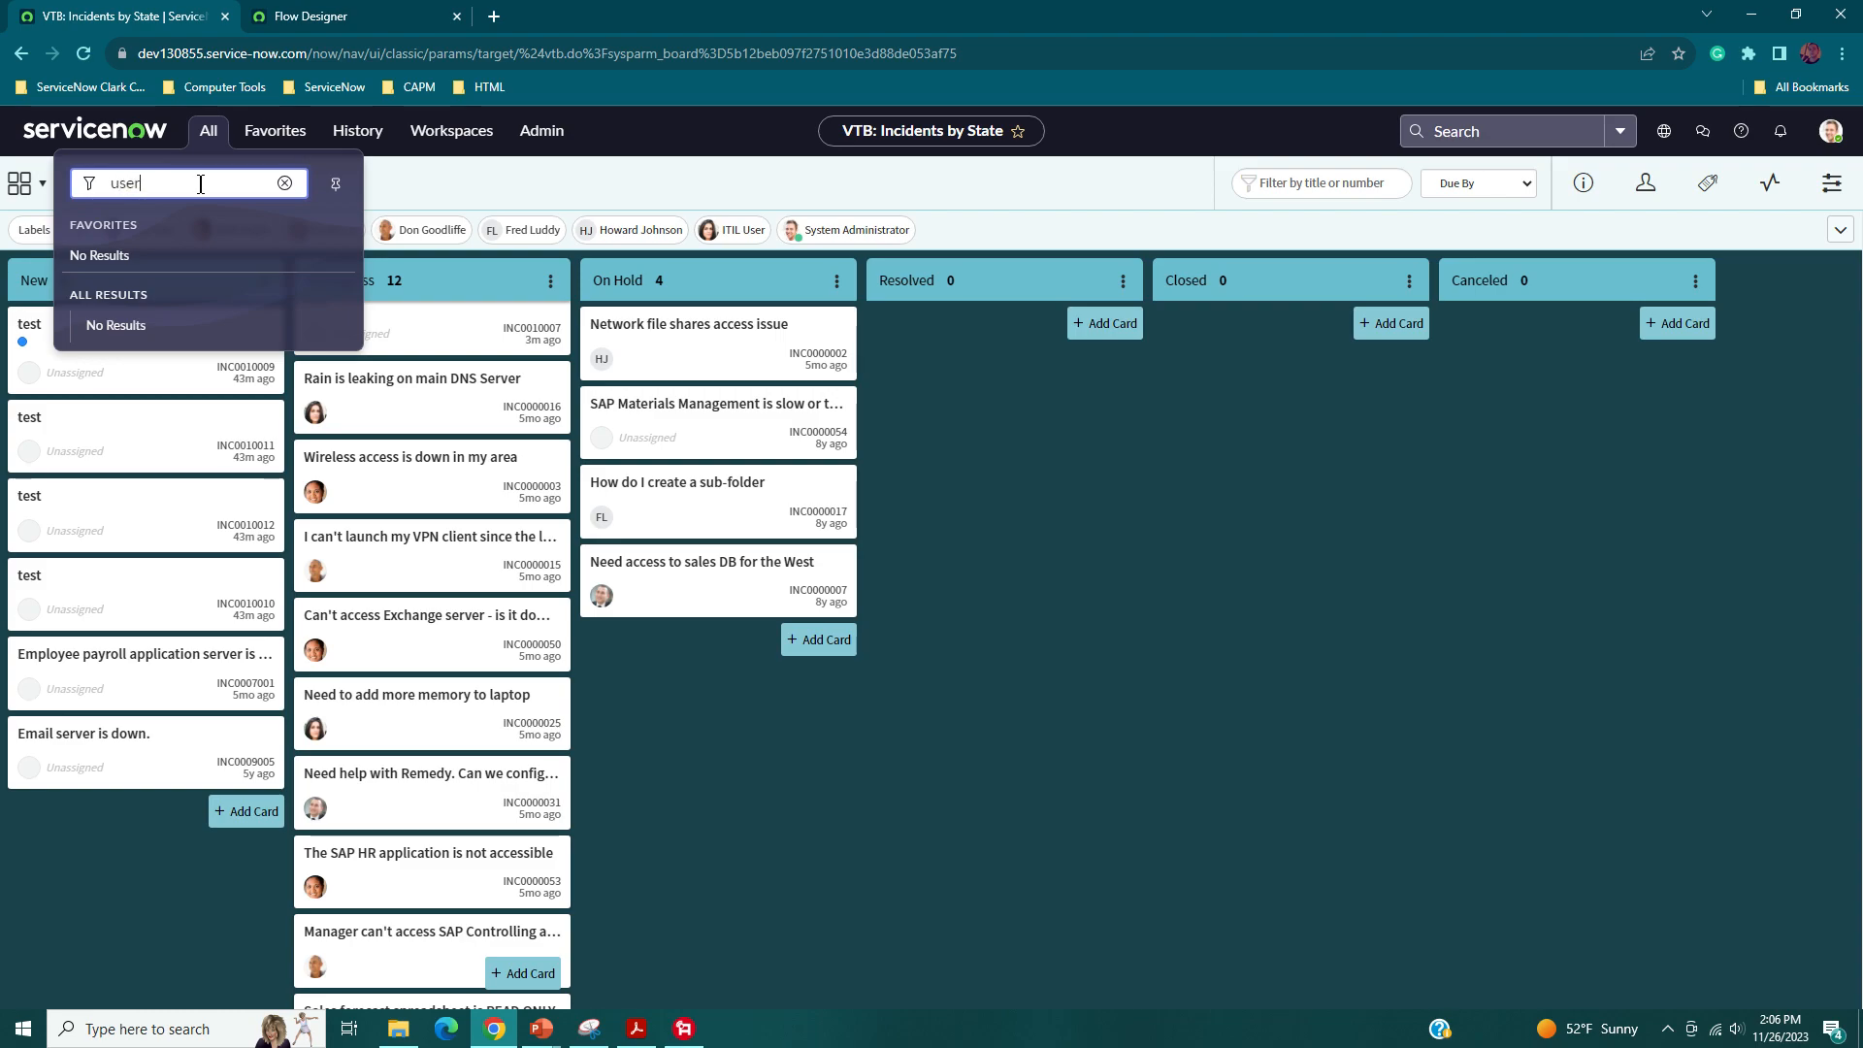
pyautogui.write('r')
pyautogui.scroll(-4, 237, 415)
pyautogui.scroll(-3, 238, 415)
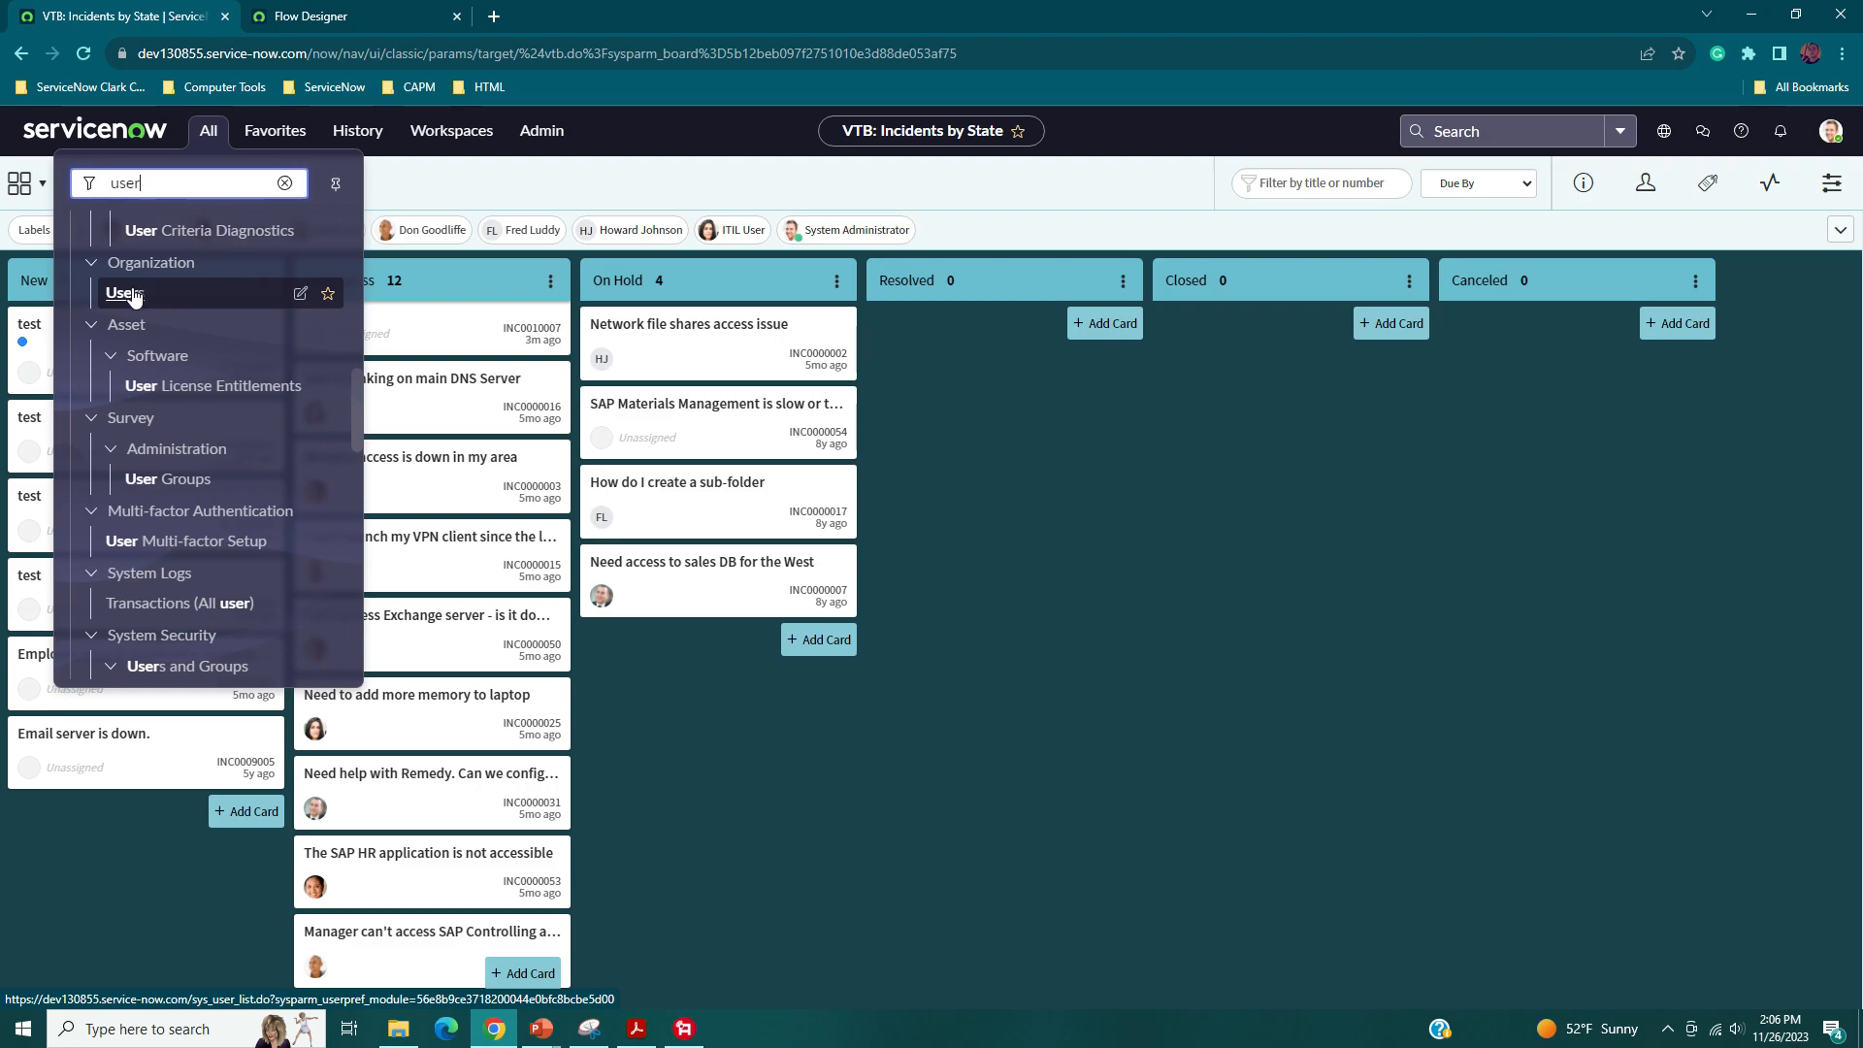
pyautogui.click(132, 294)
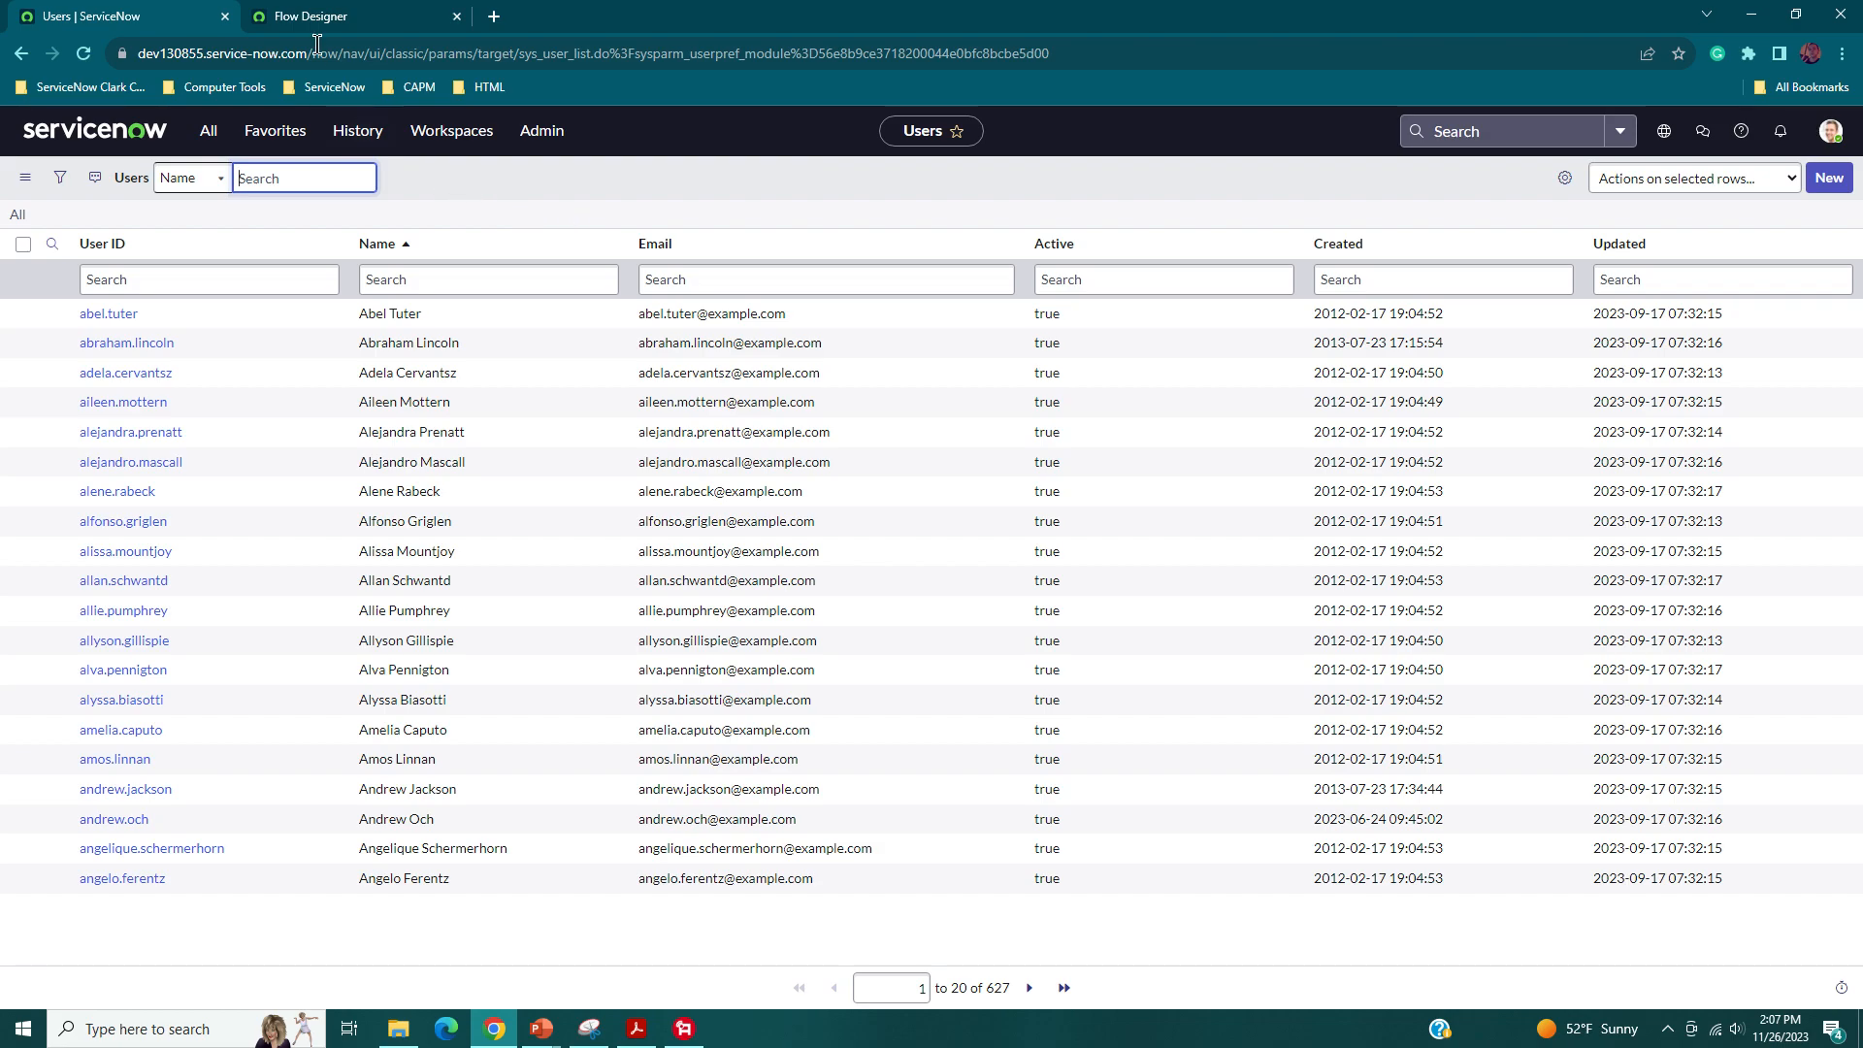
# - Close the Flow Designer browser tab and reopen Flow Designer by searching all modules for "flow desi"
pyautogui.click(455, 16)
pyautogui.click(208, 130)
pyautogui.write('flow desi')
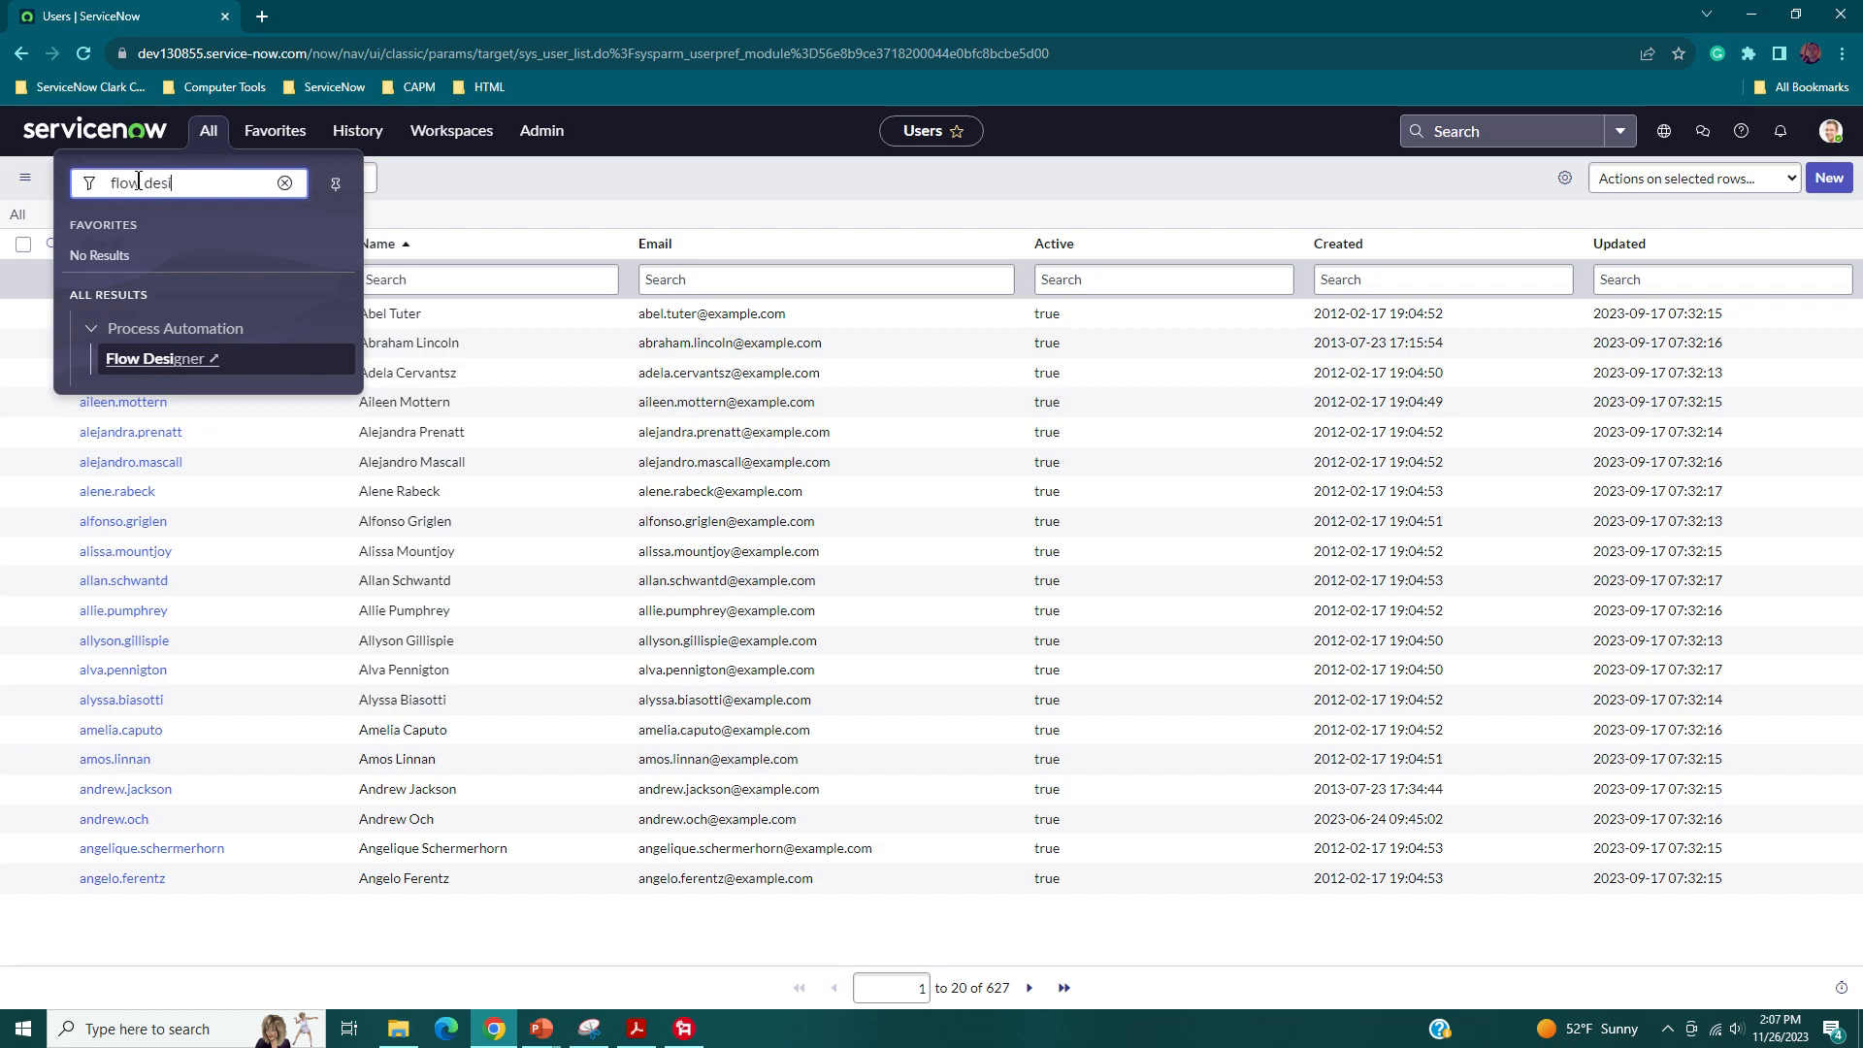
pyautogui.click(120, 363)
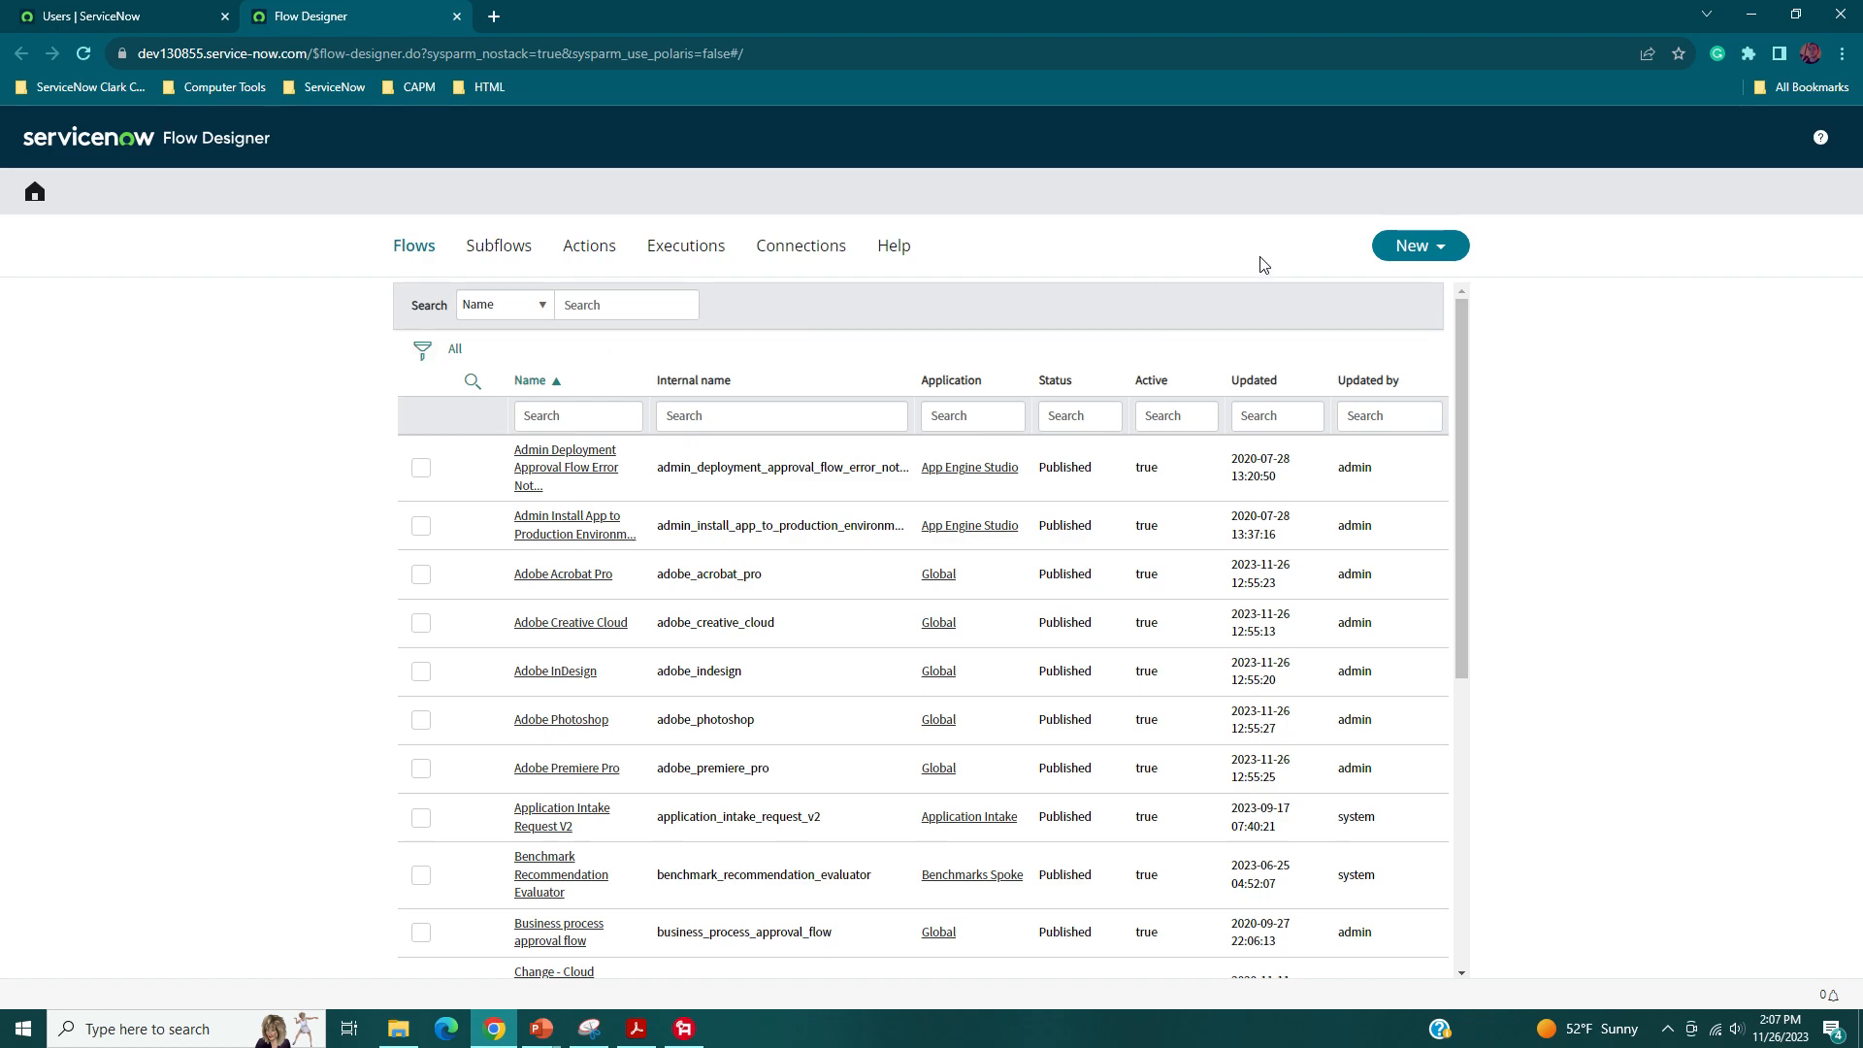
# - Create a new flow named "Automate Emails" that runs as System User, and skip the Flow Designer tour
pyautogui.click(1434, 254)
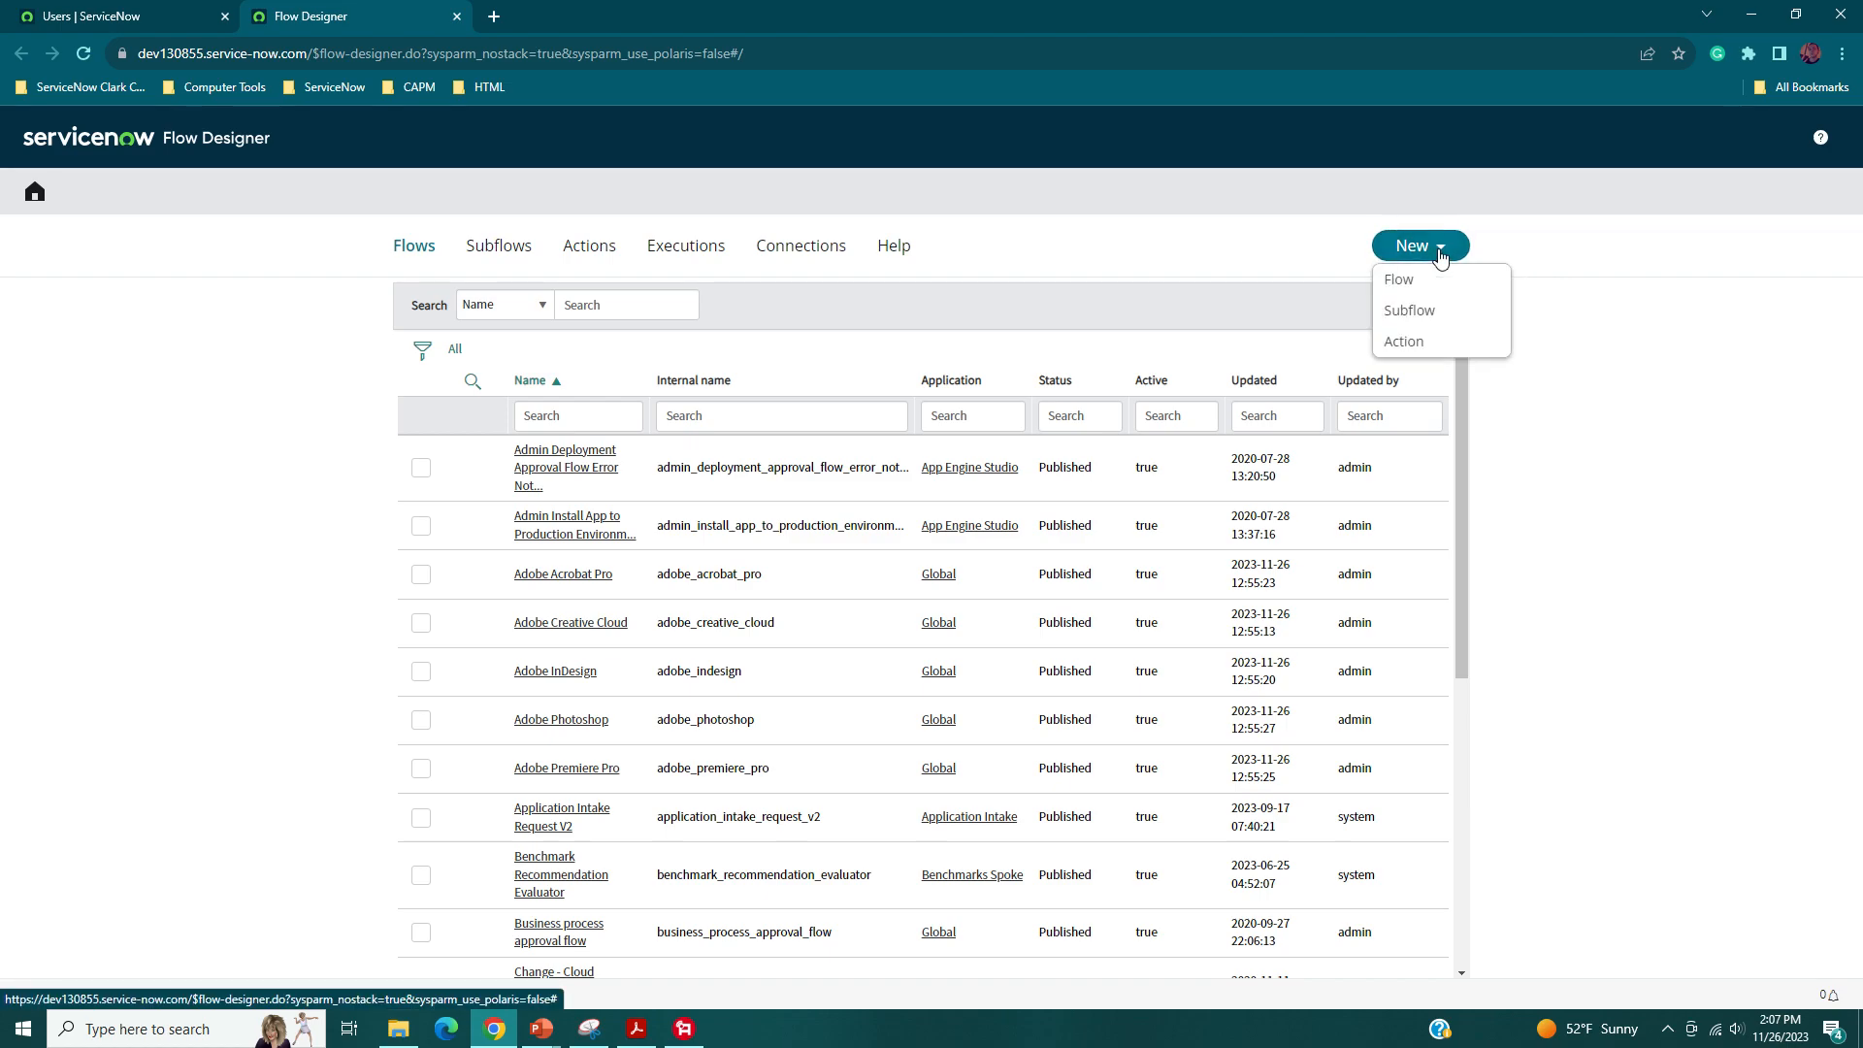
pyautogui.click(1409, 287)
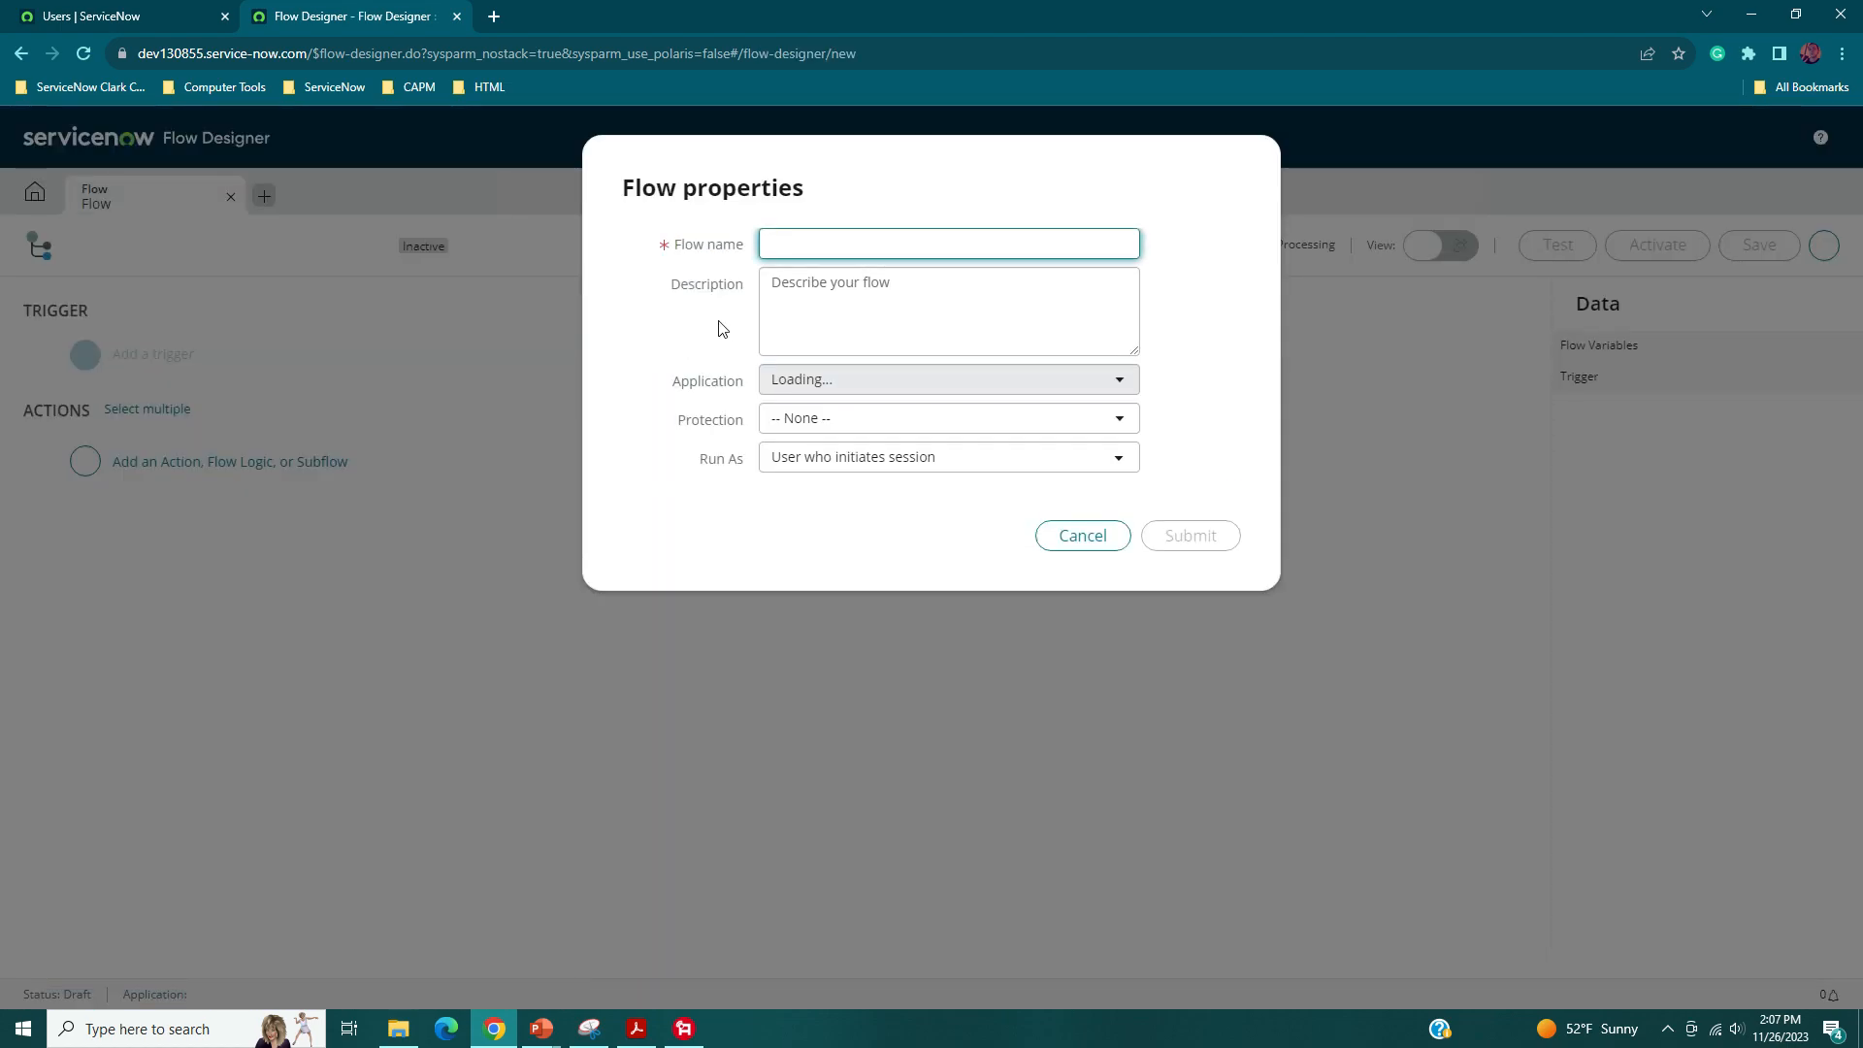
pyautogui.write('Automate Emails')
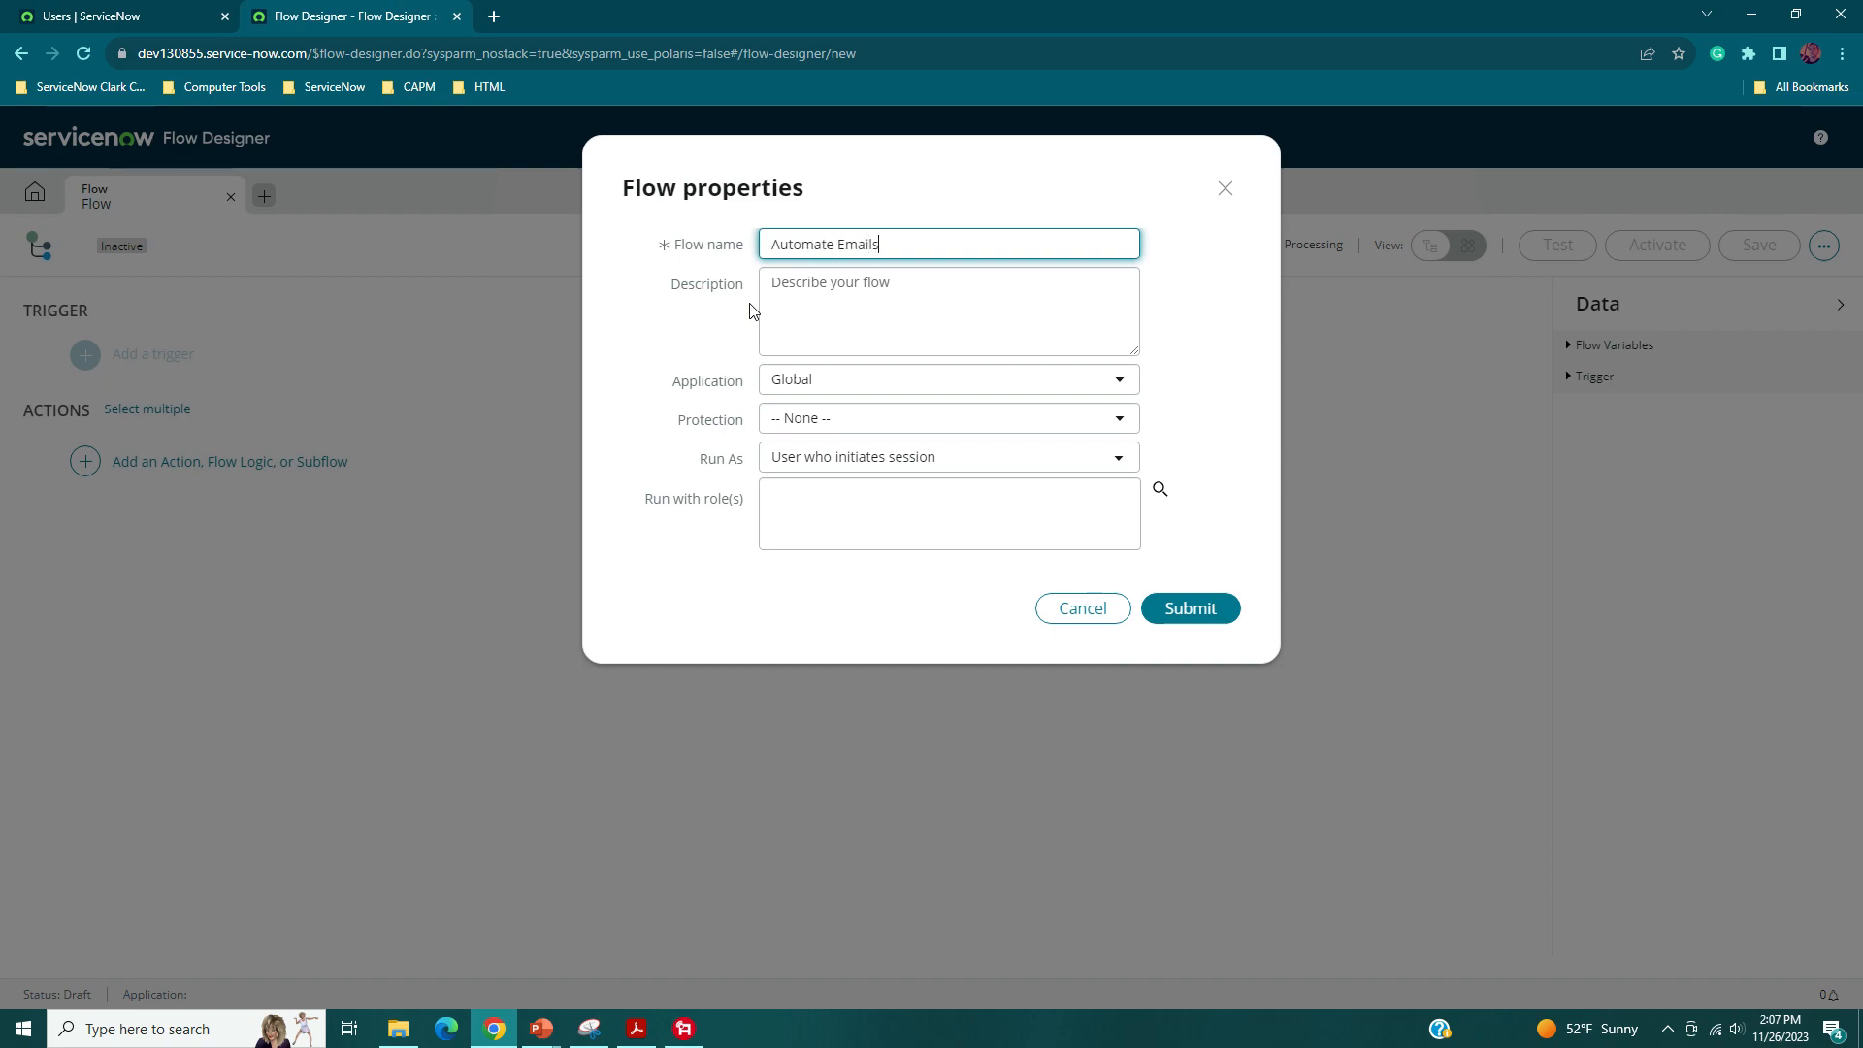
pyautogui.click(830, 283)
pyautogui.click(858, 461)
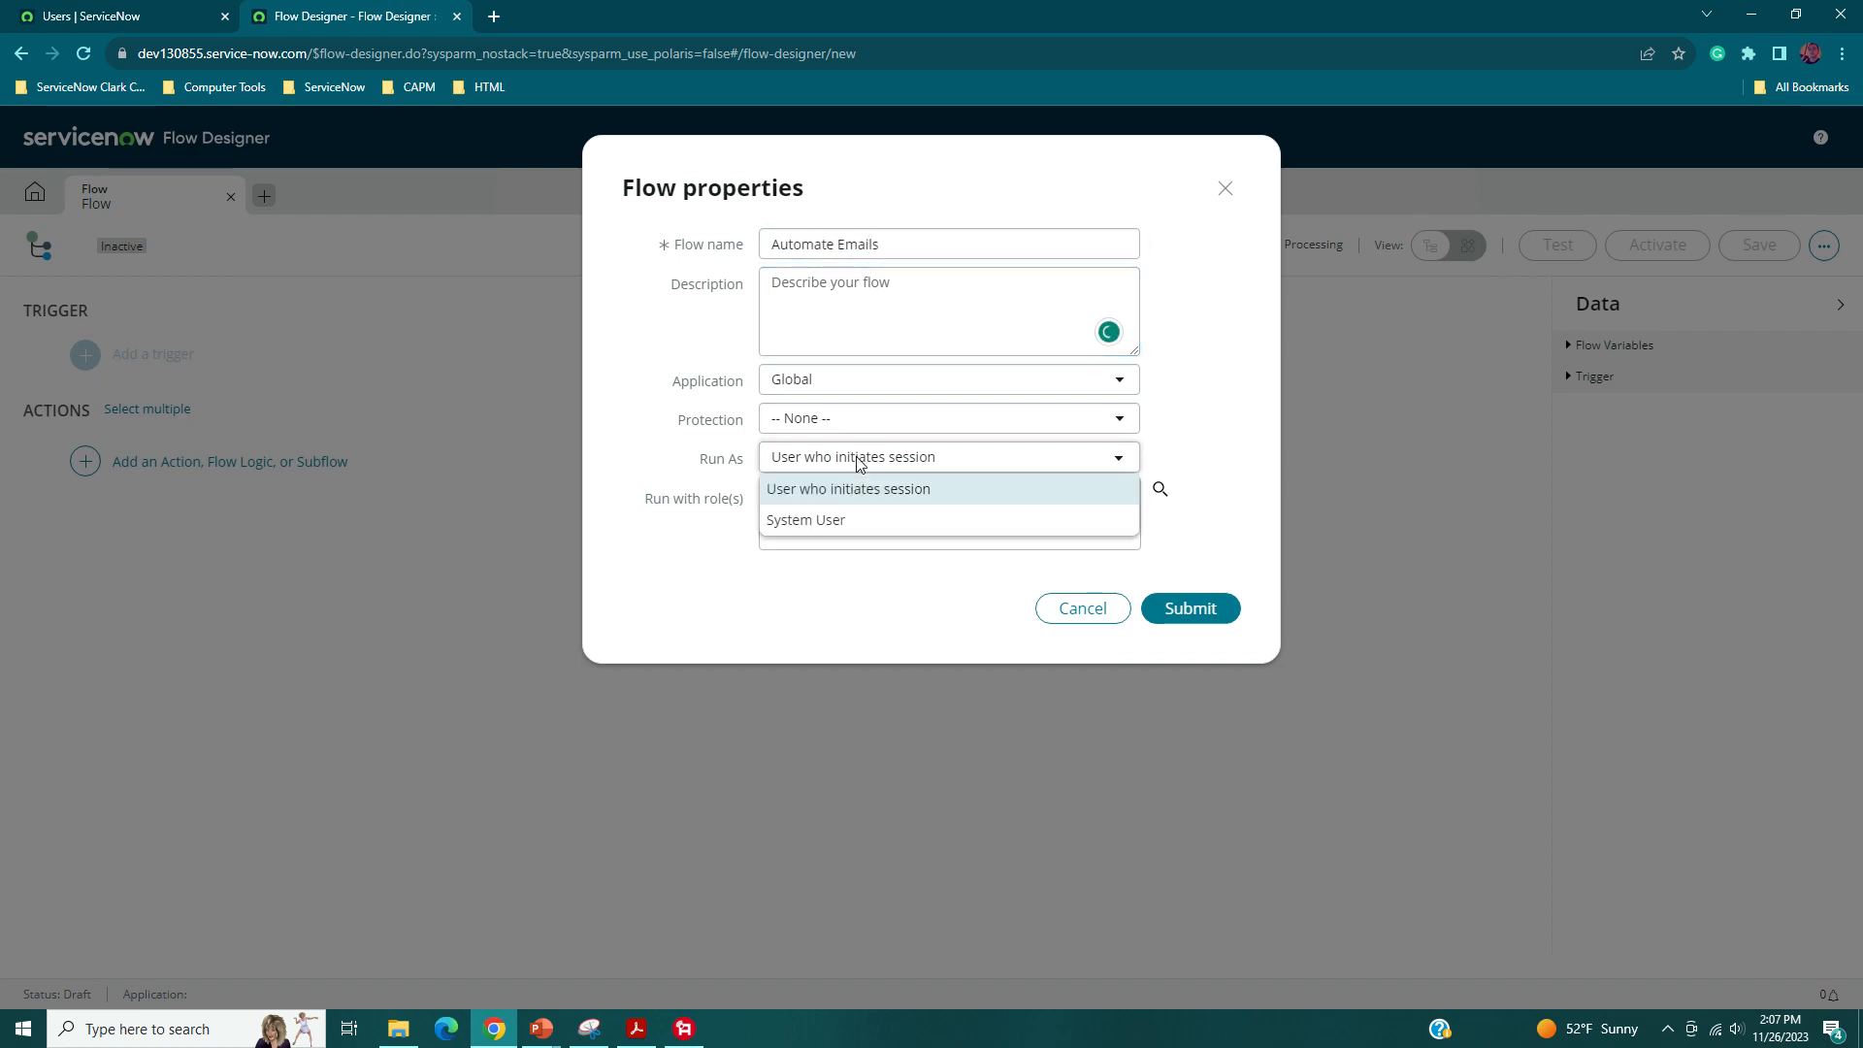
pyautogui.click(669, 473)
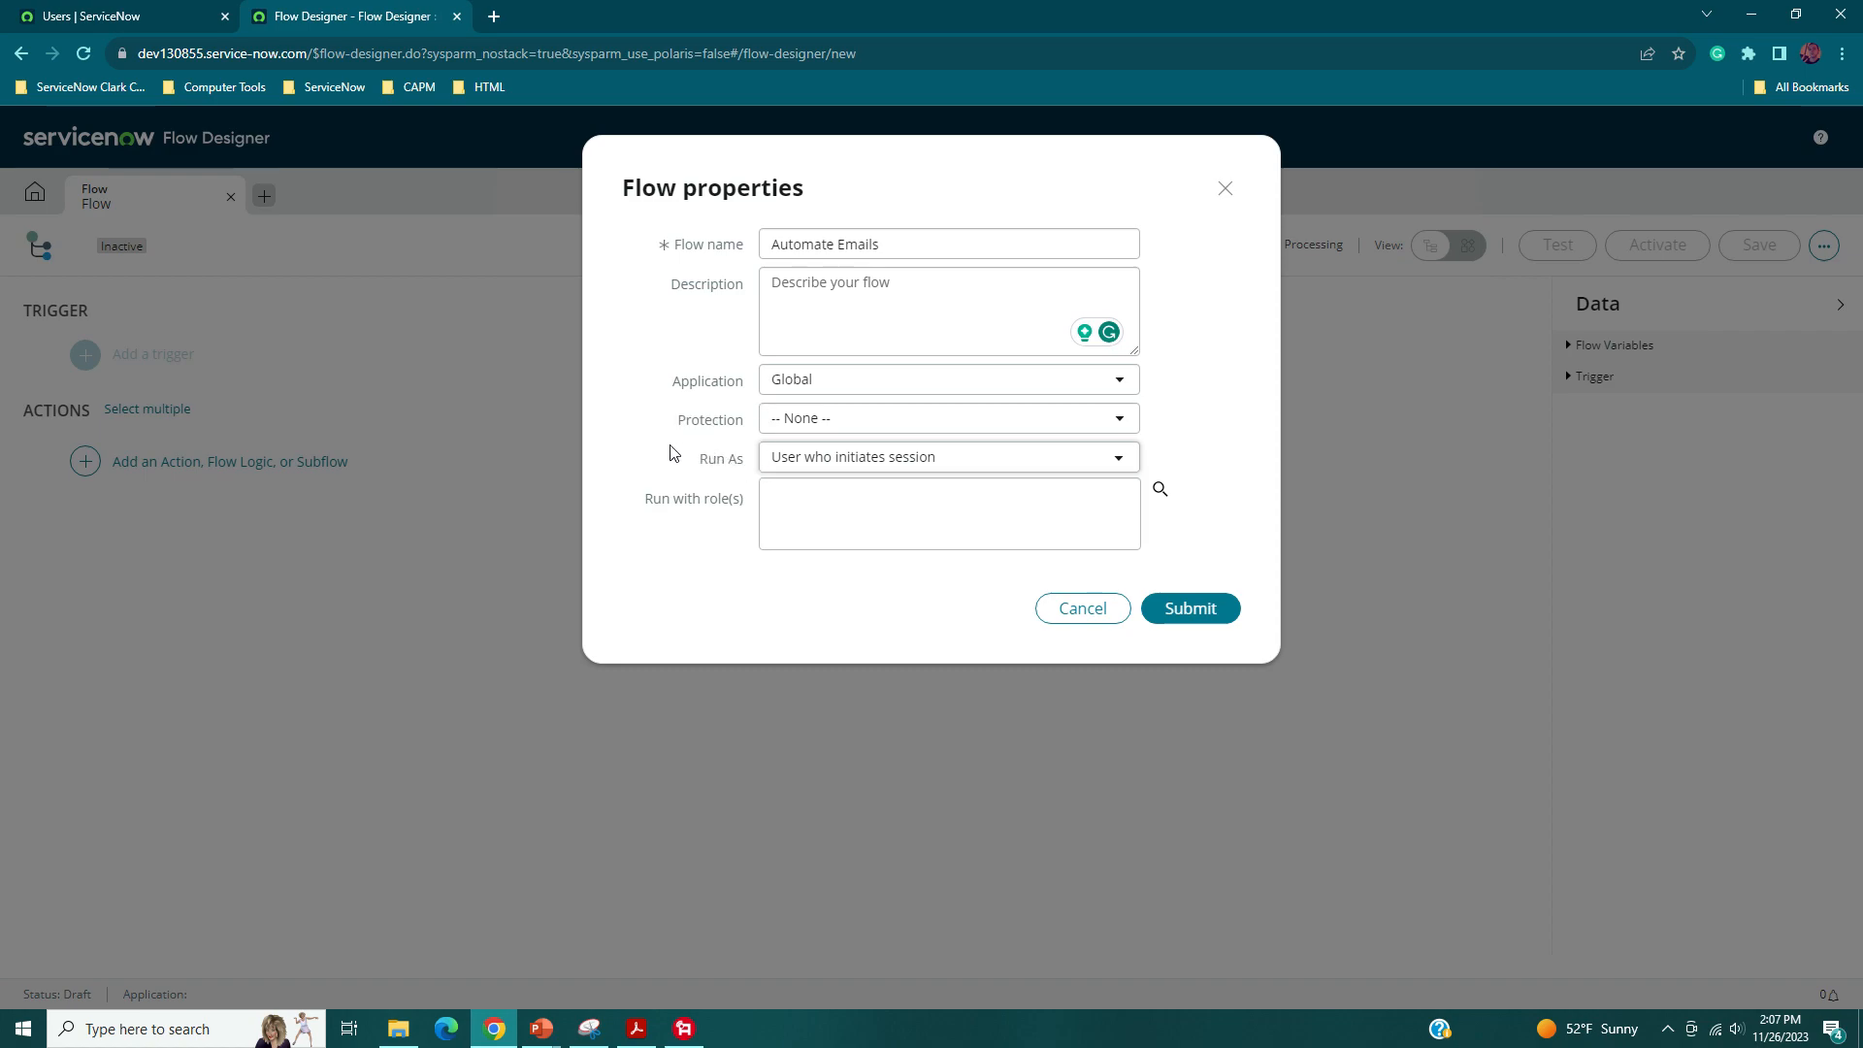
pyautogui.click(830, 459)
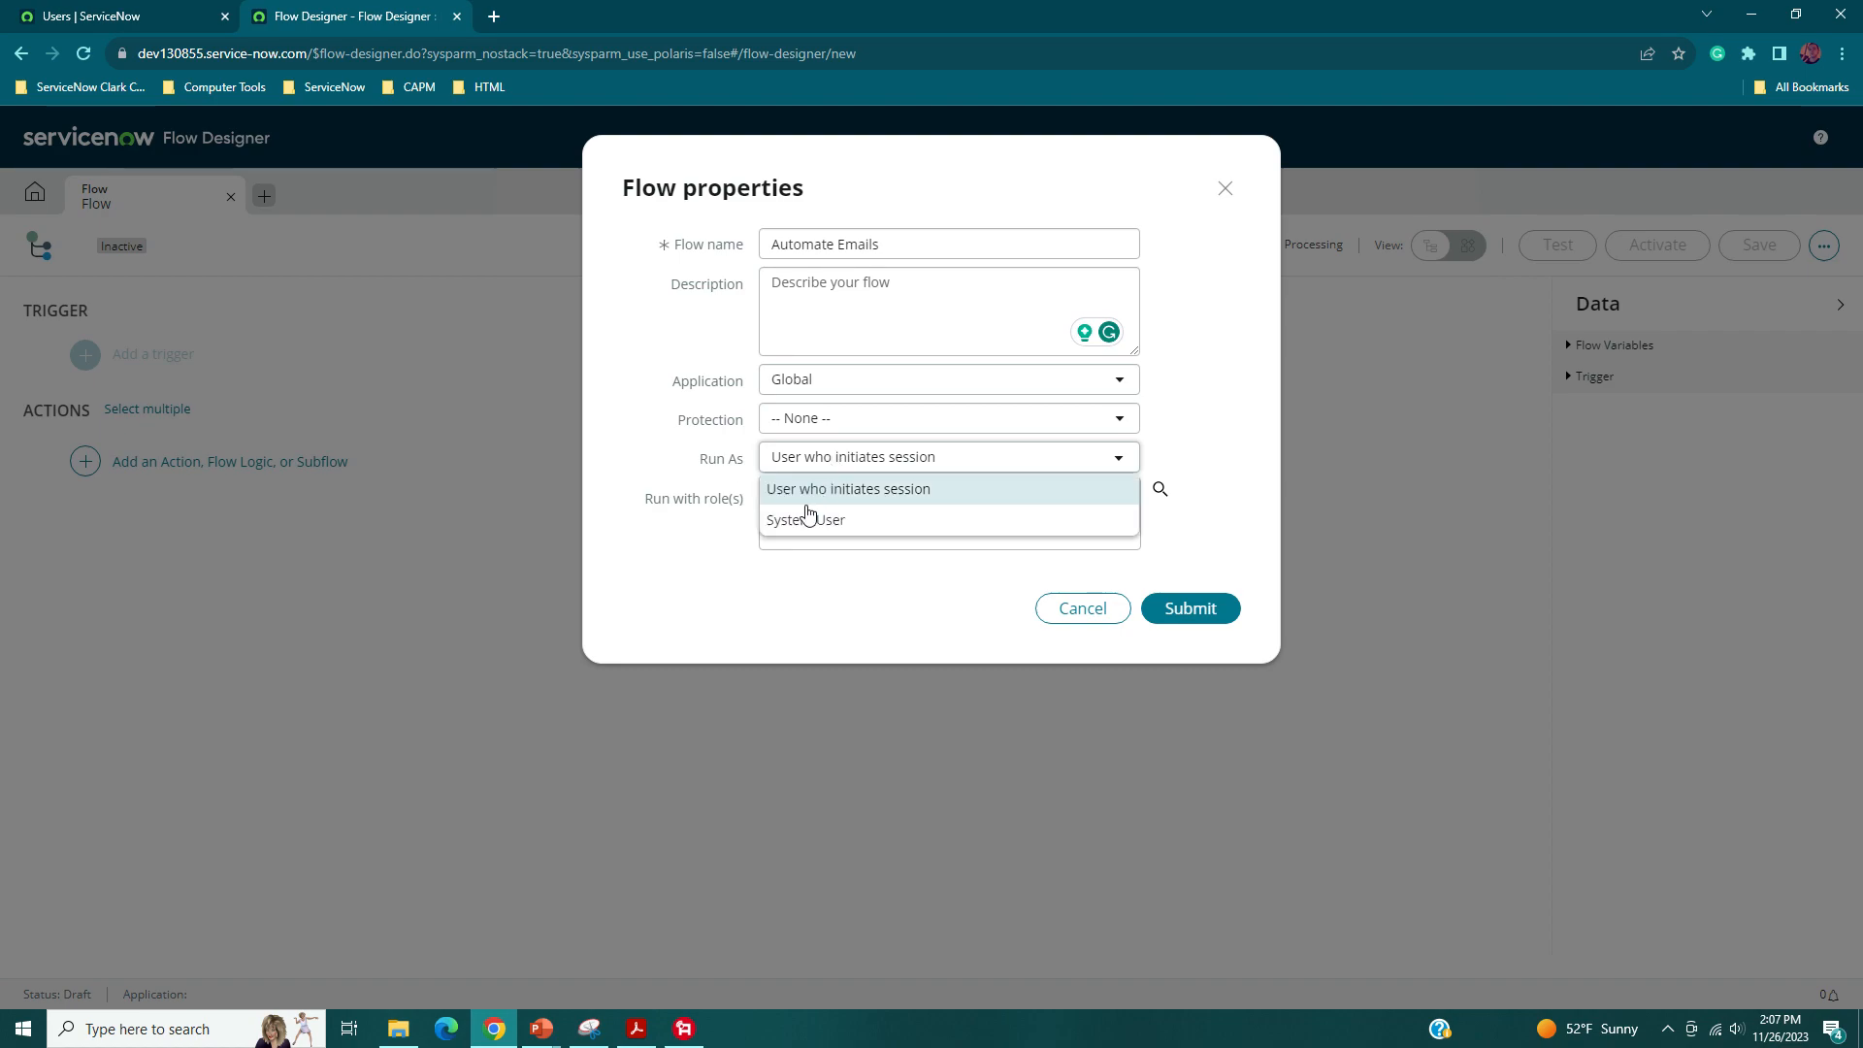
pyautogui.click(788, 519)
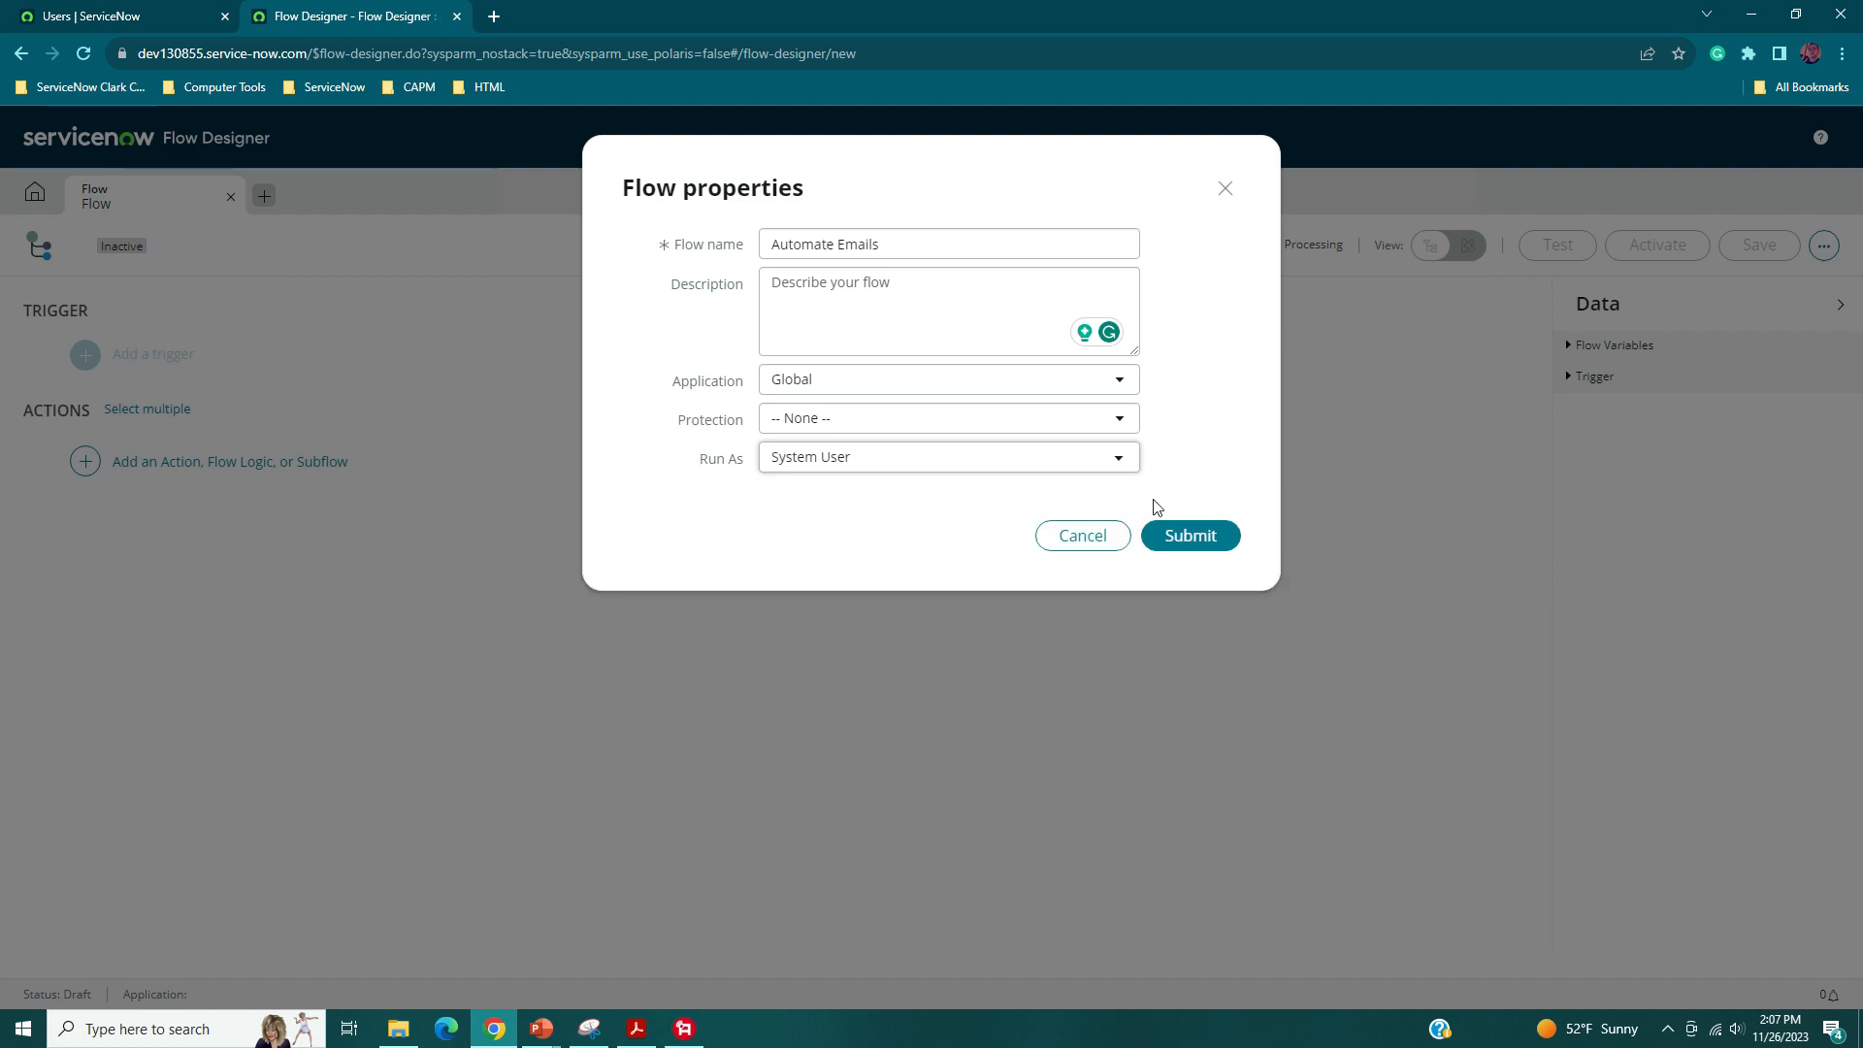
pyautogui.click(1191, 548)
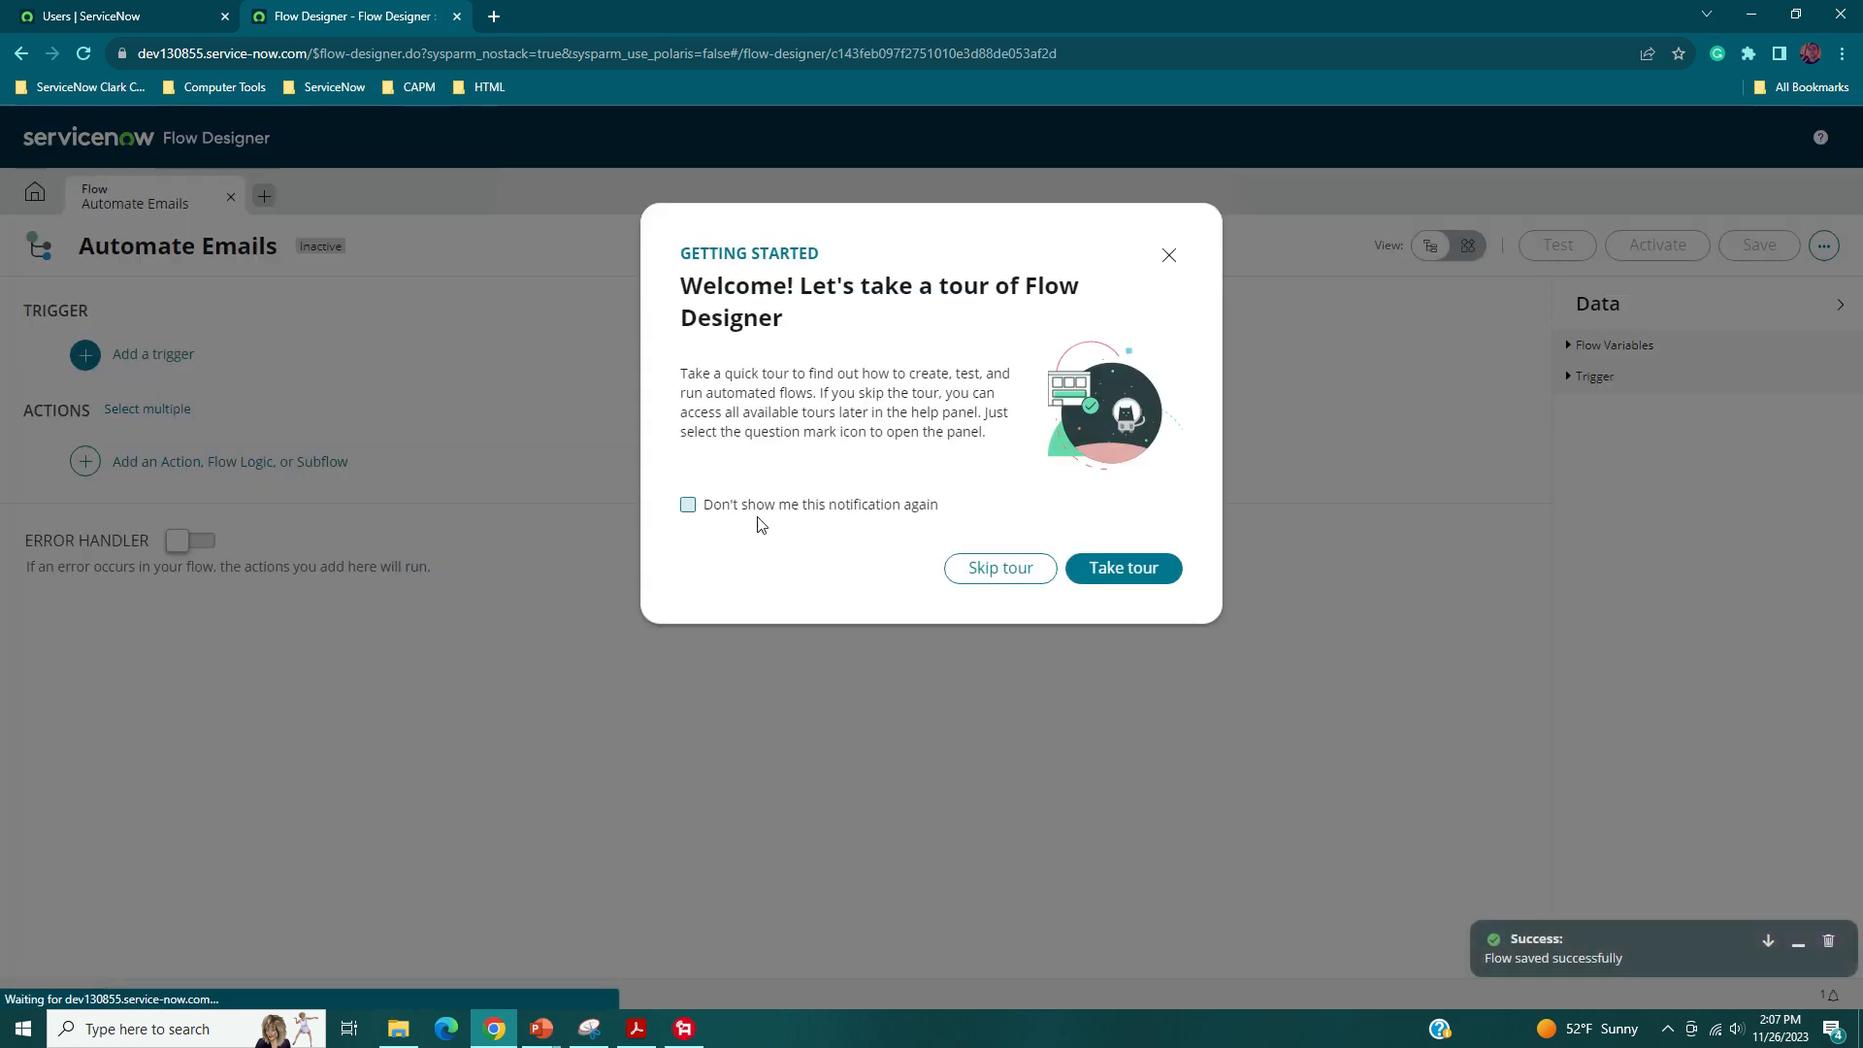
pyautogui.click(1006, 573)
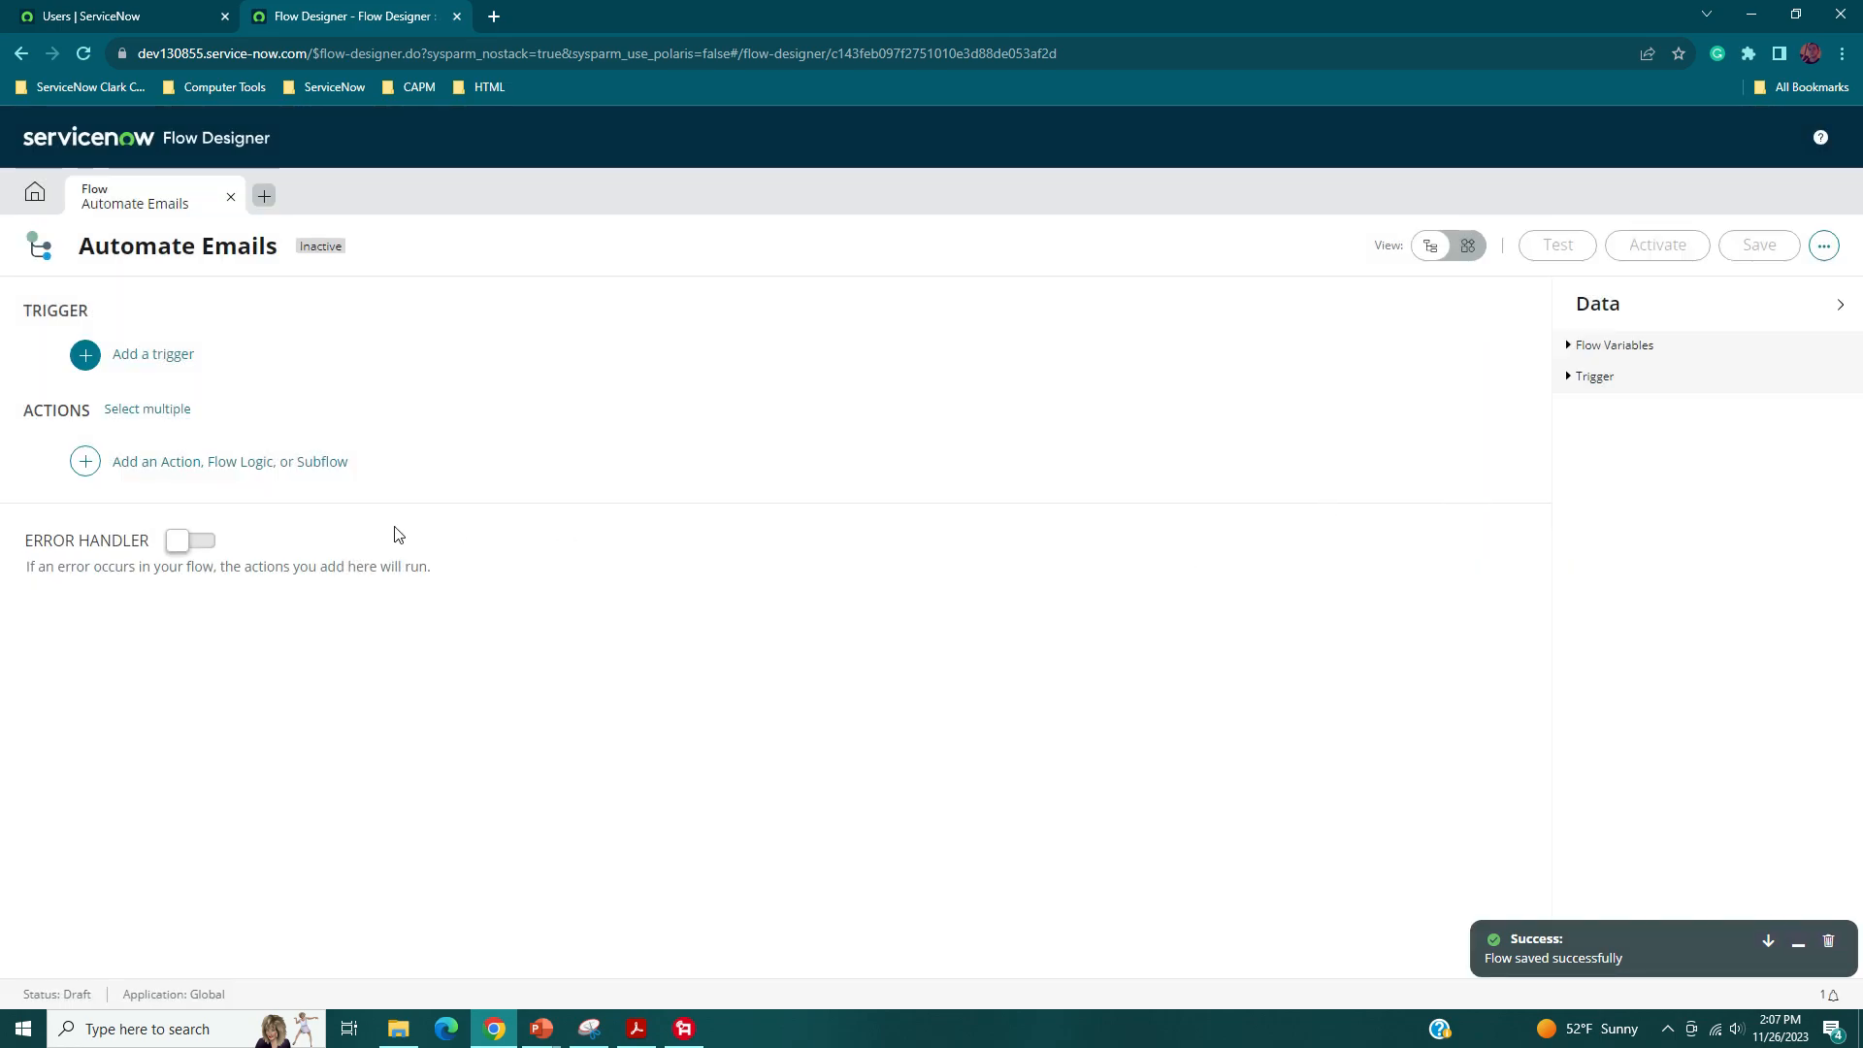
# - Add a record Created trigger to the flow and set its table to User [sys_user]
pyautogui.click(230, 361)
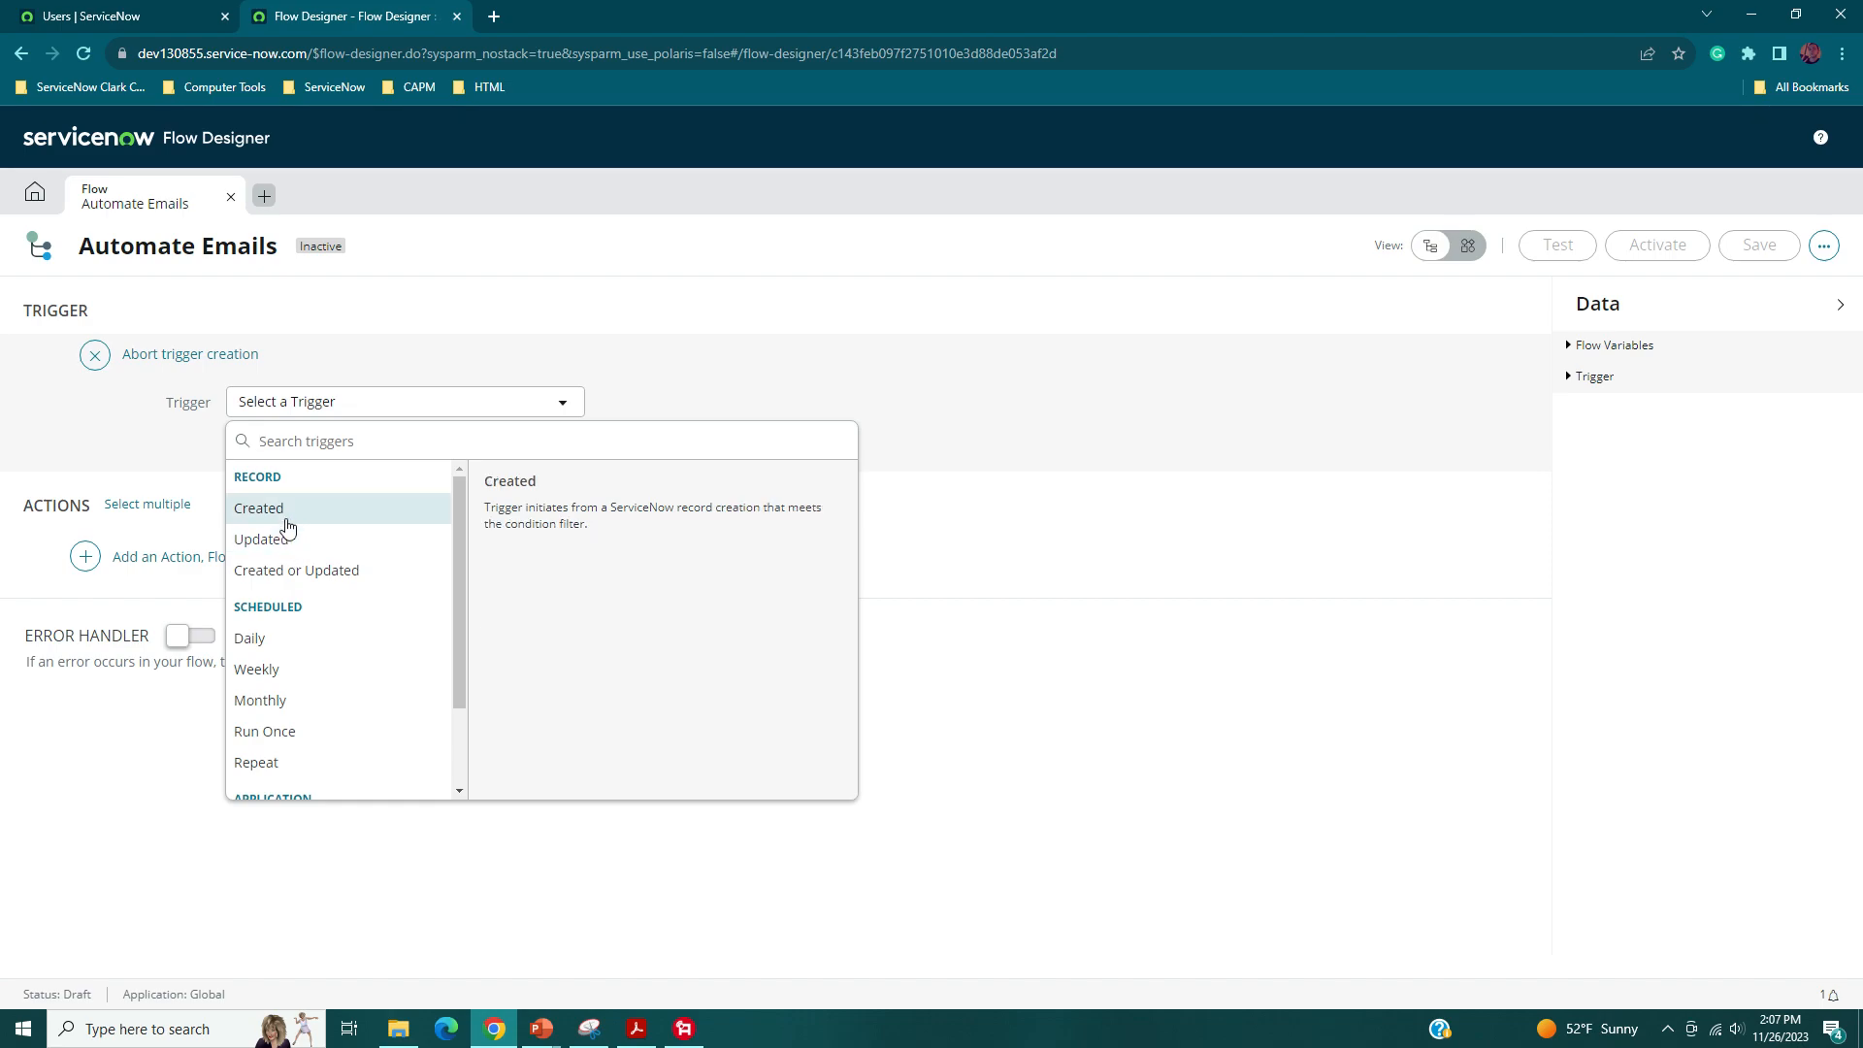
pyautogui.click(284, 513)
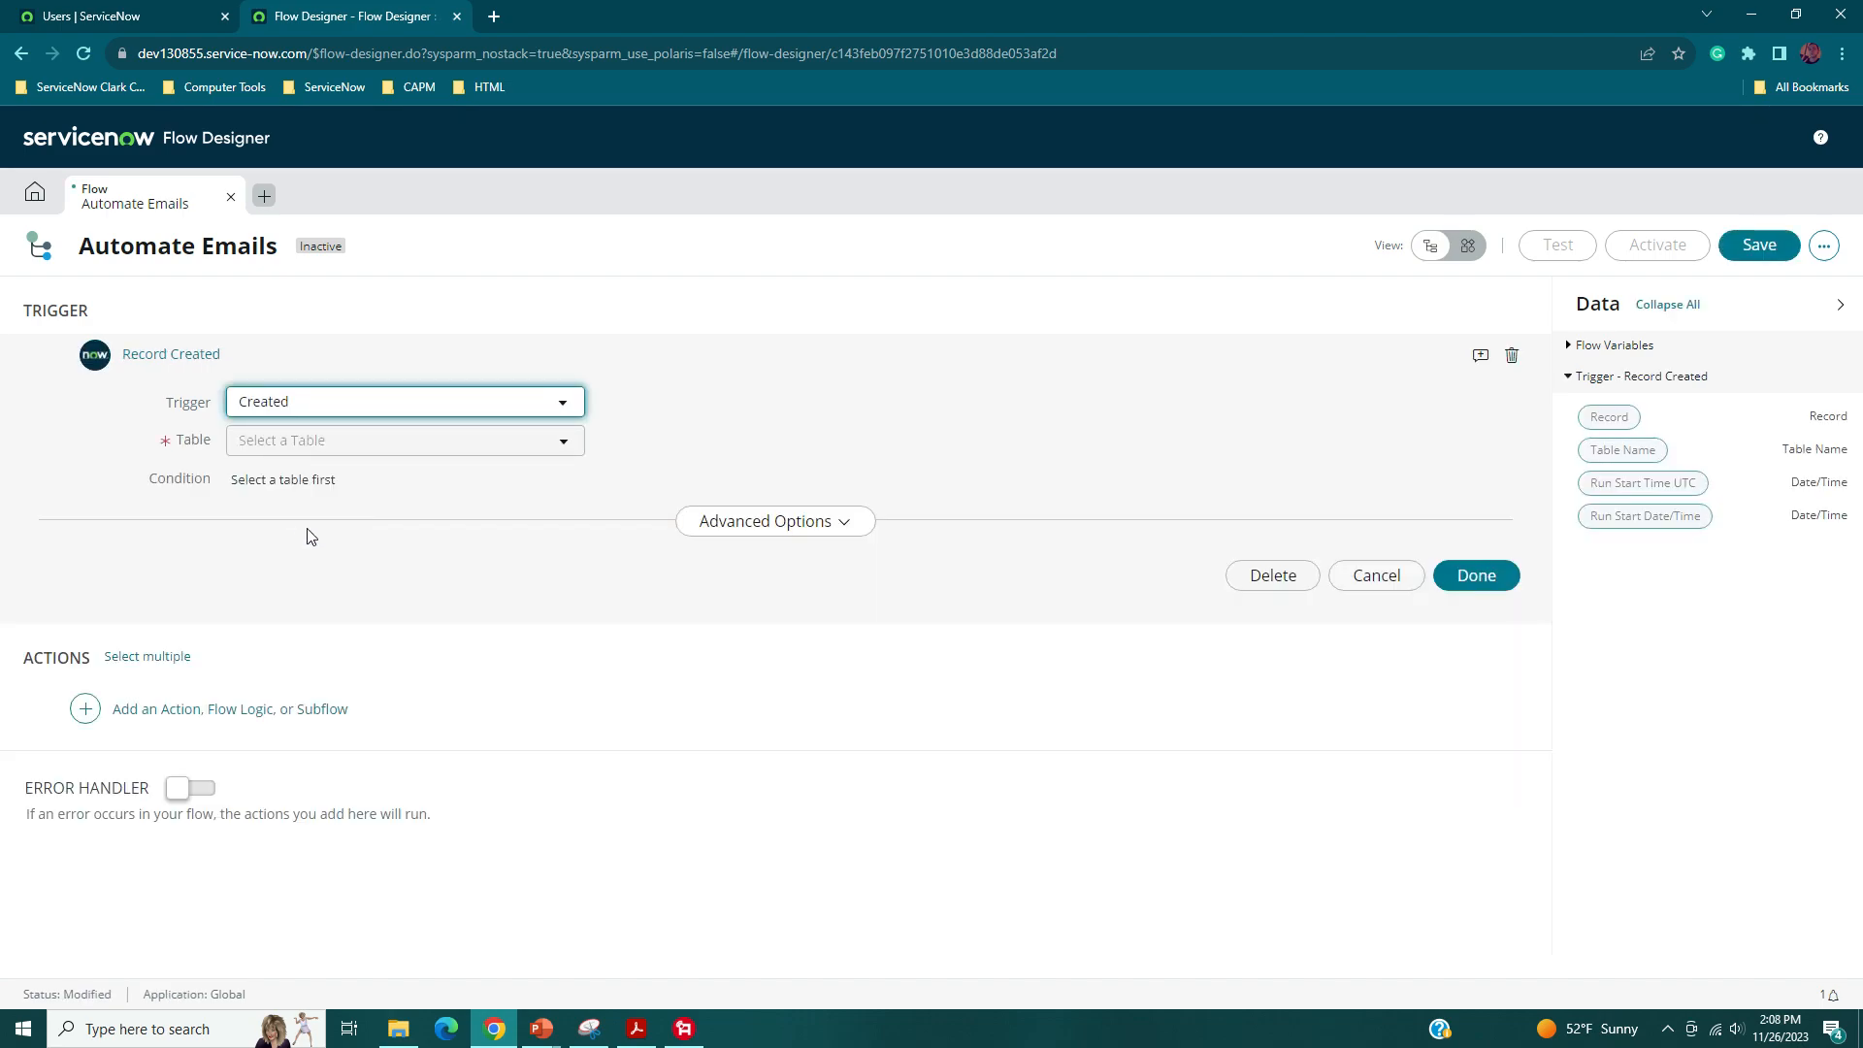
pyautogui.click(368, 446)
pyautogui.write('sys_use')
pyautogui.scroll(-5, 403, 605)
pyautogui.scroll(-1, 412, 598)
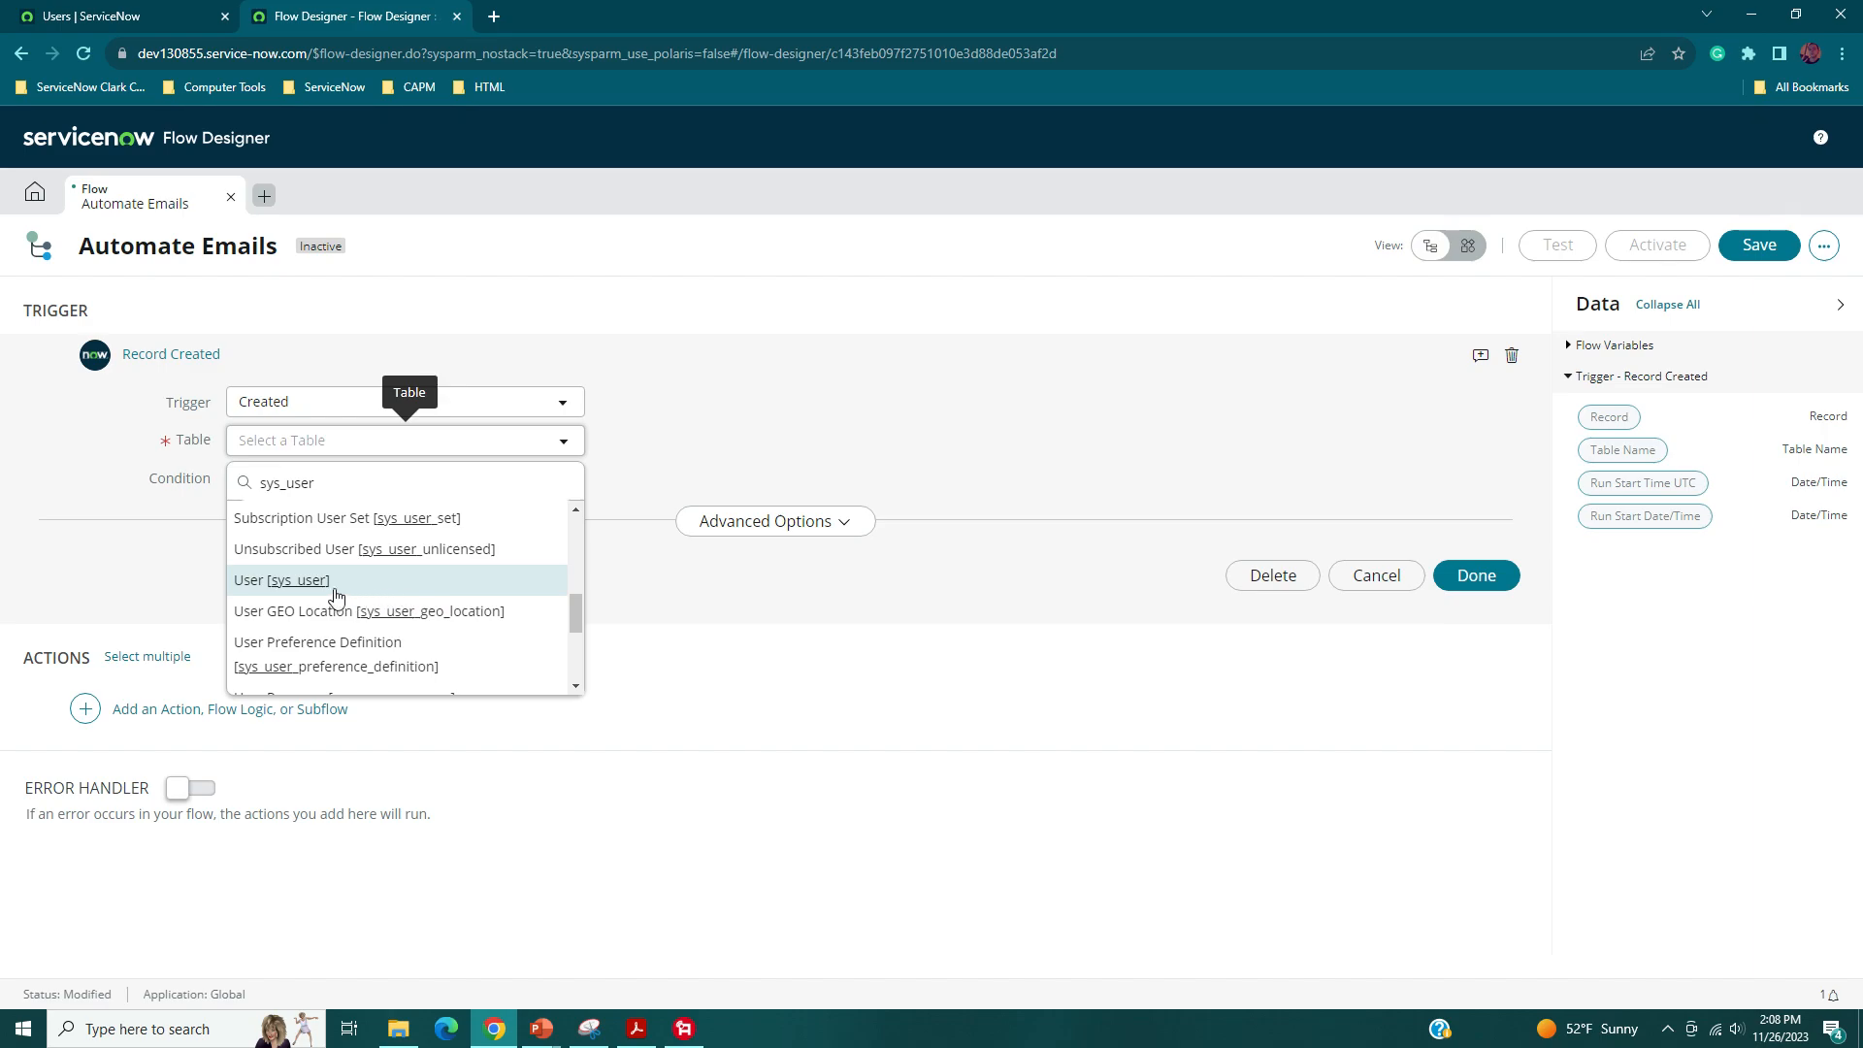
pyautogui.click(337, 585)
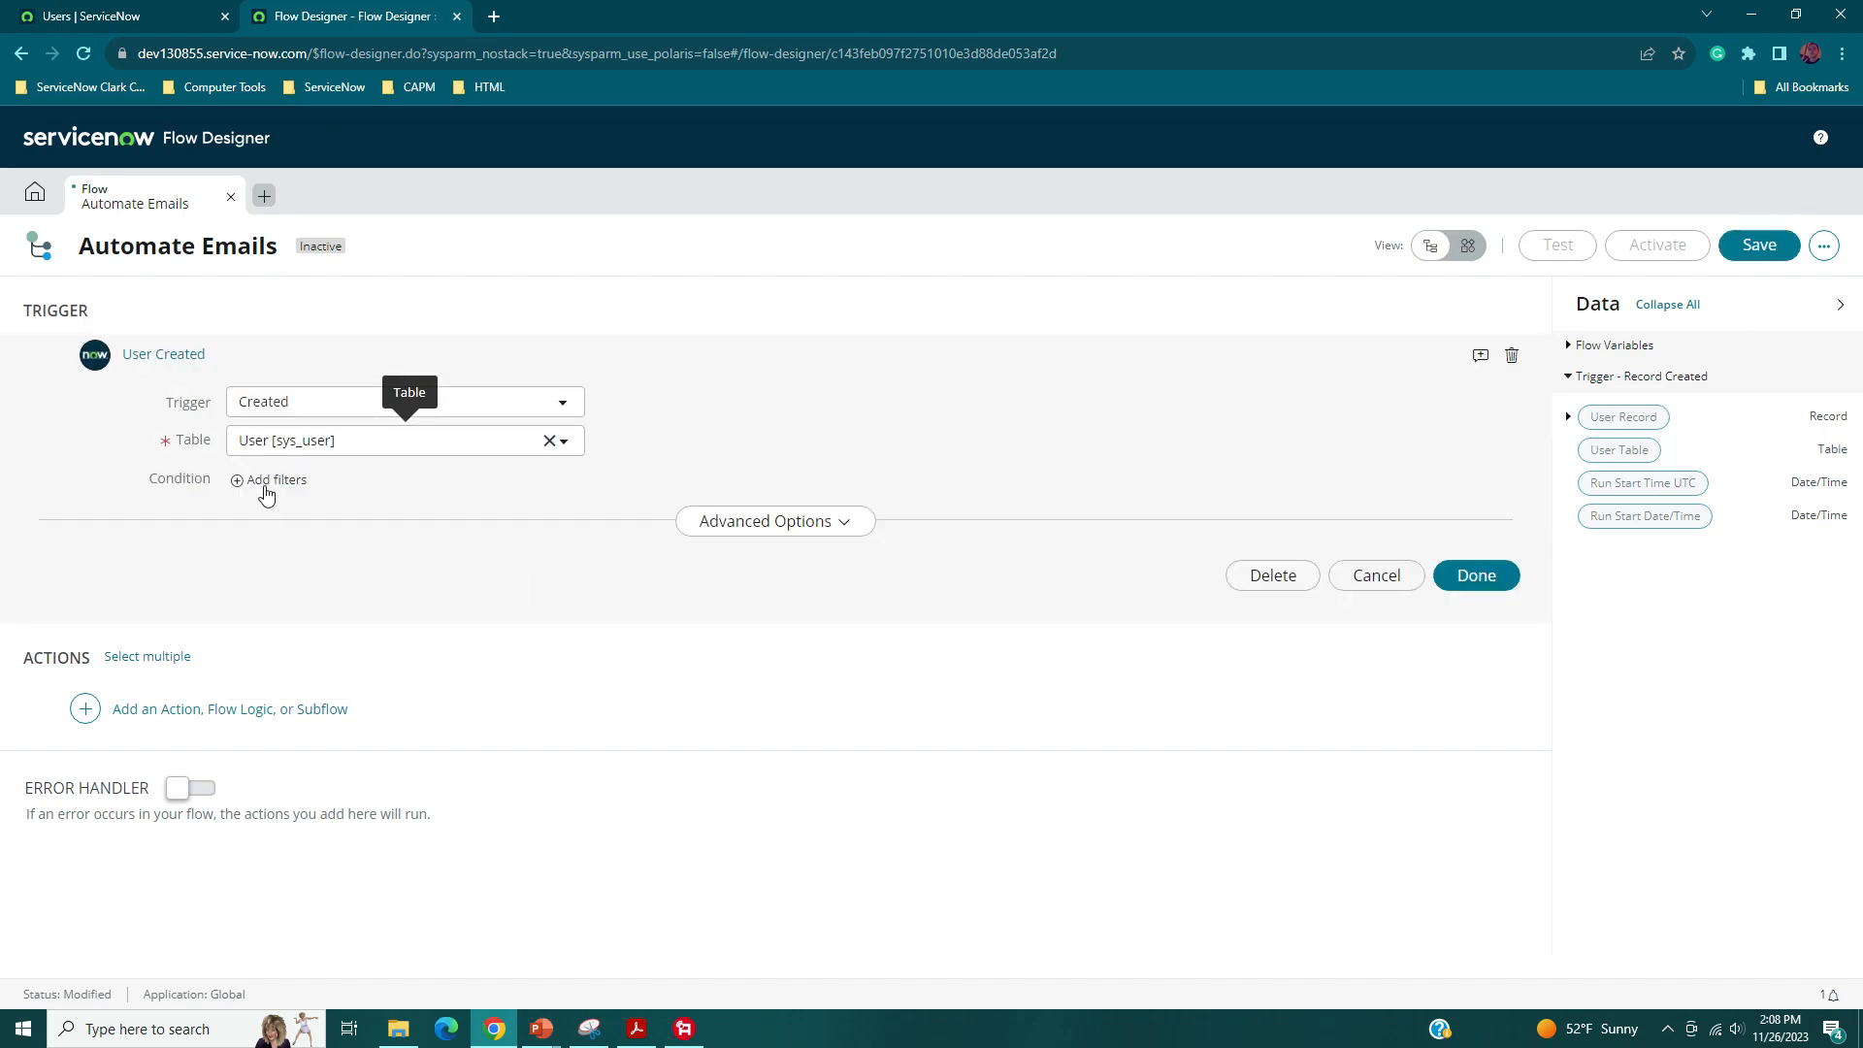
pyautogui.click(276, 485)
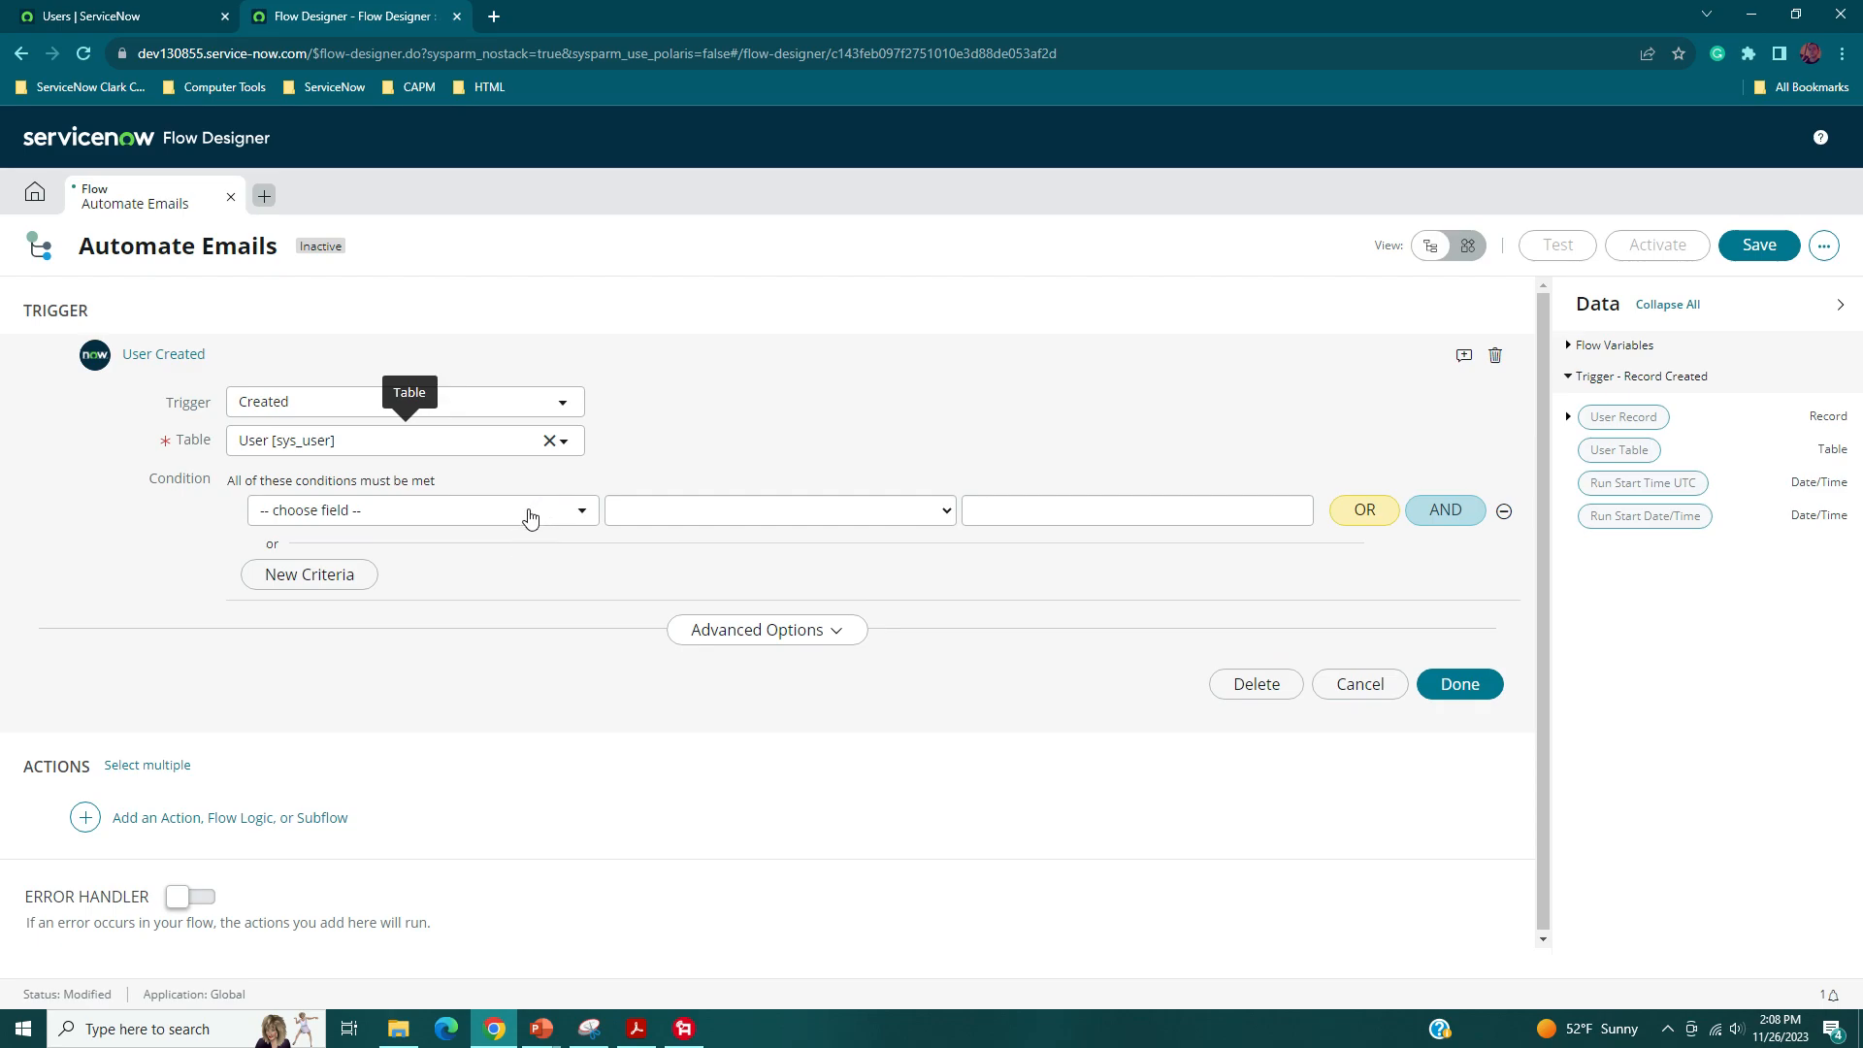
pyautogui.click(528, 514)
pyautogui.scroll(-6, 422, 663)
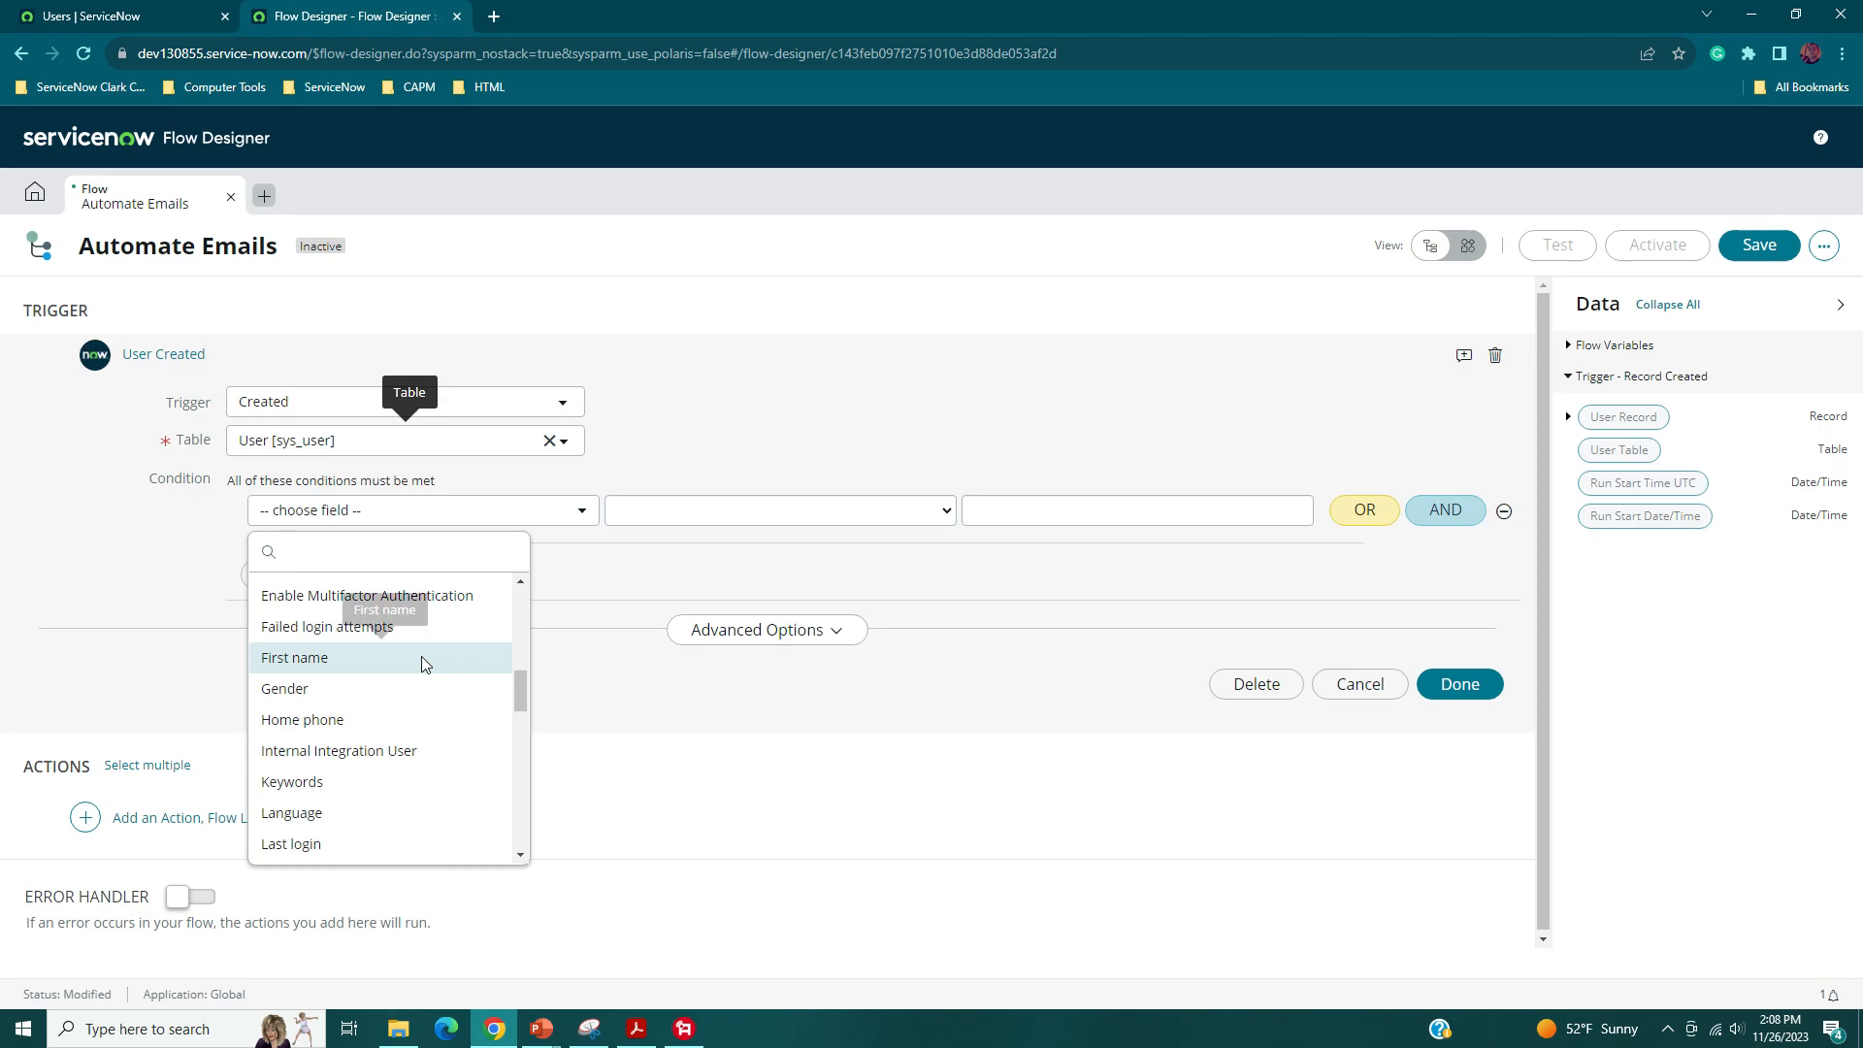
pyautogui.scroll(-2, 421, 664)
pyautogui.scroll(5, 421, 664)
pyautogui.scroll(2, 422, 664)
pyautogui.click(105, 556)
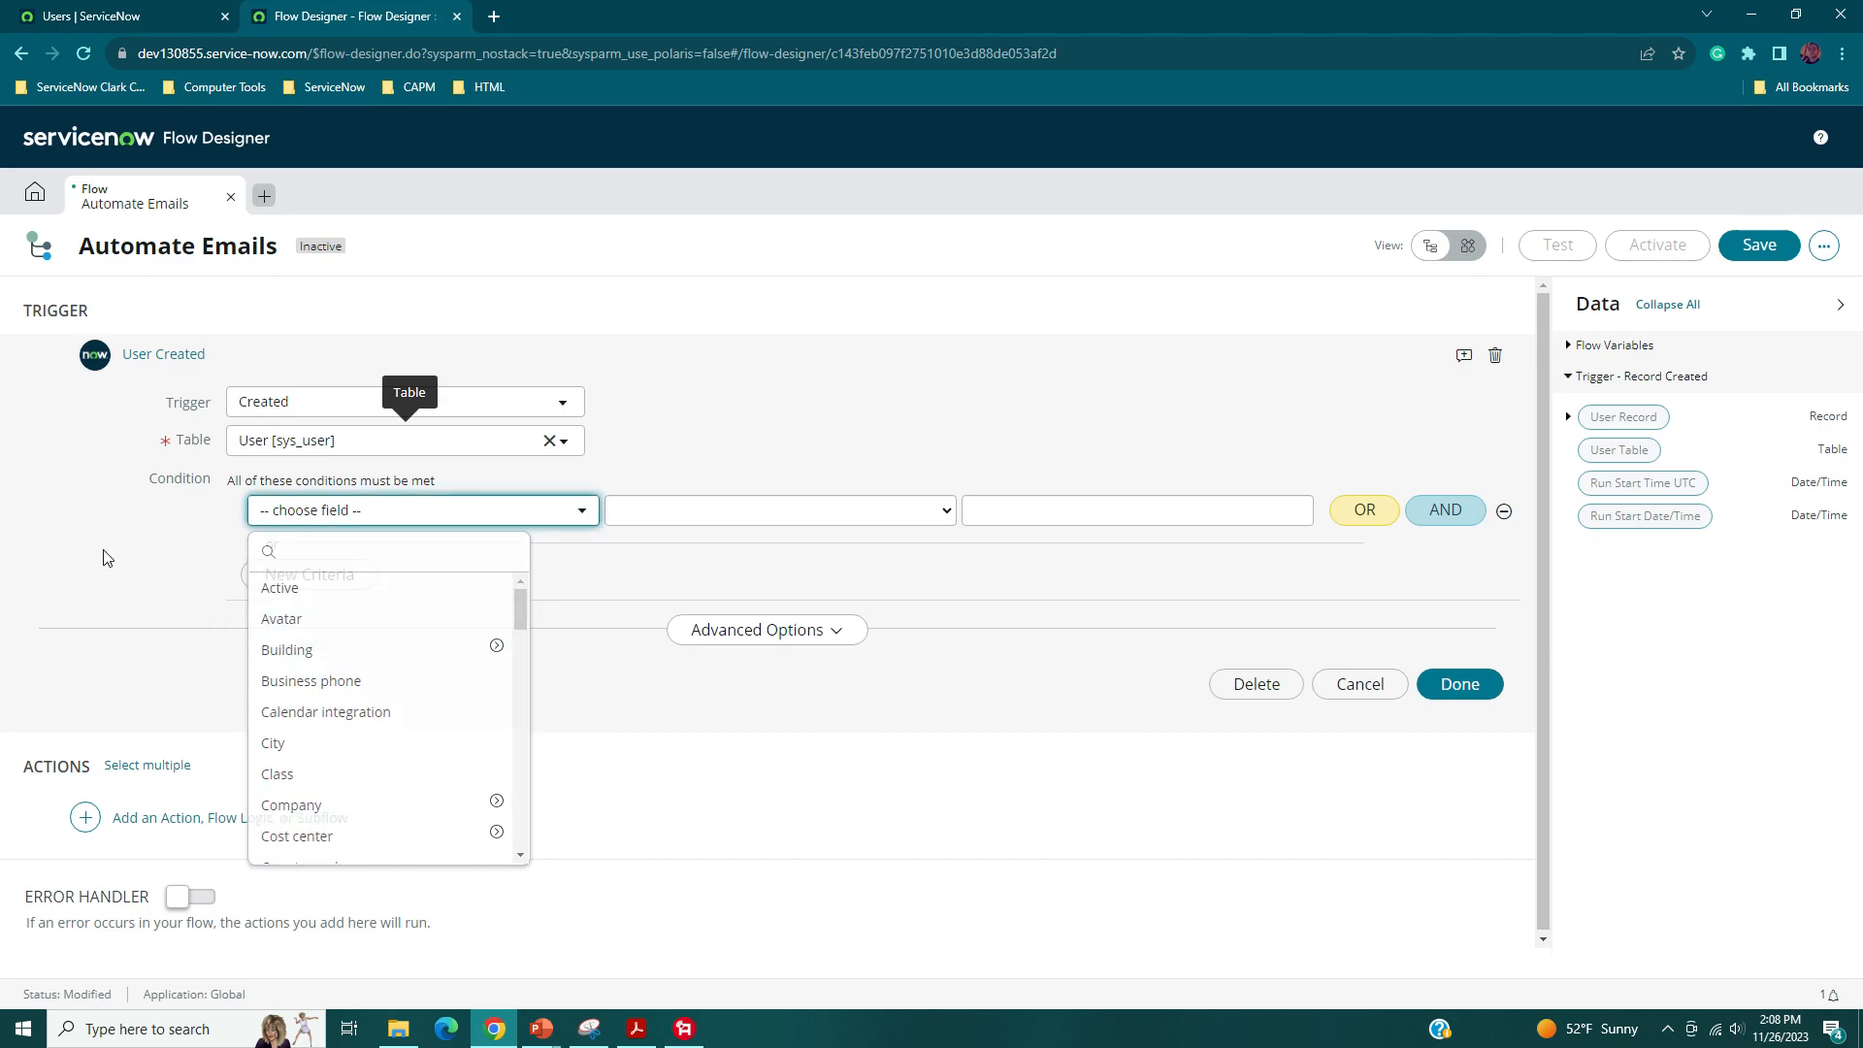
pyautogui.click(1504, 510)
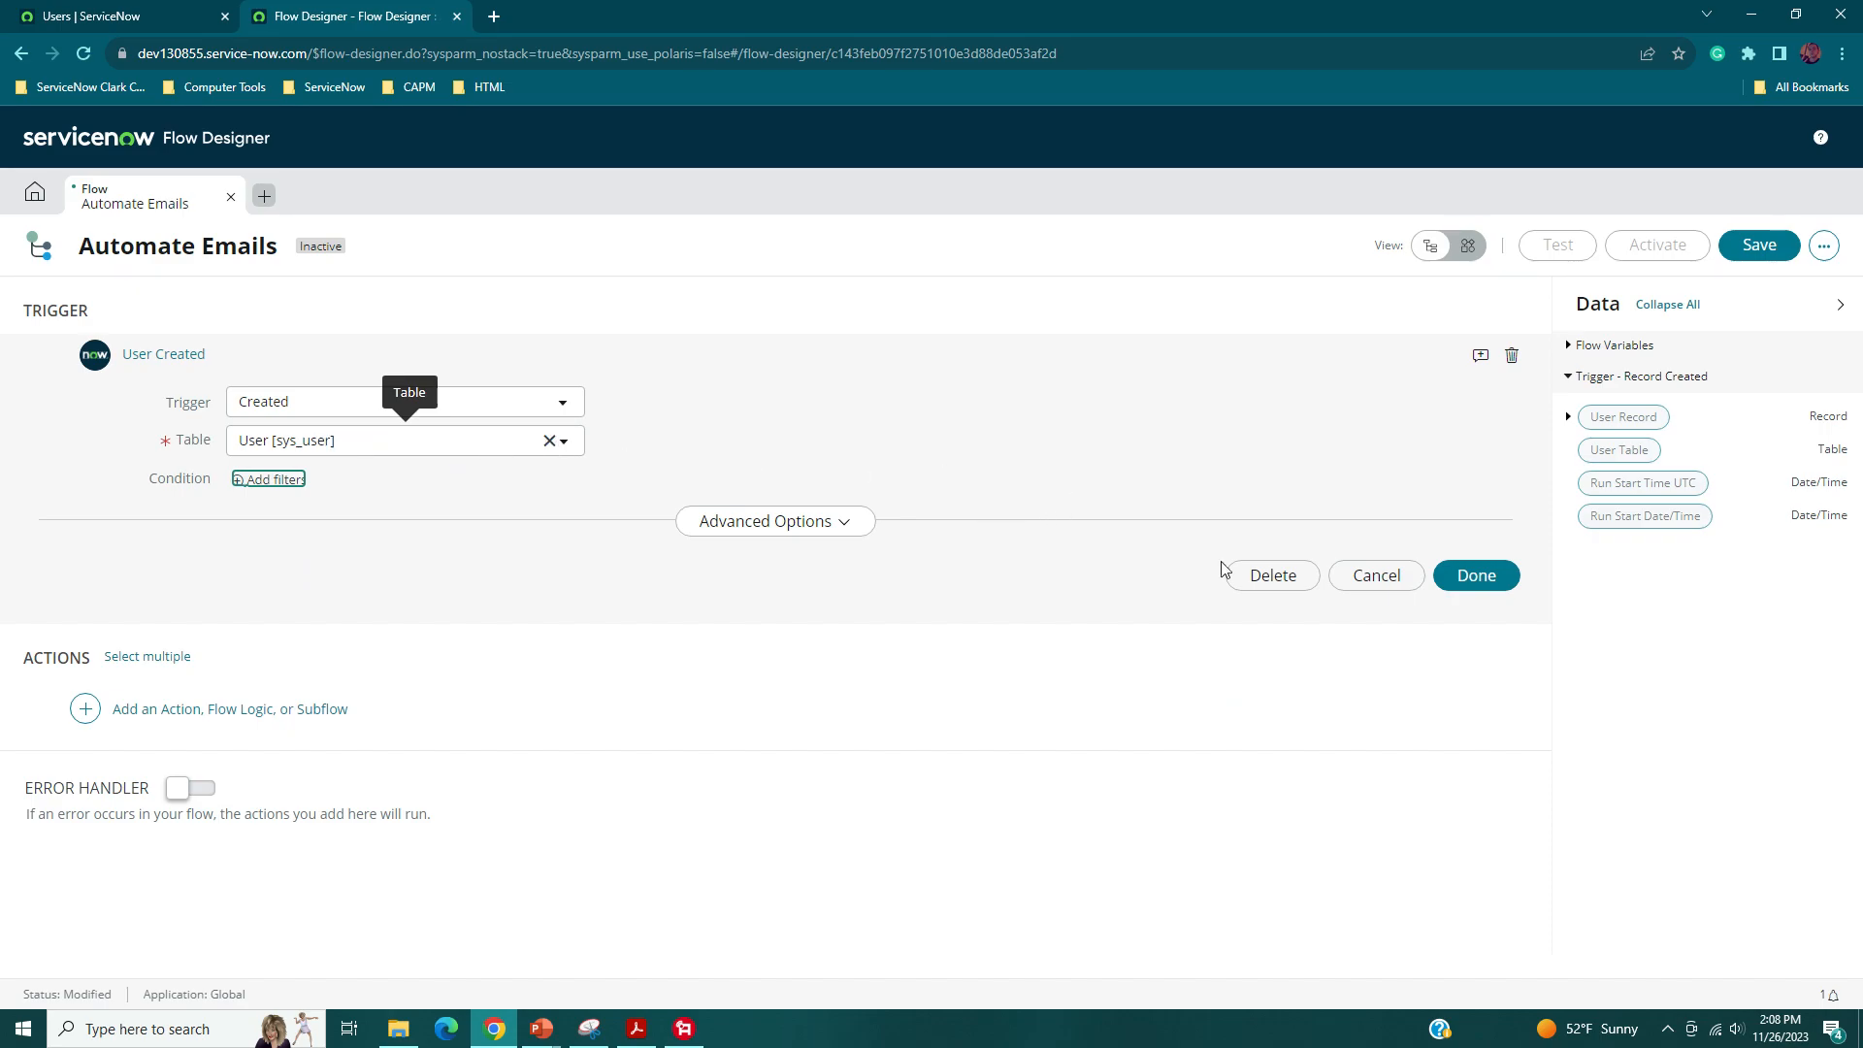
# - Confirm the User Created trigger and start adding an action to the flow
pyautogui.click(1475, 575)
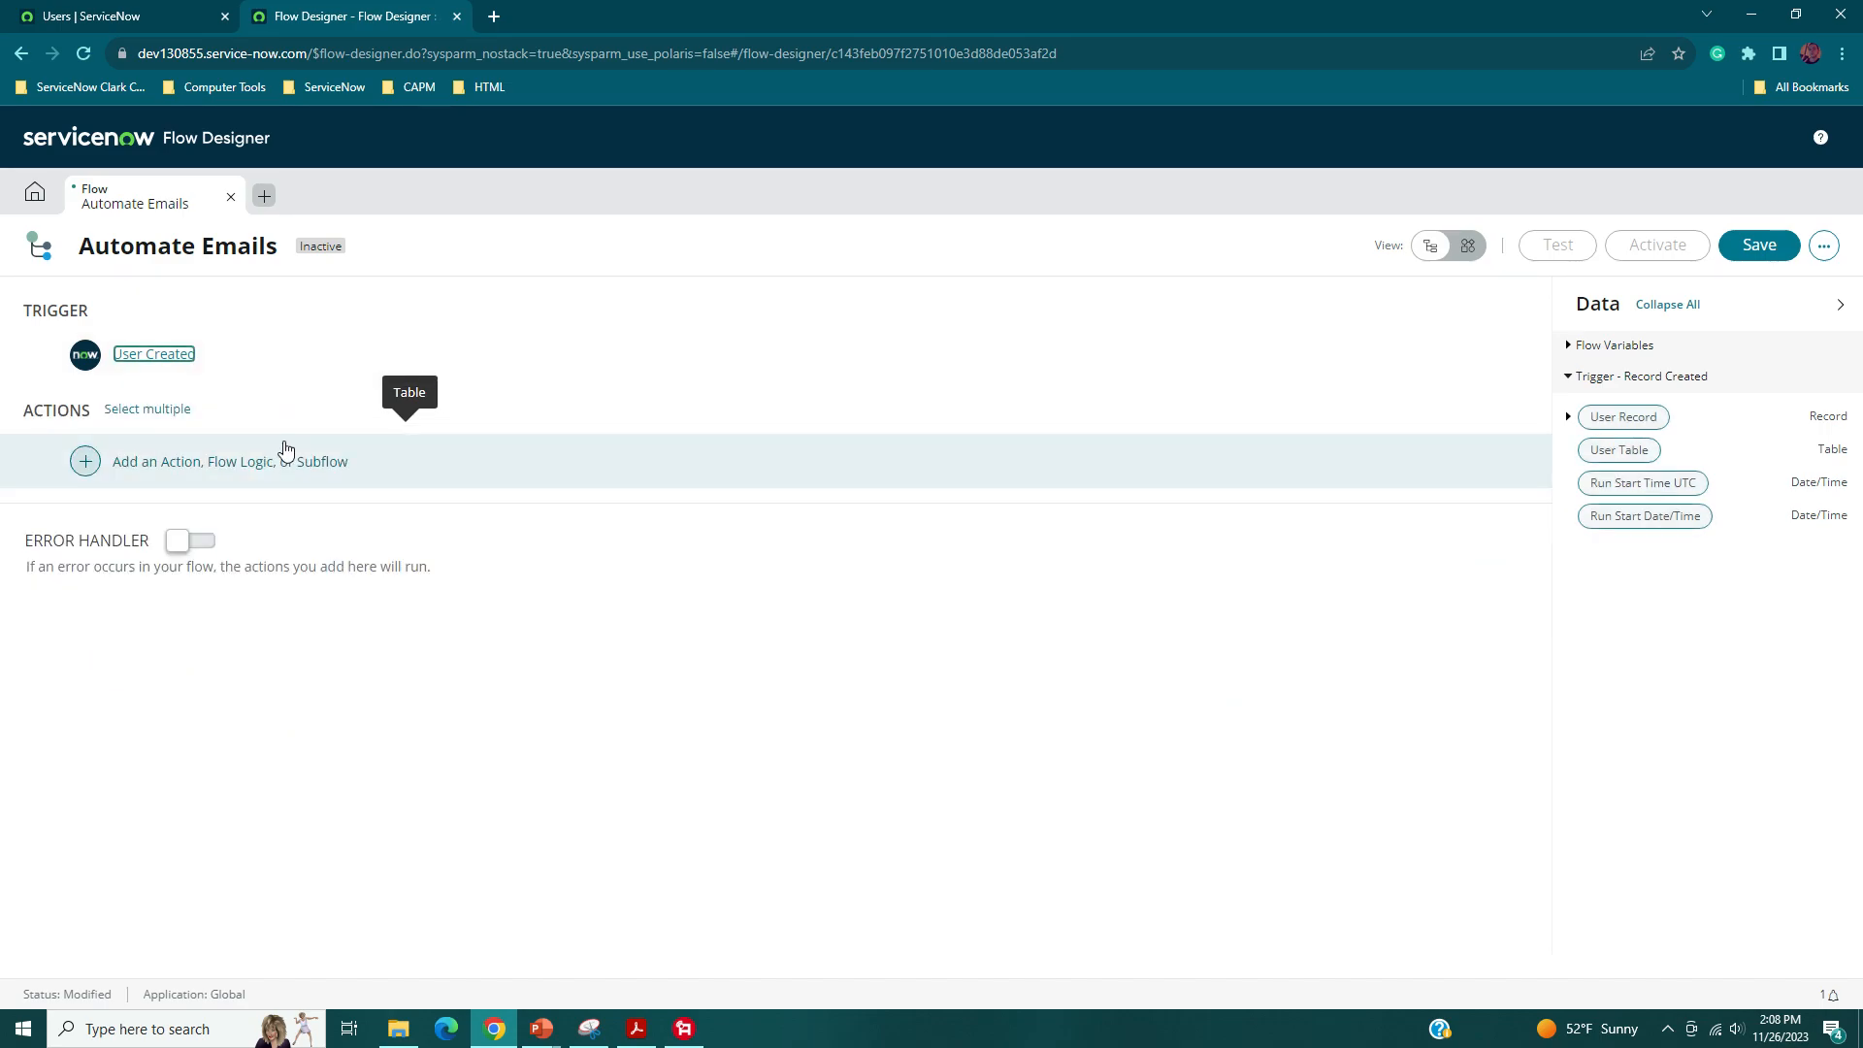
pyautogui.click(491, 470)
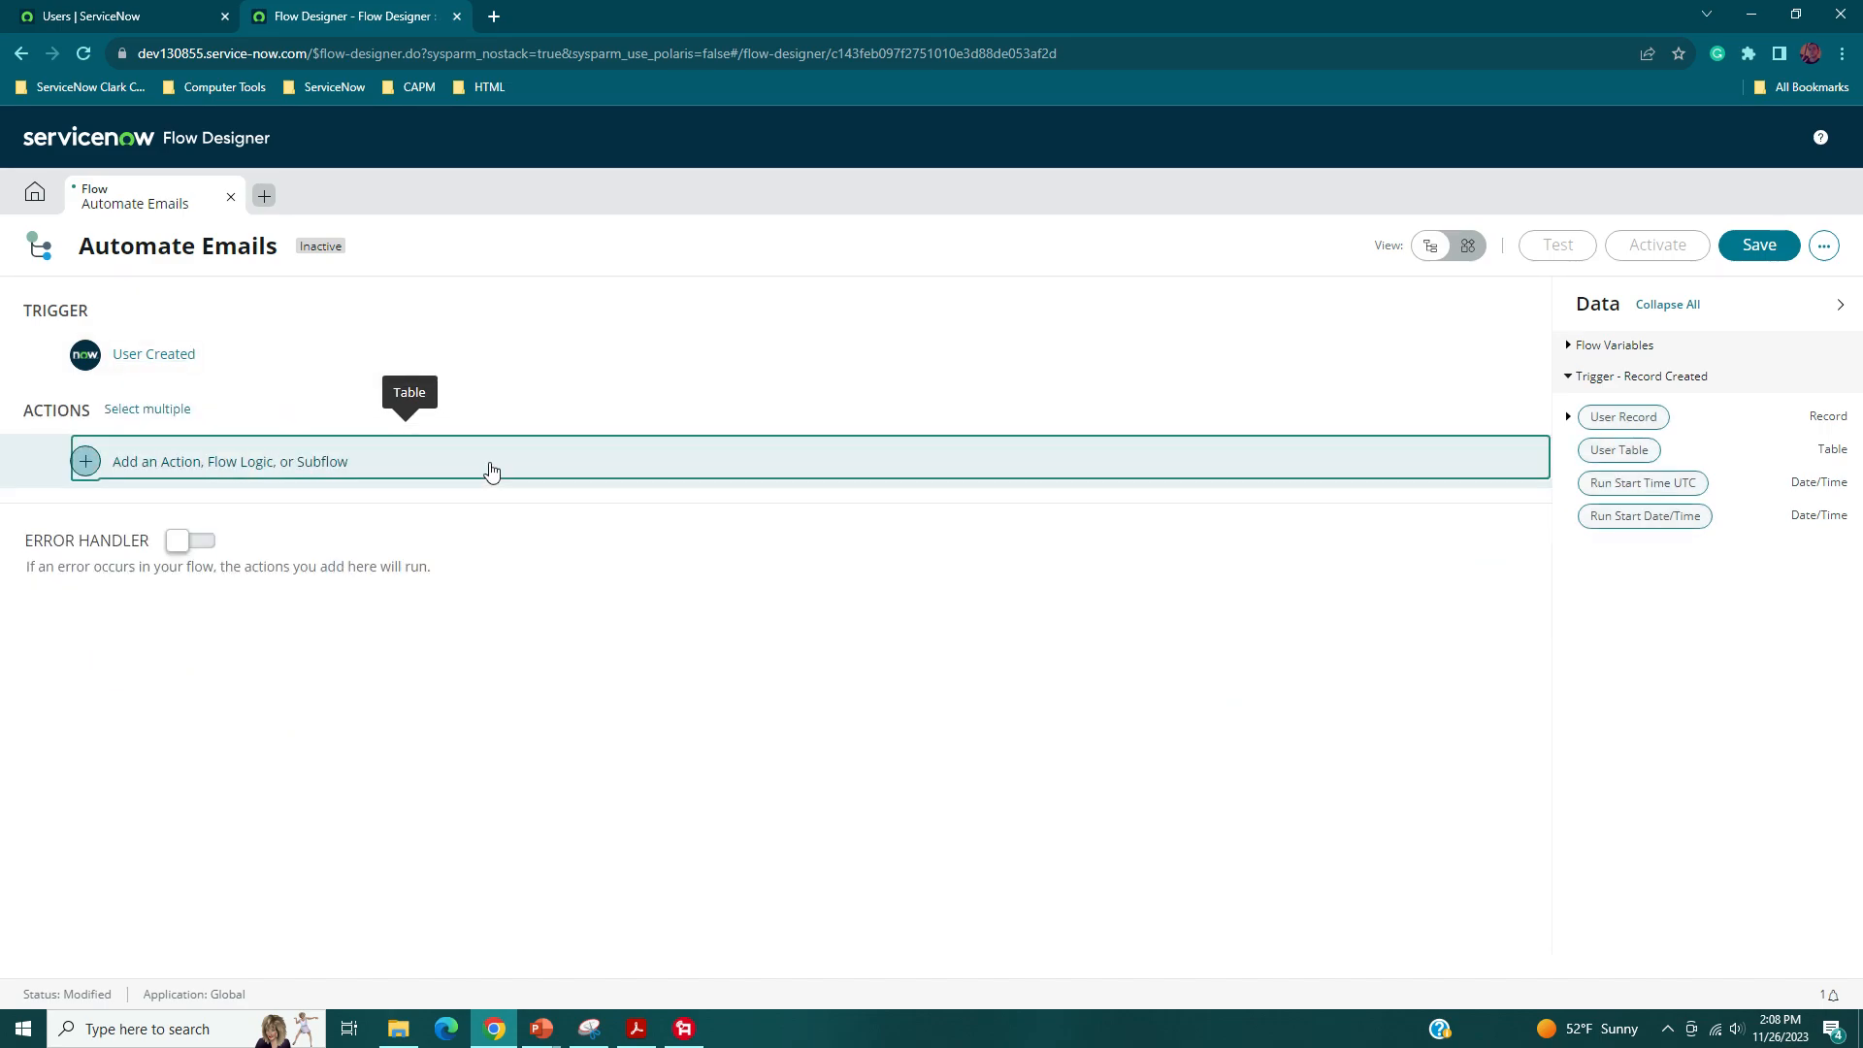
pyautogui.moveTo(492, 470); pyautogui.dragTo(461, 390)
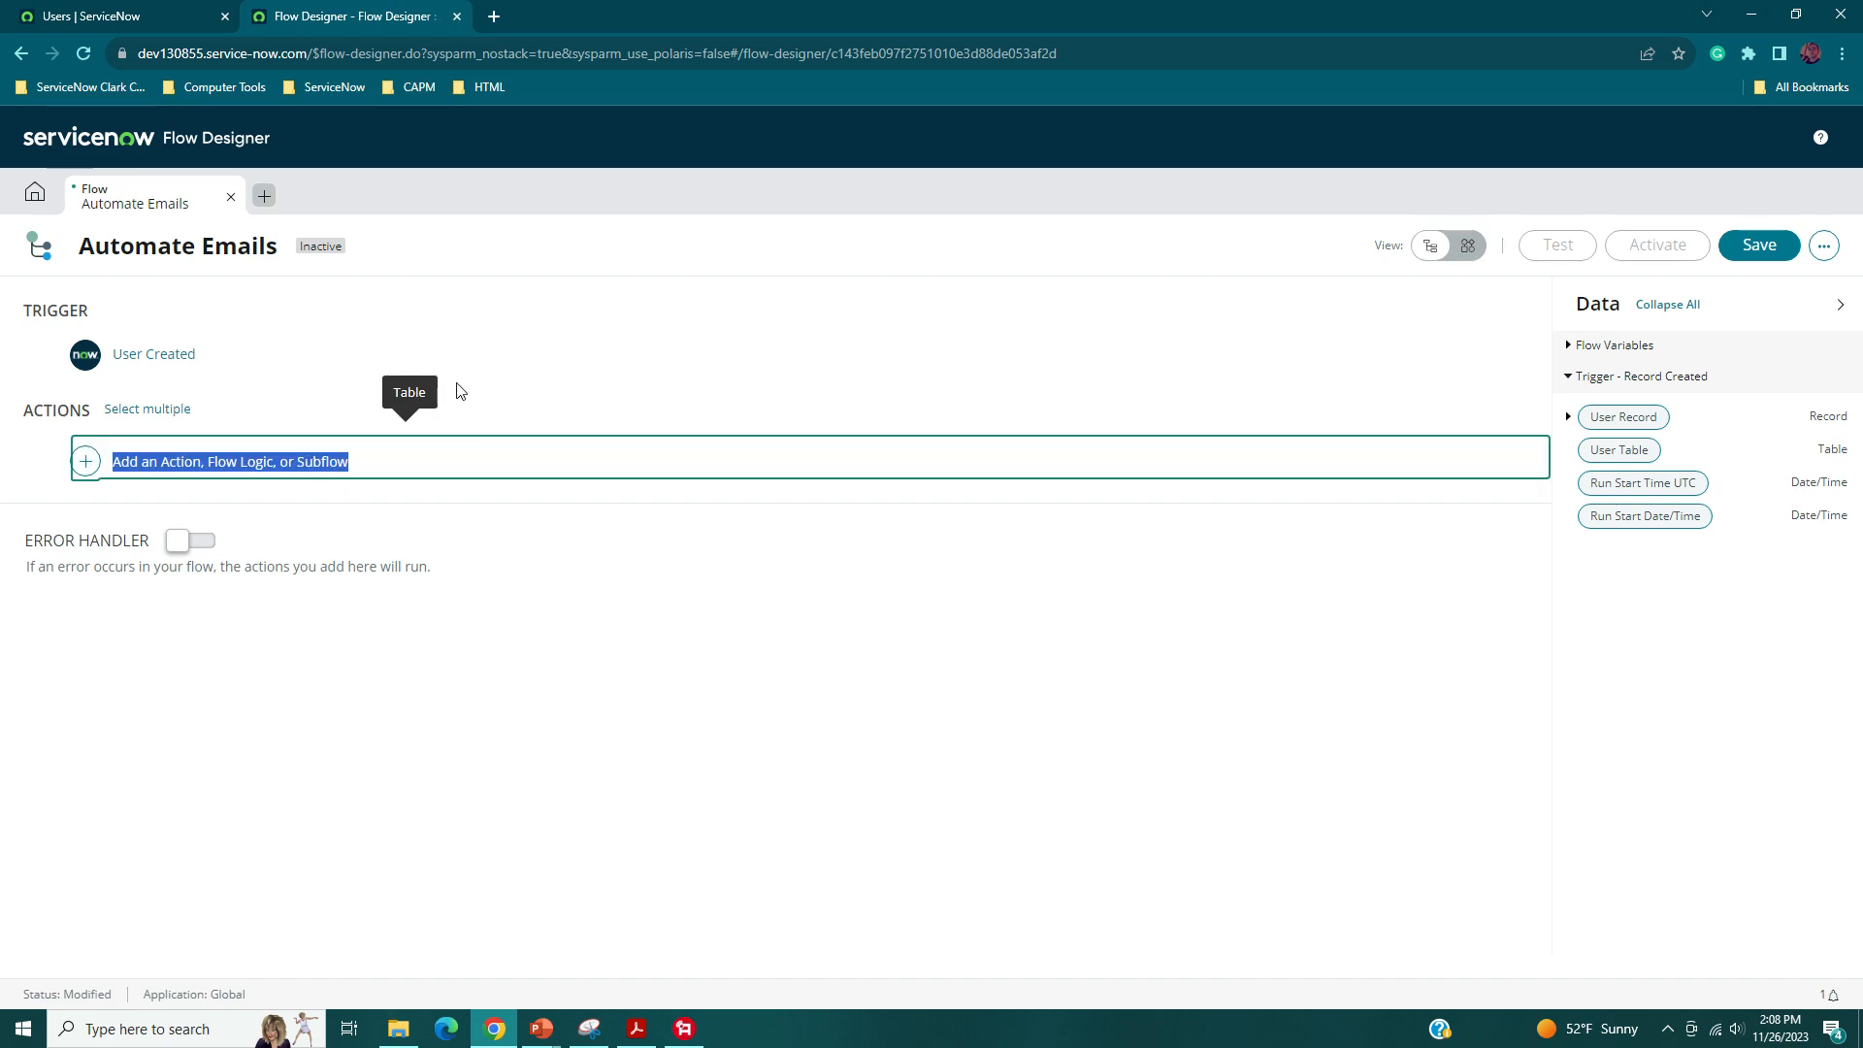
pyautogui.click(459, 381)
pyautogui.click(561, 482)
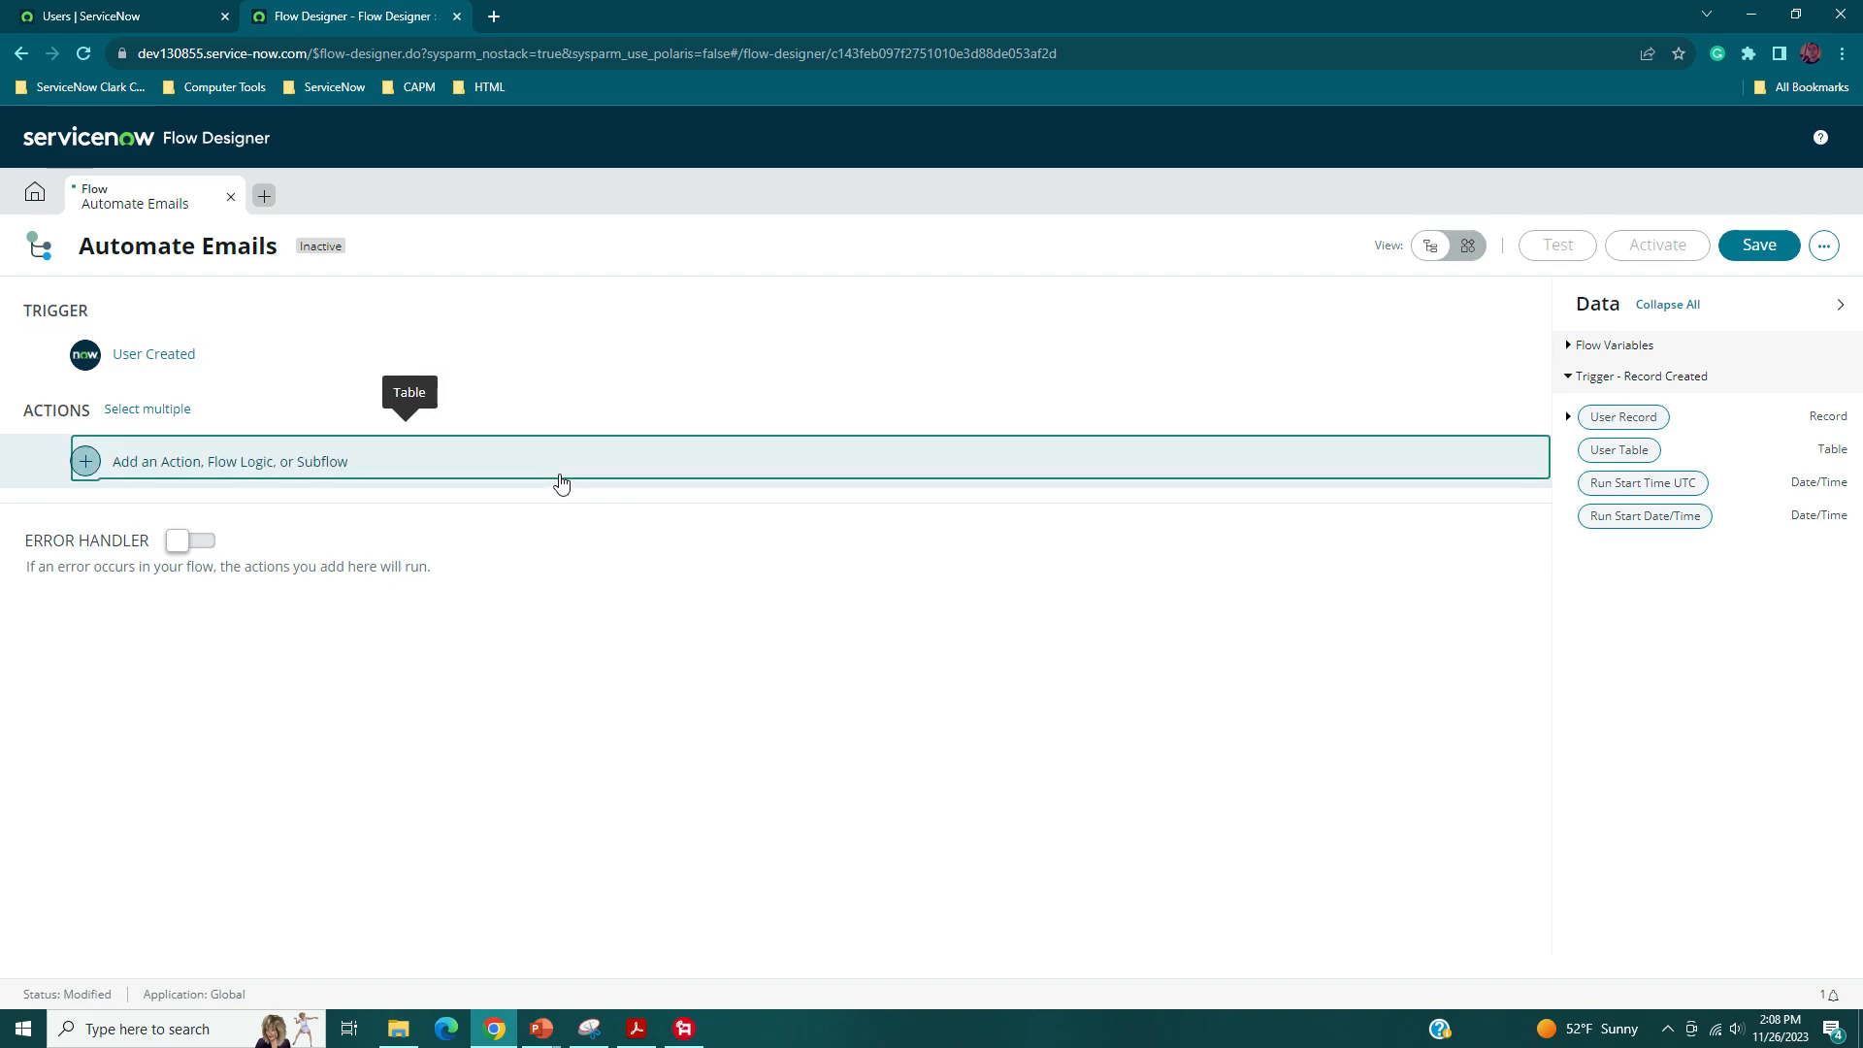
pyautogui.click(183, 464)
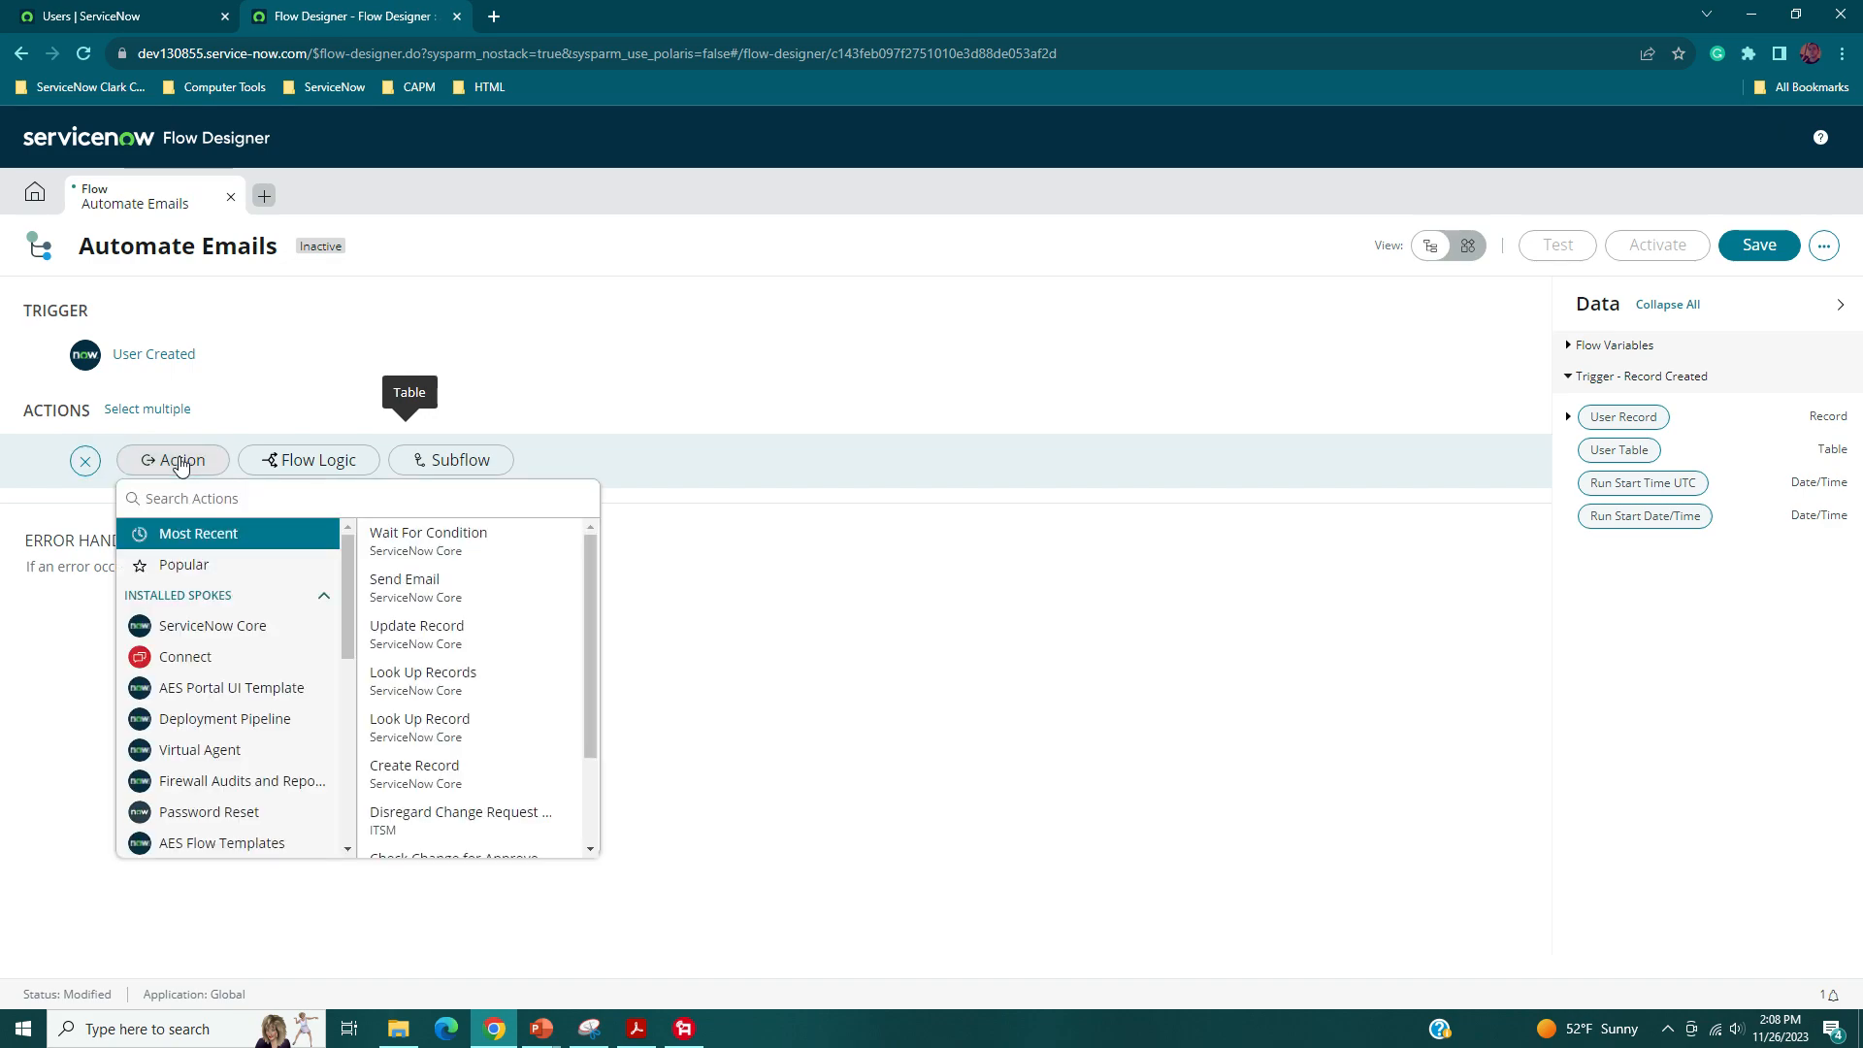
pyautogui.write('send')
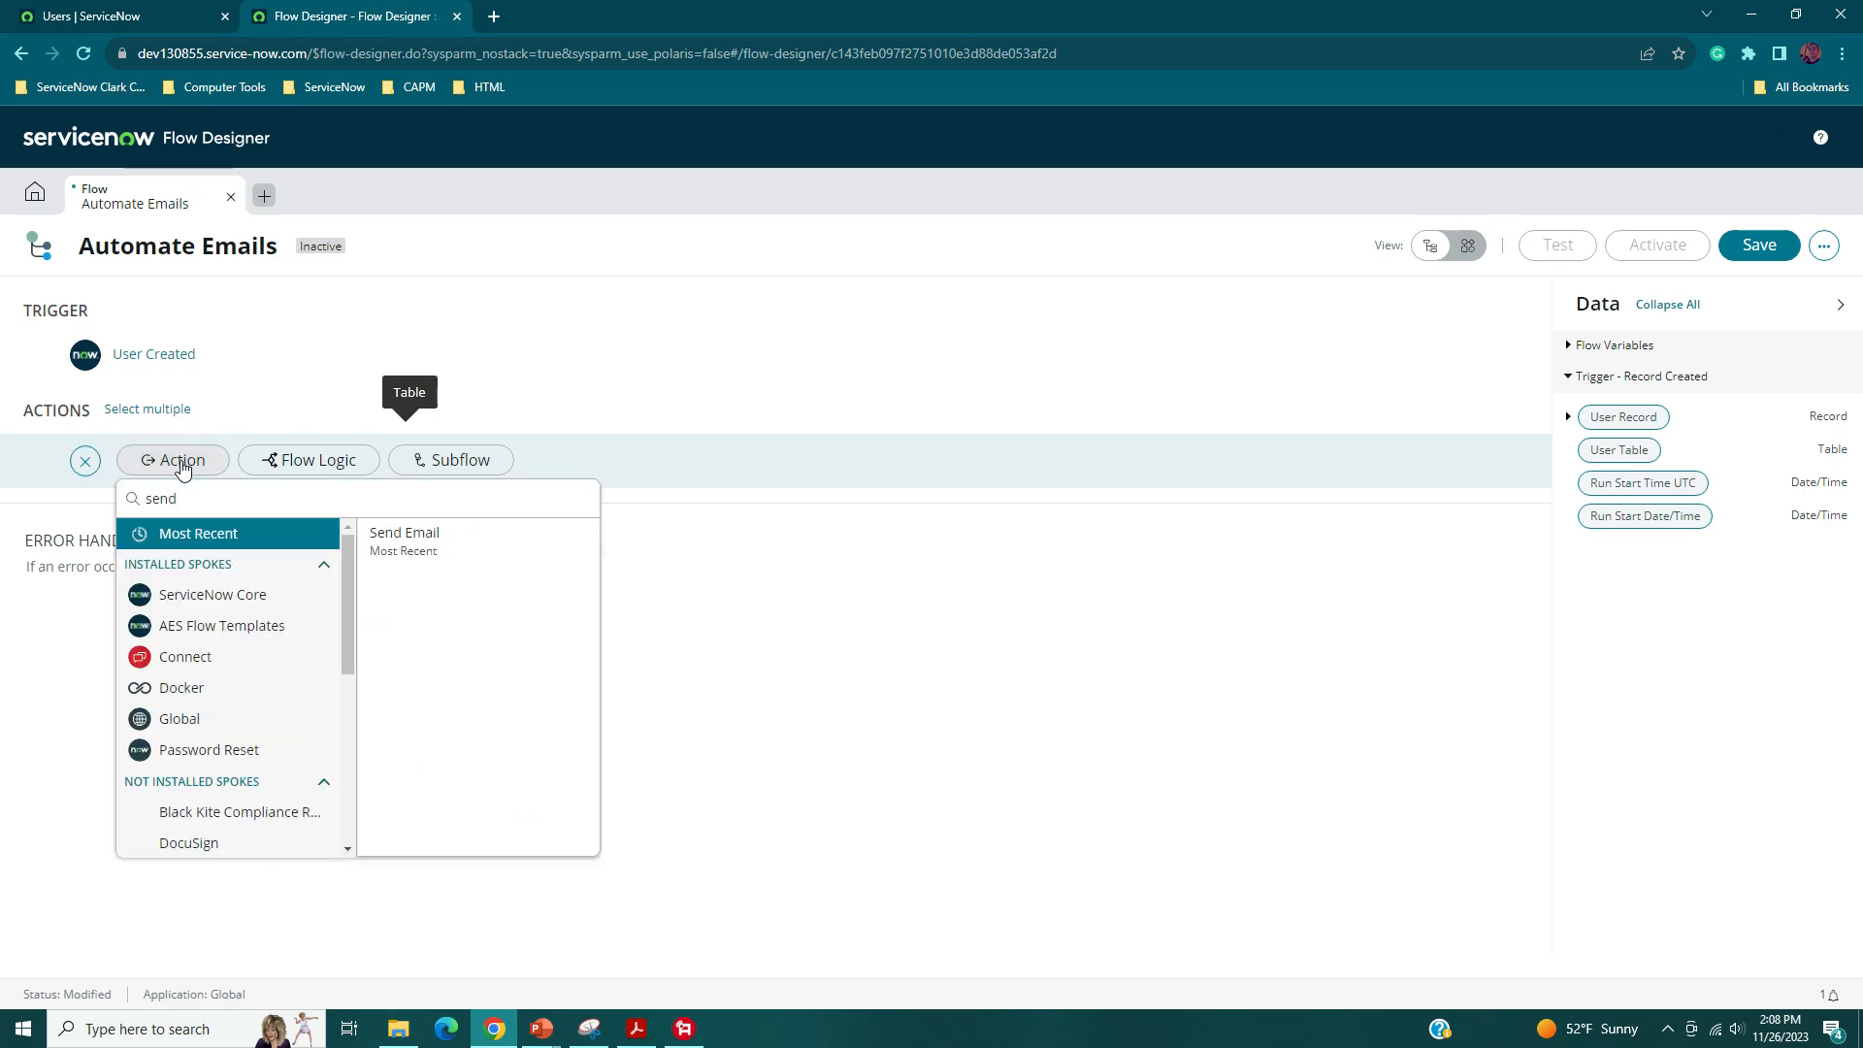
pyautogui.press('BackSpace')
pyautogui.press('BackSpace')
pyautogui.press('BackSpace')
pyautogui.press('BackSpace')
pyautogui.write('send email')
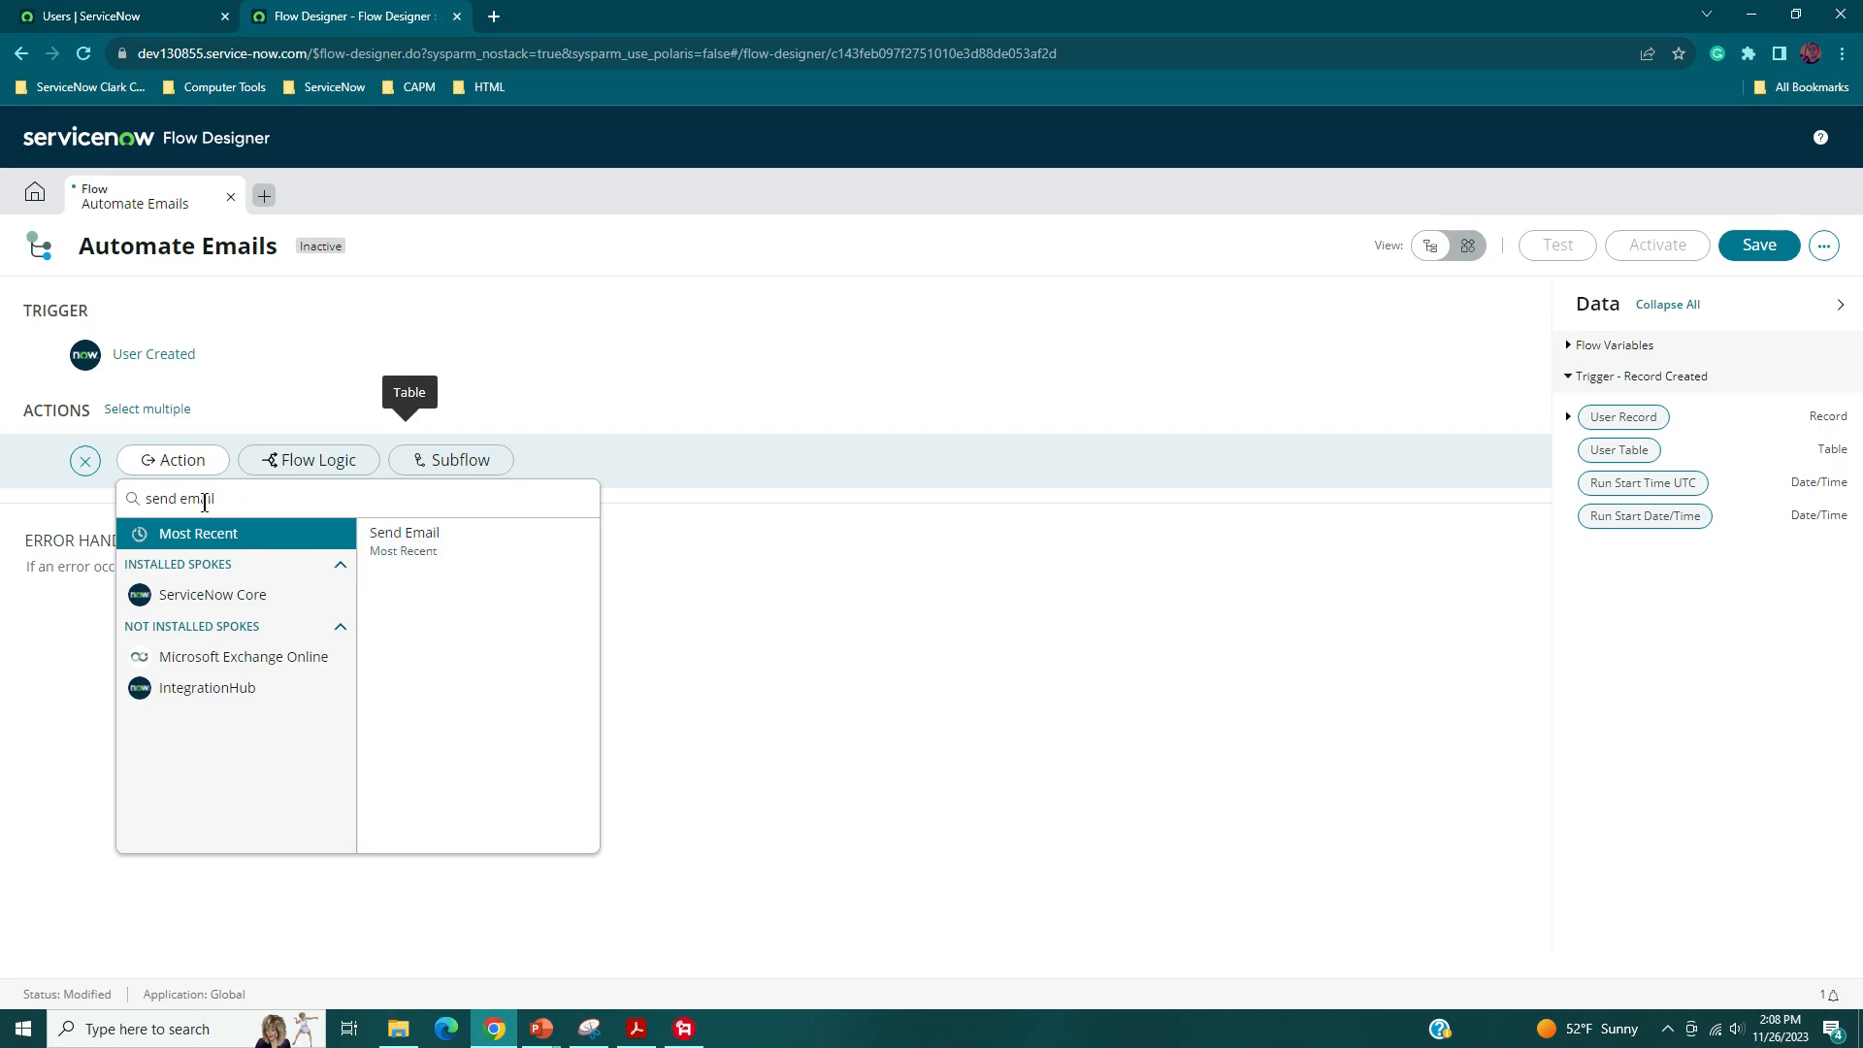
pyautogui.press('Escape')
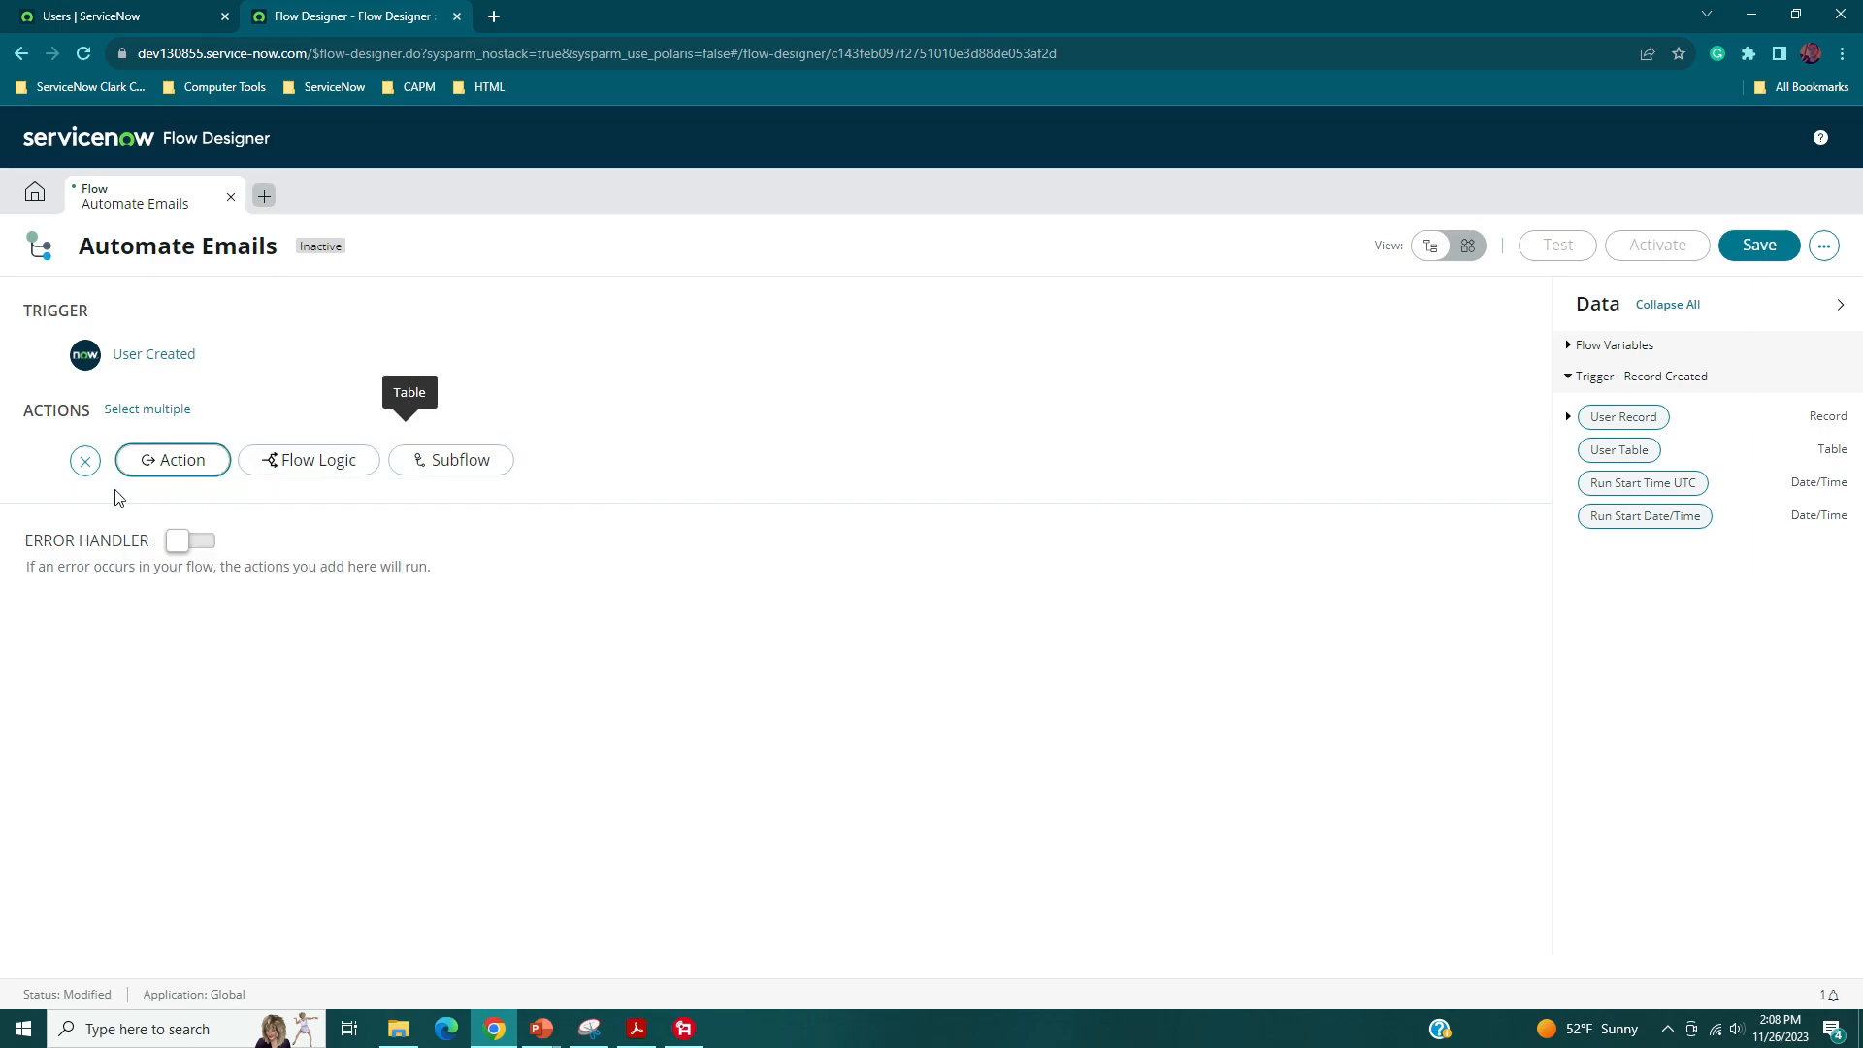
# - Find the Send Notification action with "notif", add it, and set its record to the trigger's User Record
pyautogui.click(175, 458)
pyautogui.write('notif')
pyautogui.click(428, 561)
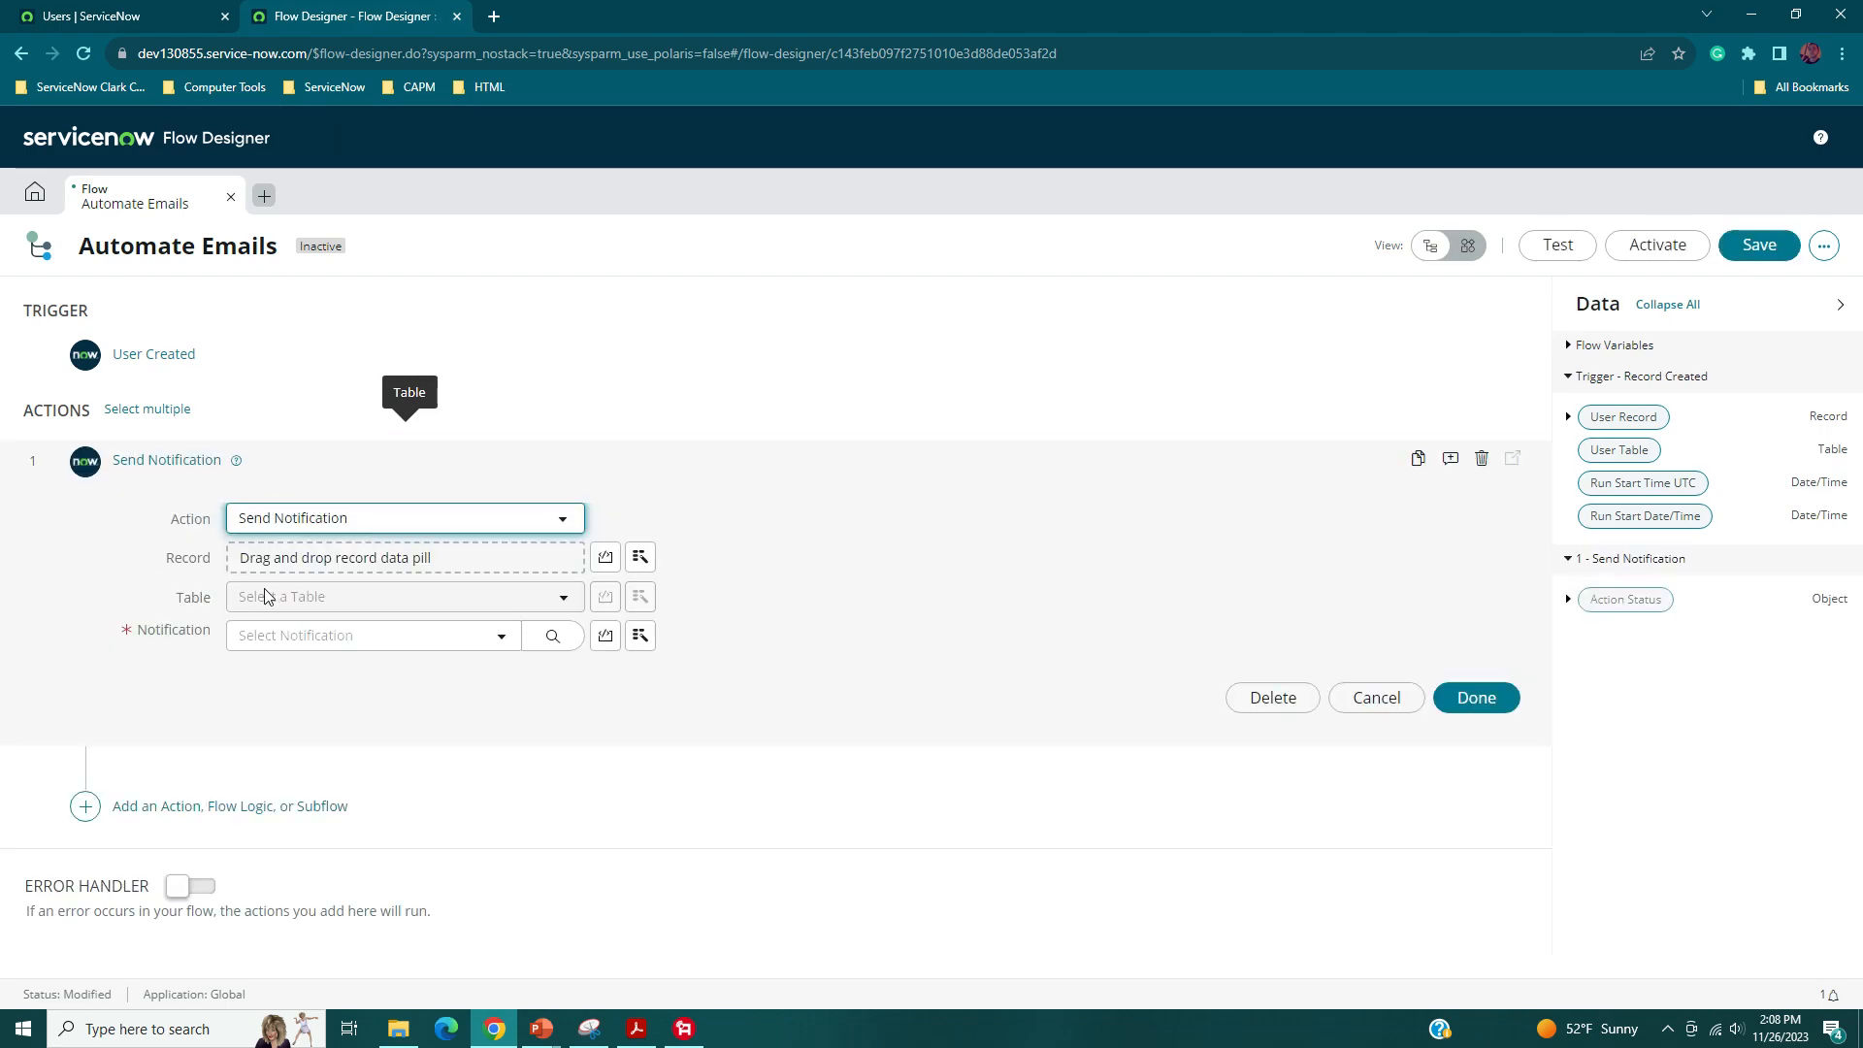
pyautogui.moveTo(1628, 419); pyautogui.dragTo(478, 553)
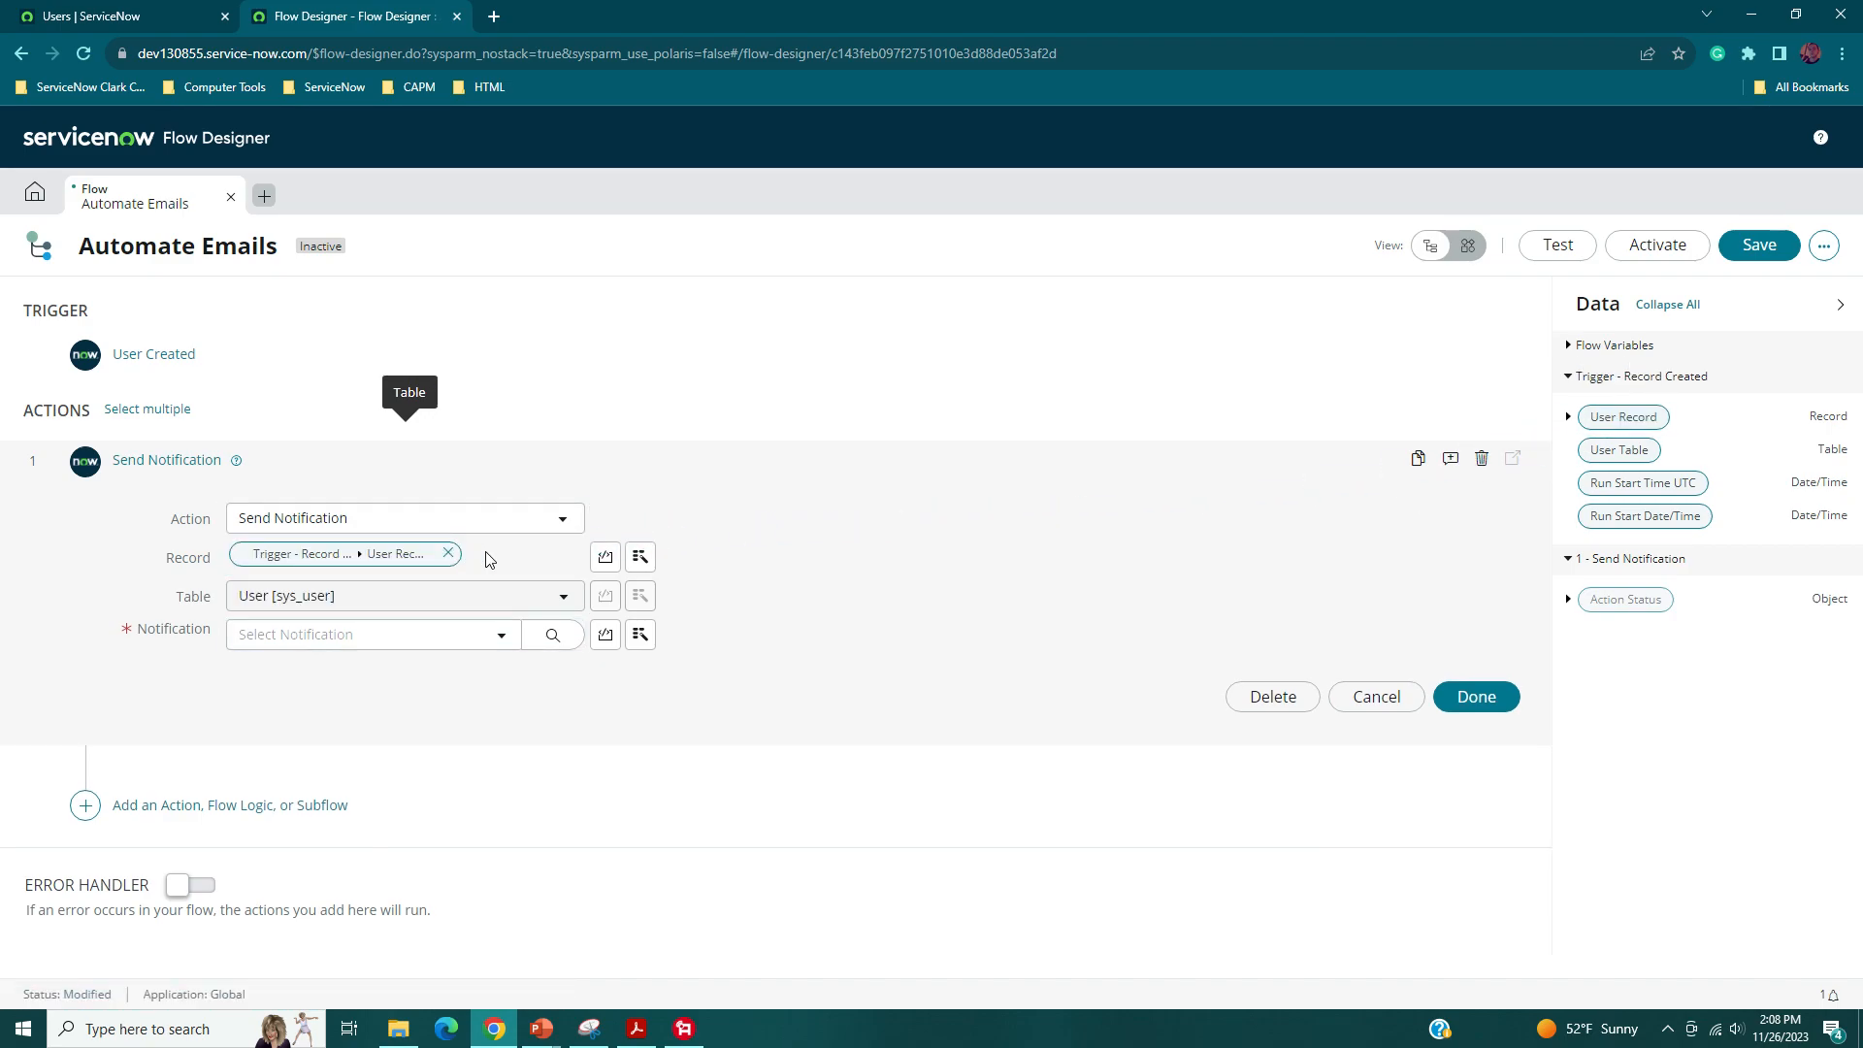
# - Open the notification lookup for the Send Notification action, staying on the page with the unsaved flow
pyautogui.click(318, 638)
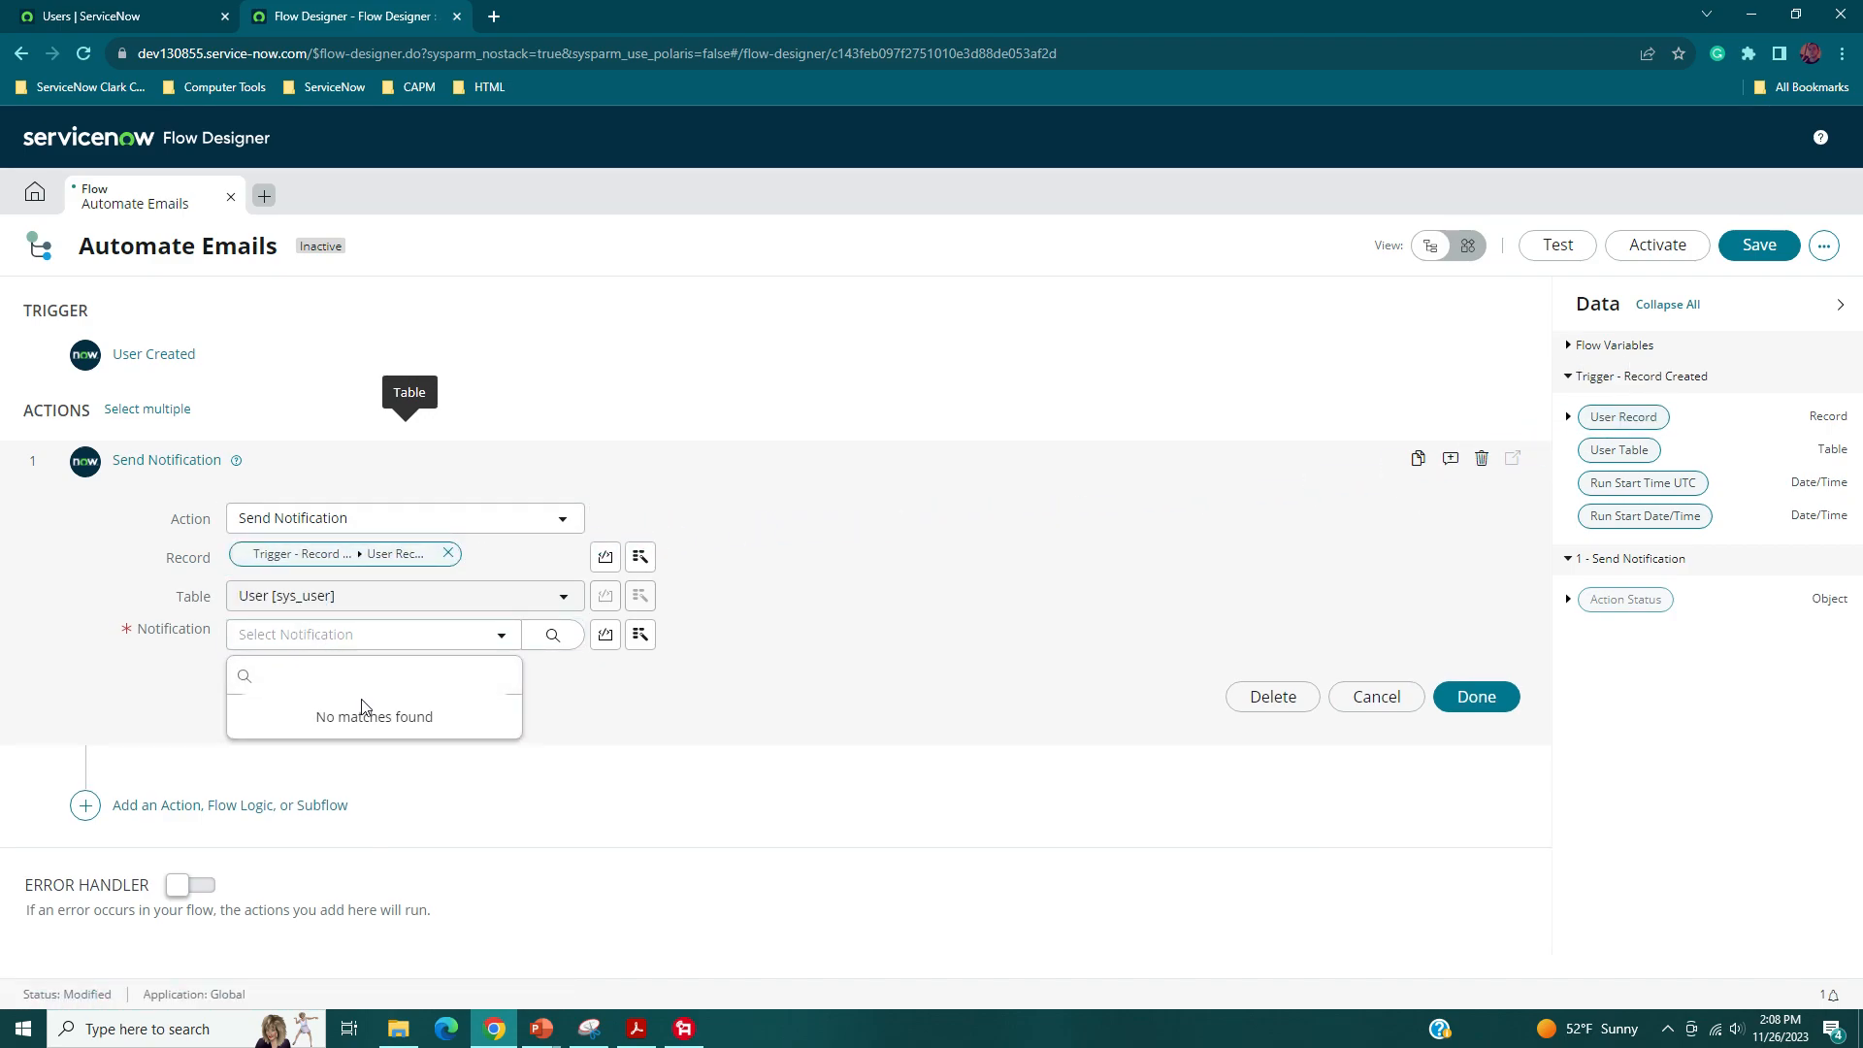
pyautogui.click(550, 637)
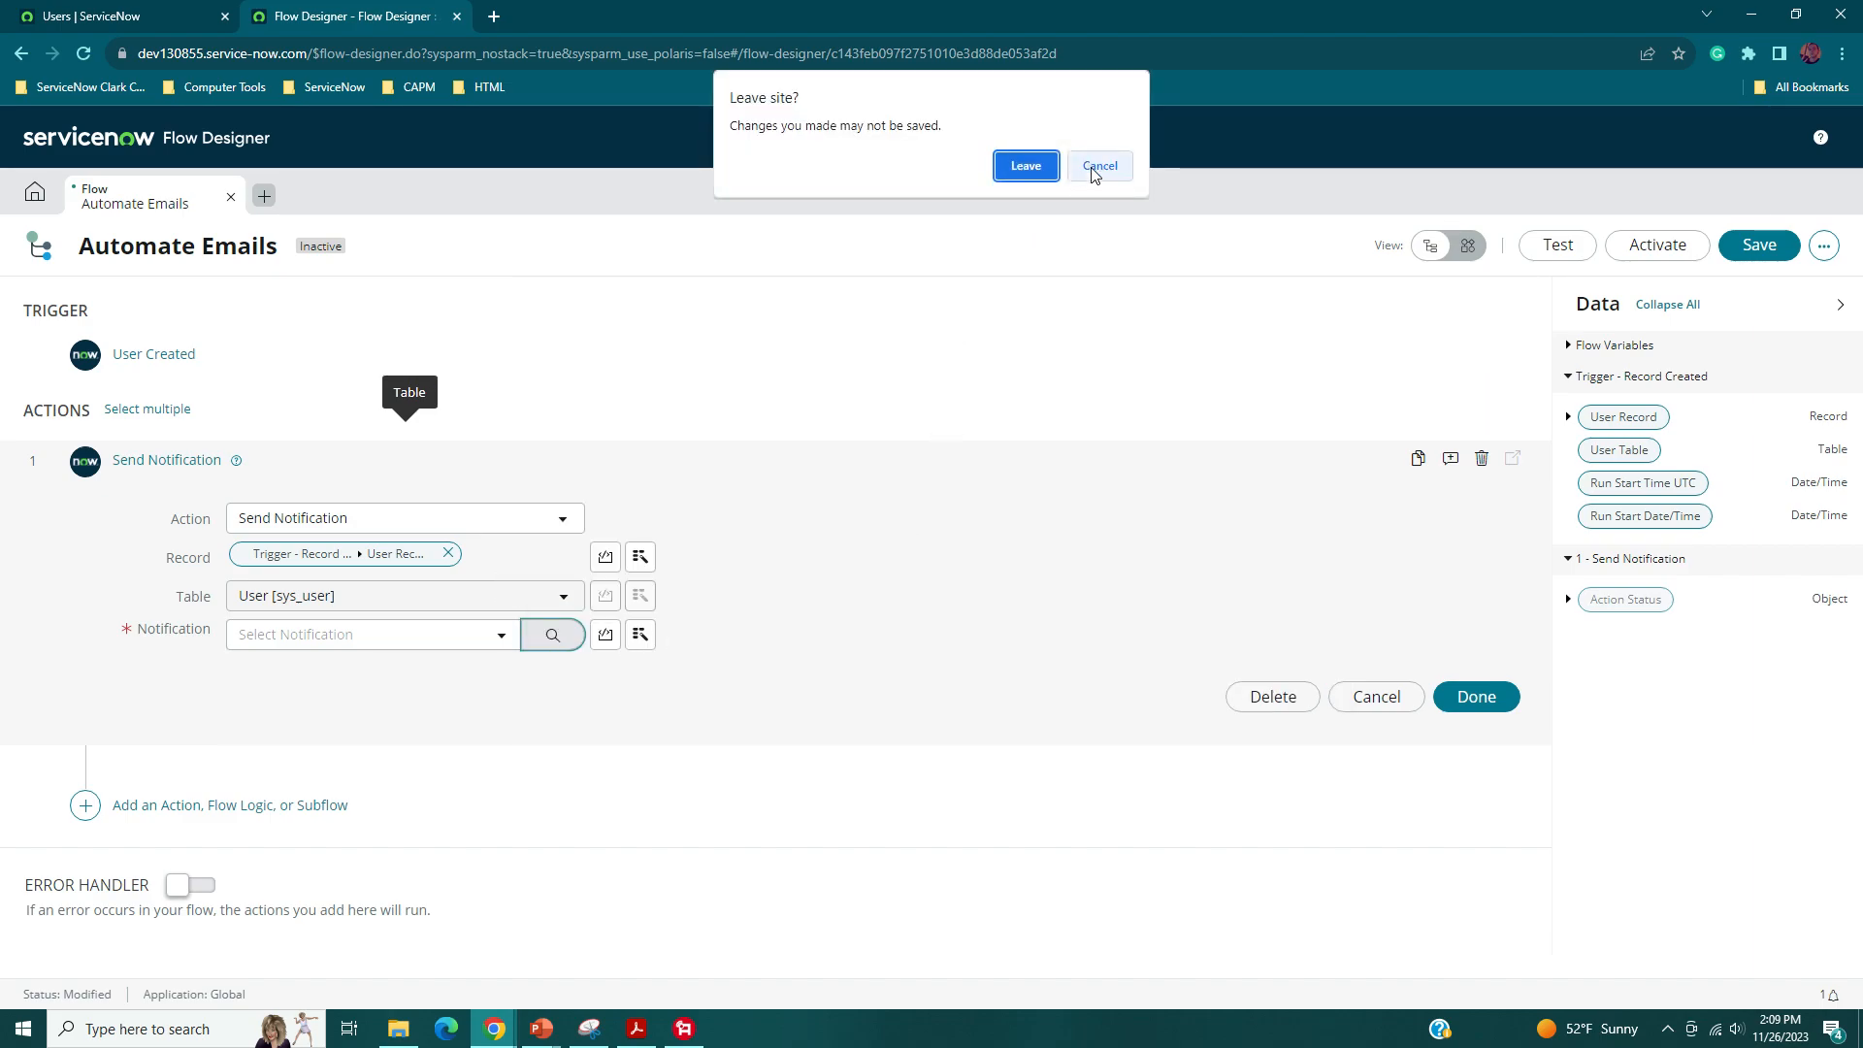
pyautogui.click(1099, 165)
pyautogui.click(1278, 233)
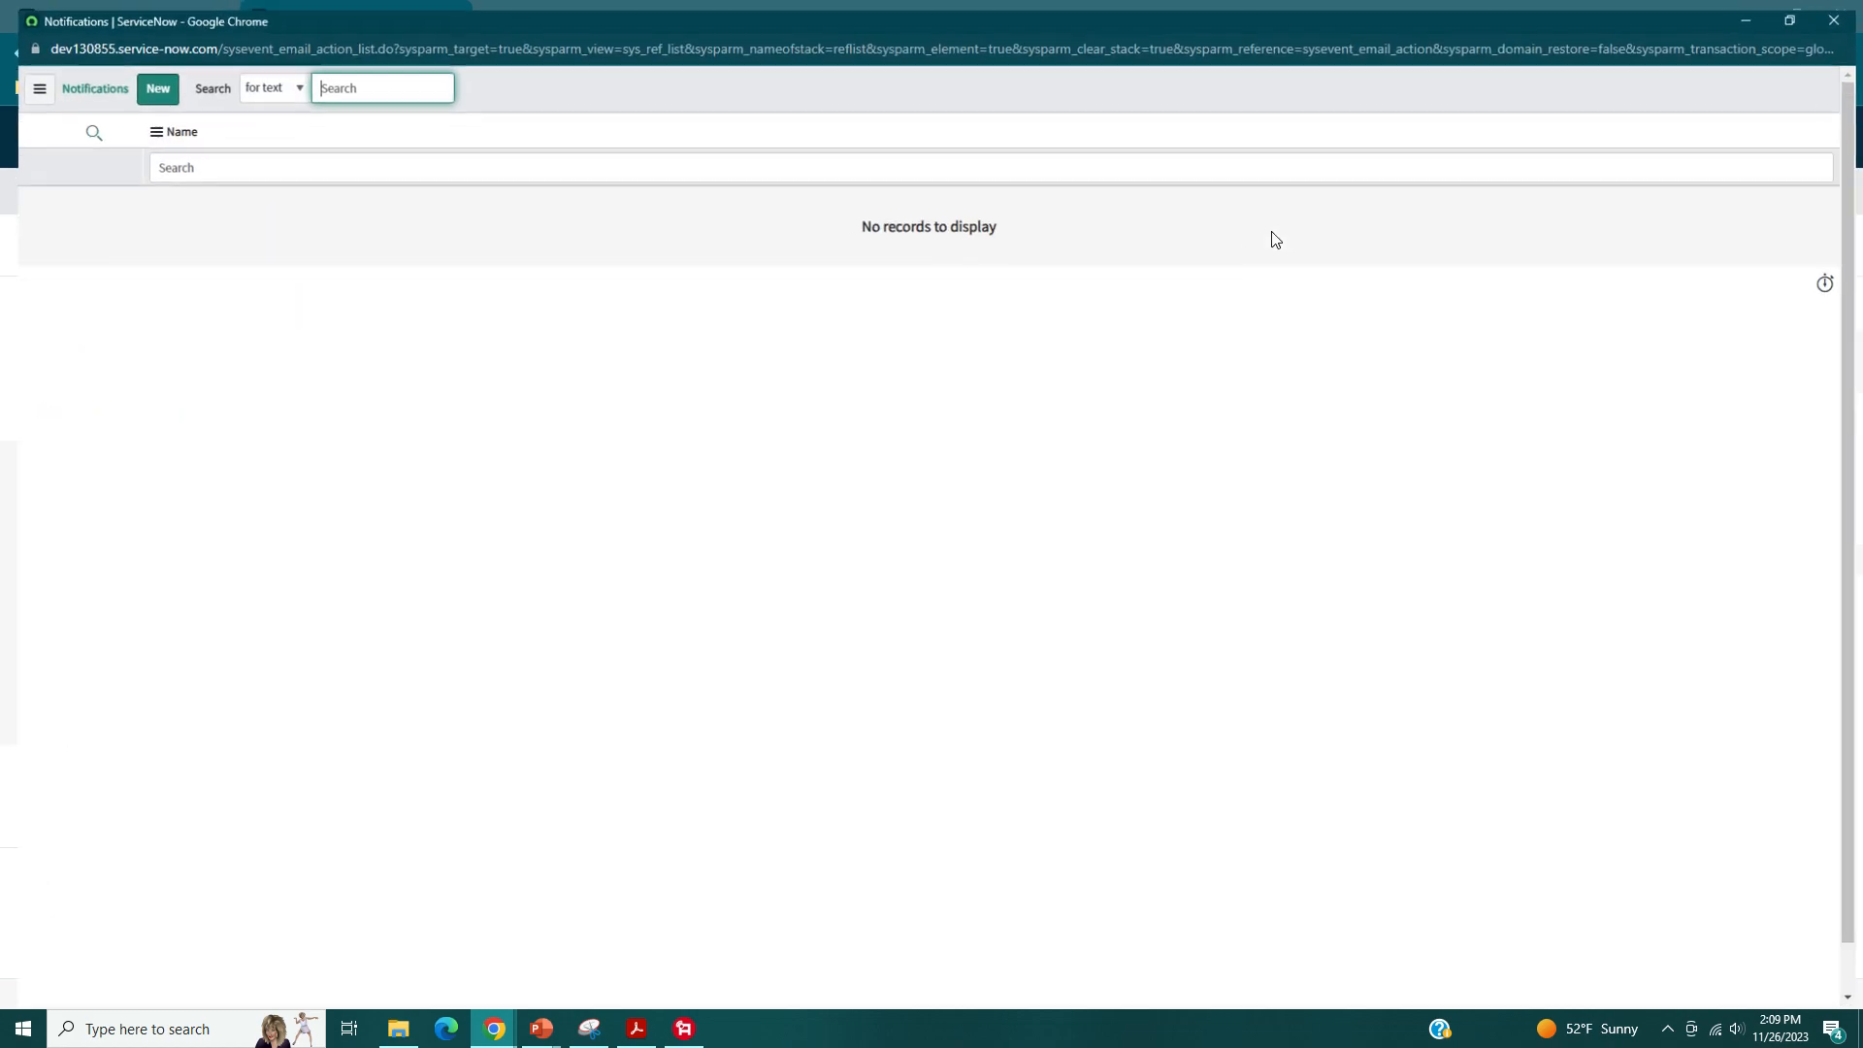
# - Create a new notification for the User [sys_user] table and name it Send Notification To New User
pyautogui.click(142, 83)
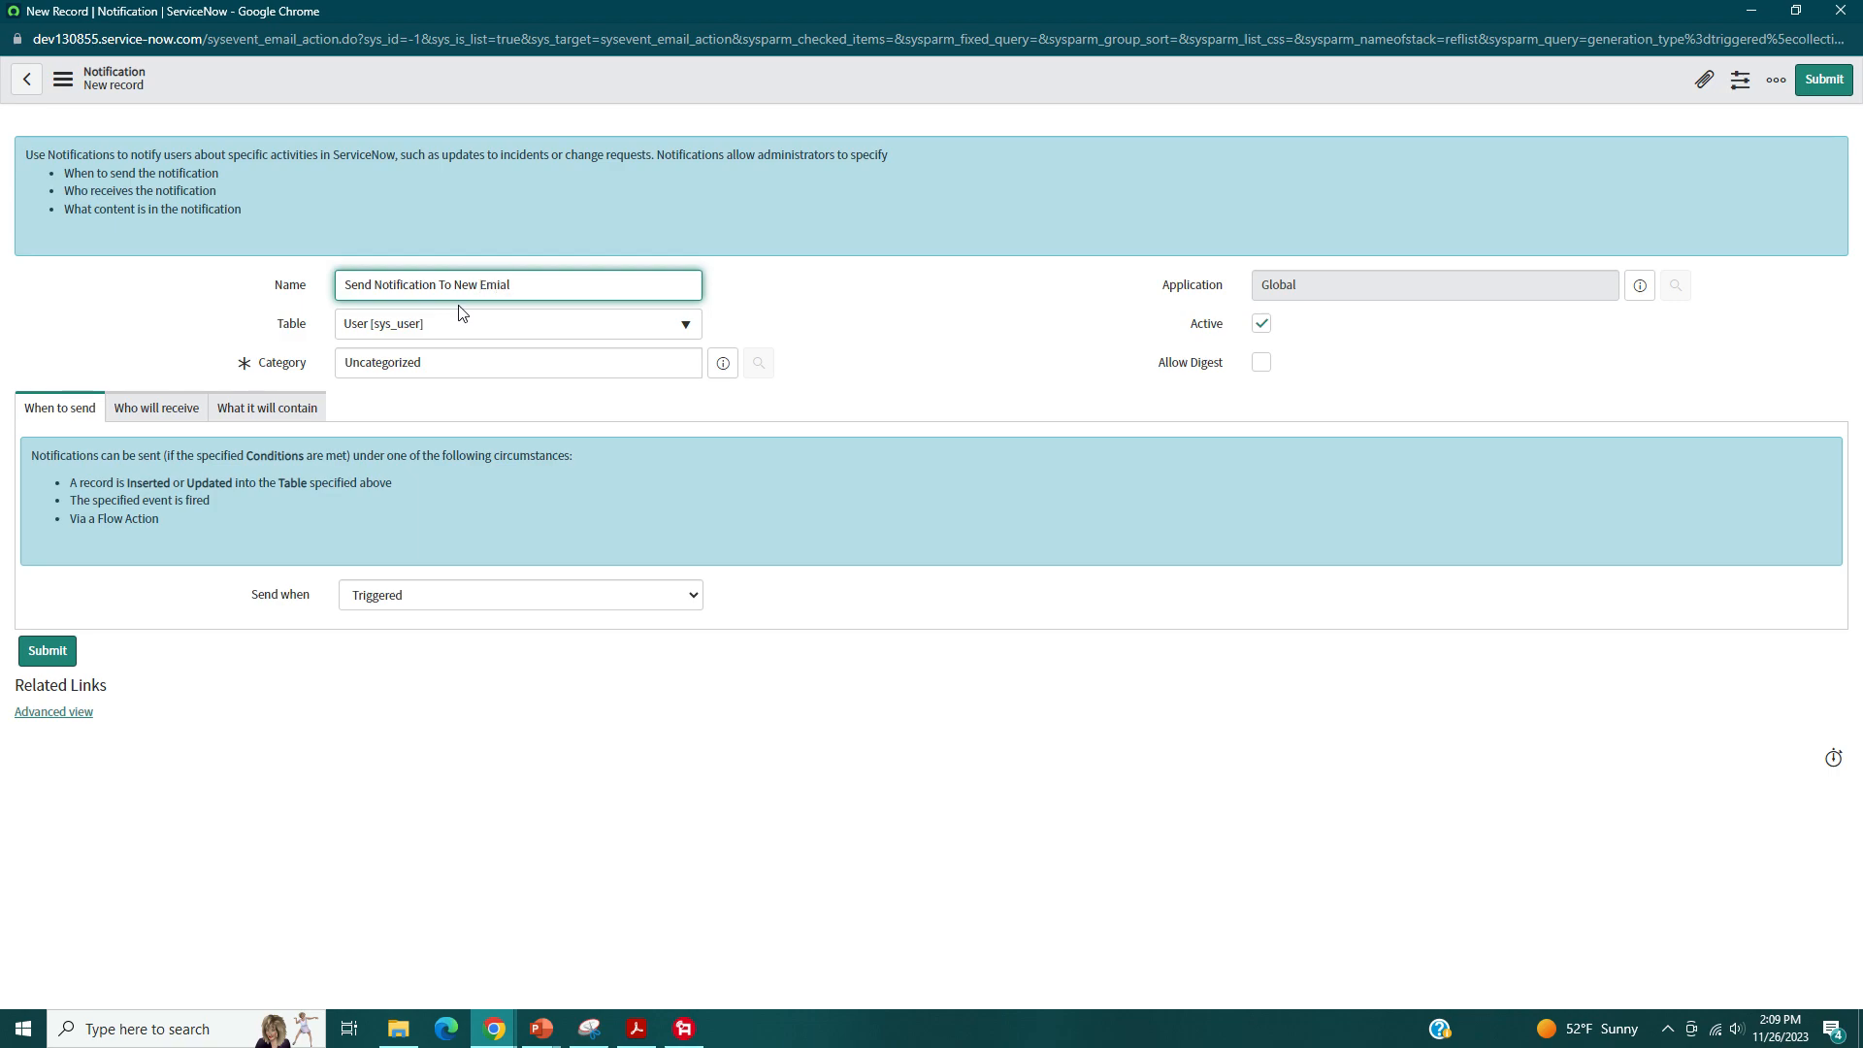
pyautogui.click(120, 355)
pyautogui.click(674, 358)
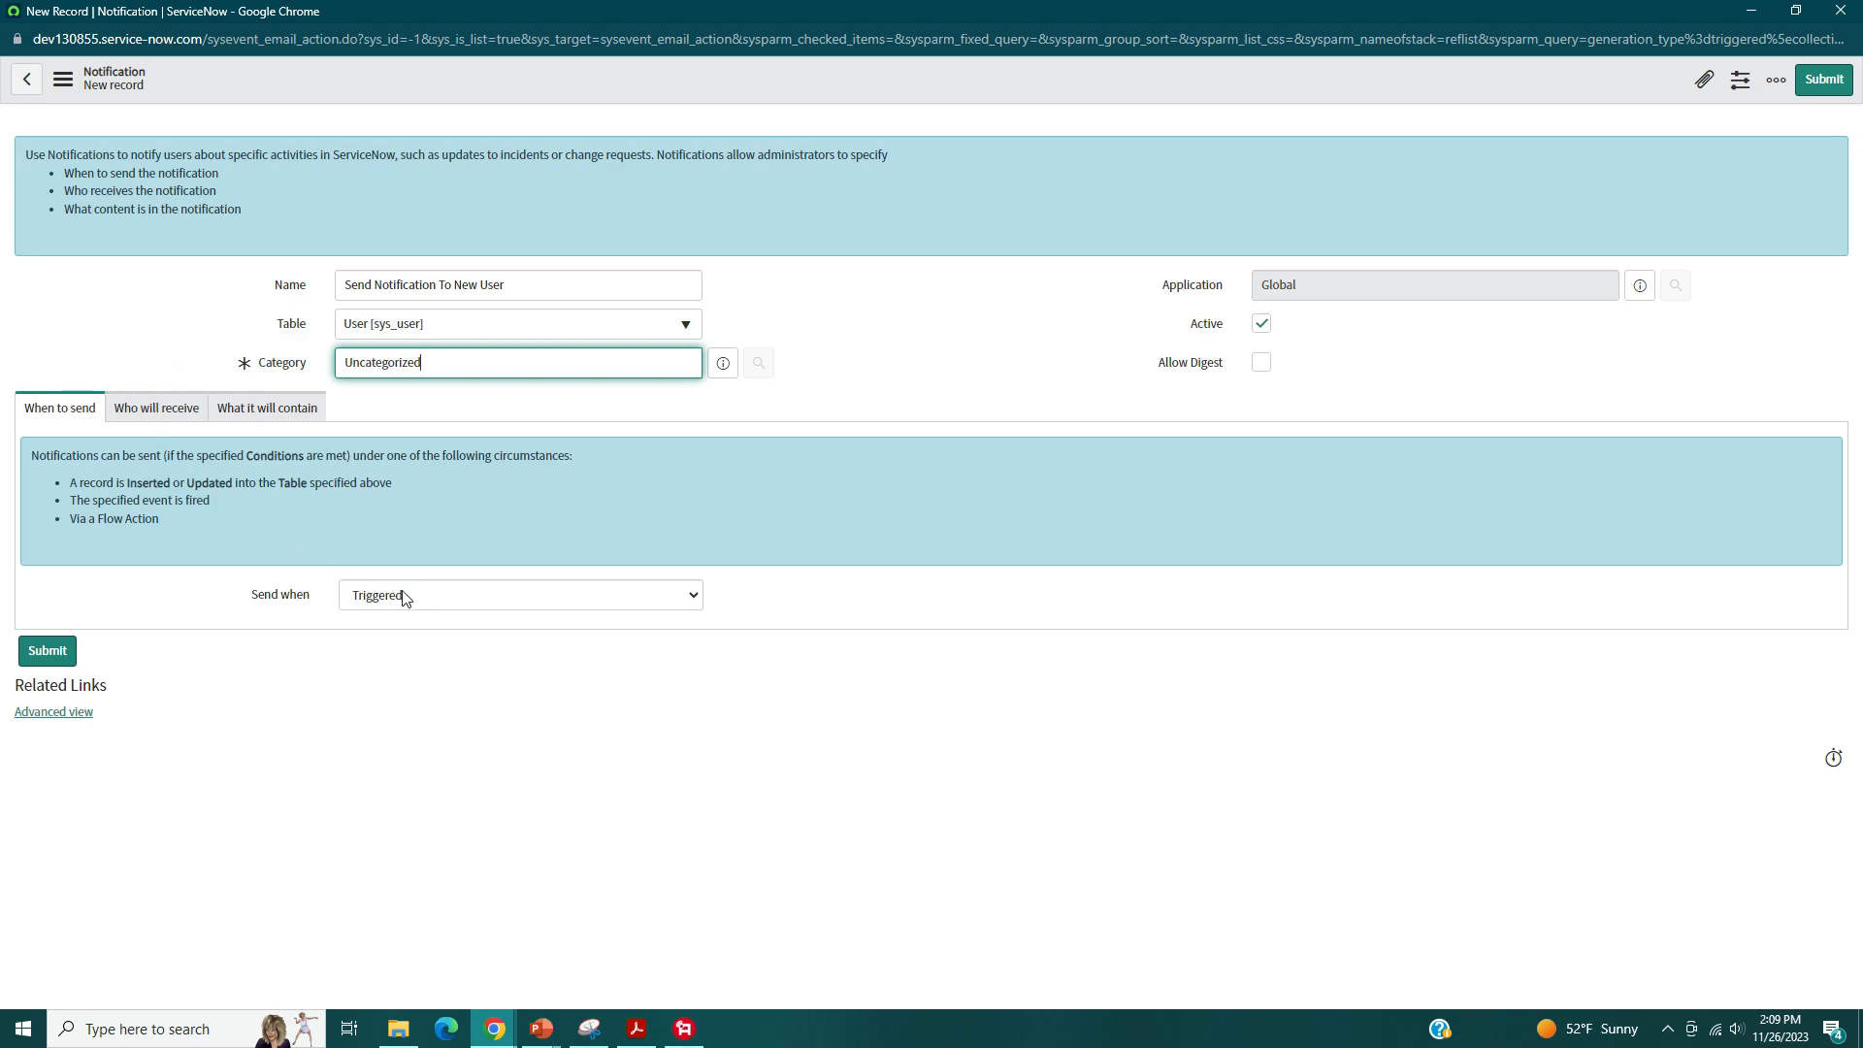
# - Add the Email field to the notification's recipients under Users/Groups in fields
pyautogui.click(146, 411)
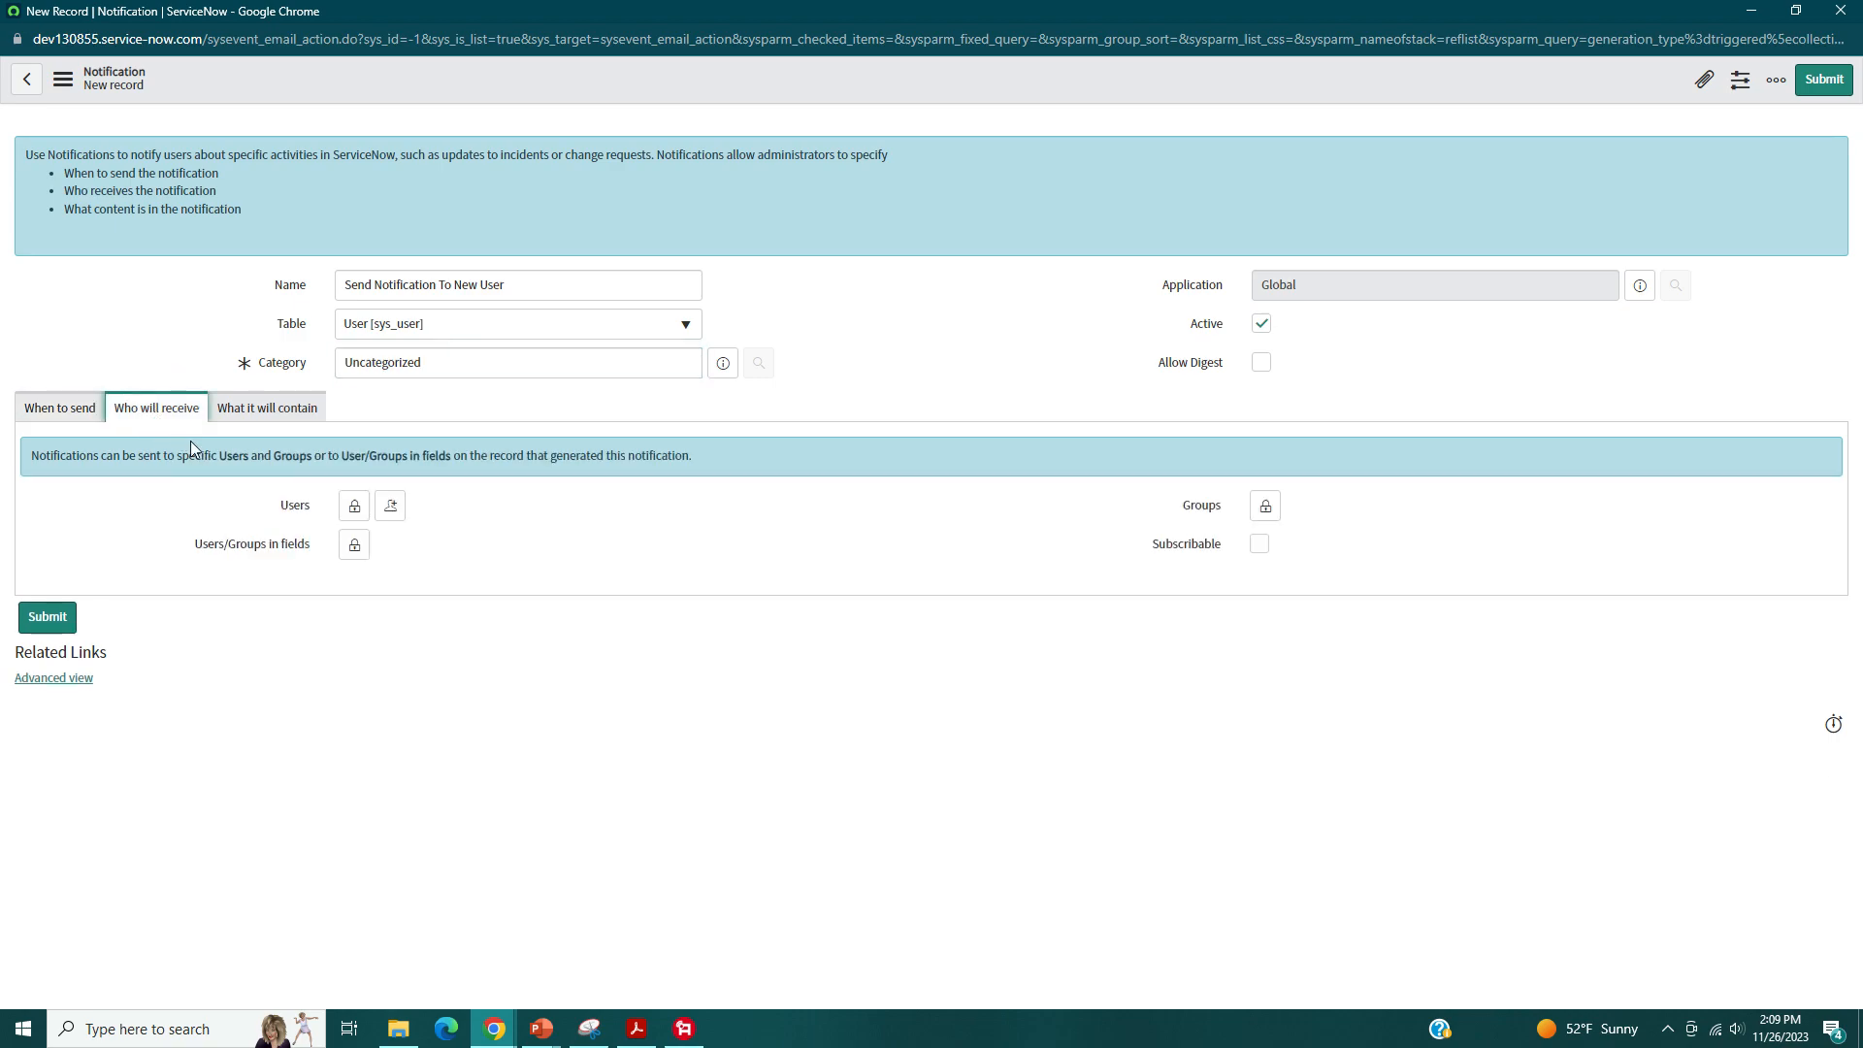
pyautogui.click(354, 545)
pyautogui.scroll(-2, 361, 611)
pyautogui.scroll(2, 374, 664)
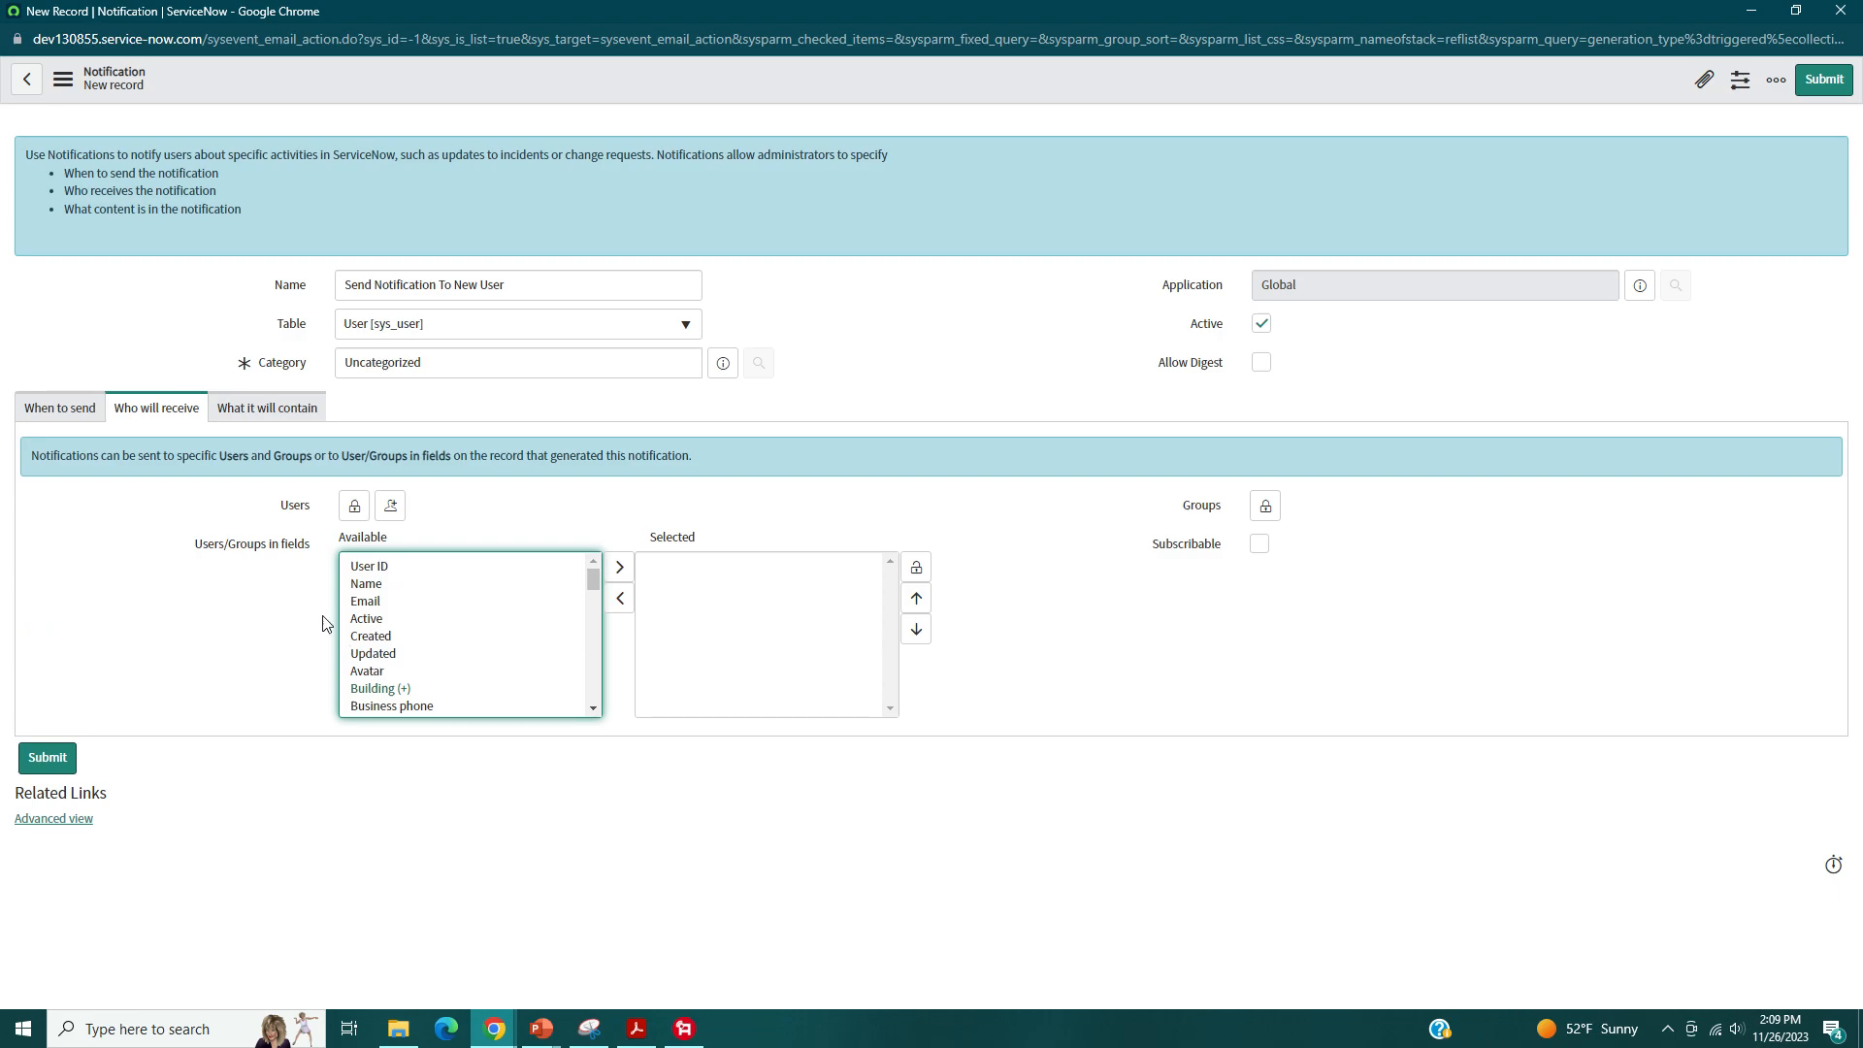
pyautogui.click(352, 603)
pyautogui.click(618, 569)
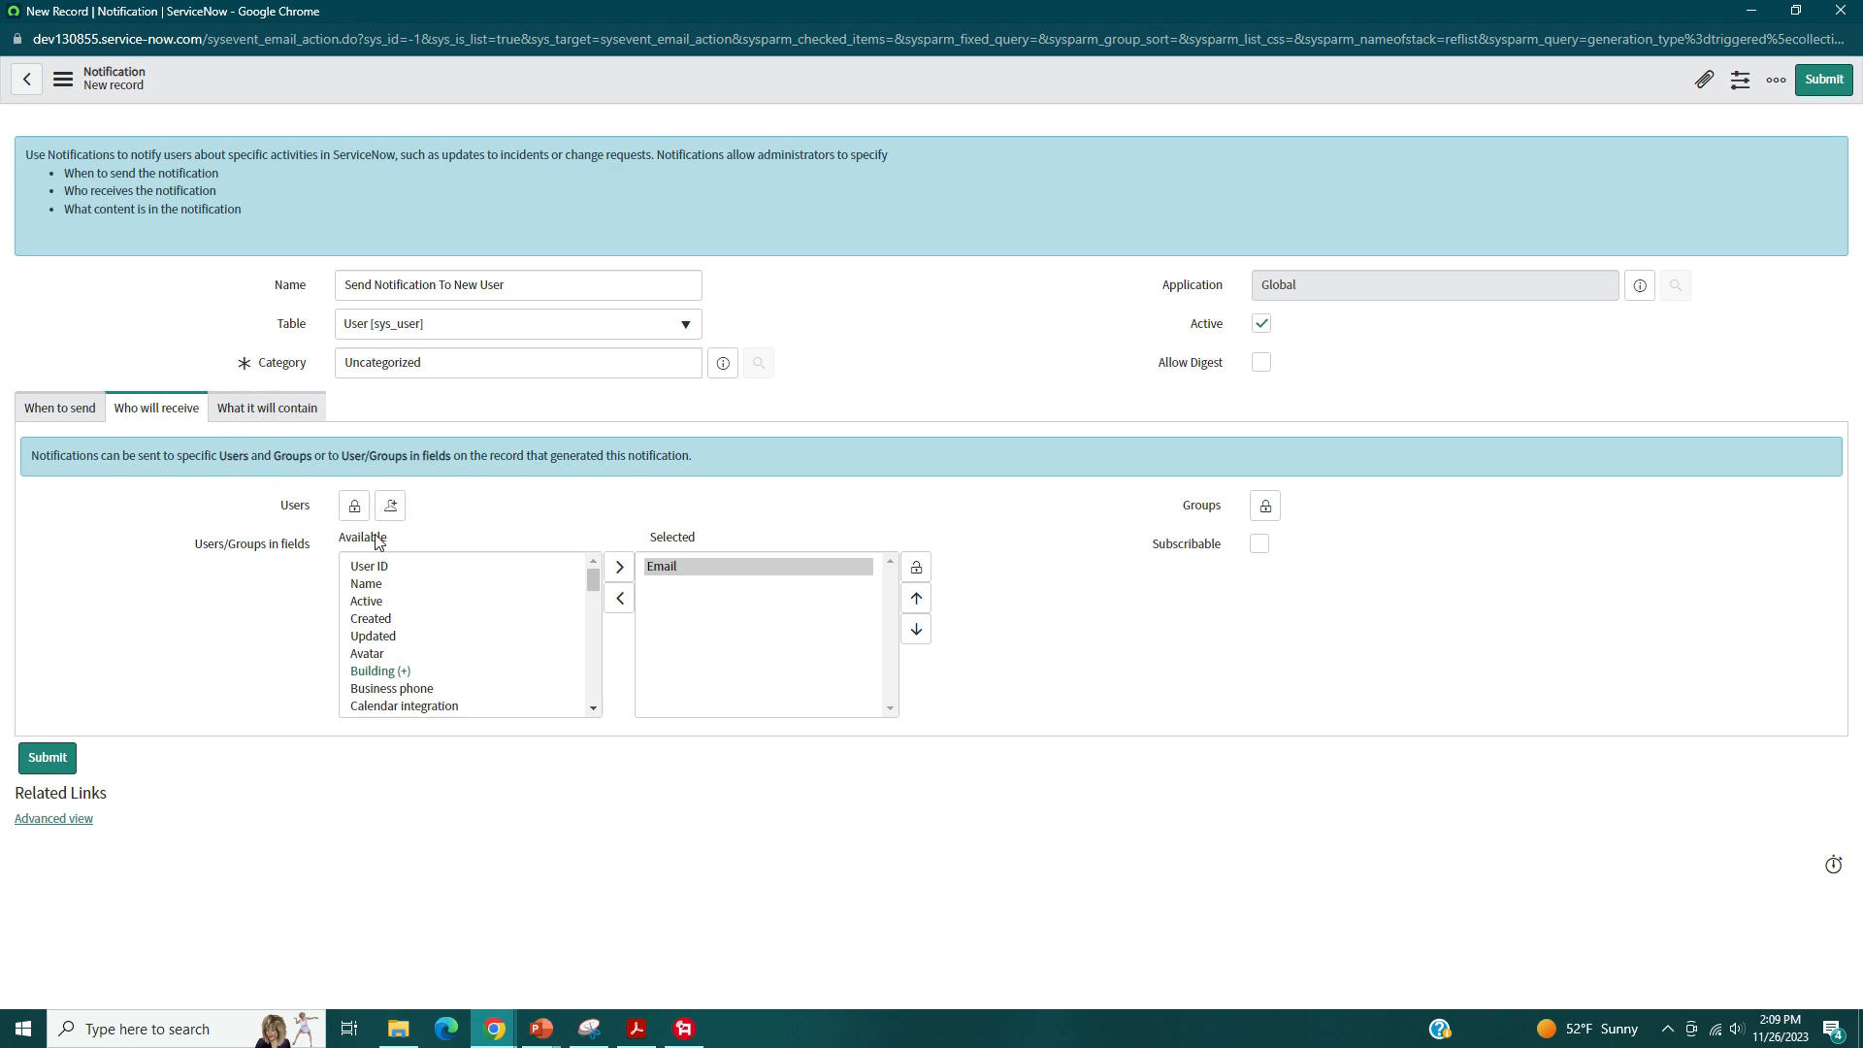
pyautogui.click(354, 505)
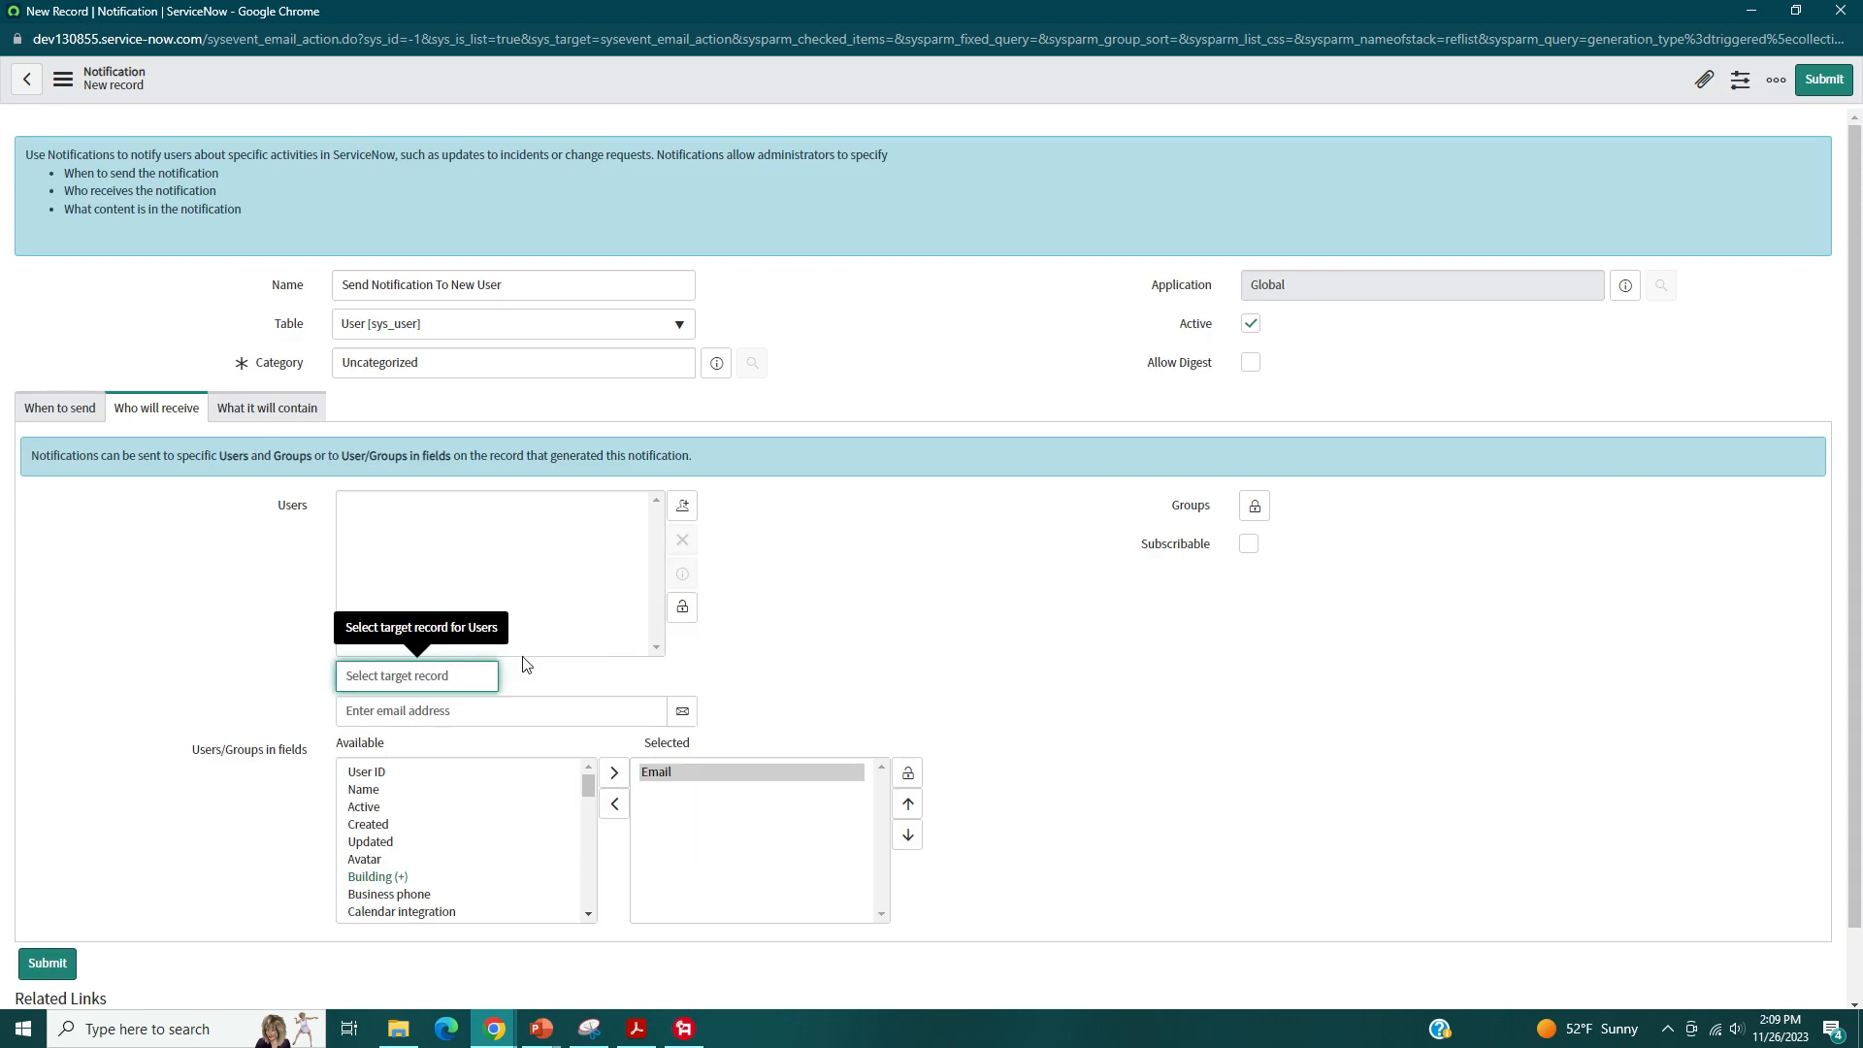
pyautogui.click(682, 608)
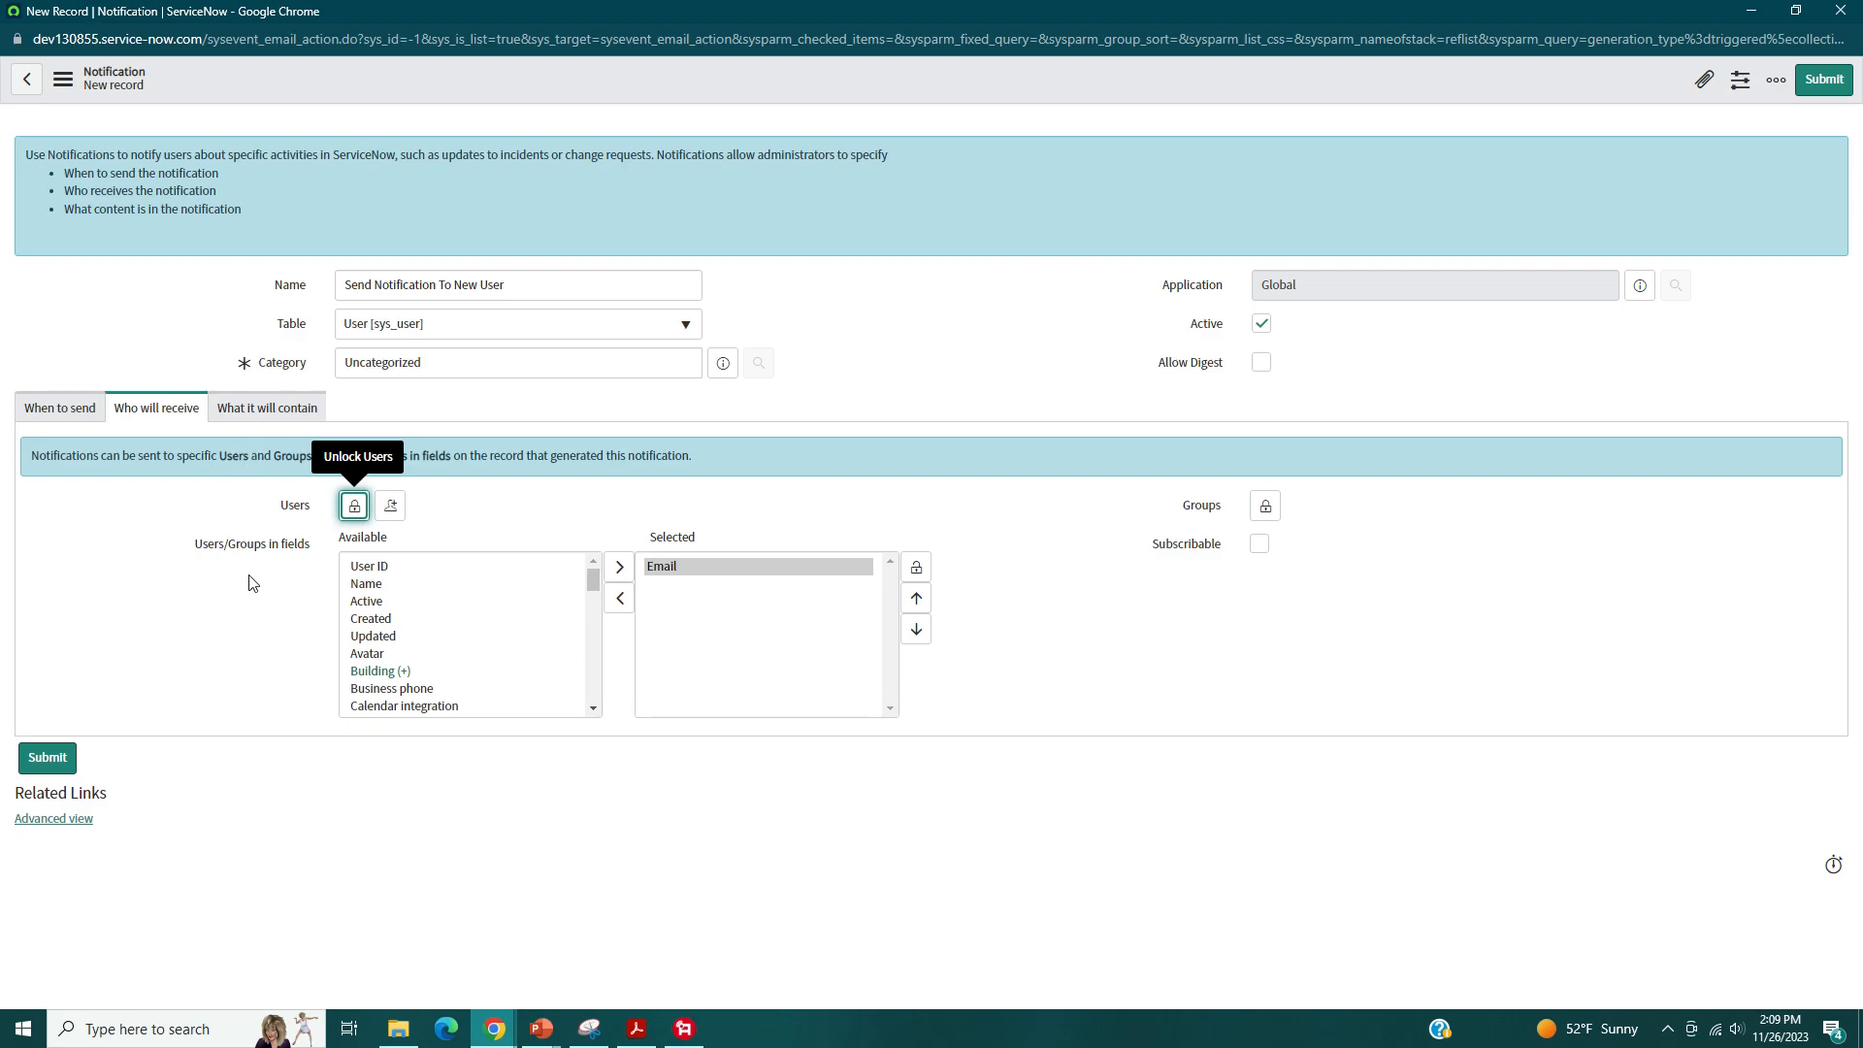
pyautogui.click(288, 415)
pyautogui.click(158, 409)
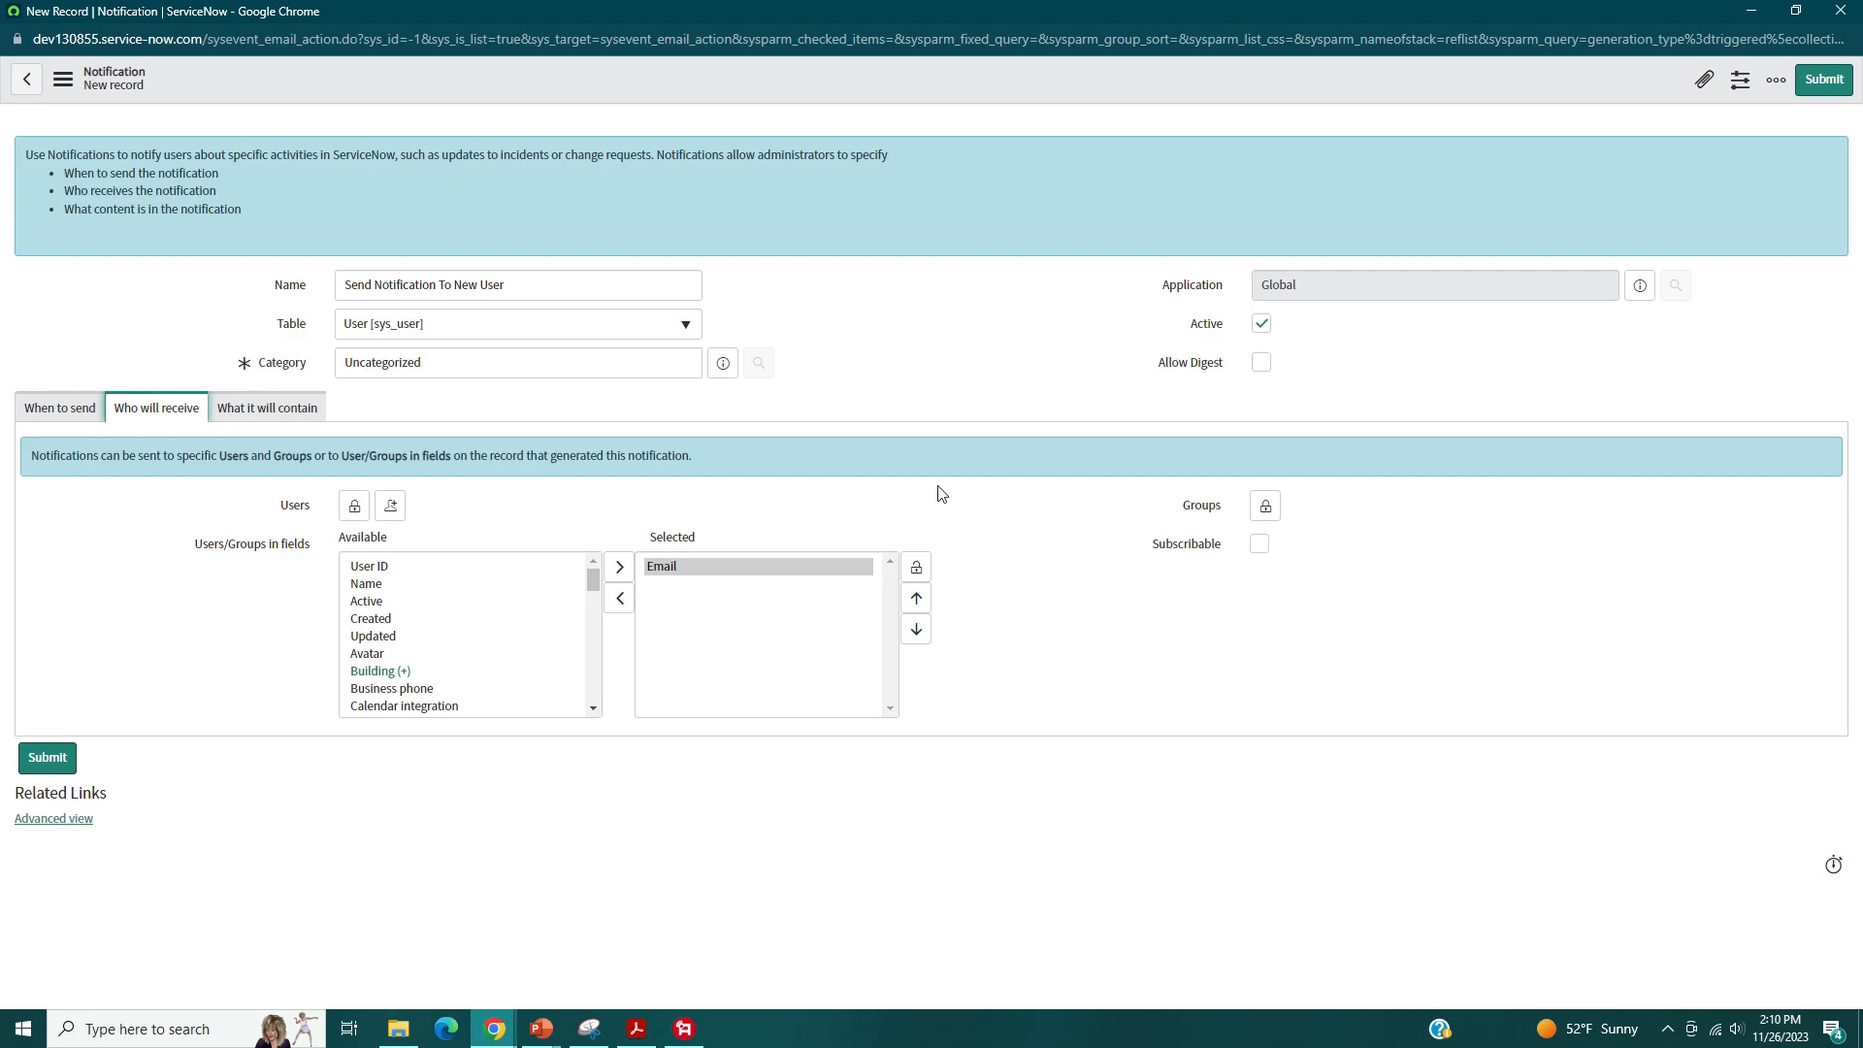
# - Save the new notification record and stay on its form in the advanced view
pyautogui.click(89, 409)
pyautogui.click(131, 412)
pyautogui.click(267, 412)
pyautogui.click(33, 403)
pyautogui.rightClick(565, 72)
pyautogui.click(584, 82)
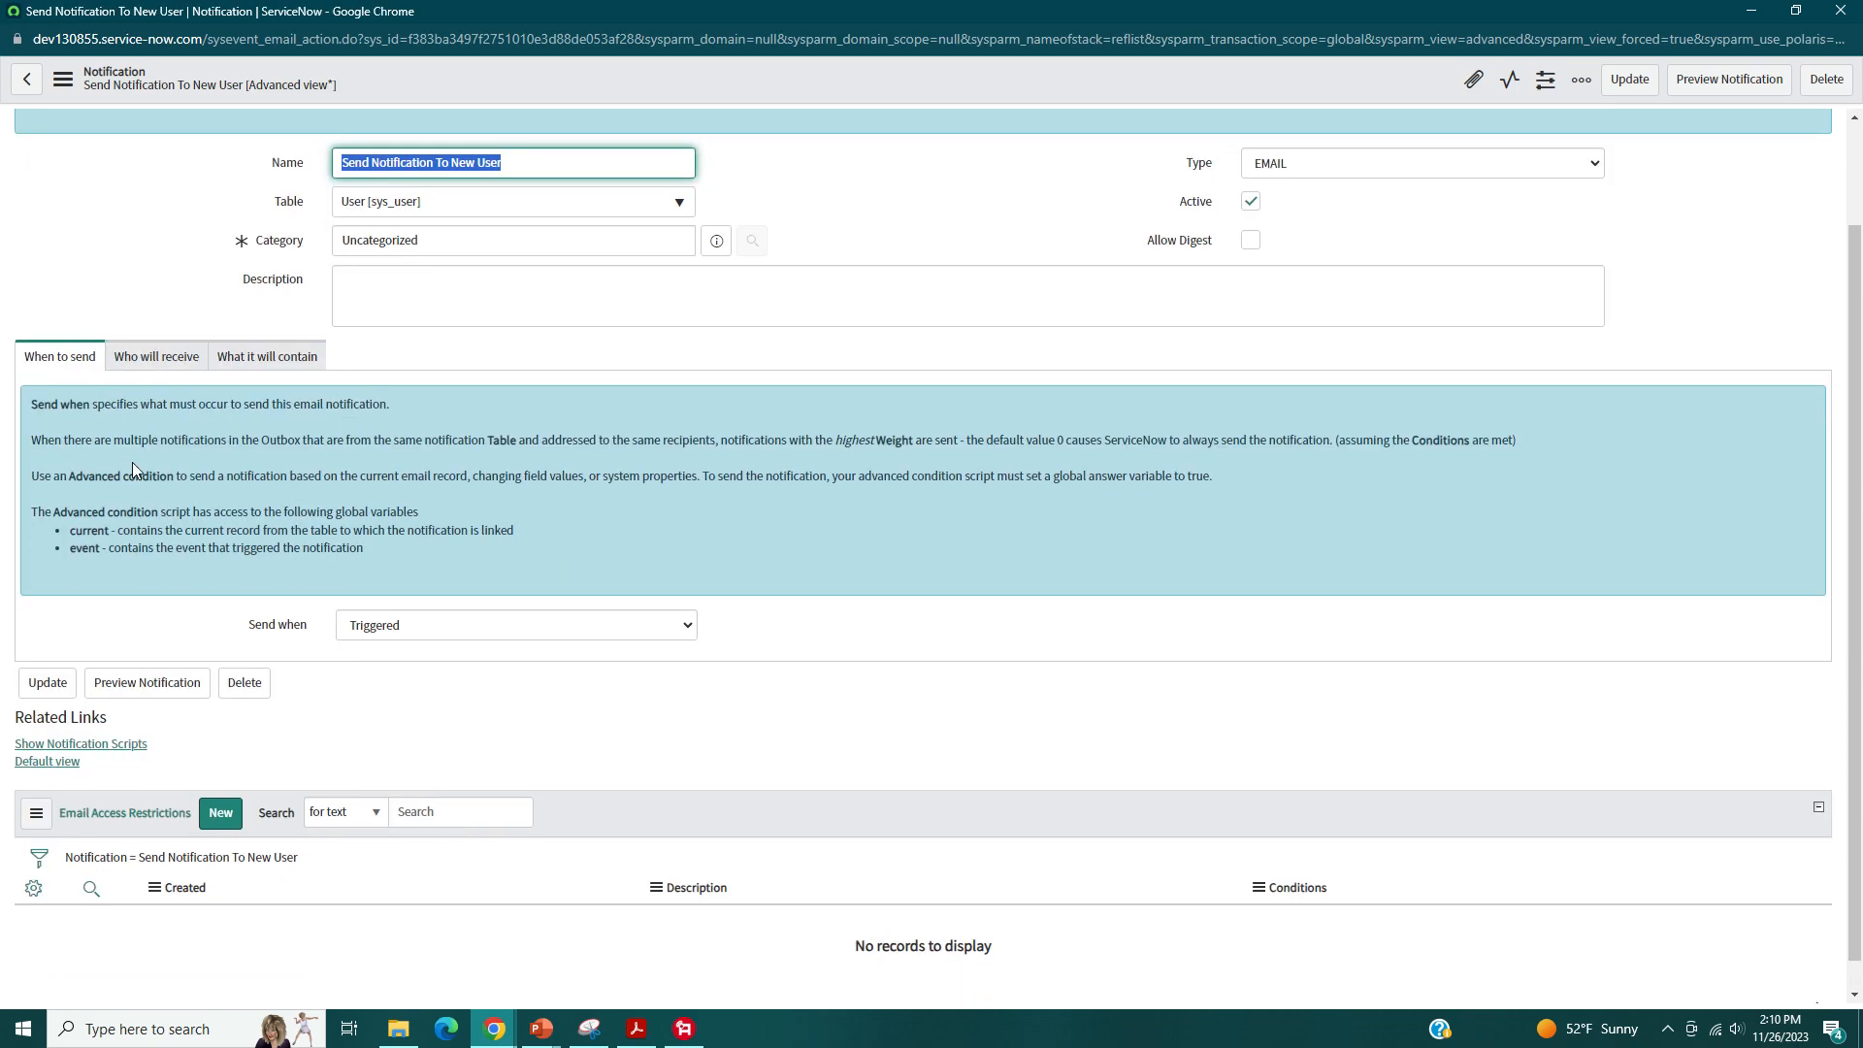
# - In the notification's content settings, enter the support e-mail address as both the From and Reply to addresses
pyautogui.click(157, 356)
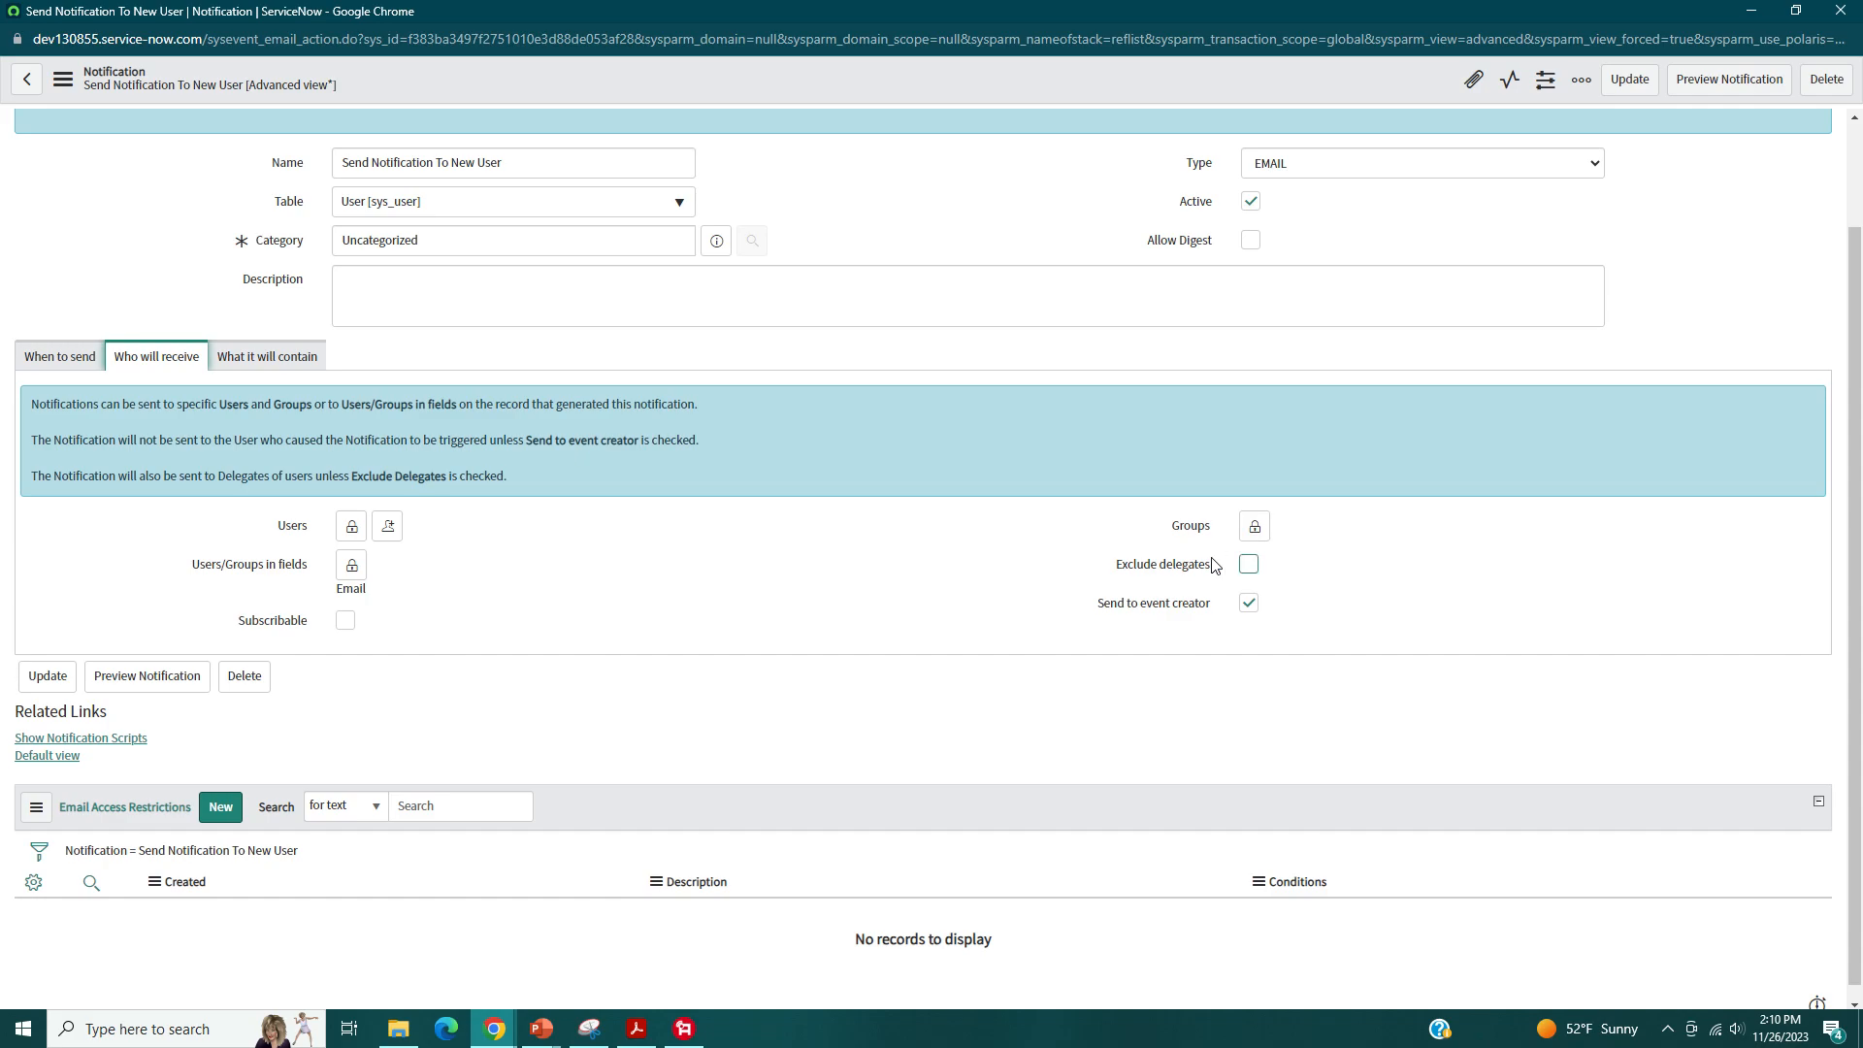
pyautogui.click(225, 357)
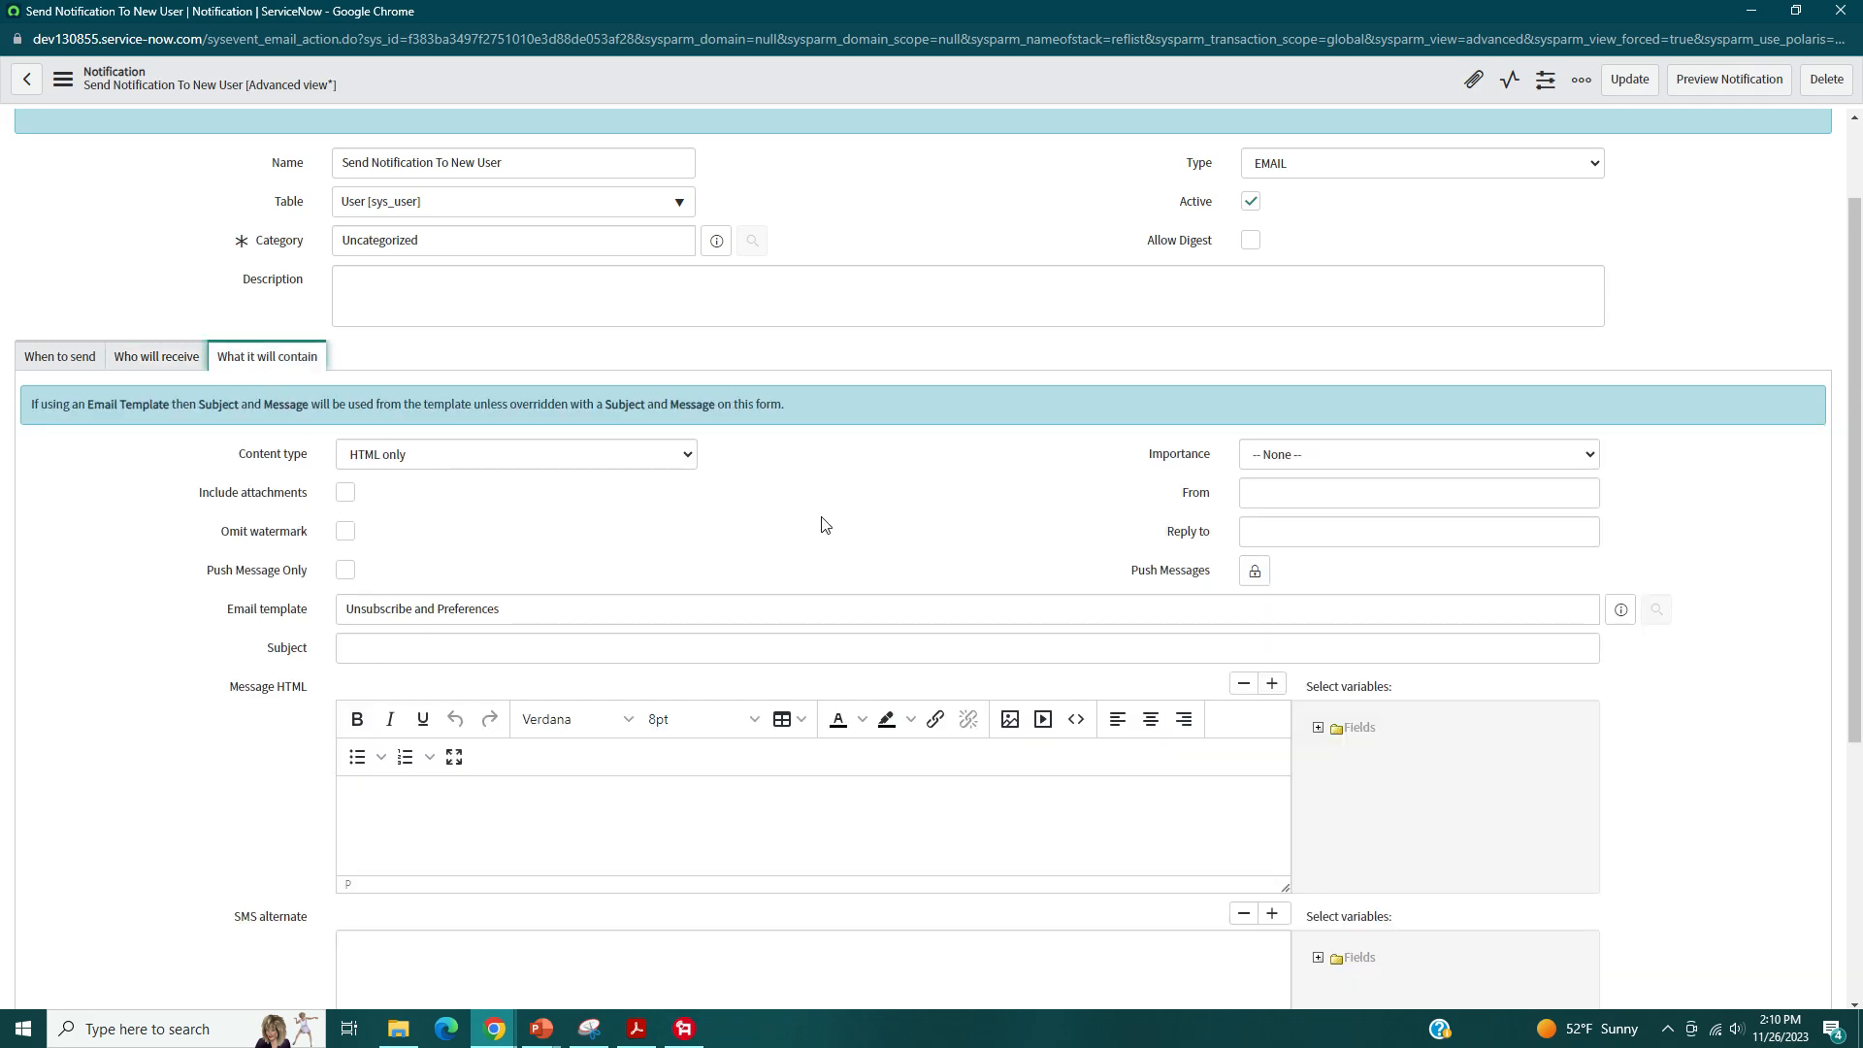
pyautogui.click(1324, 490)
pyautogui.write('sy')
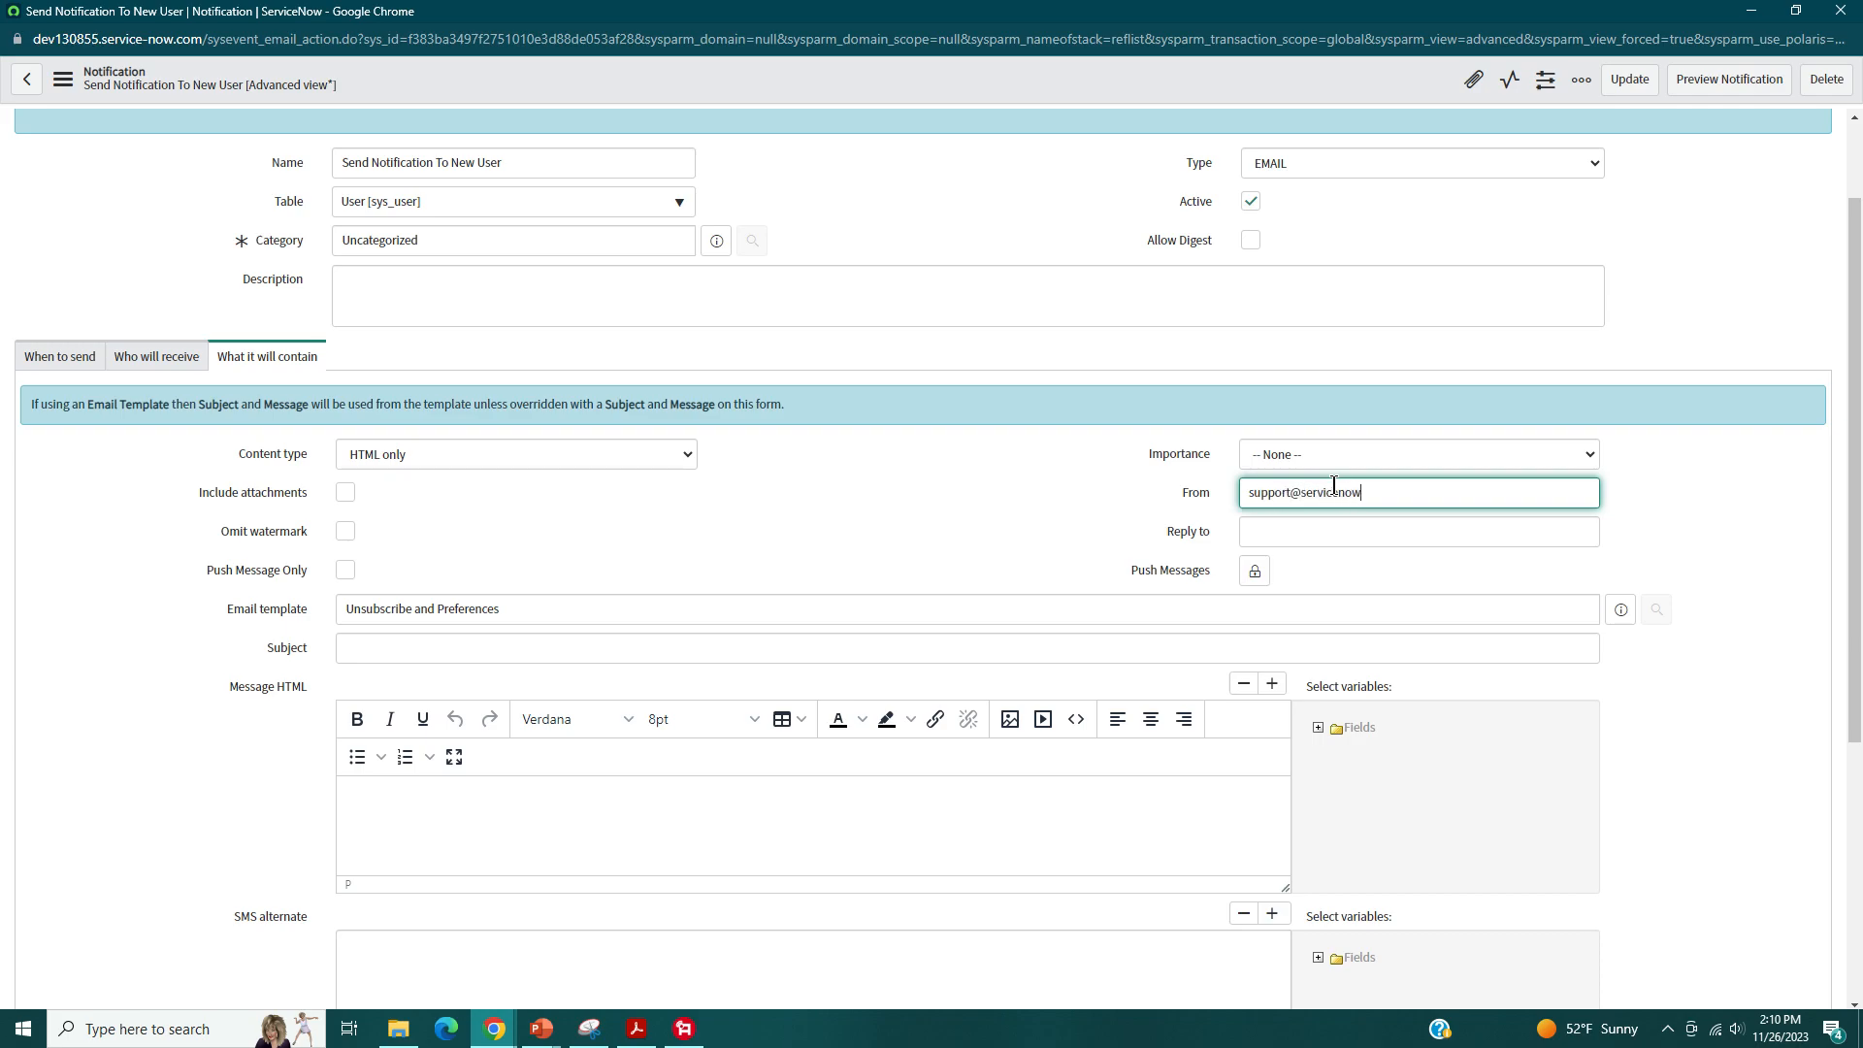
pyautogui.write('-')
pyautogui.hotkey('ctrl', 'a')
pyautogui.hotkey('ctrl', 'c')
pyautogui.click(1323, 527)
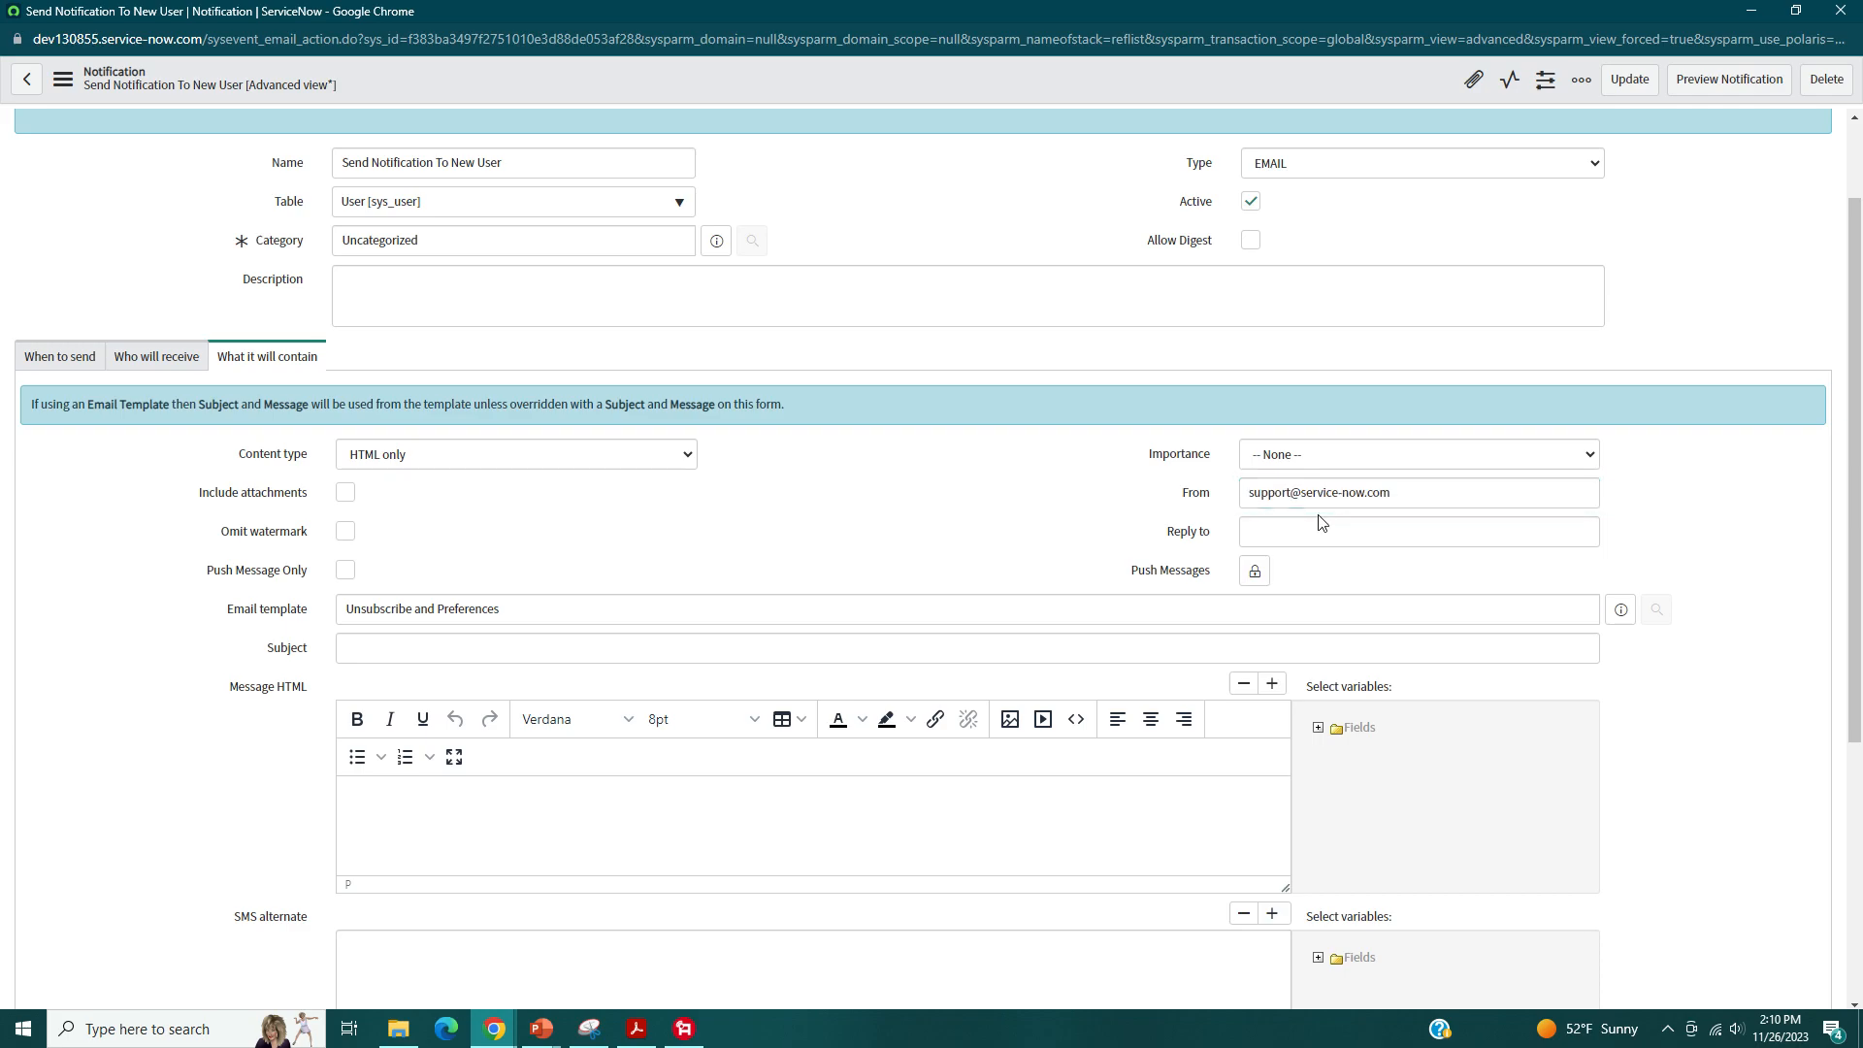
pyautogui.hotkey('ctrl', 'v')
pyautogui.click(851, 514)
# - Omit the watermark and set the notification's email template to Employee notification template
pyautogui.click(345, 533)
pyautogui.scroll(-1, 138, 546)
pyautogui.scroll(-1, 138, 546)
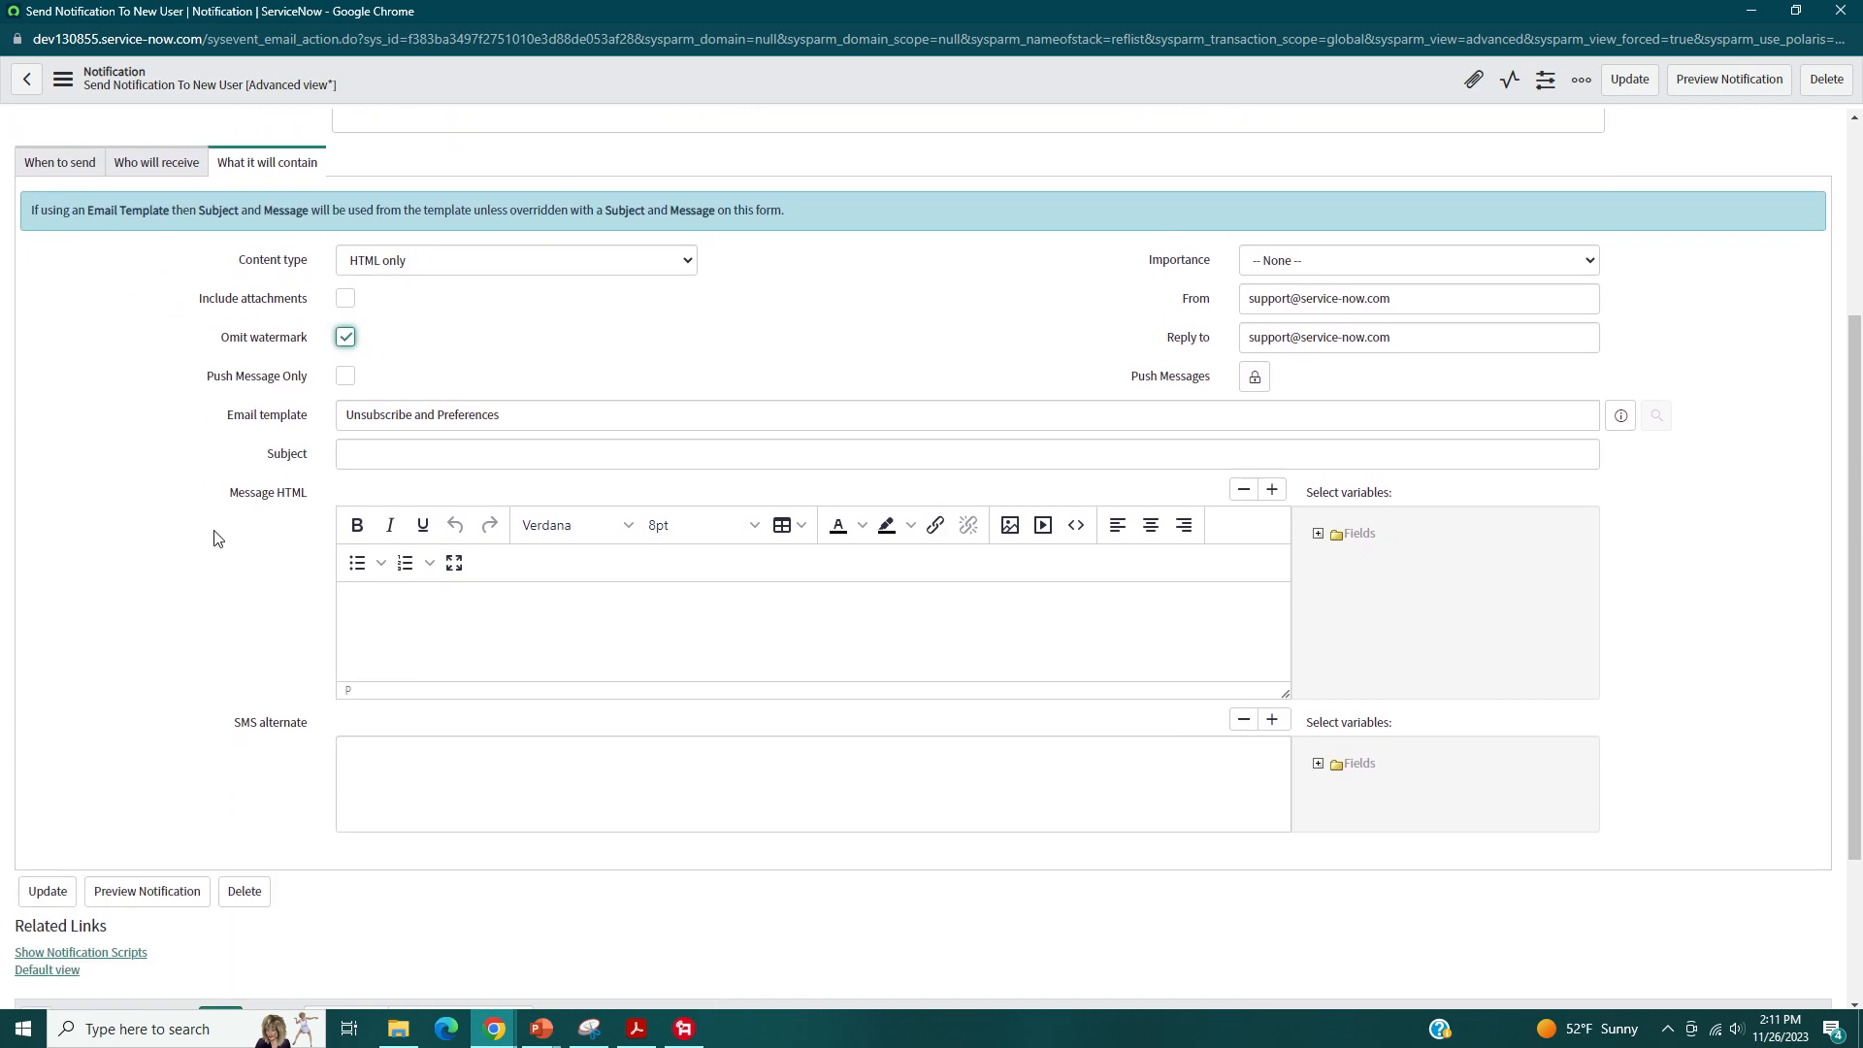
pyautogui.doubleClick(535, 415)
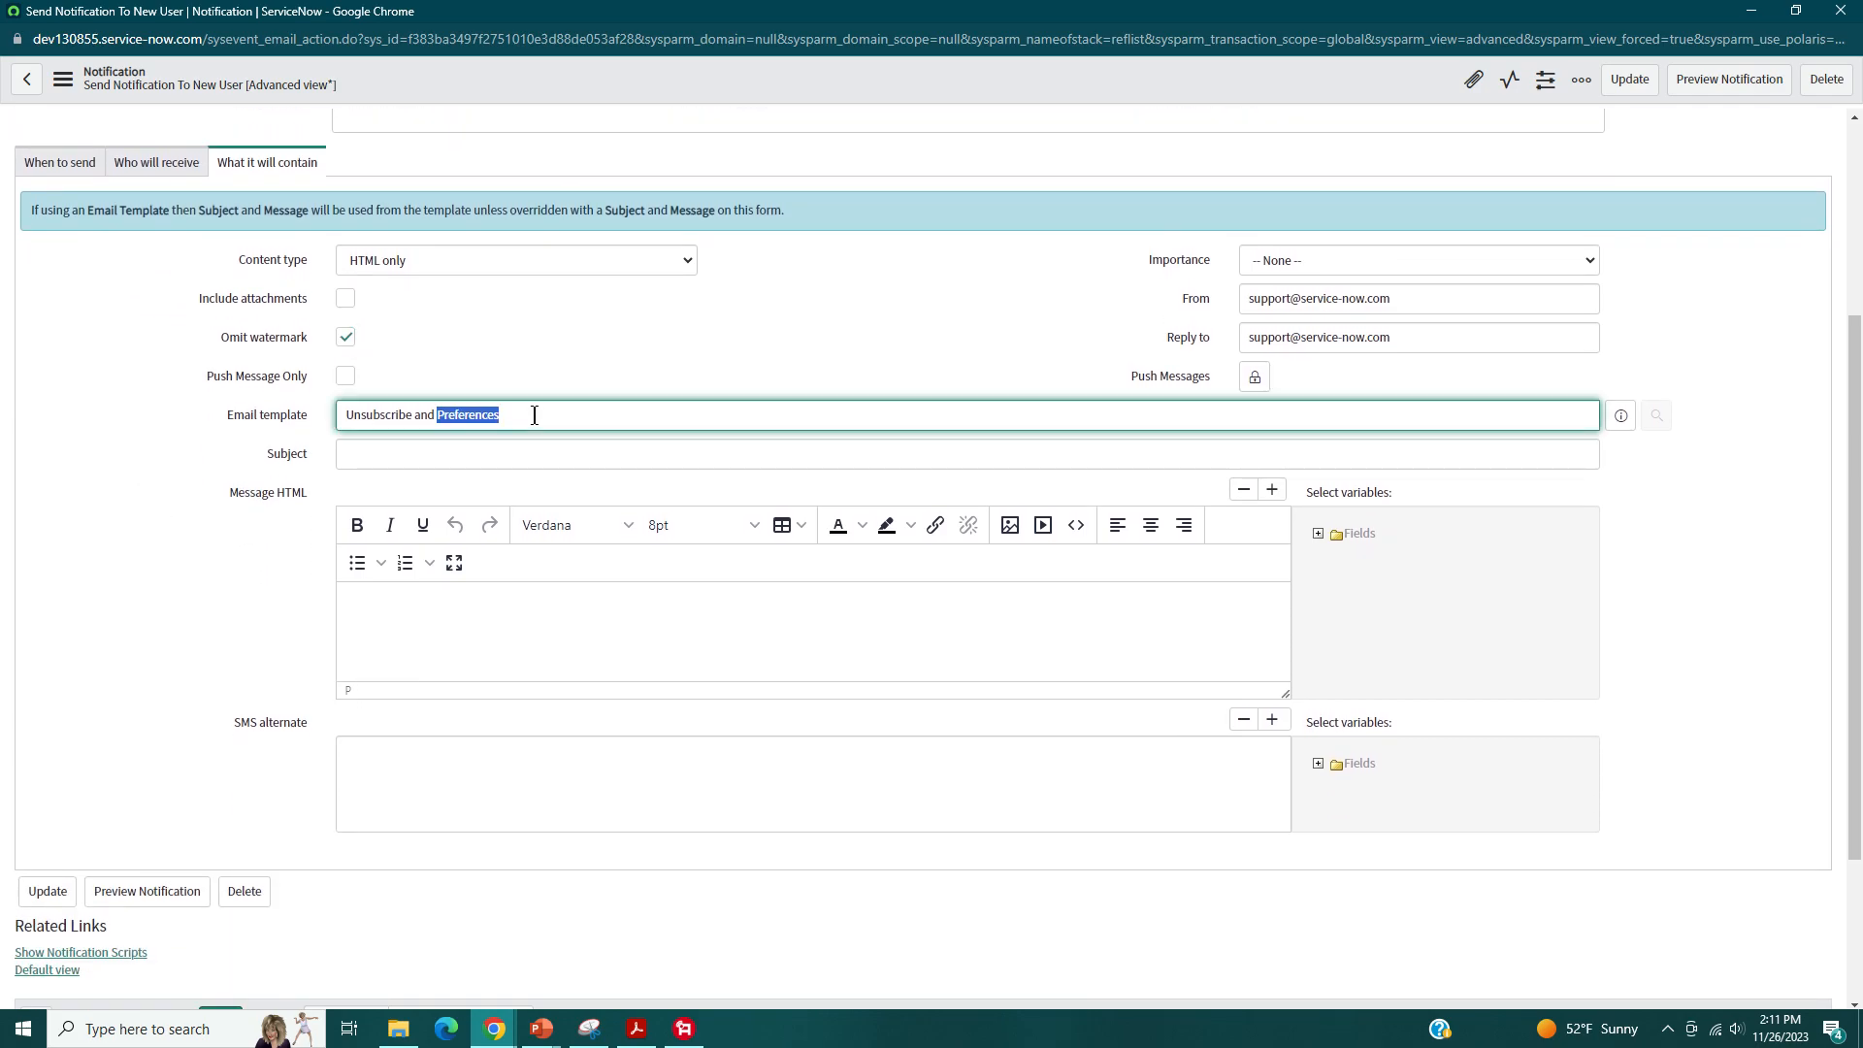
pyautogui.moveTo(526, 416); pyautogui.dragTo(347, 422)
pyautogui.press('BackSpace')
pyautogui.click(368, 439)
pyautogui.click(146, 444)
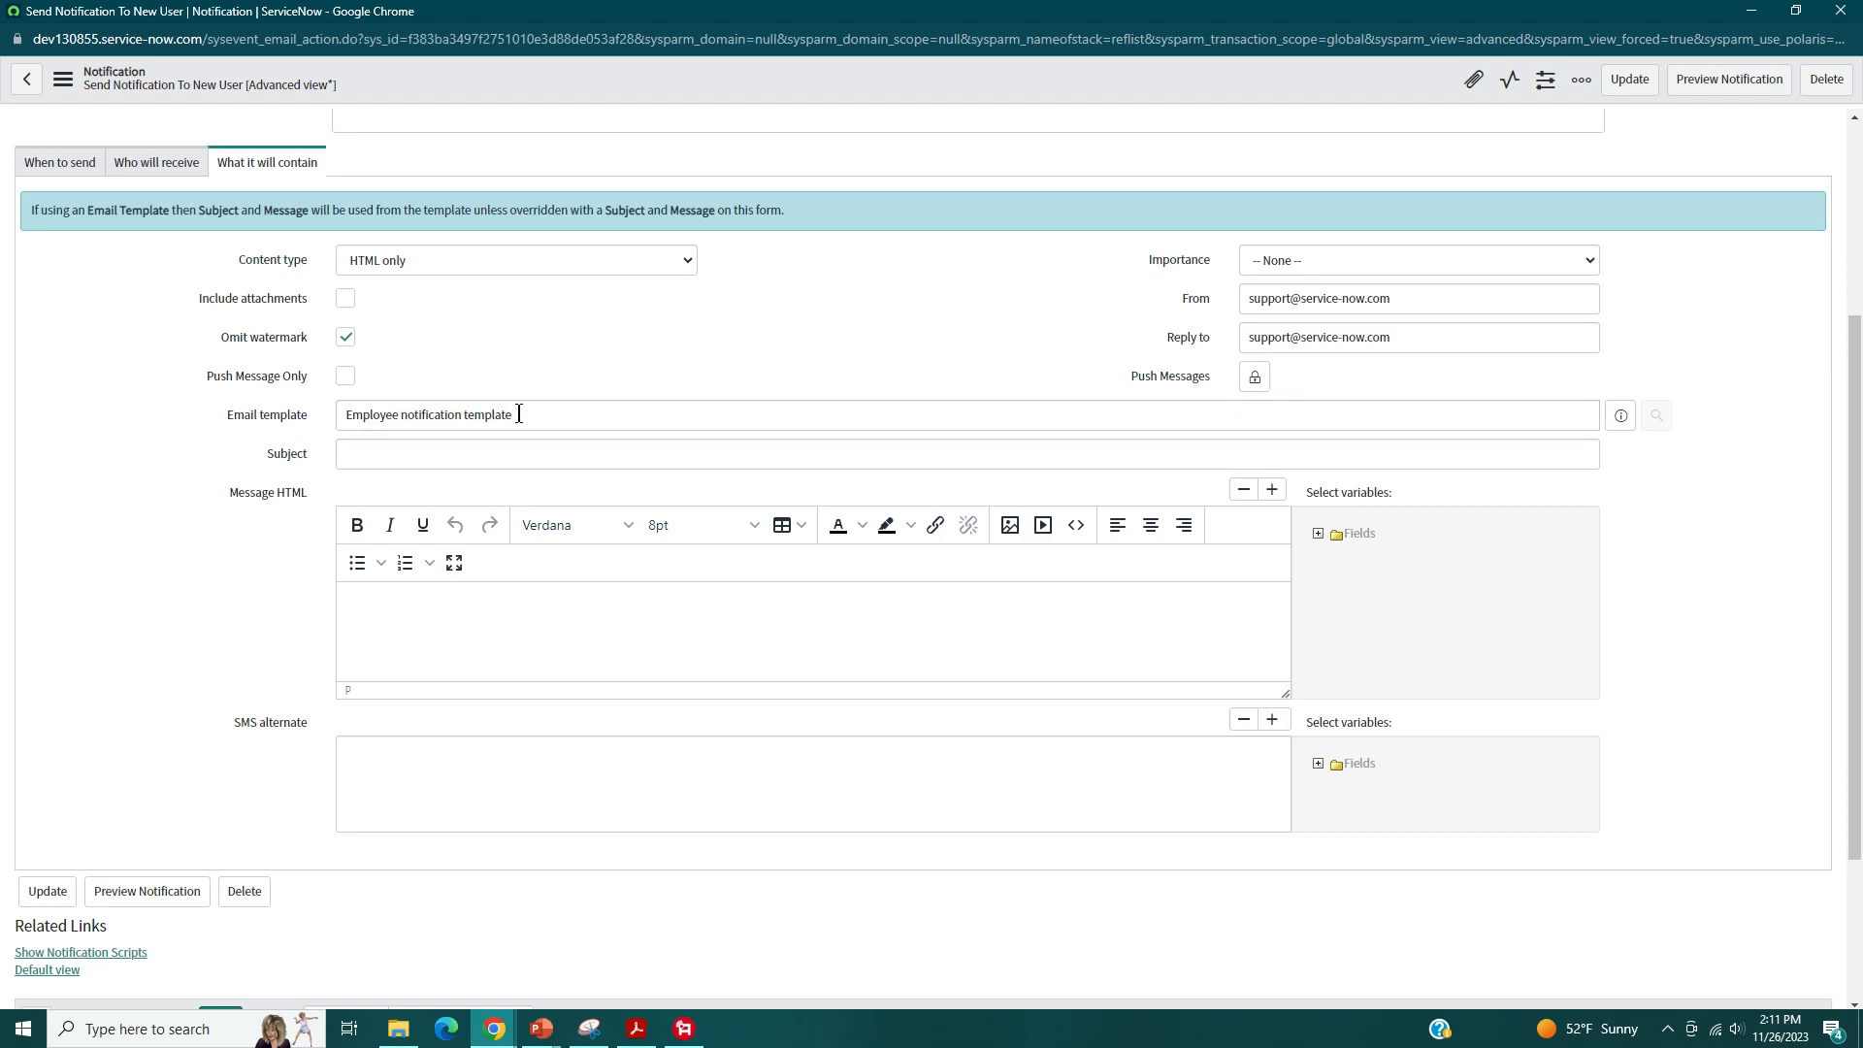
# - Examine the Employee notification template record and the preview of its email layout
pyautogui.click(1620, 415)
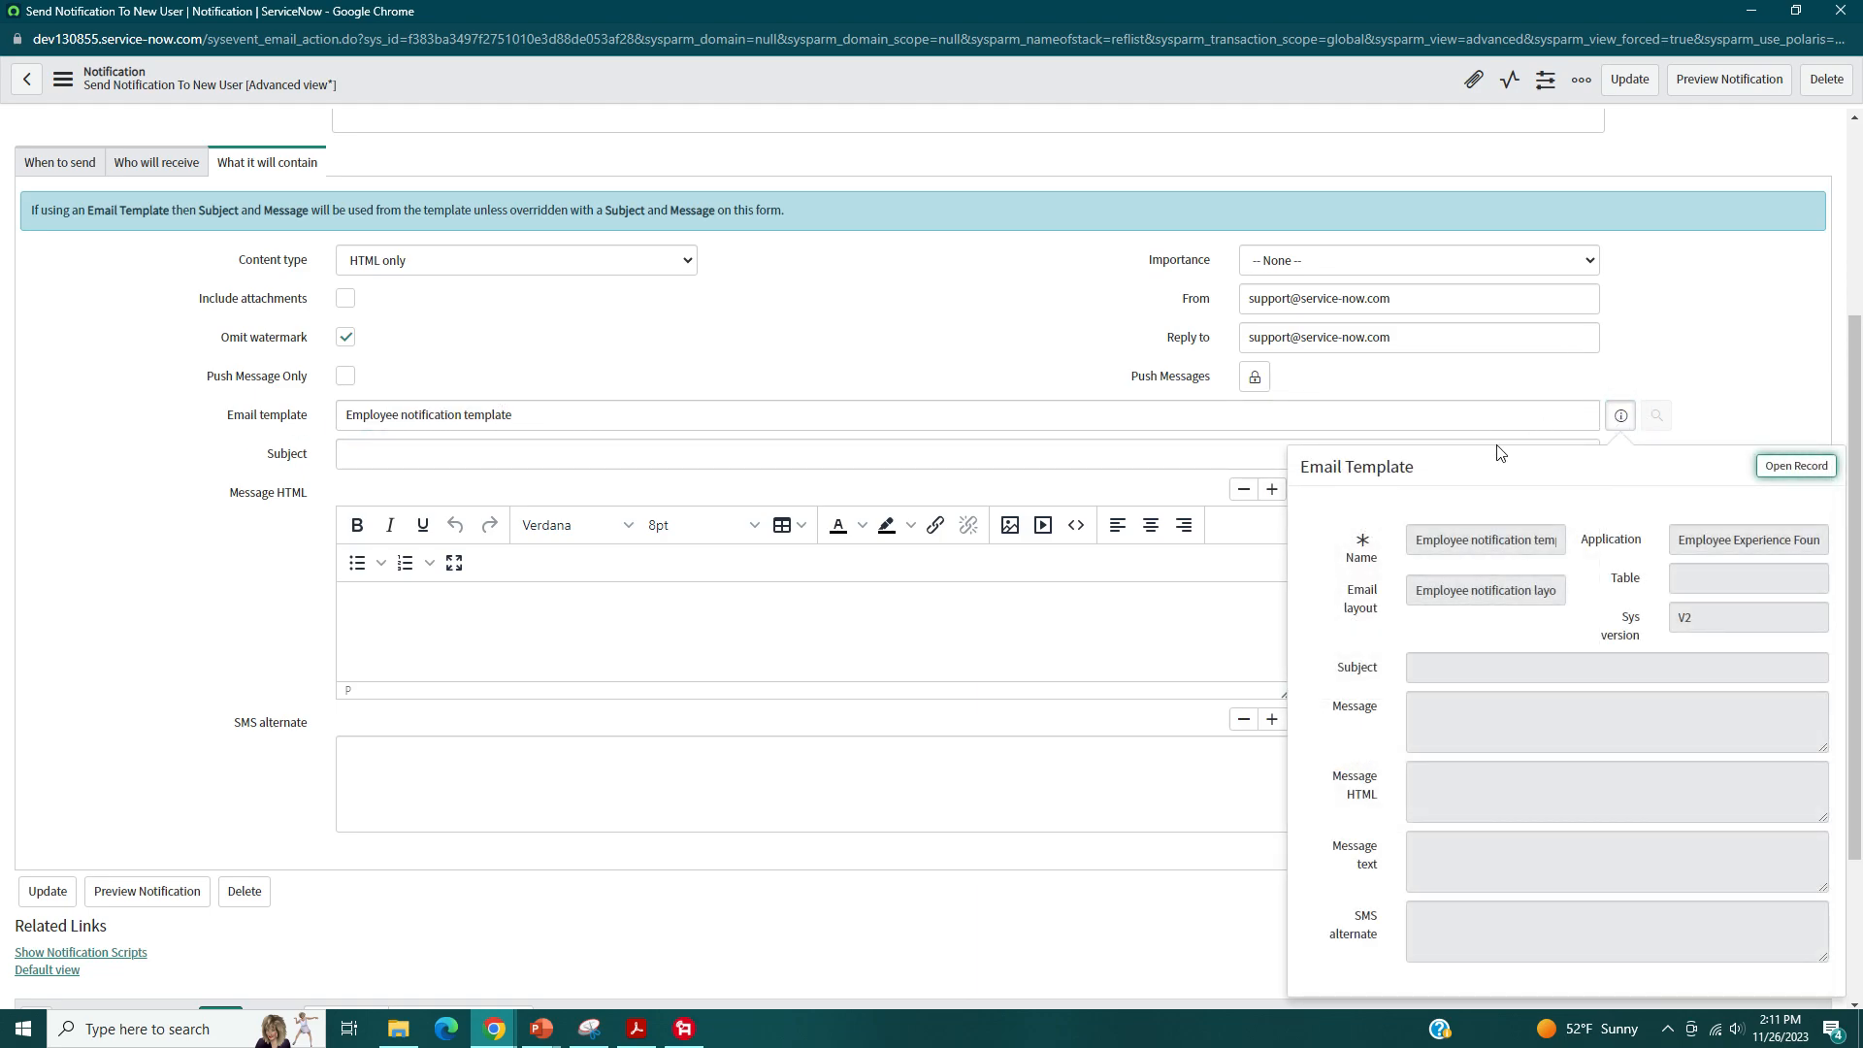
pyautogui.click(1795, 467)
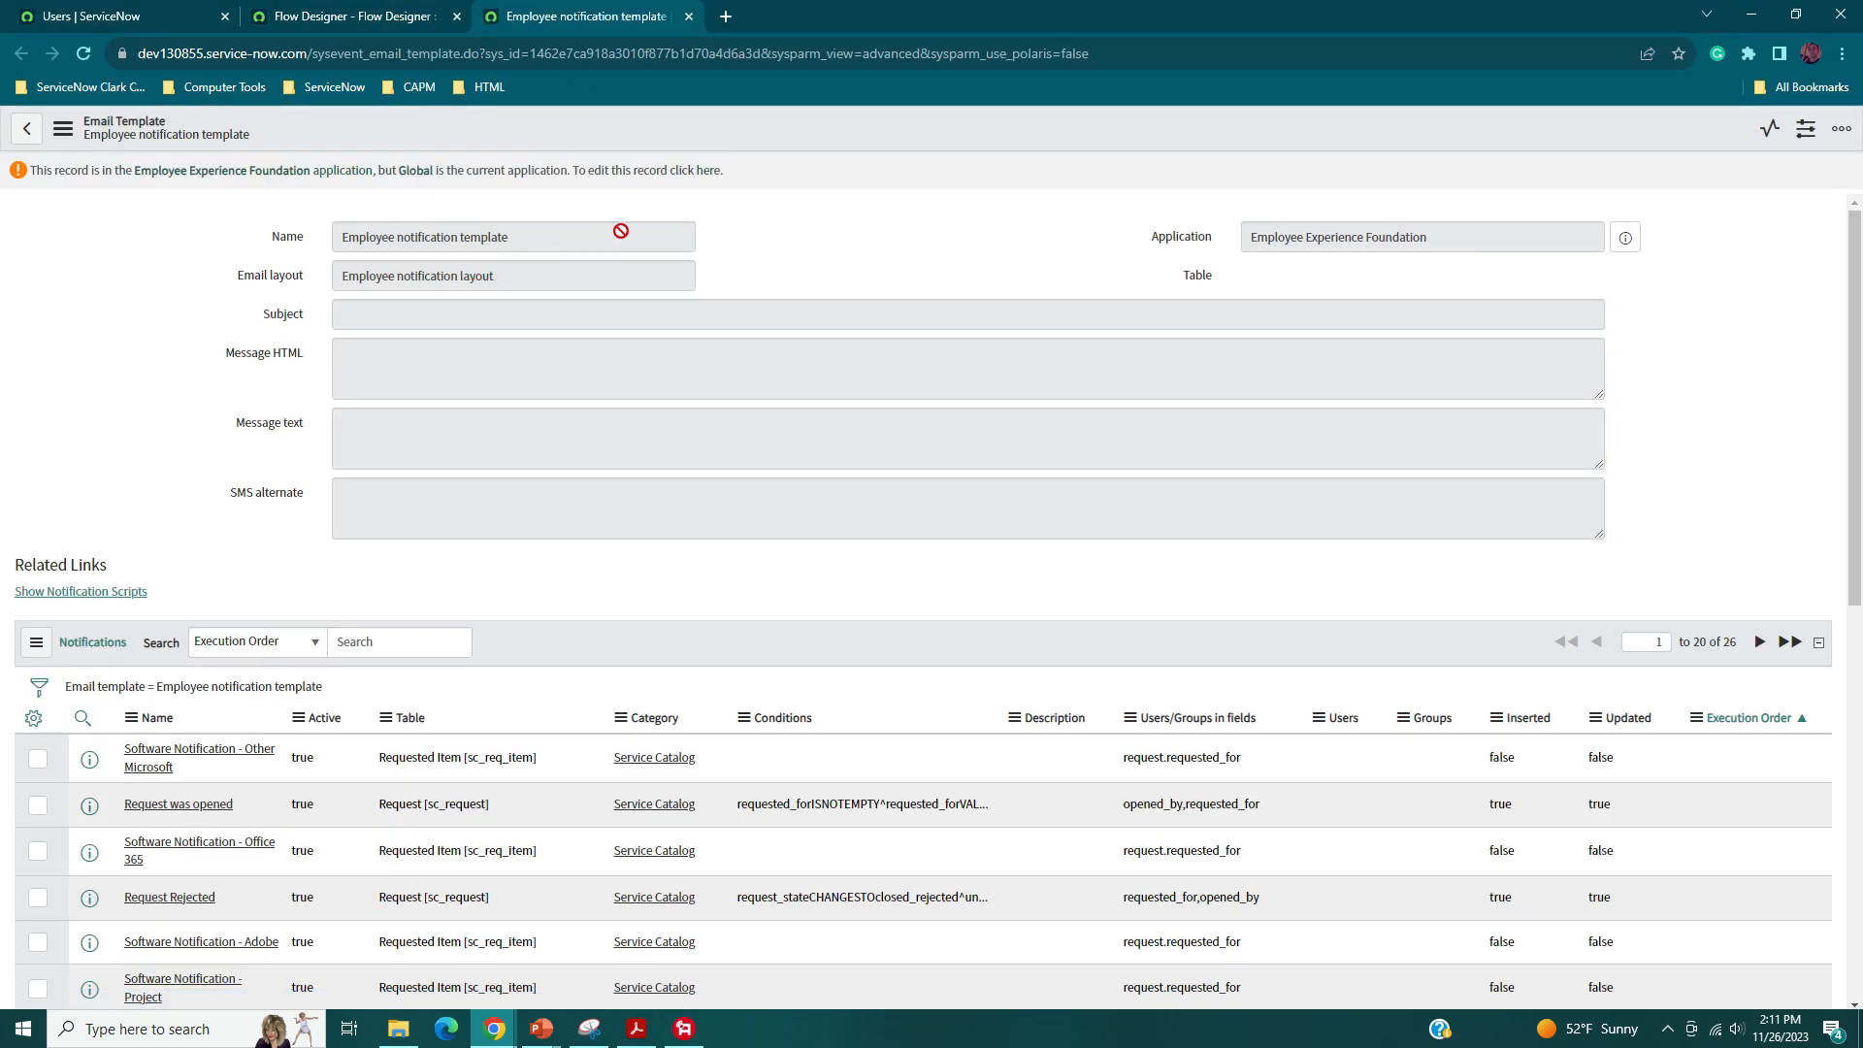
pyautogui.click(1625, 238)
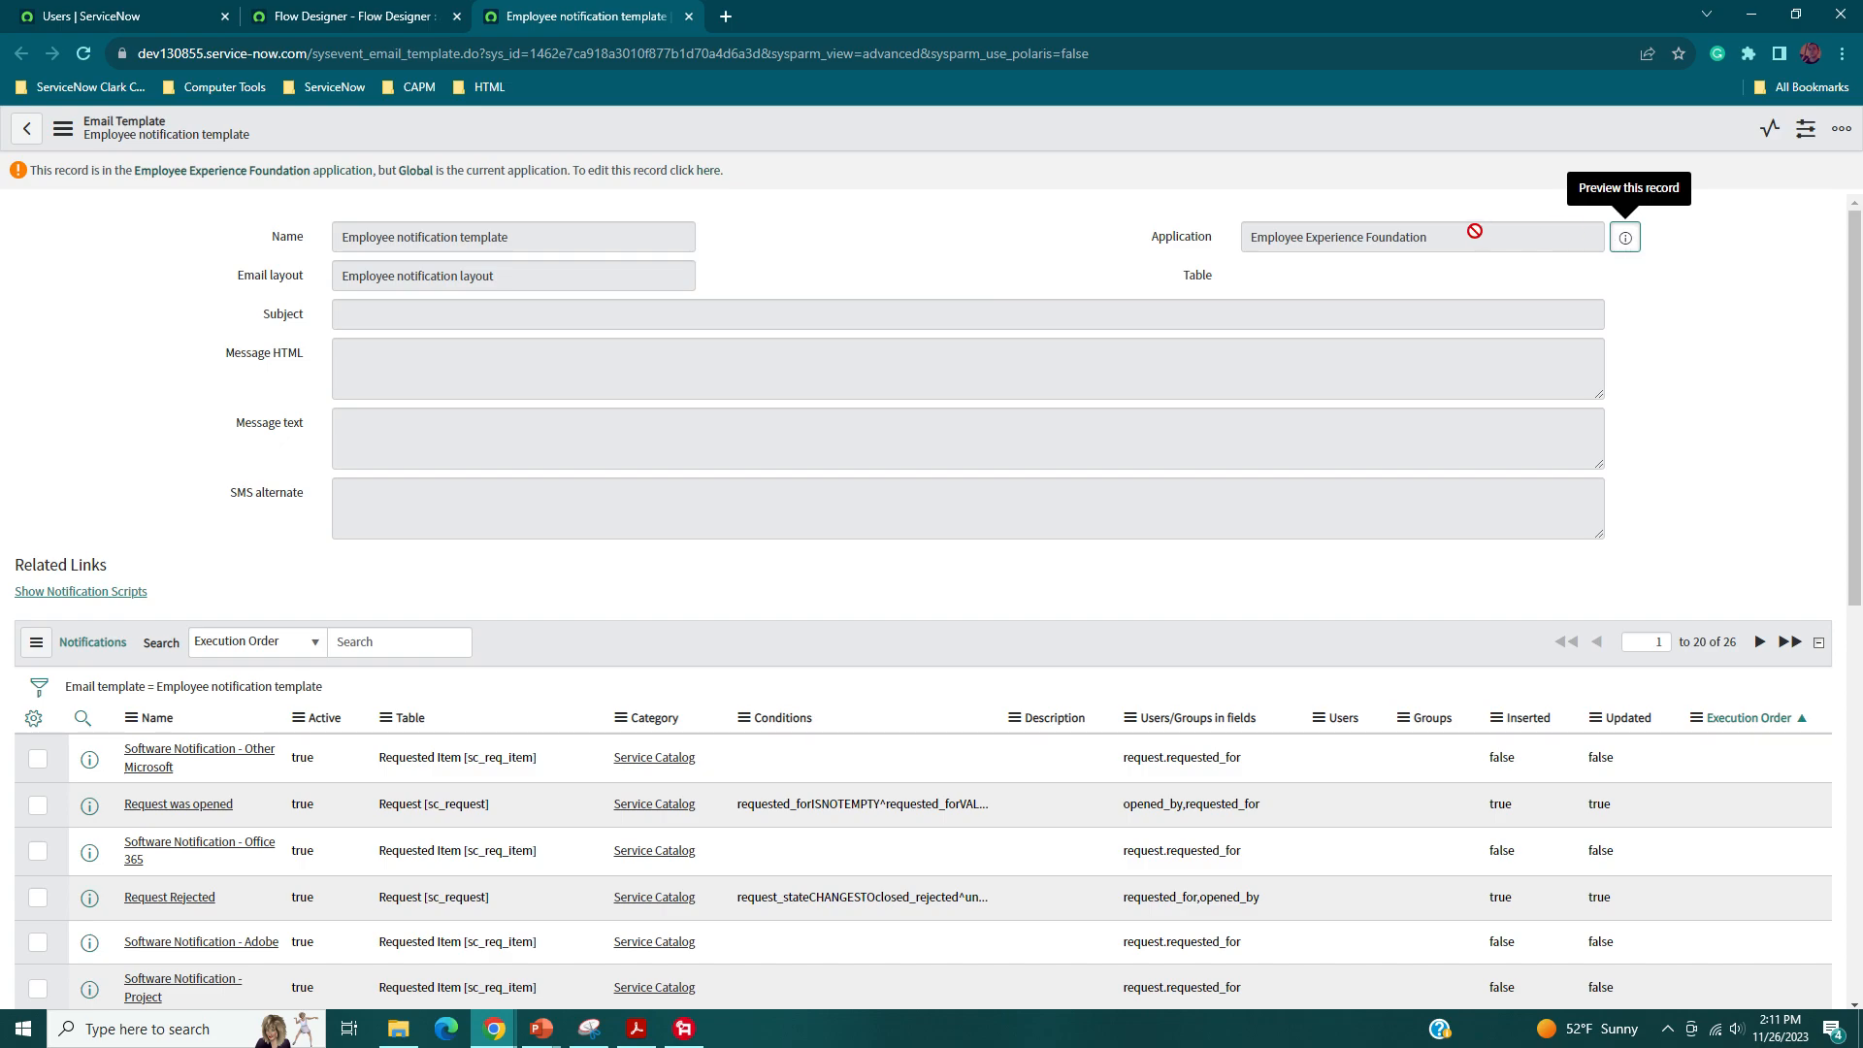
pyautogui.click(709, 171)
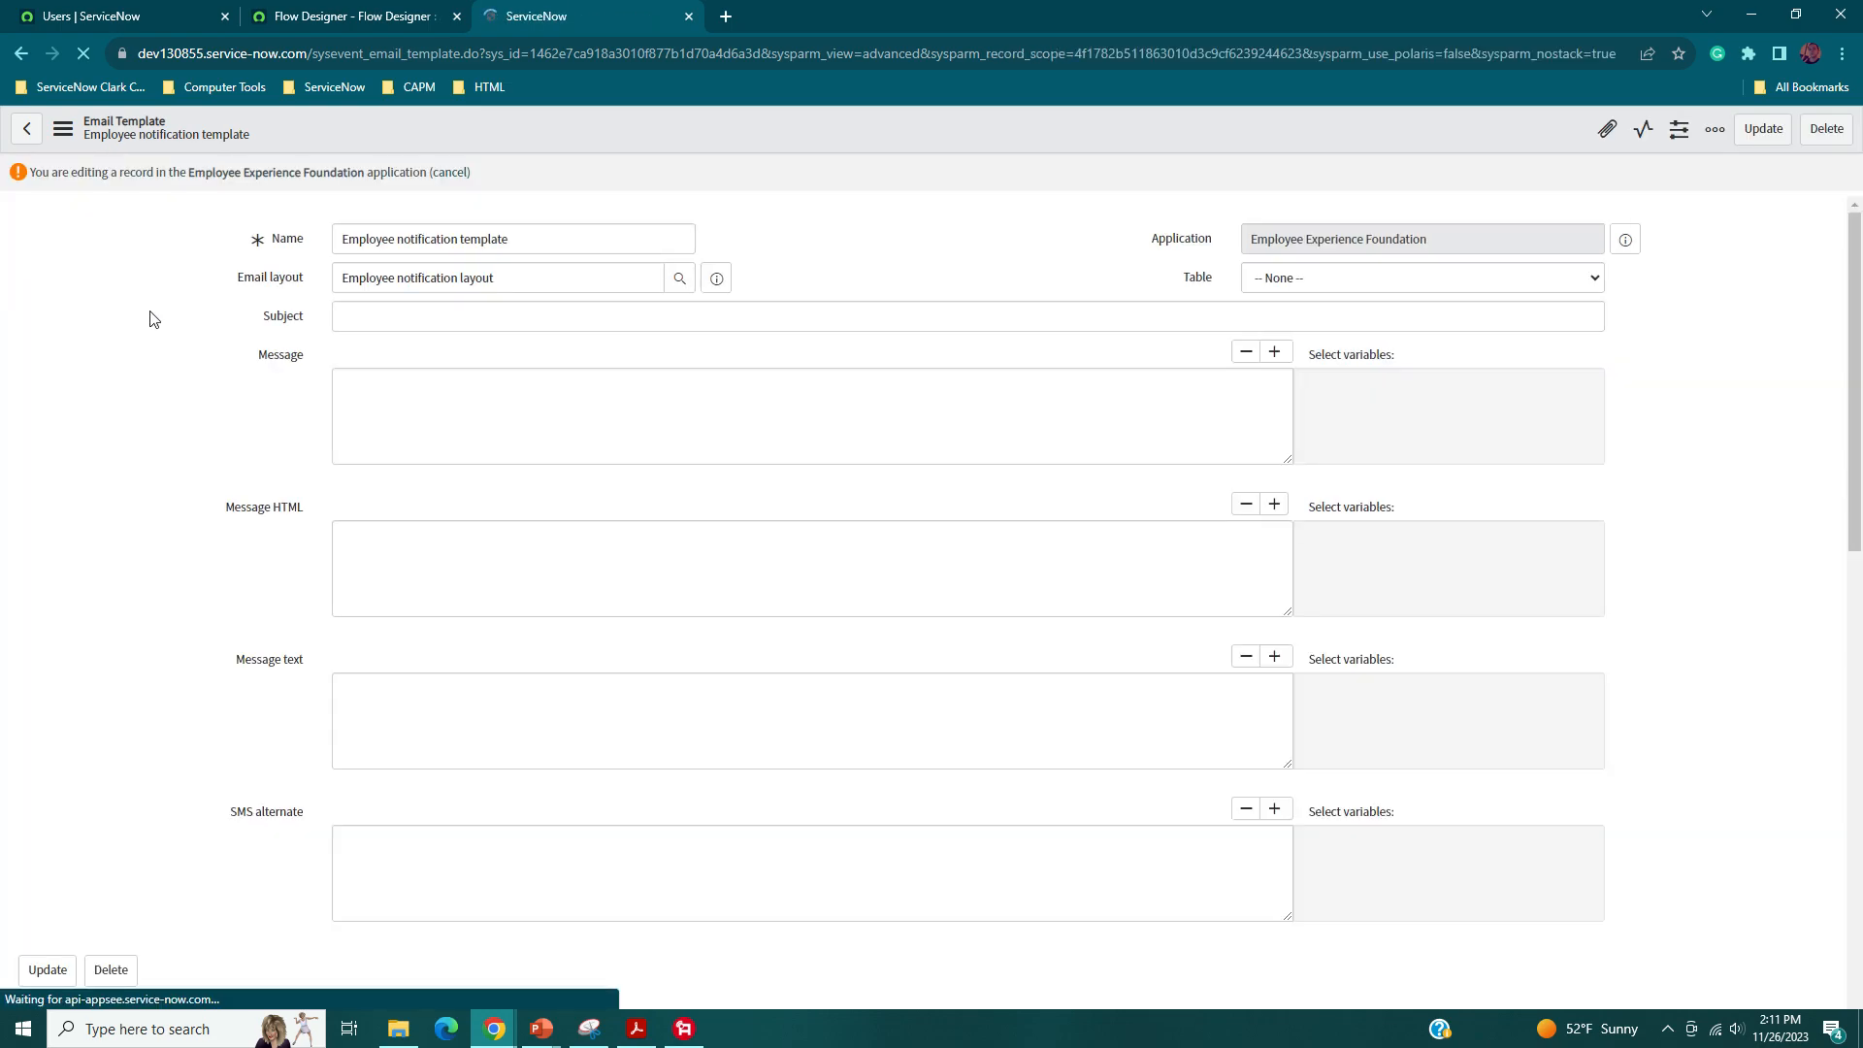
pyautogui.click(716, 280)
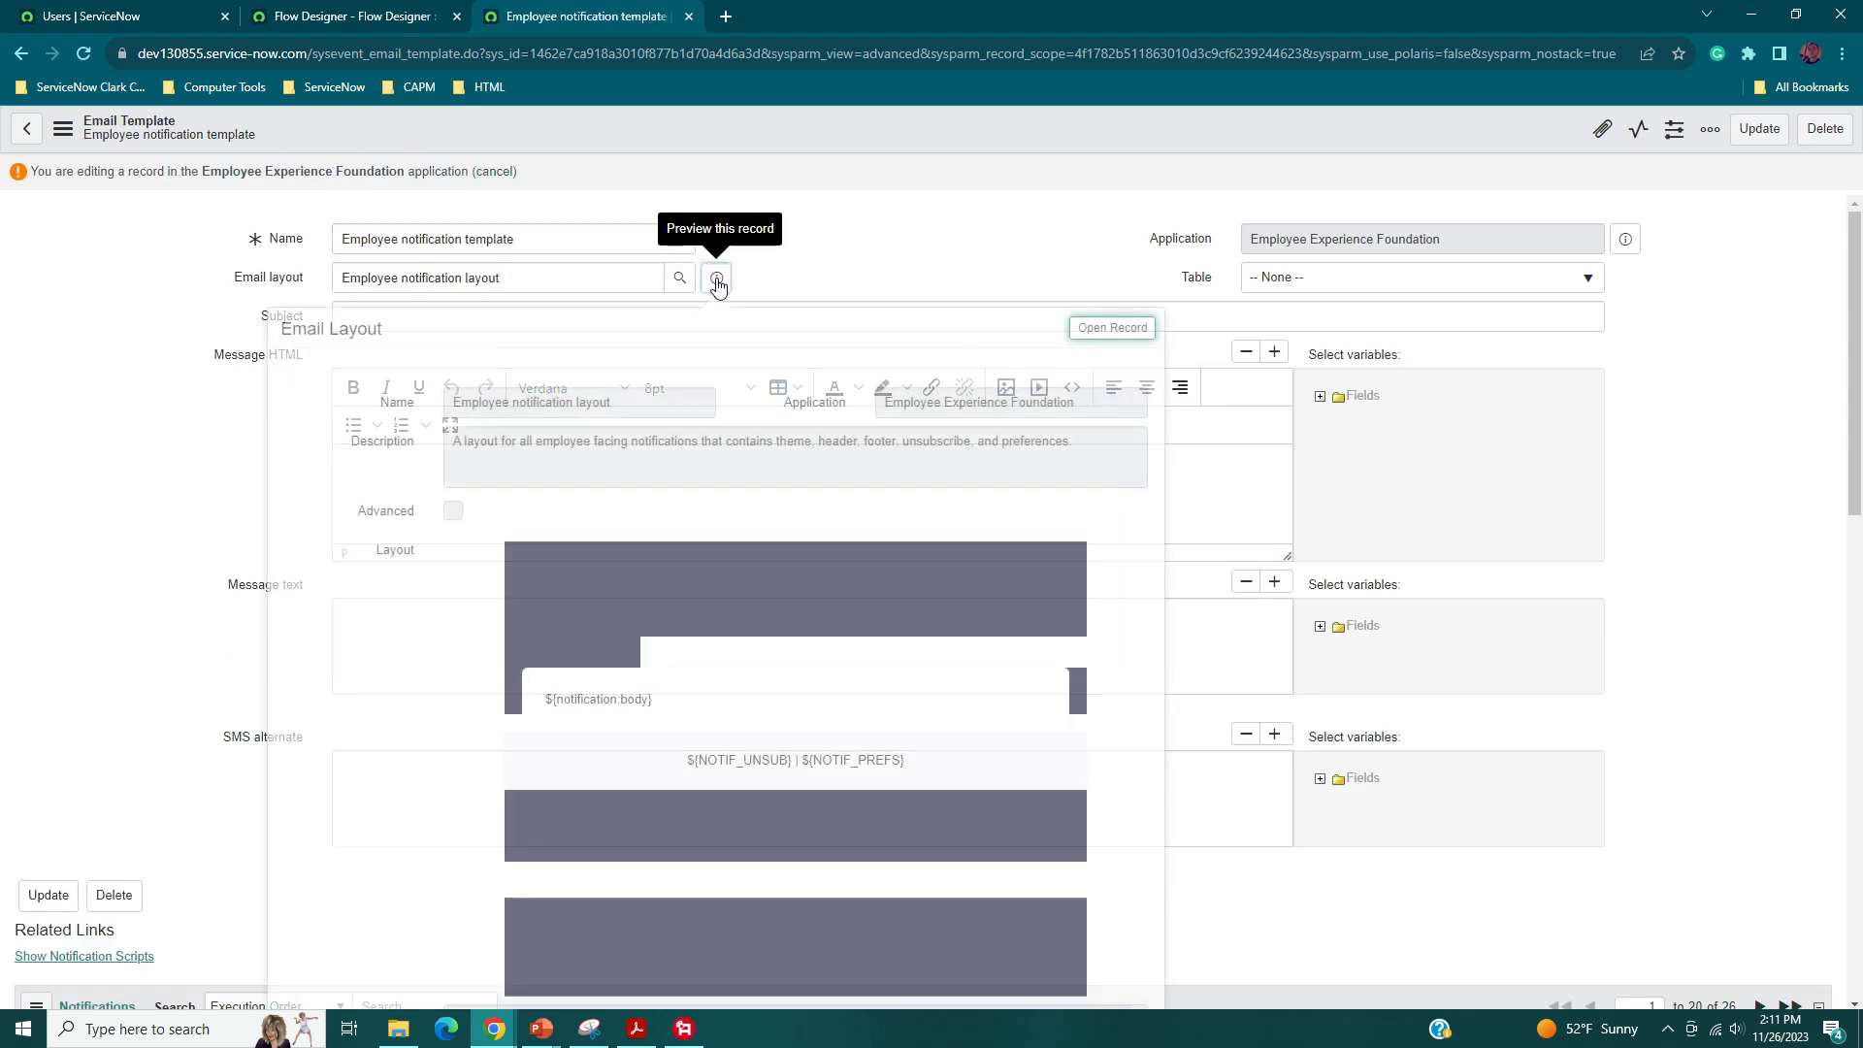
pyautogui.scroll(-1, 772, 528)
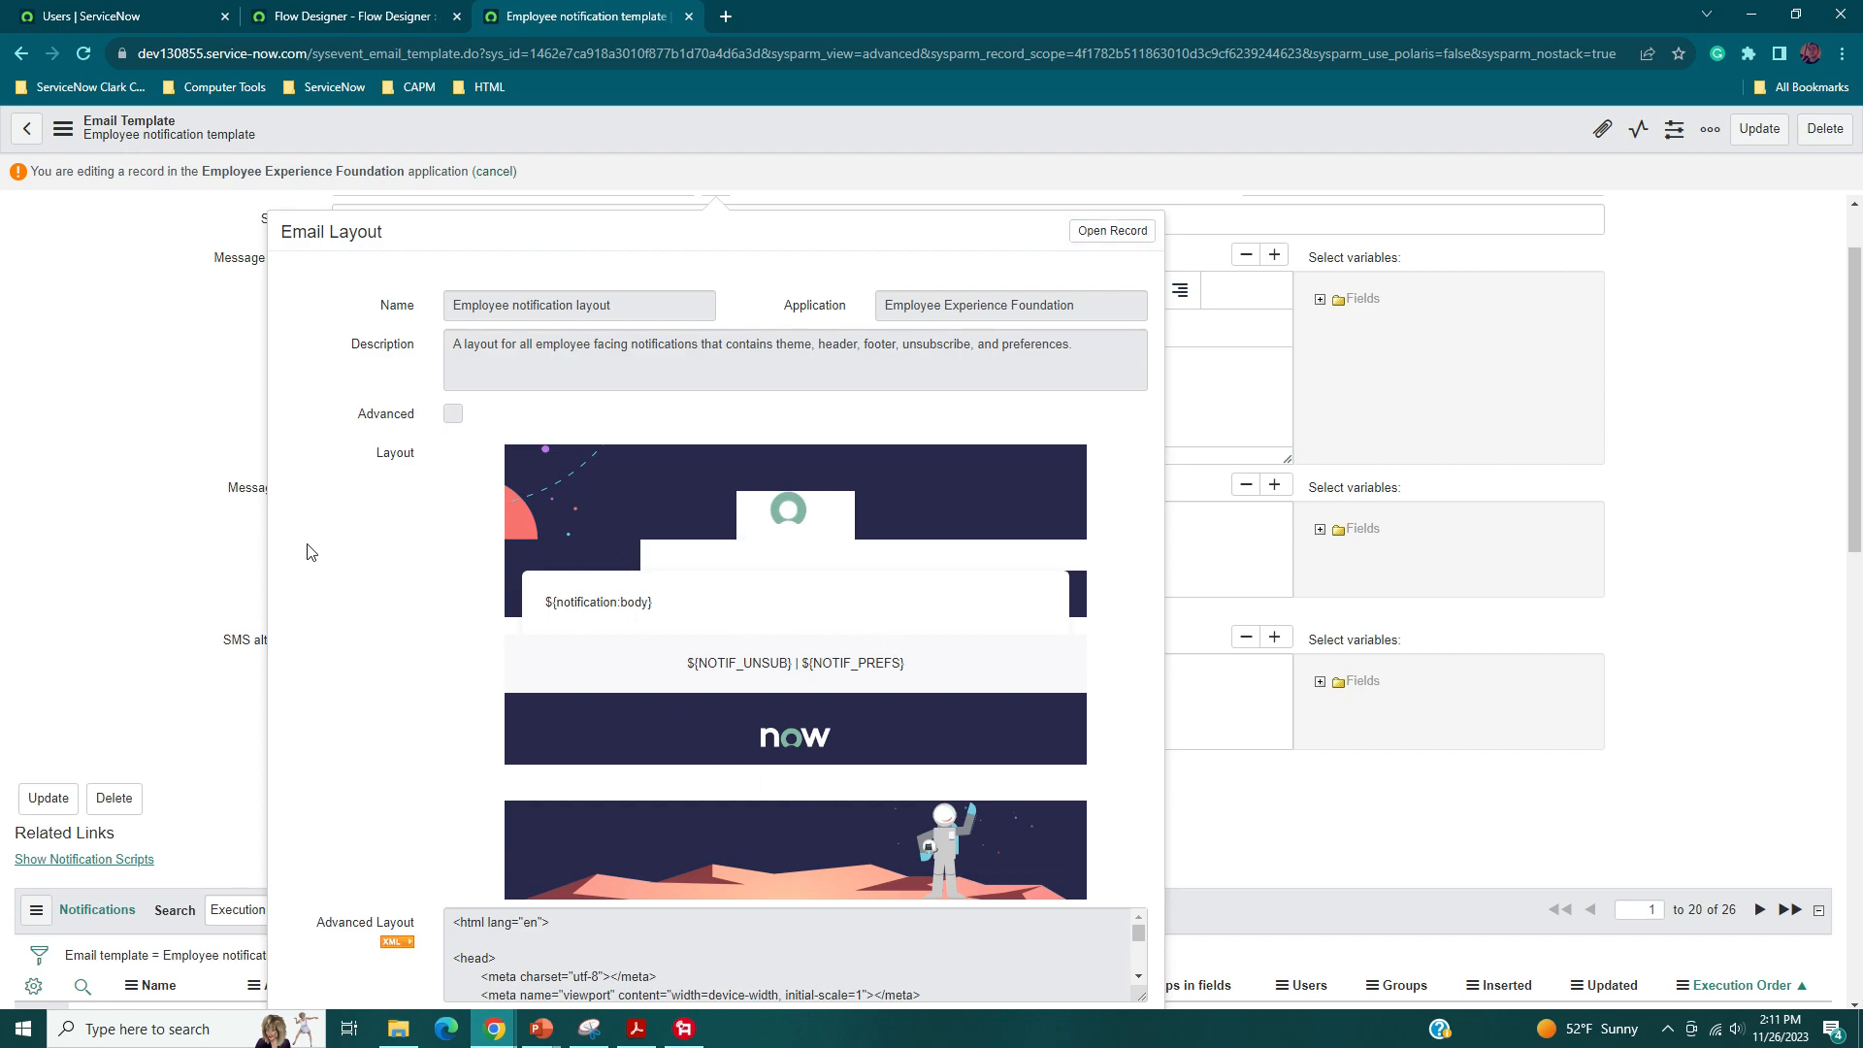
pyautogui.click(109, 420)
pyautogui.scroll(1, 124, 418)
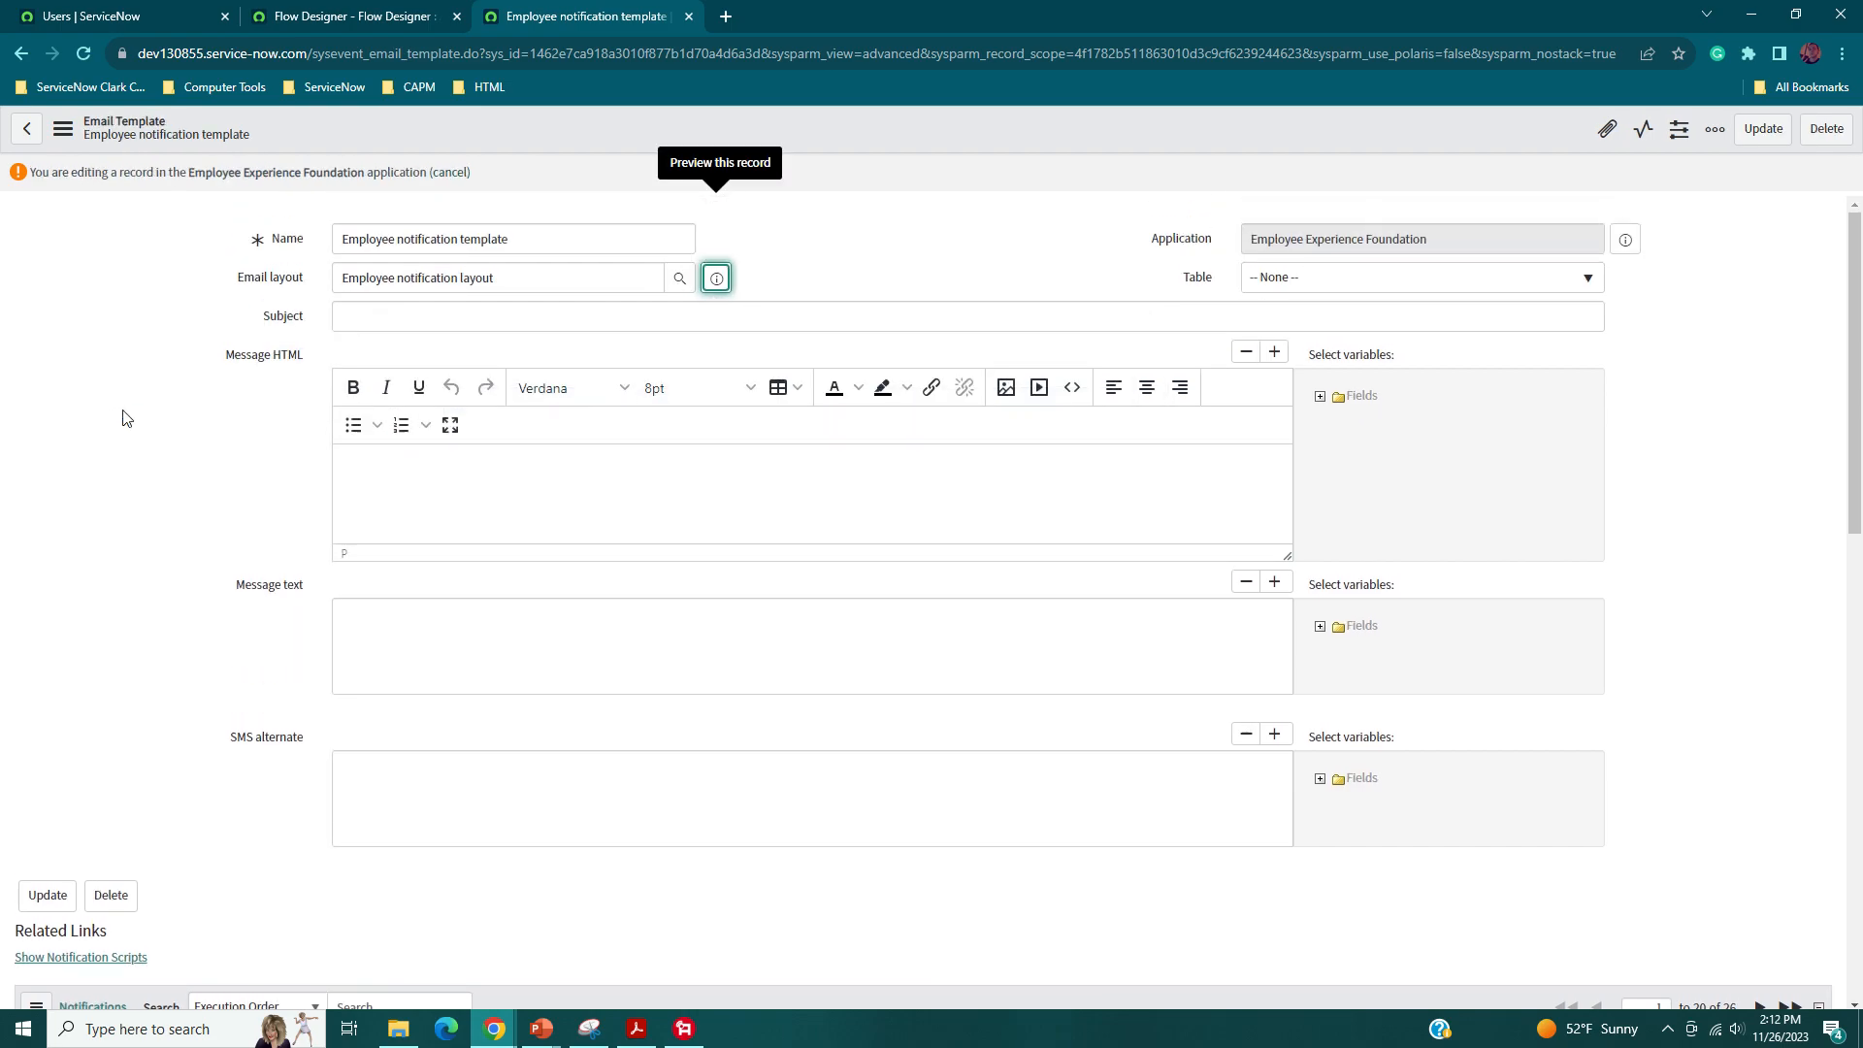
pyautogui.click(690, 16)
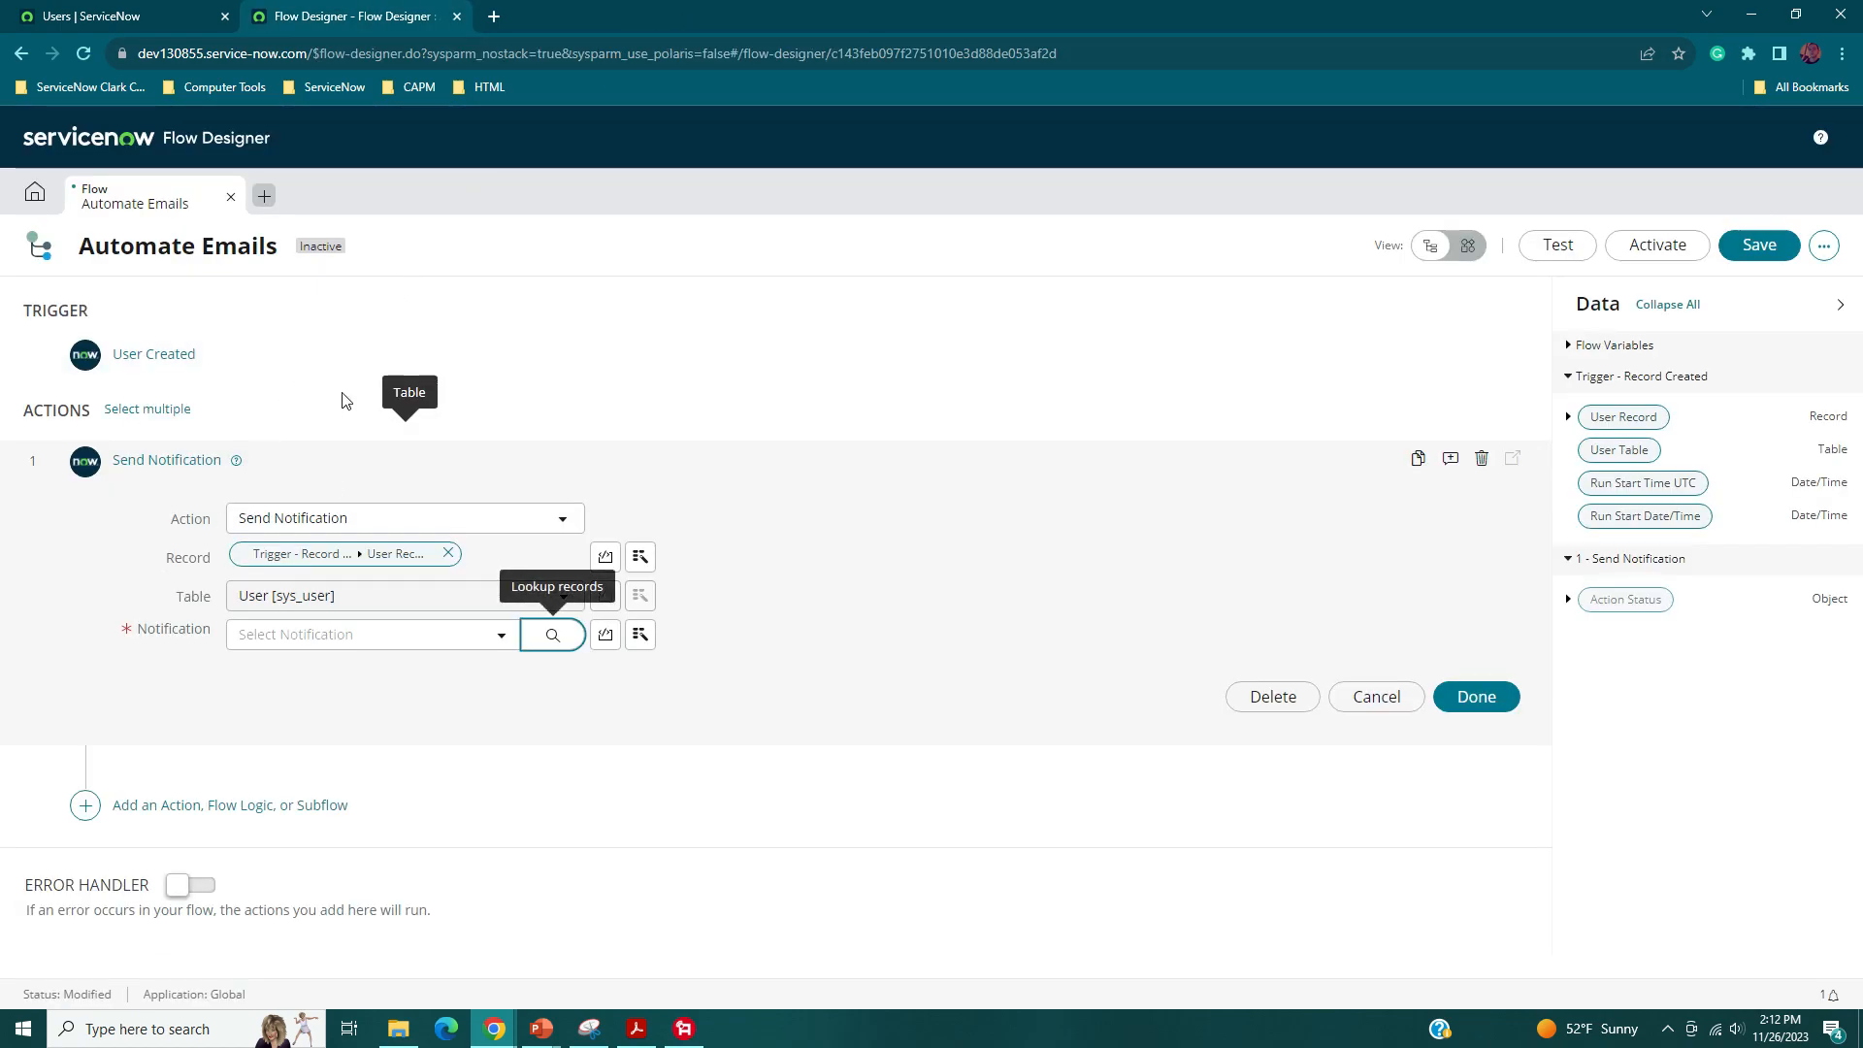
# - Return to the notification window and set the subject to "Welcome New User!"
pyautogui.moveTo(504, 1026)
pyautogui.click(598, 939)
pyautogui.click(446, 463)
pyautogui.write('W')
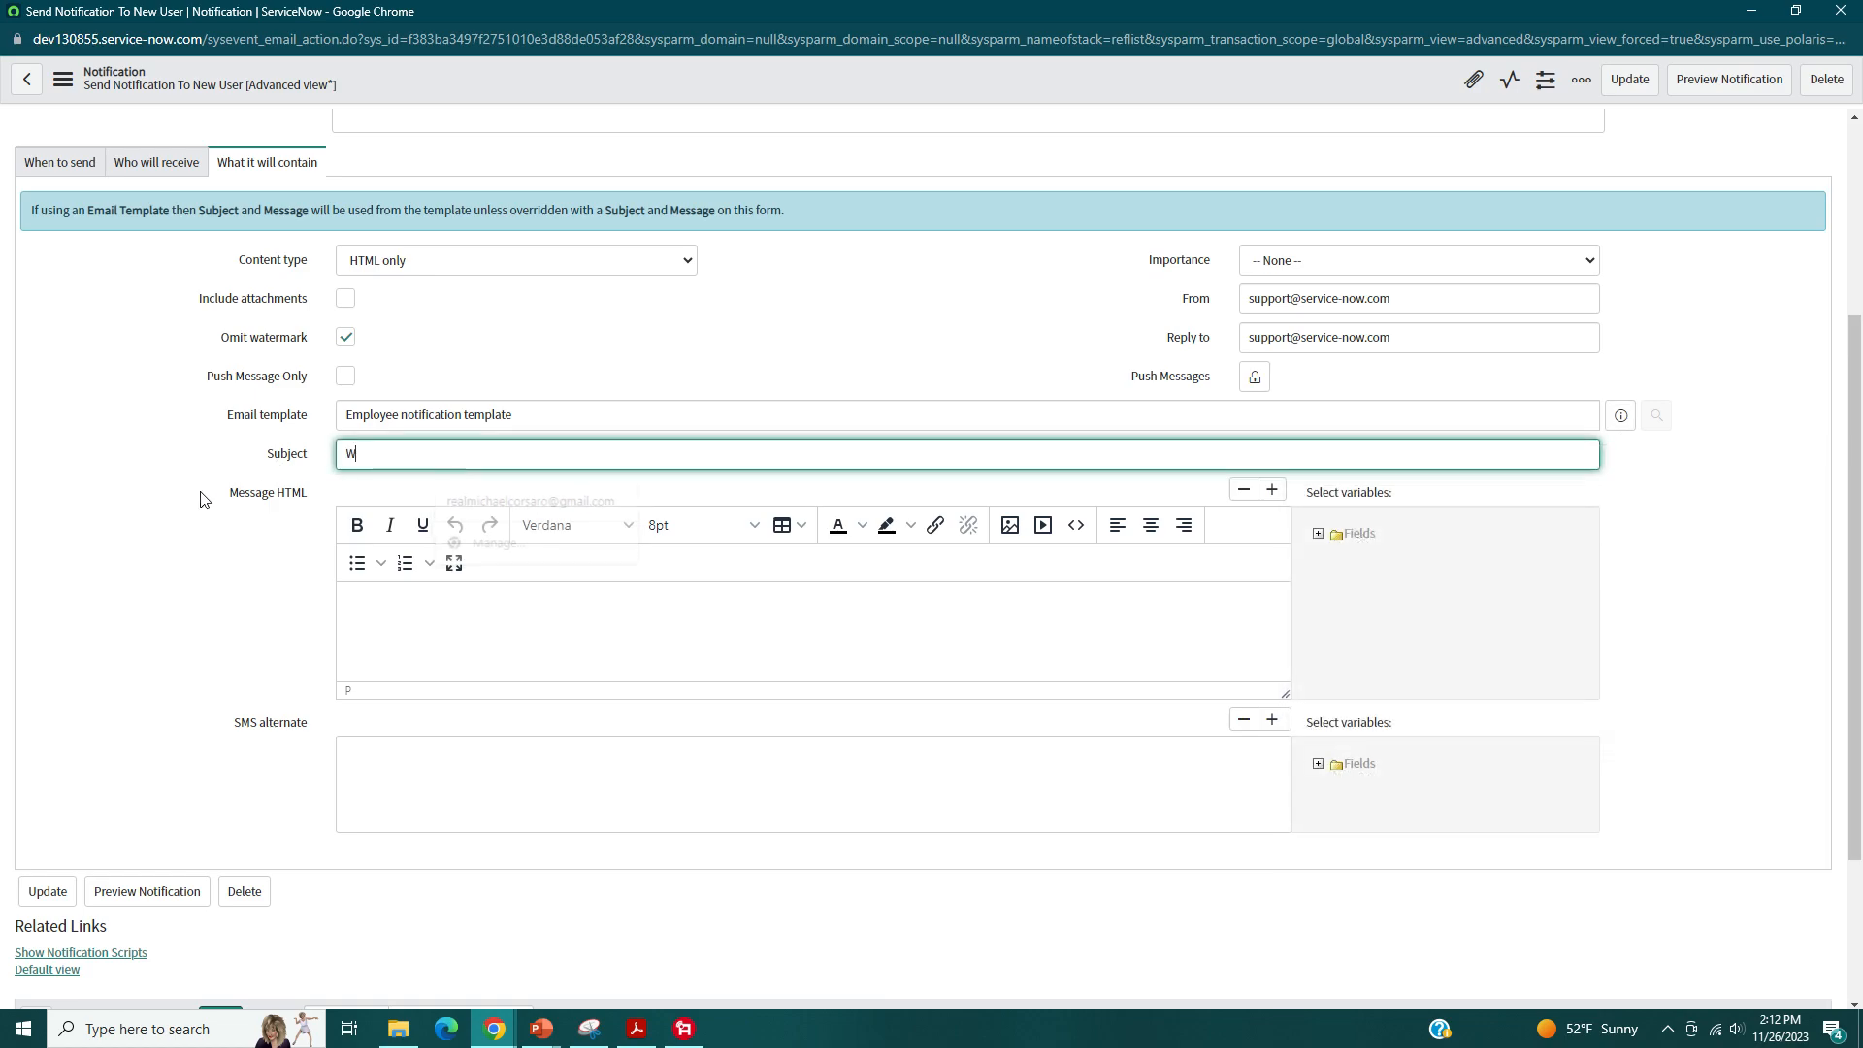
pyautogui.write('elcome New User')
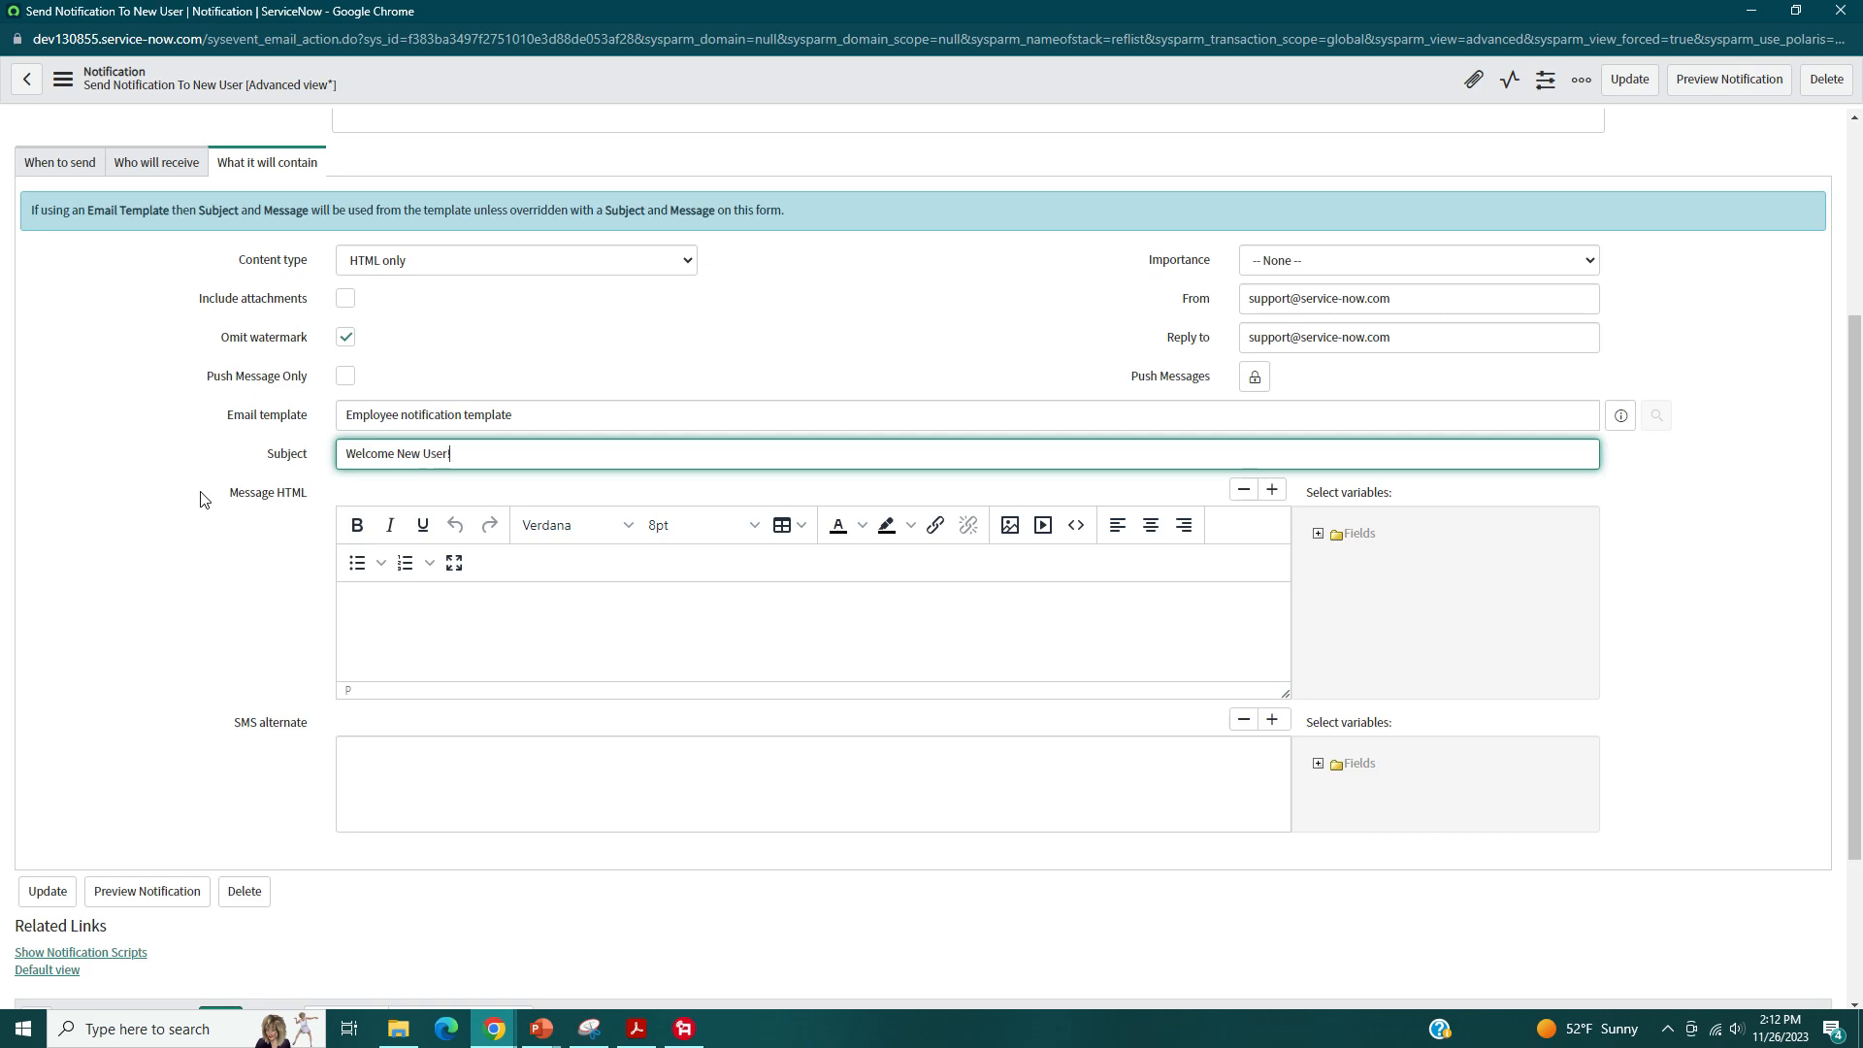
# - Enter "Welcome to Service-Now, if you need help let us know!" as the Message HTML text
pyautogui.click(461, 596)
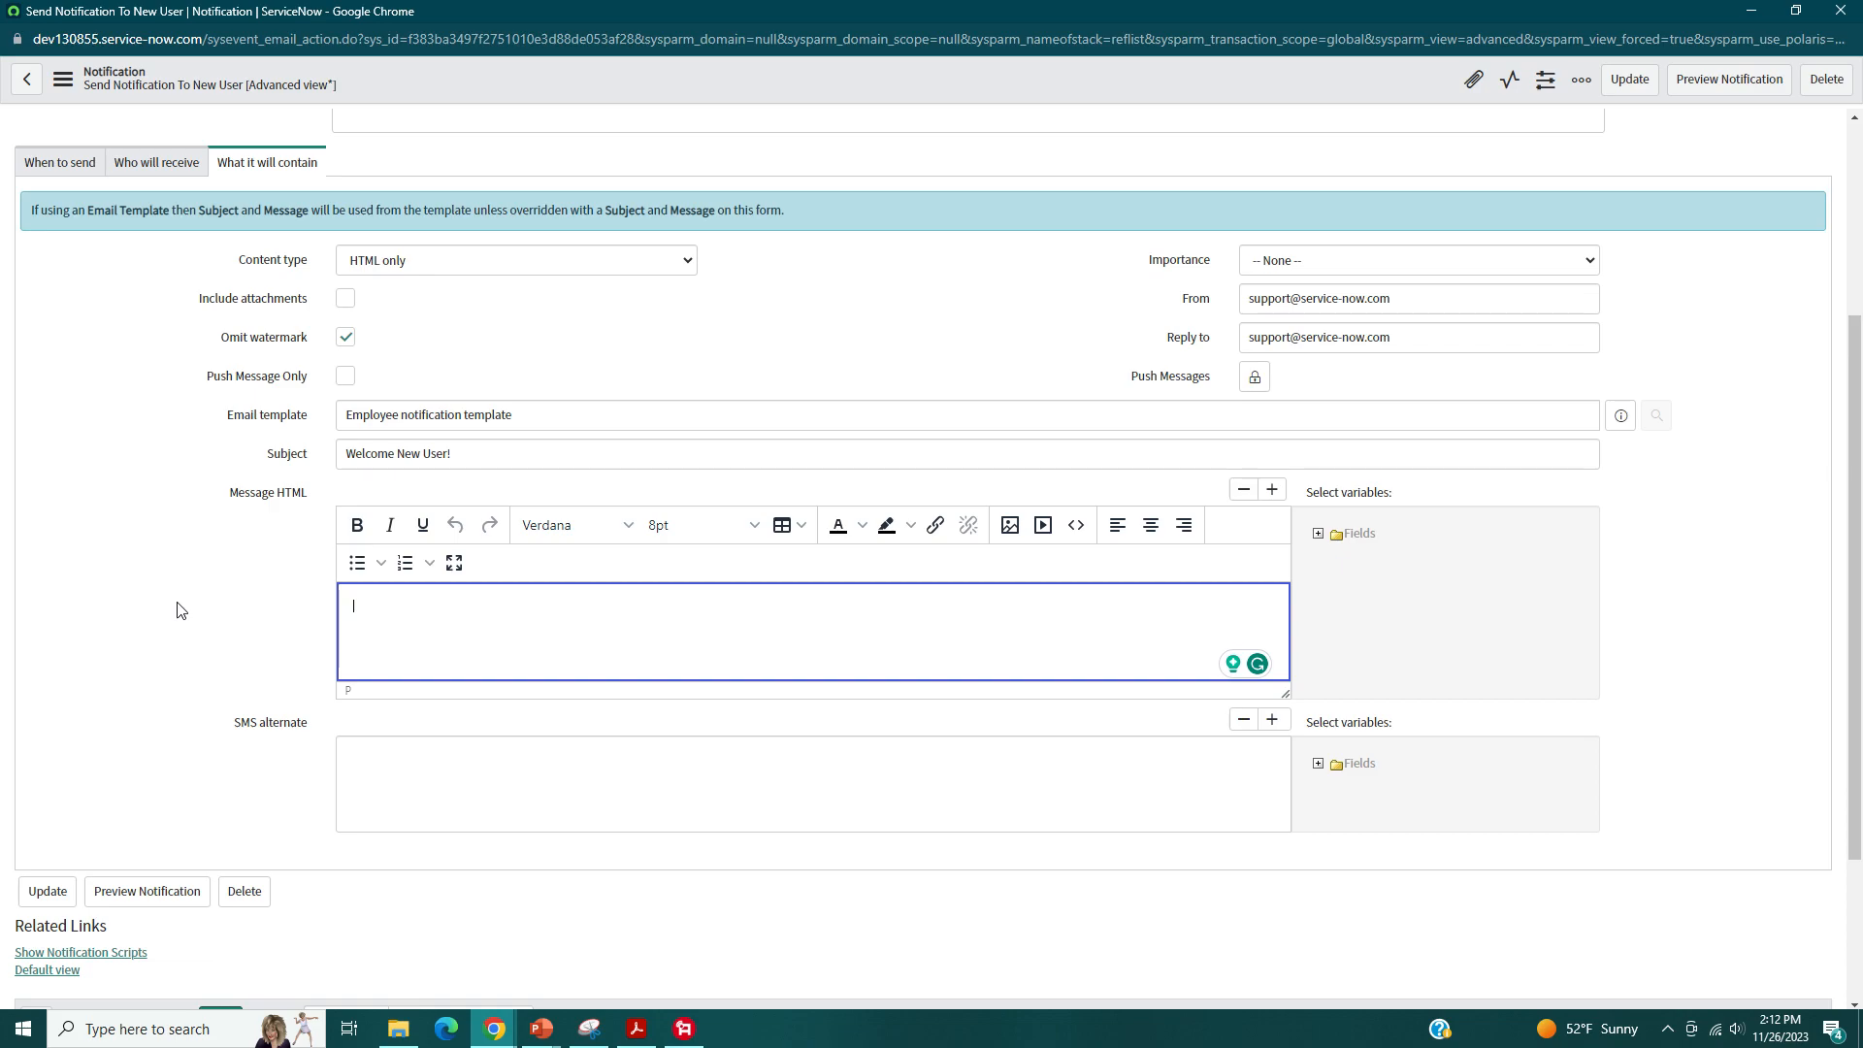
pyautogui.write('Welcome to Service-Now, if you need help let')
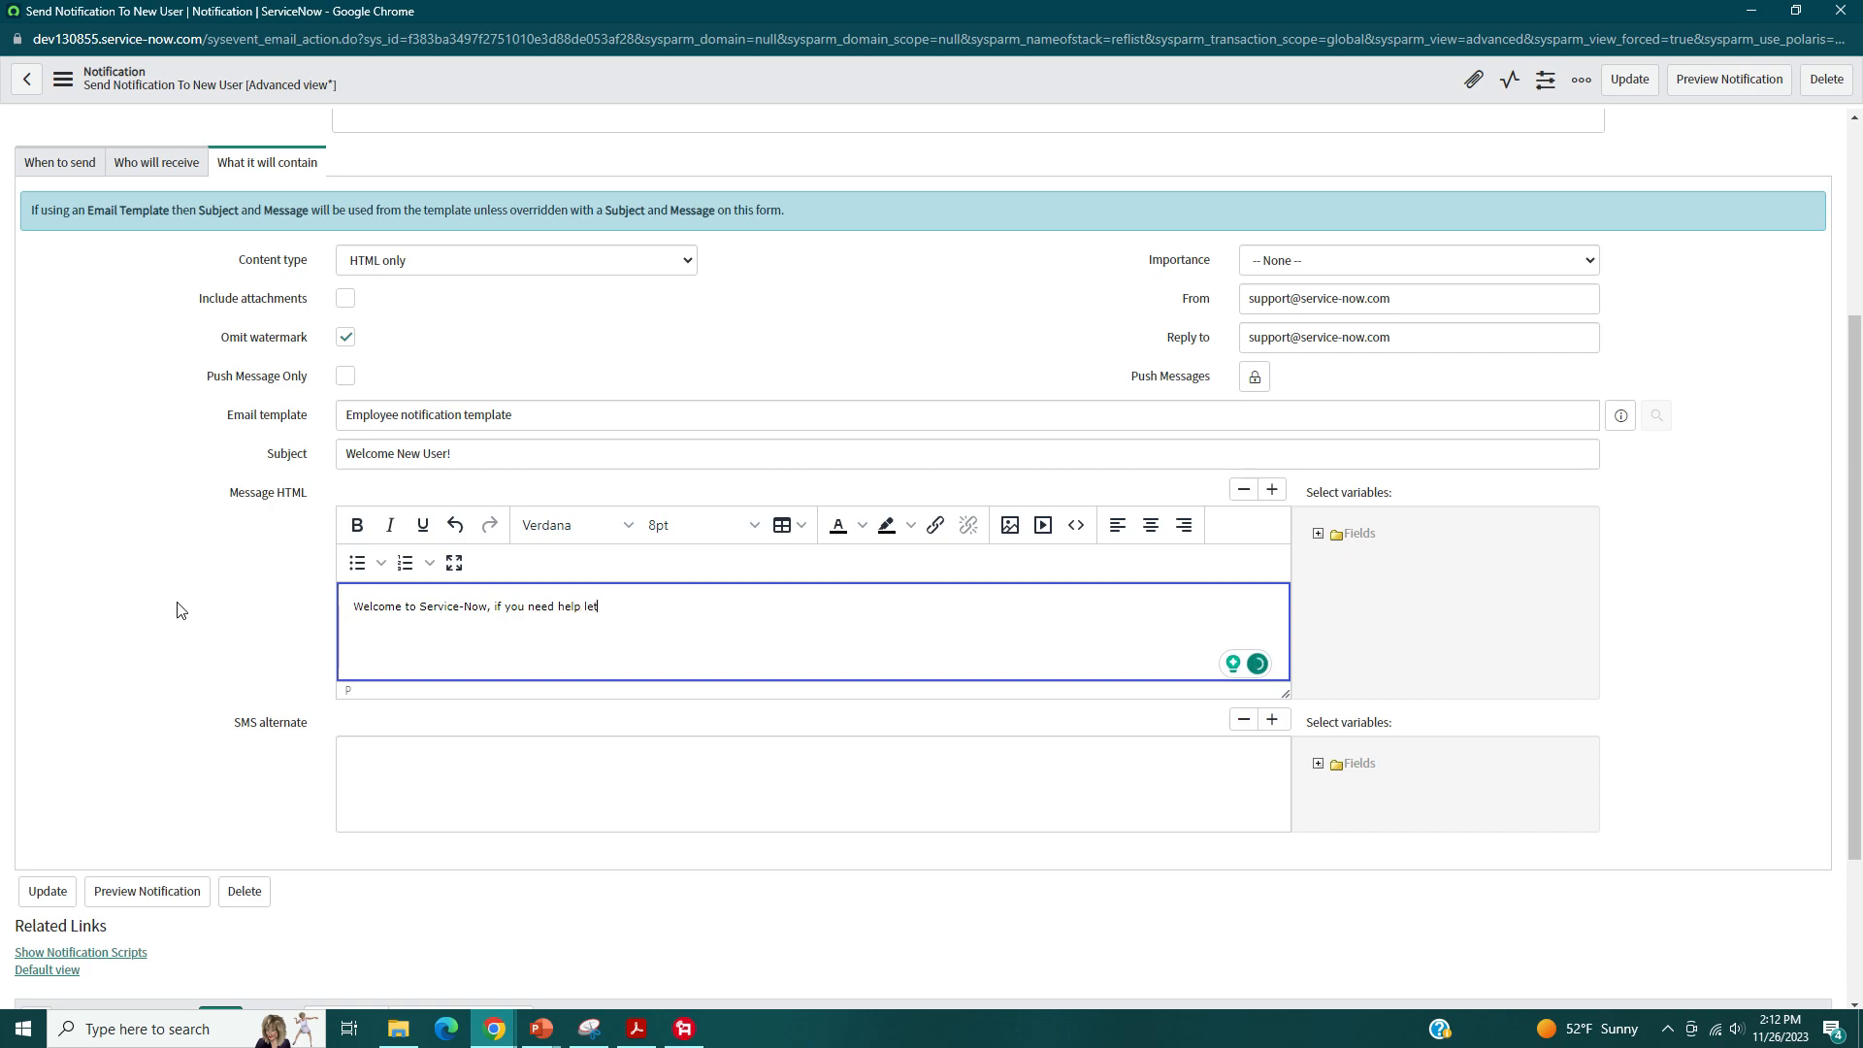
pyautogui.click(177, 610)
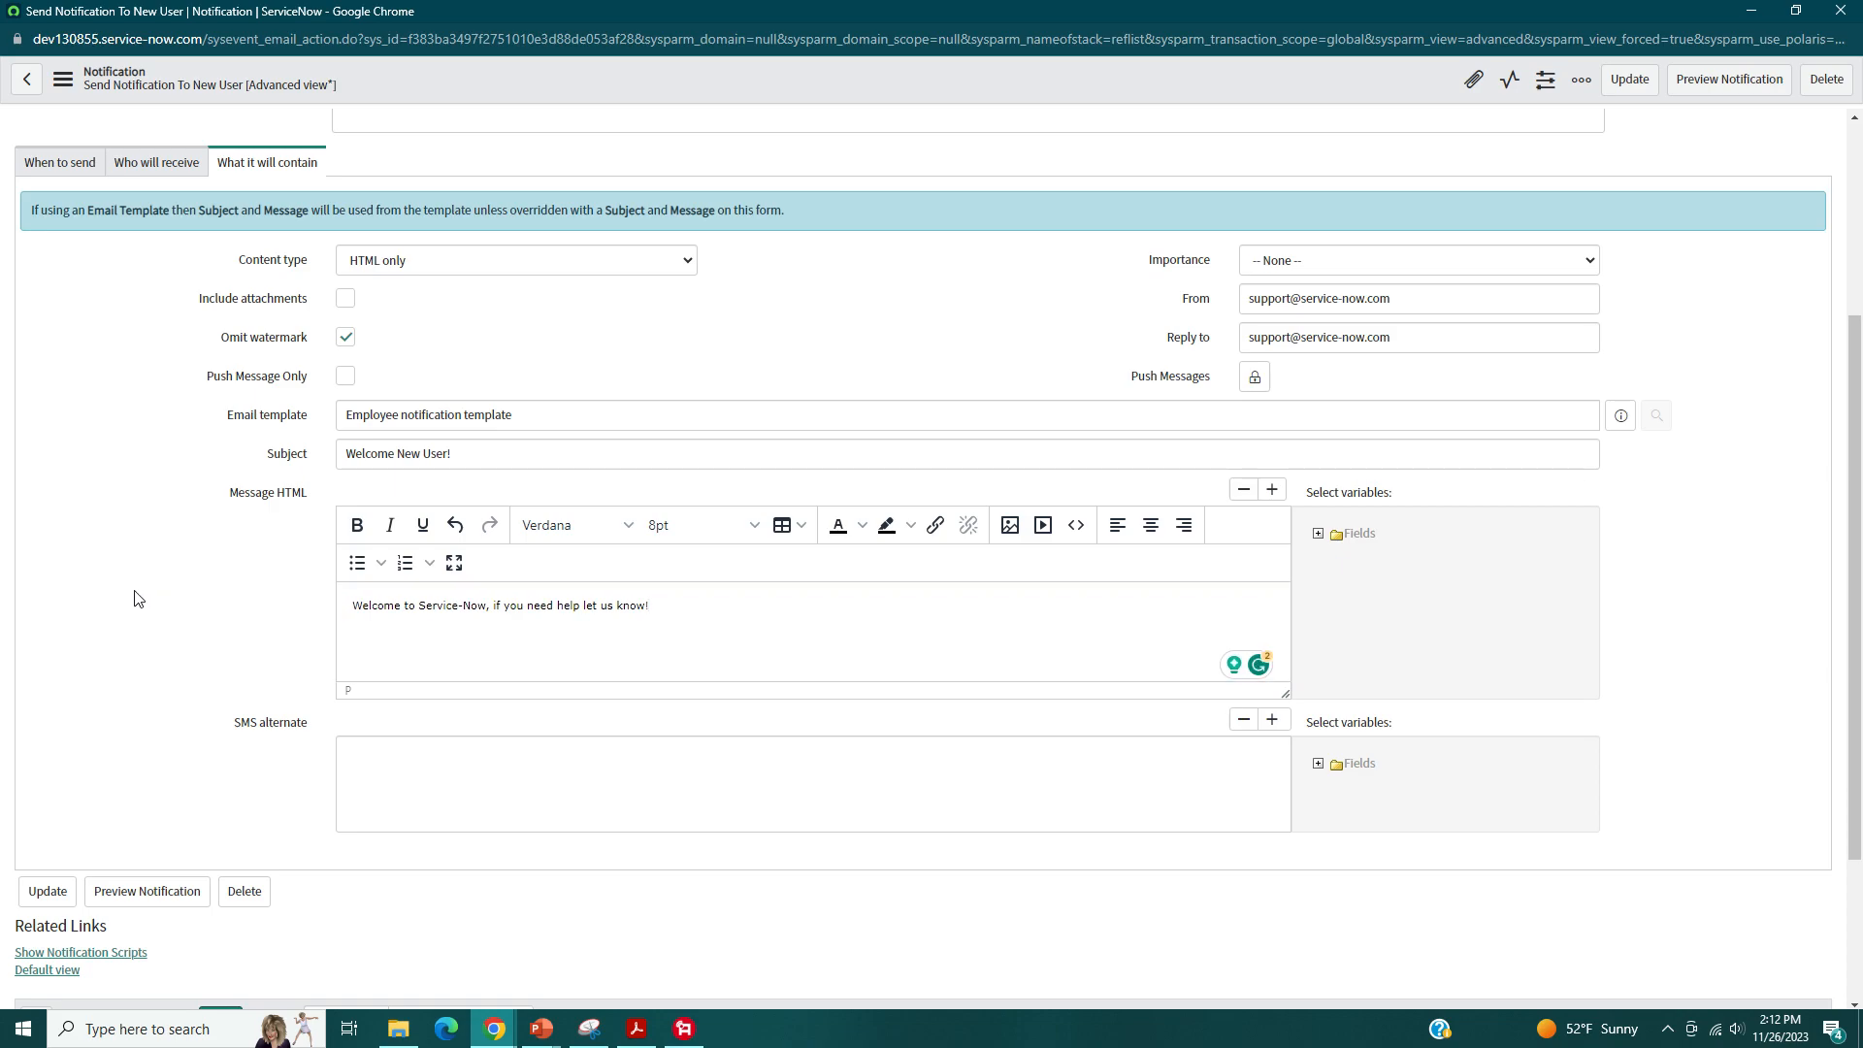
# - Insert the Manager field variable into the Message HTML and place it two lines below the welcome sentence
pyautogui.scroll(-1, 388, 621)
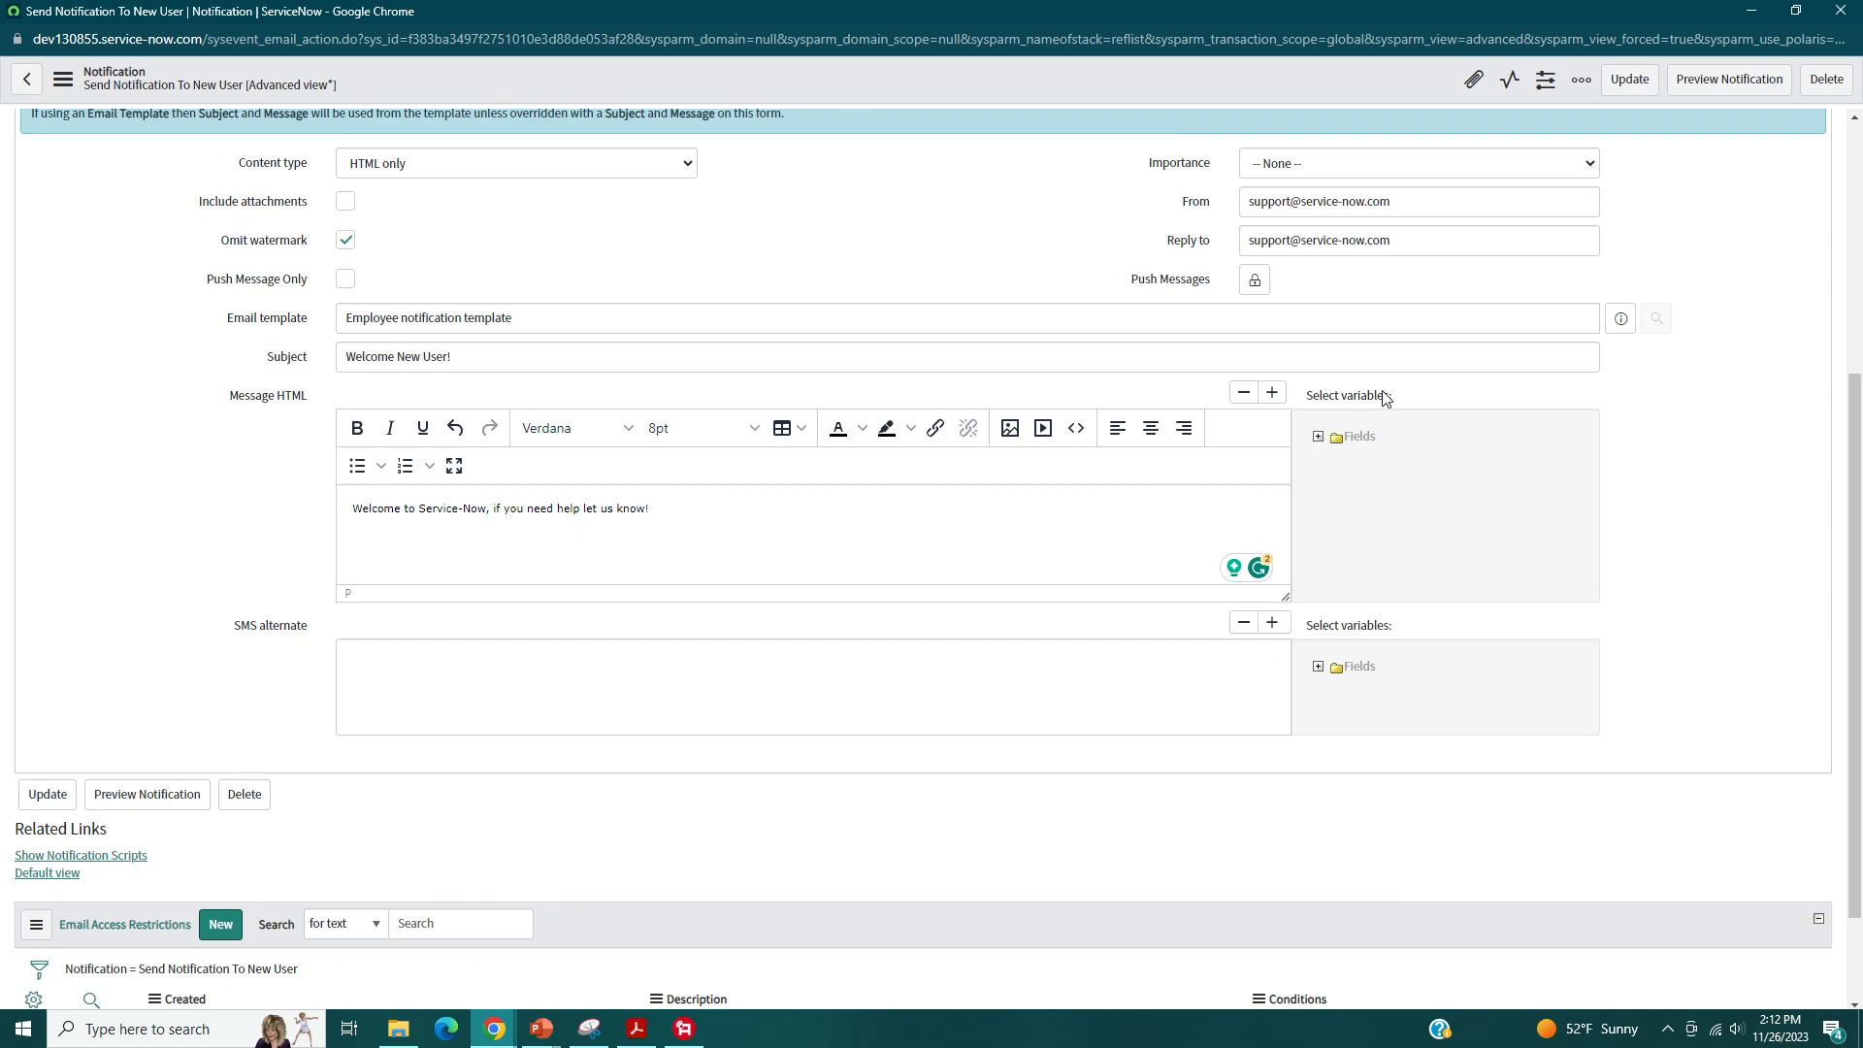
pyautogui.click(1317, 437)
pyautogui.scroll(-5, 1455, 524)
pyautogui.scroll(-5, 1462, 524)
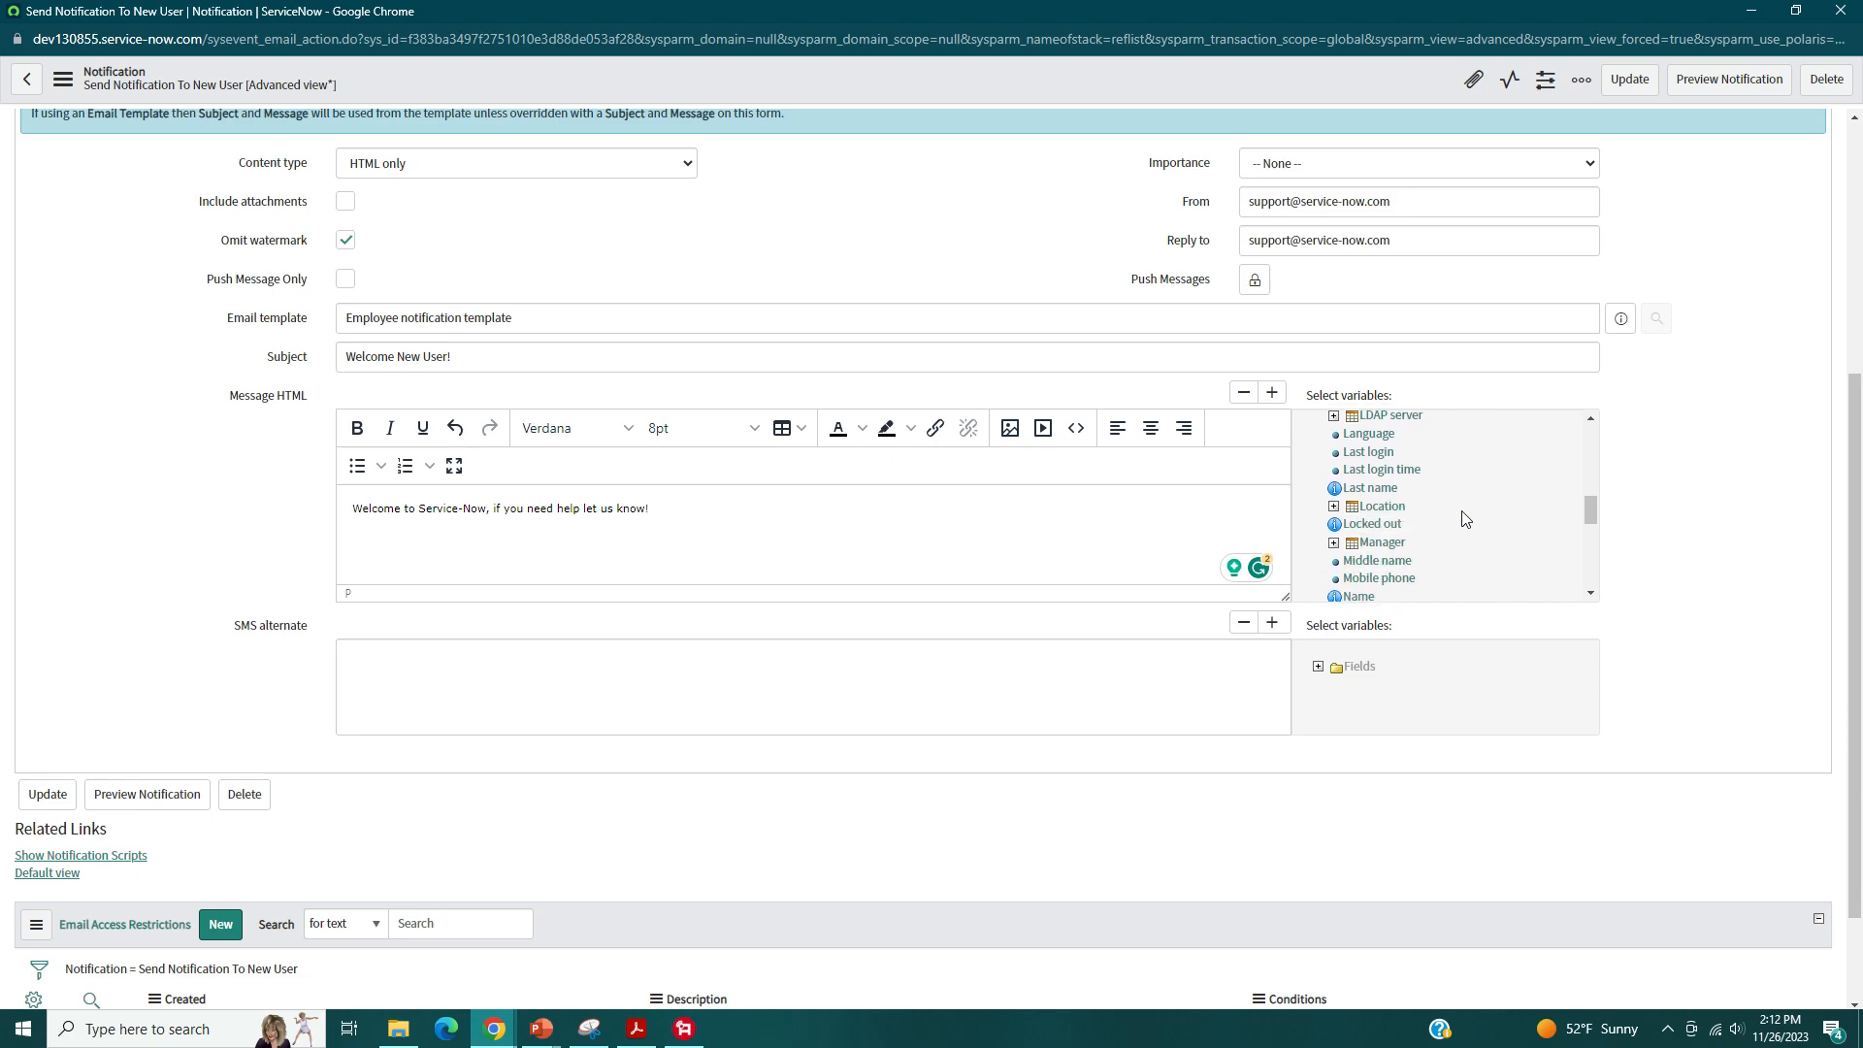
pyautogui.scroll(-3, 1466, 519)
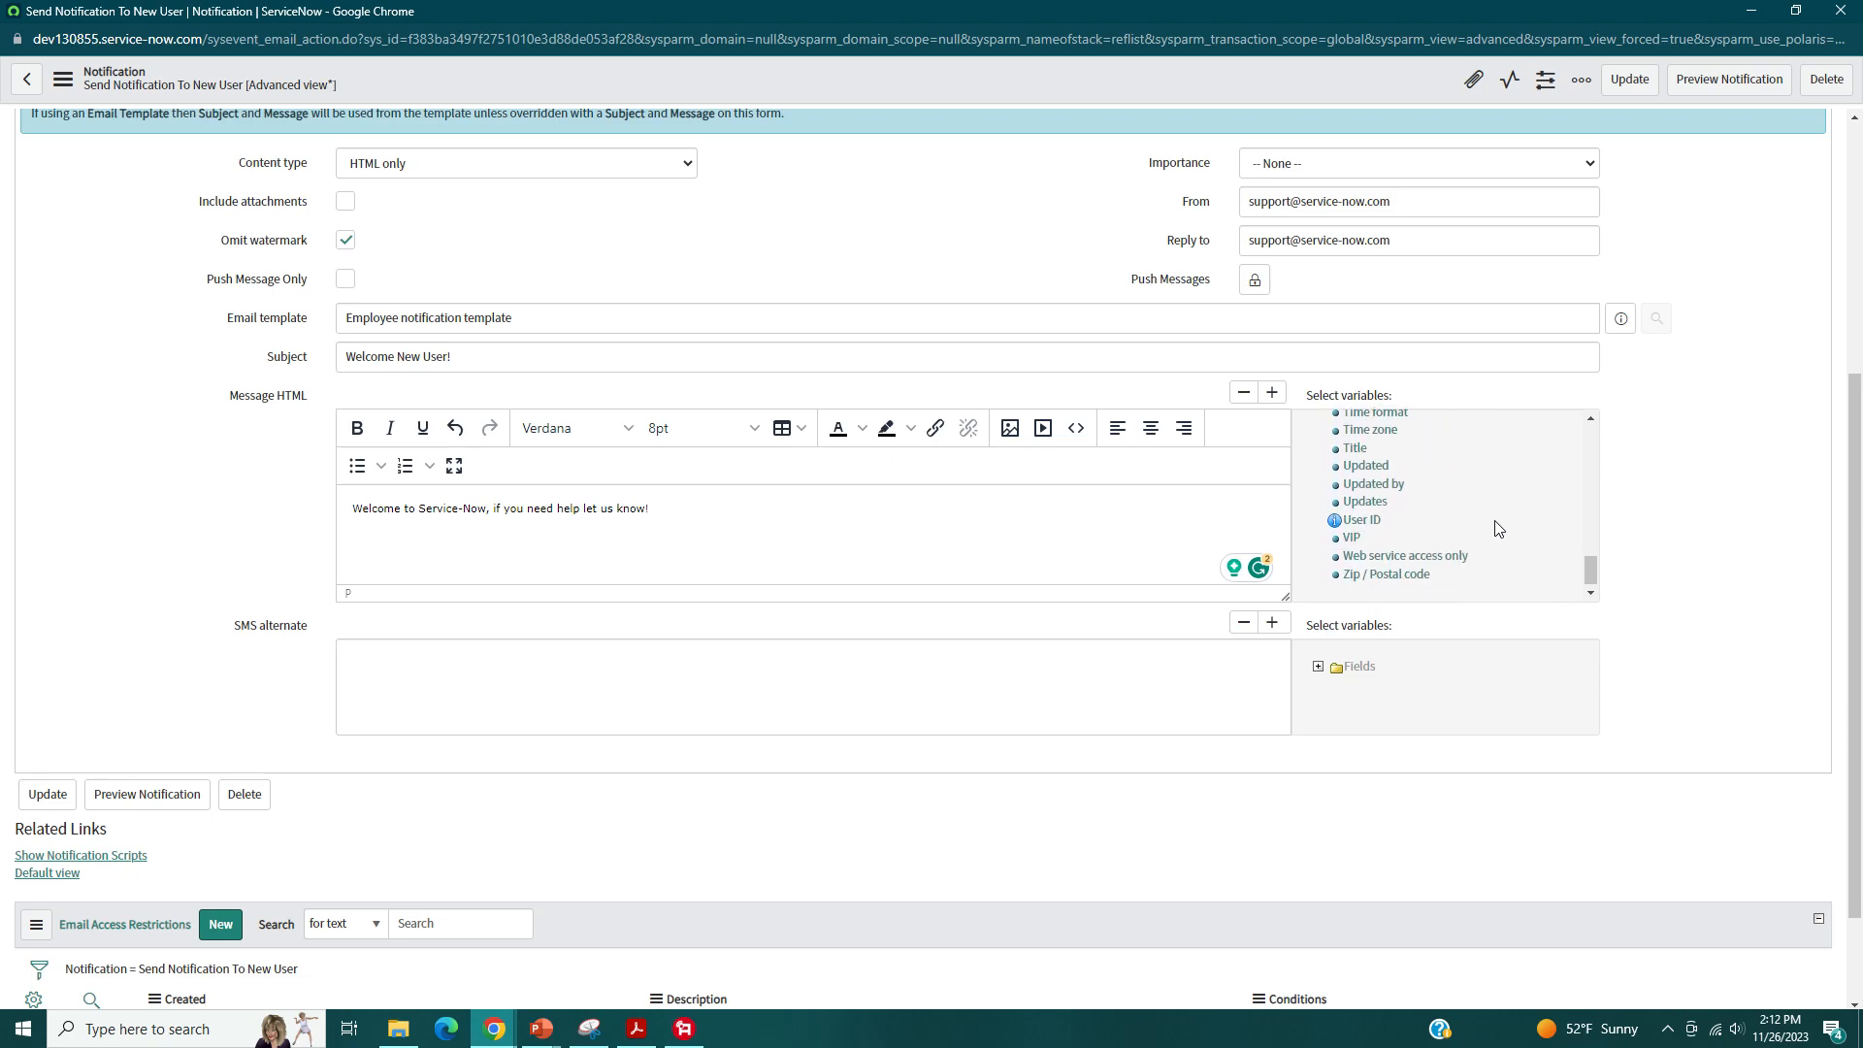
pyautogui.moveTo(1599, 582); pyautogui.dragTo(1611, 523)
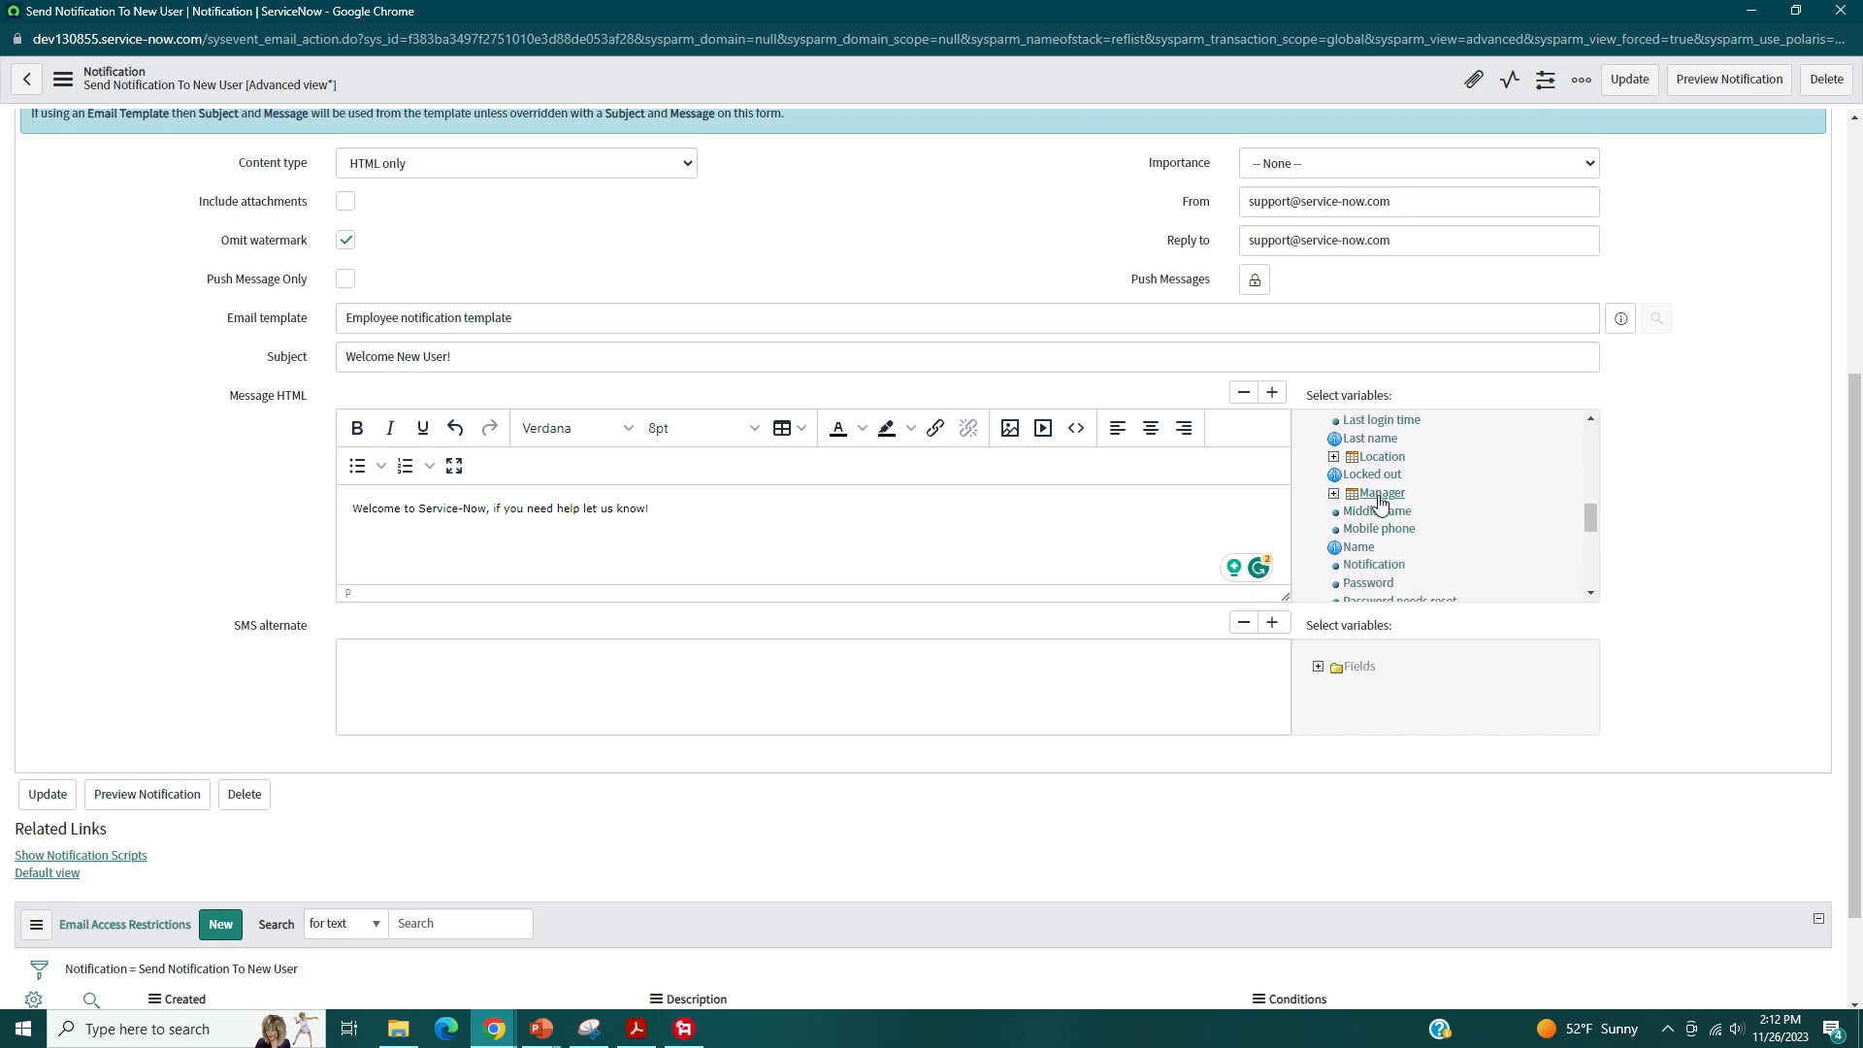
pyautogui.scroll(-1, 1395, 525)
pyautogui.scroll(1, 1389, 527)
pyautogui.click(1382, 496)
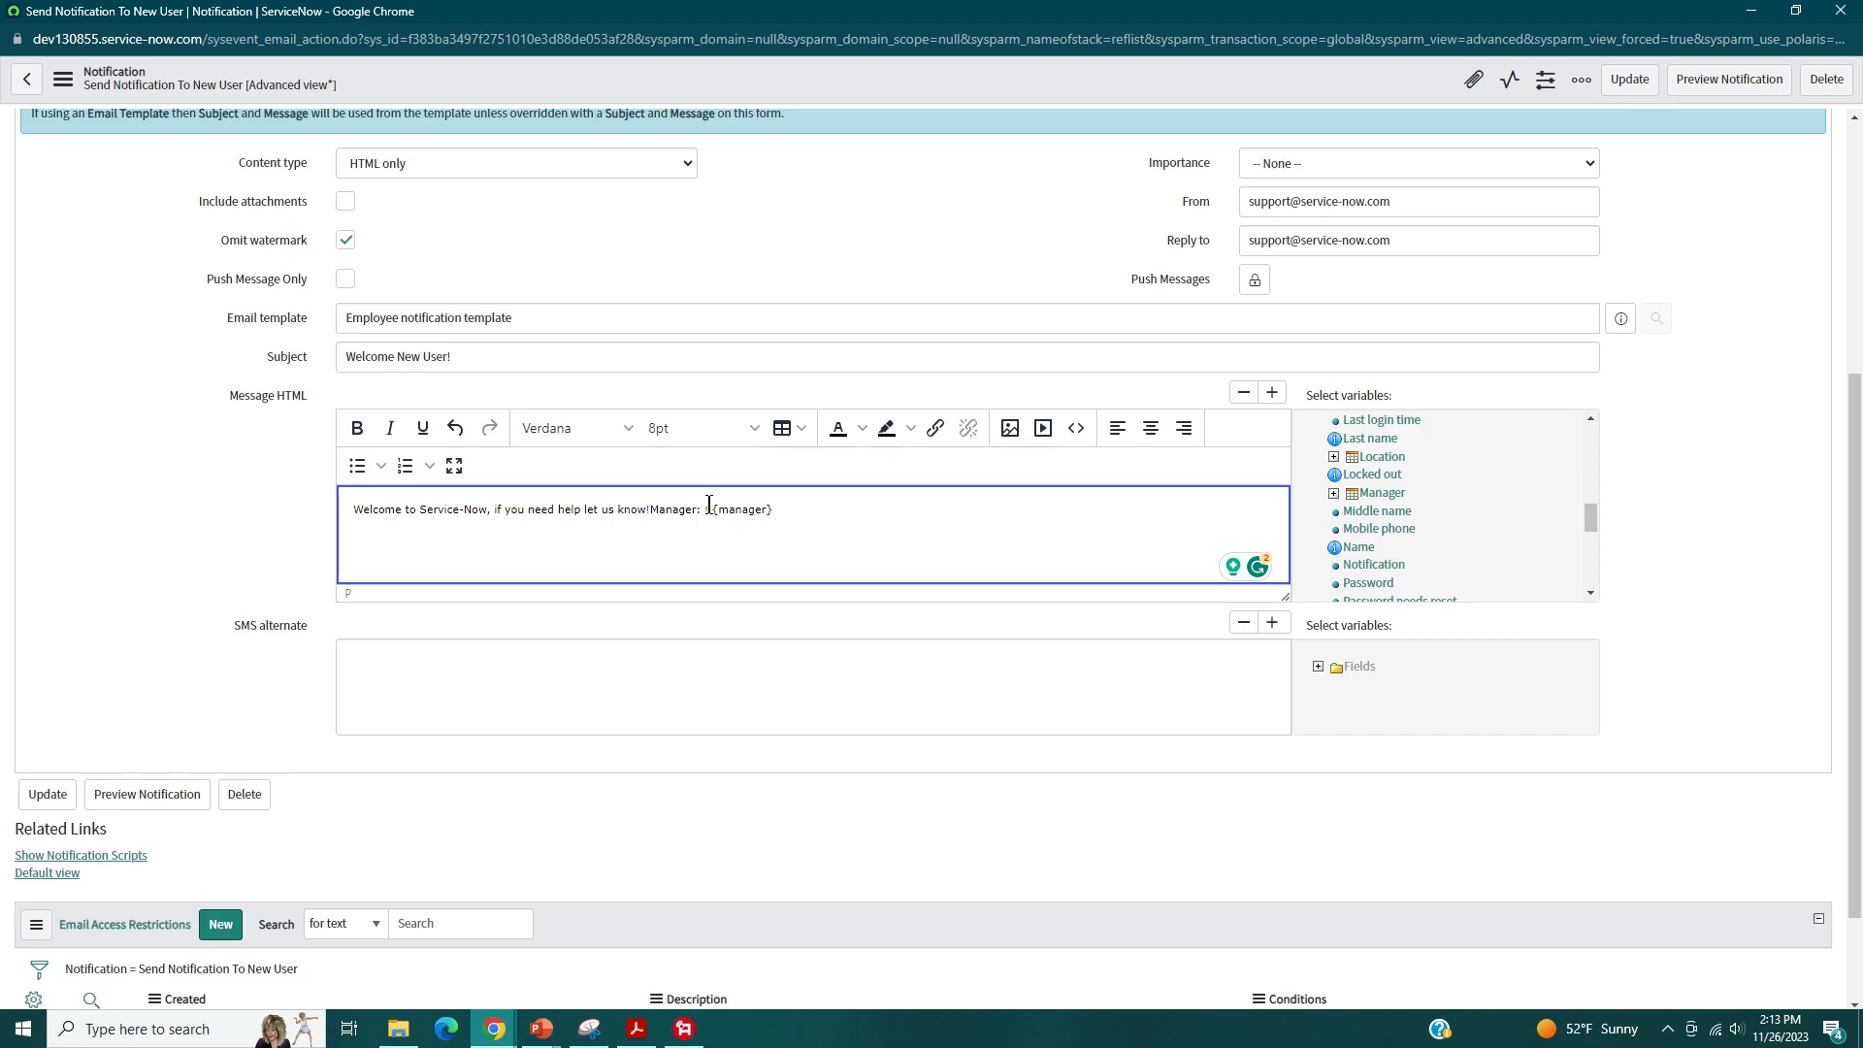
pyautogui.click(652, 511)
pyautogui.press('Return')
pyautogui.press('Return')
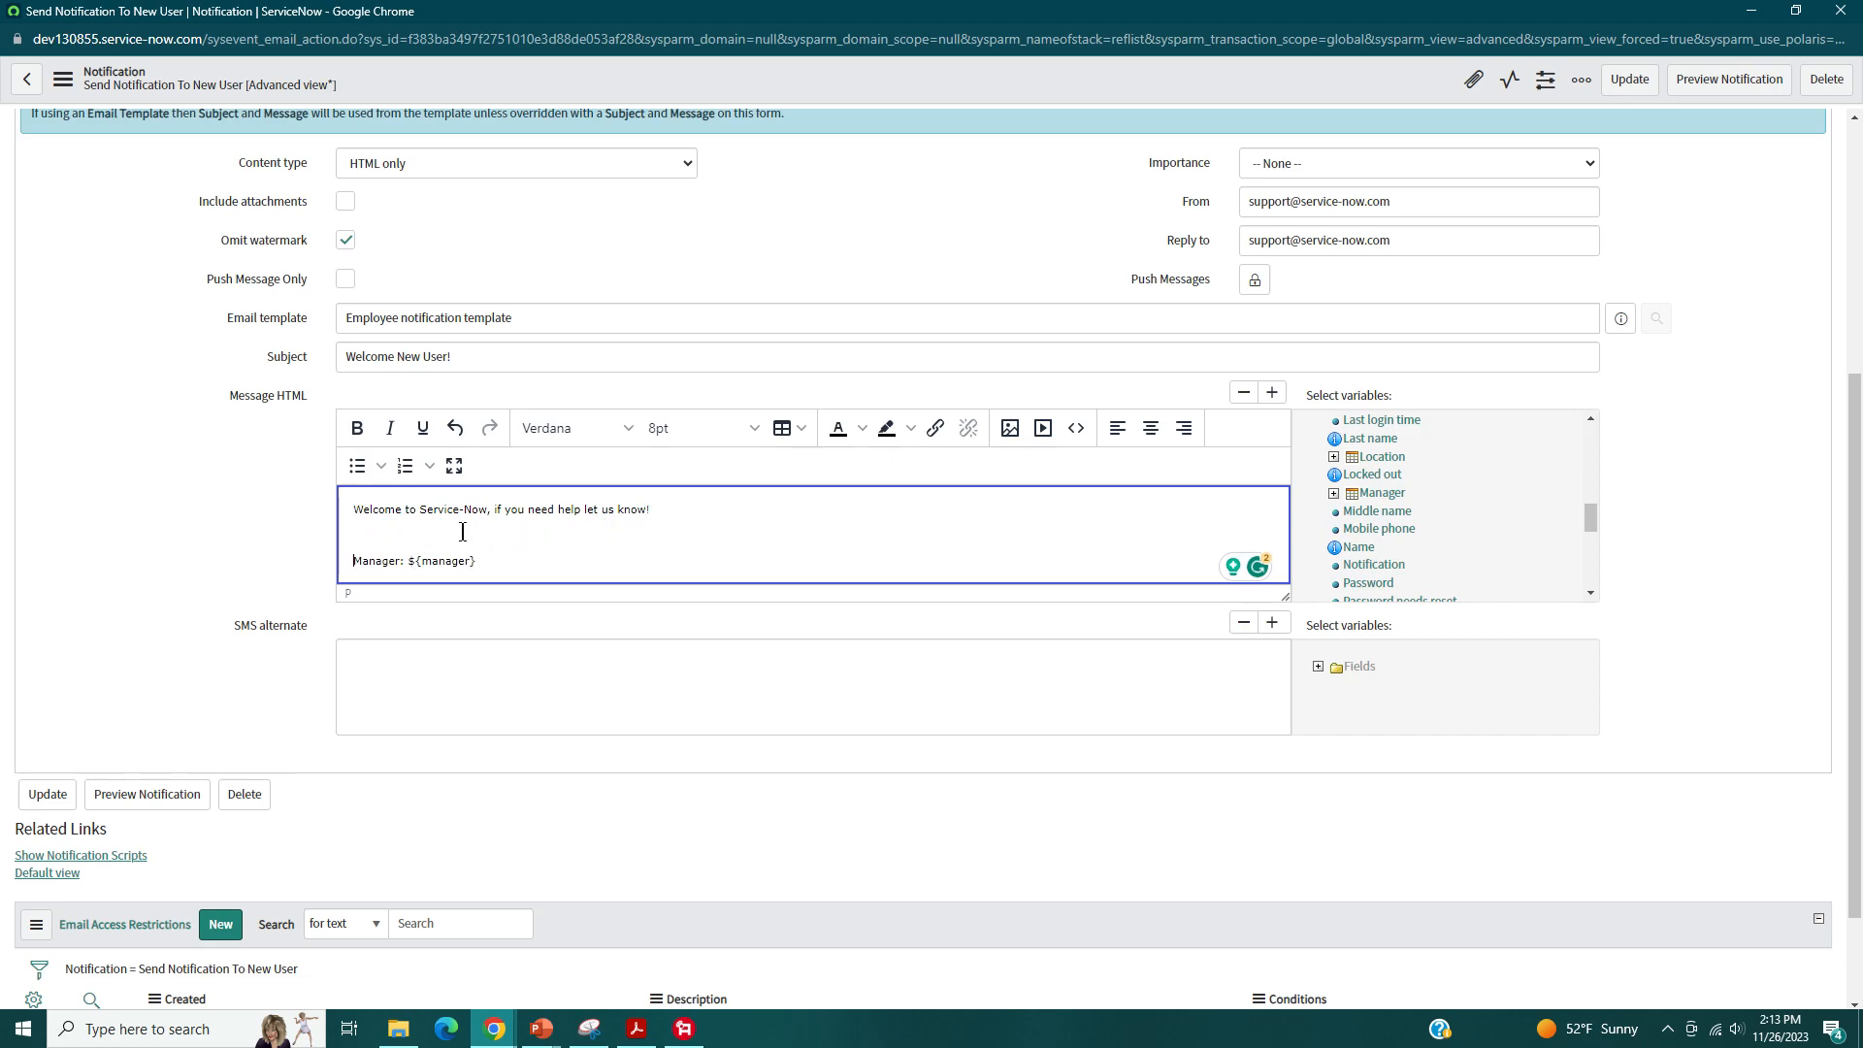
# - Add "If you have any questions, please reach out to your" in front of the Manager variable in the Message HTML
pyautogui.write('If you have an')
pyautogui.write('y questions, pl')
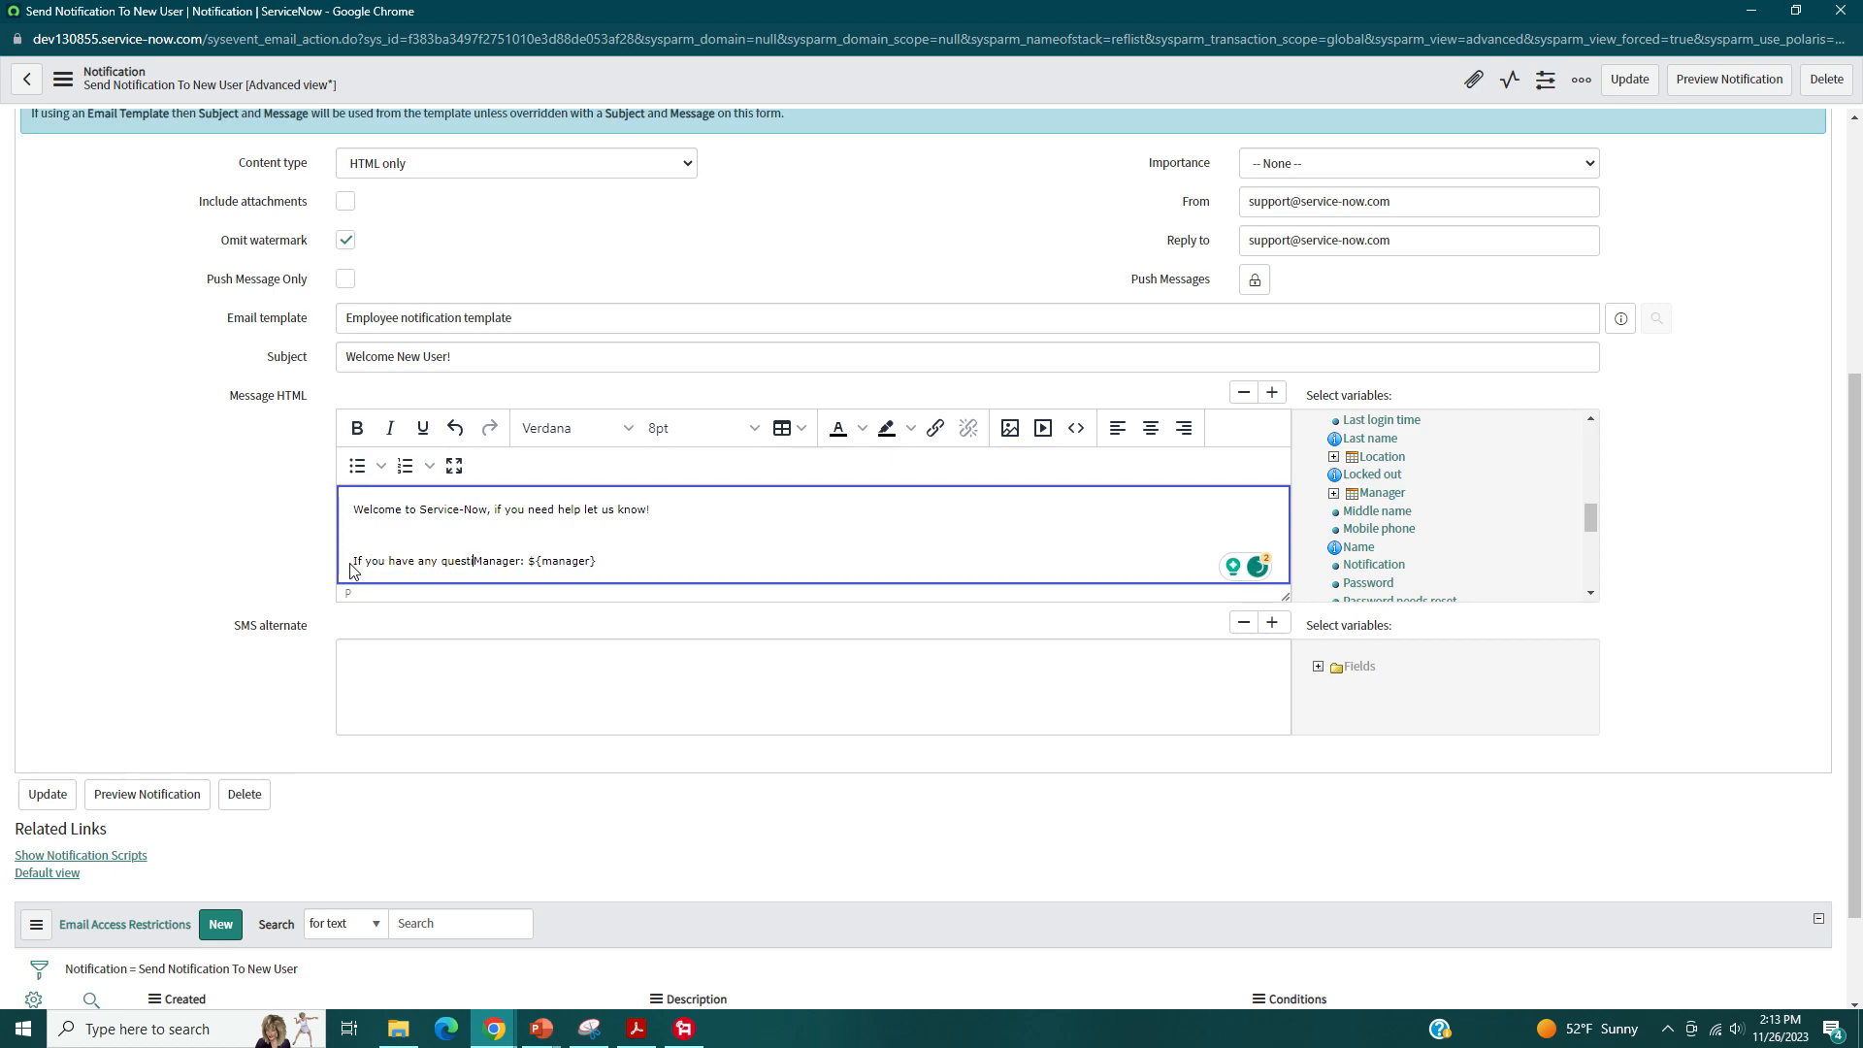
pyautogui.write('ease reach out to your')
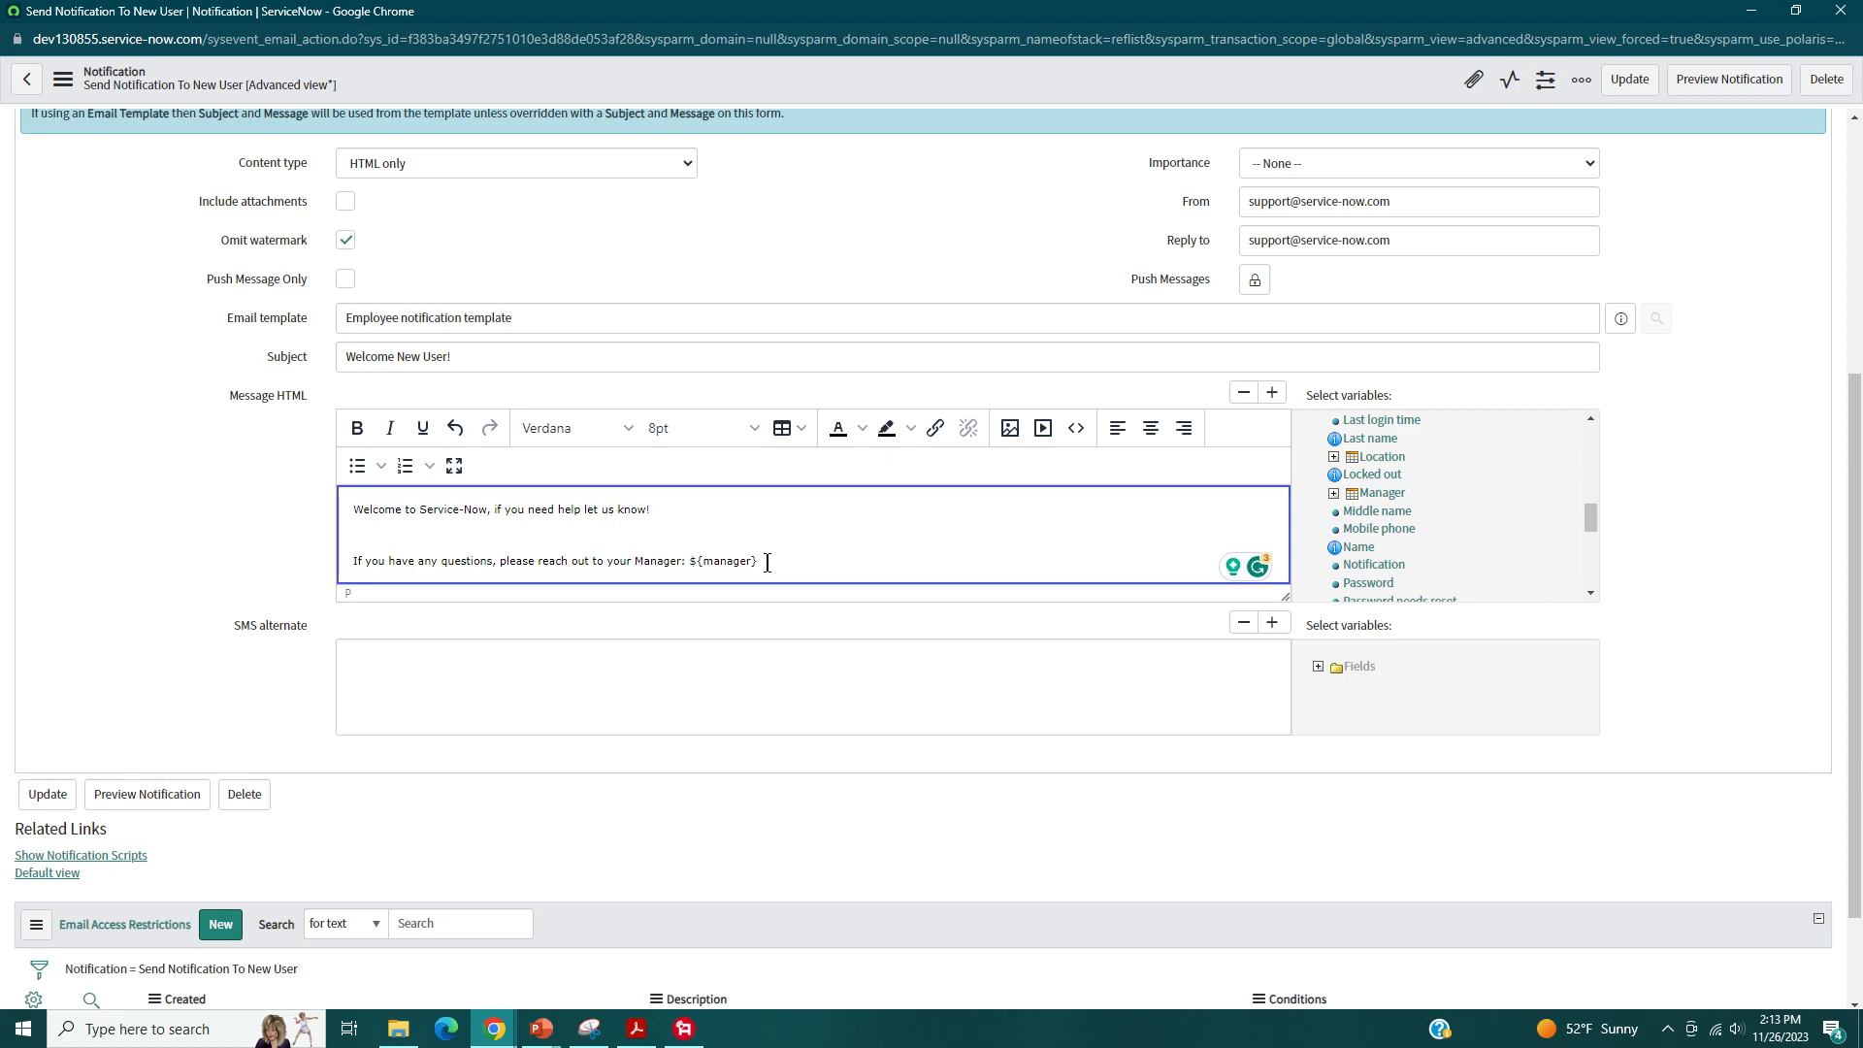
# - Replace the ${manager} variable in the Message HTML with the manager's Name field variable, ${manager.name}, keeping a single "Manager:" label
pyautogui.click(1334, 494)
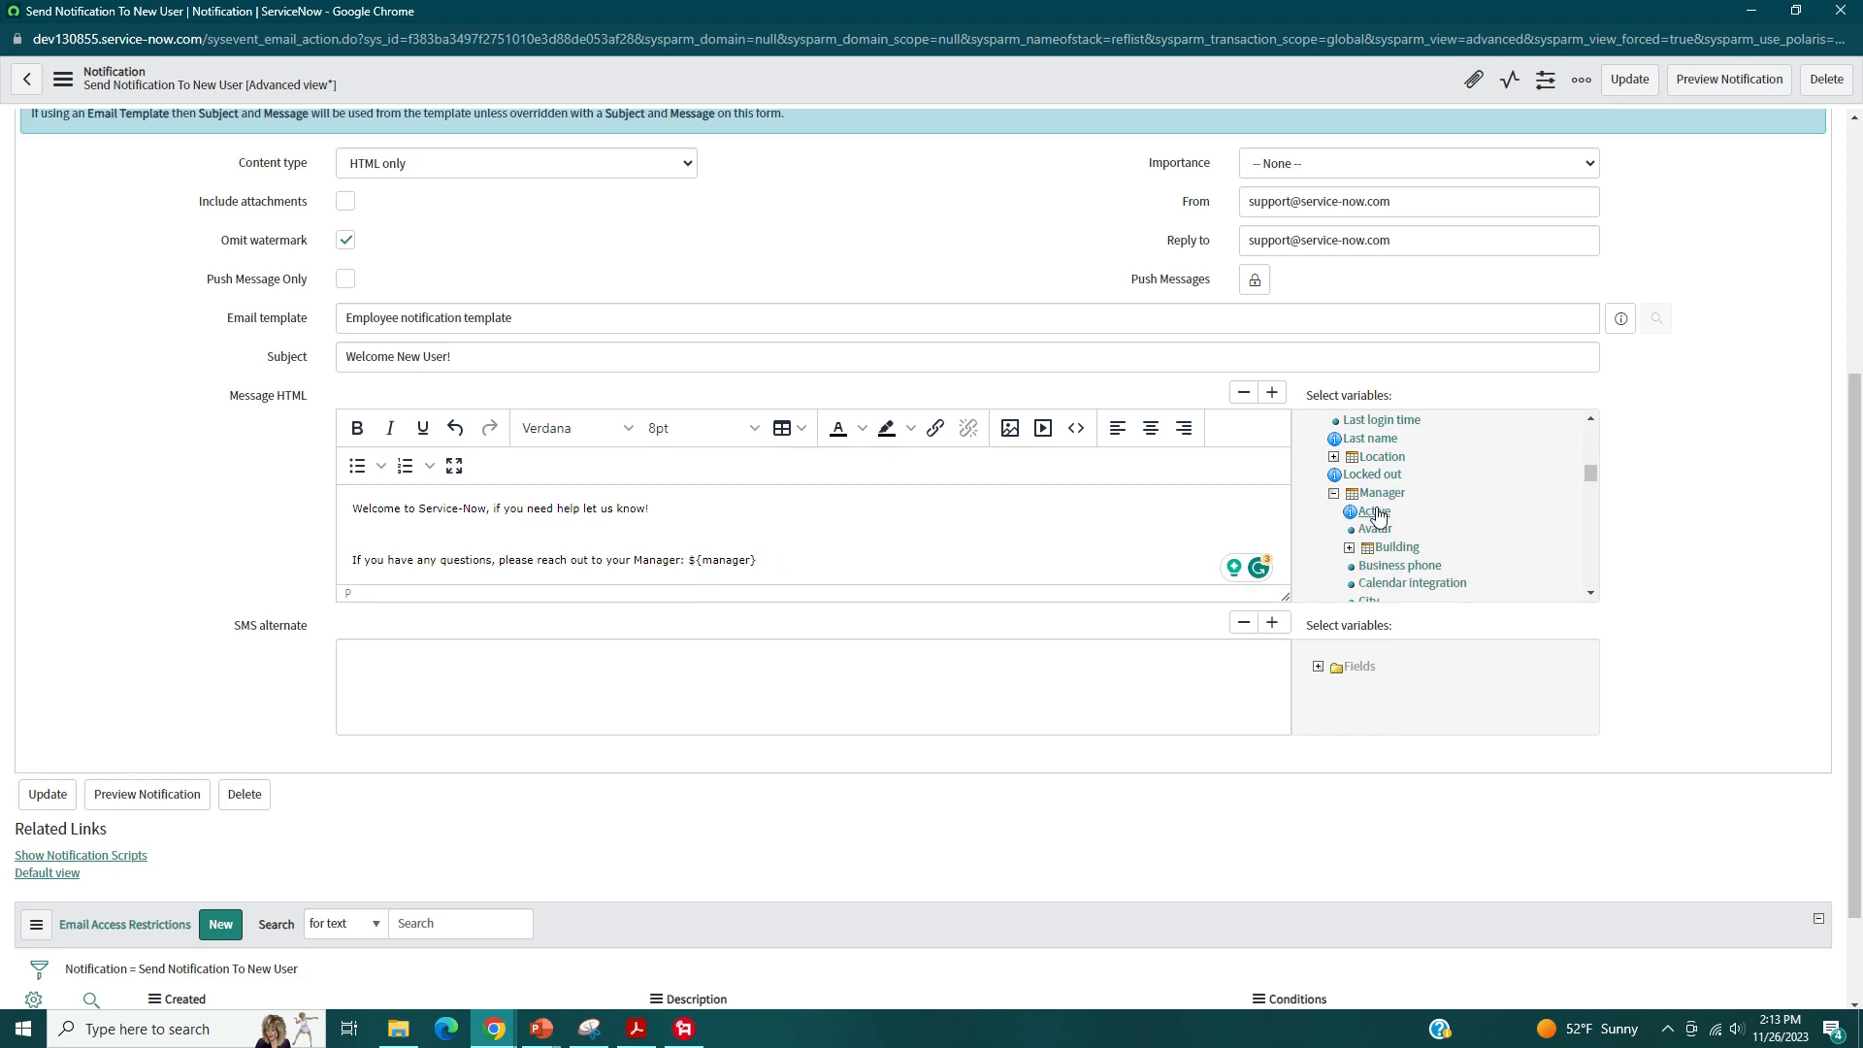
pyautogui.scroll(-1, 1443, 517)
pyautogui.scroll(1, 1445, 517)
pyautogui.scroll(-4, 1489, 501)
pyautogui.scroll(-3, 1484, 499)
pyautogui.scroll(-4, 1473, 501)
pyautogui.click(1374, 465)
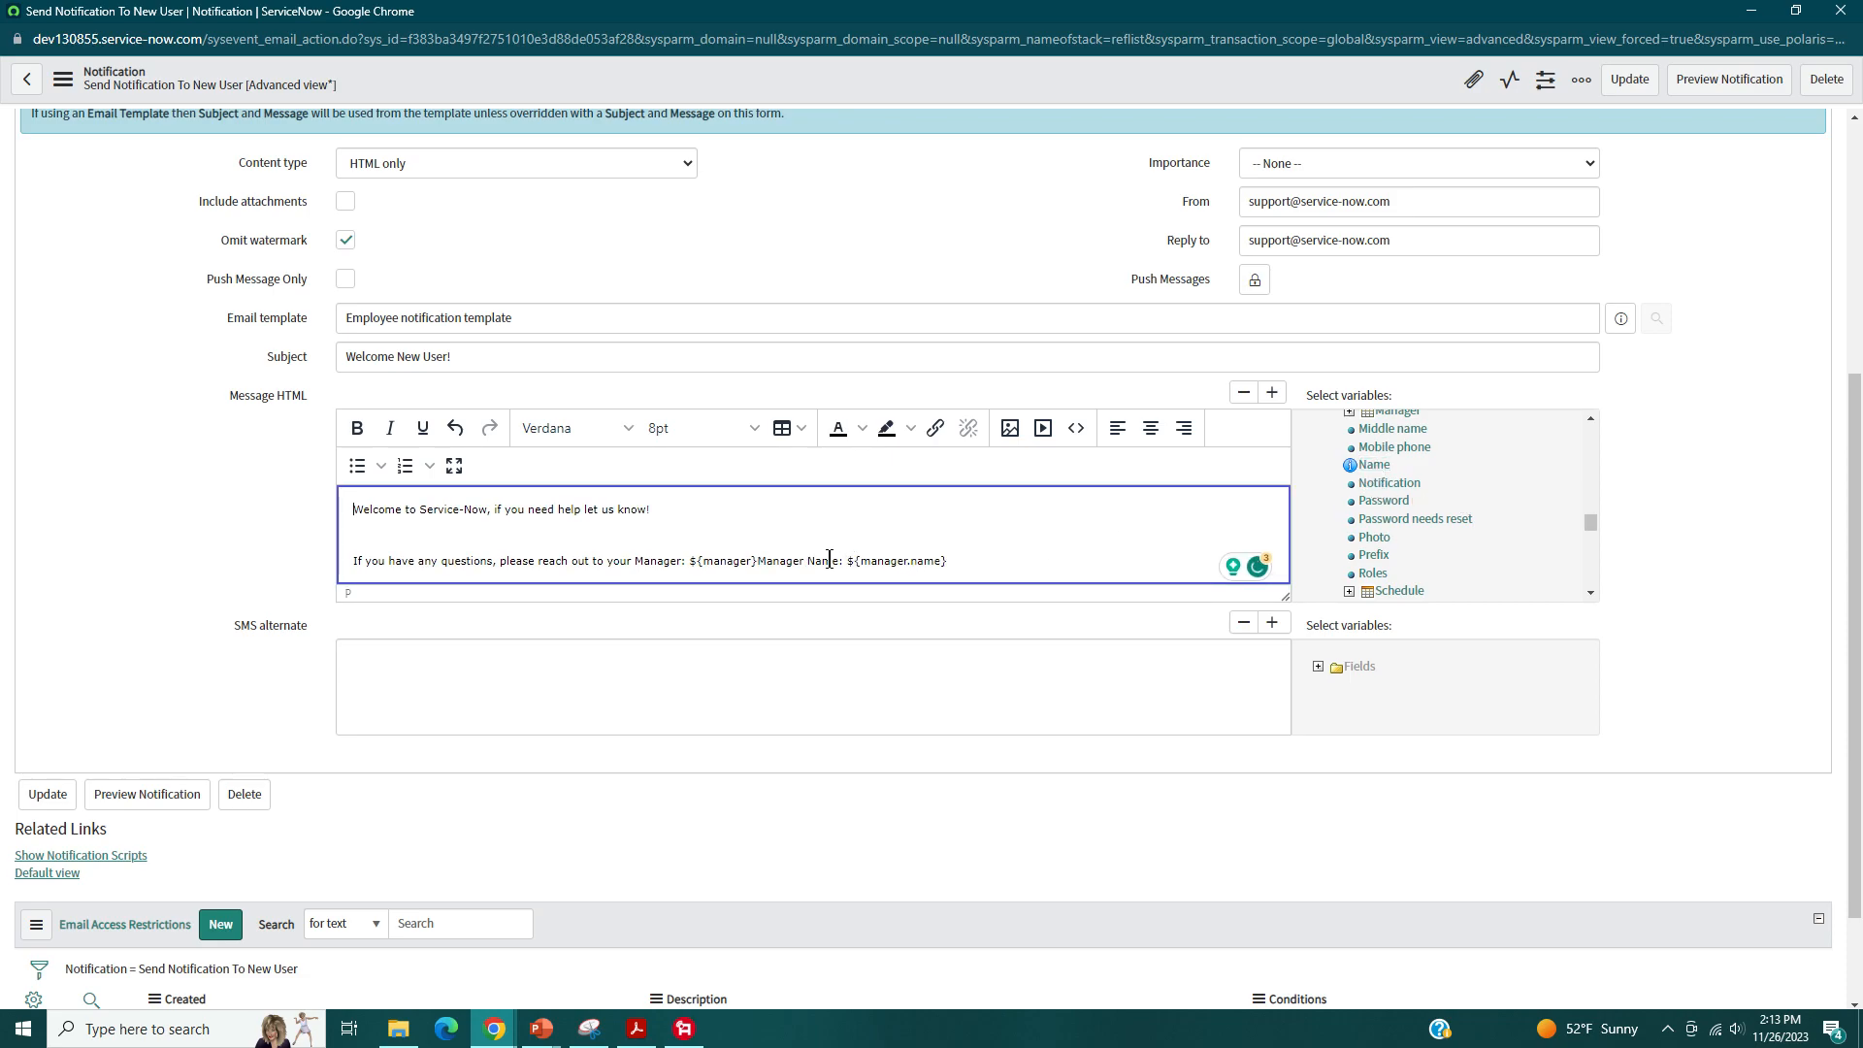
pyautogui.moveTo(845, 554); pyautogui.dragTo(690, 562)
pyautogui.press('BackSpace')
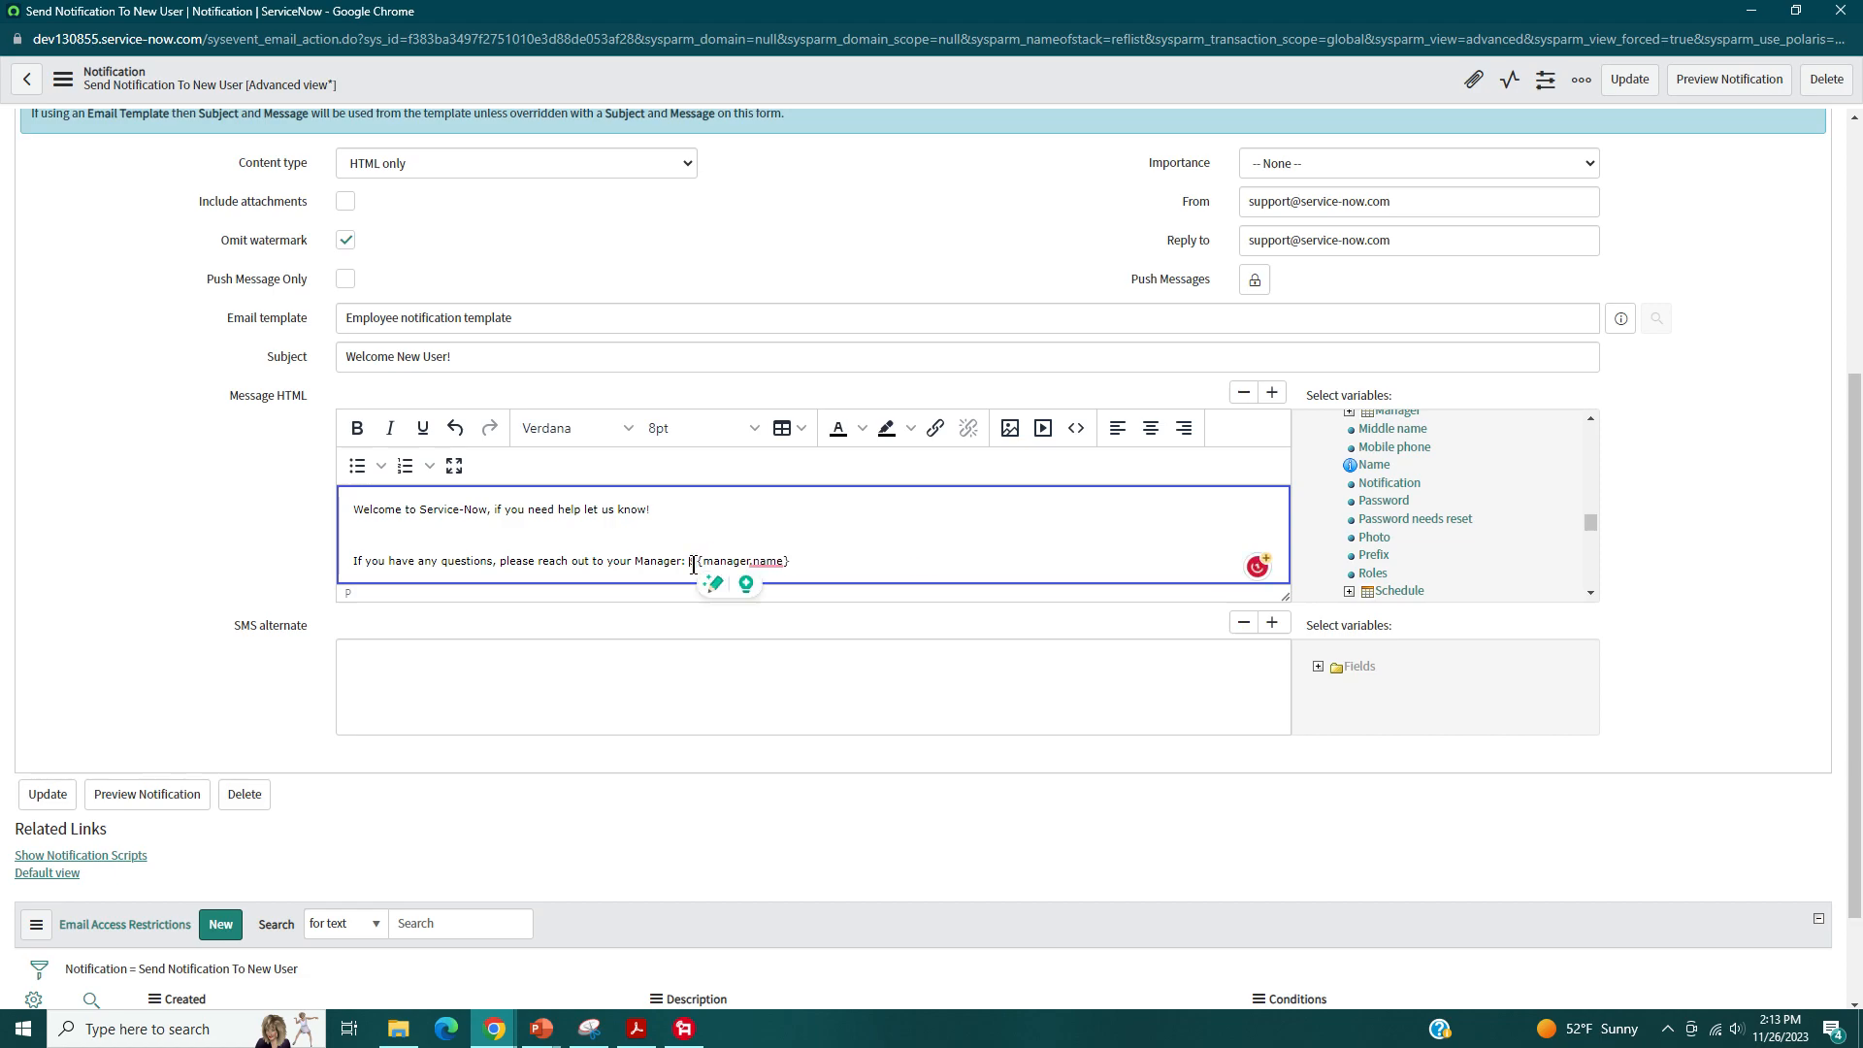
pyautogui.click(119, 538)
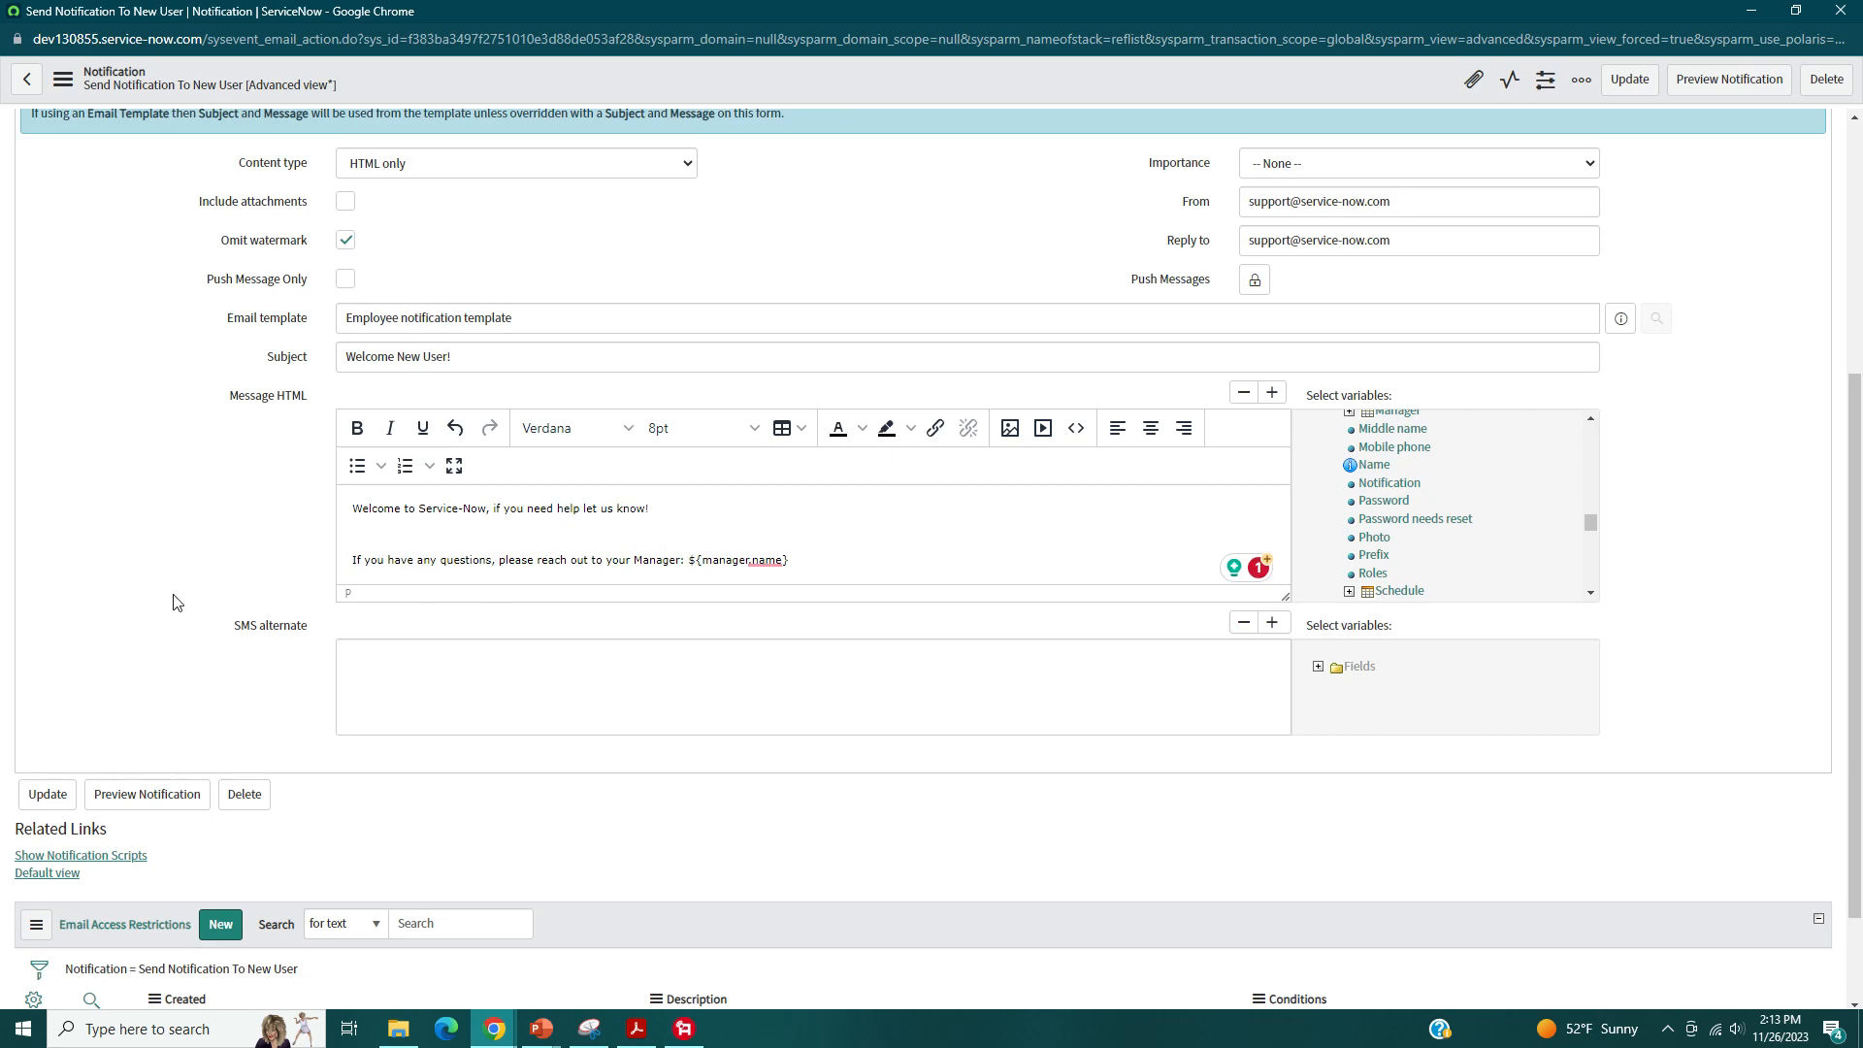
# - Check the Importance options without choosing one, and save the notification while staying on its record
pyautogui.scroll(-2, 160, 572)
pyautogui.scroll(3, 155, 570)
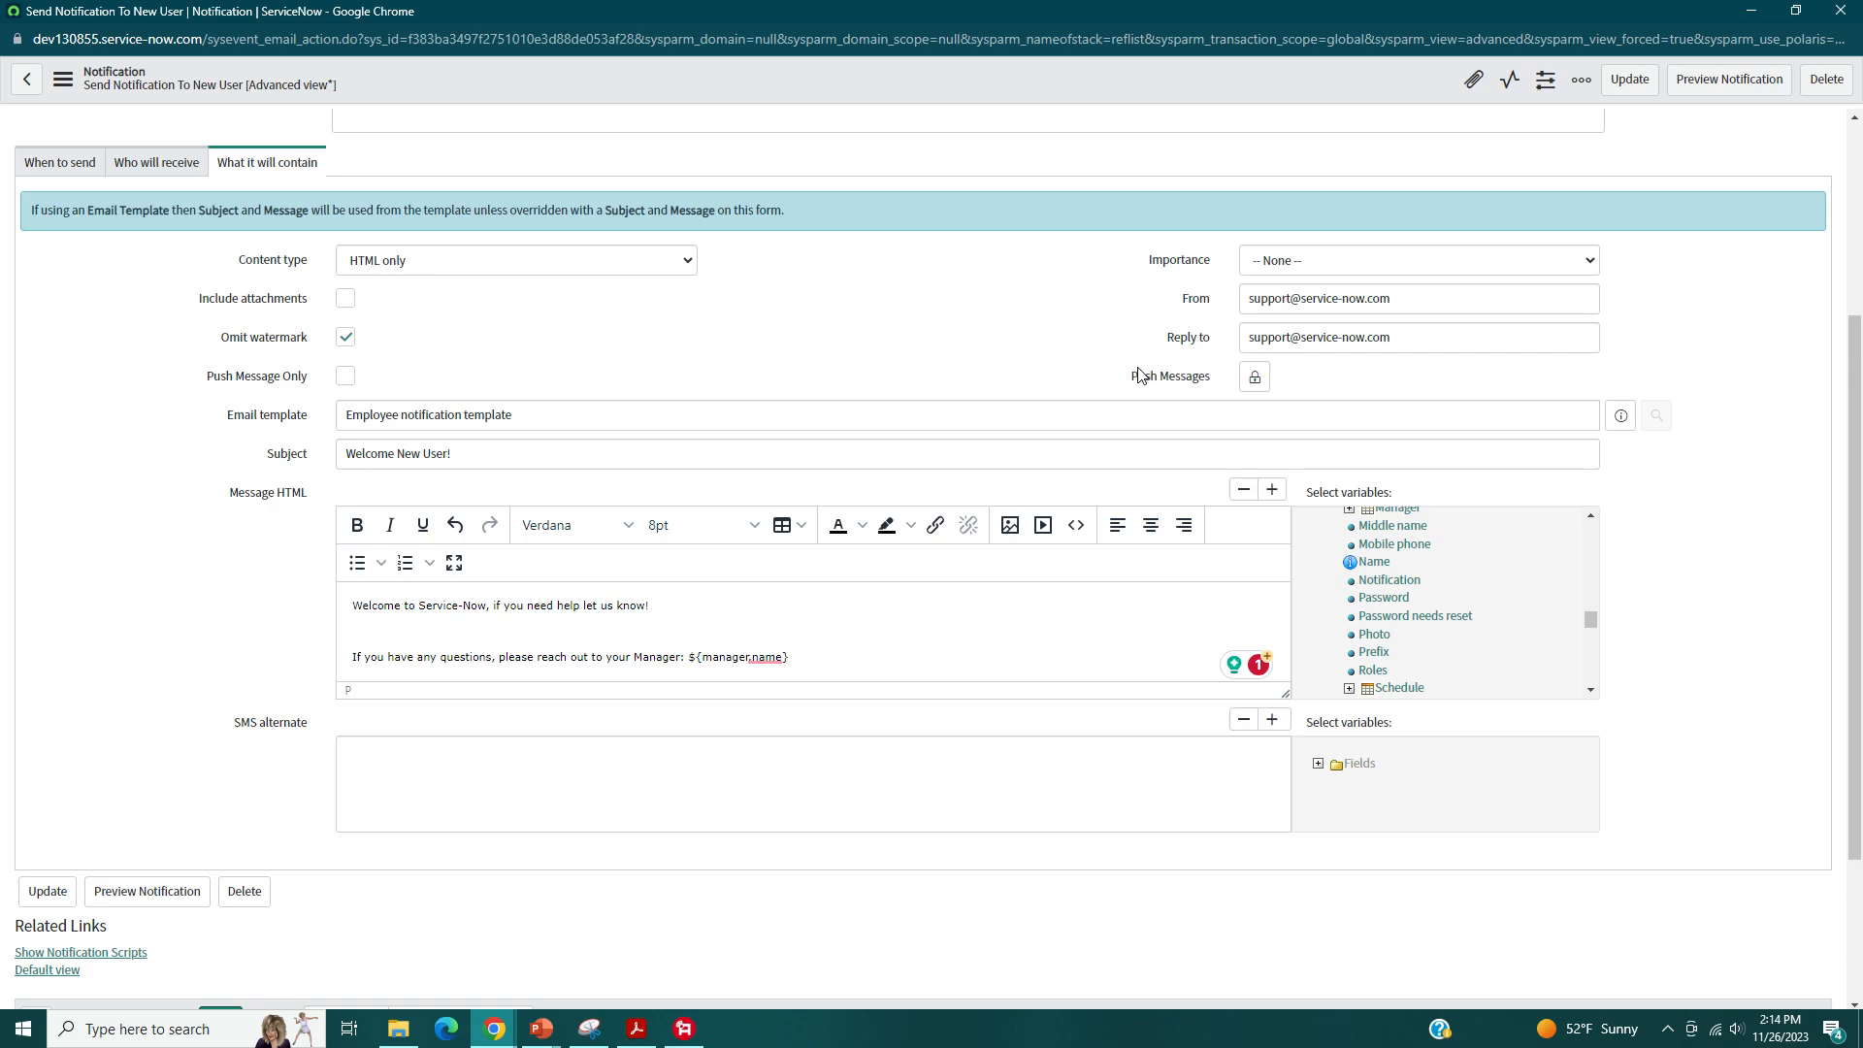
pyautogui.click(1316, 258)
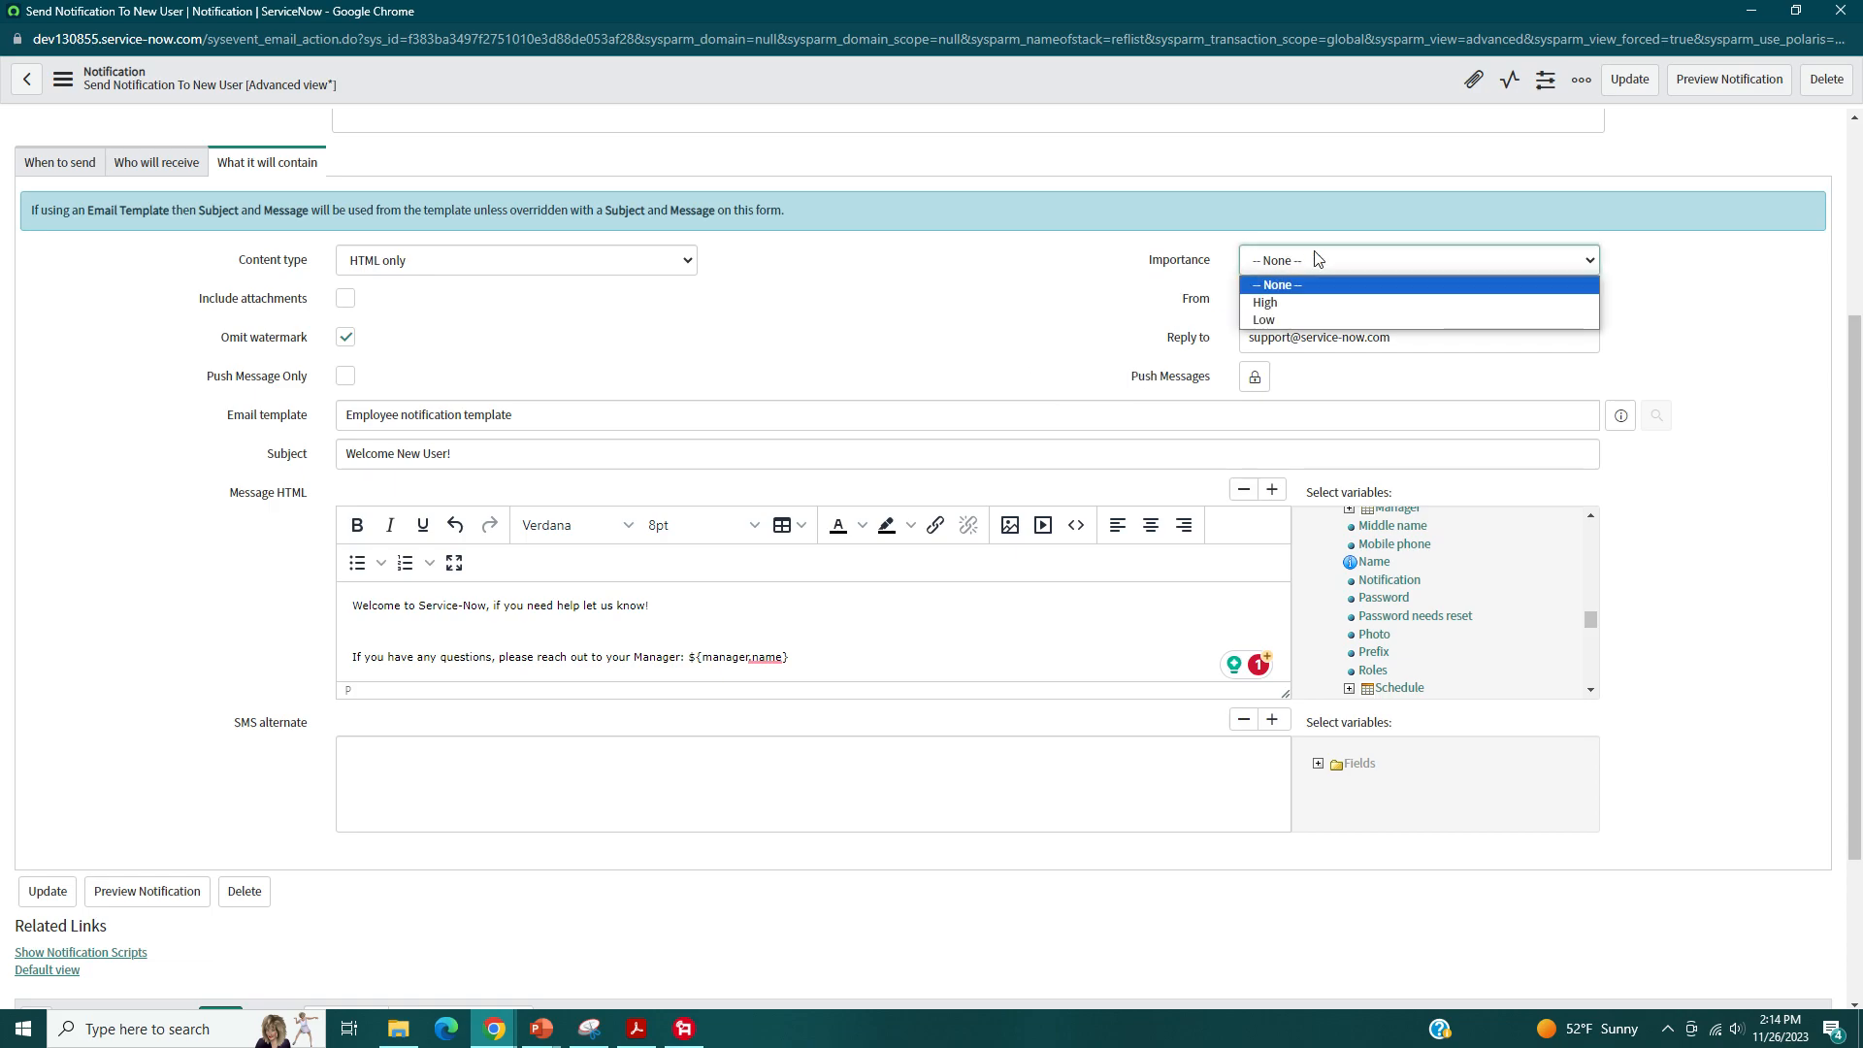
pyautogui.click(975, 346)
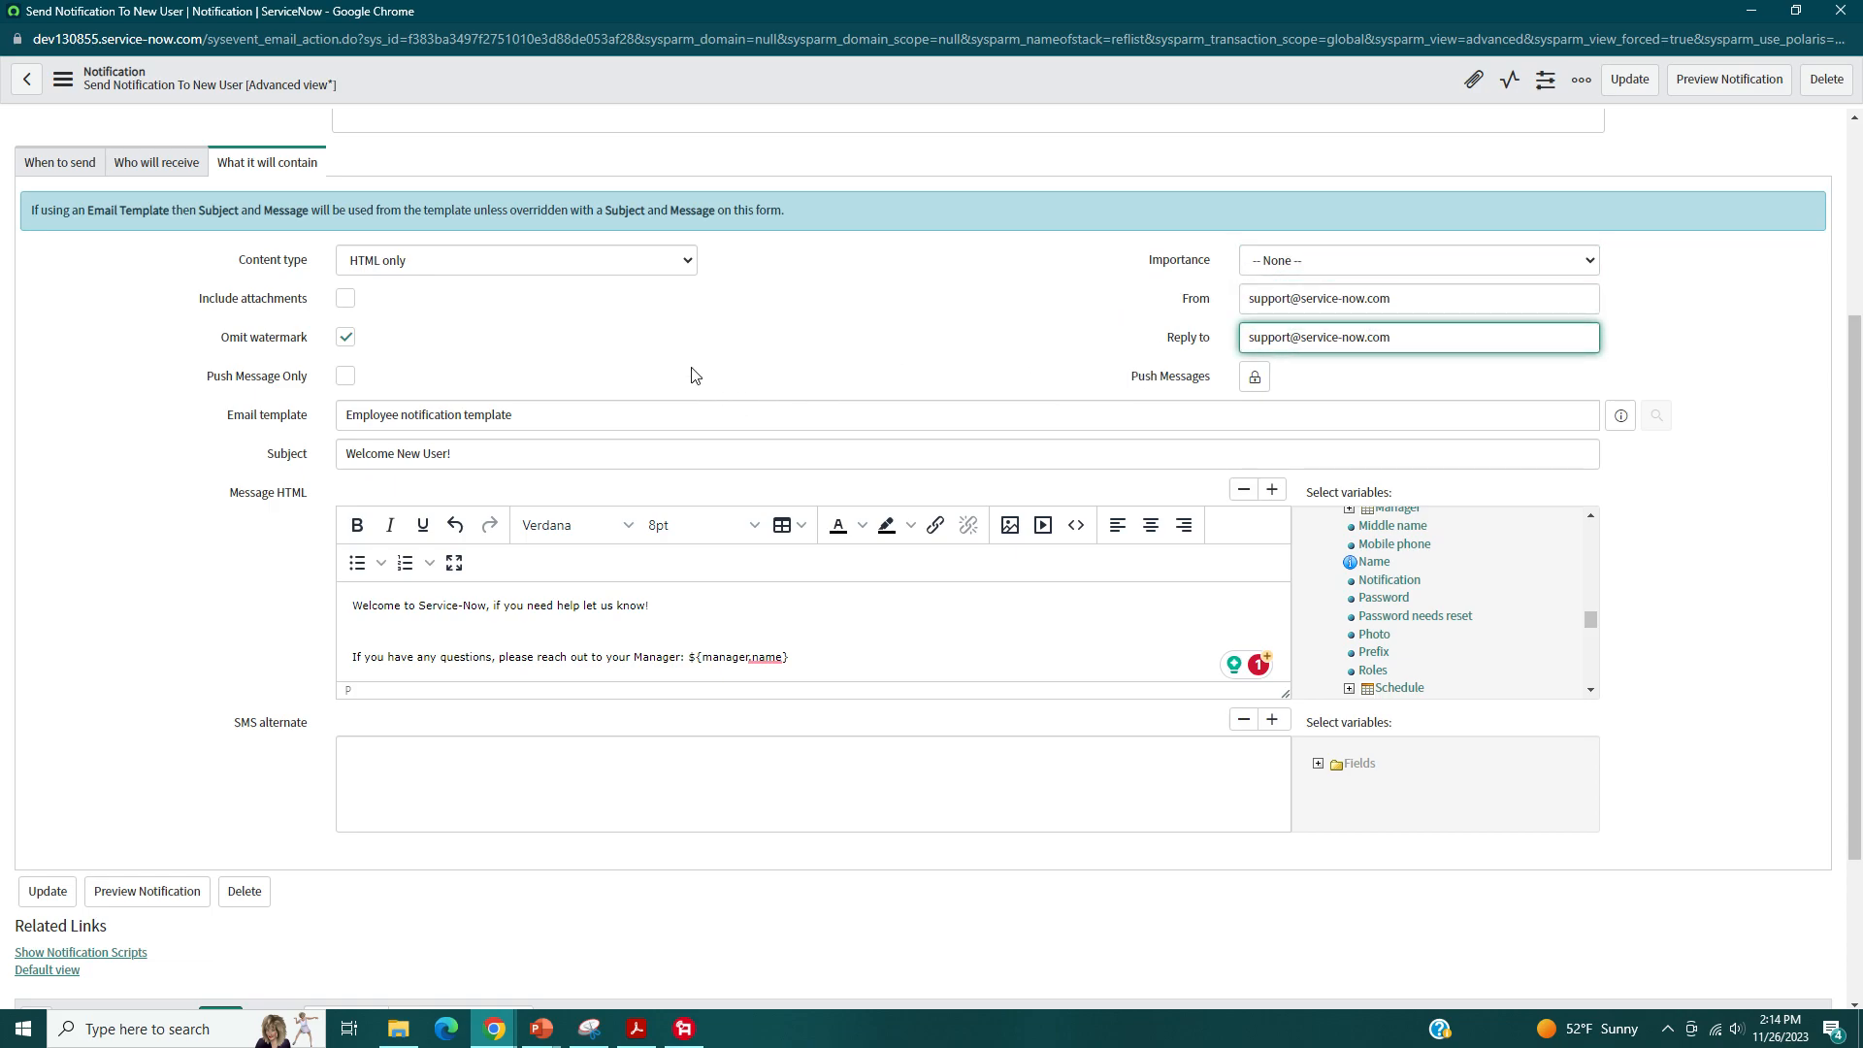
pyautogui.scroll(1, 432, 504)
pyautogui.scroll(-2, 97, 538)
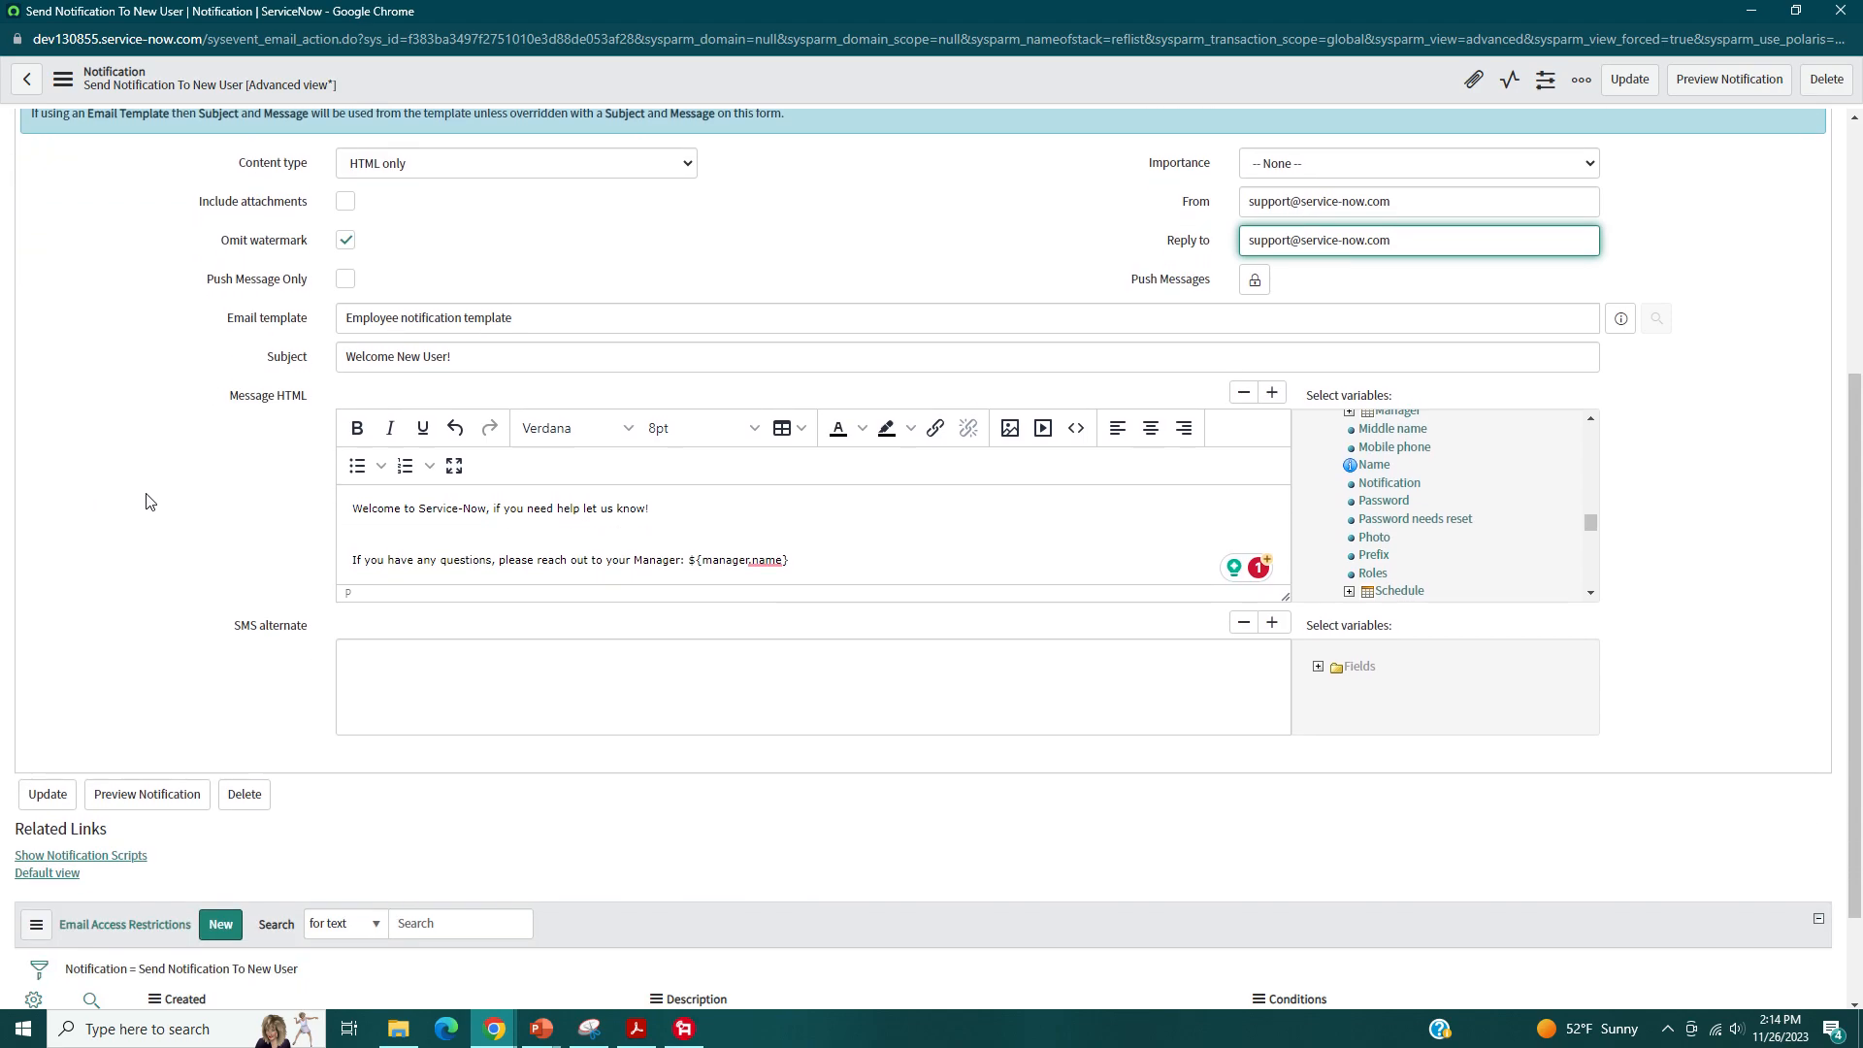
pyautogui.scroll(-1, 151, 499)
pyautogui.scroll(3, 152, 496)
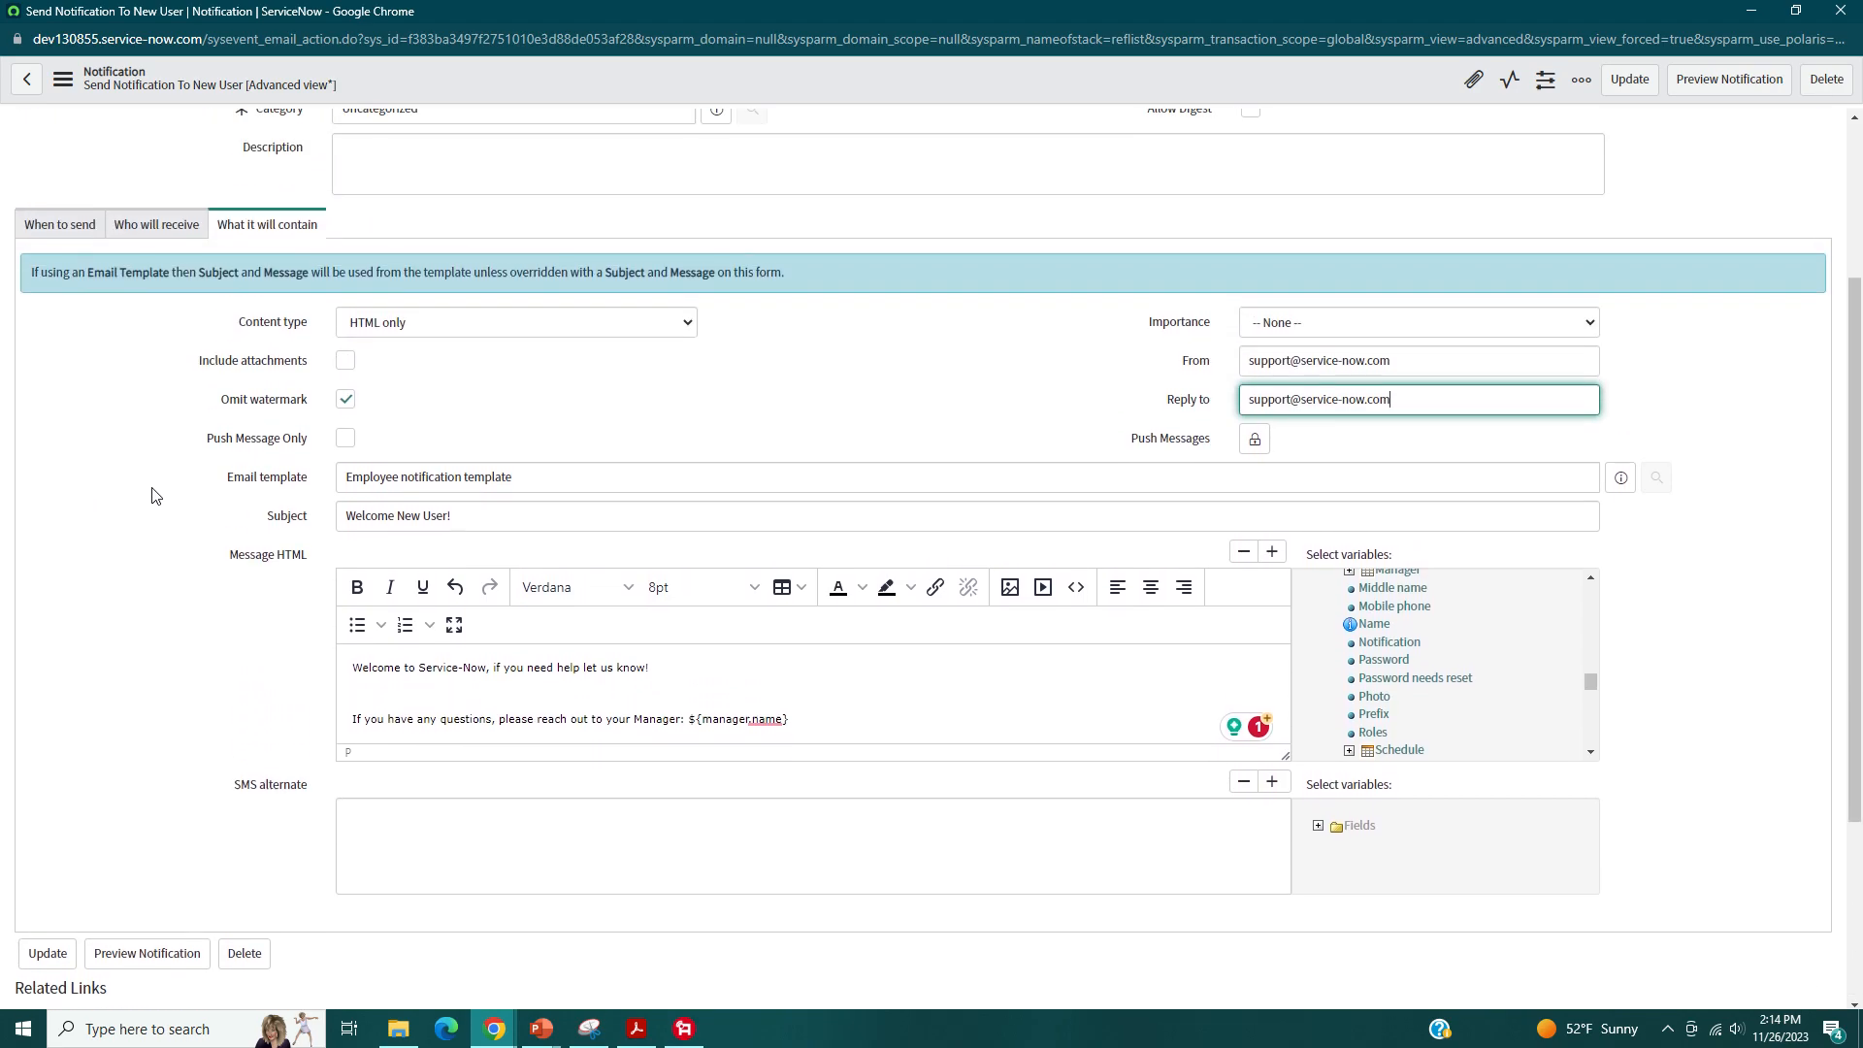
pyautogui.scroll(3, 153, 496)
pyautogui.rightClick(506, 78)
pyautogui.click(520, 87)
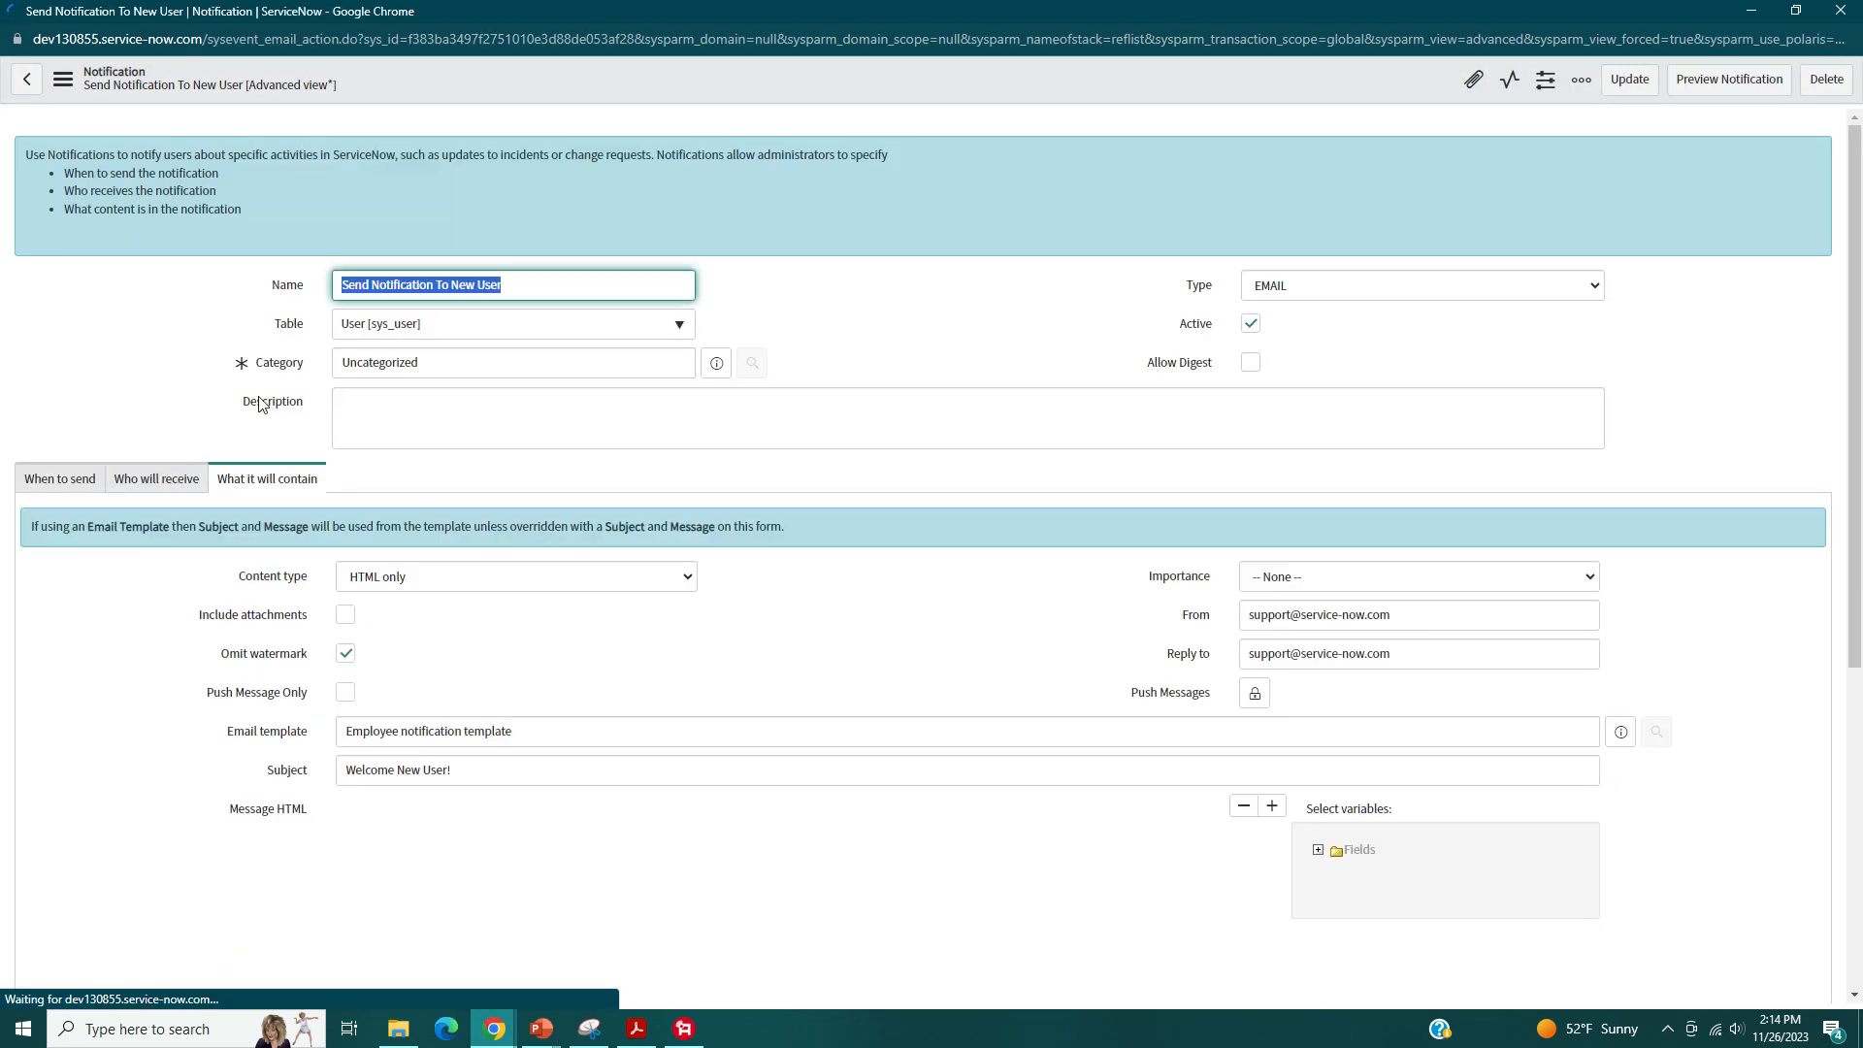
# - Review the saved notification's content and preview the resulting email
pyautogui.scroll(-2, 224, 482)
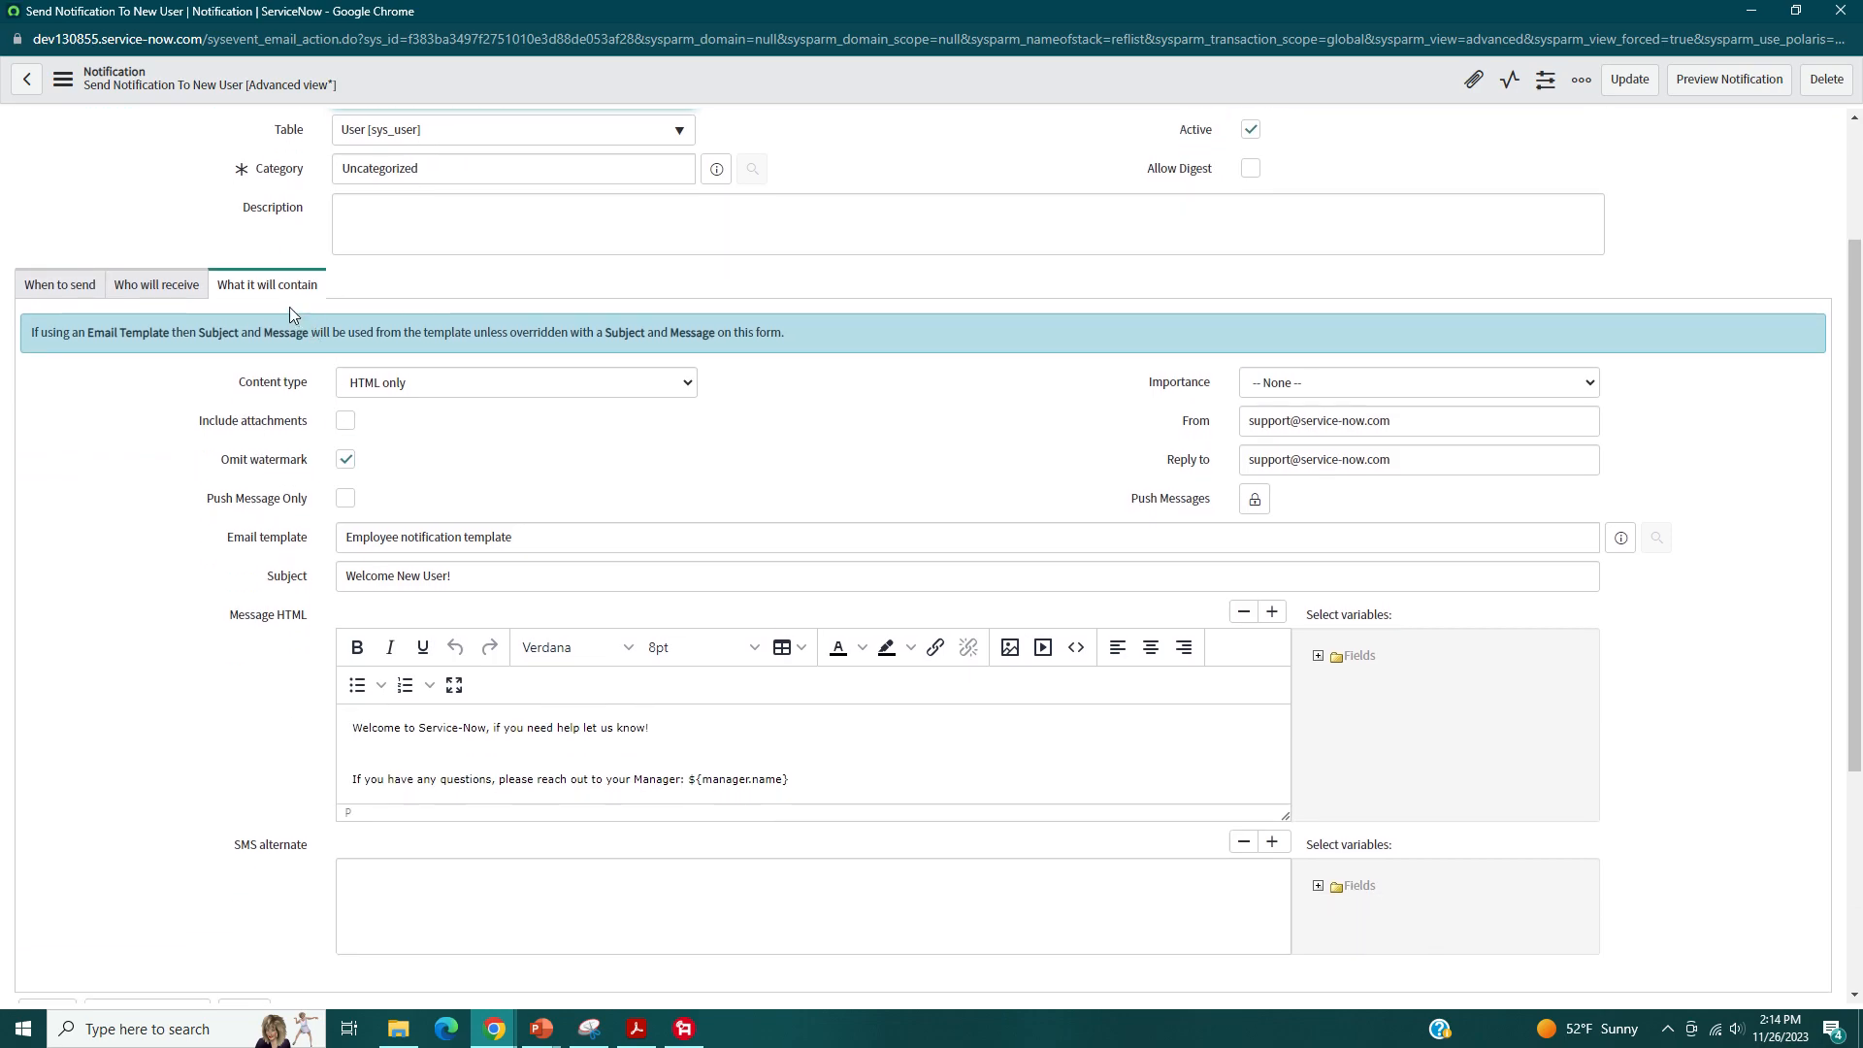
pyautogui.scroll(-1, 255, 371)
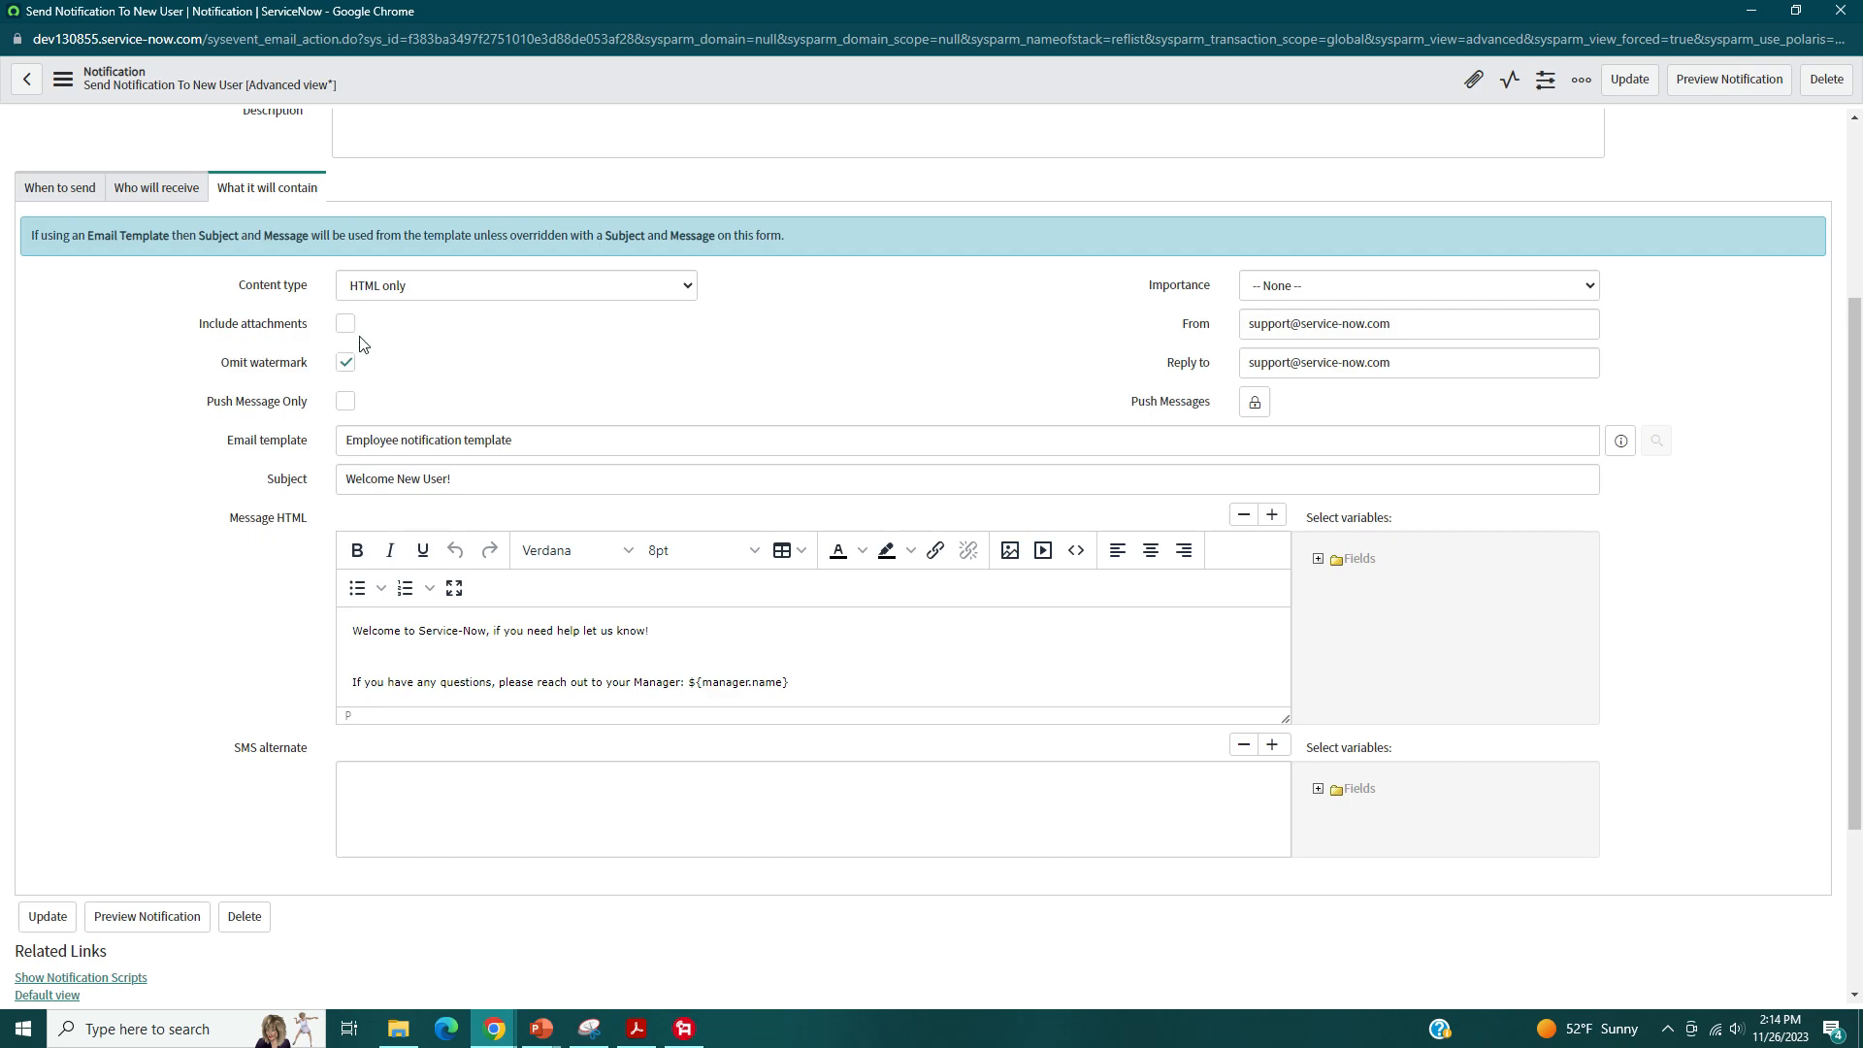
pyautogui.scroll(-1, 240, 381)
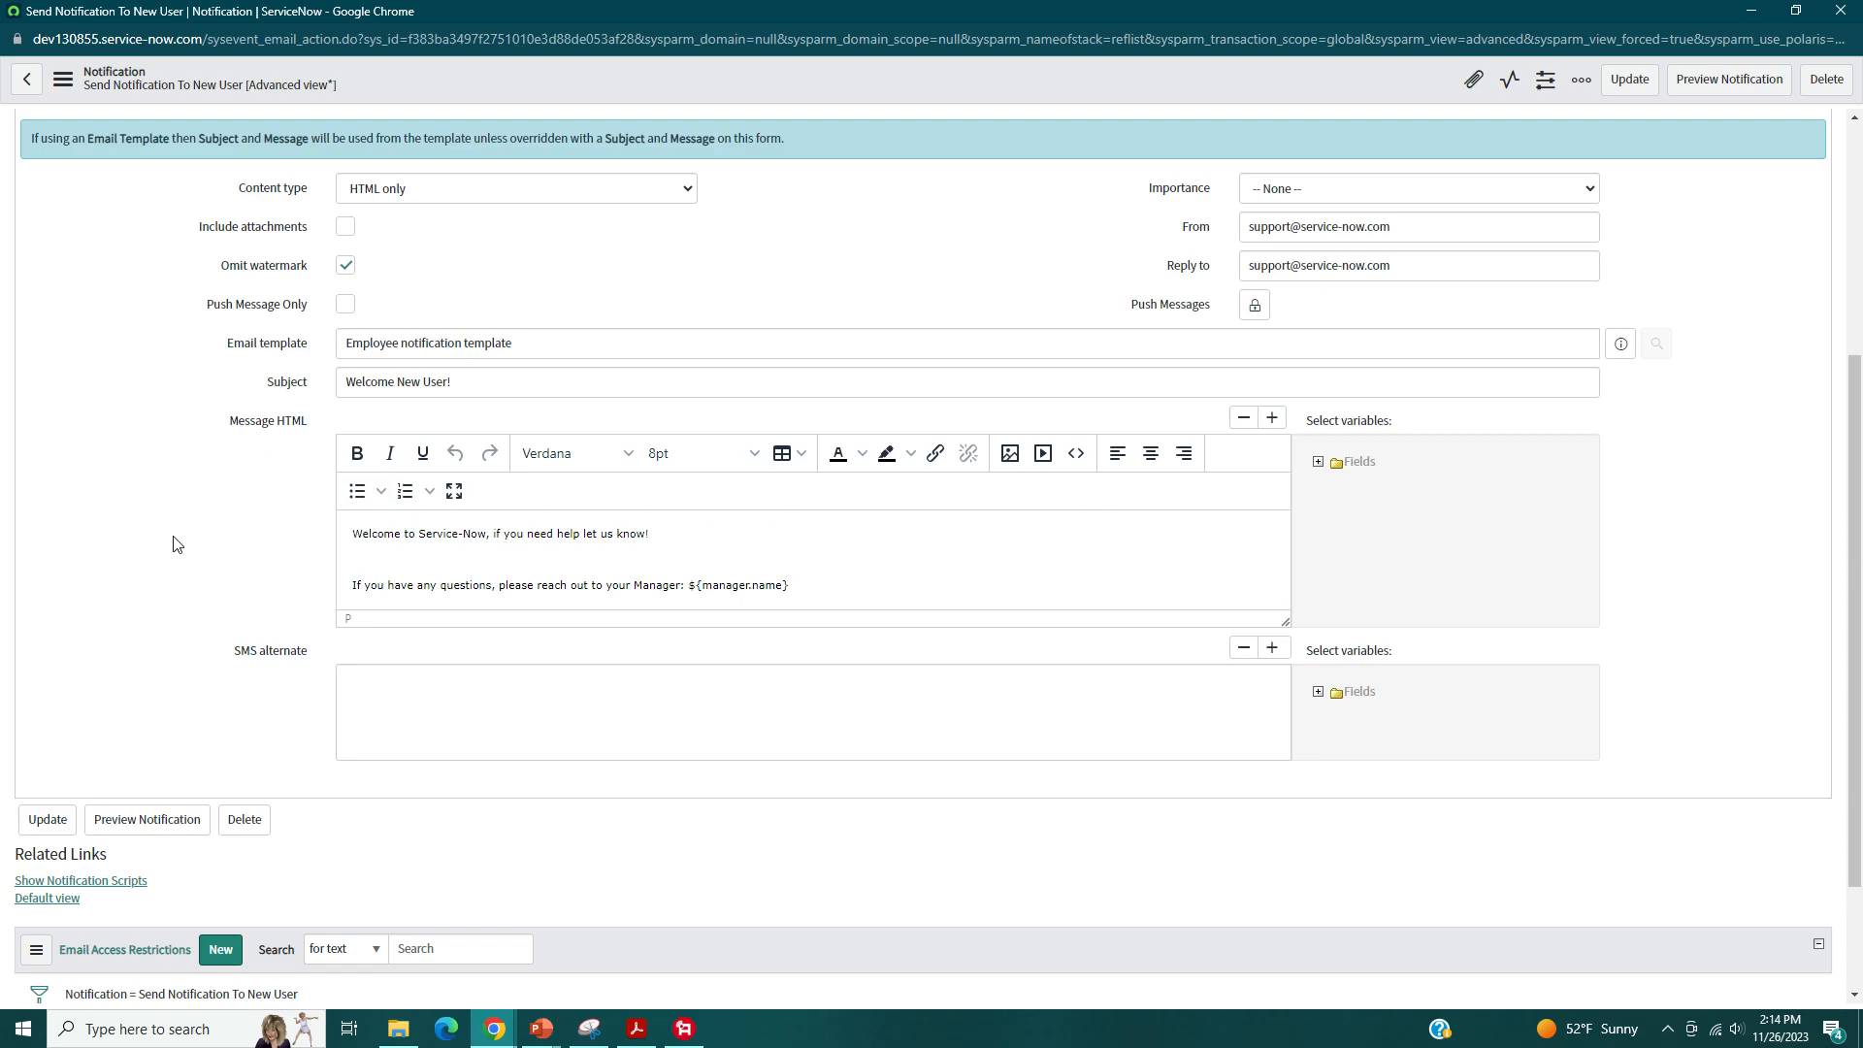
pyautogui.scroll(-2, 174, 540)
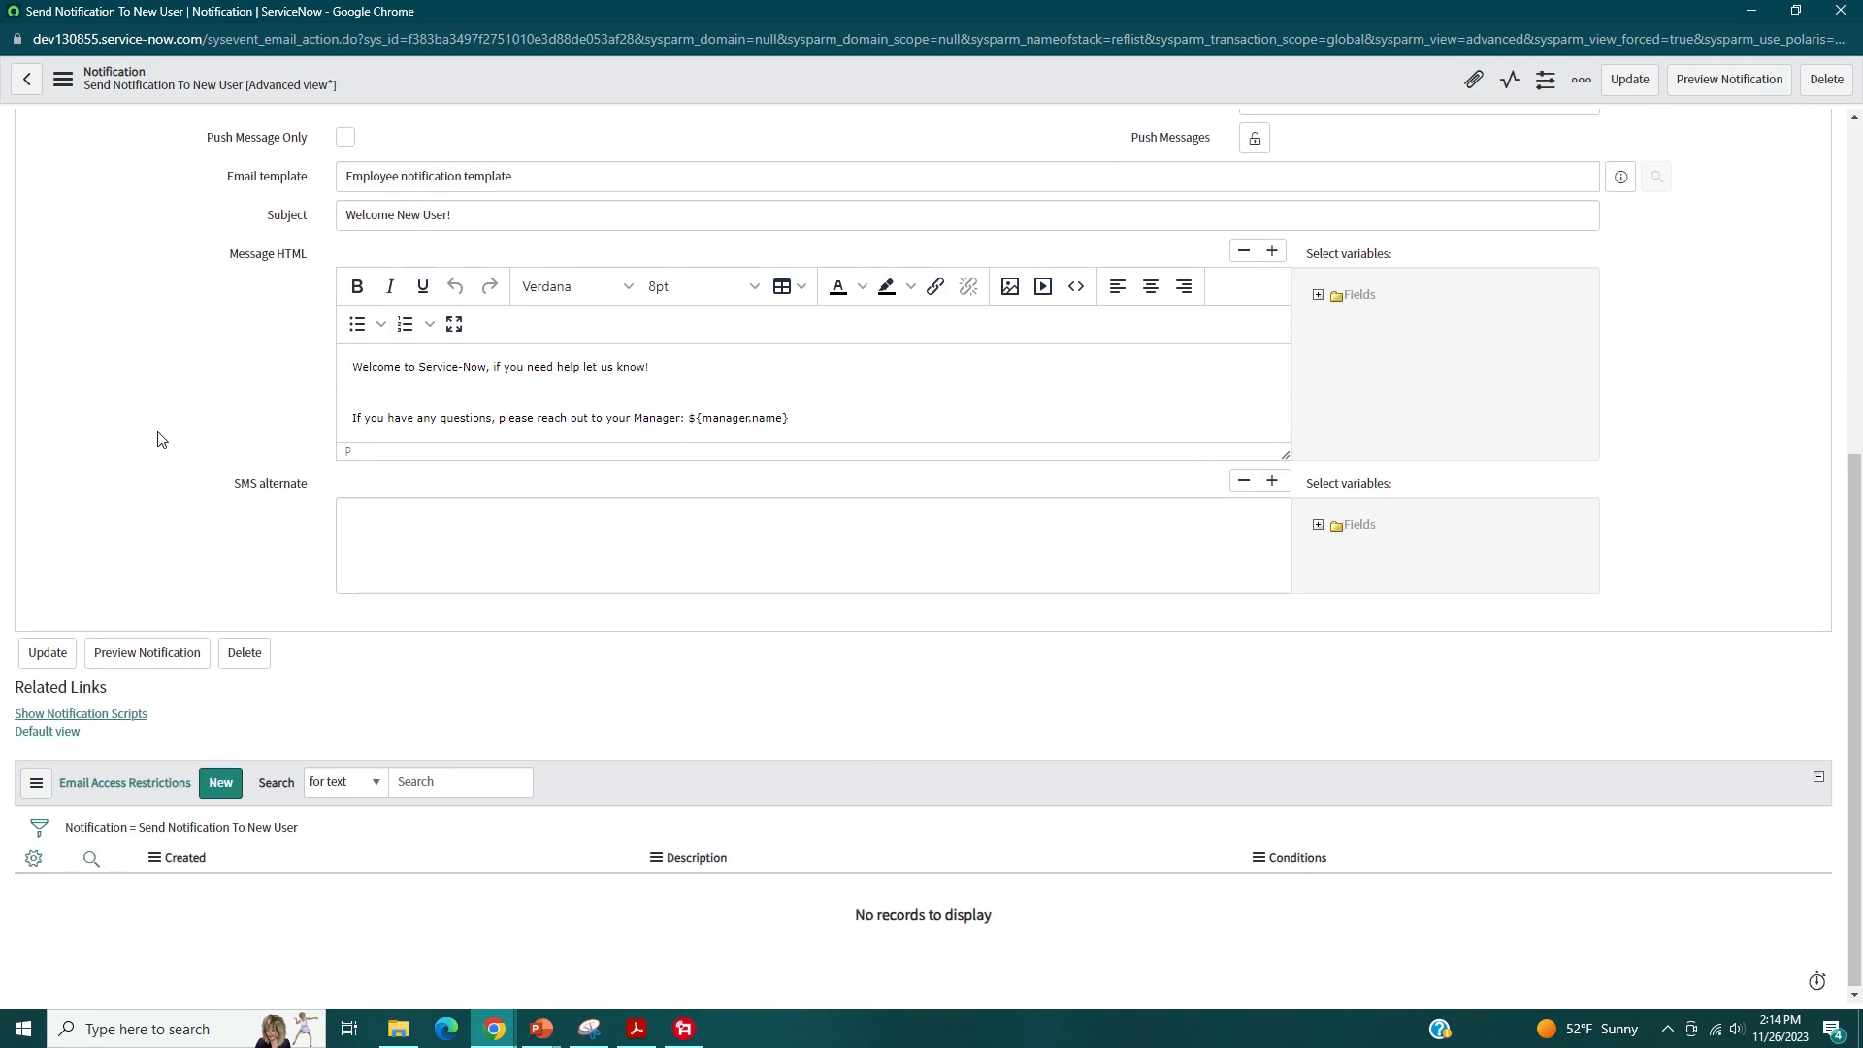
pyautogui.click(165, 648)
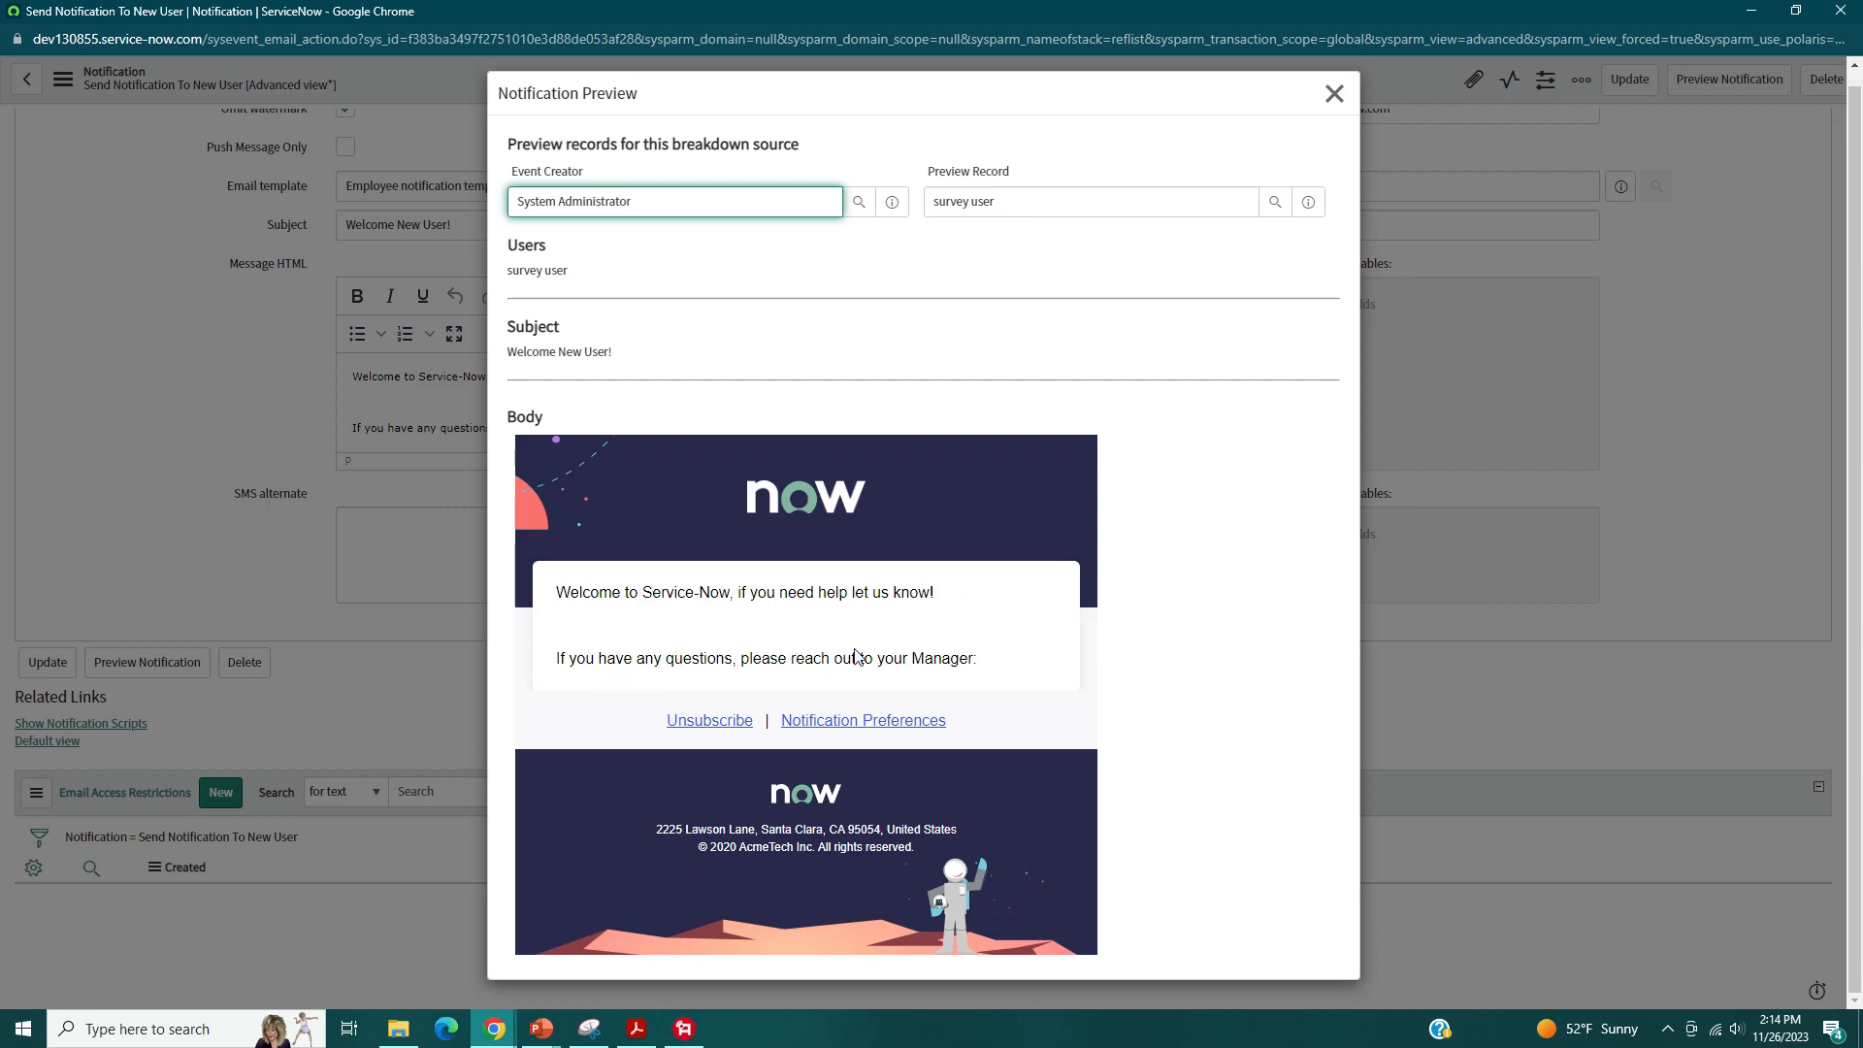
pyautogui.scroll(1, 1203, 270)
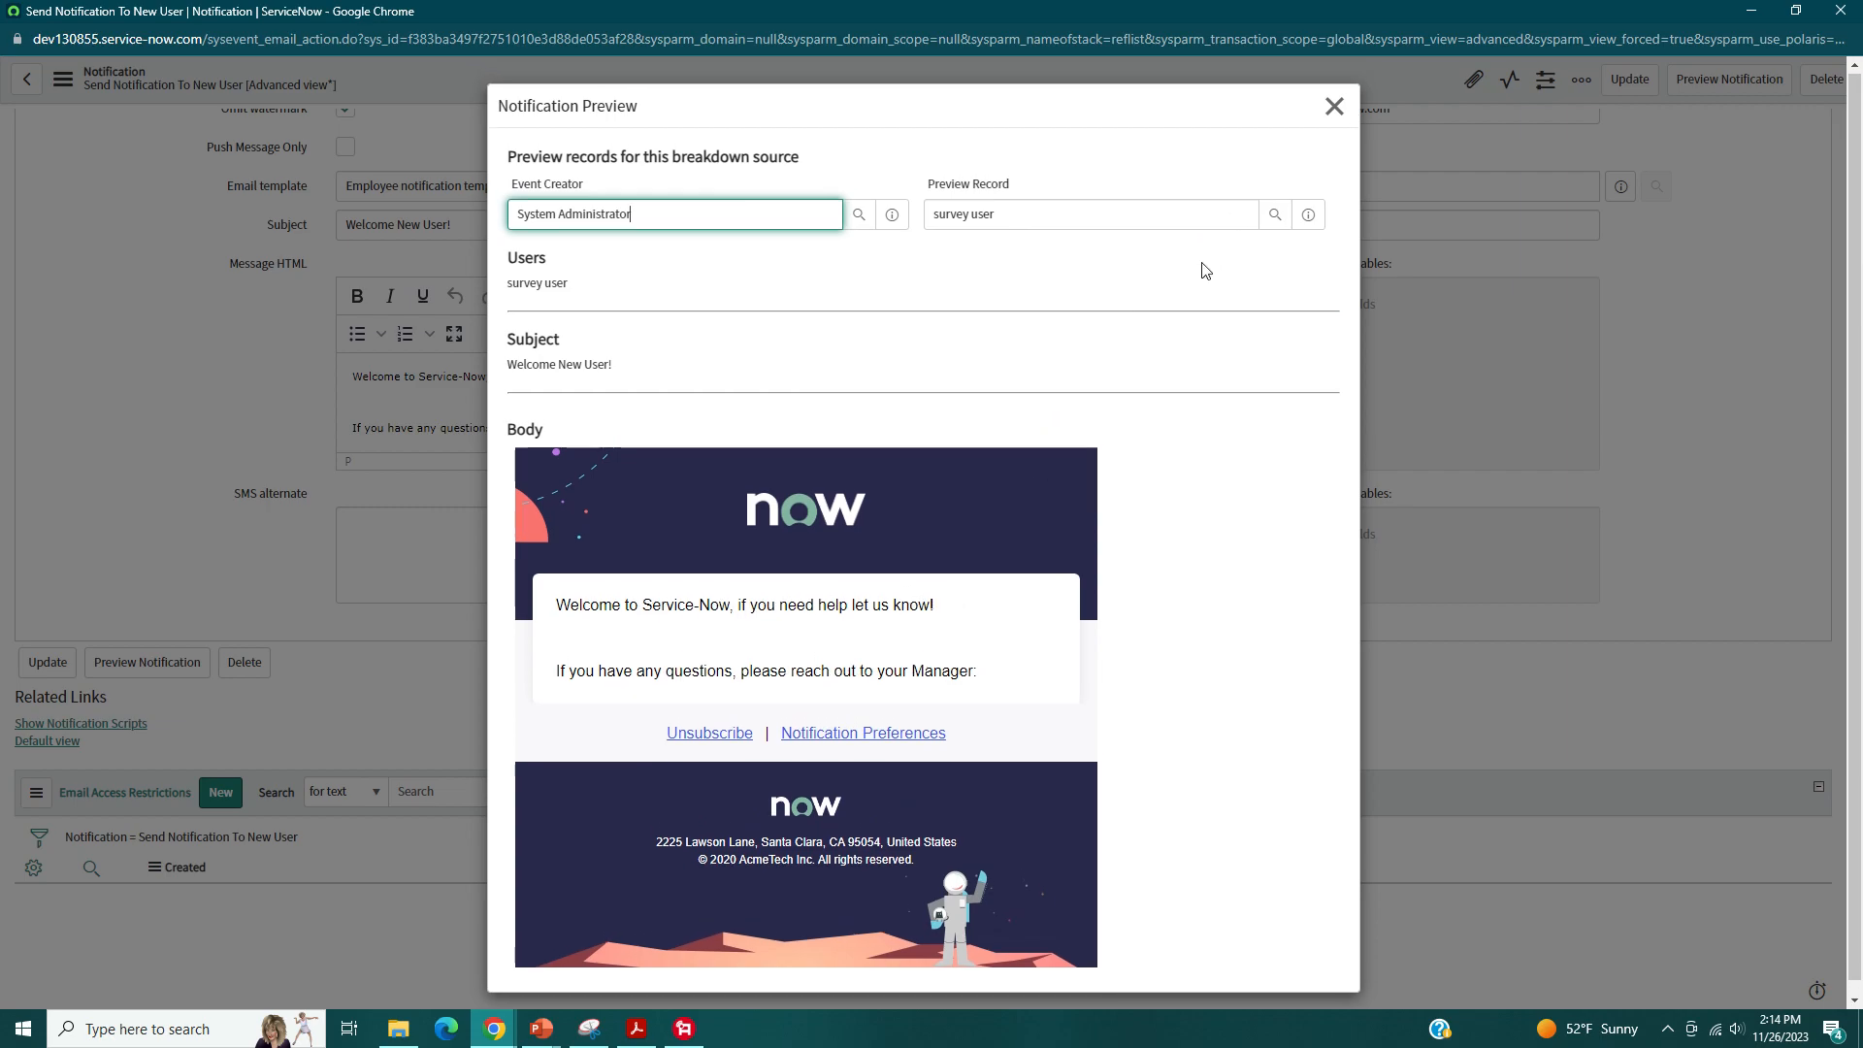
# - Preview the email for the first user in the list, check that user's details, and close the preview
pyautogui.click(1270, 218)
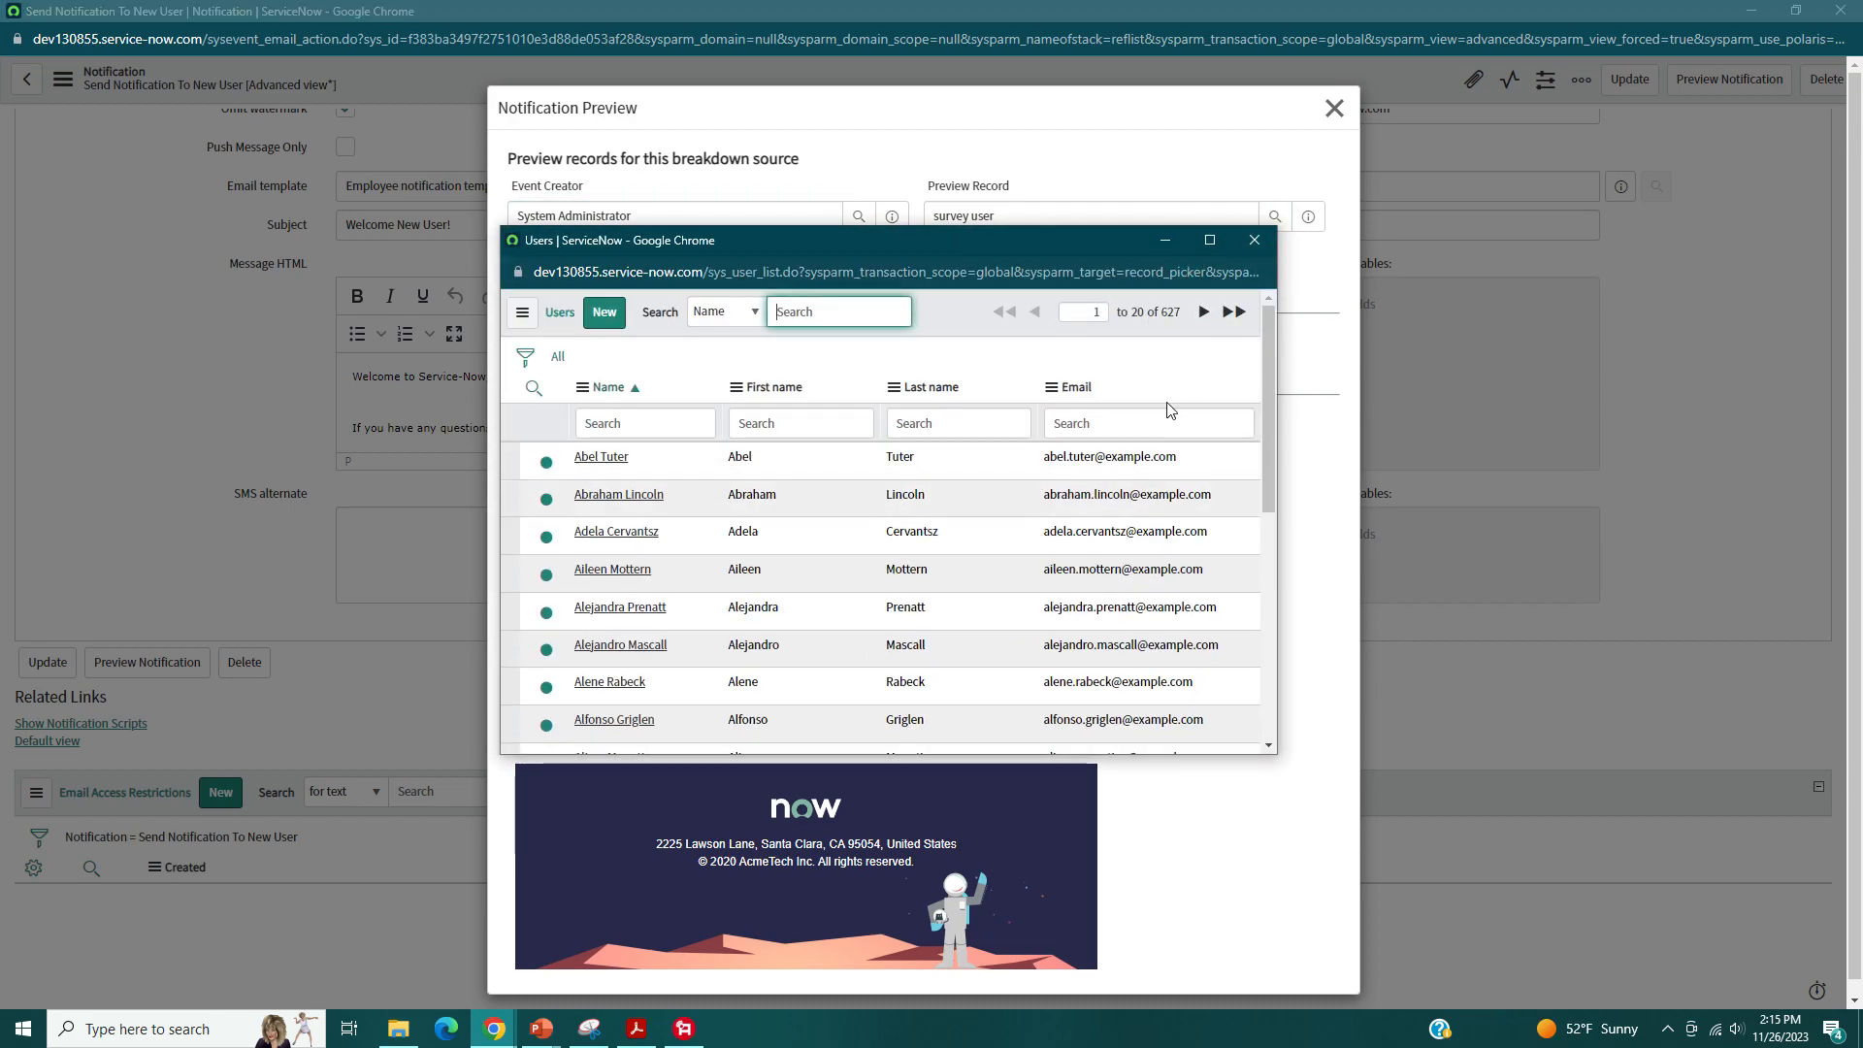
pyautogui.click(611, 458)
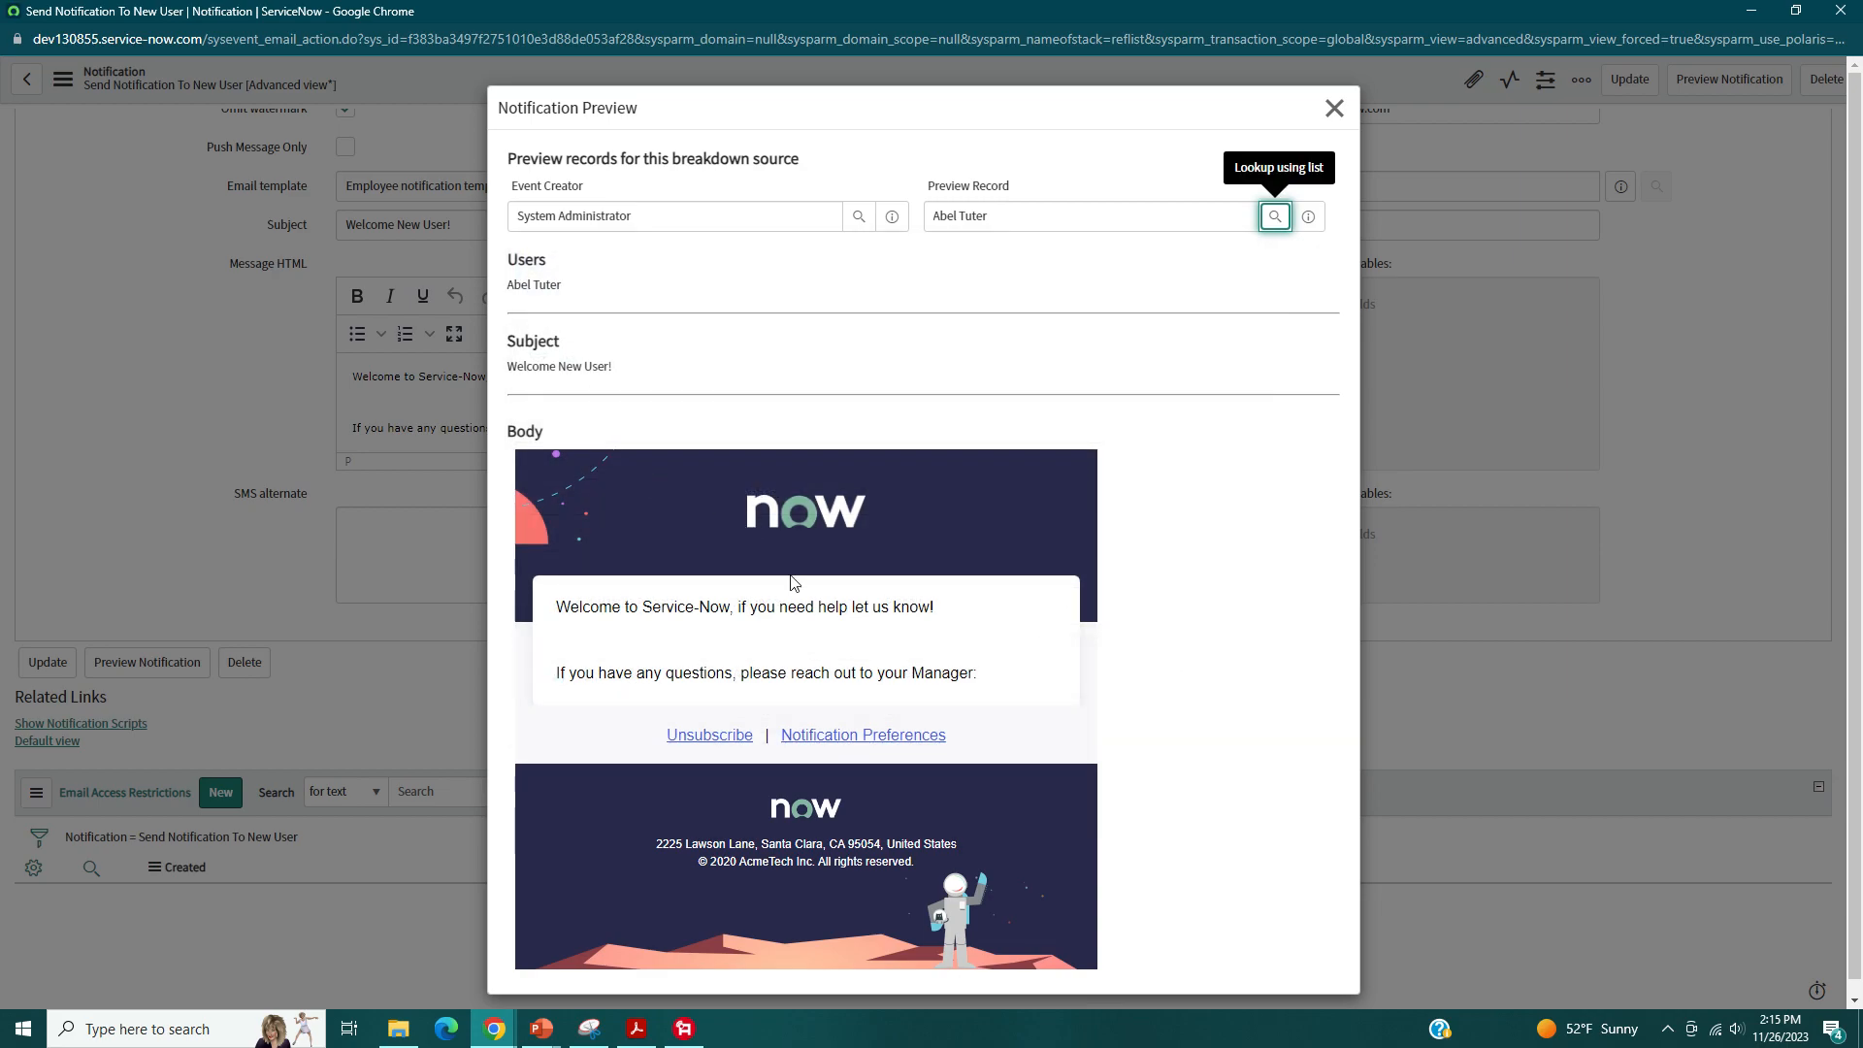
pyautogui.click(1314, 222)
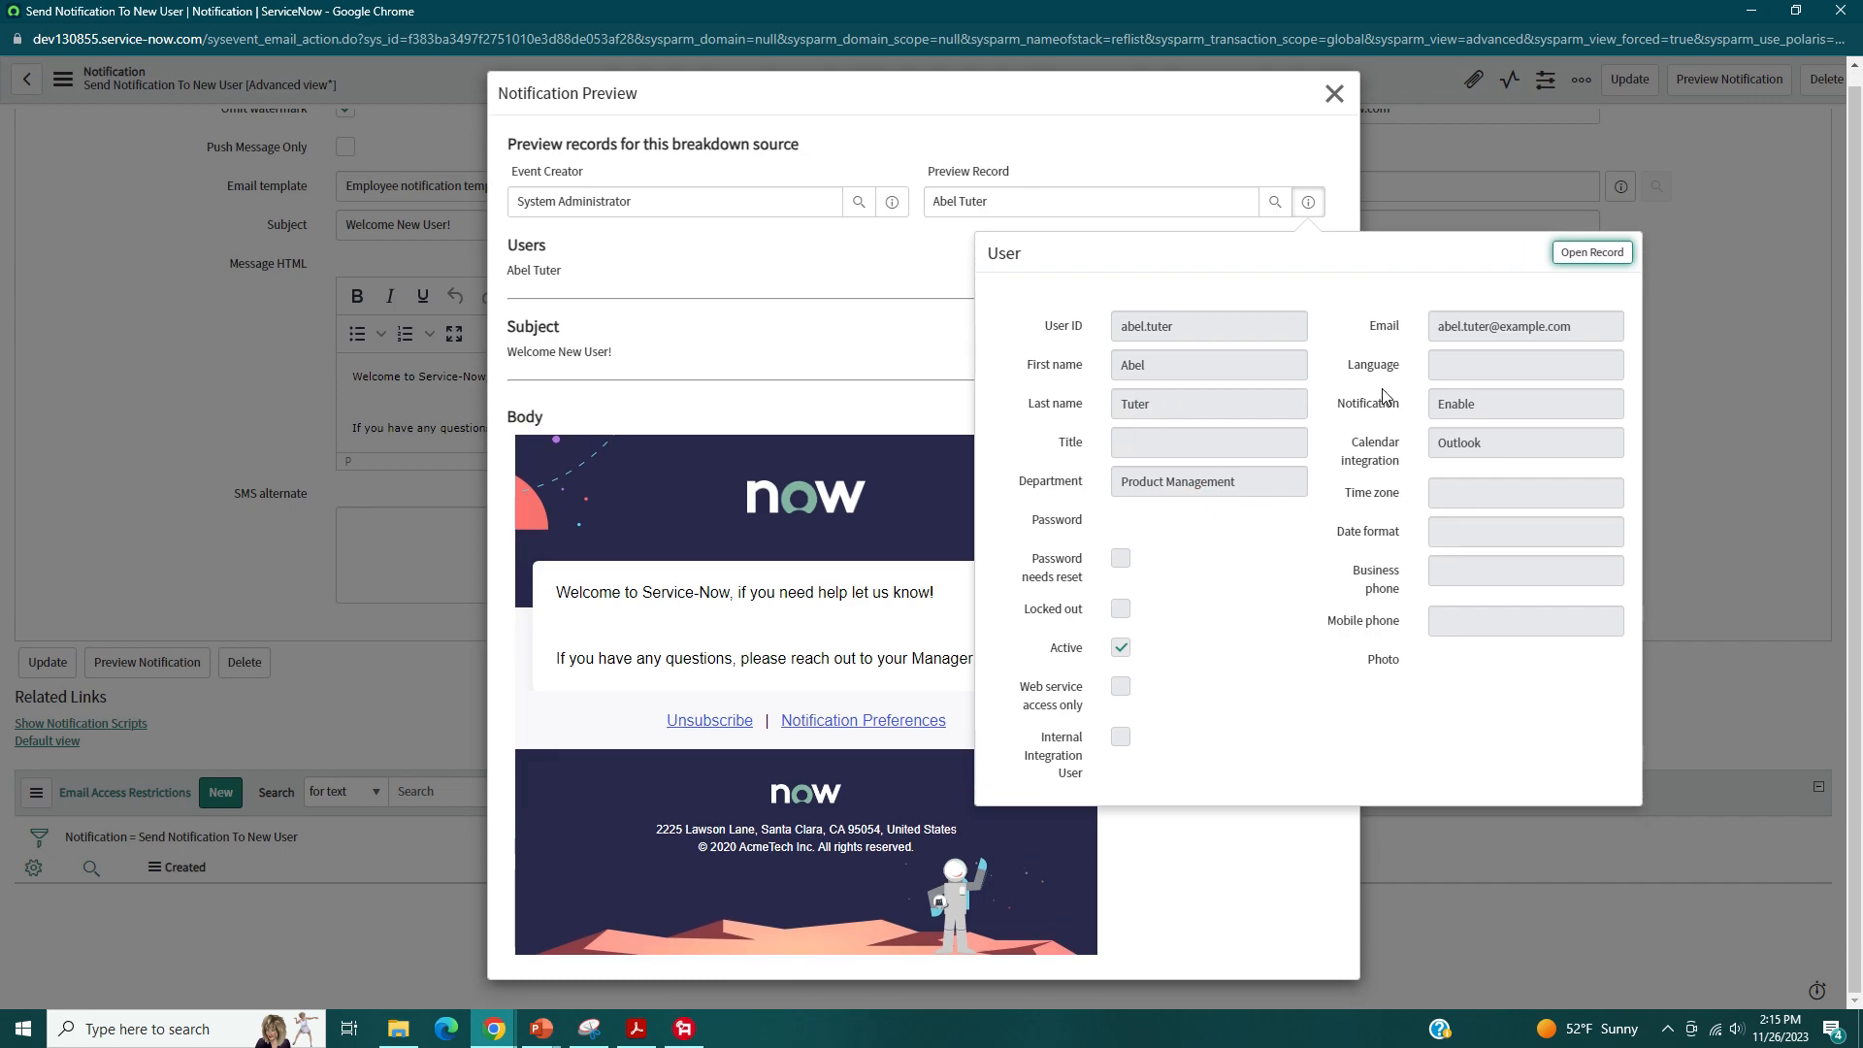
pyautogui.click(797, 300)
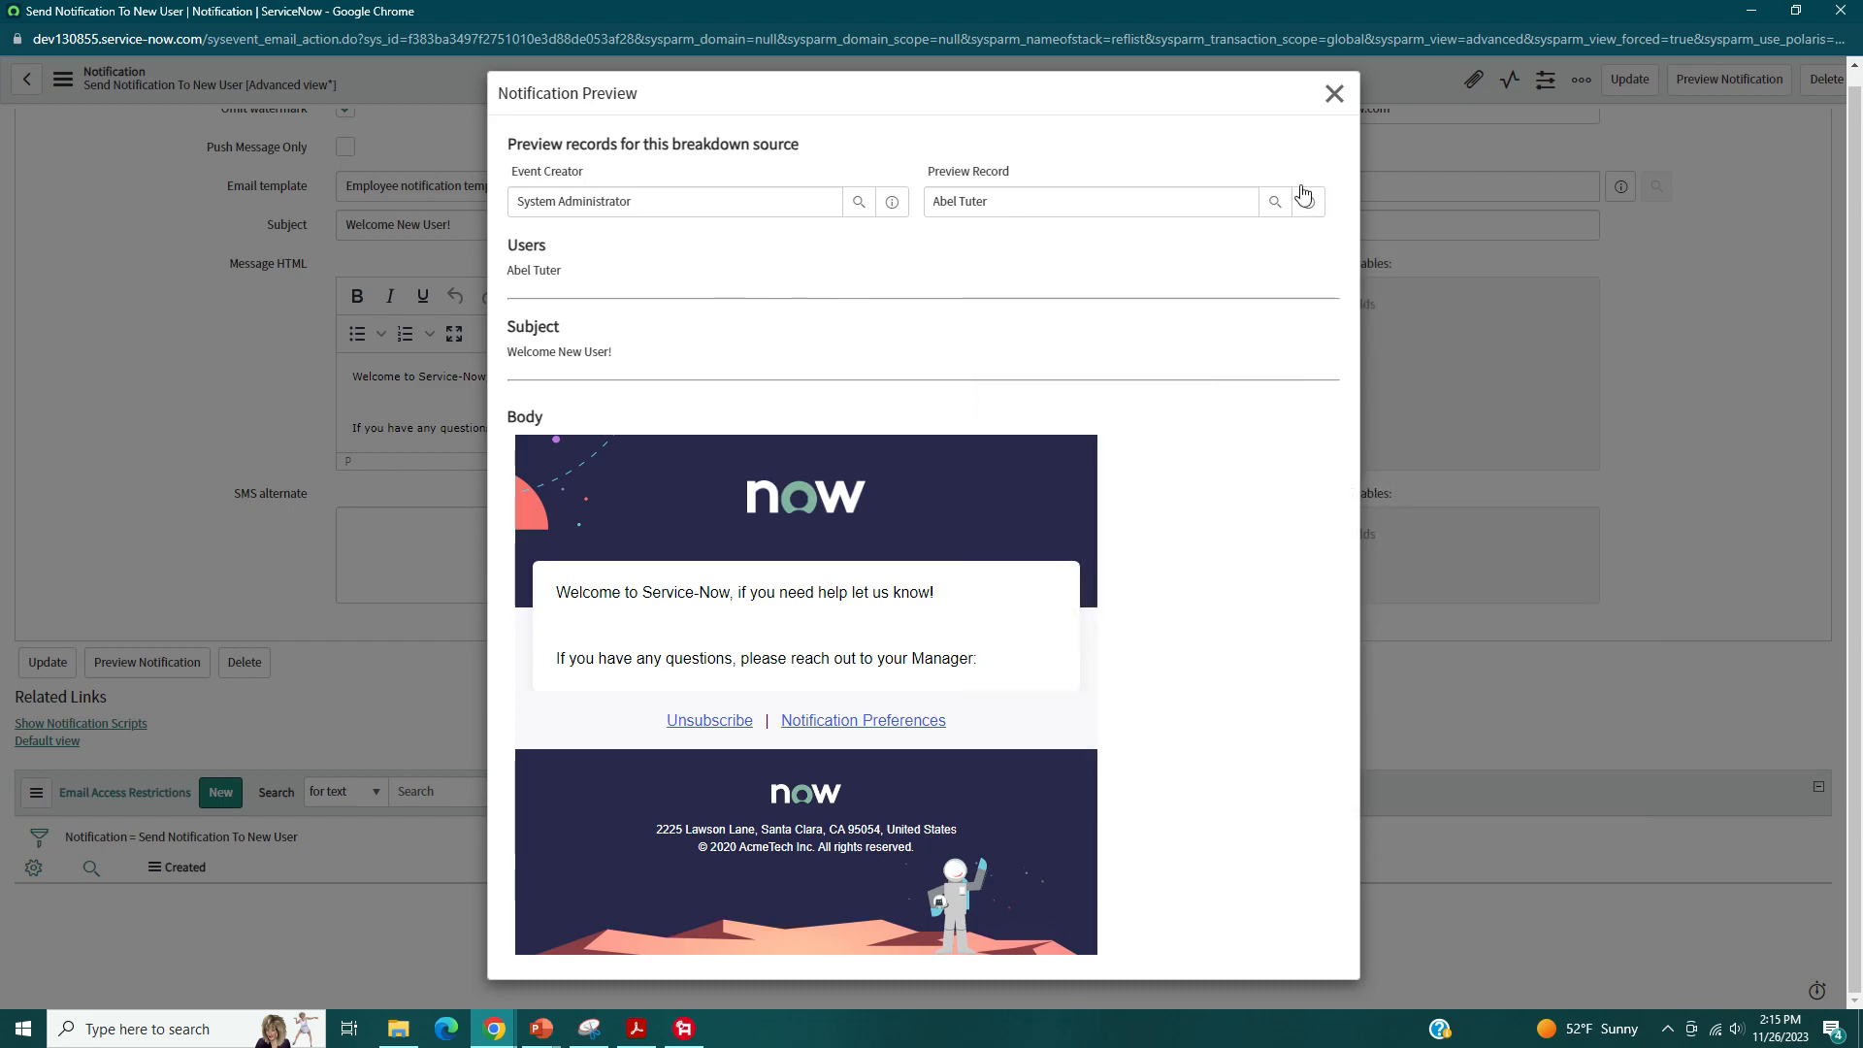
pyautogui.click(1335, 93)
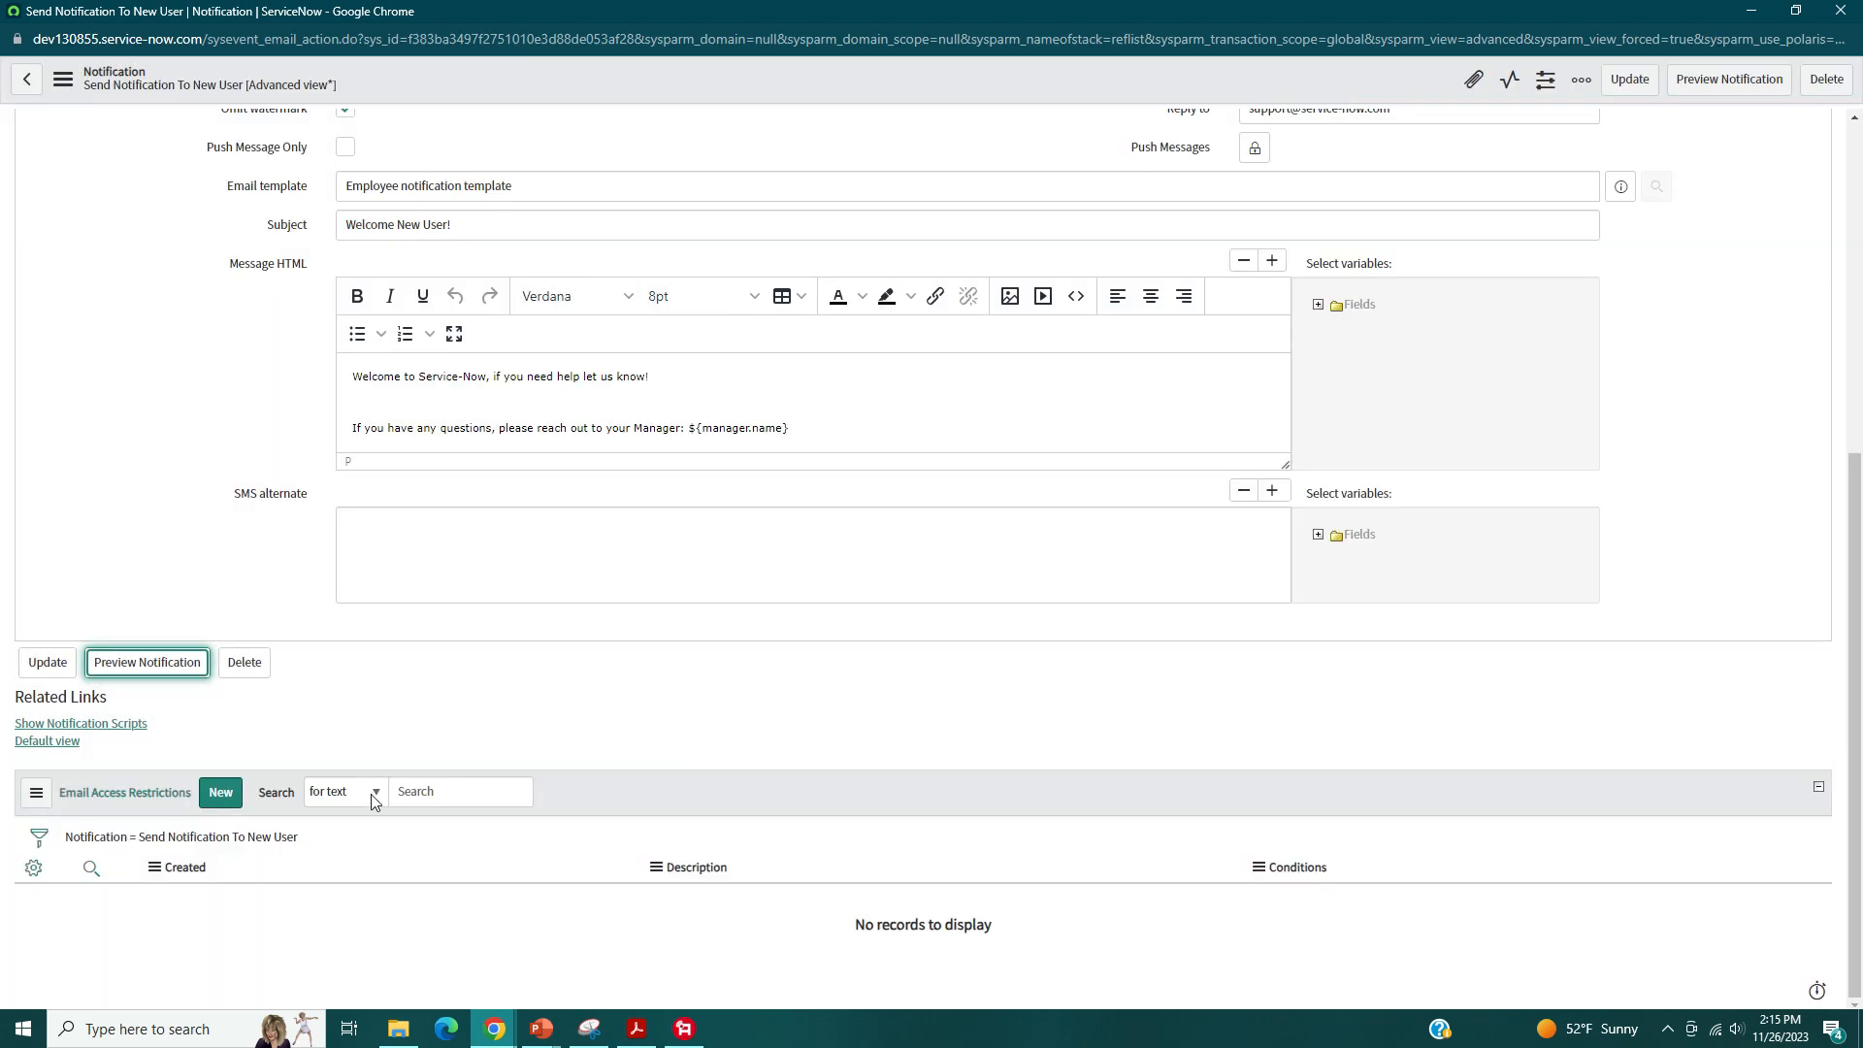
# - Switch to the main ServiceNow window, search the application navigator for "user", and open Organization's Users list in a new tab
pyautogui.click(495, 1035)
pyautogui.click(415, 946)
pyautogui.click(108, 10)
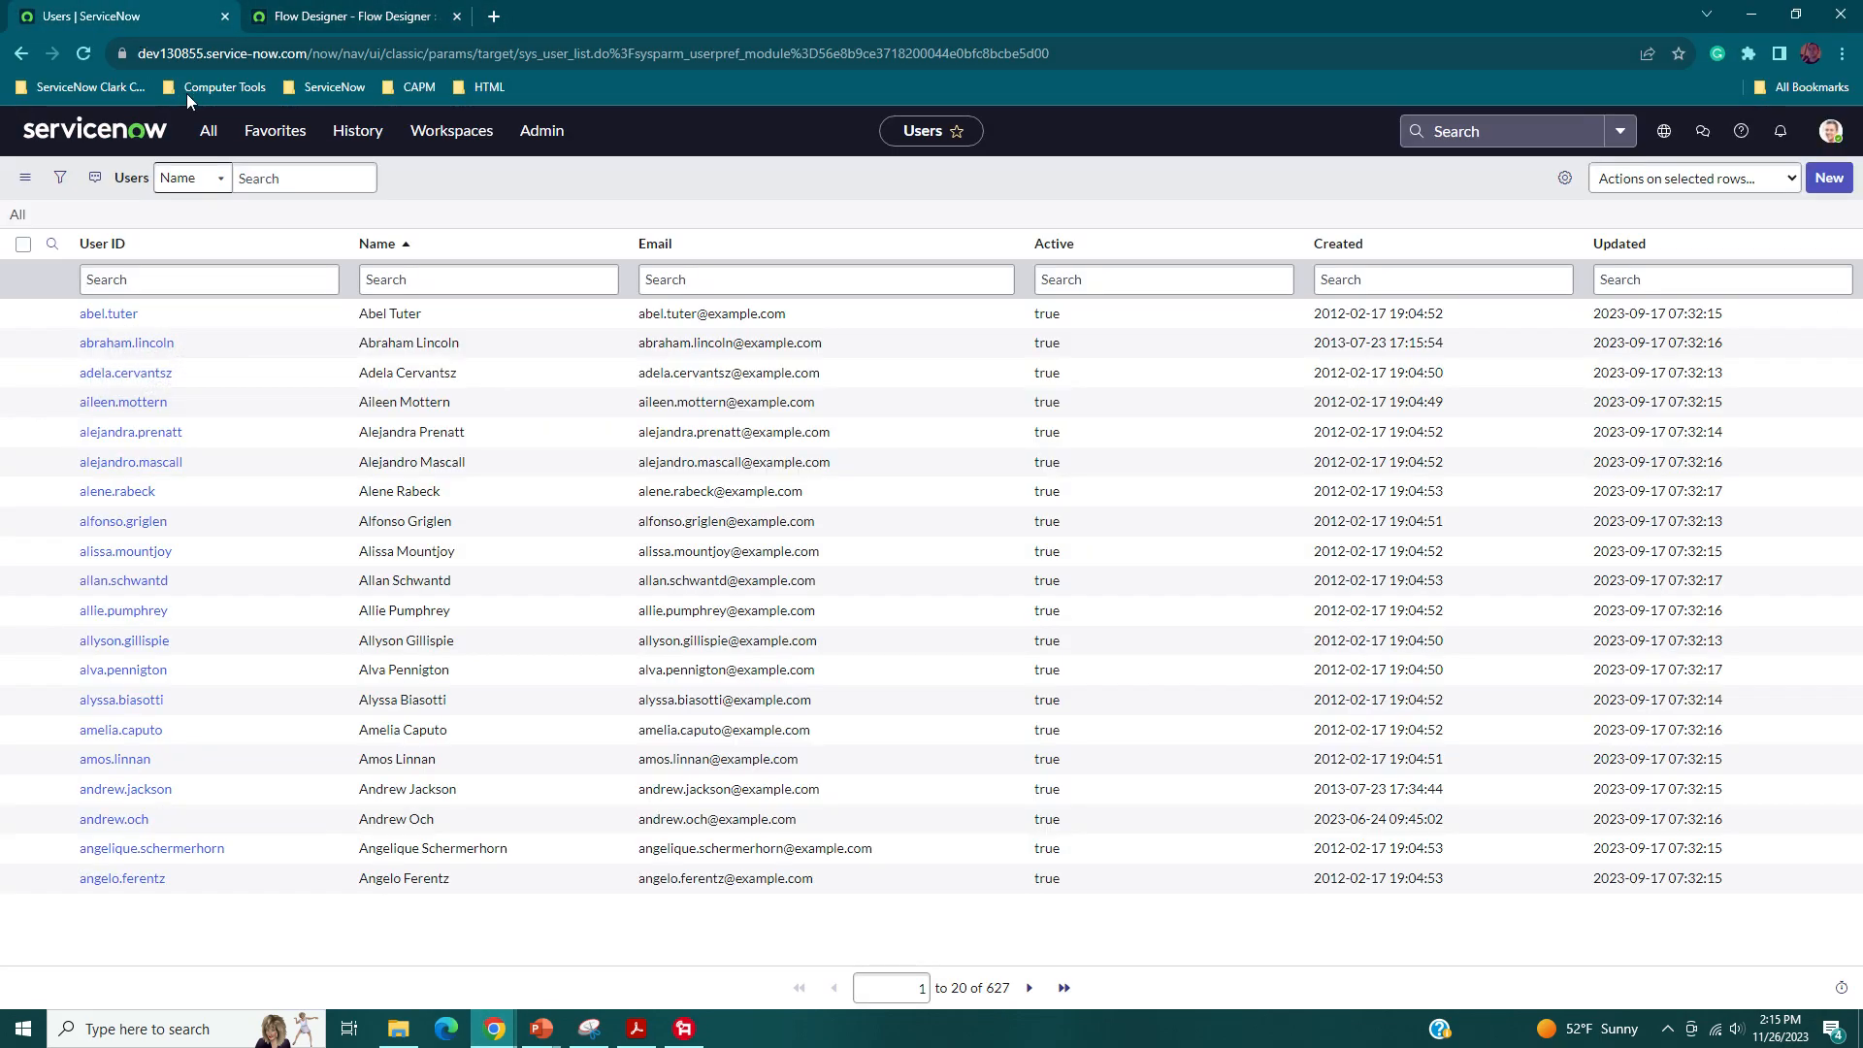
pyautogui.click(209, 130)
pyautogui.write('flow desi')
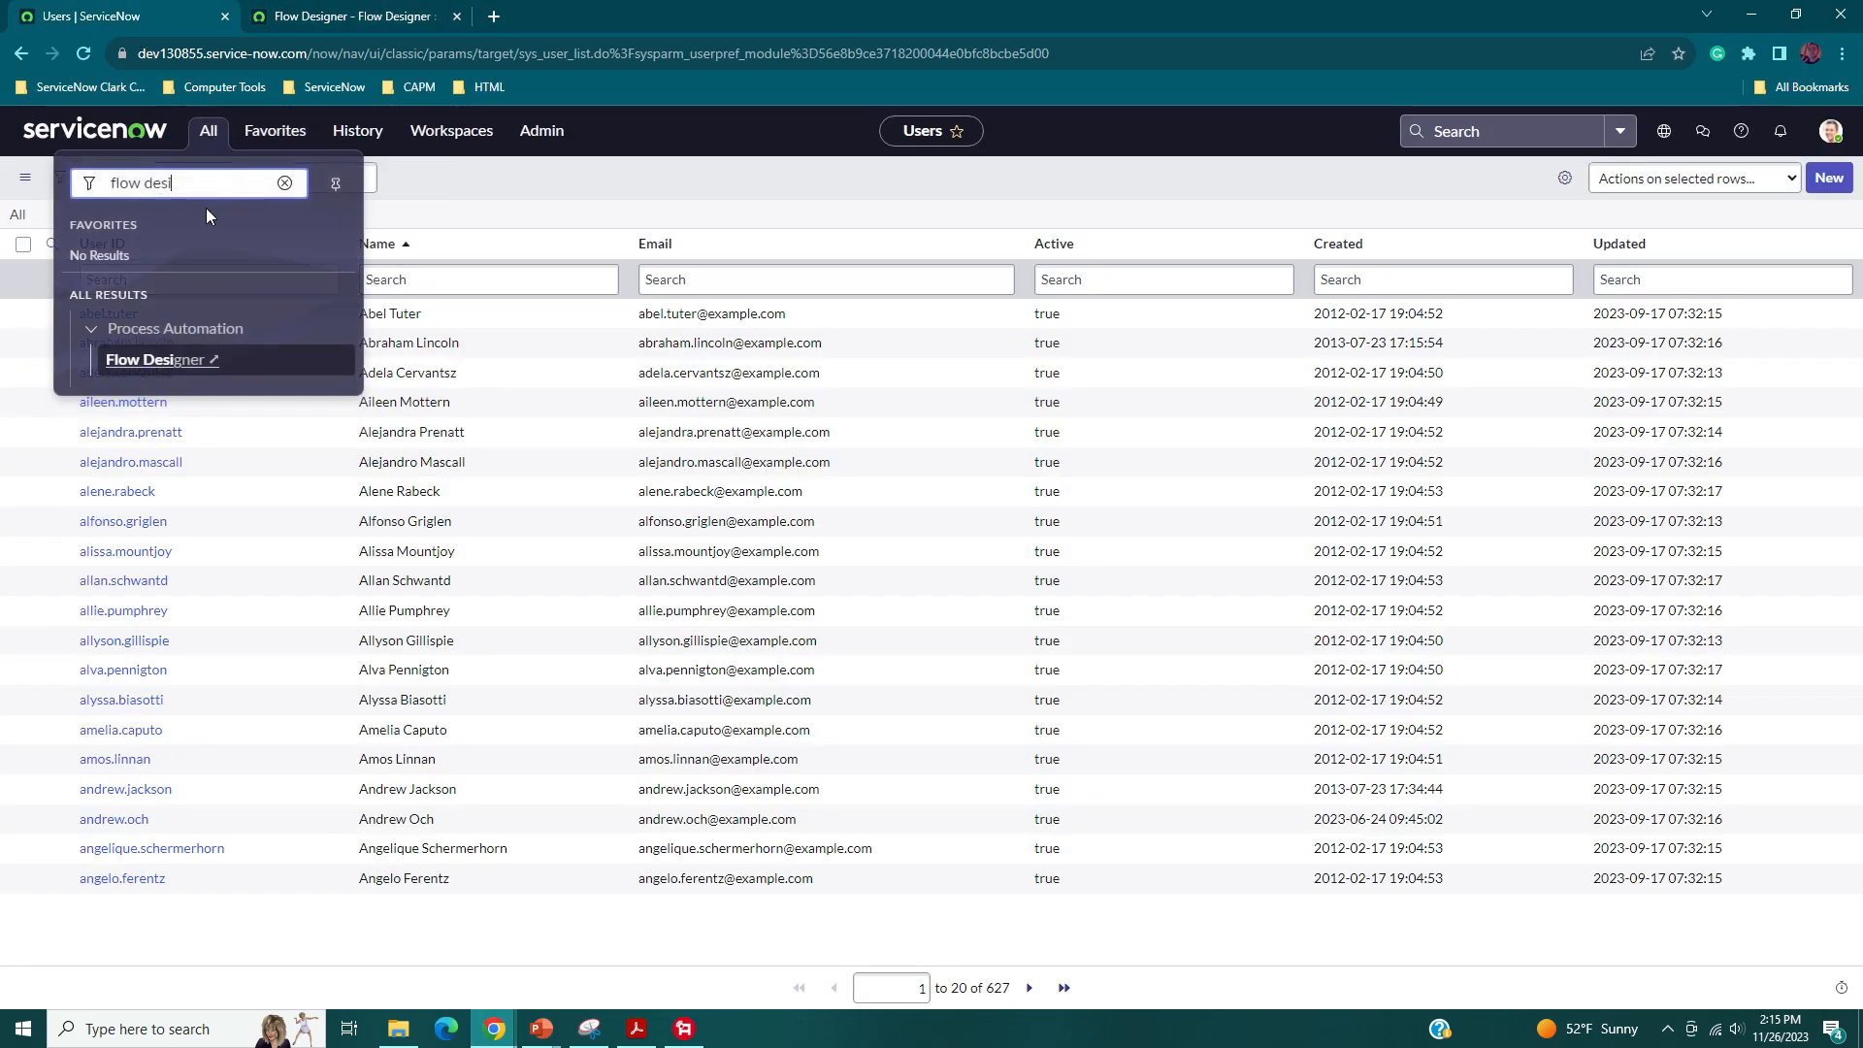
pyautogui.hotkey('ctrl', 'a')
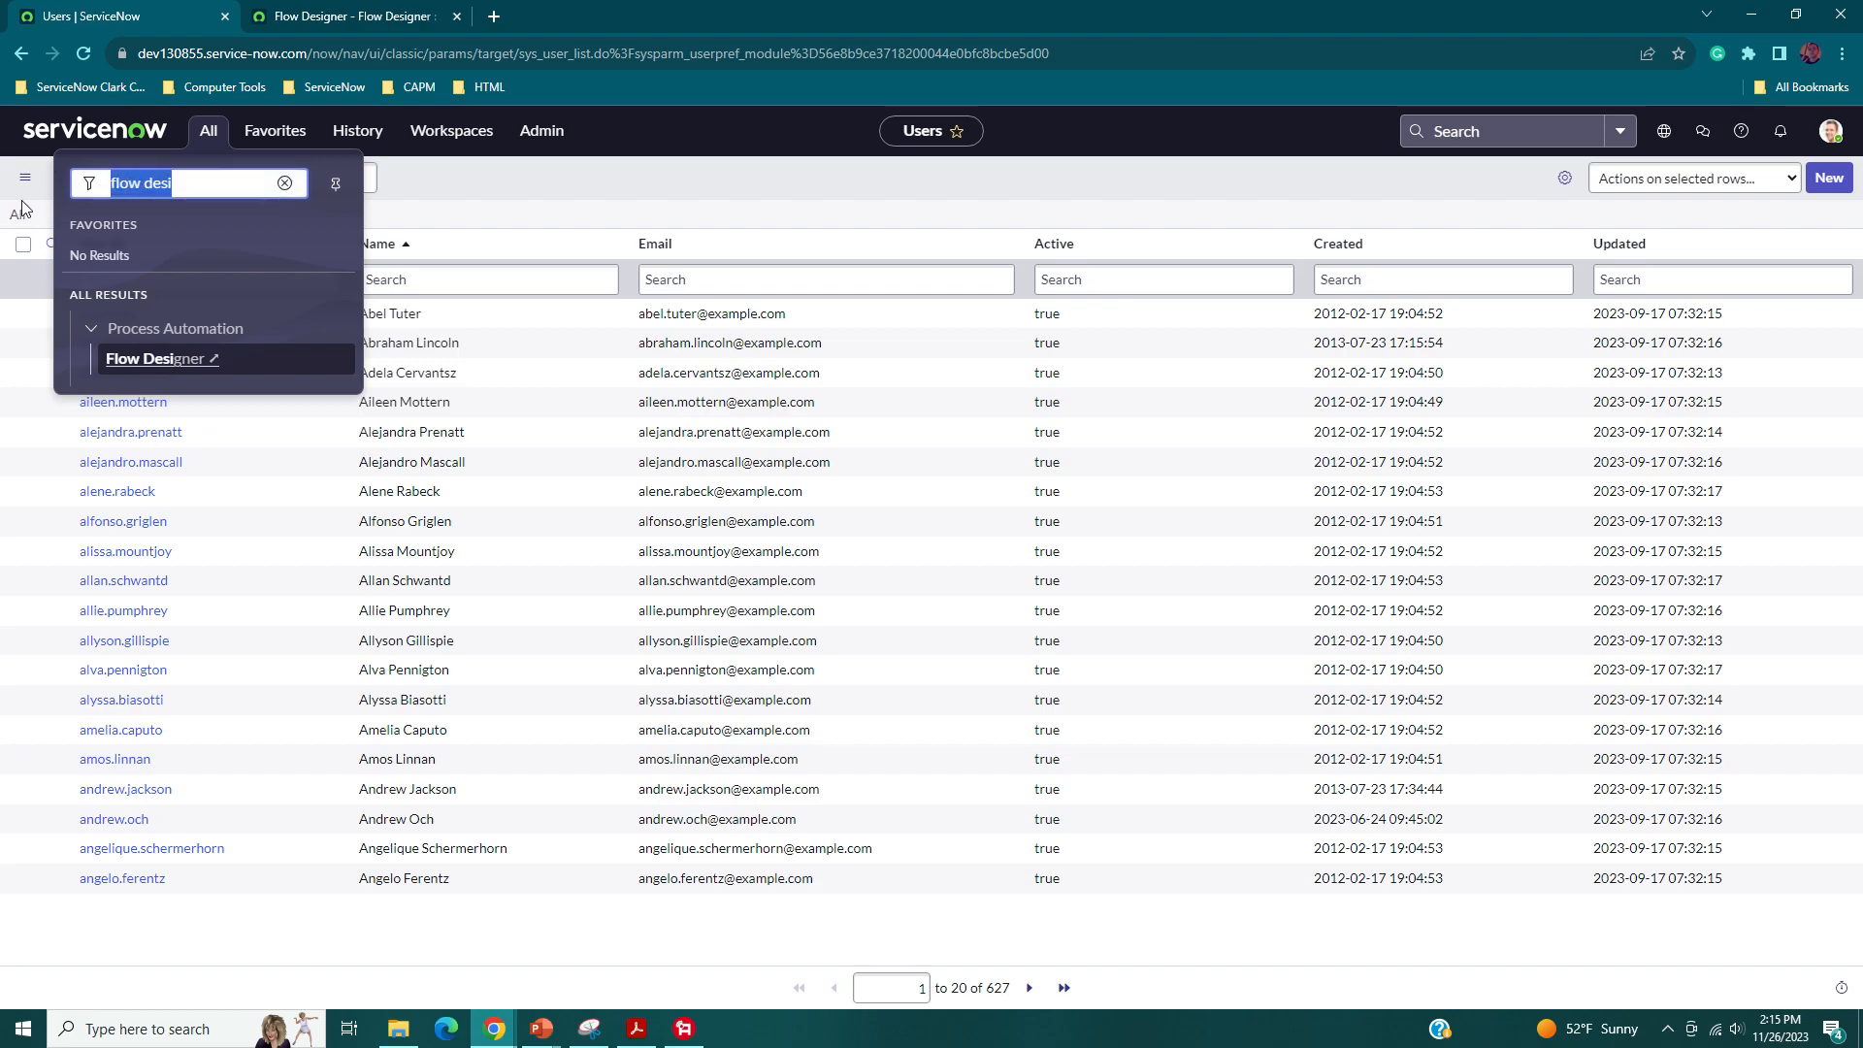
pyautogui.write('user')
pyautogui.scroll(-5, 152, 369)
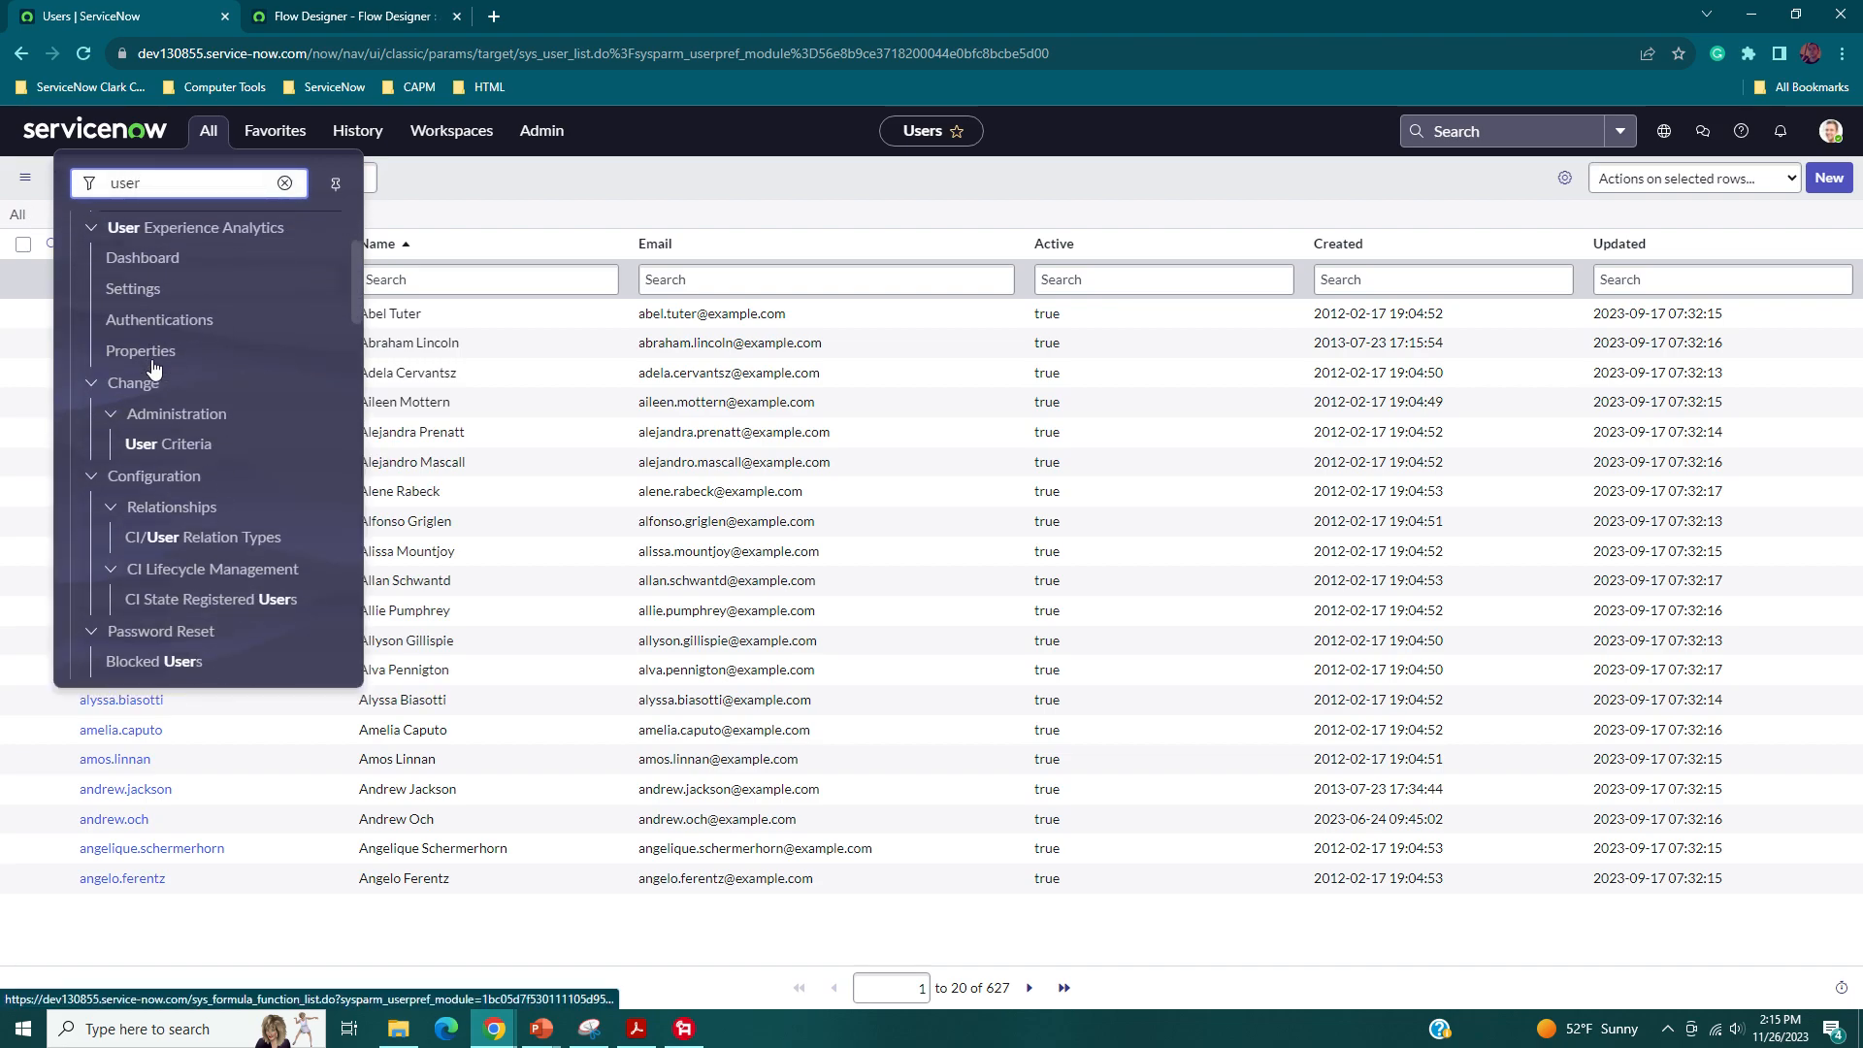
pyautogui.scroll(-4, 153, 369)
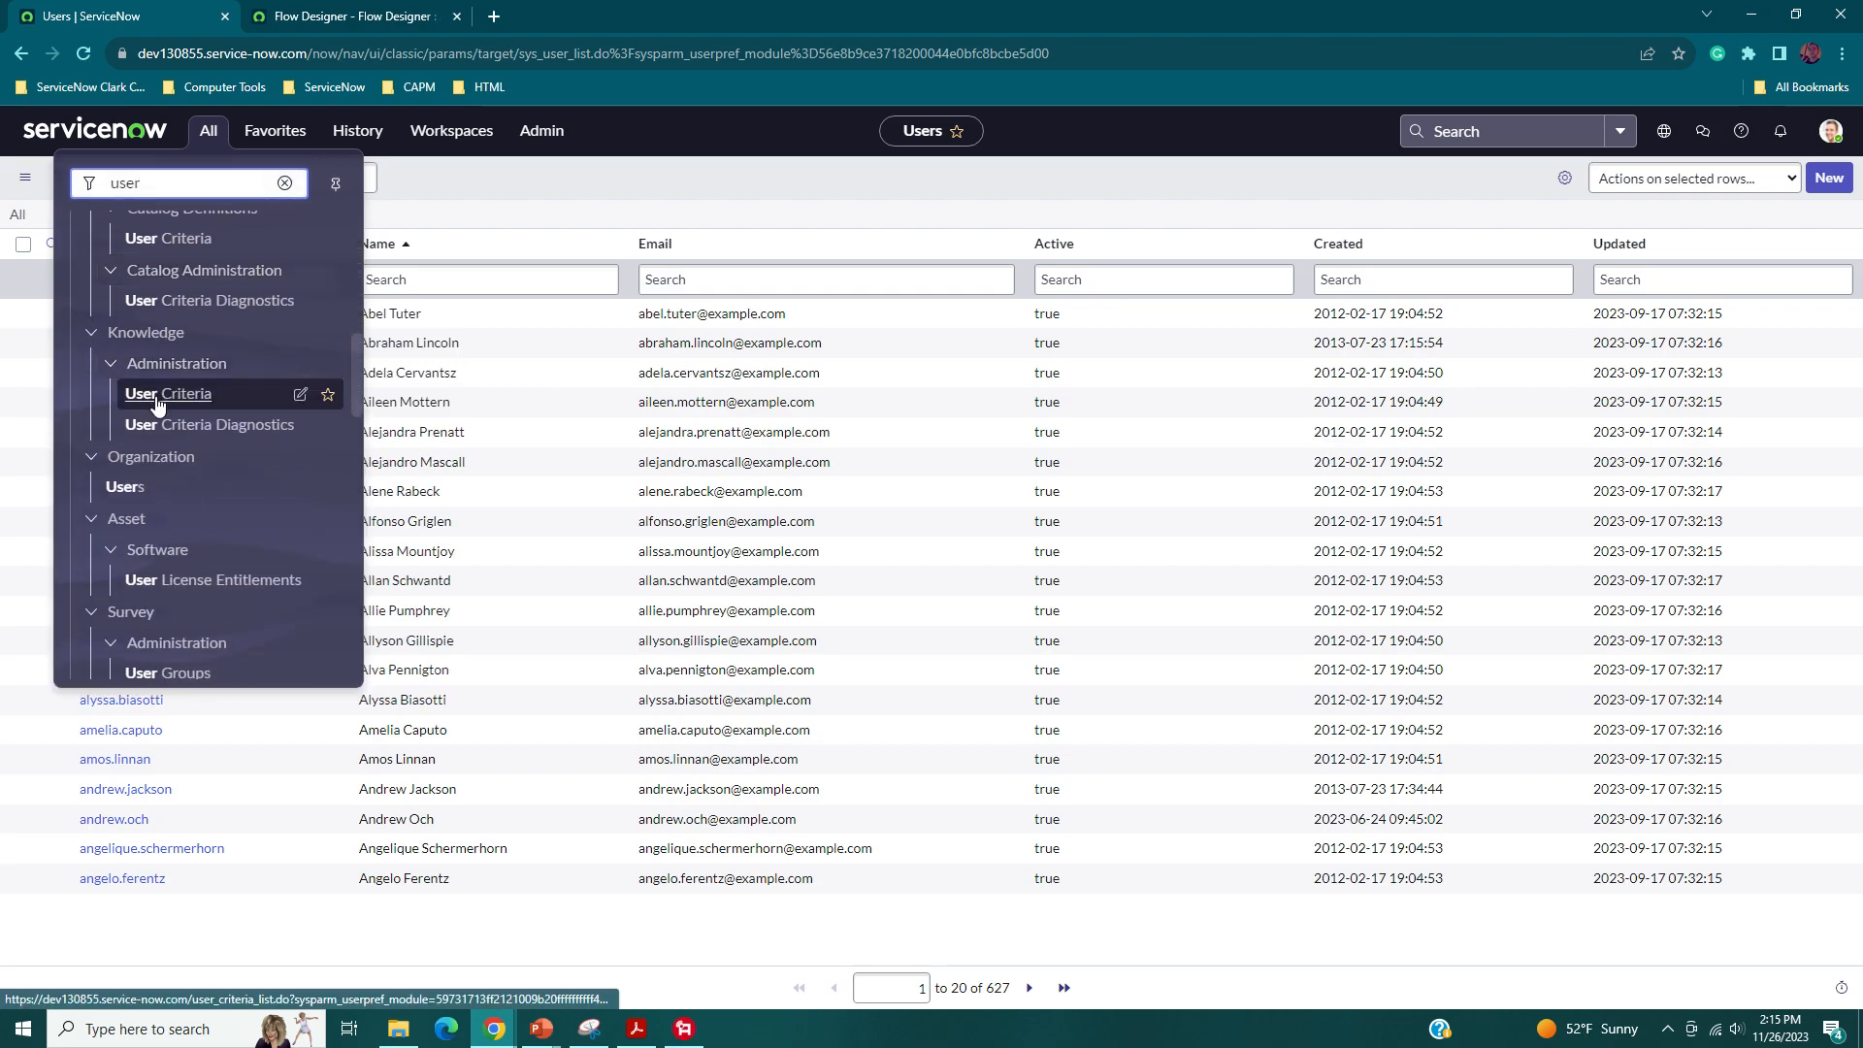
pyautogui.middleClick(130, 391)
pyautogui.click(351, 11)
# - Return to the original Users tab, add System Security's Users and Groups modules to the favorites, and check the favorites list
pyautogui.click(157, 10)
pyautogui.click(208, 130)
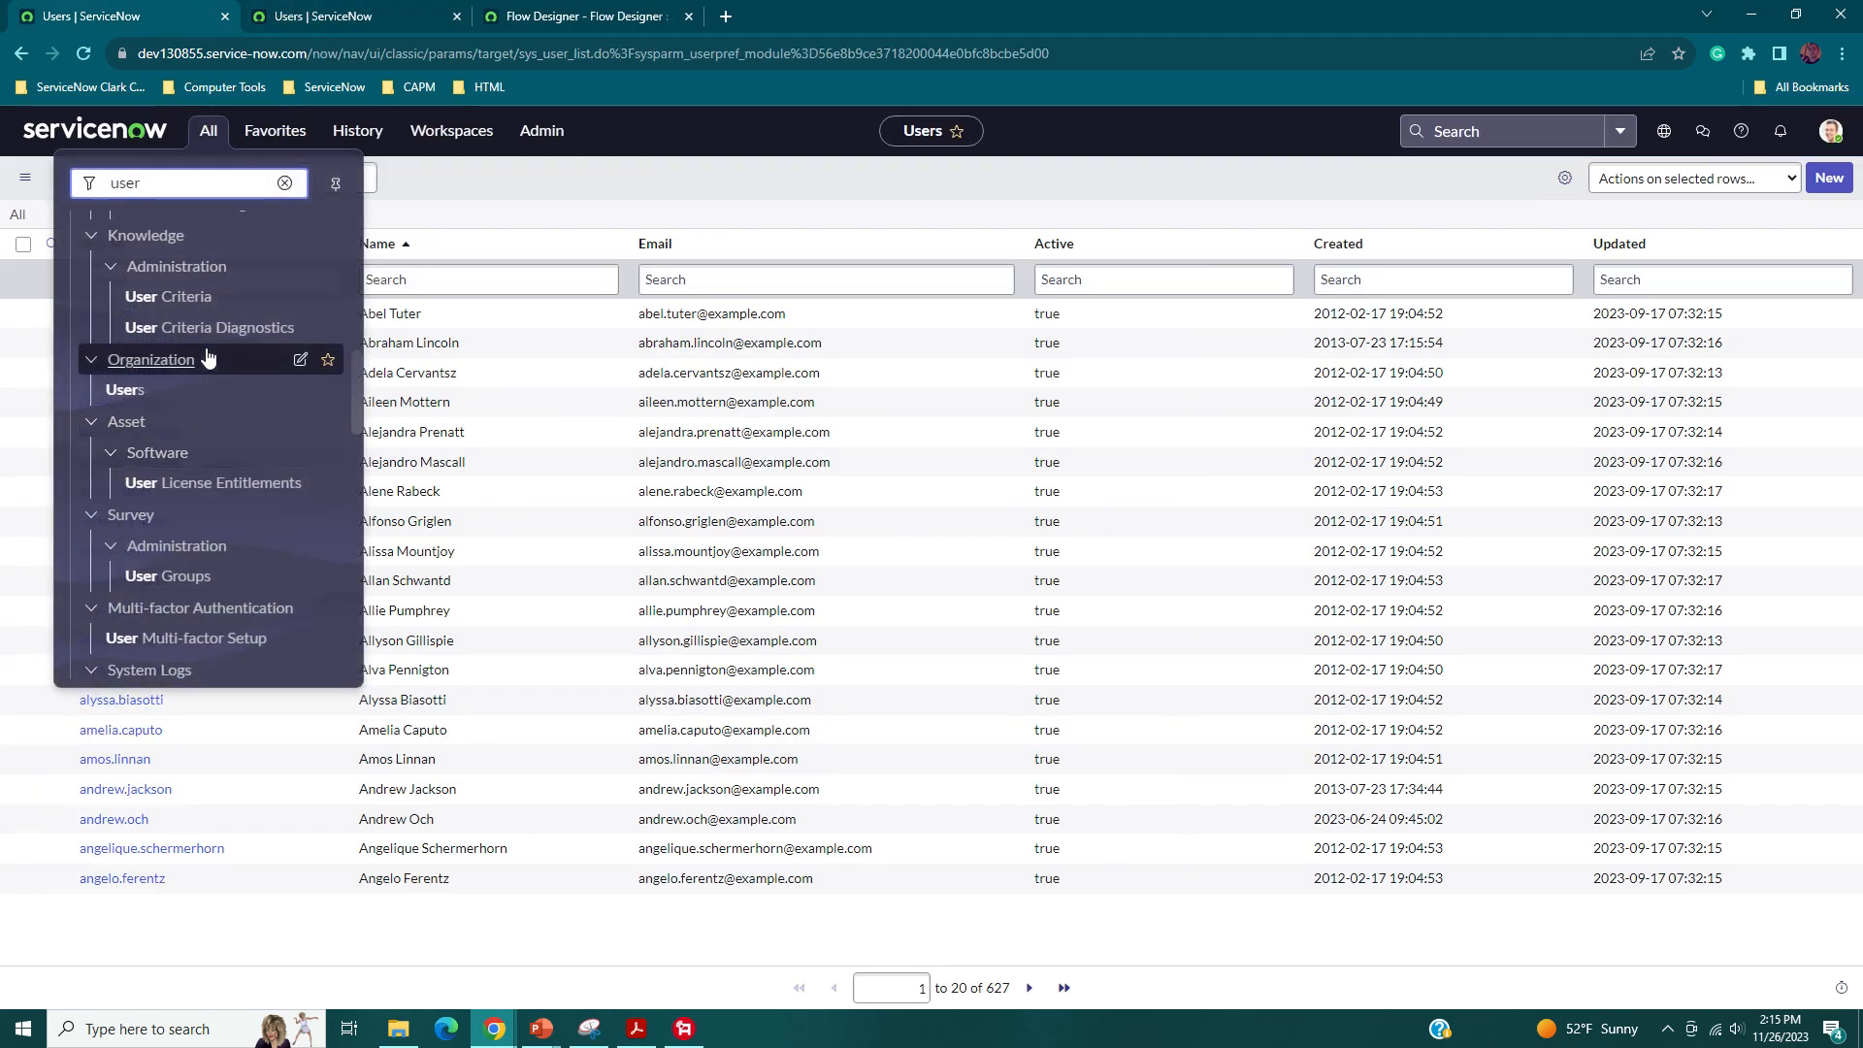
pyautogui.scroll(-6, 209, 388)
pyautogui.scroll(10, 208, 359)
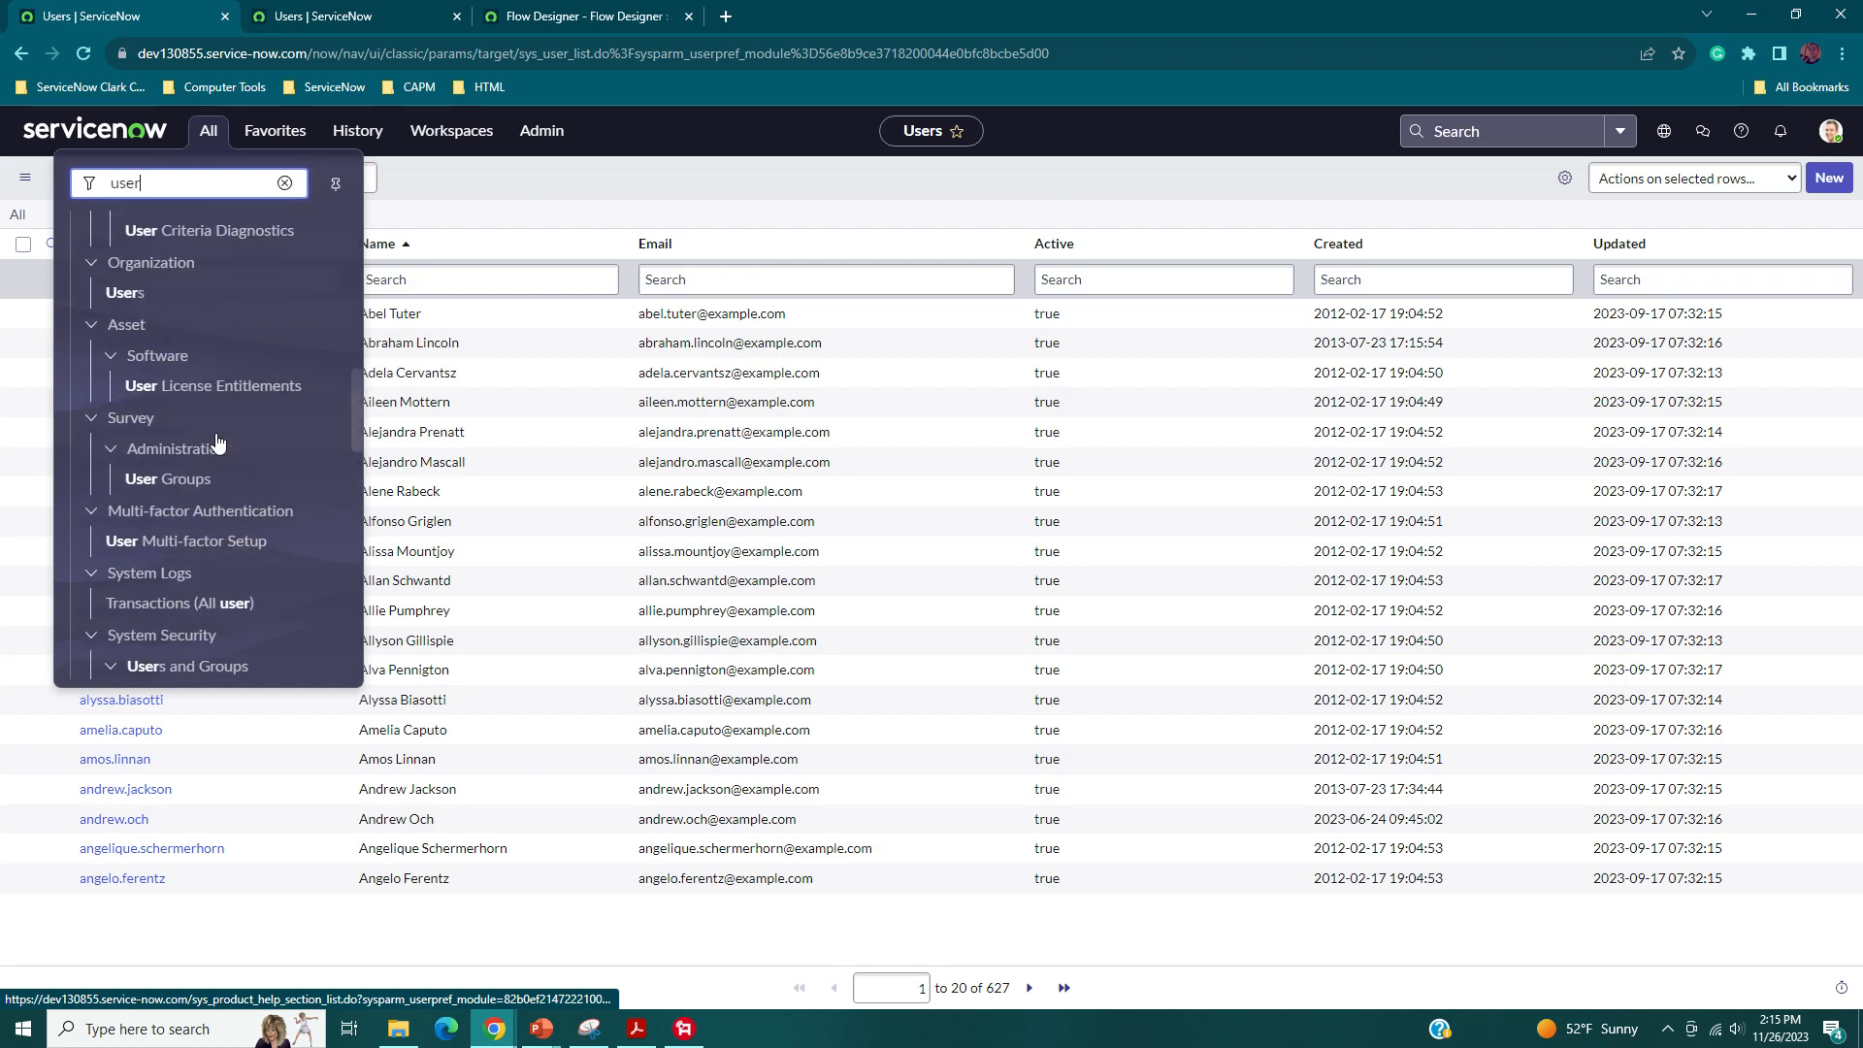
pyautogui.scroll(3, 207, 359)
pyautogui.scroll(-10, 209, 373)
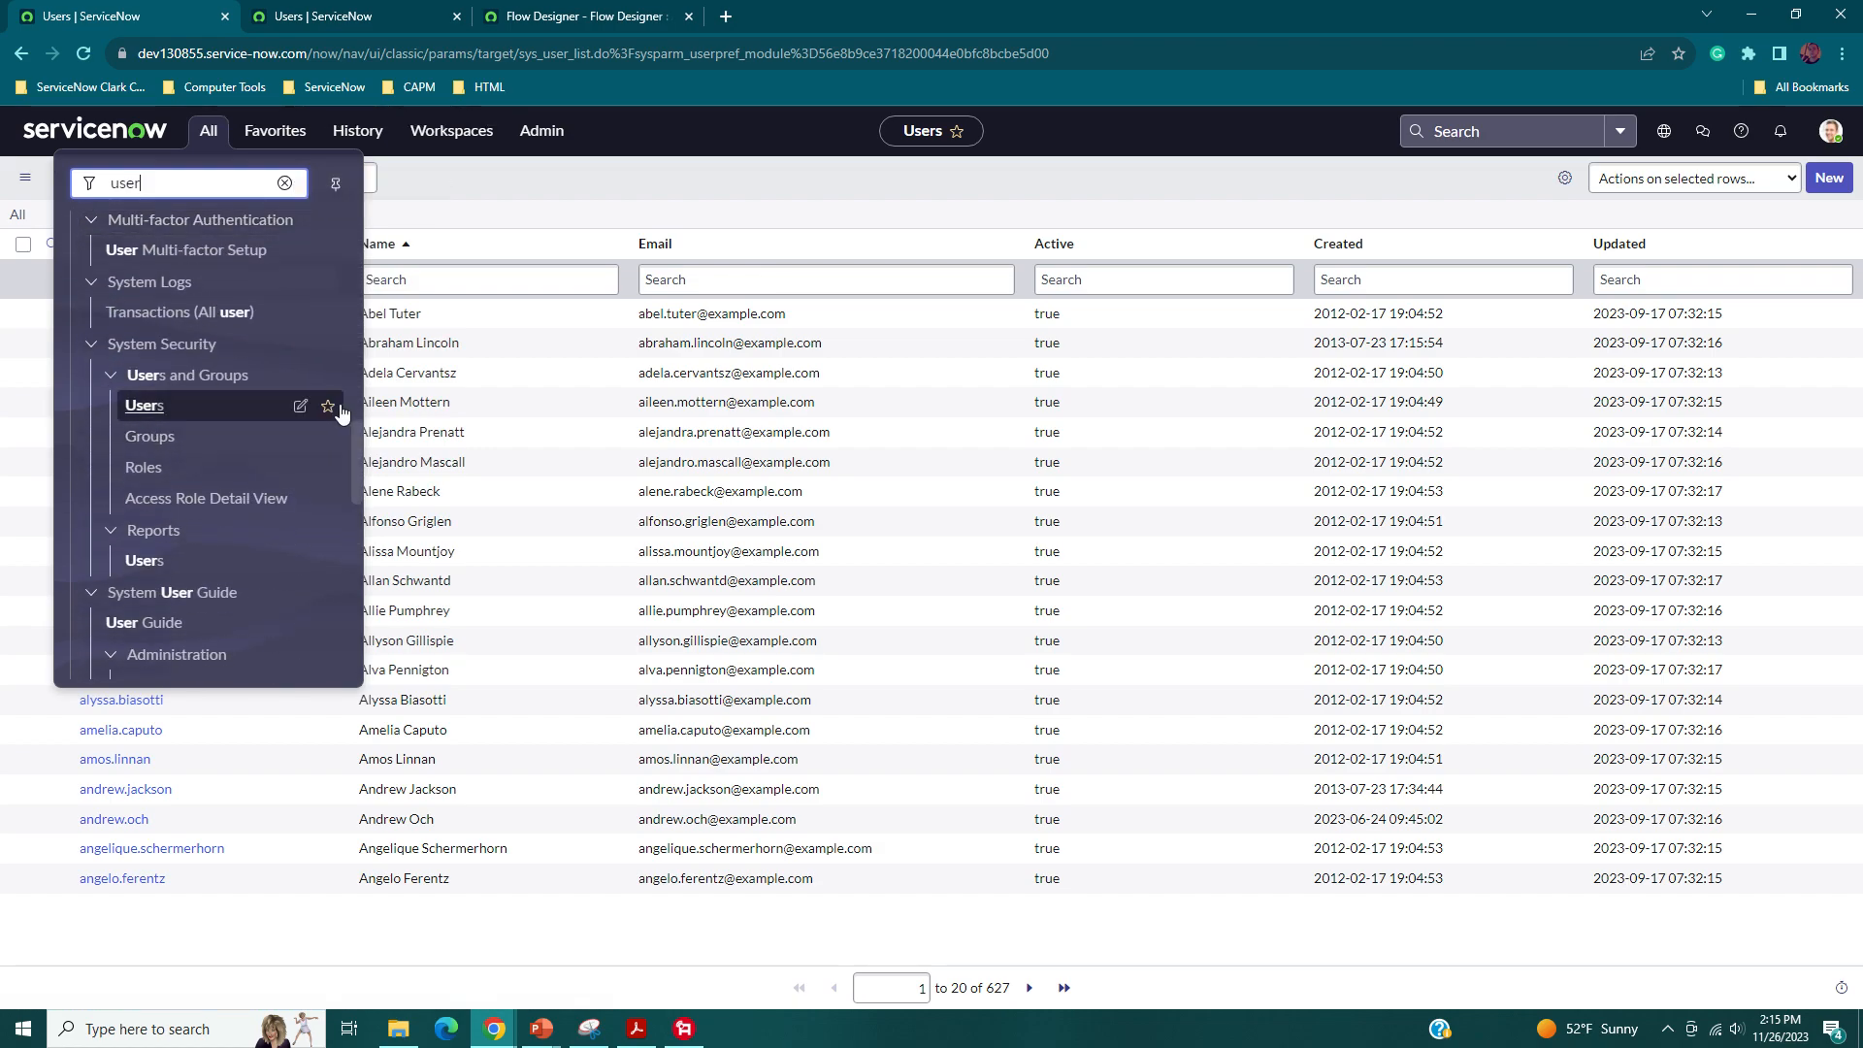
pyautogui.click(328, 405)
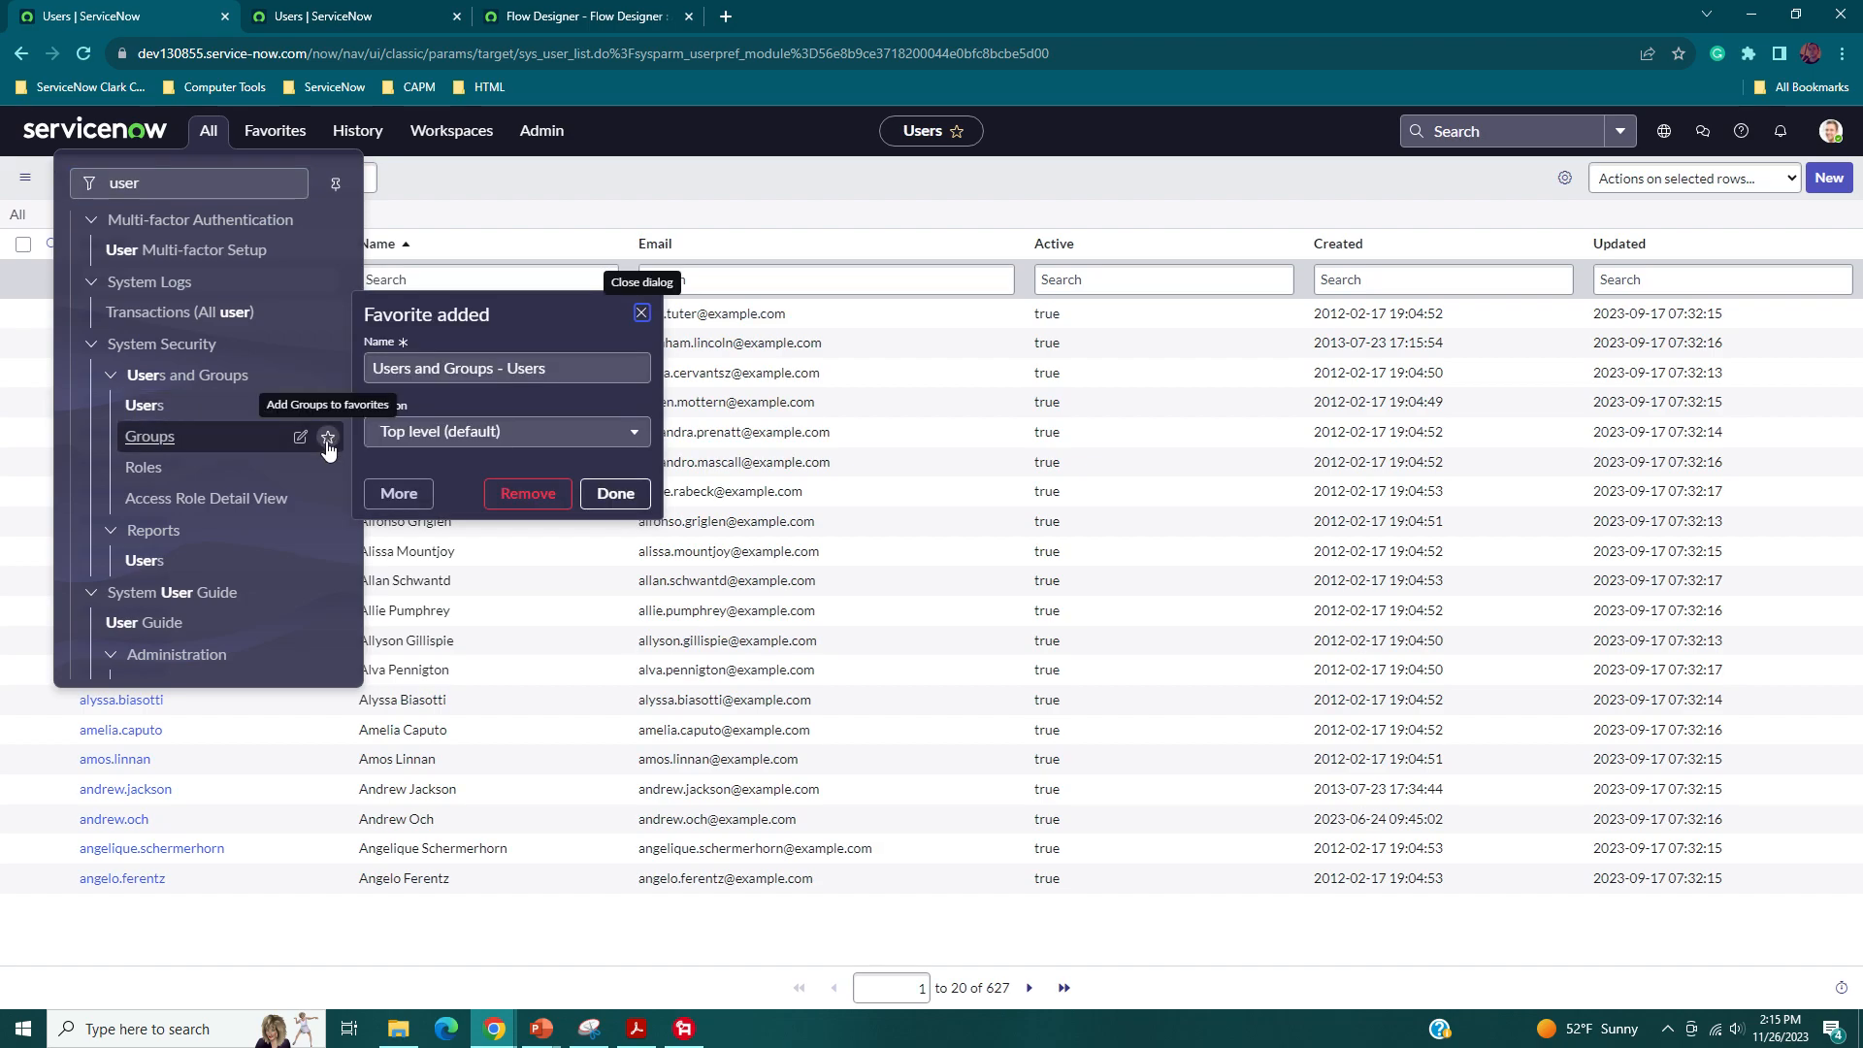
pyautogui.click(328, 438)
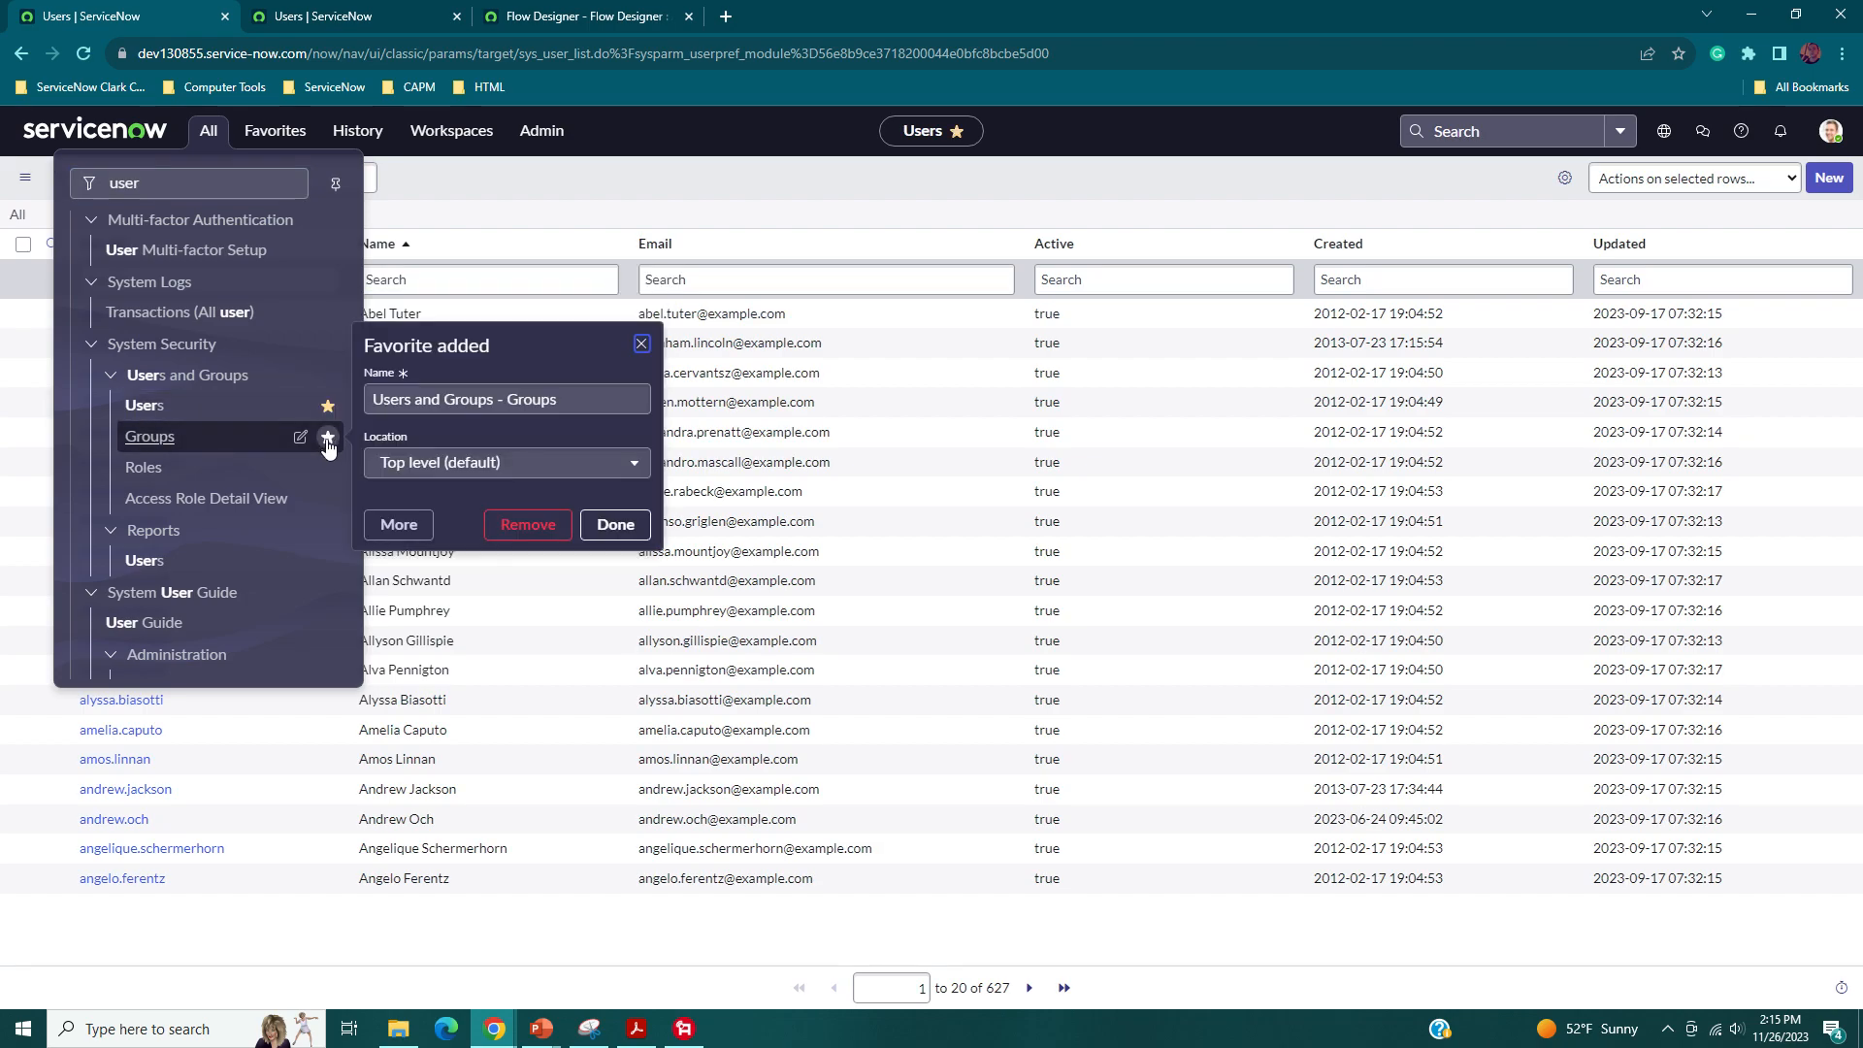
pyautogui.click(615, 525)
pyautogui.click(275, 130)
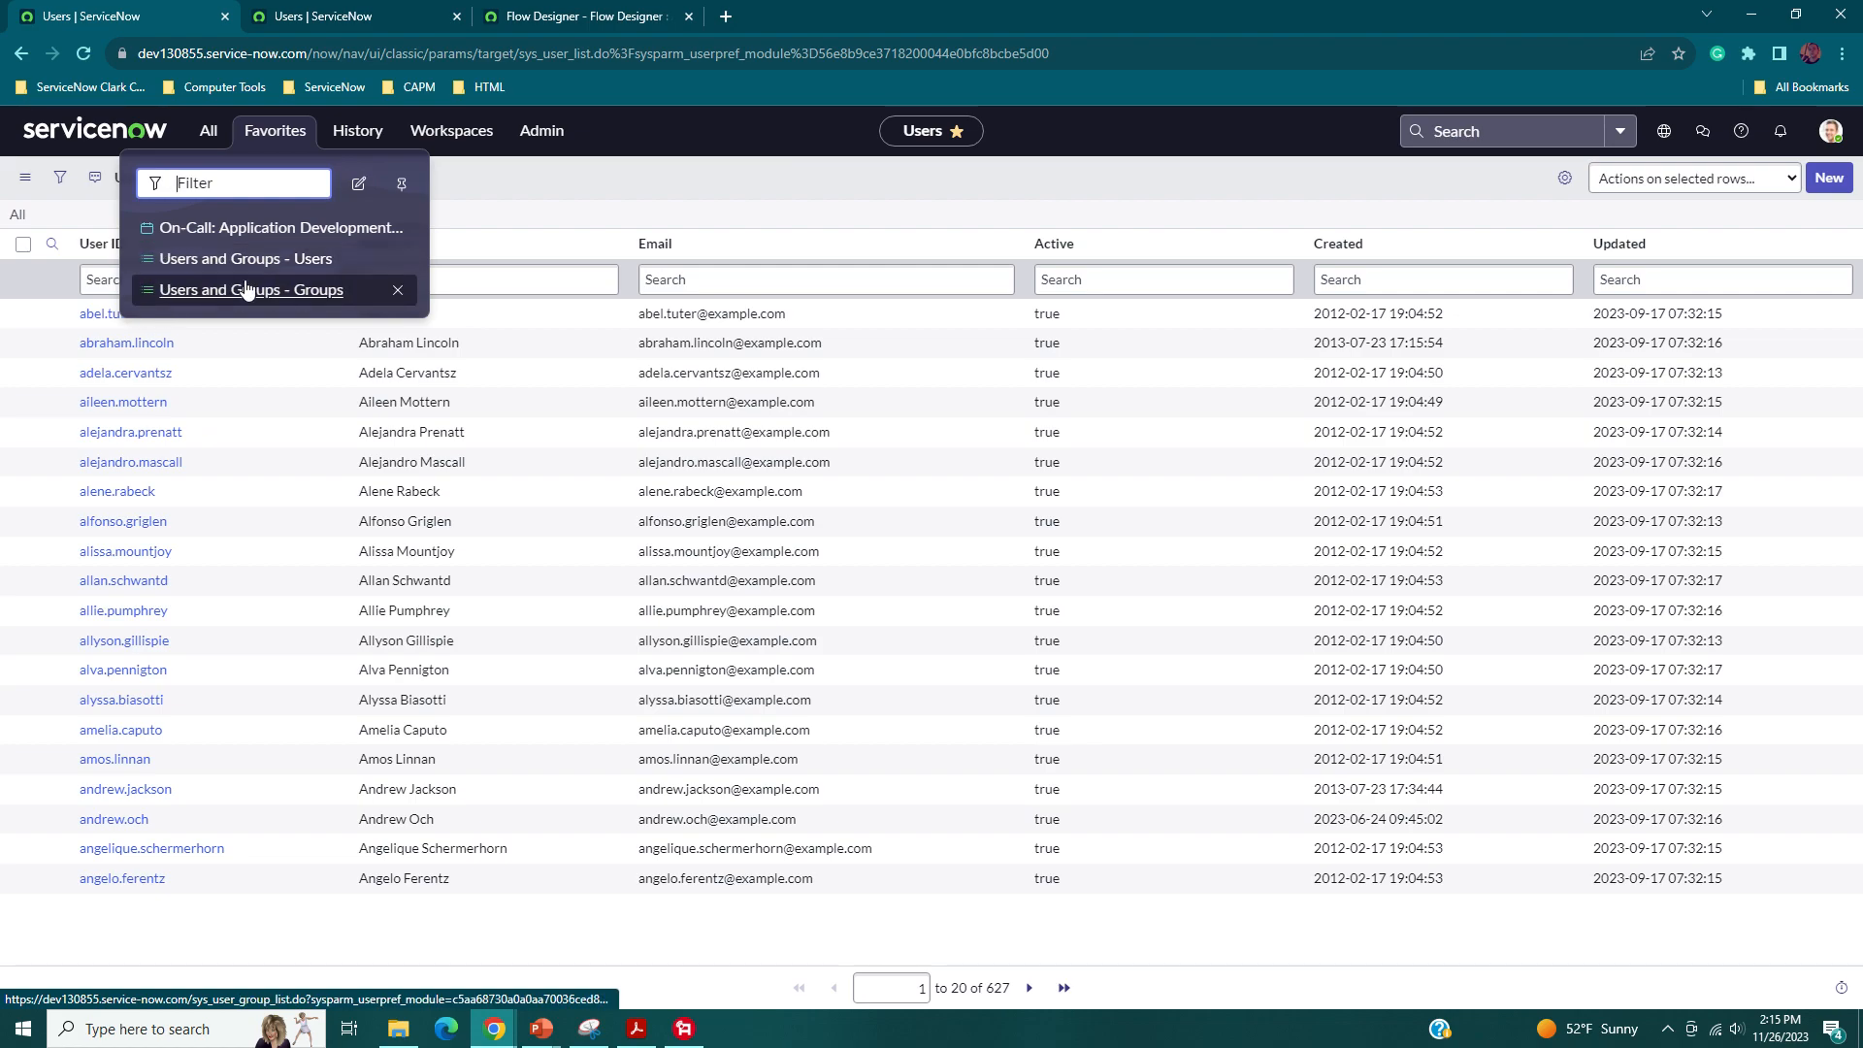
pyautogui.click(540, 174)
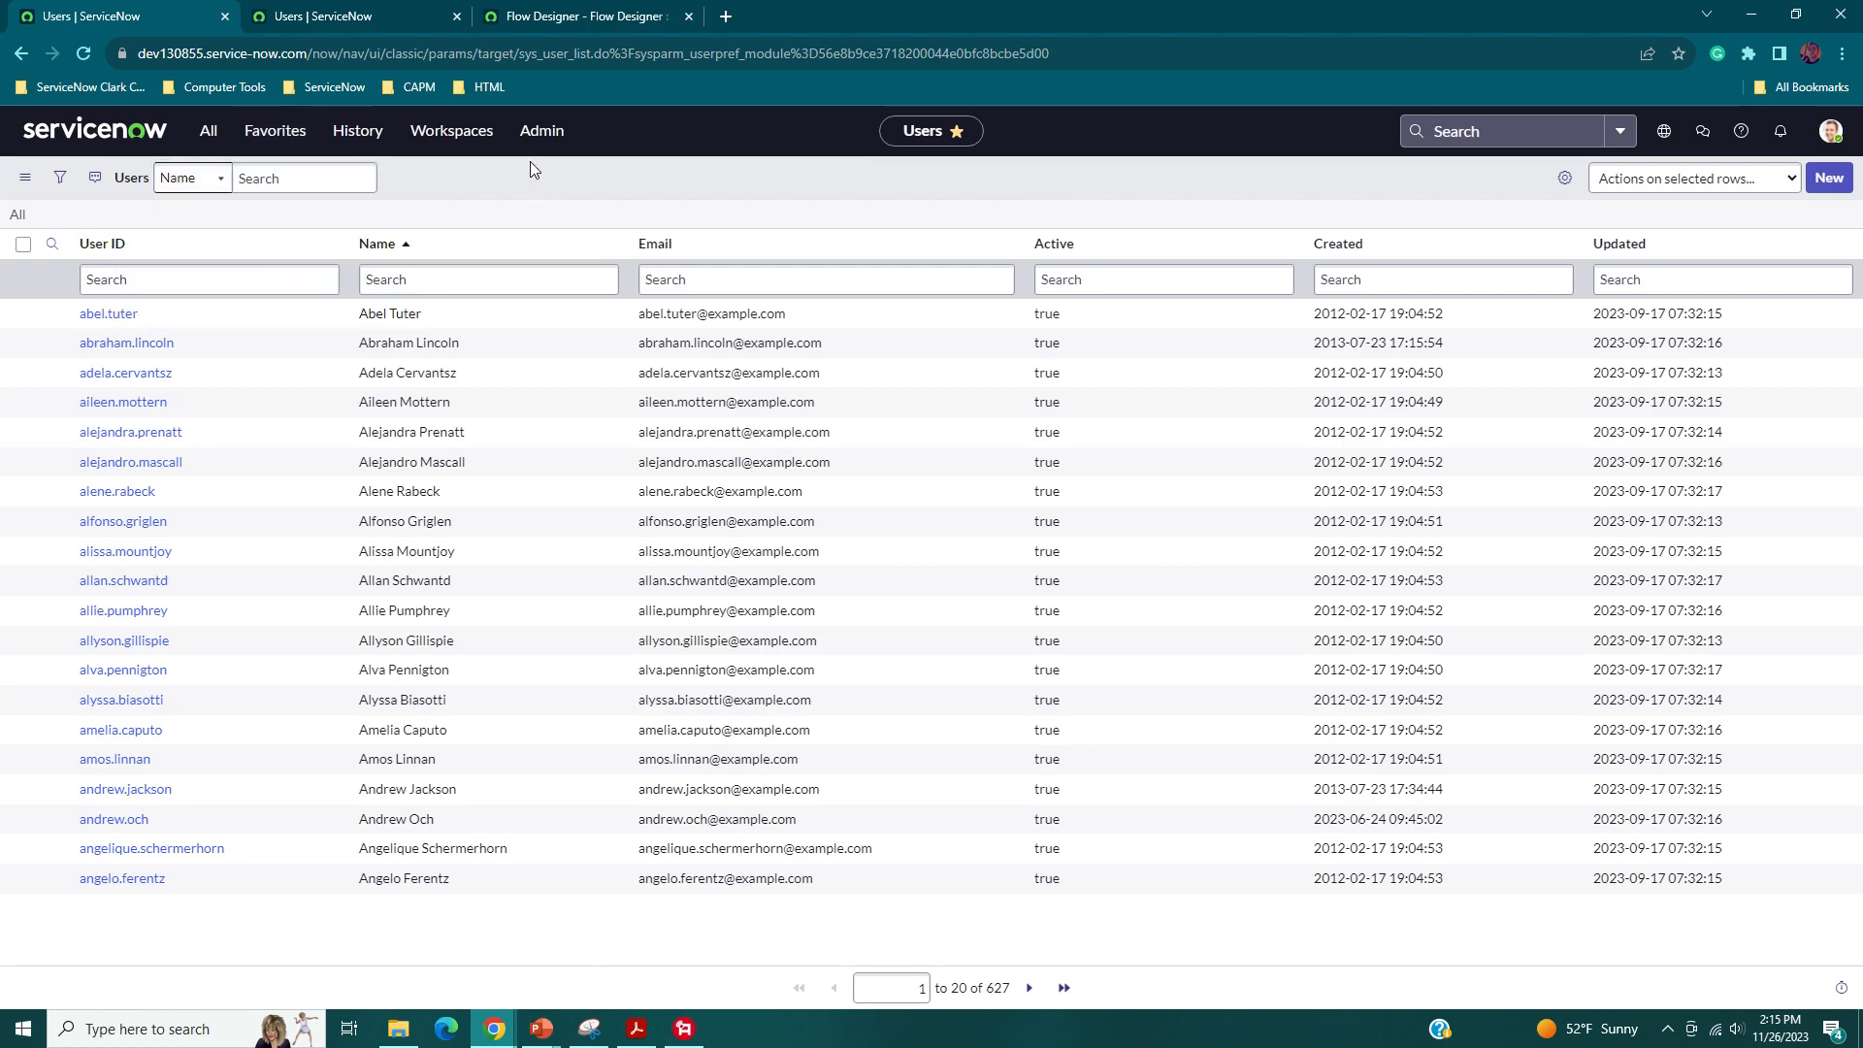
# - Open the first user's record from the second Users tab and open the layout configuration of the User form
pyautogui.click(320, 15)
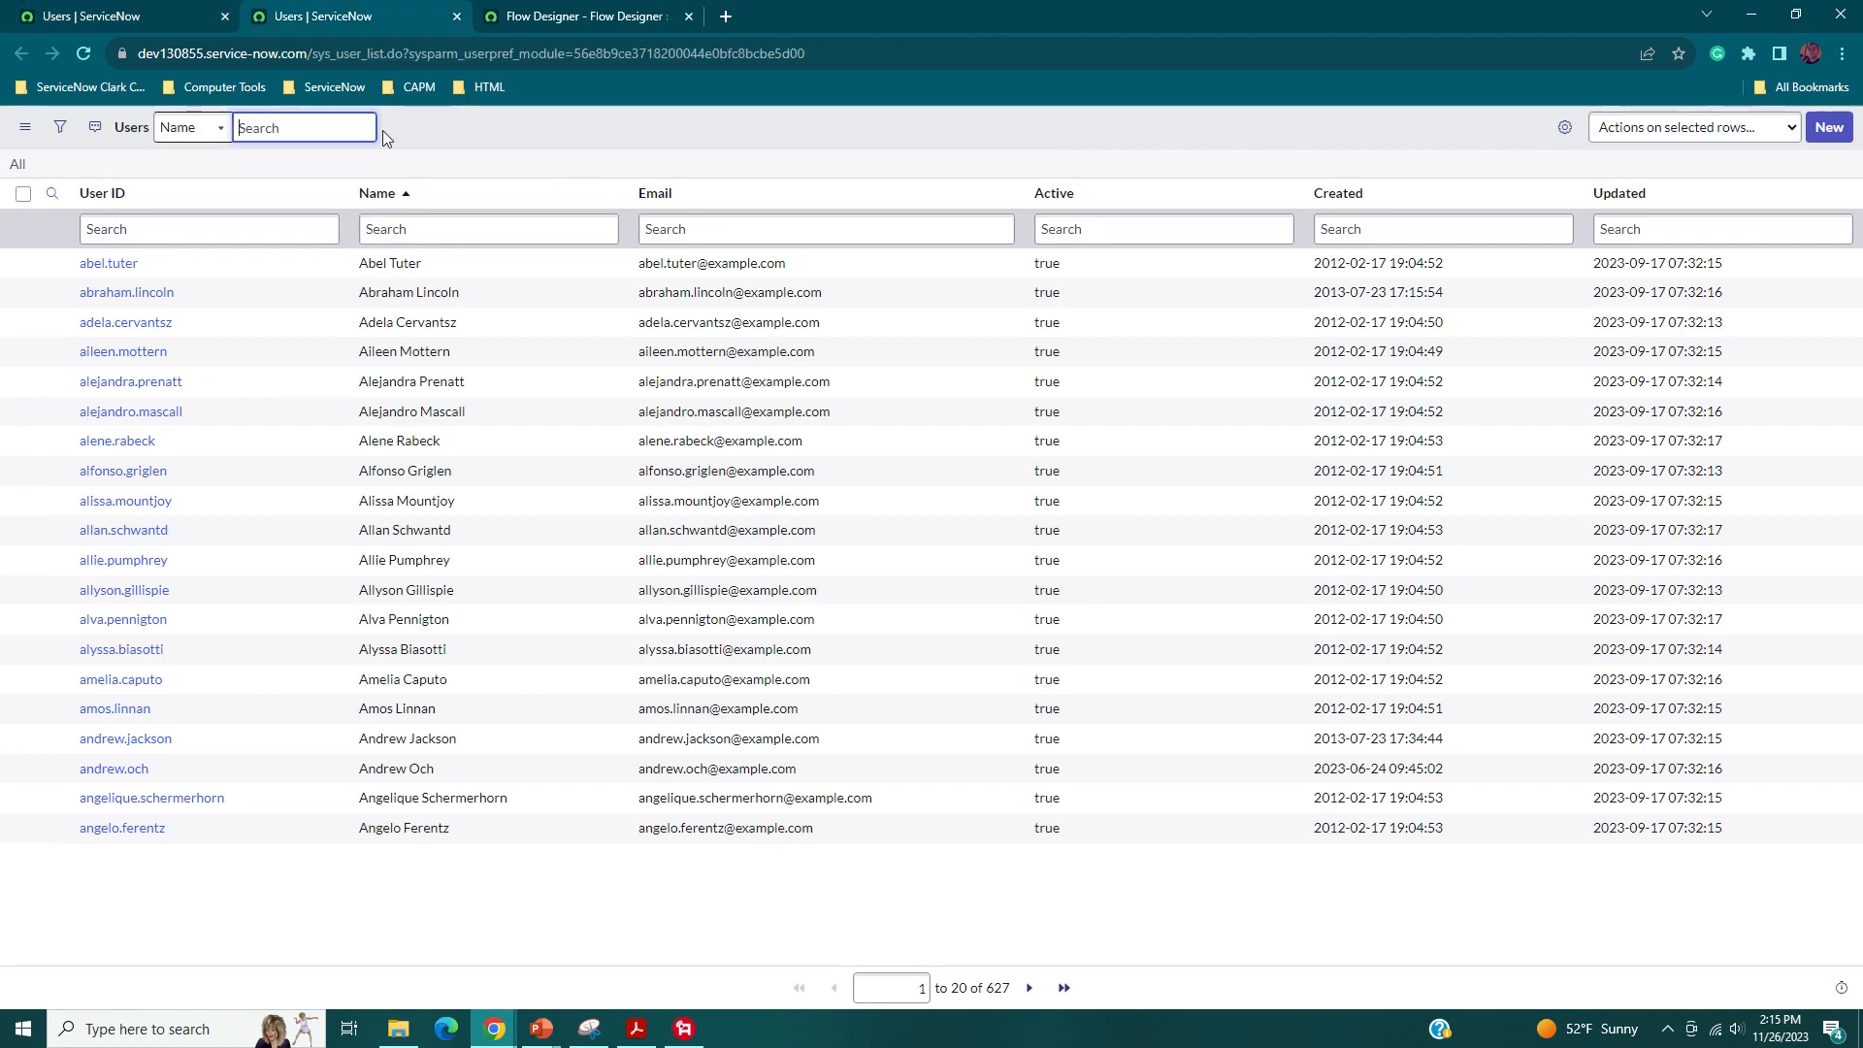
pyautogui.click(111, 264)
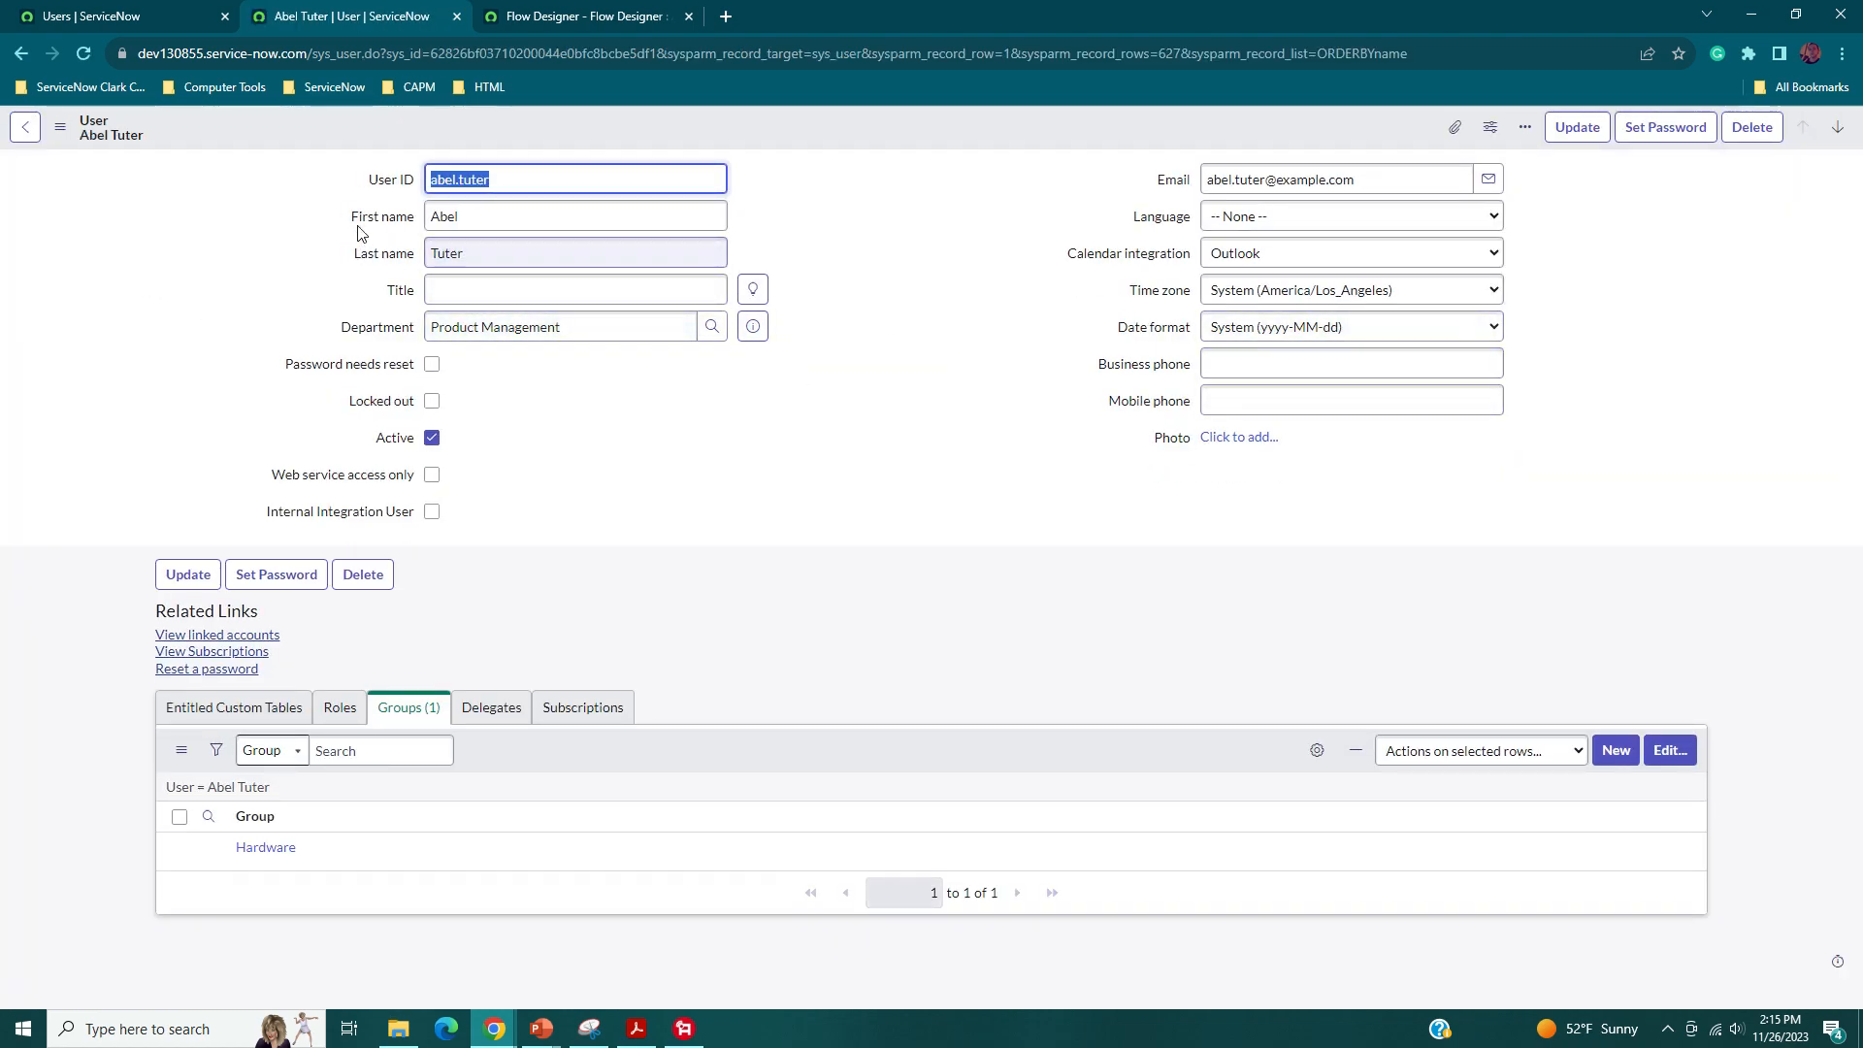
pyautogui.rightClick(378, 124)
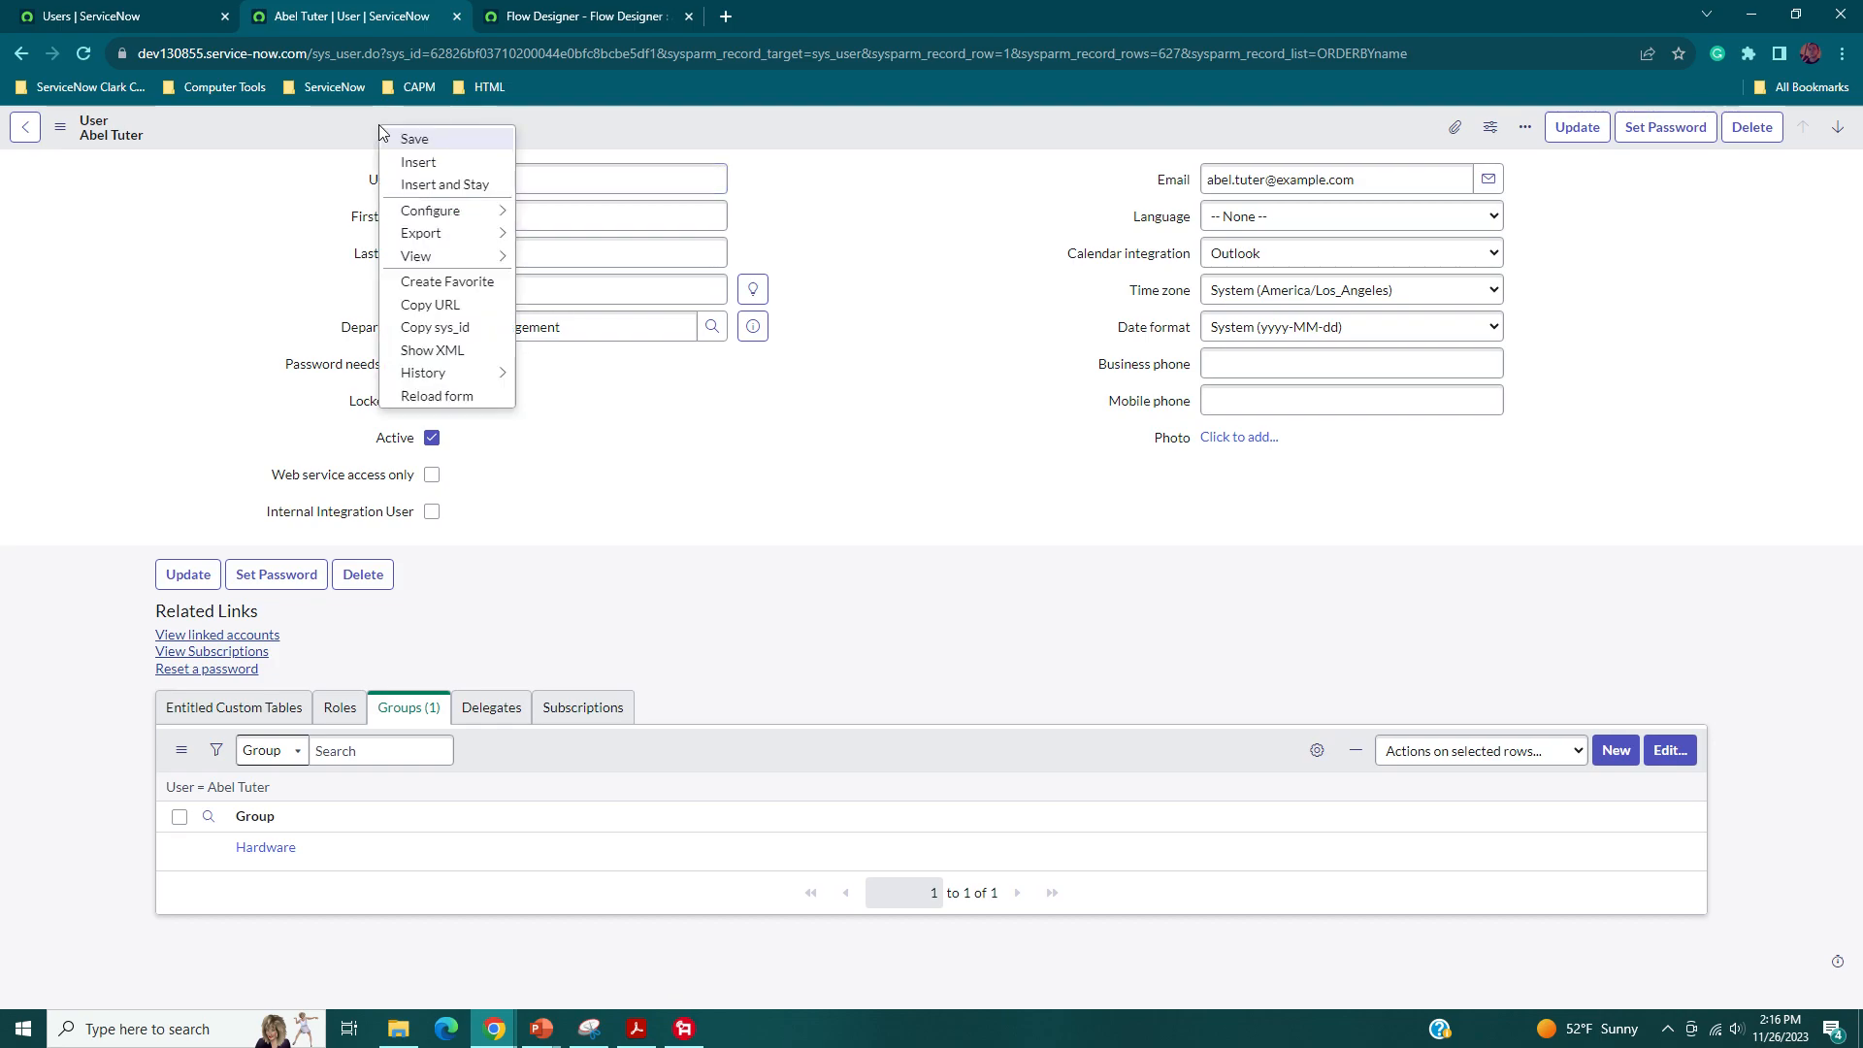
pyautogui.click(199, 231)
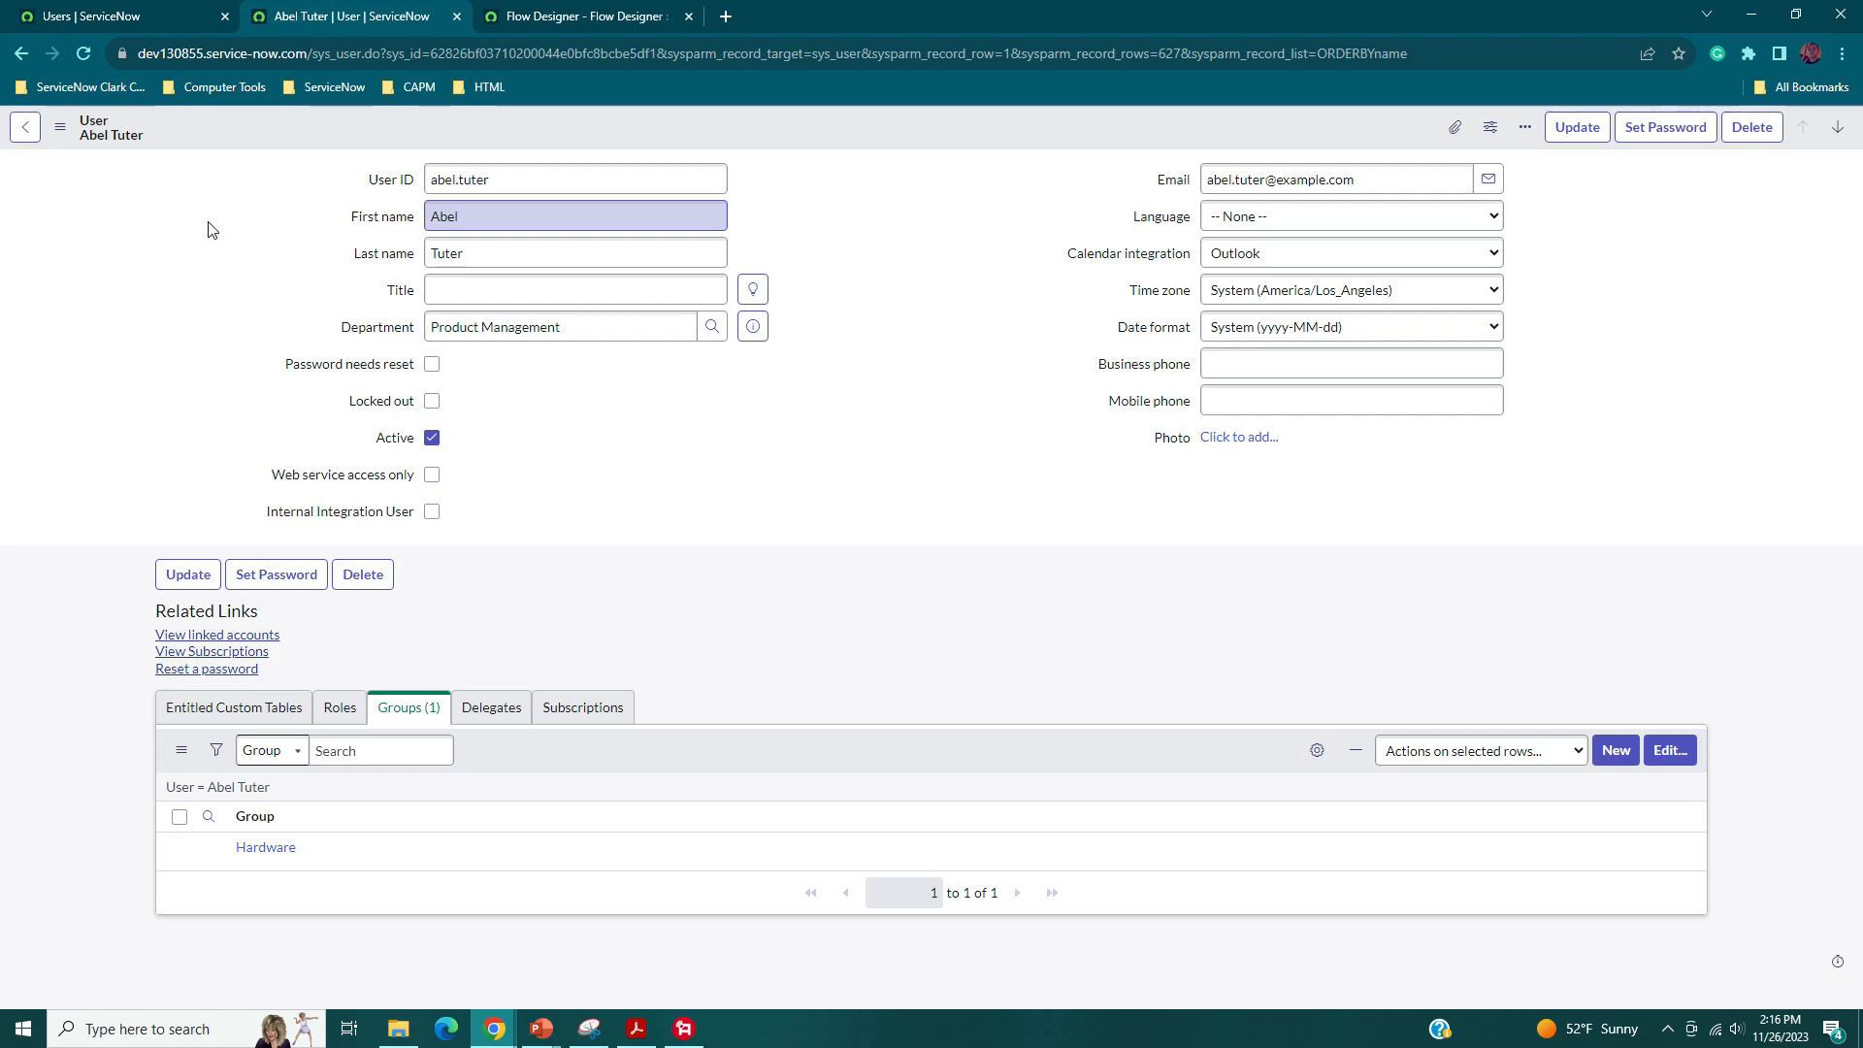
pyautogui.rightClick(237, 118)
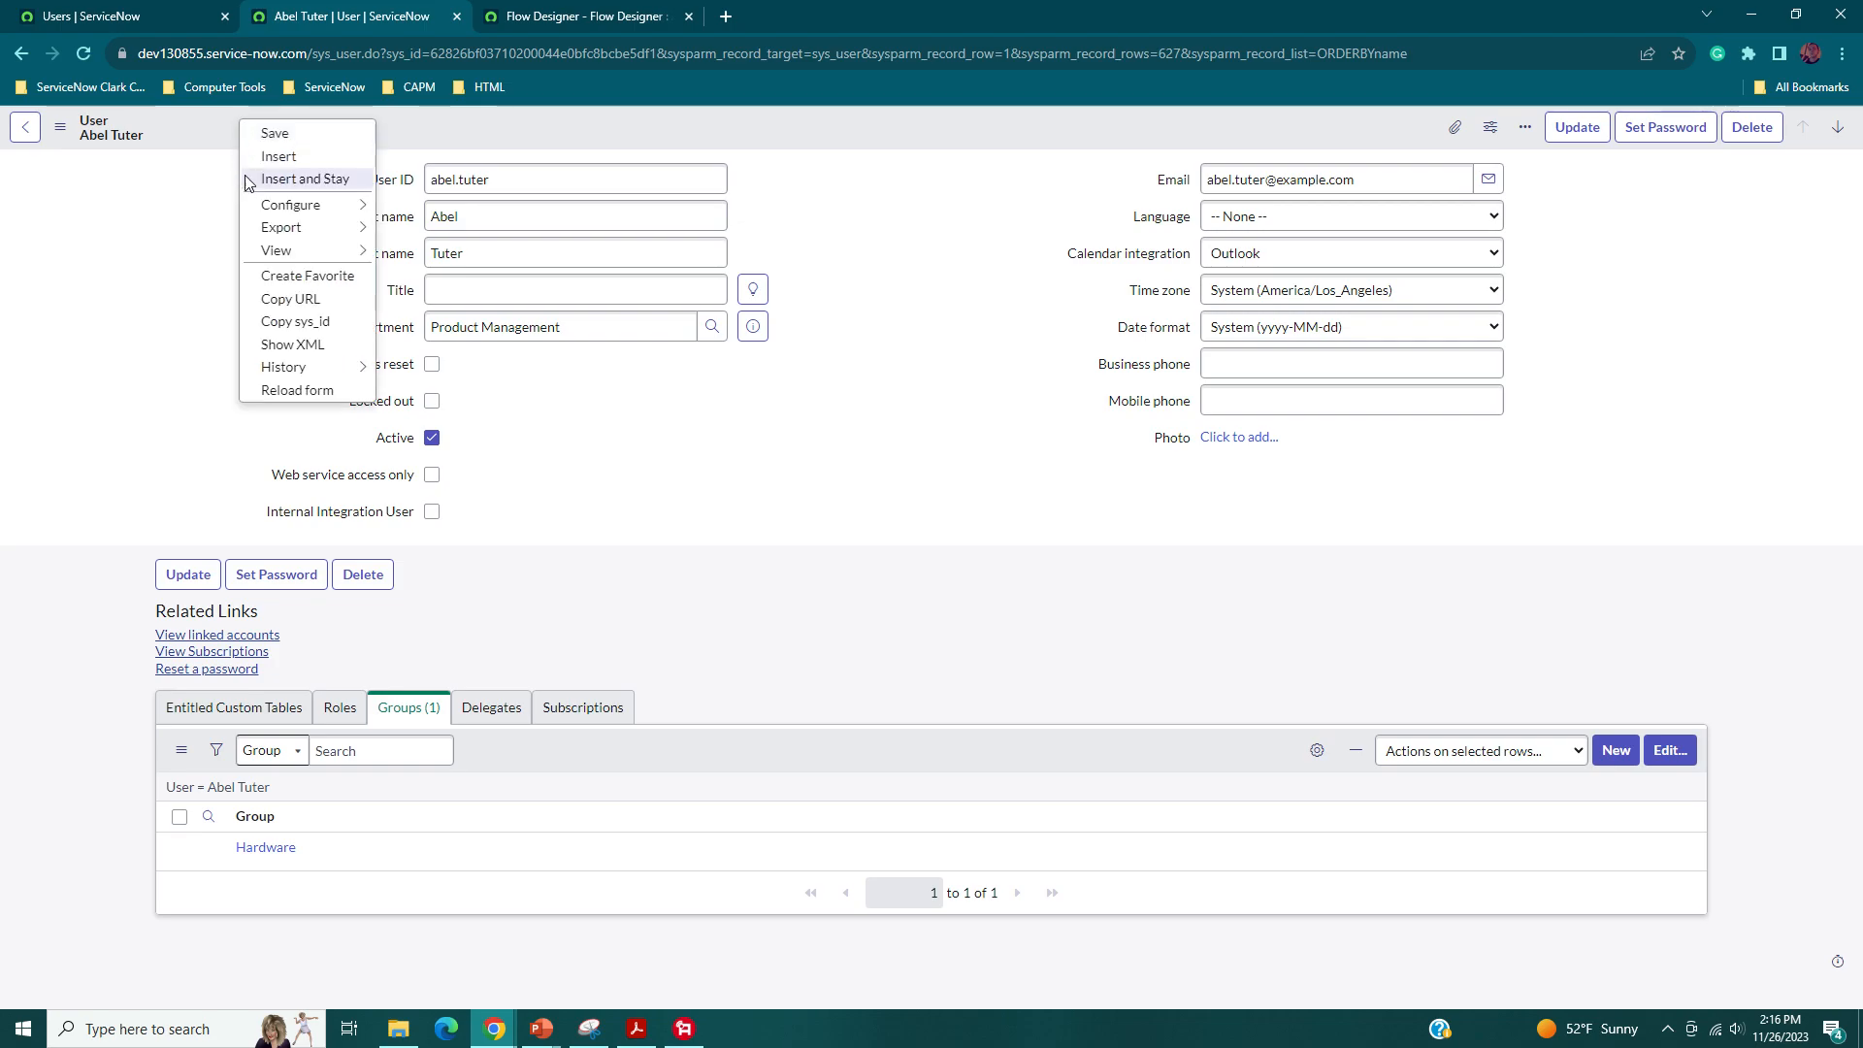
pyautogui.moveTo(313, 215)
pyautogui.click(254, 166)
pyautogui.rightClick(284, 128)
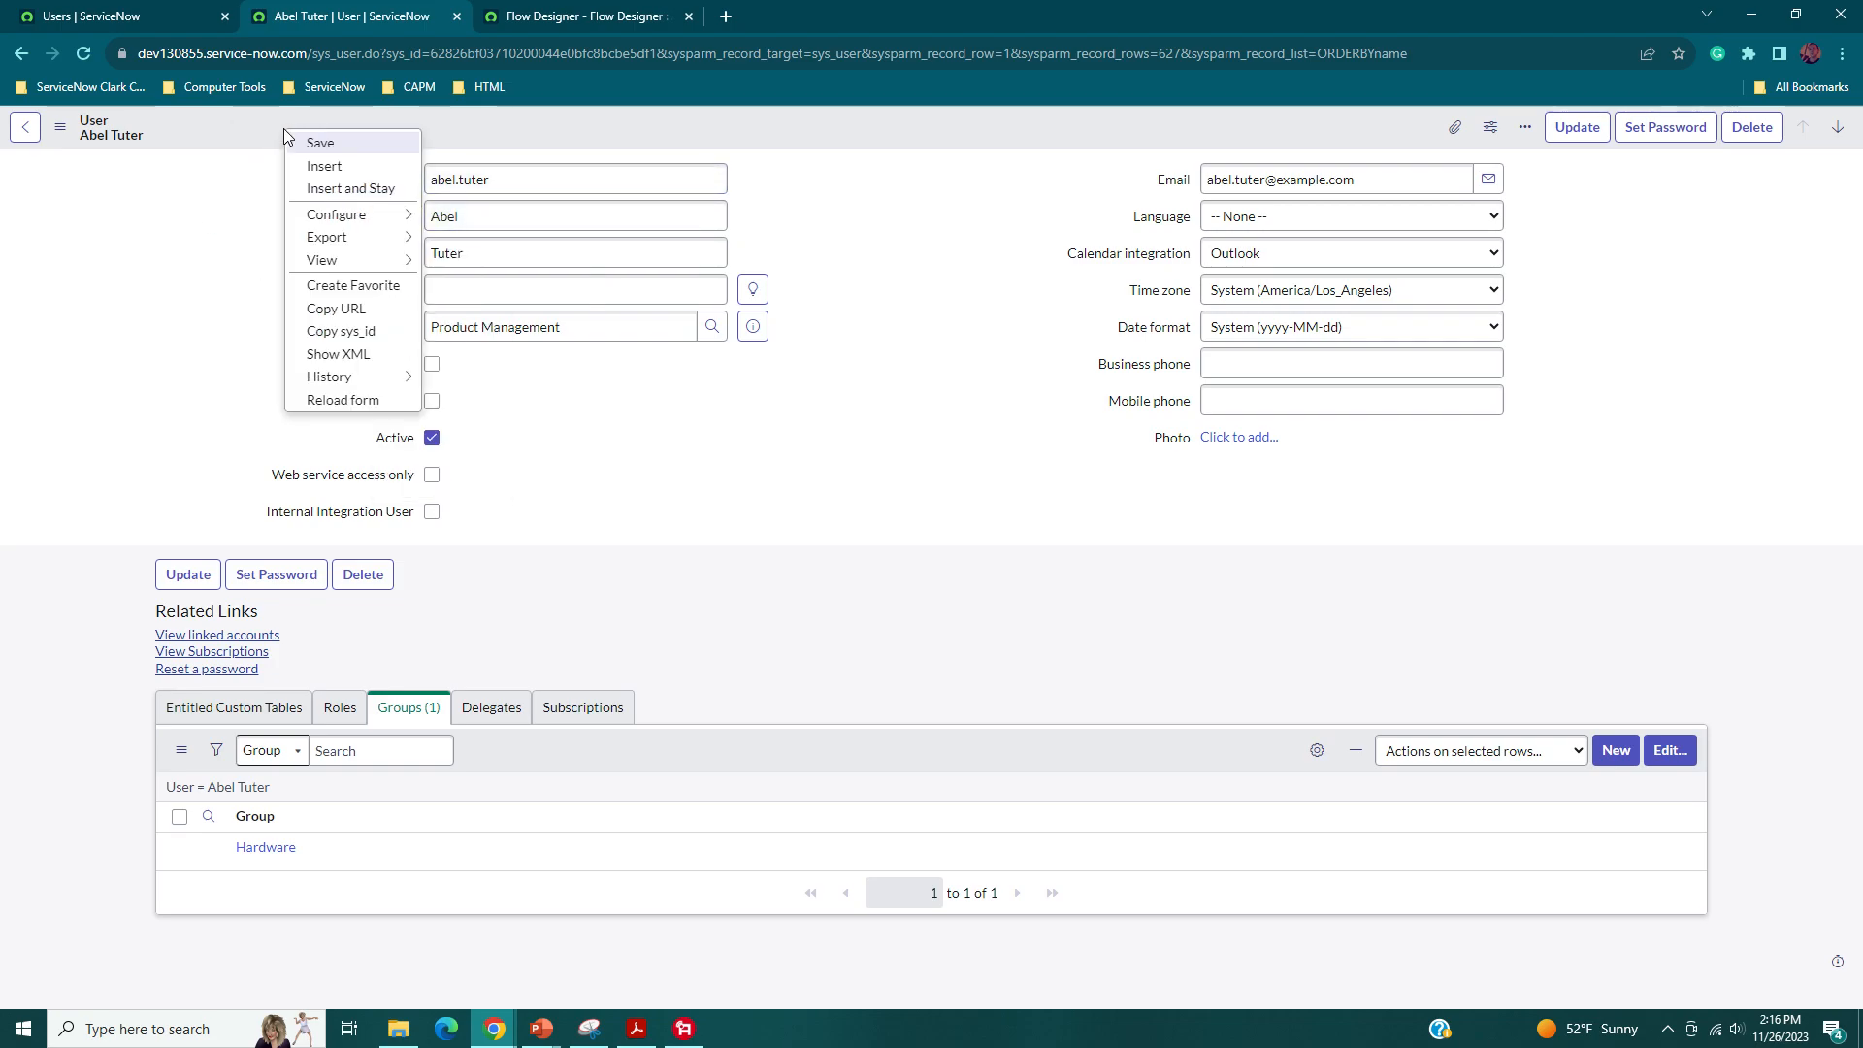
pyautogui.moveTo(399, 217)
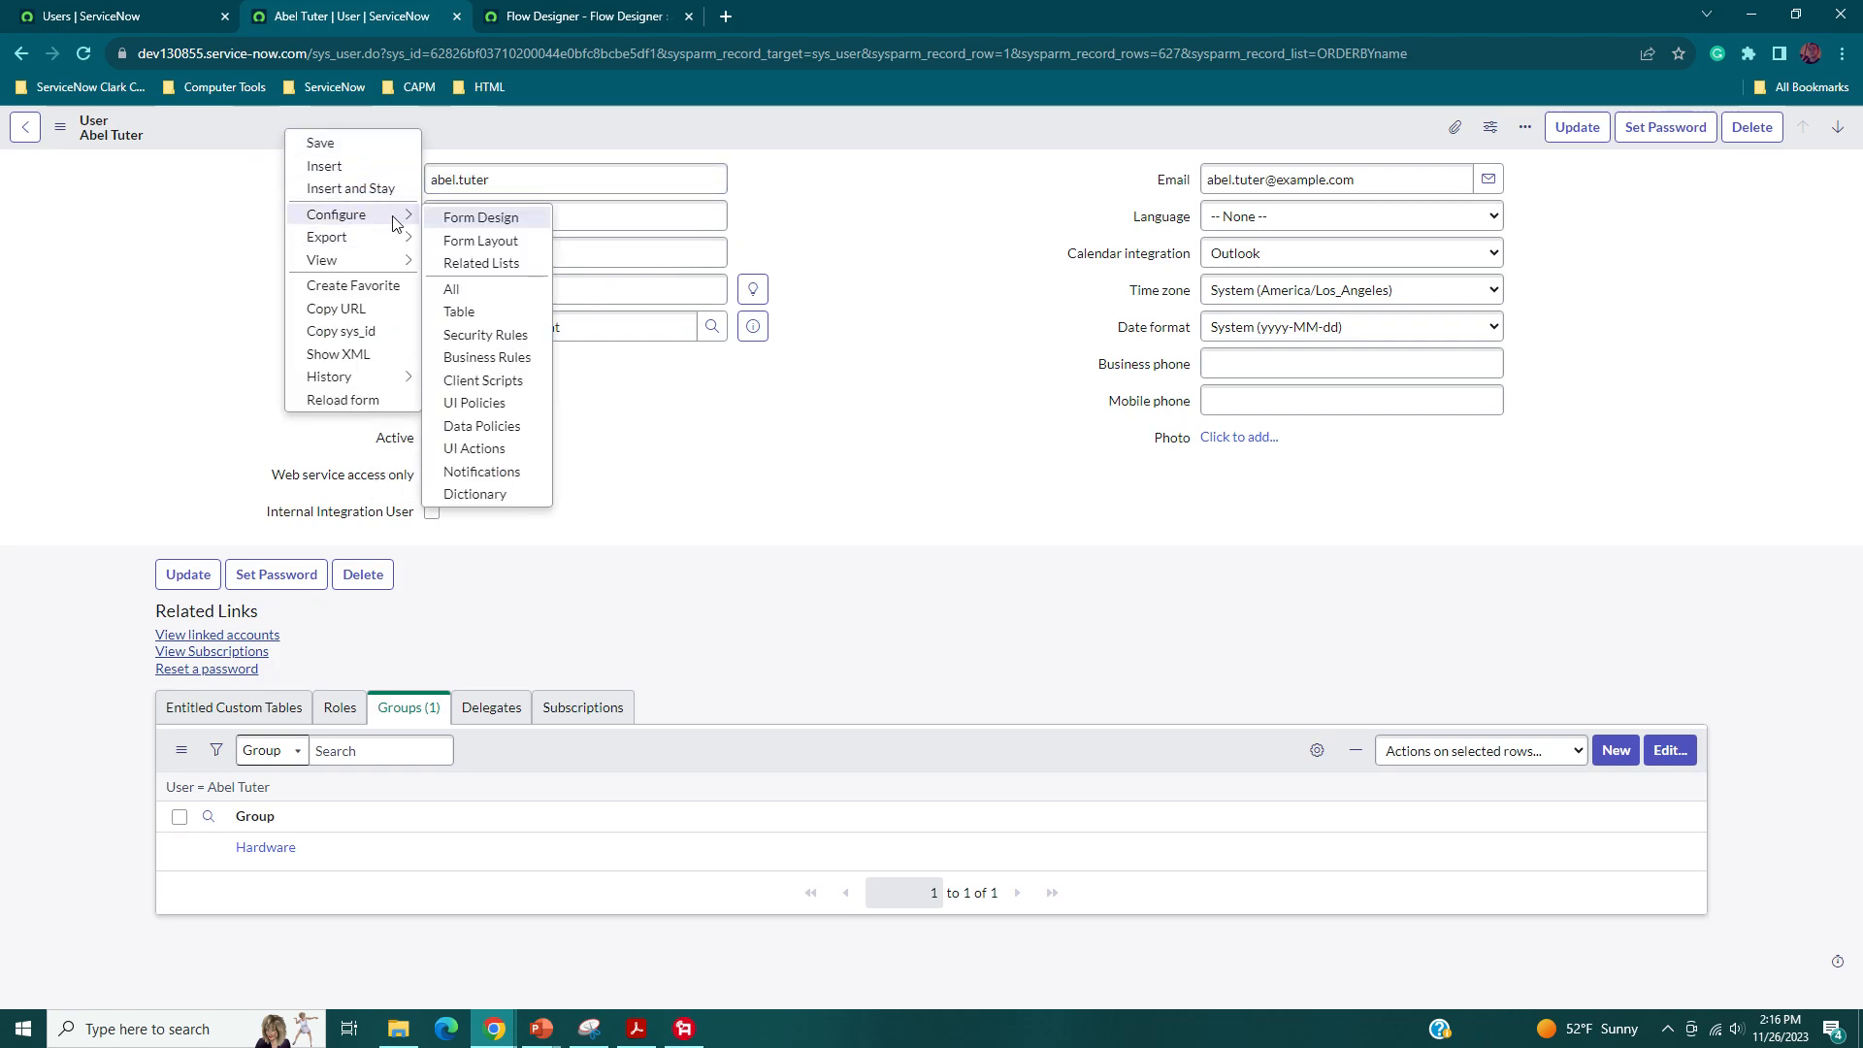
pyautogui.click(469, 239)
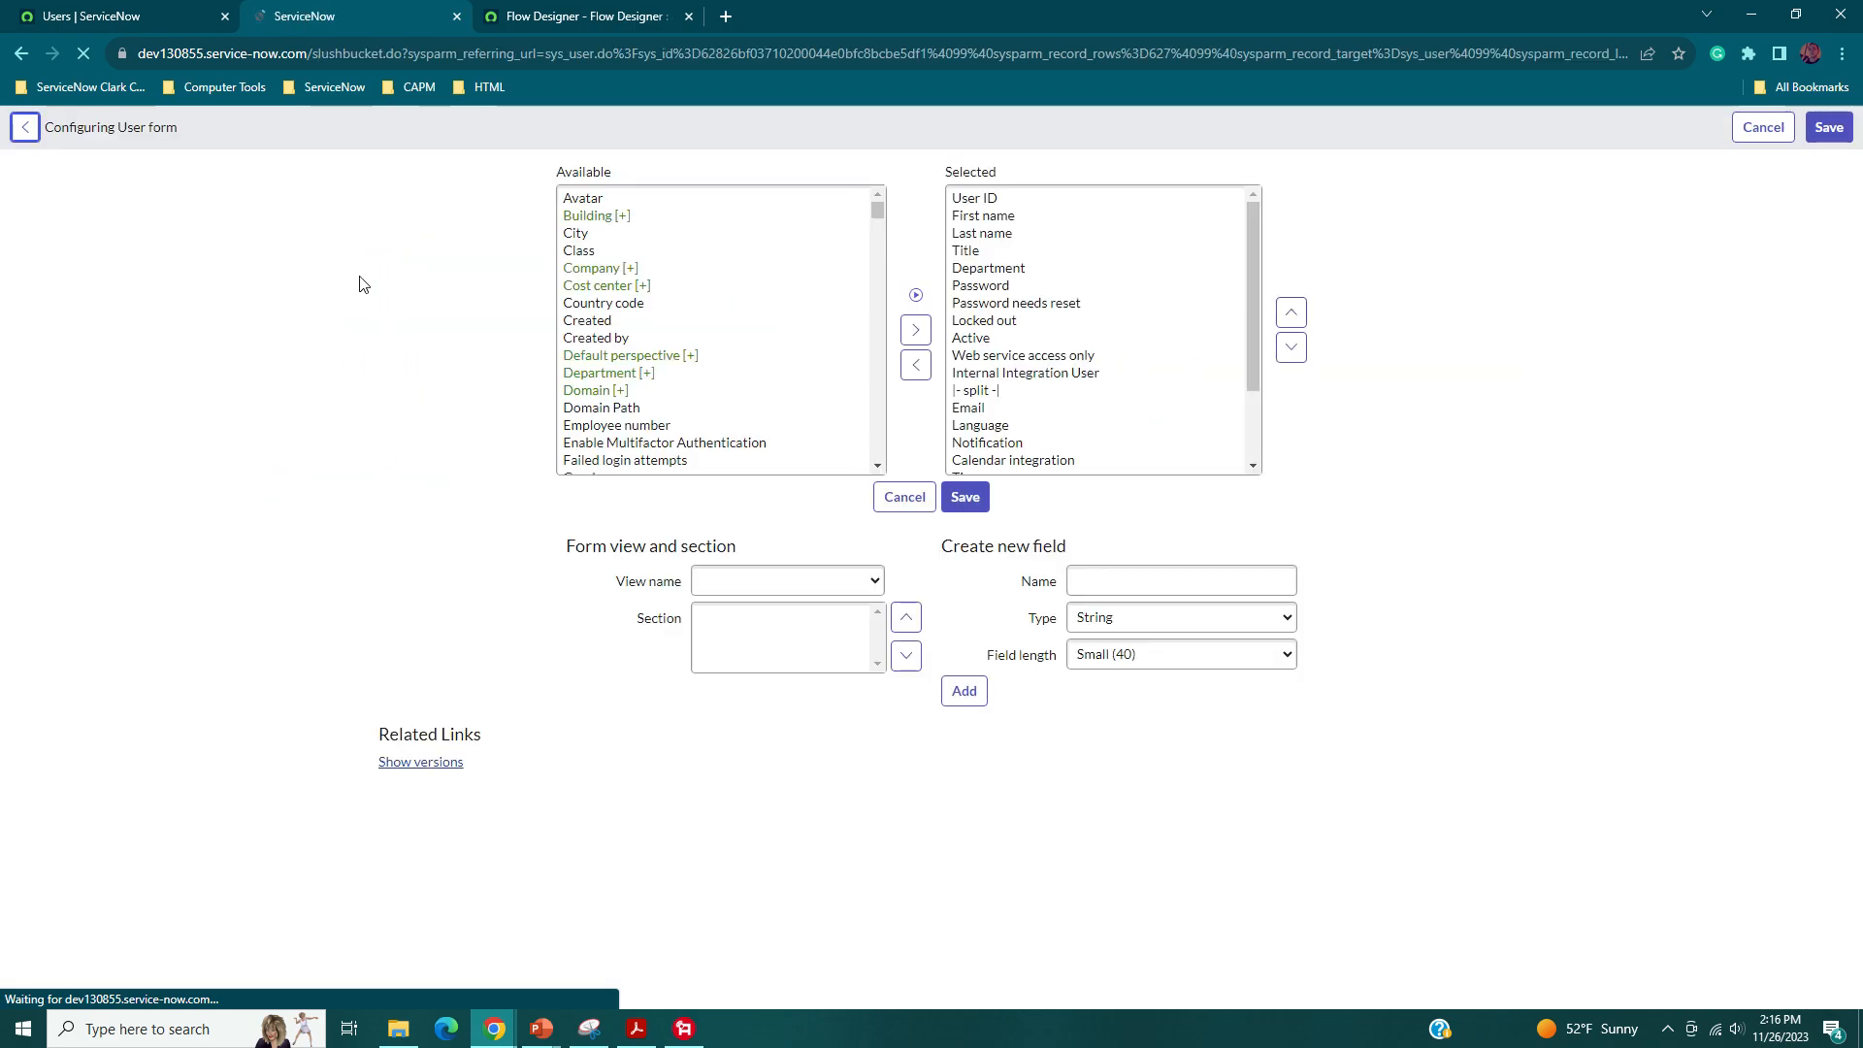
# - Add the available Manager field to the User form's selected fields
pyautogui.scroll(-7, 862, 320)
pyautogui.scroll(5, 783, 303)
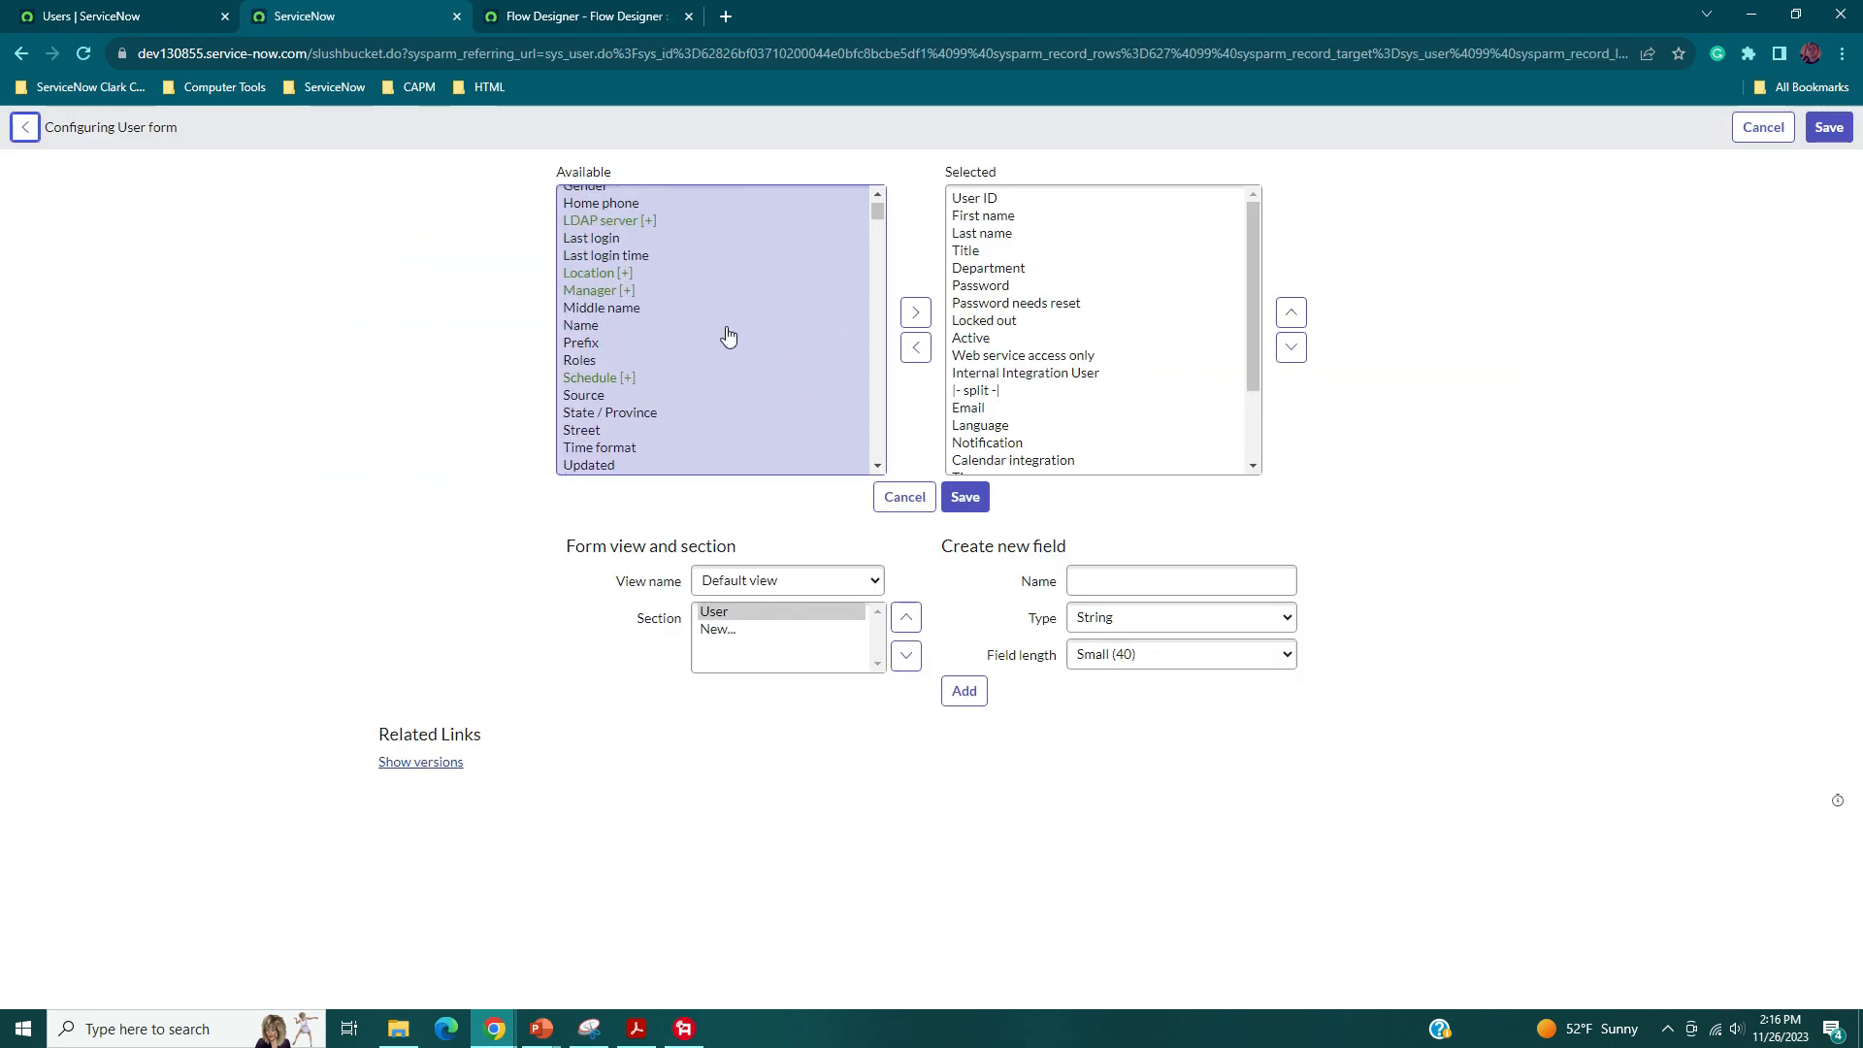
pyautogui.click(602, 291)
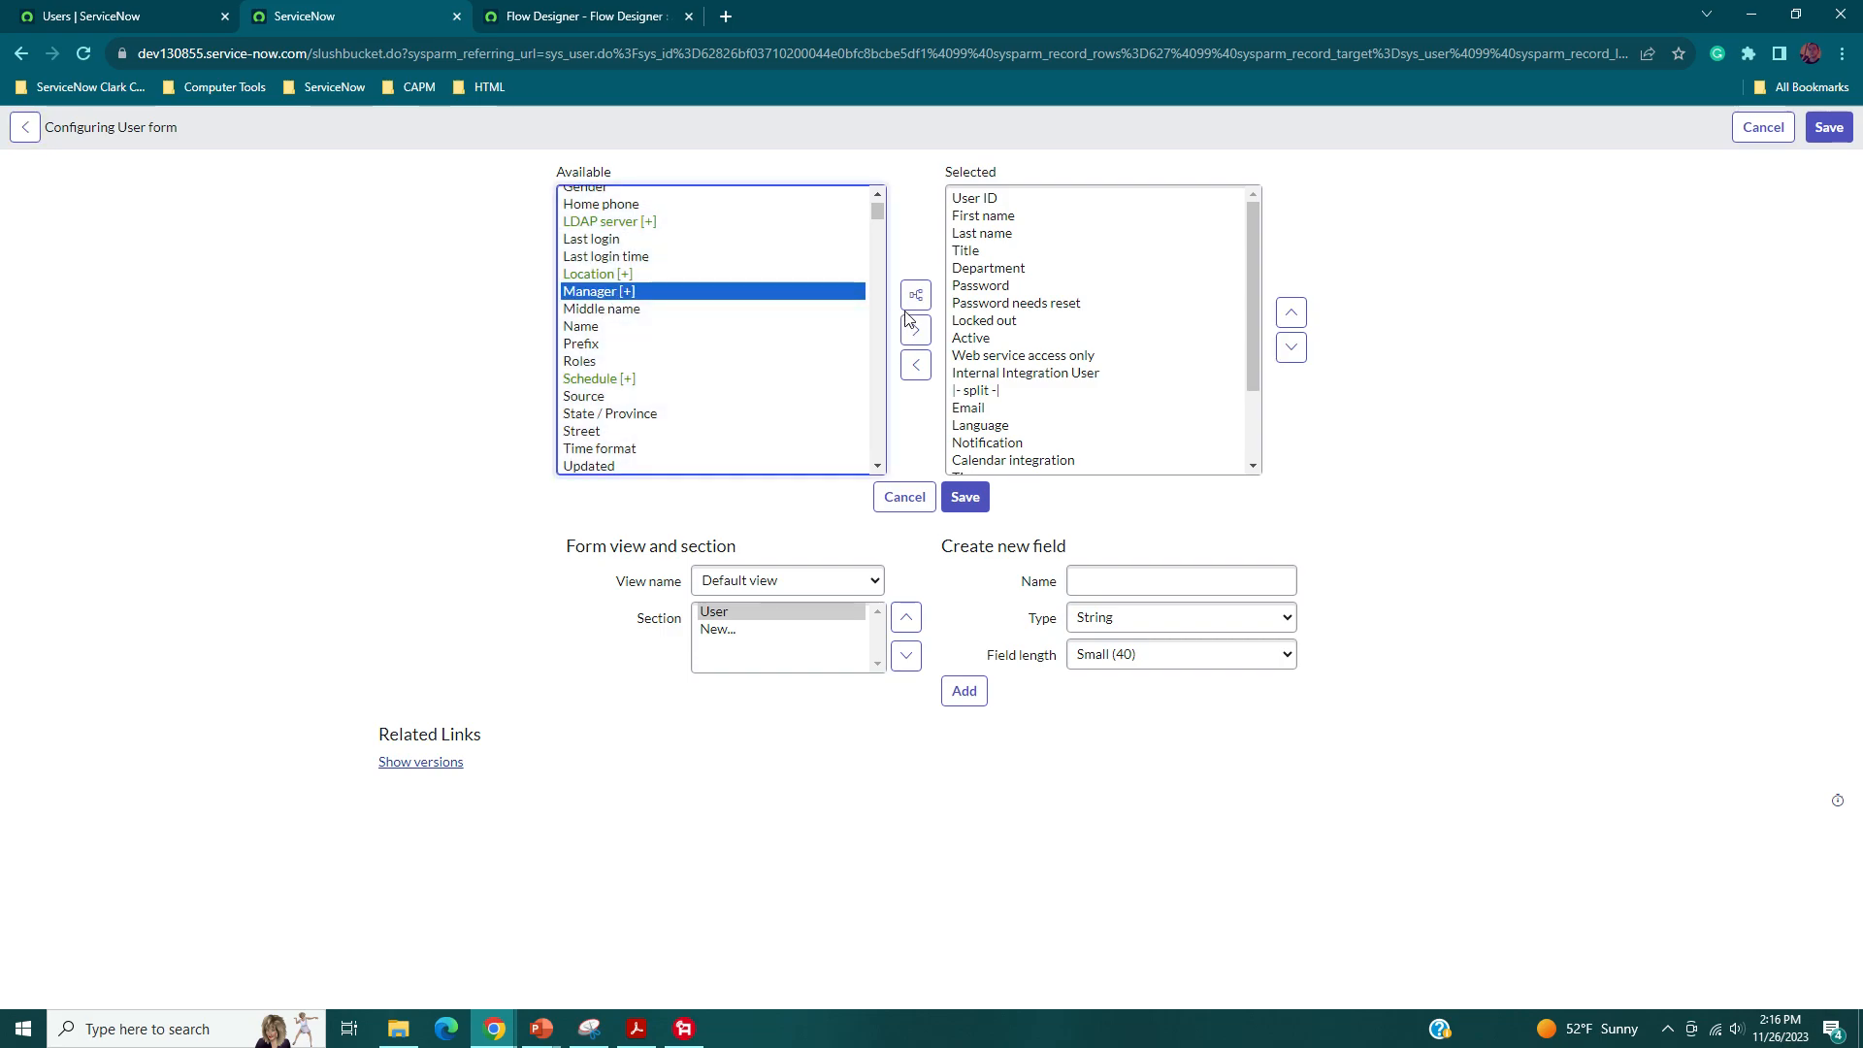
pyautogui.click(917, 338)
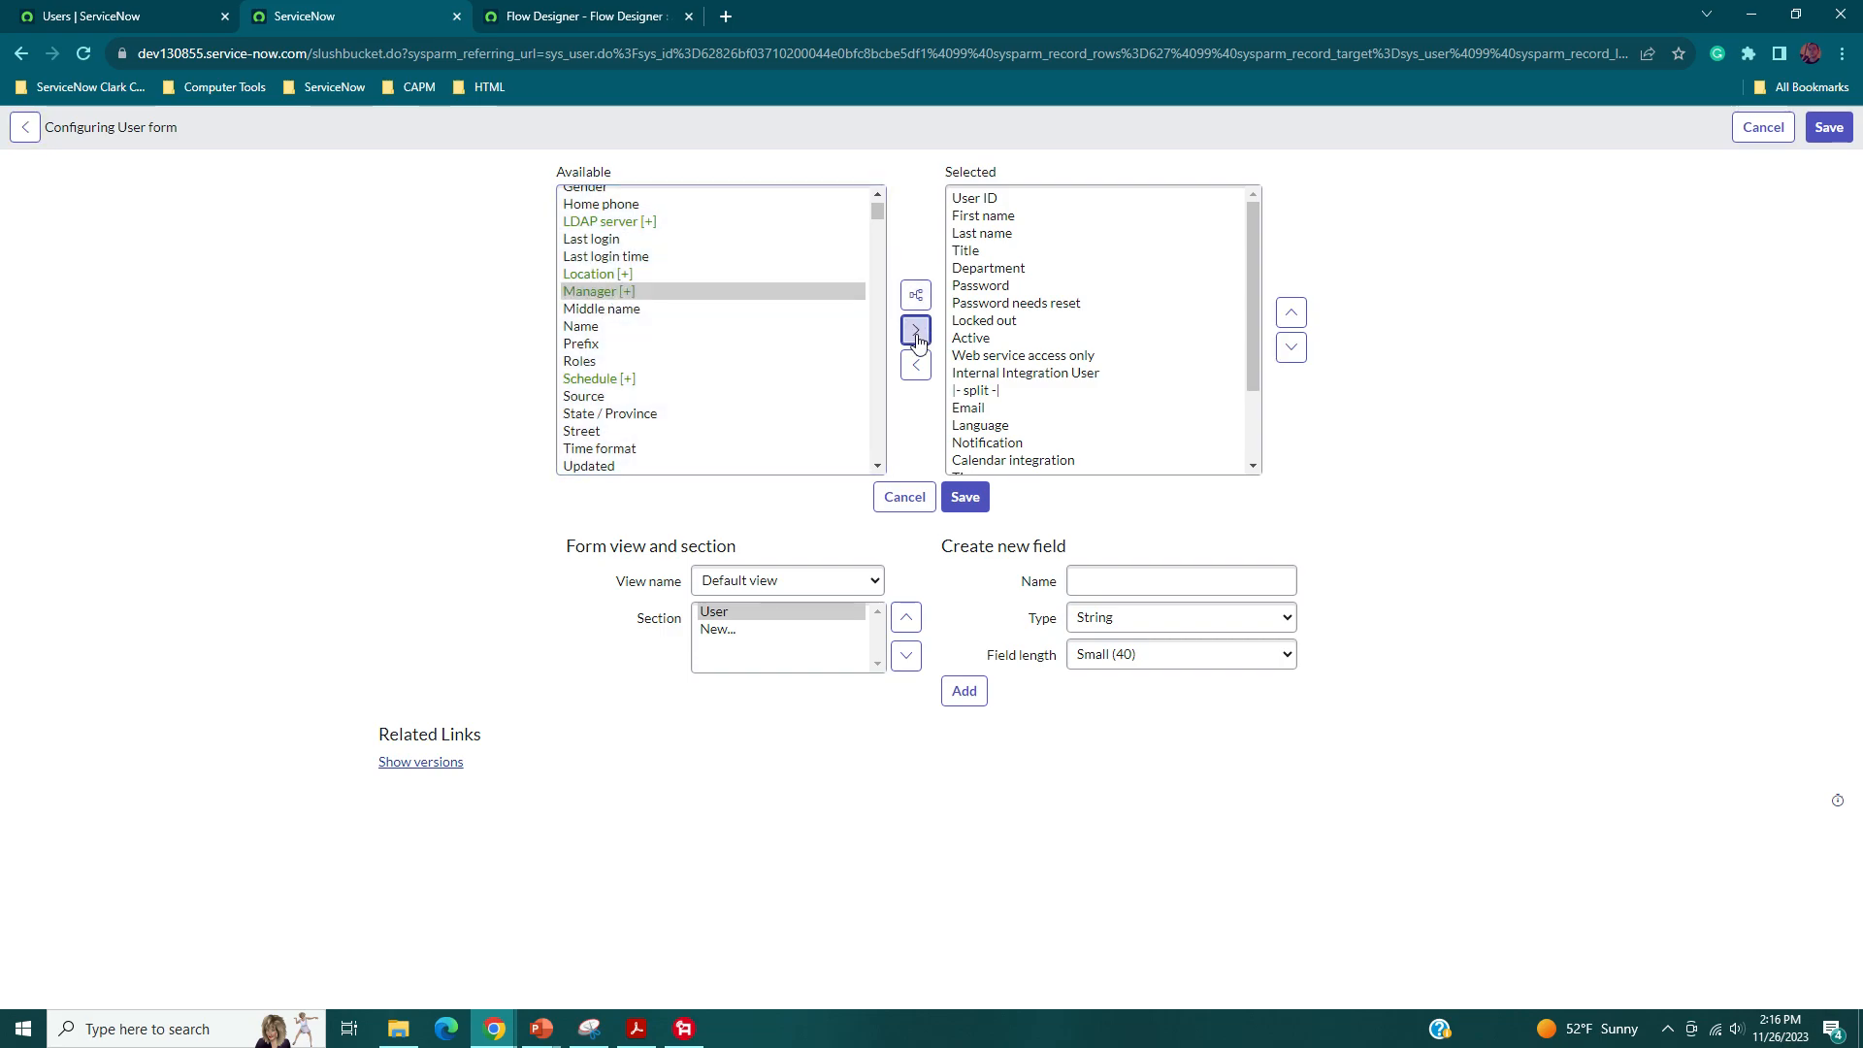
# - Move the Manager field up to directly below Active and save the form layout
pyautogui.click(1291, 318)
pyautogui.click(1291, 319)
pyautogui.click(1291, 318)
pyautogui.click(1291, 318)
pyautogui.click(1291, 319)
pyautogui.click(1291, 318)
pyautogui.click(1291, 318)
pyautogui.scroll(3, 1247, 324)
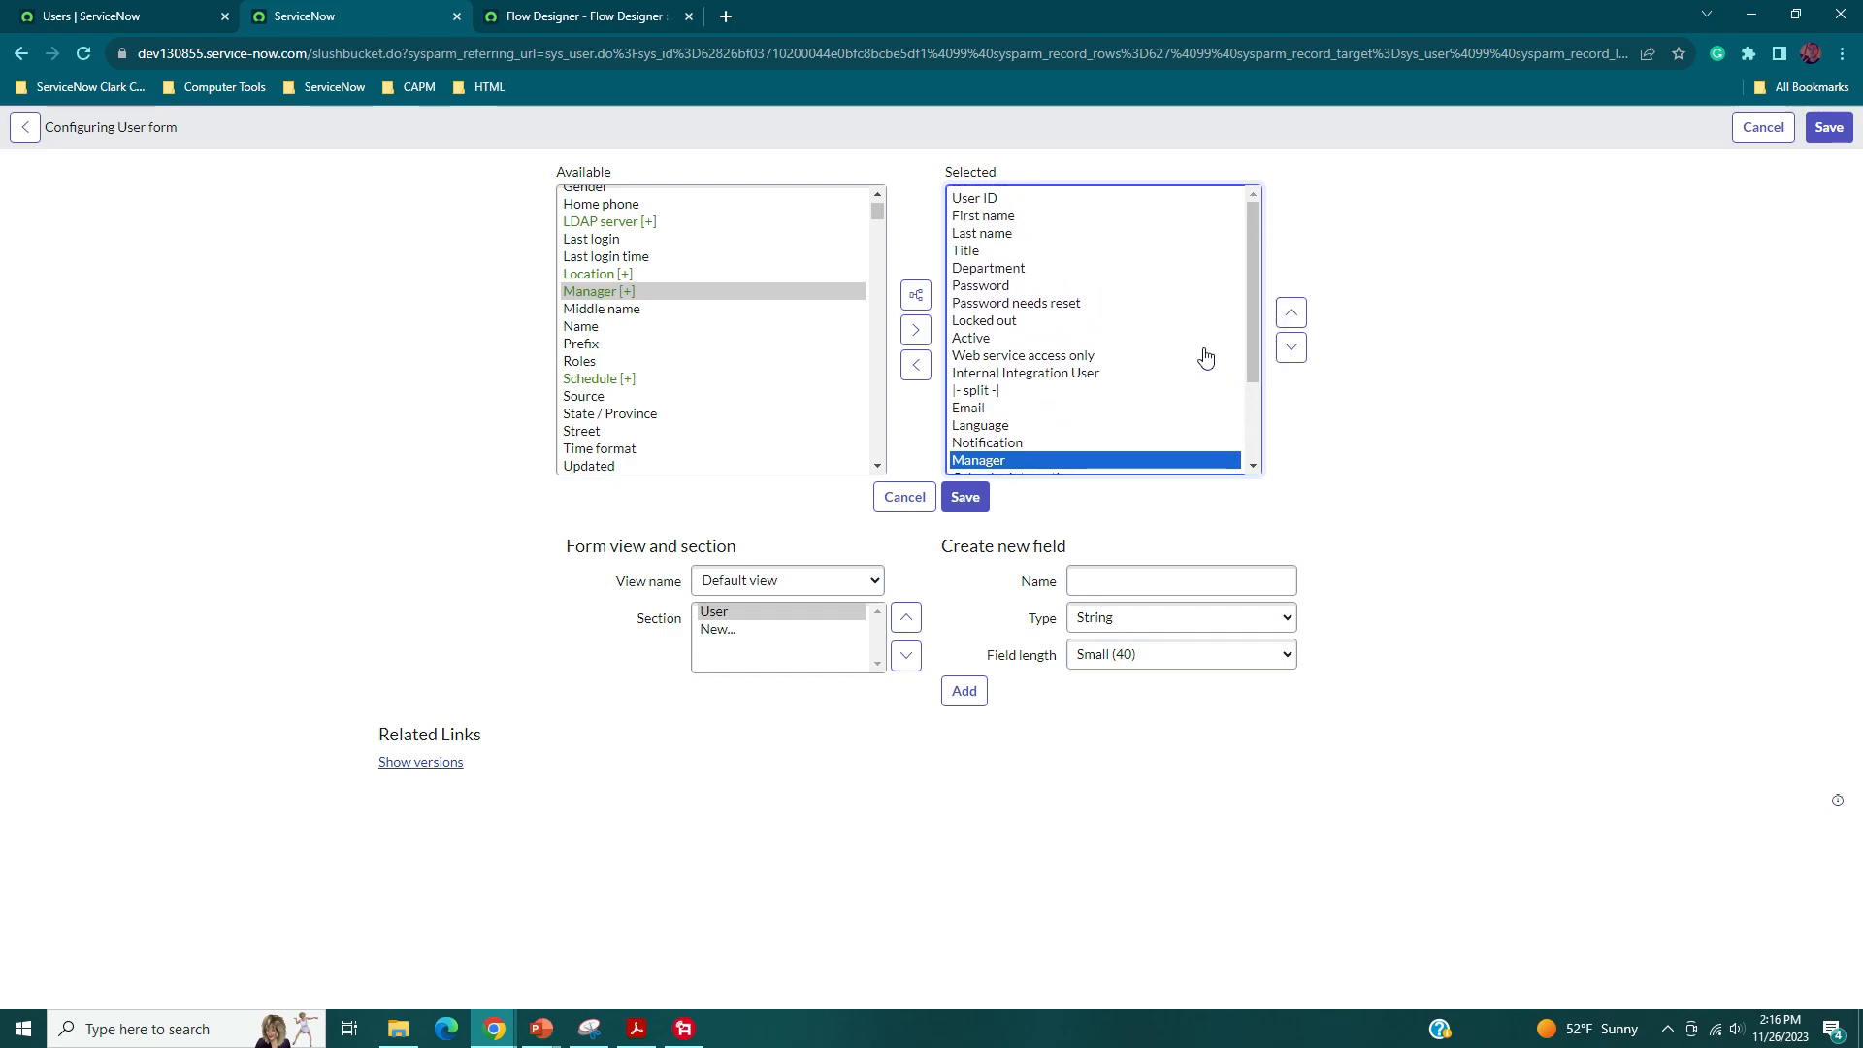
pyautogui.click(1285, 318)
pyautogui.click(1285, 318)
pyautogui.click(1285, 319)
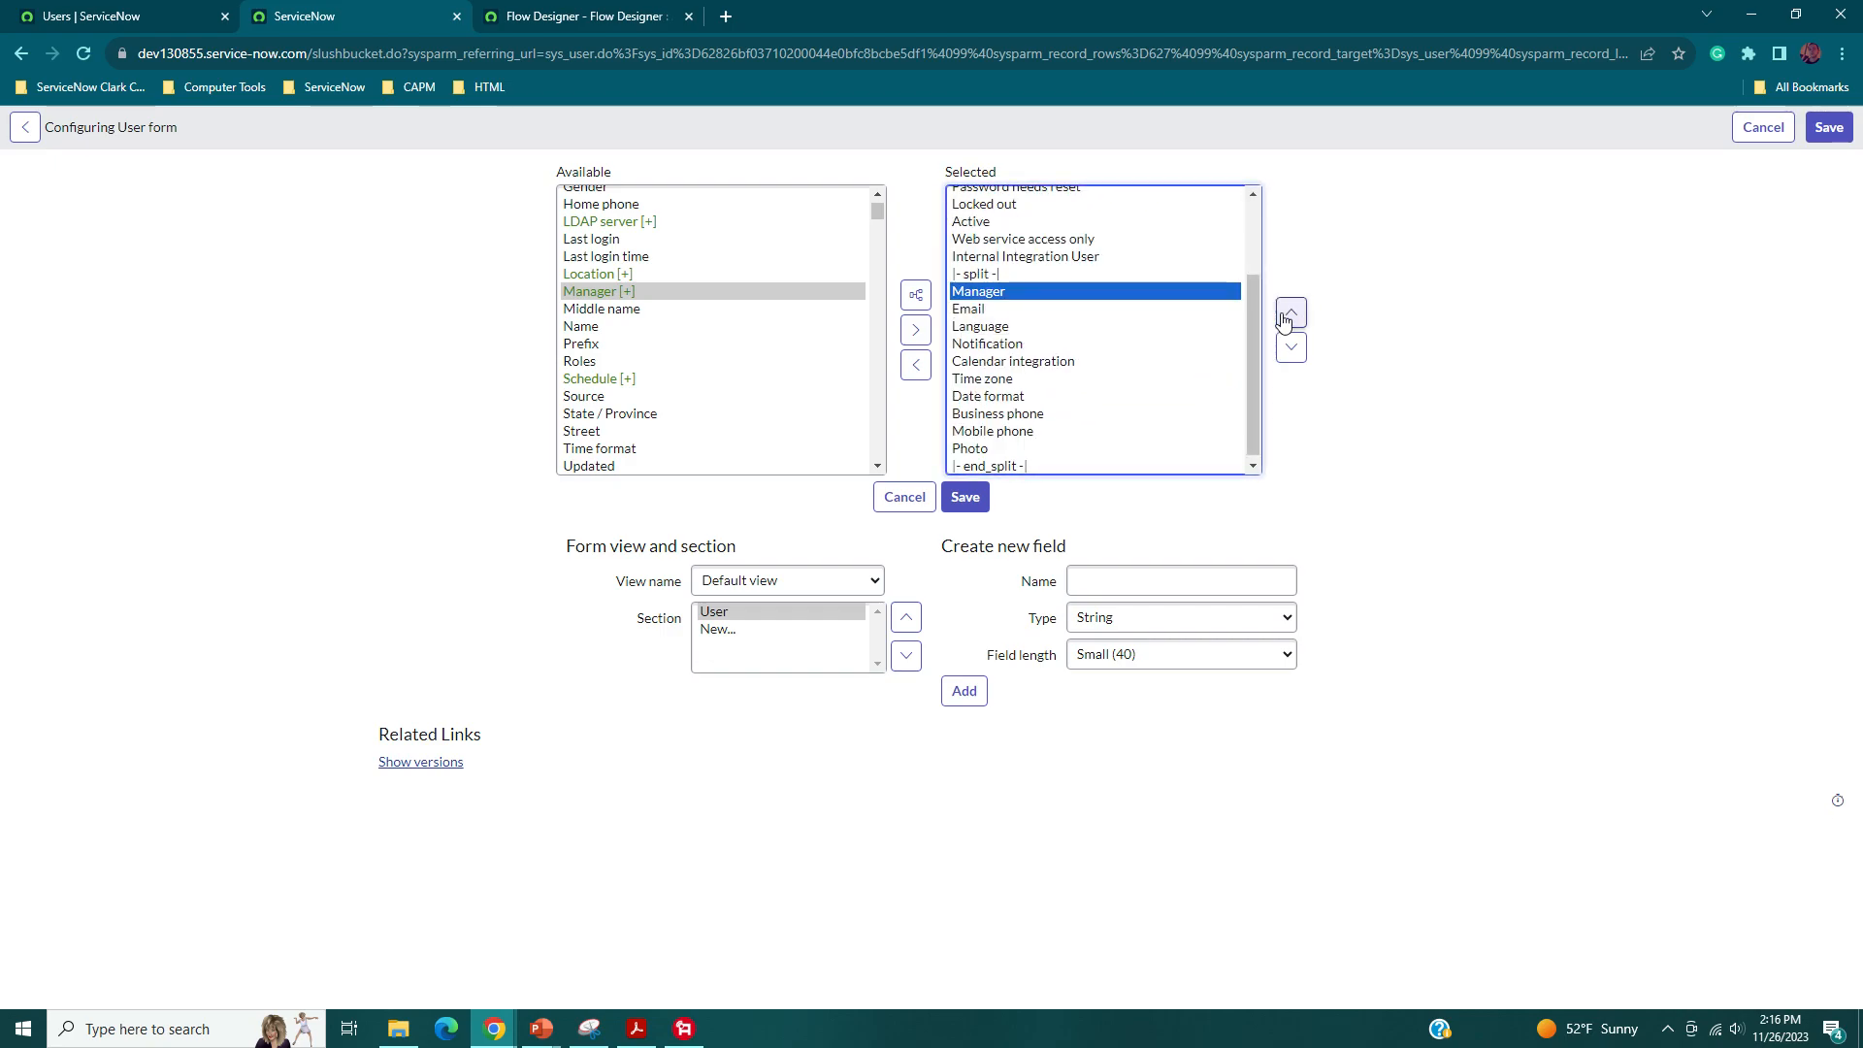
pyautogui.click(1287, 316)
pyautogui.click(1287, 317)
pyautogui.click(1287, 316)
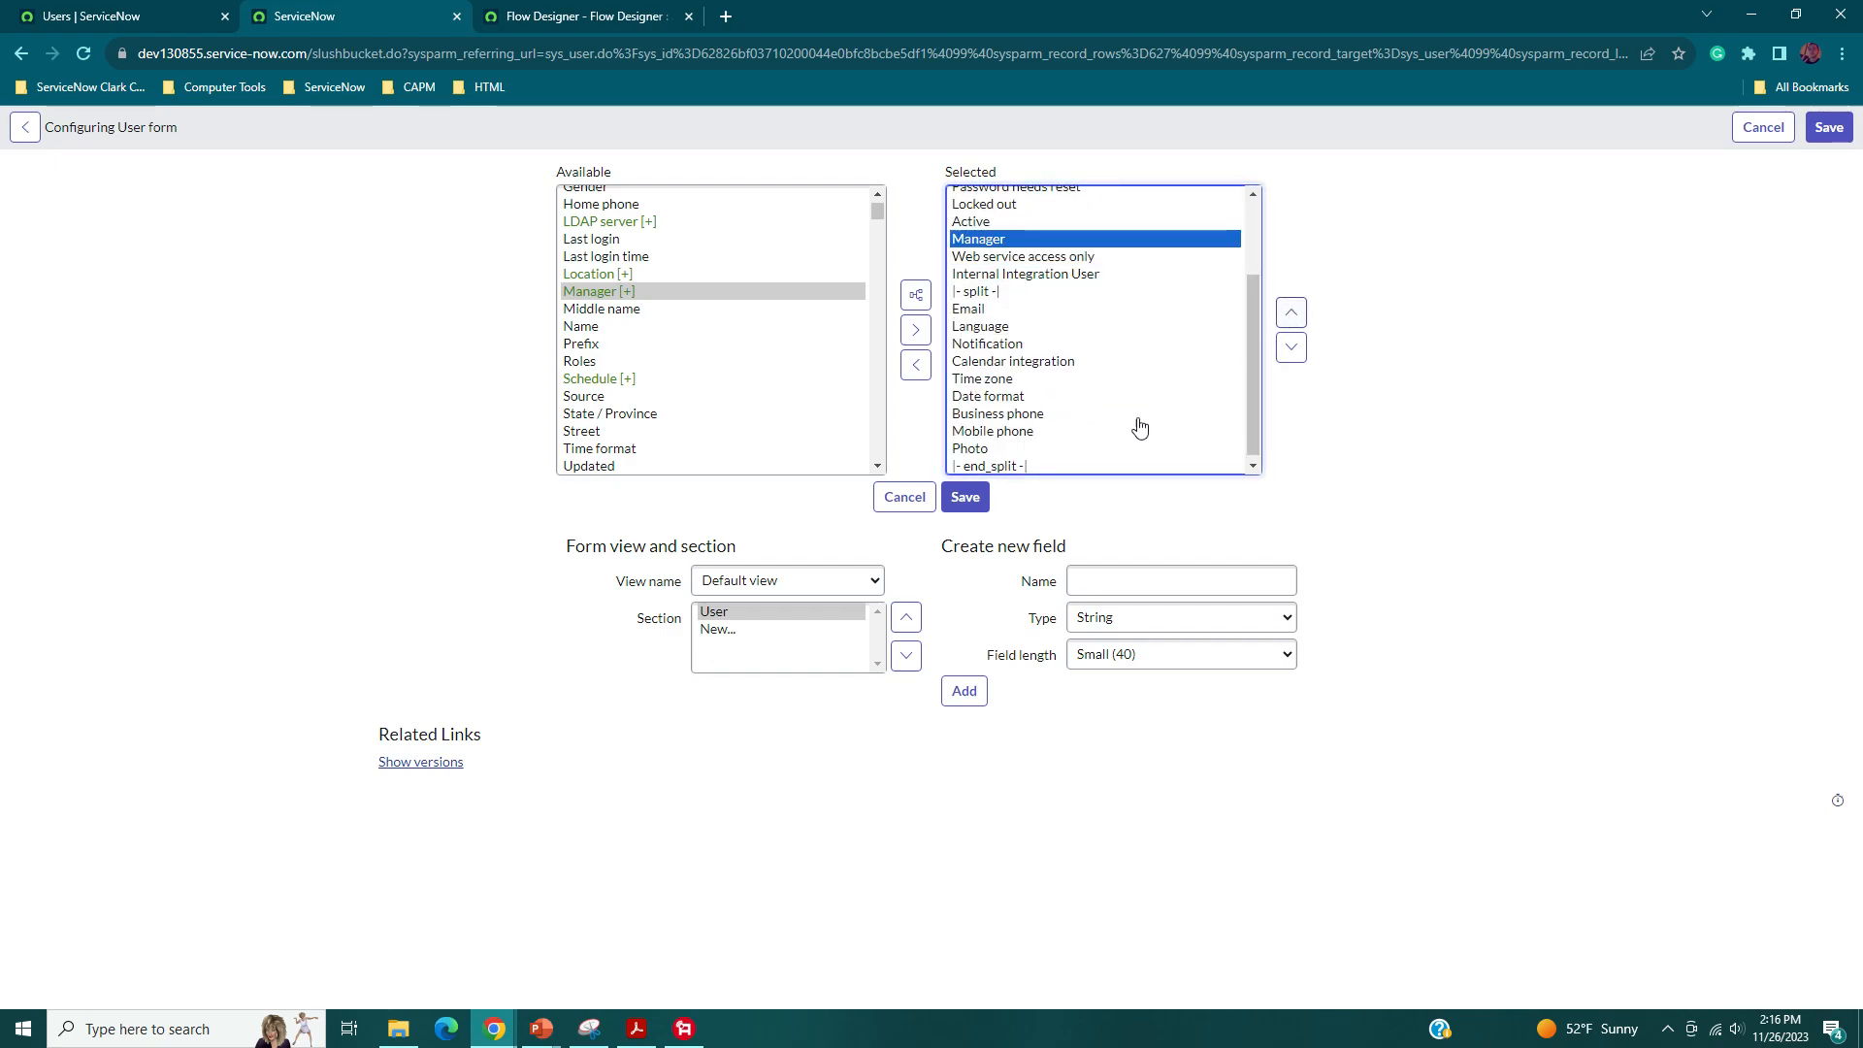
pyautogui.click(980, 499)
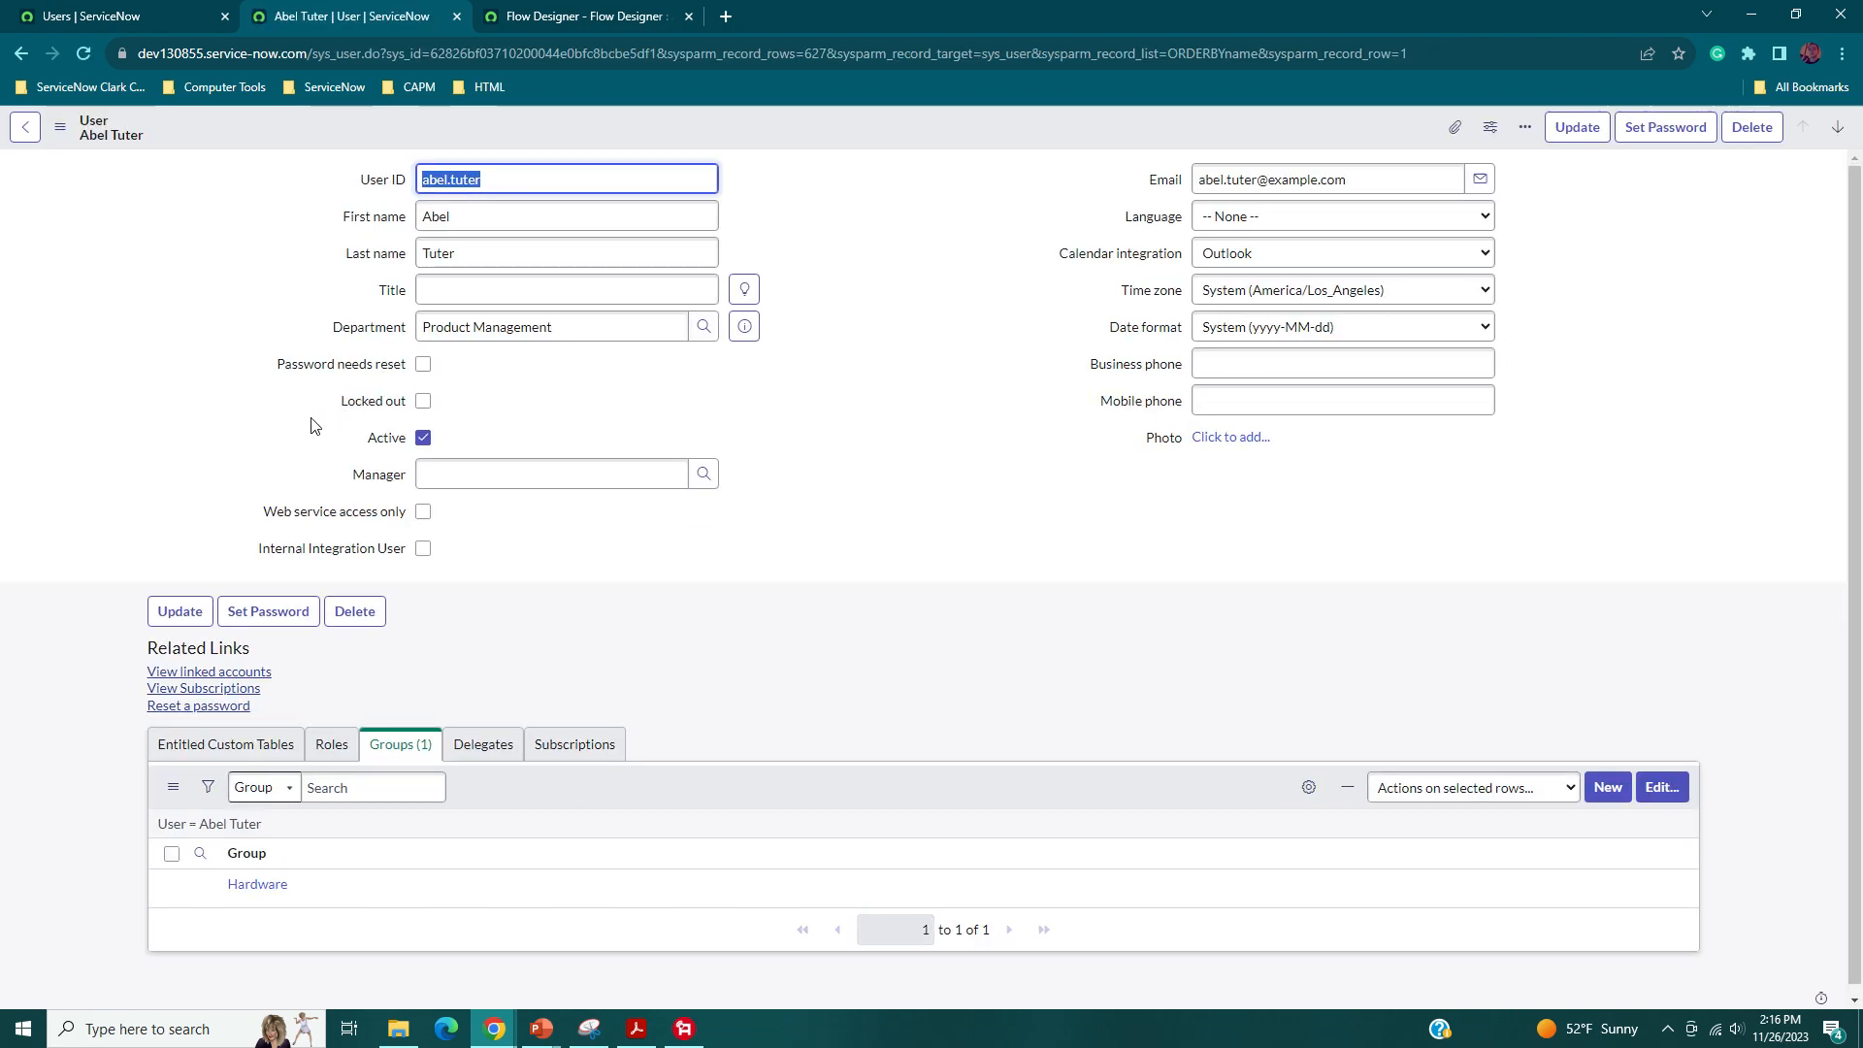
# - Look up the user list for the record's Manager field, assign a manager from it, and save the user record
pyautogui.click(502, 472)
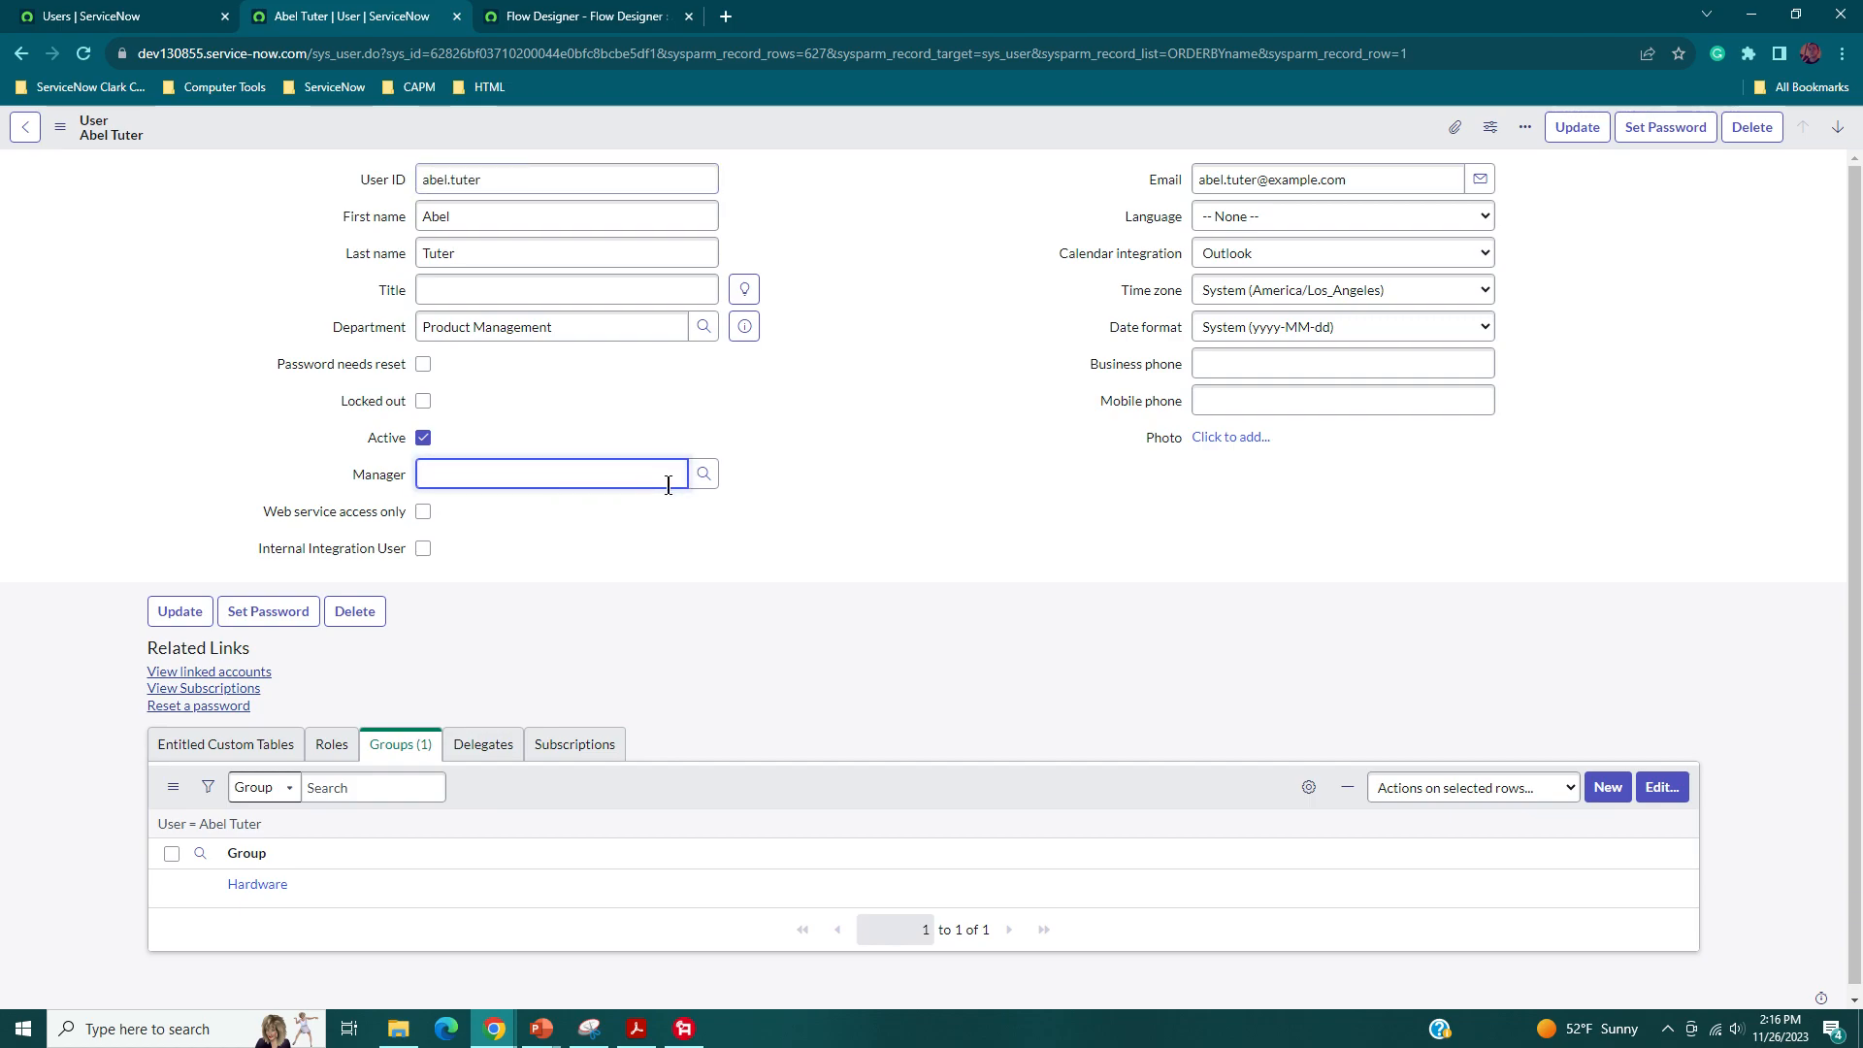
pyautogui.click(703, 473)
pyautogui.moveTo(570, 491); pyautogui.dragTo(793, 295)
pyautogui.scroll(-1, 496, 579)
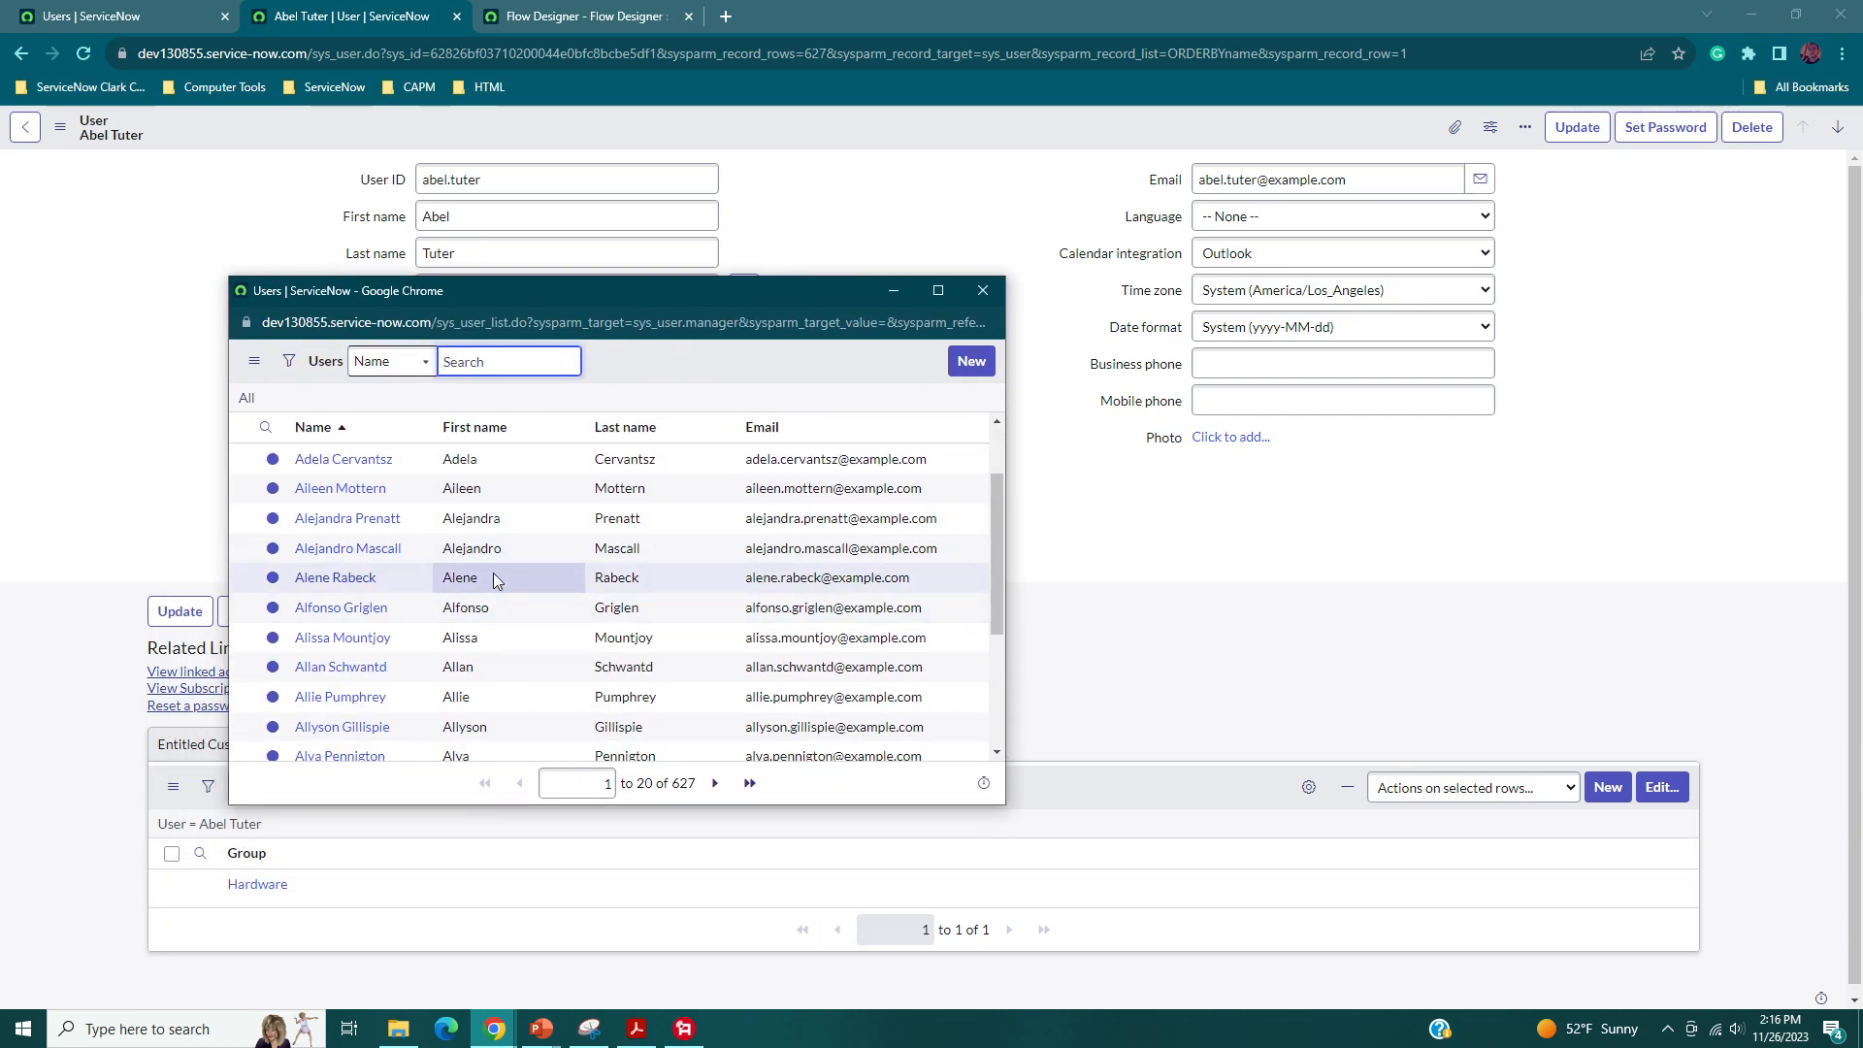
pyautogui.scroll(-1, 417, 582)
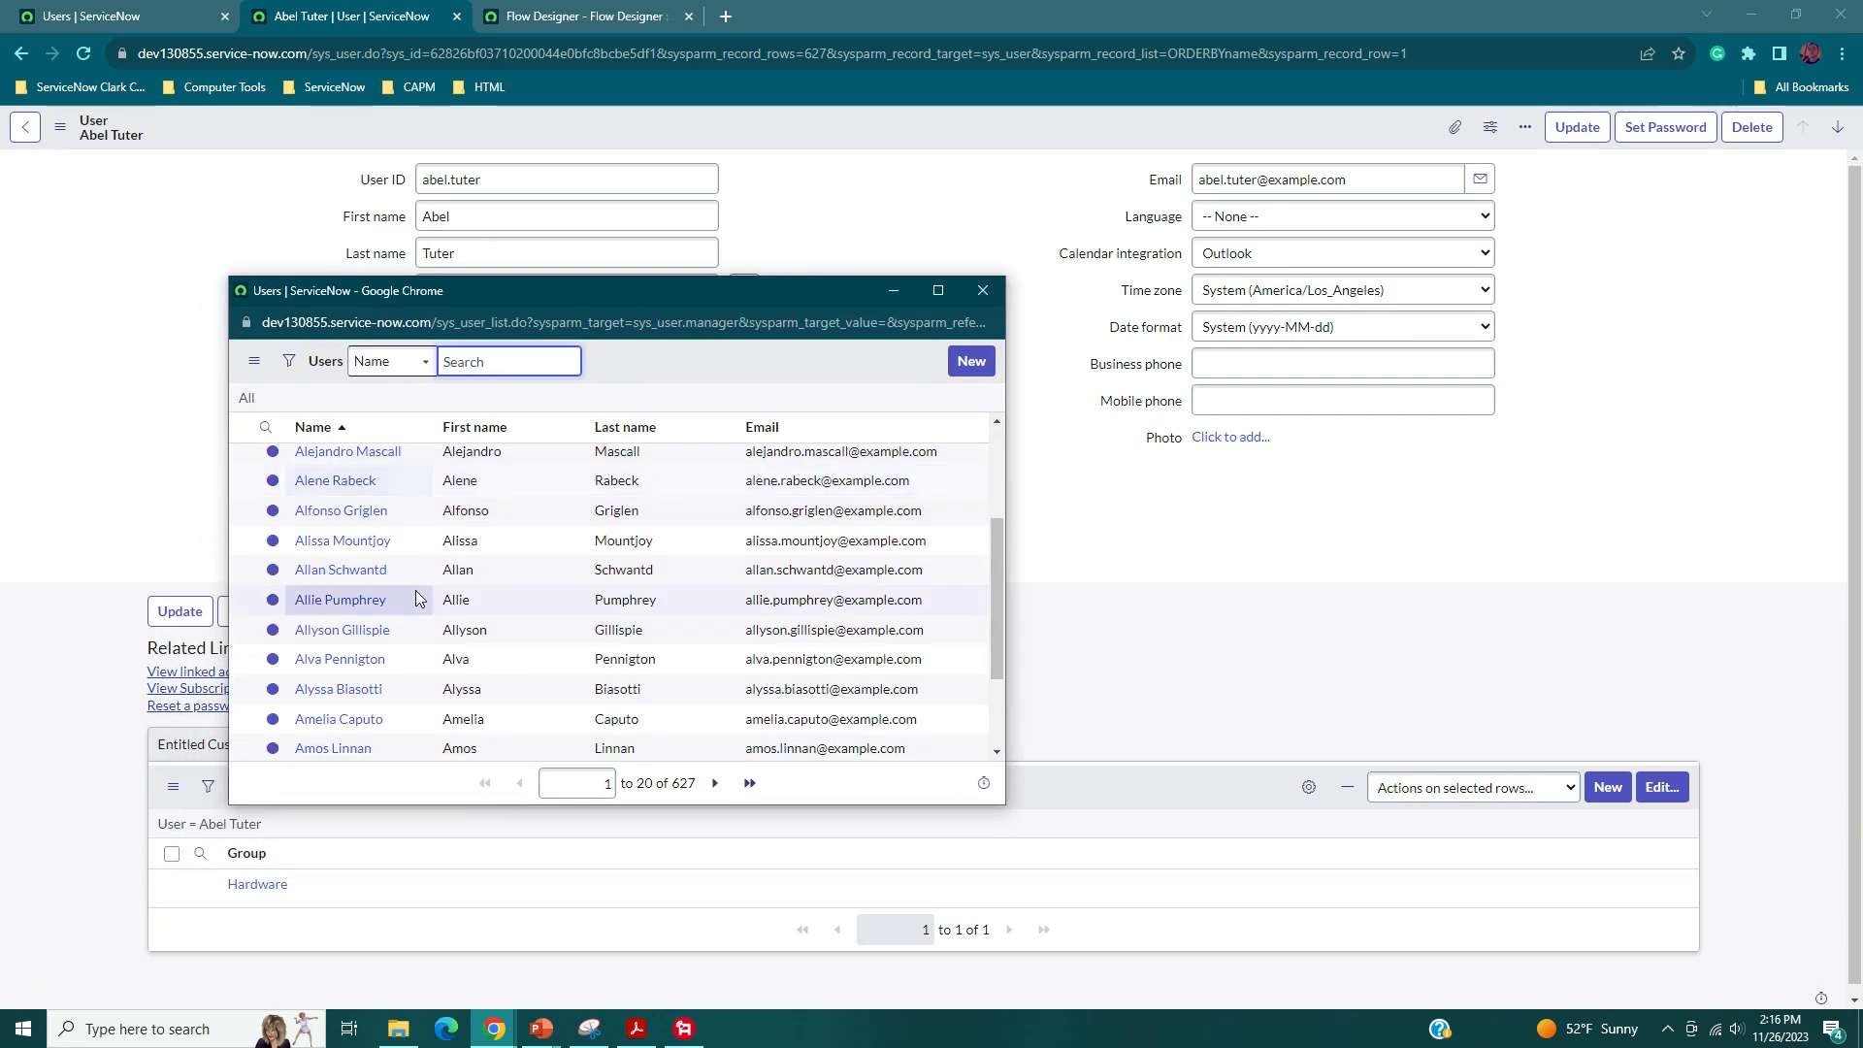
pyautogui.click(339, 541)
pyautogui.rightClick(736, 118)
pyautogui.click(791, 387)
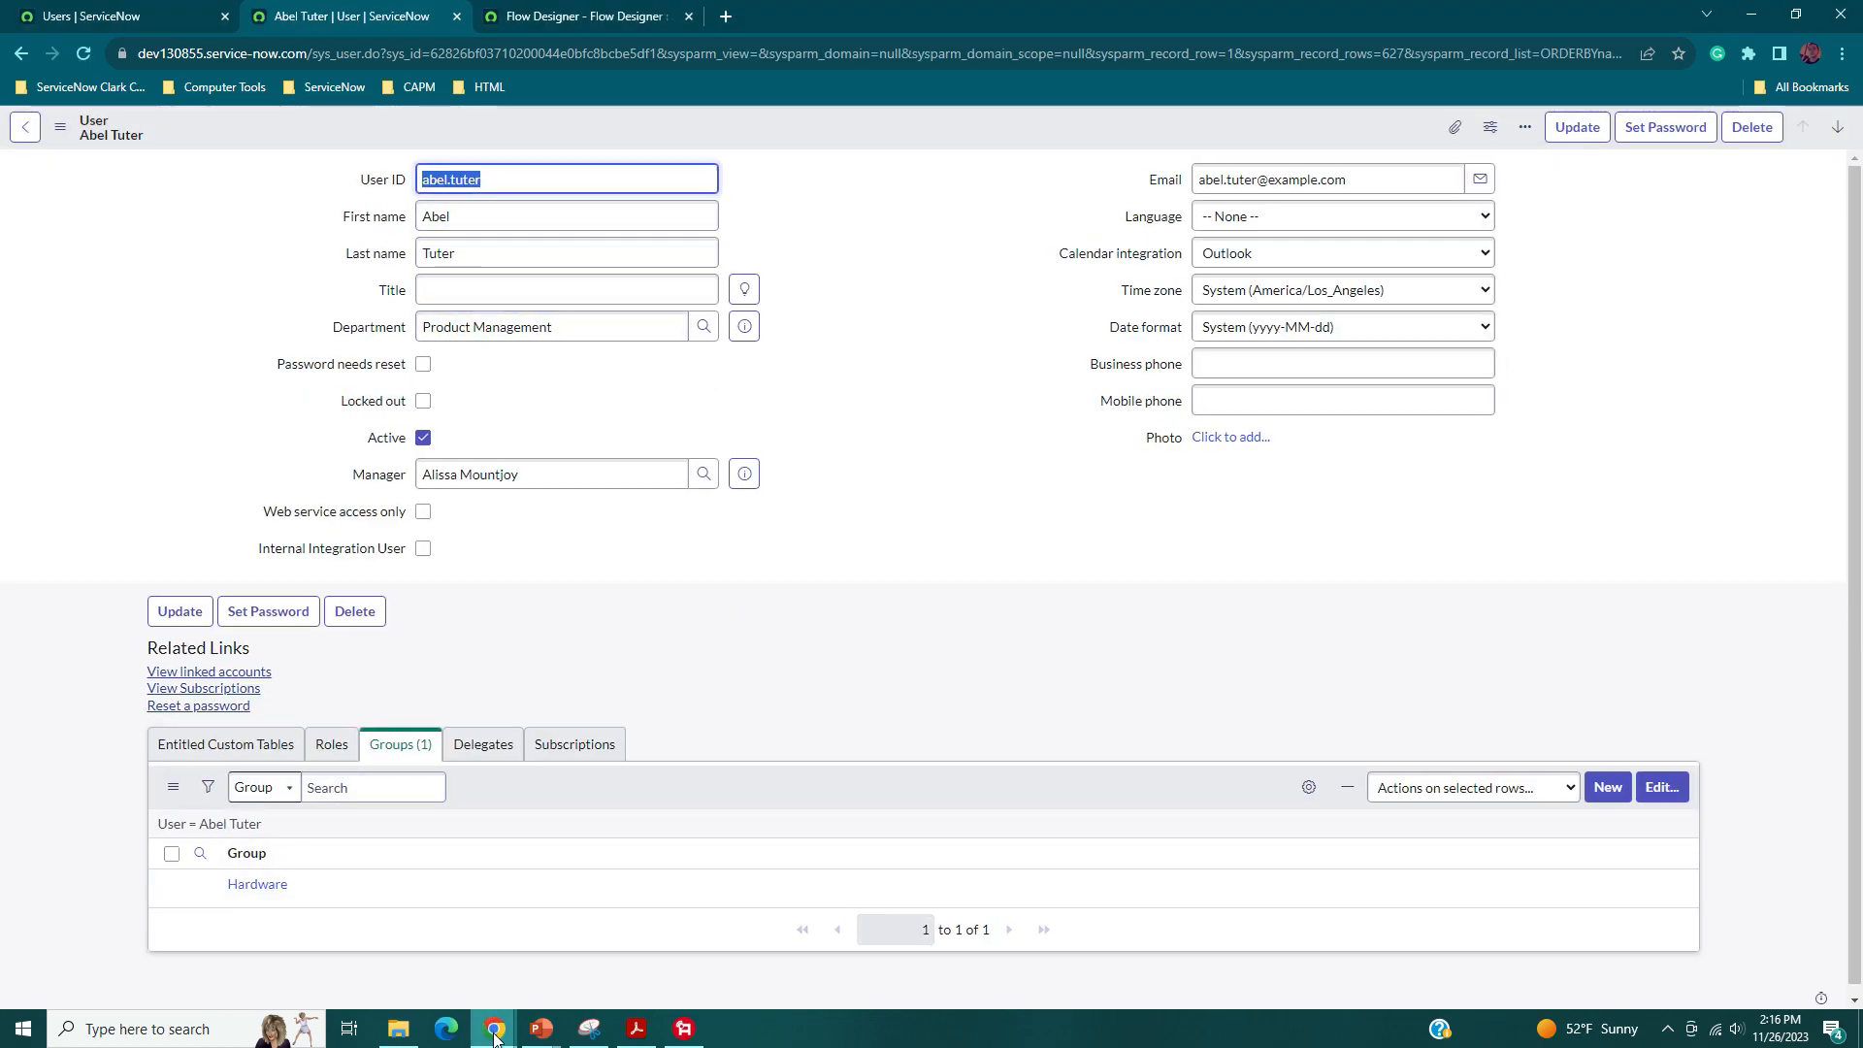
# - Switch to the Send Notification To New User window, preview the email for the user with the assigned manager, and close the preview
pyautogui.moveTo(494, 1034)
pyautogui.click(572, 970)
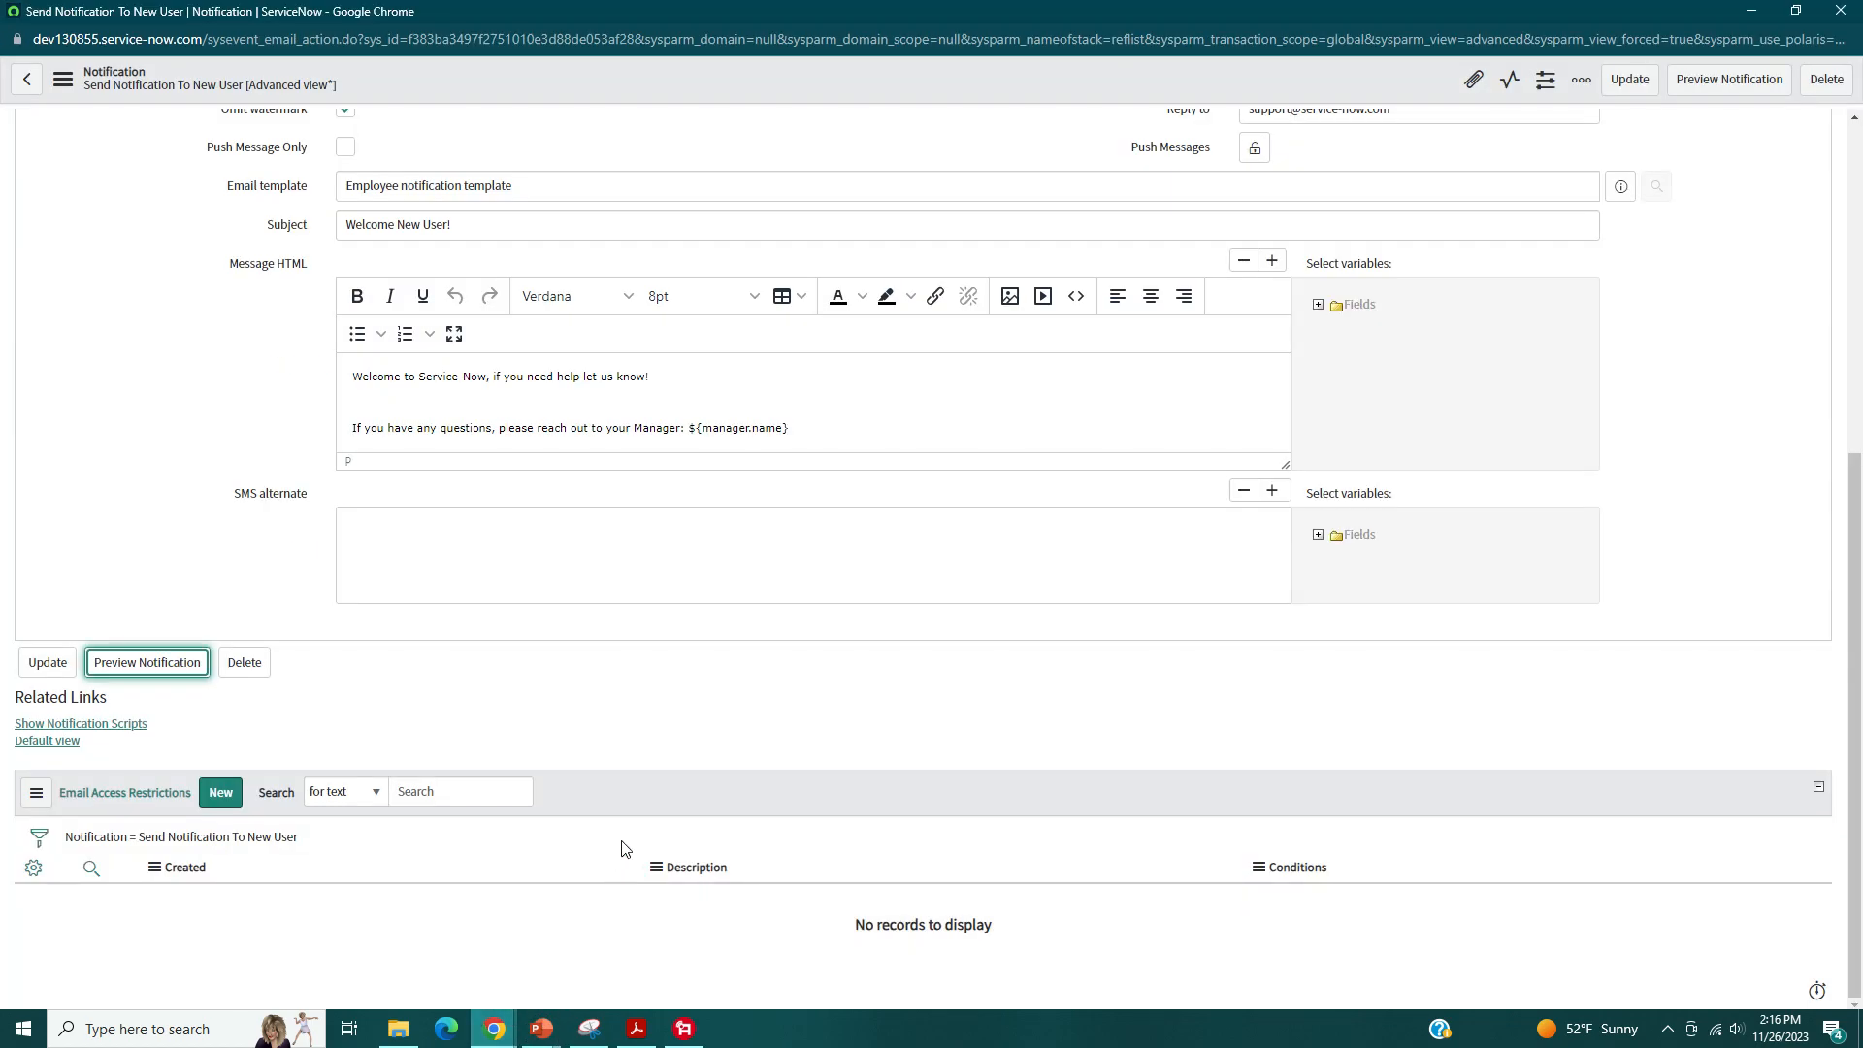
pyautogui.scroll(2, 194, 427)
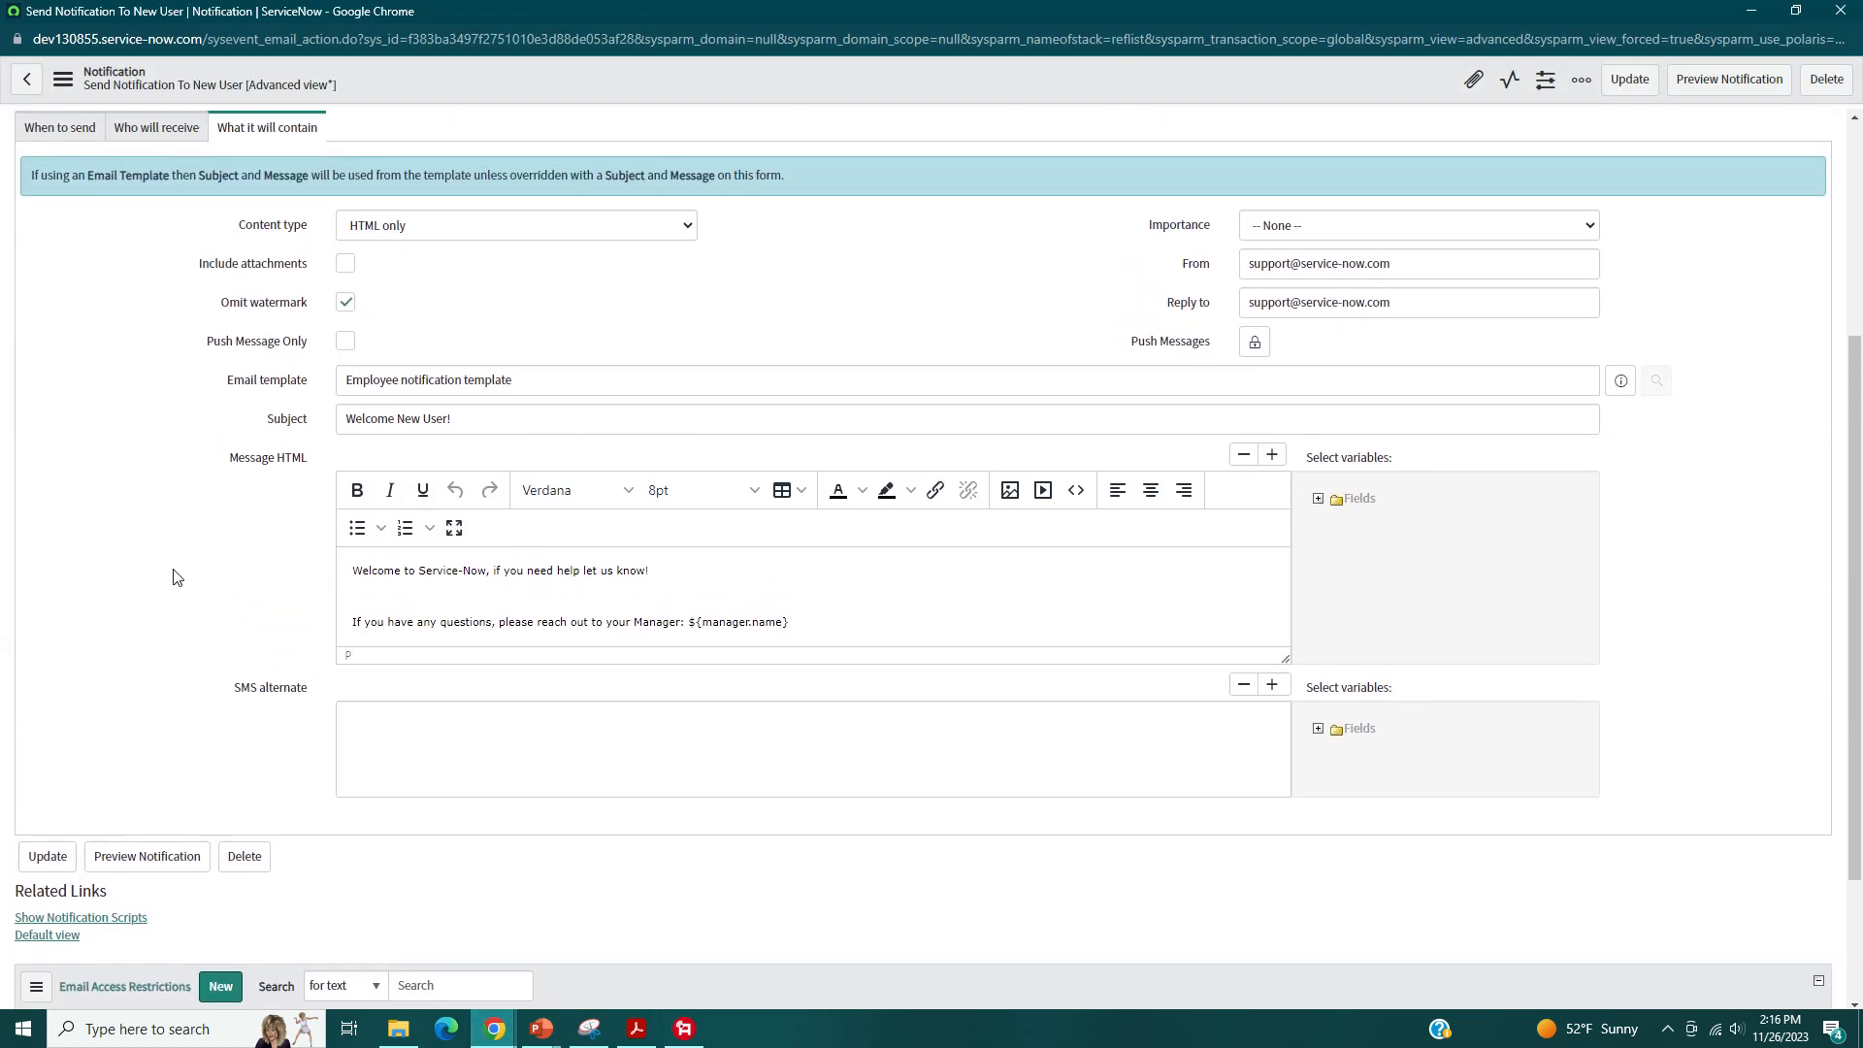
pyautogui.click(174, 859)
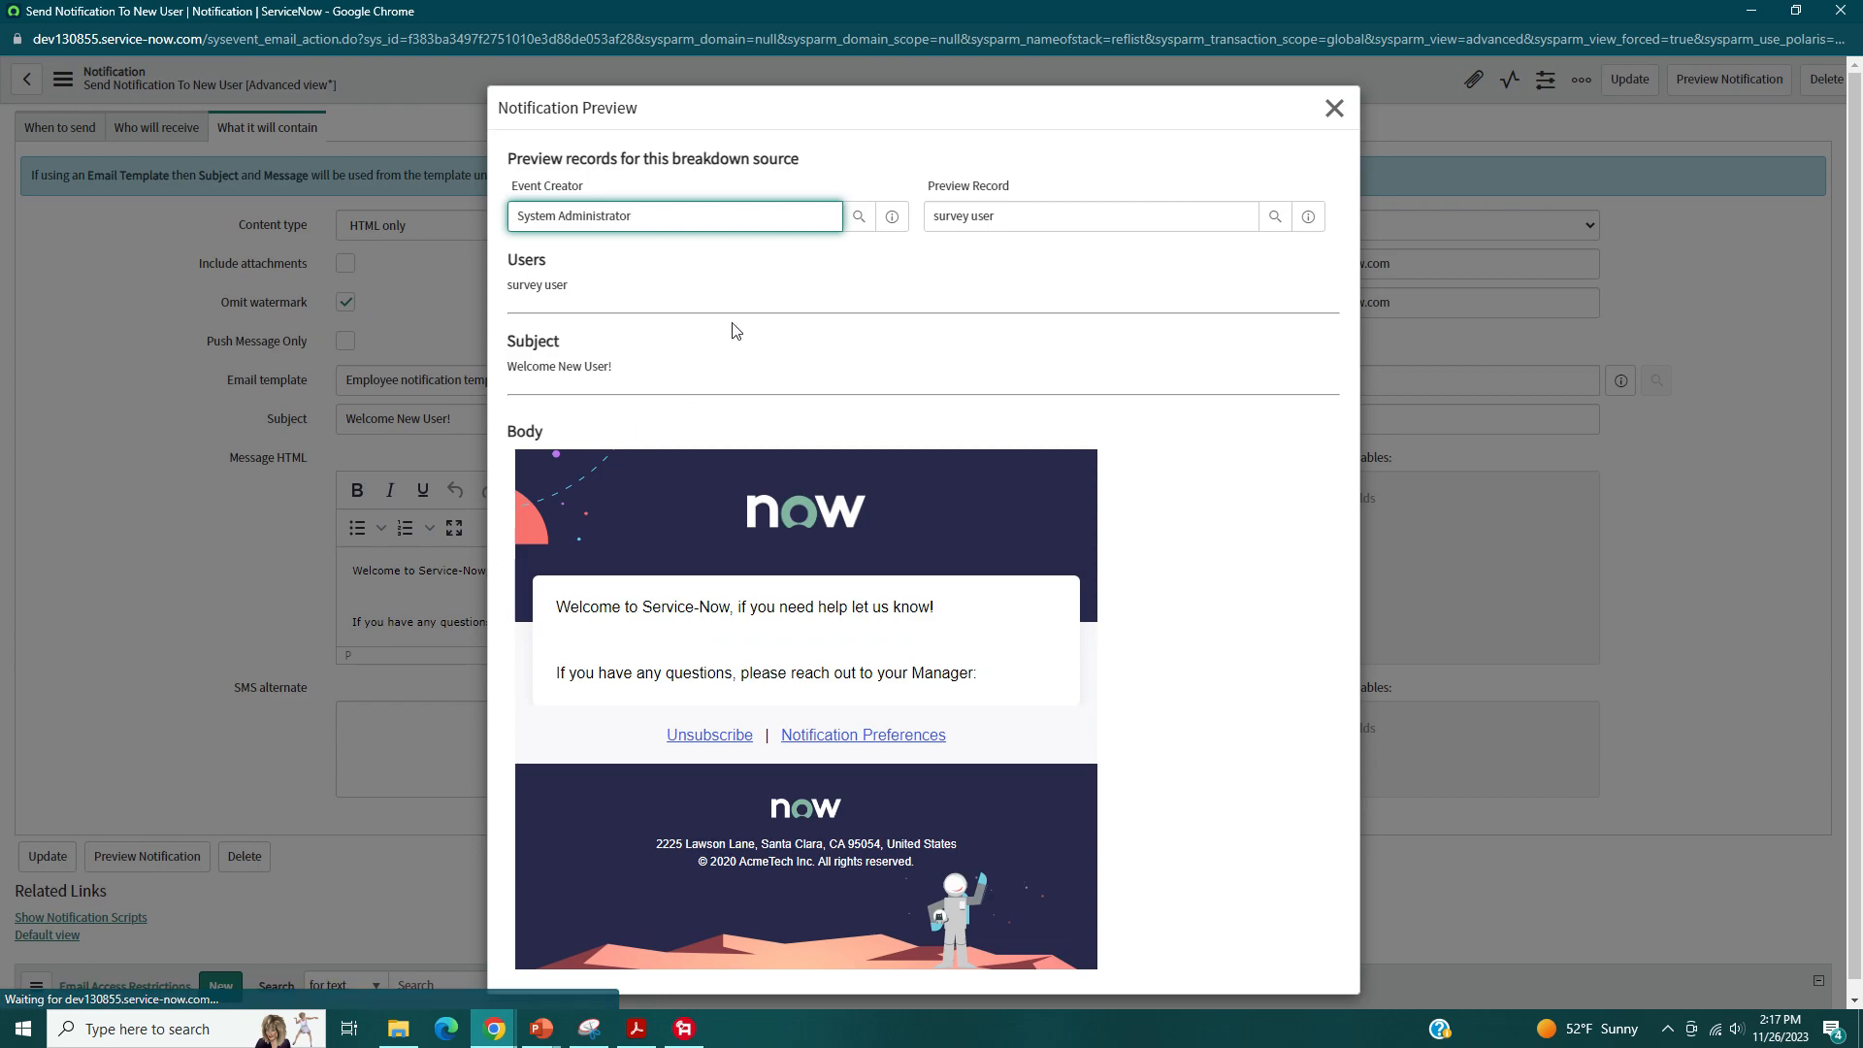
pyautogui.click(1273, 216)
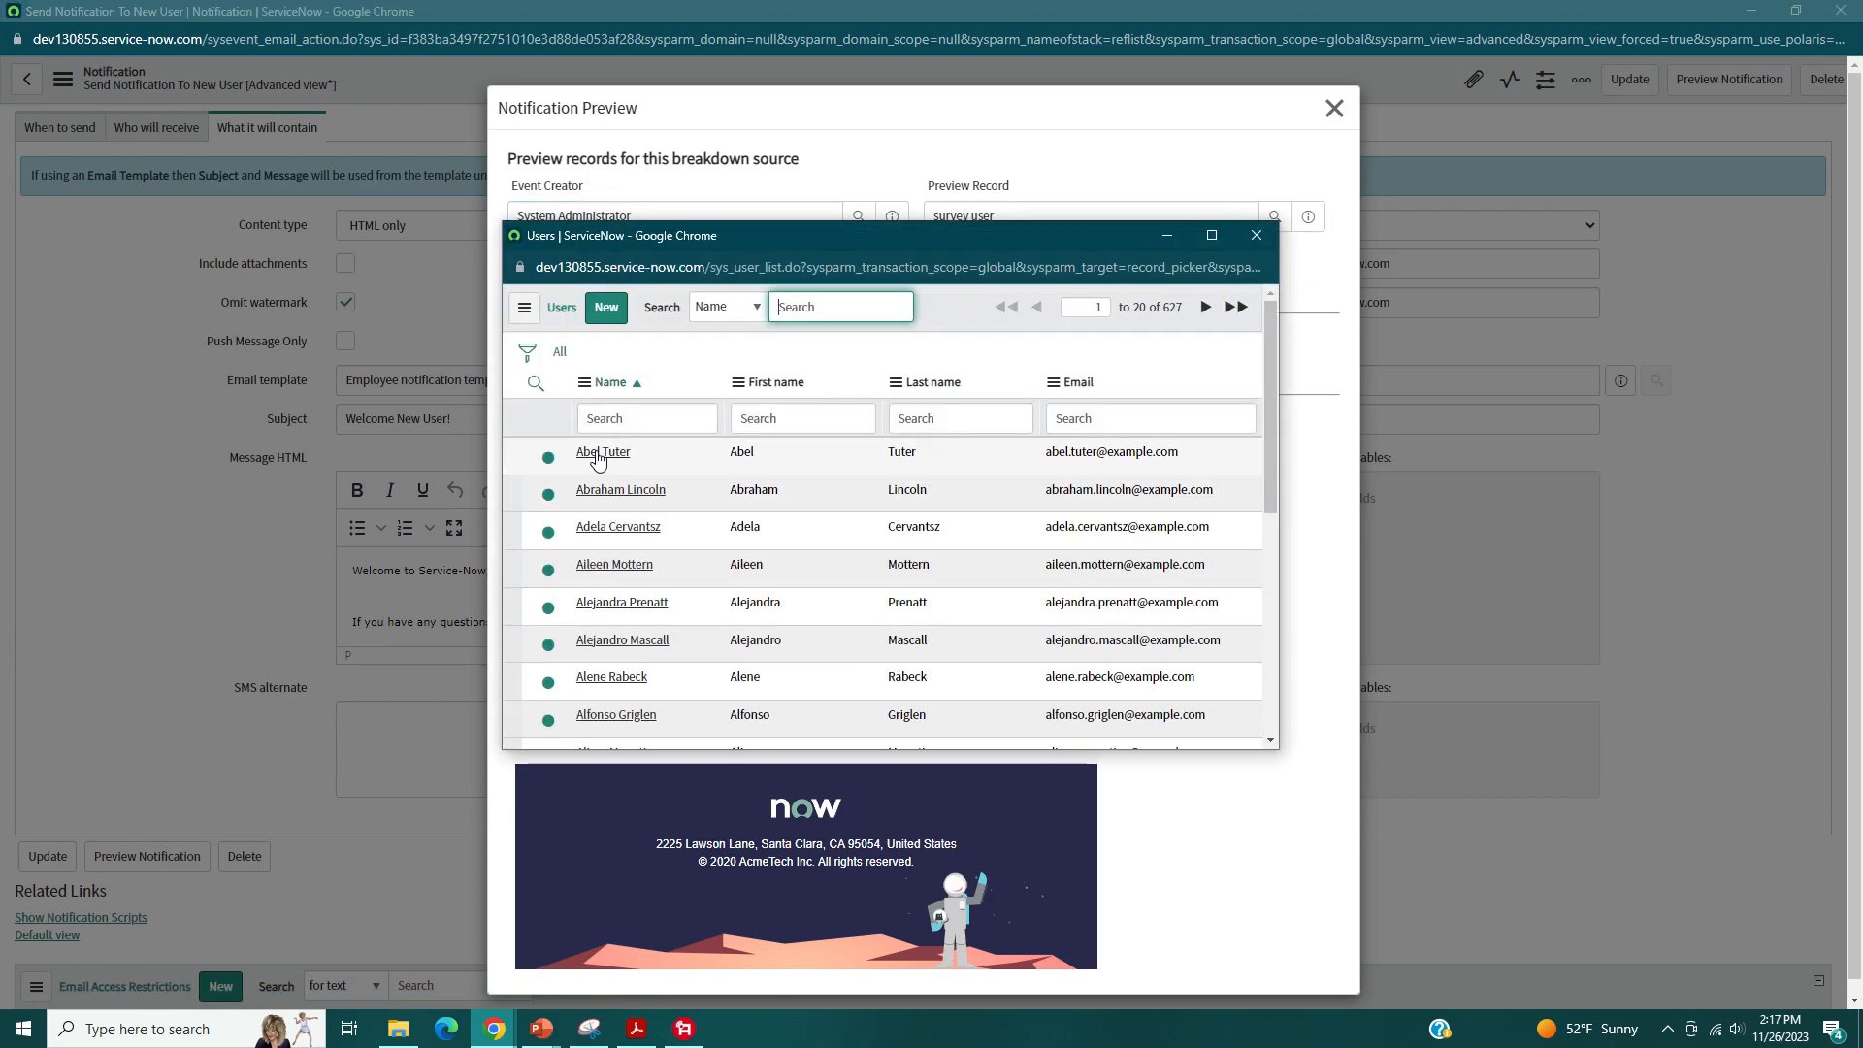
pyautogui.click(602, 453)
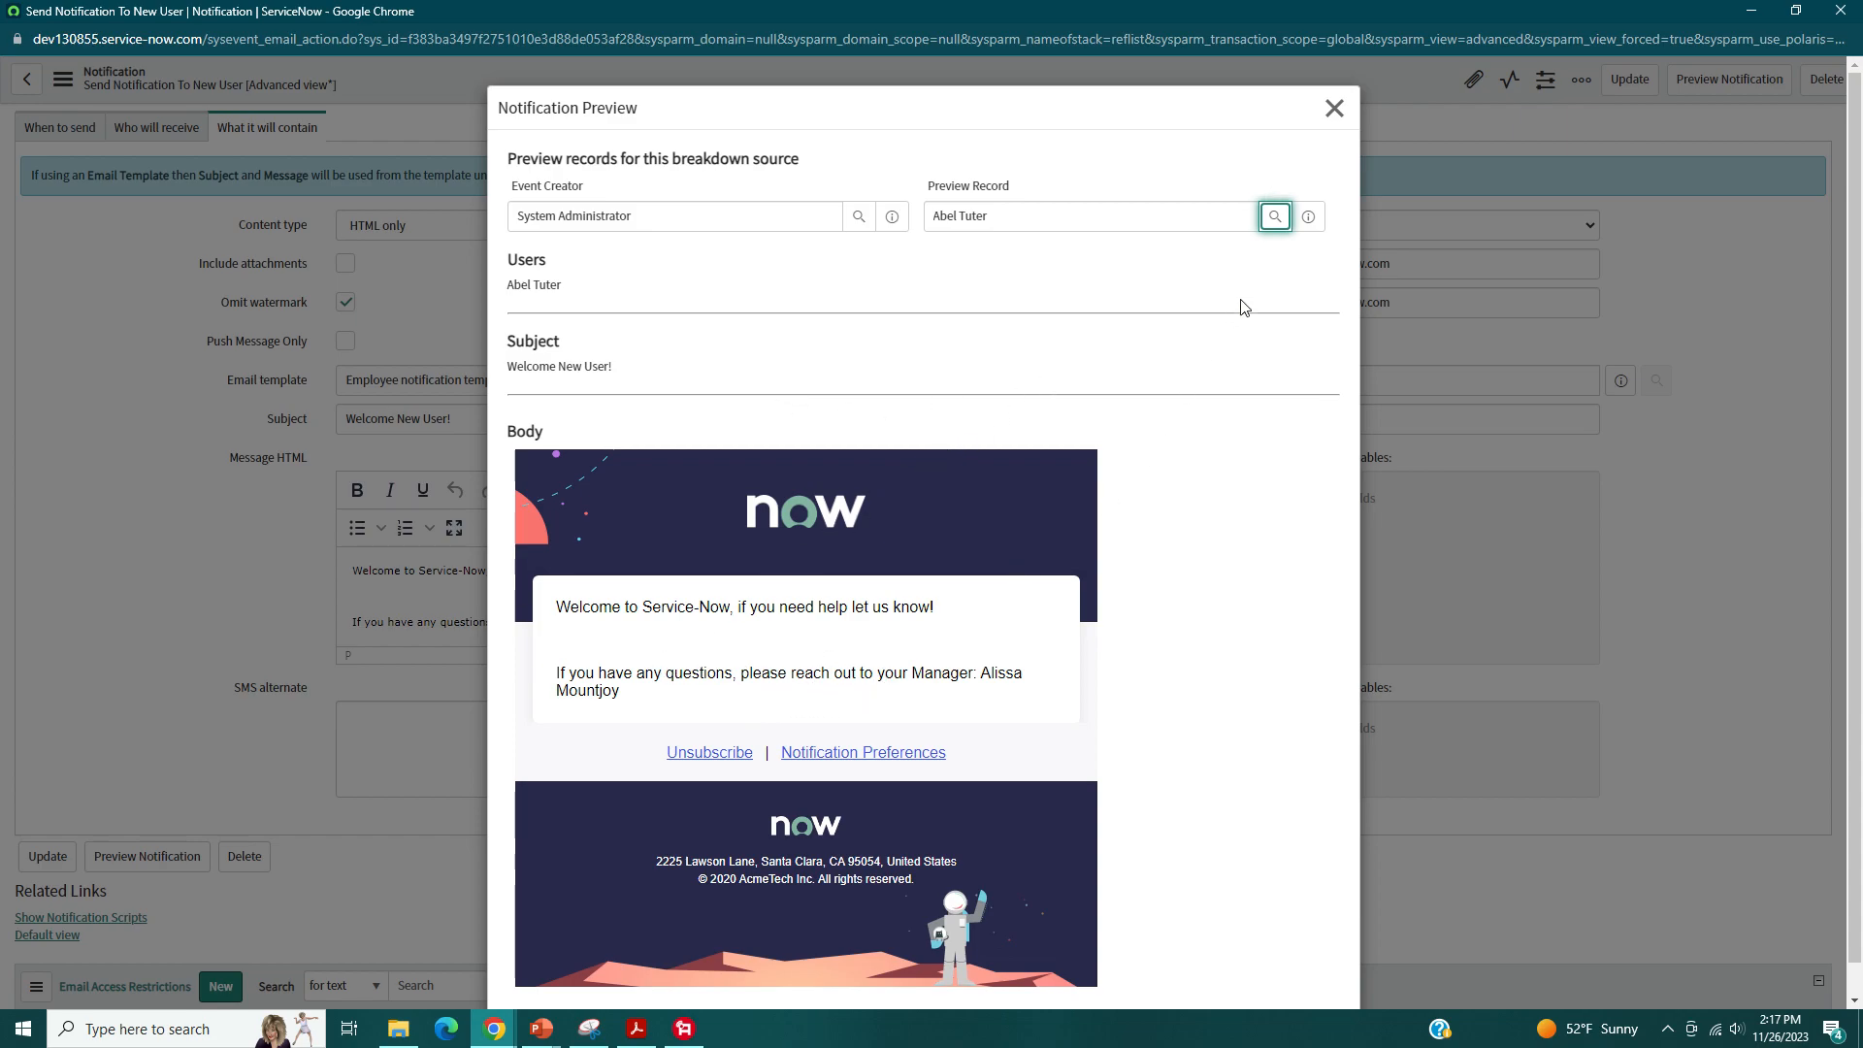
pyautogui.click(1334, 108)
# - Save the Send Notification To New User notification
pyautogui.scroll(4, 442, 233)
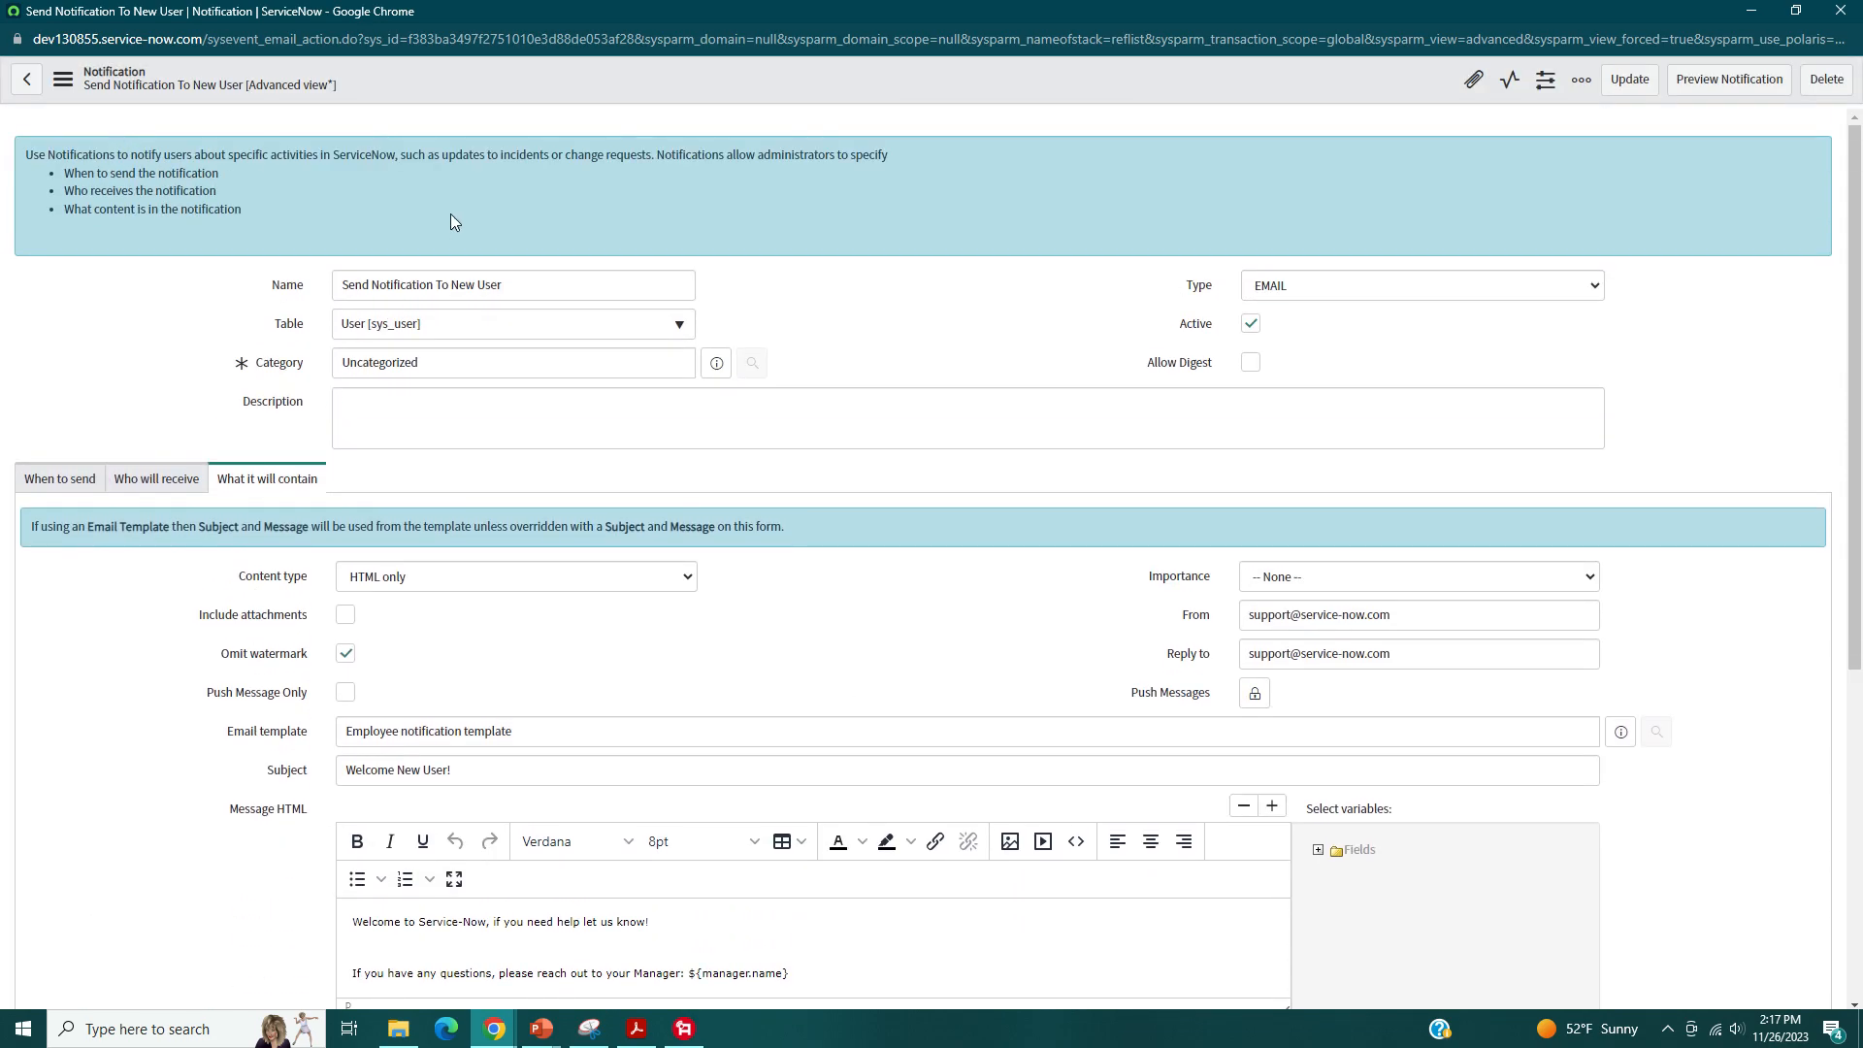
pyautogui.rightClick(496, 90)
pyautogui.click(519, 104)
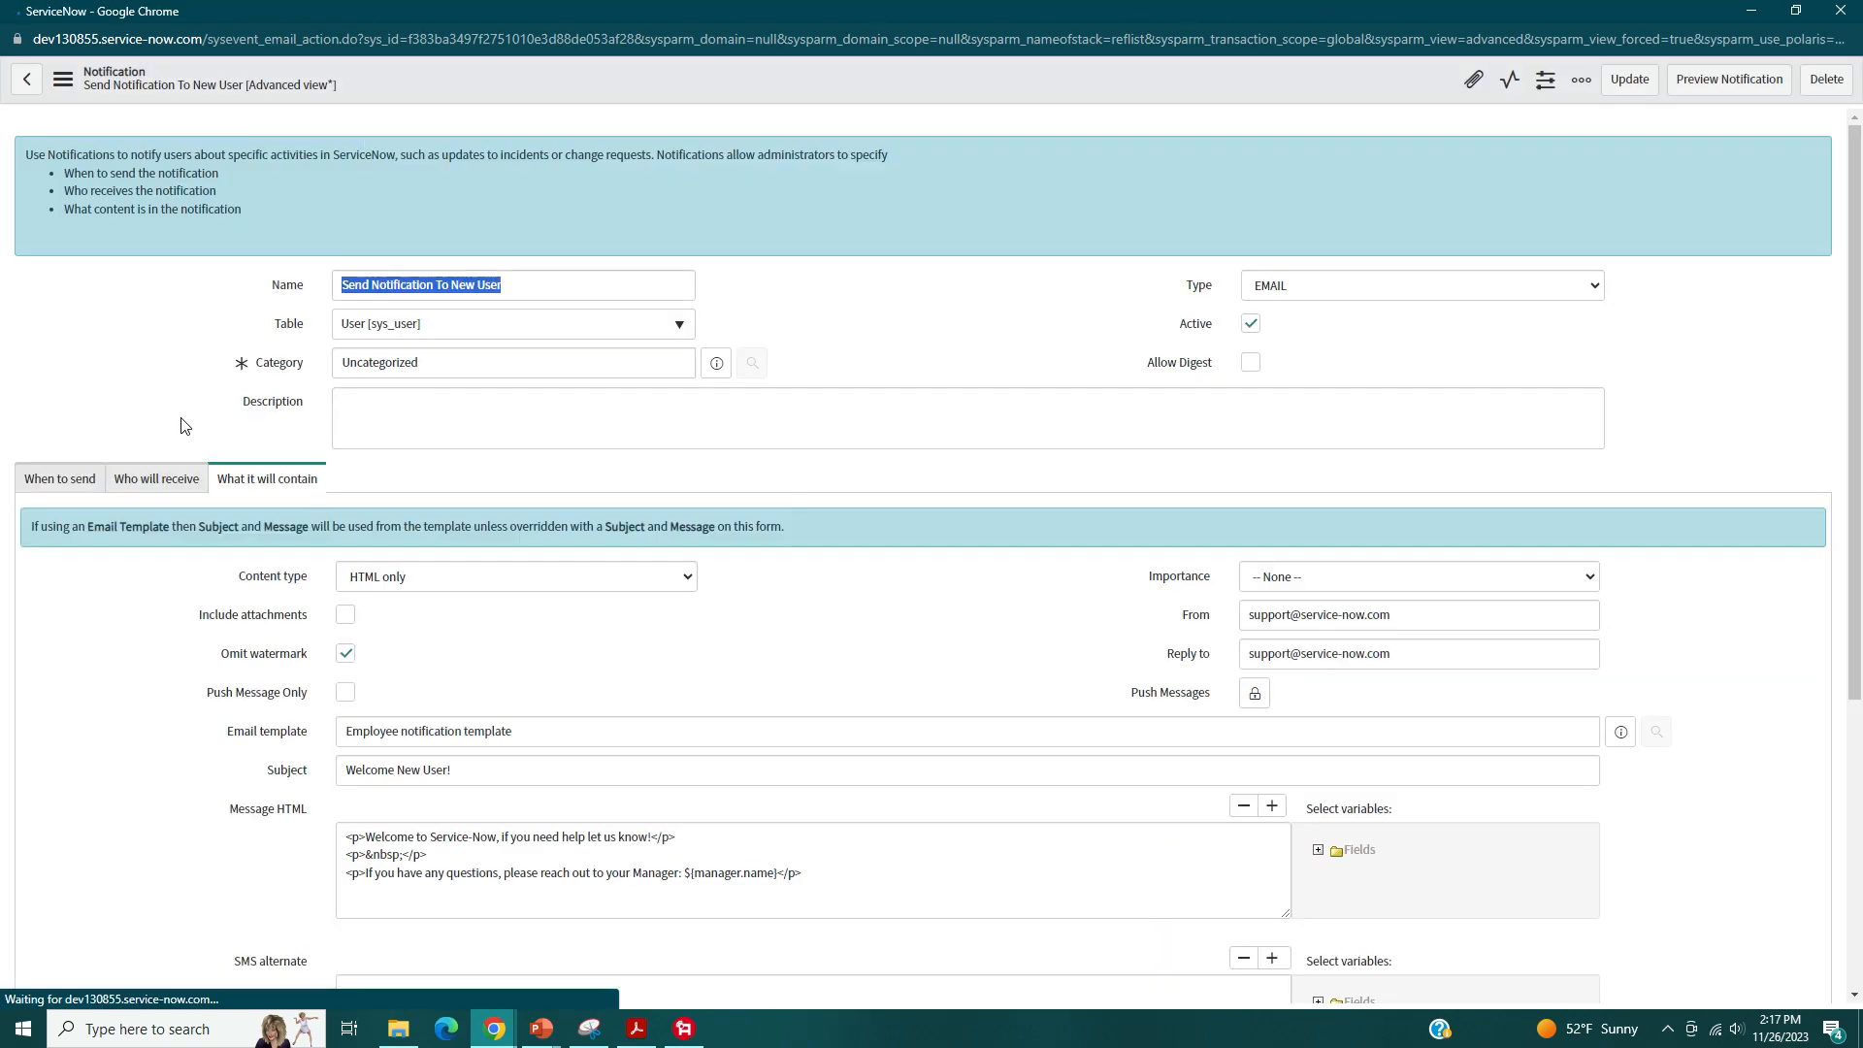
# - Review the notification's Send when options, keeping it set to Triggered
pyautogui.click(64, 489)
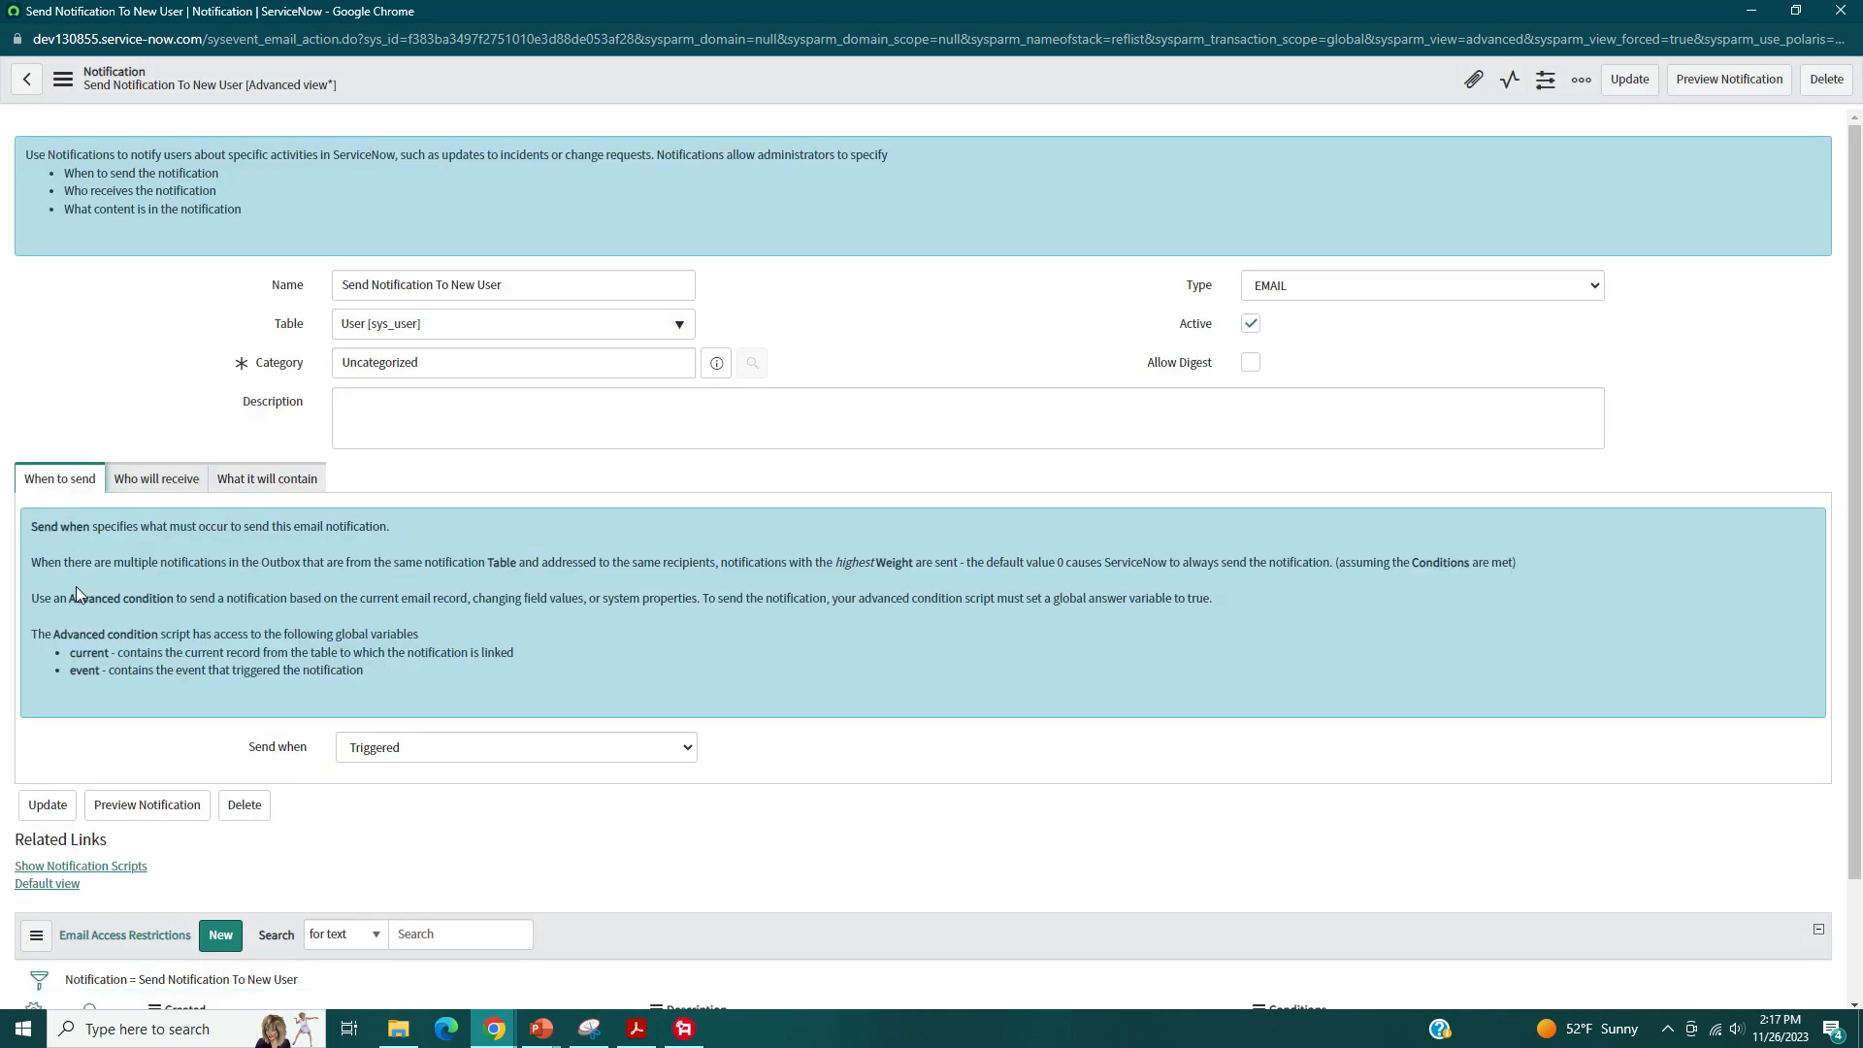
pyautogui.scroll(-1, 74, 580)
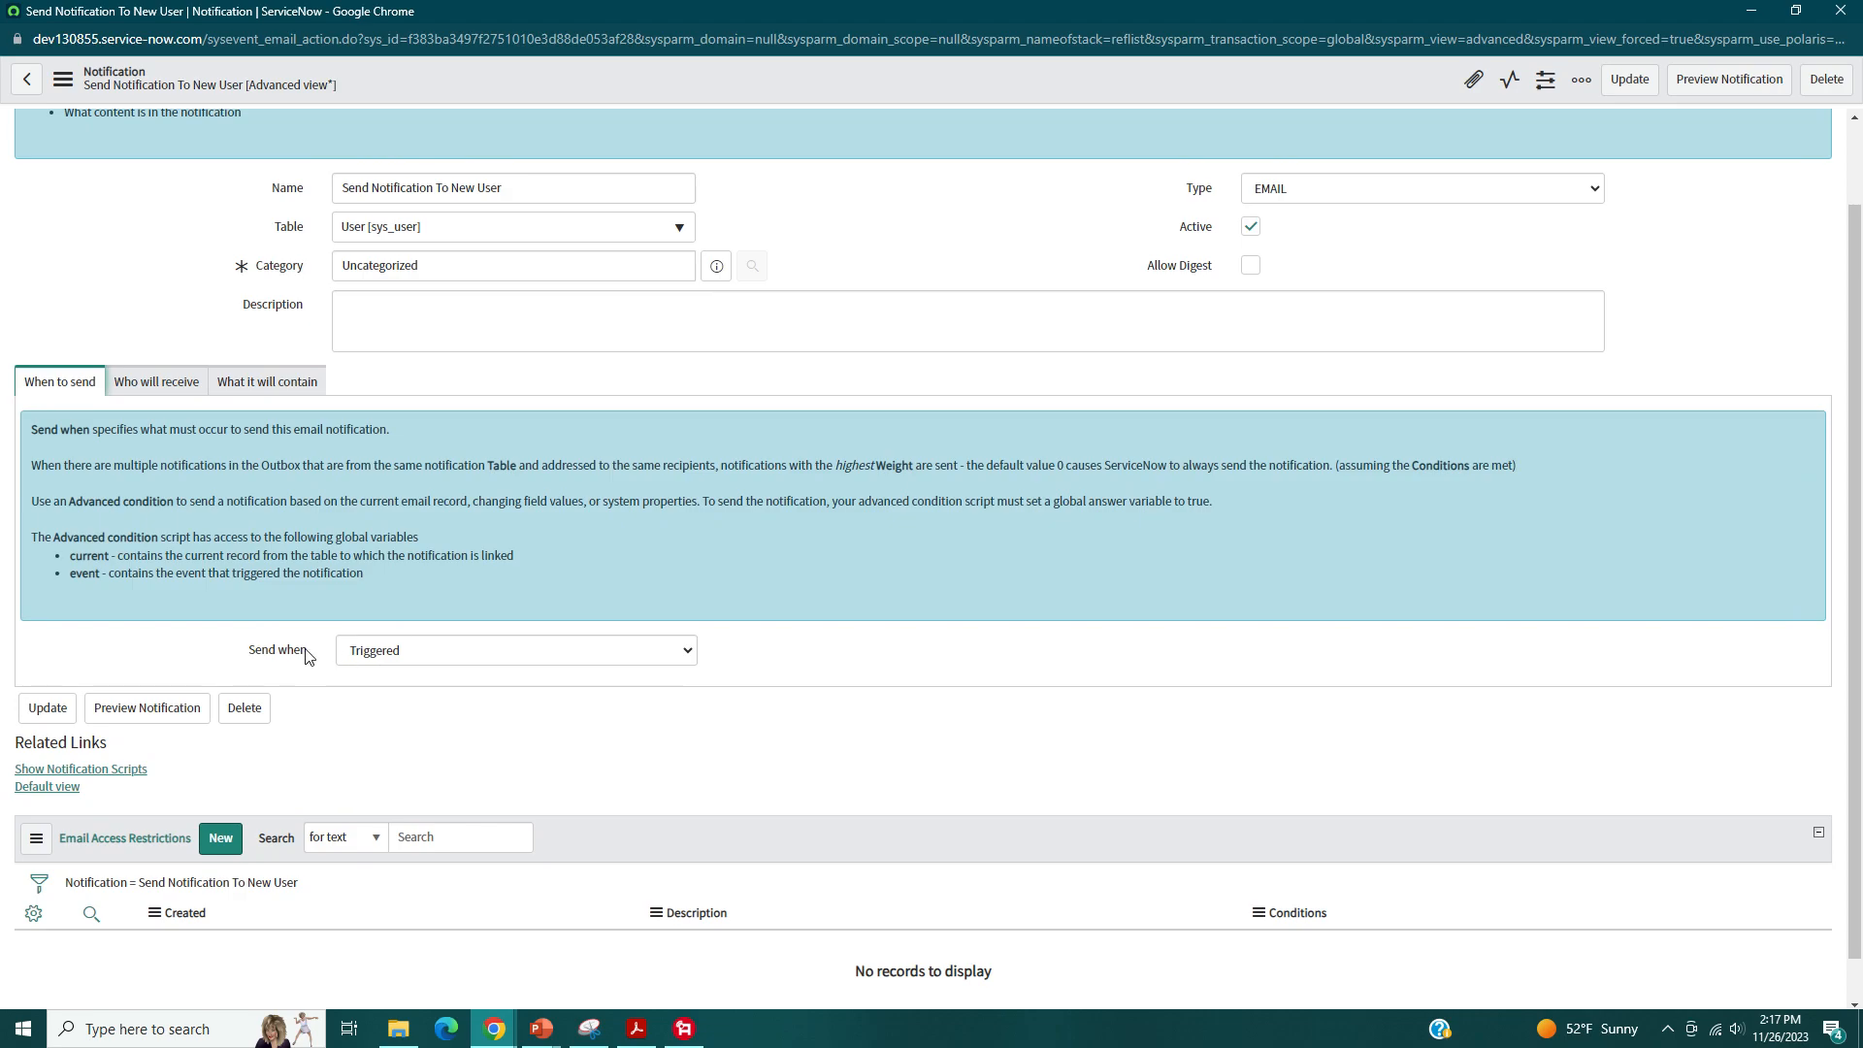
pyautogui.click(434, 661)
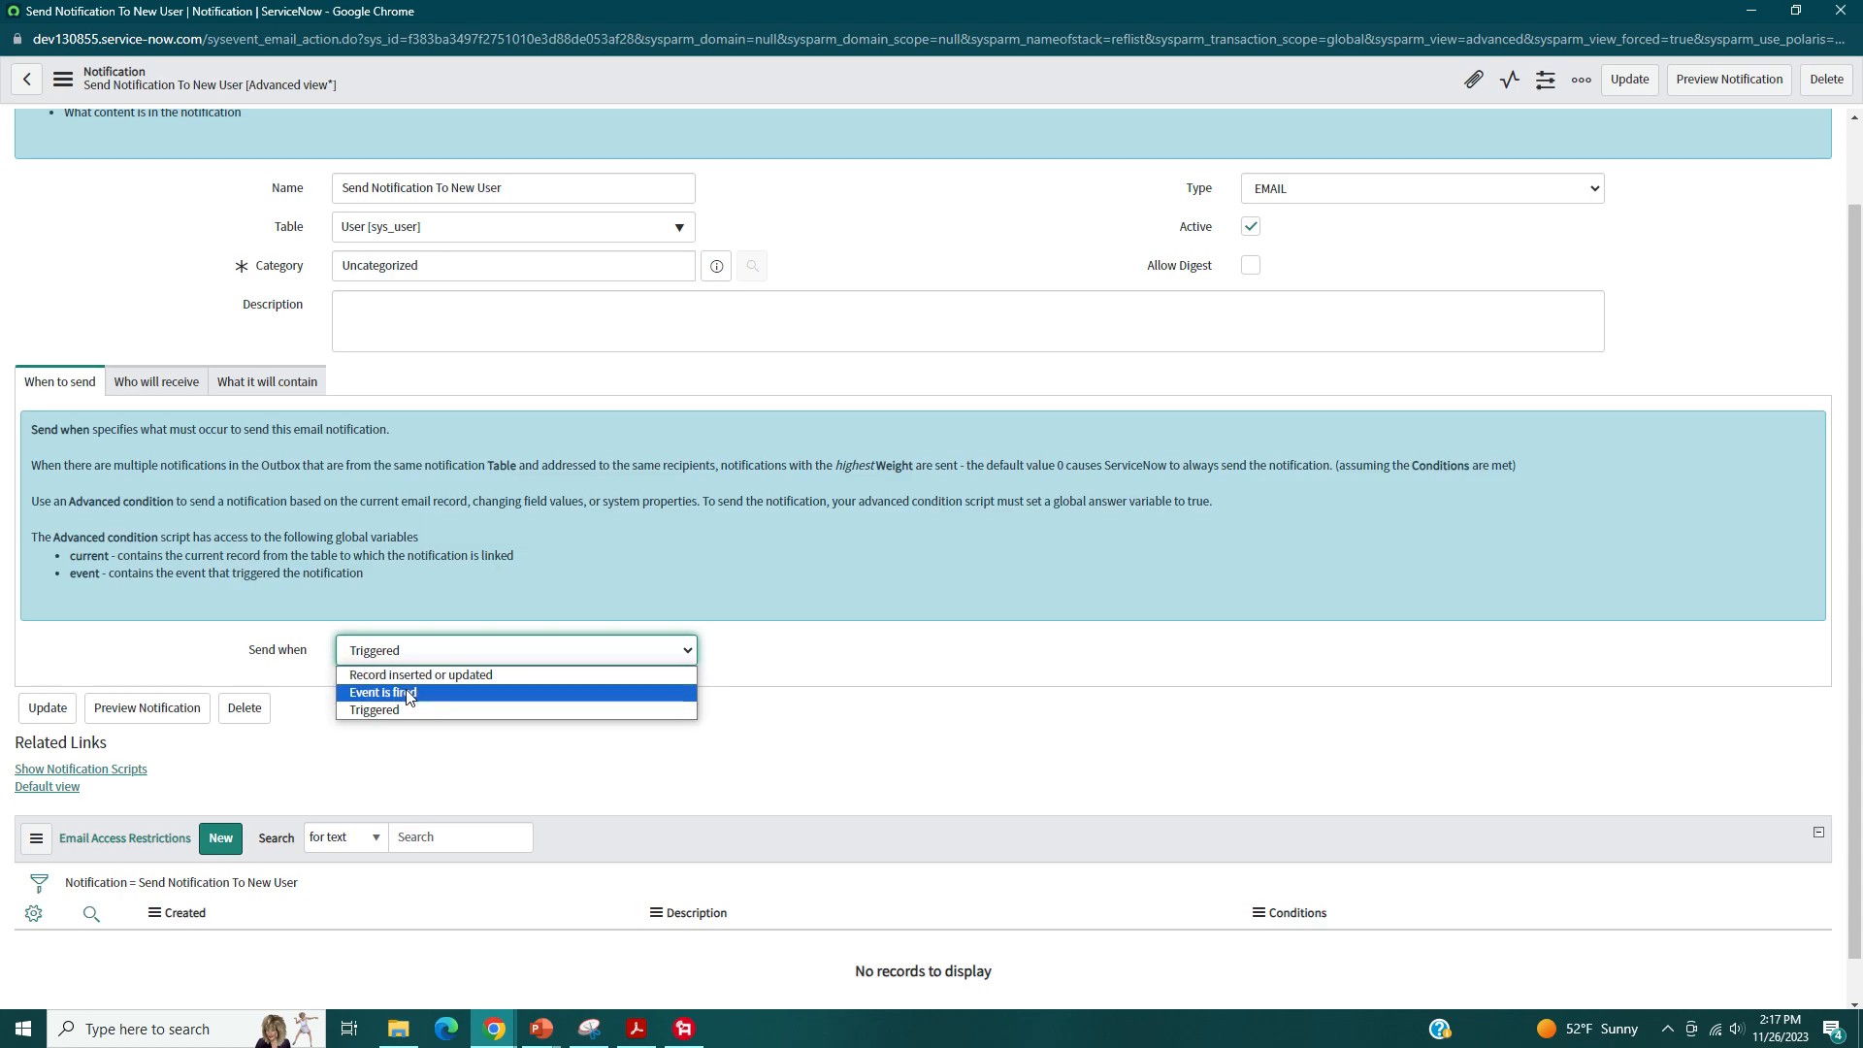
pyautogui.click(109, 231)
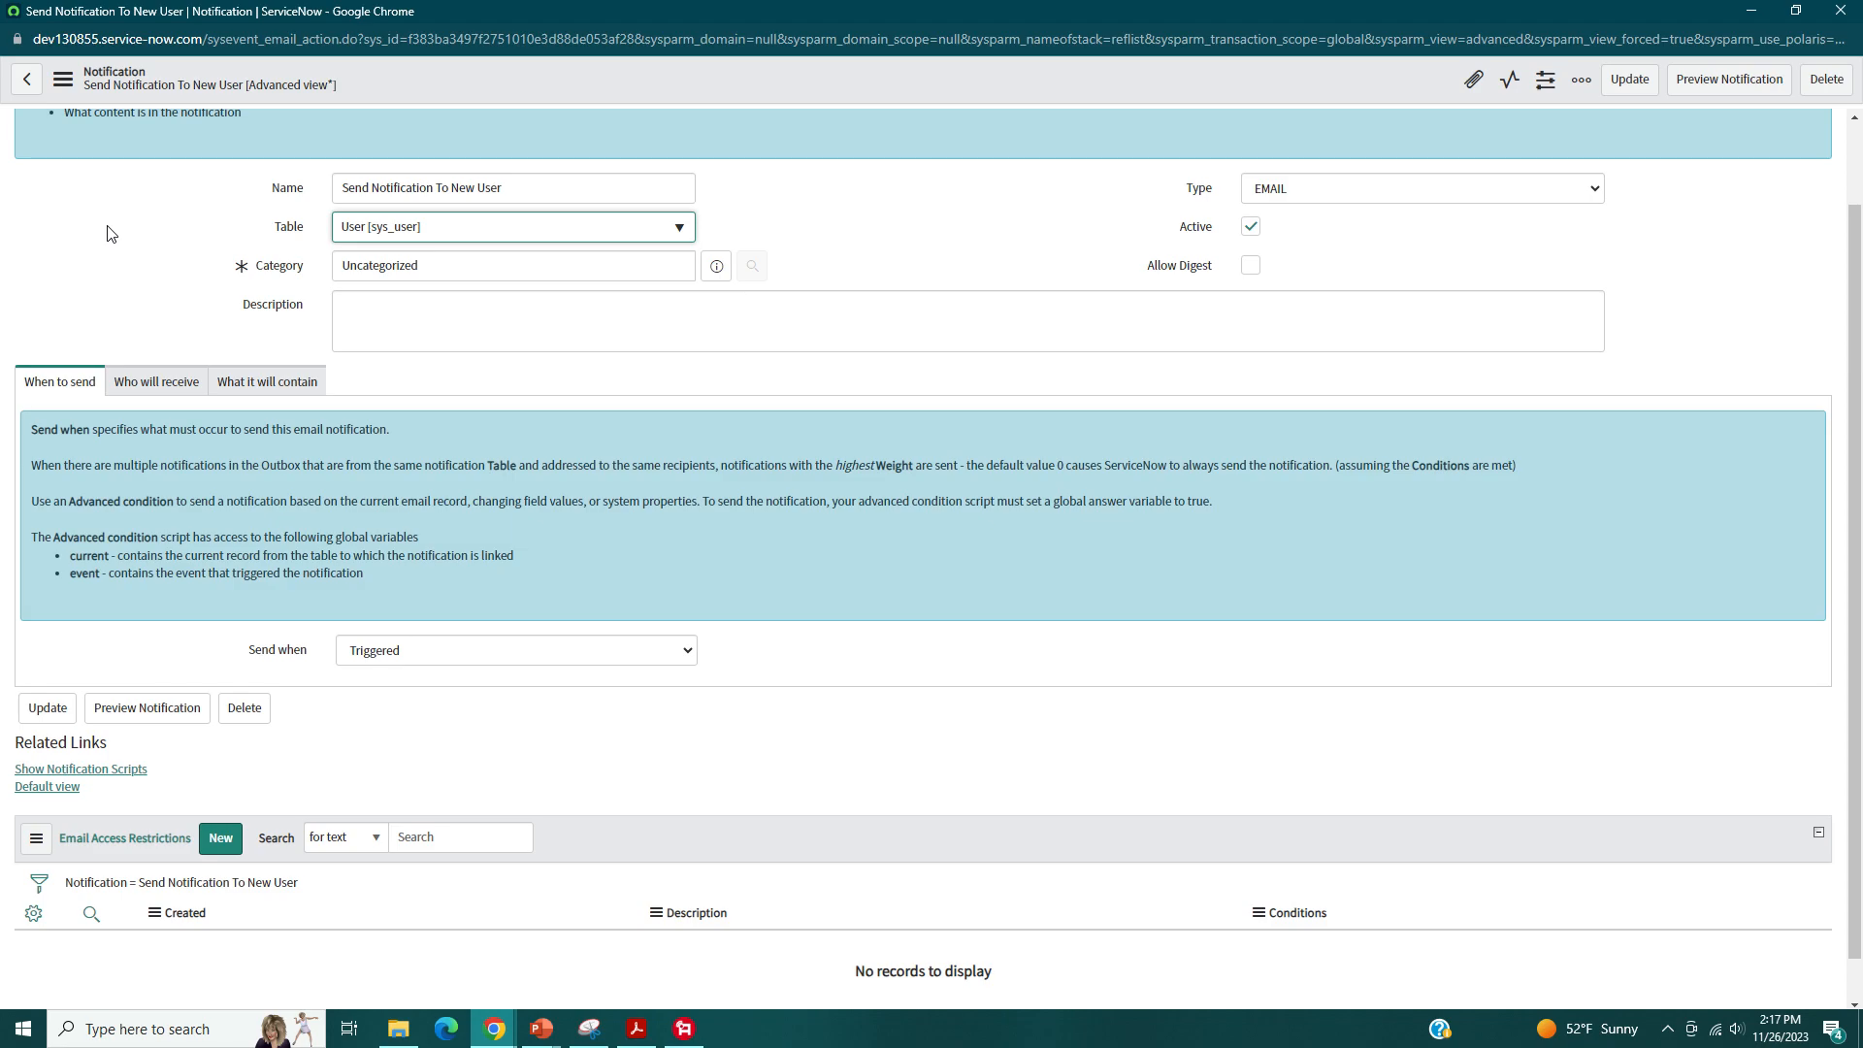
pyautogui.click(470, 652)
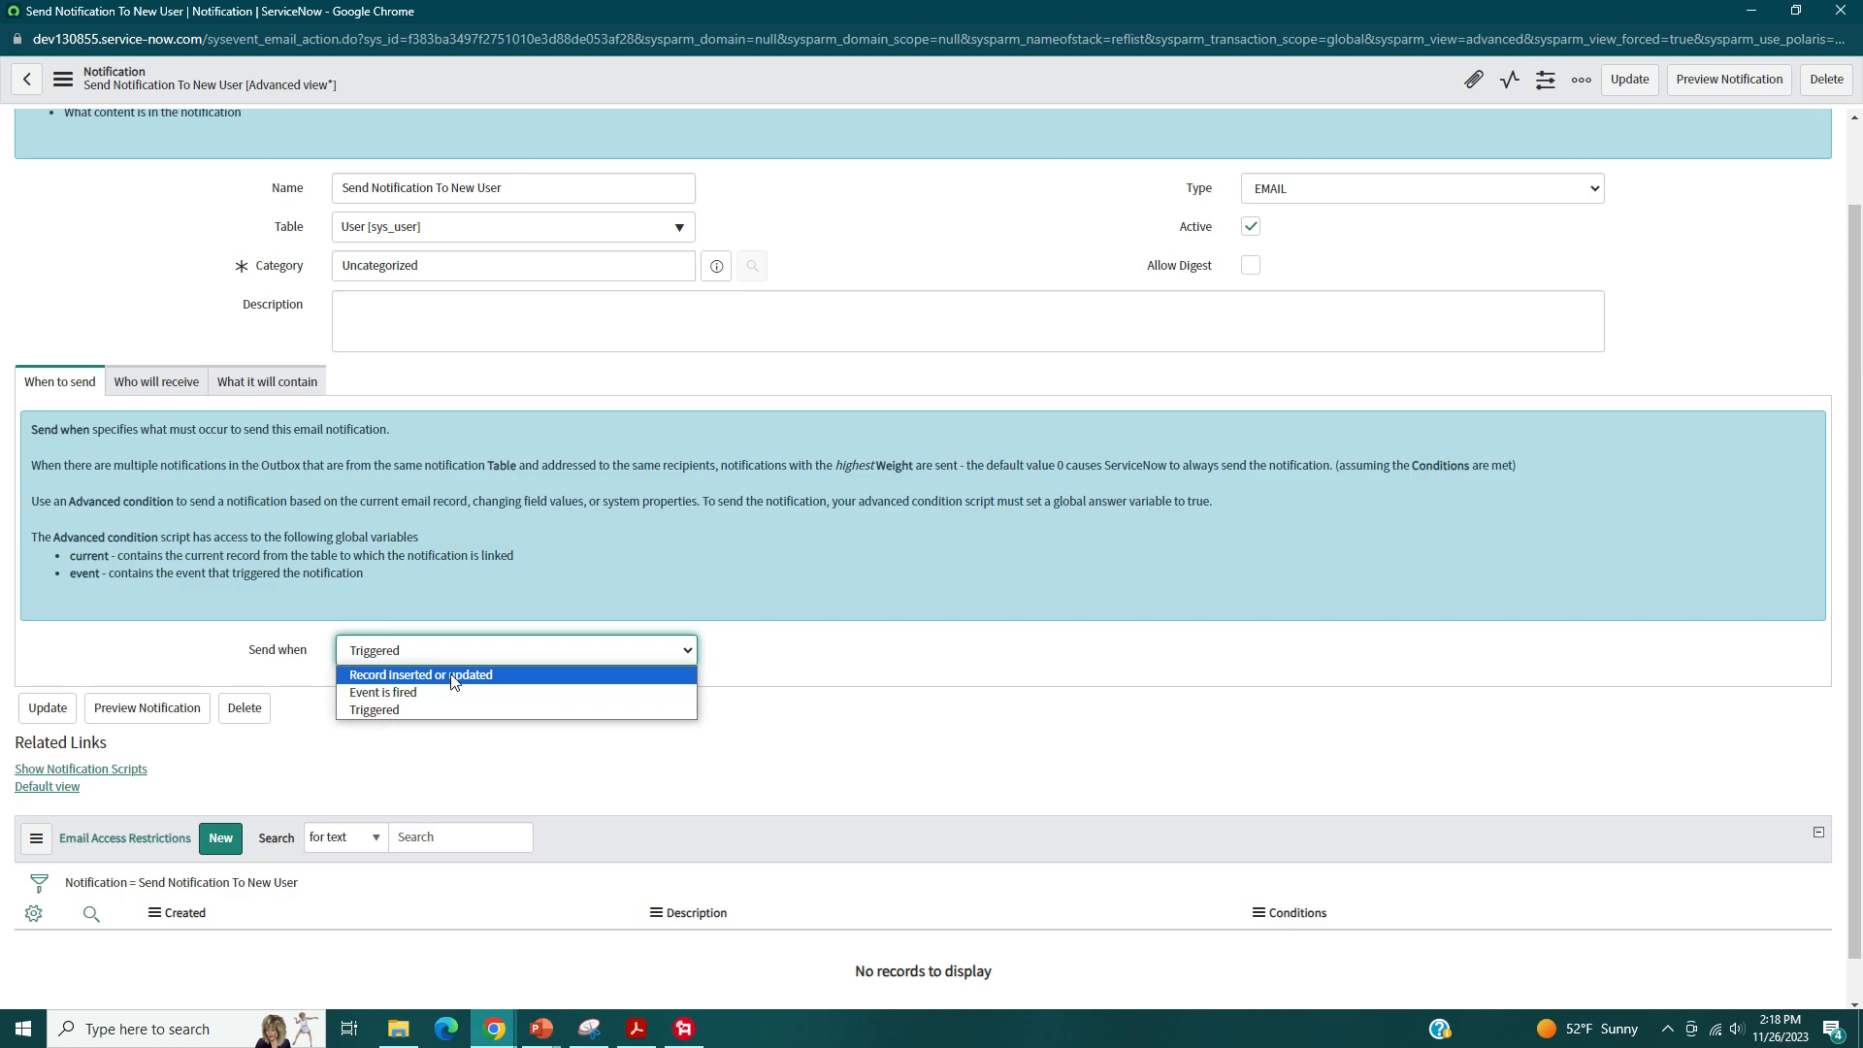
pyautogui.click(125, 244)
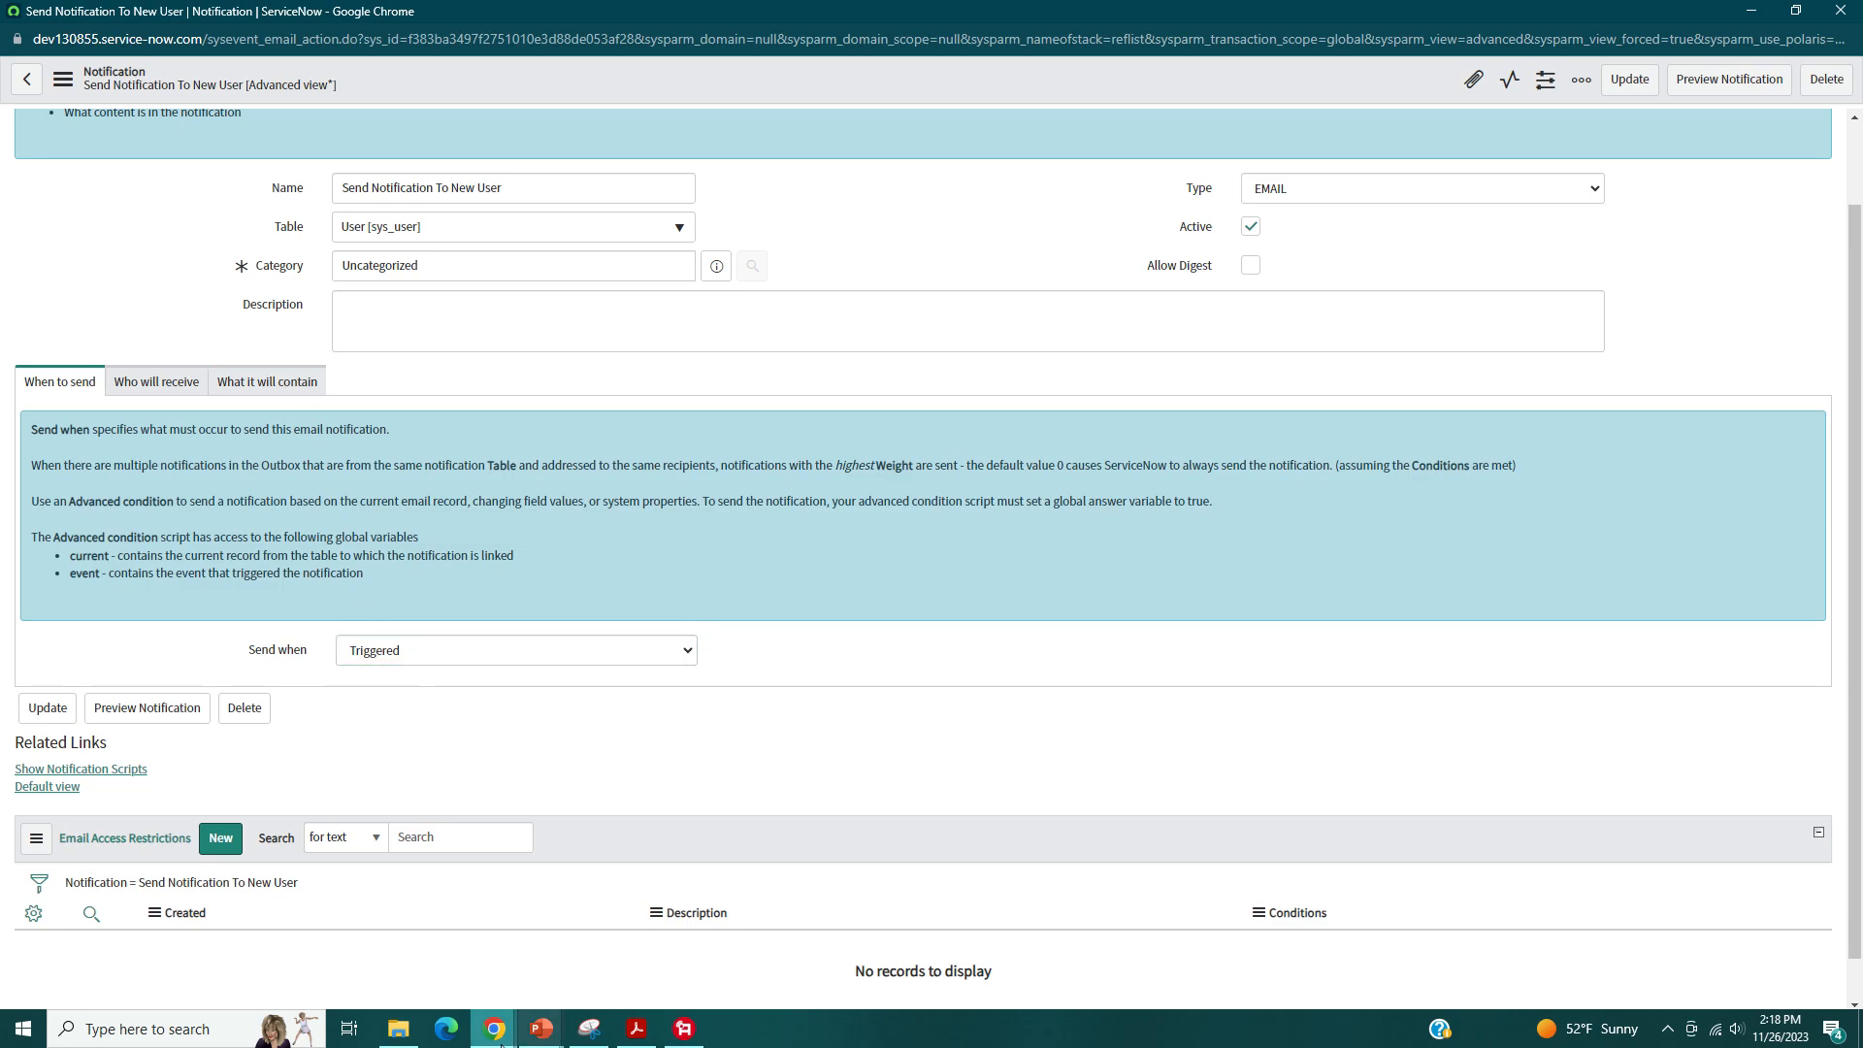
# - Switch to the Automate Emails flow, select Send Notification To New User as the action's notification, and finish the action
pyautogui.moveTo(497, 1036)
pyautogui.click(393, 931)
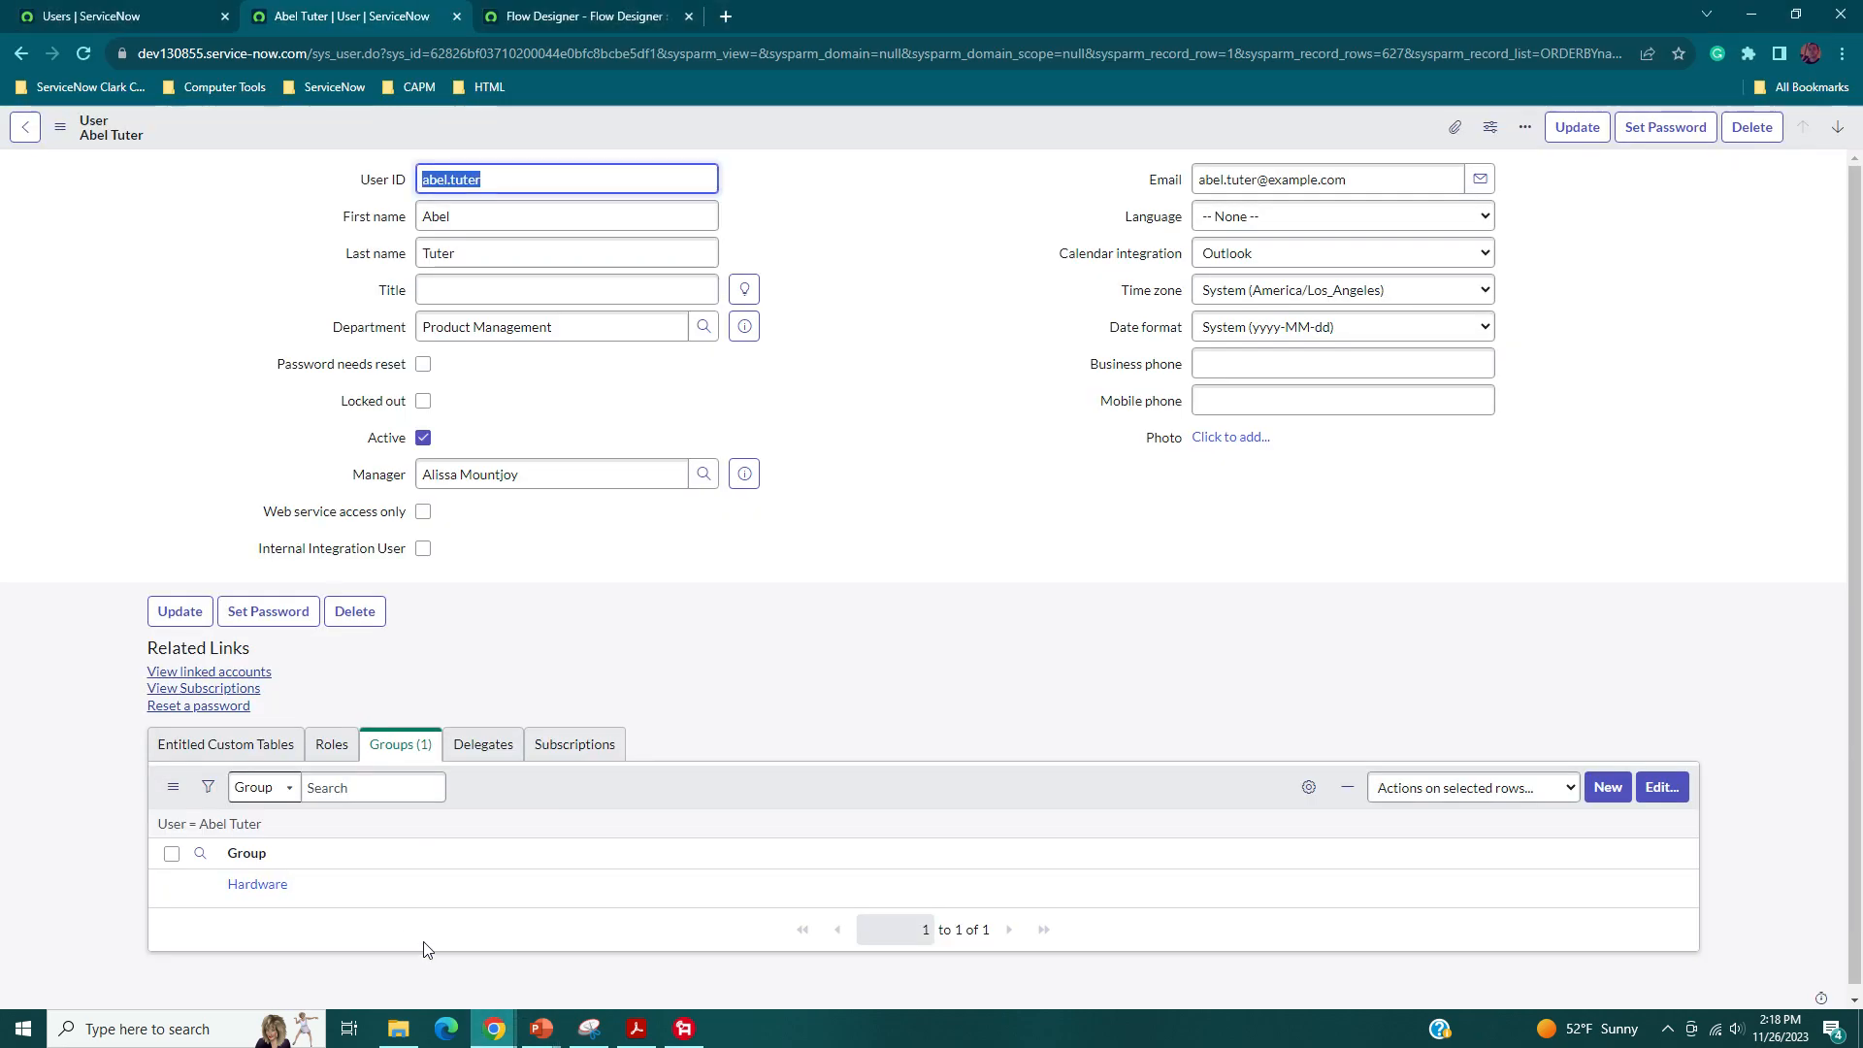
pyautogui.click(558, 17)
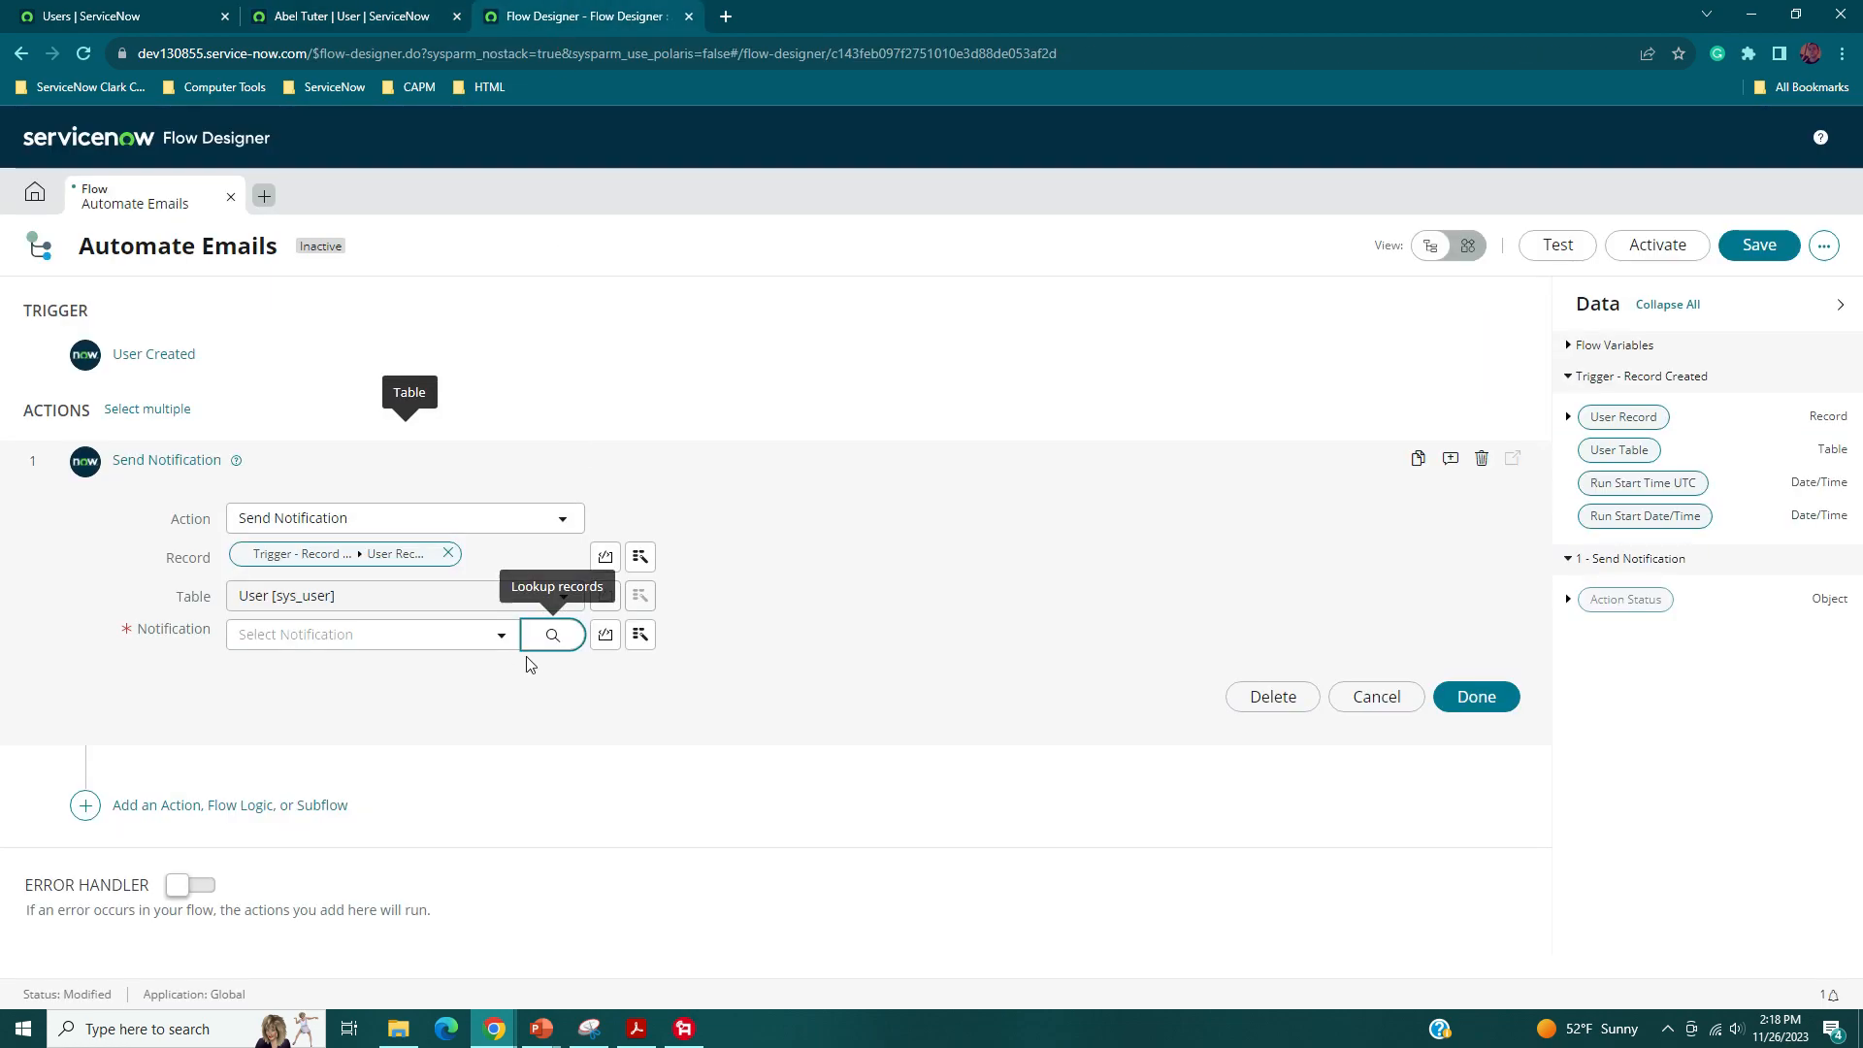
pyautogui.click(551, 635)
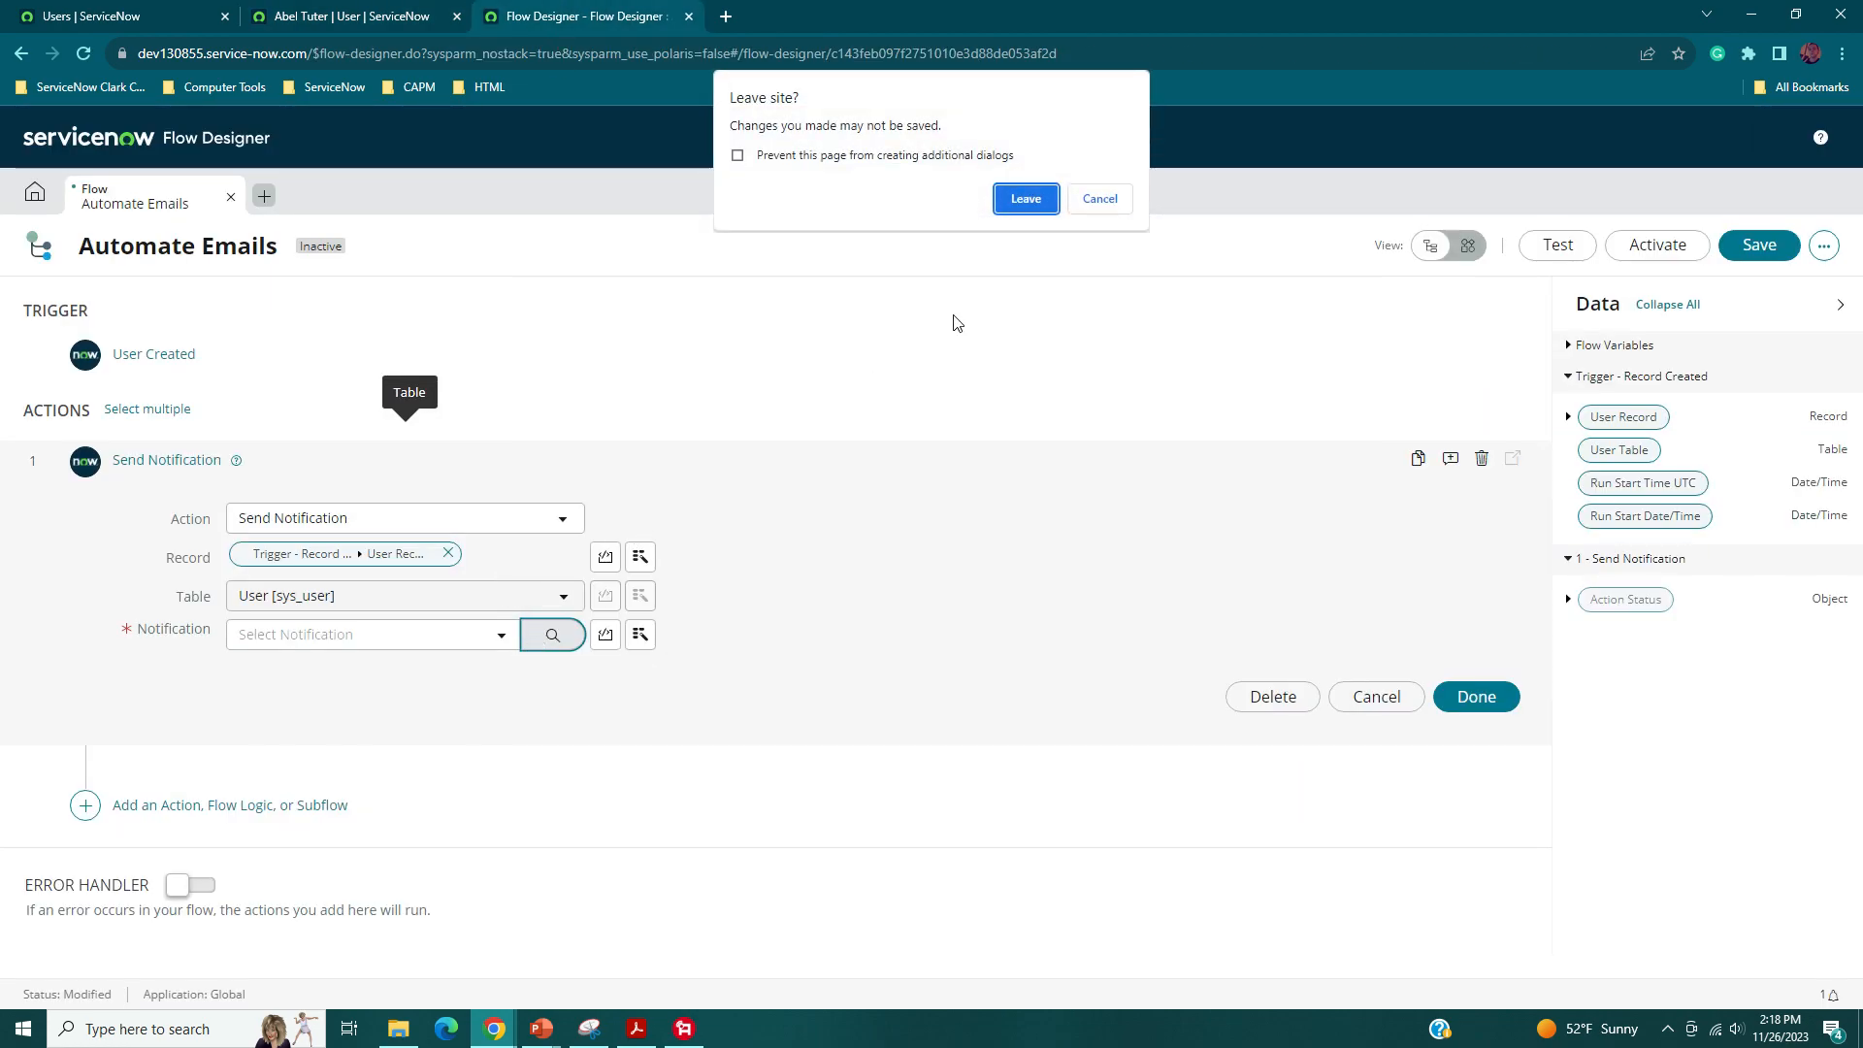
pyautogui.click(1098, 200)
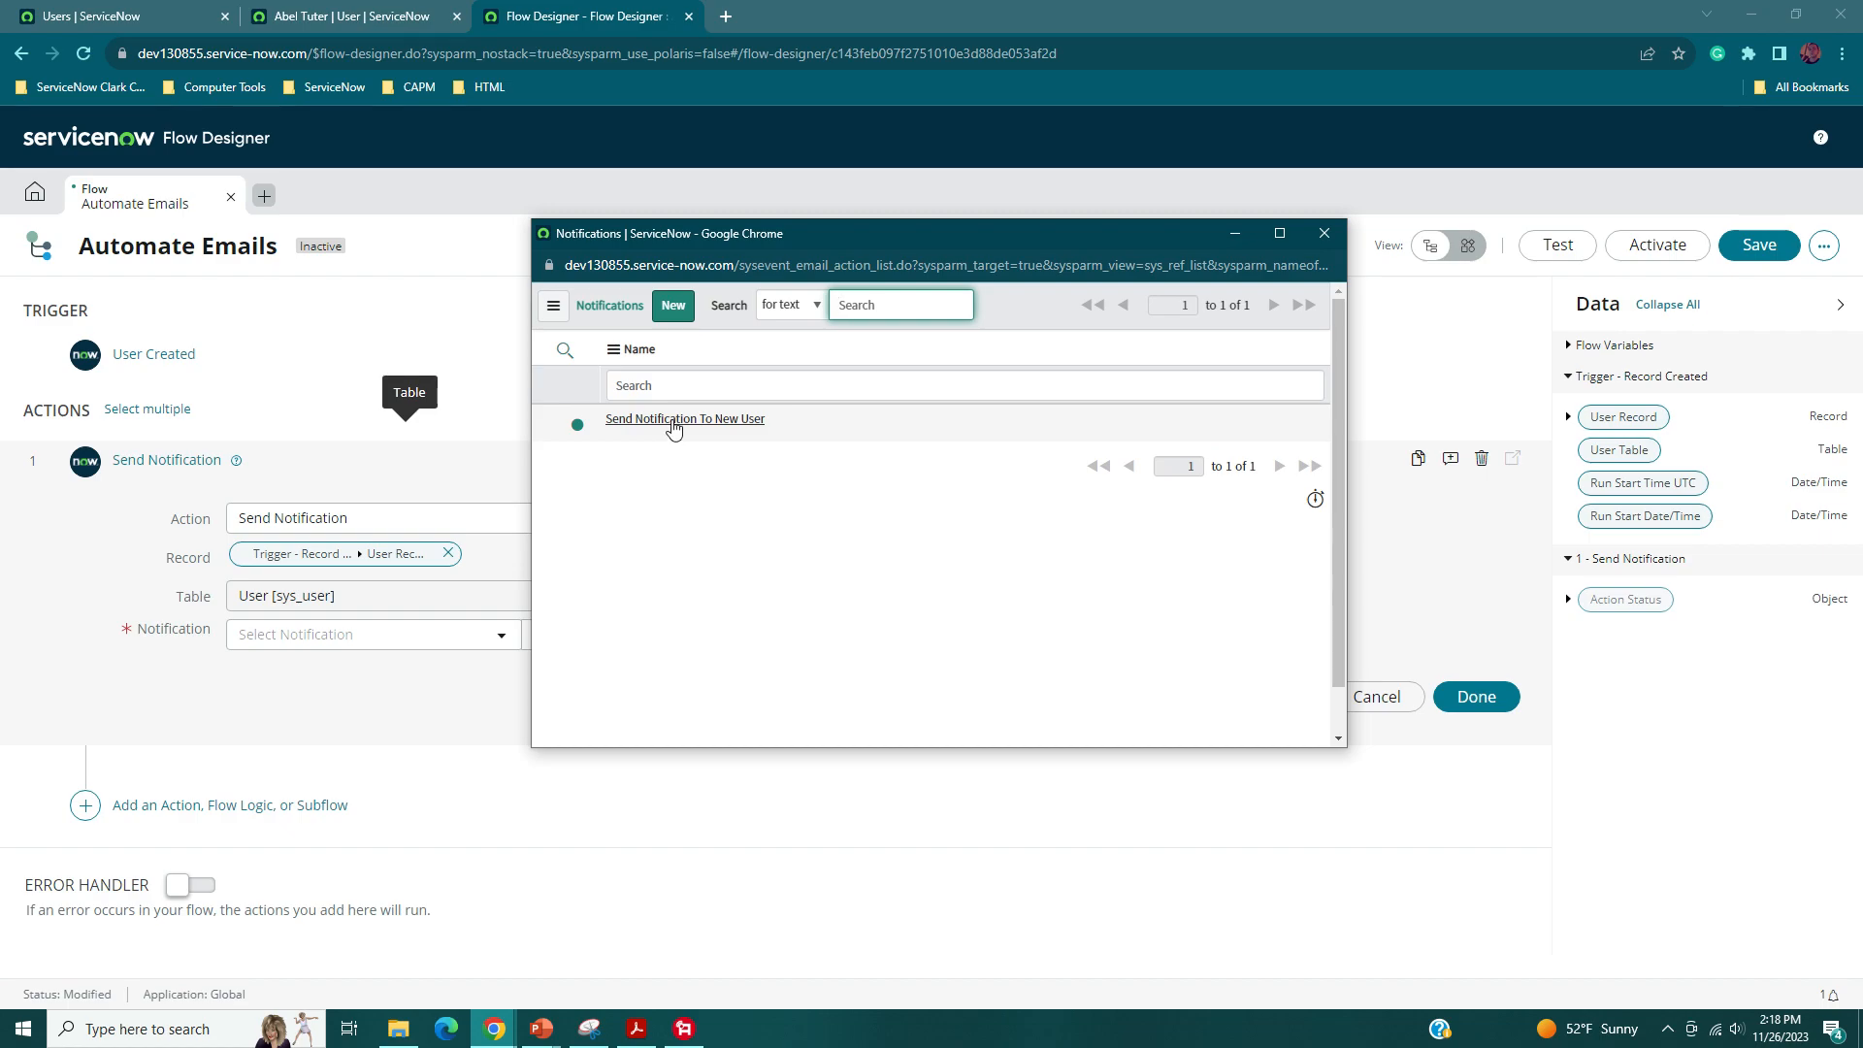
pyautogui.click(674, 420)
pyautogui.click(1476, 697)
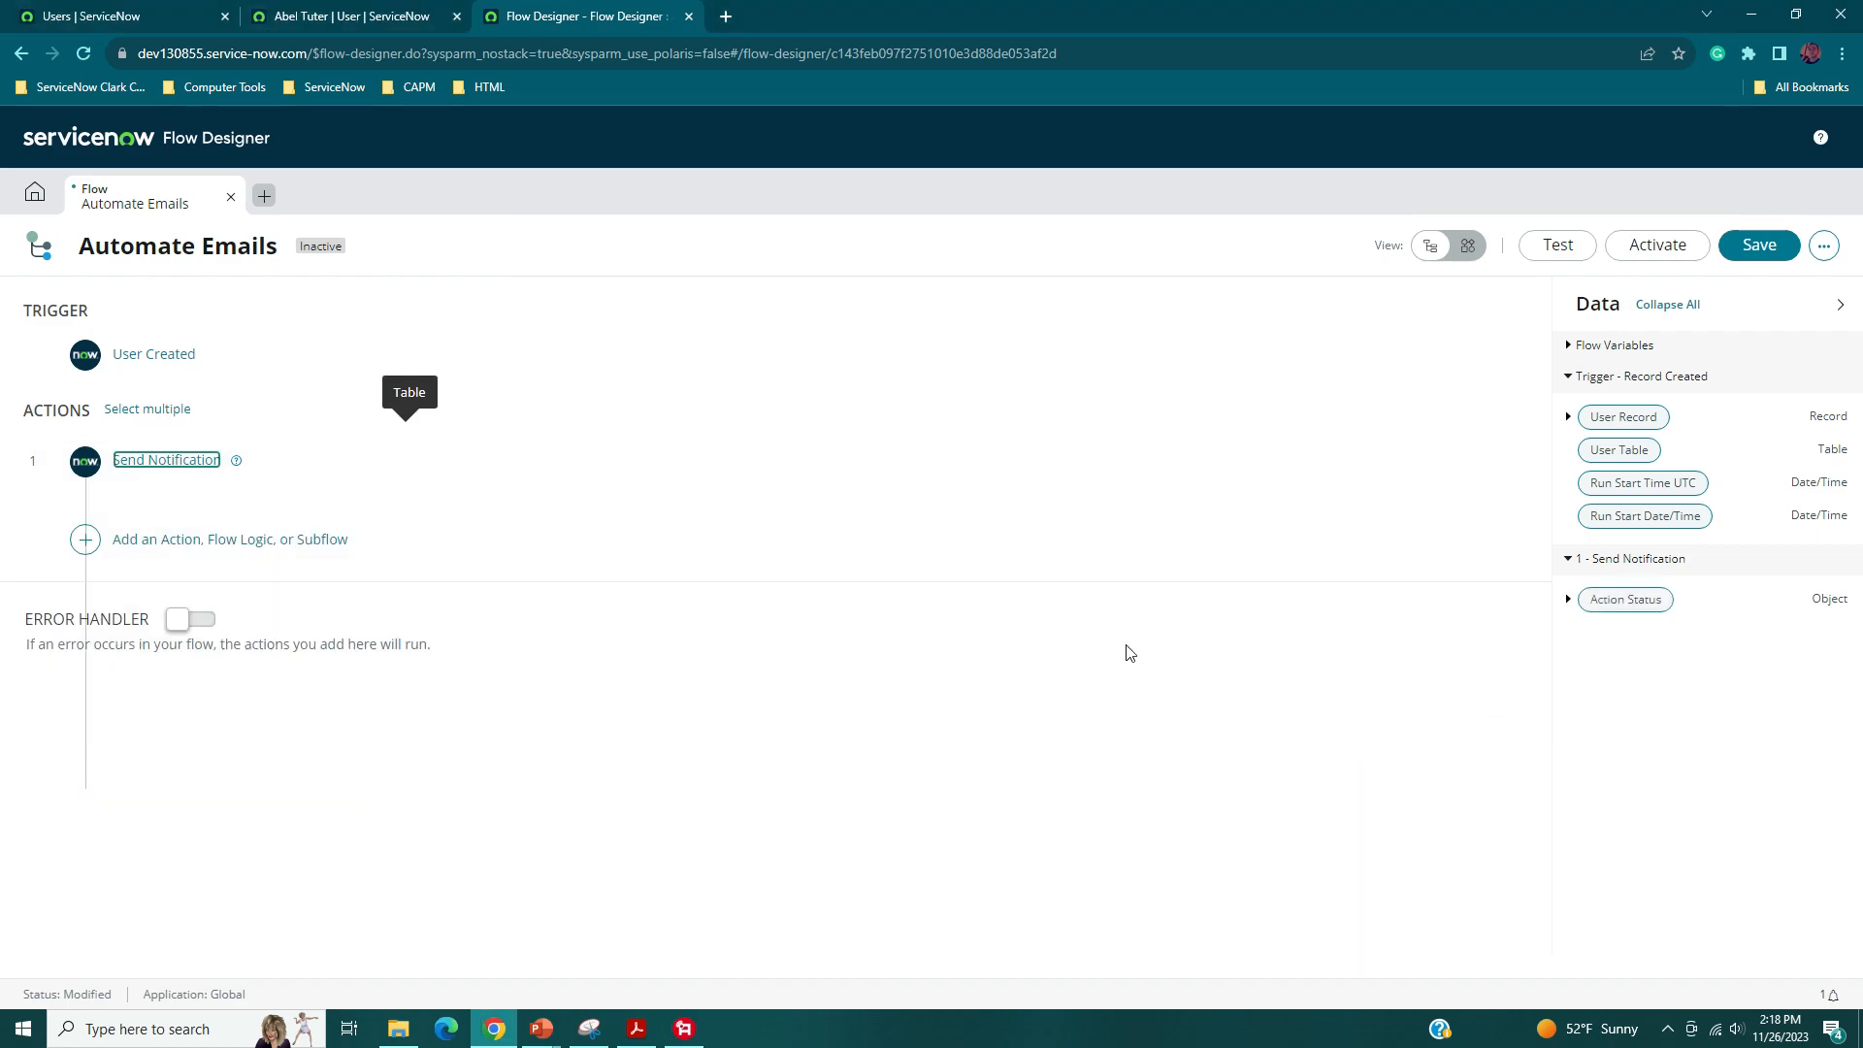
# - Save the Automate Emails flow and activate it
pyautogui.click(1752, 250)
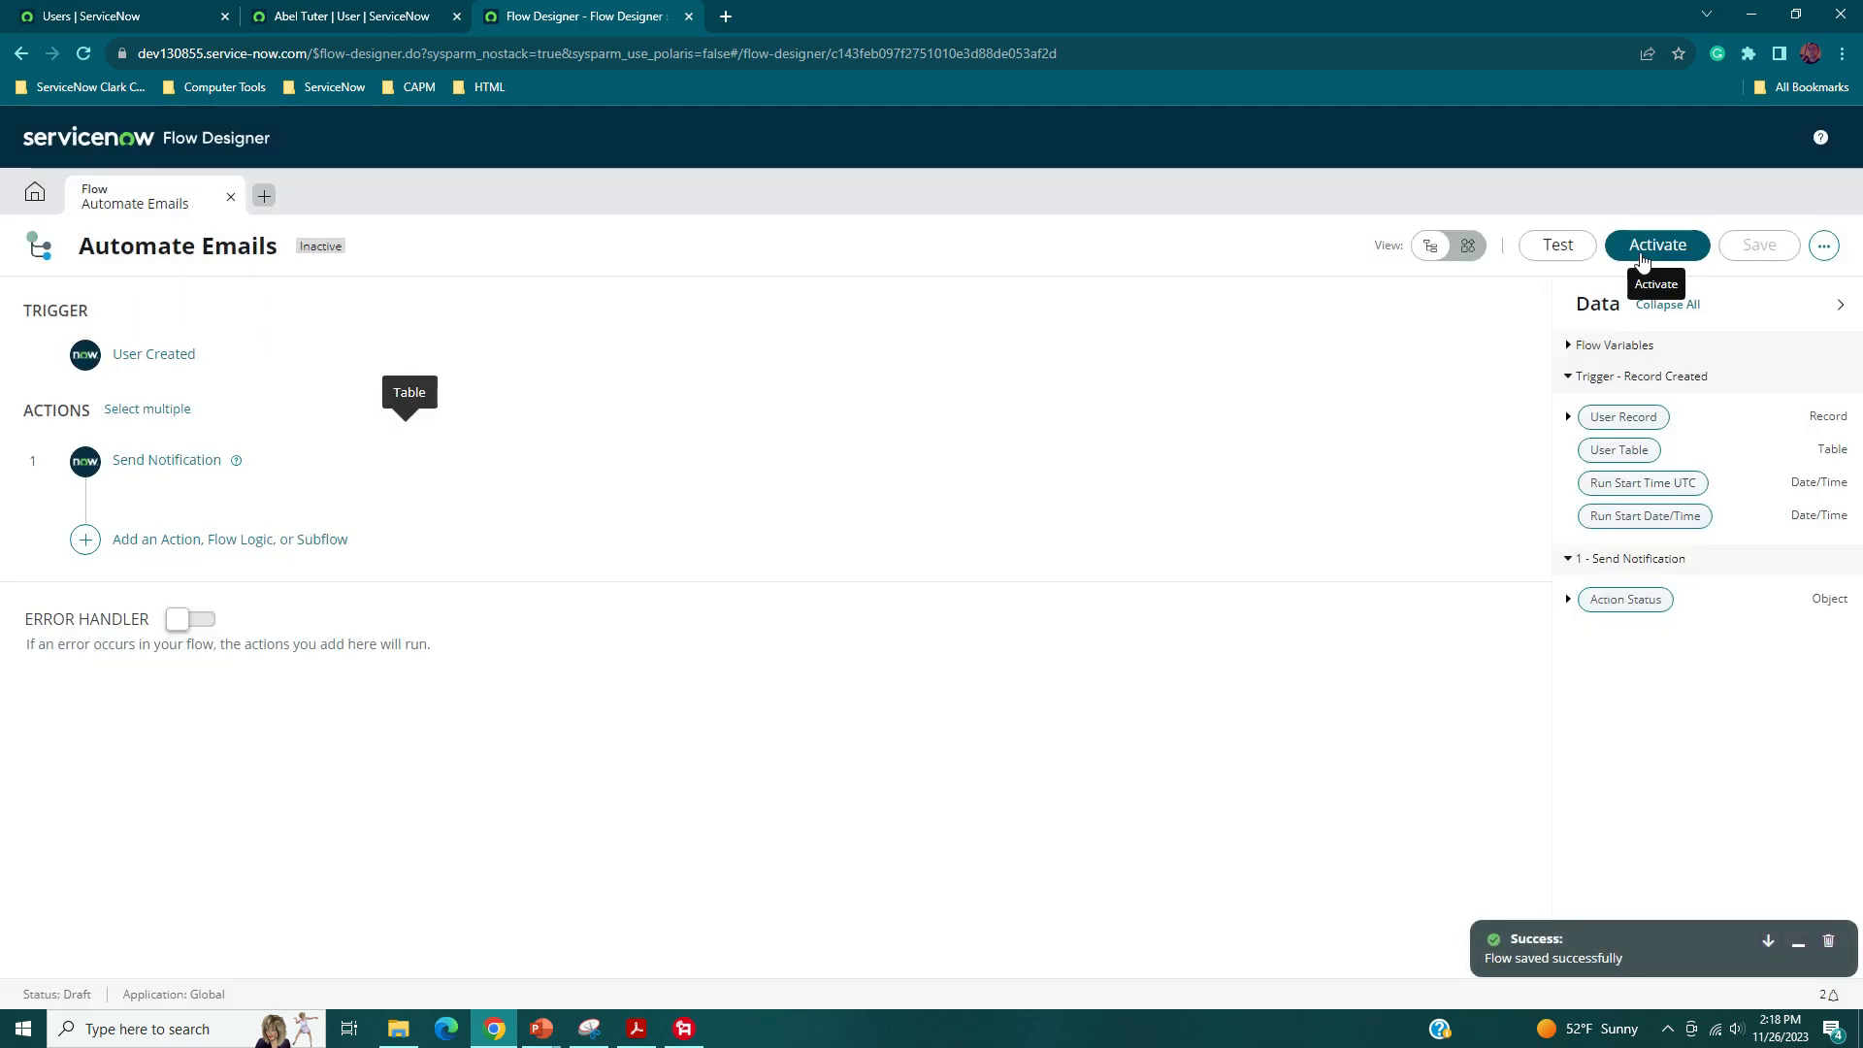
pyautogui.click(1641, 254)
pyautogui.click(1086, 387)
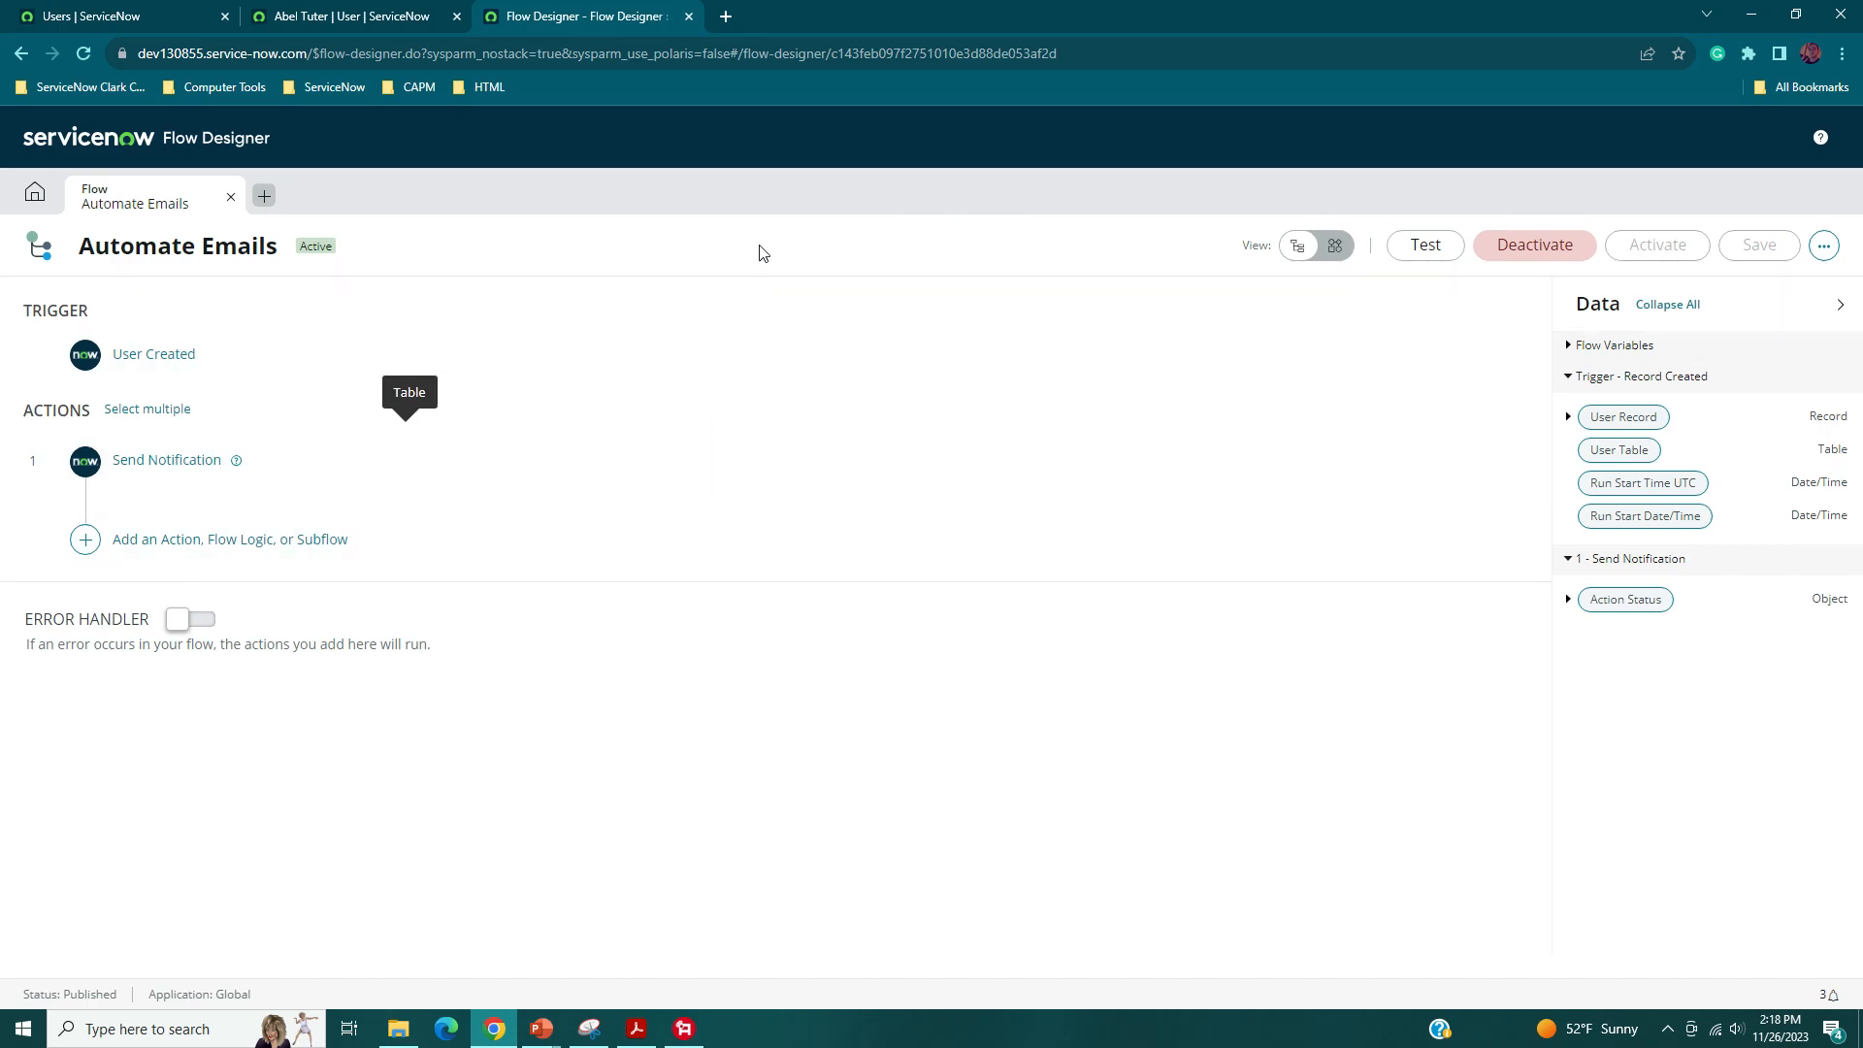
# - Close the open user record's tab, start a new user record from the Users list, and assign its manager
pyautogui.click(441, 16)
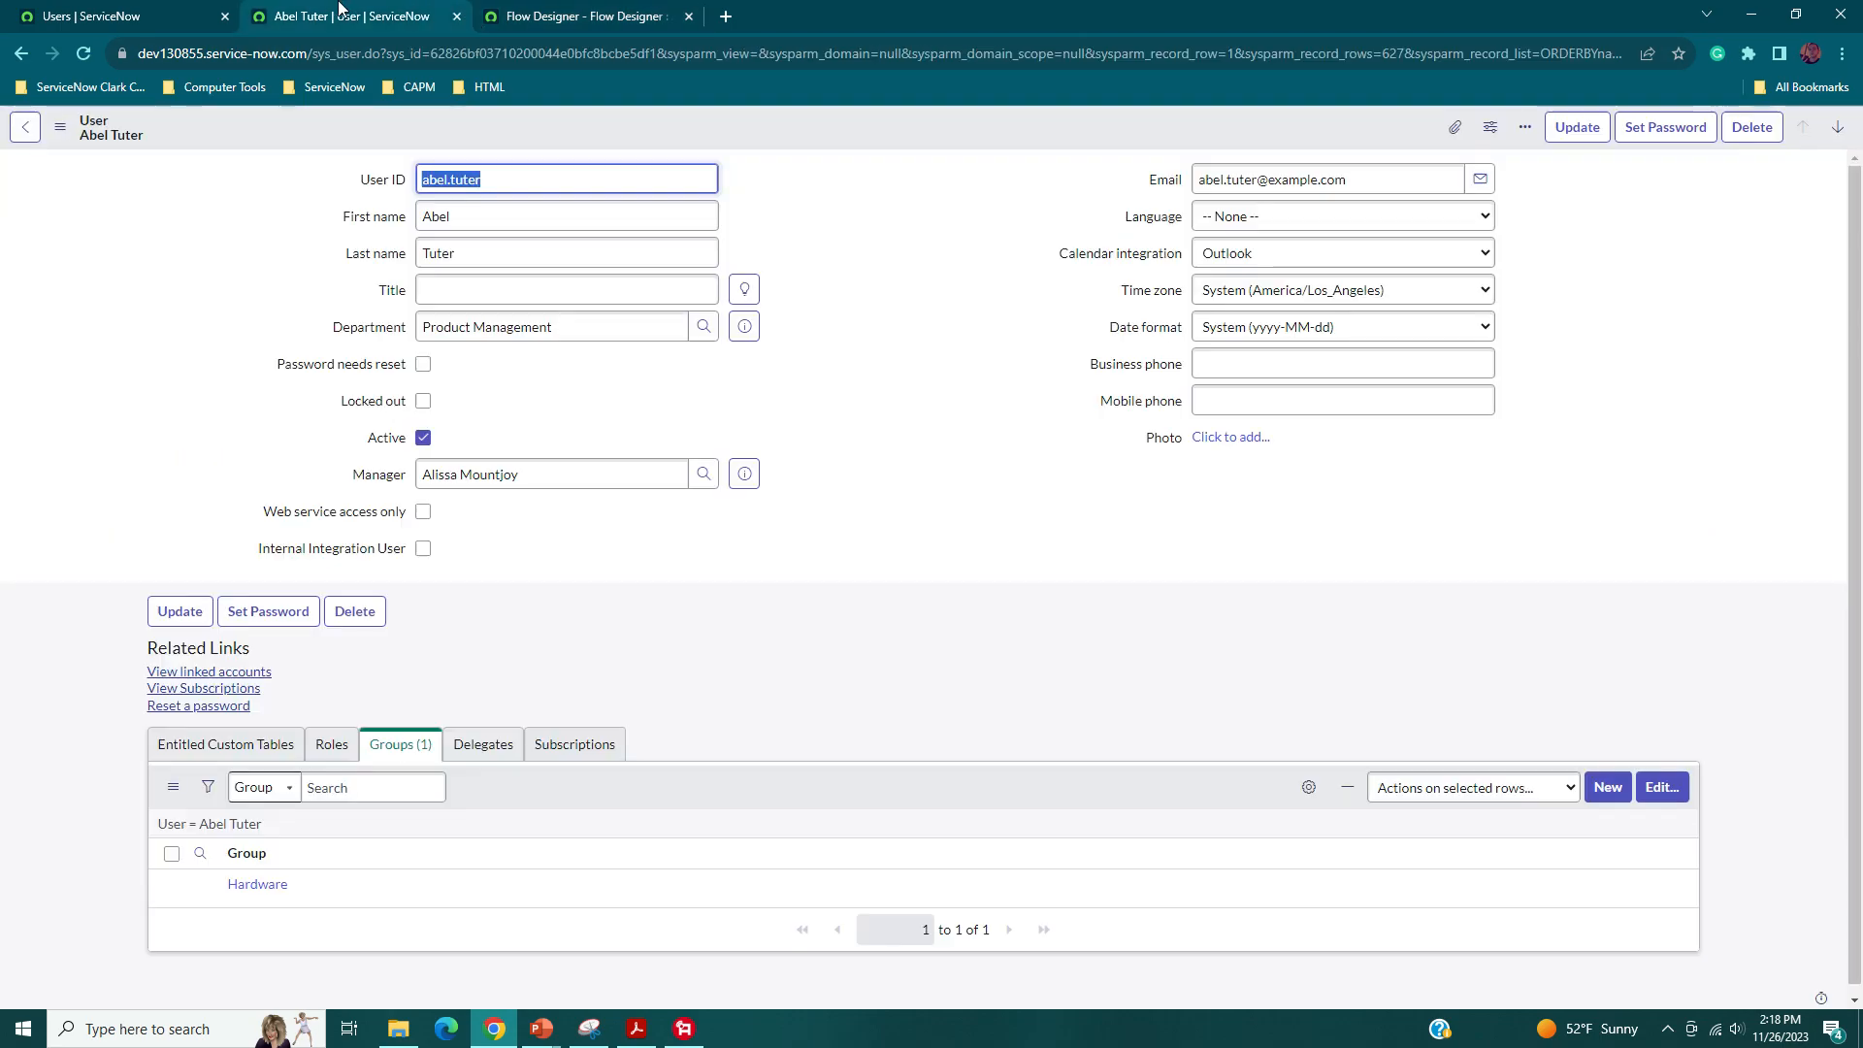
pyautogui.click(456, 16)
pyautogui.click(107, 17)
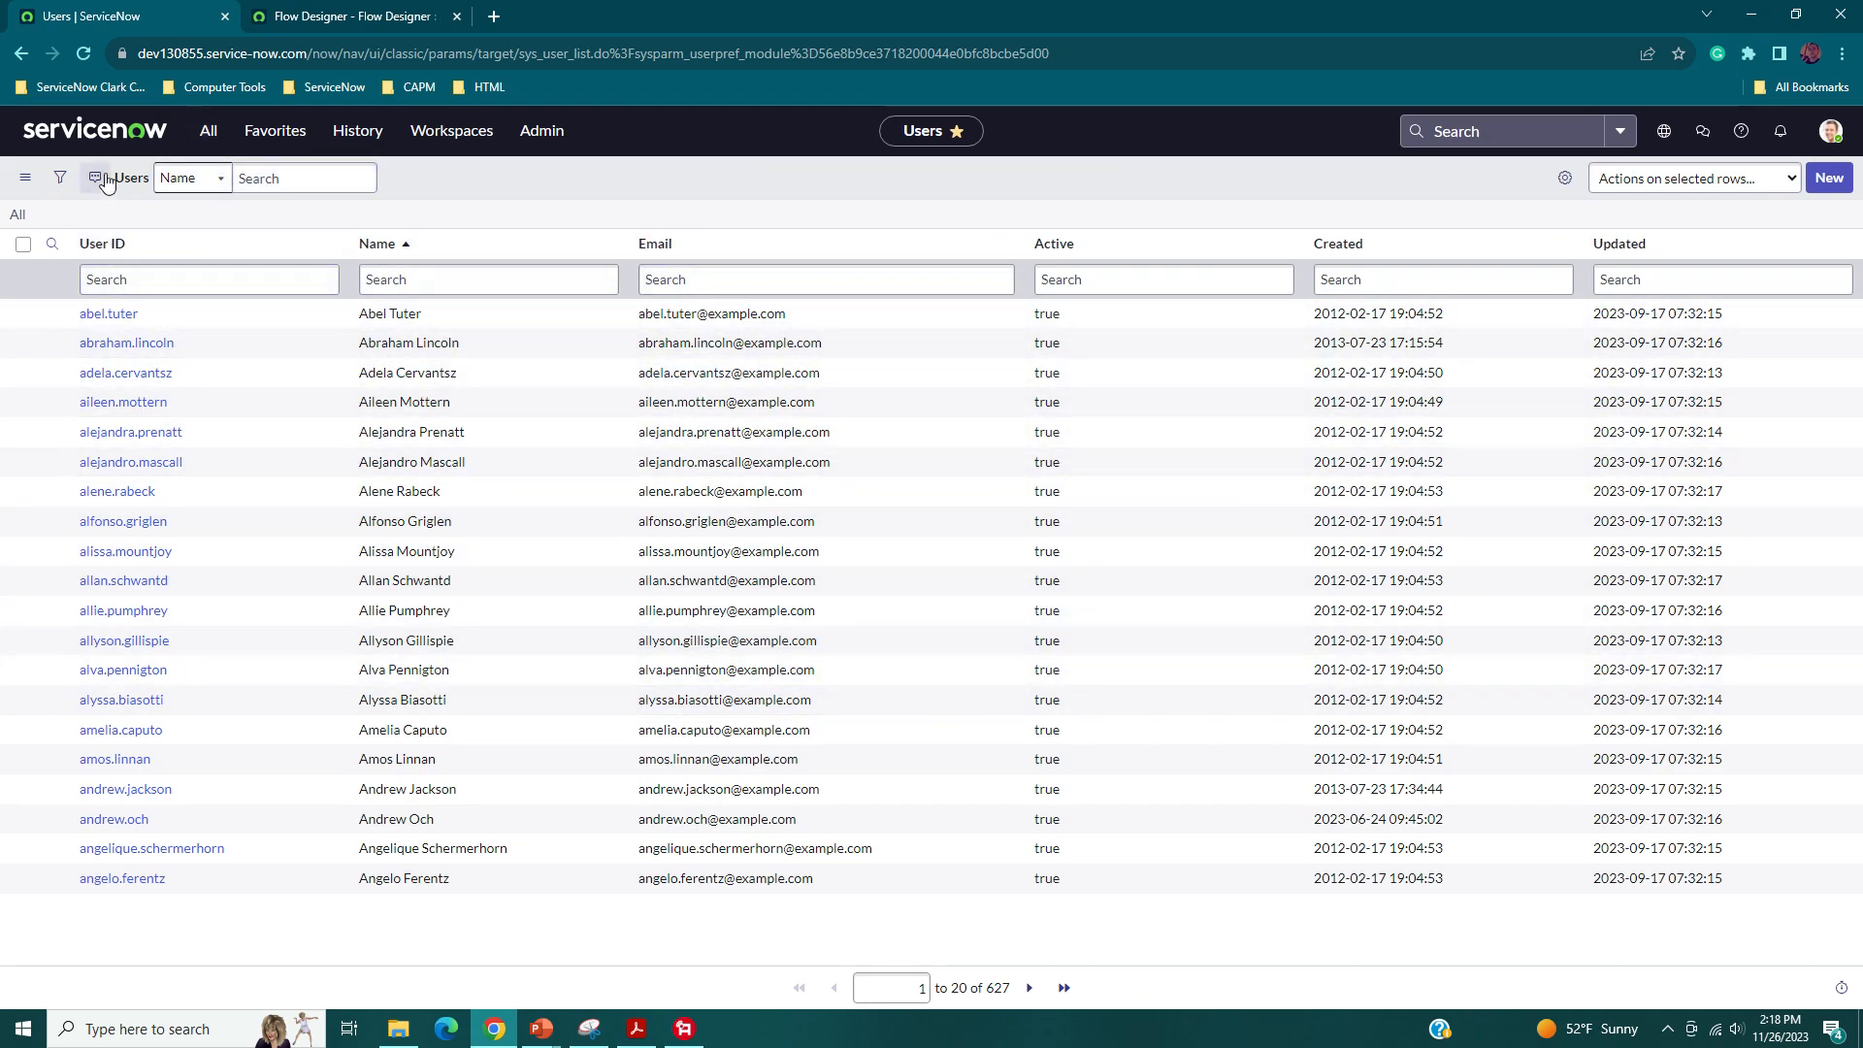
pyautogui.click(1830, 179)
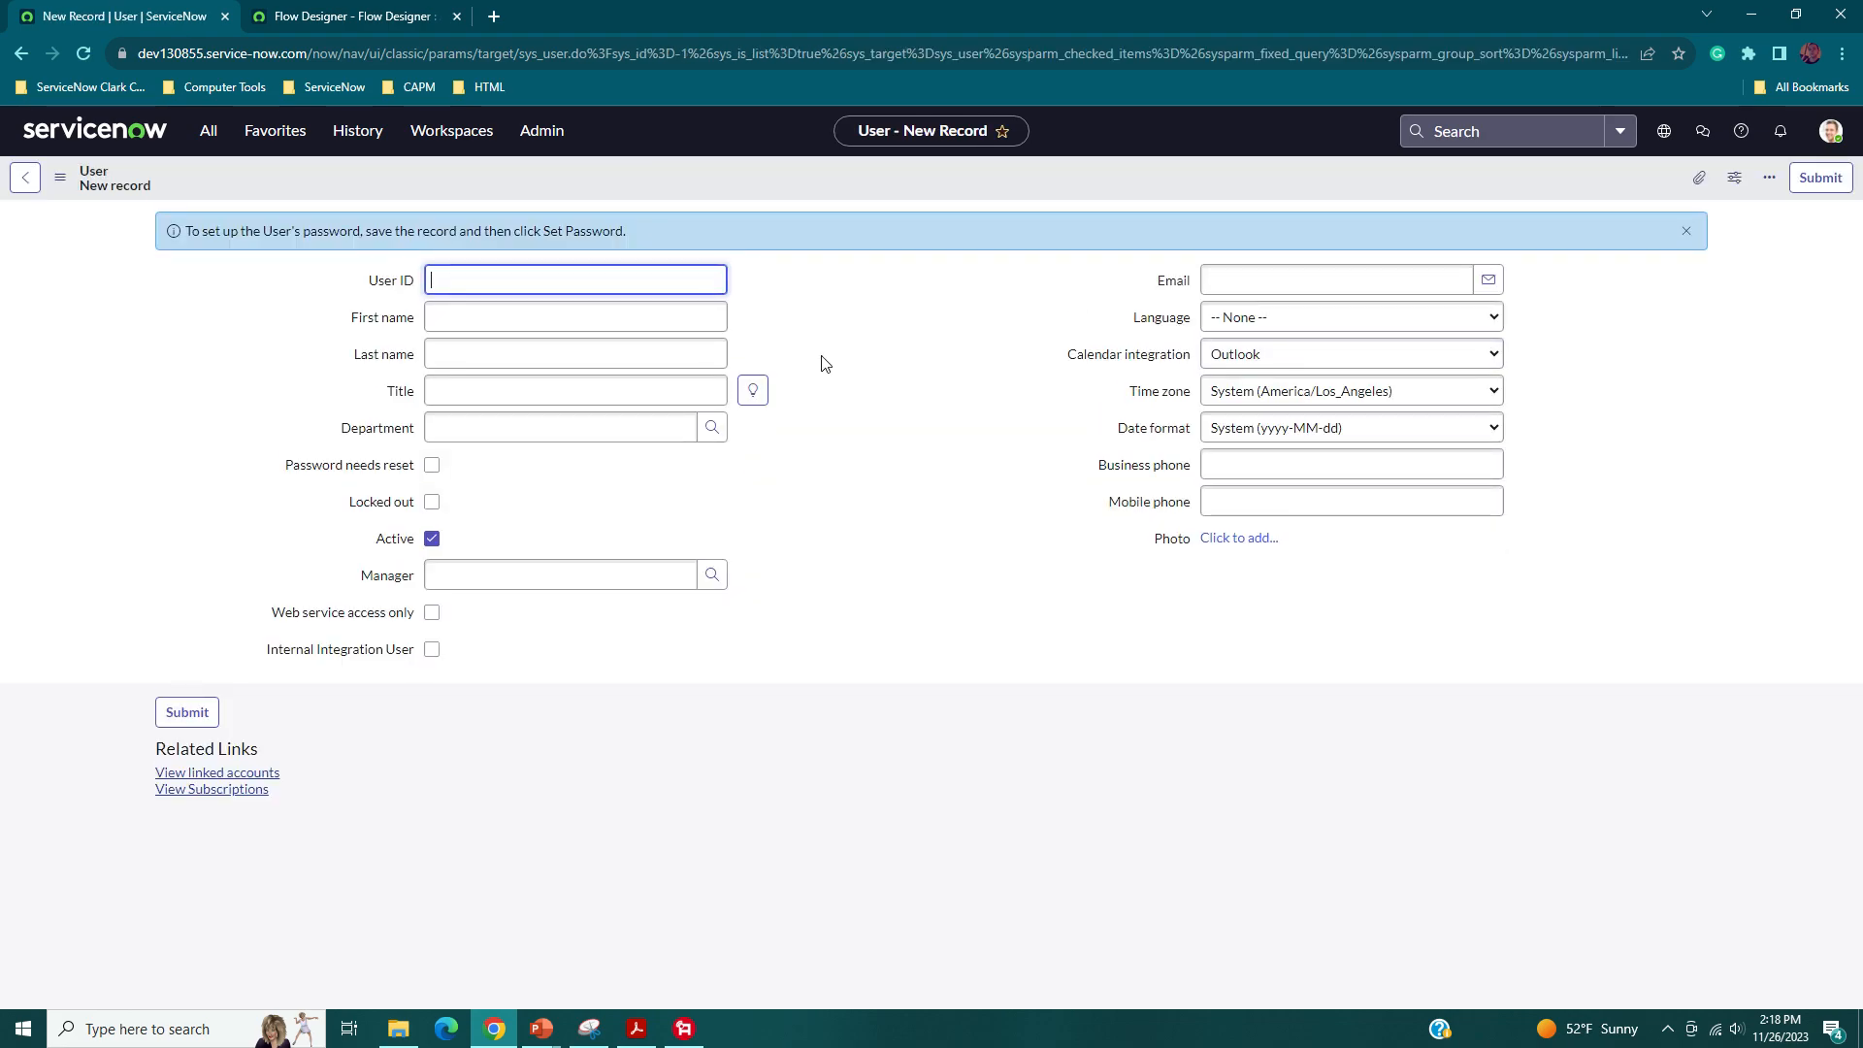
pyautogui.click(498, 573)
pyautogui.write('Abel')
pyautogui.click(491, 626)
# - Set the user ID to EmailTest, fill in the first name, last name and e-mail address, and submit the new user
pyautogui.click(527, 281)
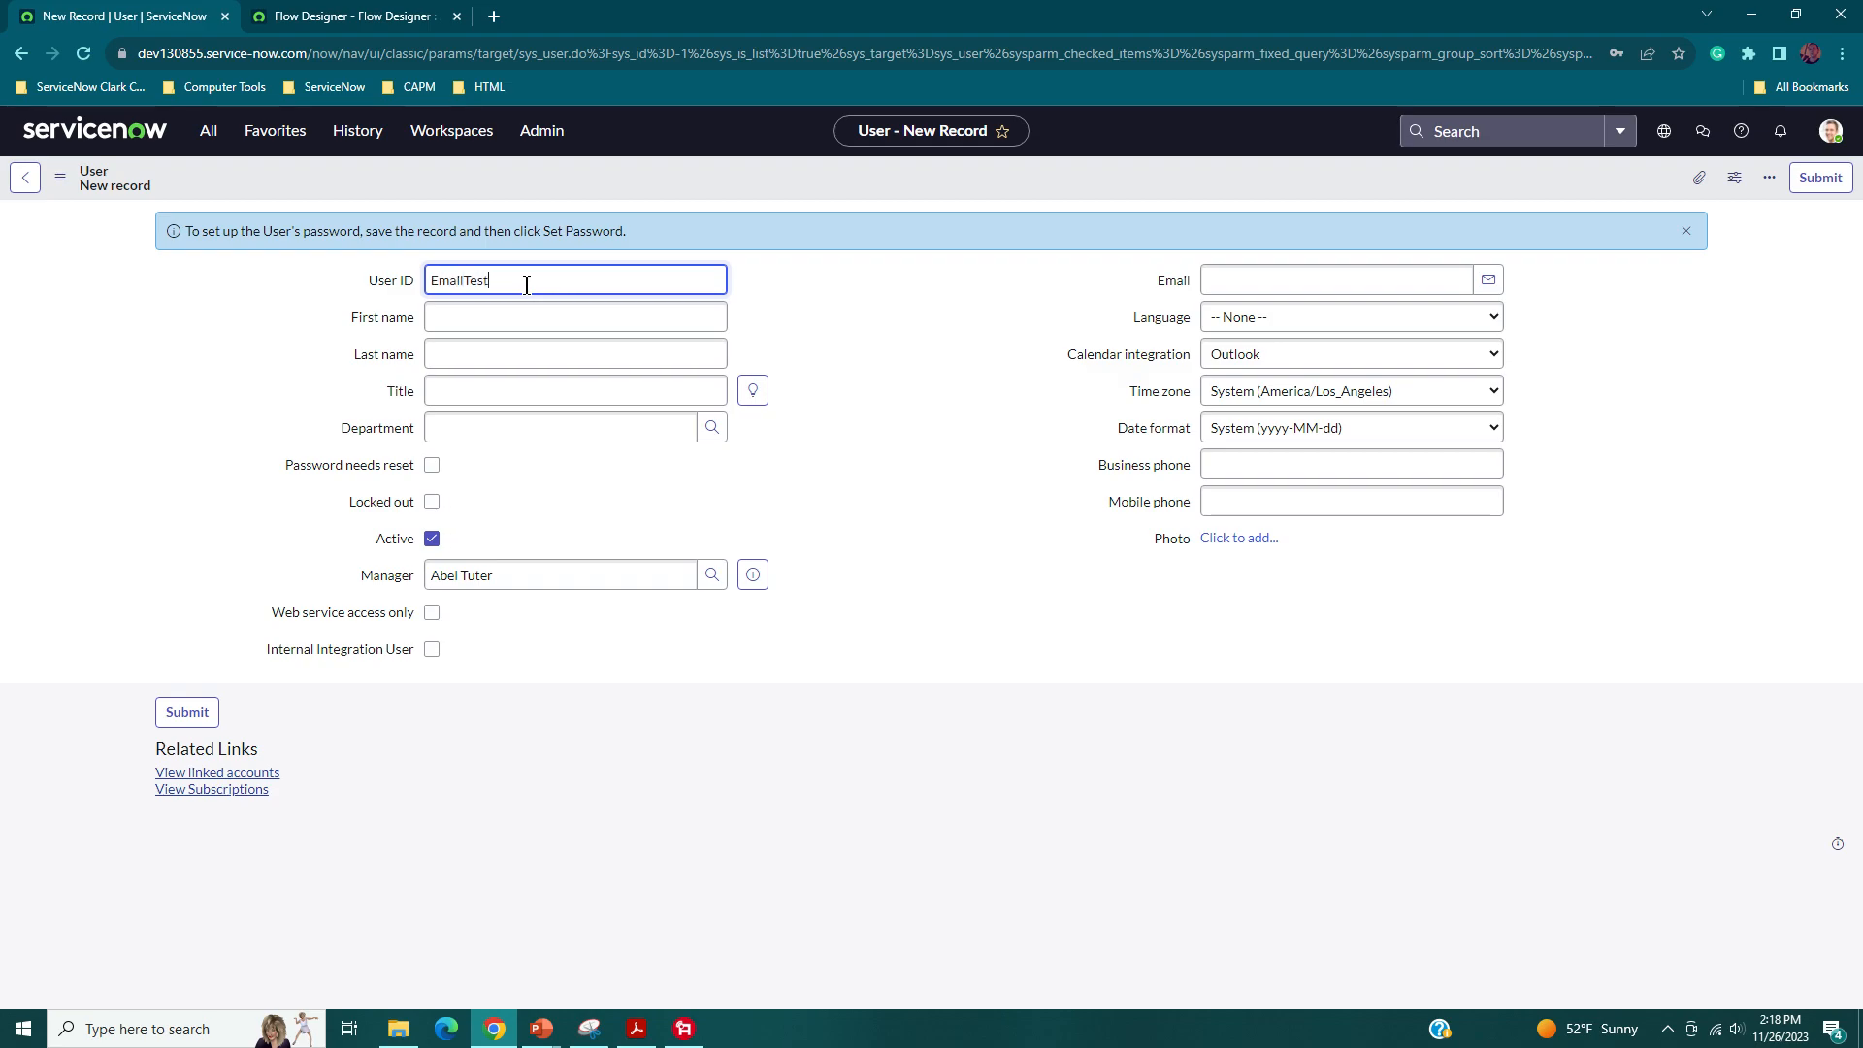
pyautogui.click(539, 313)
pyautogui.write('Test')
pyautogui.click(532, 343)
pyautogui.write('Test')
pyautogui.click(1433, 279)
pyautogui.write('www')
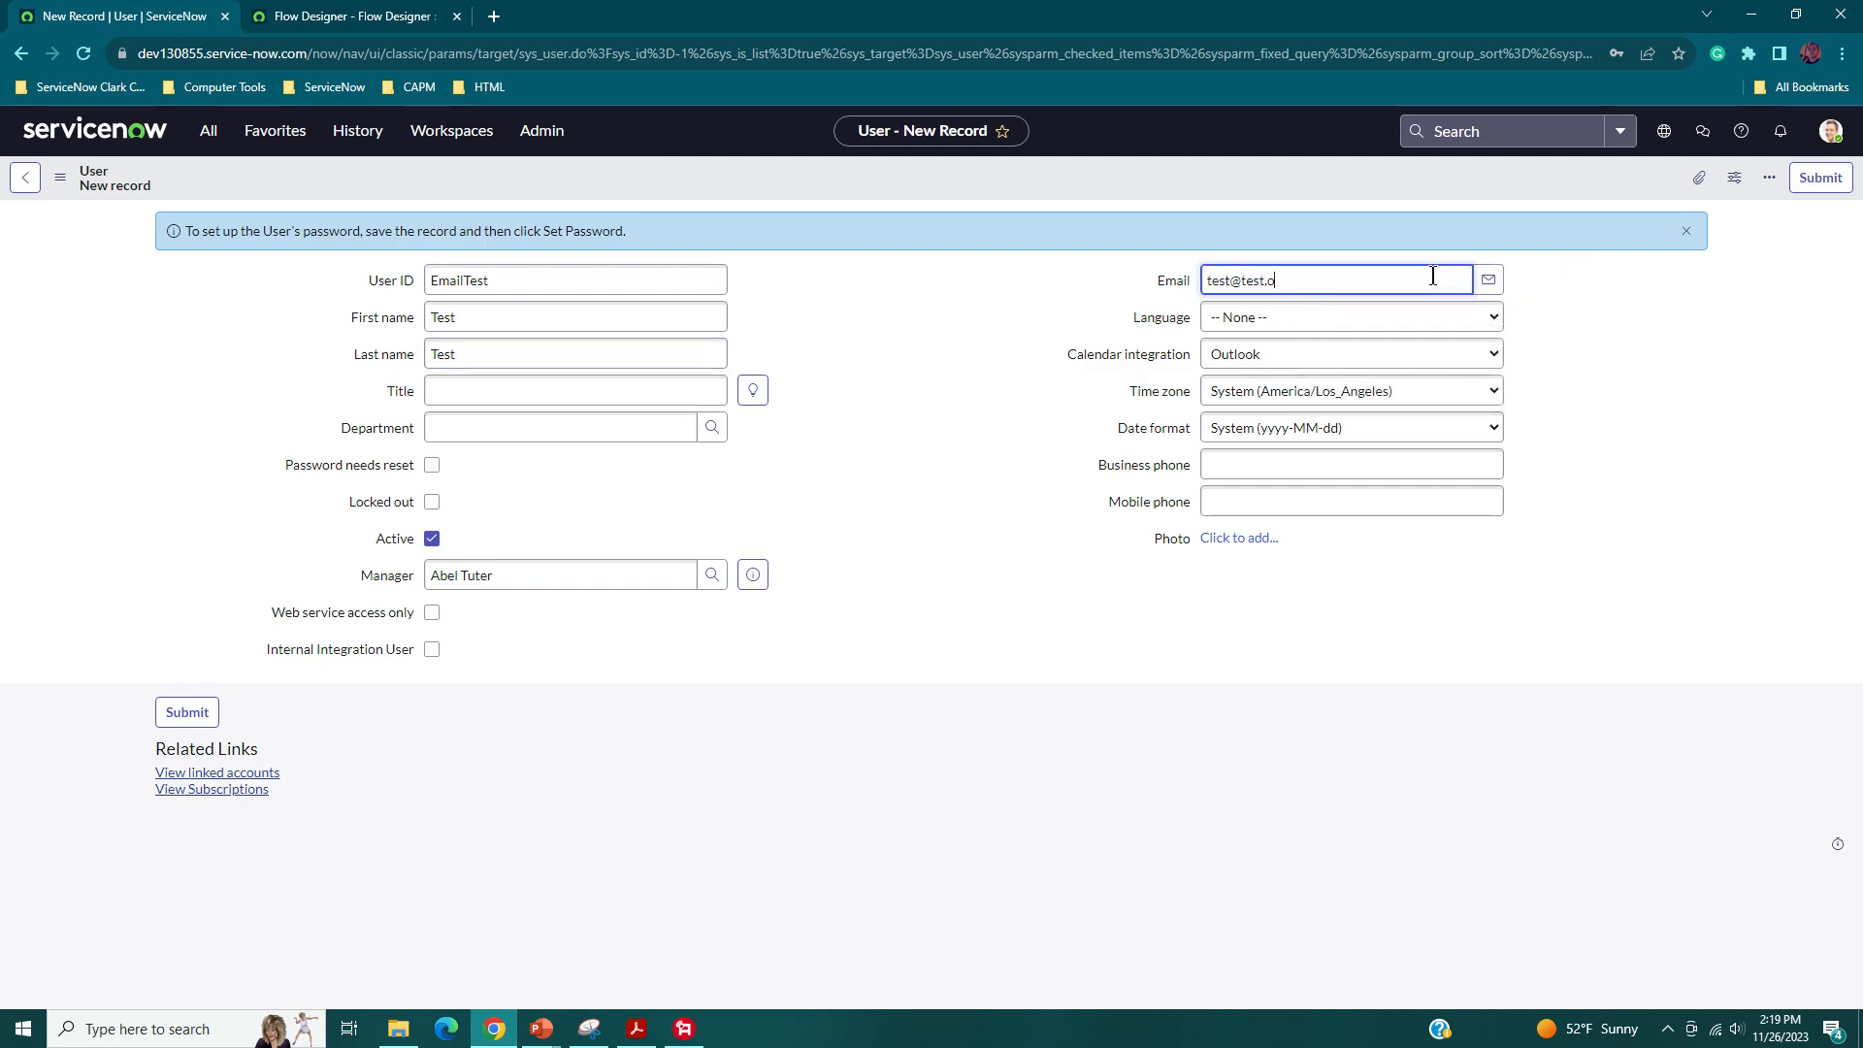
pyautogui.press('Tab')
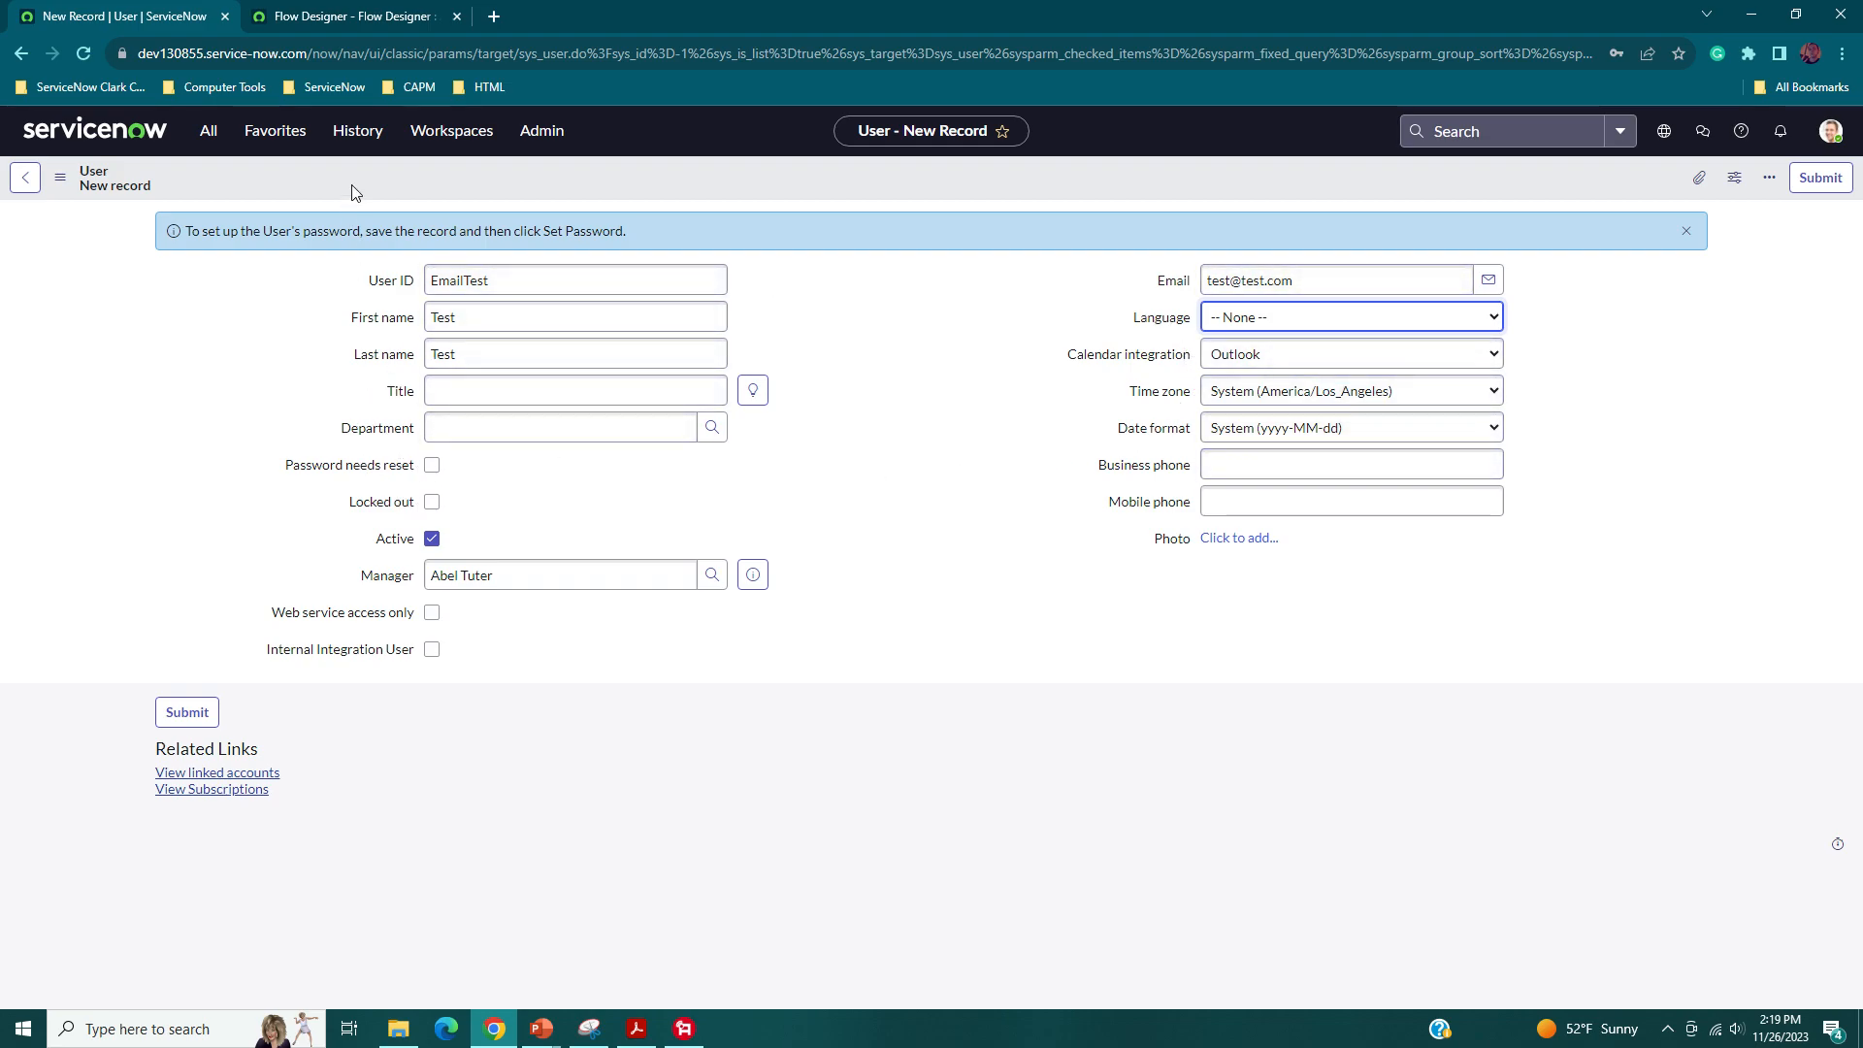
pyautogui.click(190, 718)
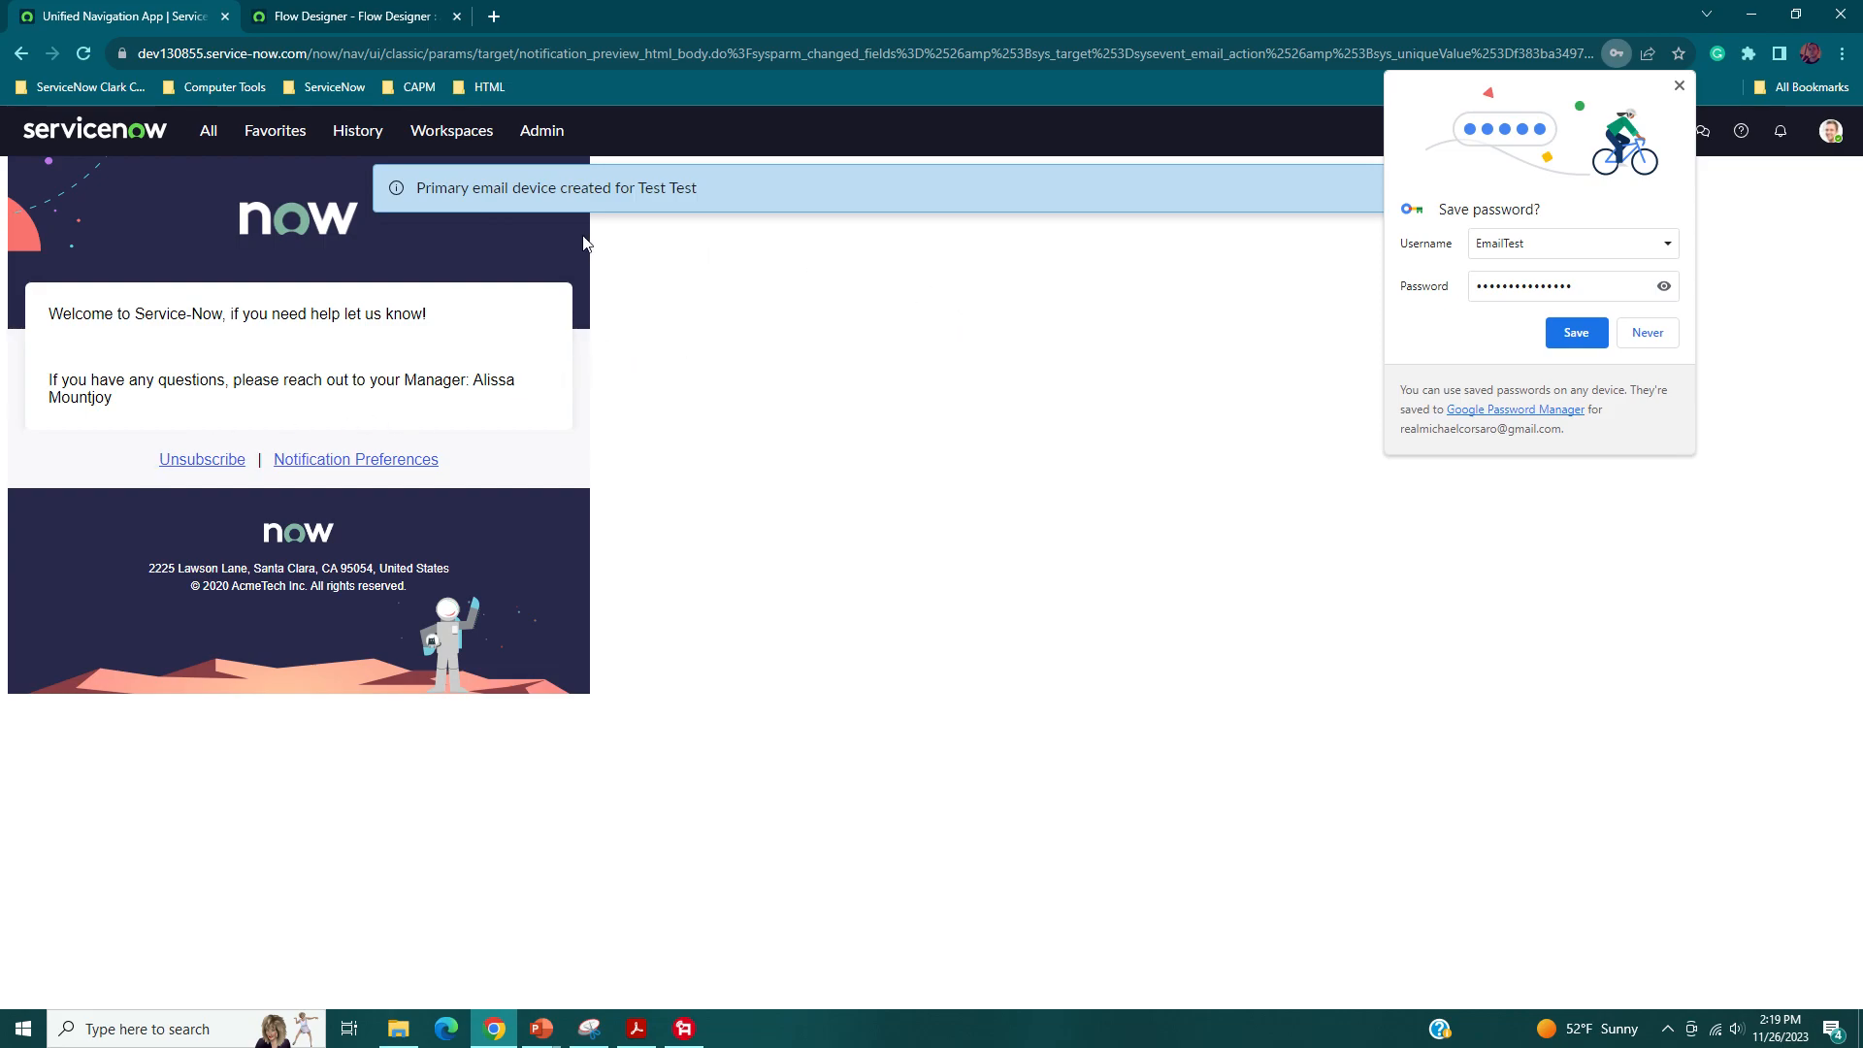
# - Dismiss the browser's save-password prompt and open the Outbox under System Mailboxes
pyautogui.click(1678, 85)
pyautogui.click(207, 130)
pyautogui.write('user')
pyautogui.hotkey('ctrl', 'a')
pyautogui.write('oiu')
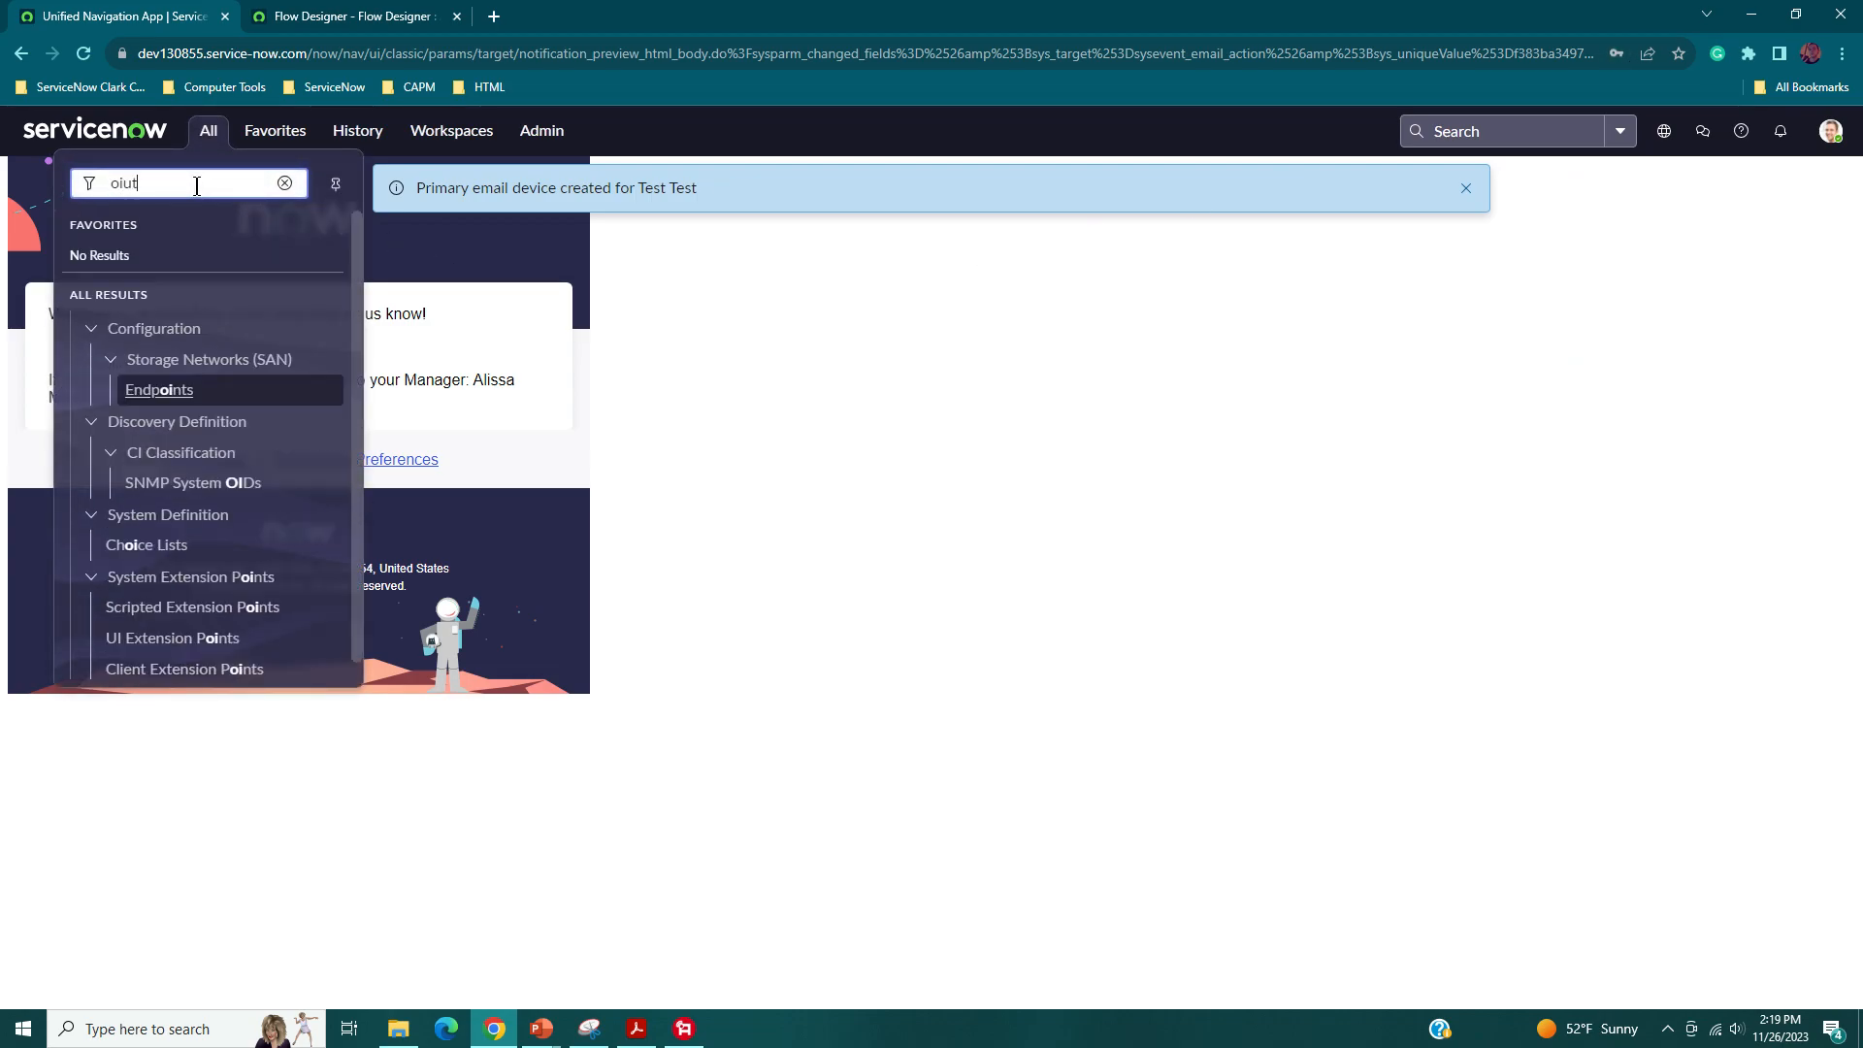
pyautogui.press('BackSpace')
pyautogui.press('BackSpace')
pyautogui.write('utbox')
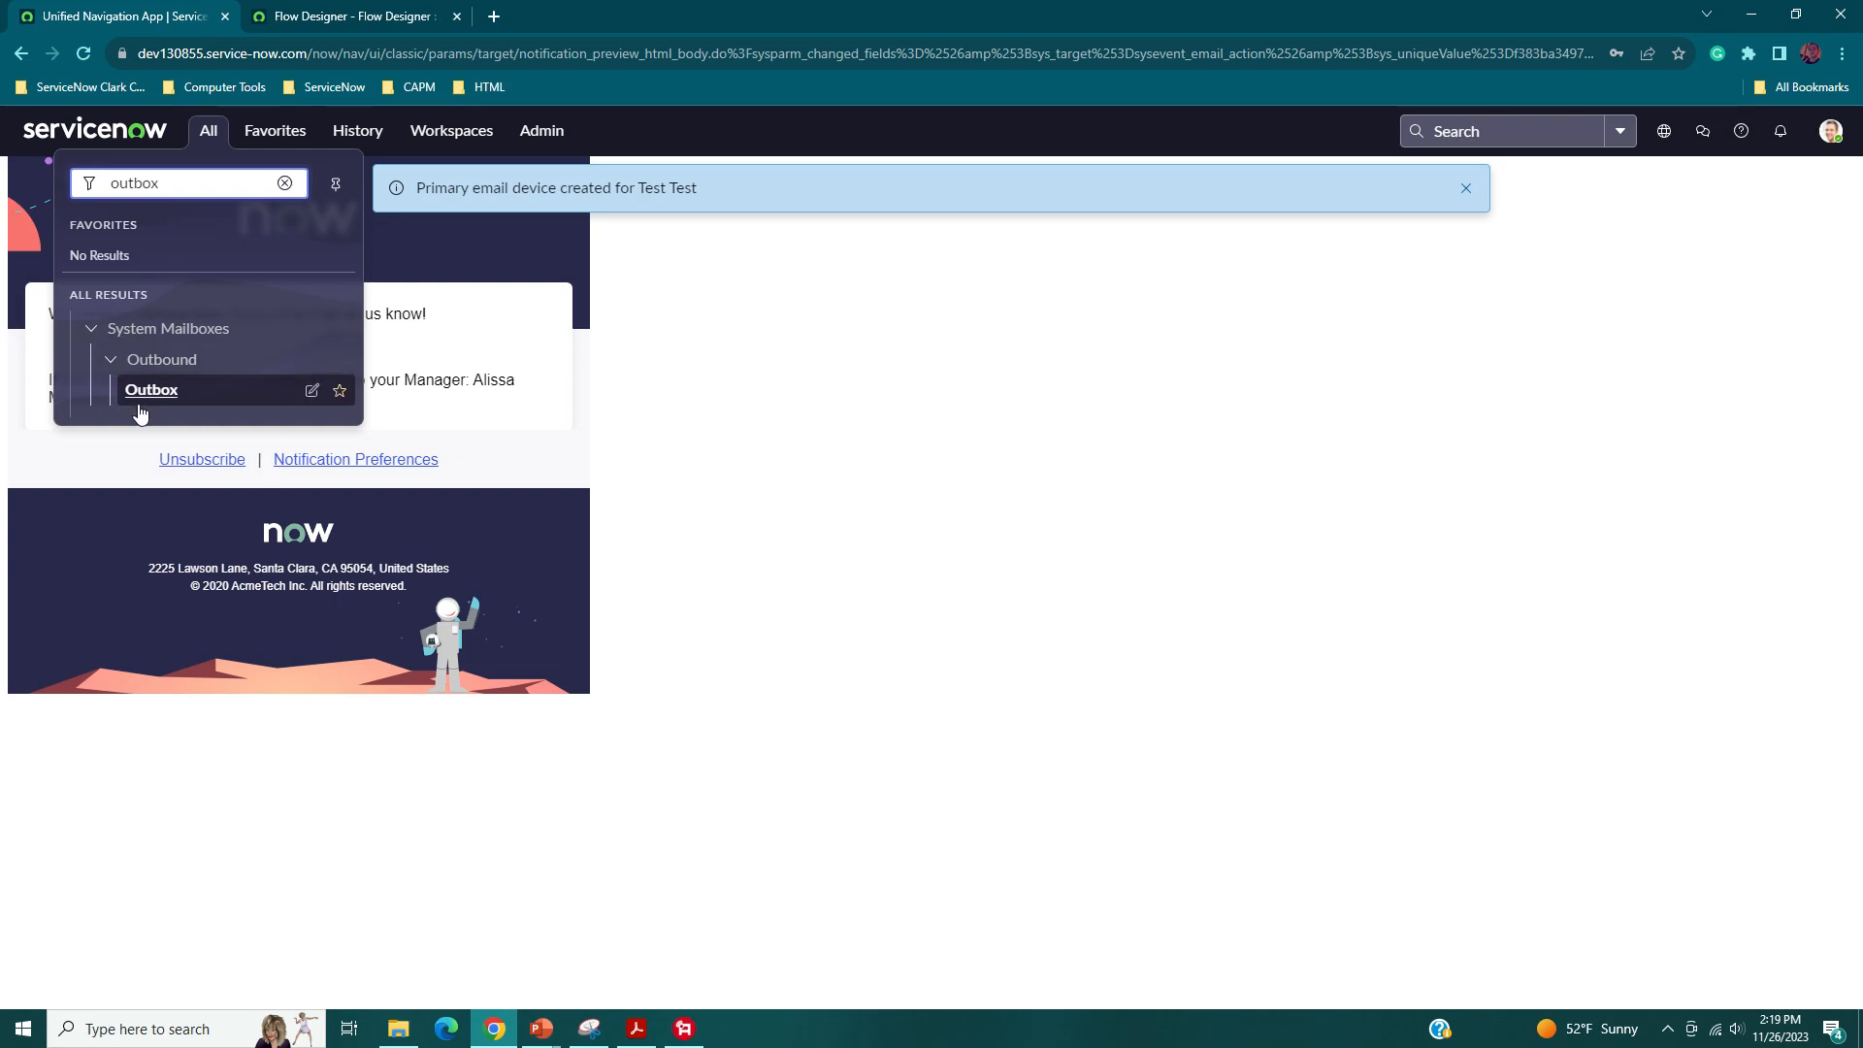
pyautogui.click(141, 391)
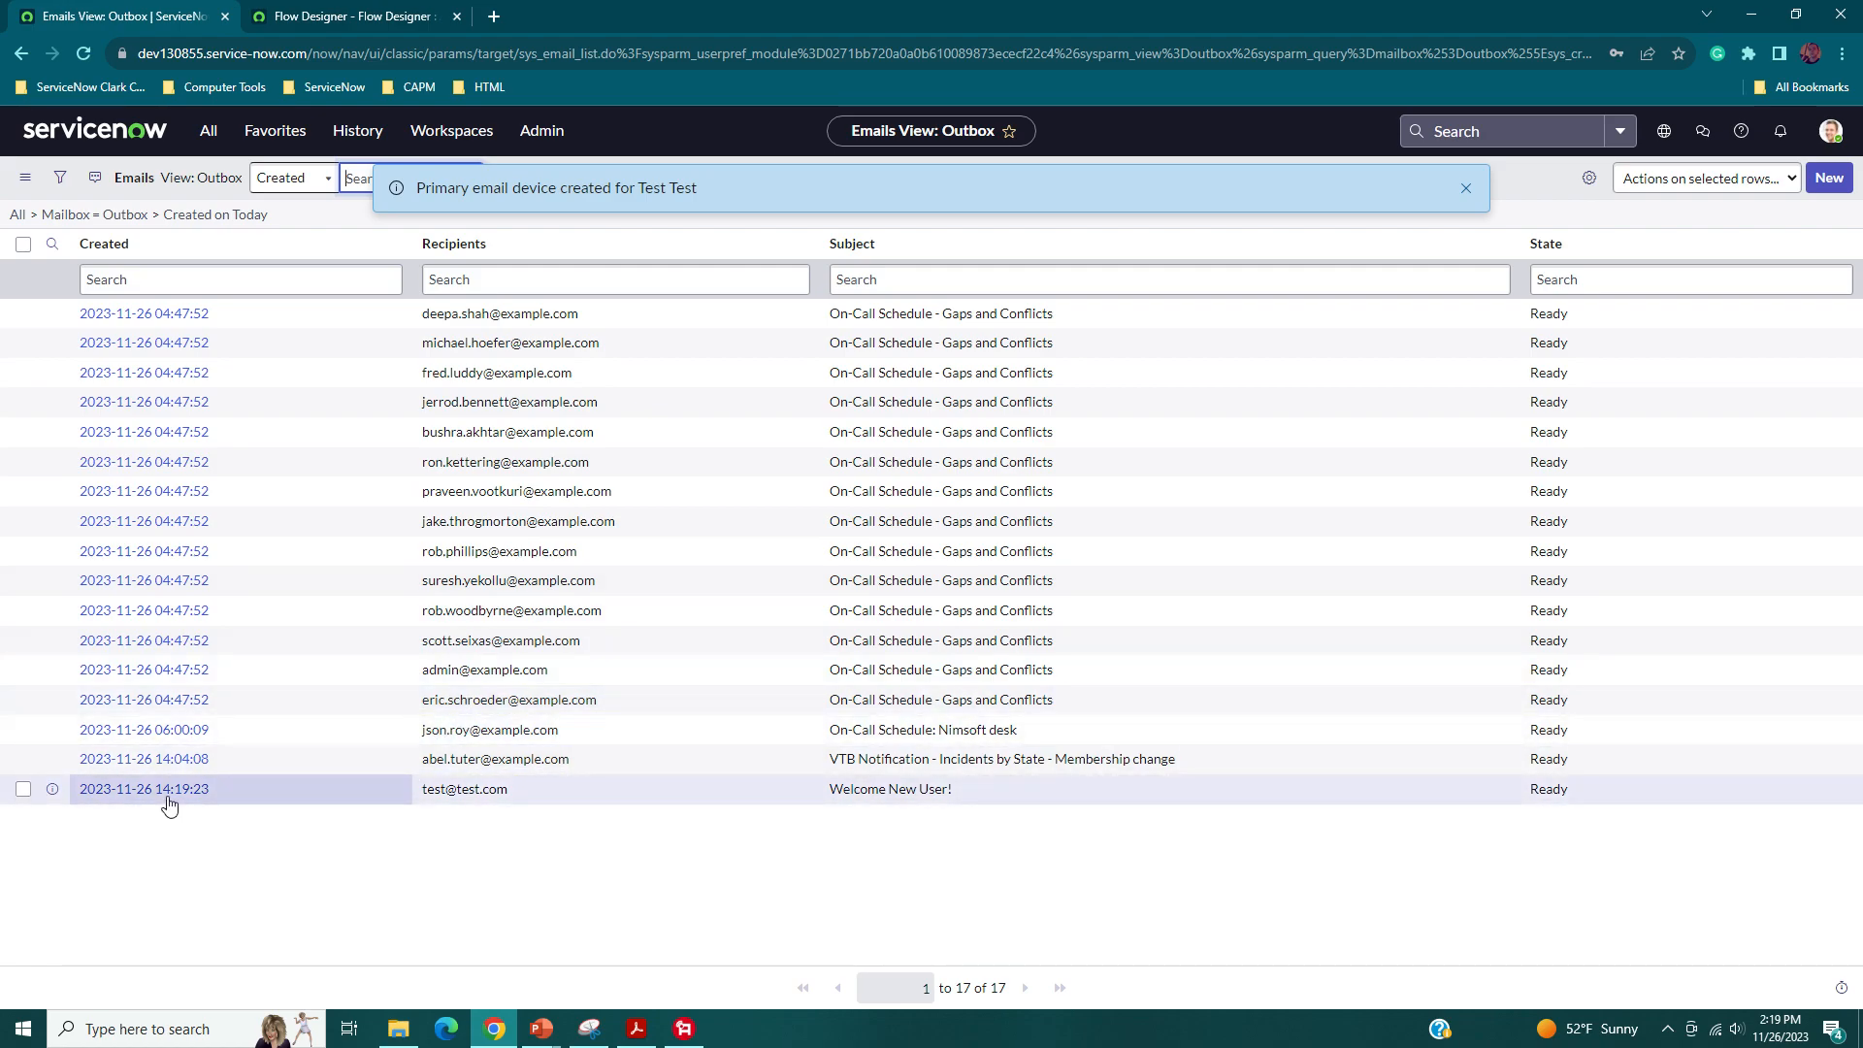
# - Sort the Outbox emails by newest creation time, dismiss the information banner, and open the Welcome New User! email
pyautogui.click(105, 250)
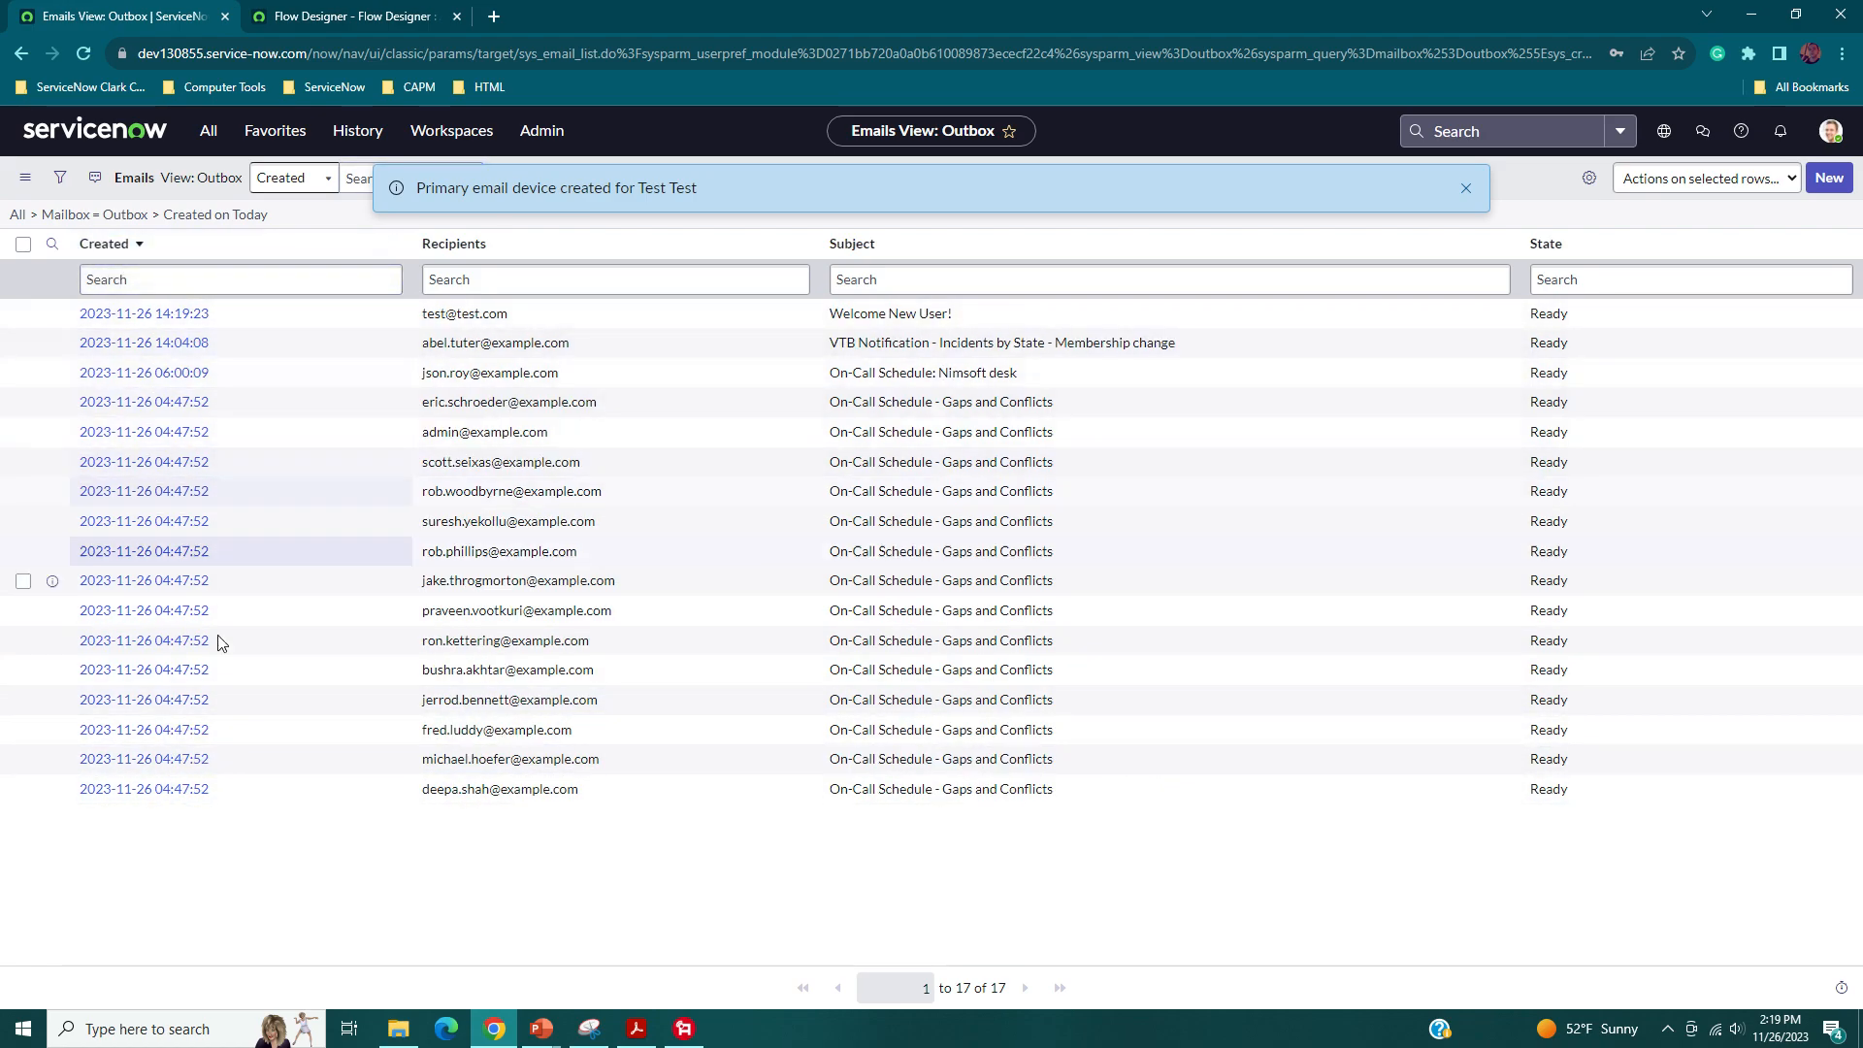
pyautogui.click(210, 287)
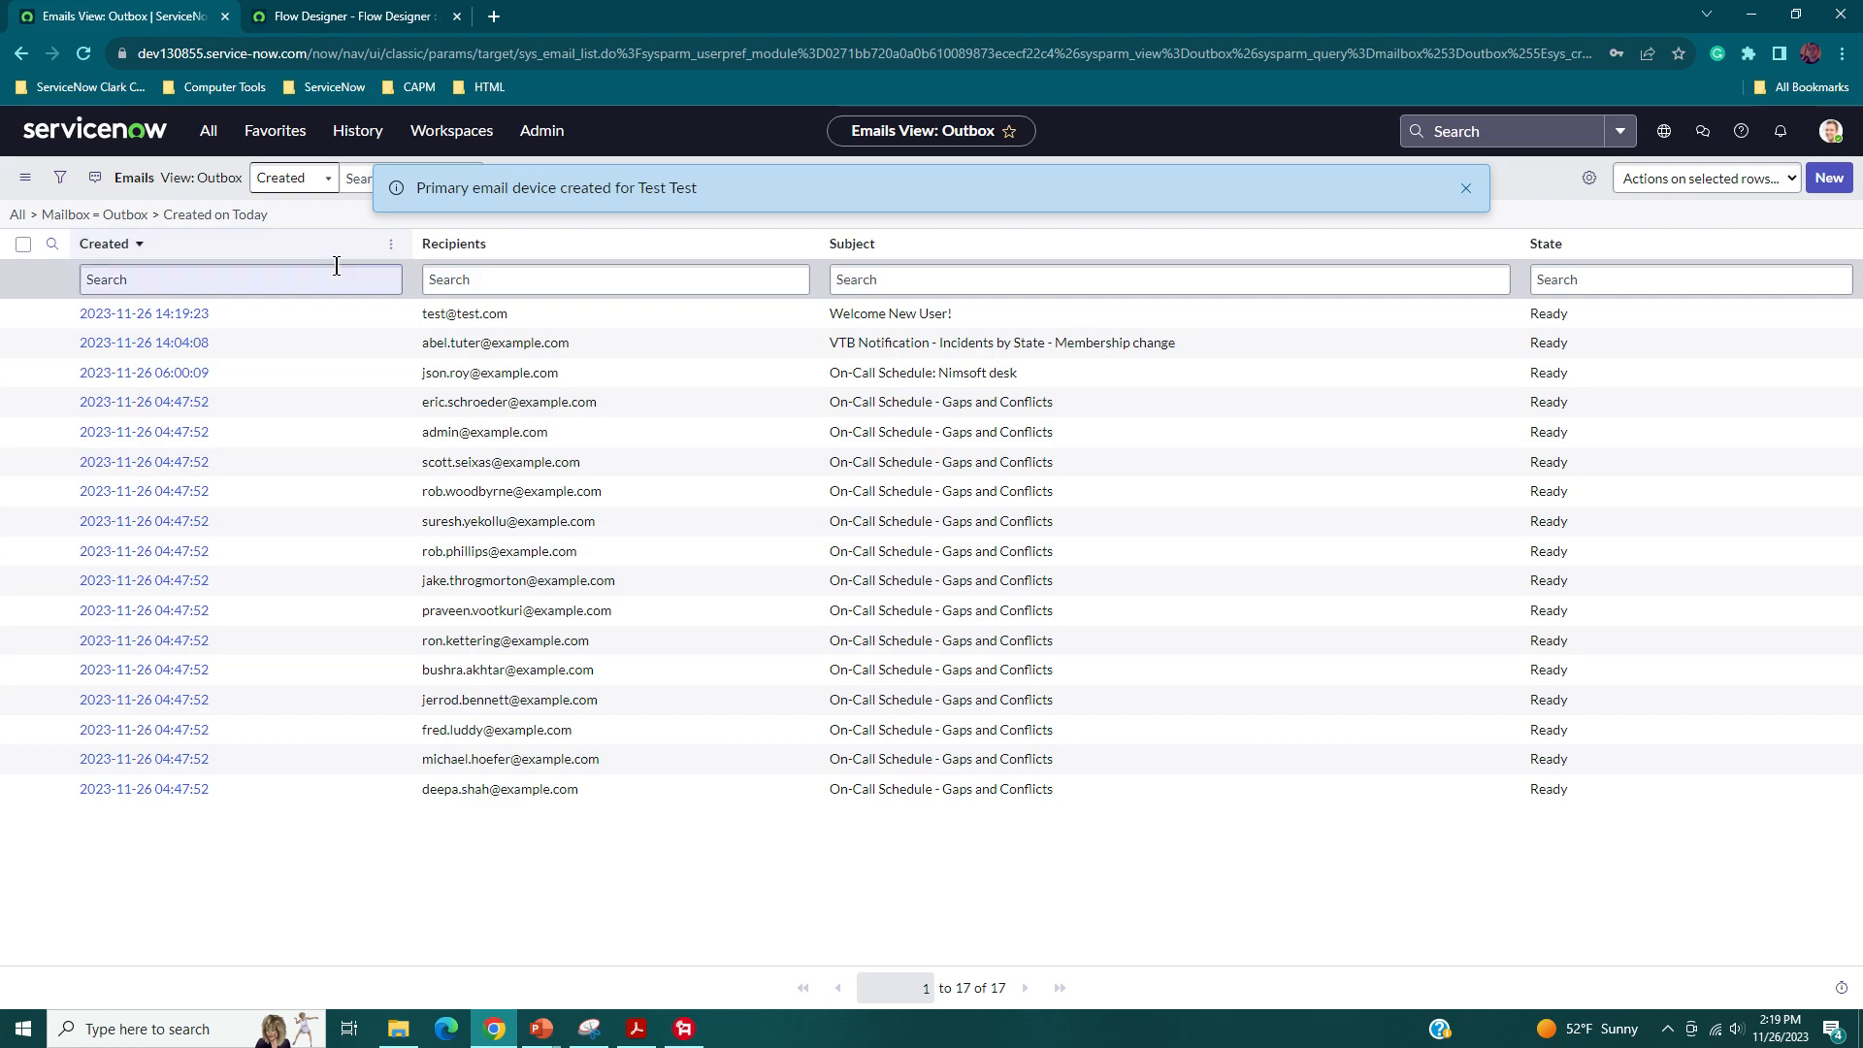
pyautogui.click(1466, 189)
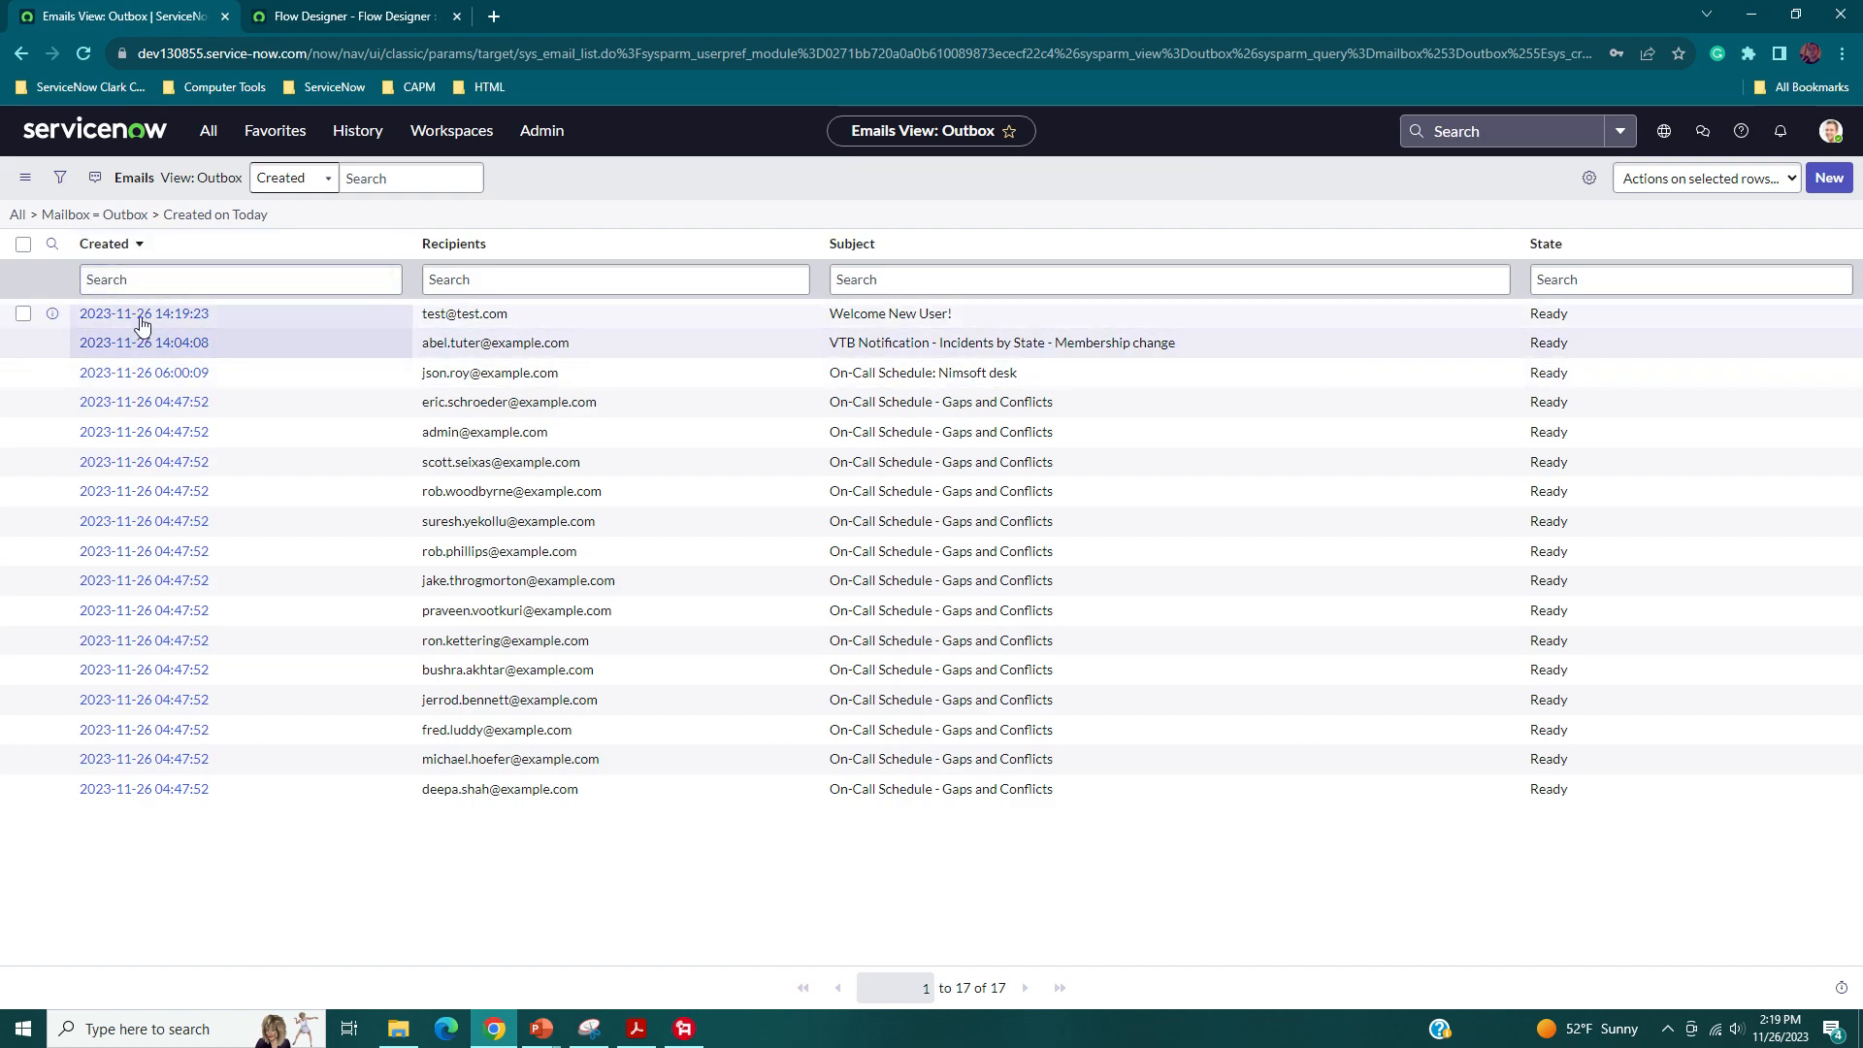
pyautogui.click(160, 314)
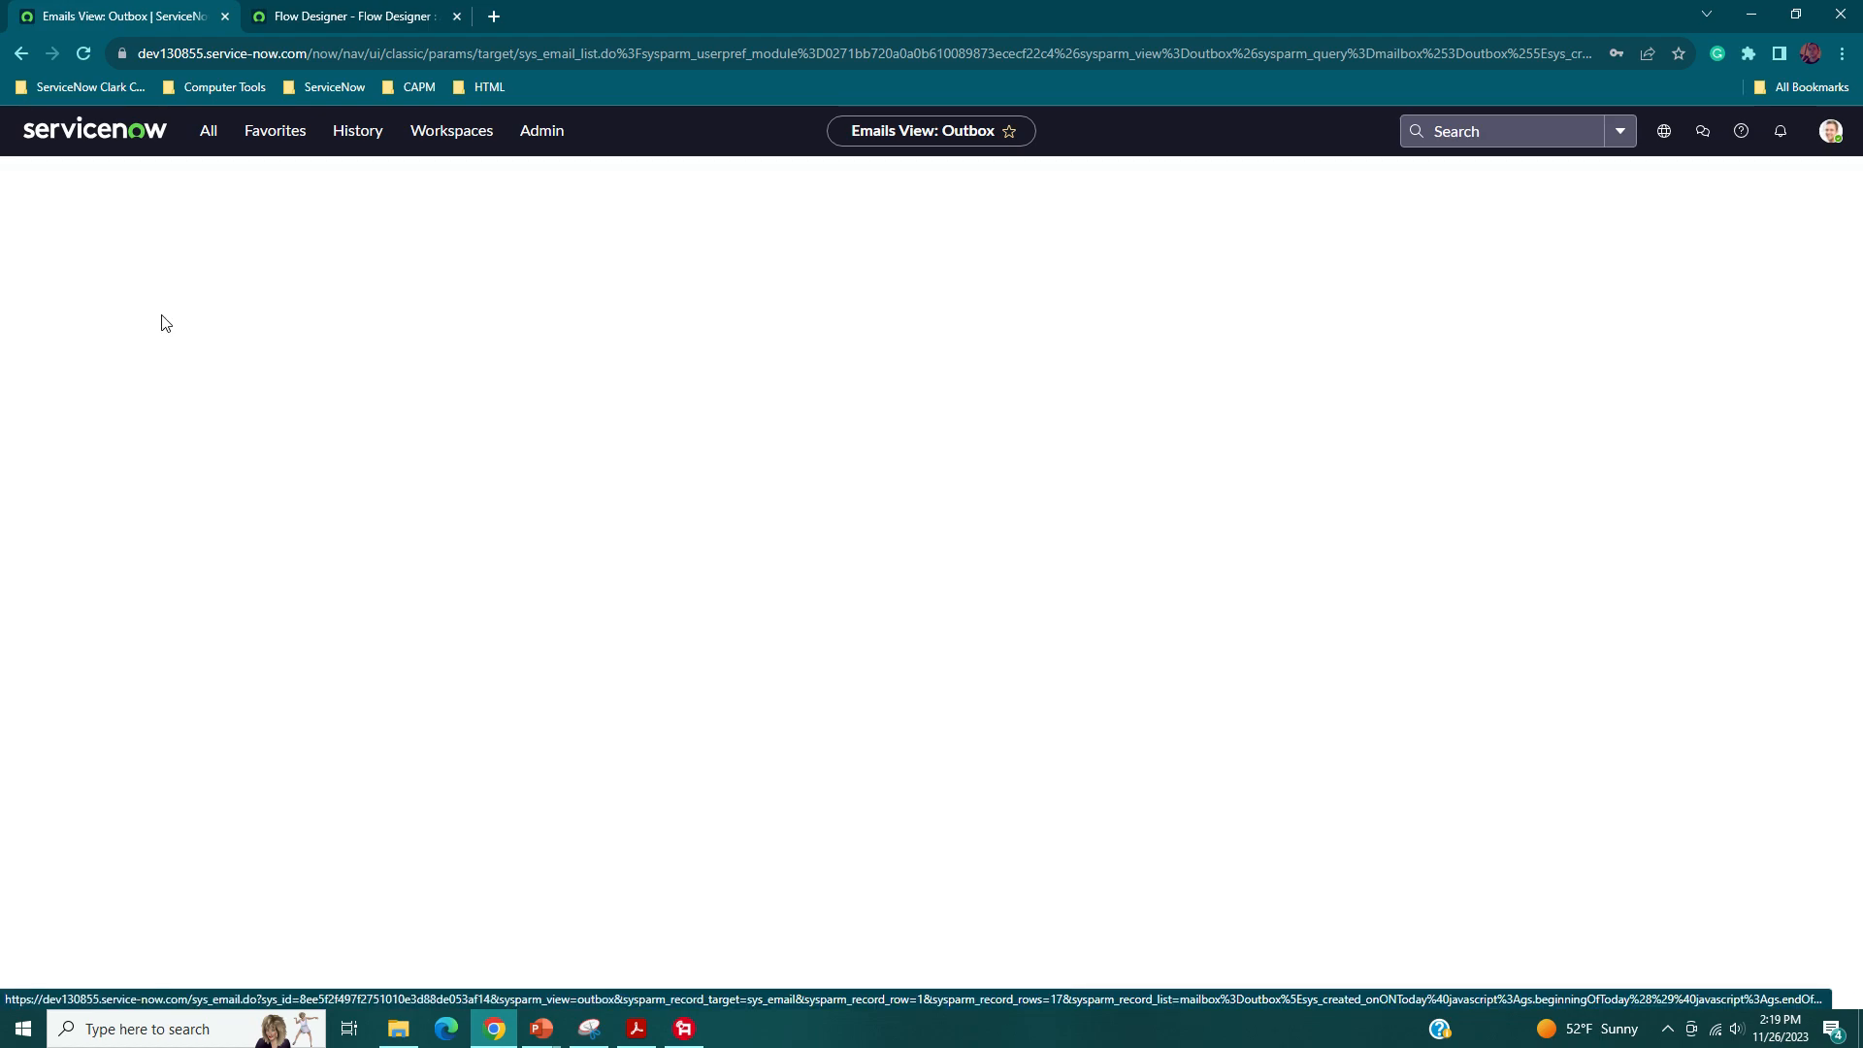
# - Examine the email's originating notification, recipients, body and log, preview the rendered email, and close the preview
pyautogui.scroll(-3, 121, 435)
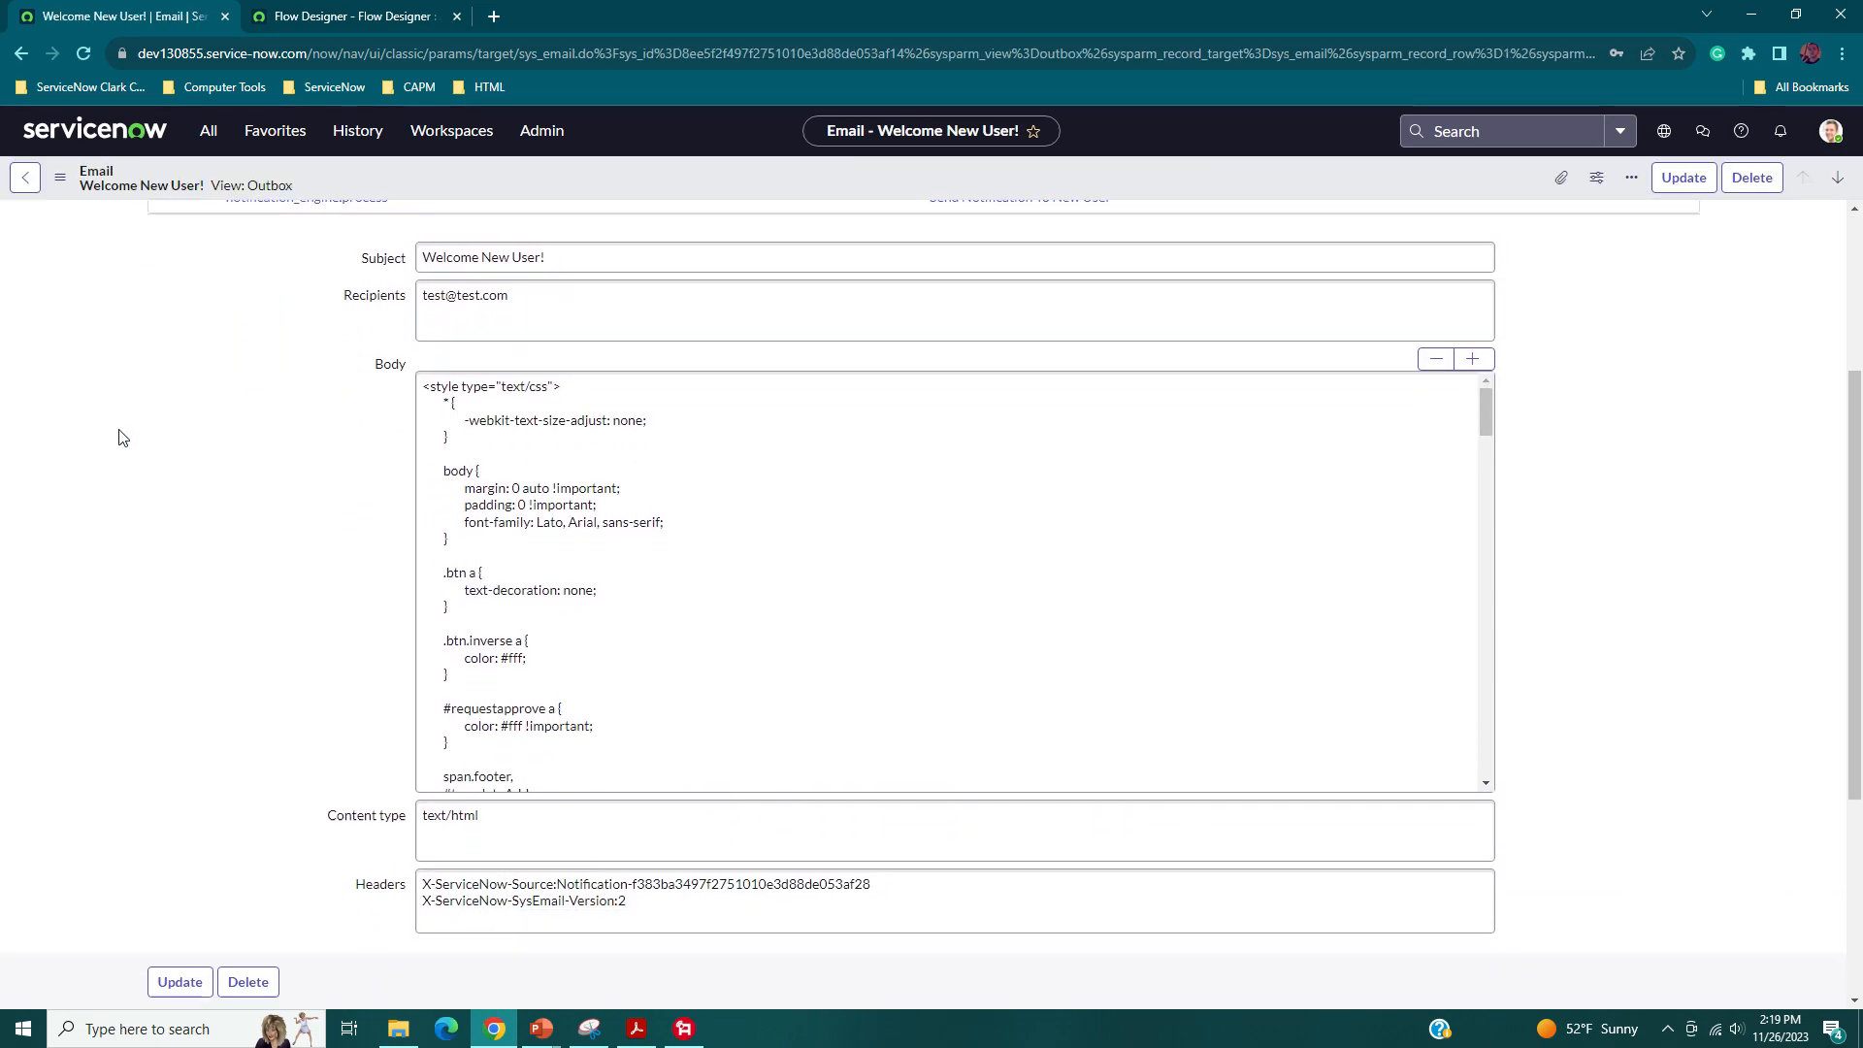
pyautogui.scroll(3, 121, 436)
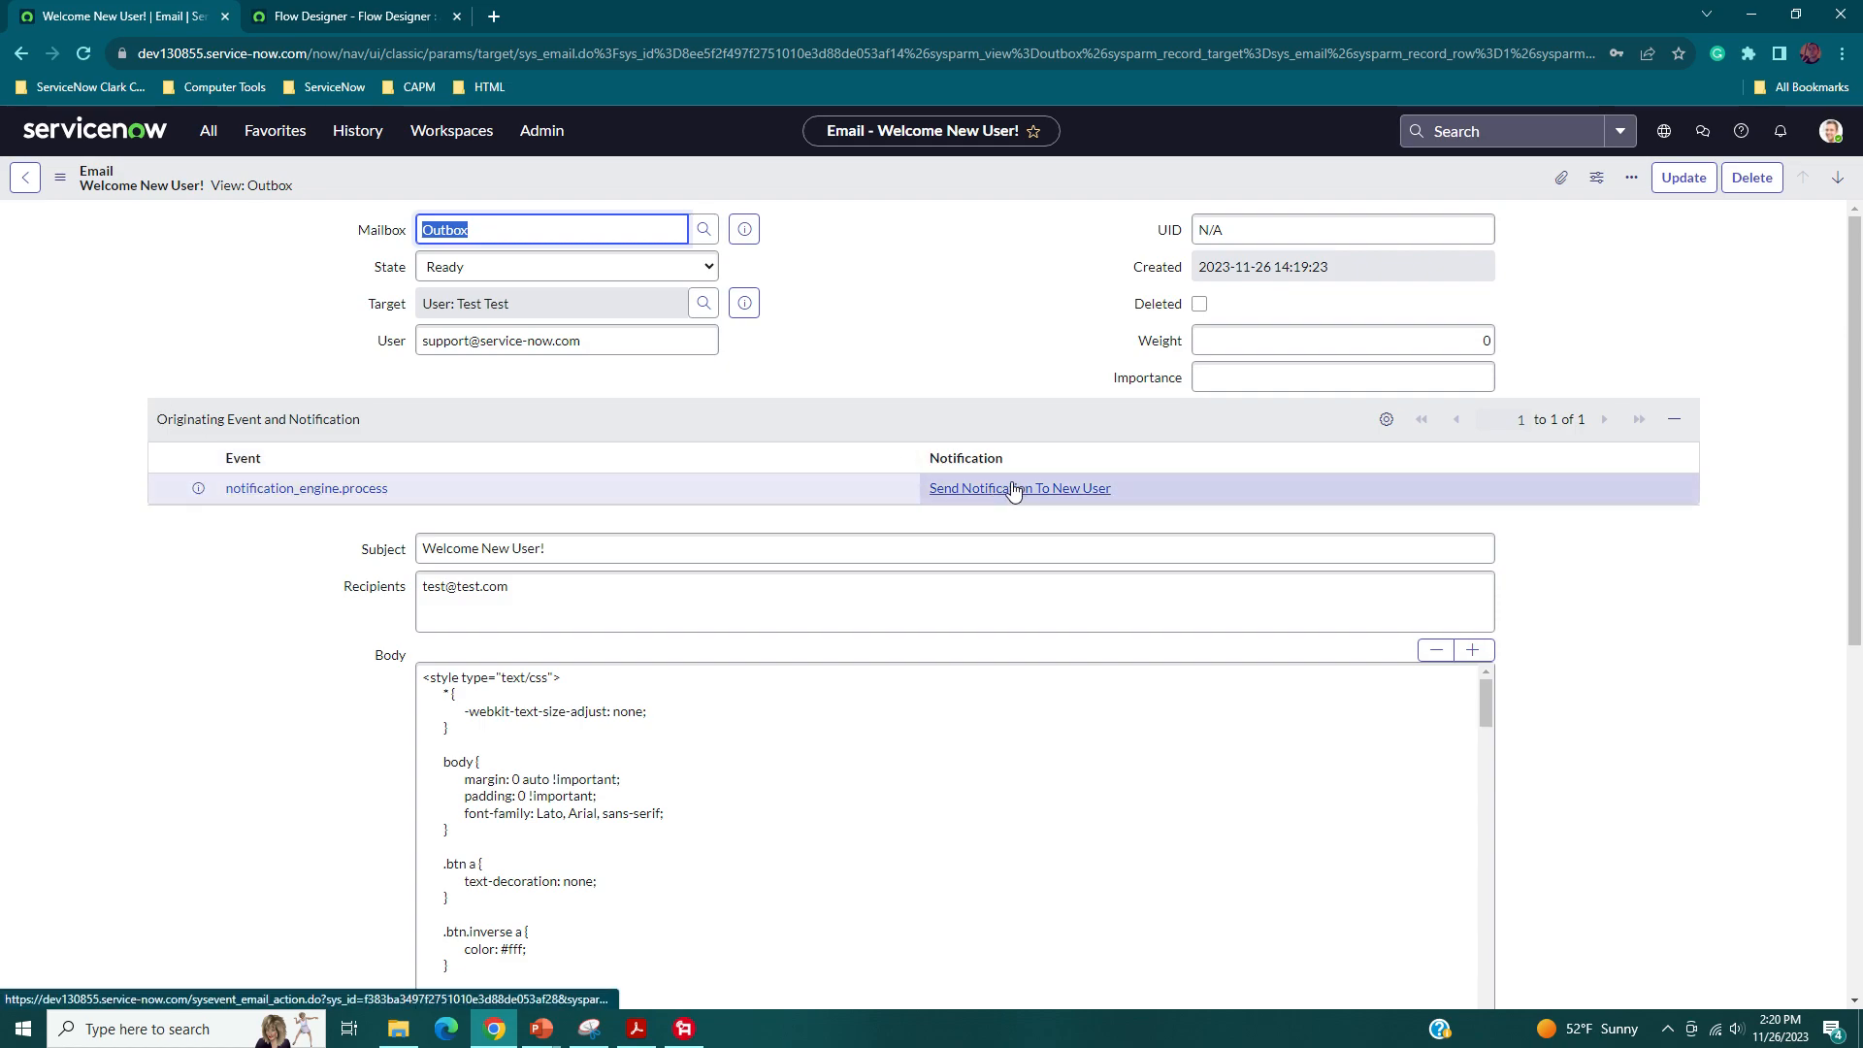
pyautogui.scroll(-2, 116, 444)
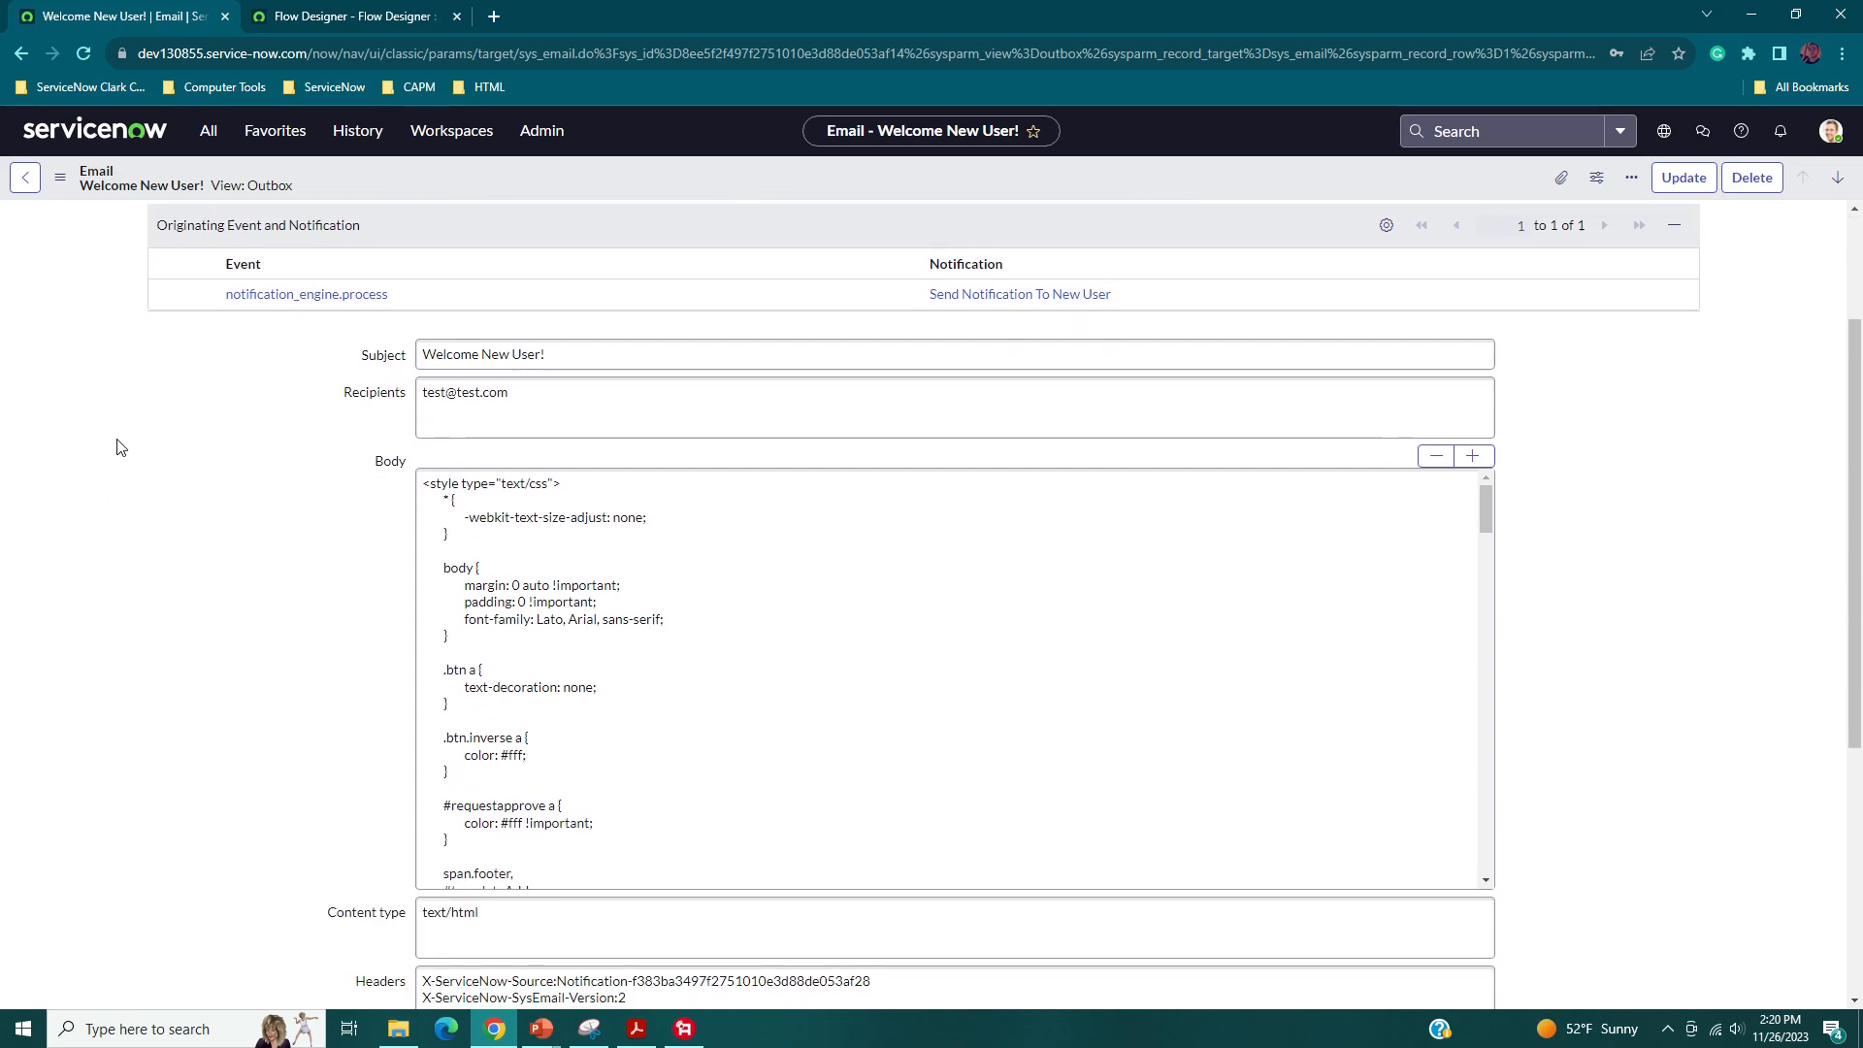
pyautogui.scroll(-5, 116, 444)
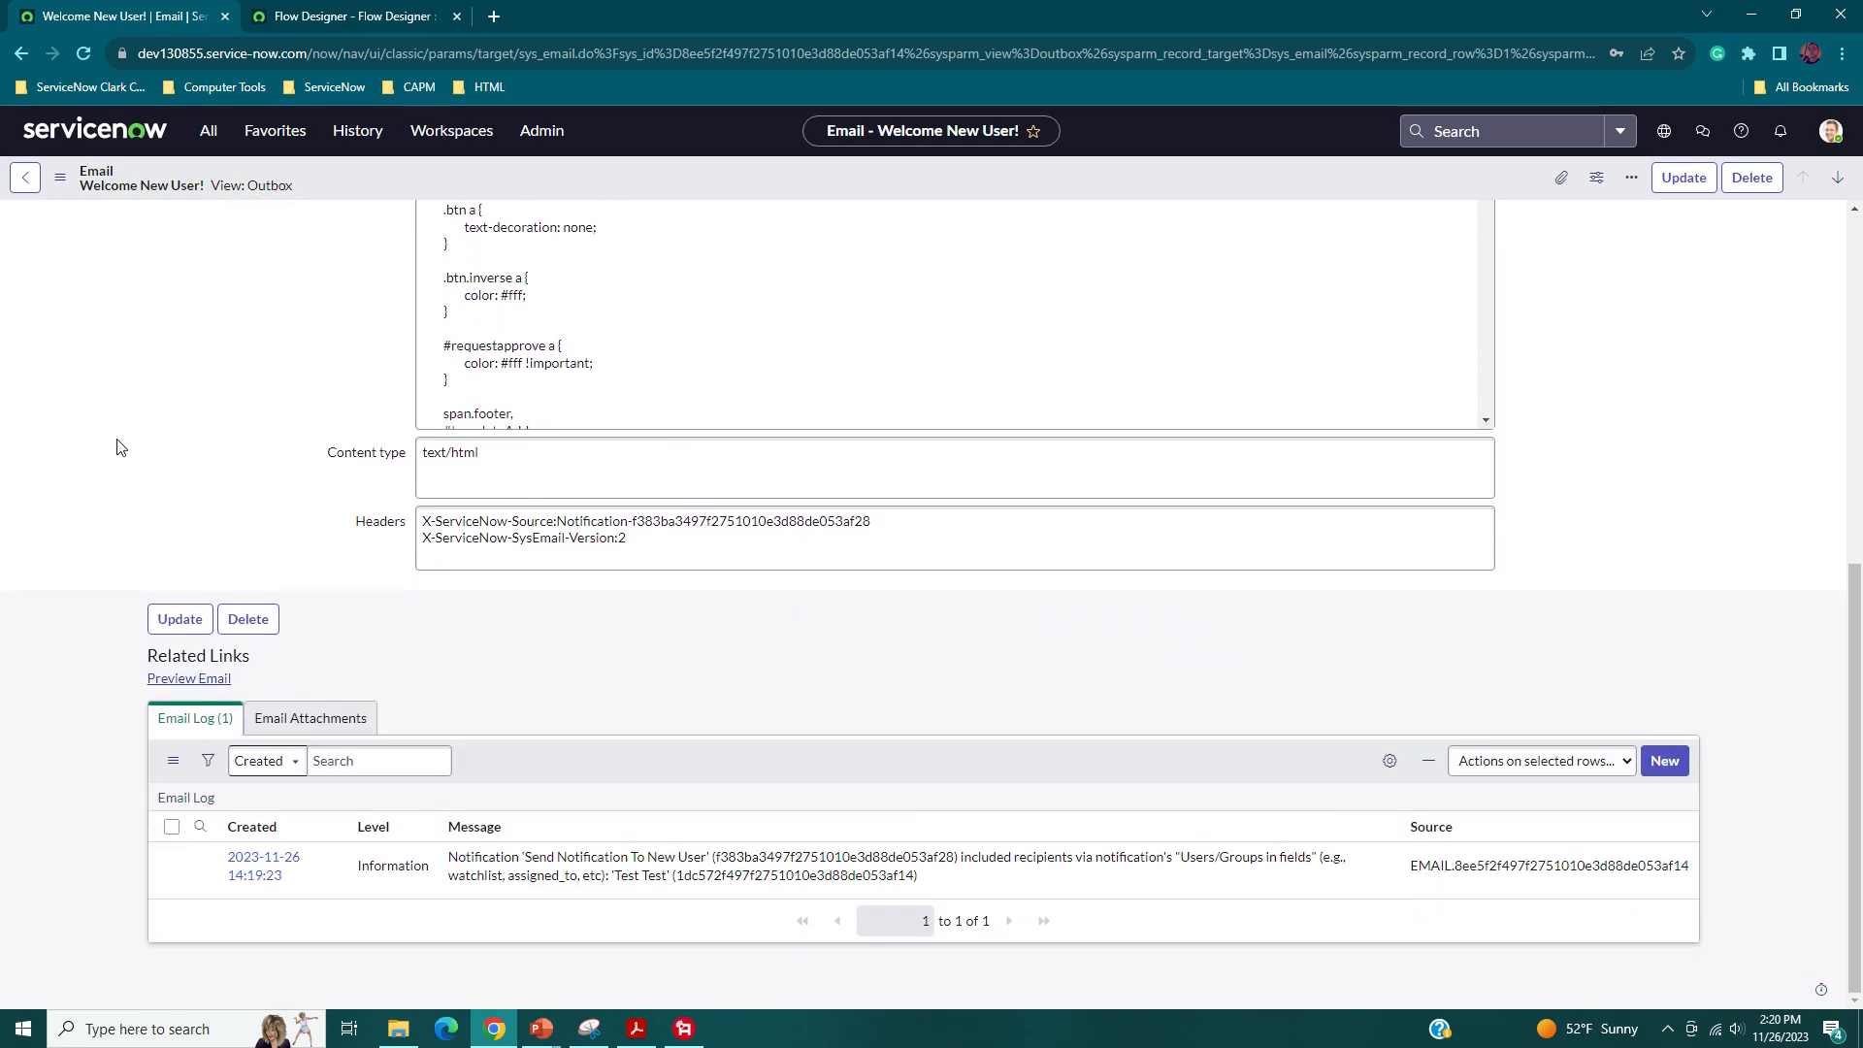
pyautogui.click(183, 679)
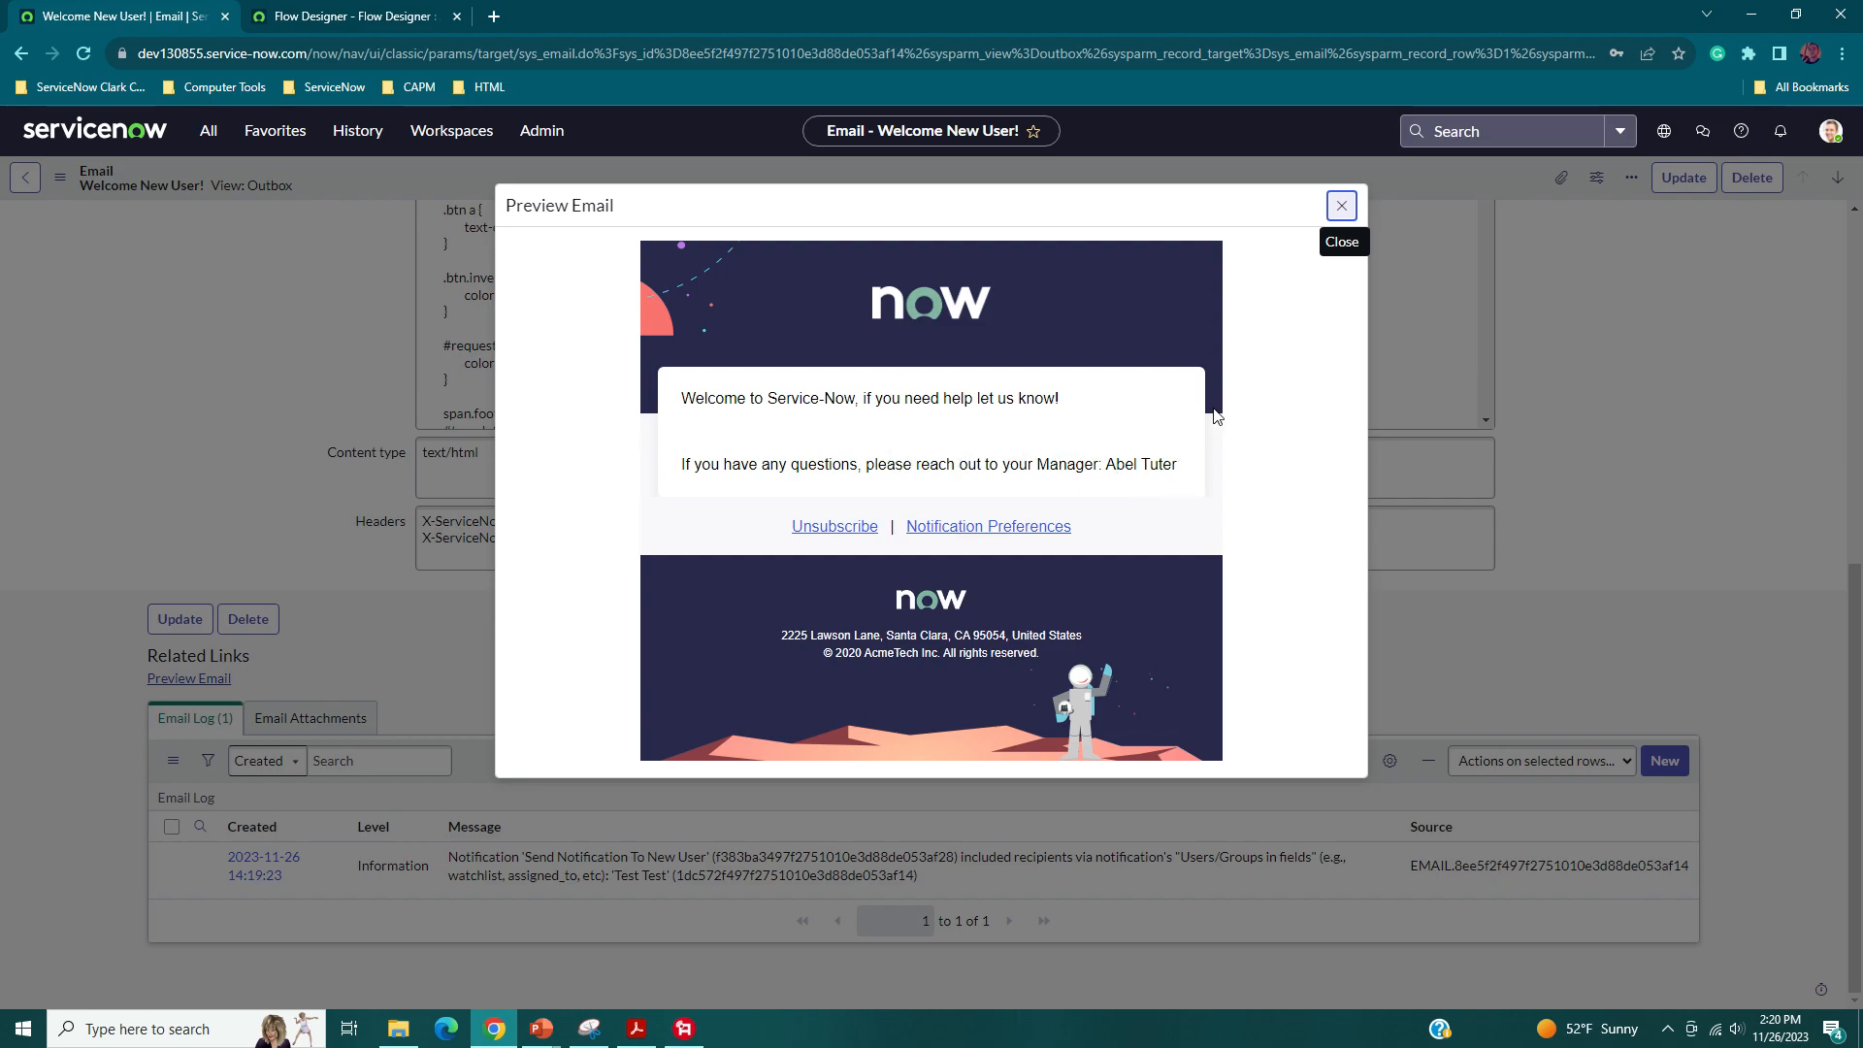
pyautogui.click(1342, 206)
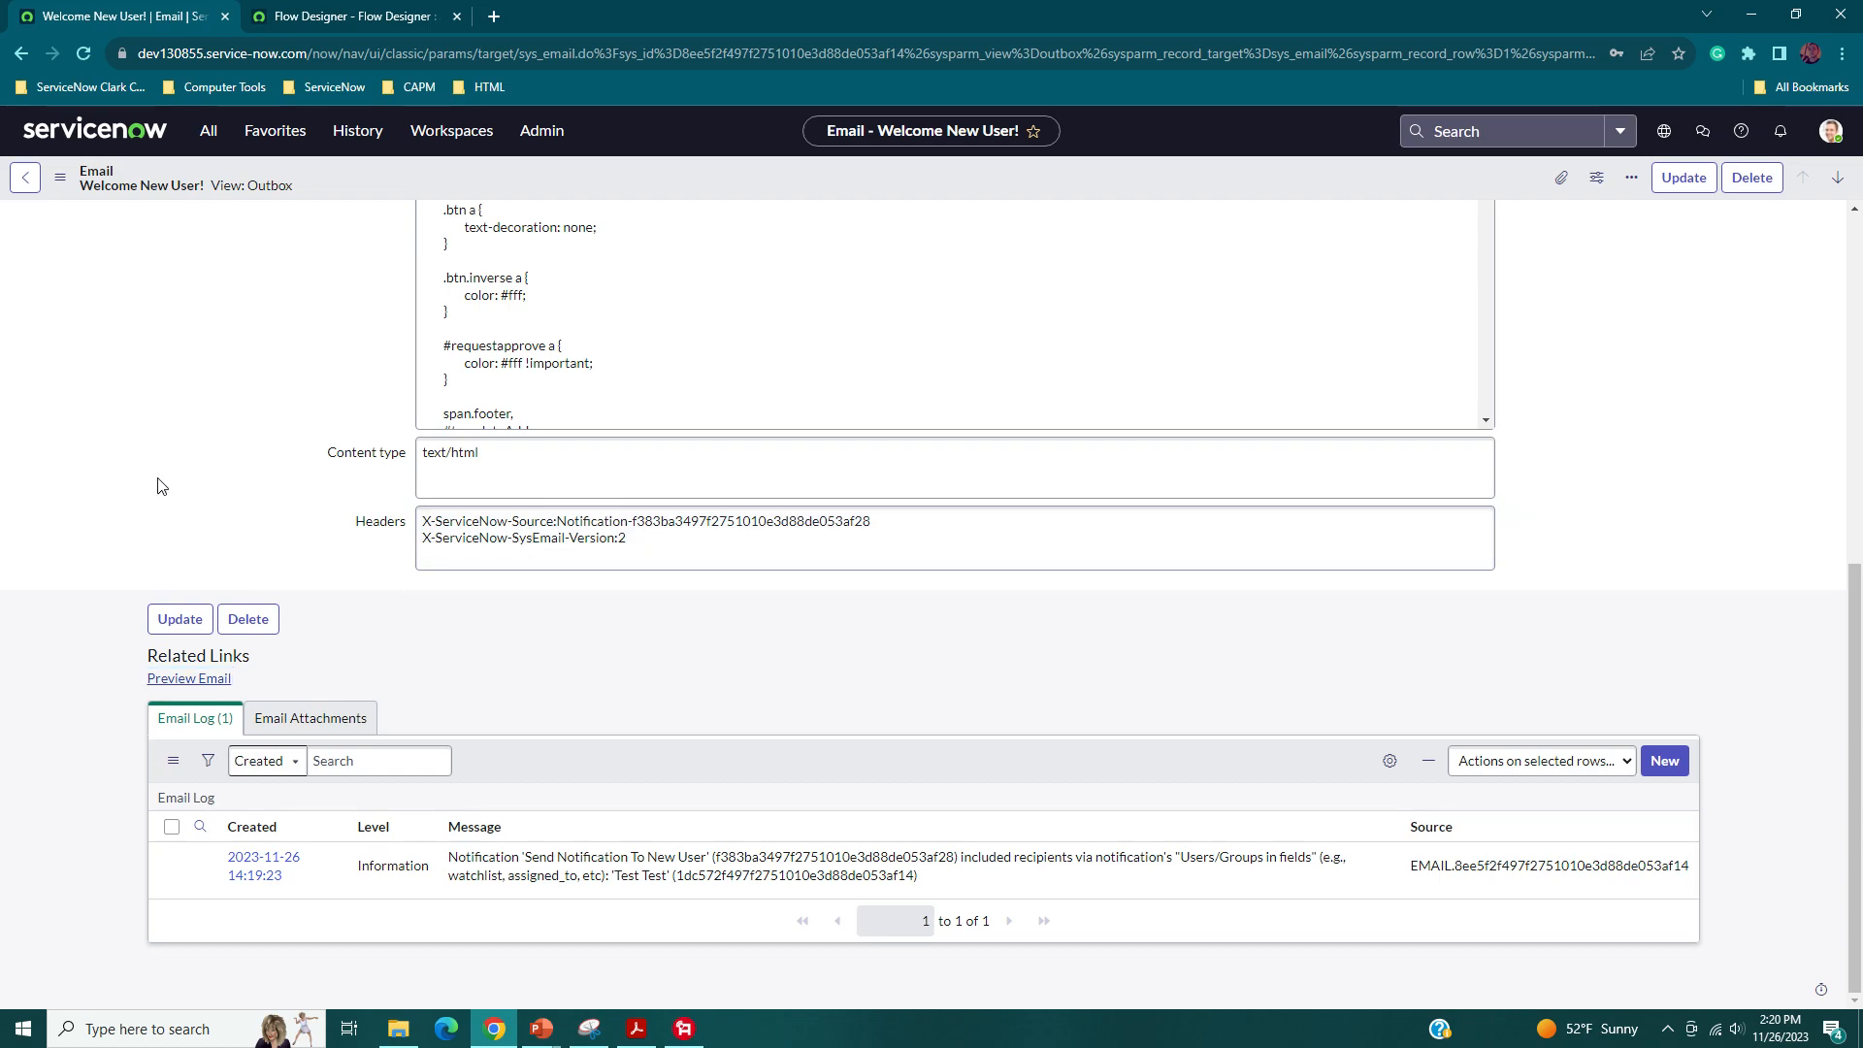
# - Look over the Automate Emails flow once more and return to the Welcome New User! email record
pyautogui.scroll(7, 160, 481)
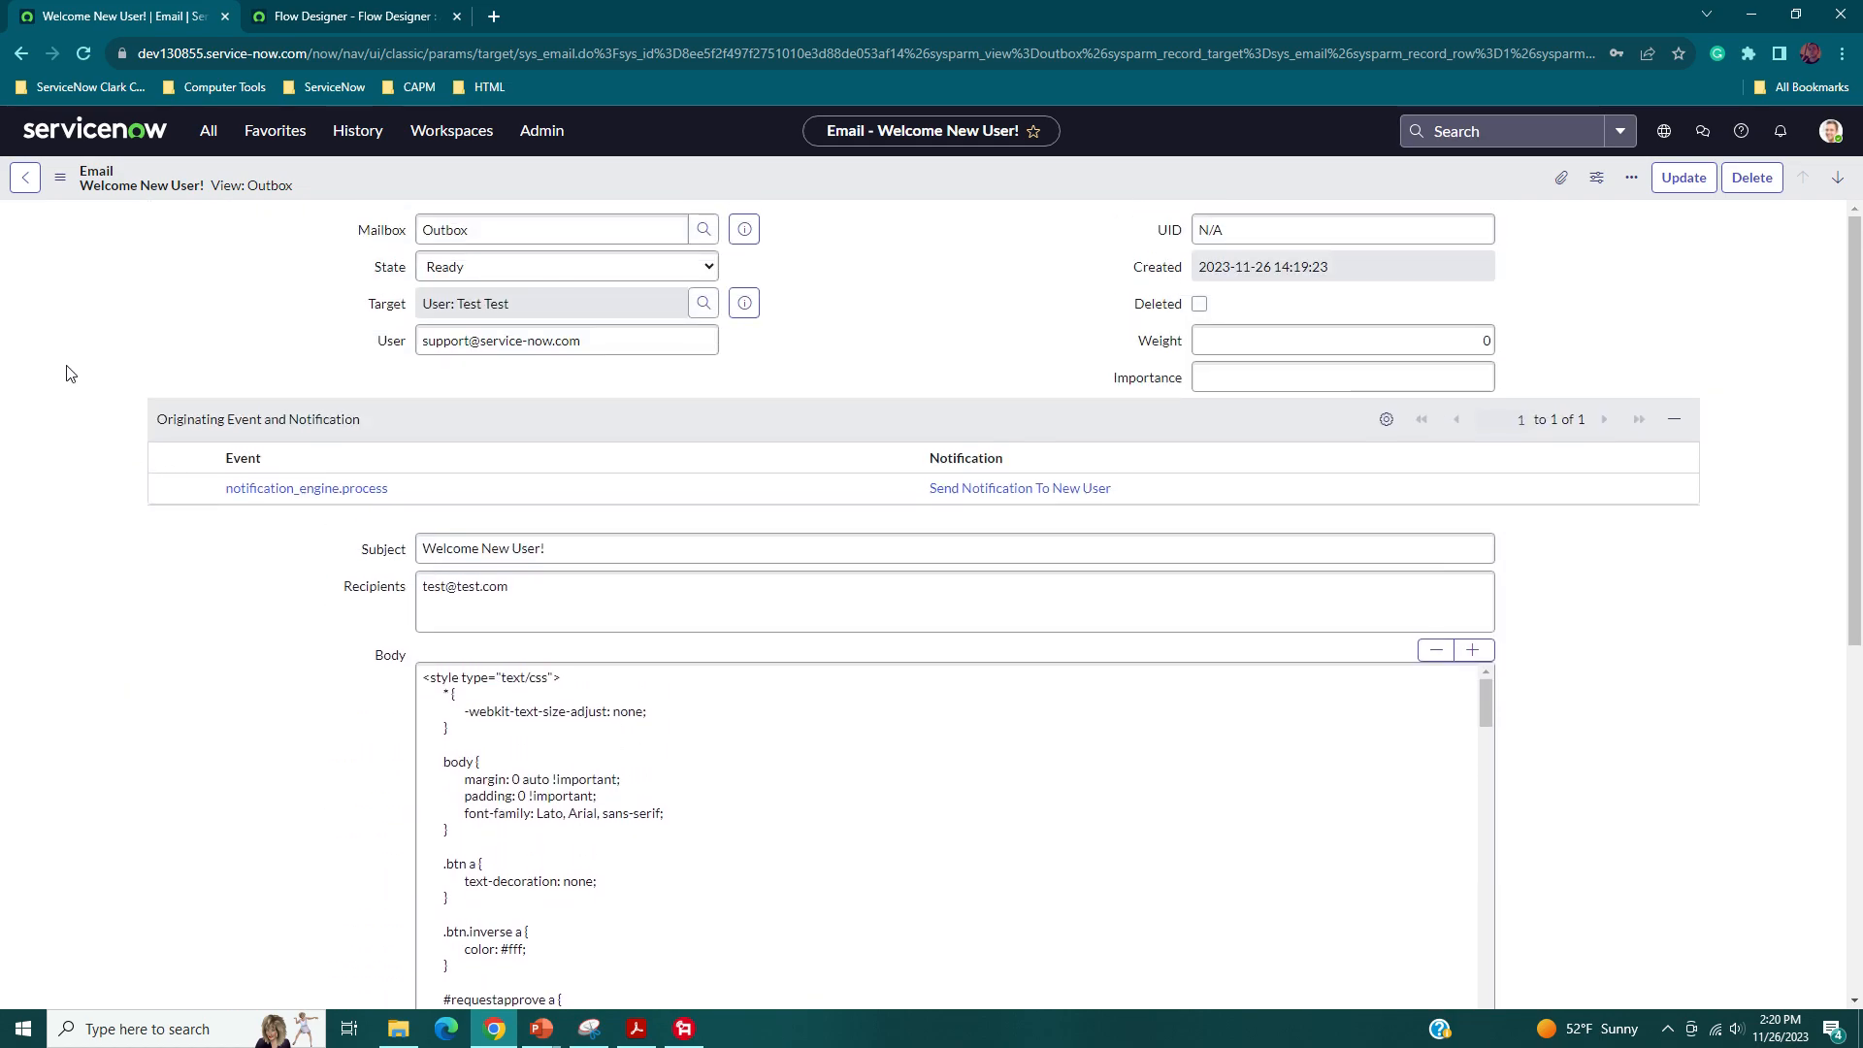
pyautogui.click(335, 16)
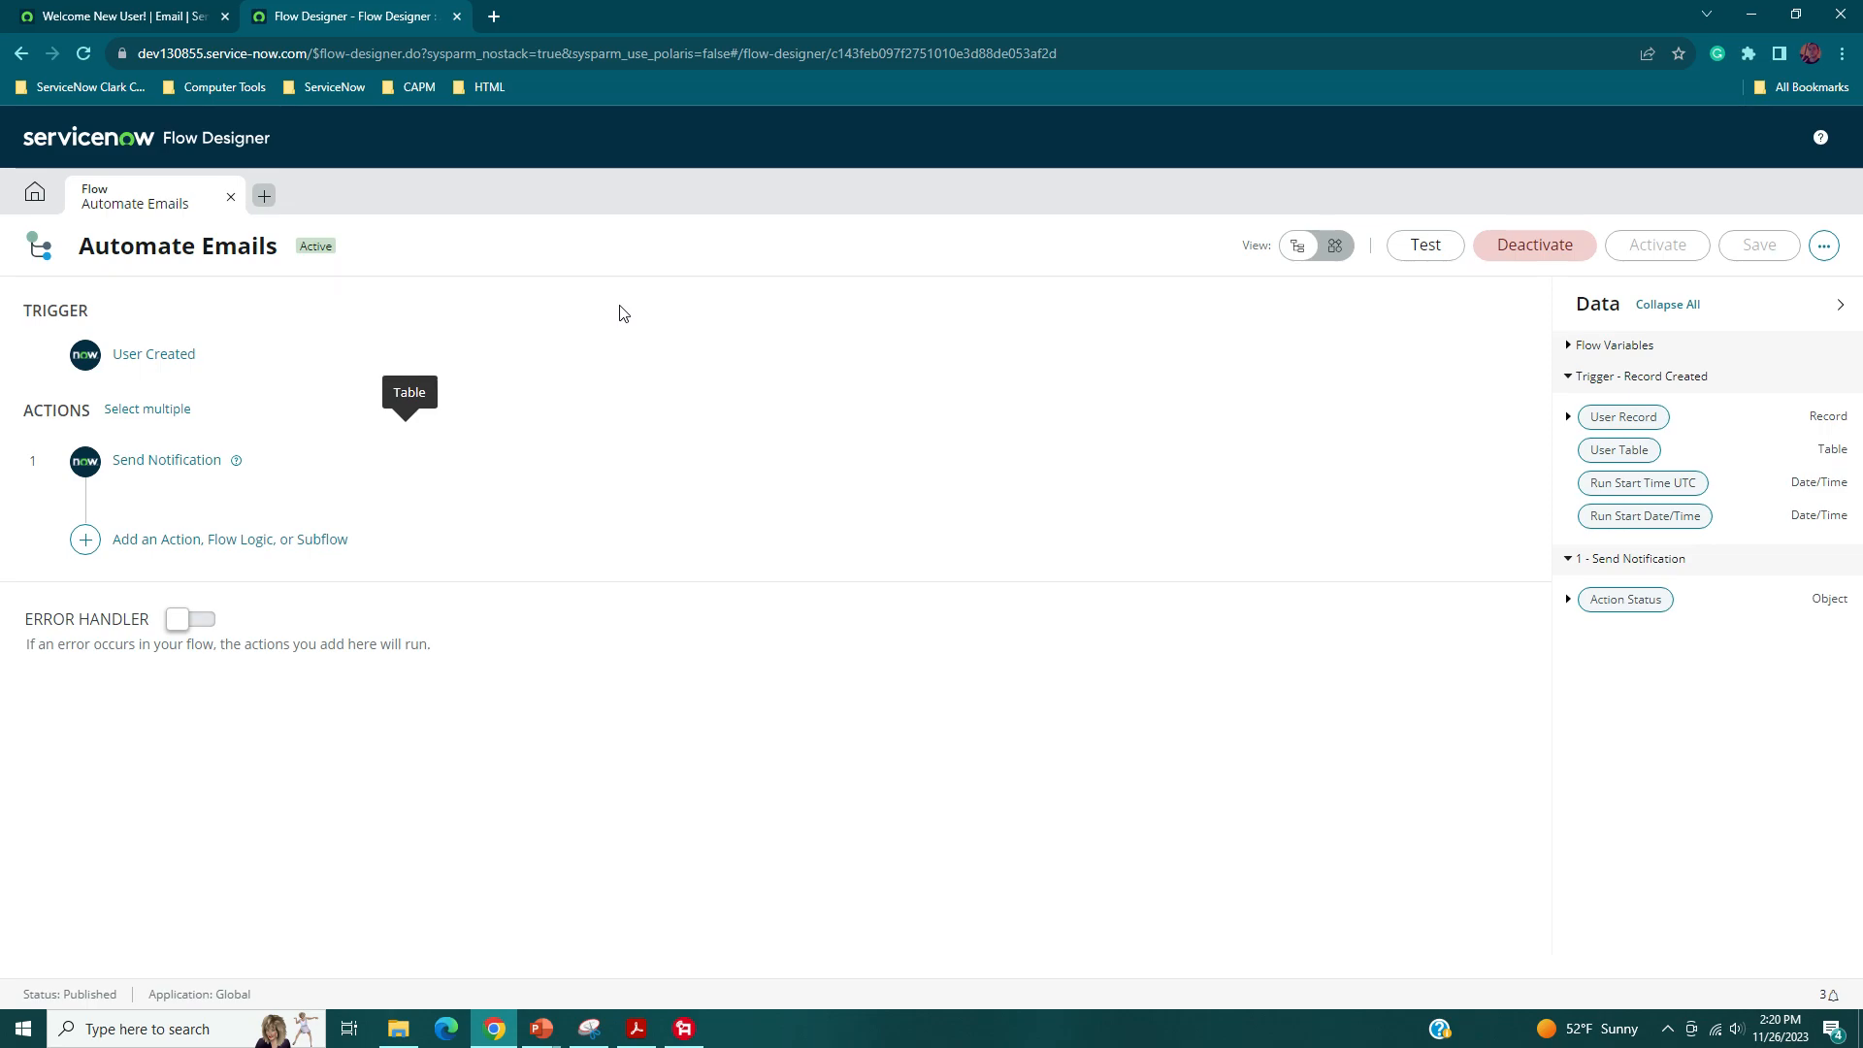
pyautogui.click(139, 10)
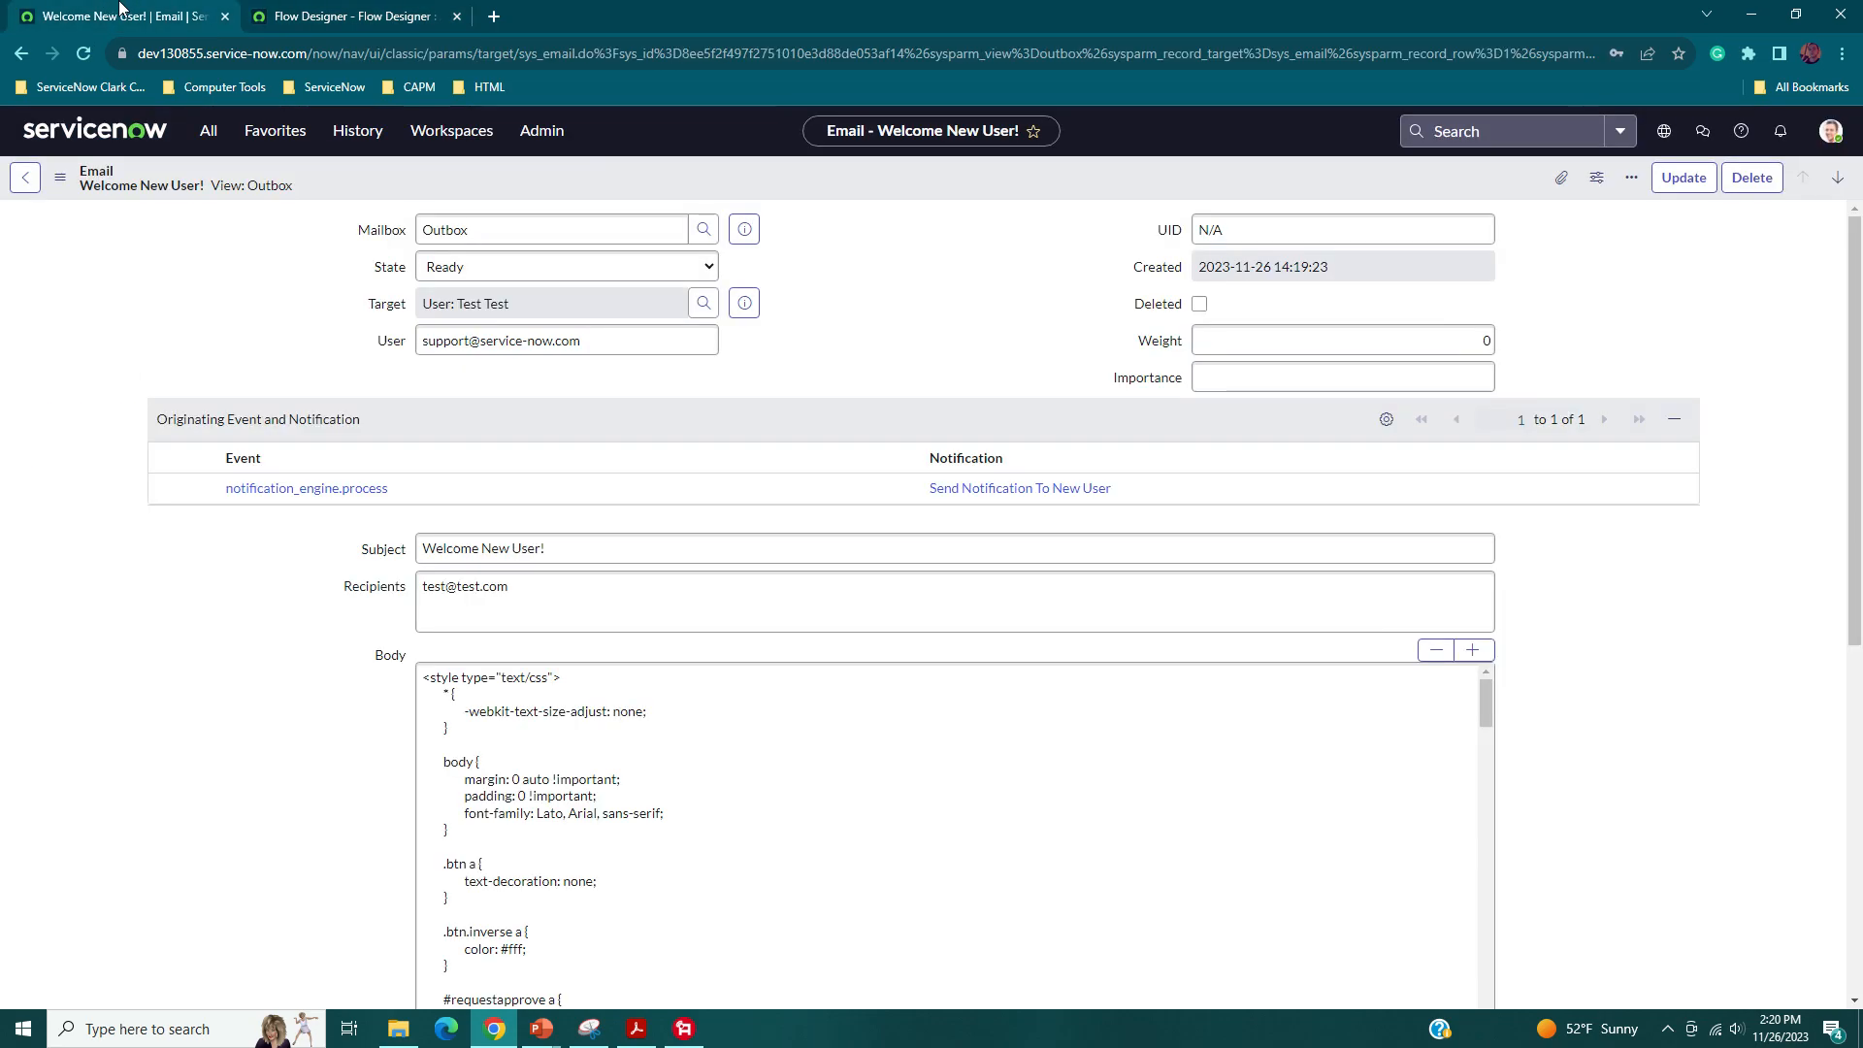
# - Close the Flow Designer browser tab and switch to the Admin Scenarios PDF in Acrobat
pyautogui.click(340, 9)
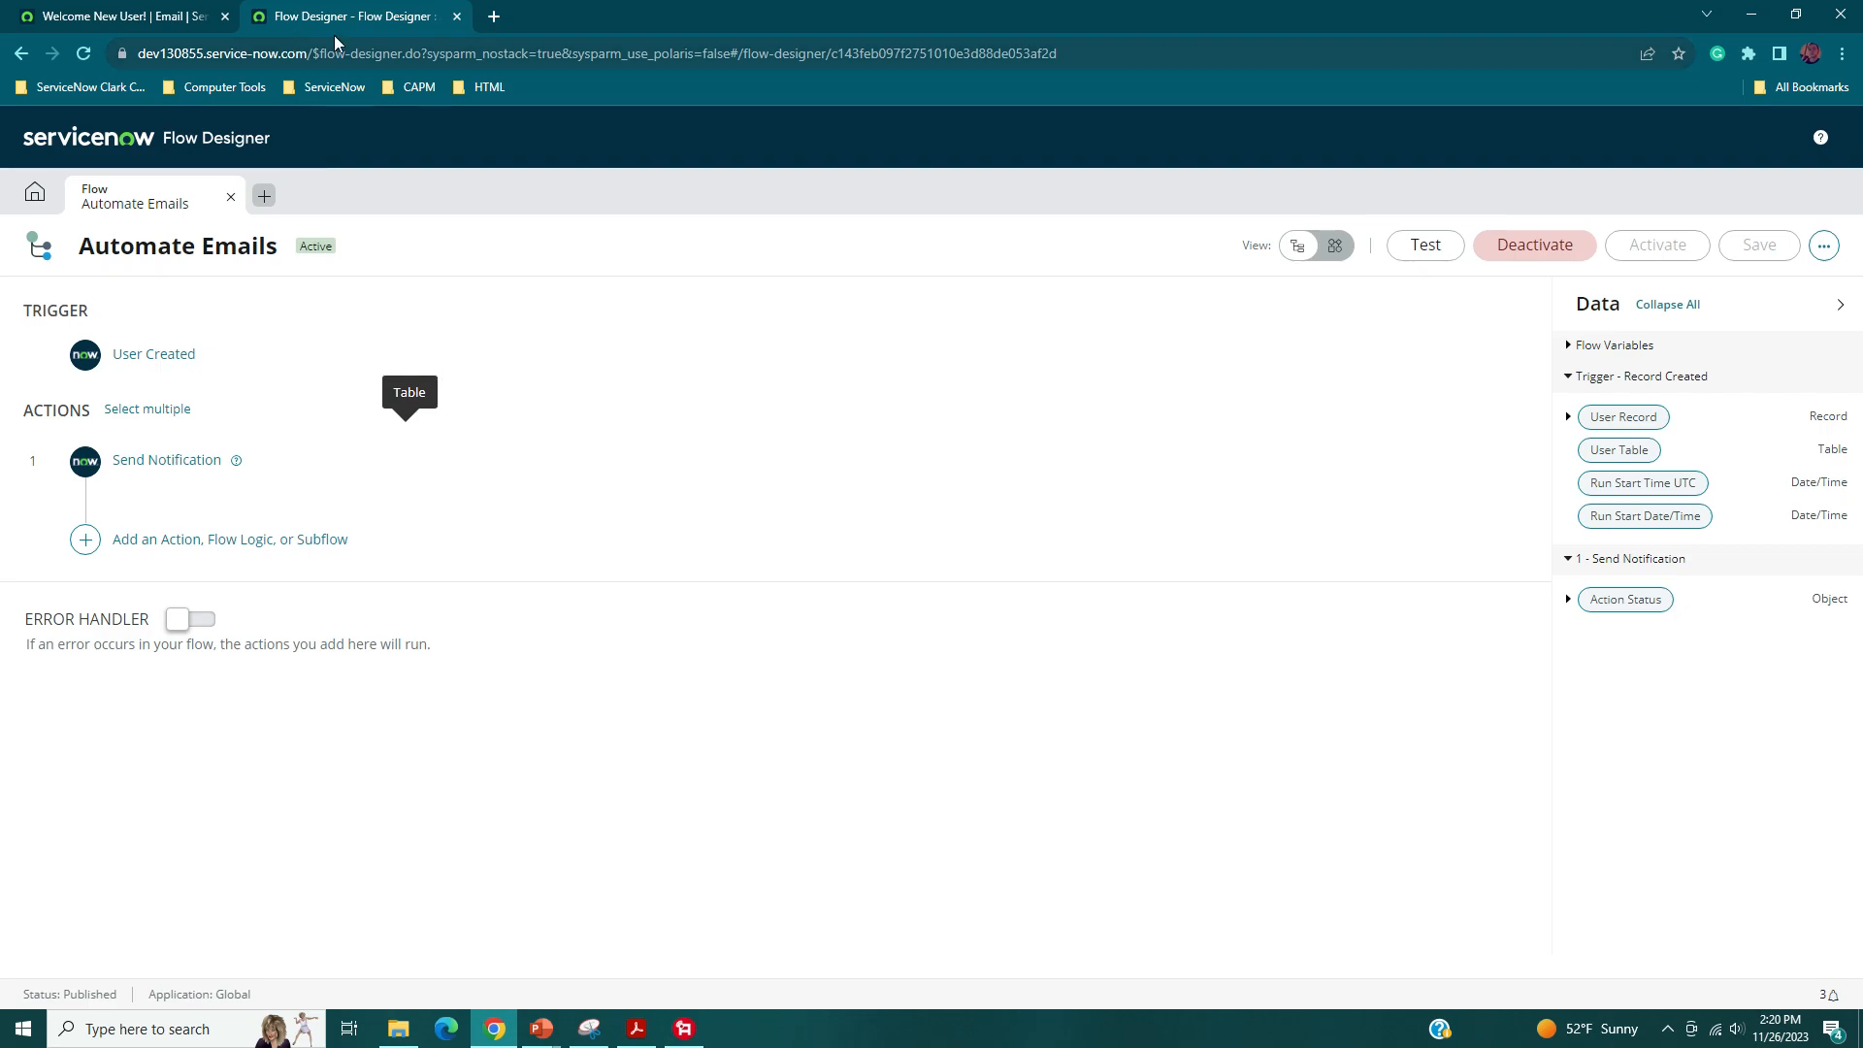
pyautogui.click(456, 17)
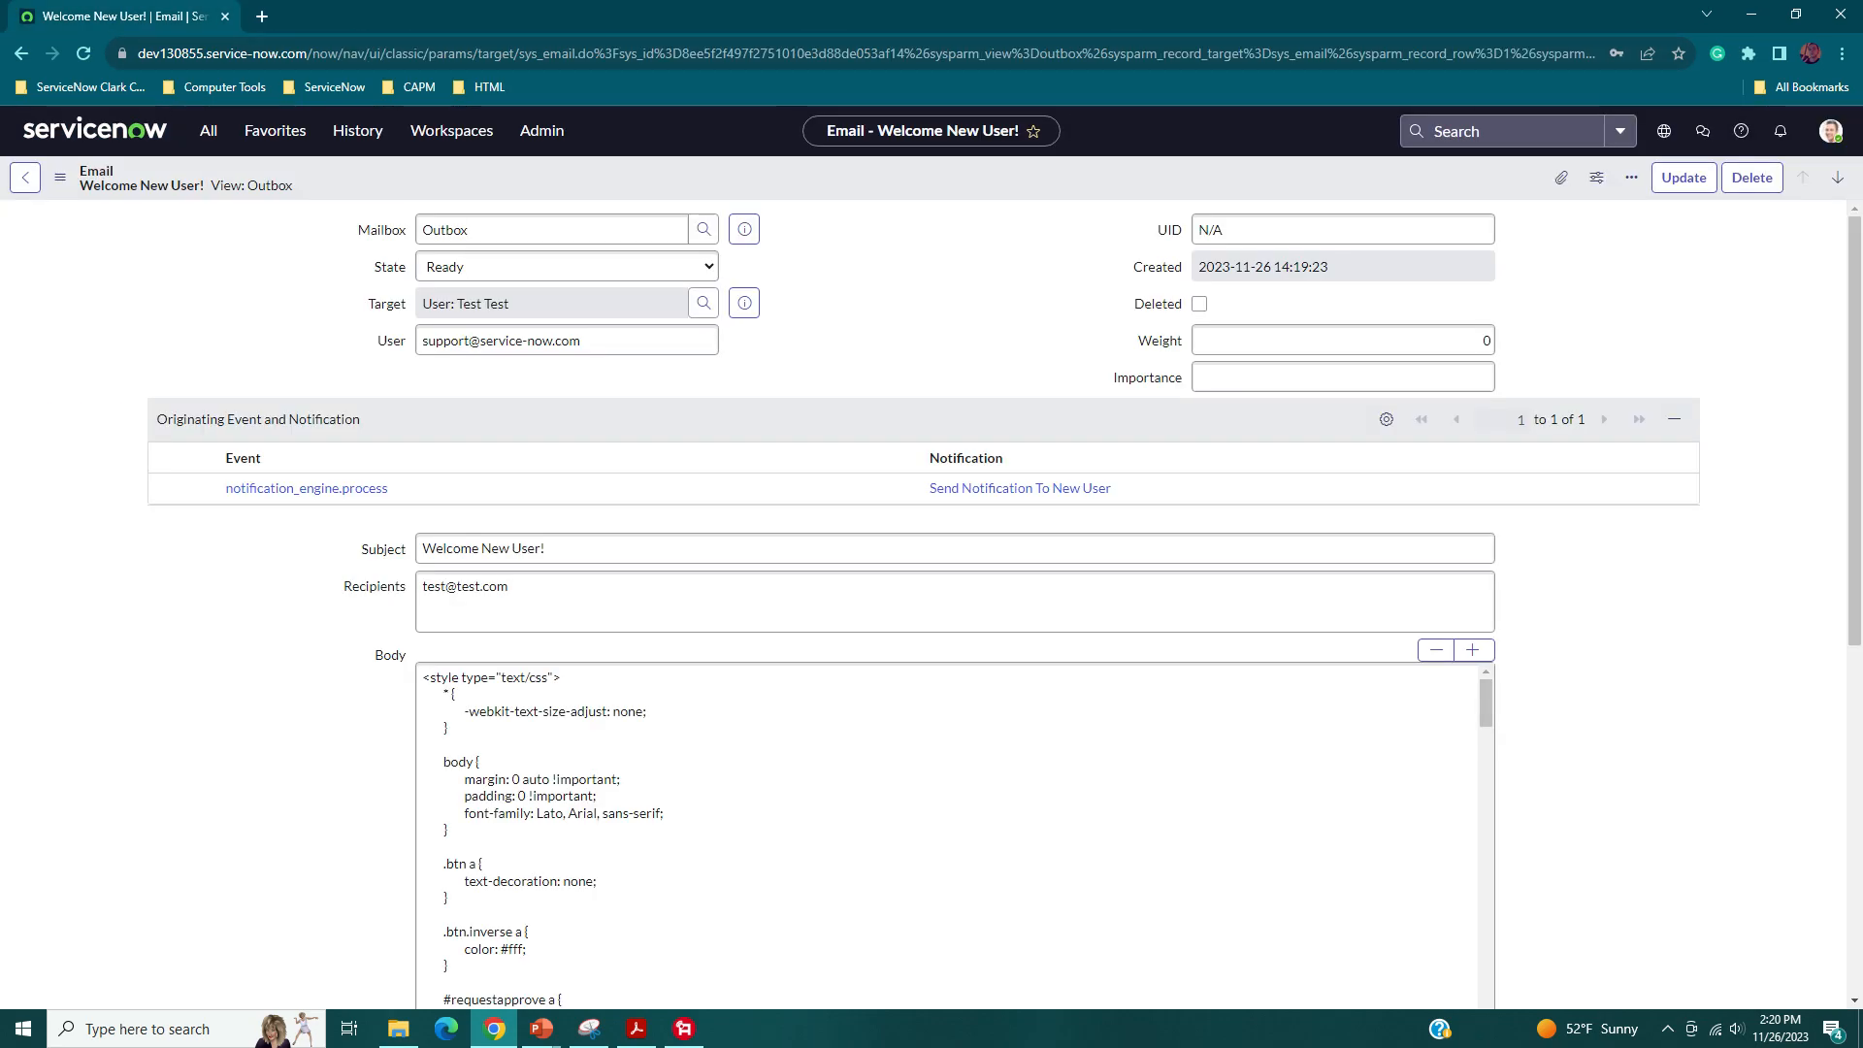
pyautogui.click(636, 1028)
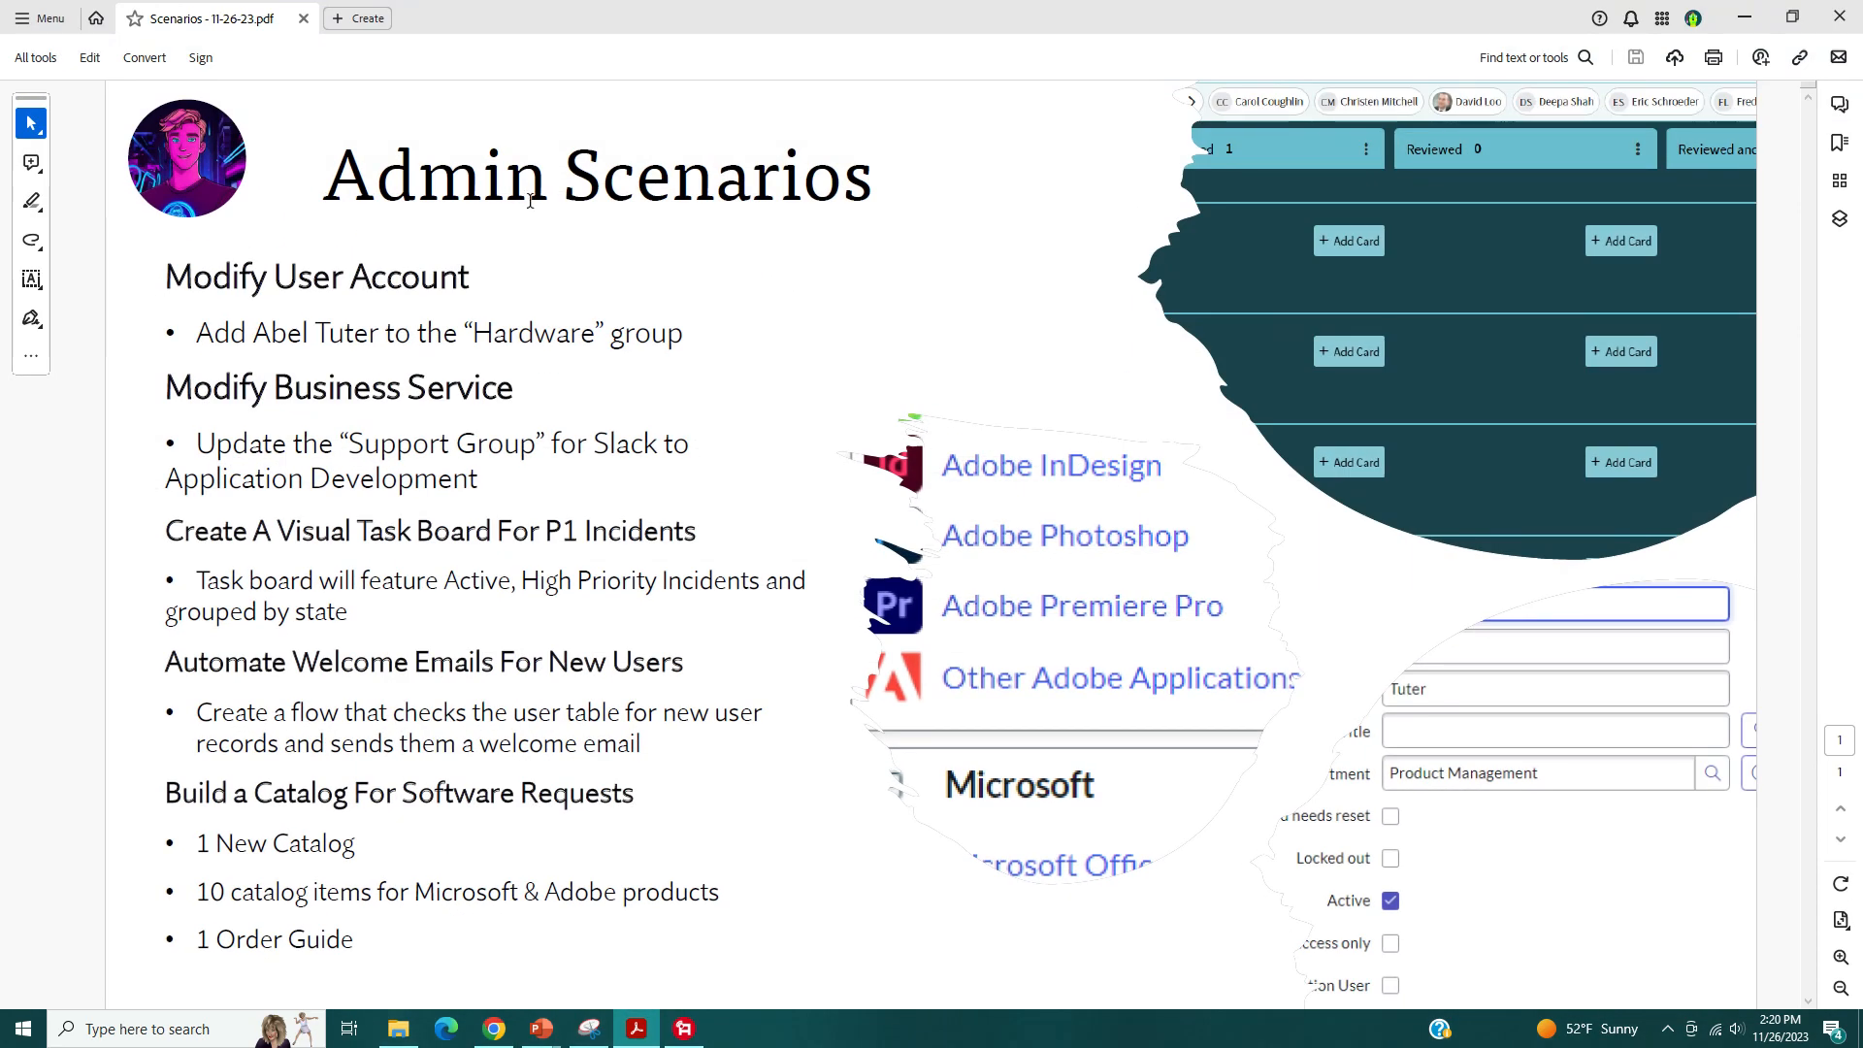
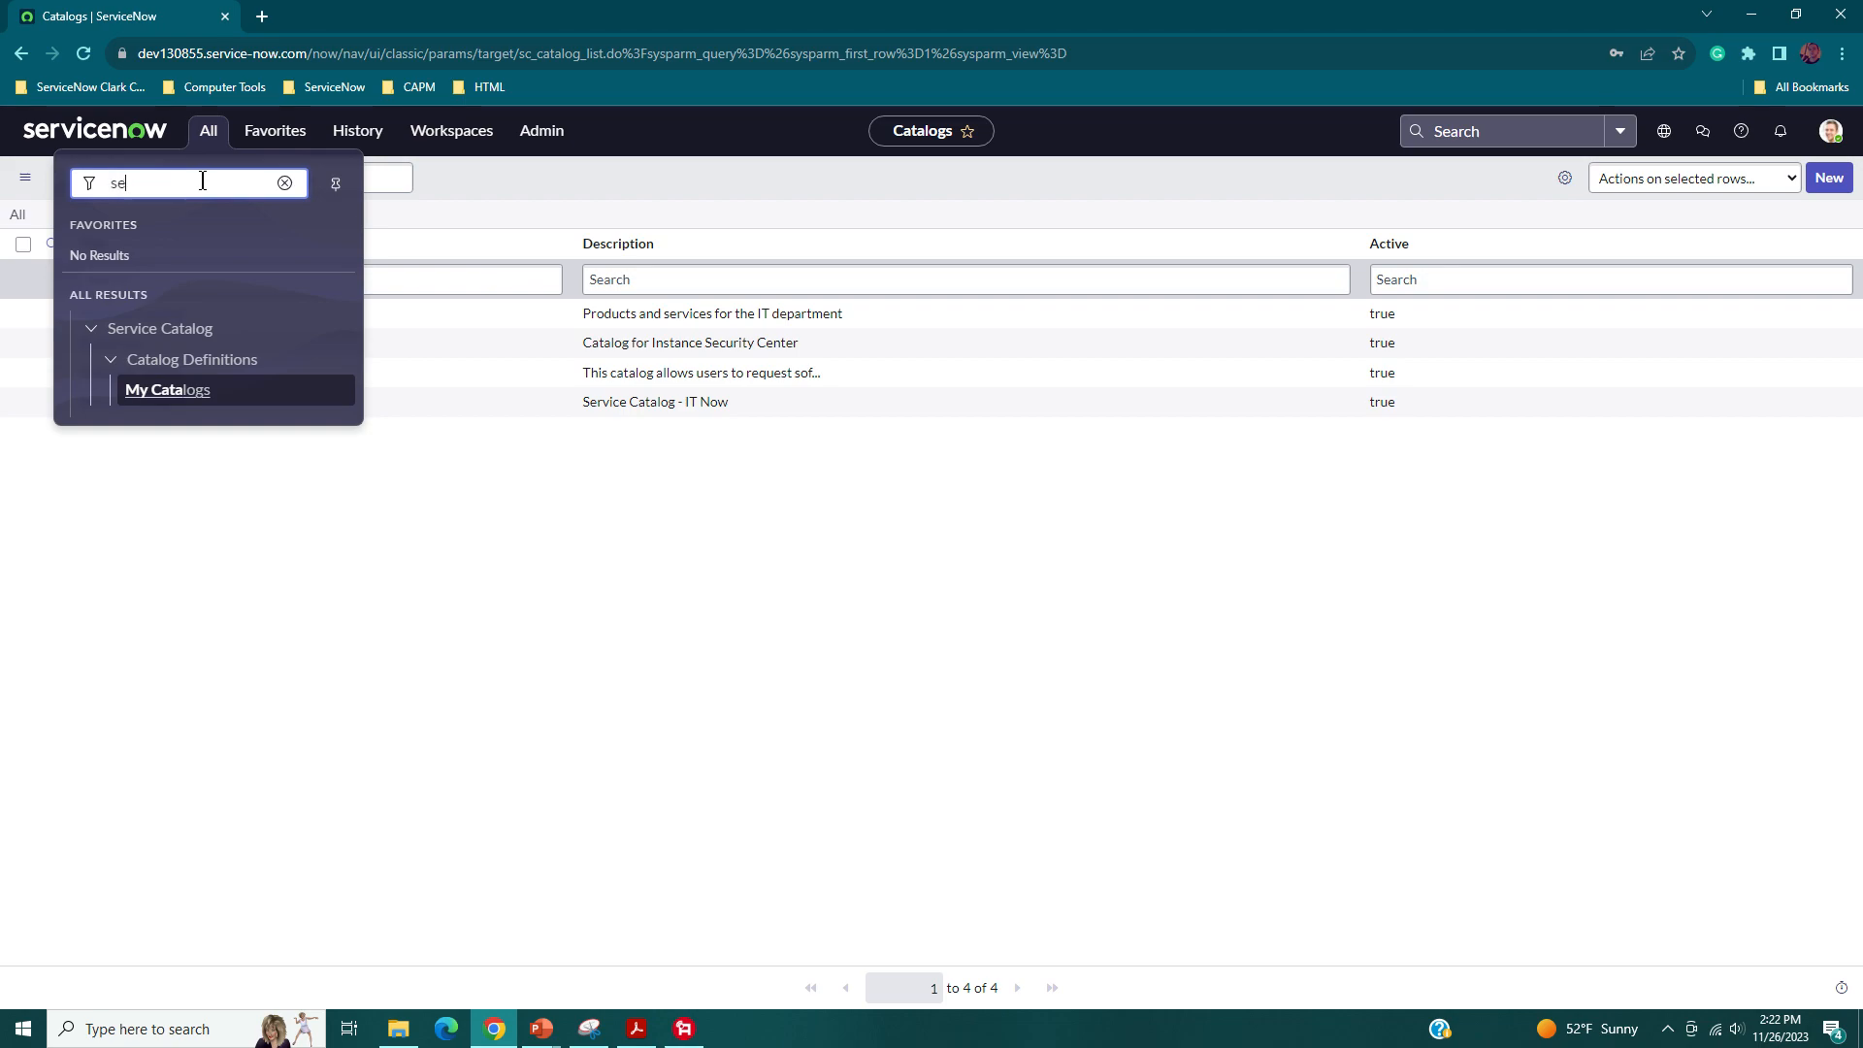
# - Find the Service Catalog by searching the navigator for "service ca", open it in a new browser tab and compare it with the Catalogs list
pyautogui.write('rvice ca')
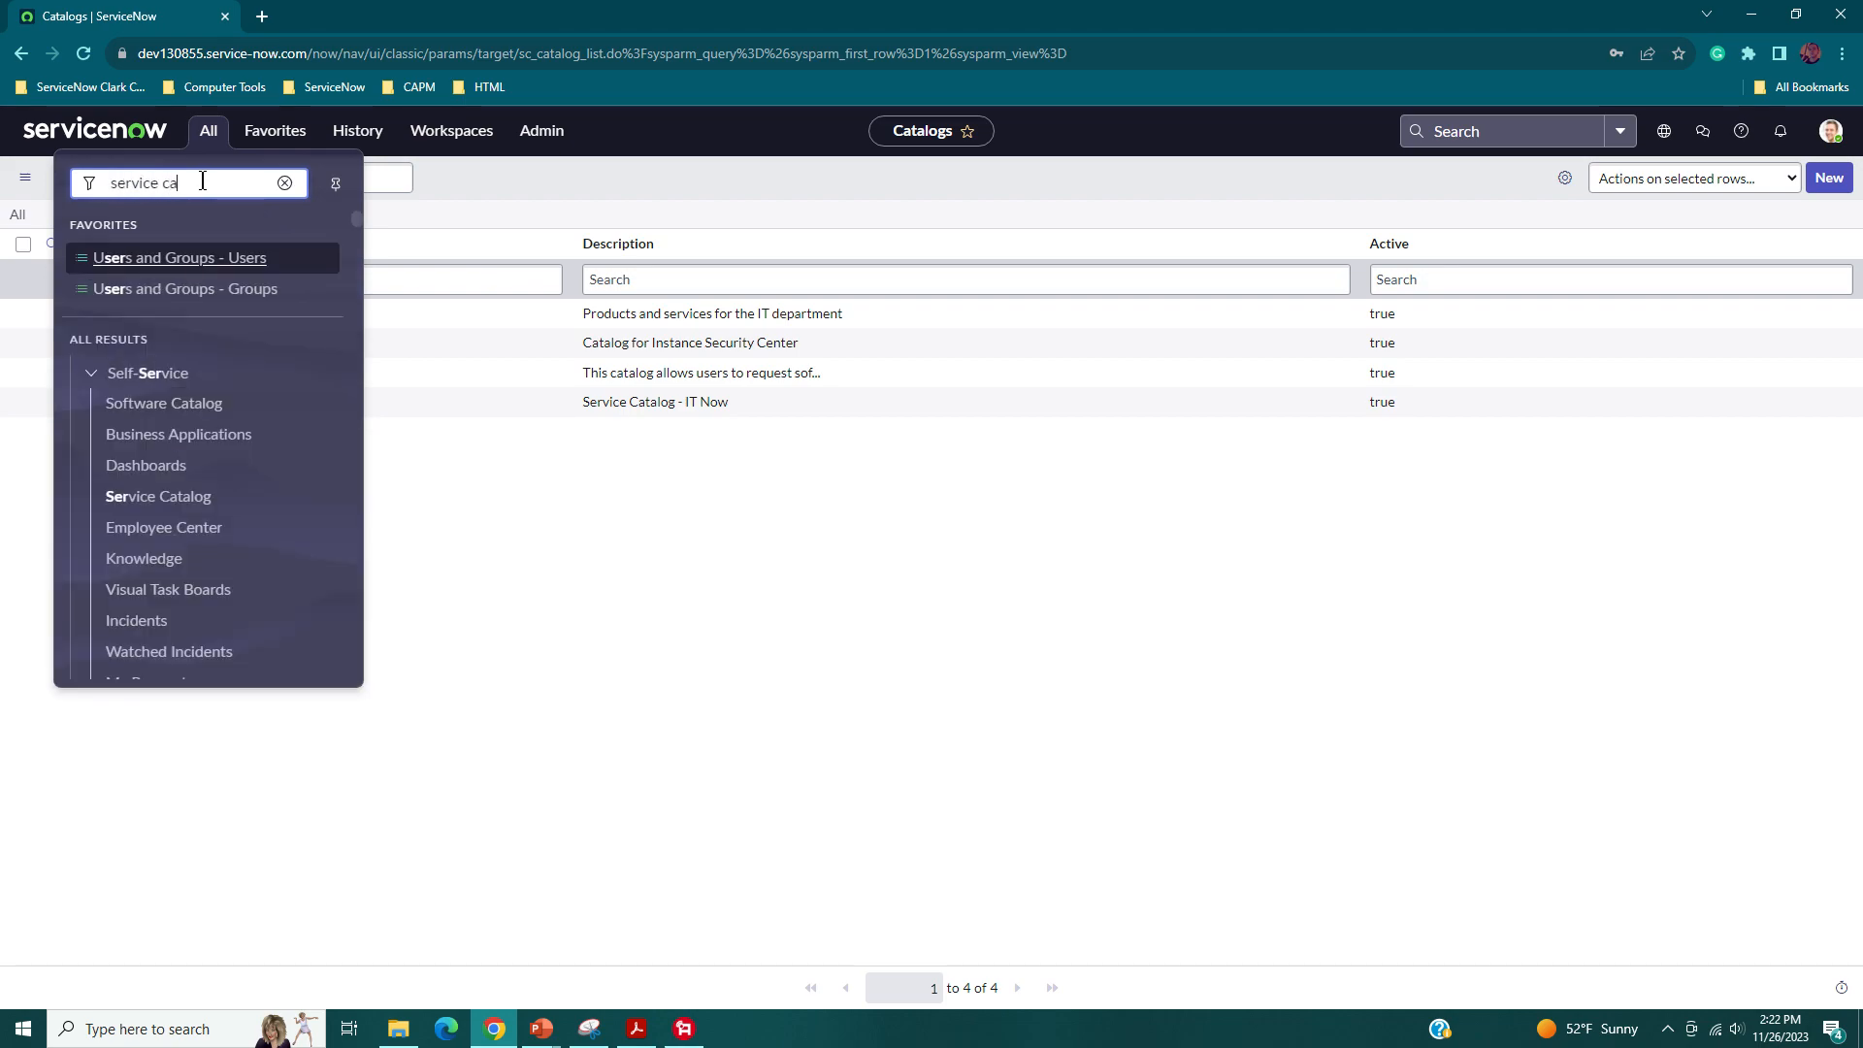
pyautogui.middleClick(184, 360)
pyautogui.click(333, 14)
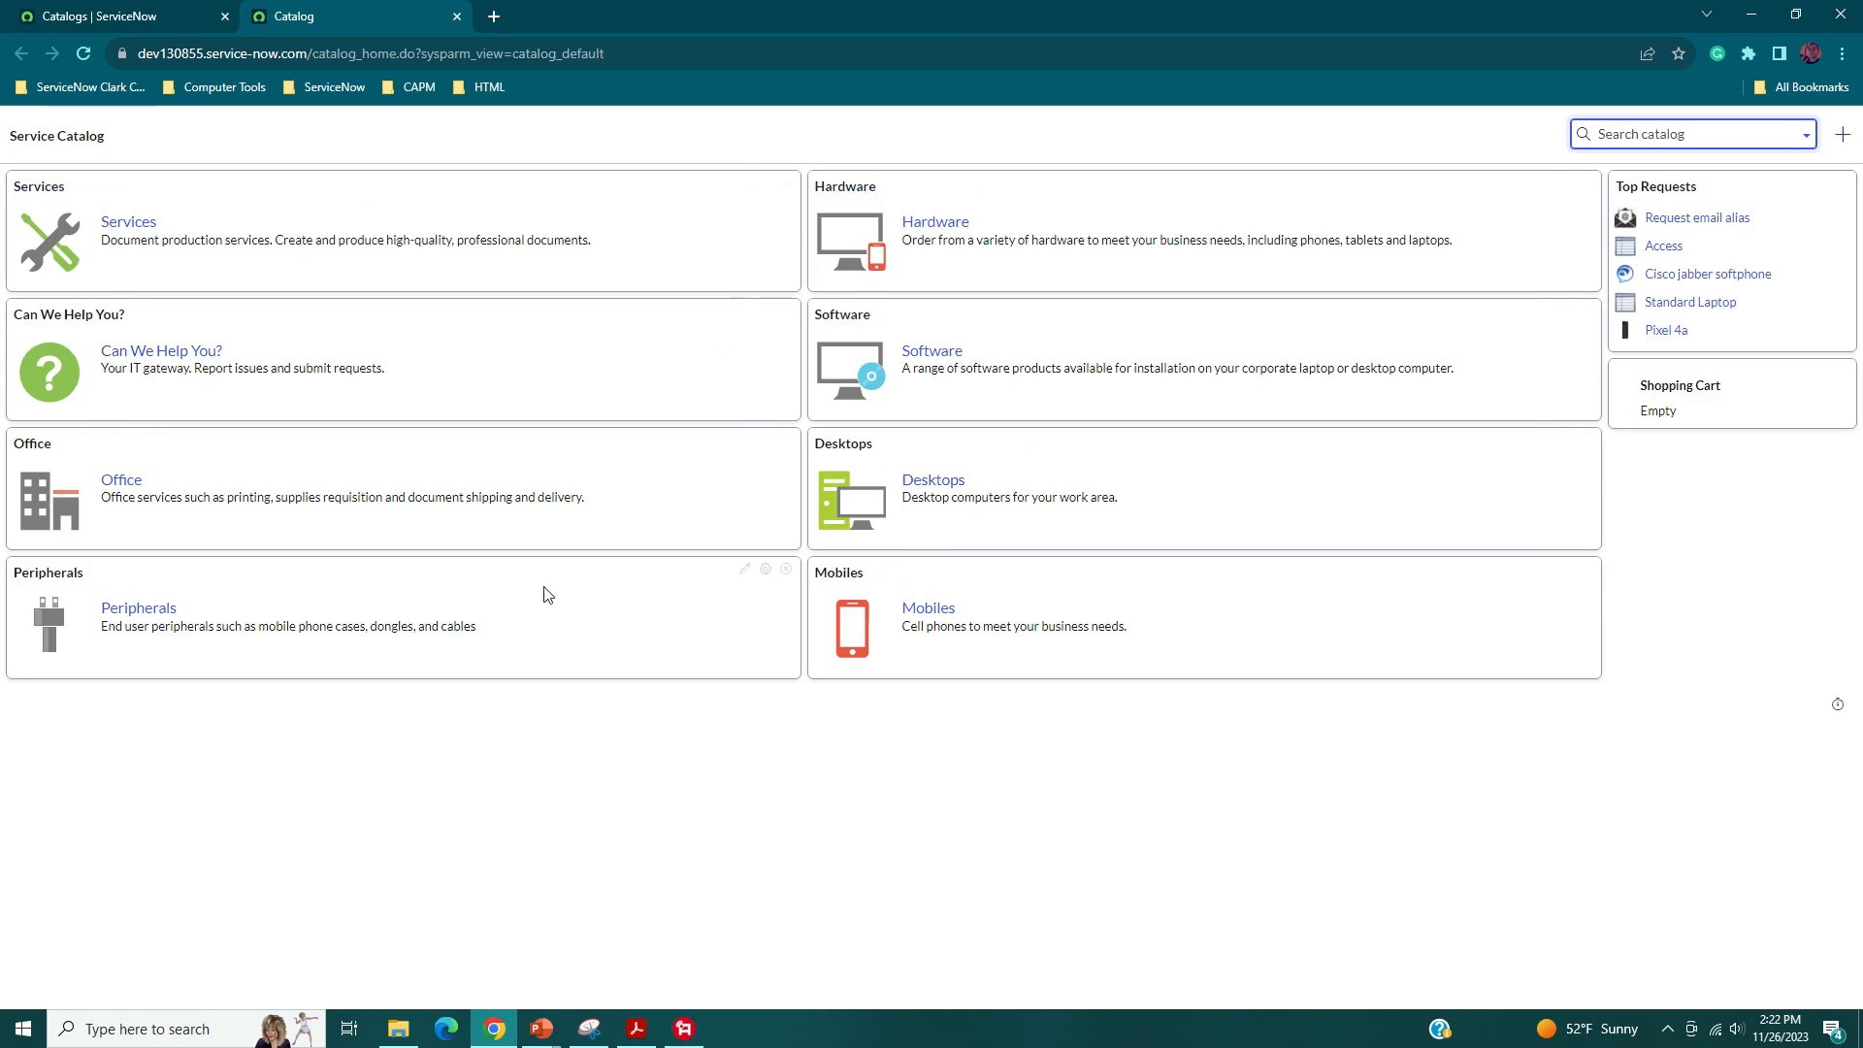
pyautogui.click(173, 9)
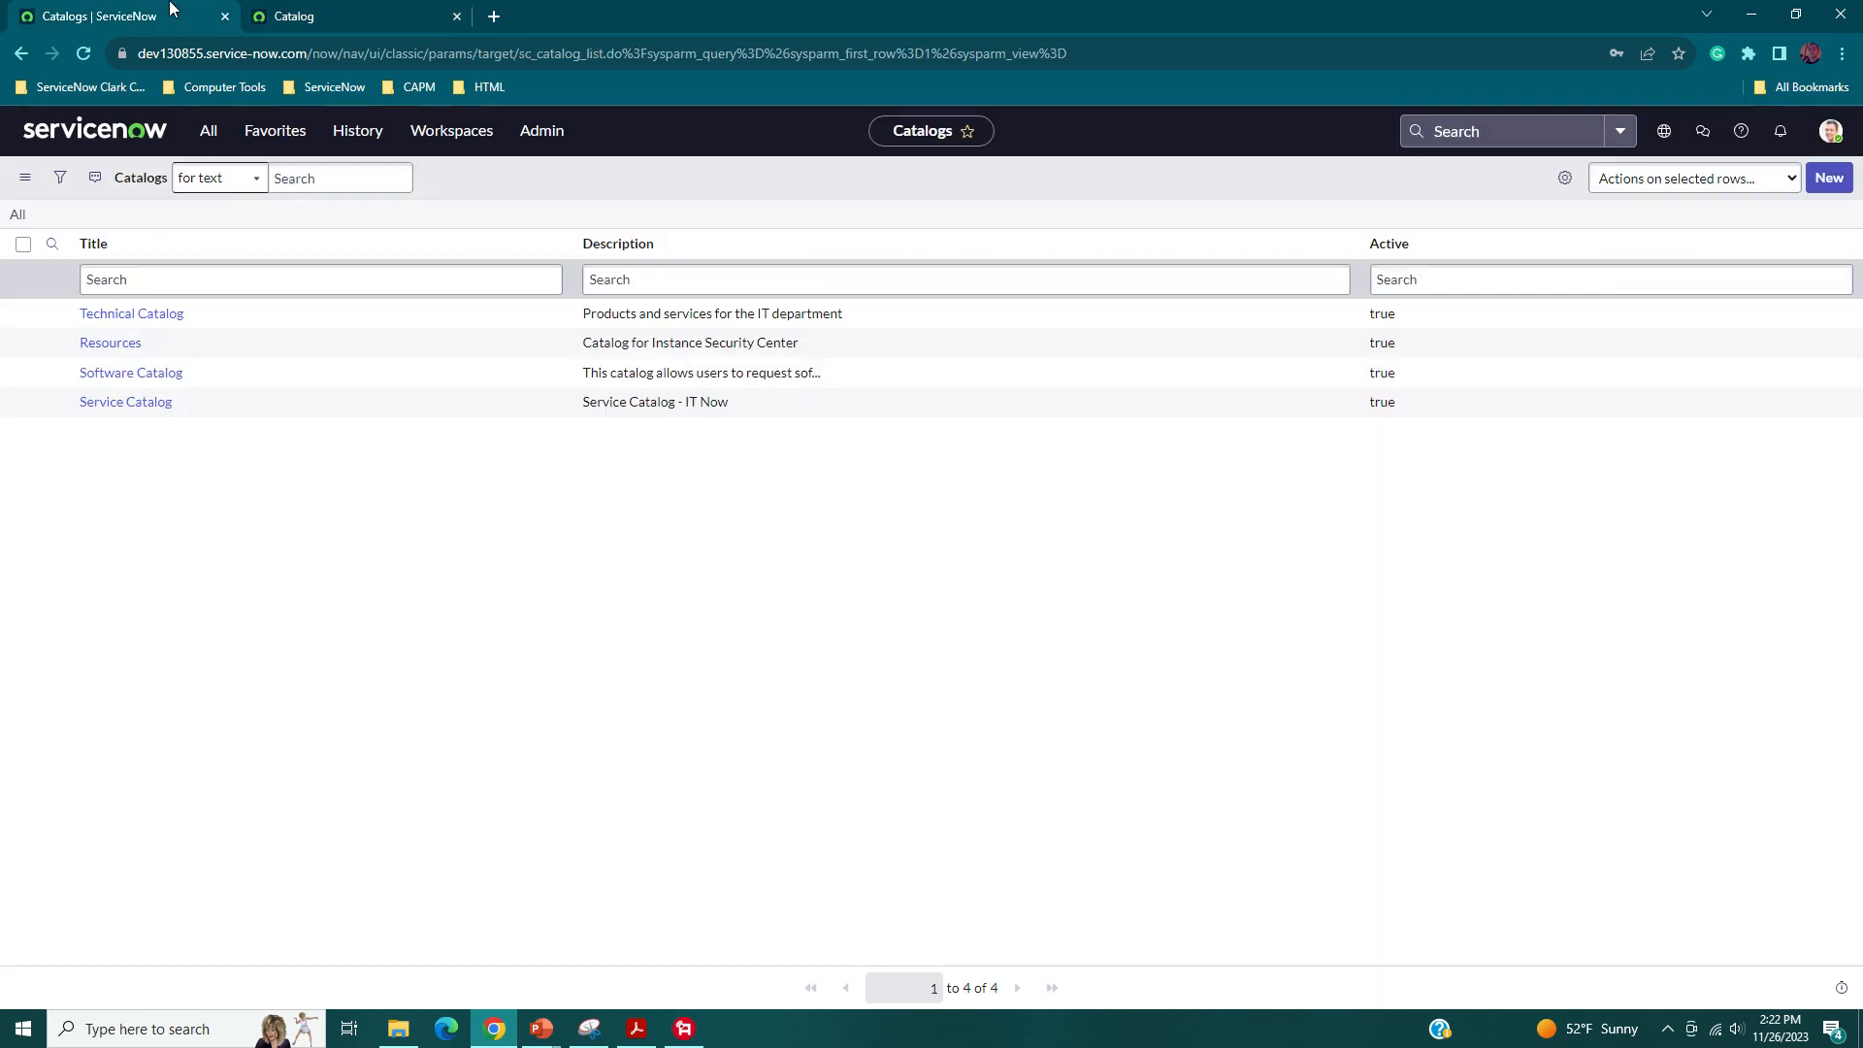
pyautogui.click(320, 11)
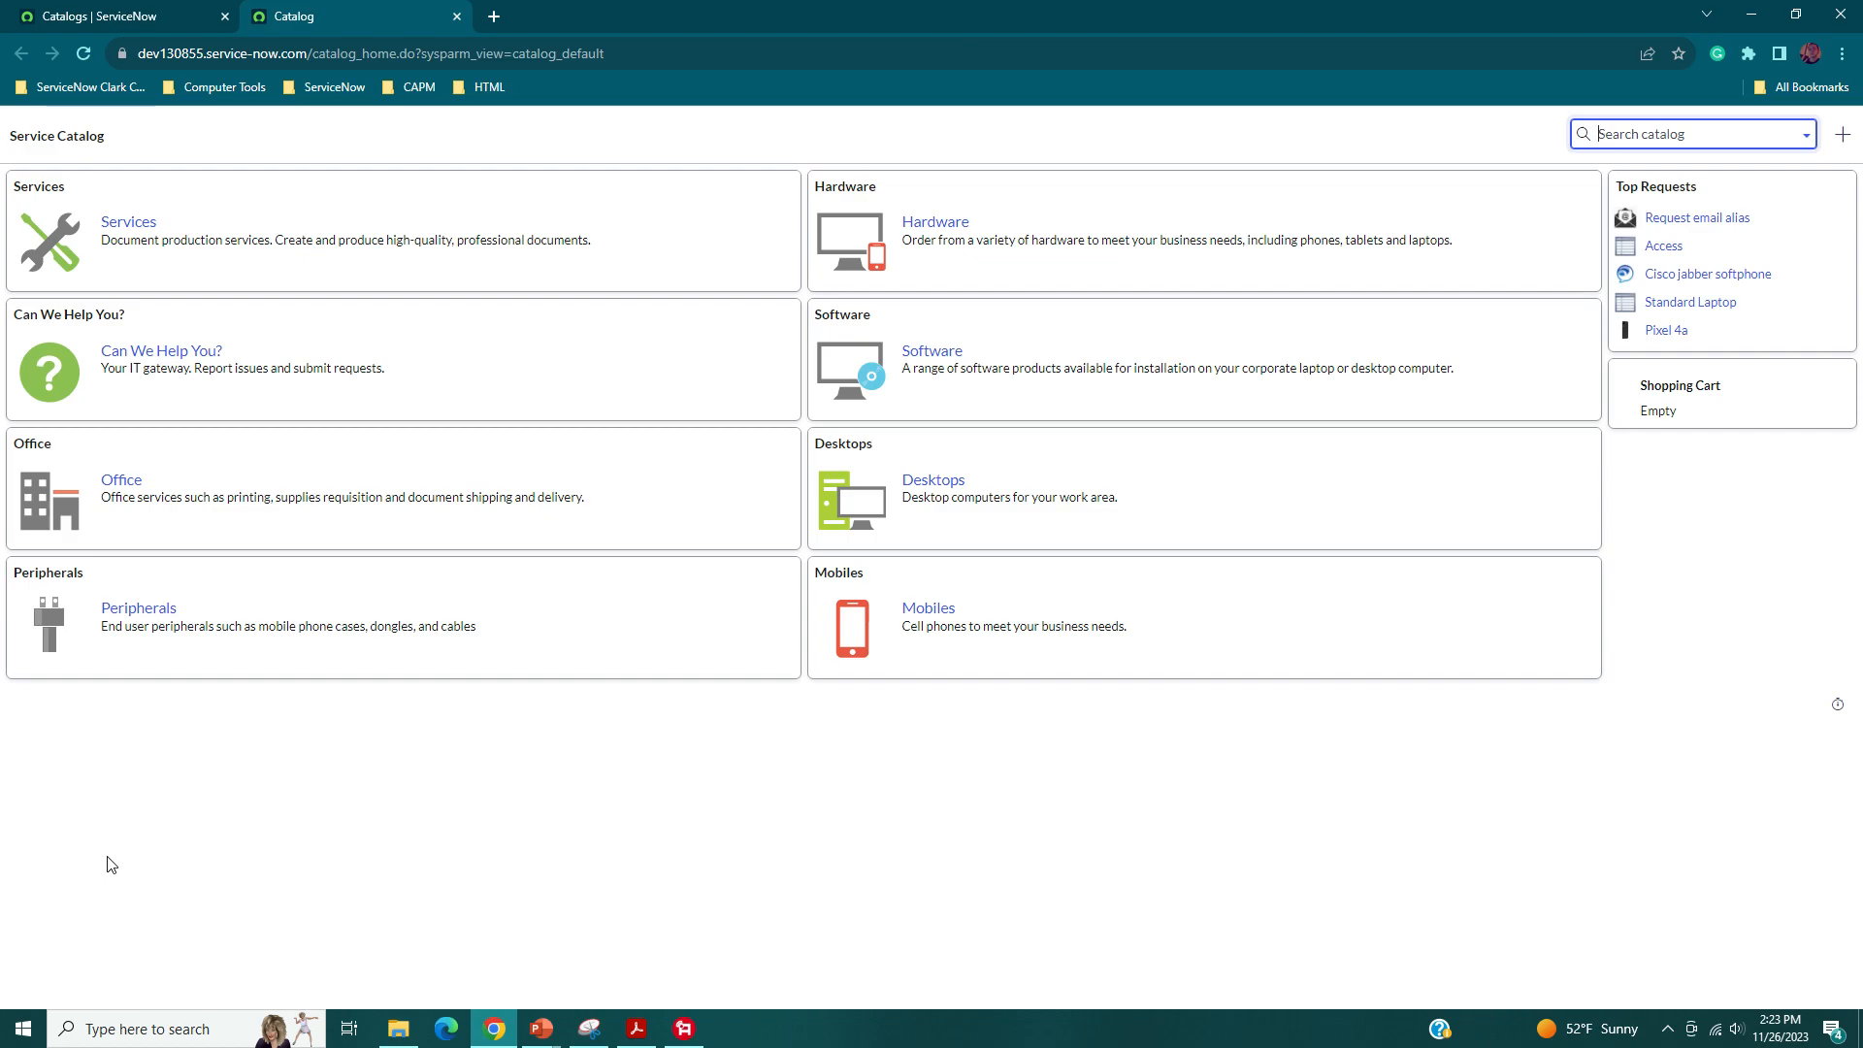
# - From the Catalogs page, search the navigator for "software model" and open Software Models in a new browser tab
pyautogui.click(136, 9)
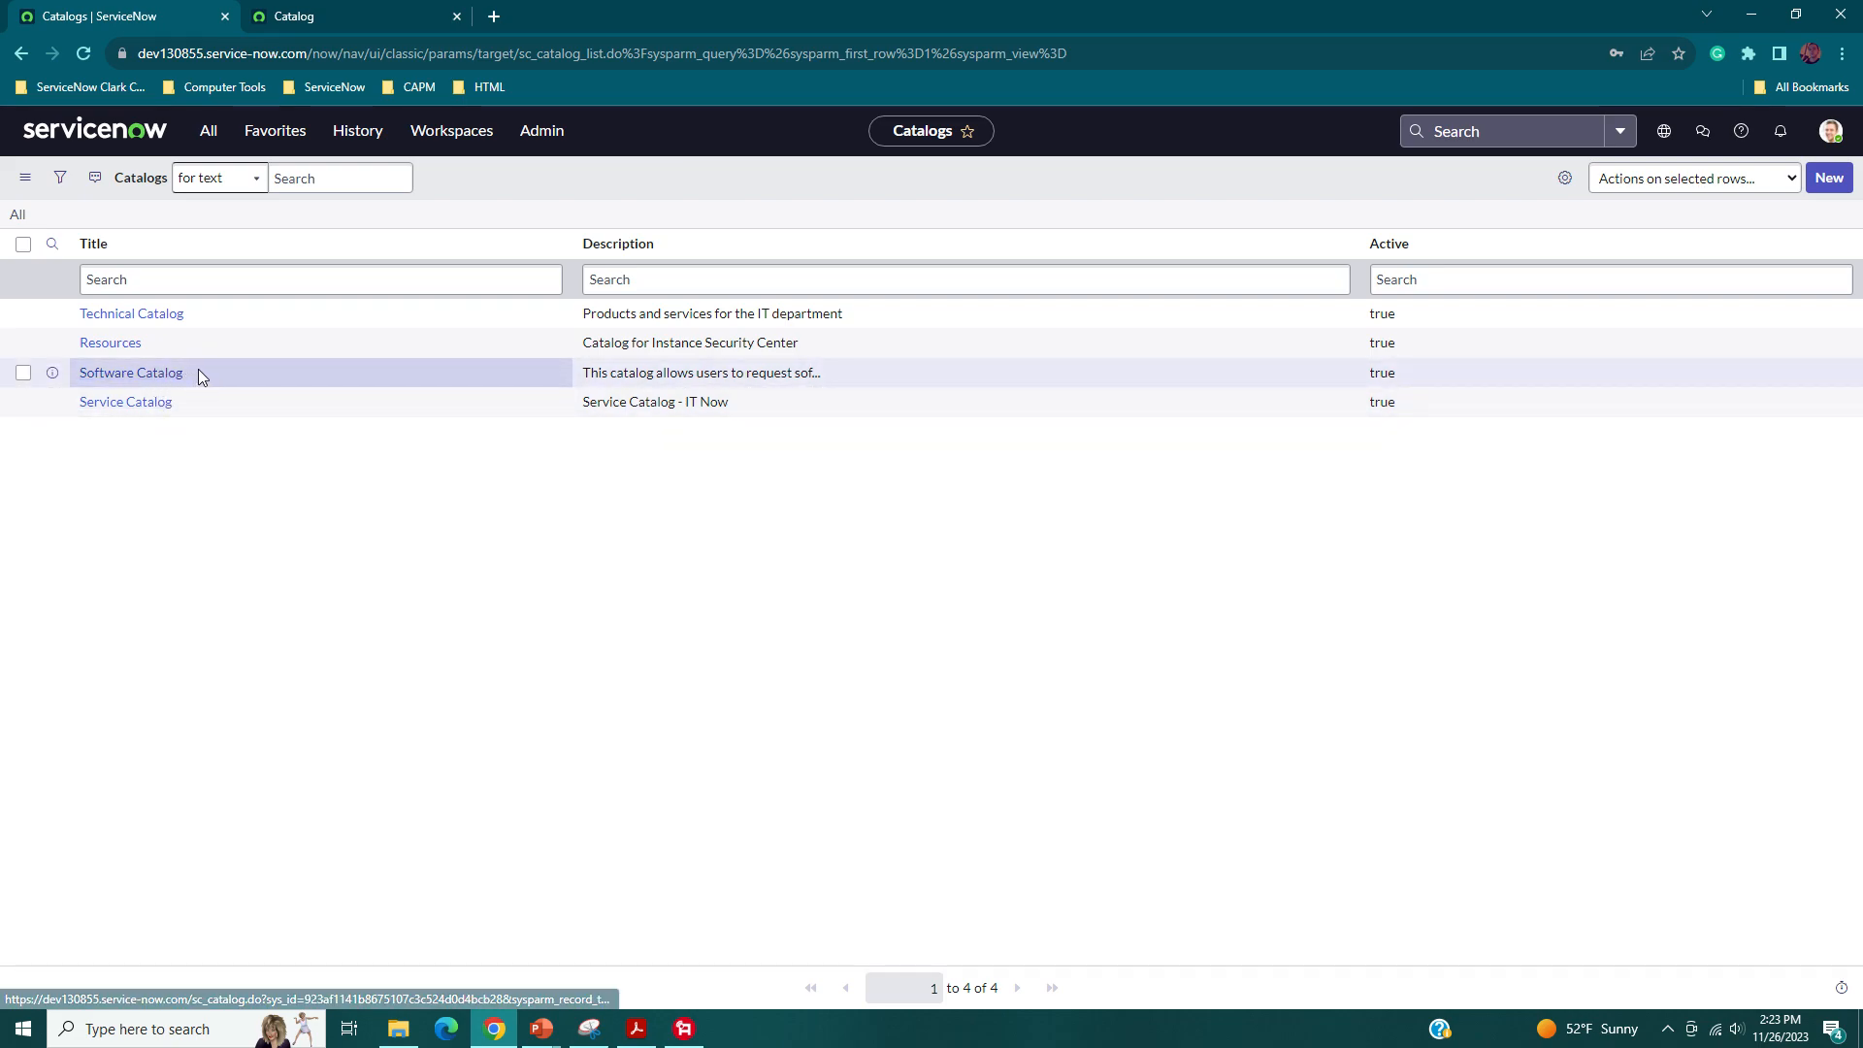
pyautogui.click(221, 139)
pyautogui.tripleClick(199, 179)
pyautogui.write('c')
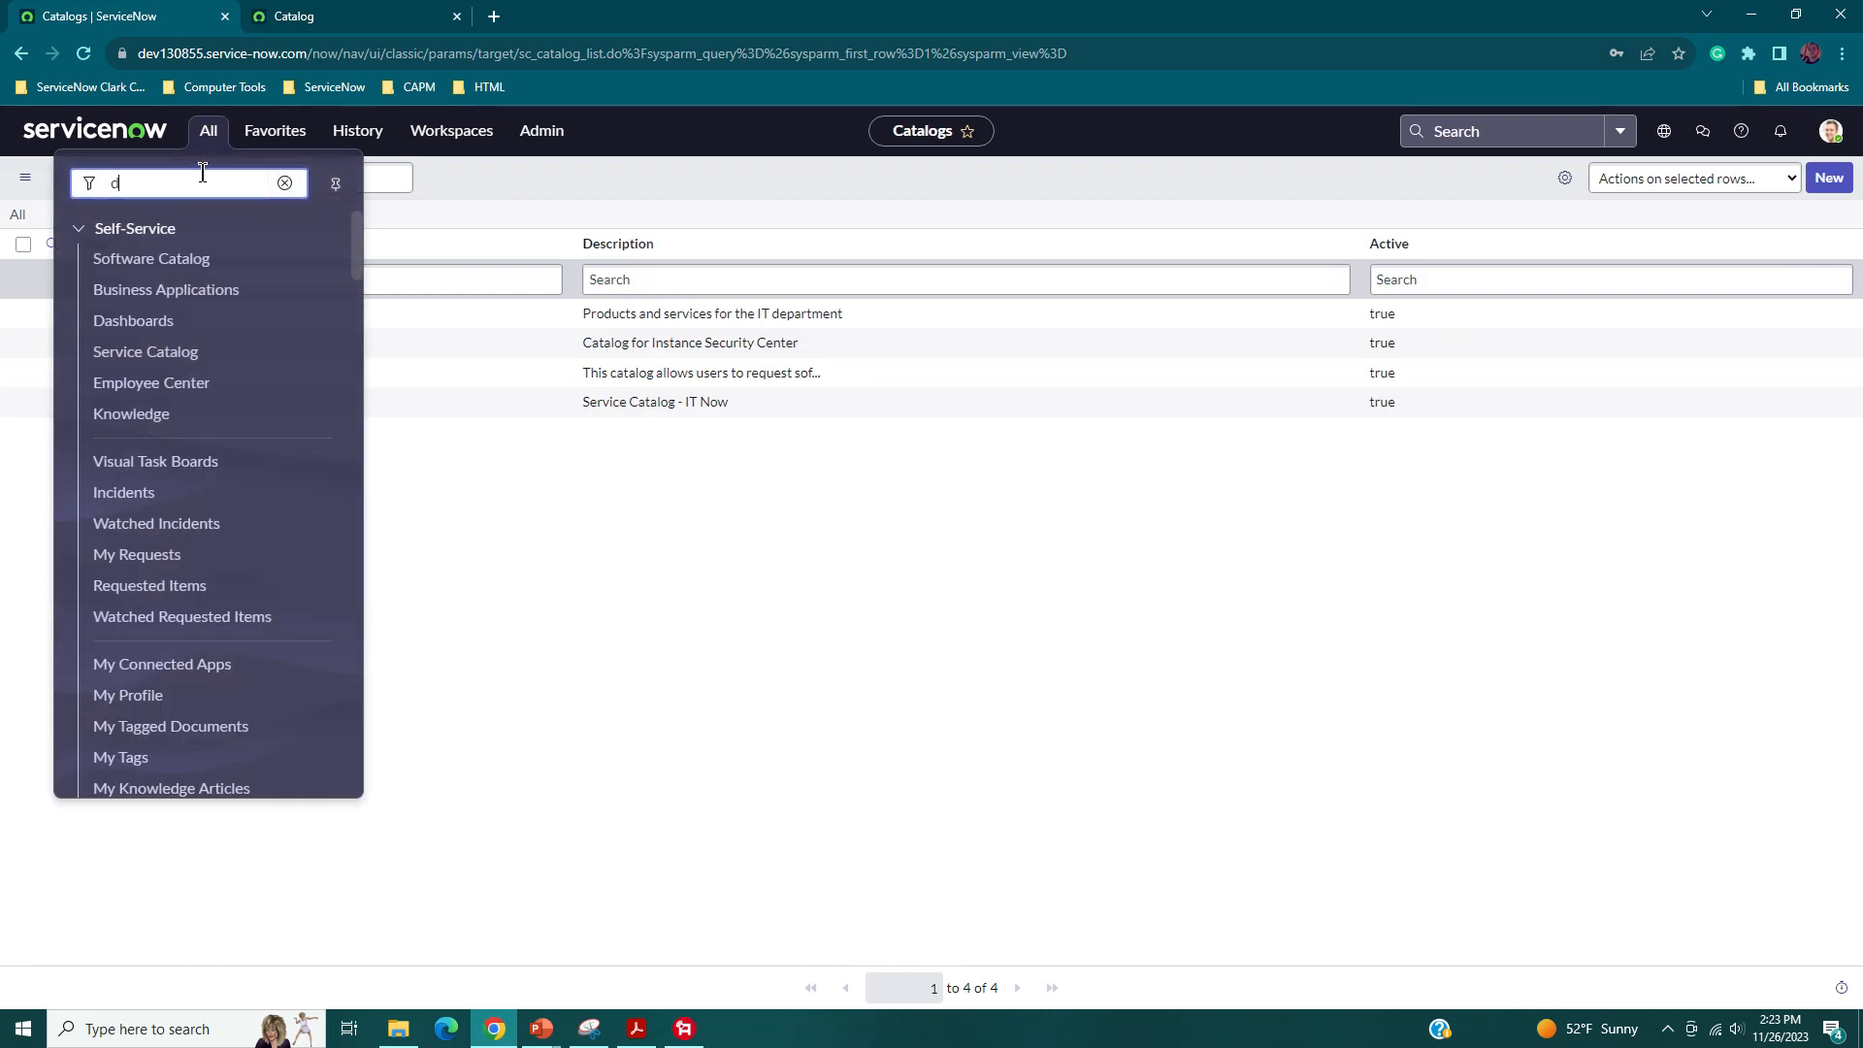
pyautogui.write('ogye')
pyautogui.press('BackSpace')
pyautogui.press('BackSpace')
pyautogui.press('BackSpace')
pyautogui.press('BackSpace')
pyautogui.press('BackSpace')
pyautogui.write('soft')
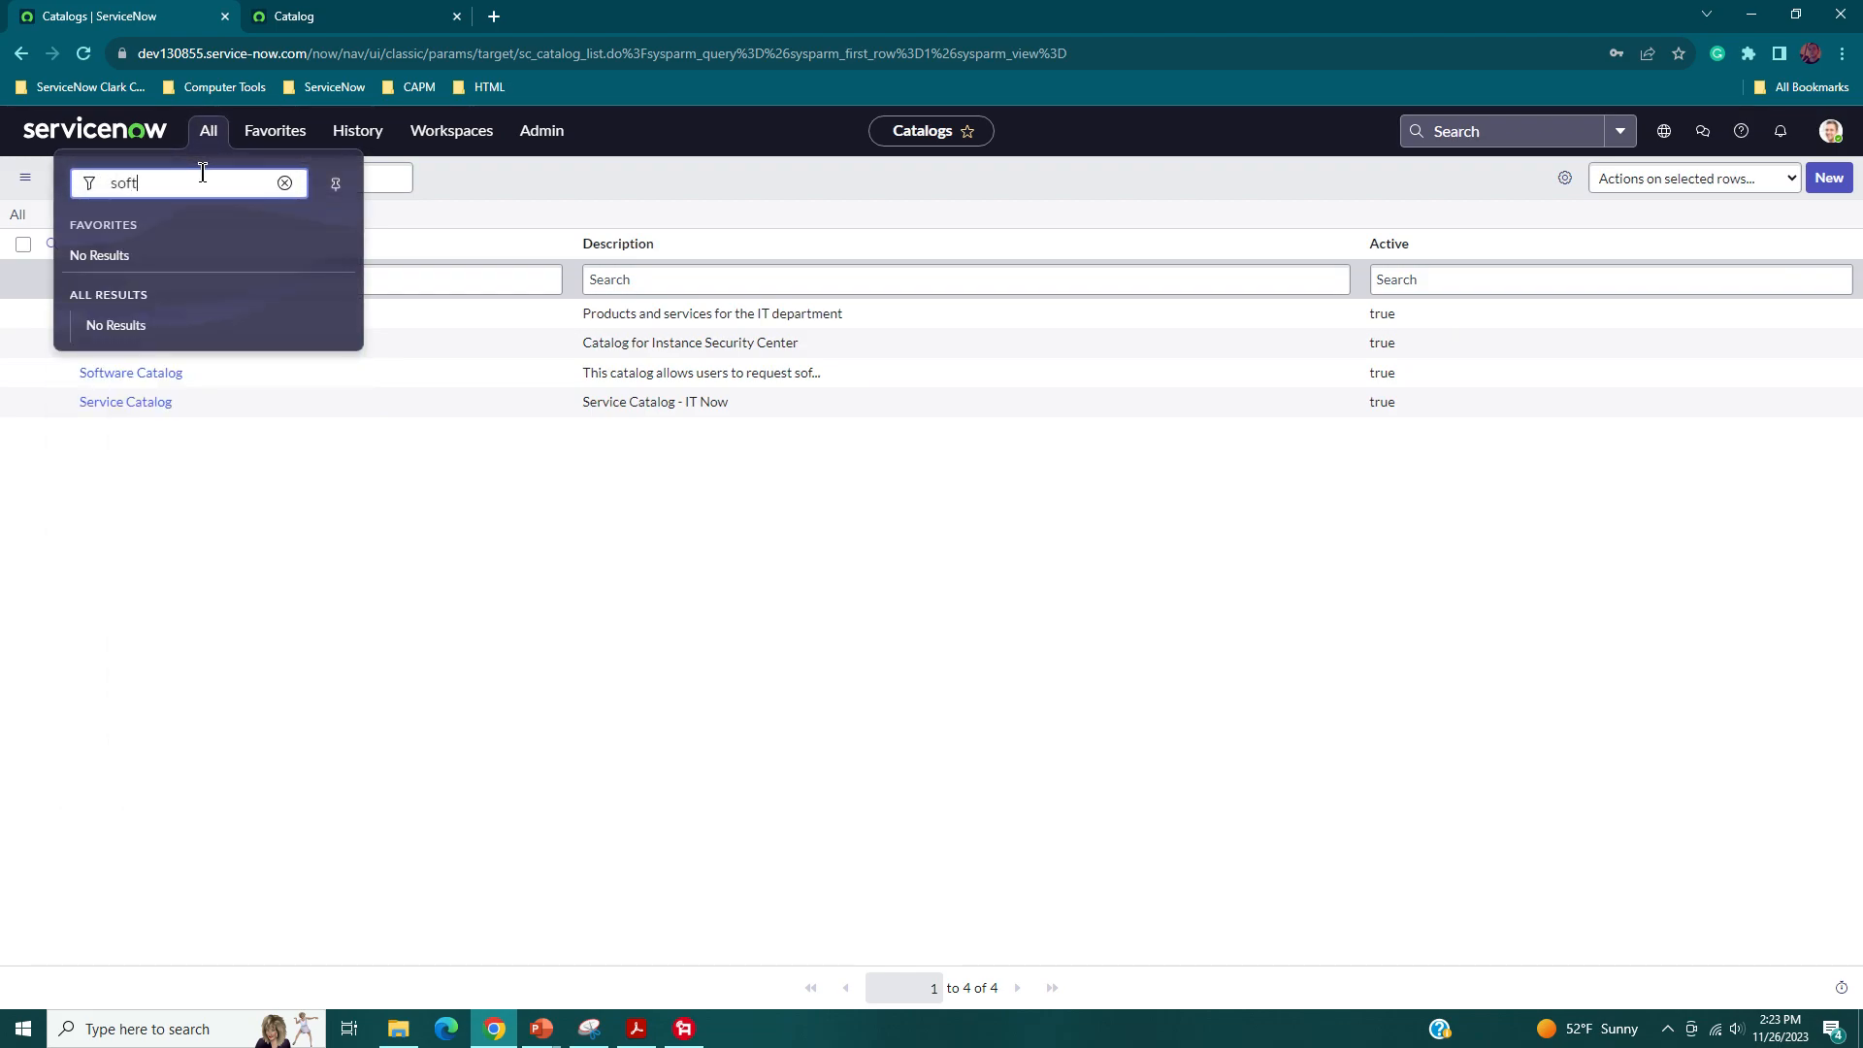
pyautogui.write('ware model')
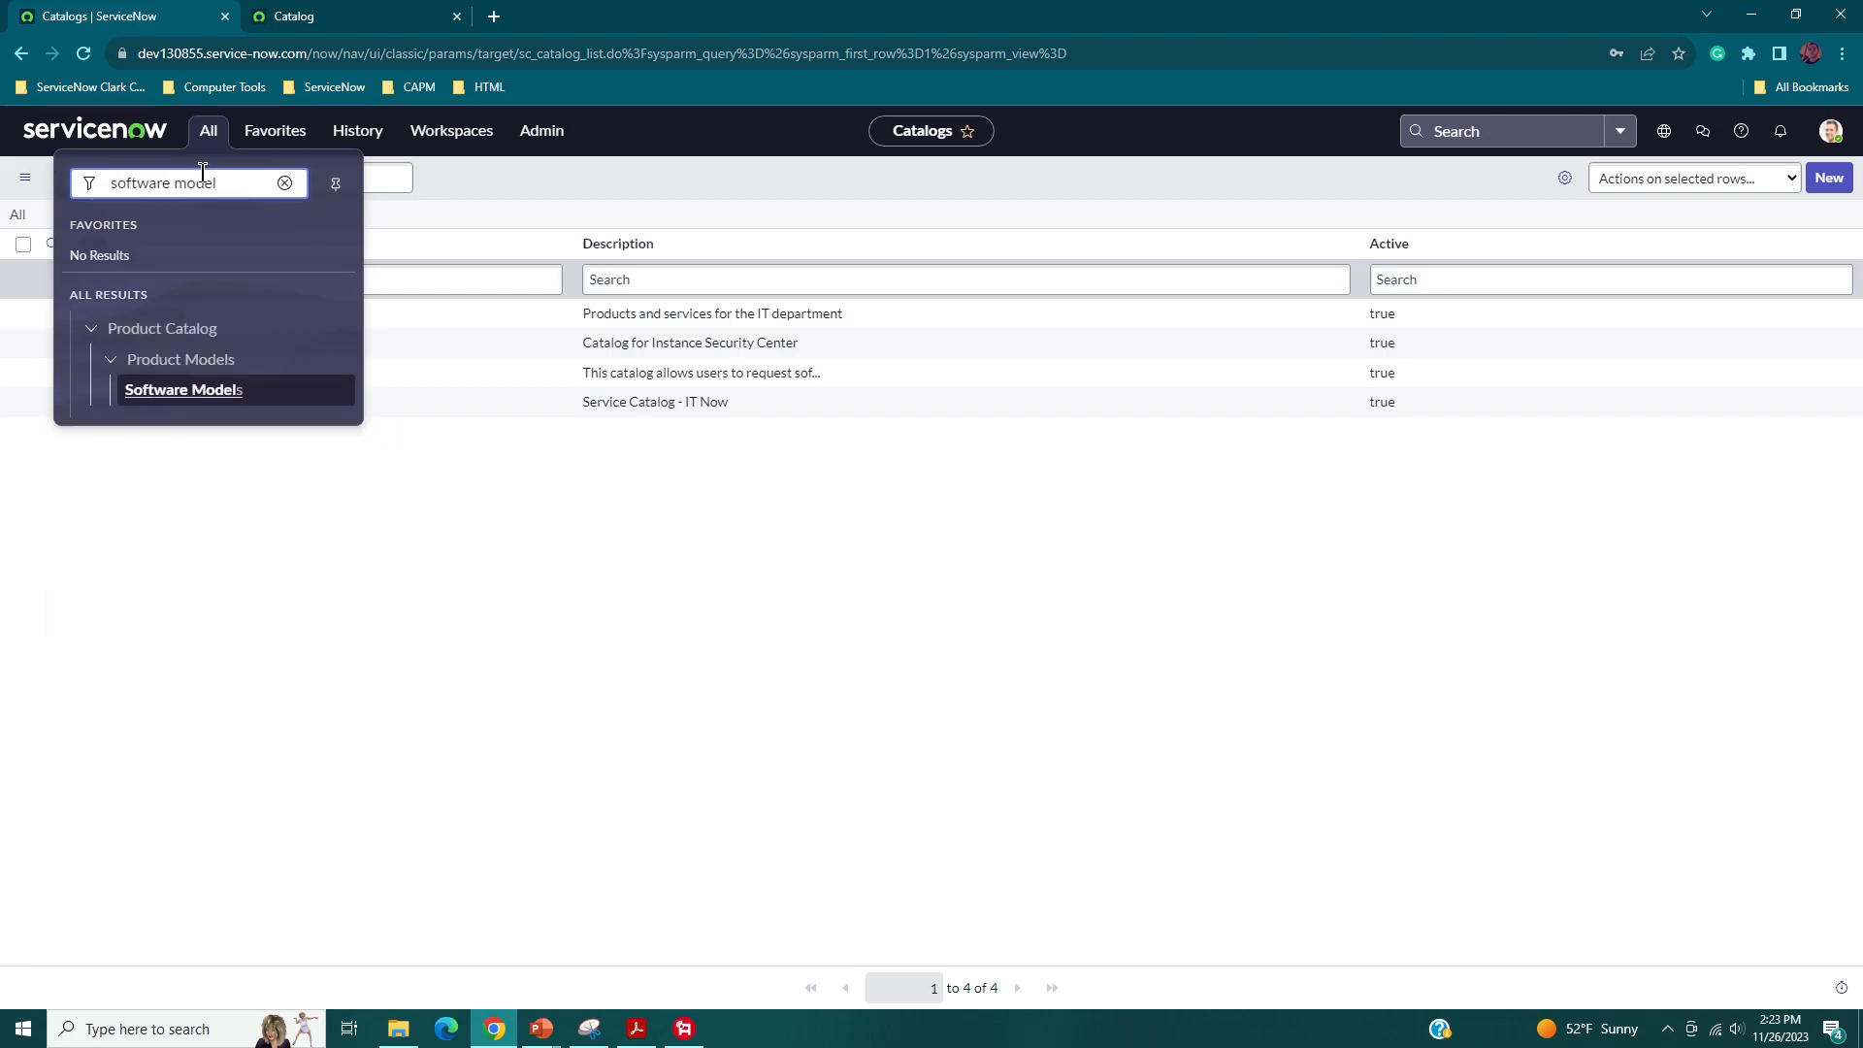
pyautogui.middleClick(183, 390)
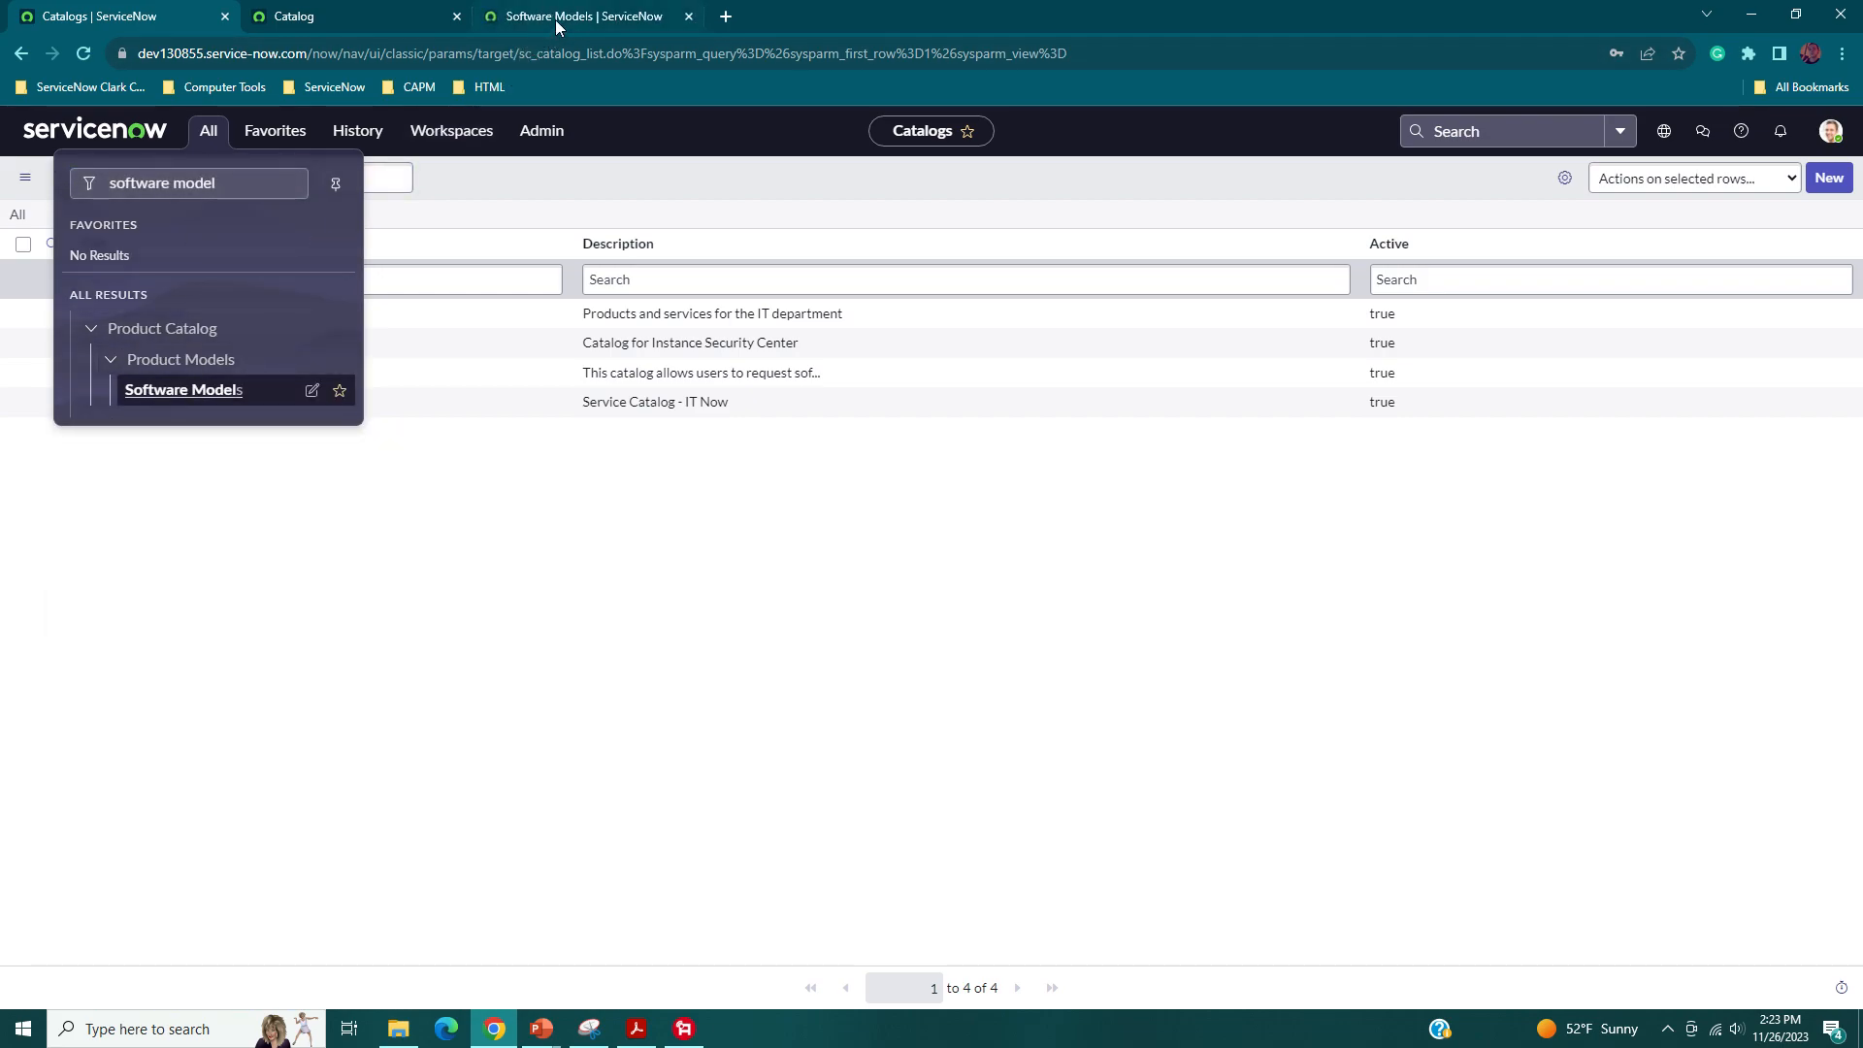
pyautogui.click(561, 18)
# - Open the first software model, Adobe Systems Acrobat DC Professional, and review its General and Product Catalog details
pyautogui.click(100, 265)
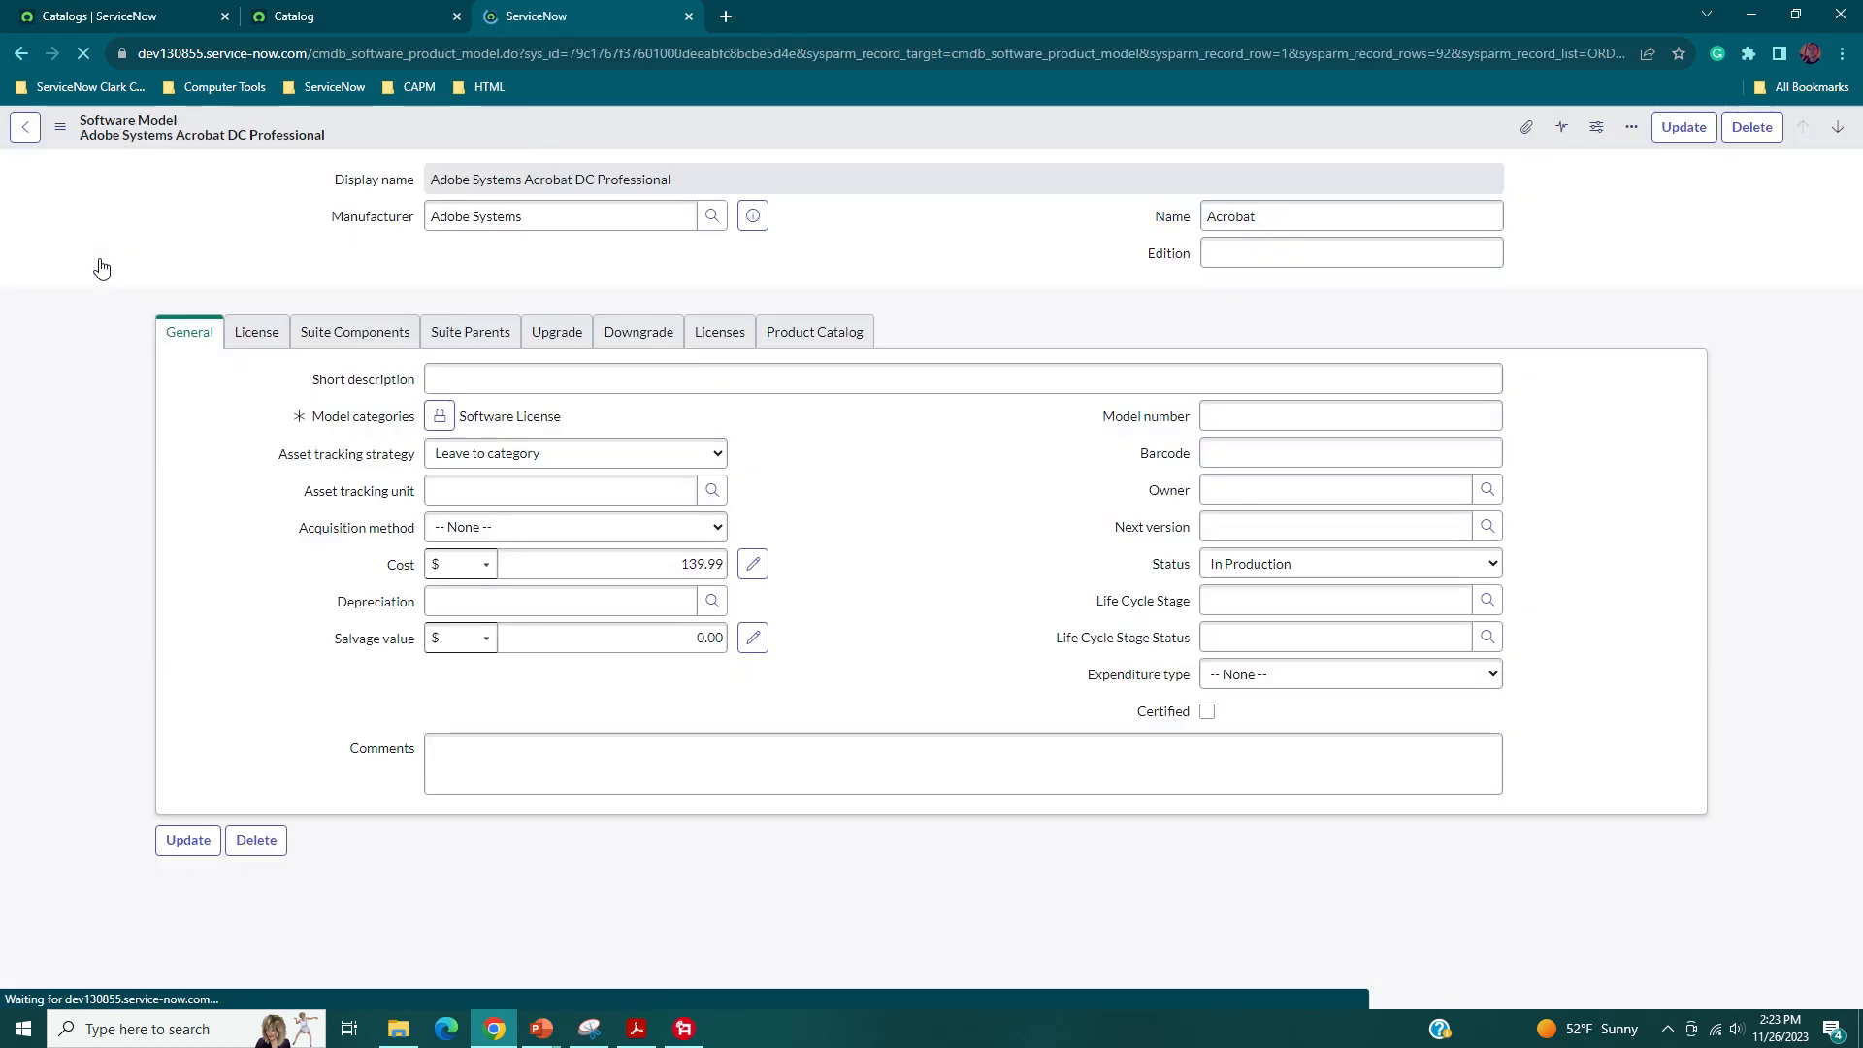
pyautogui.click(794, 334)
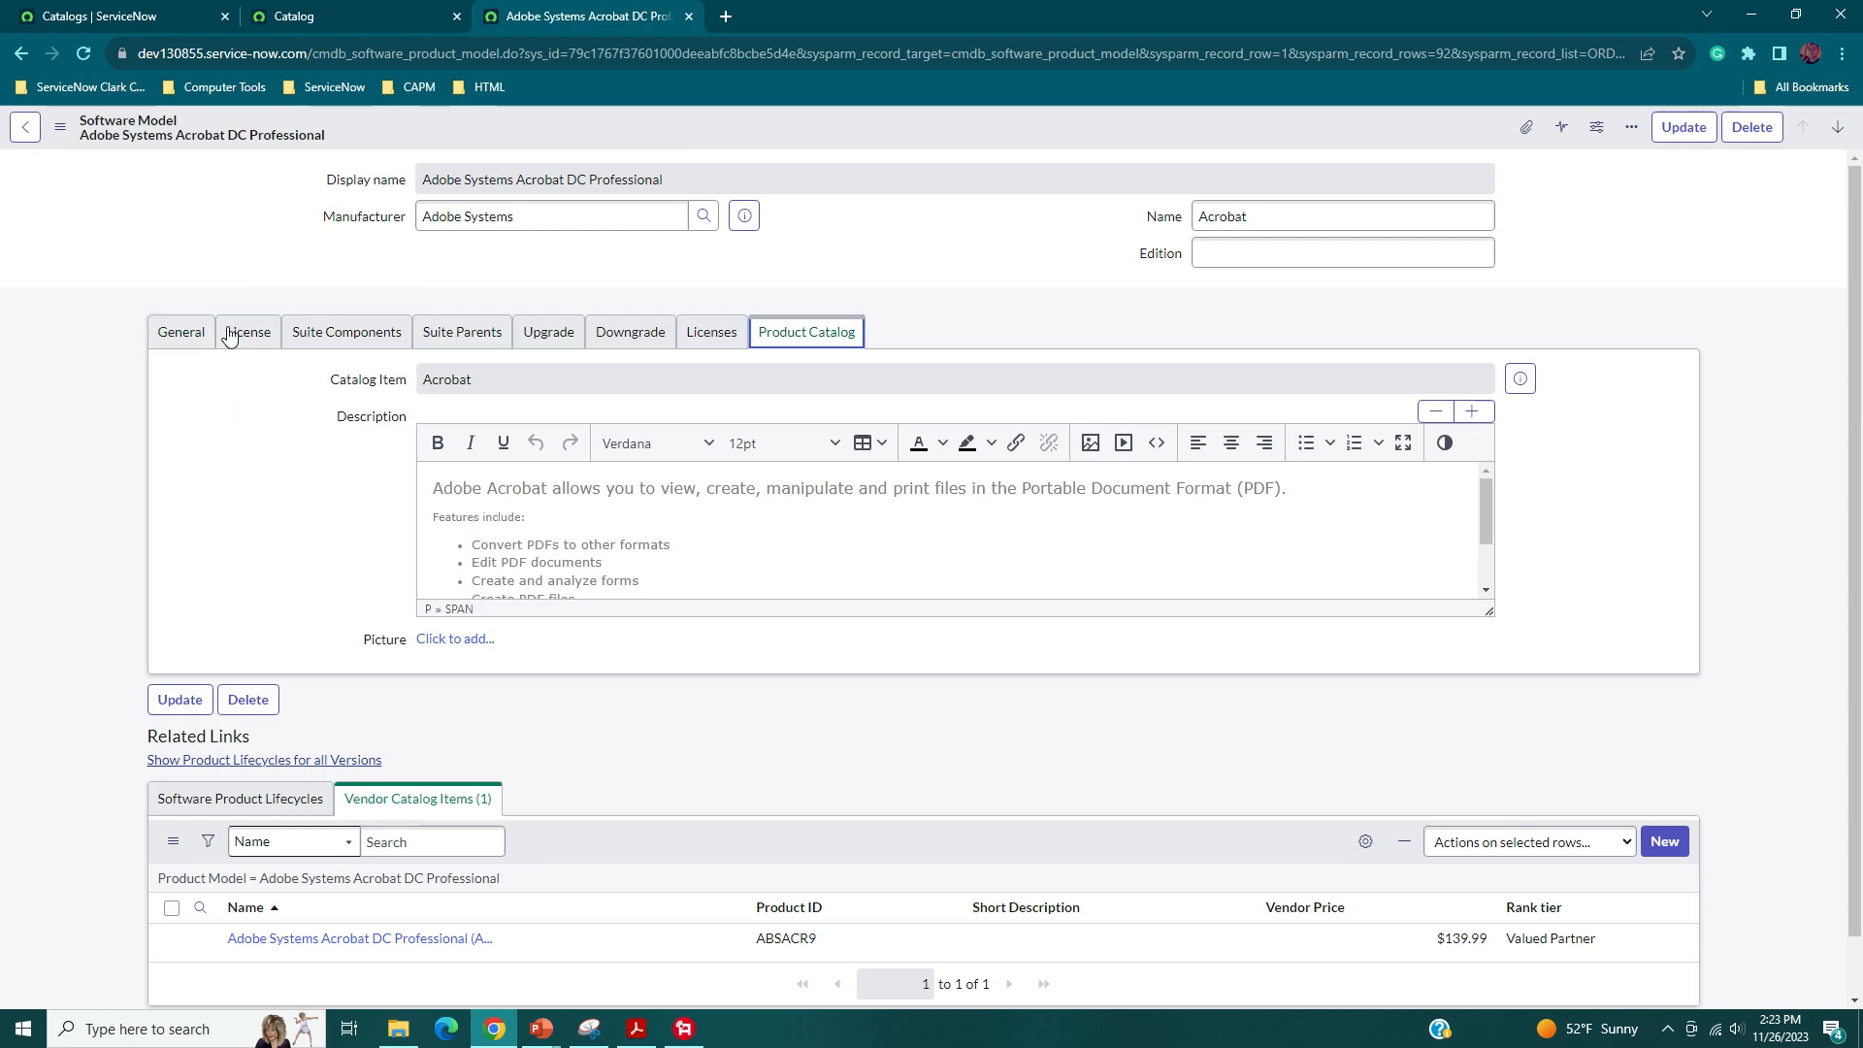
pyautogui.click(179, 339)
pyautogui.click(805, 332)
pyautogui.scroll(-1, 778, 529)
pyautogui.scroll(1, 781, 531)
# - From the Catalogs page, search the navigator for "maintain items" and open Maintain Items in a new browser tab
pyautogui.click(163, 19)
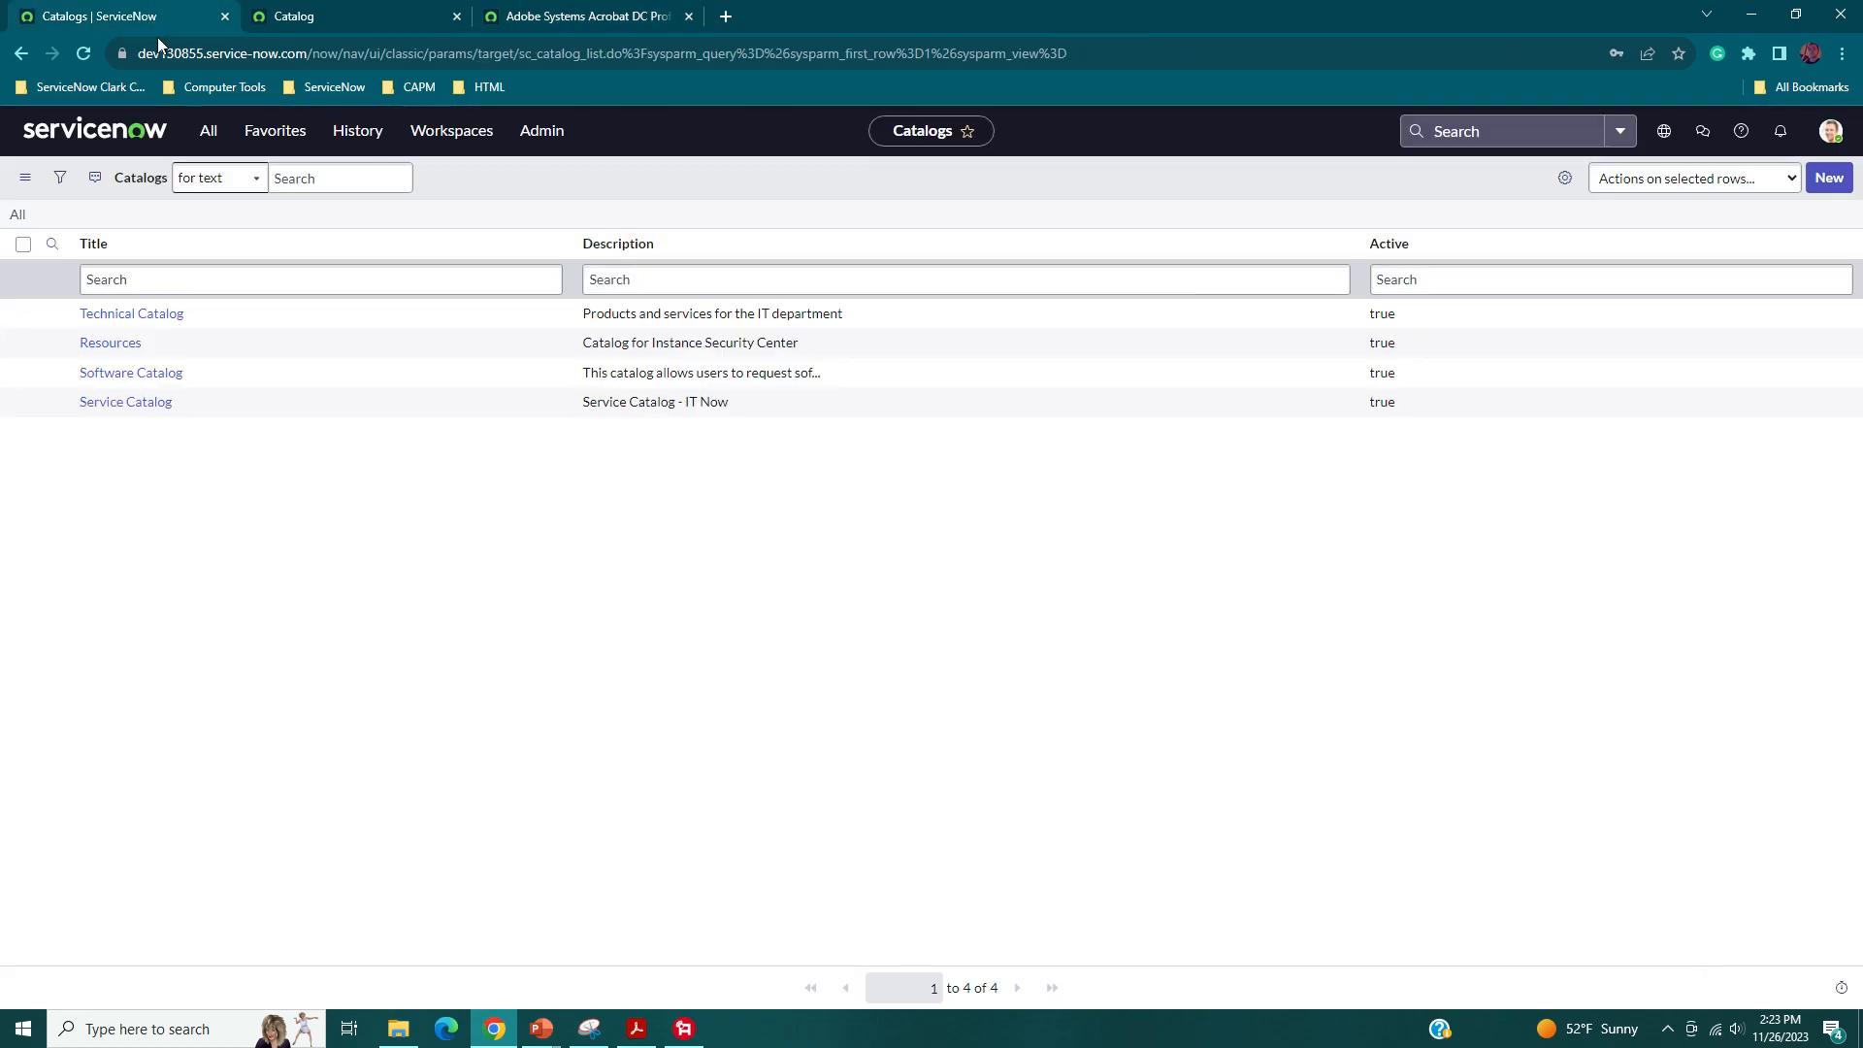
pyautogui.click(215, 141)
pyautogui.tripleClick(213, 178)
pyautogui.write('m')
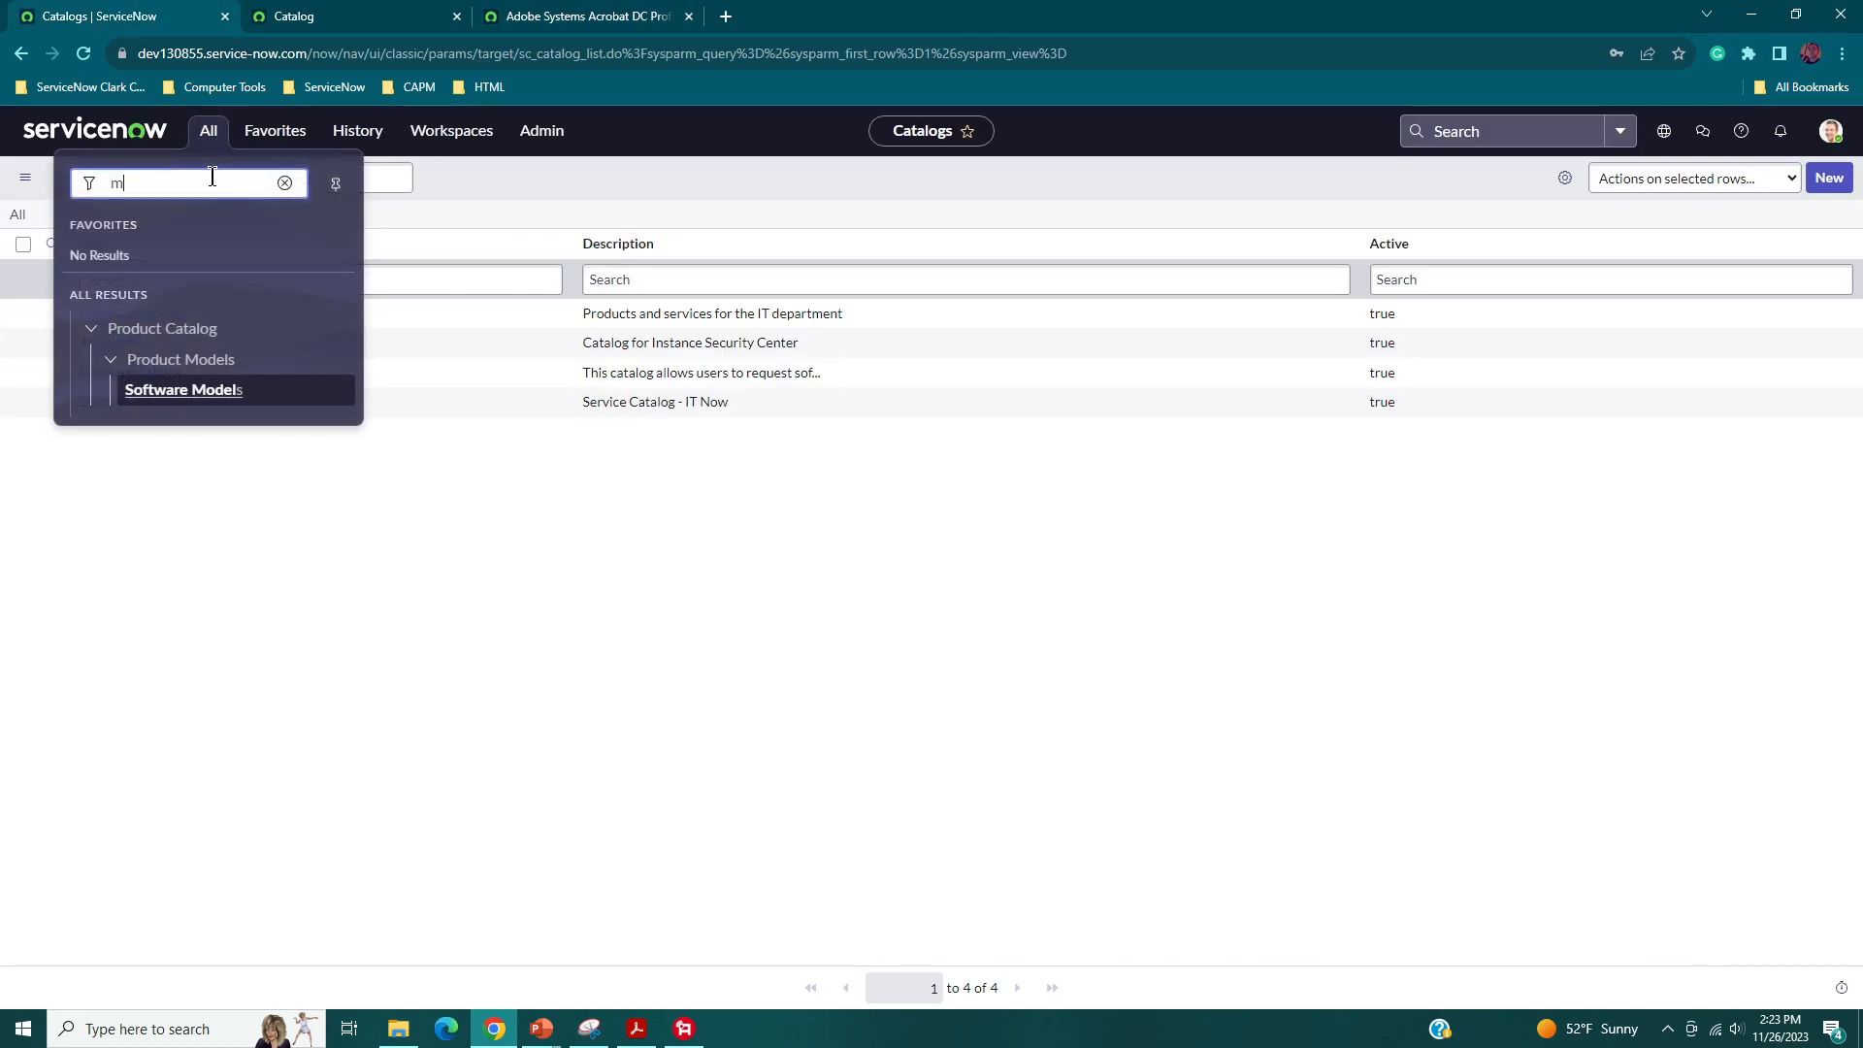
pyautogui.write('aintain items')
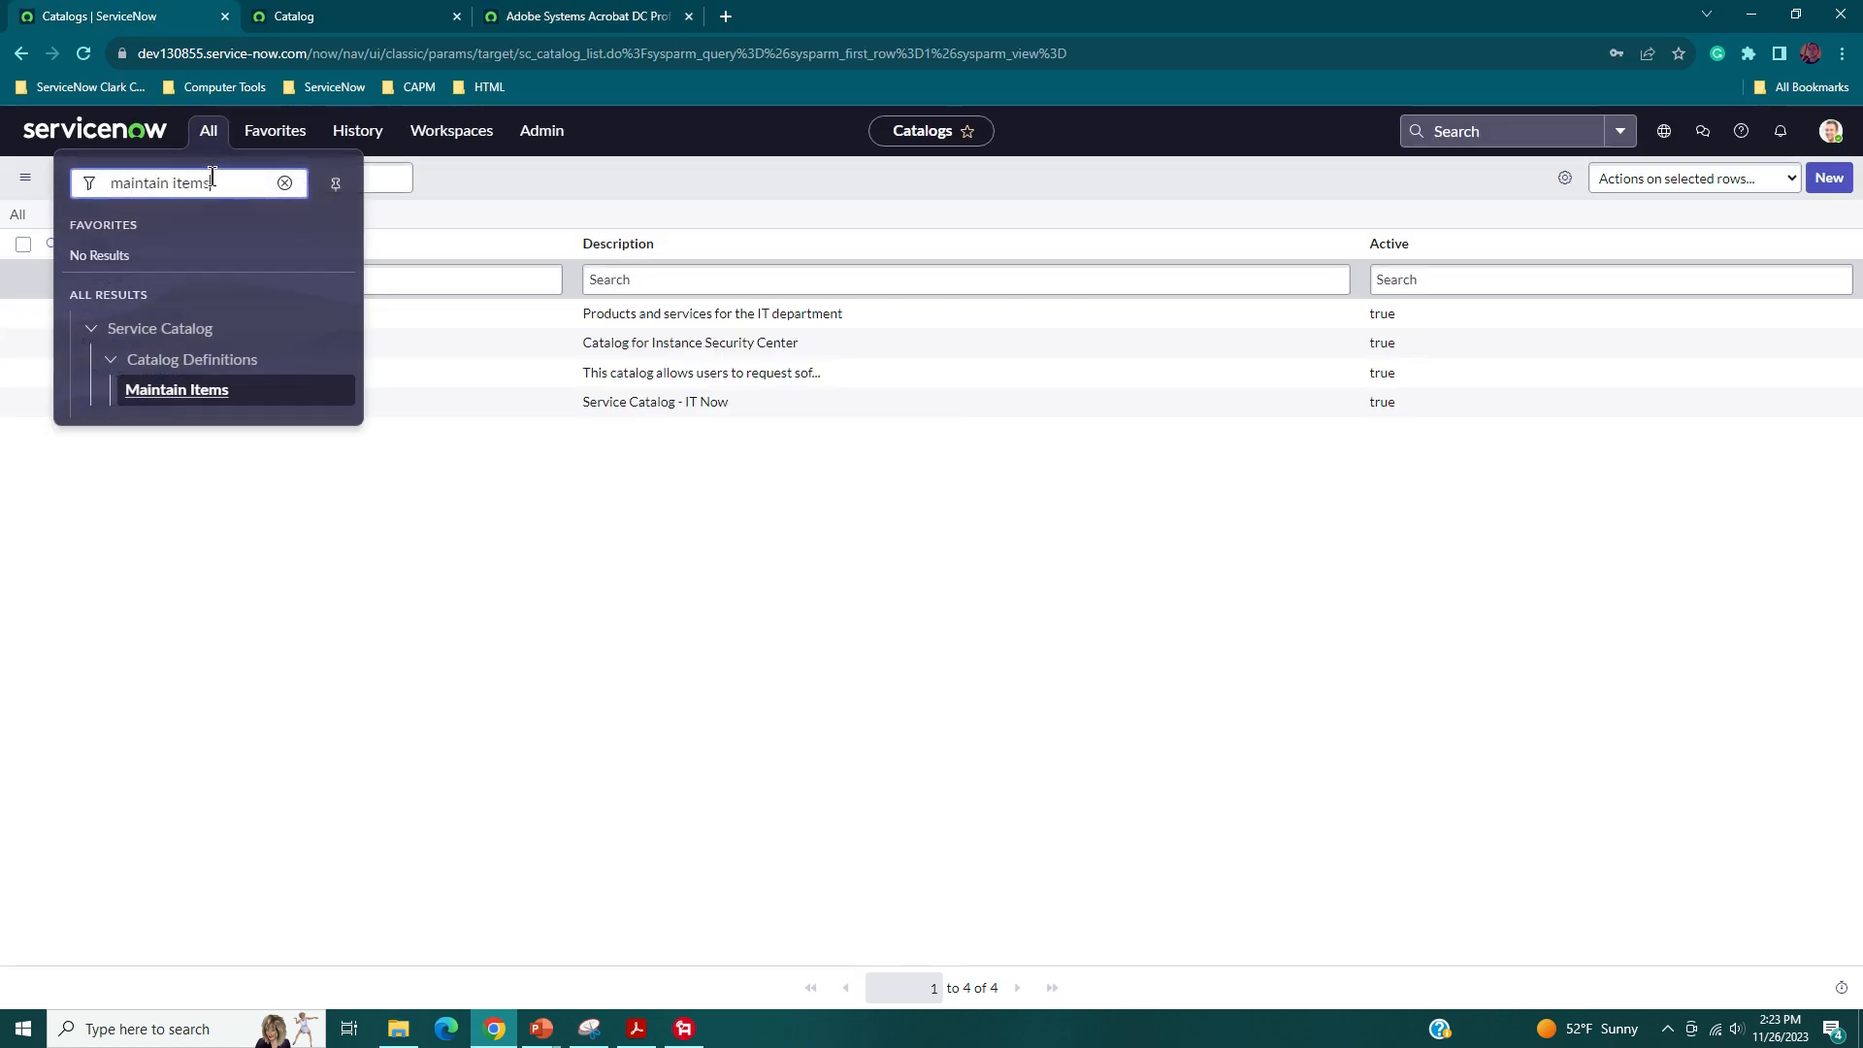
pyautogui.middleClick(219, 390)
pyautogui.click(873, 15)
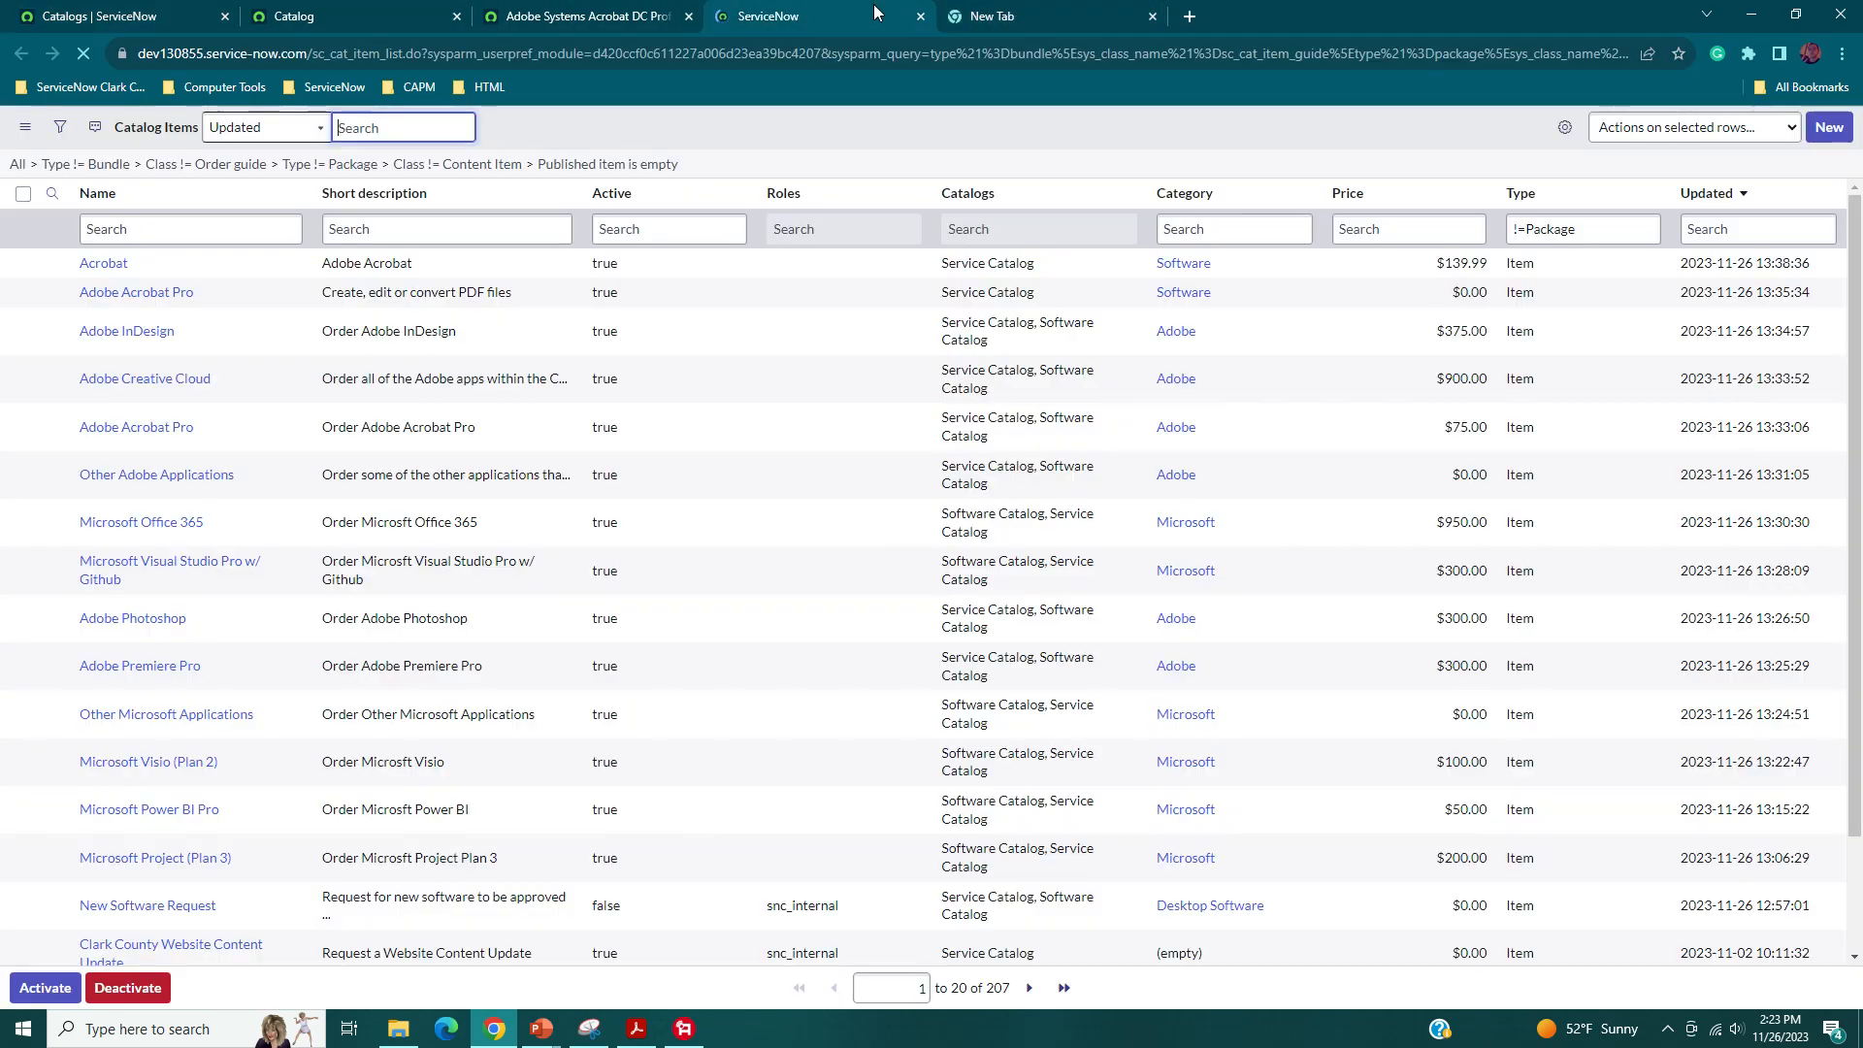
# - Filter the catalog items by name with "*adobe" and check them against the Acrobat software model record
pyautogui.click(184, 231)
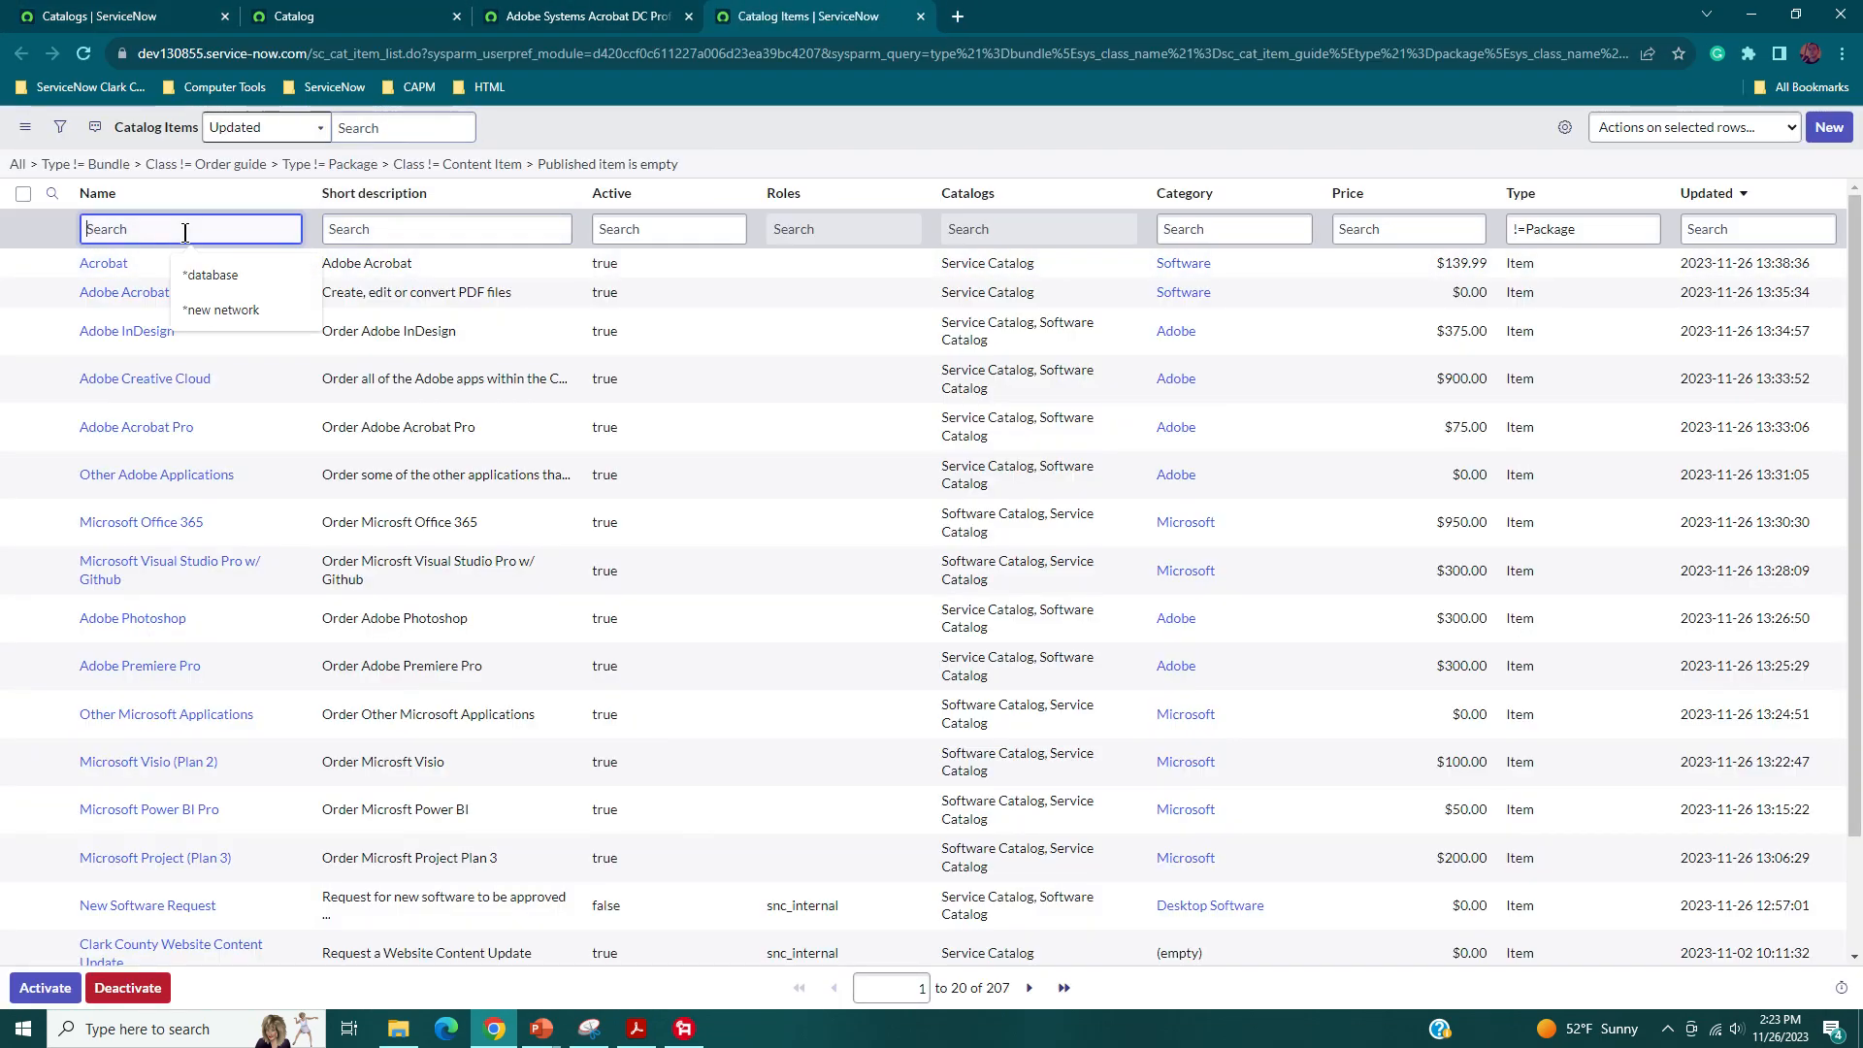
pyautogui.write('*ad')
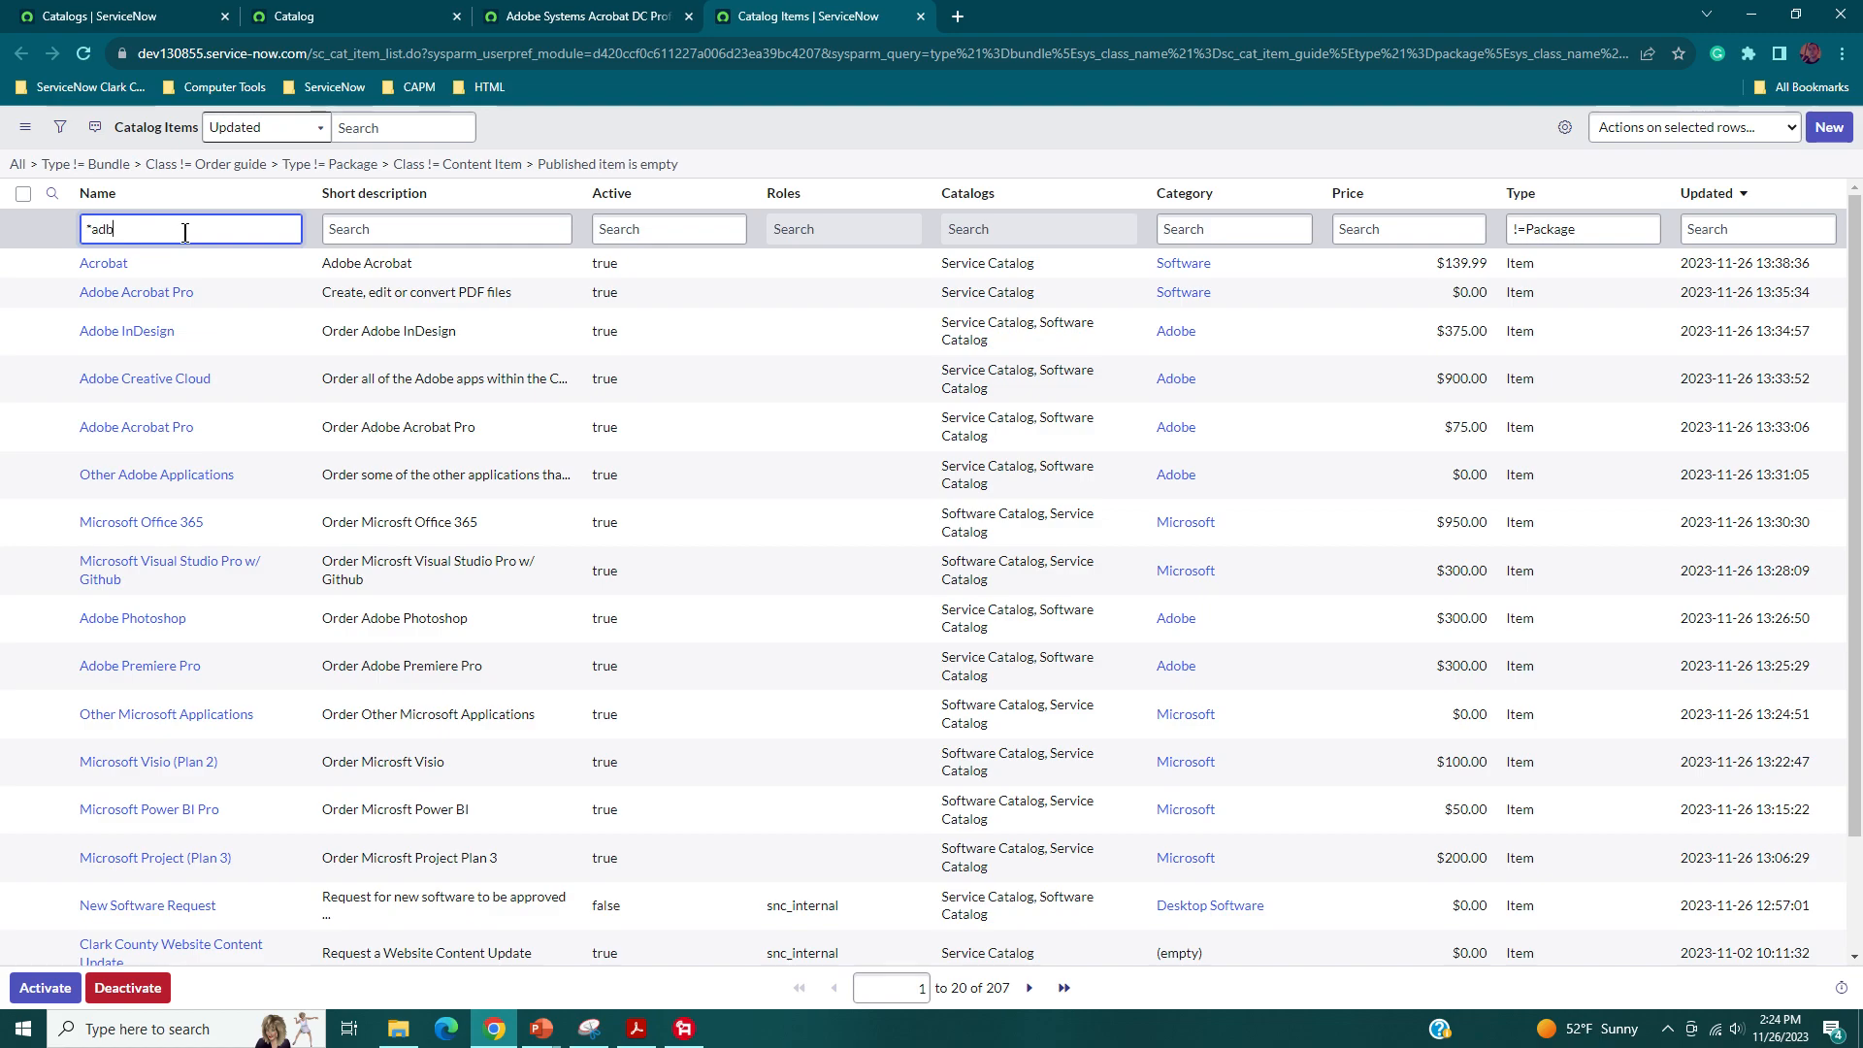
pyautogui.write('obe')
pyautogui.press('Return')
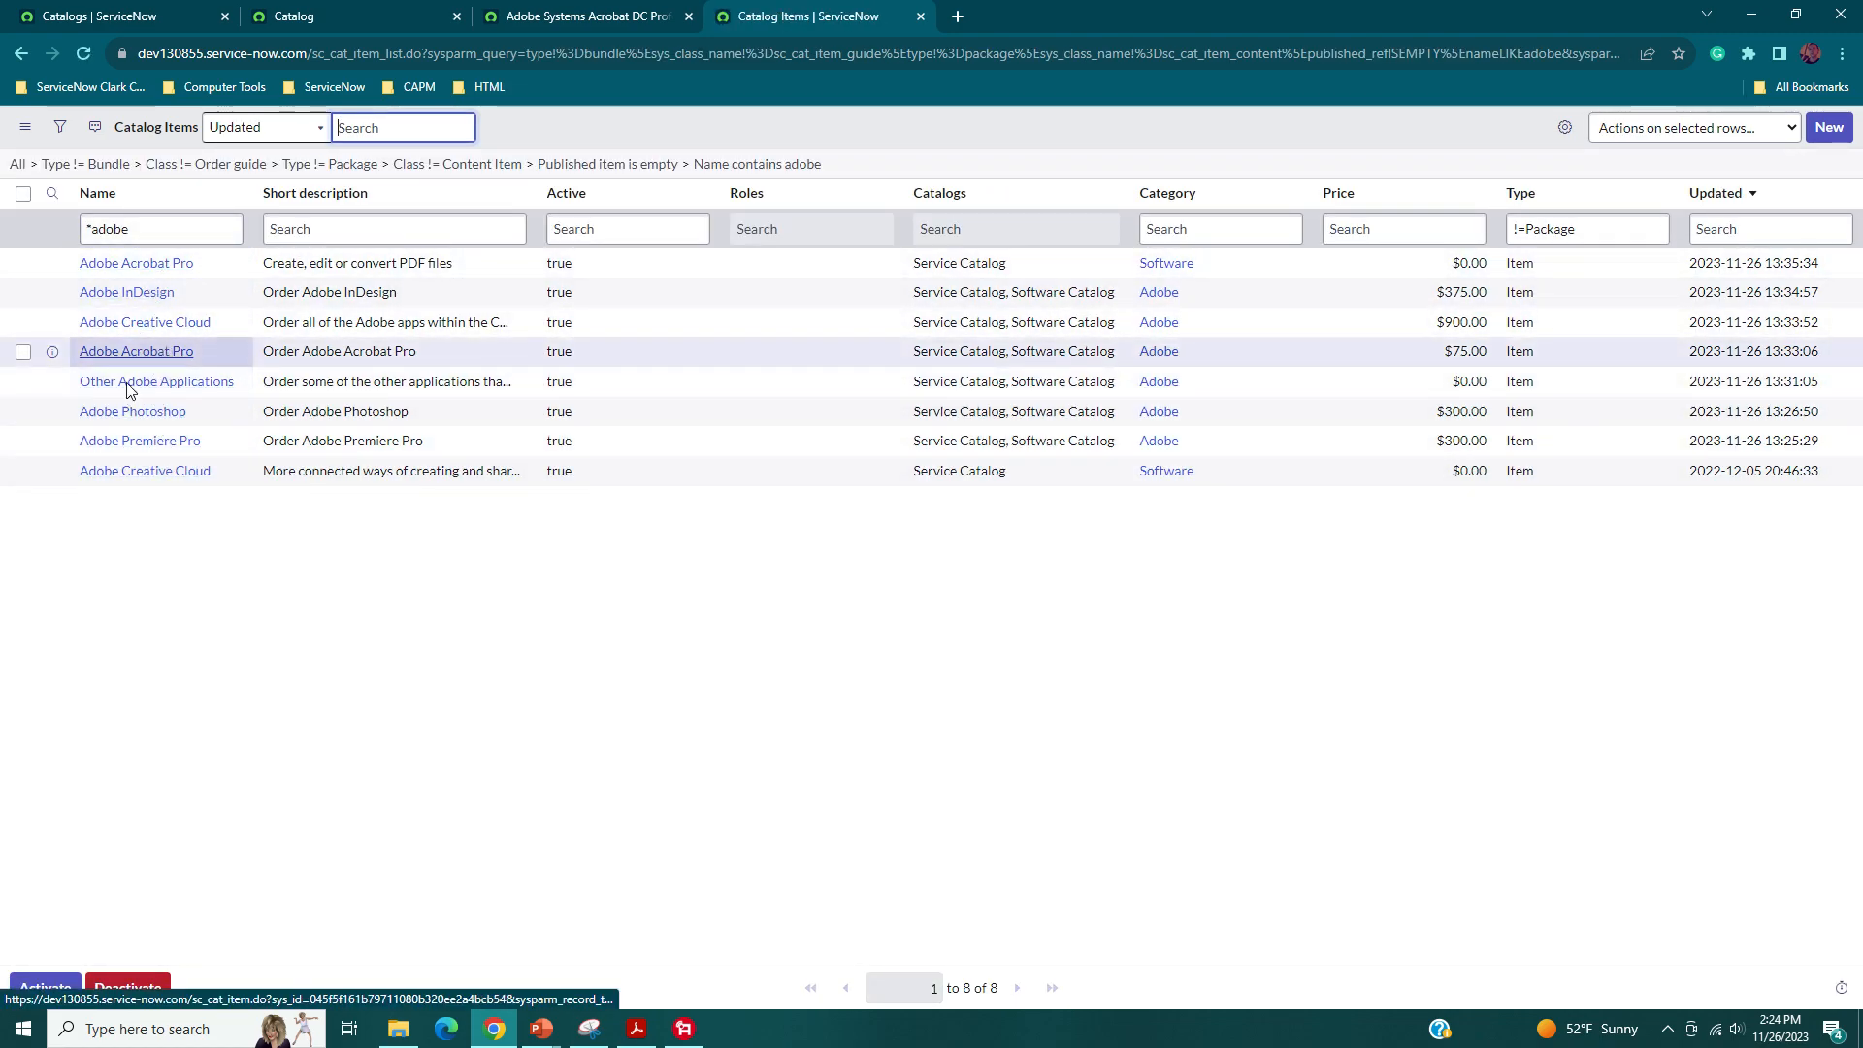
pyautogui.hotkey('ctrl', 'shift', 'Tab')
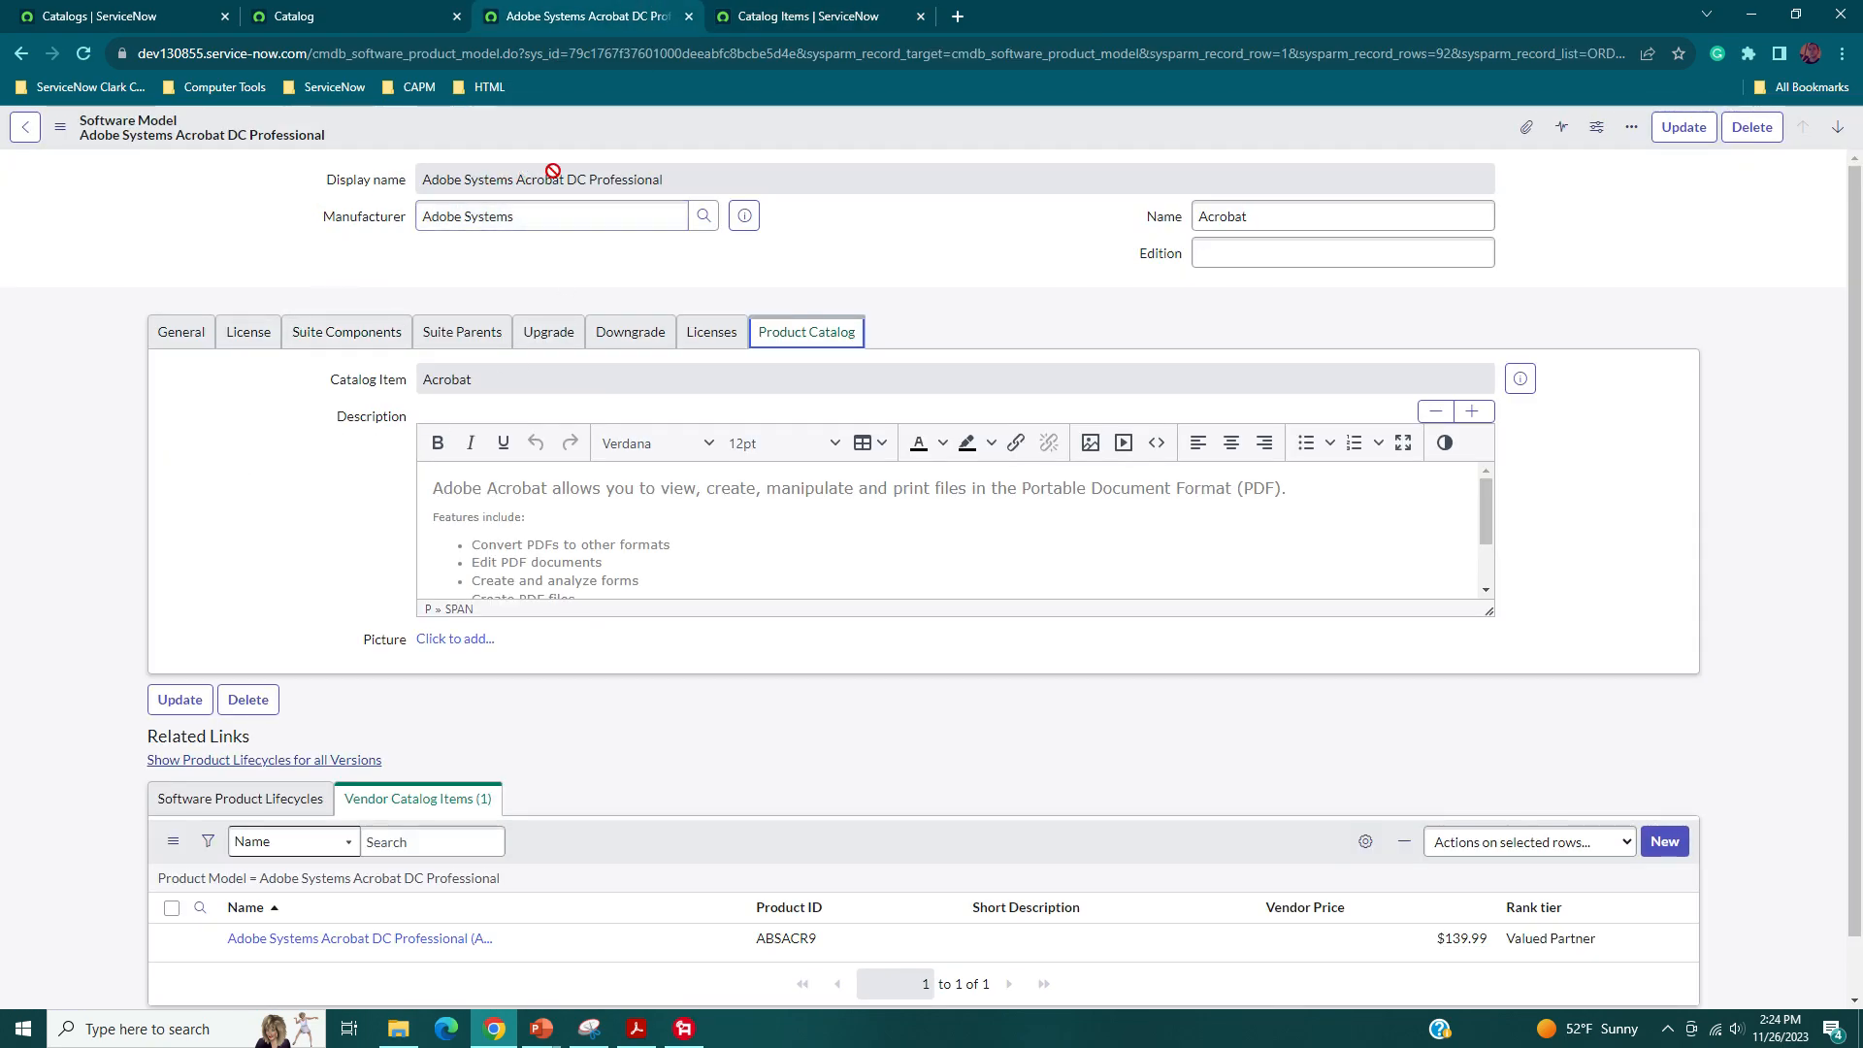
pyautogui.click(900, 11)
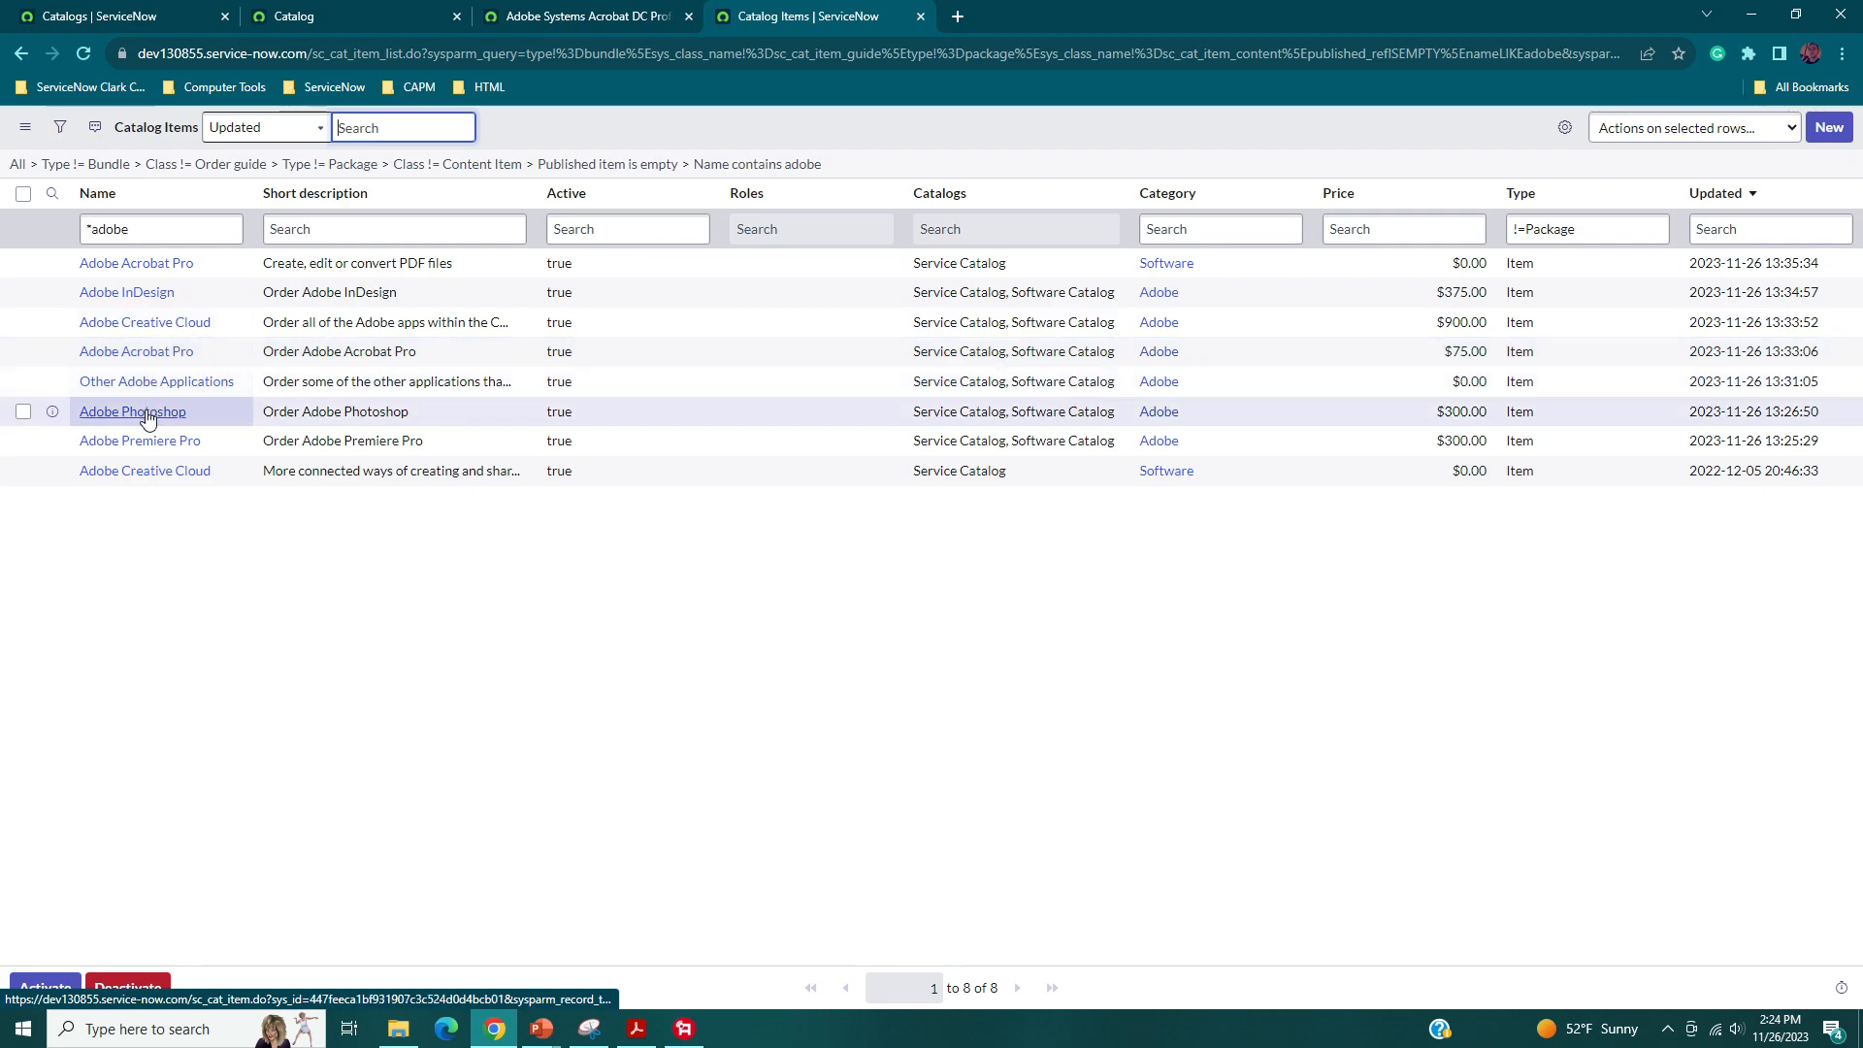
# - Remove all filters from the catalog items list and look through its first two pages, ending on the first
pyautogui.click(16, 165)
pyautogui.scroll(-2, 340, 475)
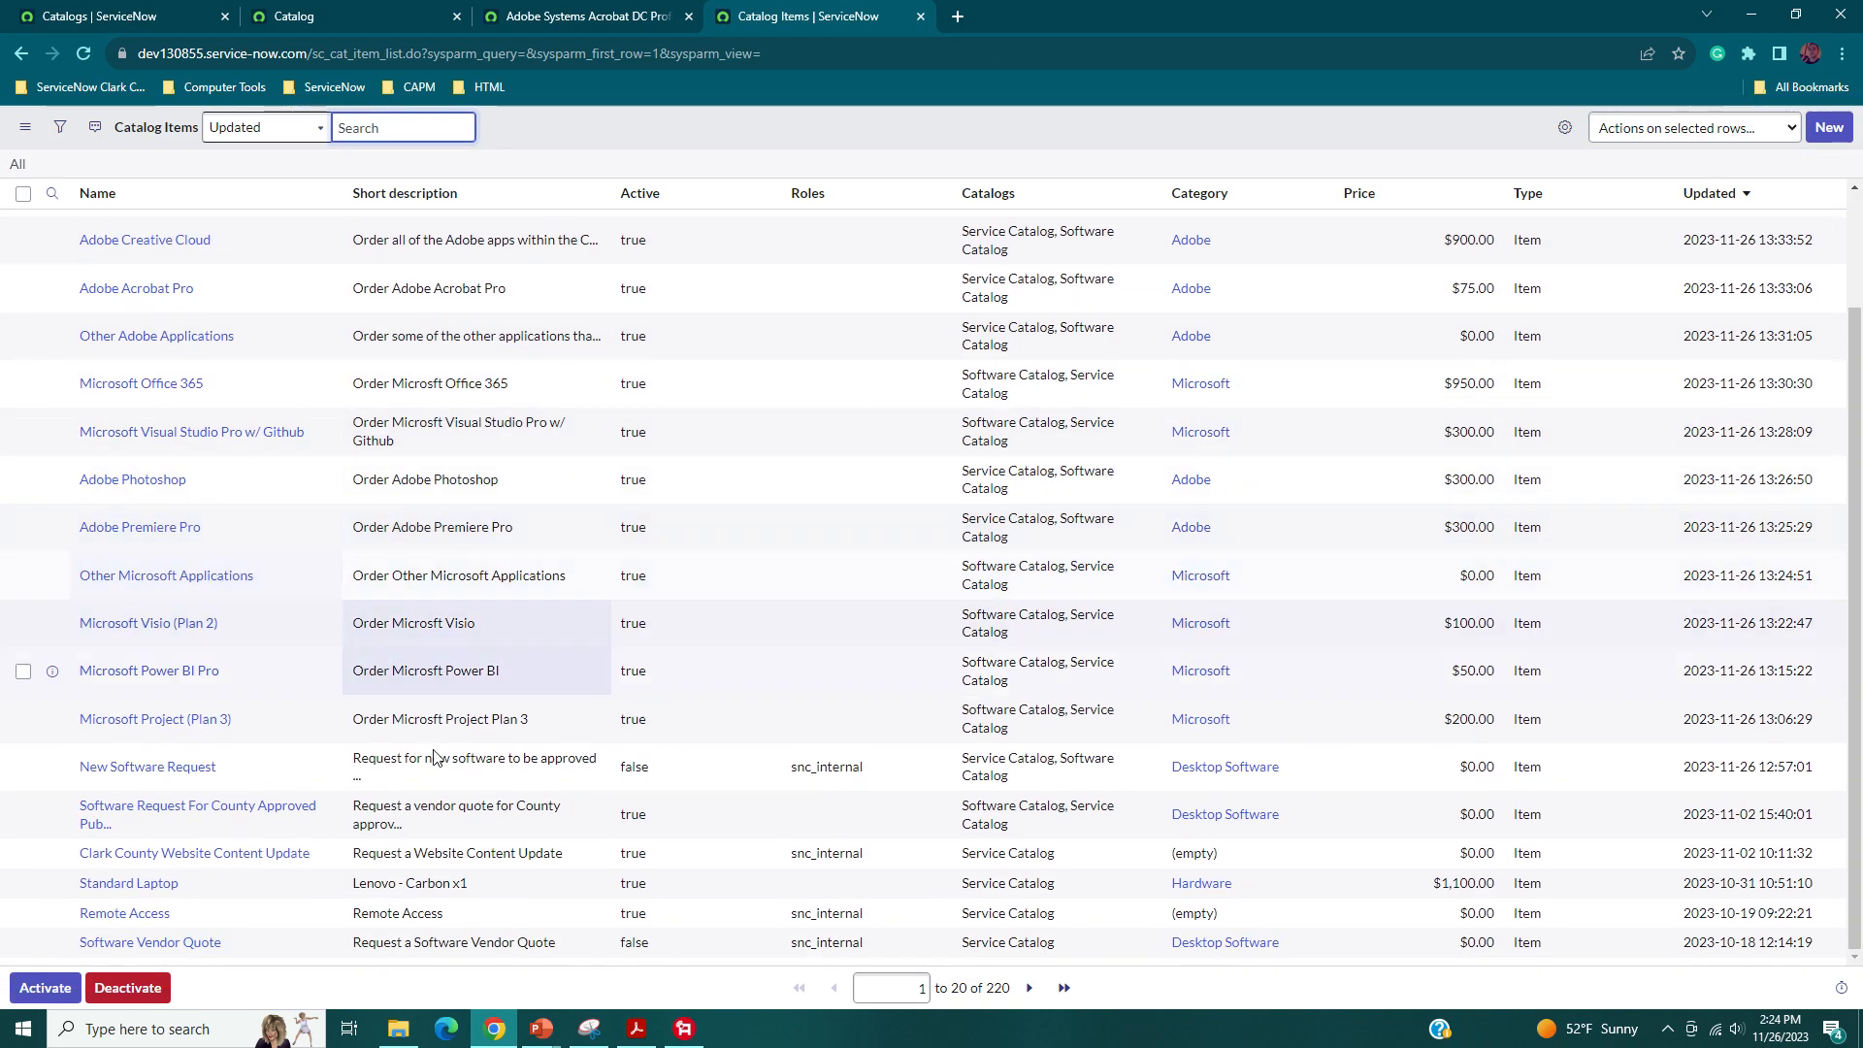
pyautogui.click(1029, 987)
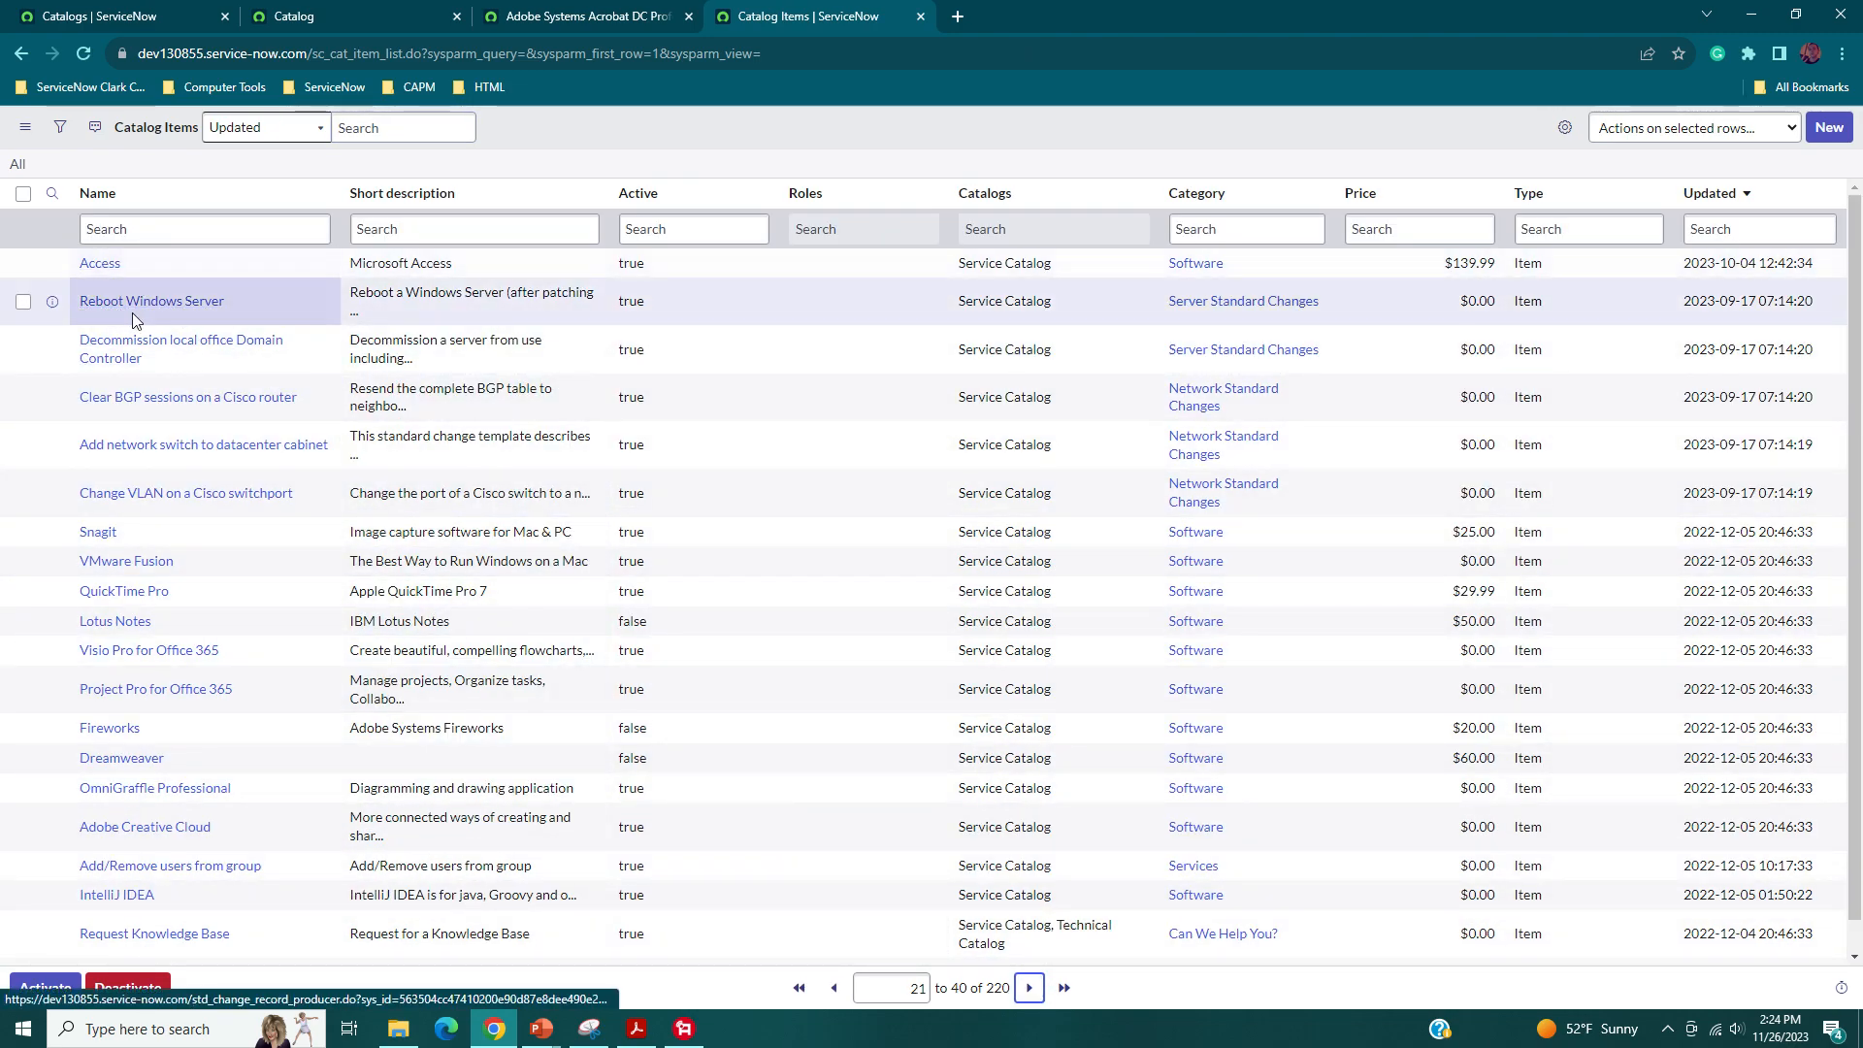
pyautogui.scroll(-1, 326, 524)
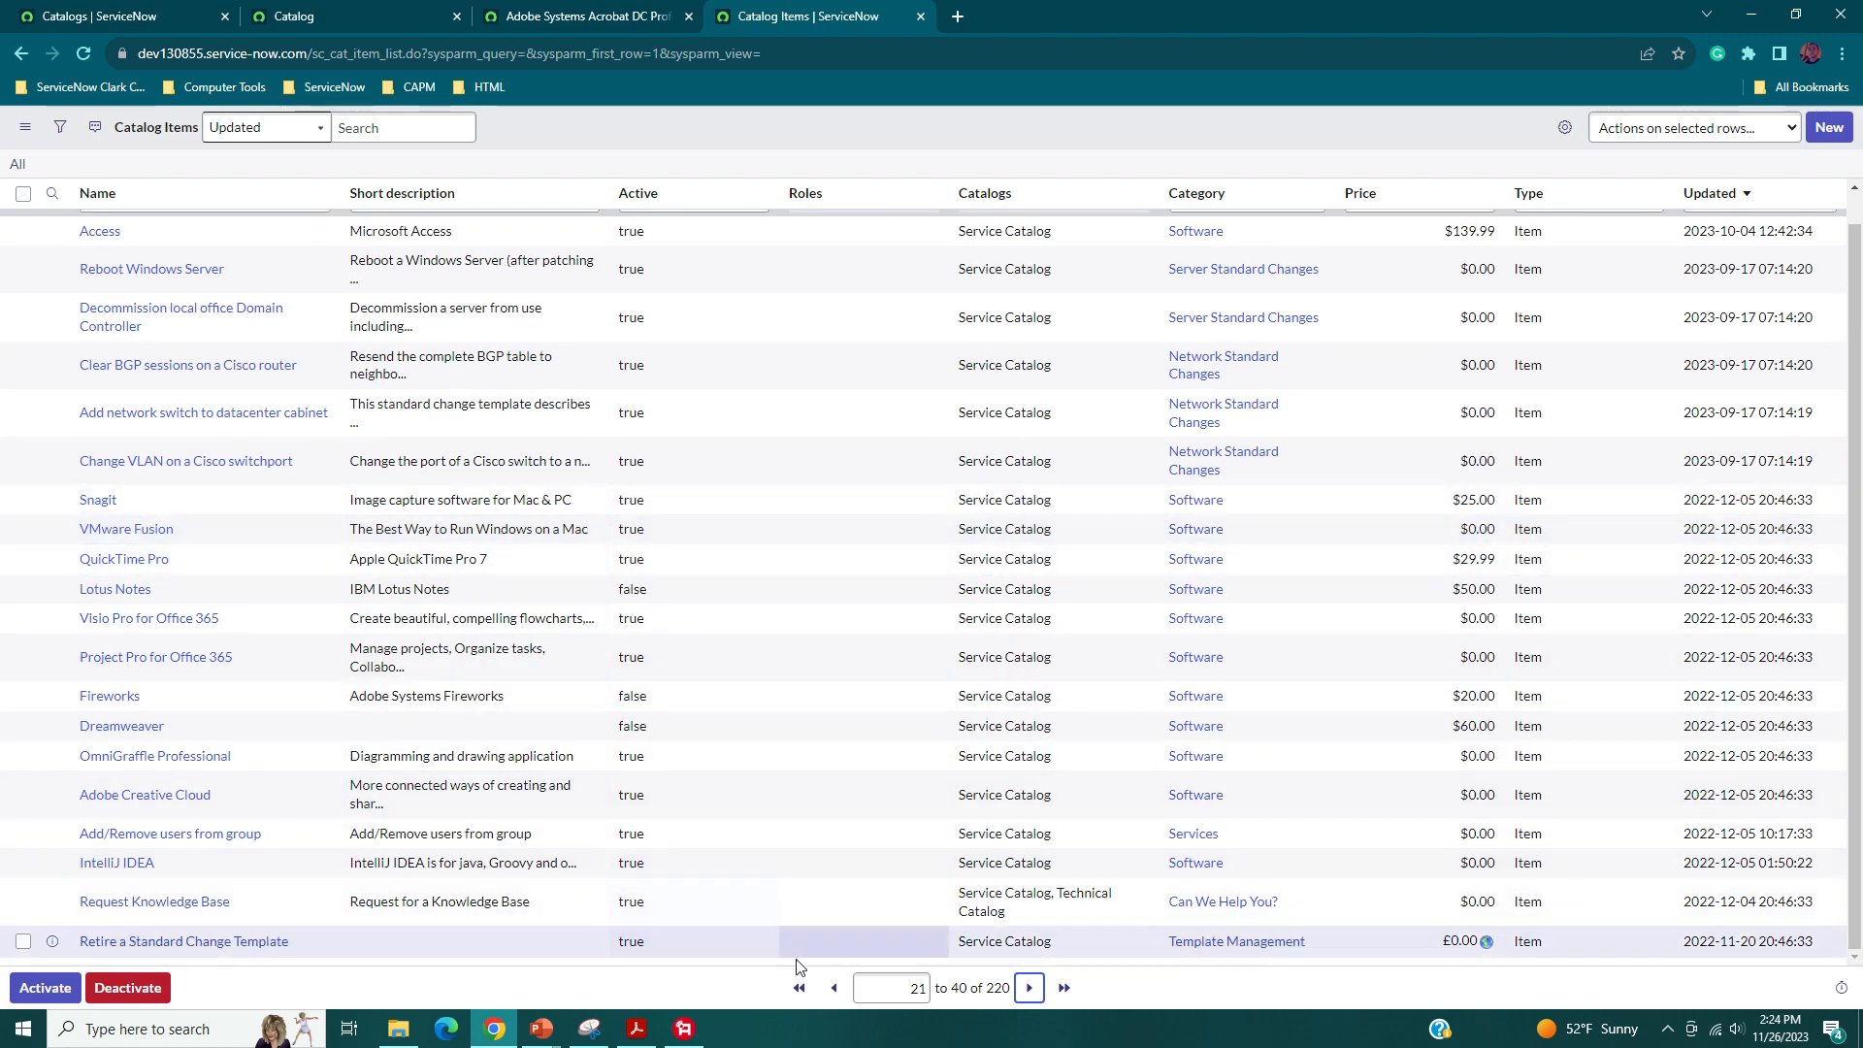
pyautogui.click(833, 988)
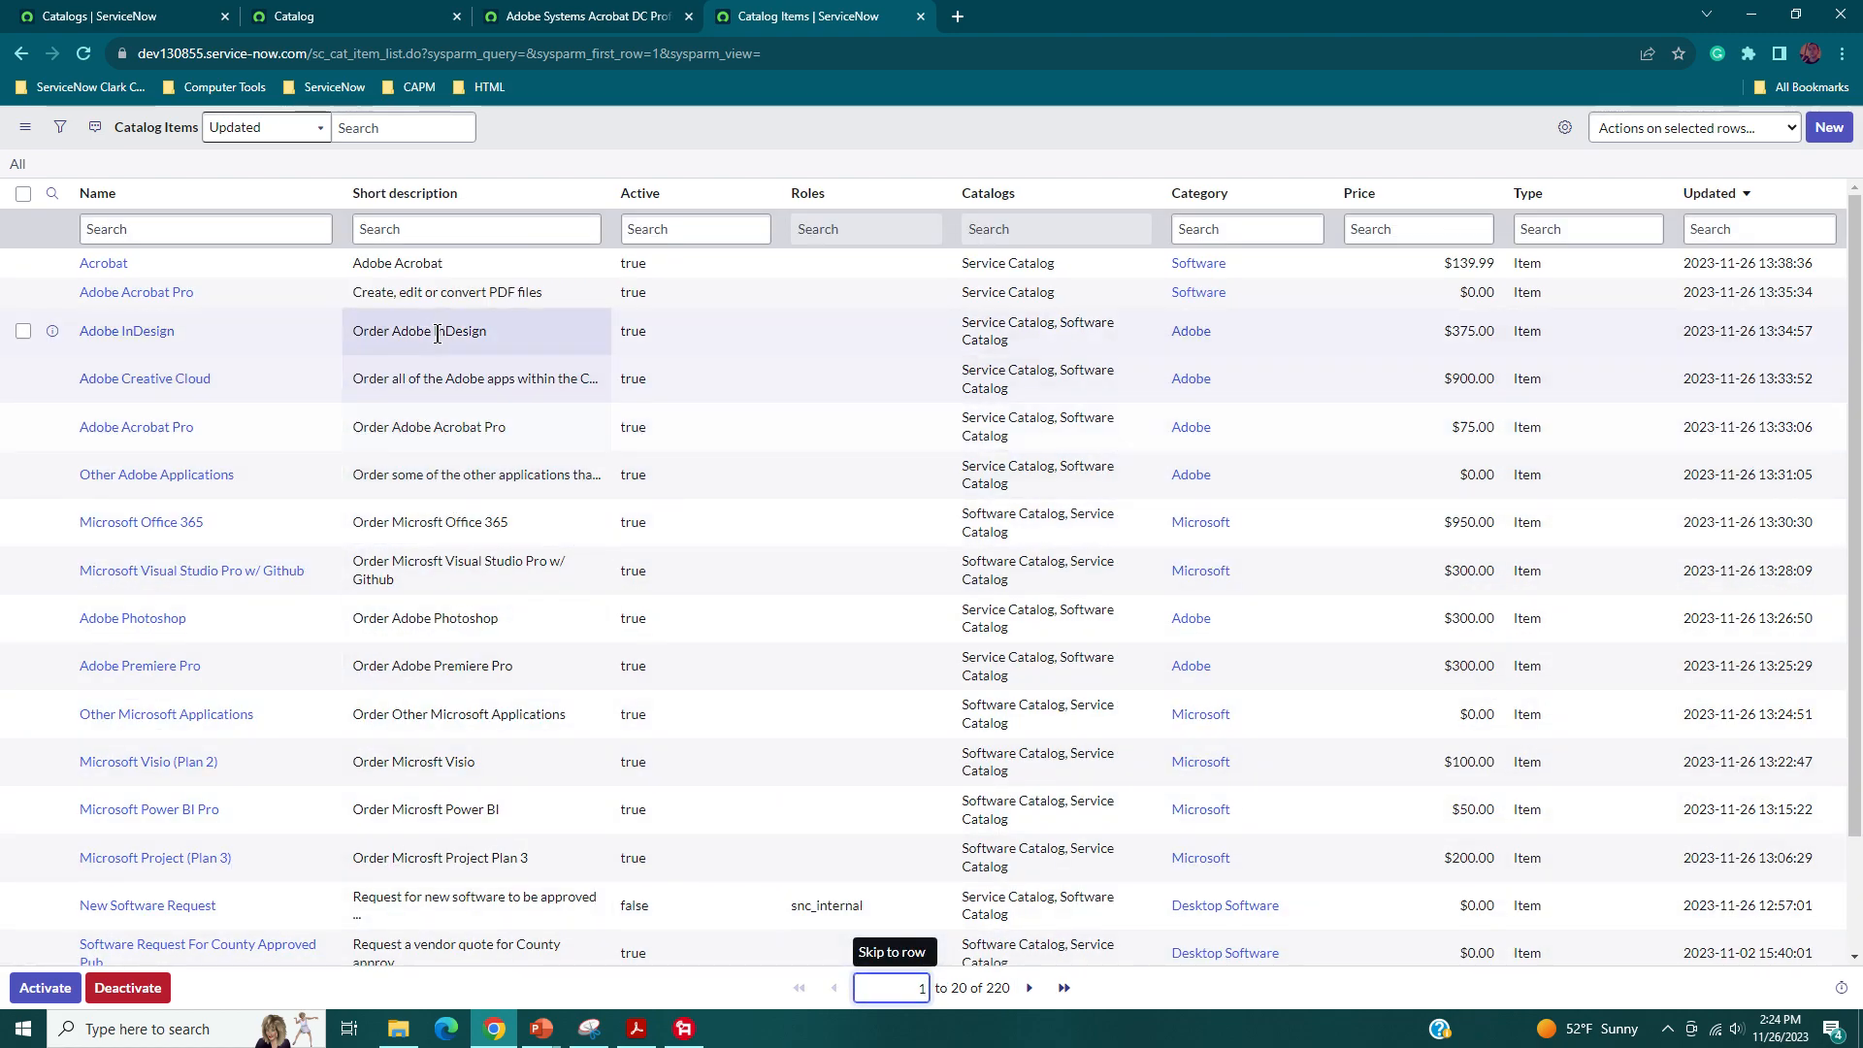
pyautogui.scroll(-3, 441, 407)
pyautogui.scroll(3, 453, 359)
pyautogui.scroll(1, 453, 359)
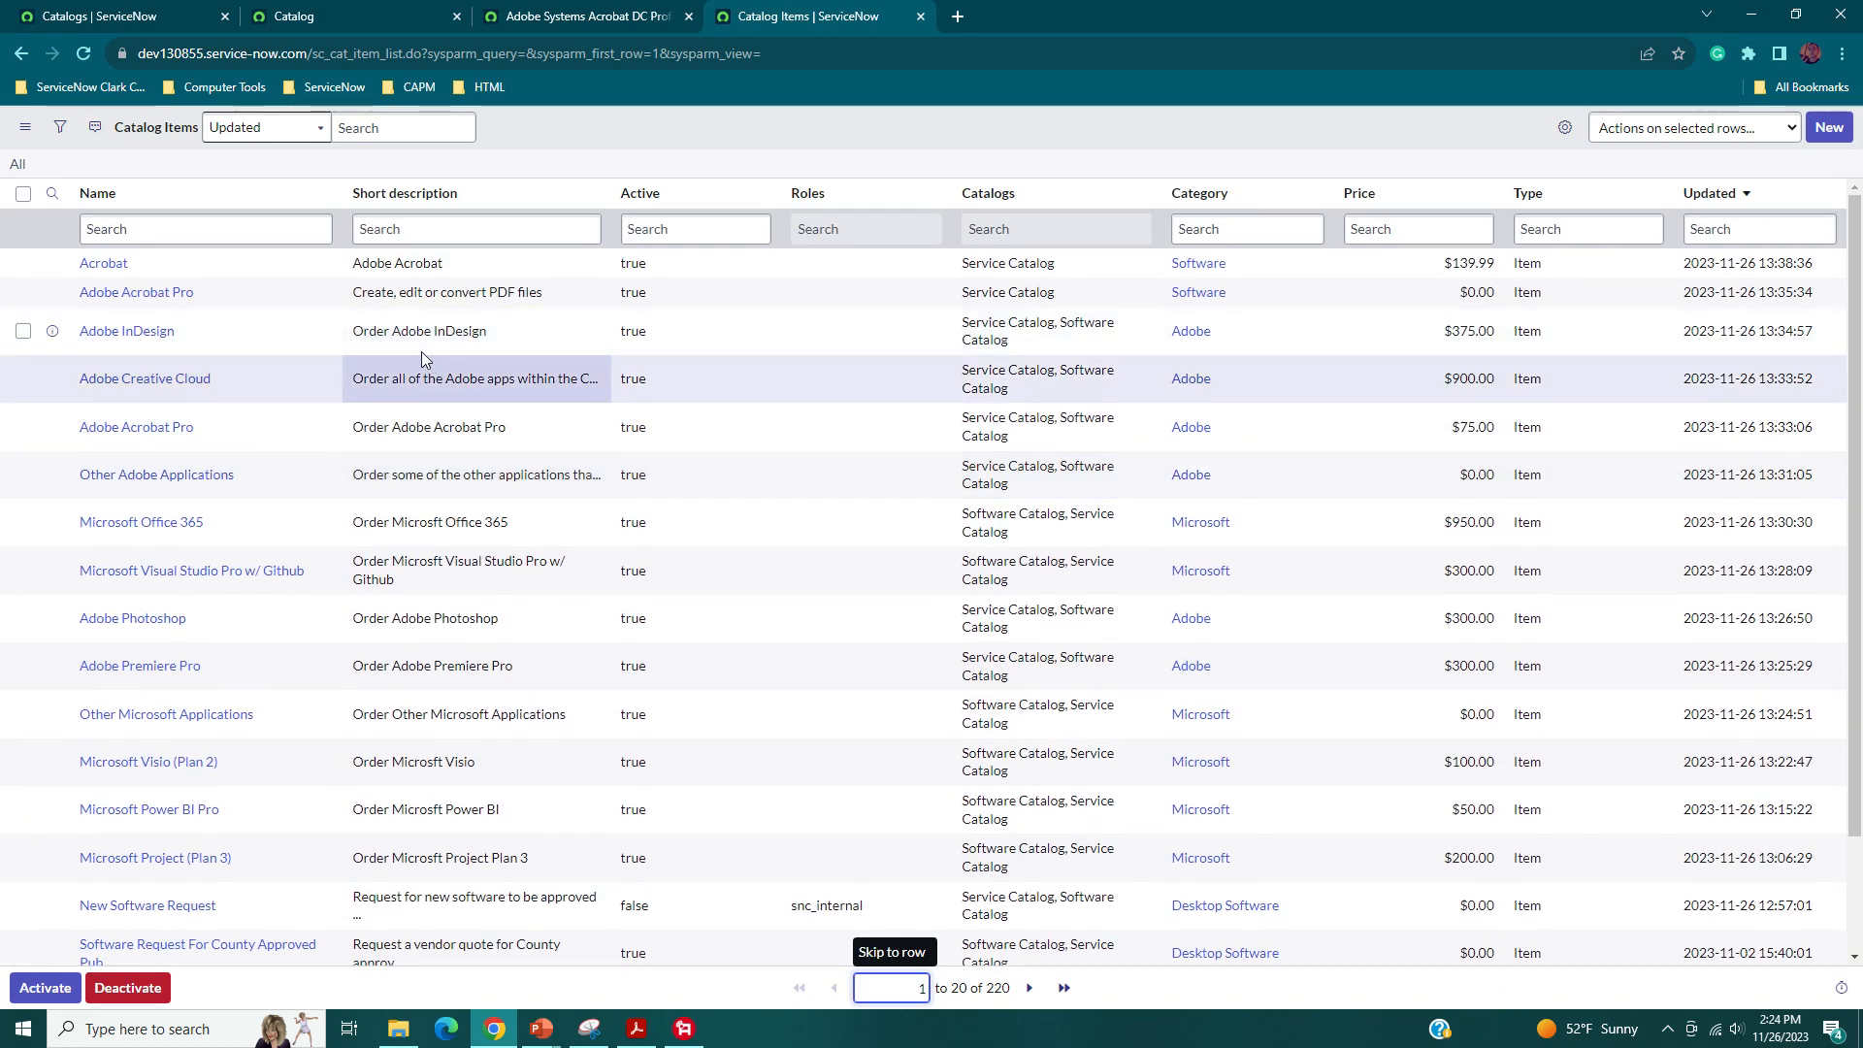
# - Open the Acrobat catalog item in a new browser tab, preview it with Try It and return to its record
pyautogui.middleClick(114, 266)
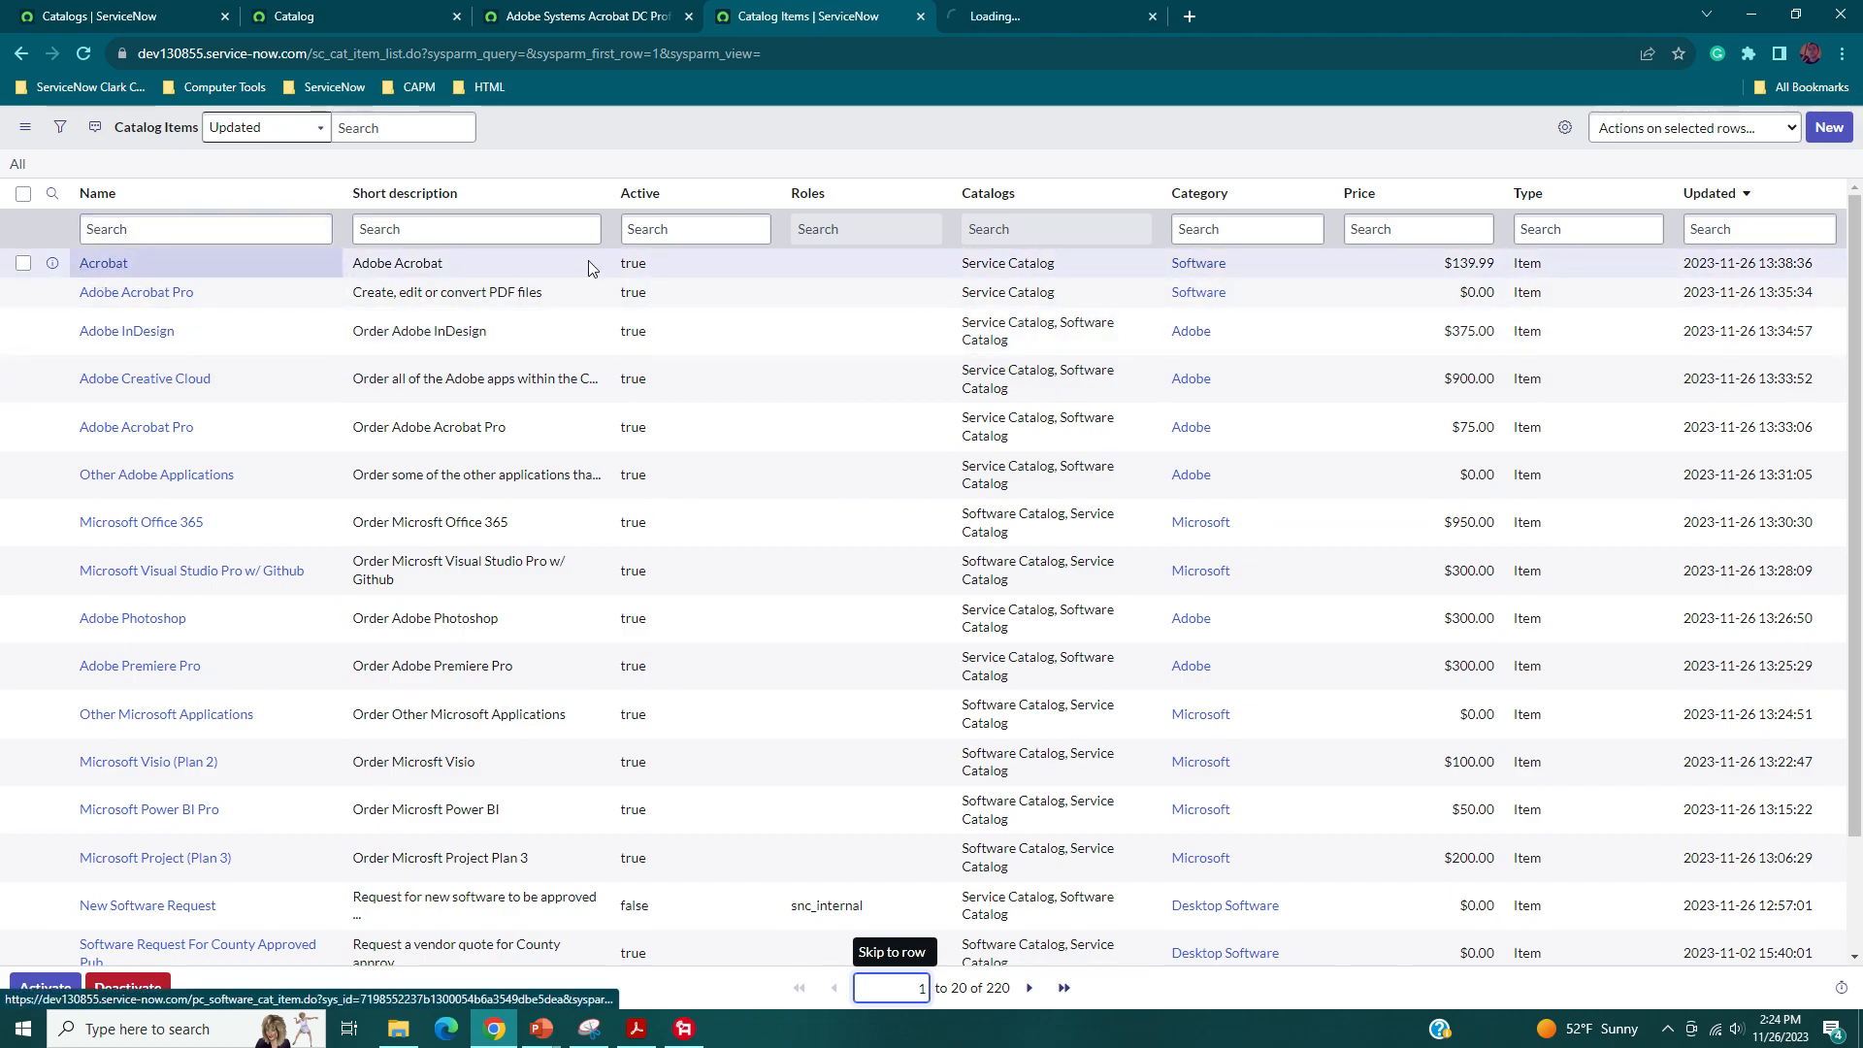
pyautogui.click(1060, 15)
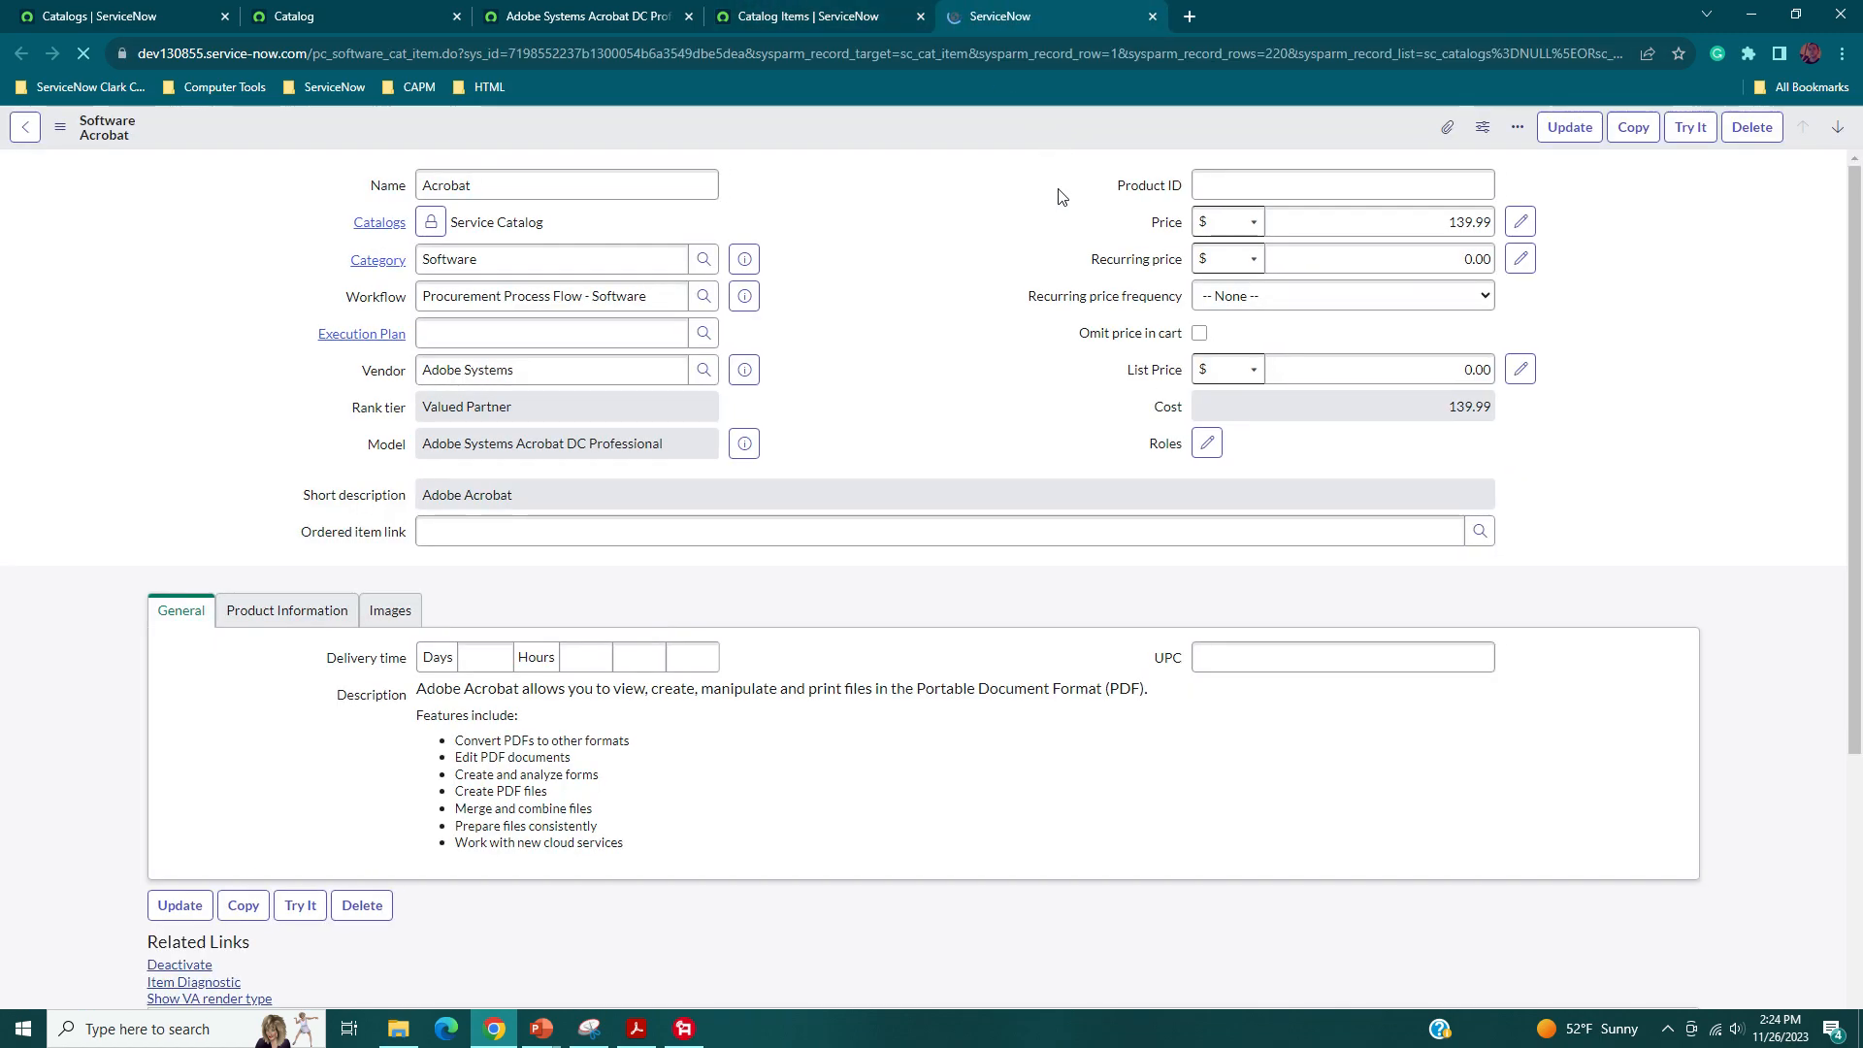
pyautogui.click(1684, 130)
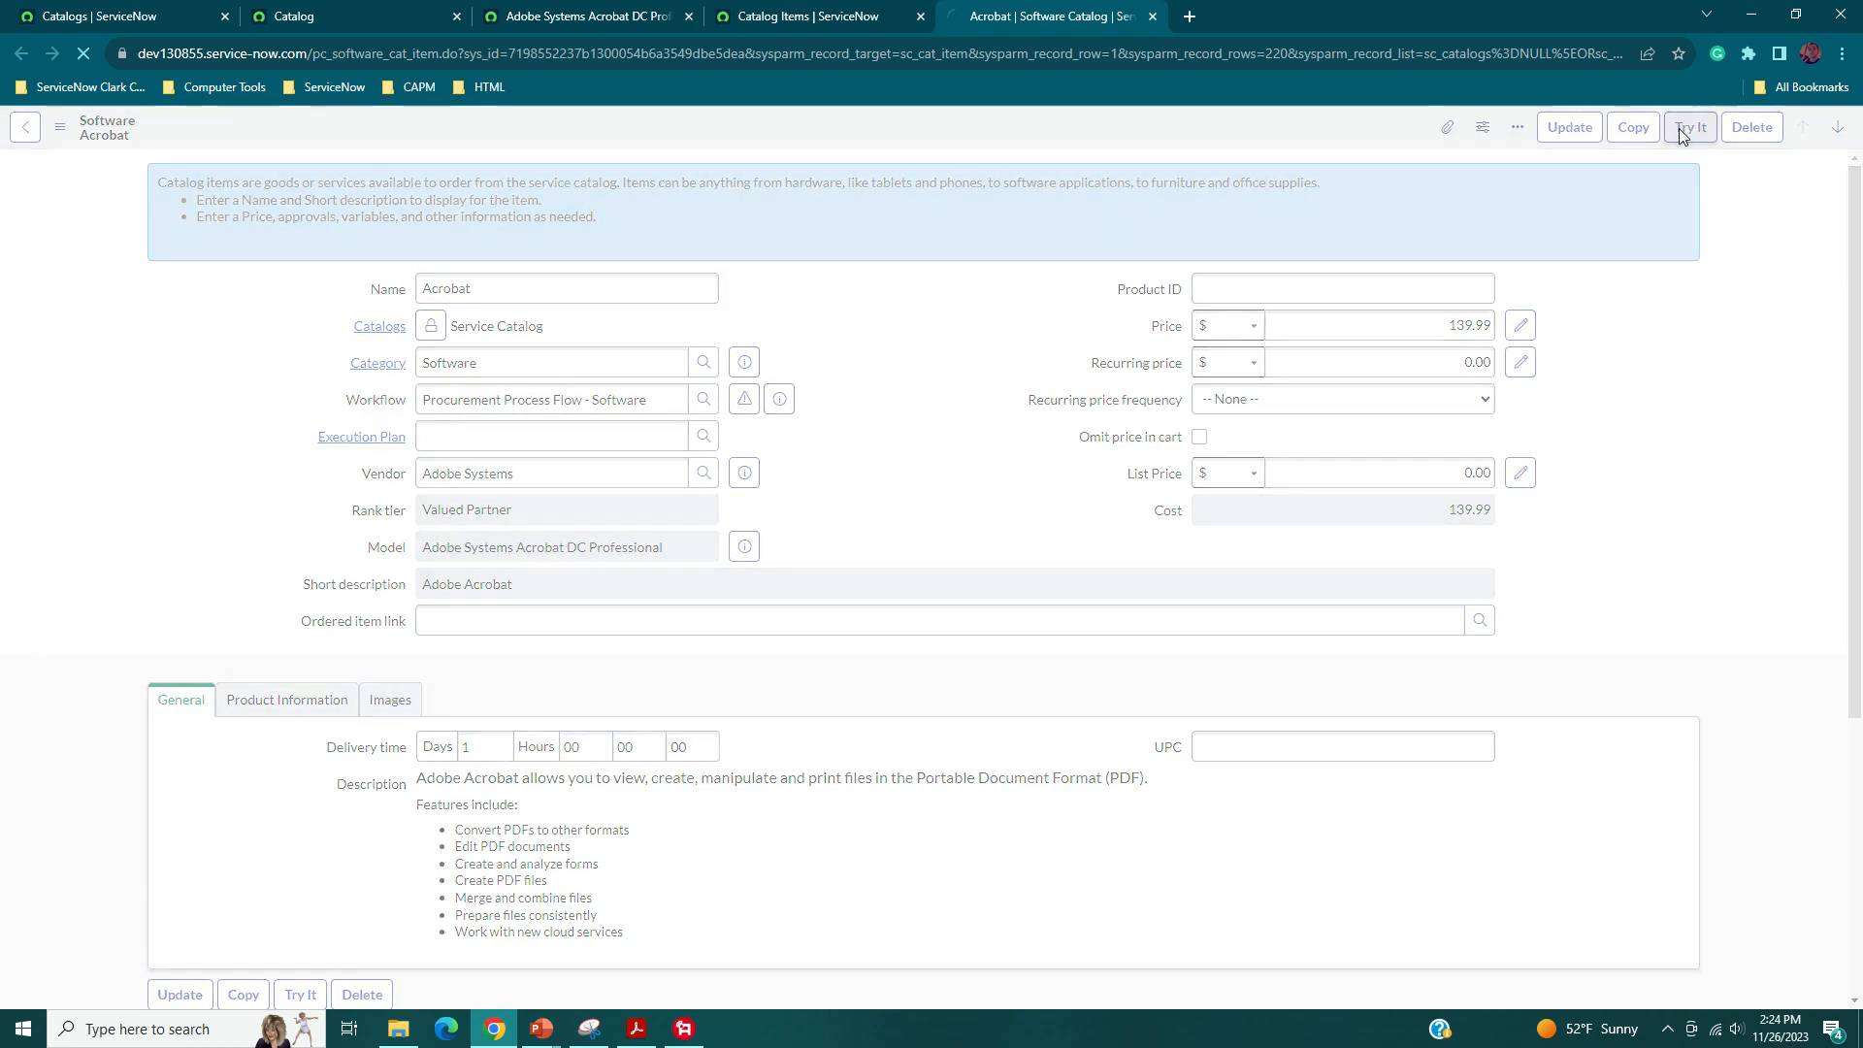
pyautogui.click(20, 135)
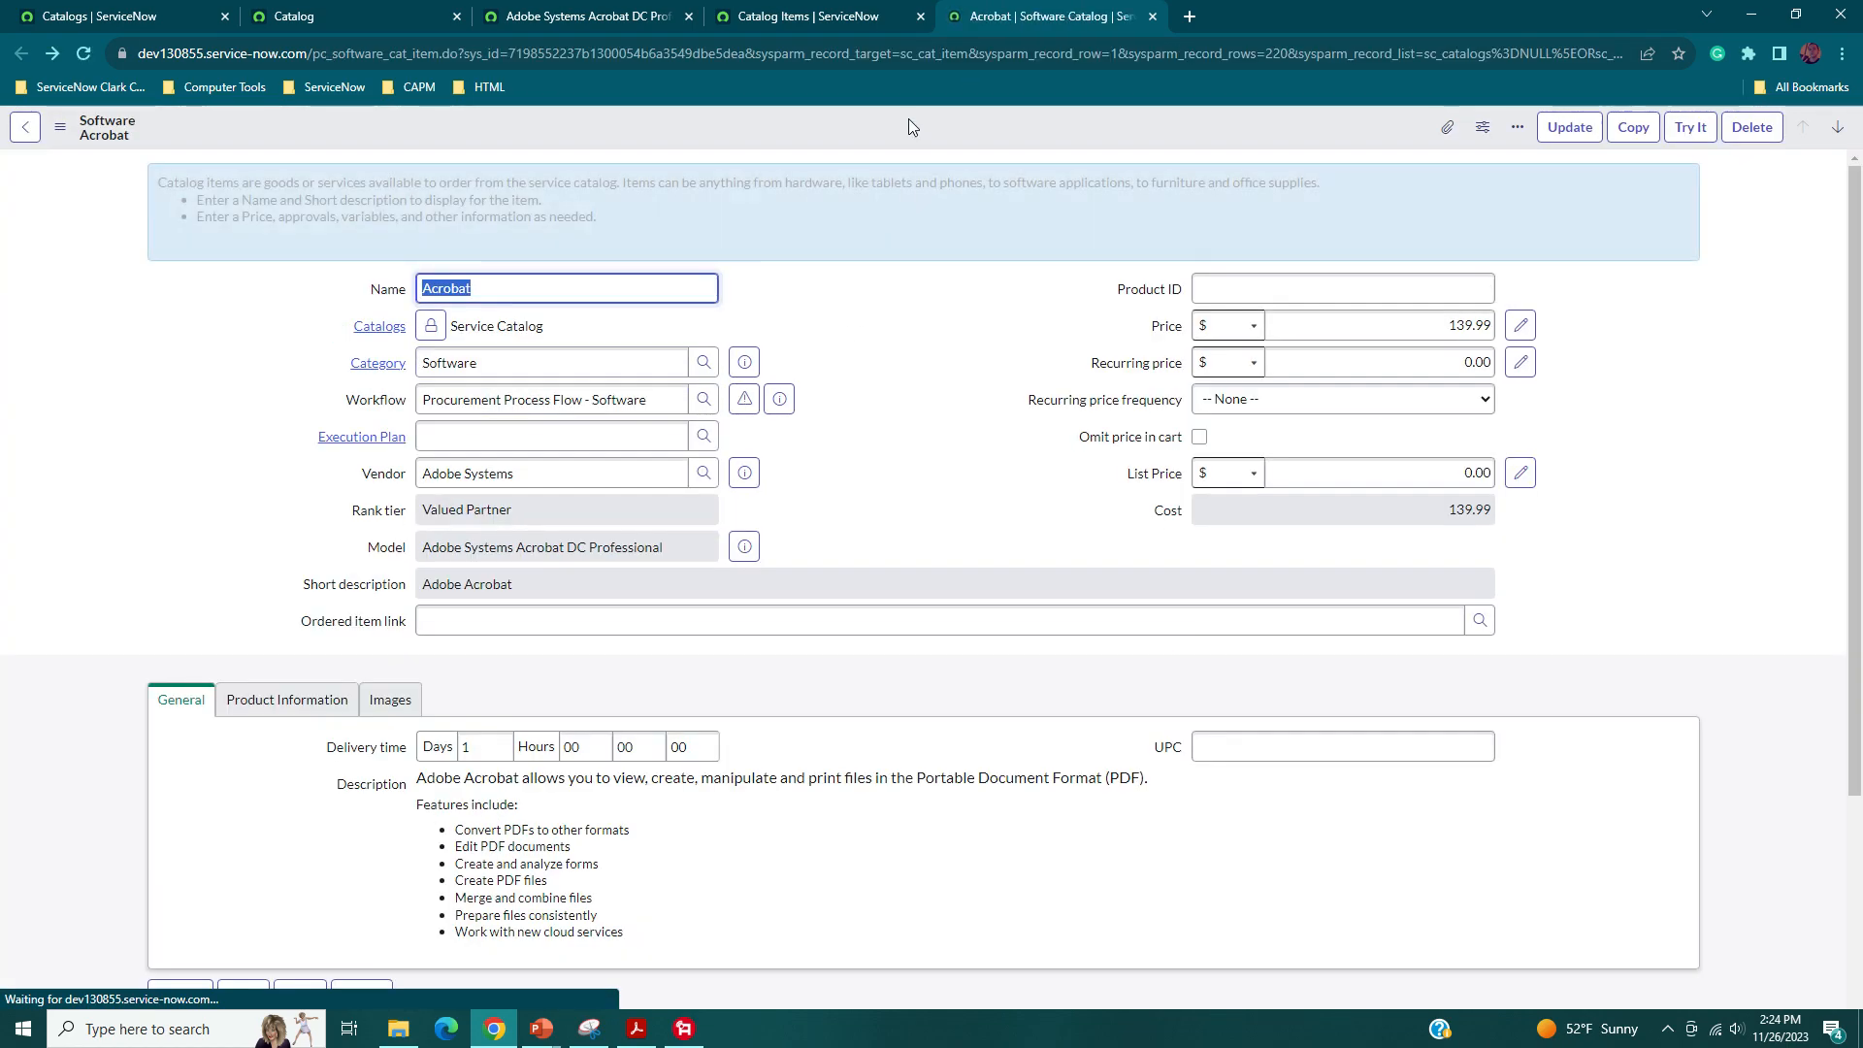
# - Place the Acrobat software model's browser tab beside the Acrobat catalog item's tab and compare the two records
pyautogui.click(825, 16)
pyautogui.click(521, 7)
pyautogui.moveTo(520, 8); pyautogui.dragTo(776, 9)
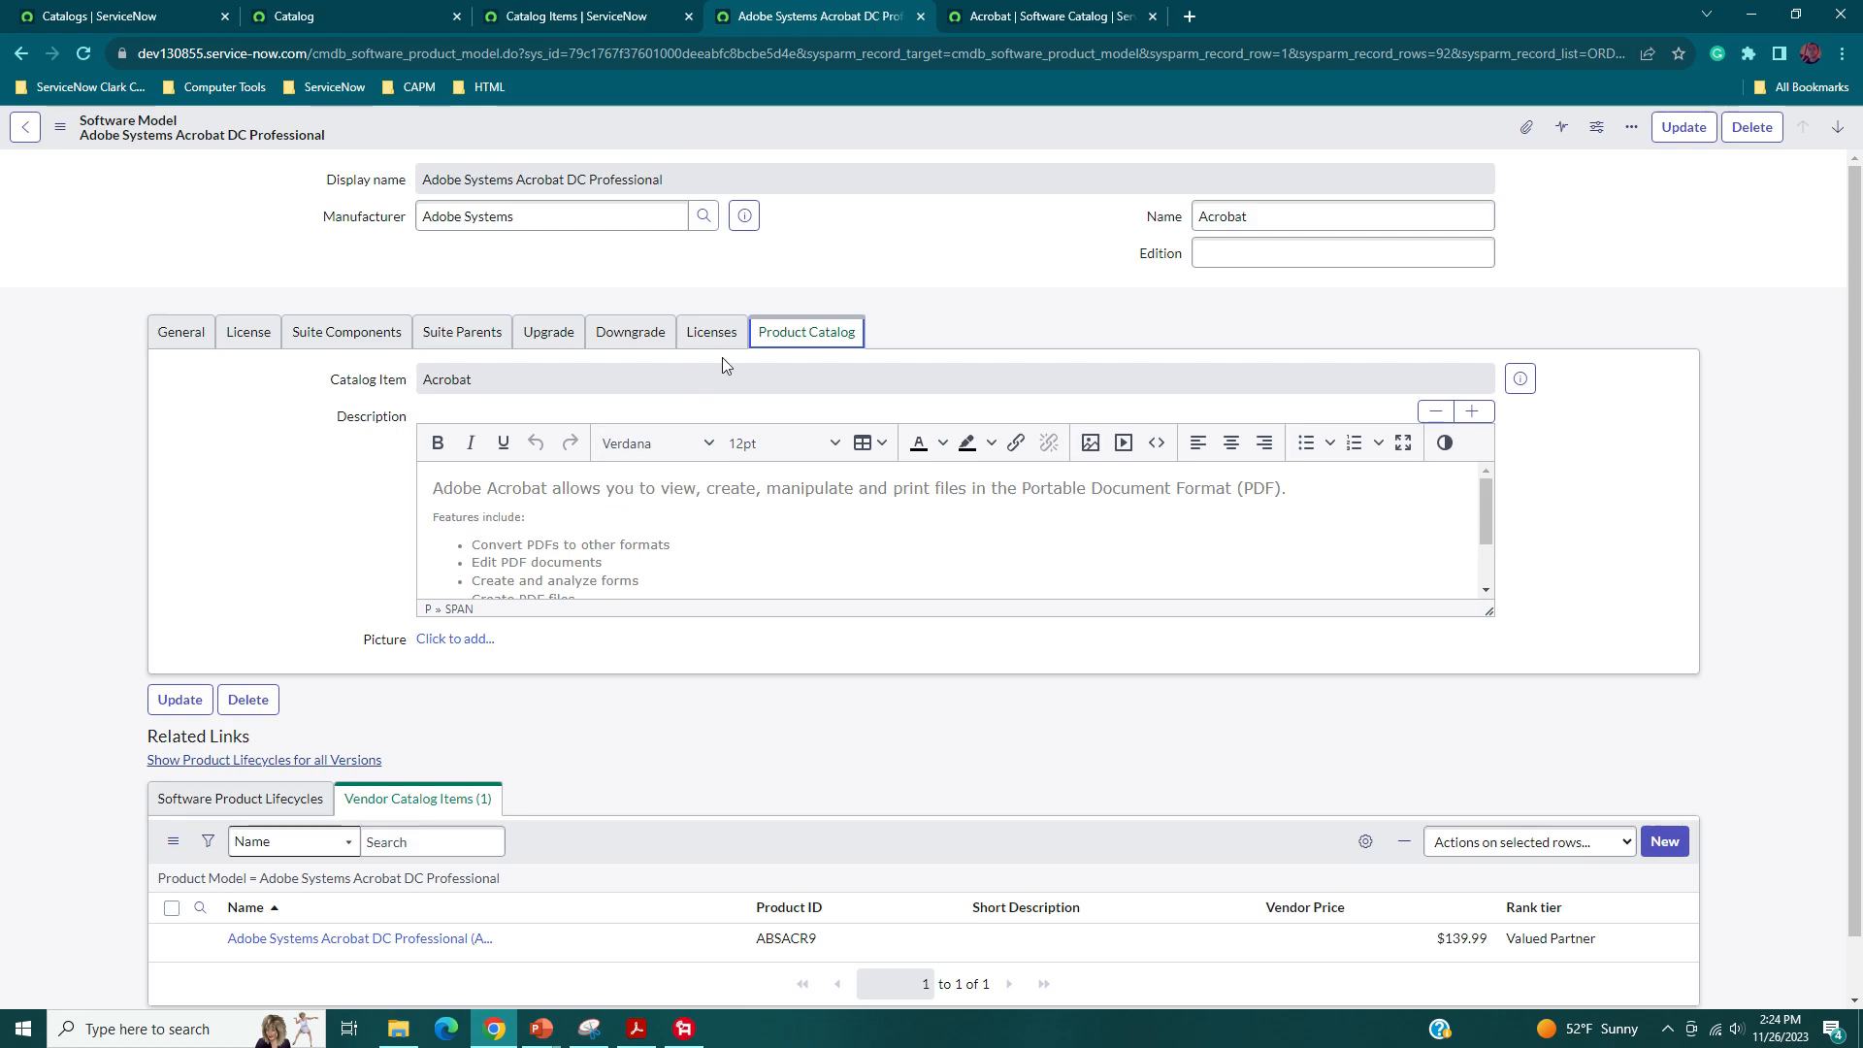
pyautogui.click(1058, 9)
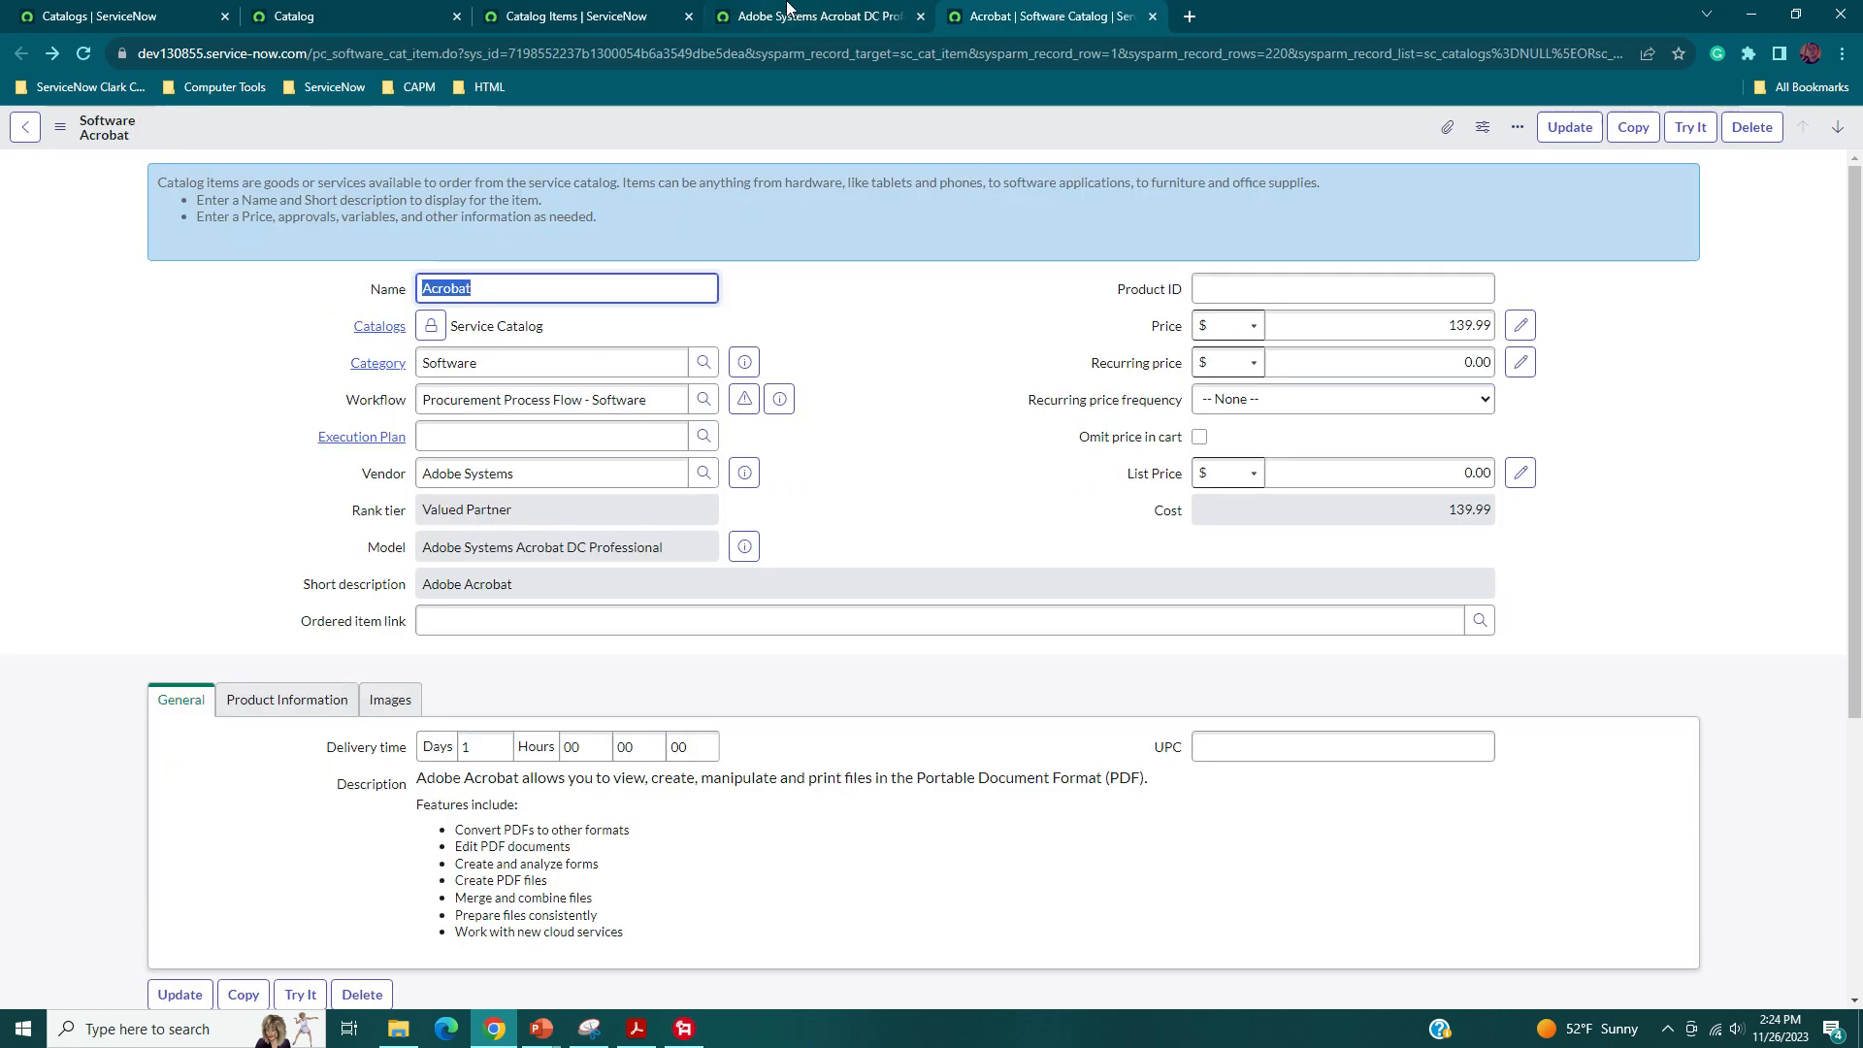
# - Check the Acrobat software model's product catalog and vendor item details against the vendor shown on the Acrobat catalog item
pyautogui.click(788, 9)
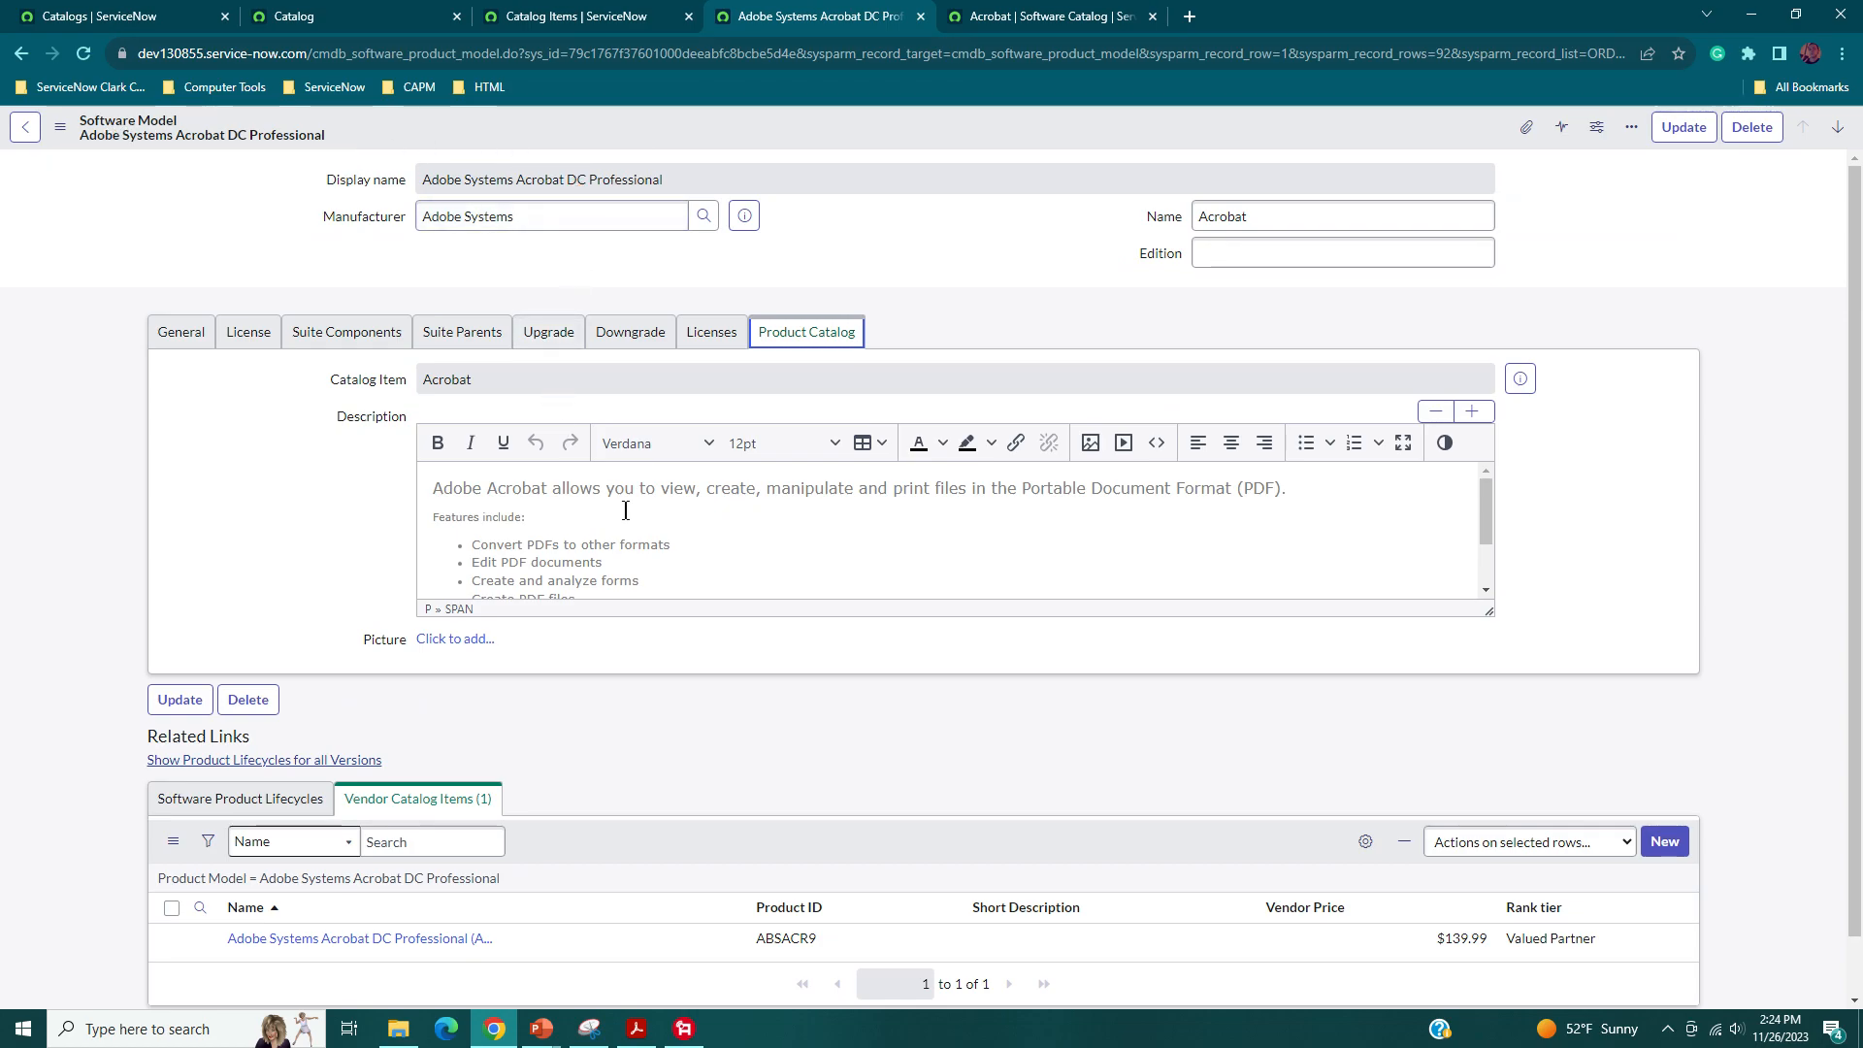
pyautogui.scroll(-1, 626, 511)
pyautogui.scroll(1, 670, 493)
pyautogui.click(1026, 14)
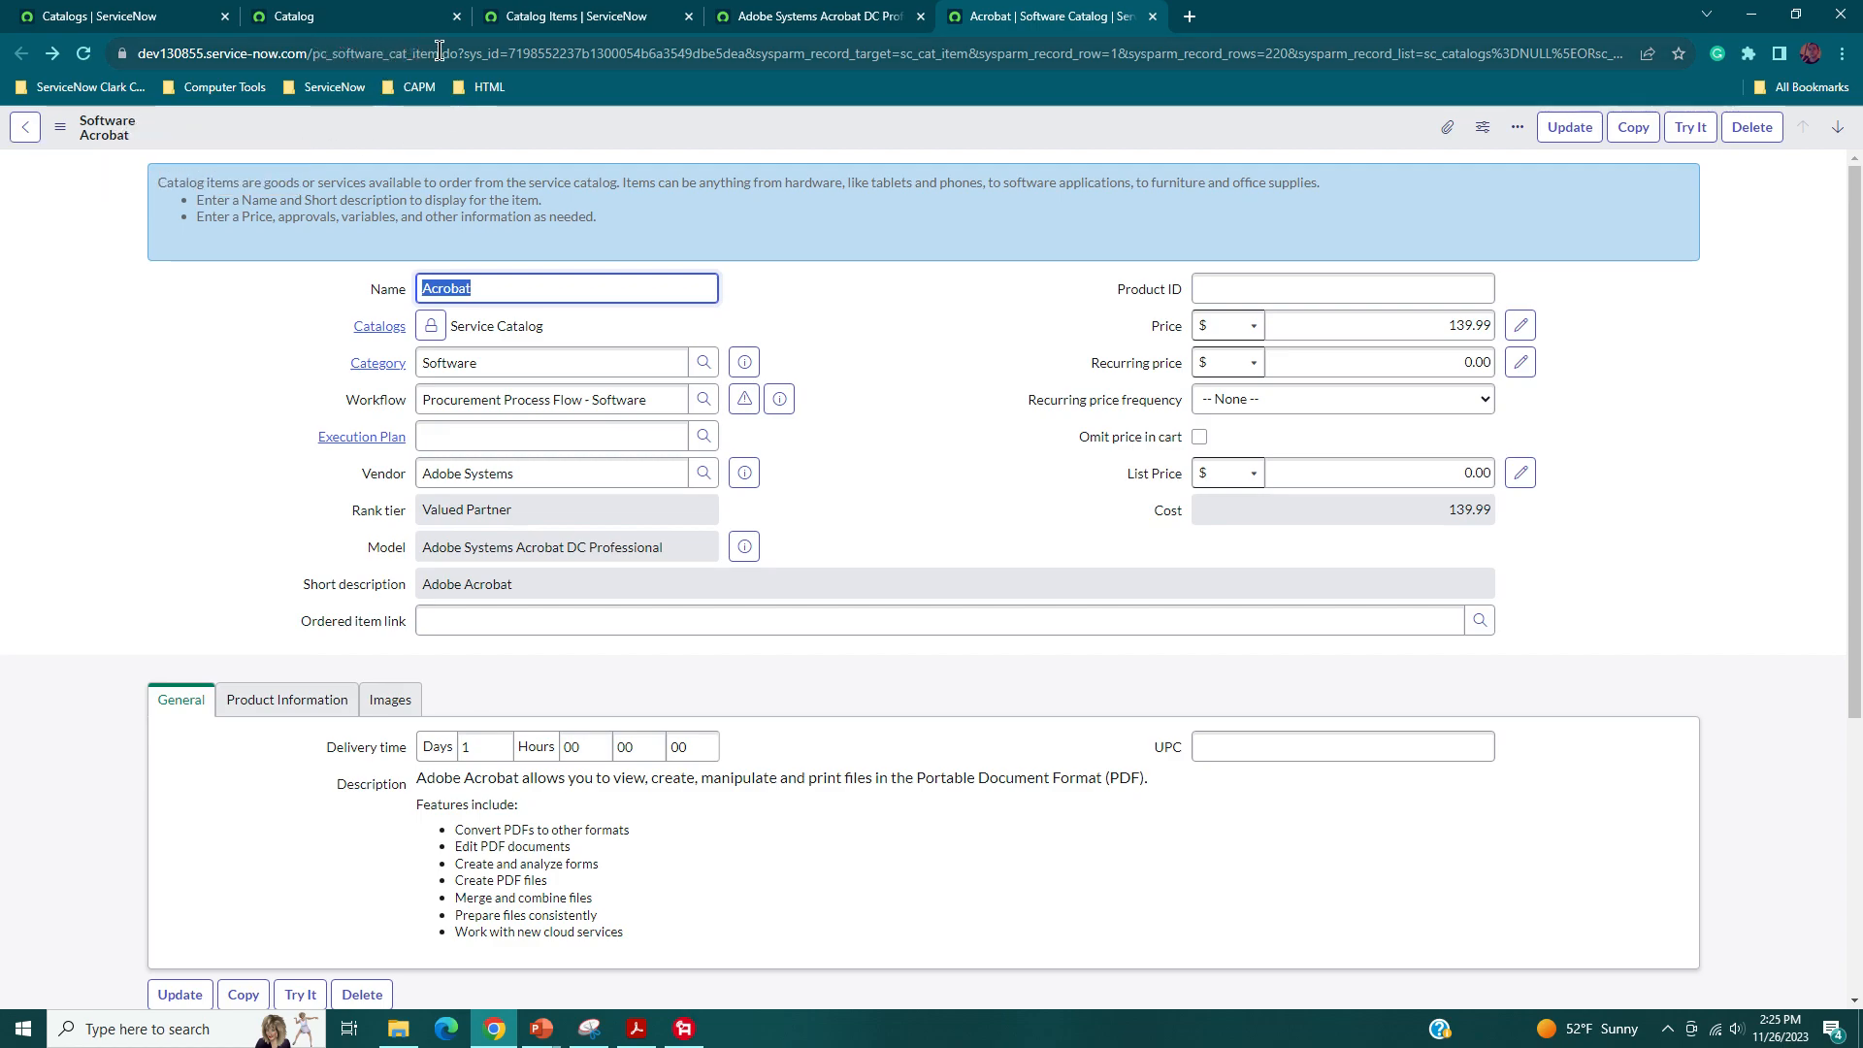
pyautogui.click(216, 486)
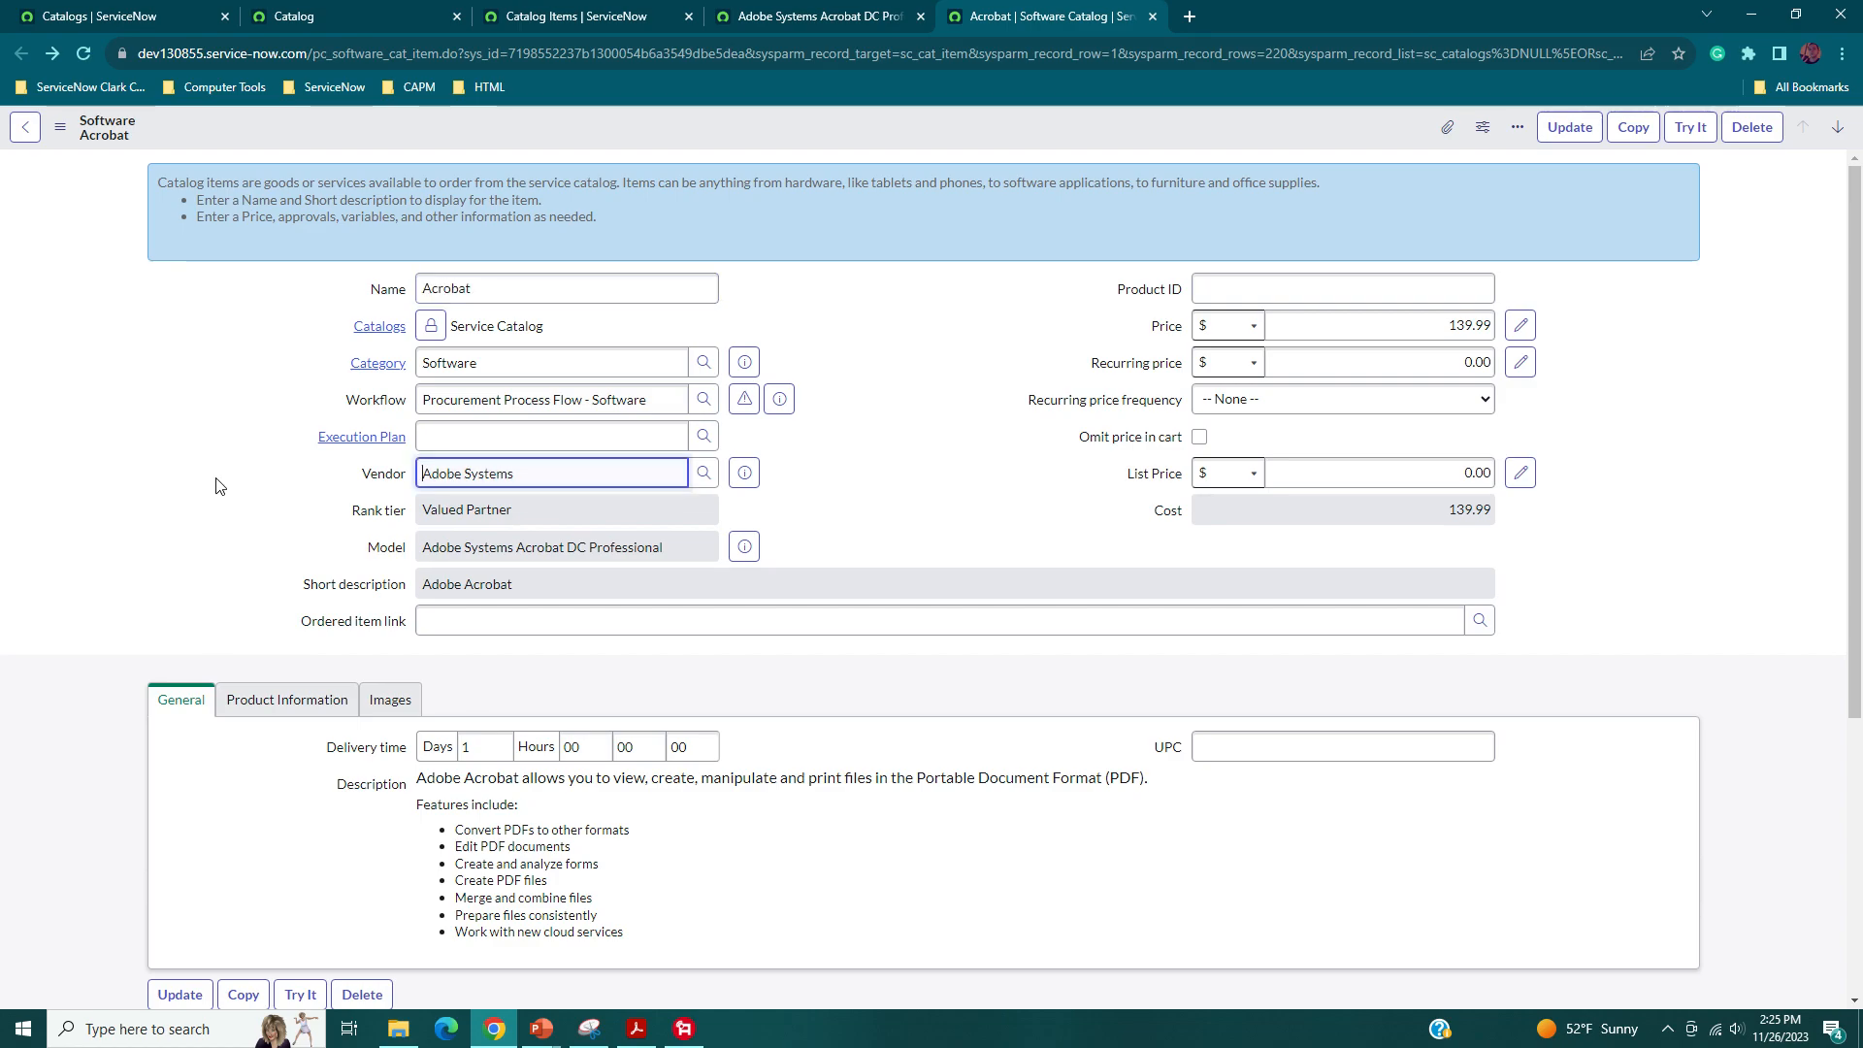
pyautogui.click(796, 14)
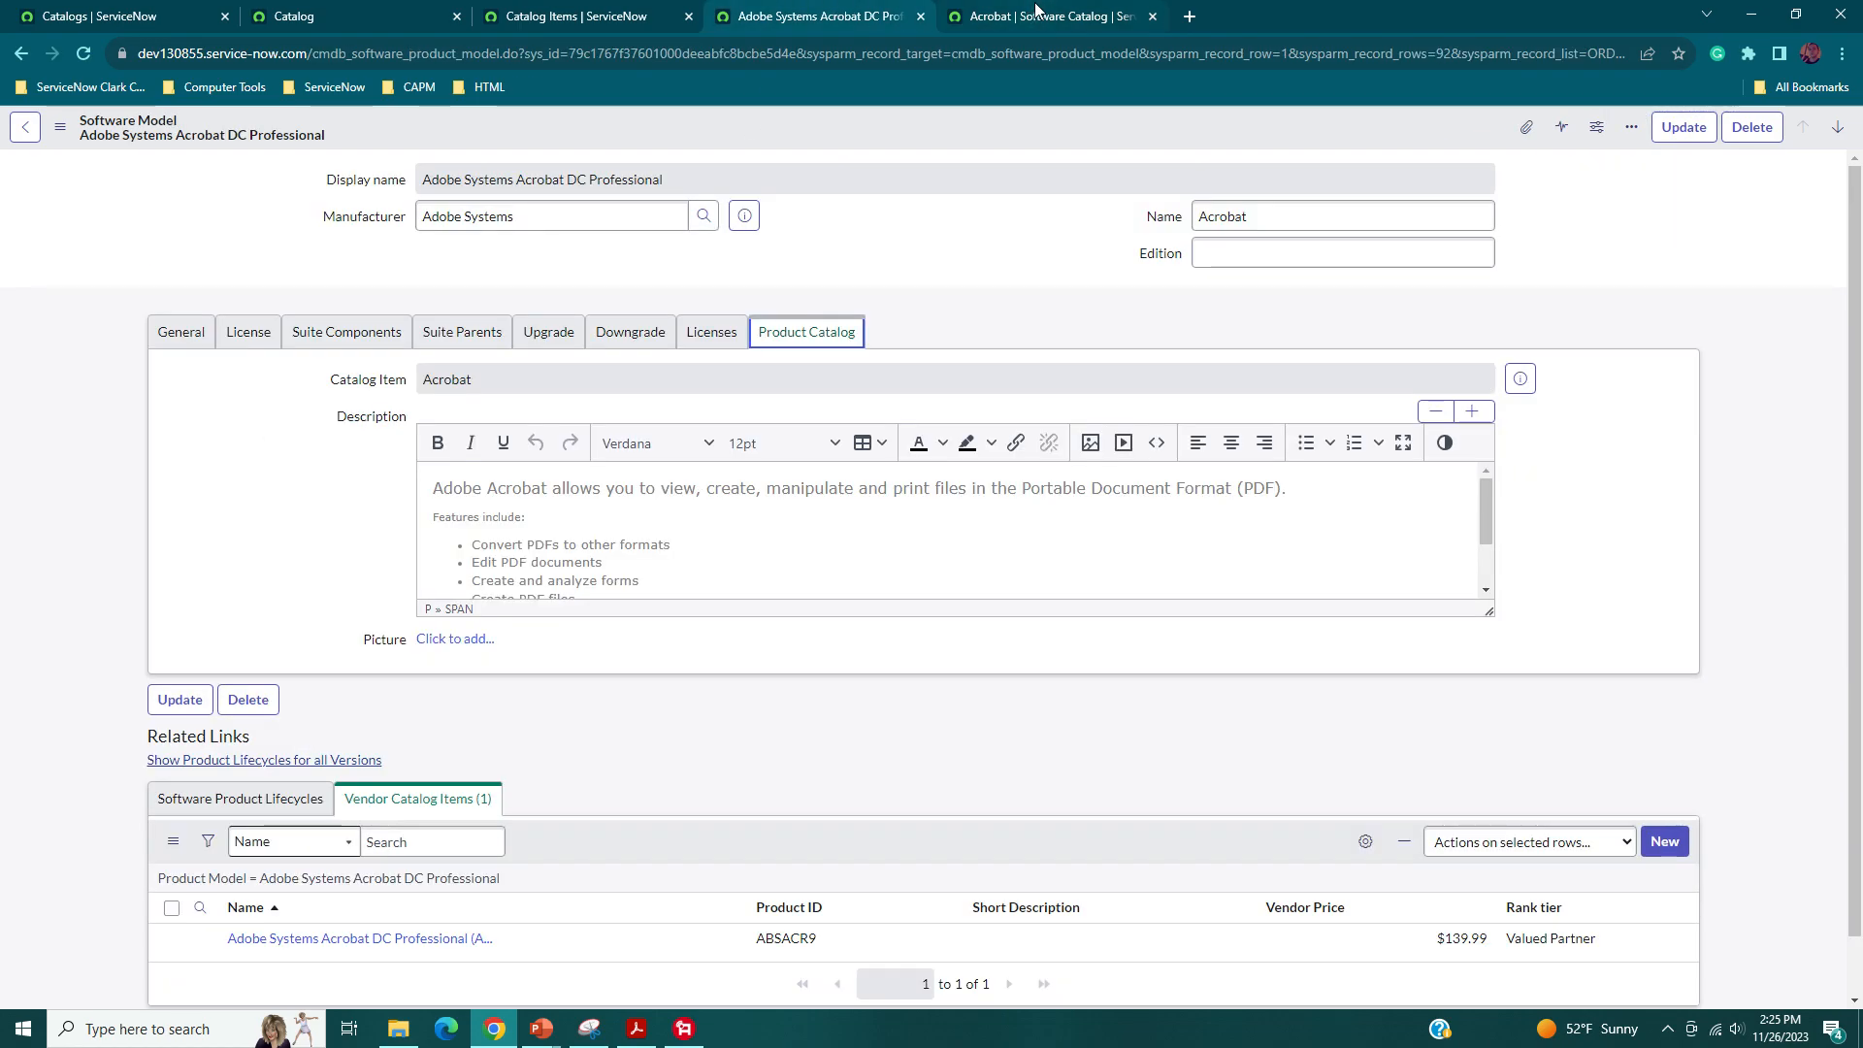
# - Close the Acrobat catalog item, software model, Catalog Items and Catalog browser tabs, keeping only the Catalogs list open
pyautogui.click(1038, 15)
pyautogui.click(1153, 18)
pyautogui.click(920, 18)
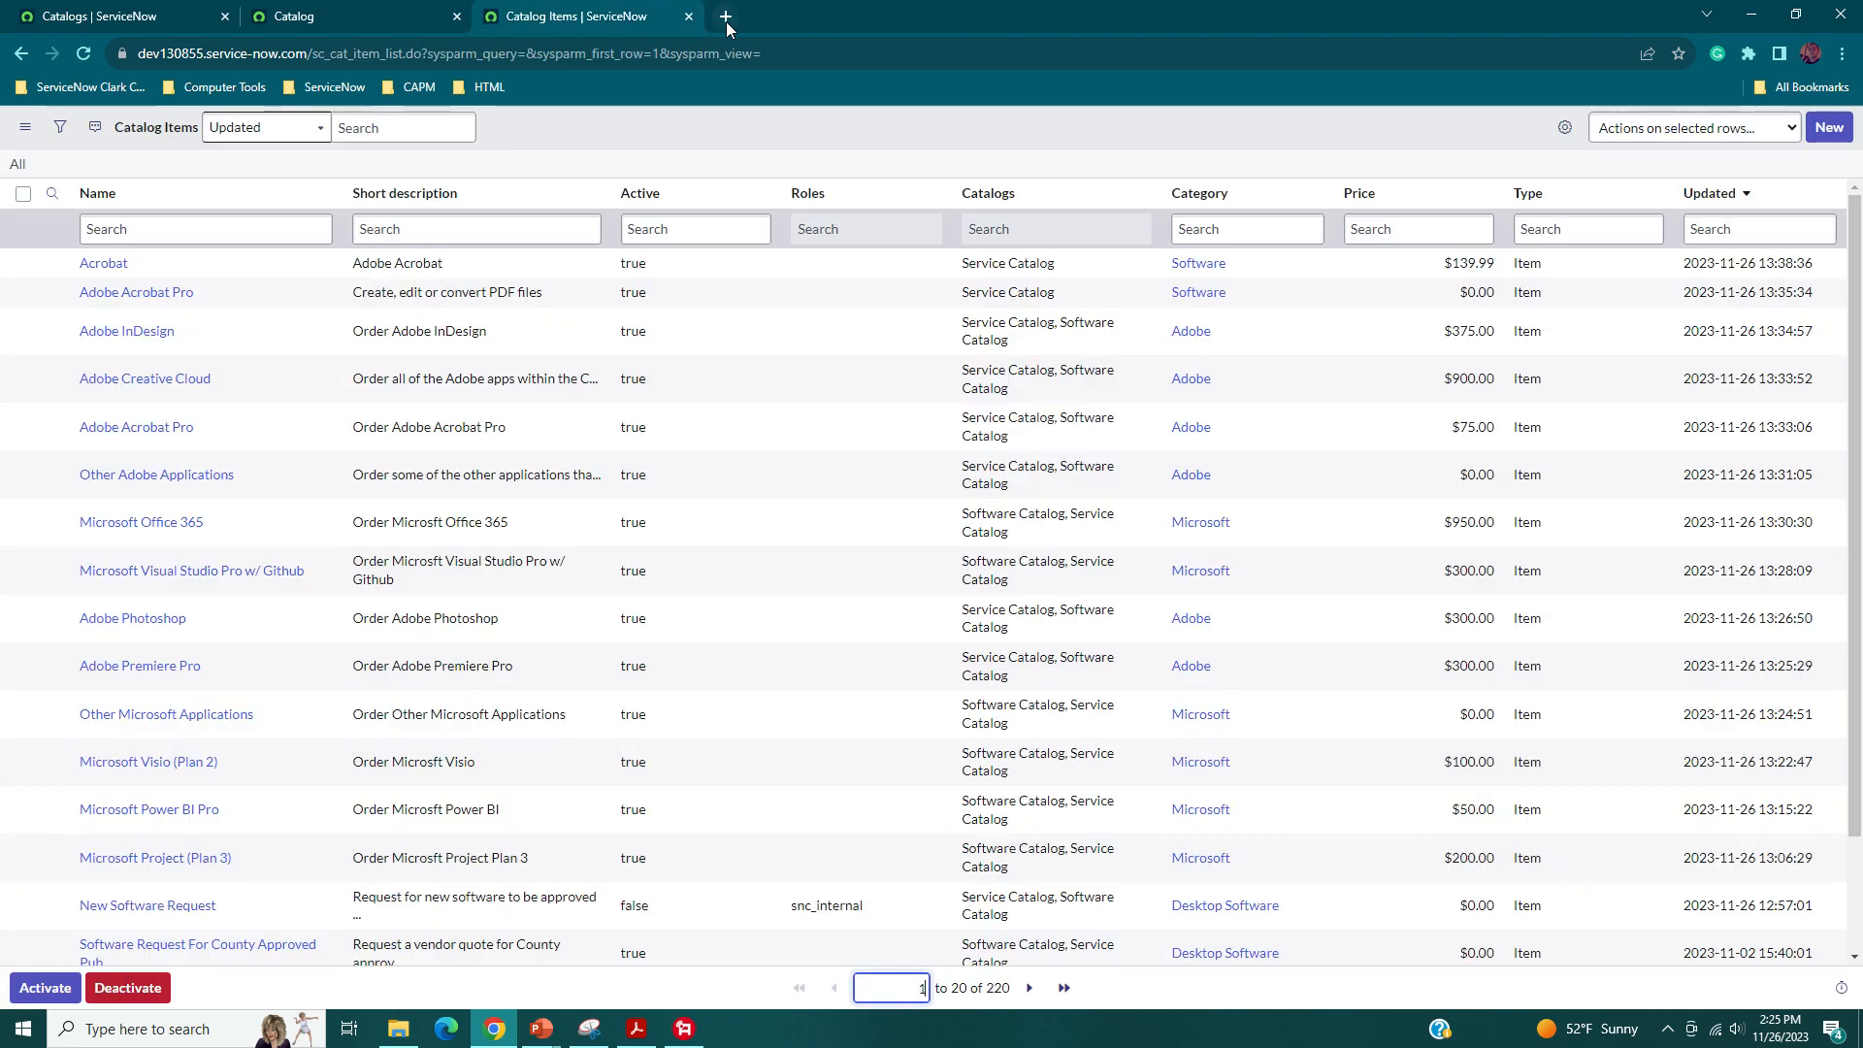
pyautogui.click(689, 15)
pyautogui.click(456, 16)
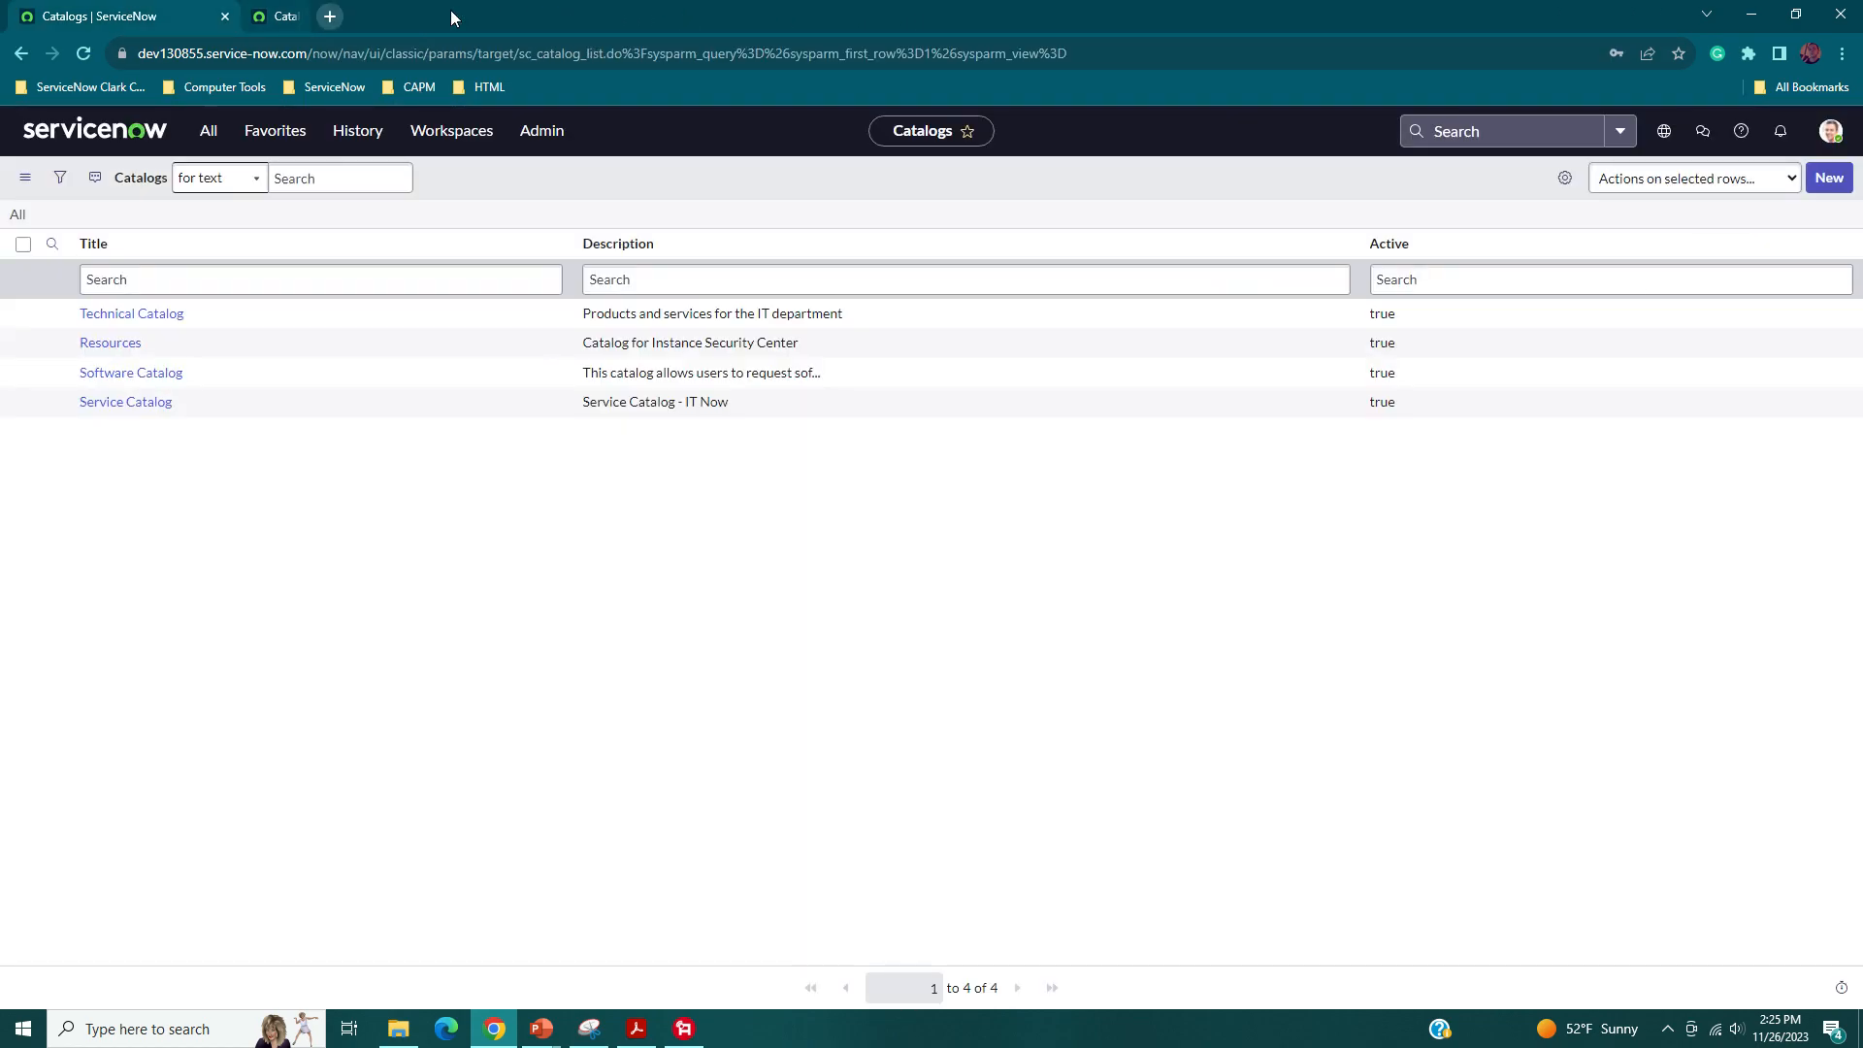
# - Find "software catalog" in the application navigator and open the self-service Software Catalog
pyautogui.click(208, 130)
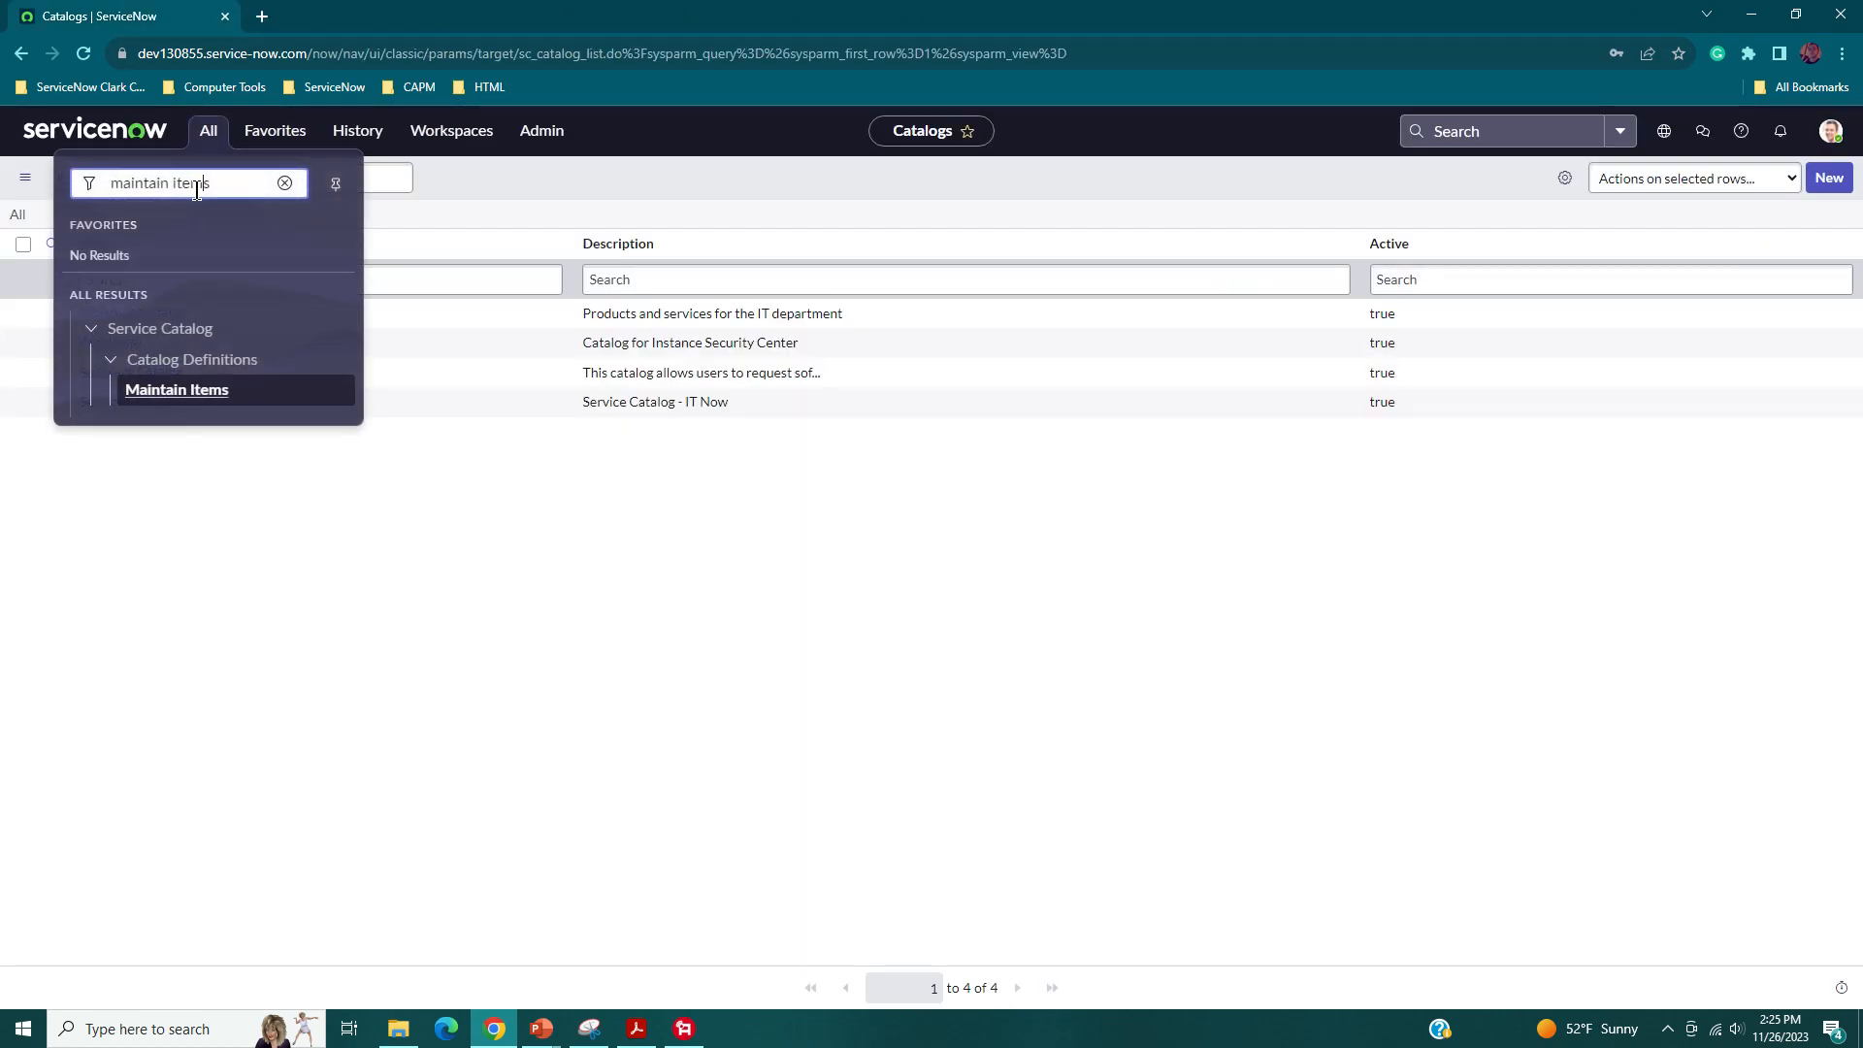
pyautogui.tripleClick(198, 192)
pyautogui.write('software')
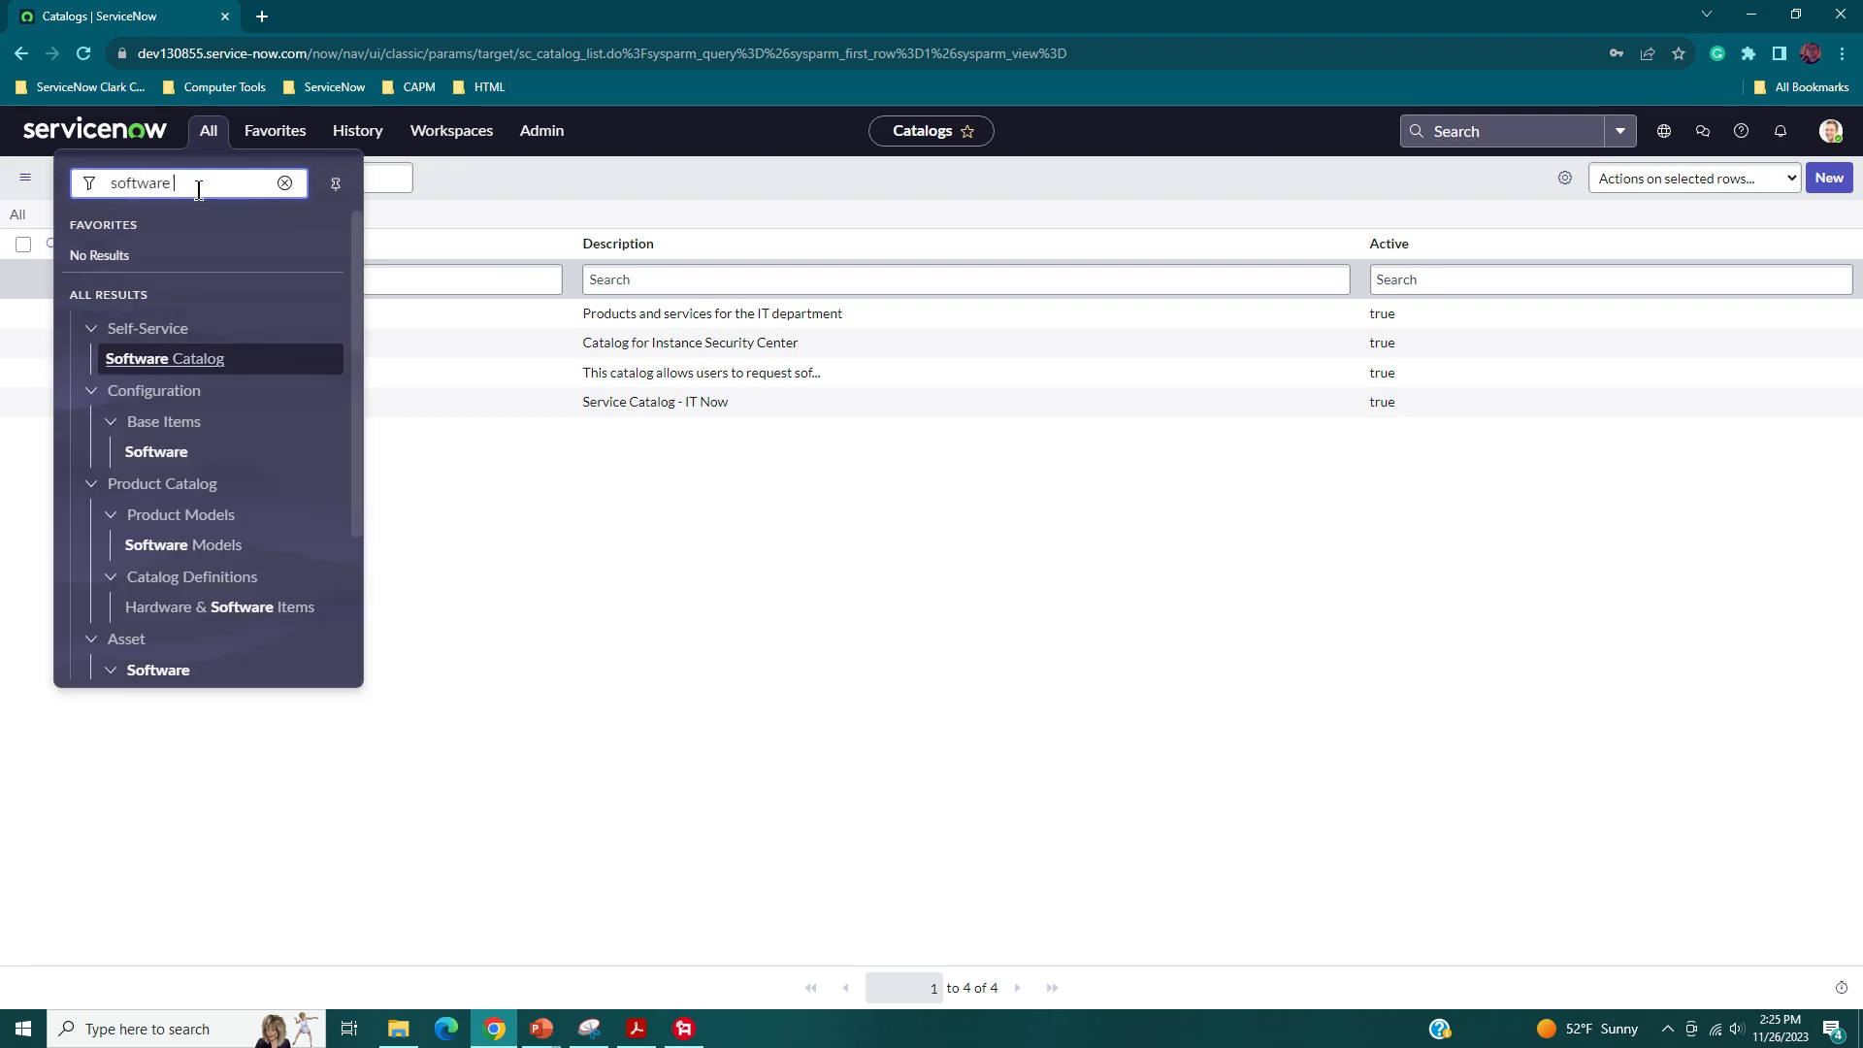
pyautogui.write(' catalog')
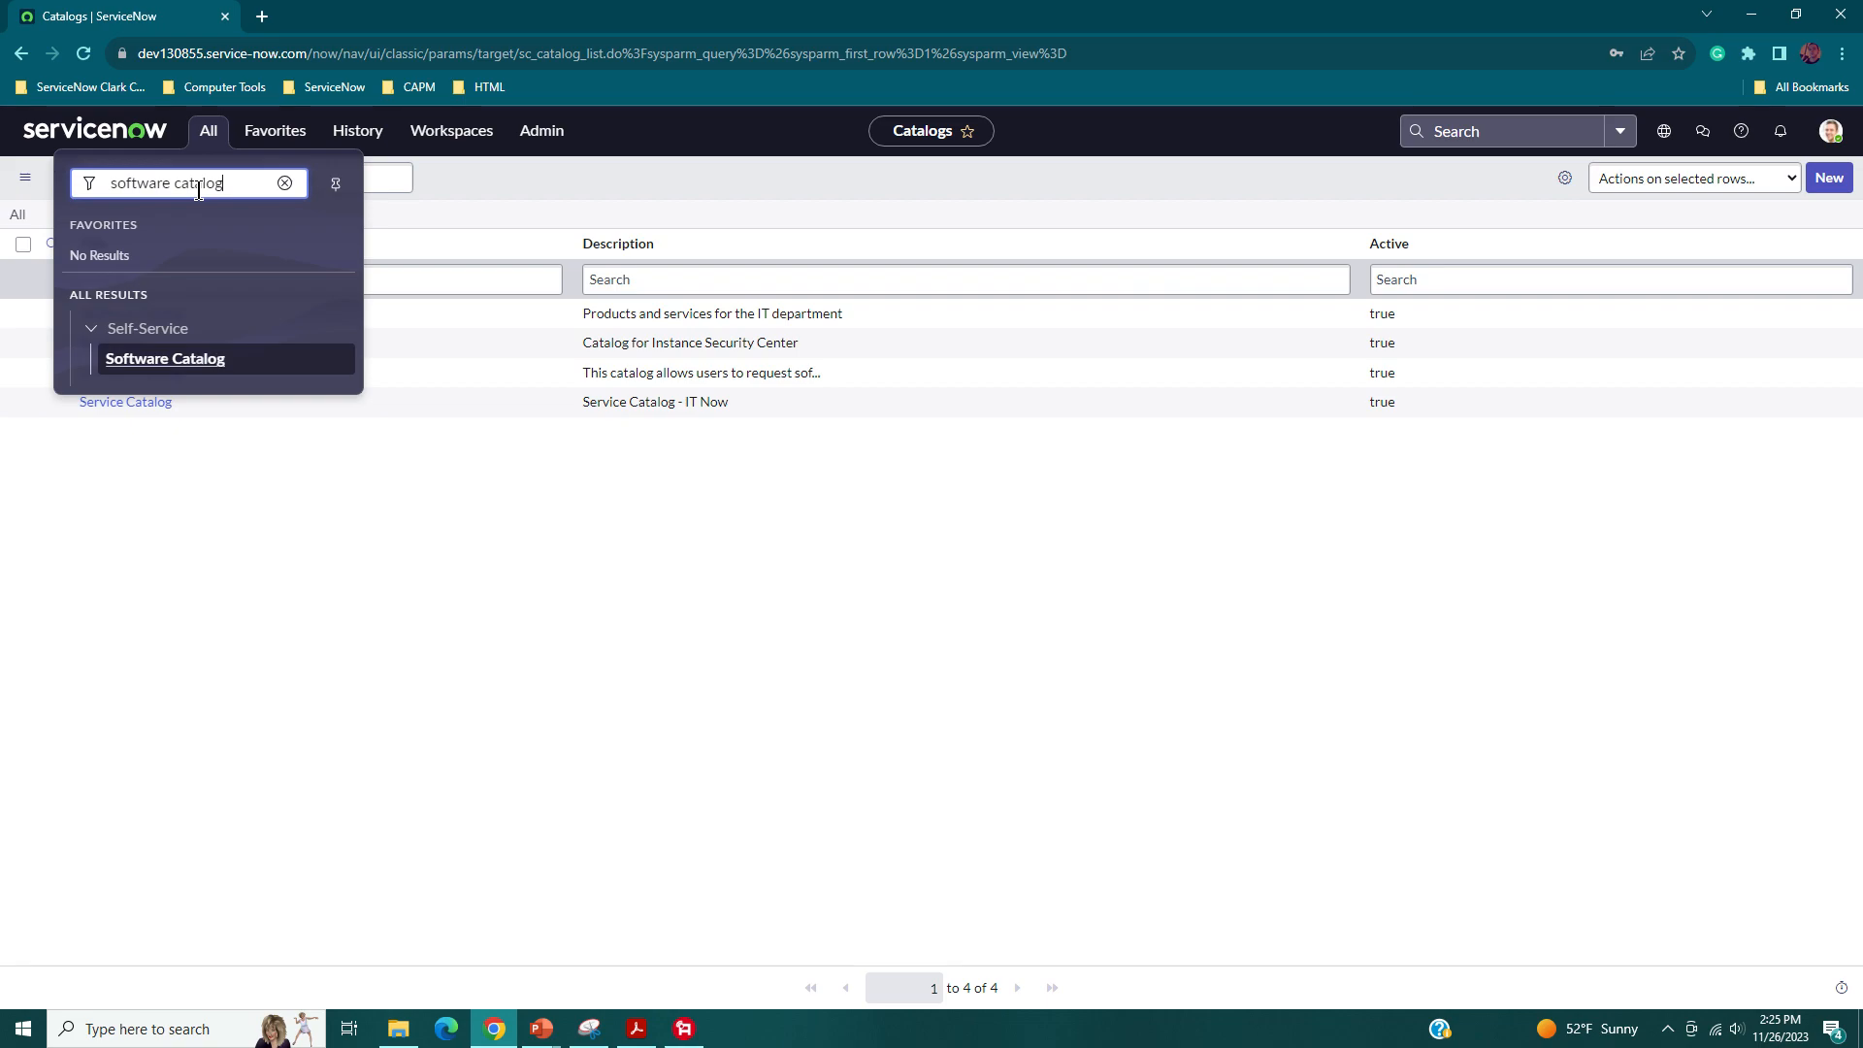
pyautogui.click(113, 361)
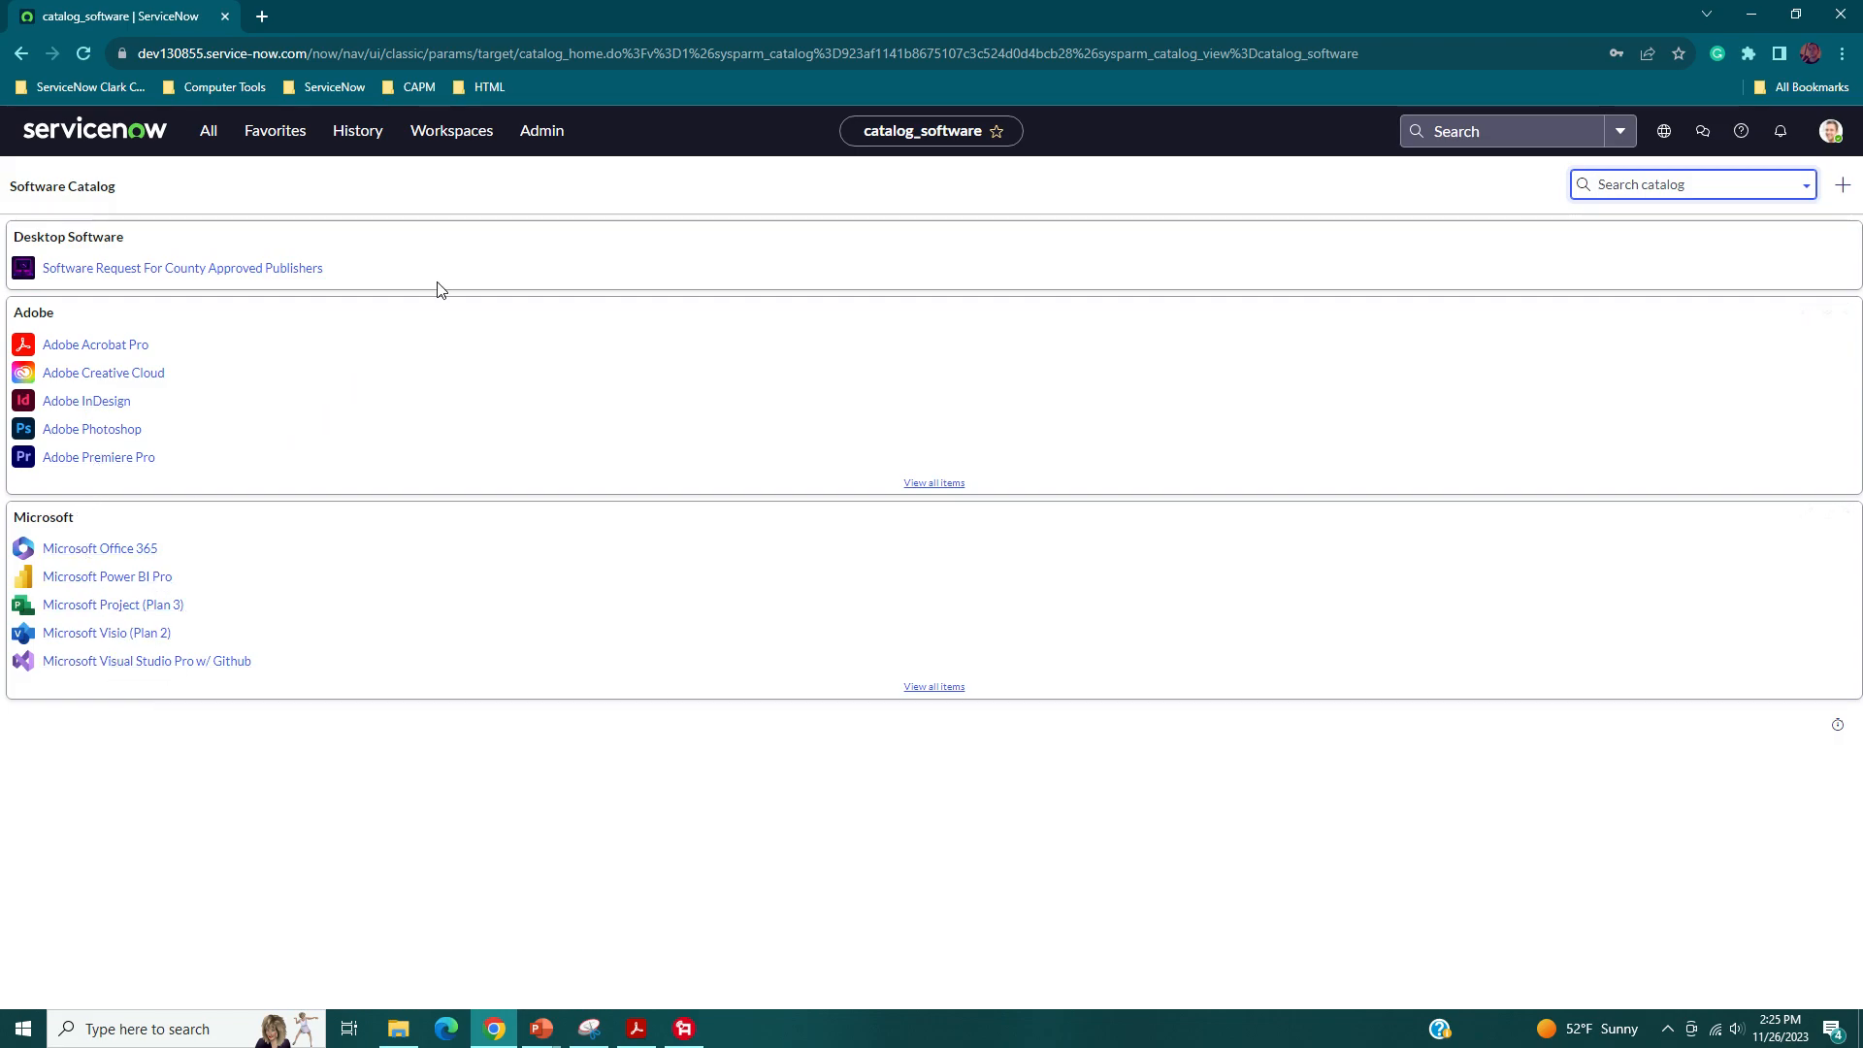
# - Open the Adobe Creative Cloud item and examine its description, included apps, price and Requested For fields
pyautogui.click(112, 385)
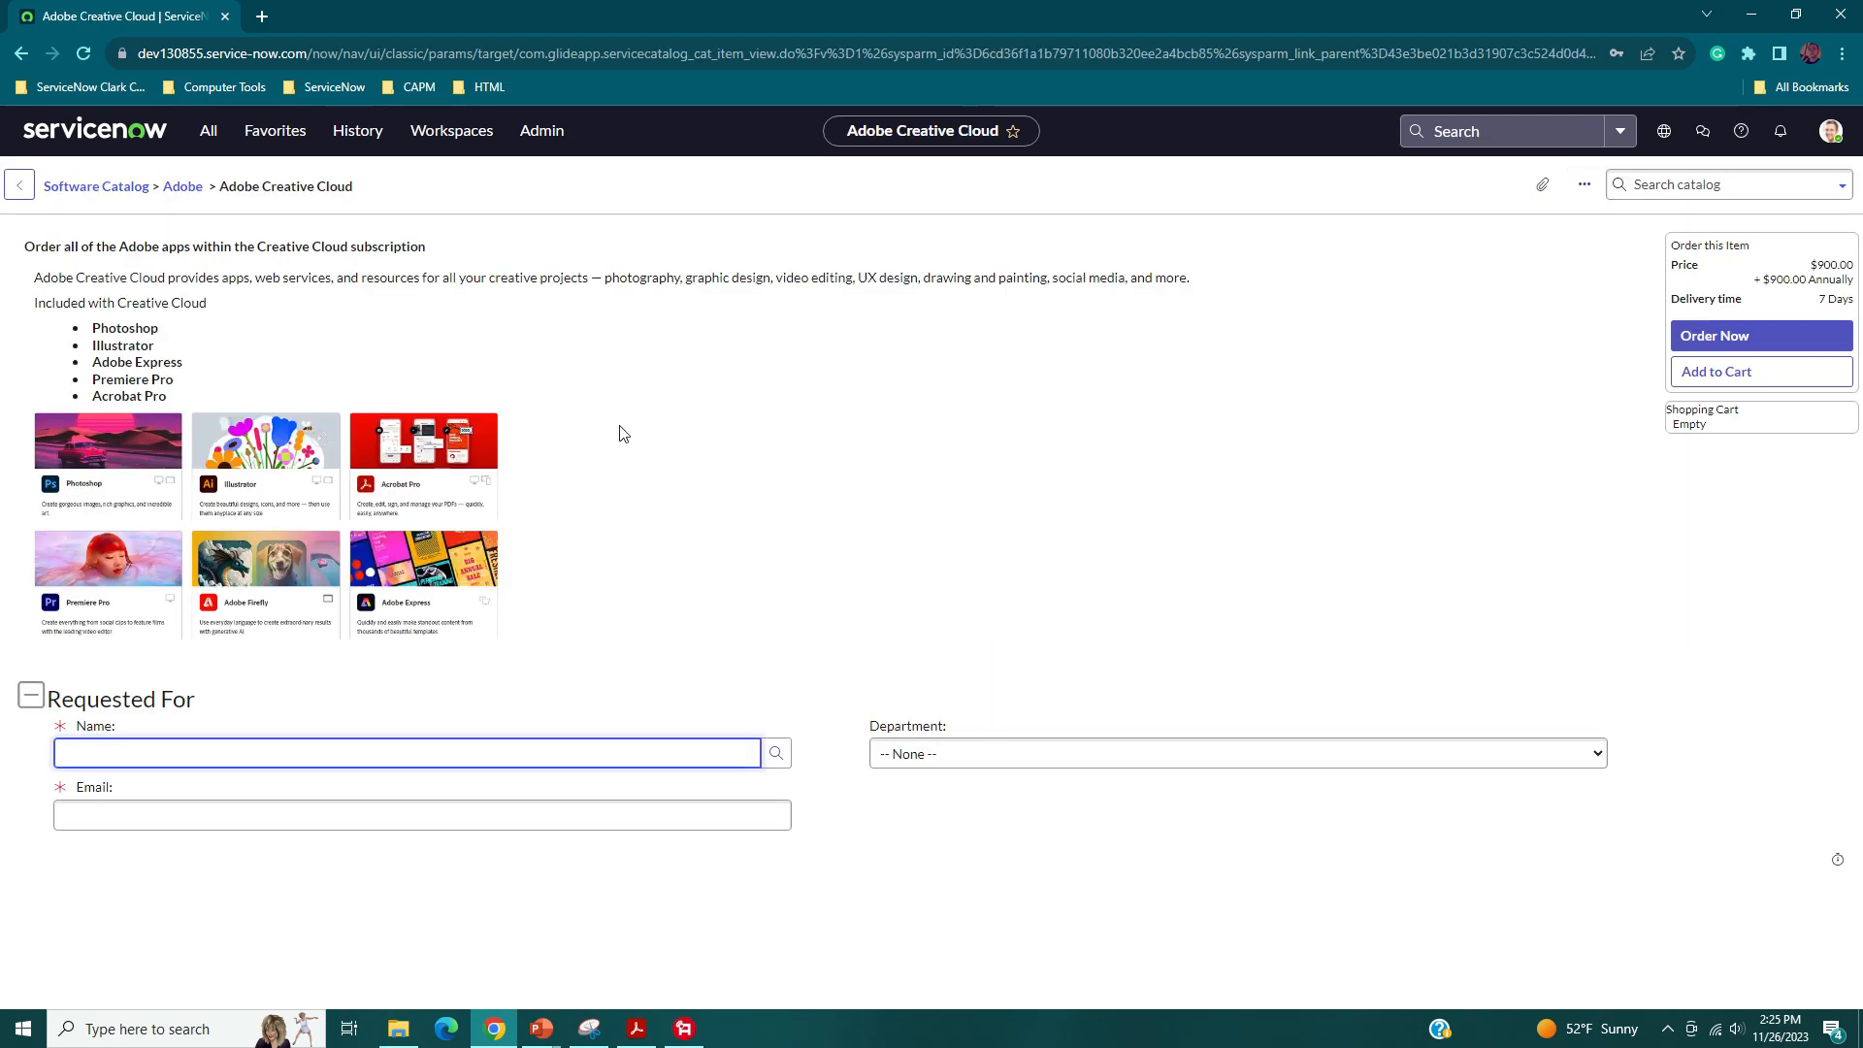
pyautogui.click(711, 429)
pyautogui.click(378, 747)
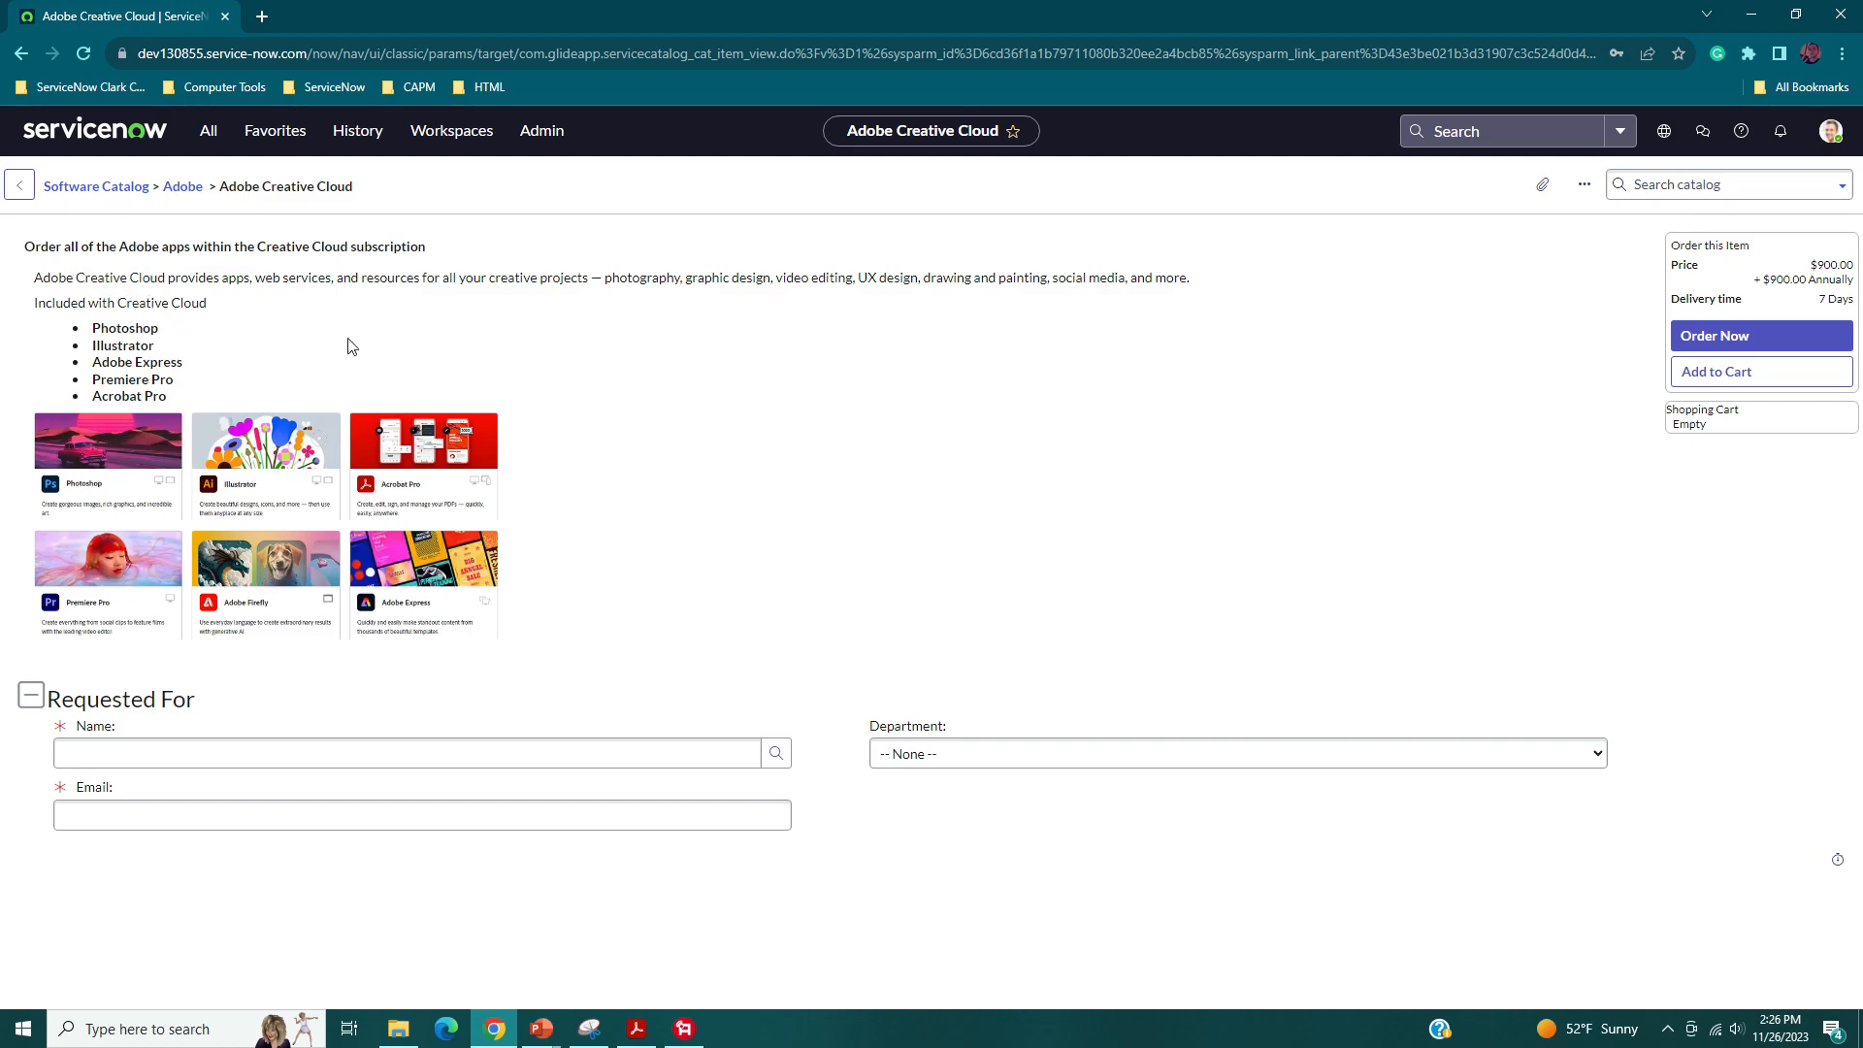
pyautogui.hotkey('ctrl', '+')
pyautogui.hotkey('ctrl', '+')
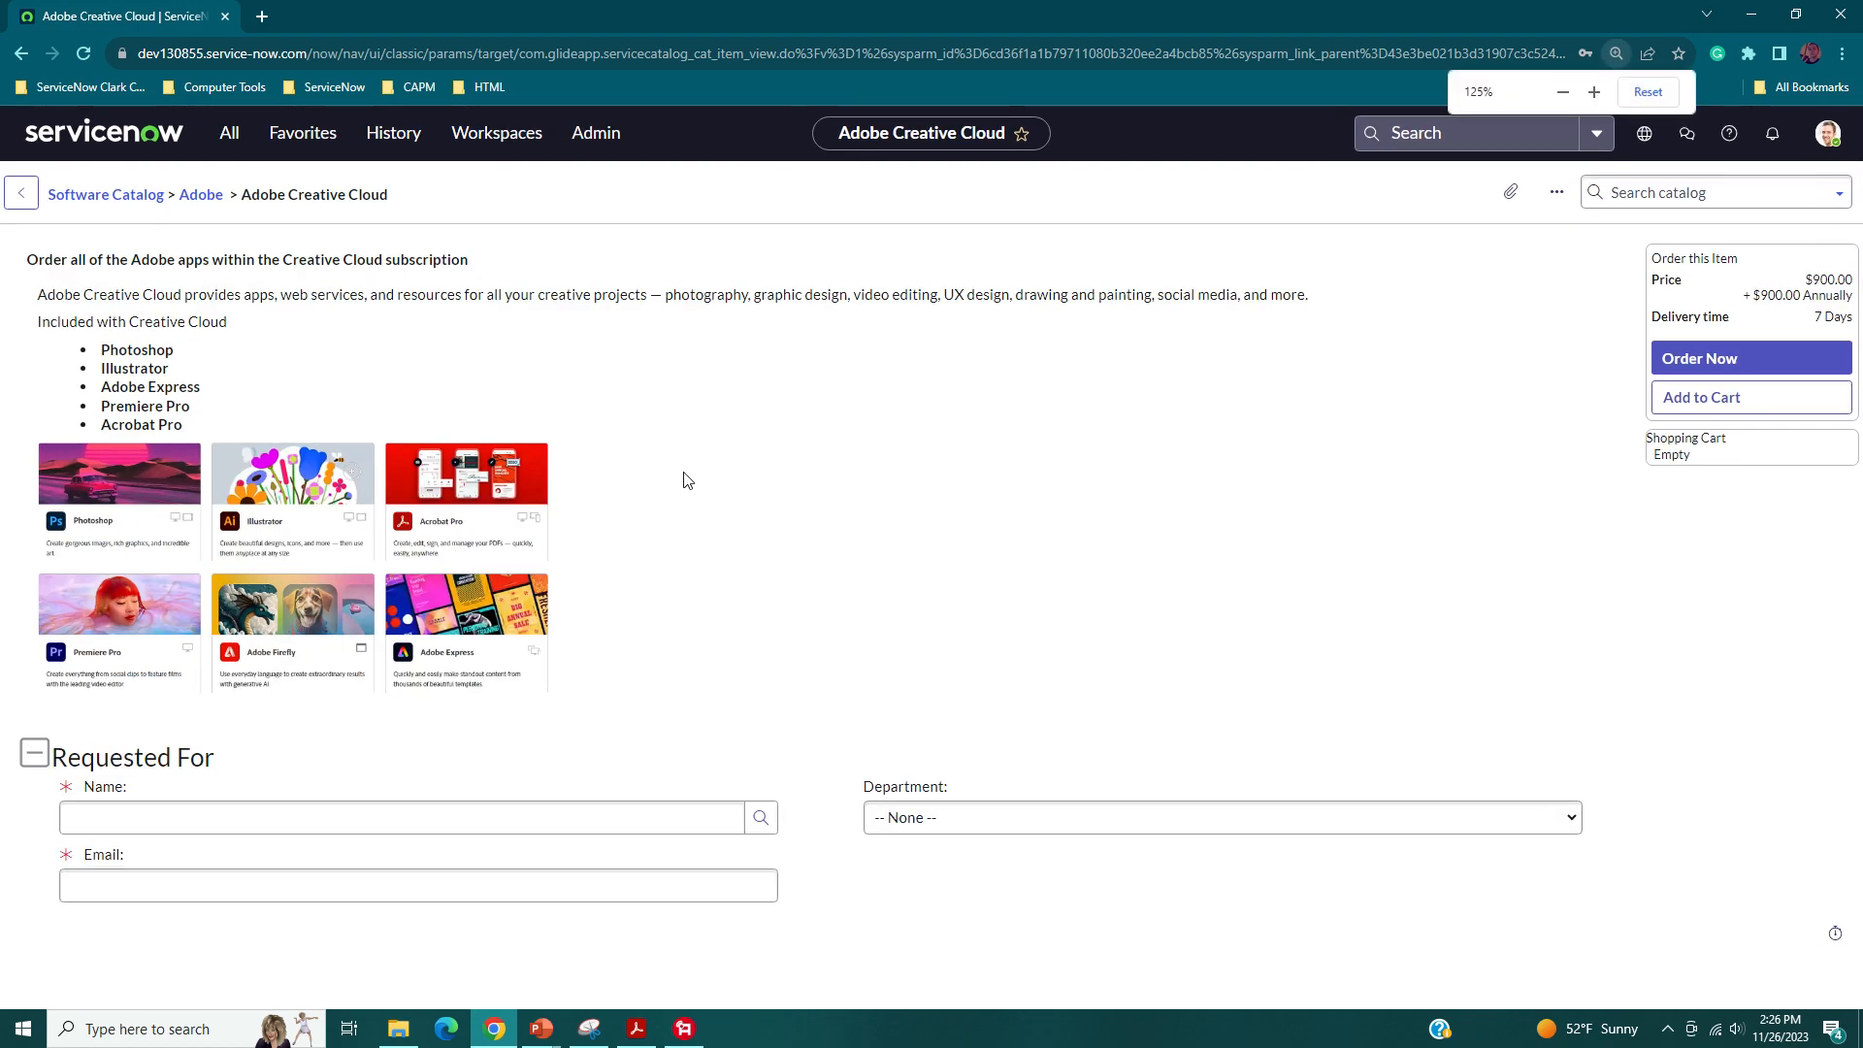
pyautogui.hotkey('ctrl', '-')
pyautogui.hotkey('ctrl', '-')
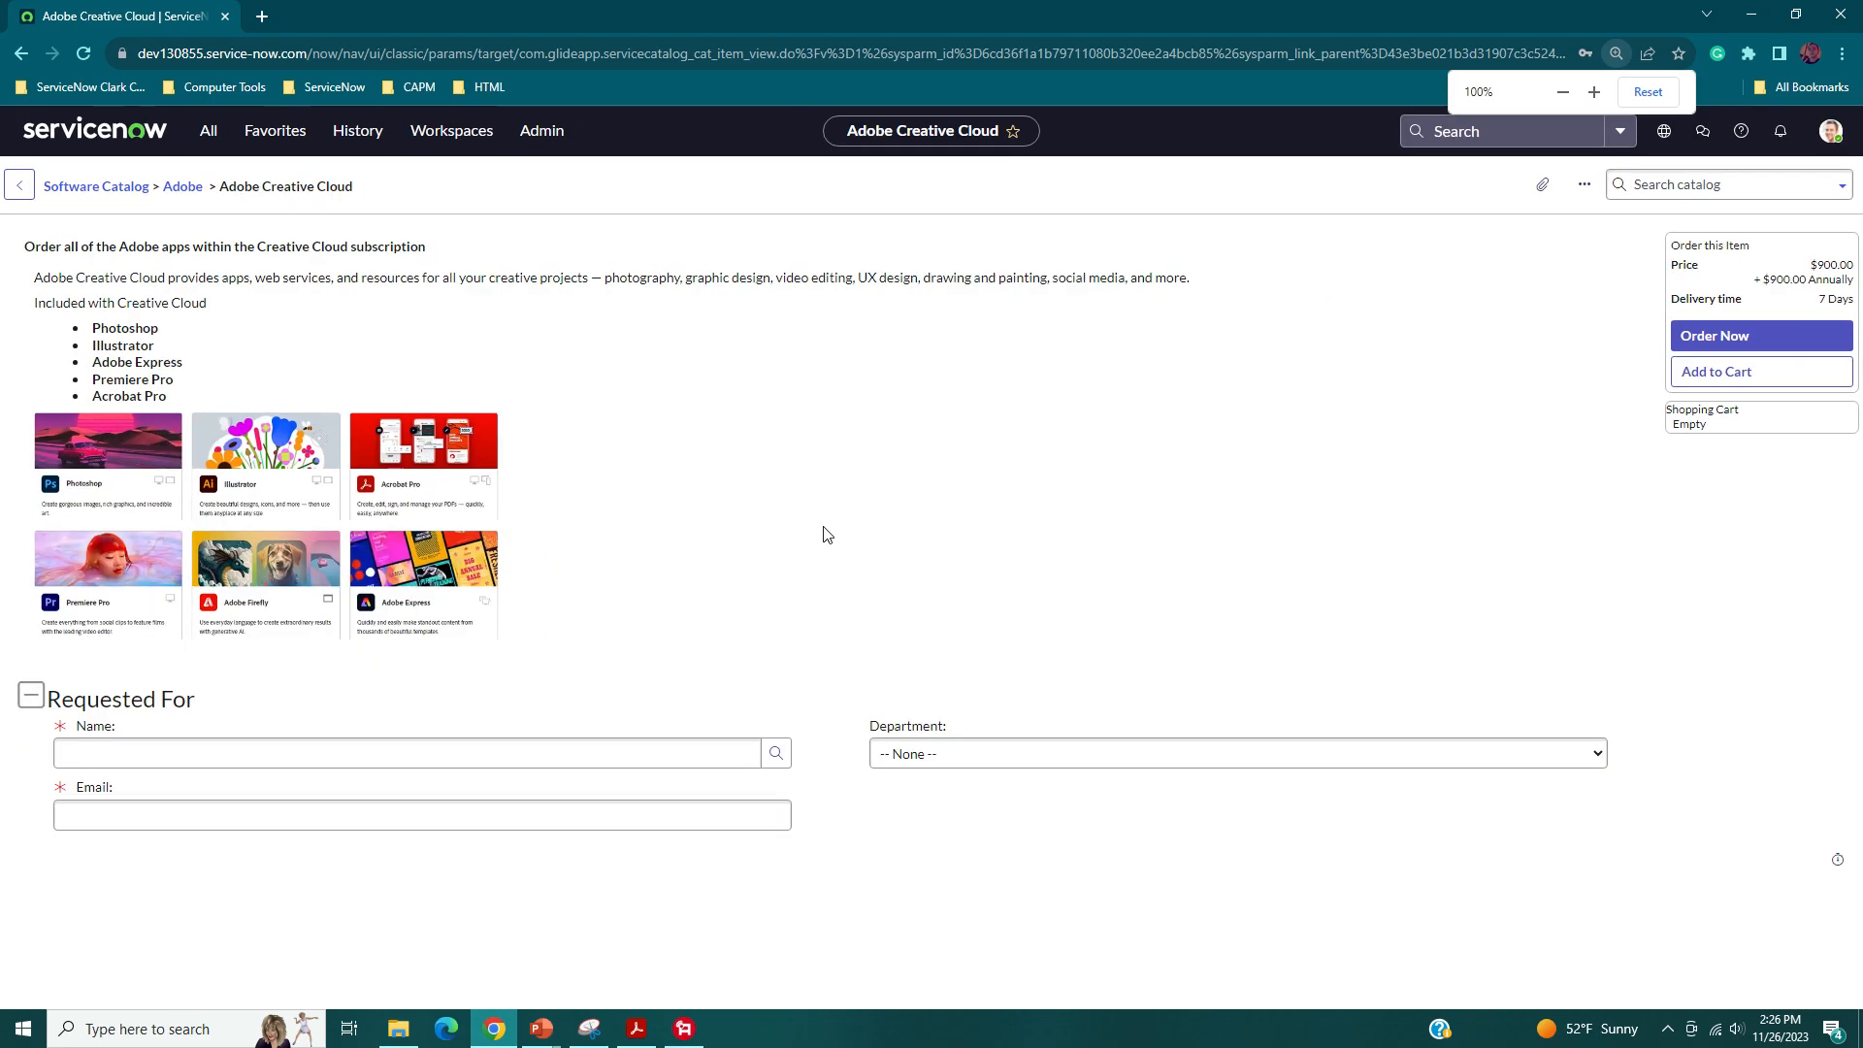
# - Return to the Software Catalog, open Software Request For County Approved Publishers and review its Adobe and Microsoft options
pyautogui.click(117, 190)
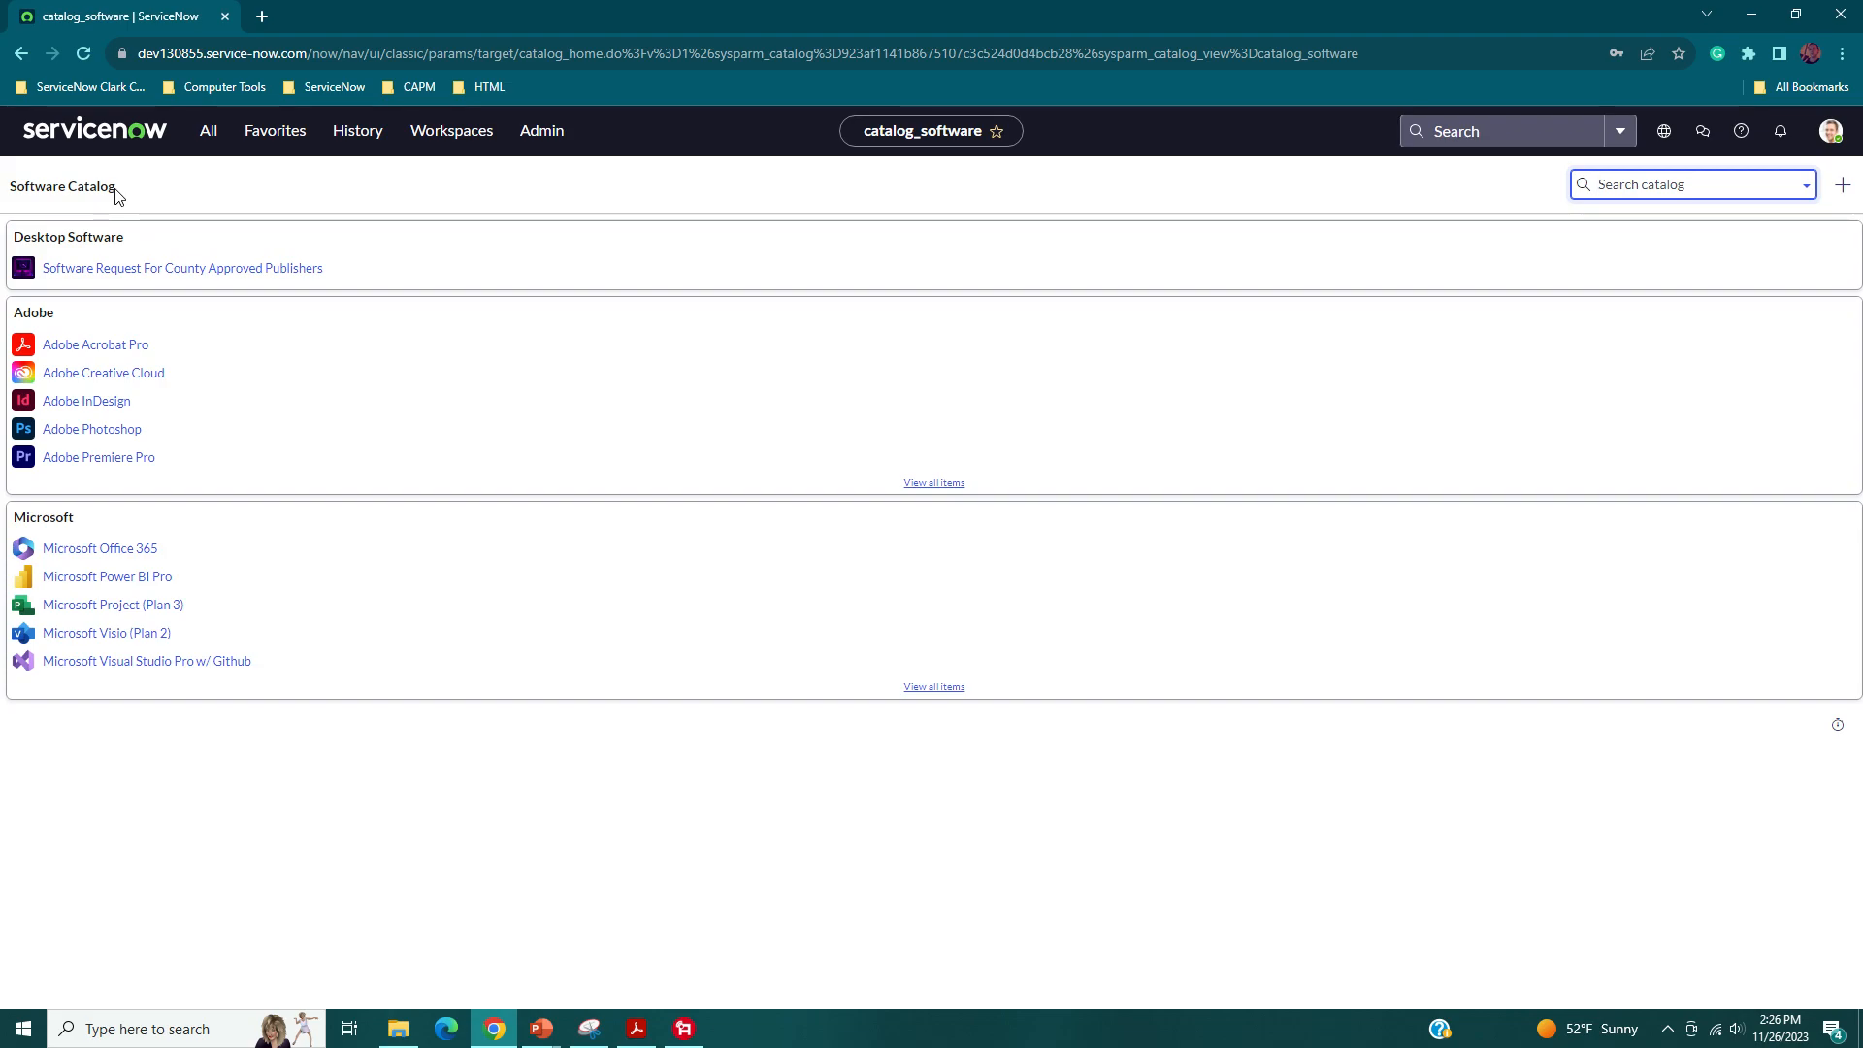
pyautogui.click(174, 280)
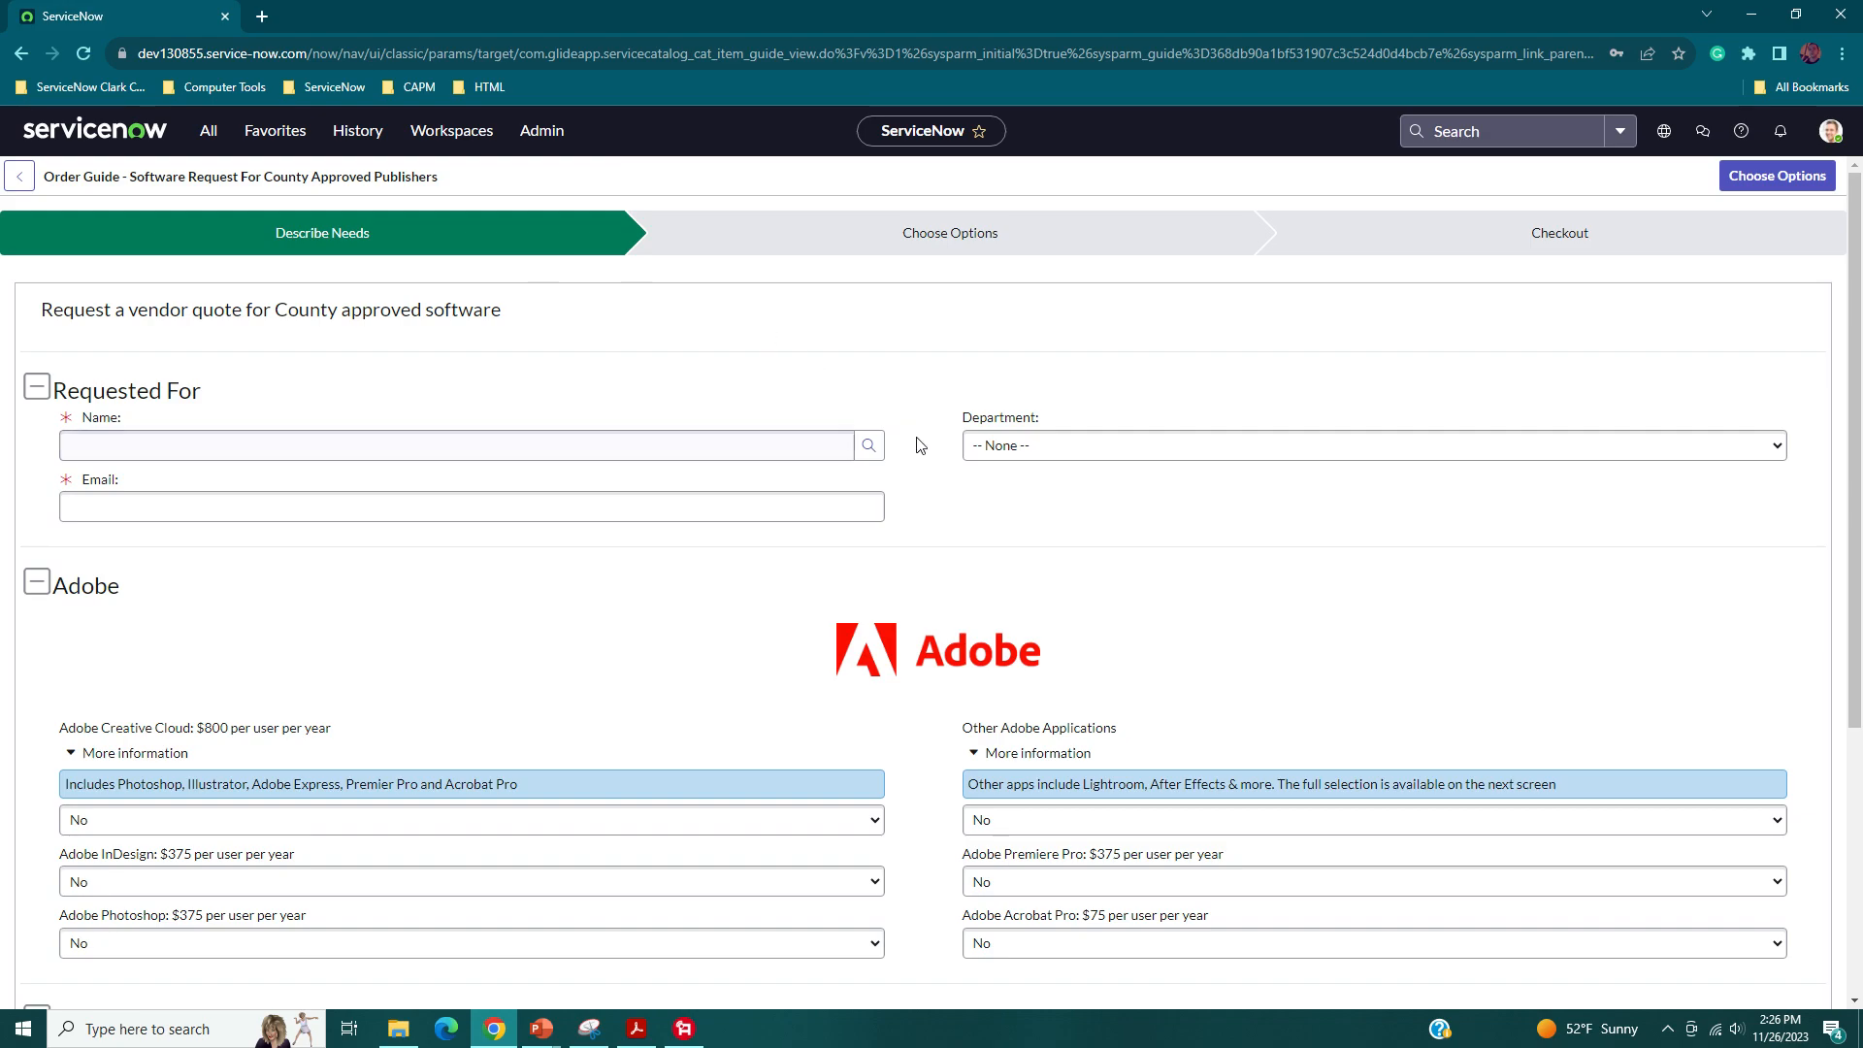
pyautogui.scroll(-5, 919, 440)
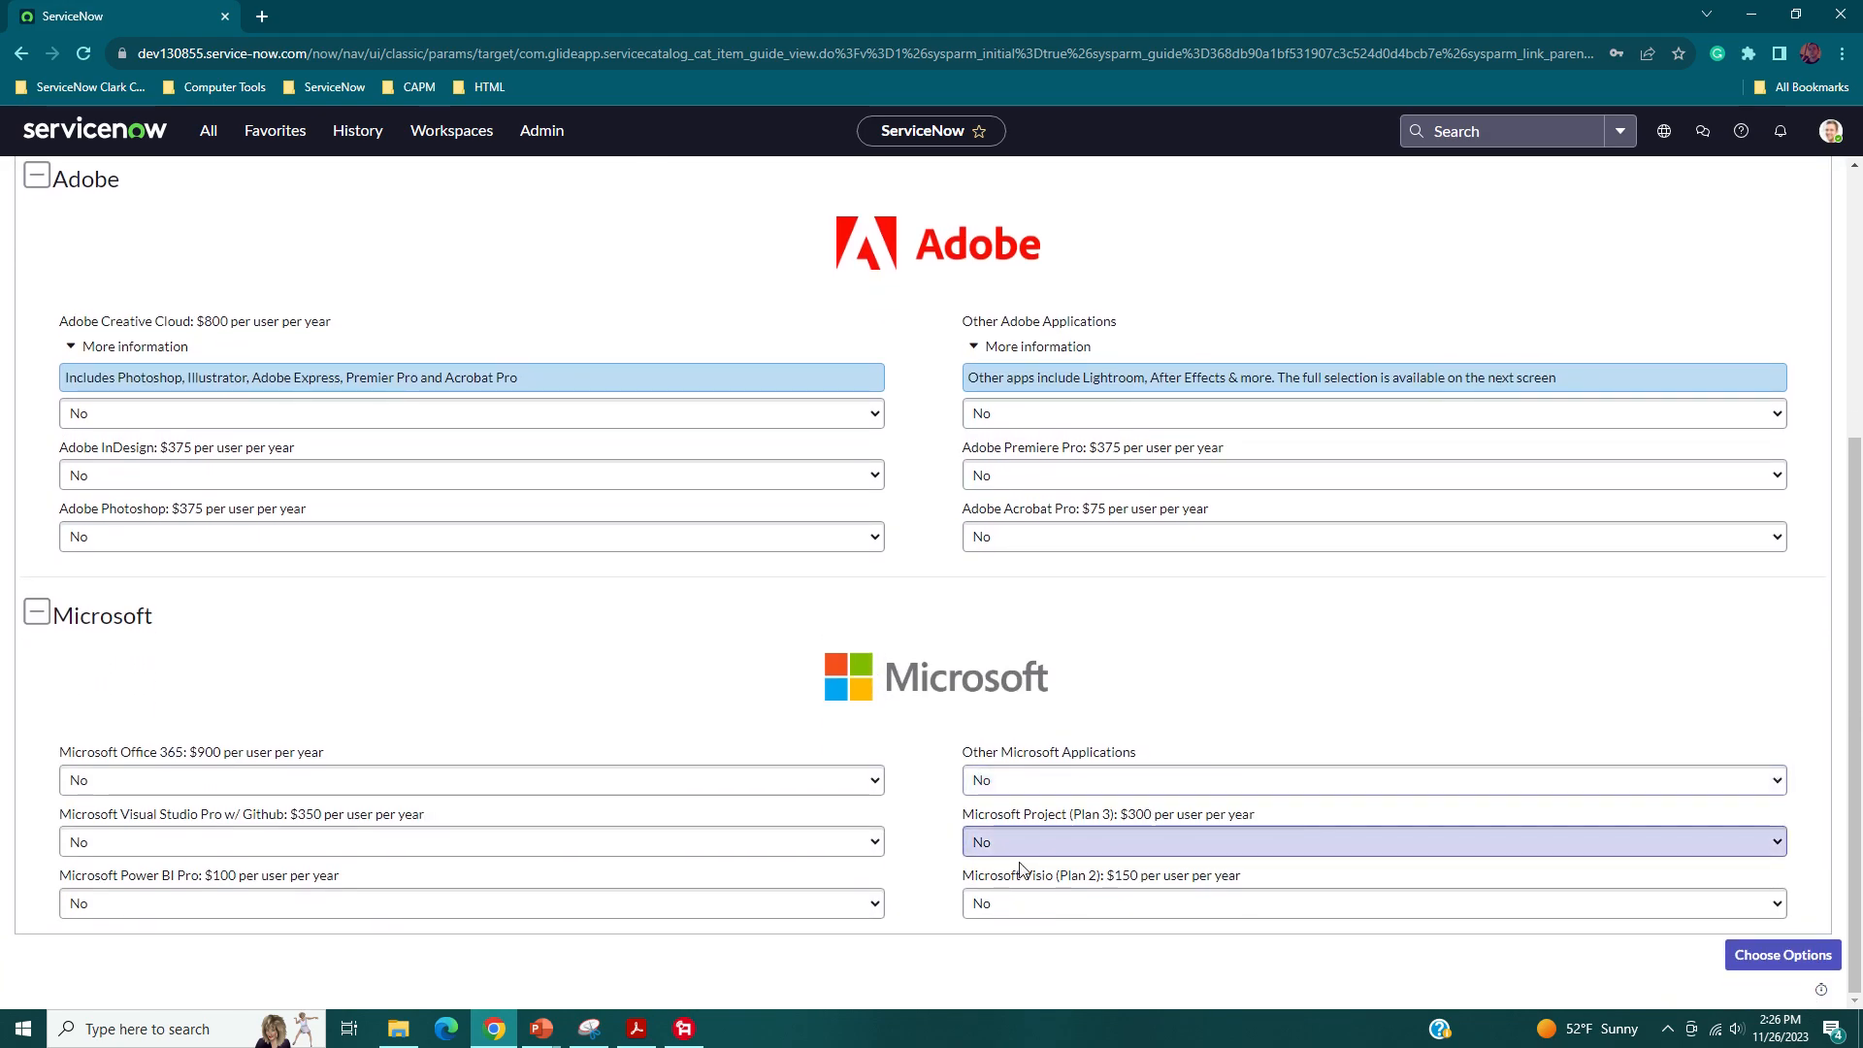
pyautogui.scroll(1, 943, 671)
pyautogui.scroll(3, 946, 677)
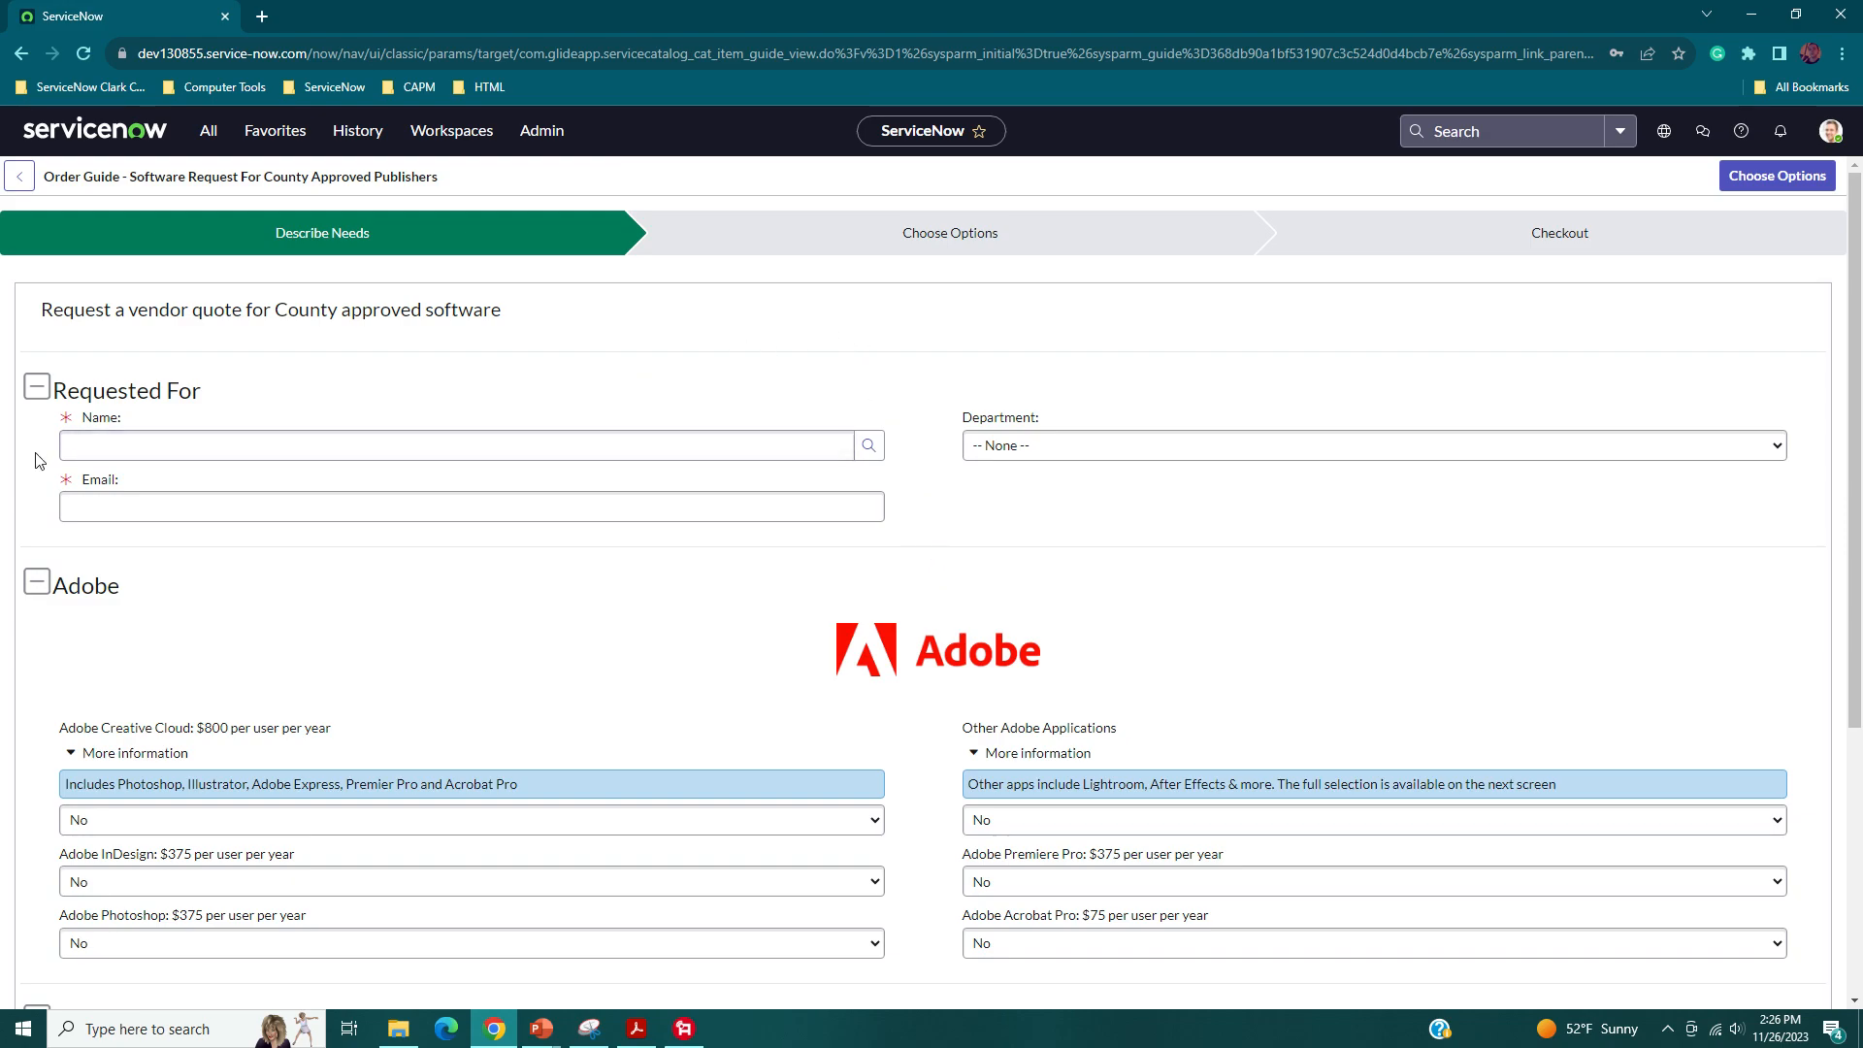
# - Fill in the requester's name in the order guide's Requested For section
pyautogui.click(278, 444)
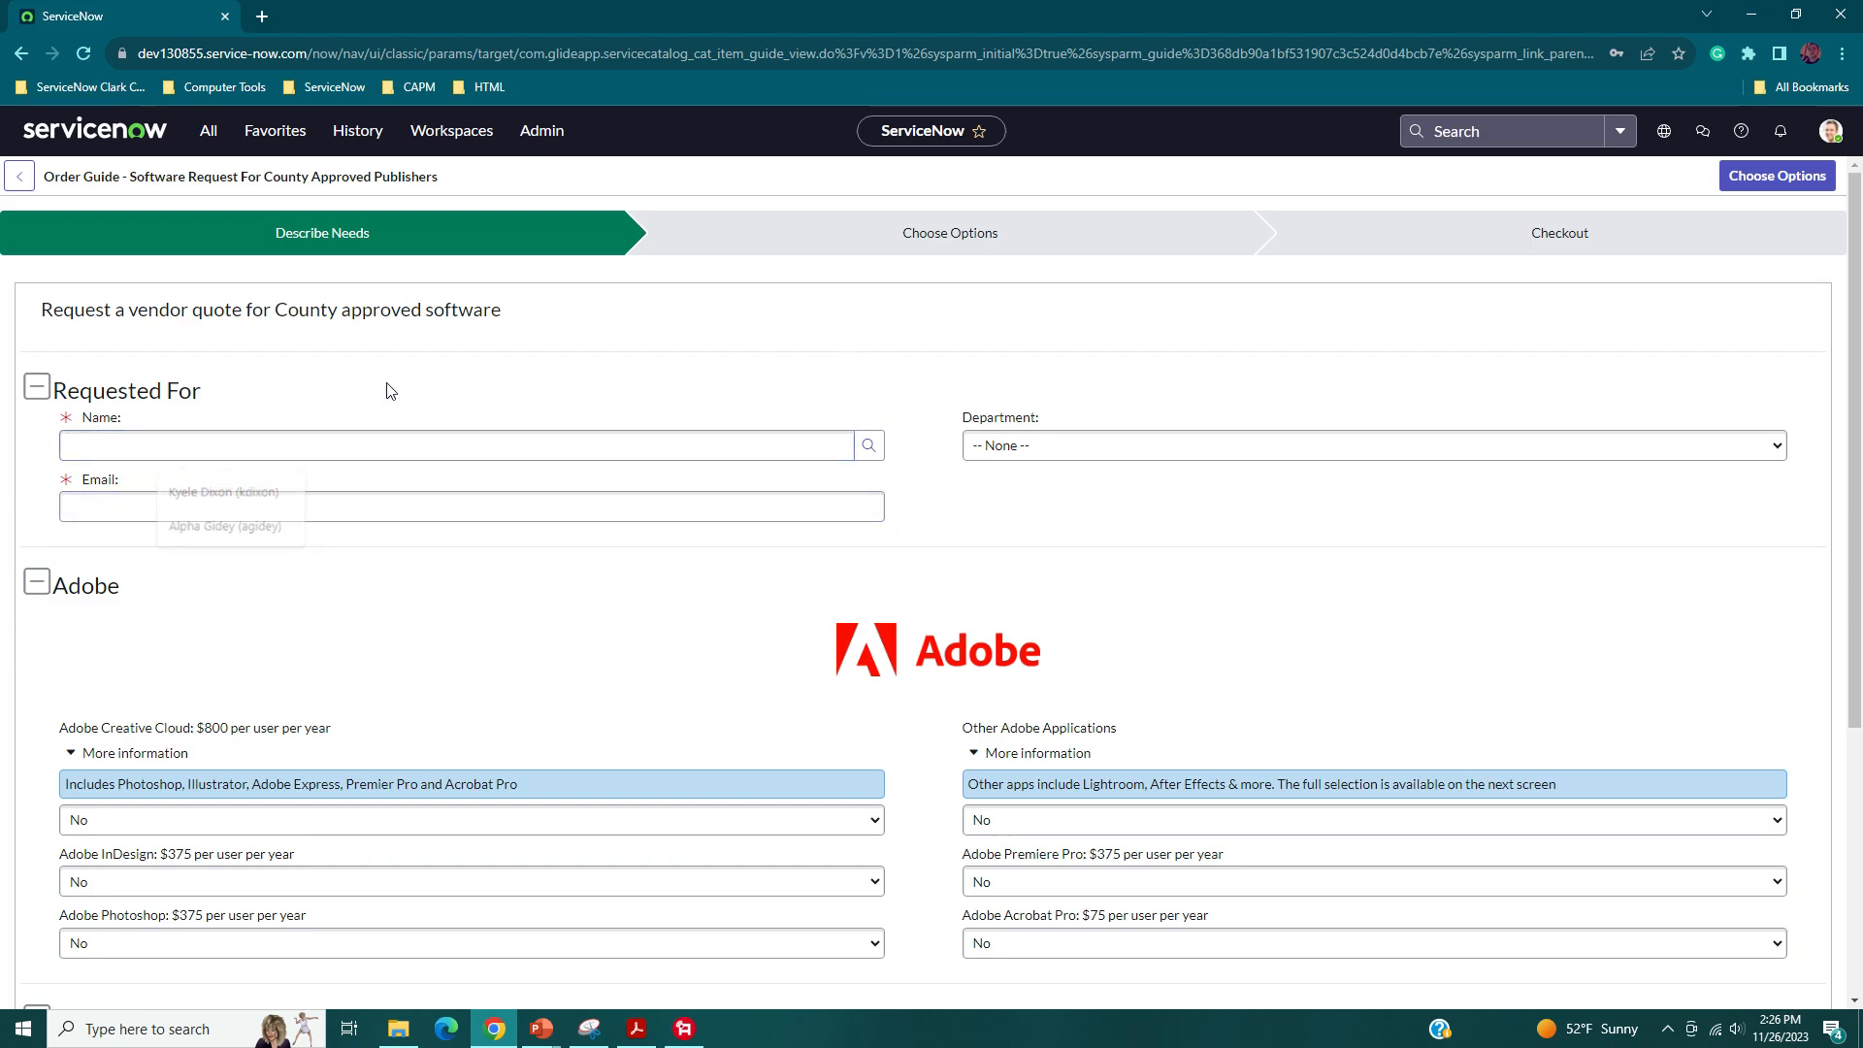
pyautogui.click(407, 434)
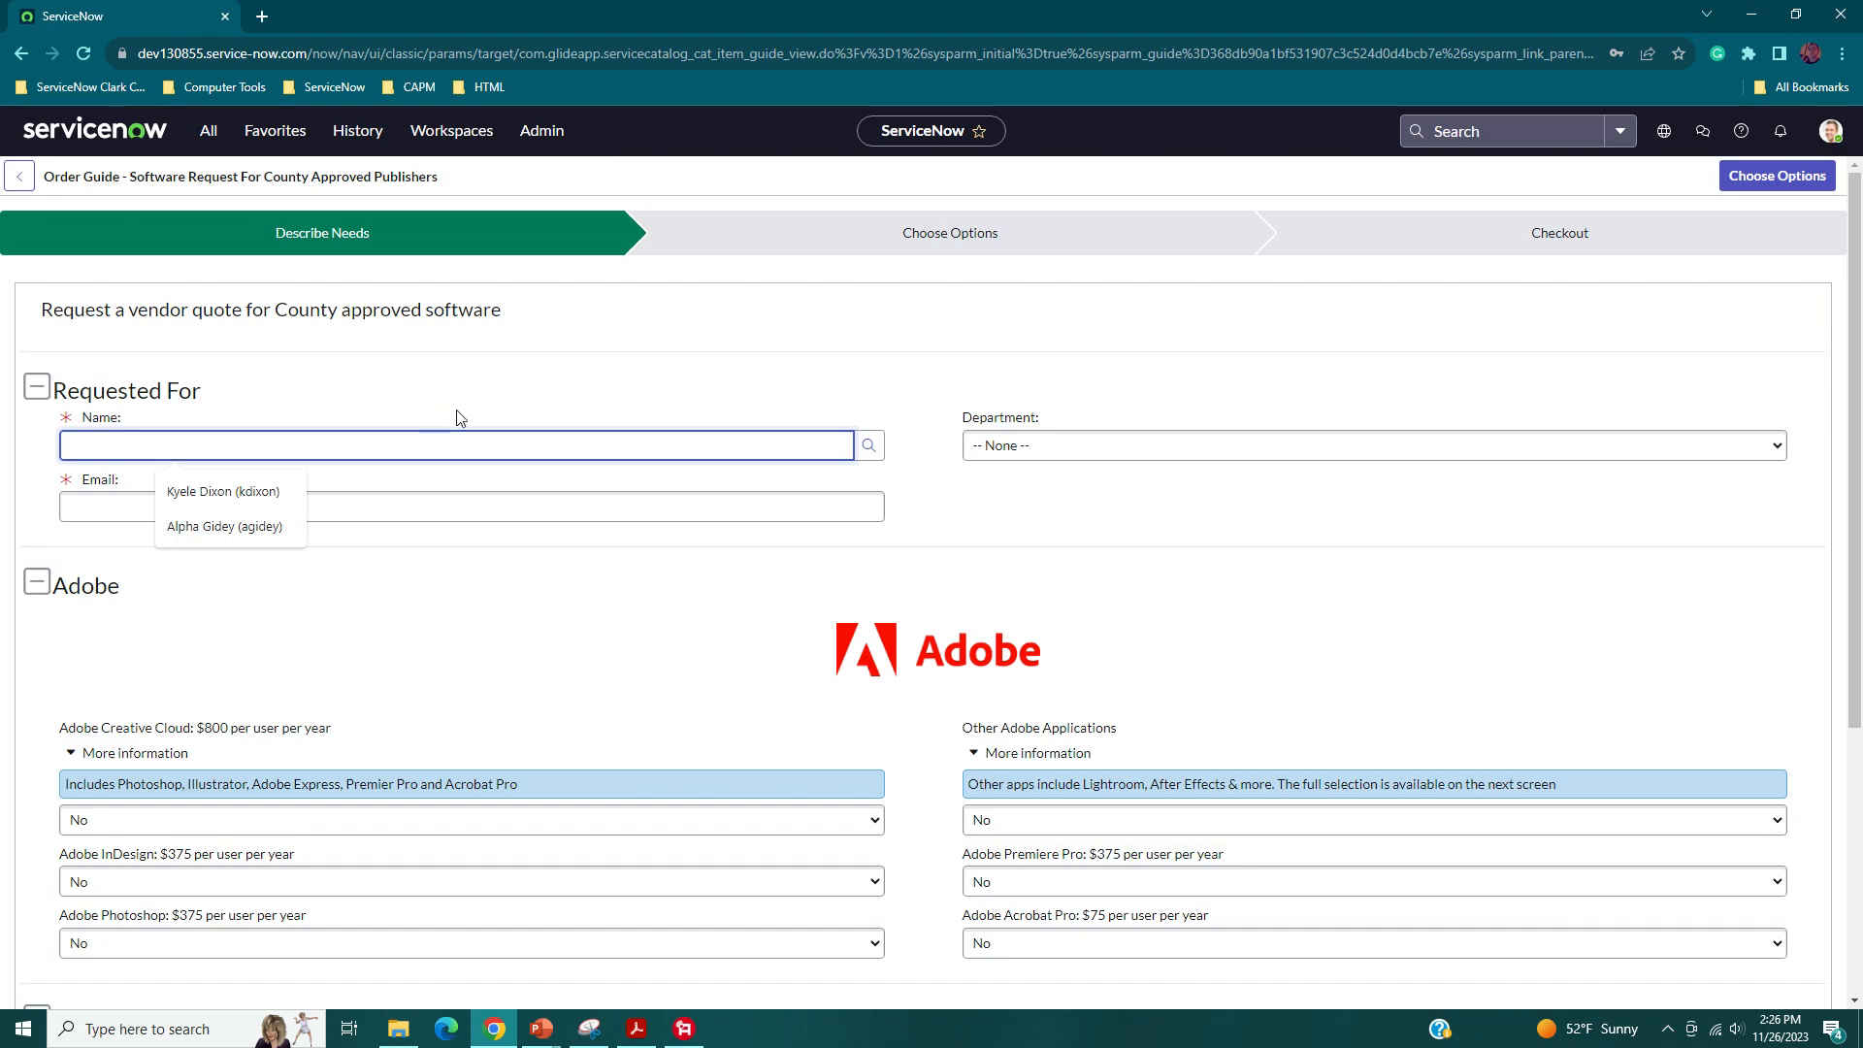
pyautogui.click(503, 383)
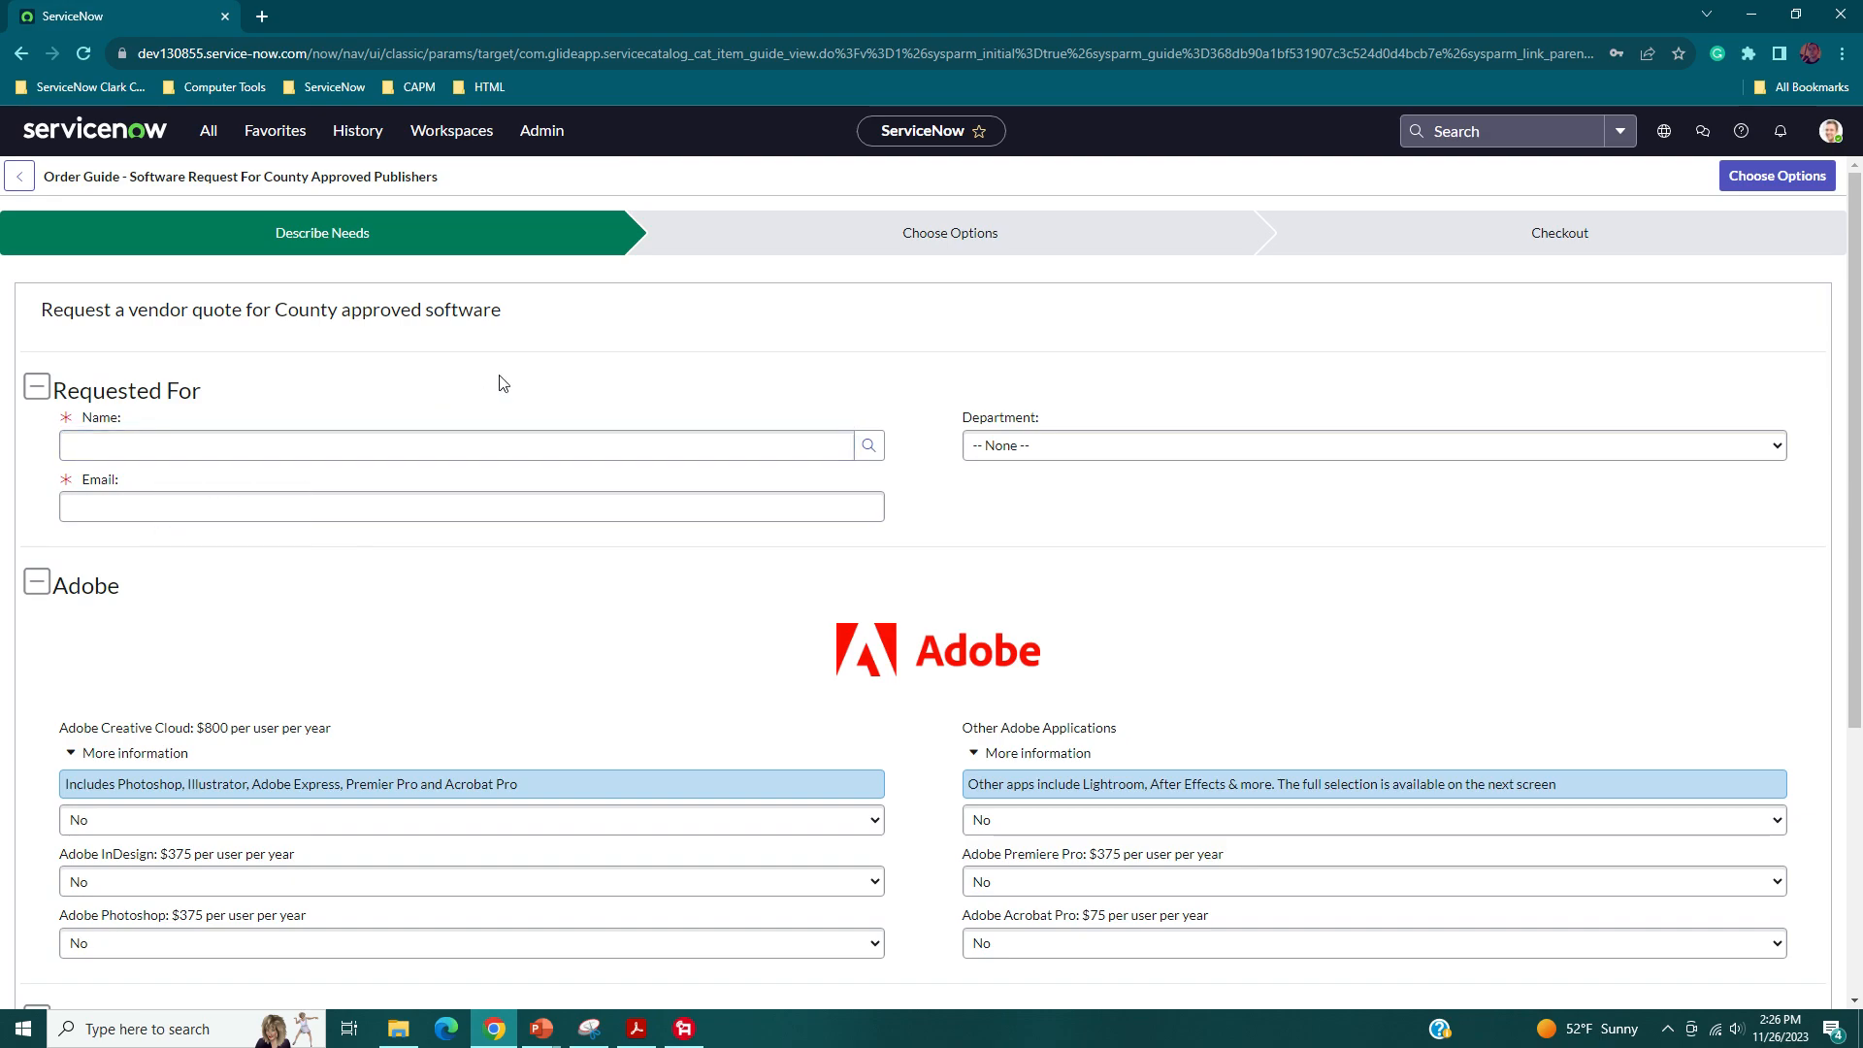
pyautogui.click(607, 442)
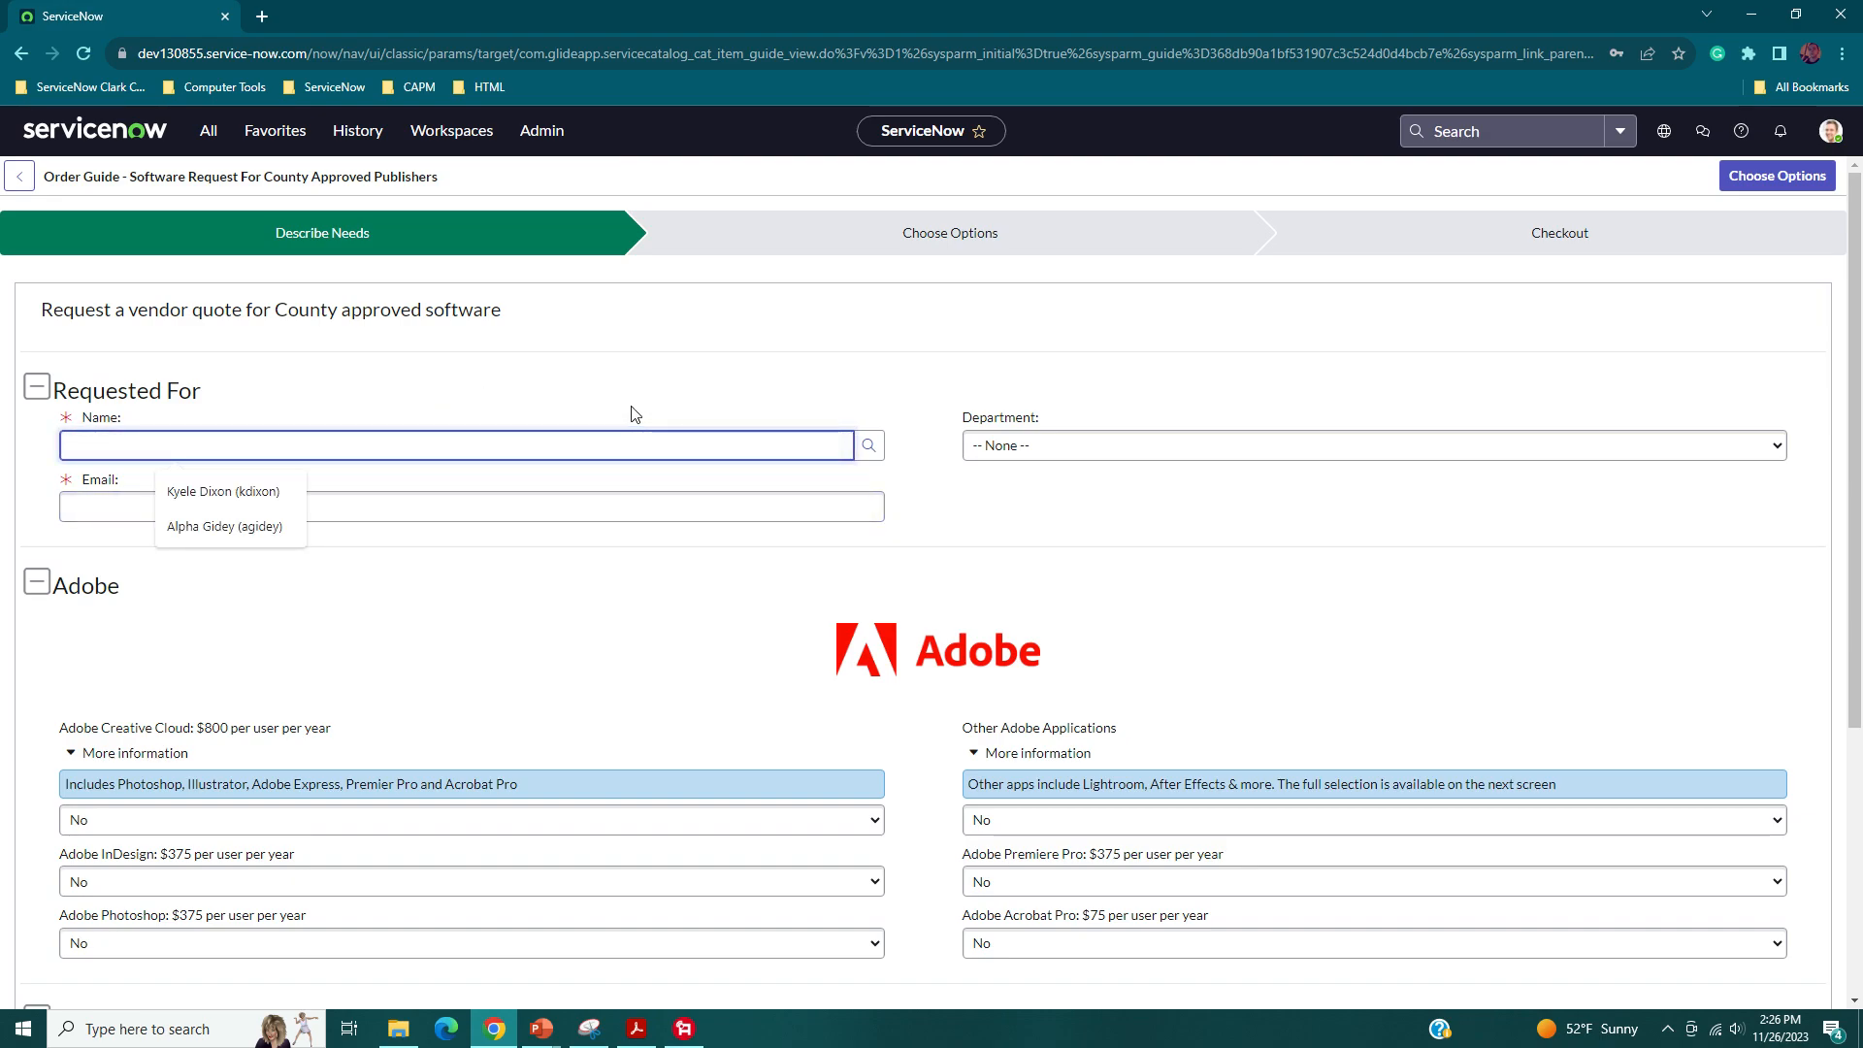
pyautogui.write('Abel')
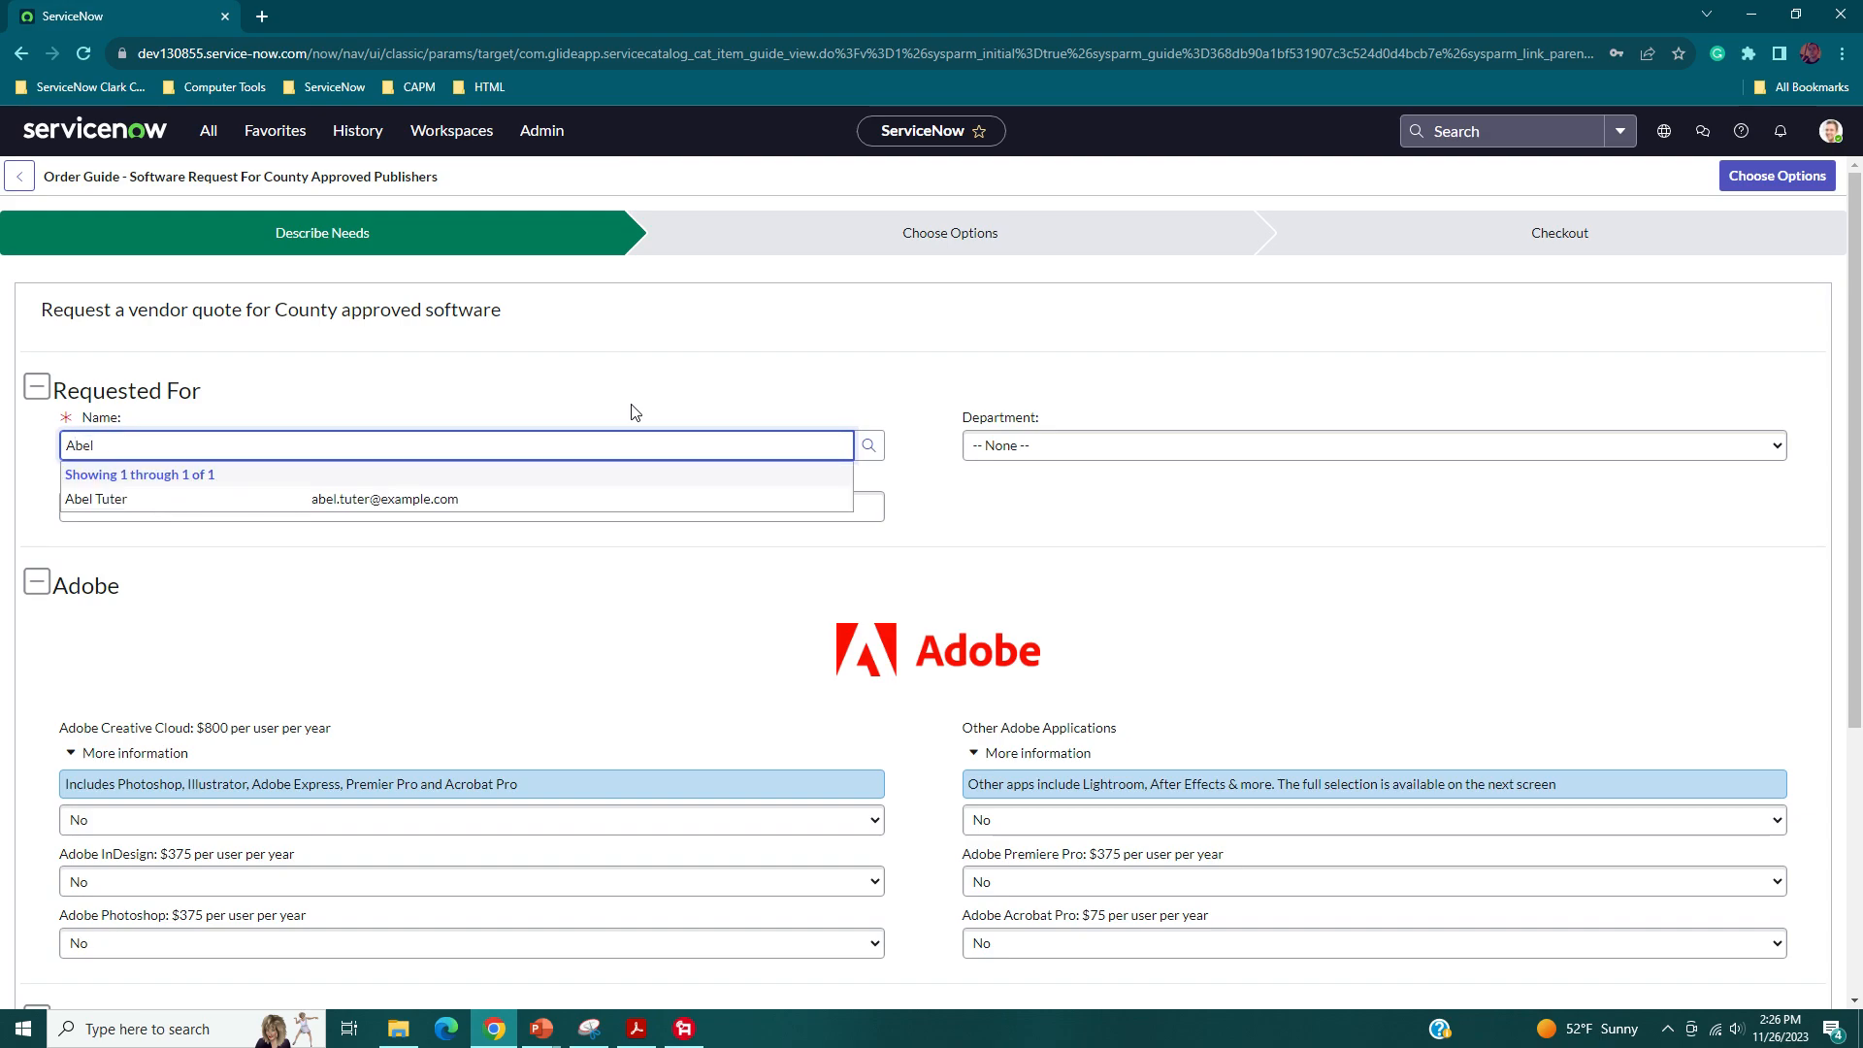
pyautogui.click(940, 365)
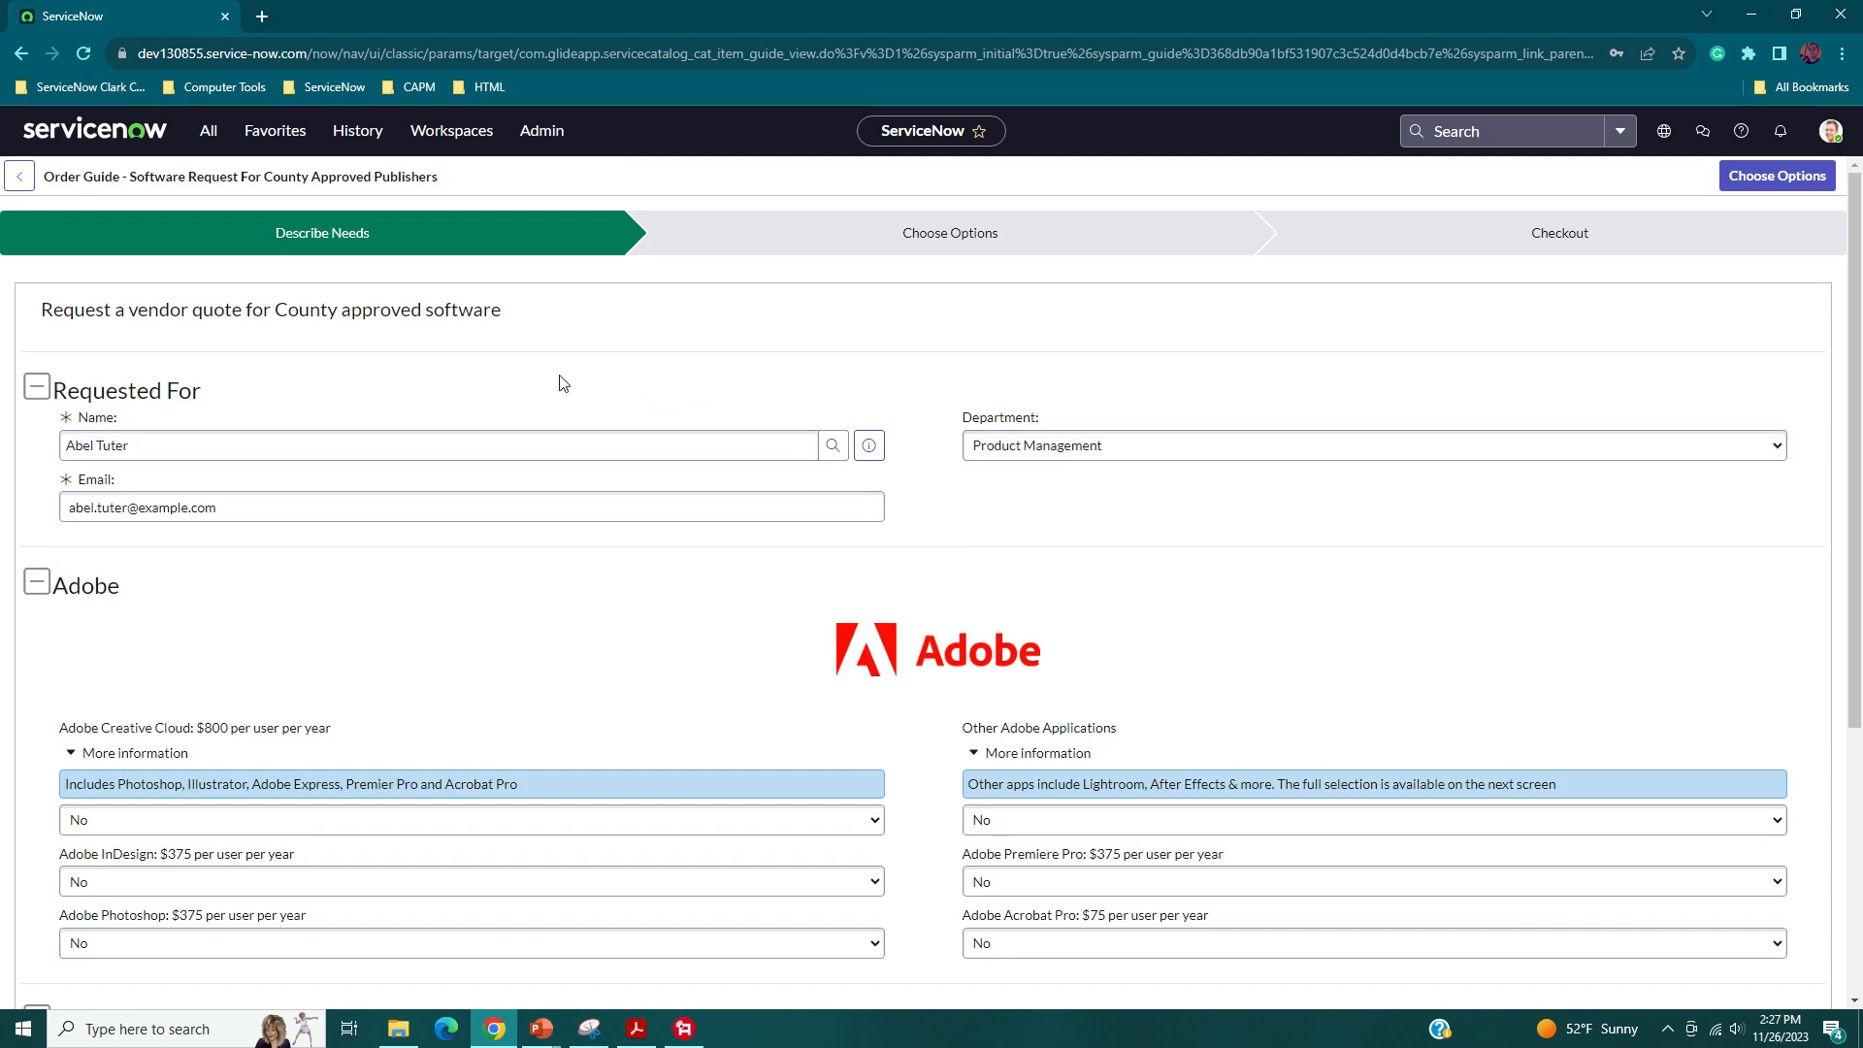
# - Open the configuration record of the Software Request For County Approved Publishers order guide
pyautogui.rightClick(165, 384)
pyautogui.press('Escape')
pyautogui.rightClick(613, 177)
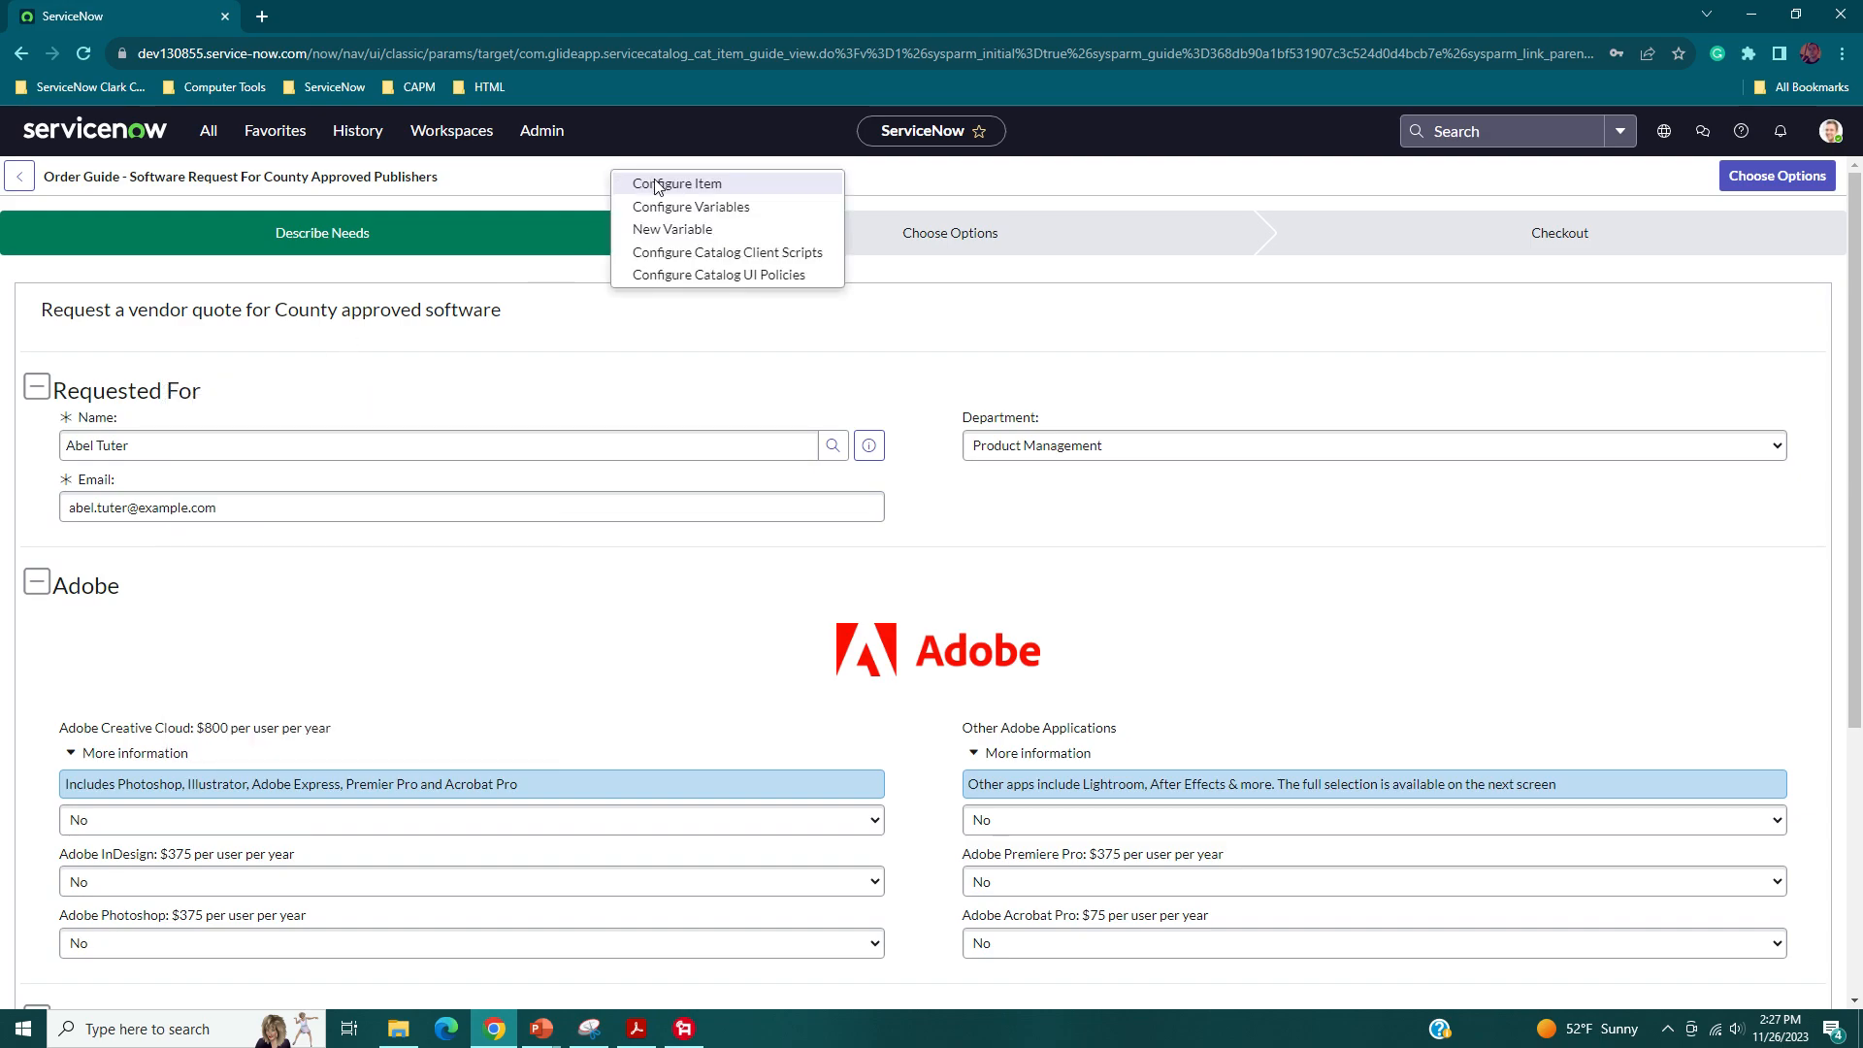
pyautogui.click(657, 185)
pyautogui.click(1024, 165)
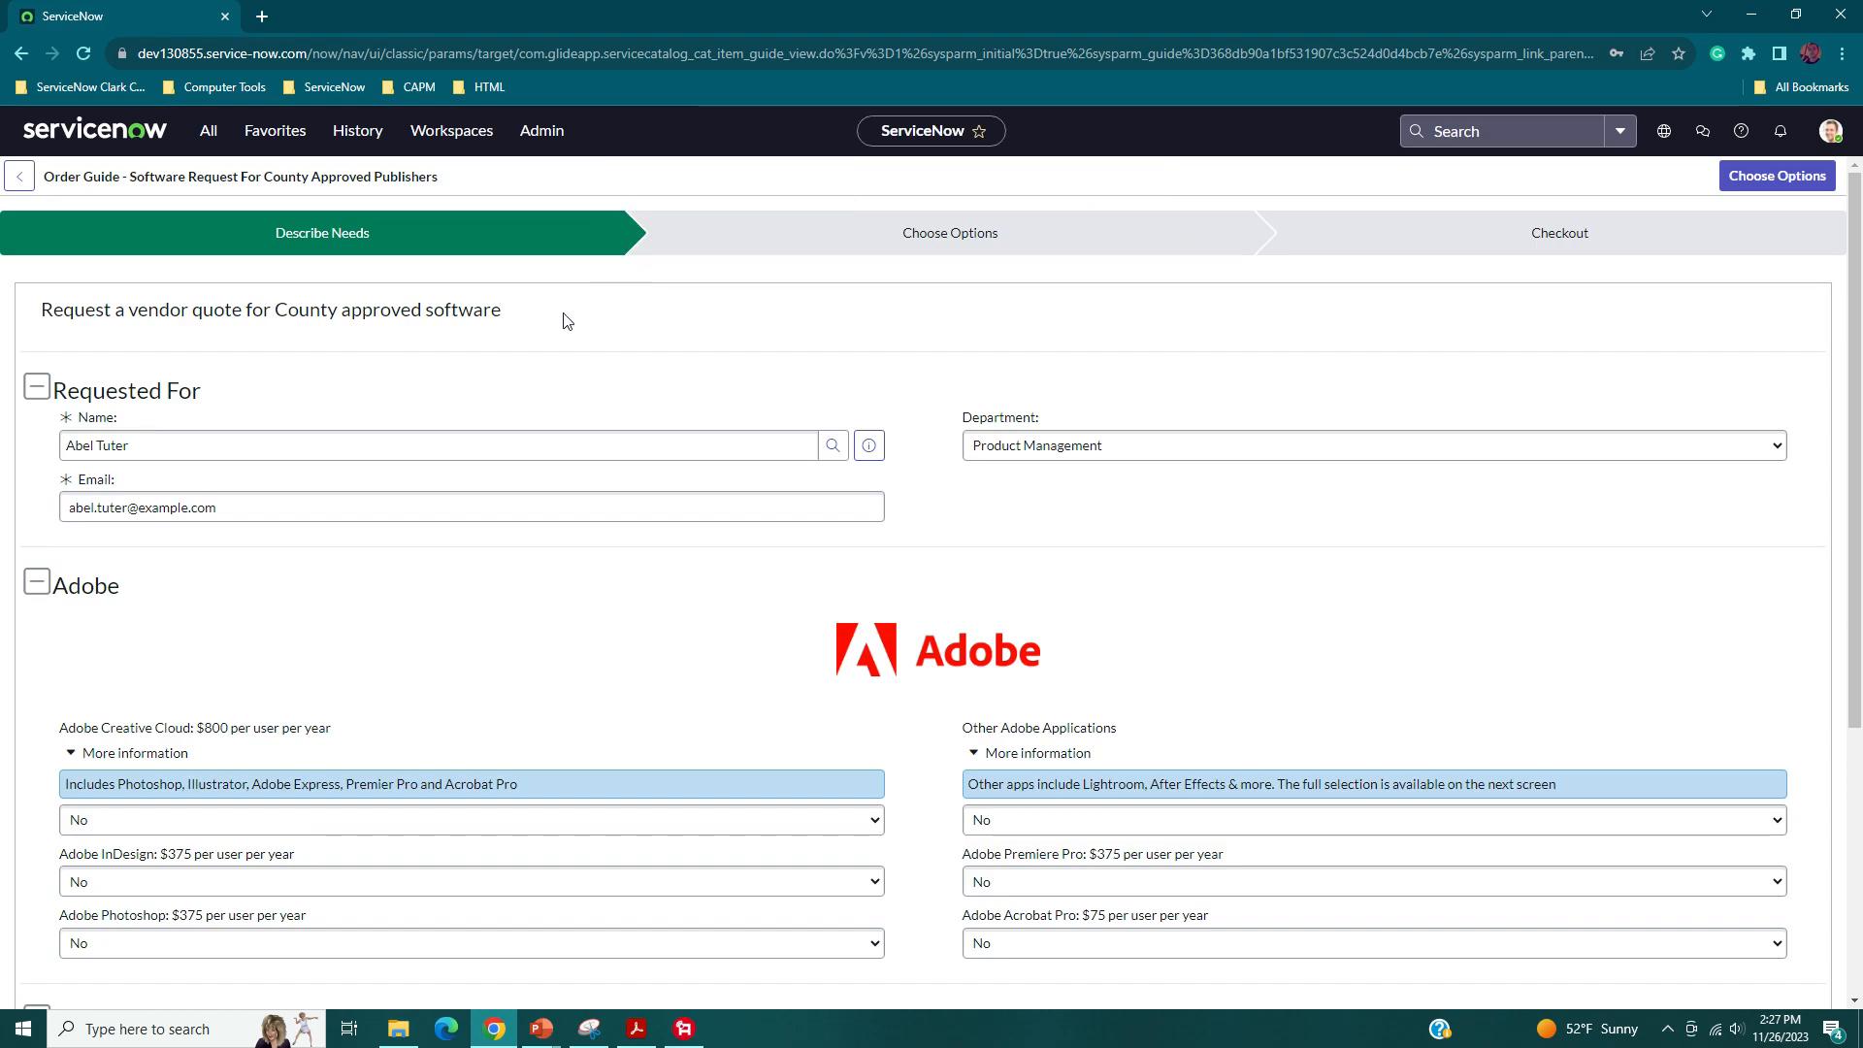
# - List the order guide's variable sets and open Requested For - Software in a new browser tab
pyautogui.scroll(-1, 261, 481)
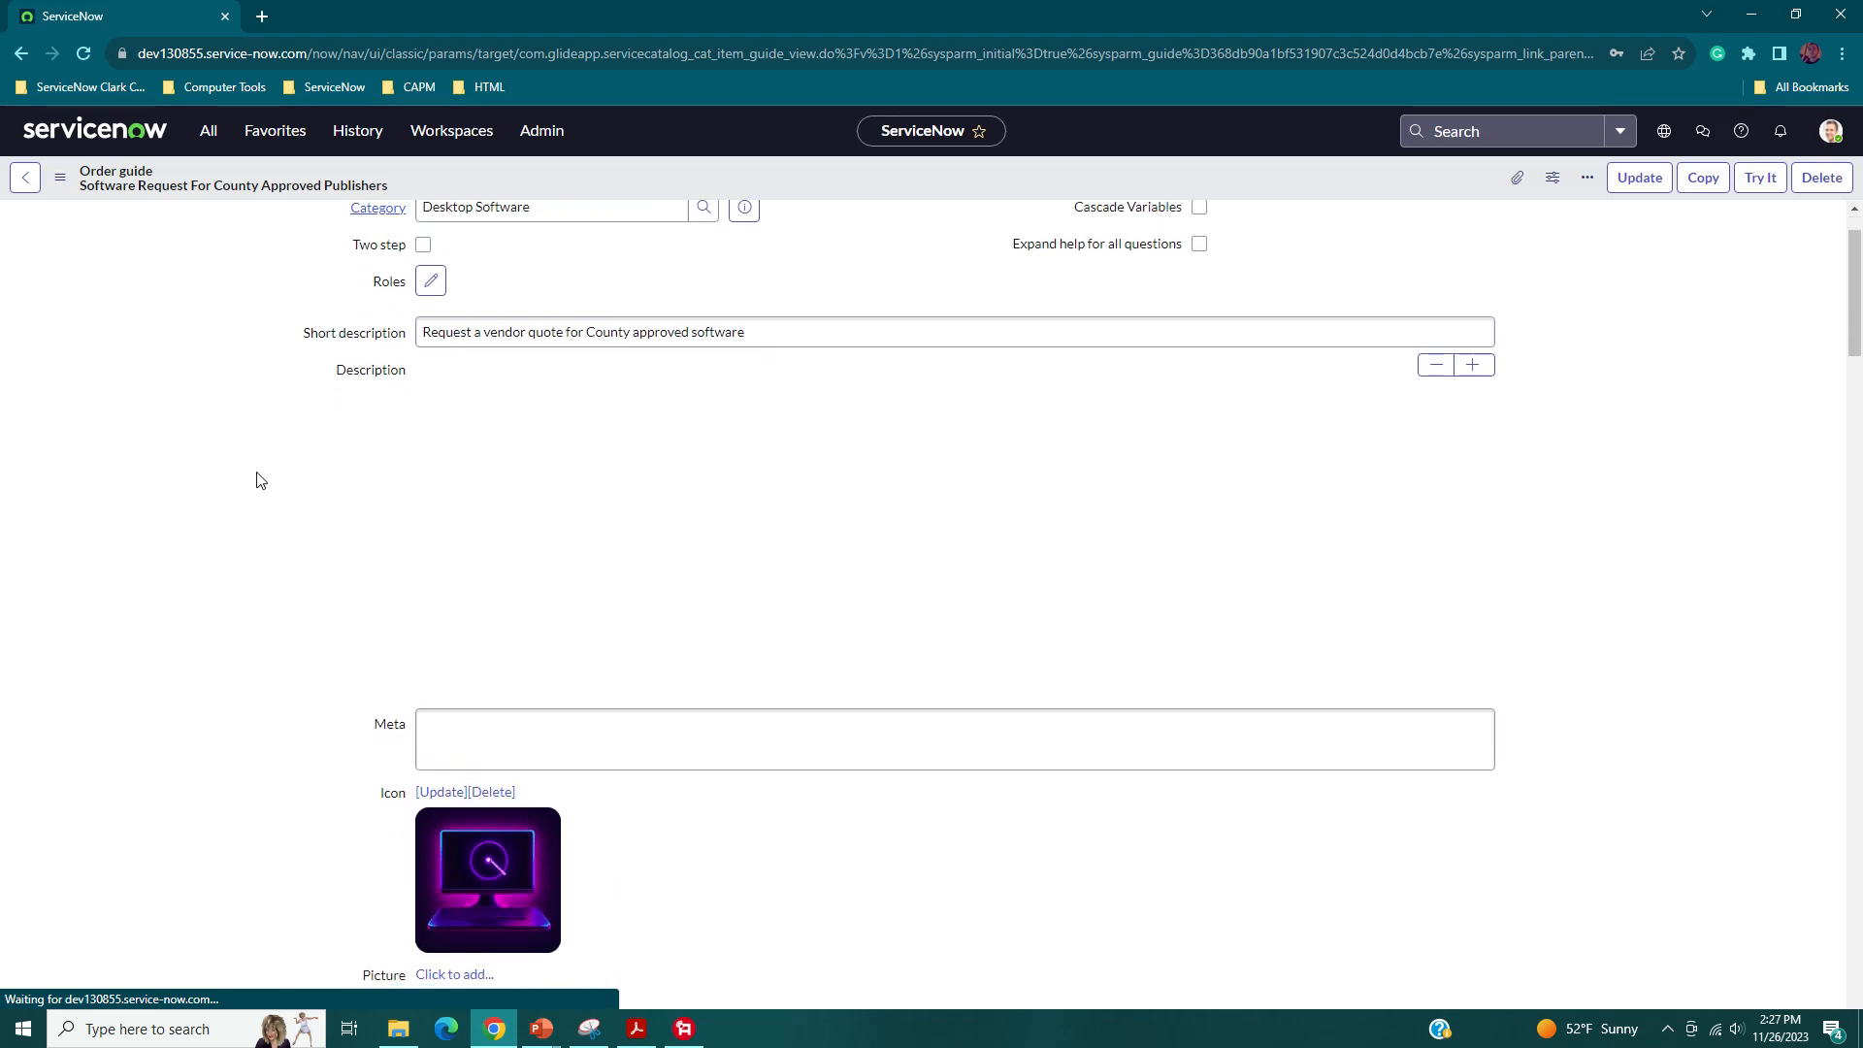
pyautogui.scroll(-6, 259, 480)
pyautogui.scroll(-8, 212, 737)
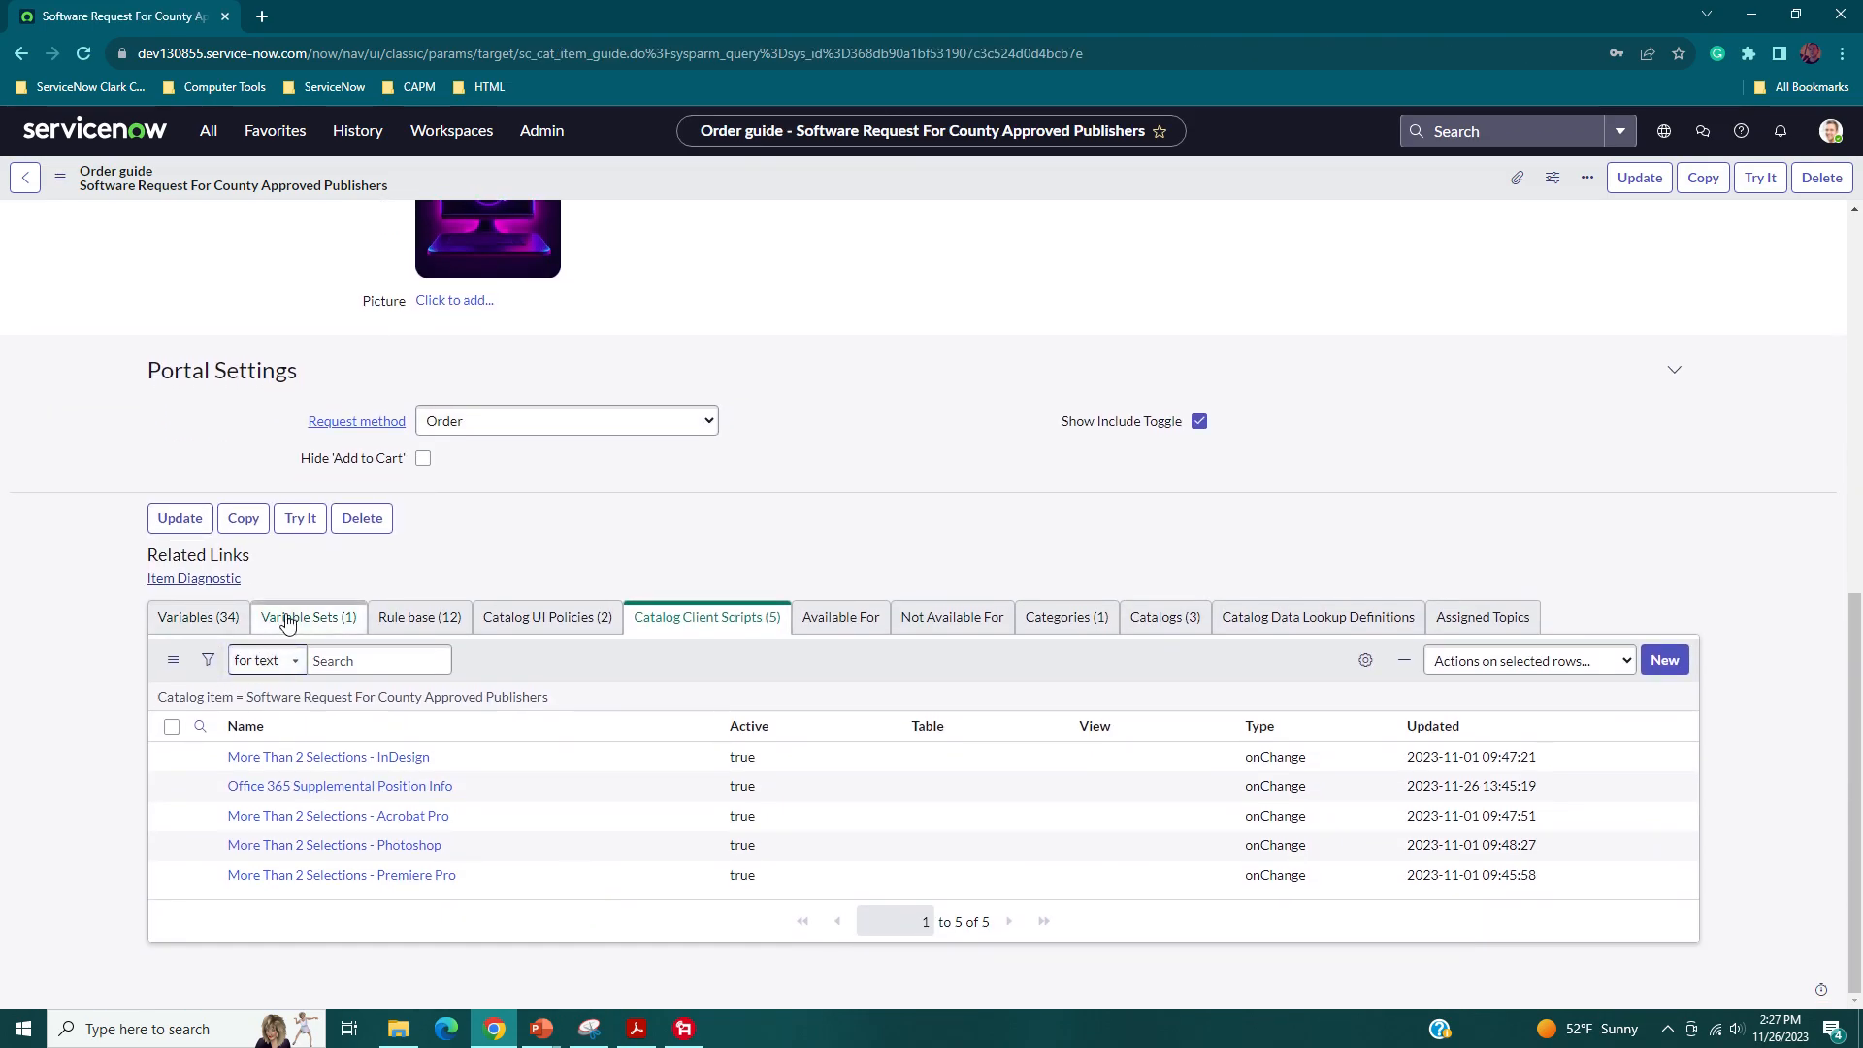
pyautogui.click(287, 622)
pyautogui.keyDown('ctrl'); pyautogui.click(296, 875); pyautogui.keyUp('ctrl')
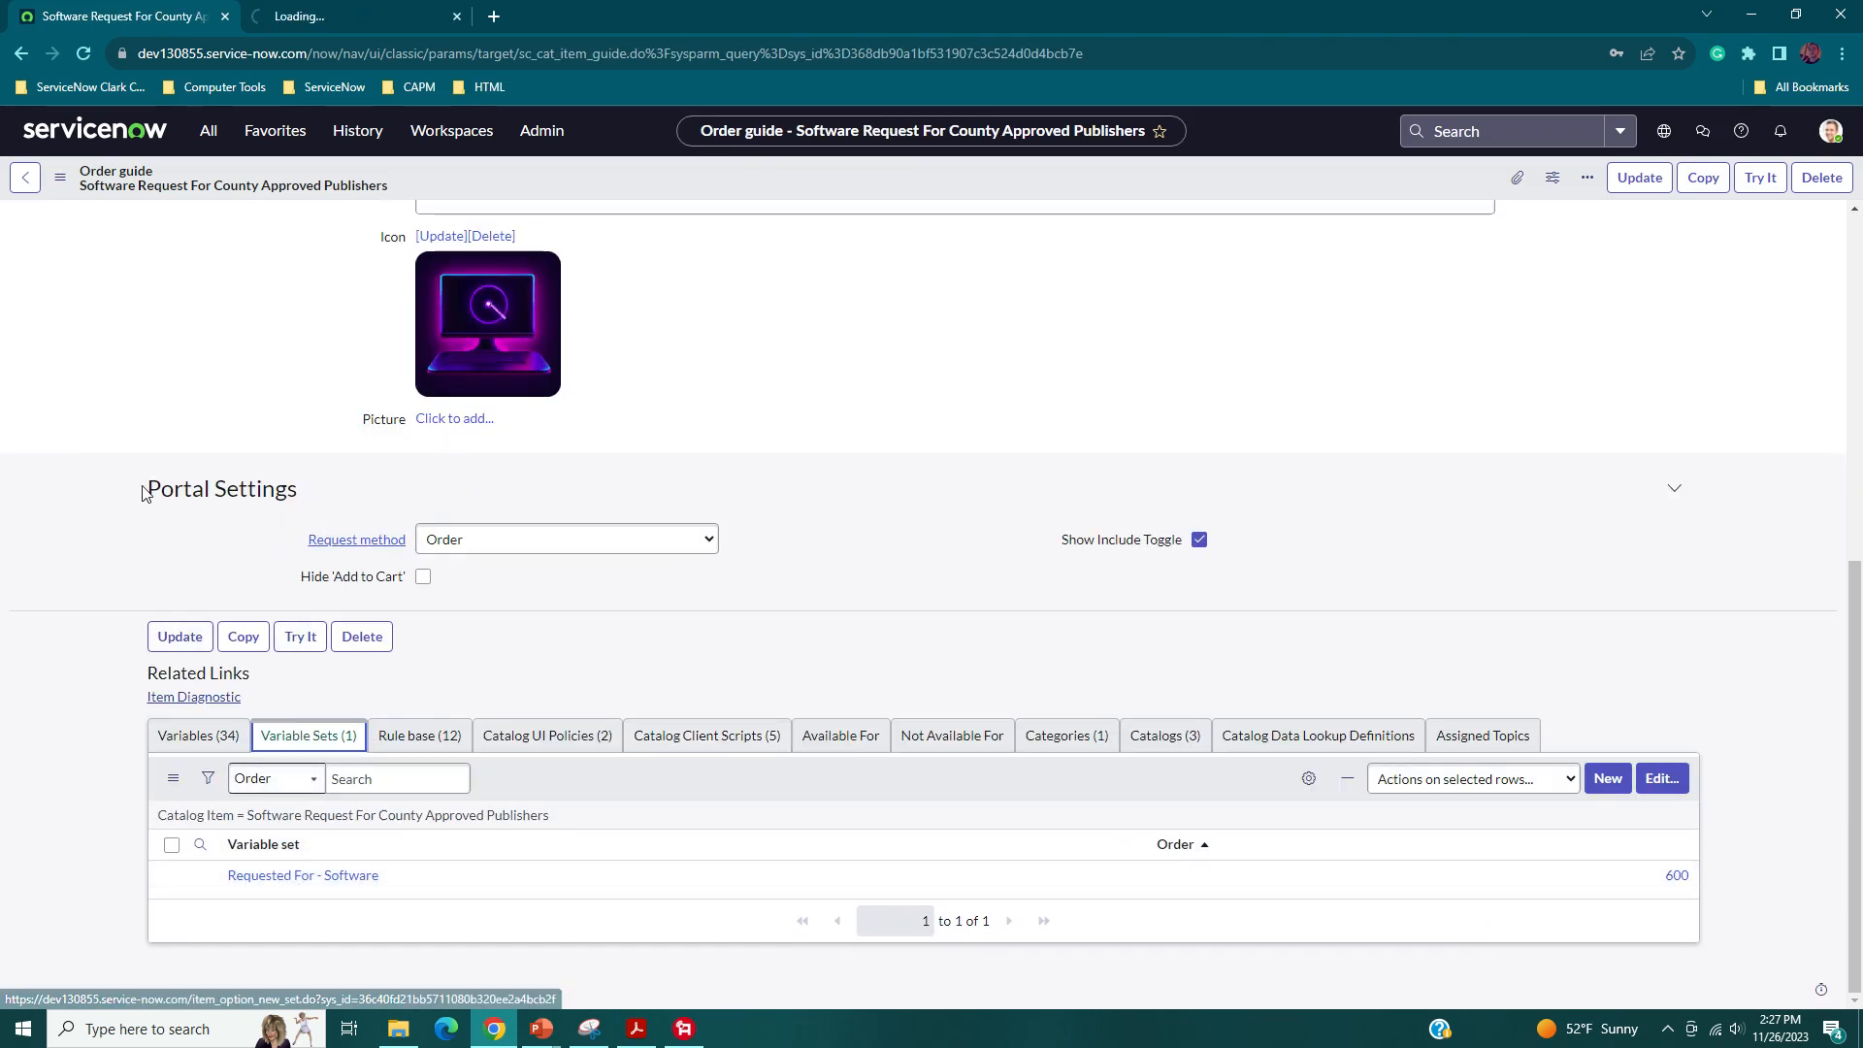
# - Preview the order guide with Try It and compare its Requested For fields with the variables of the Requested For - Software set
pyautogui.click(1760, 176)
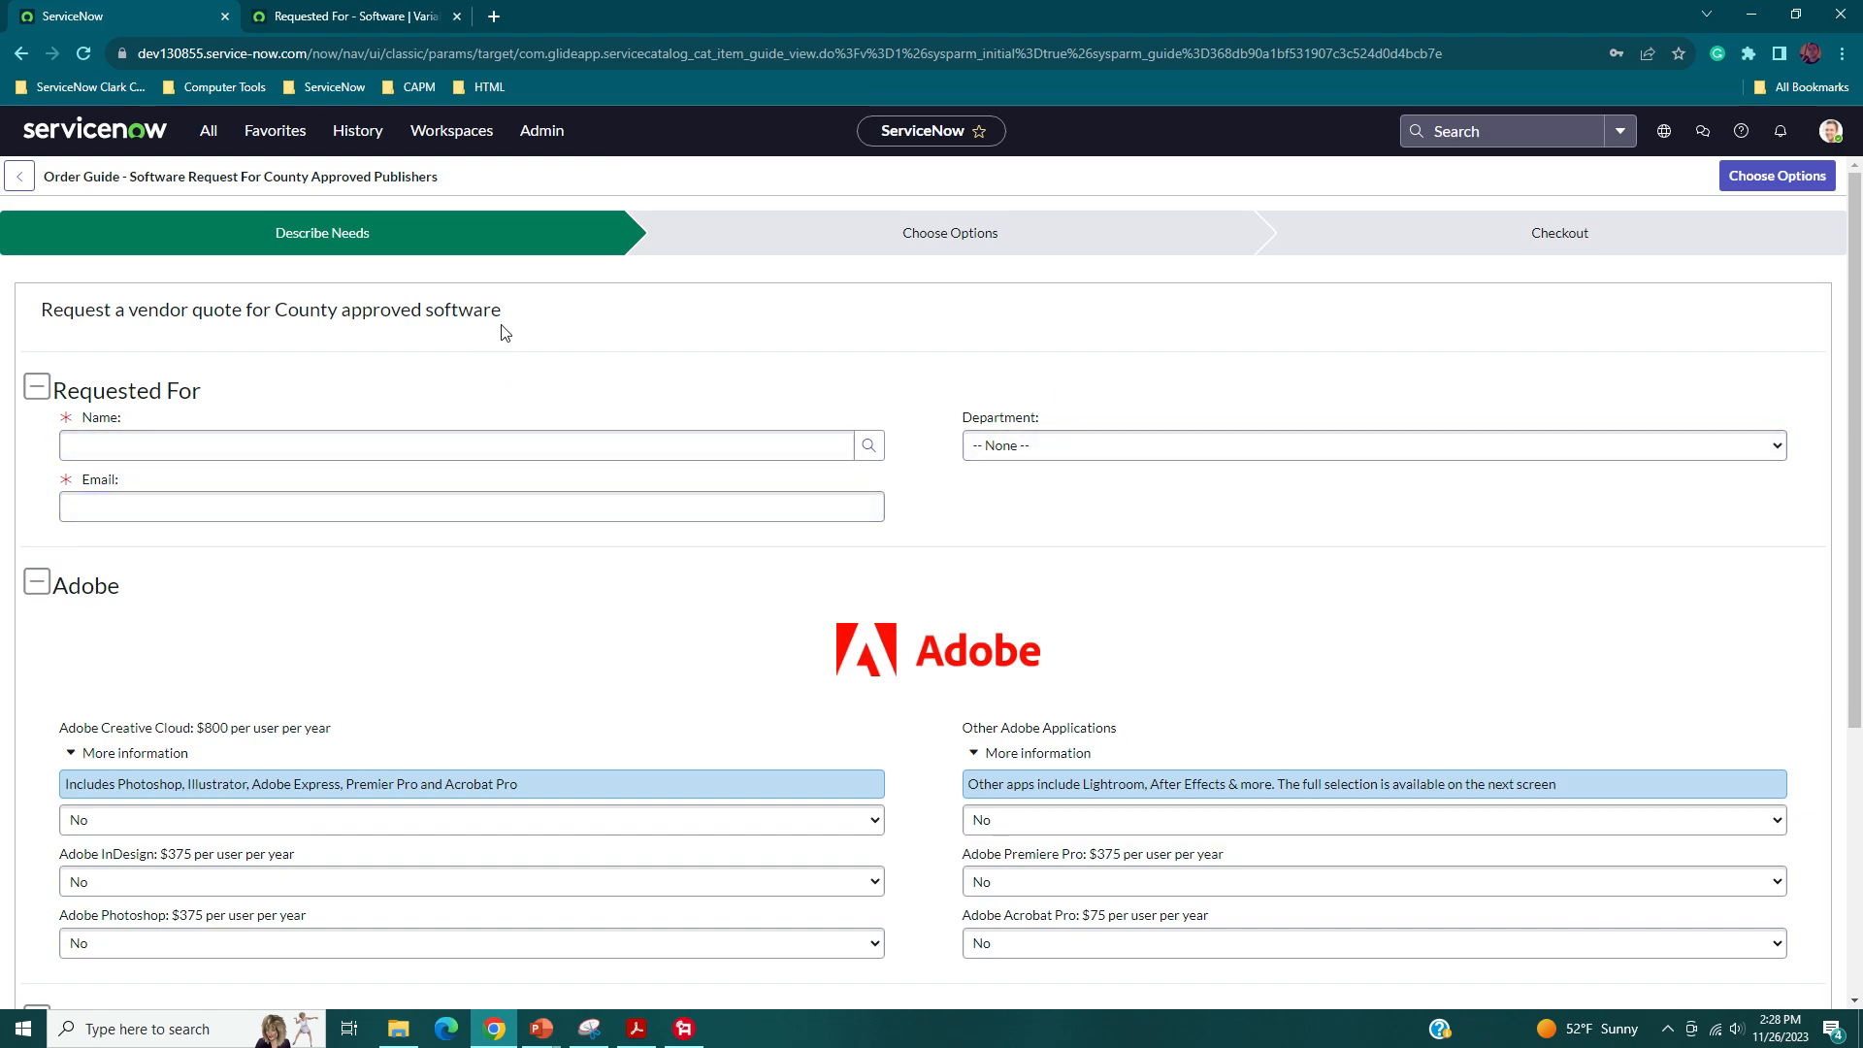
pyautogui.click(307, 20)
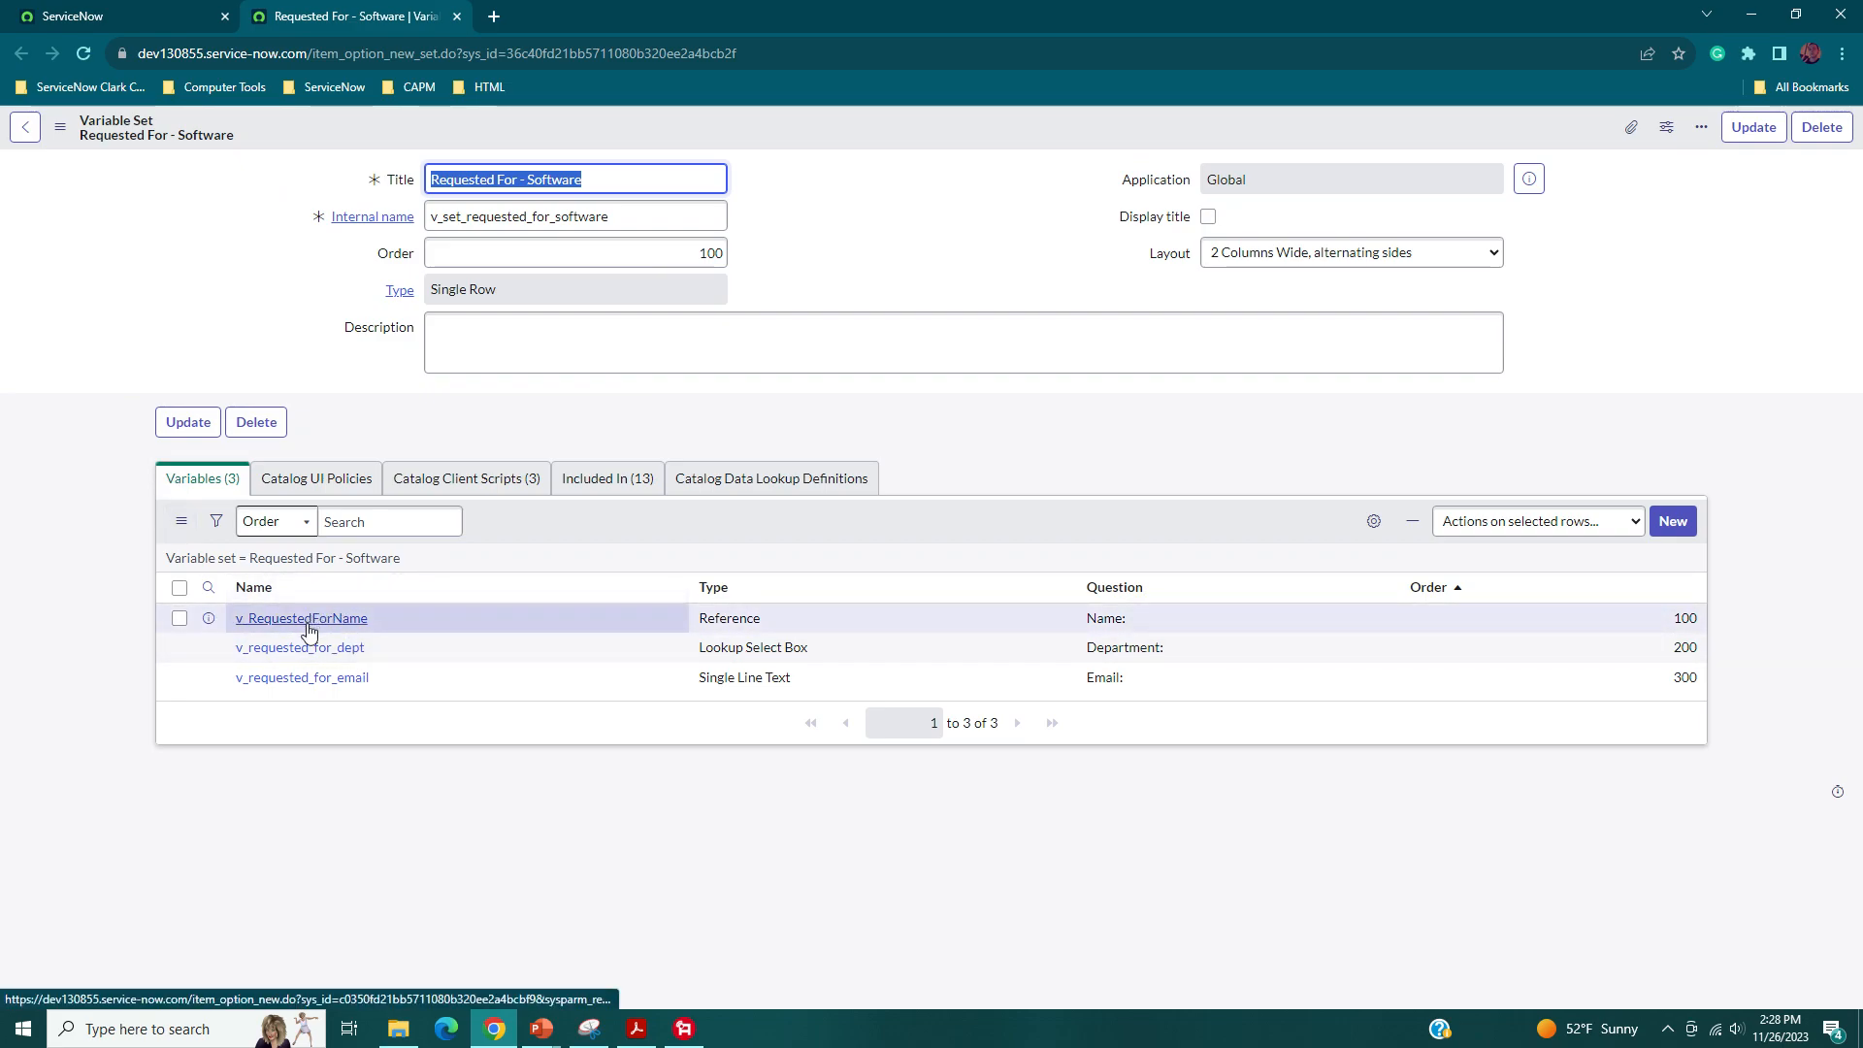
pyautogui.click(167, 20)
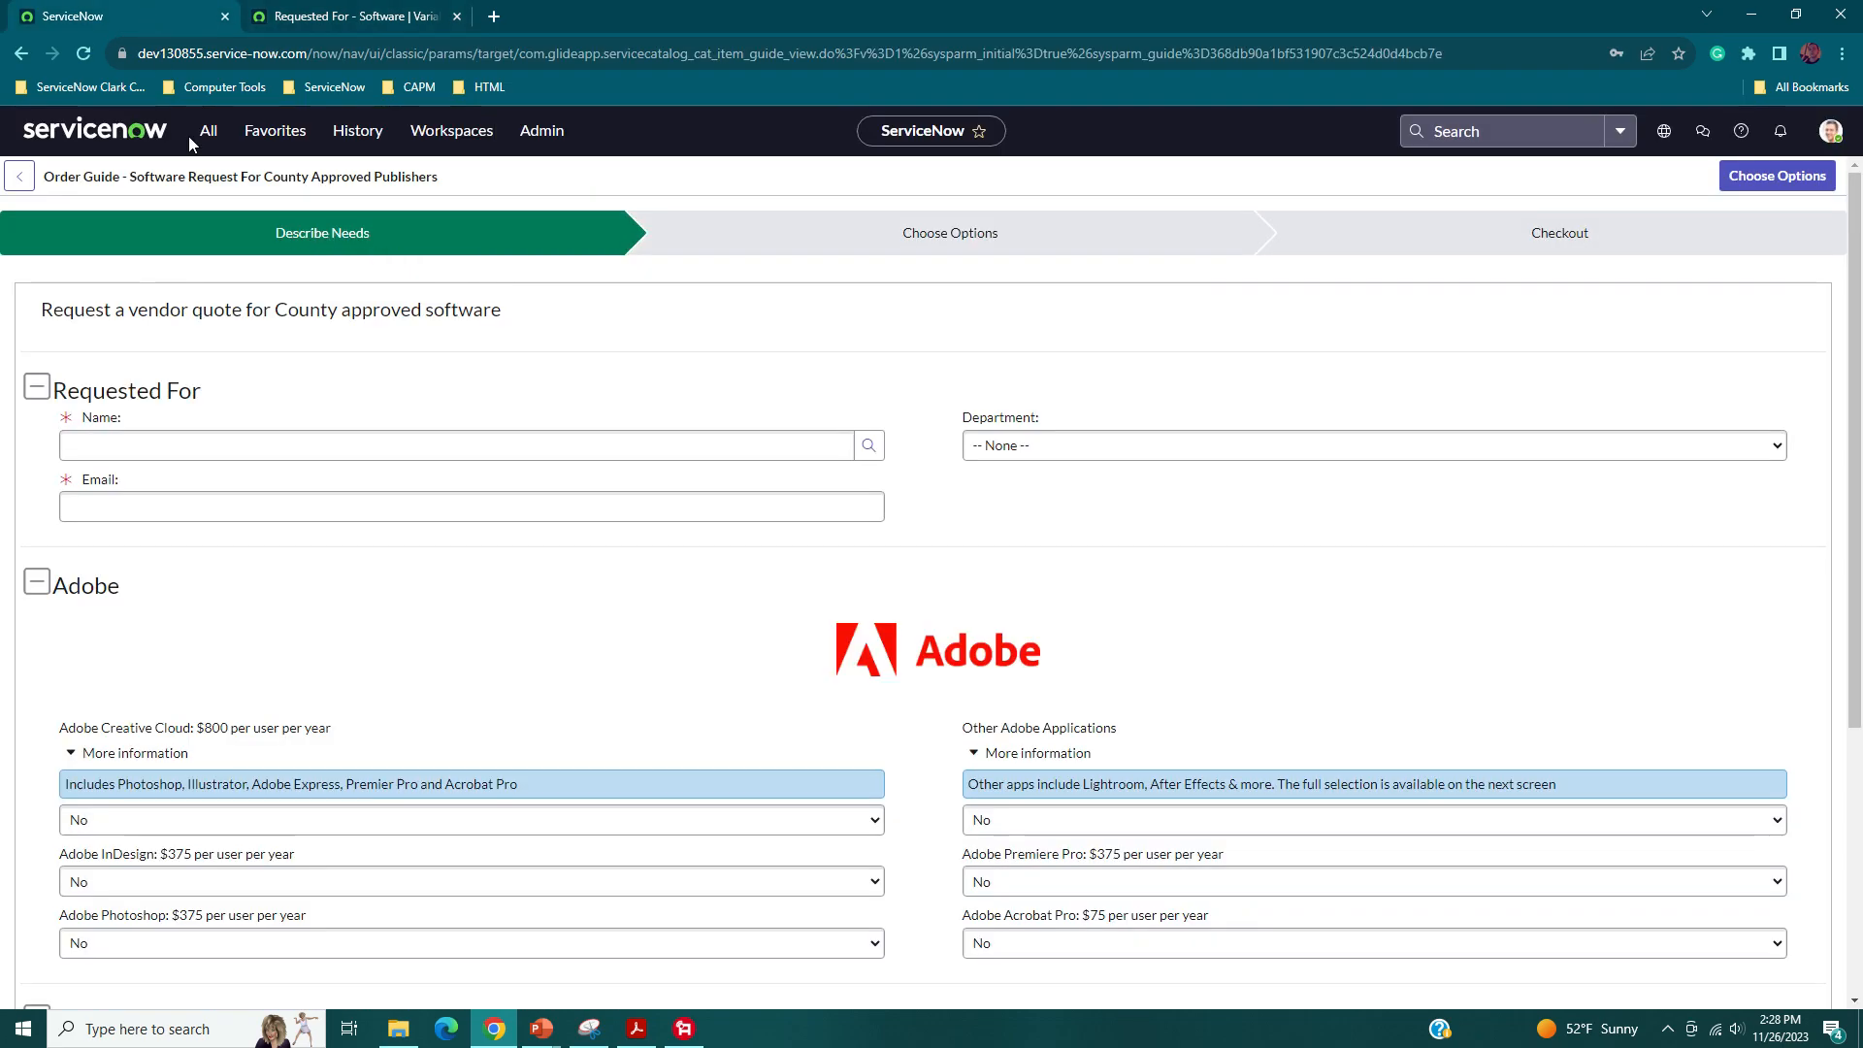
pyautogui.click(357, 17)
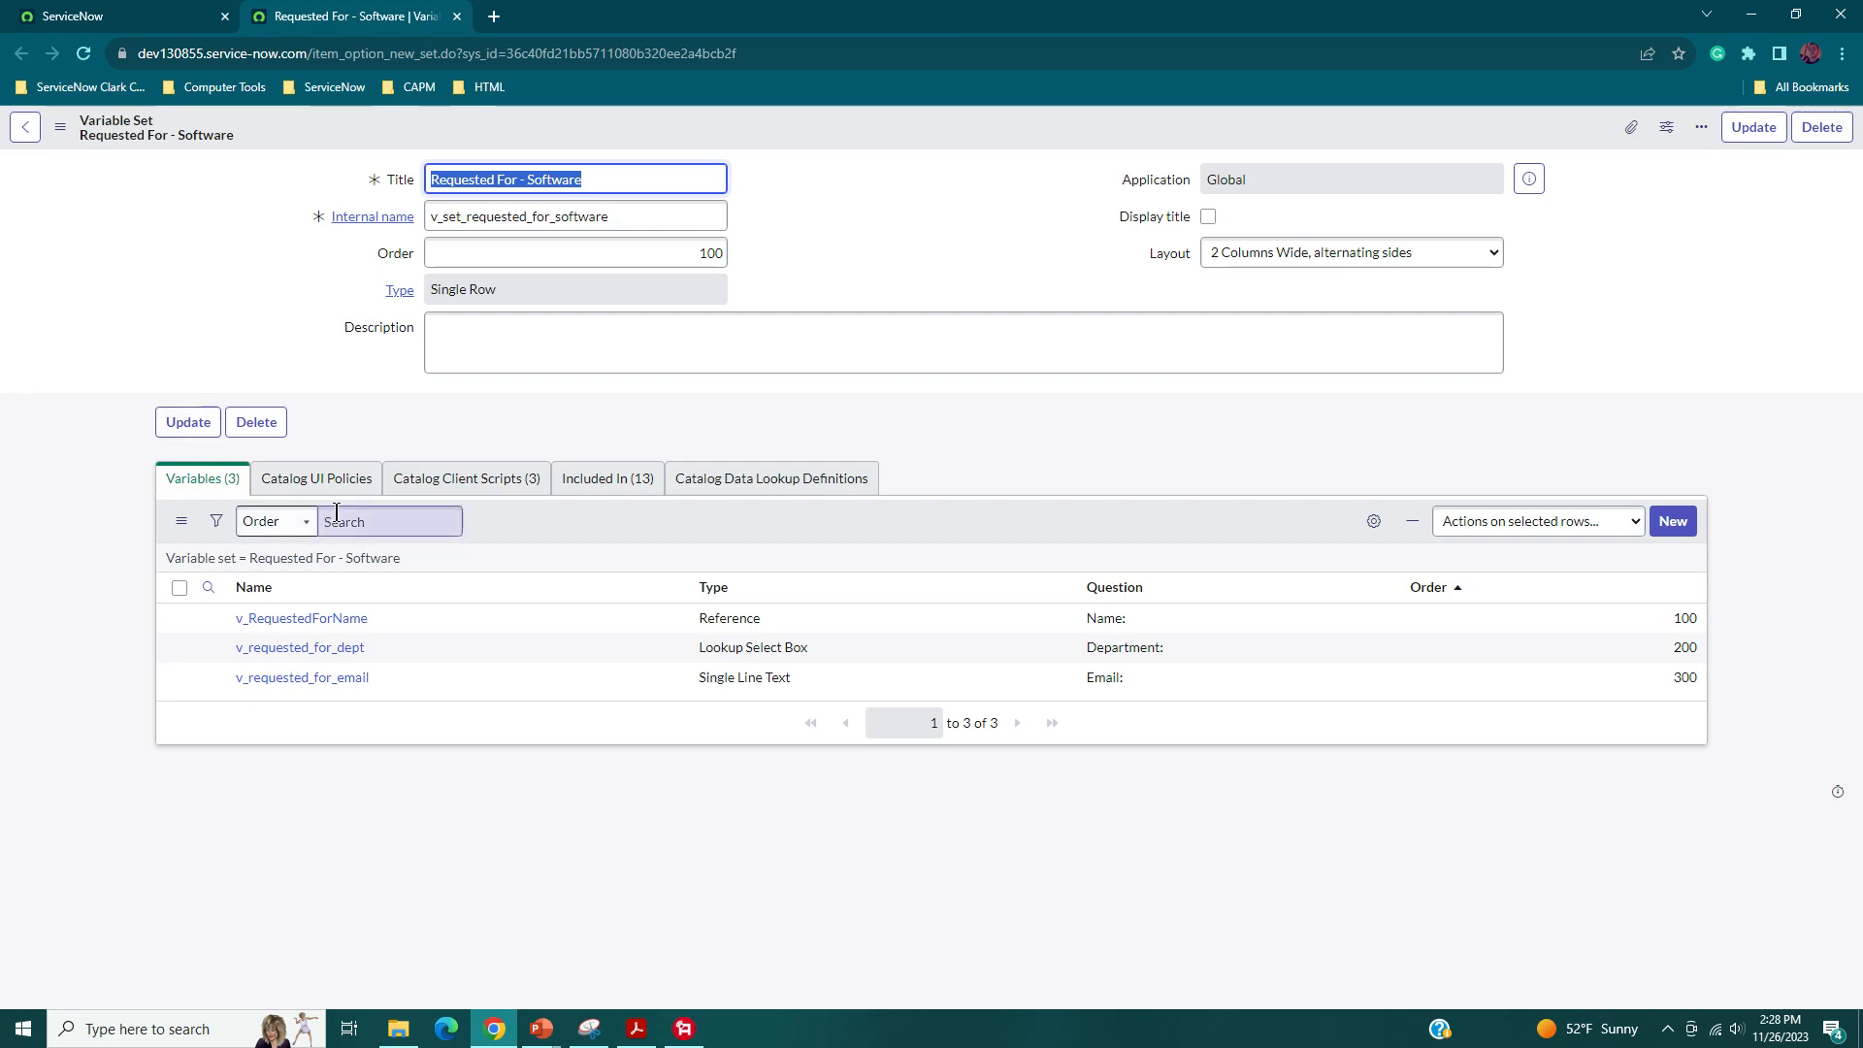
# - Look through the variable set's catalog UI policies and client scripts, and open Populate User Info onChange in a new browser tab
pyautogui.click(316, 478)
pyautogui.click(465, 478)
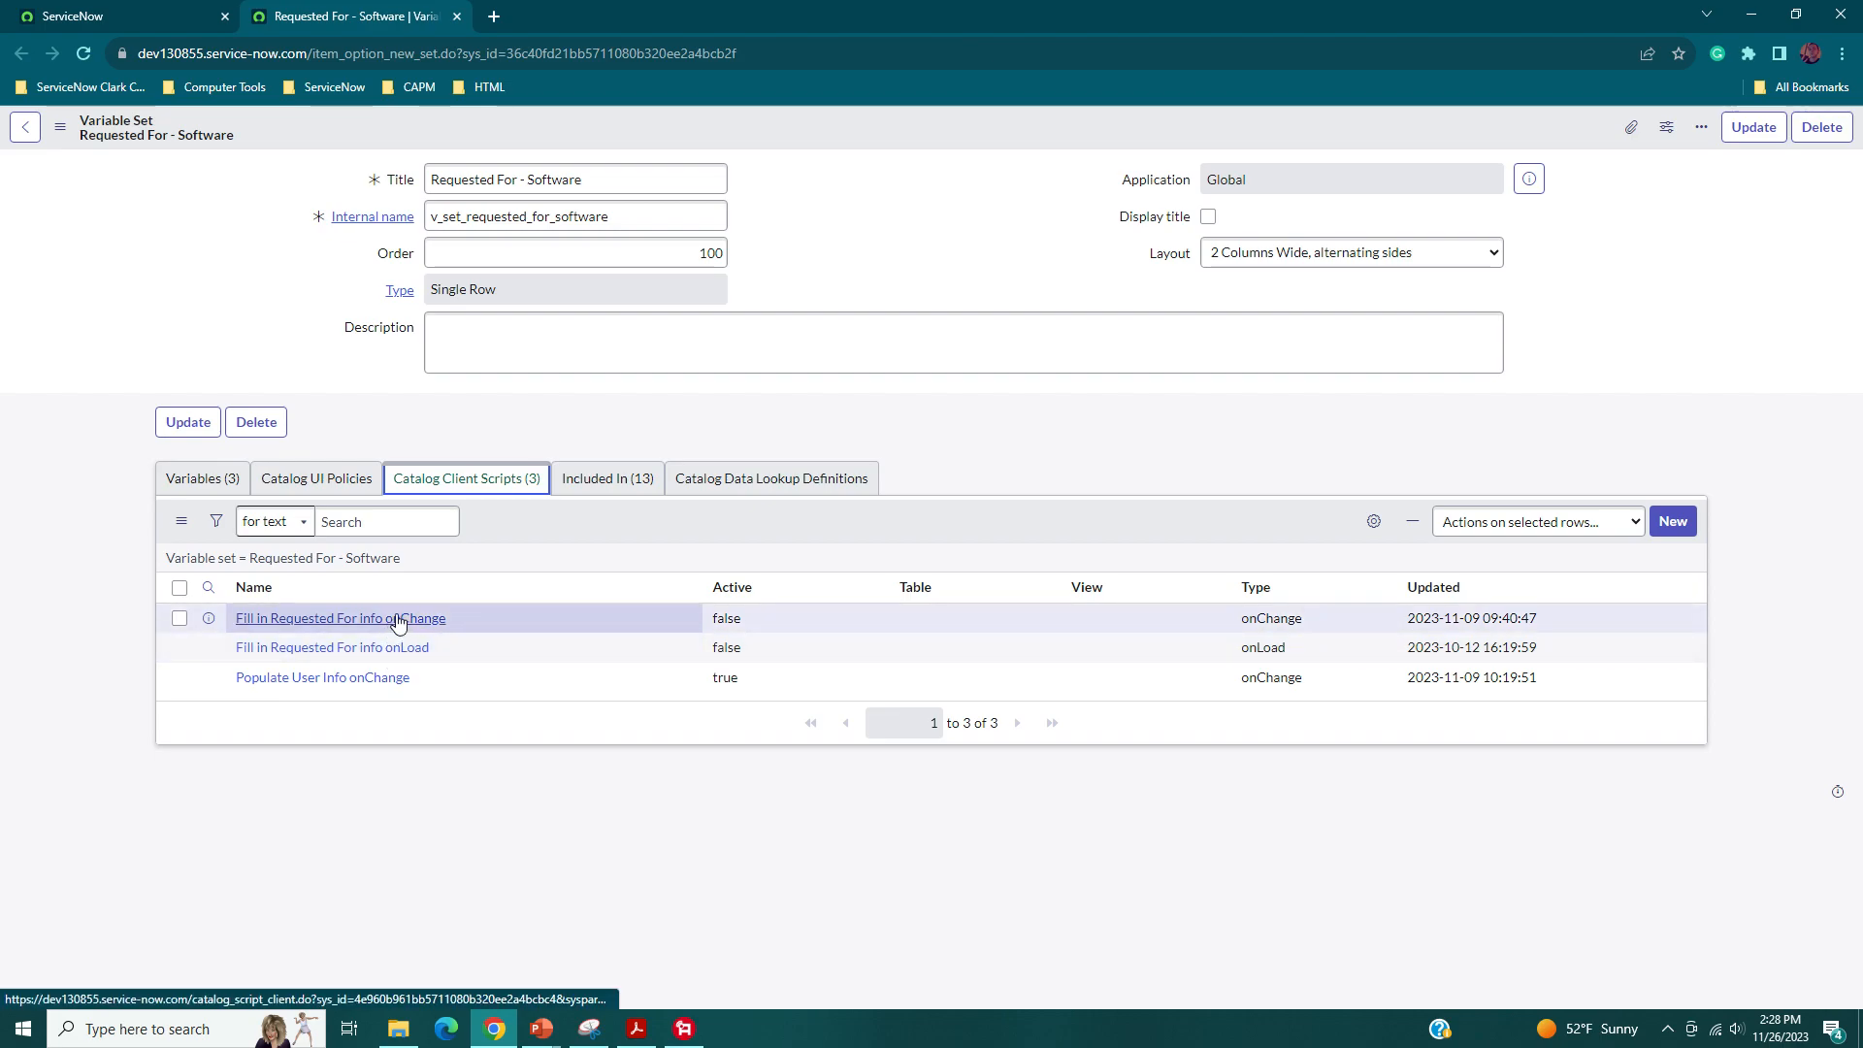
pyautogui.middleClick(342, 679)
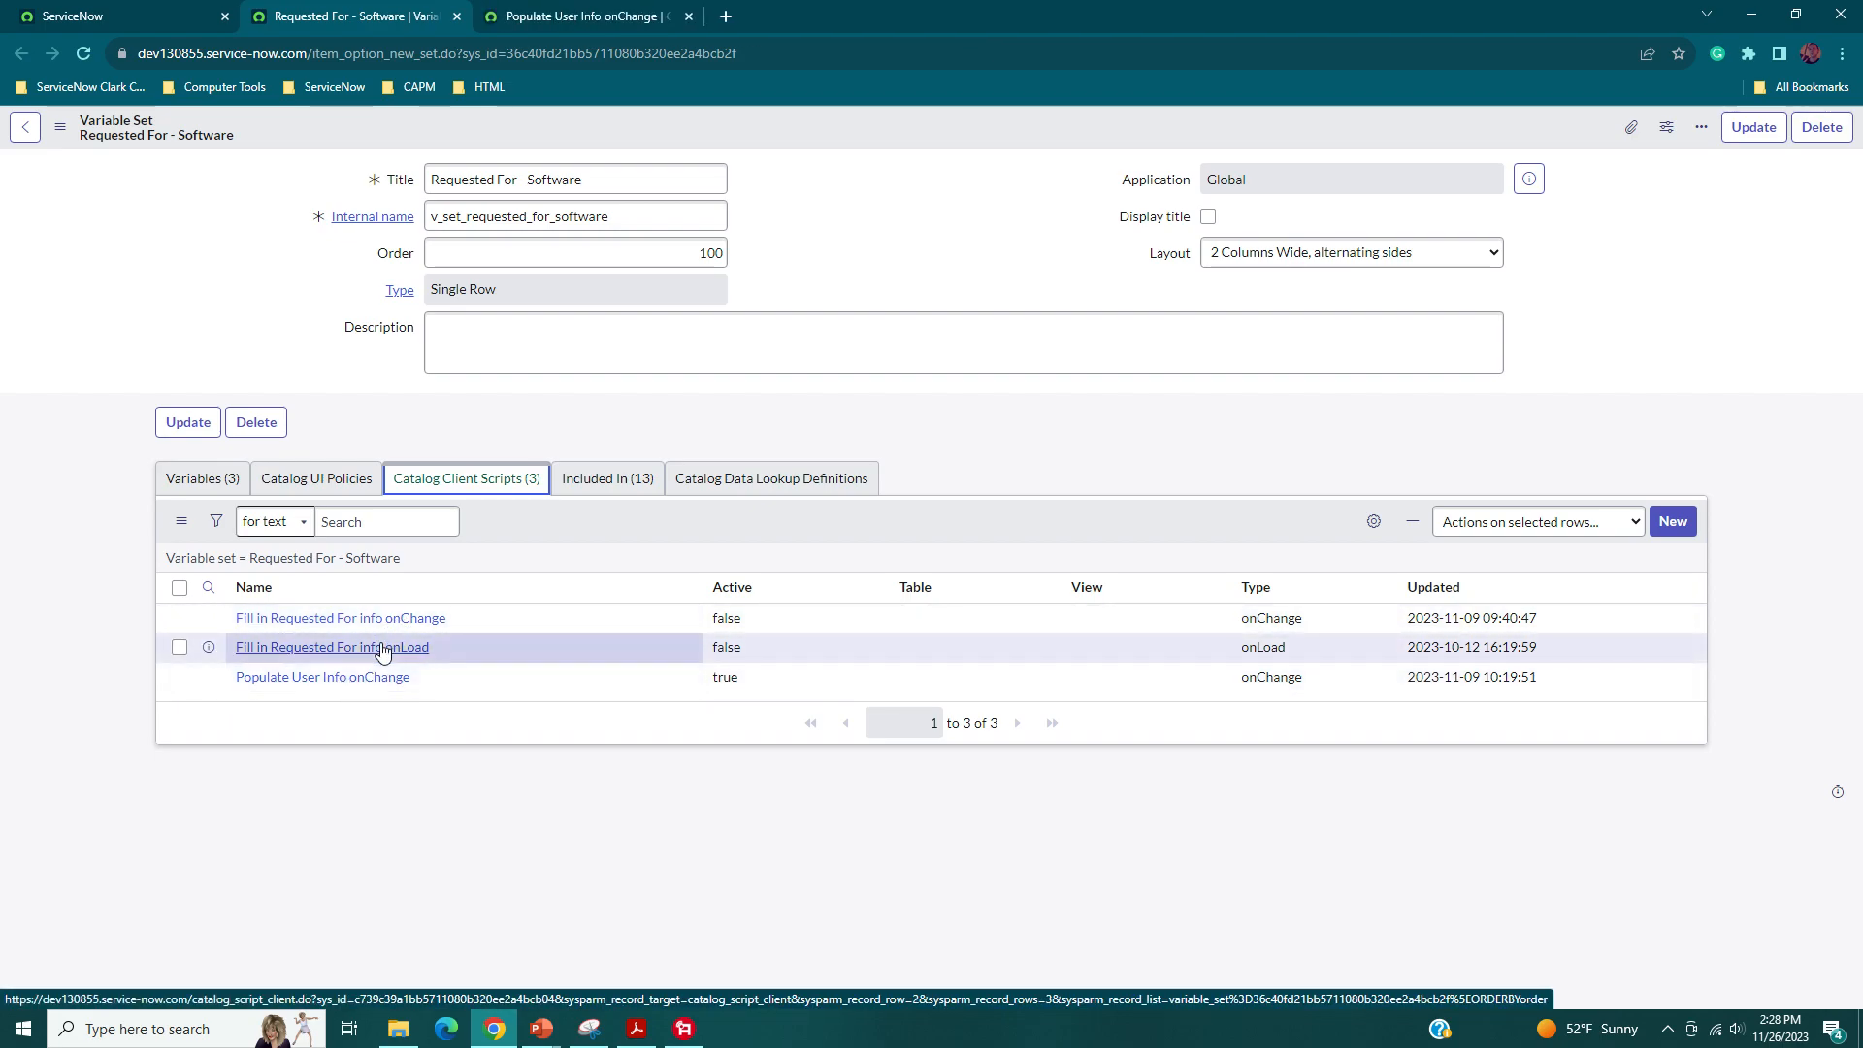
# - Review the settings of the Populate User Info onChange script, including its variable name, against the variable set and the order guide's Name field
pyautogui.click(538, 16)
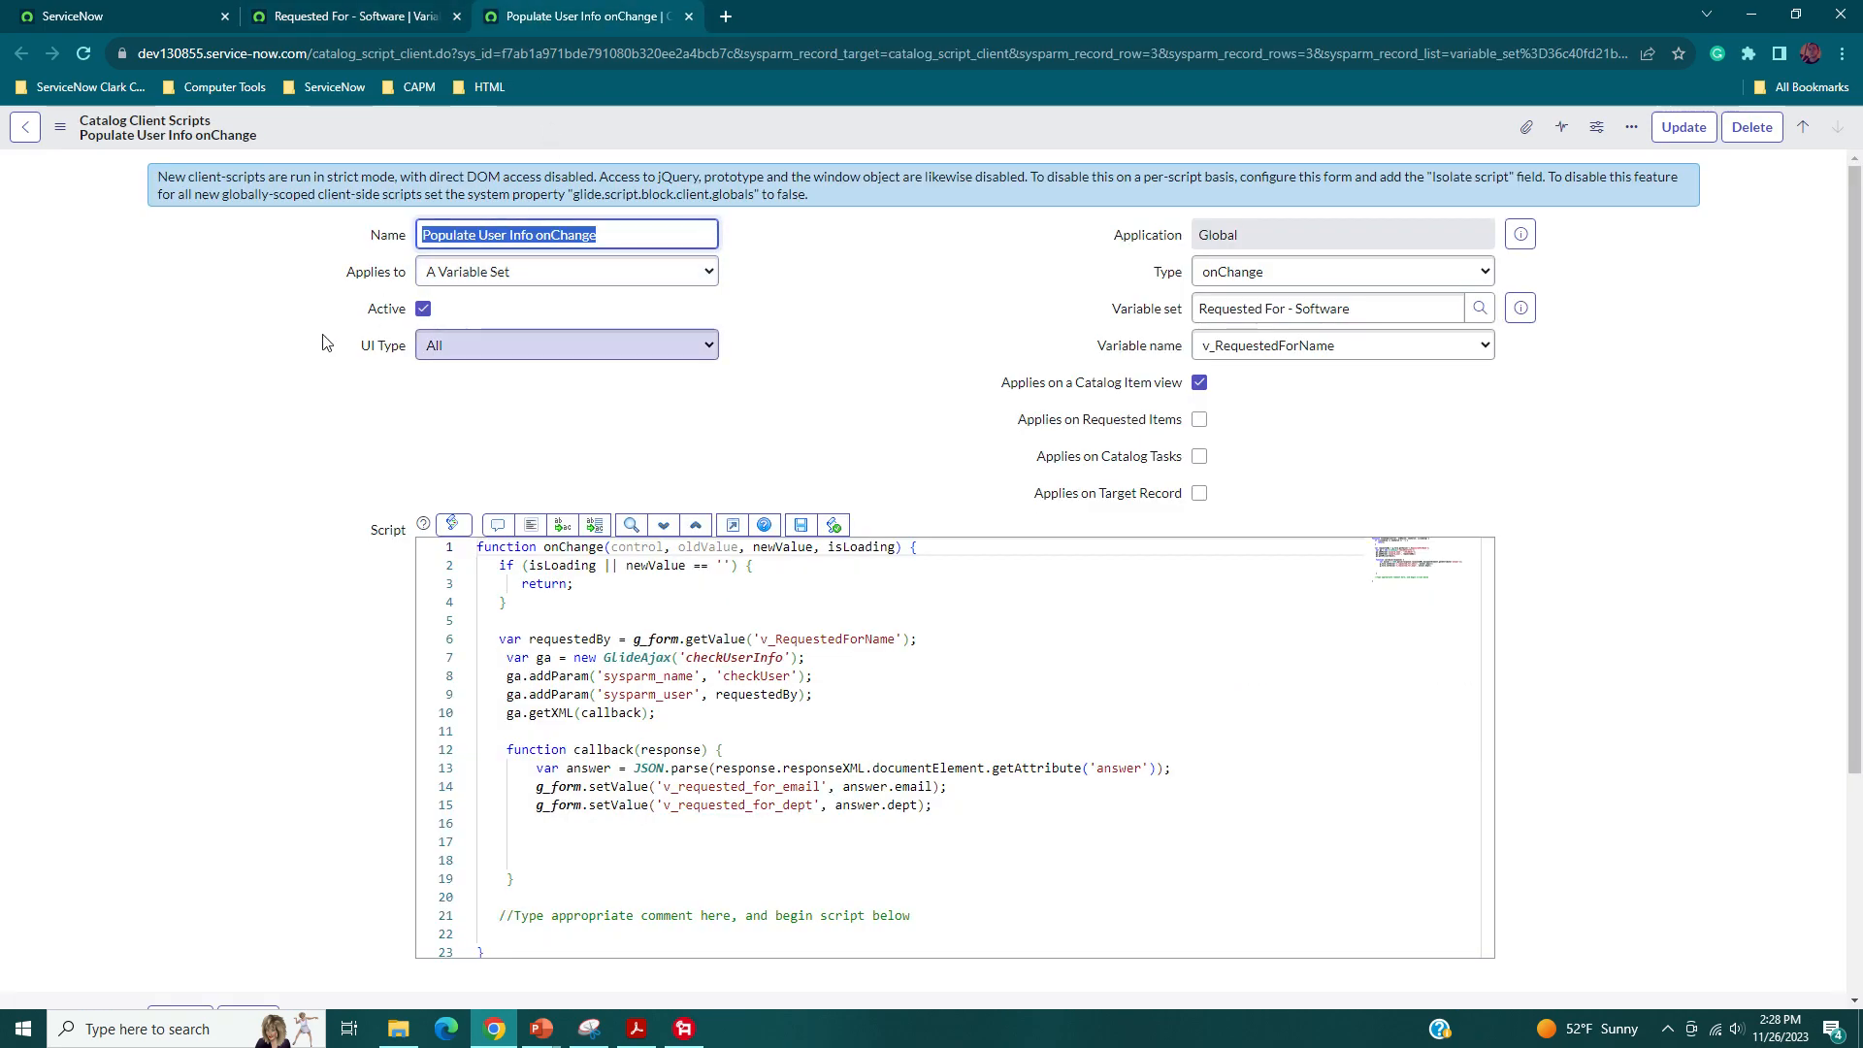
pyautogui.scroll(-2, 301, 383)
pyautogui.scroll(2, 228, 449)
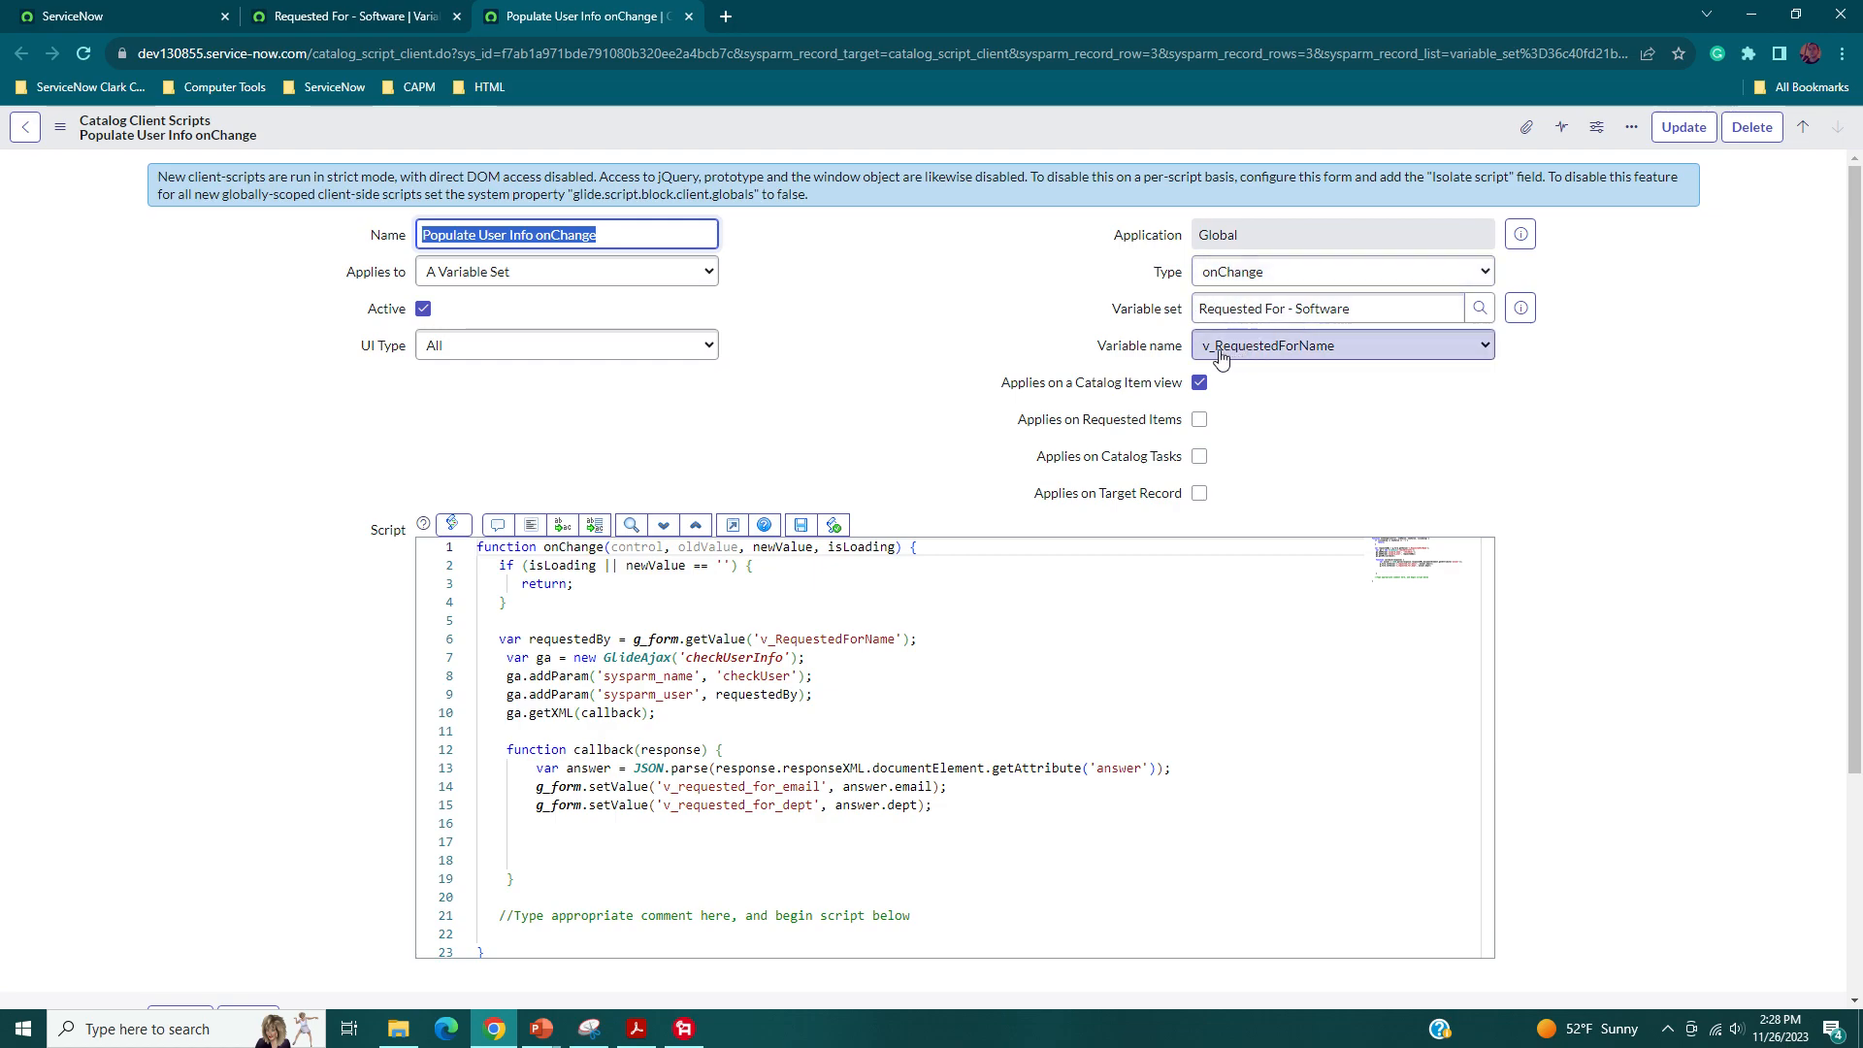
pyautogui.click(320, 15)
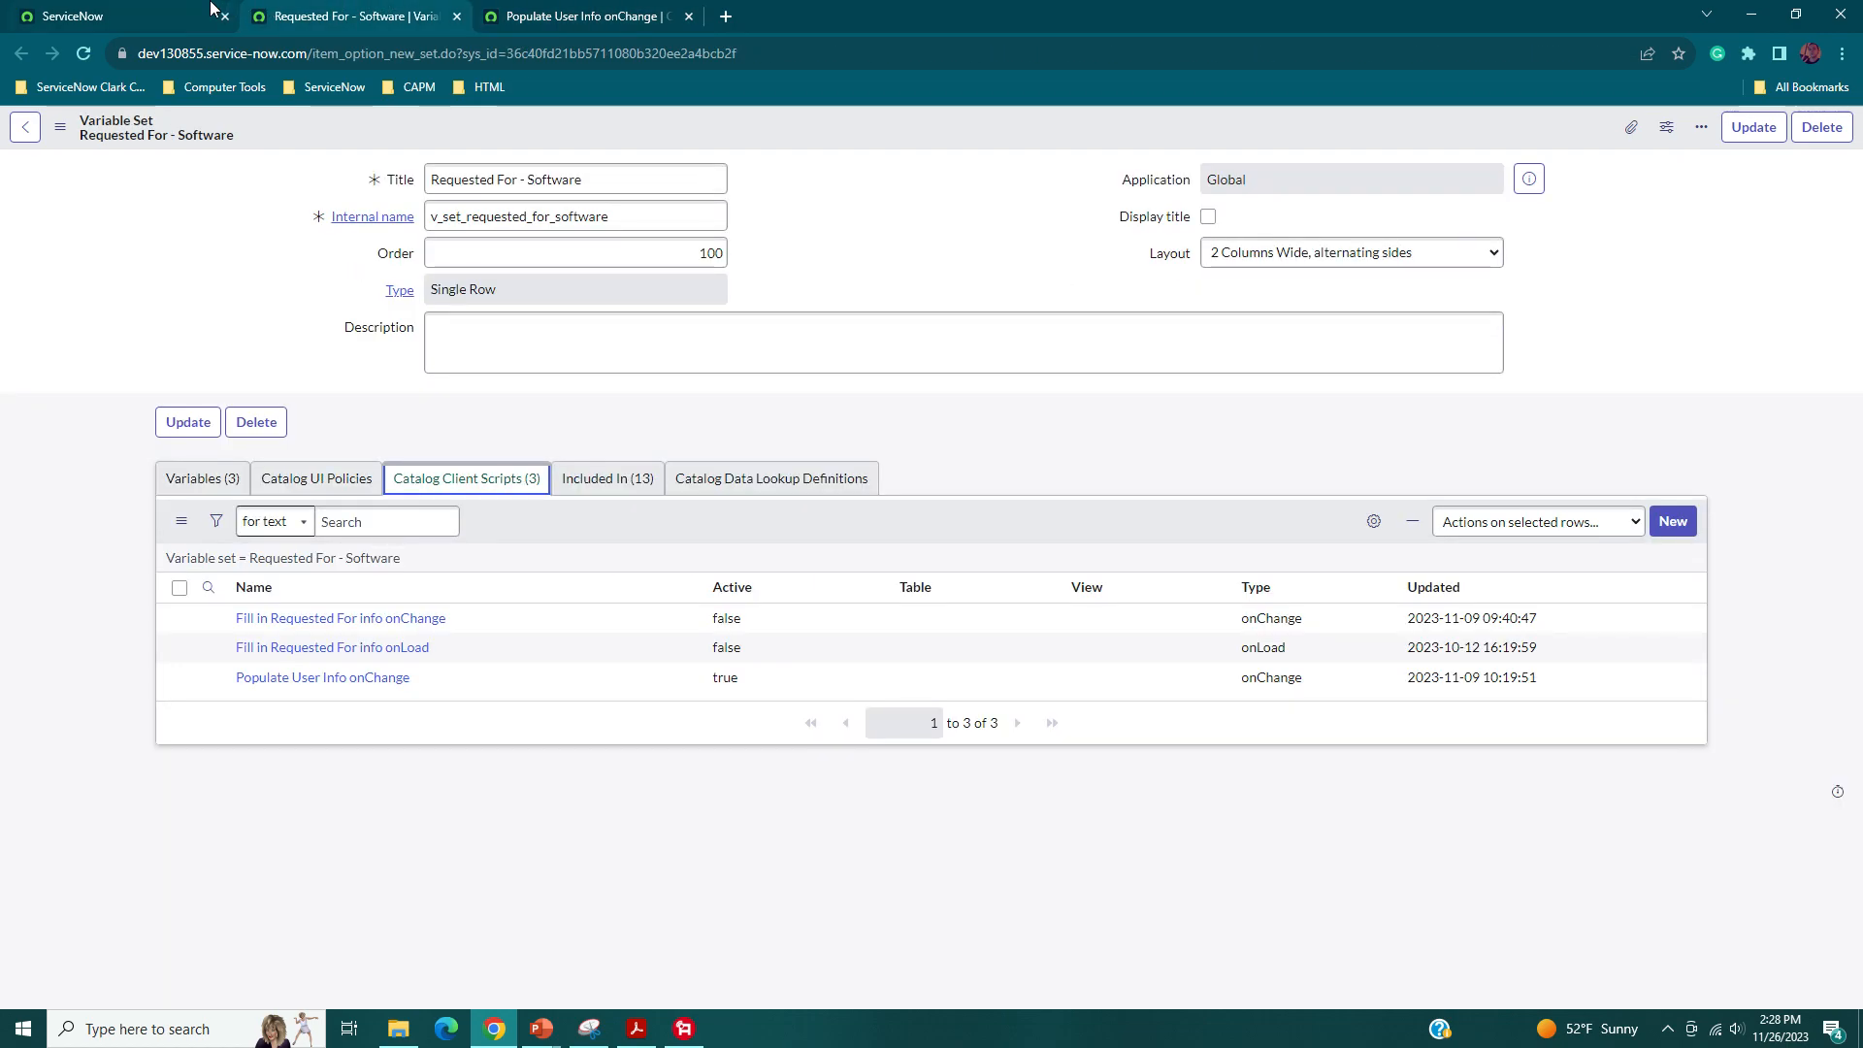
pyautogui.click(174, 16)
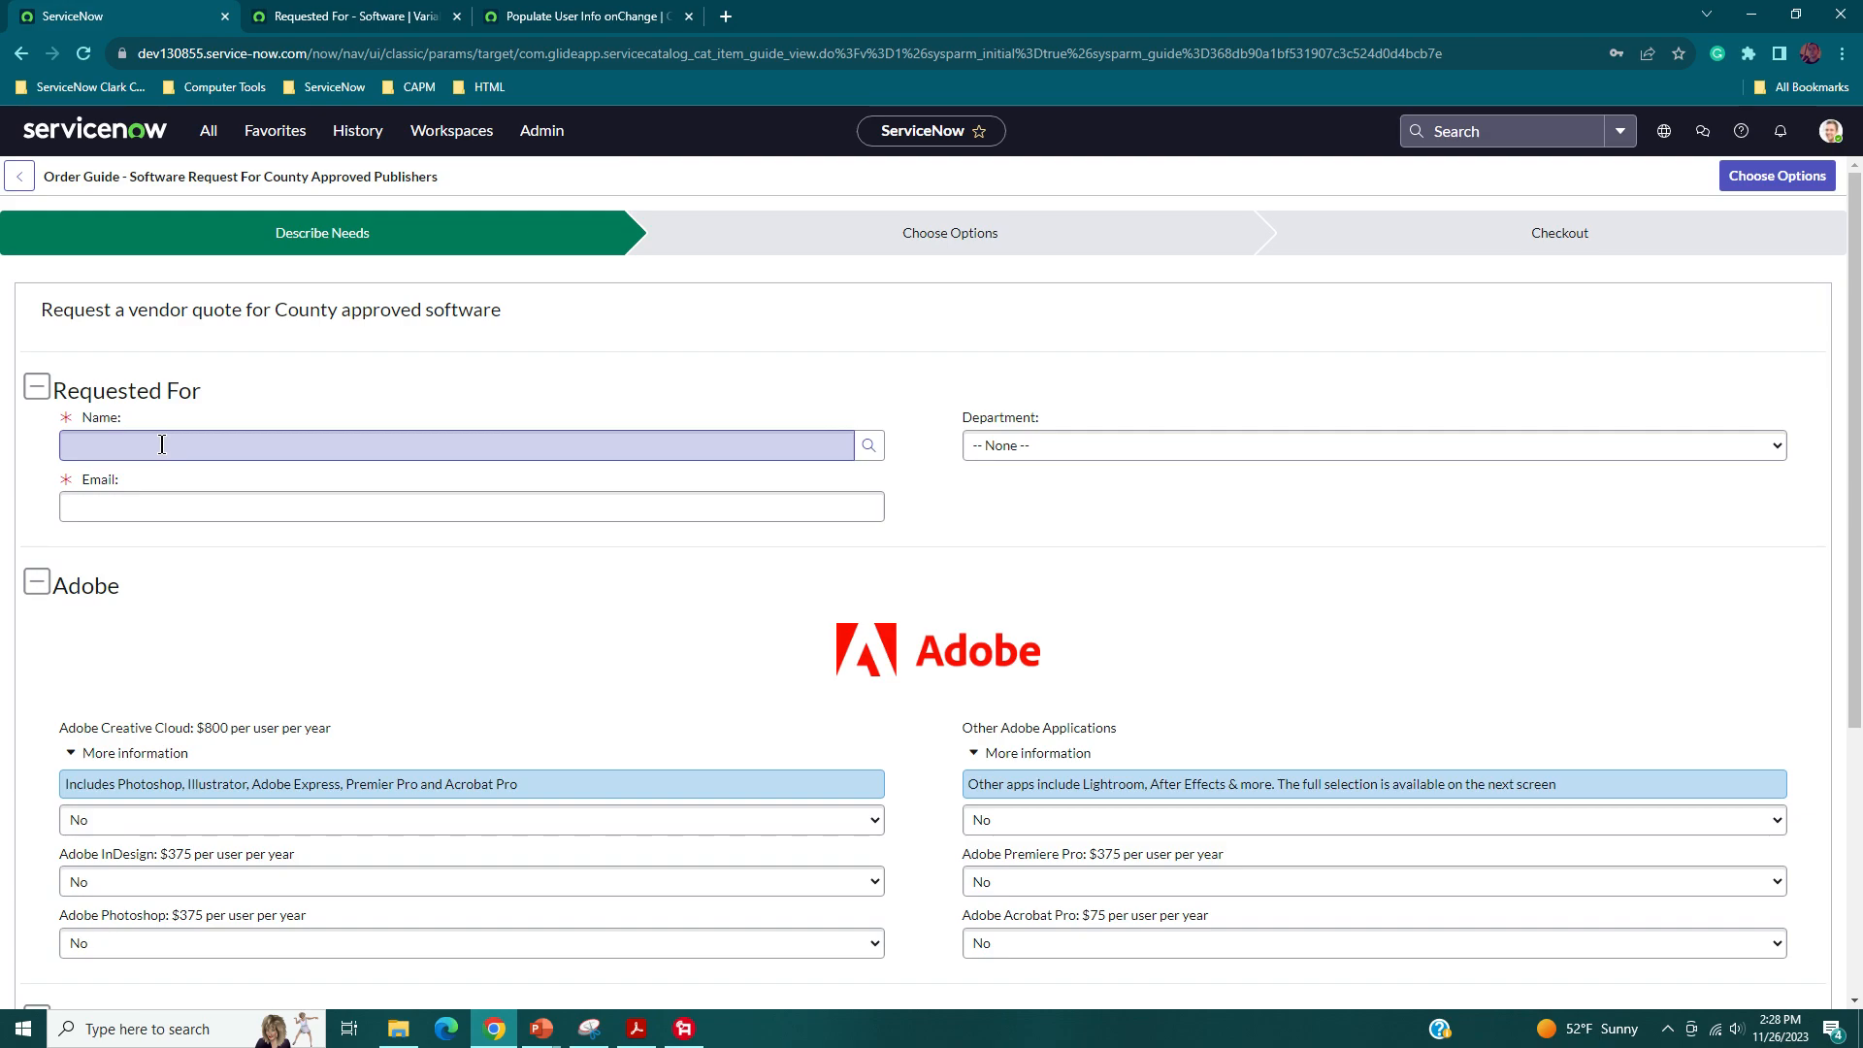
# - Read the code of Populate User Info onChange and compare its email and department assignments with the order guide's Requested For fields
pyautogui.click(582, 16)
pyautogui.scroll(-1, 250, 415)
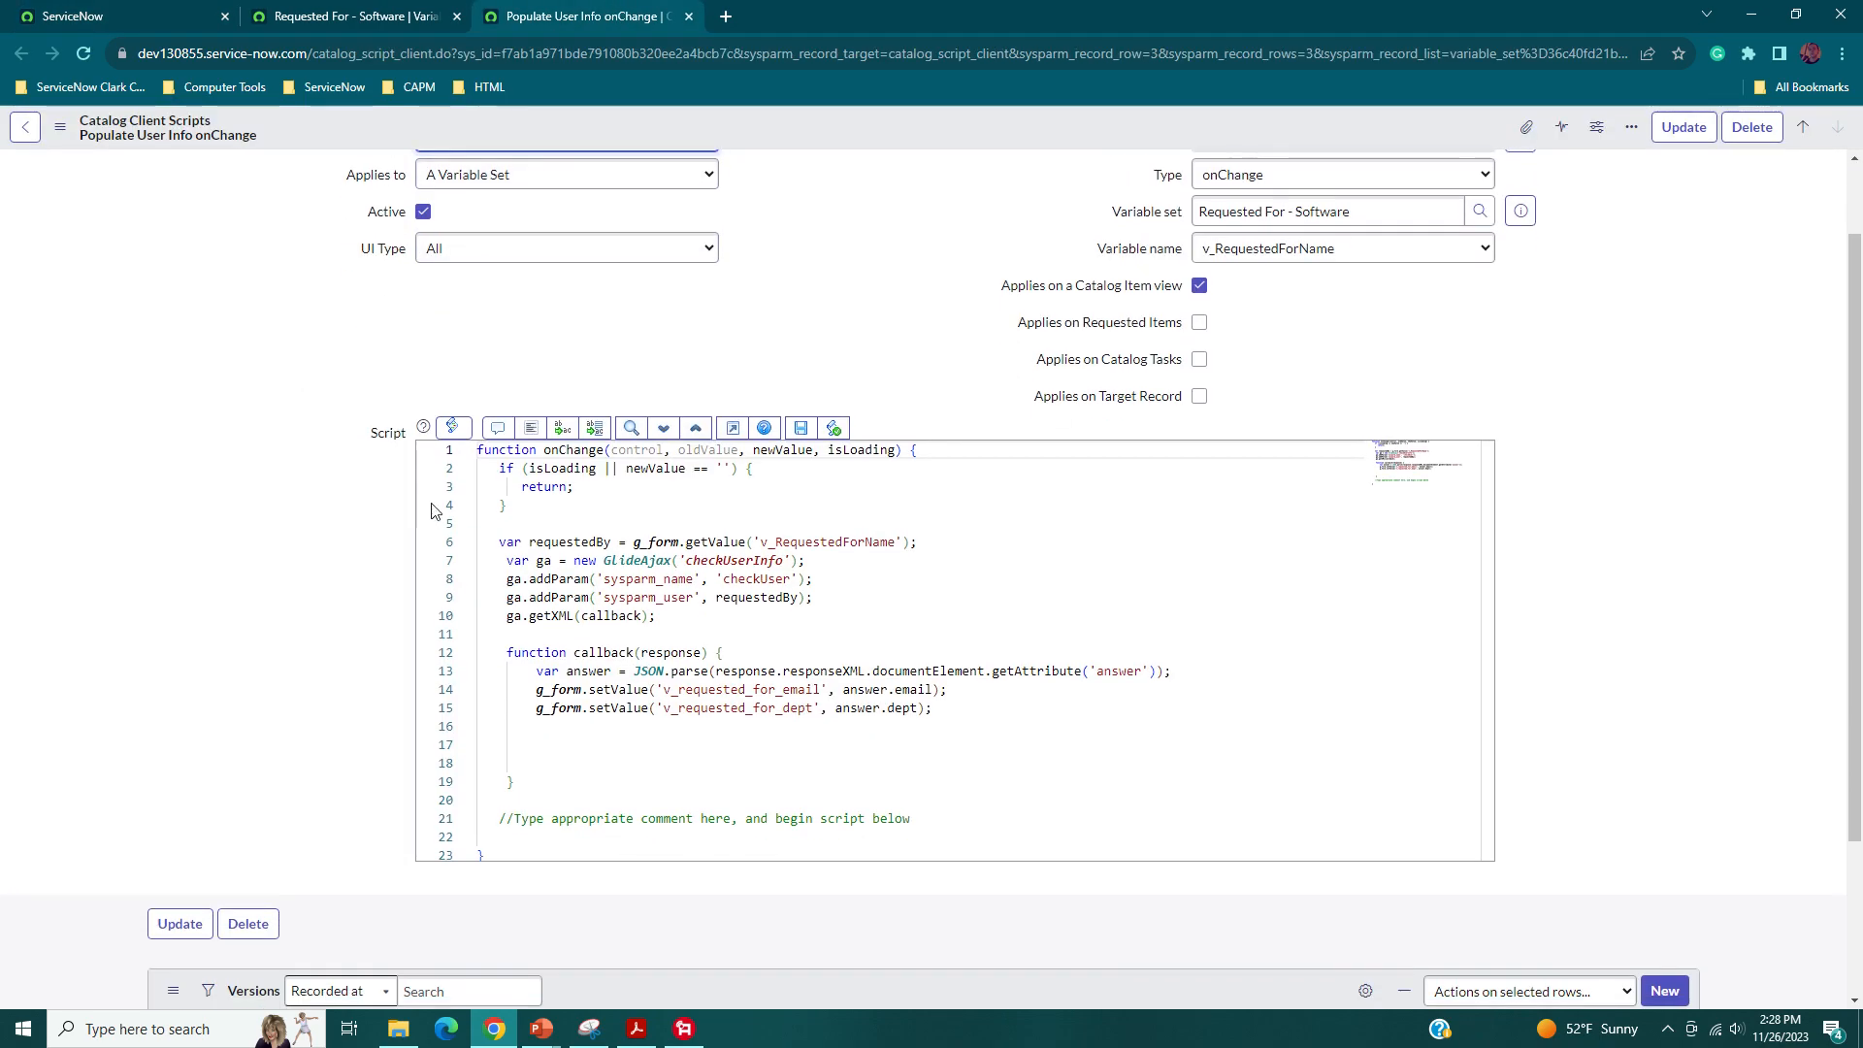
pyautogui.scroll(-2, 854, 640)
pyautogui.scroll(2, 852, 645)
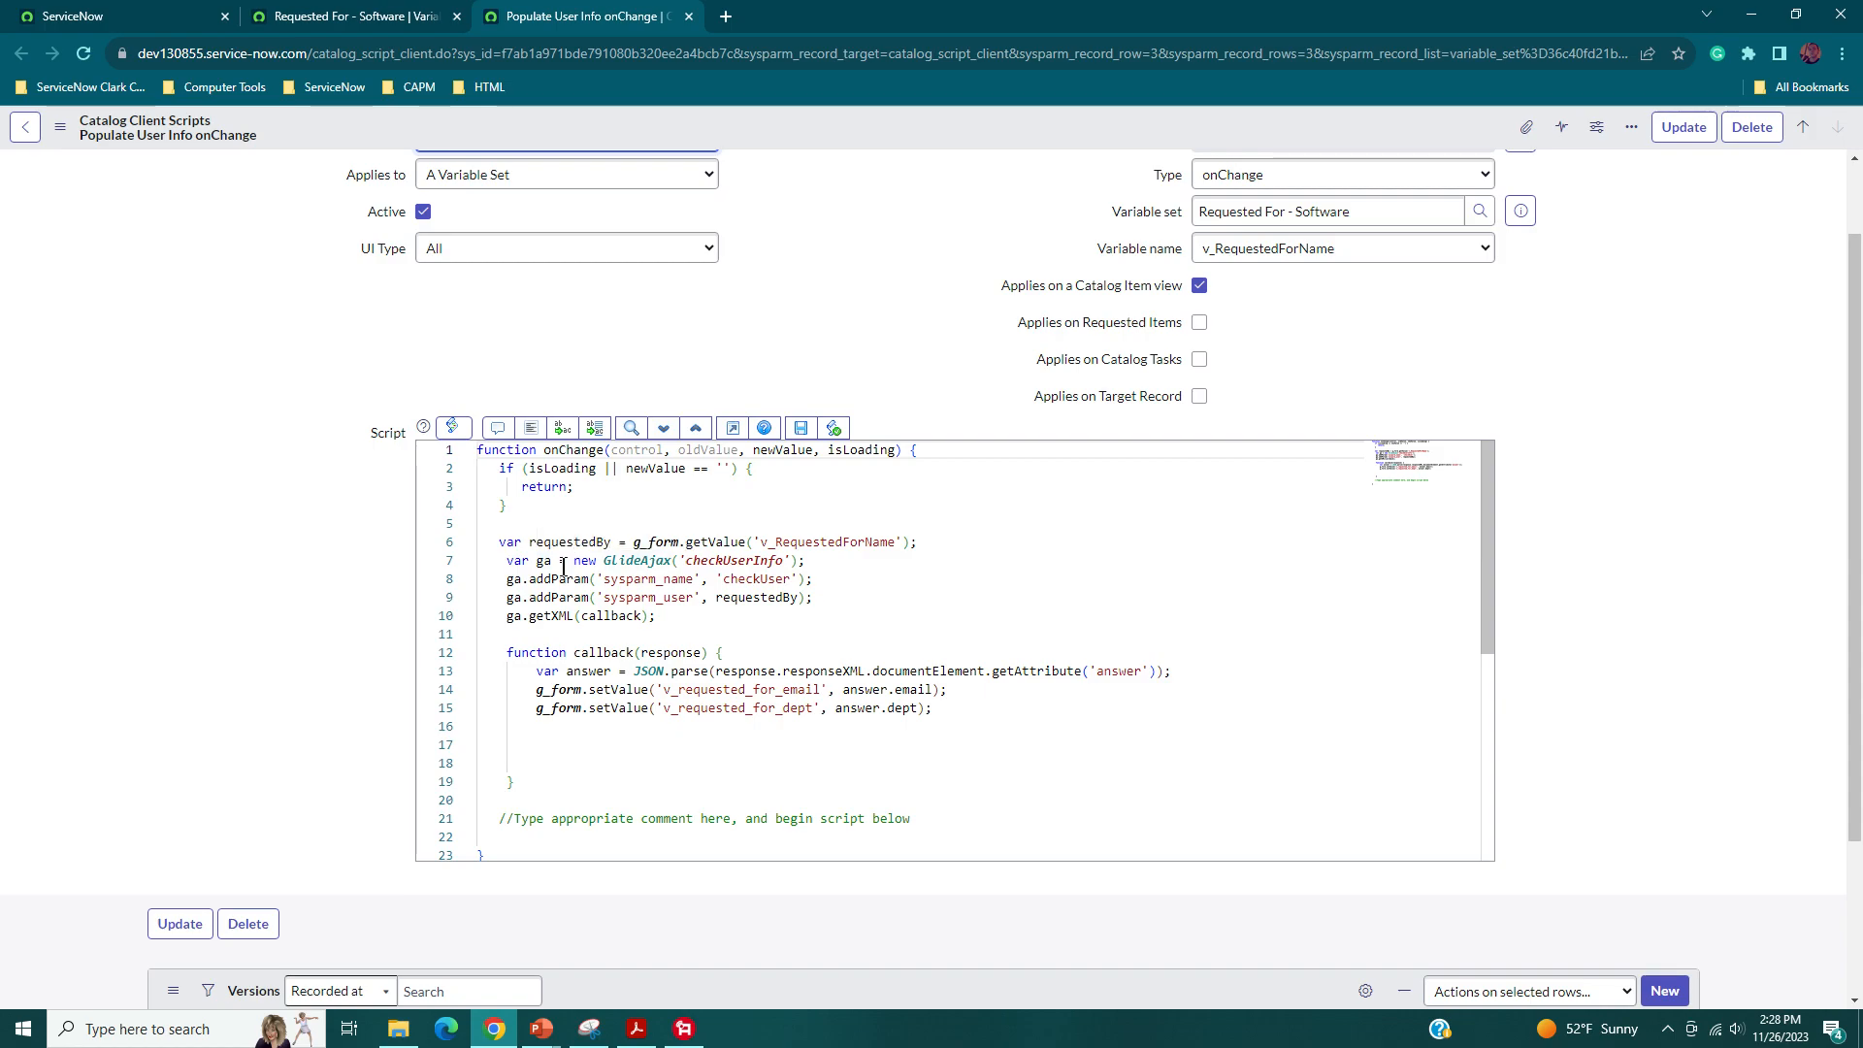
pyautogui.scroll(-2, 324, 529)
pyautogui.scroll(-1, 324, 528)
pyautogui.scroll(-2, 689, 471)
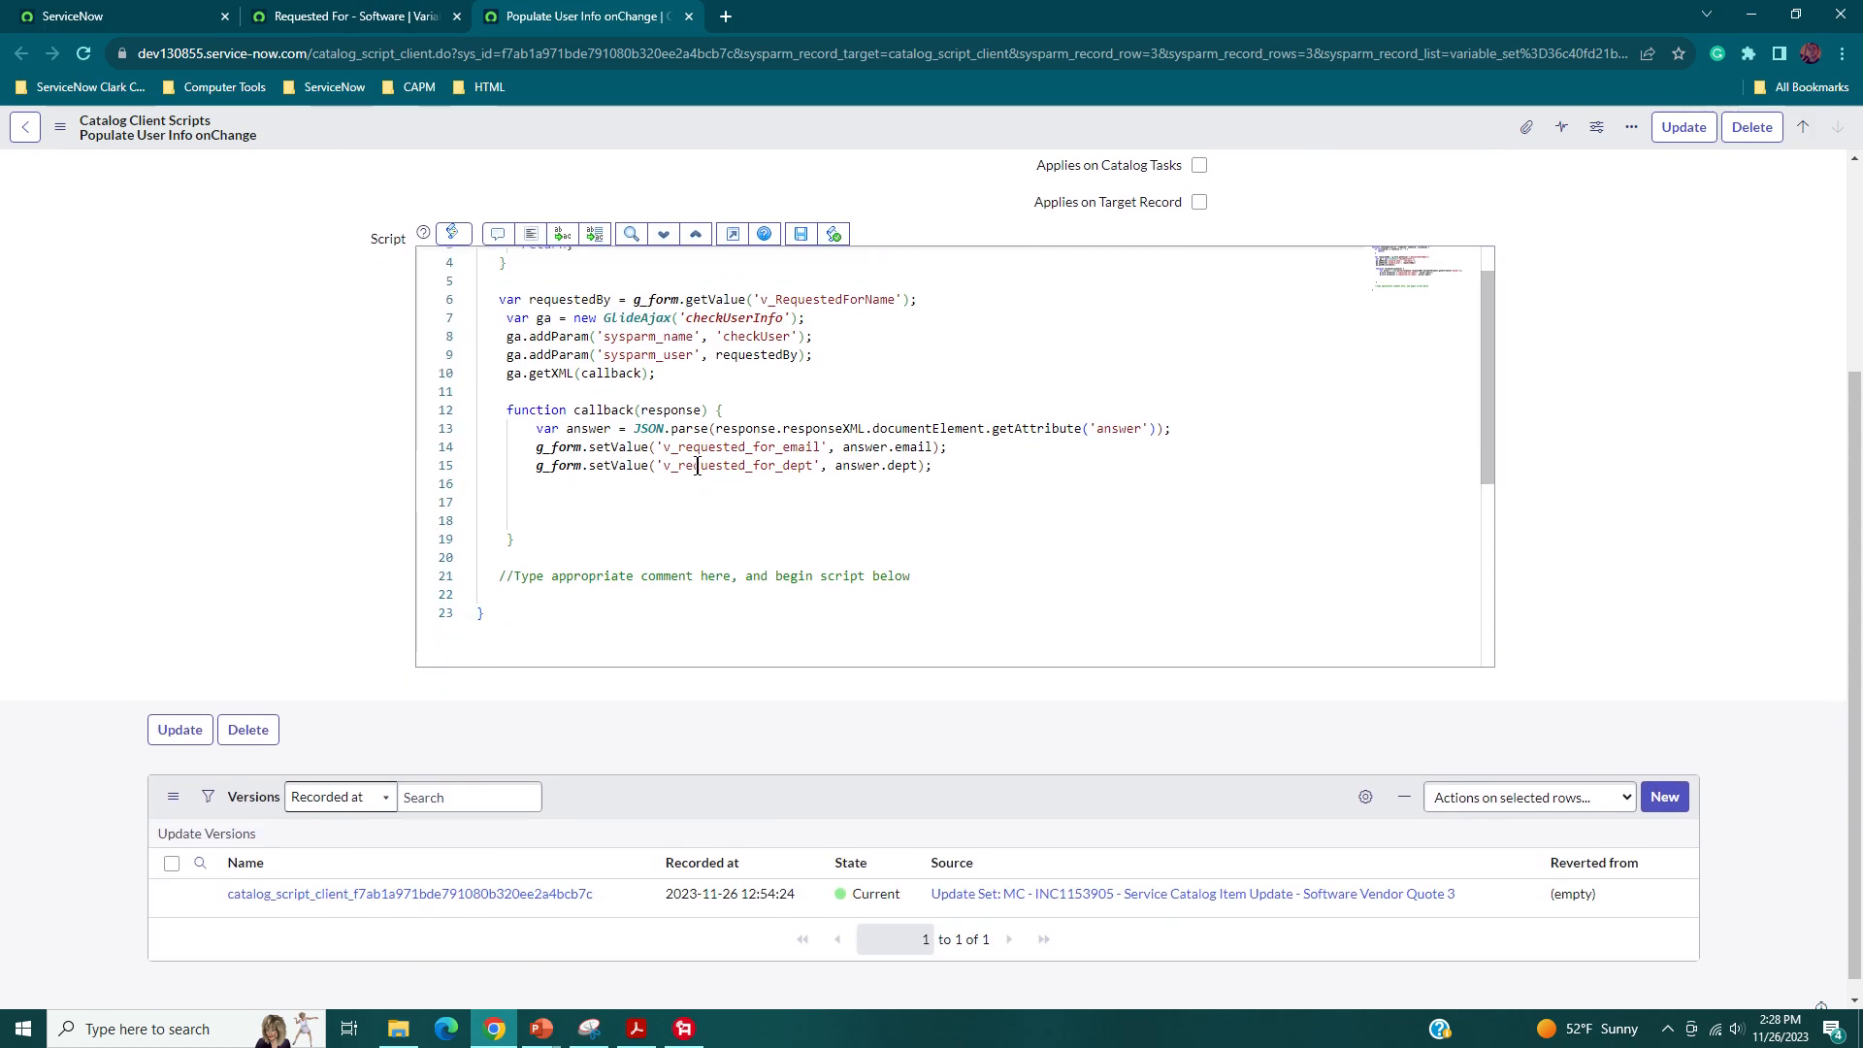
pyautogui.scroll(2, 686, 480)
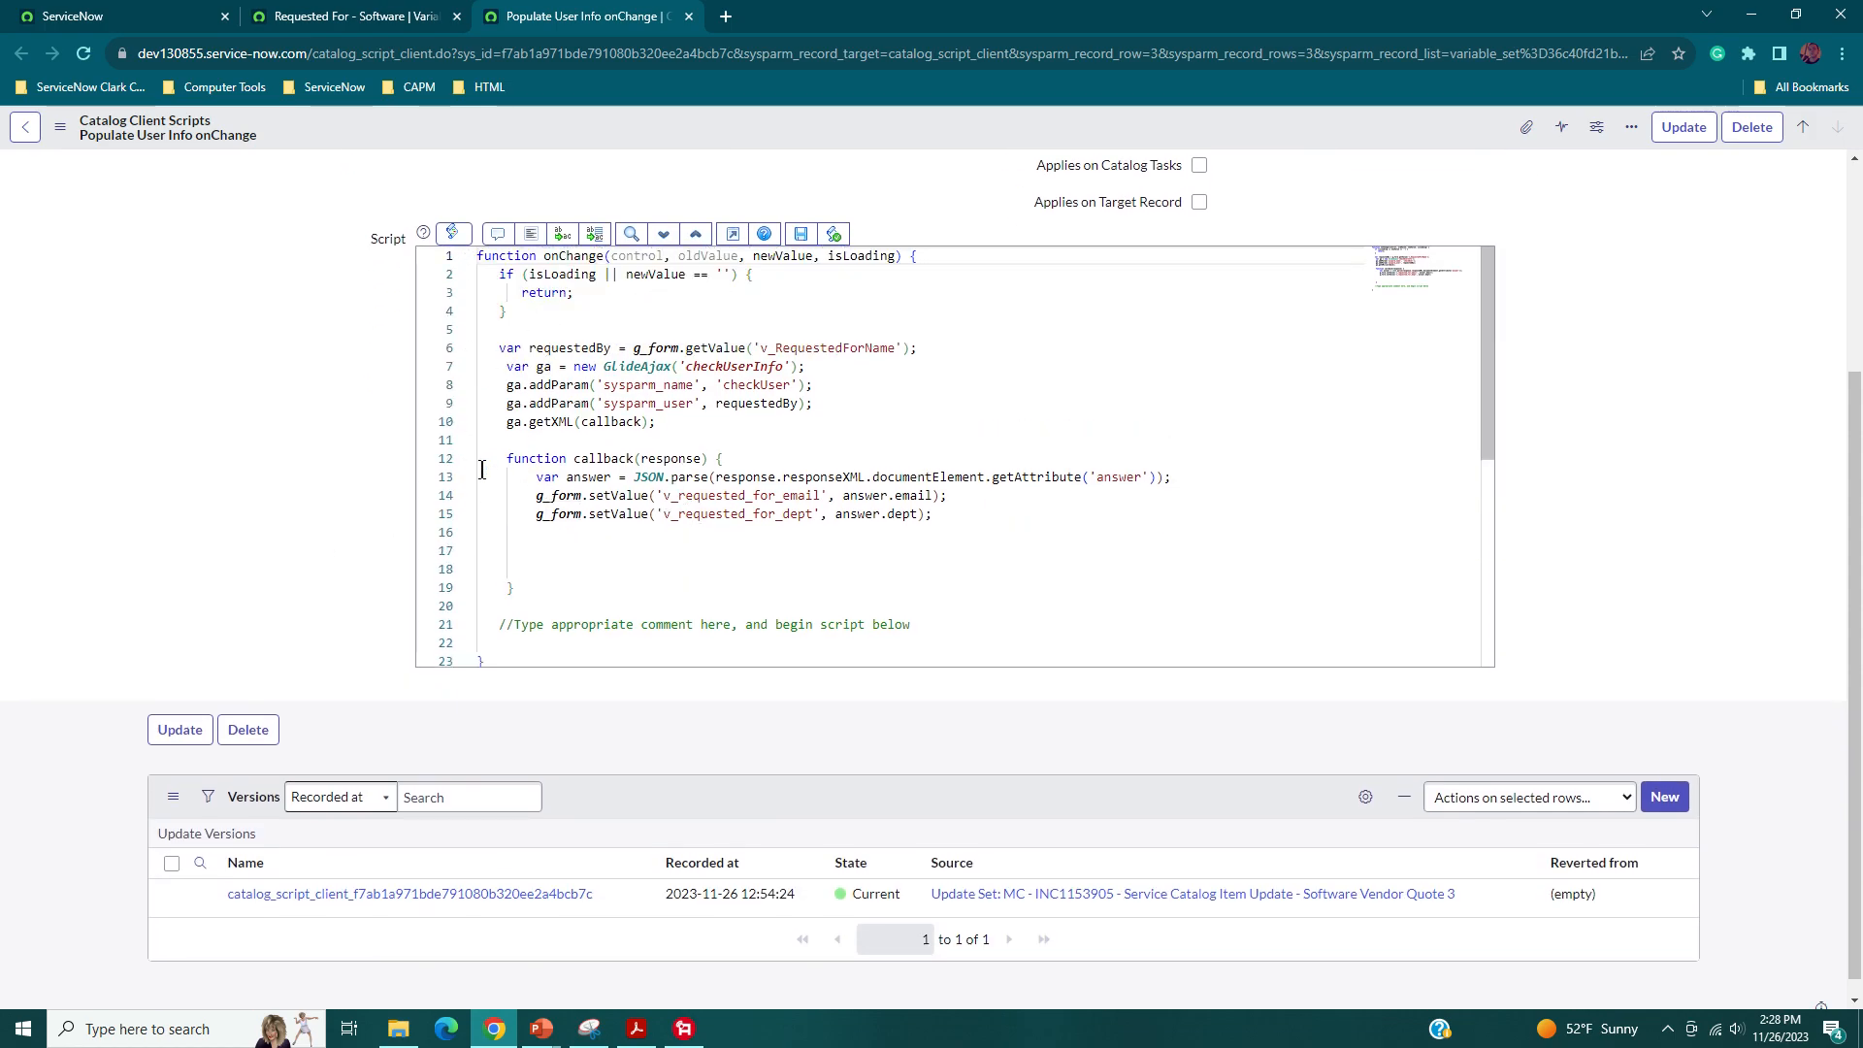
pyautogui.scroll(1, 482, 470)
pyautogui.scroll(-1, 369, 487)
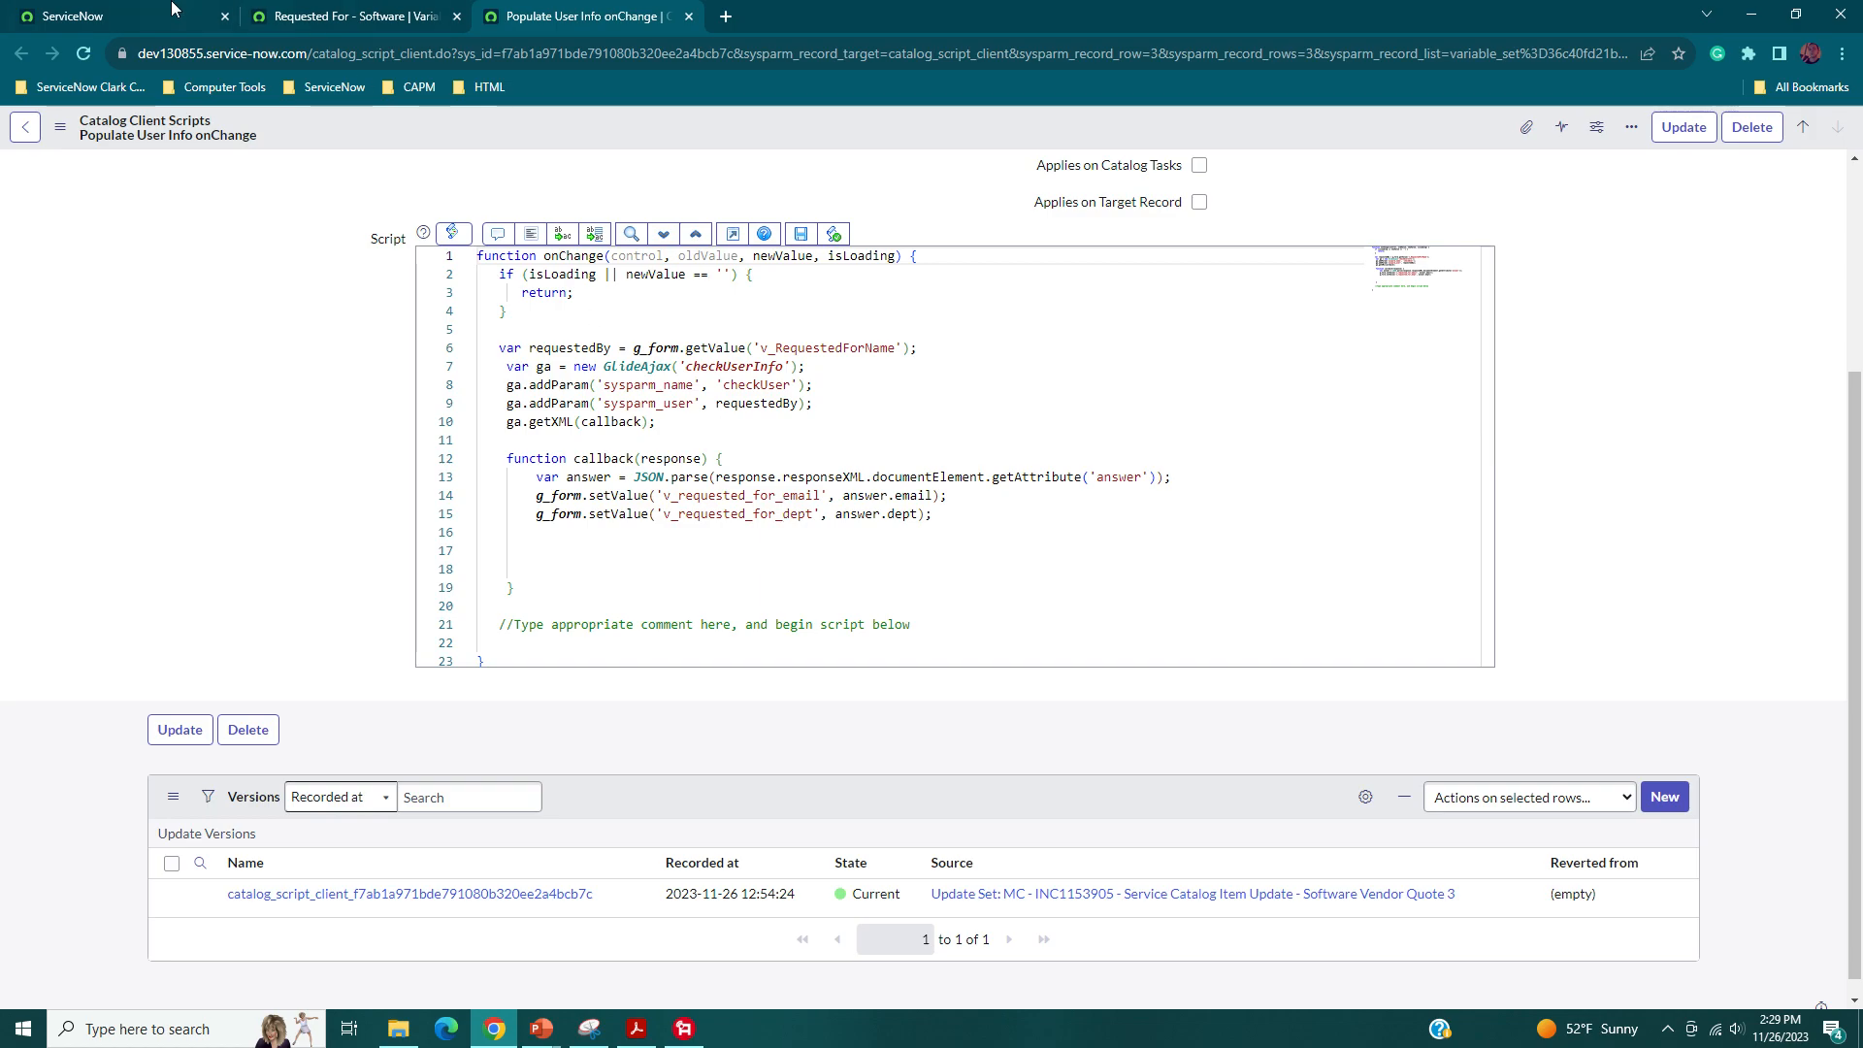
pyautogui.click(106, 13)
pyautogui.click(545, 17)
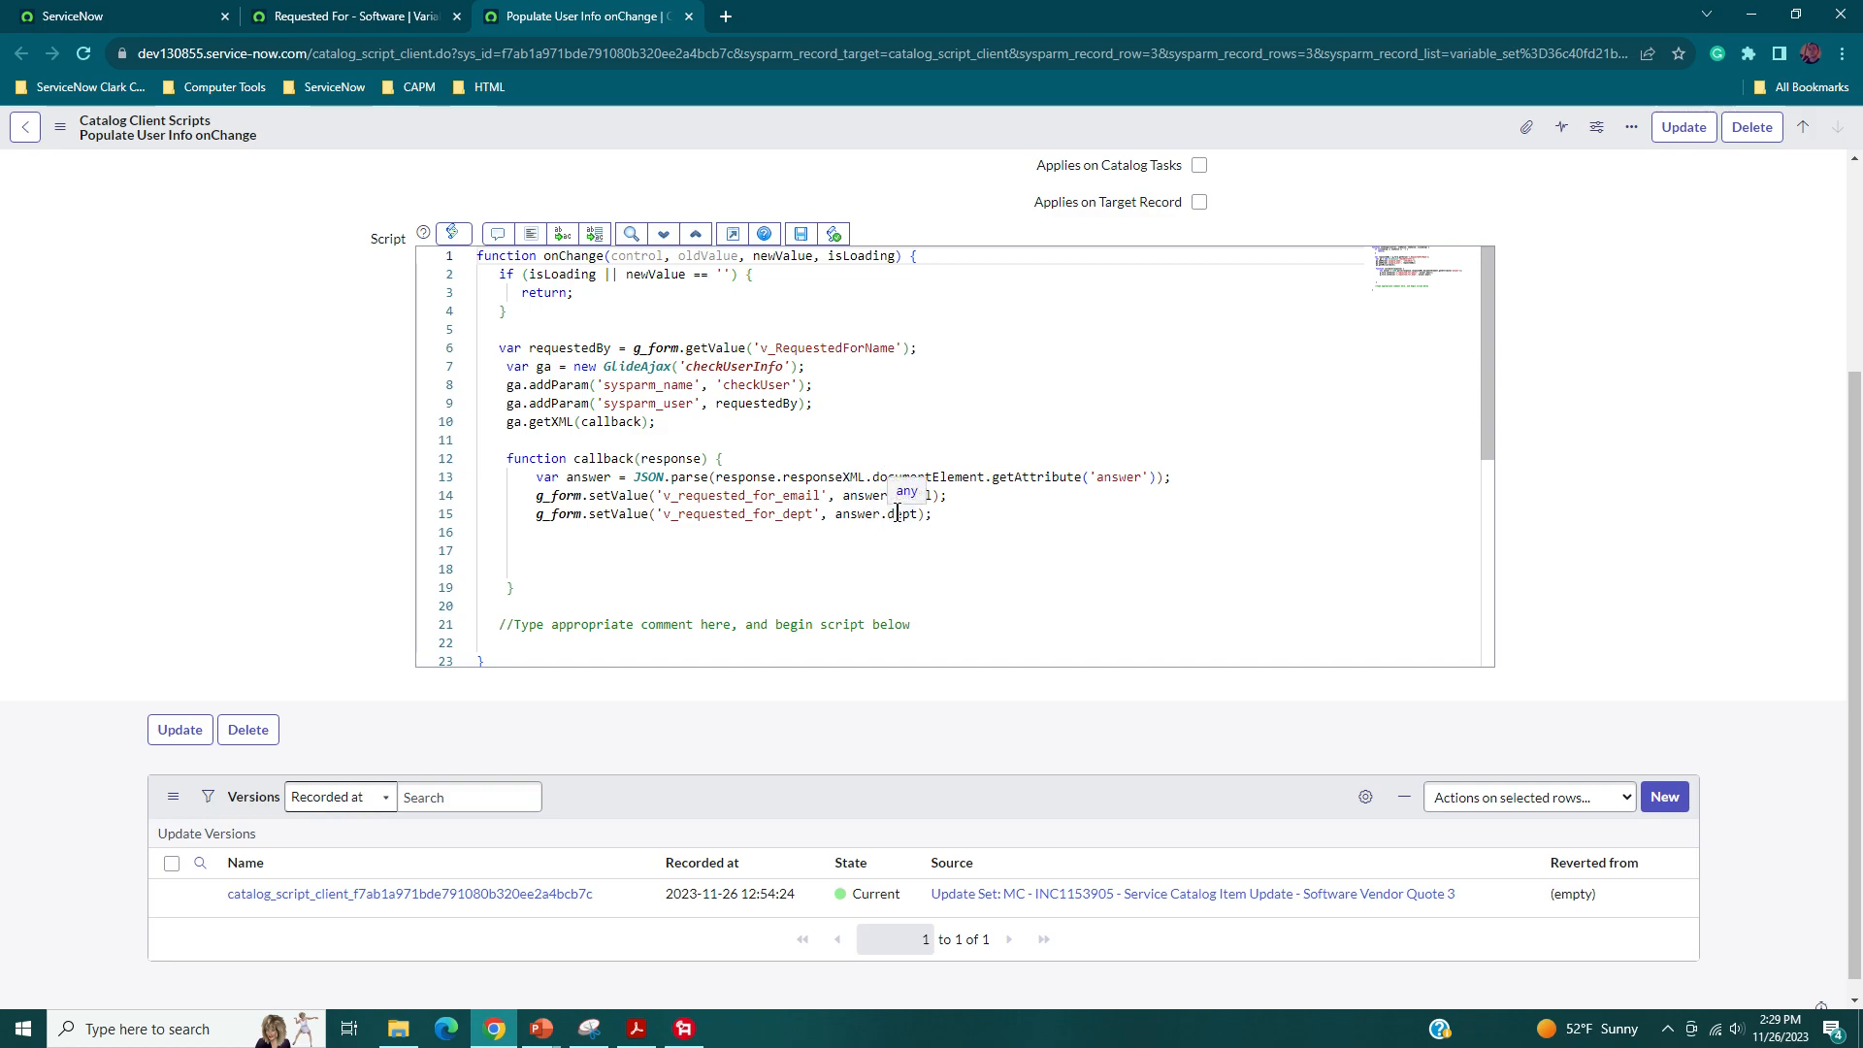
pyautogui.click(195, 9)
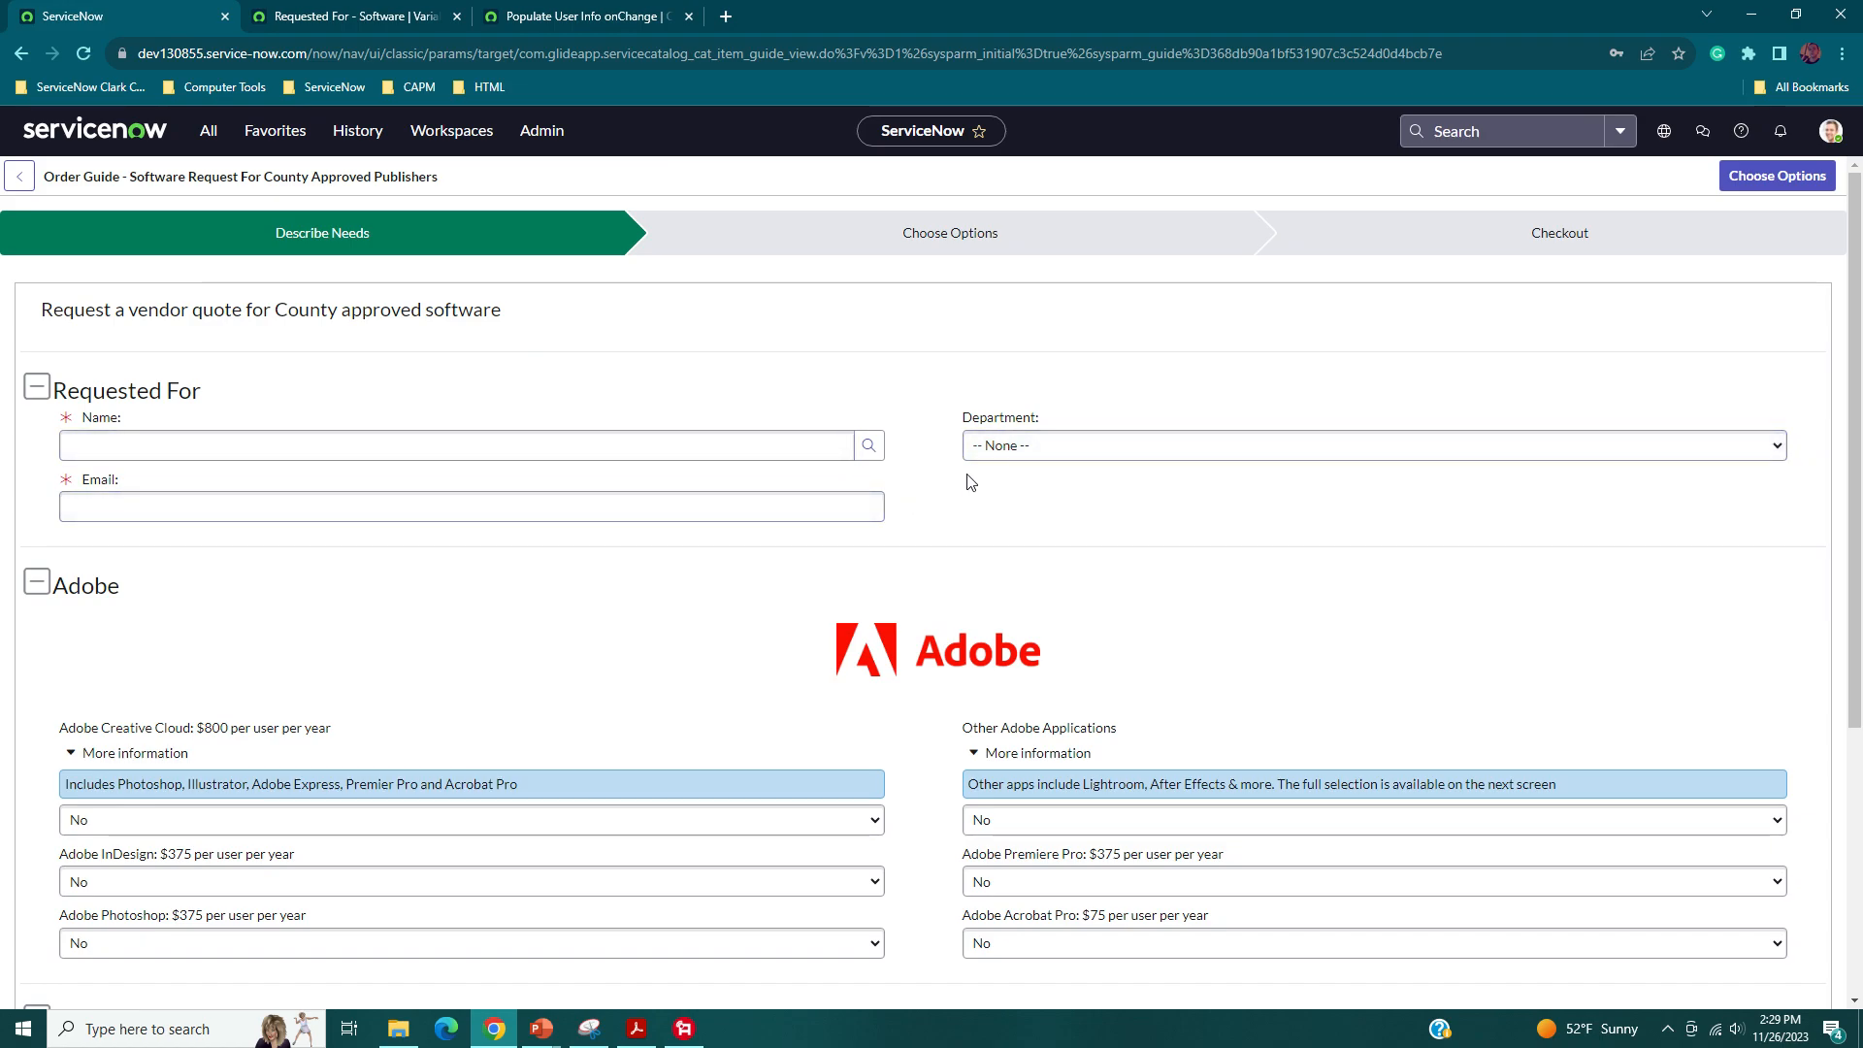
pyautogui.click(560, 10)
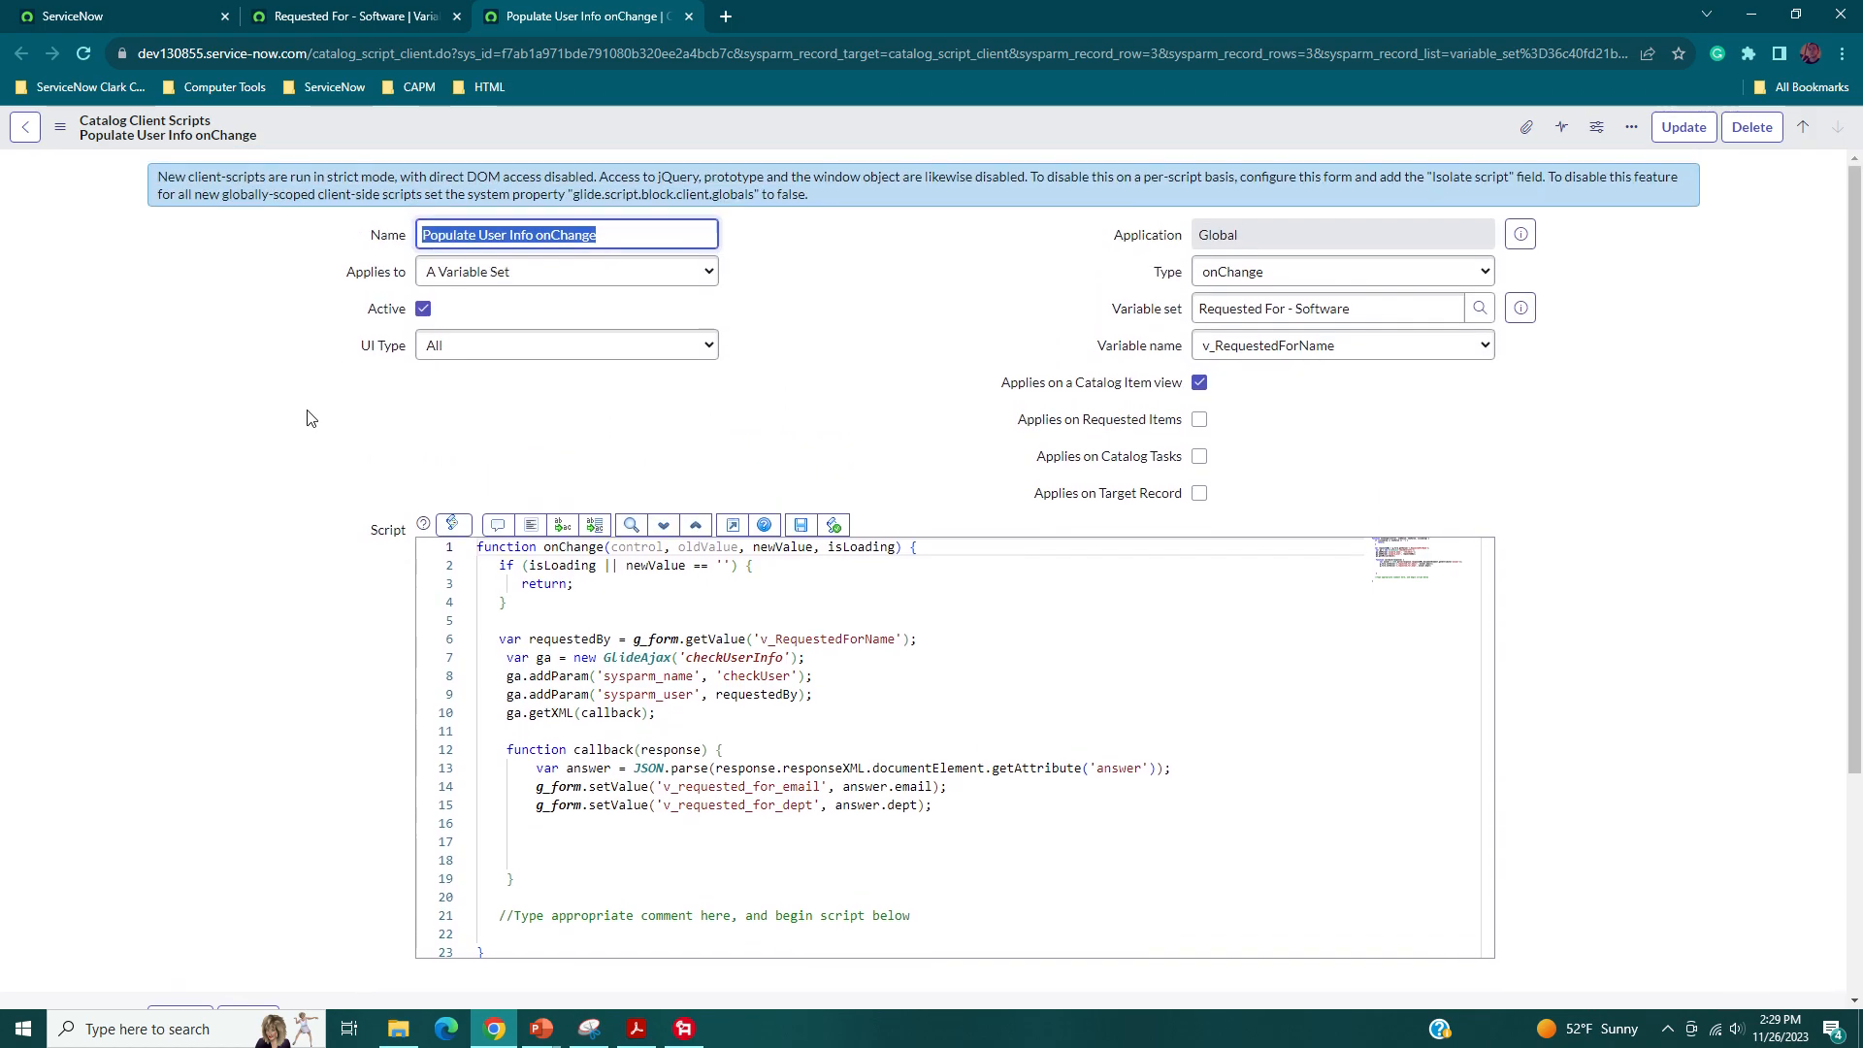
# - Start a new catalog client script in the Requested For - Software variable set
pyautogui.click(351, 12)
pyautogui.click(152, 11)
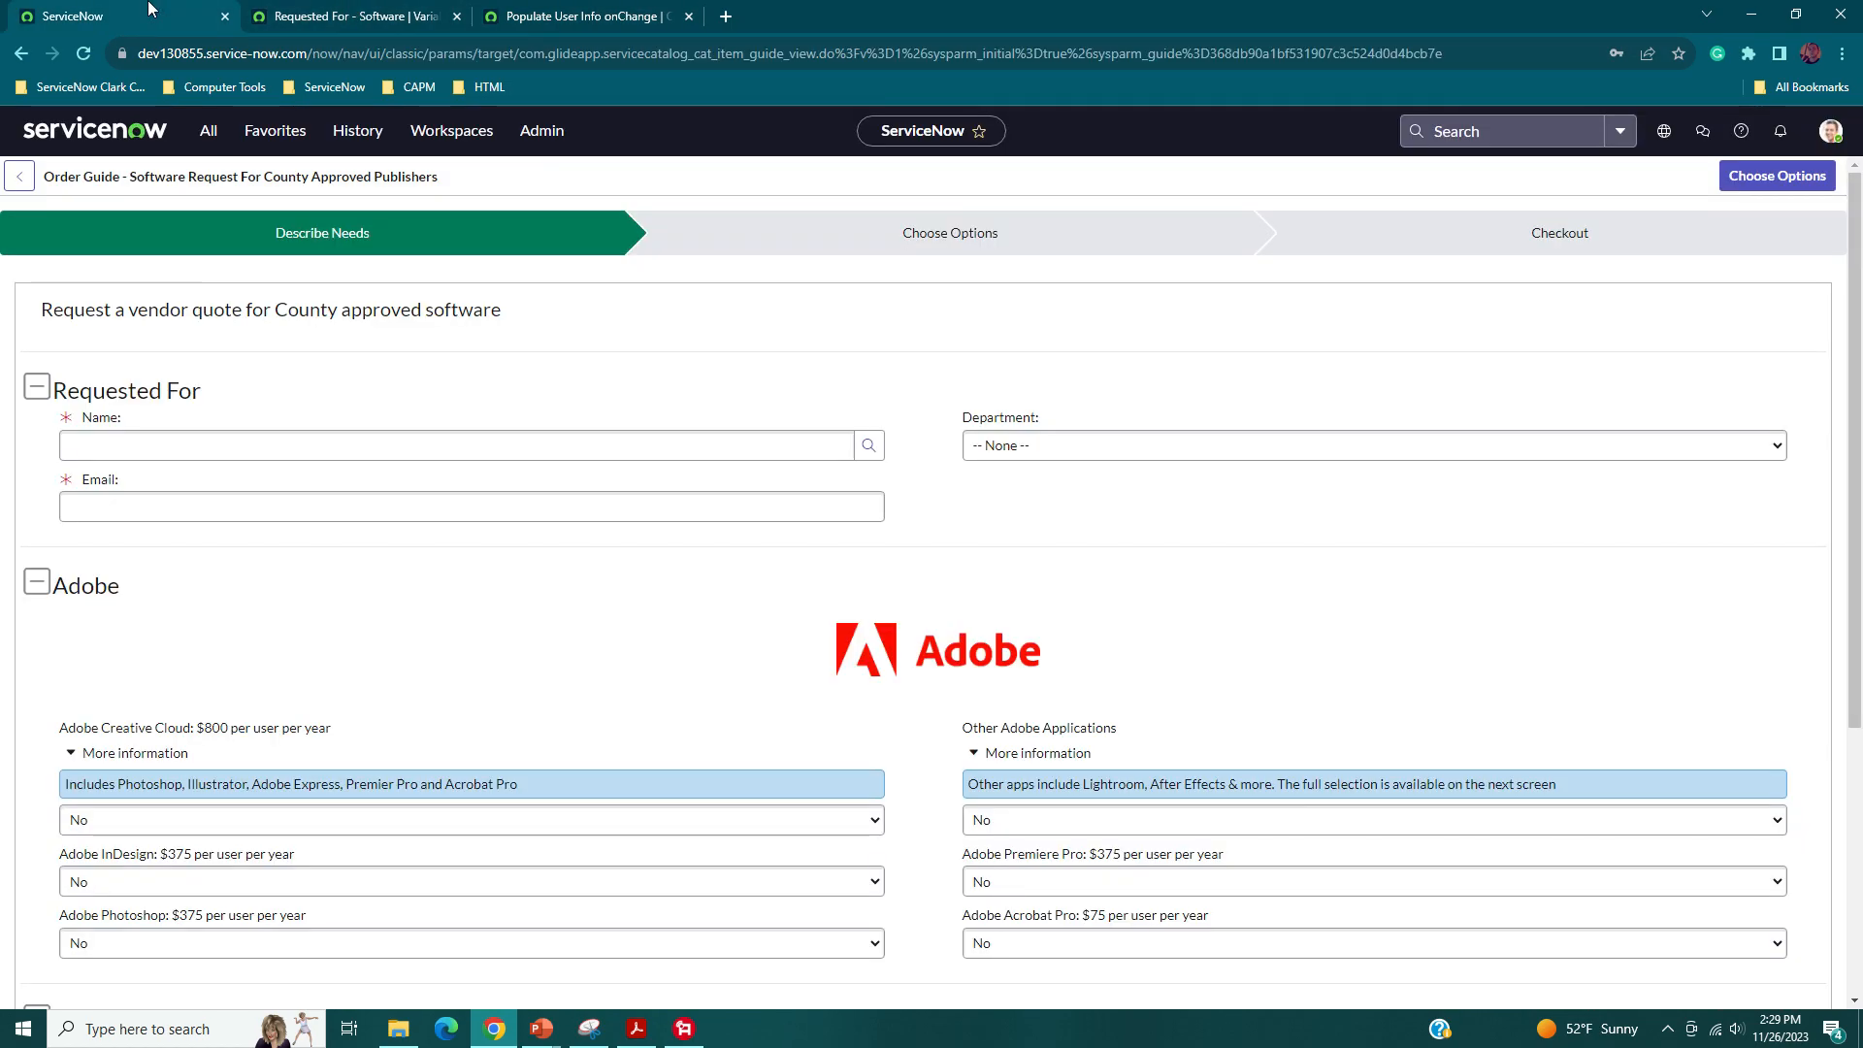
pyautogui.click(437, 11)
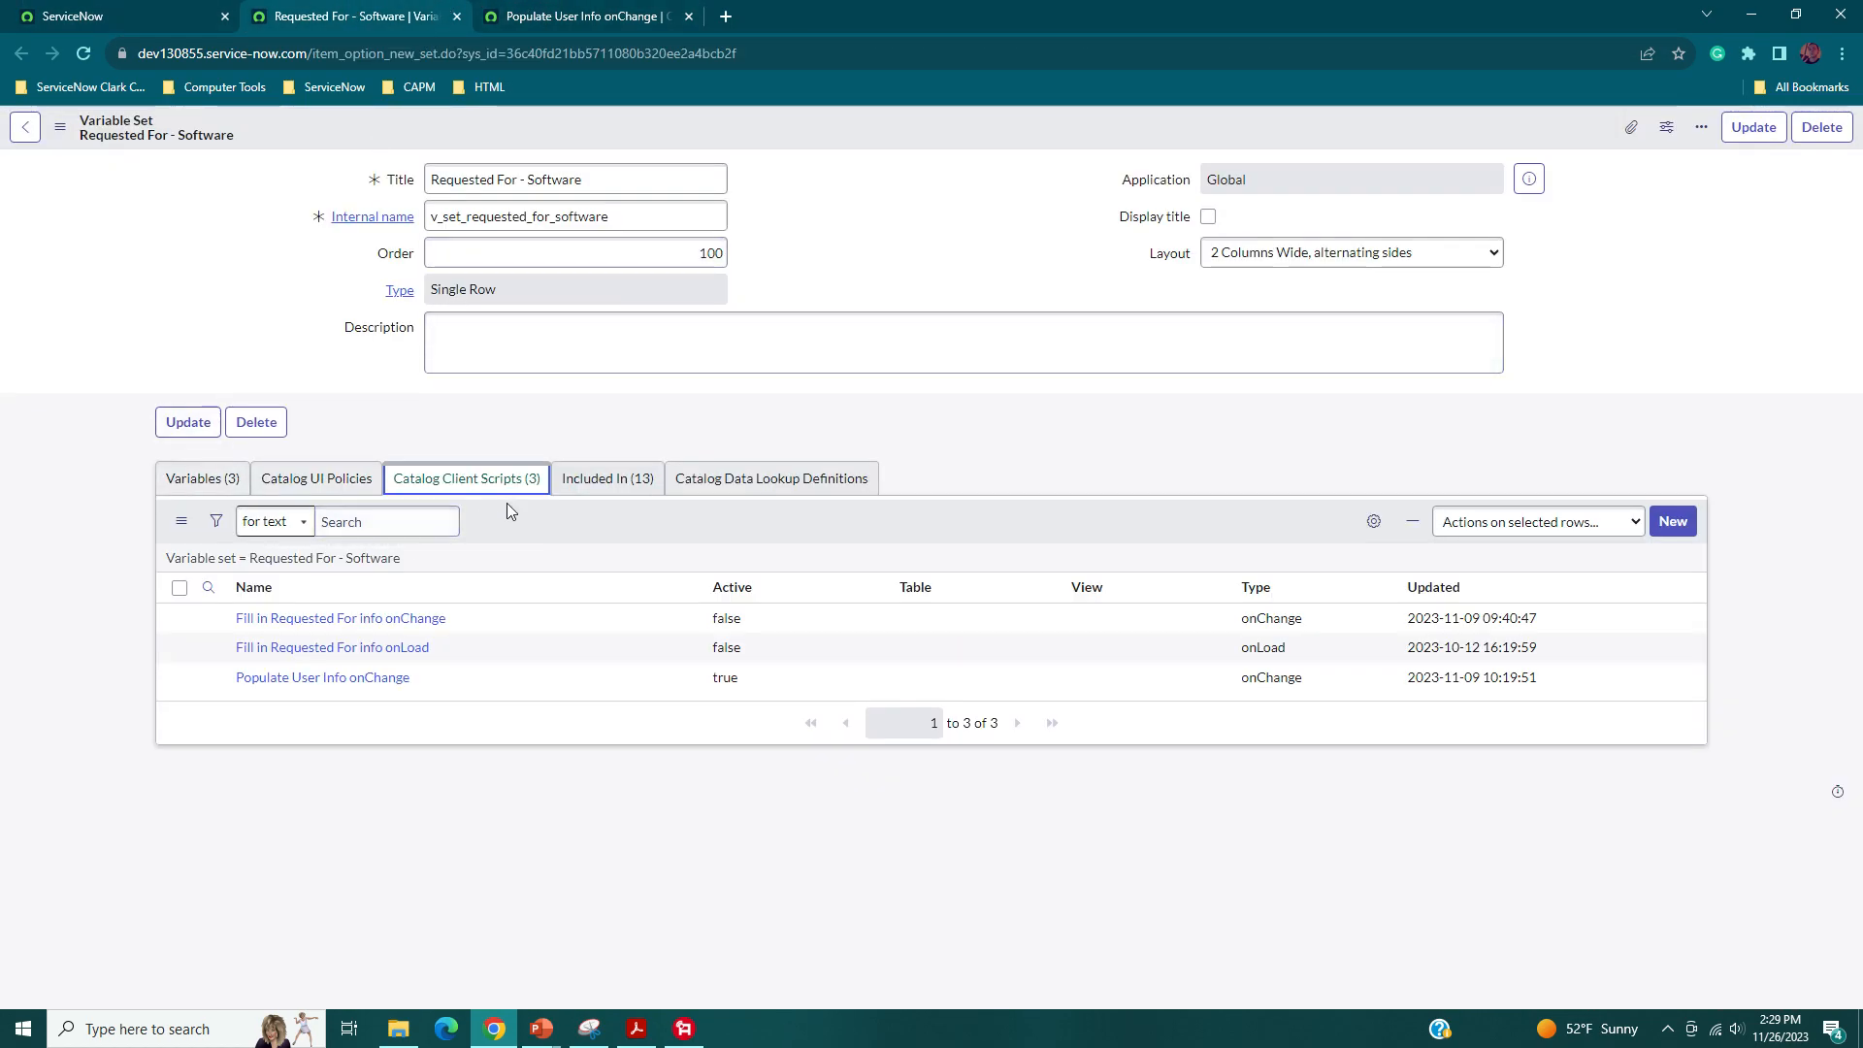
pyautogui.click(1682, 523)
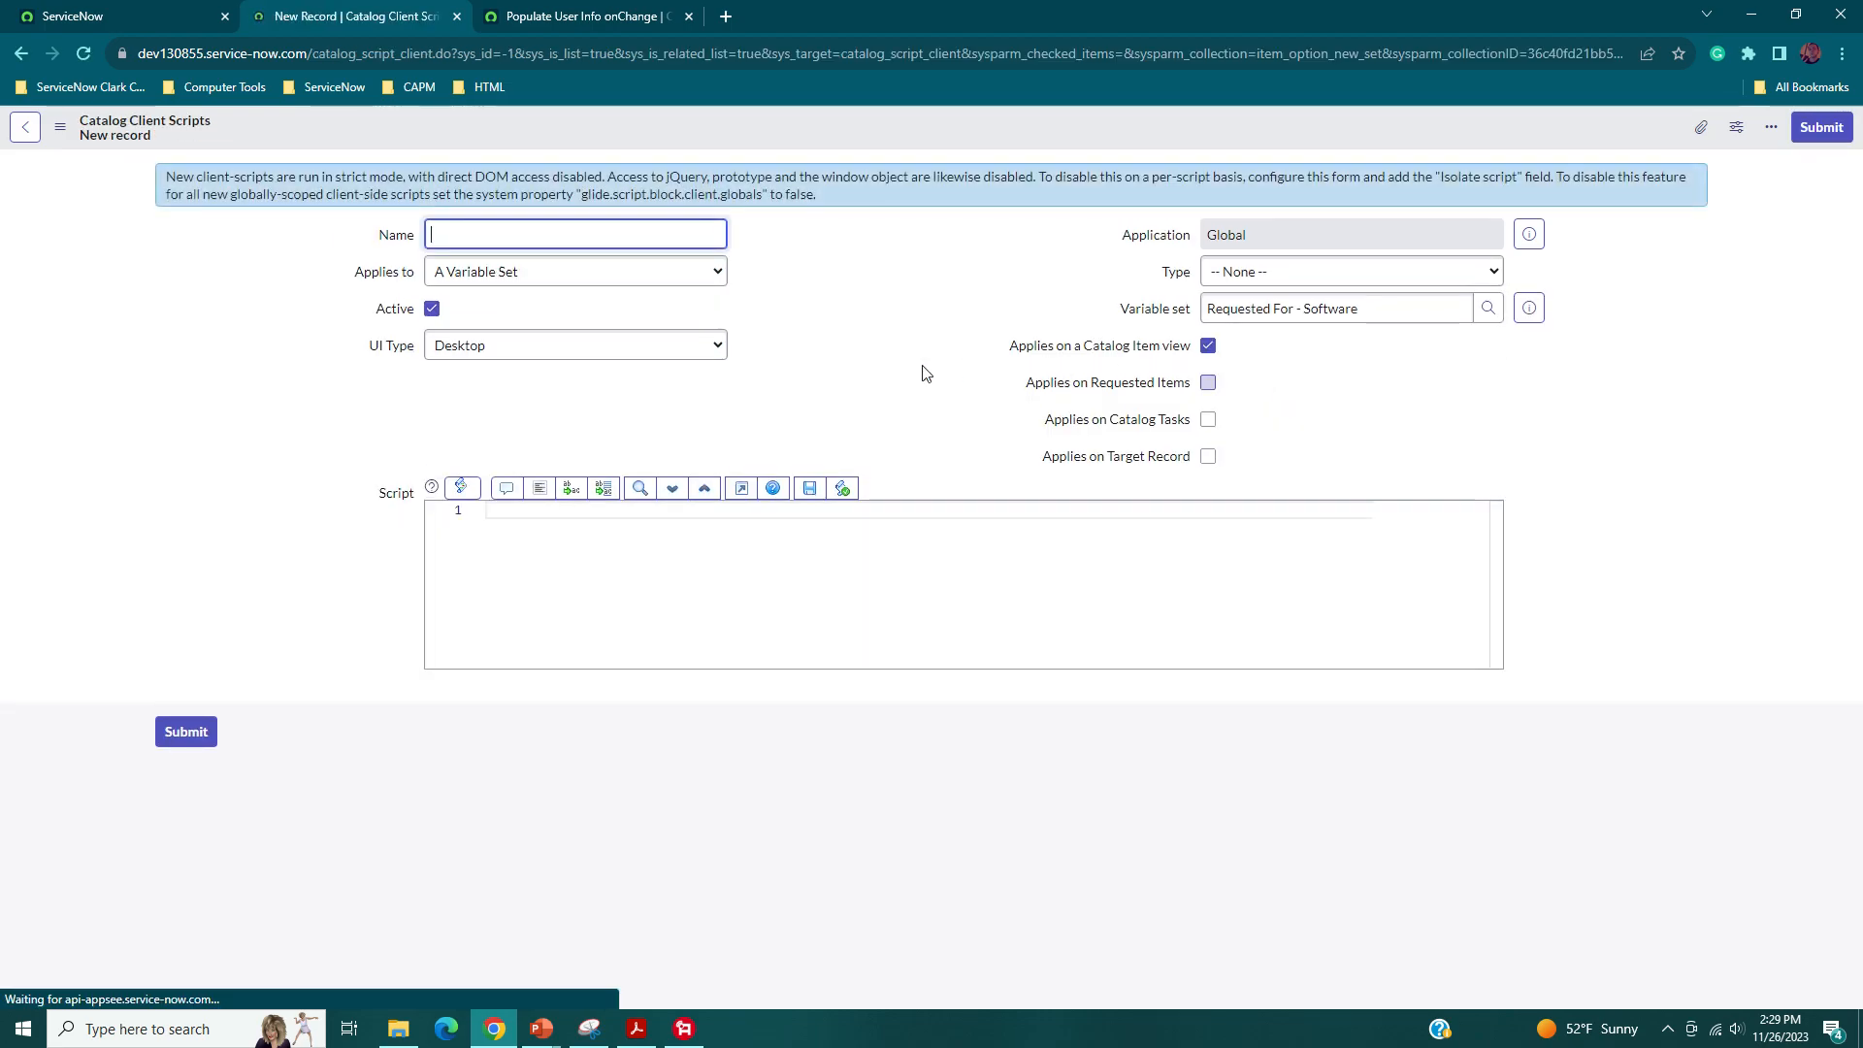
# - Open the logged-in administrator's user profile and switch the form to the Default view to examine the email and department
pyautogui.click(151, 14)
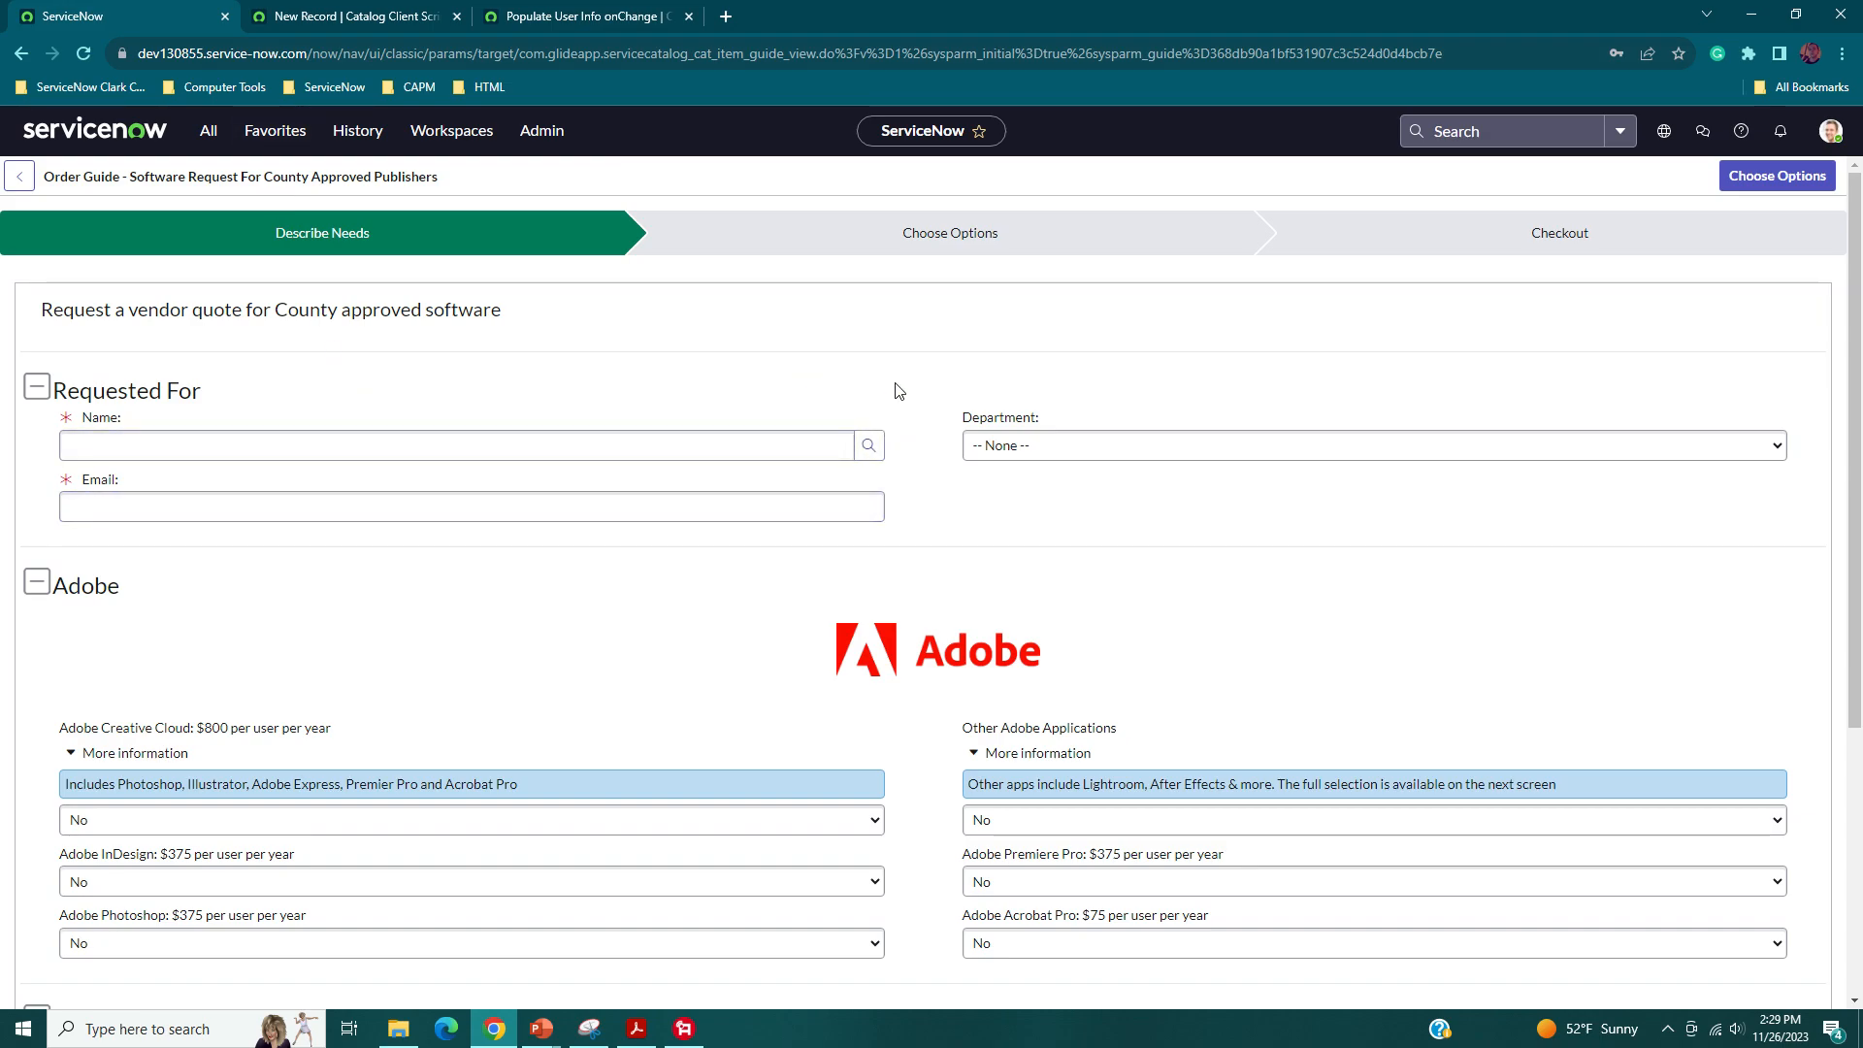
pyautogui.click(1831, 134)
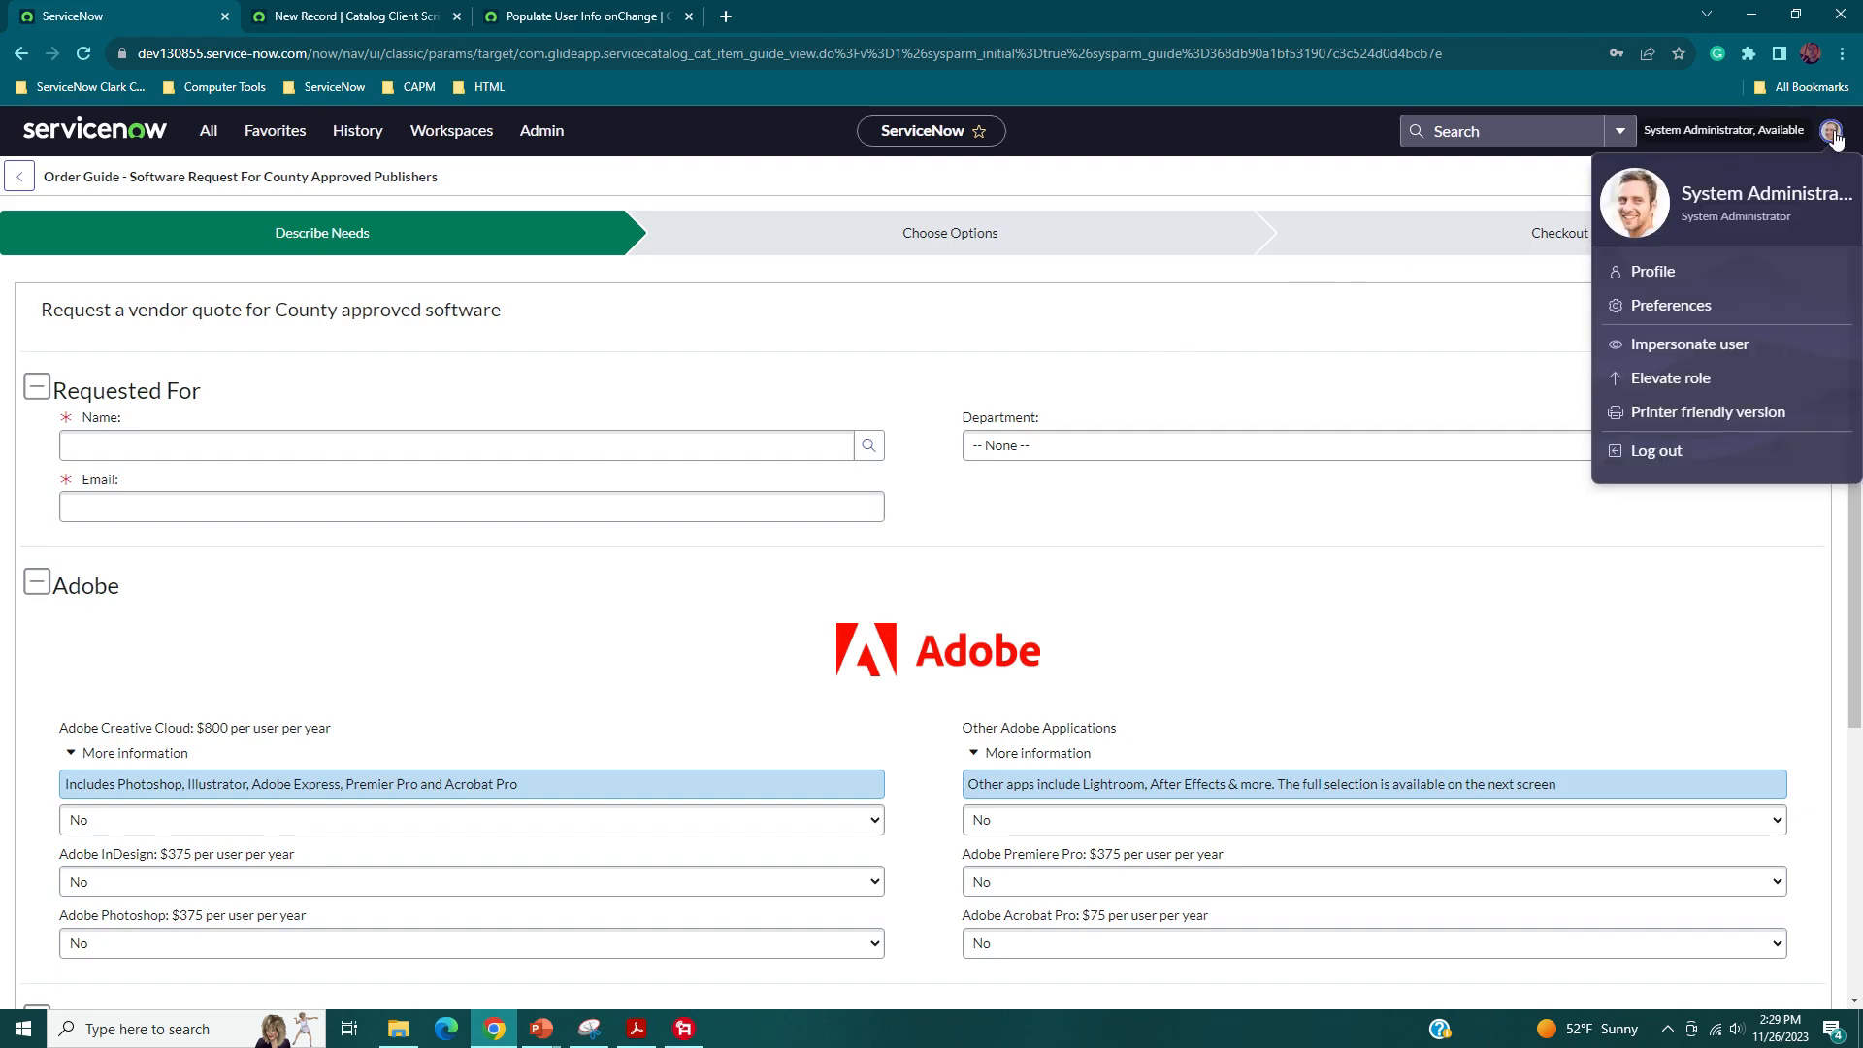
pyautogui.click(1654, 273)
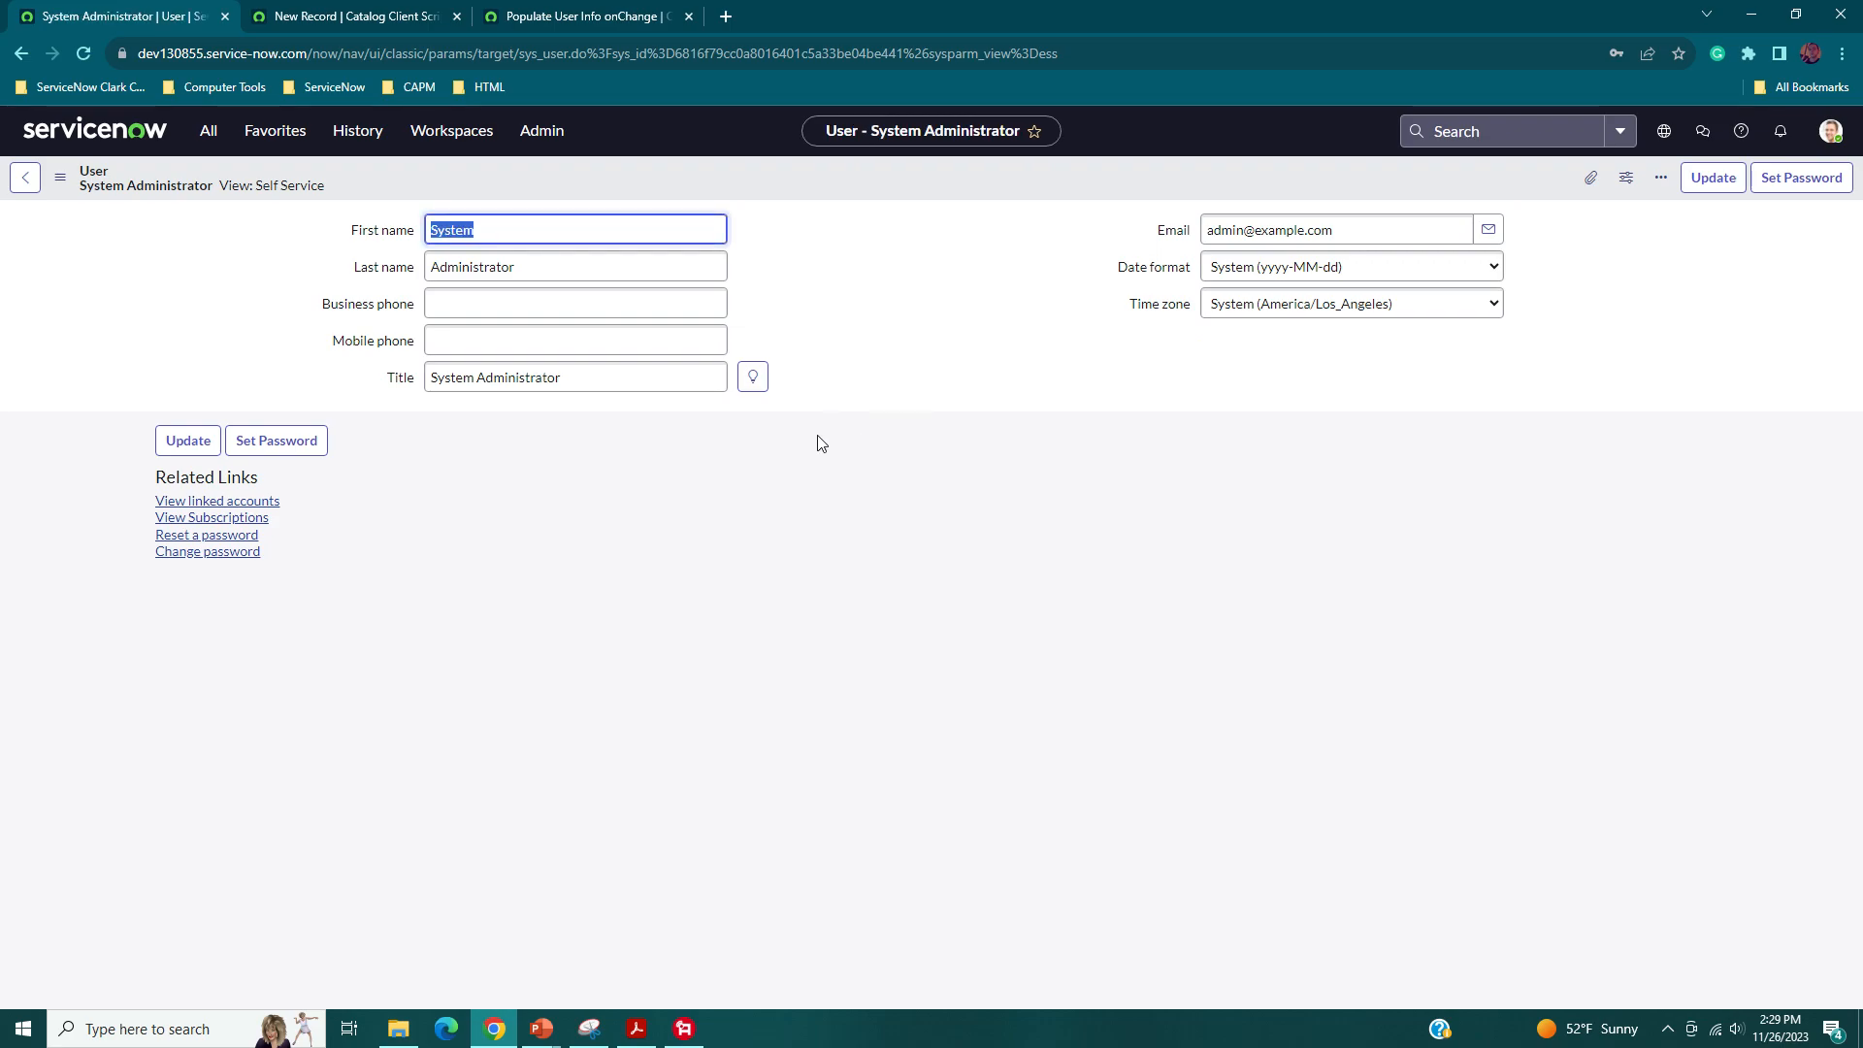
pyautogui.click(931, 341)
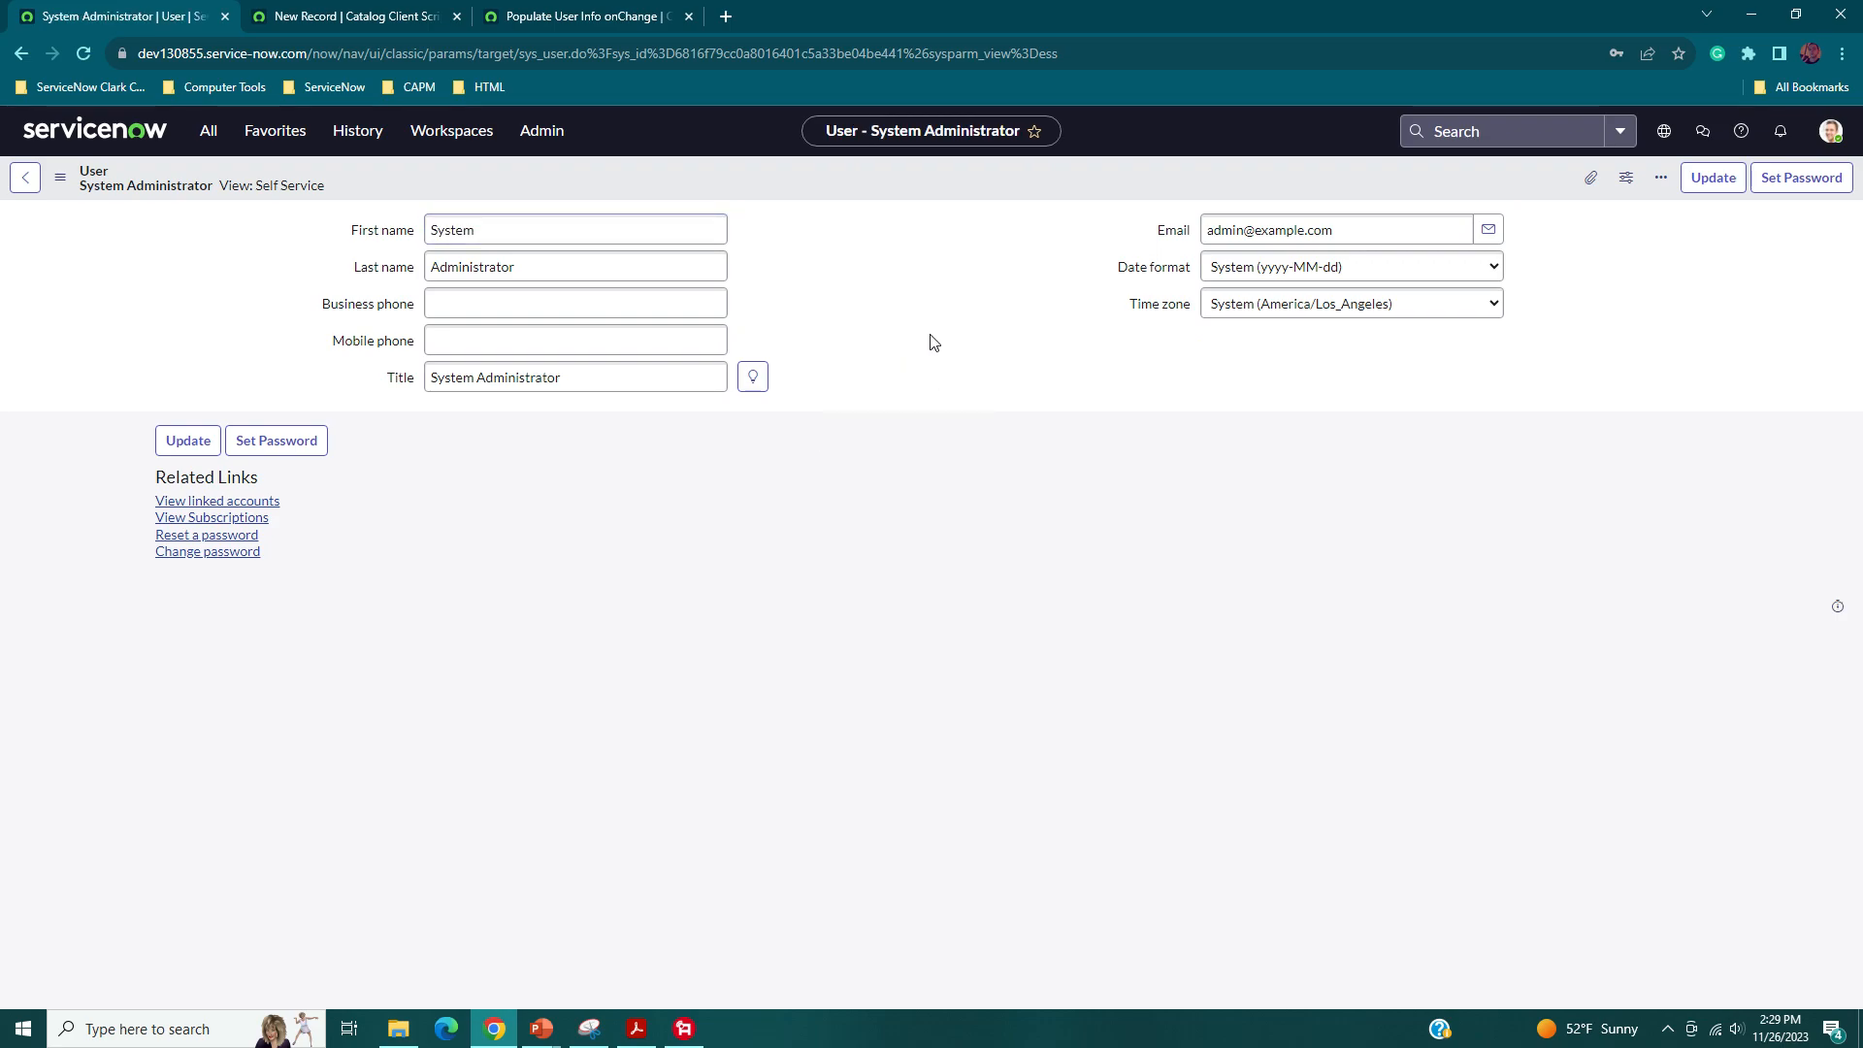
pyautogui.click(59, 177)
pyautogui.moveTo(155, 313)
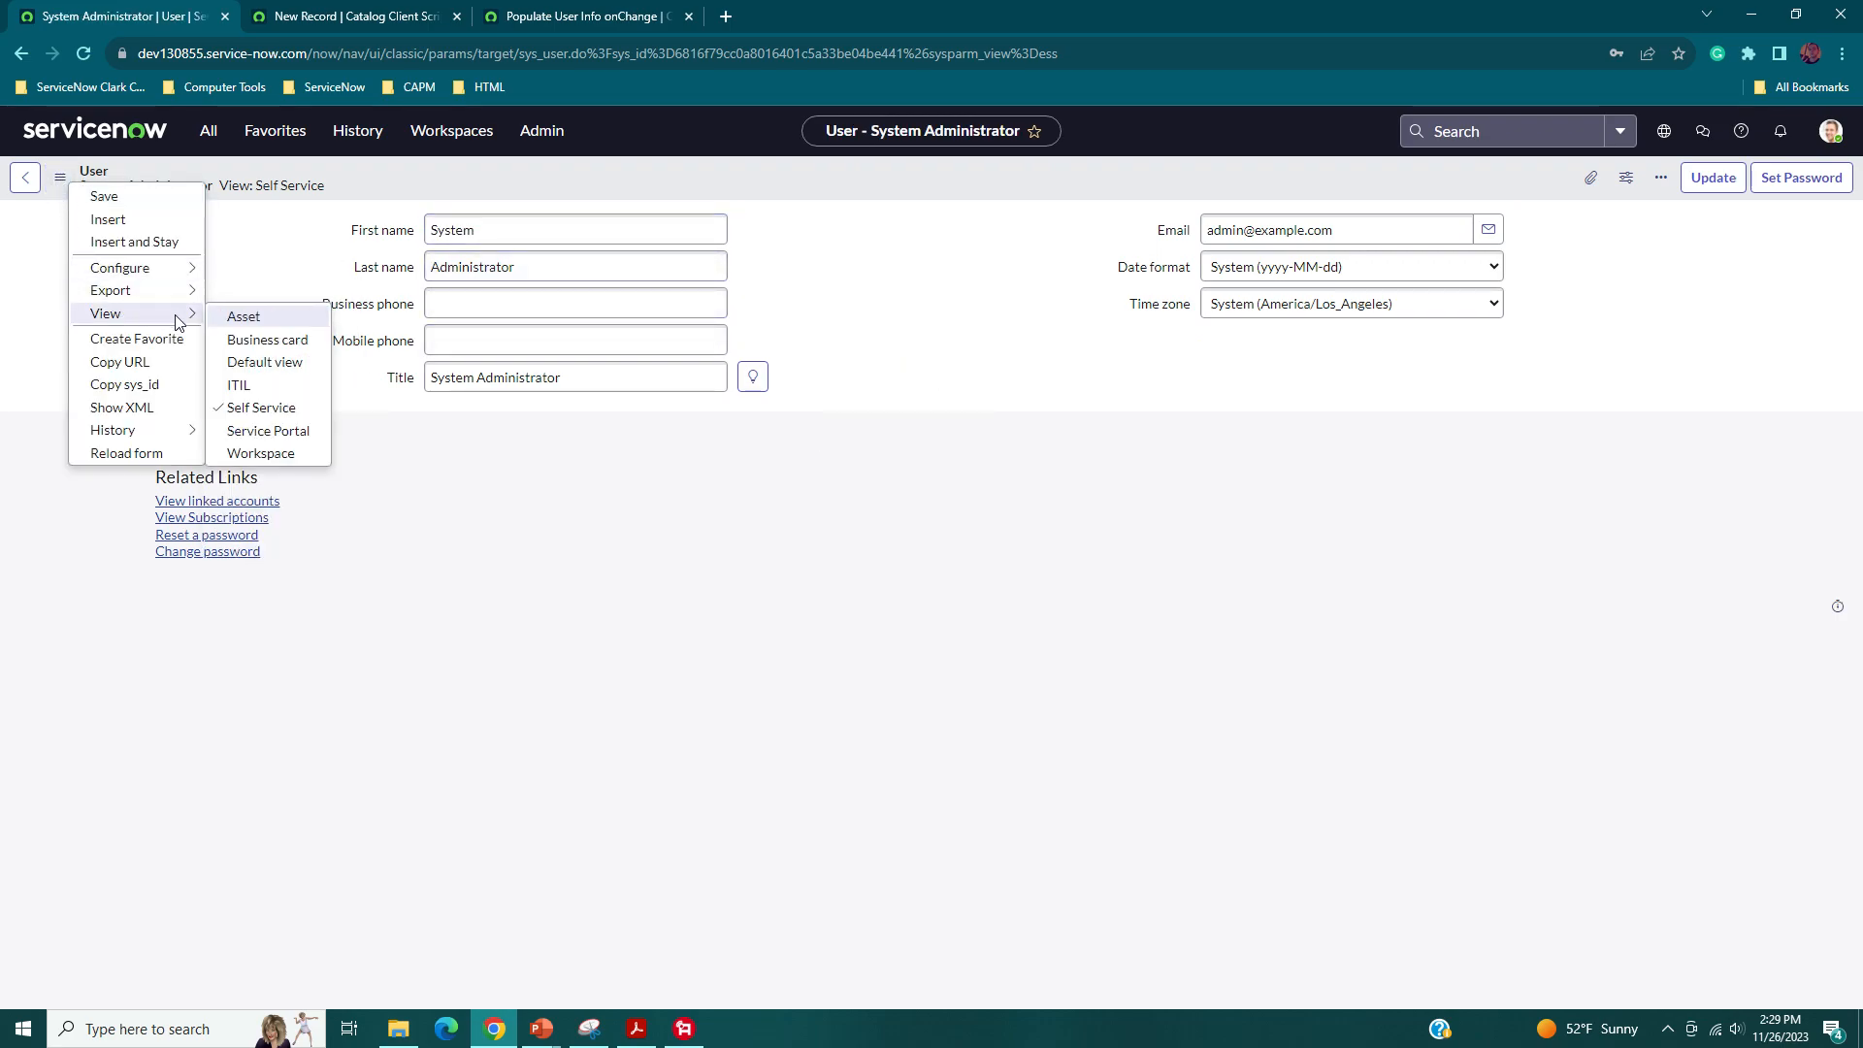
pyautogui.click(288, 373)
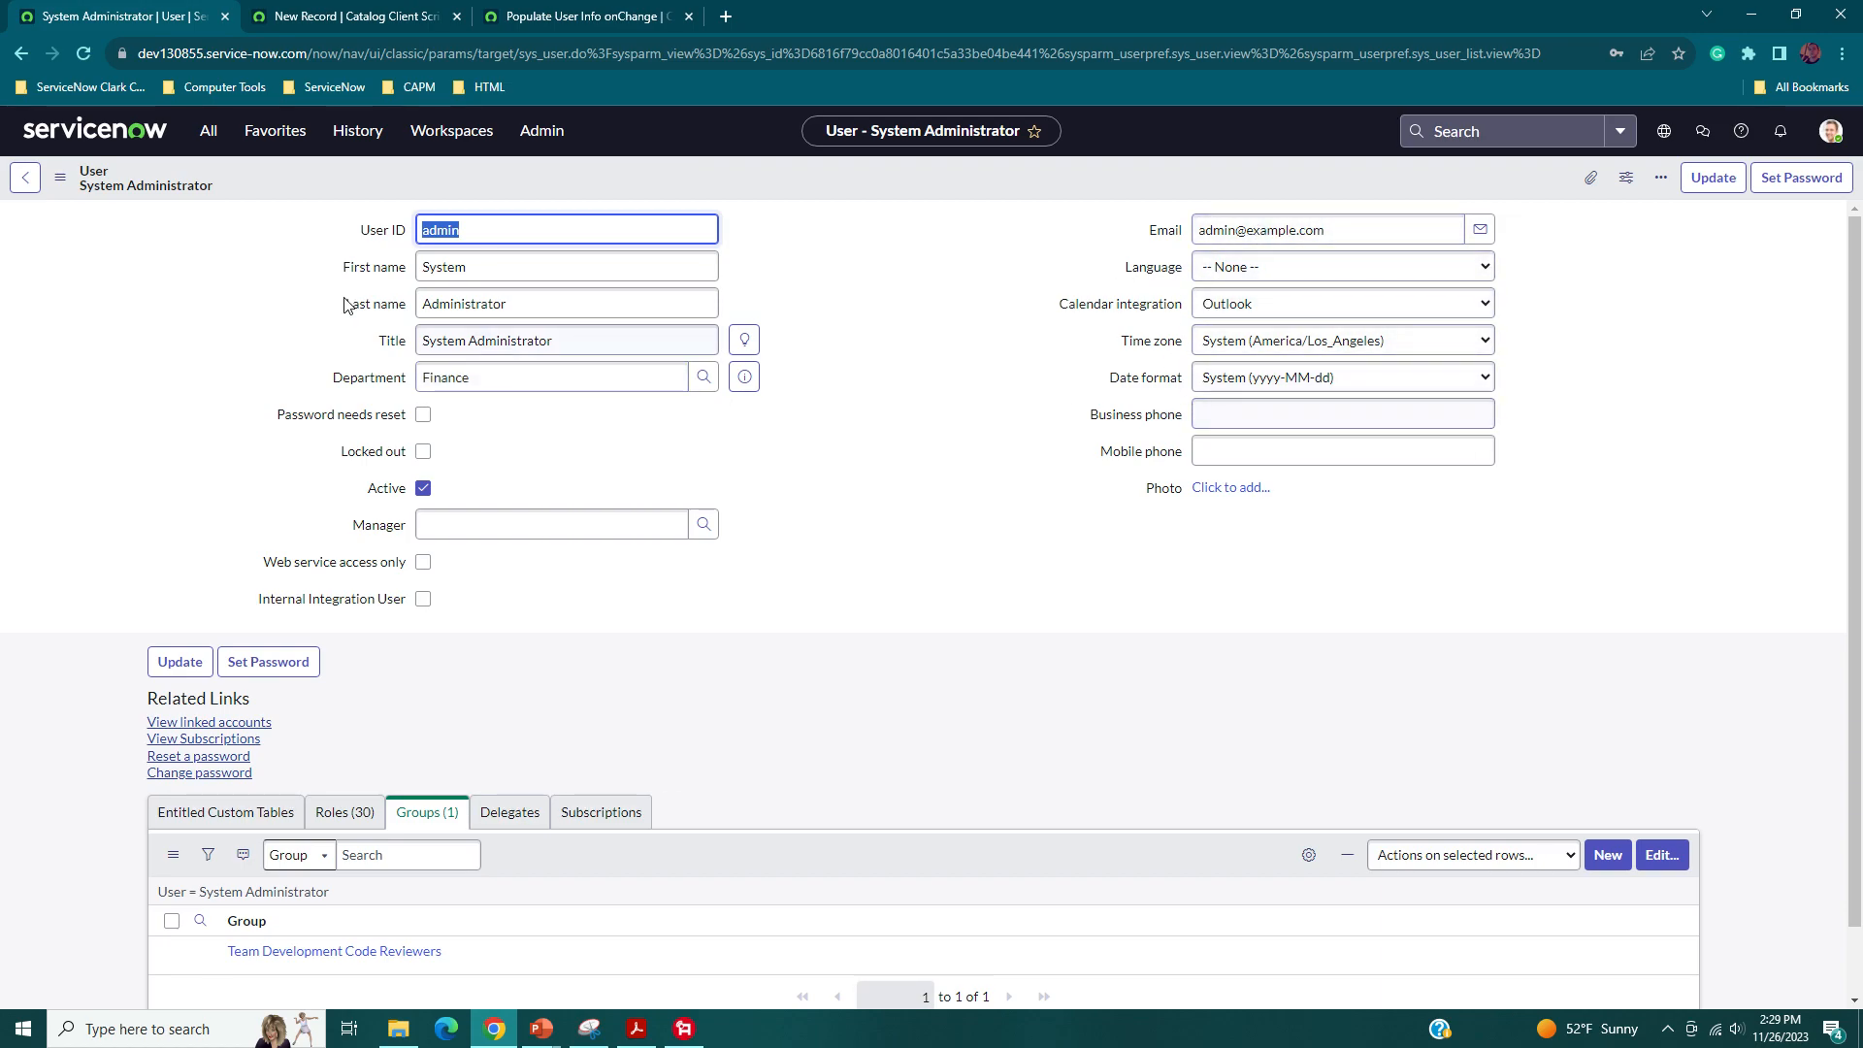
# - Return to the Software Catalog and open the Software Request For County Approved Publishers order guide
pyautogui.click(209, 130)
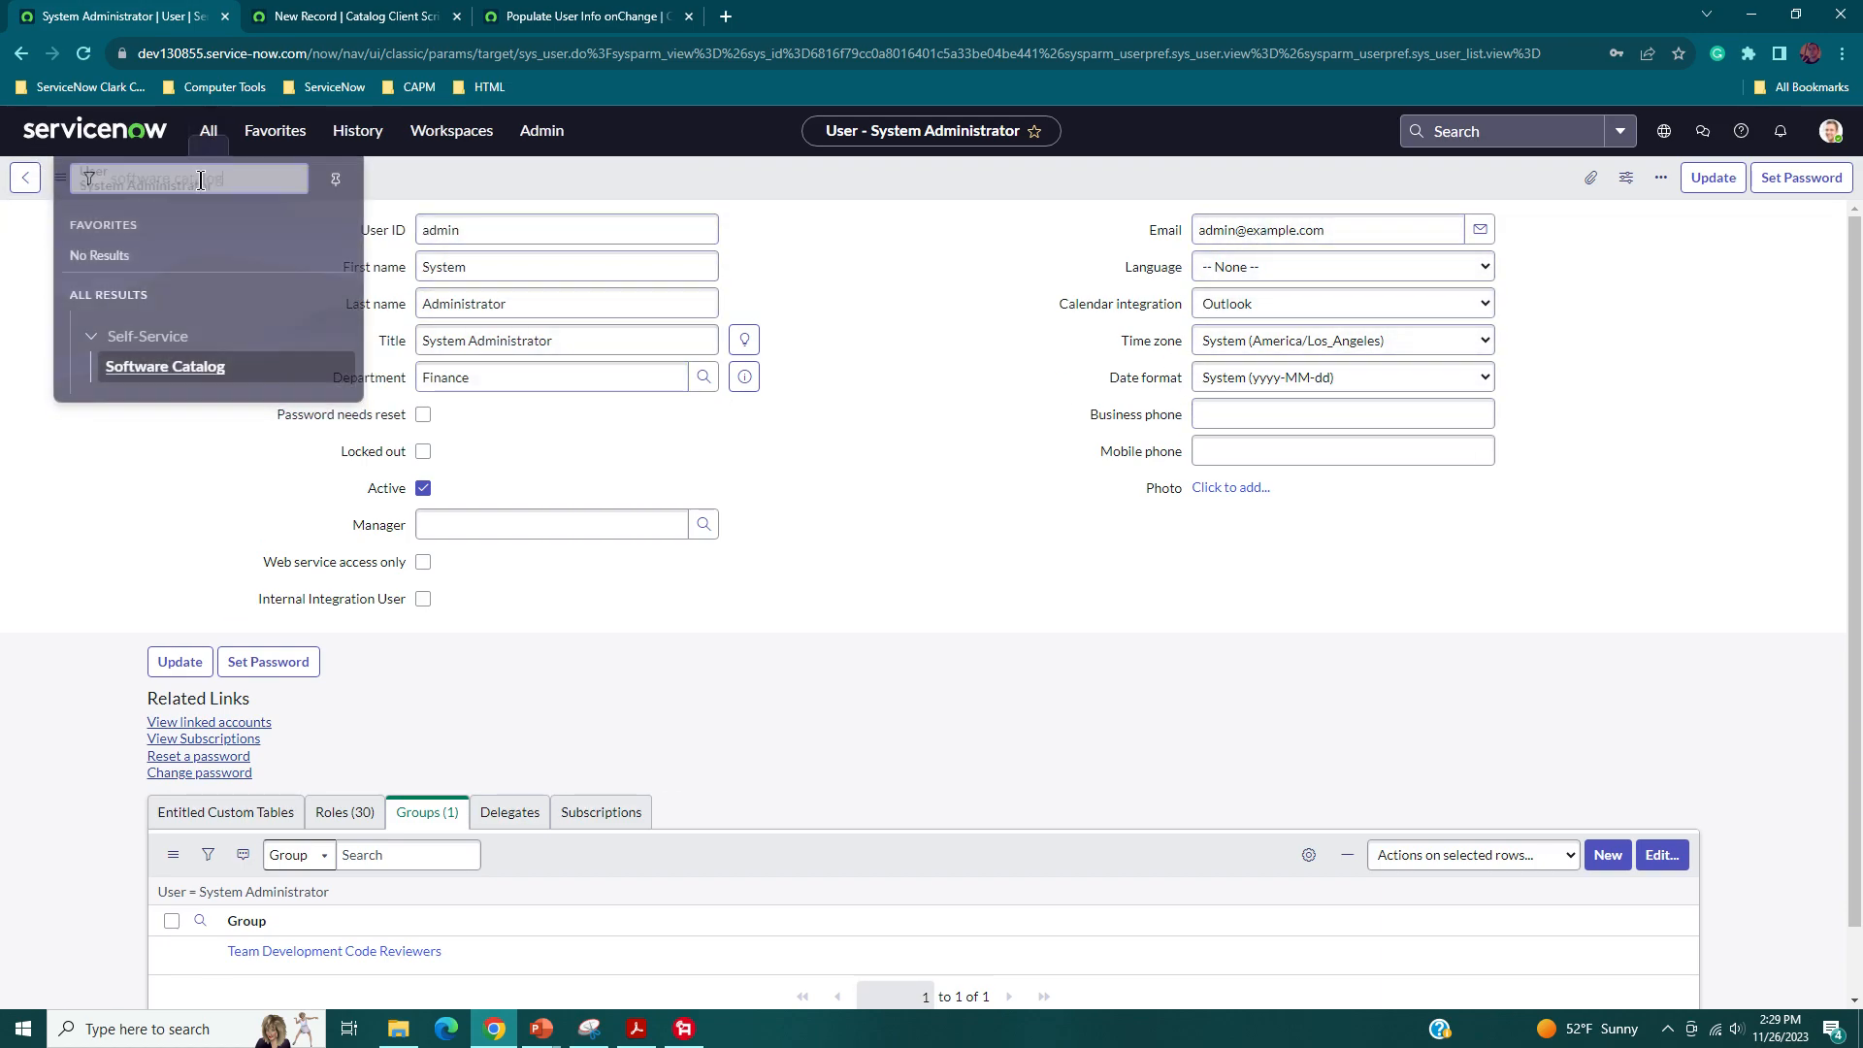
pyautogui.click(166, 361)
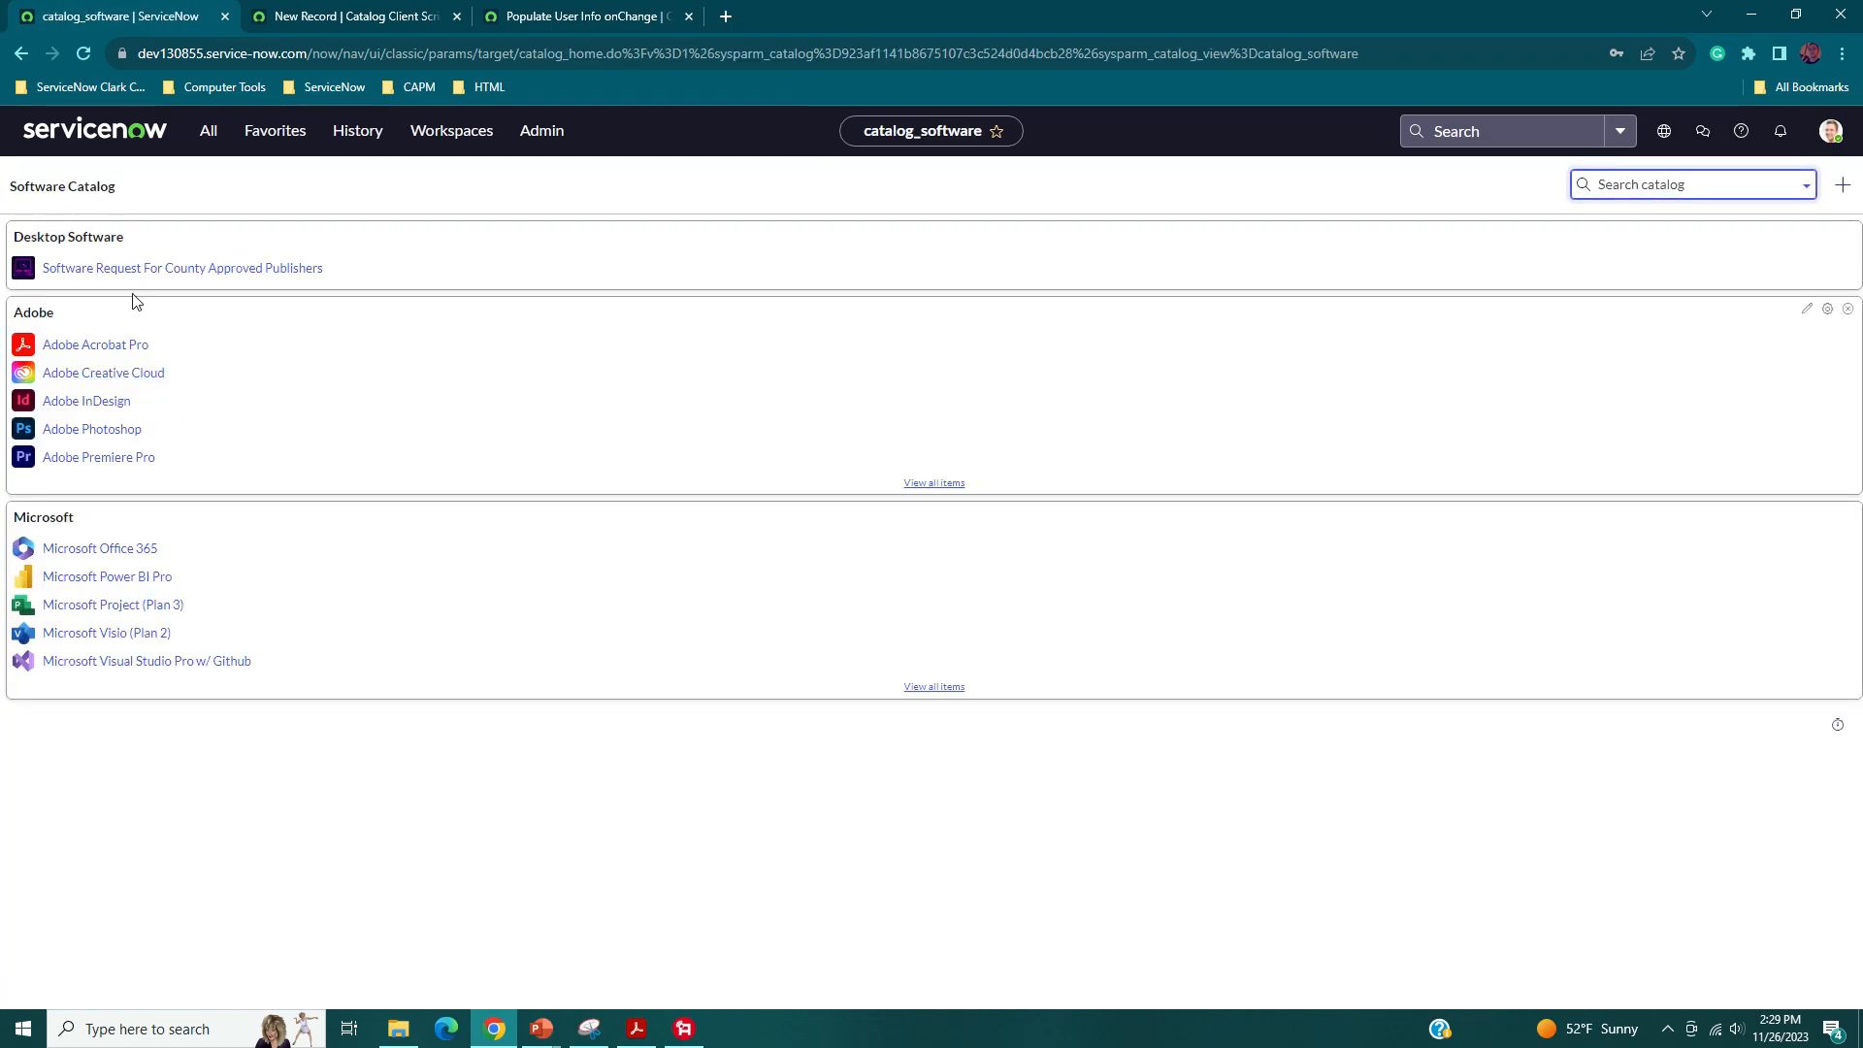
pyautogui.click(150, 271)
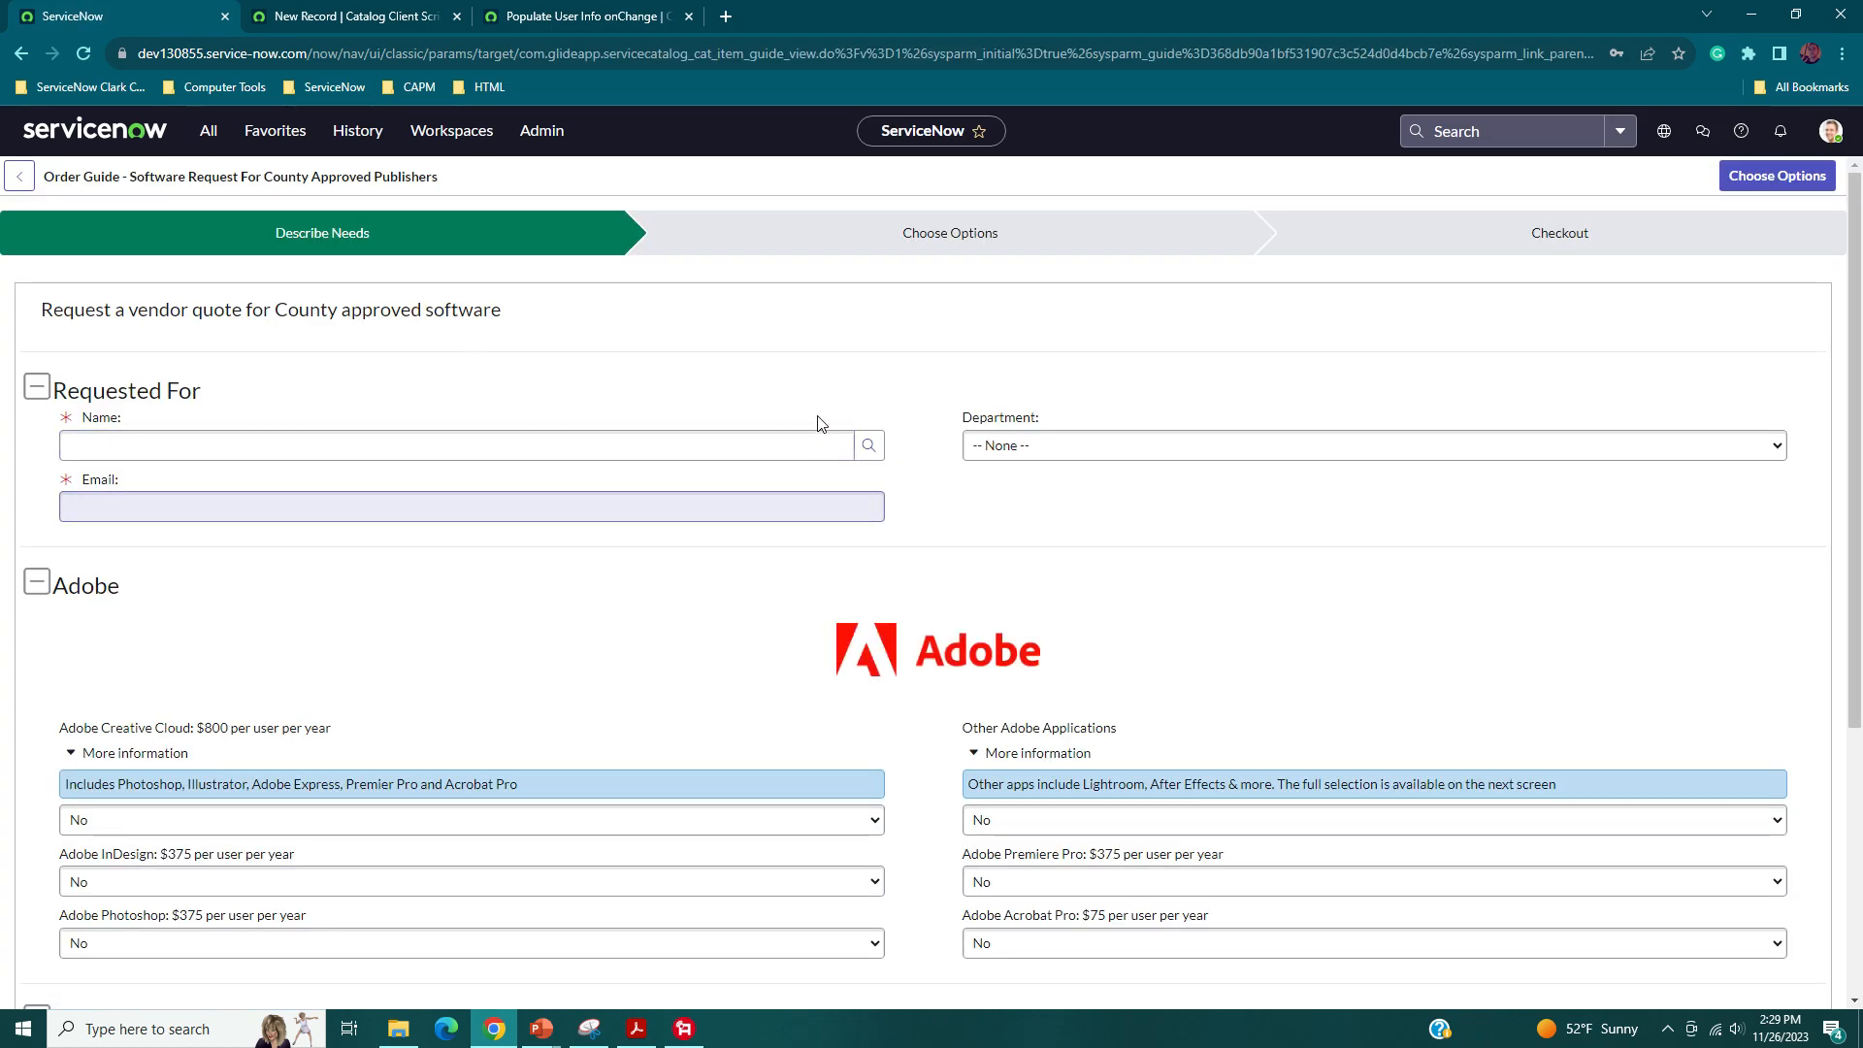
# - Name the new catalog client script Populate User Info onLoad, modelled on the existing onChange script's name
pyautogui.click(550, 11)
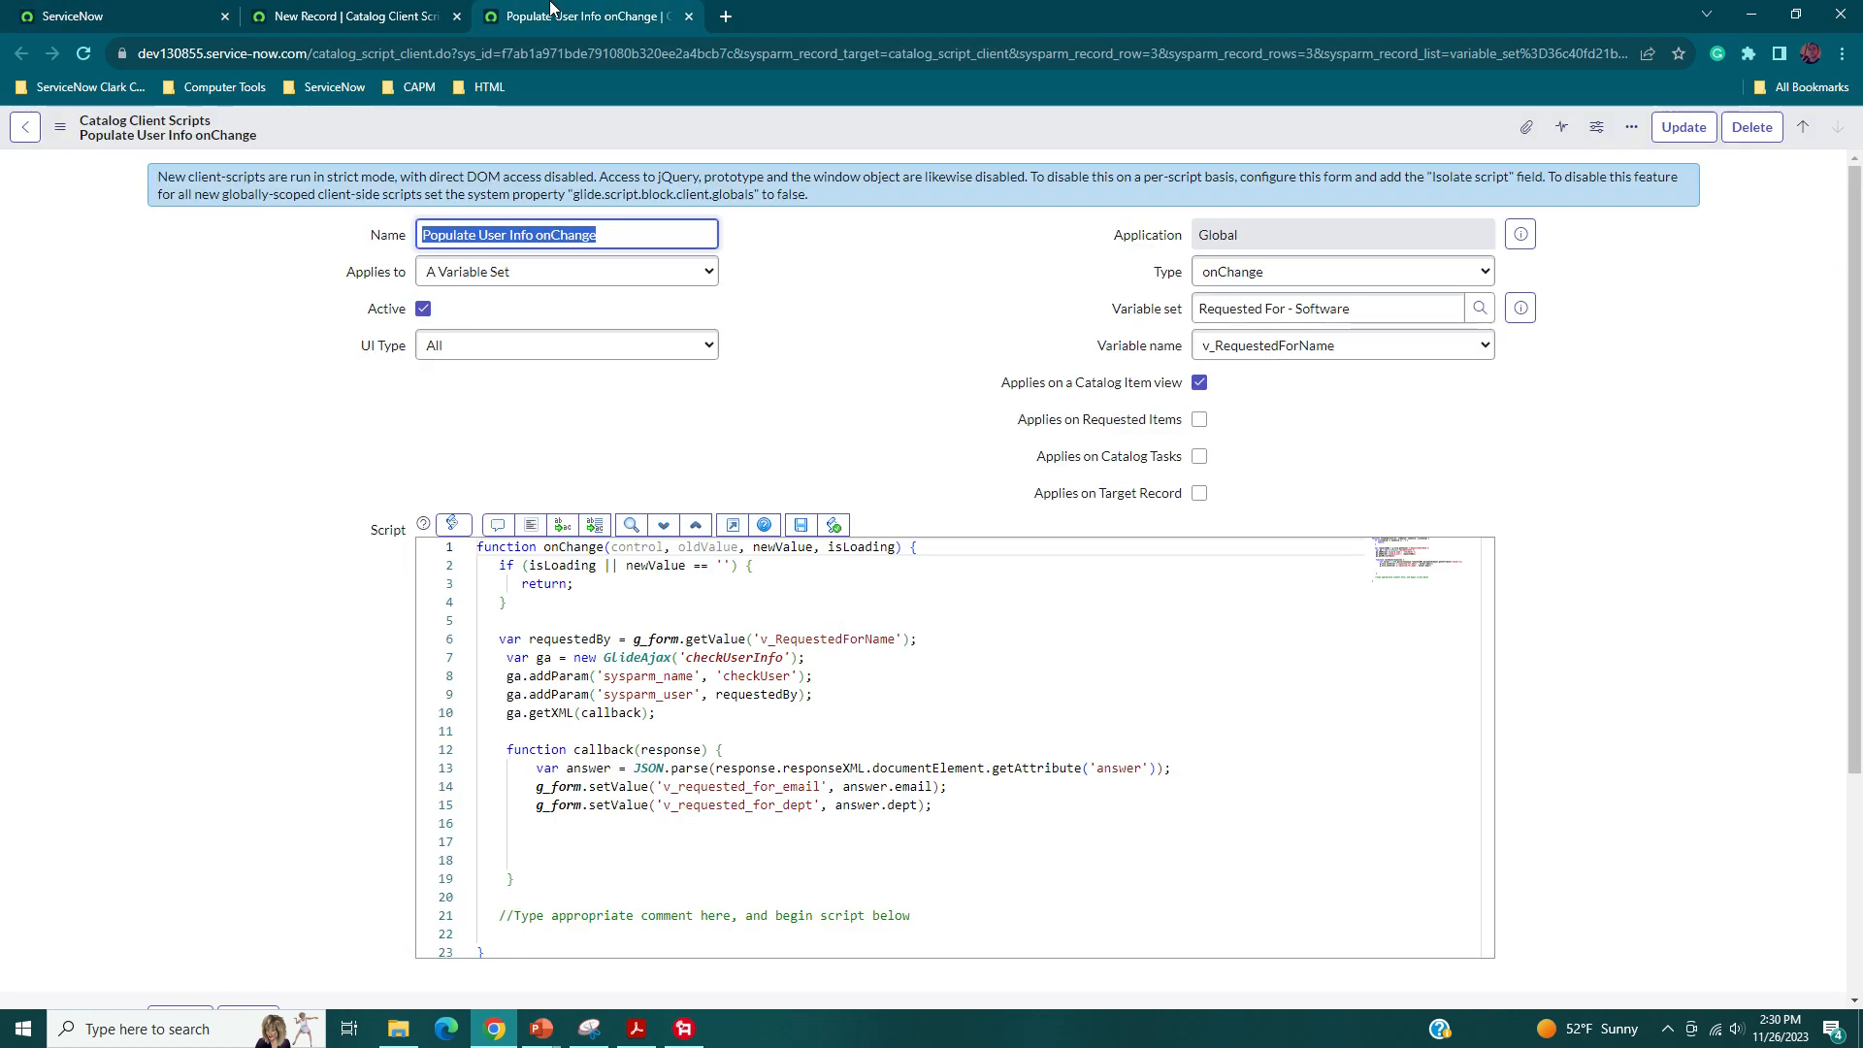
pyautogui.click(366, 16)
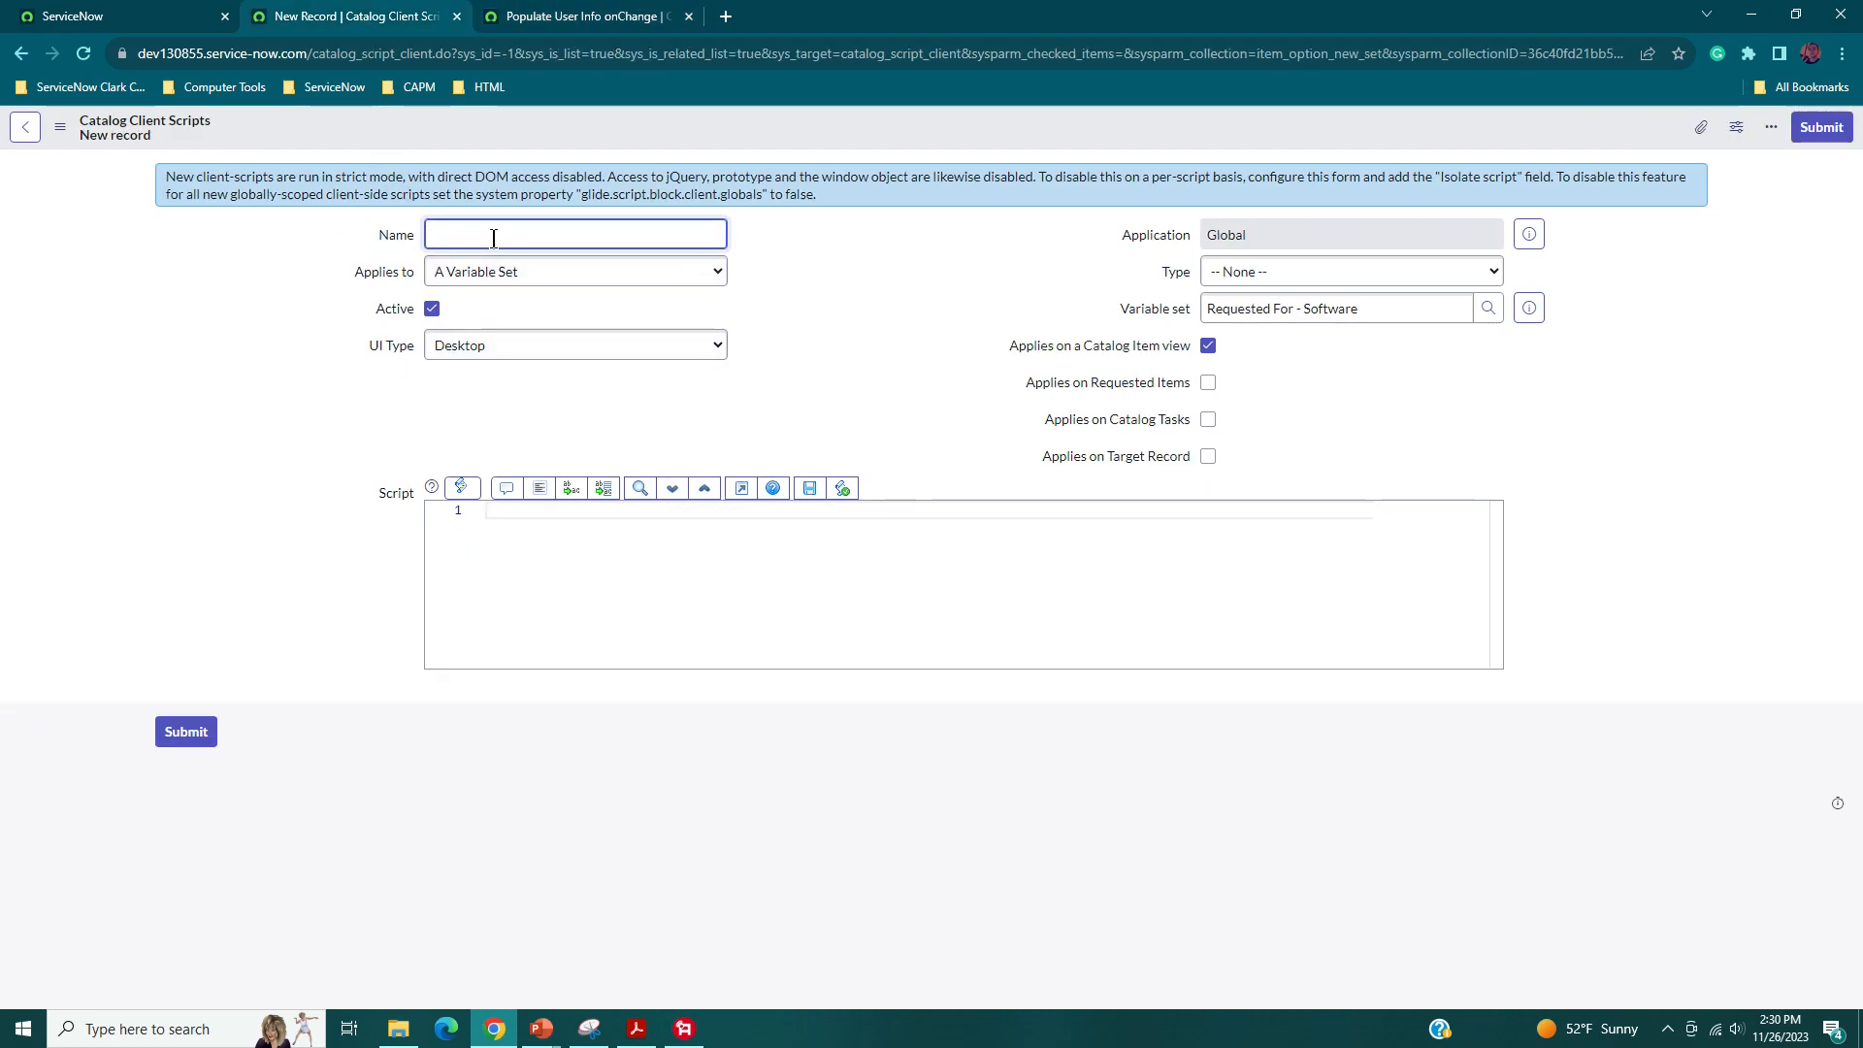
pyautogui.click(630, 12)
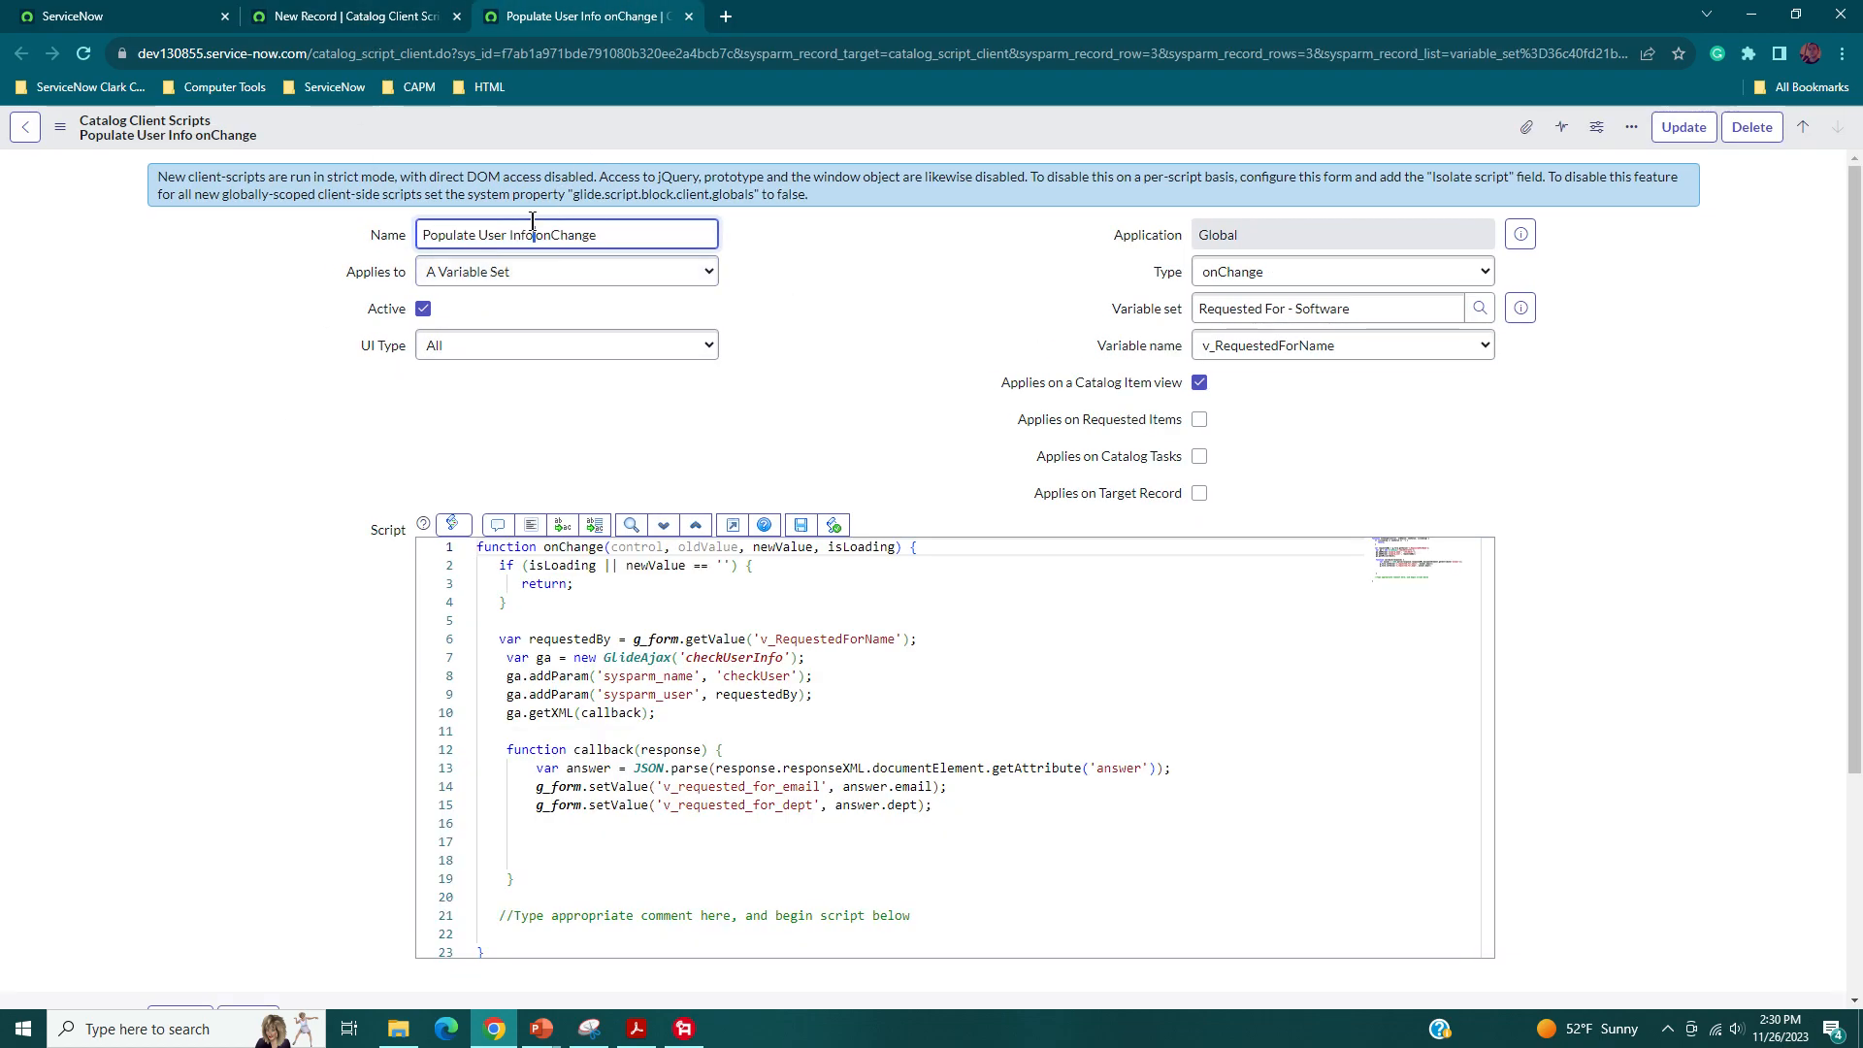
pyautogui.click(437, 20)
pyautogui.write('Populate User Info onChange')
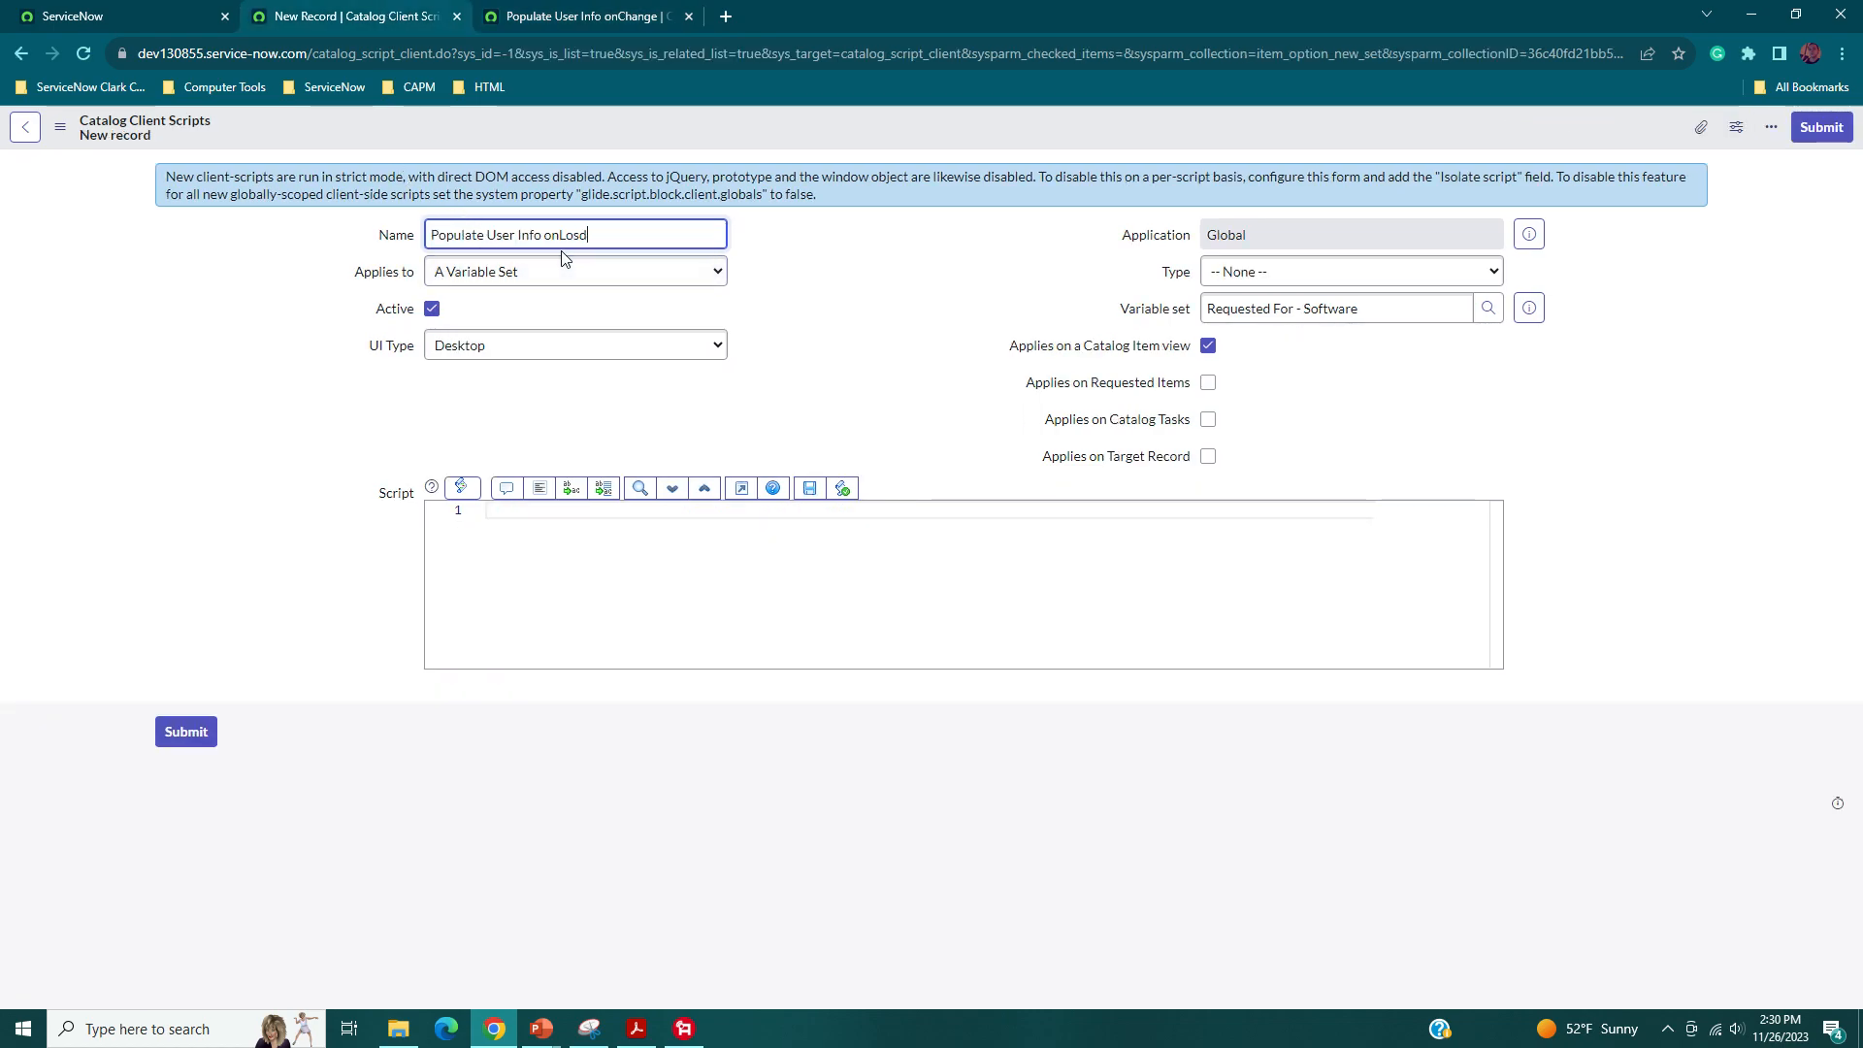
# - Set the new client script's UI Type to All and its Type to onLoad
pyautogui.click(544, 345)
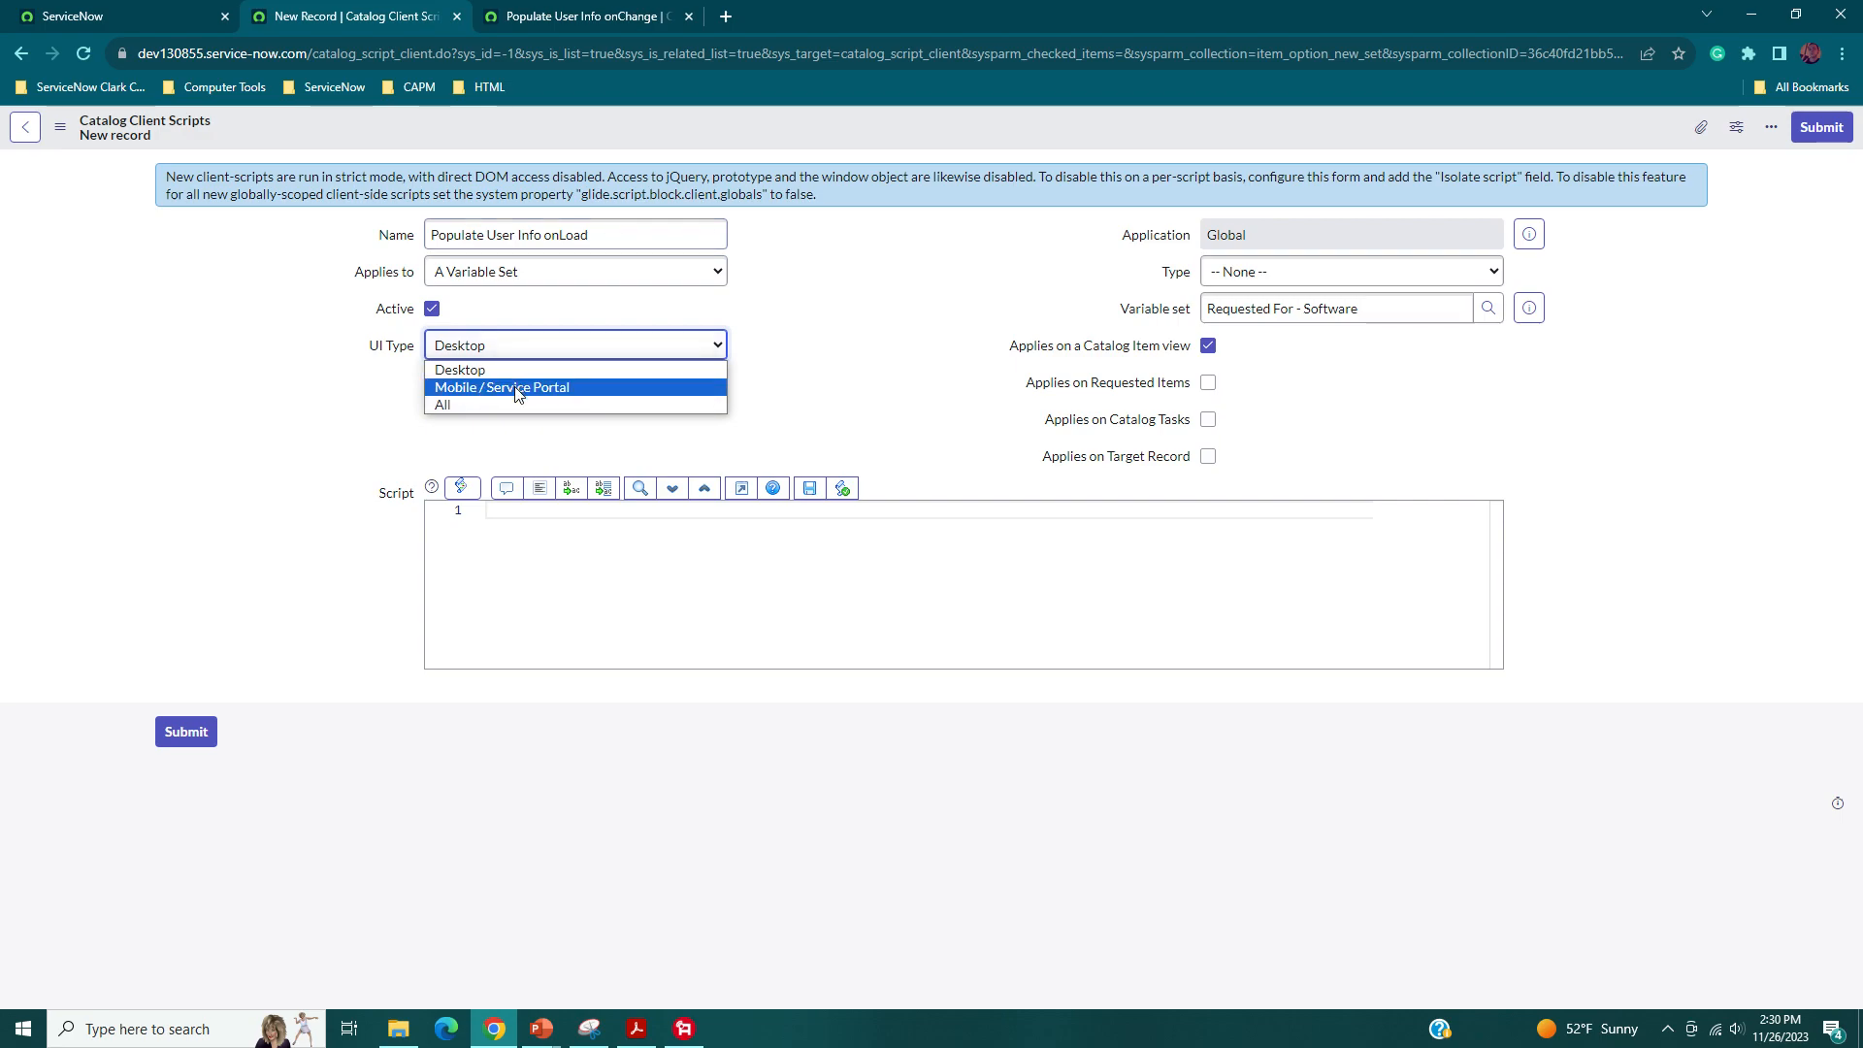
pyautogui.click(514, 398)
pyautogui.click(533, 349)
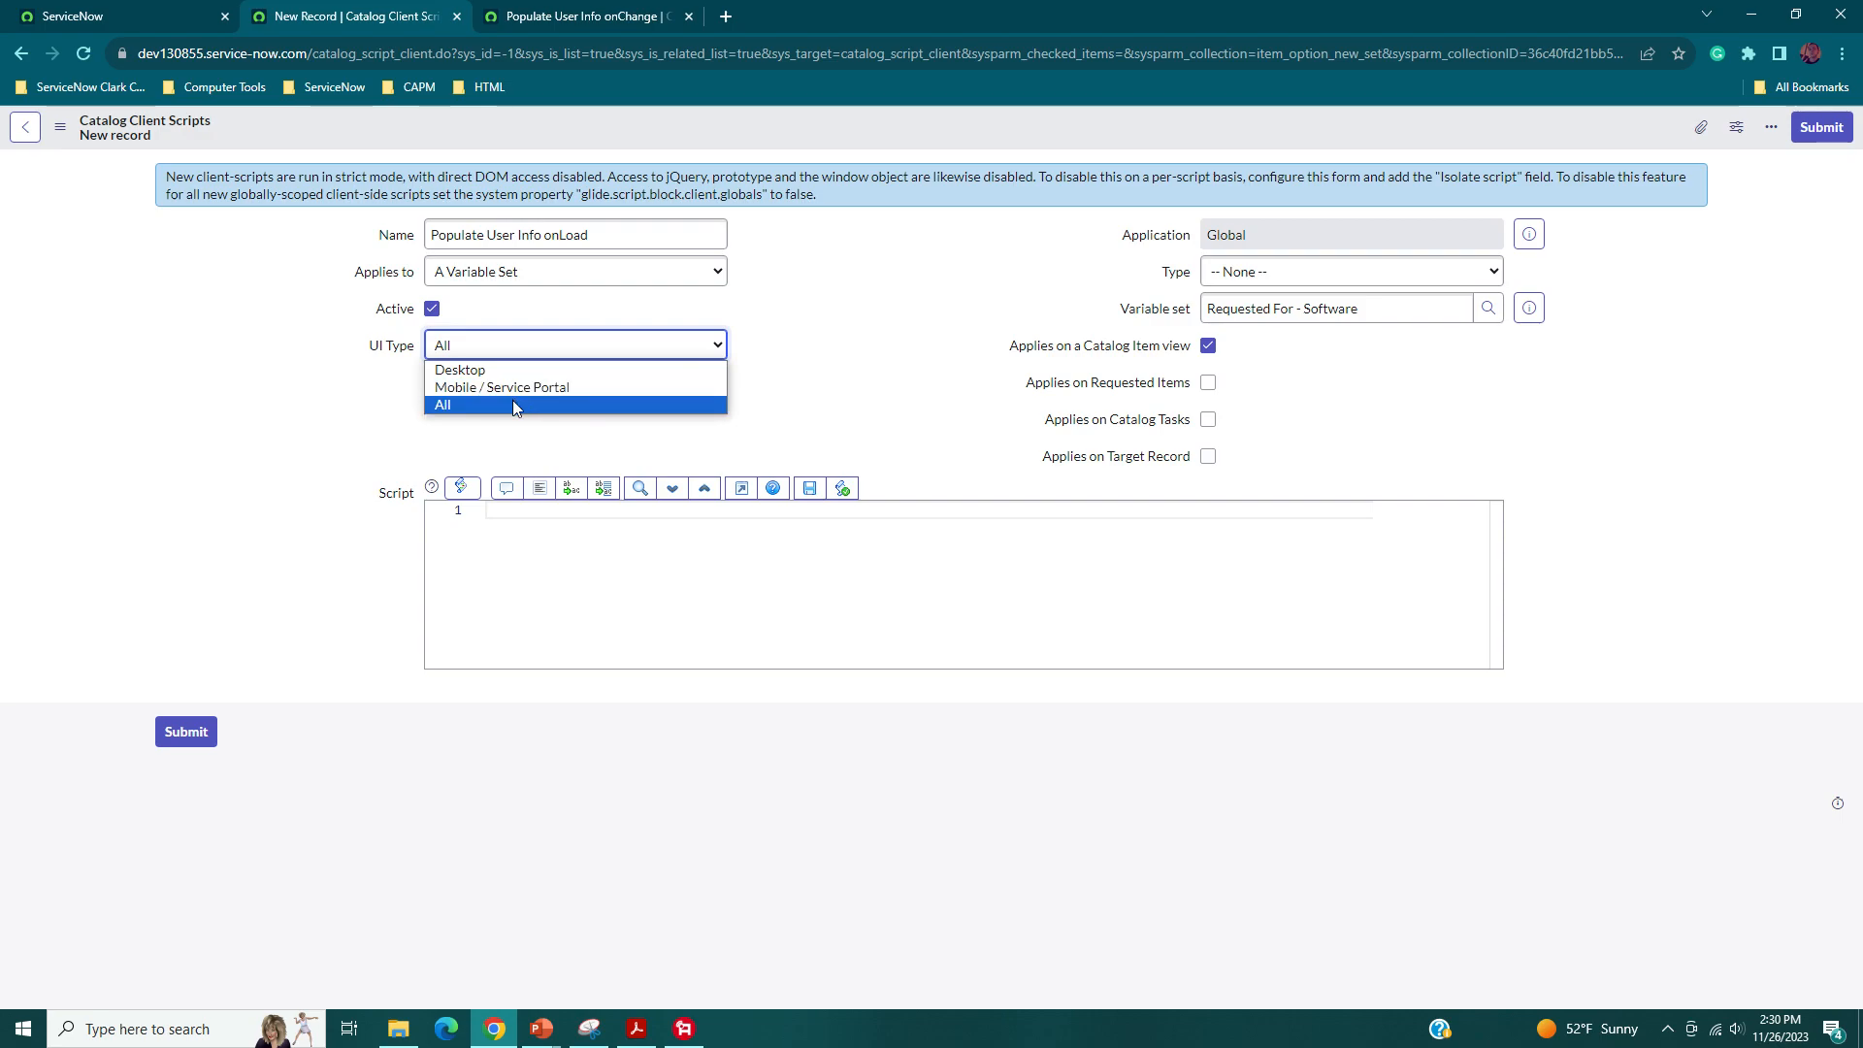
pyautogui.click(512, 405)
pyautogui.click(379, 401)
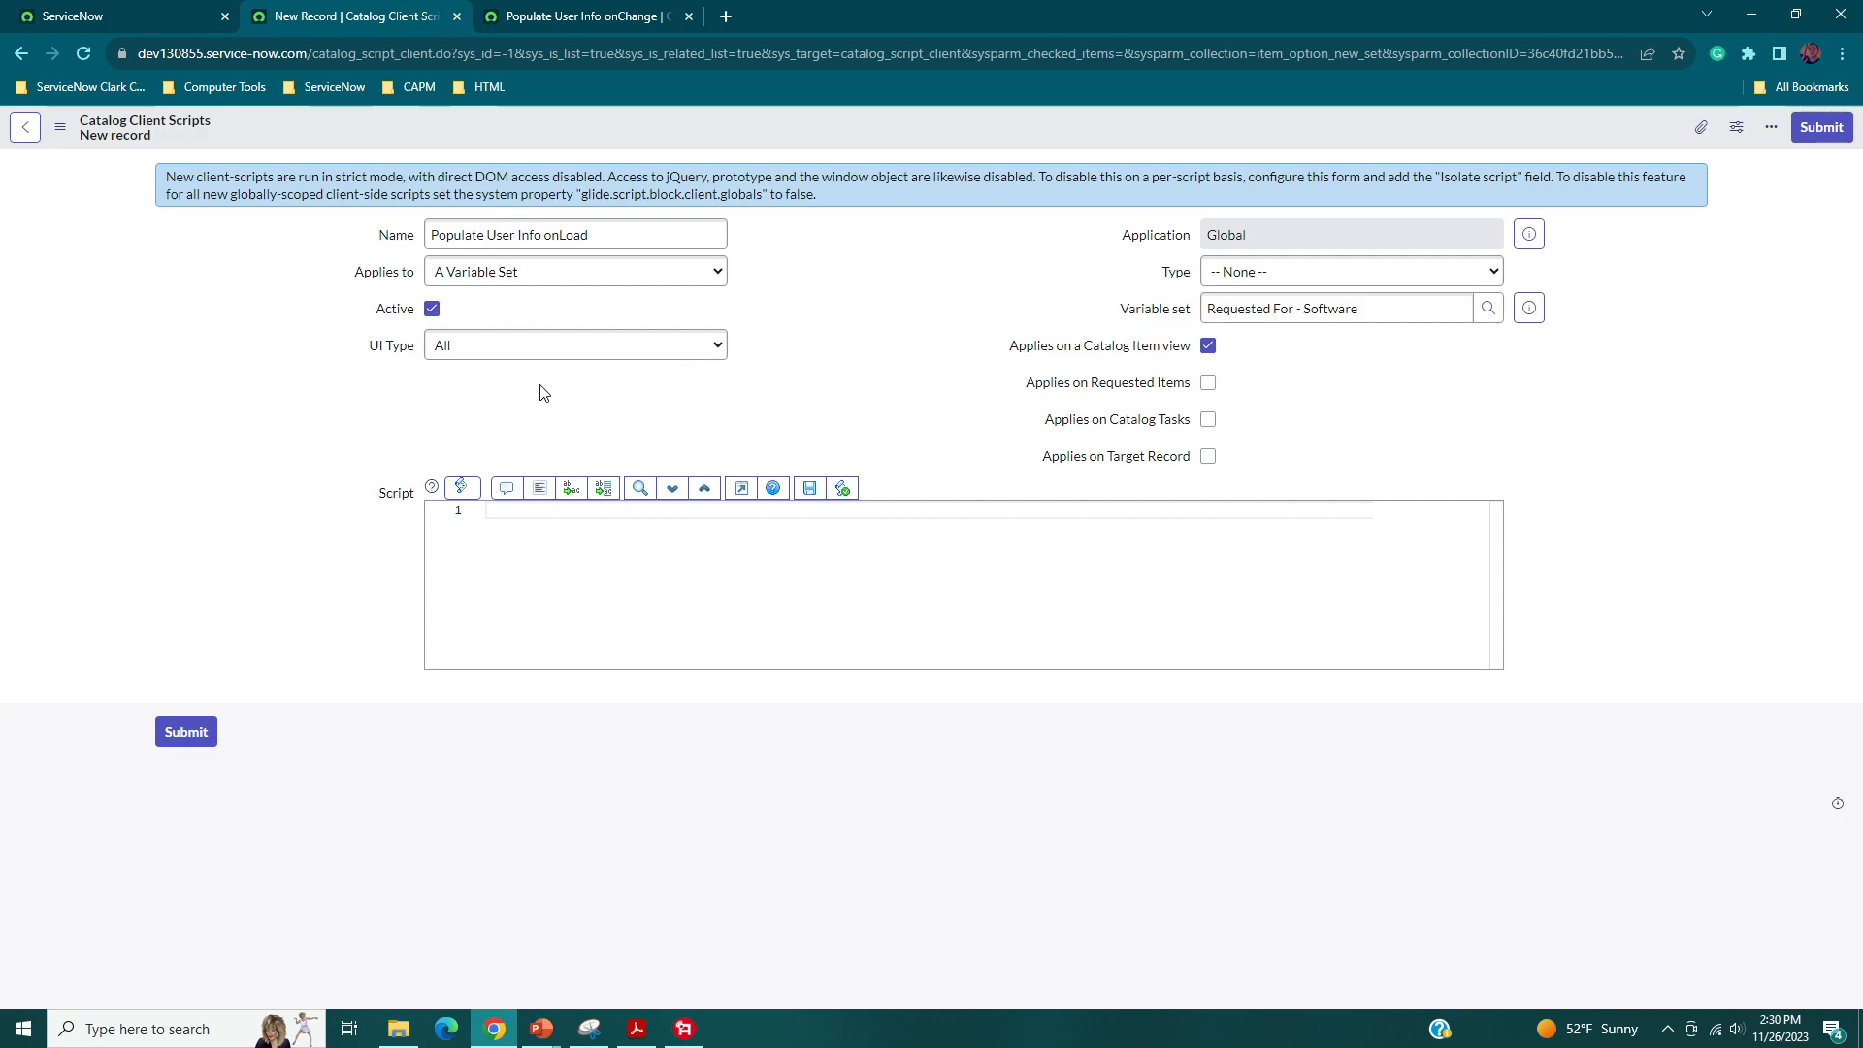
pyautogui.click(1284, 274)
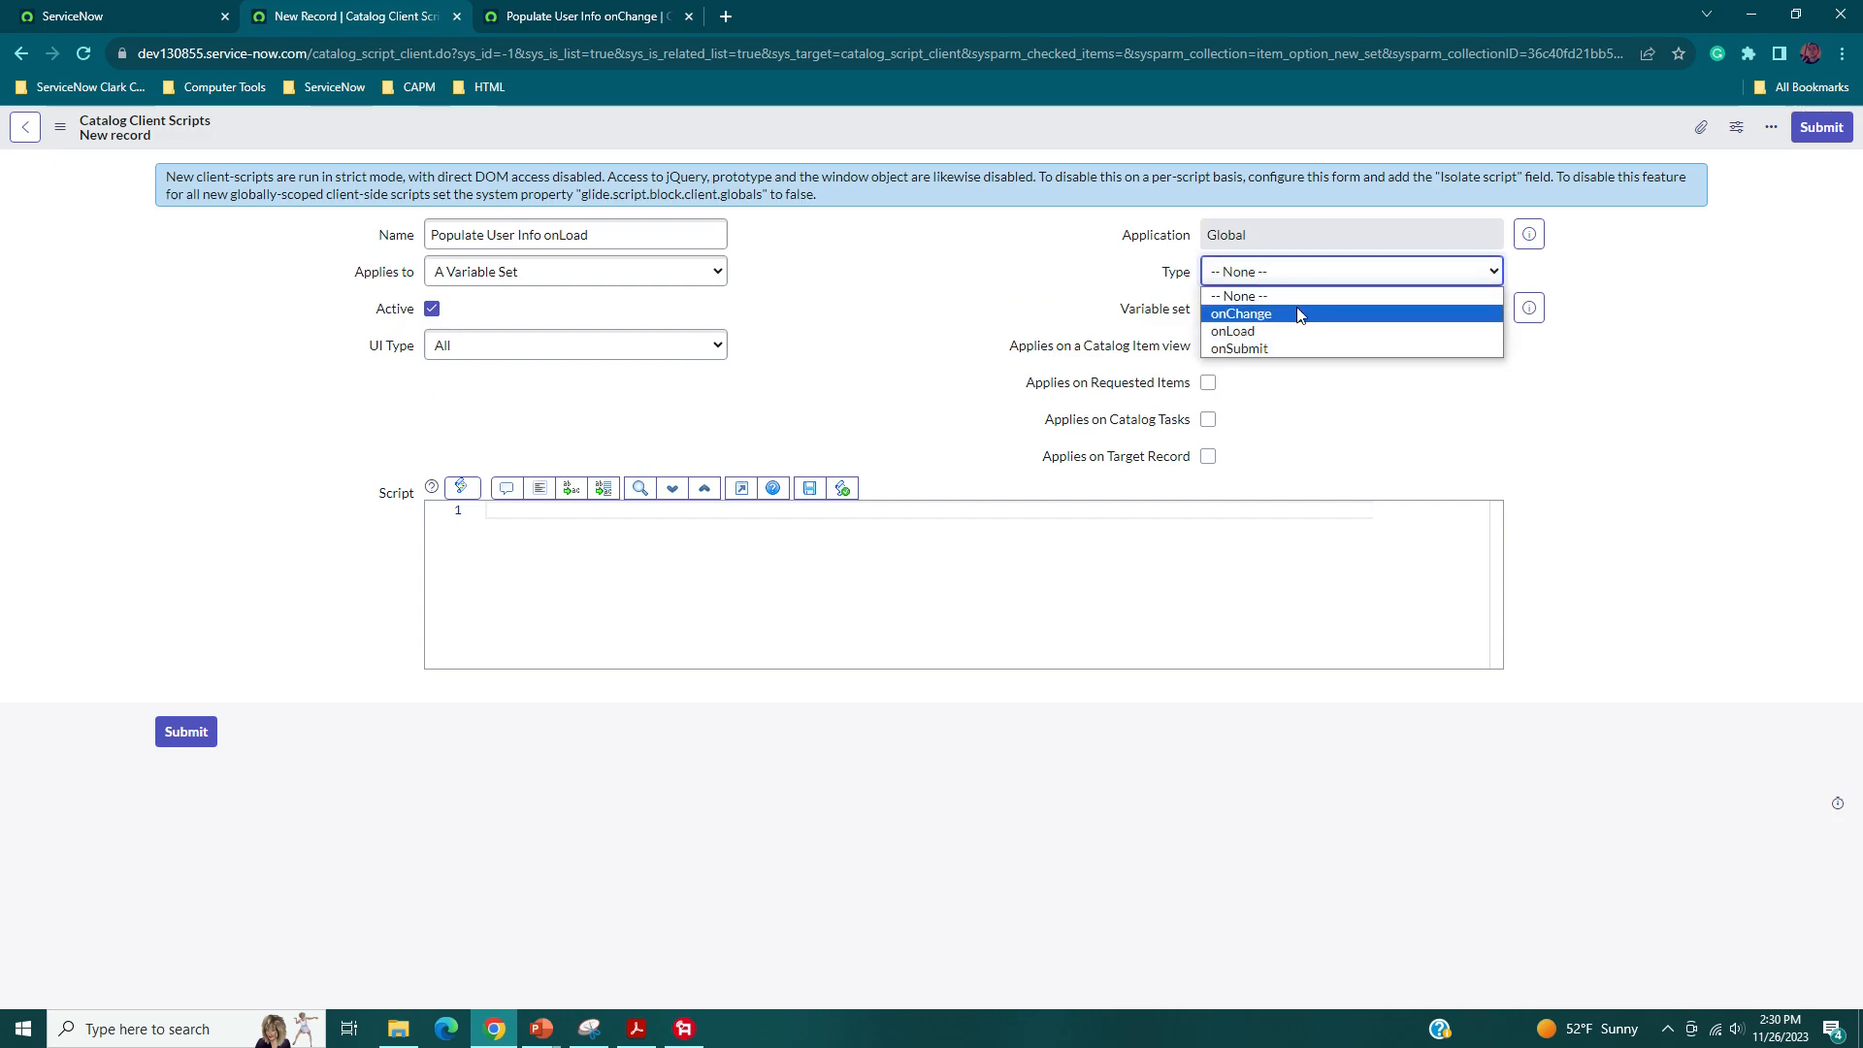
pyautogui.click(1287, 331)
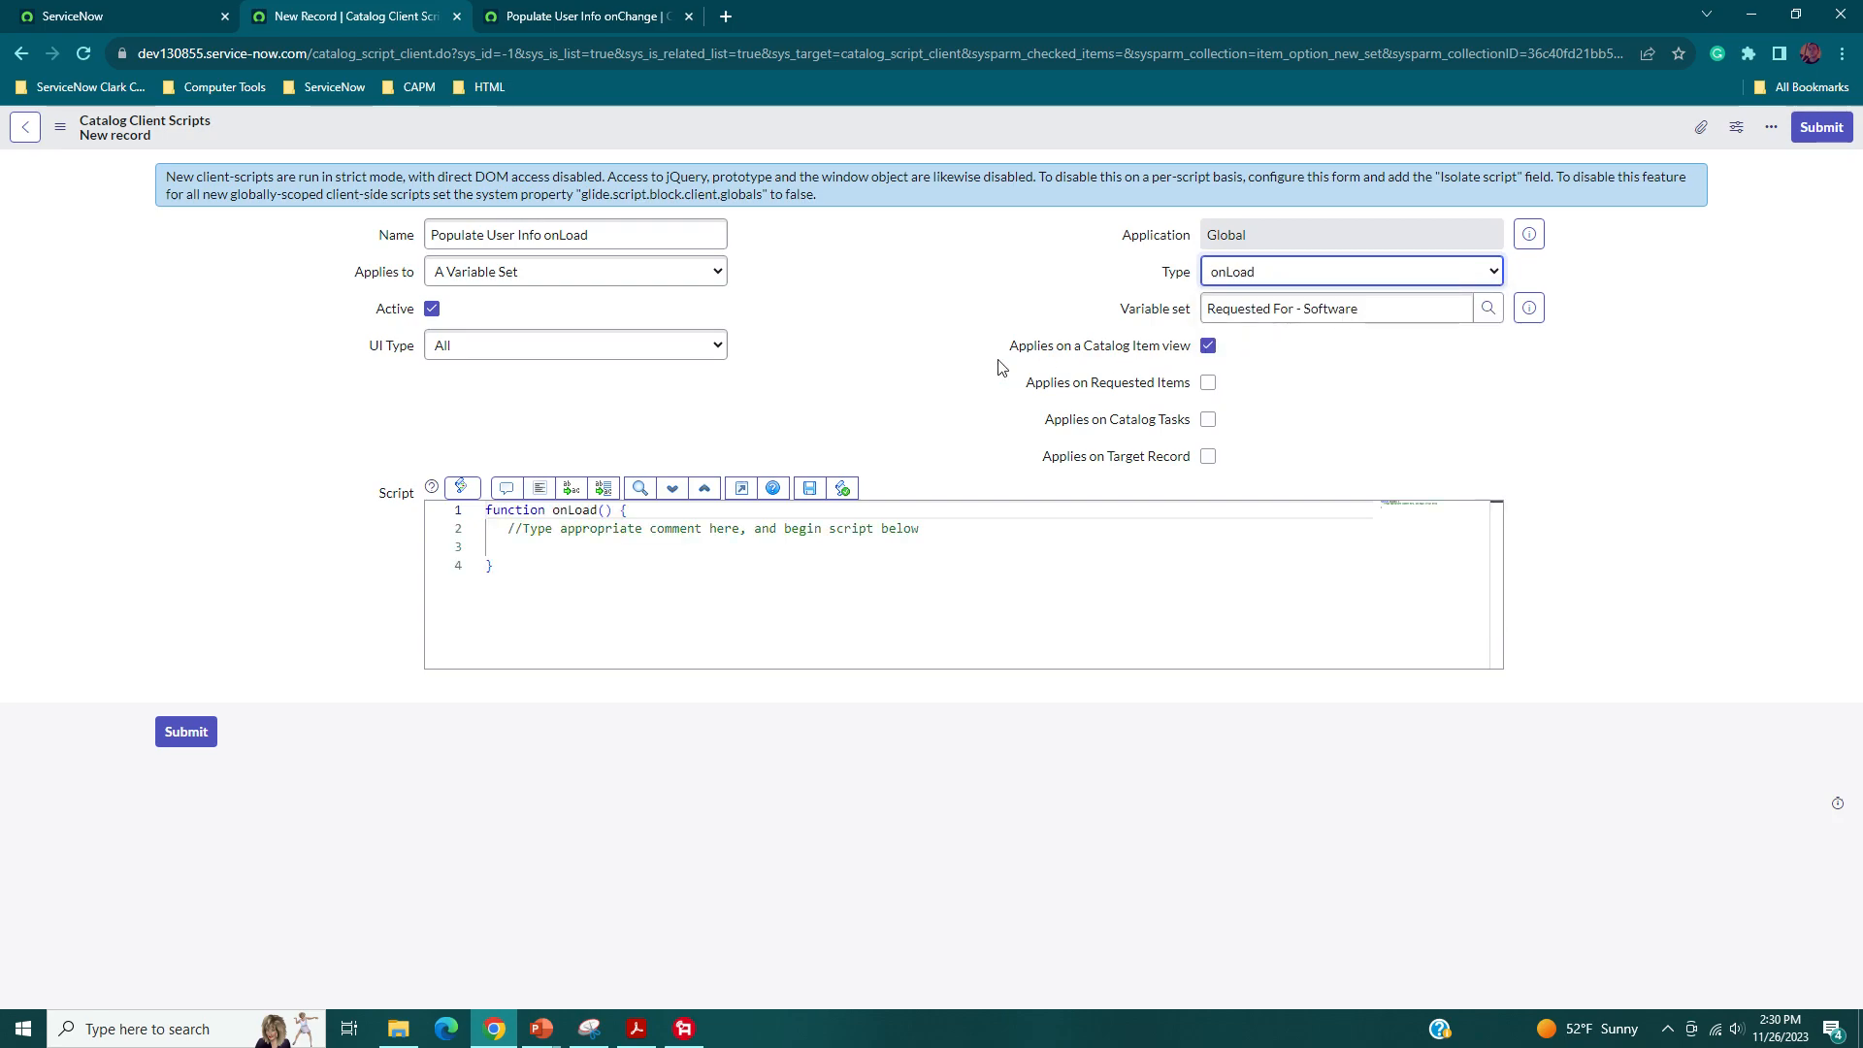
pyautogui.click(919, 402)
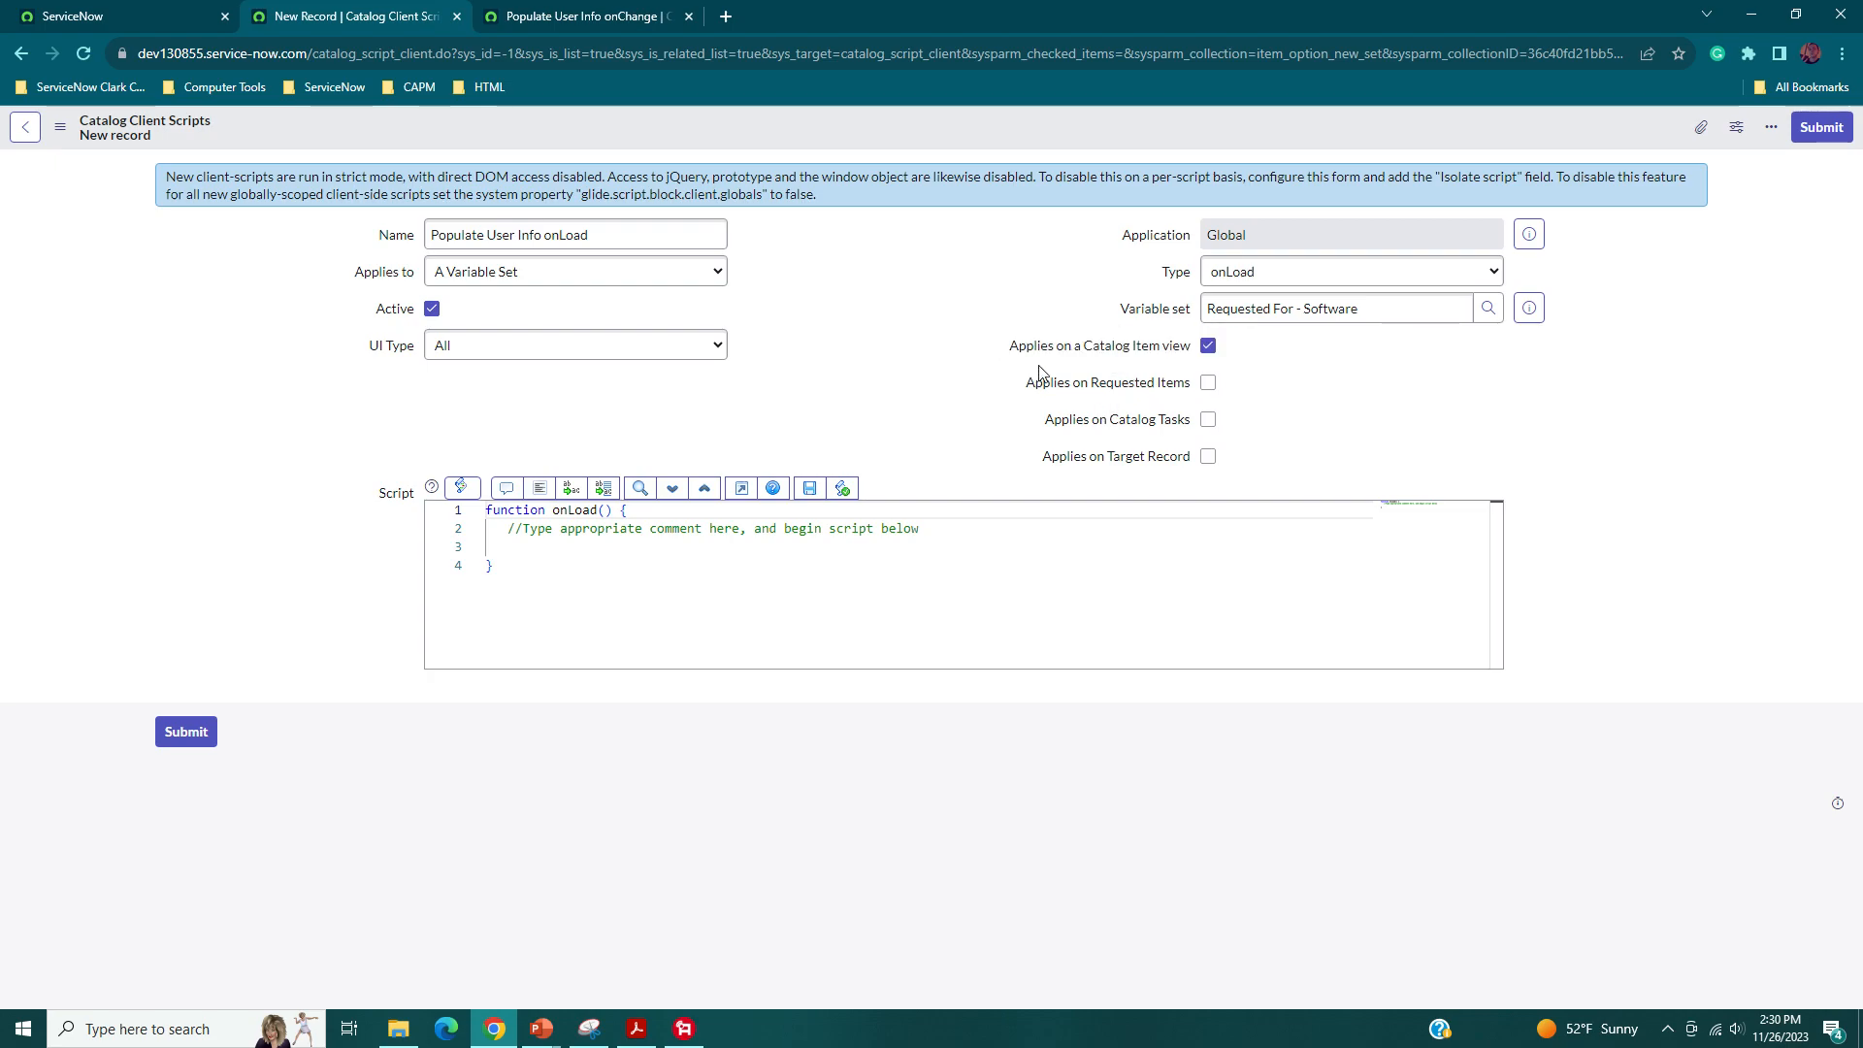
pyautogui.moveTo(1101, 351)
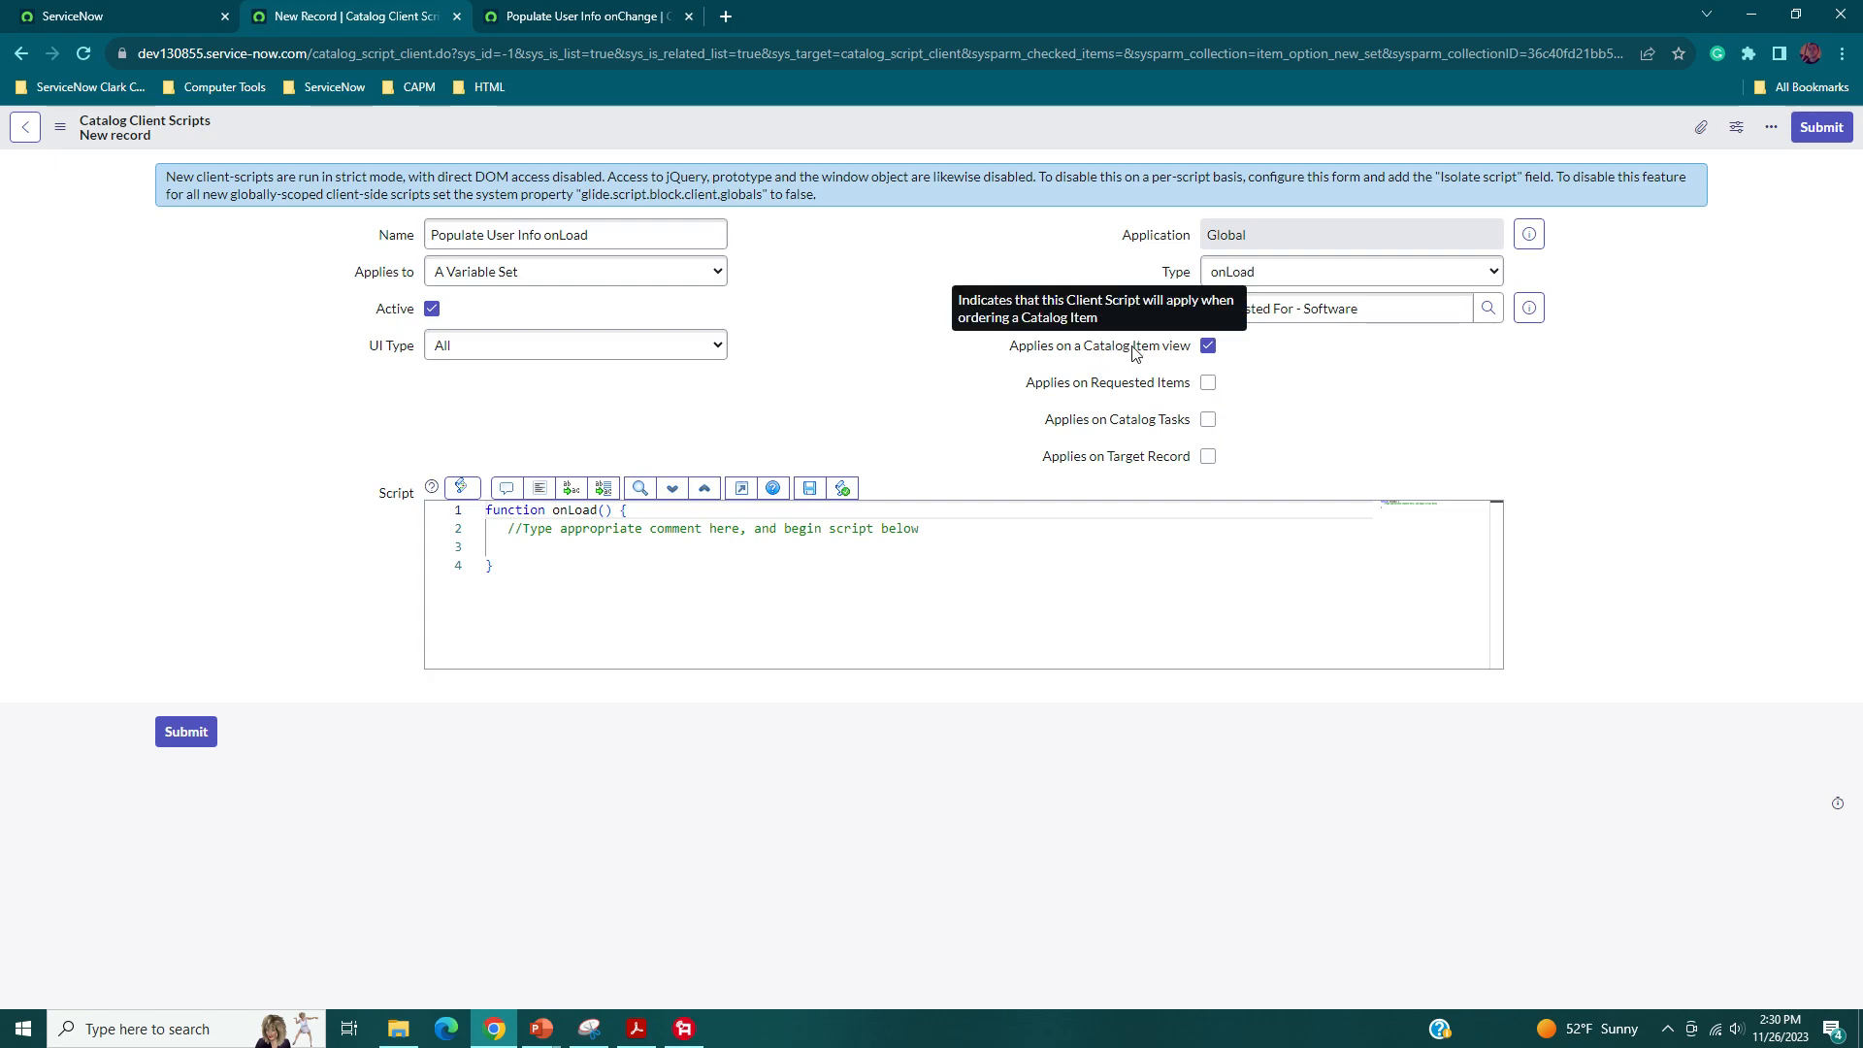
# - Review the order guide's Requested For, Adobe and Microsoft sections and return to the new onLoad client script form
pyautogui.click(152, 14)
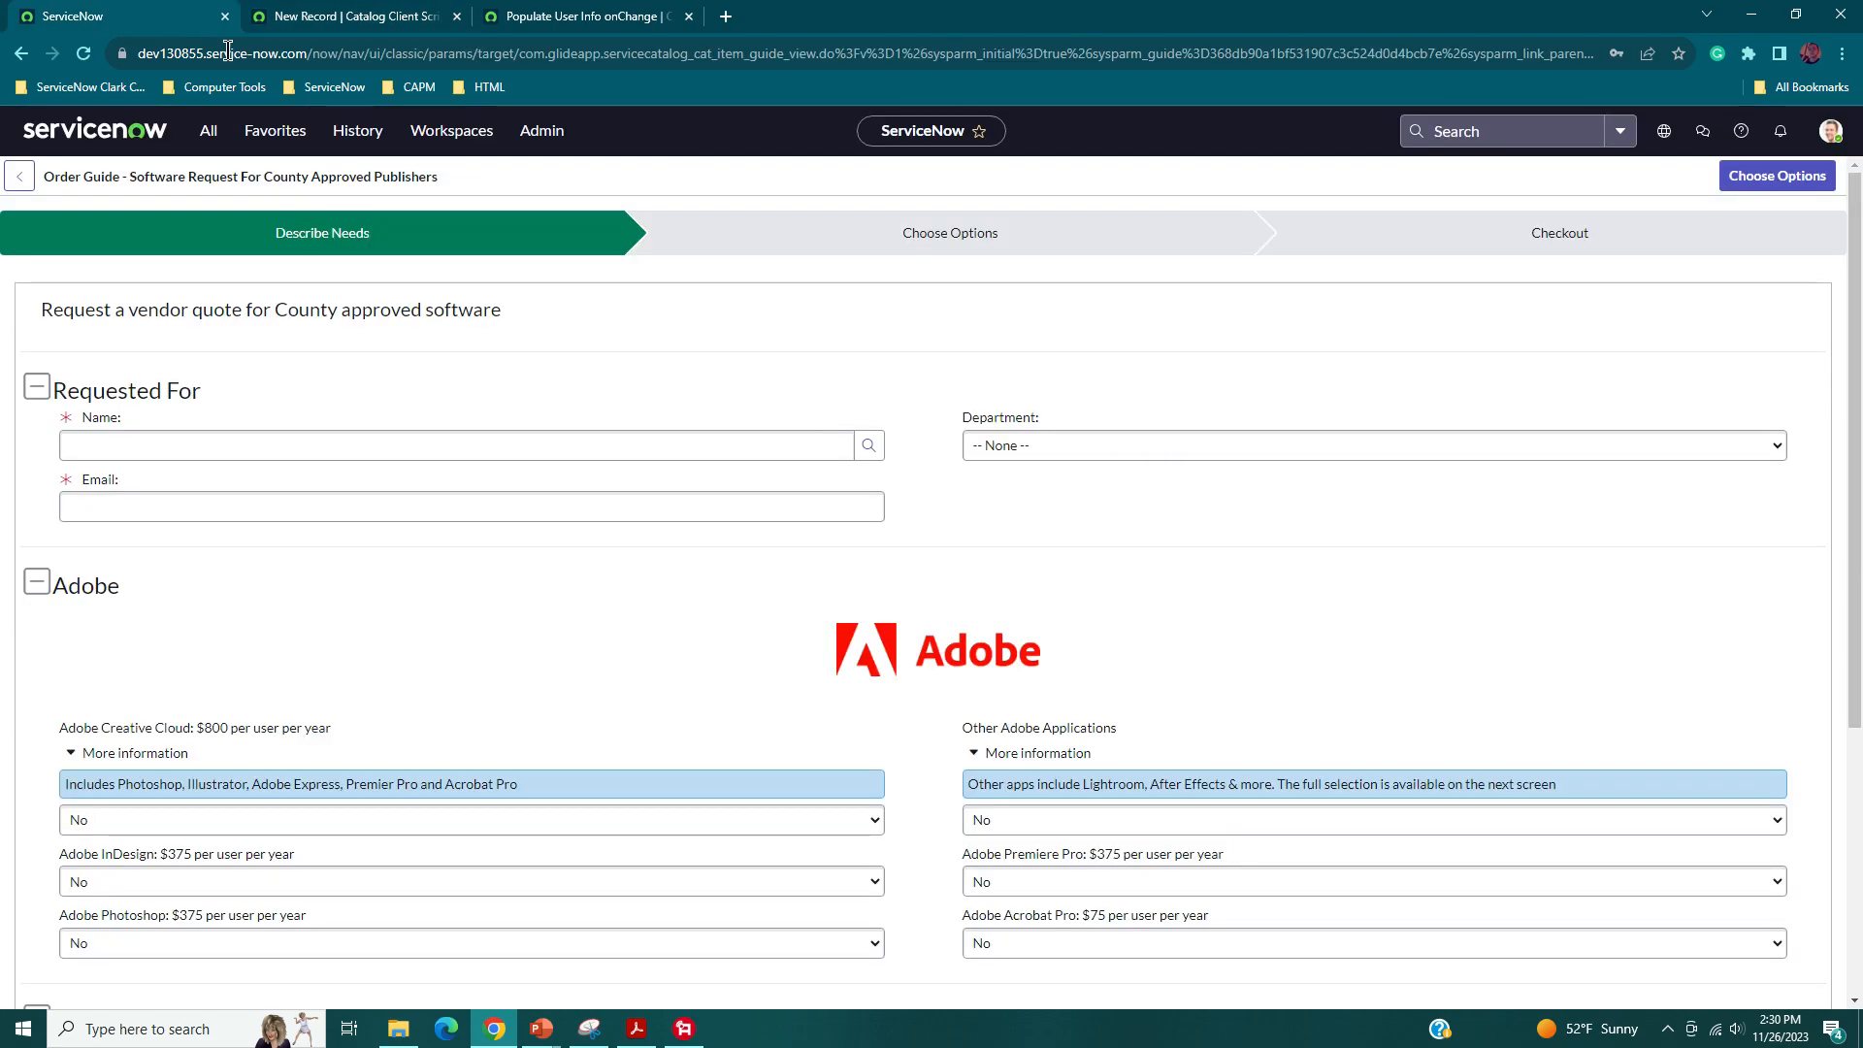
pyautogui.scroll(-3, 733, 404)
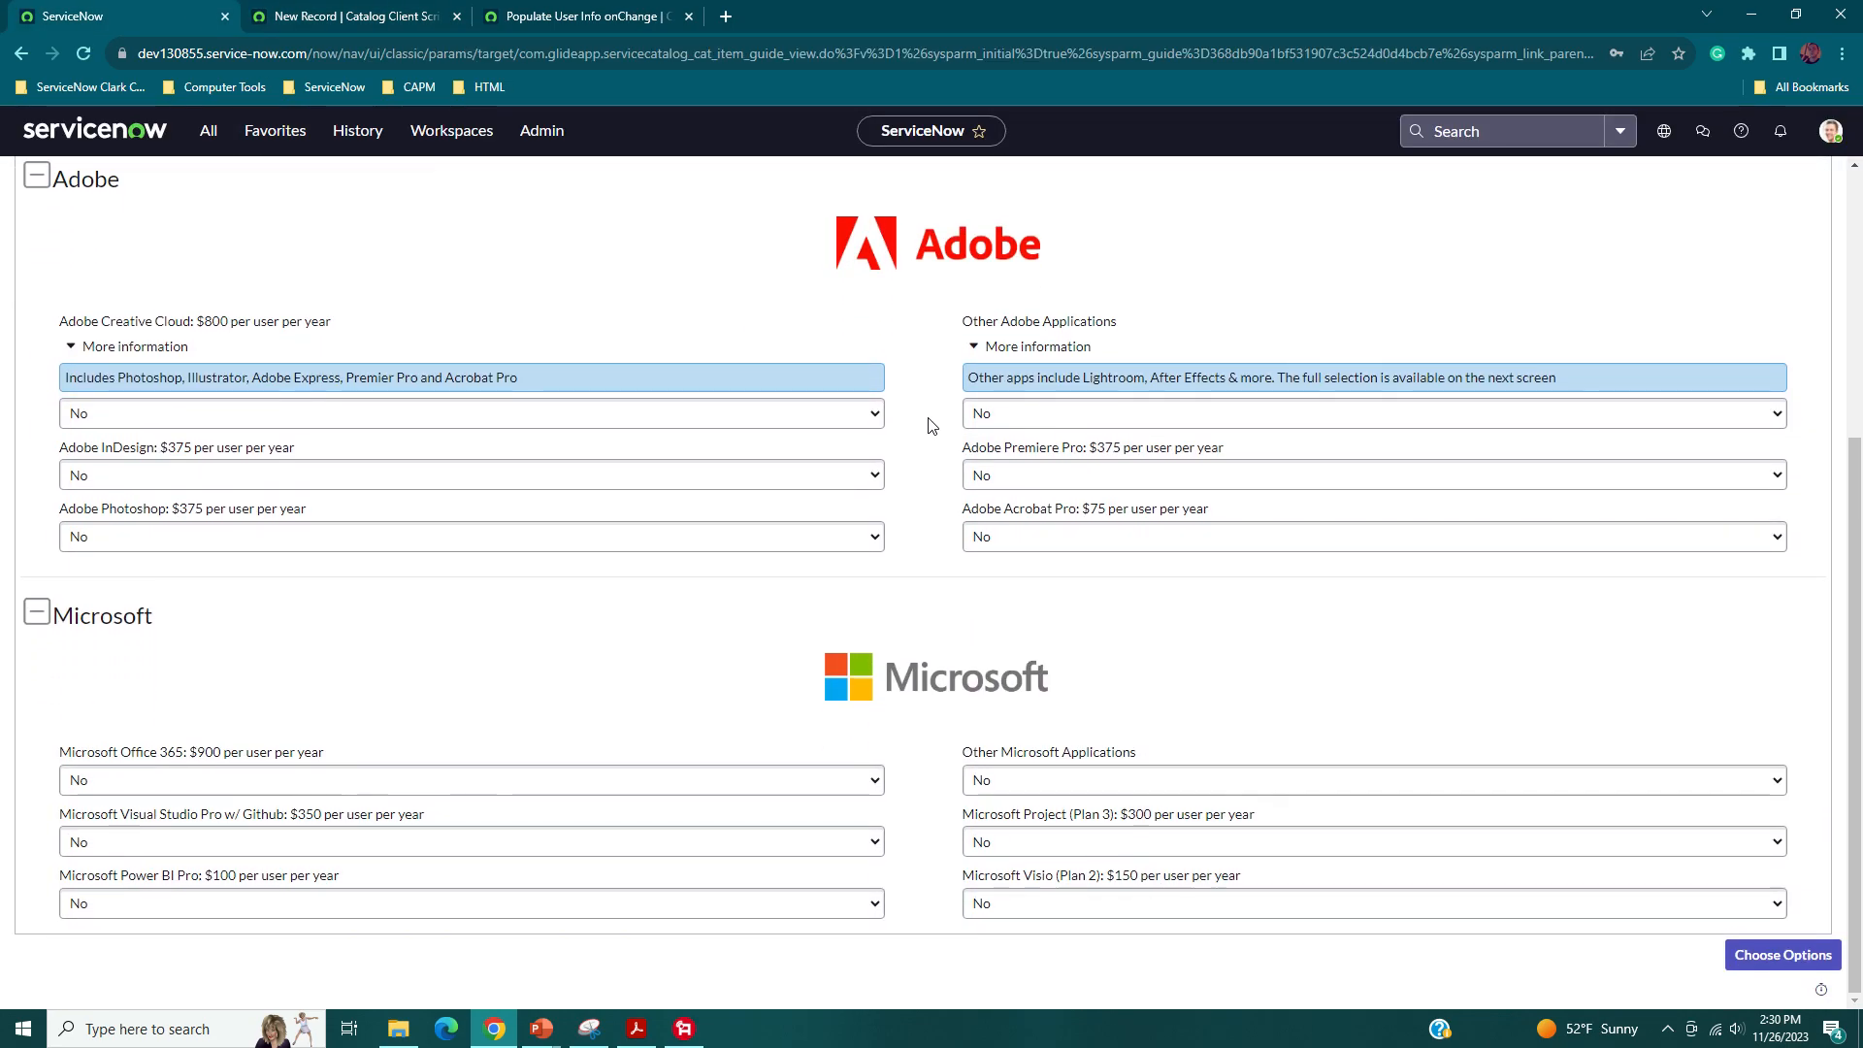
pyautogui.scroll(1, 928, 424)
pyautogui.scroll(3, 928, 425)
pyautogui.scroll(-4, 923, 469)
pyautogui.click(417, 10)
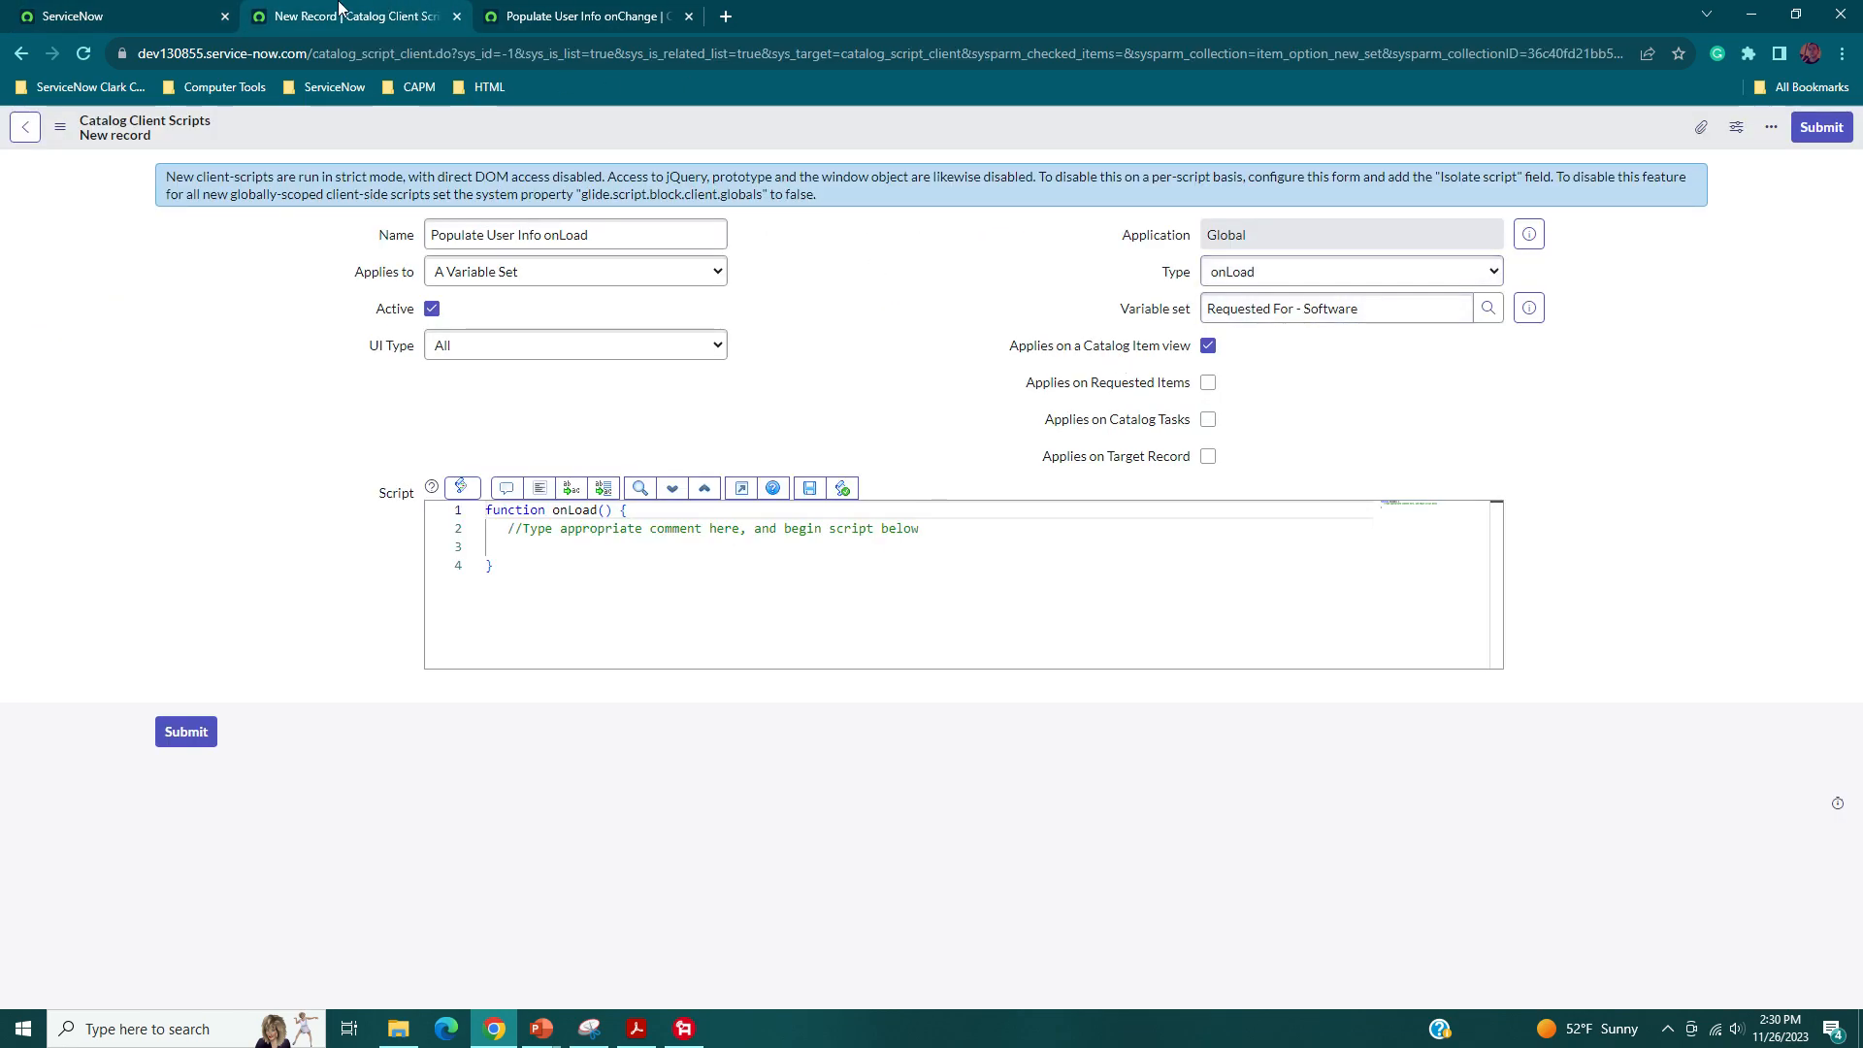
pyautogui.click(240, 10)
pyautogui.hotkey('ctrl', 'Tab')
pyautogui.moveTo(1165, 387)
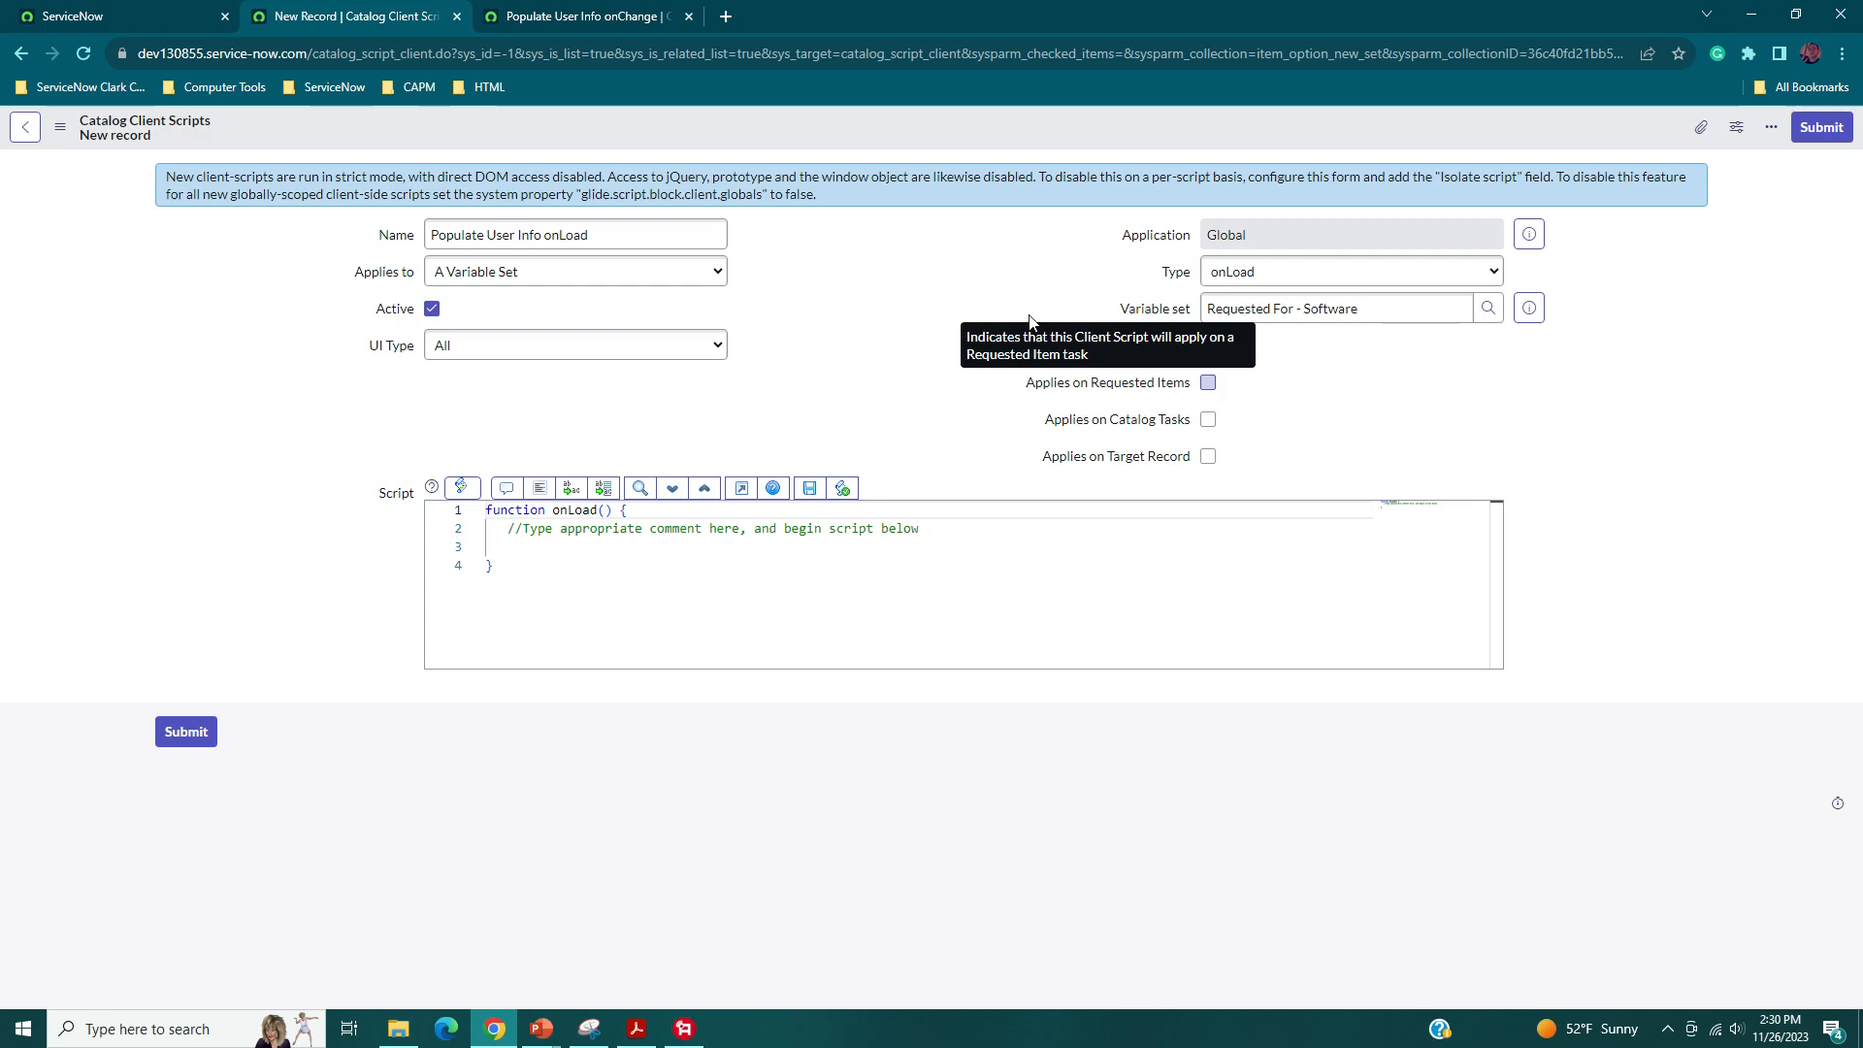
# - Compare the order guide form and the existing Populate User Info onChange script with the new onLoad script
pyautogui.click(145, 15)
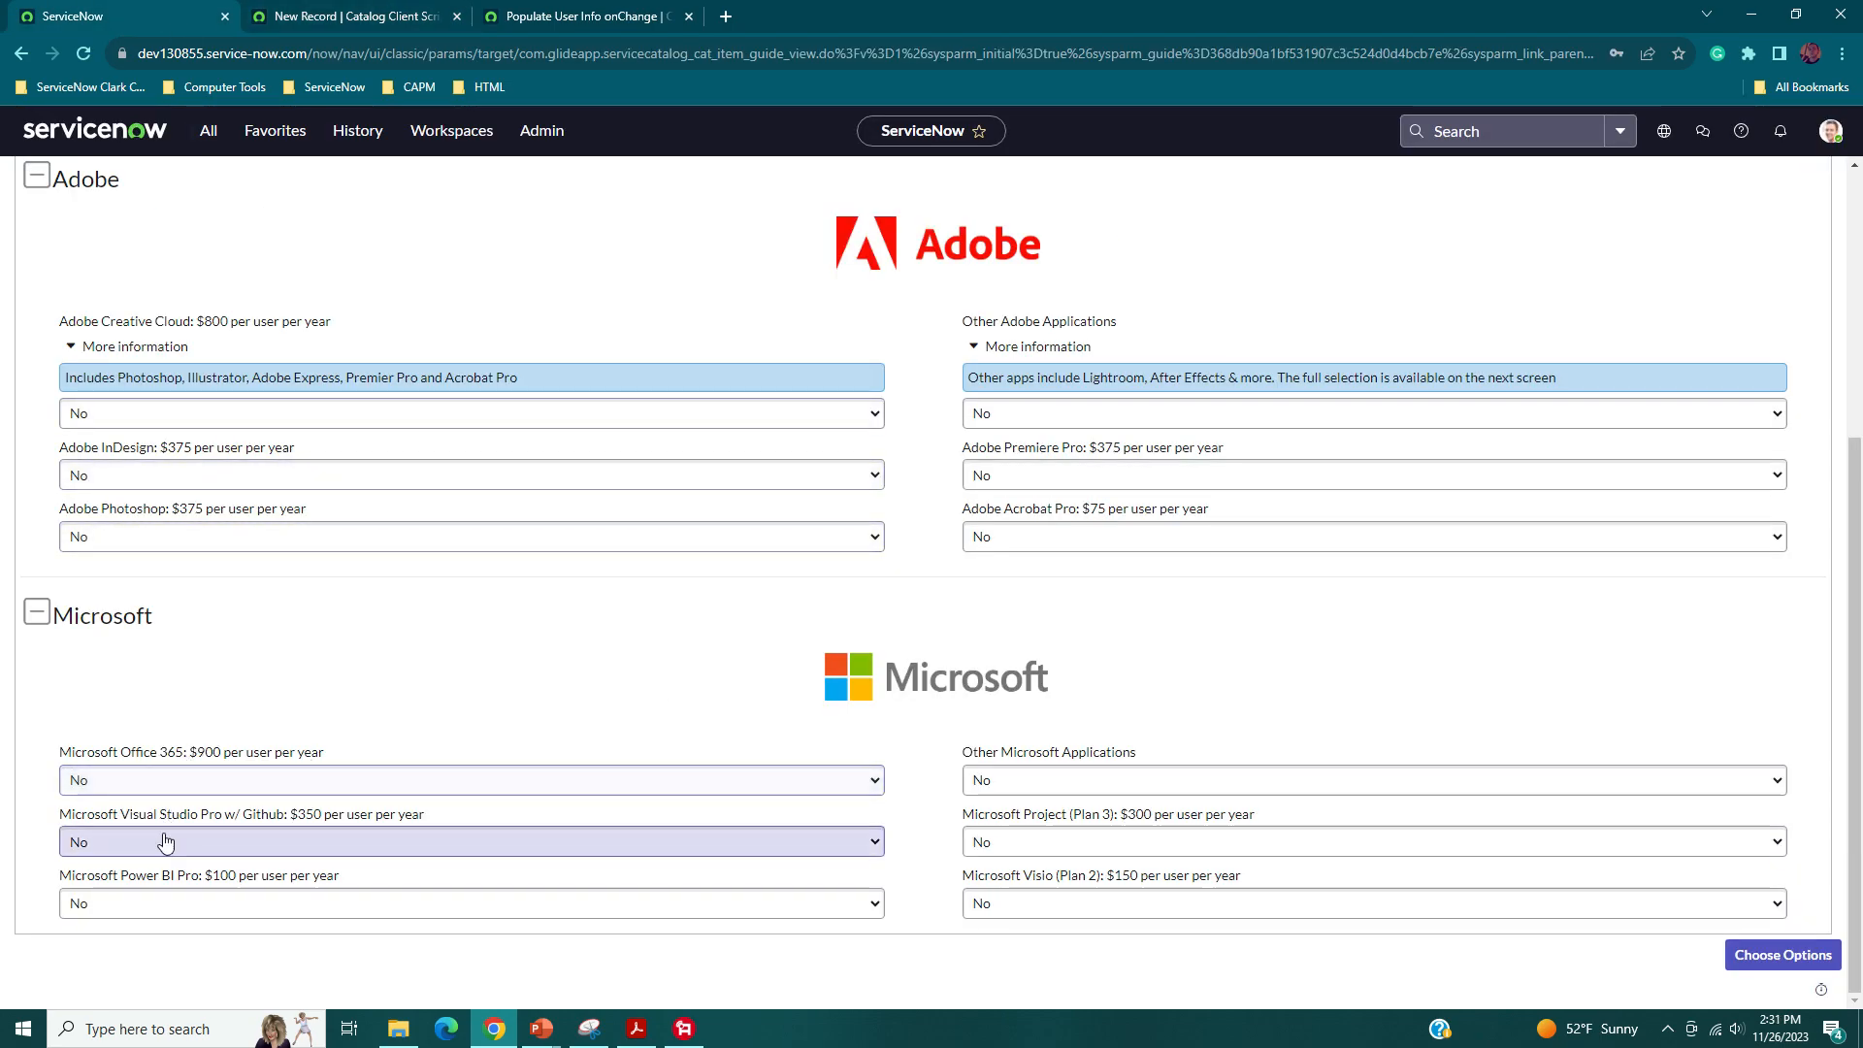
pyautogui.click(572, 17)
pyautogui.click(97, 17)
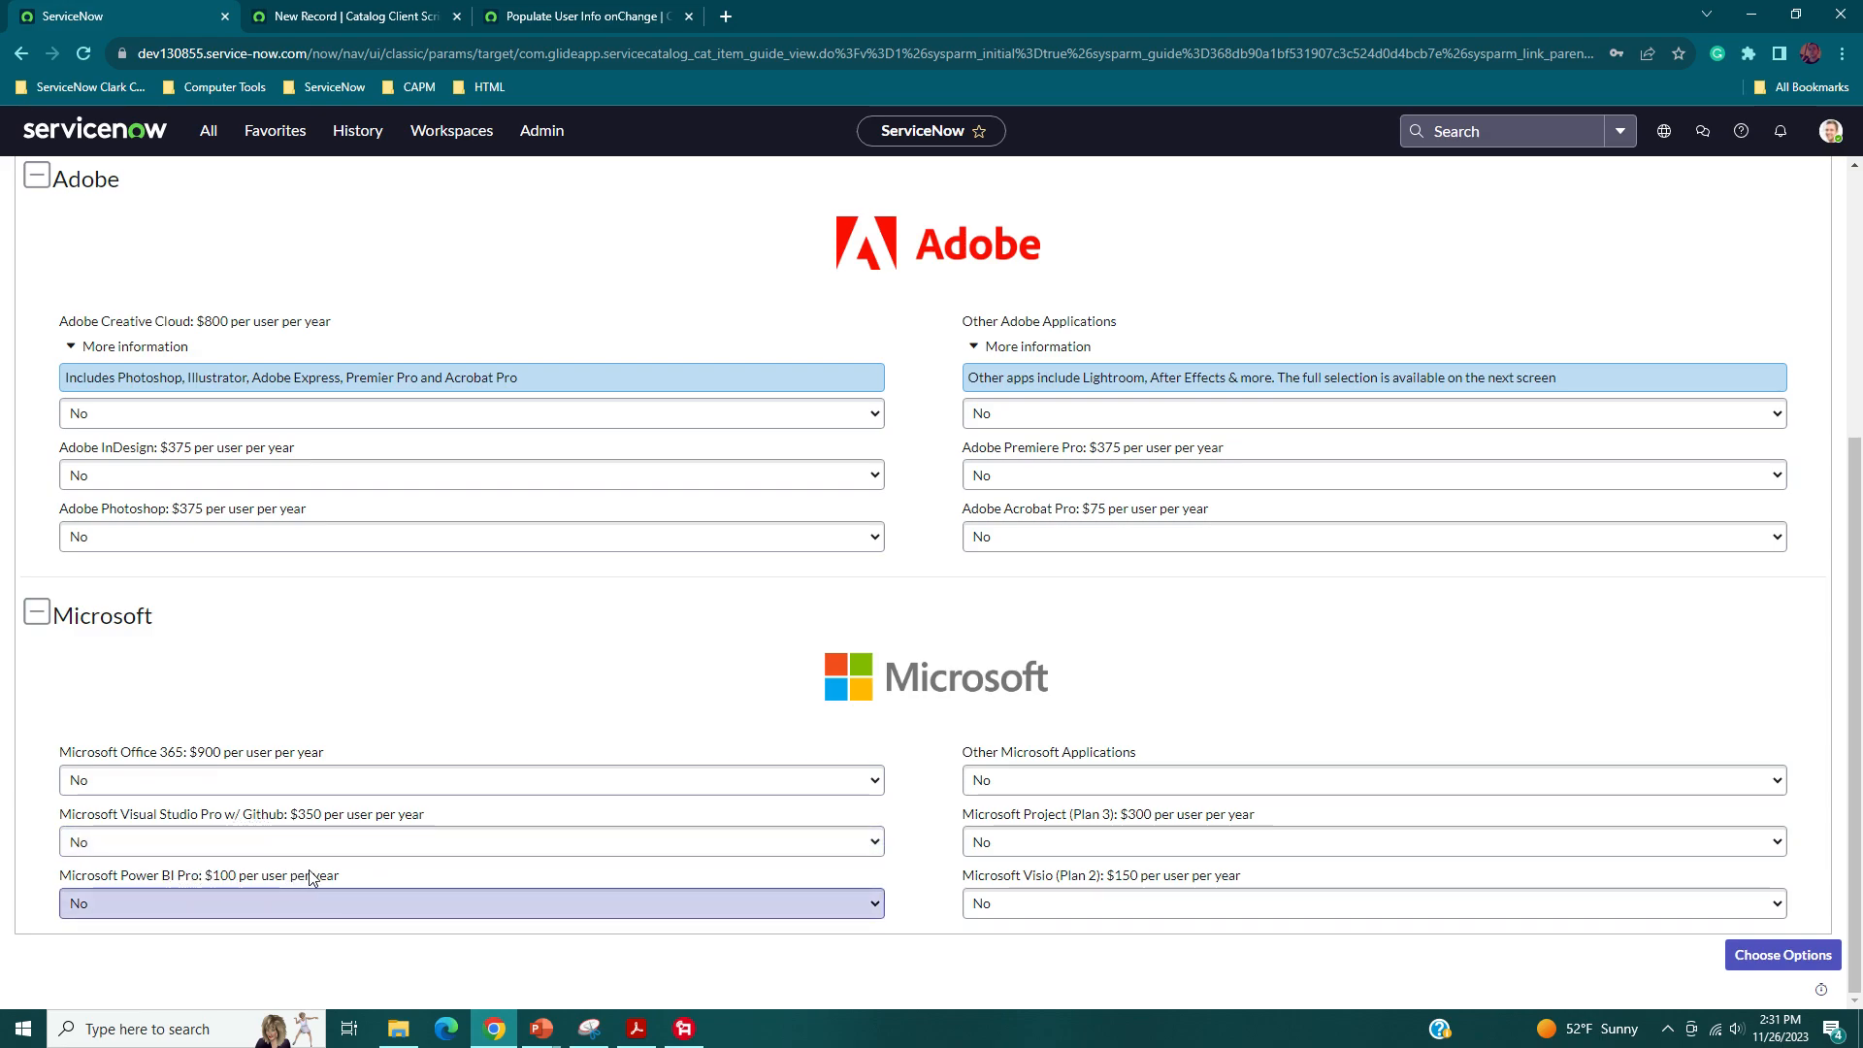
pyautogui.click(591, 27)
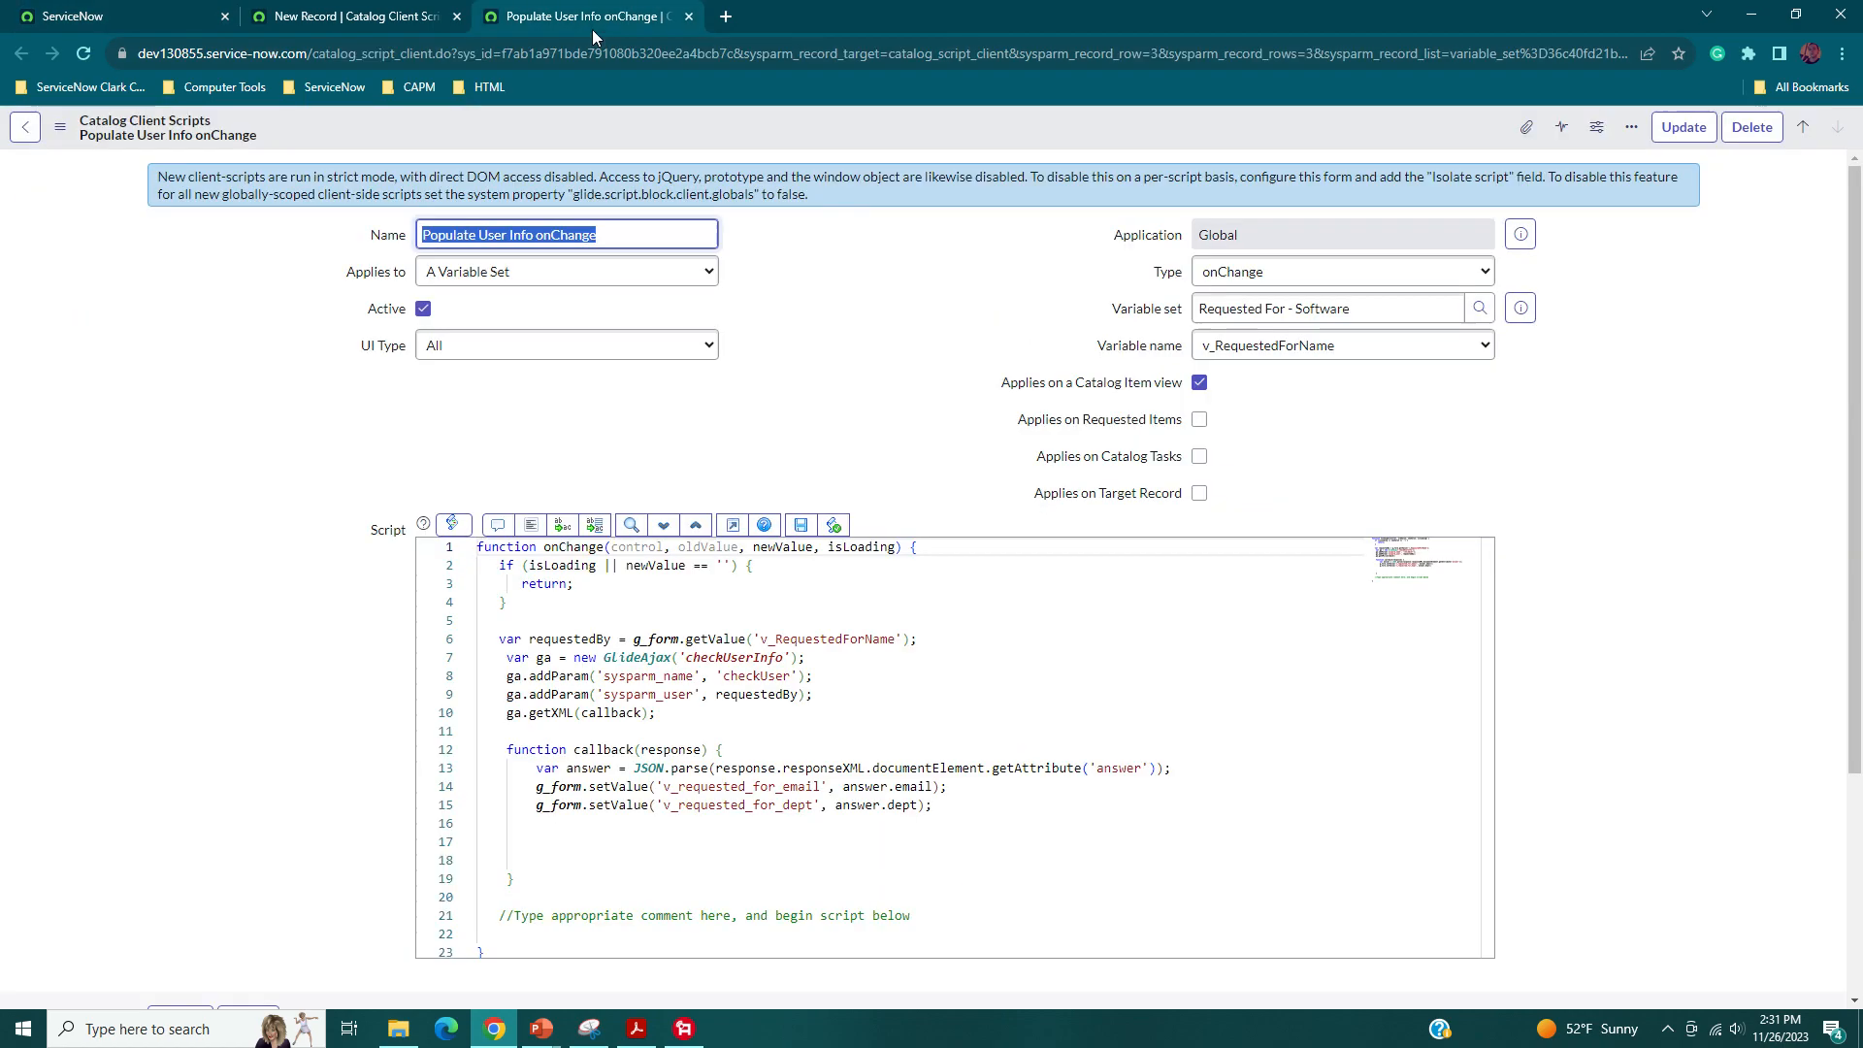
pyautogui.scroll(-1, 320, 476)
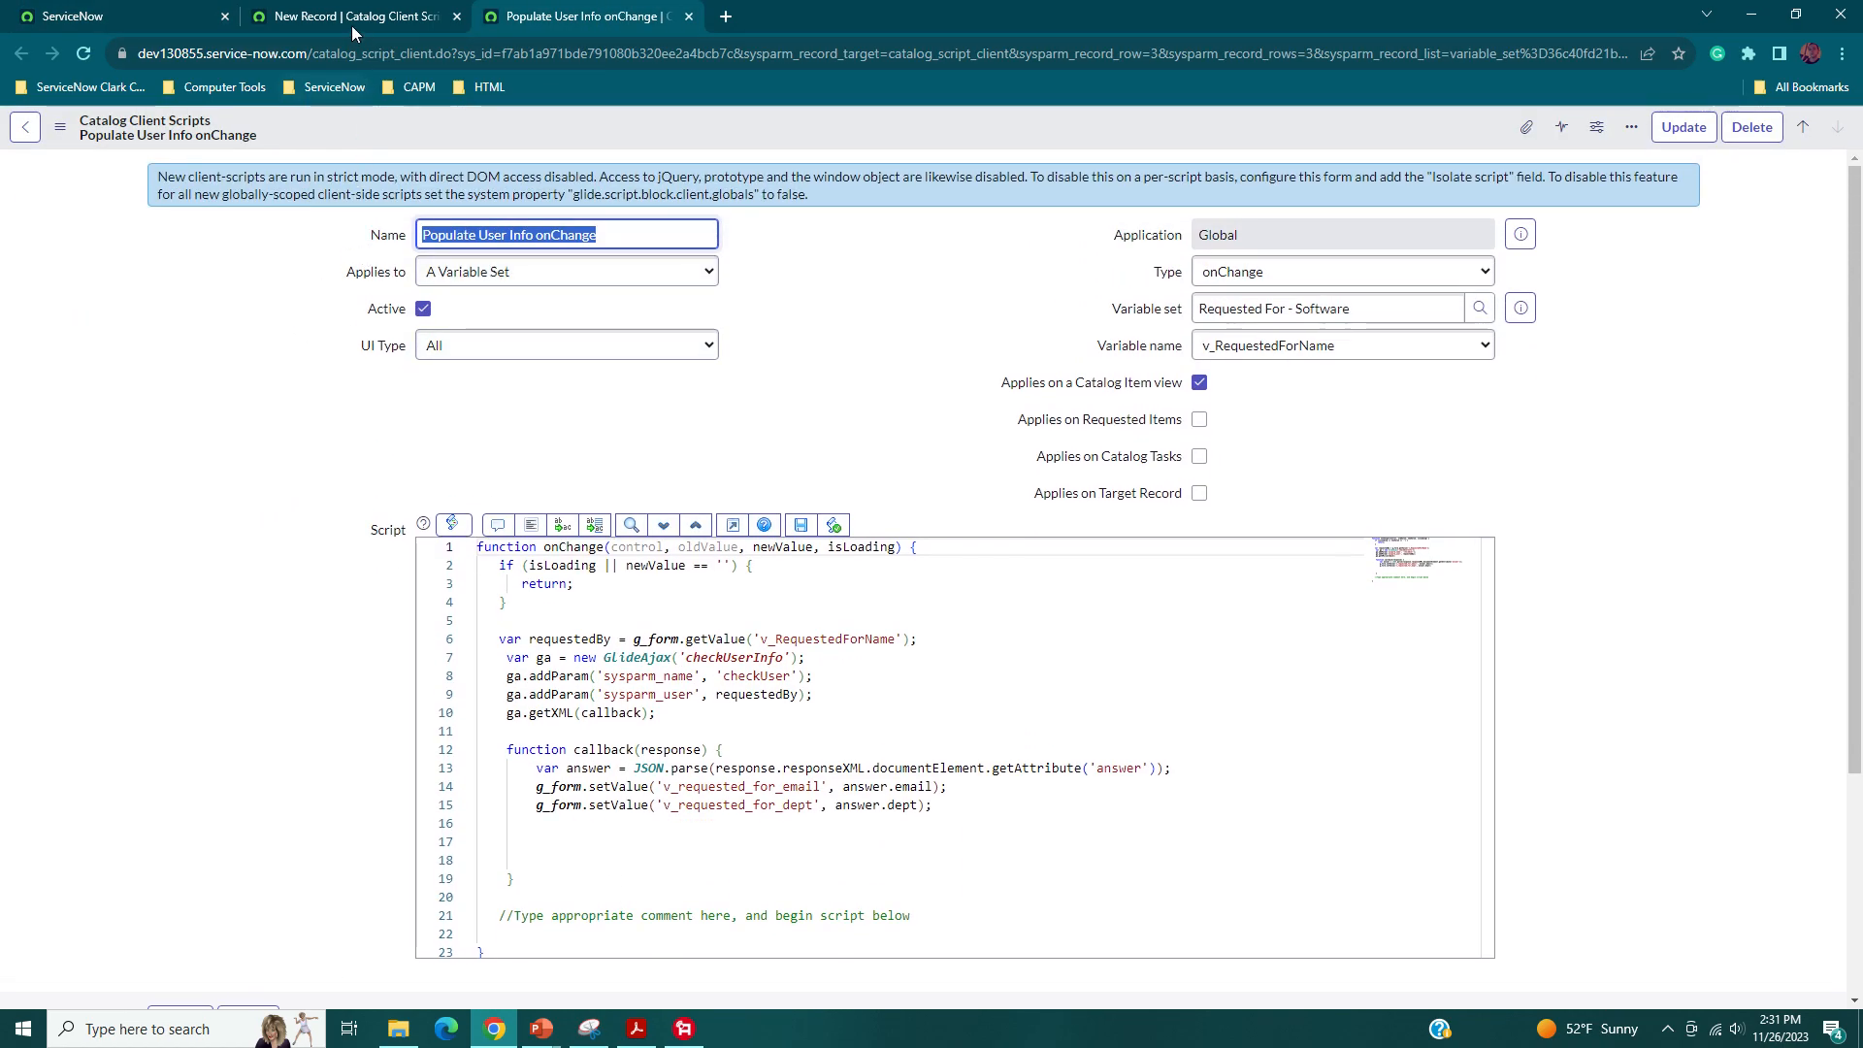
pyautogui.click(427, 16)
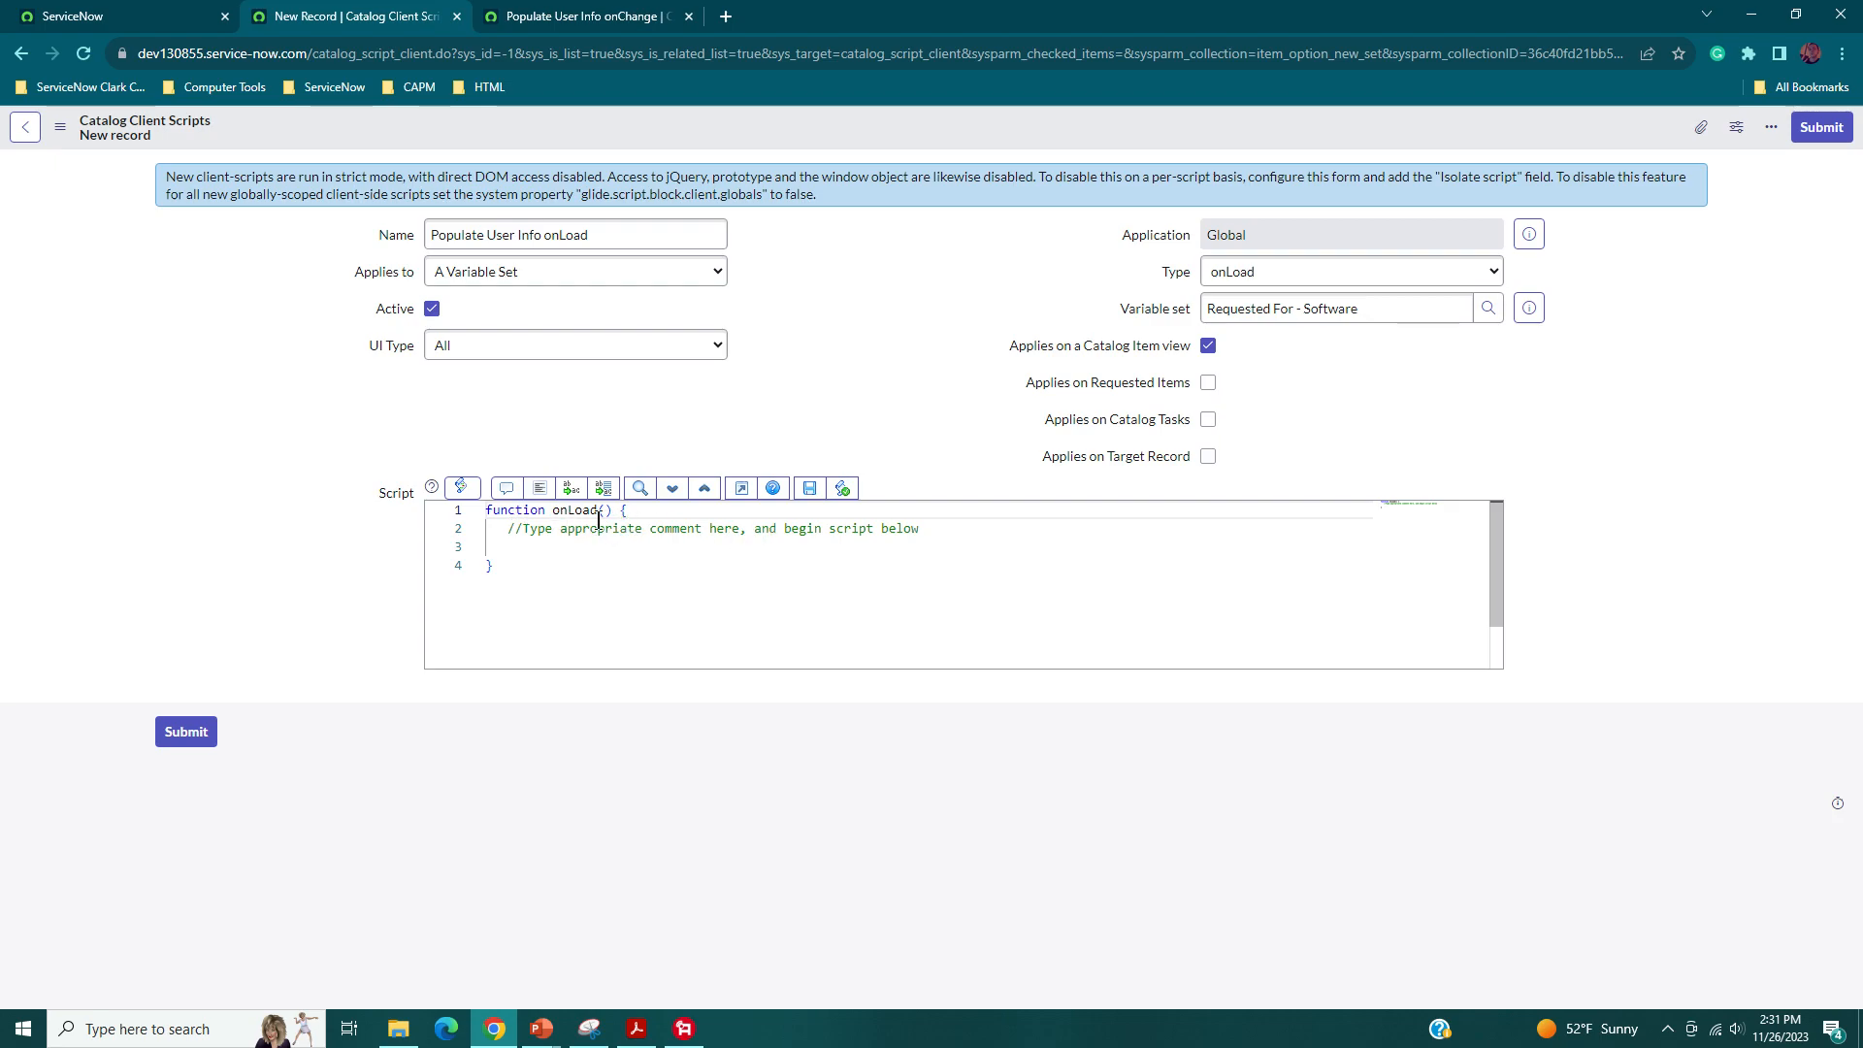
# - Copy the requestedBy, GlideAjax and callback code from the onChange script into the onLoad function below its comment, and format the code
pyautogui.hotkey('ctrl', 'Tab')
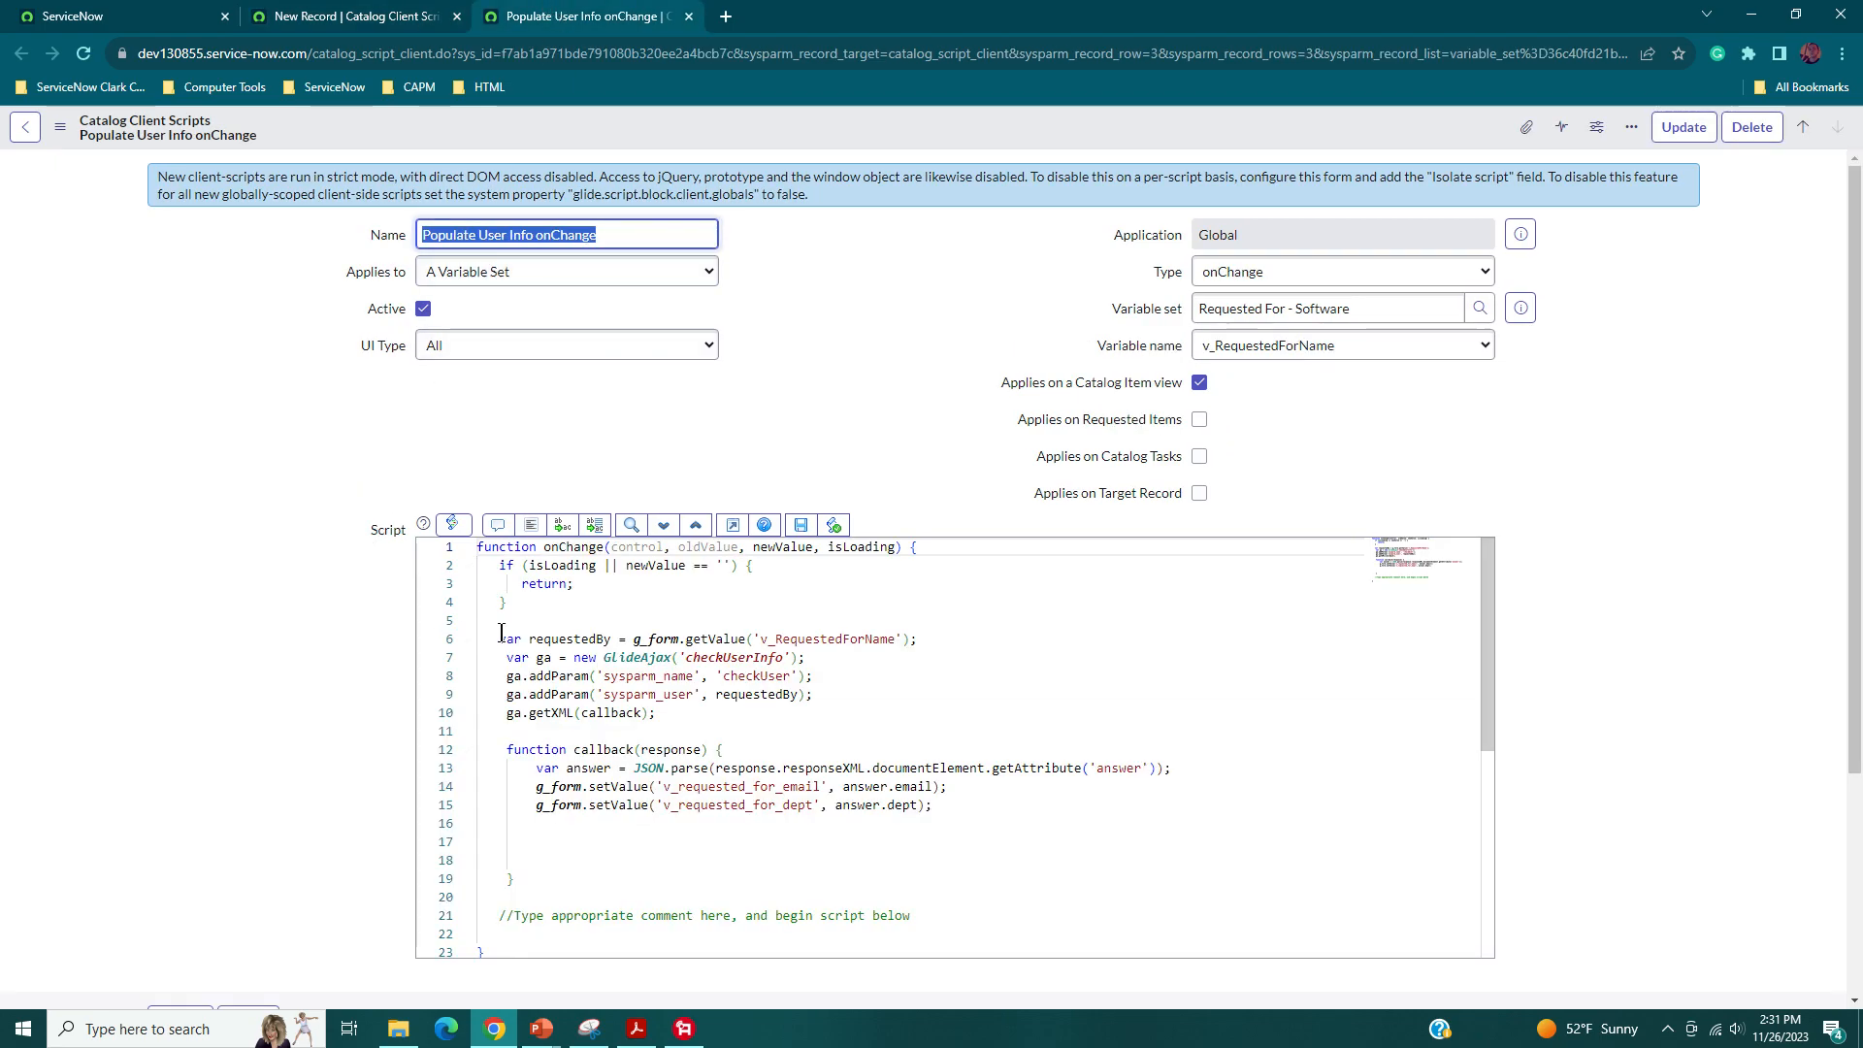
pyautogui.scroll(-1, 393, 623)
pyautogui.moveTo(498, 541); pyautogui.dragTo(591, 634)
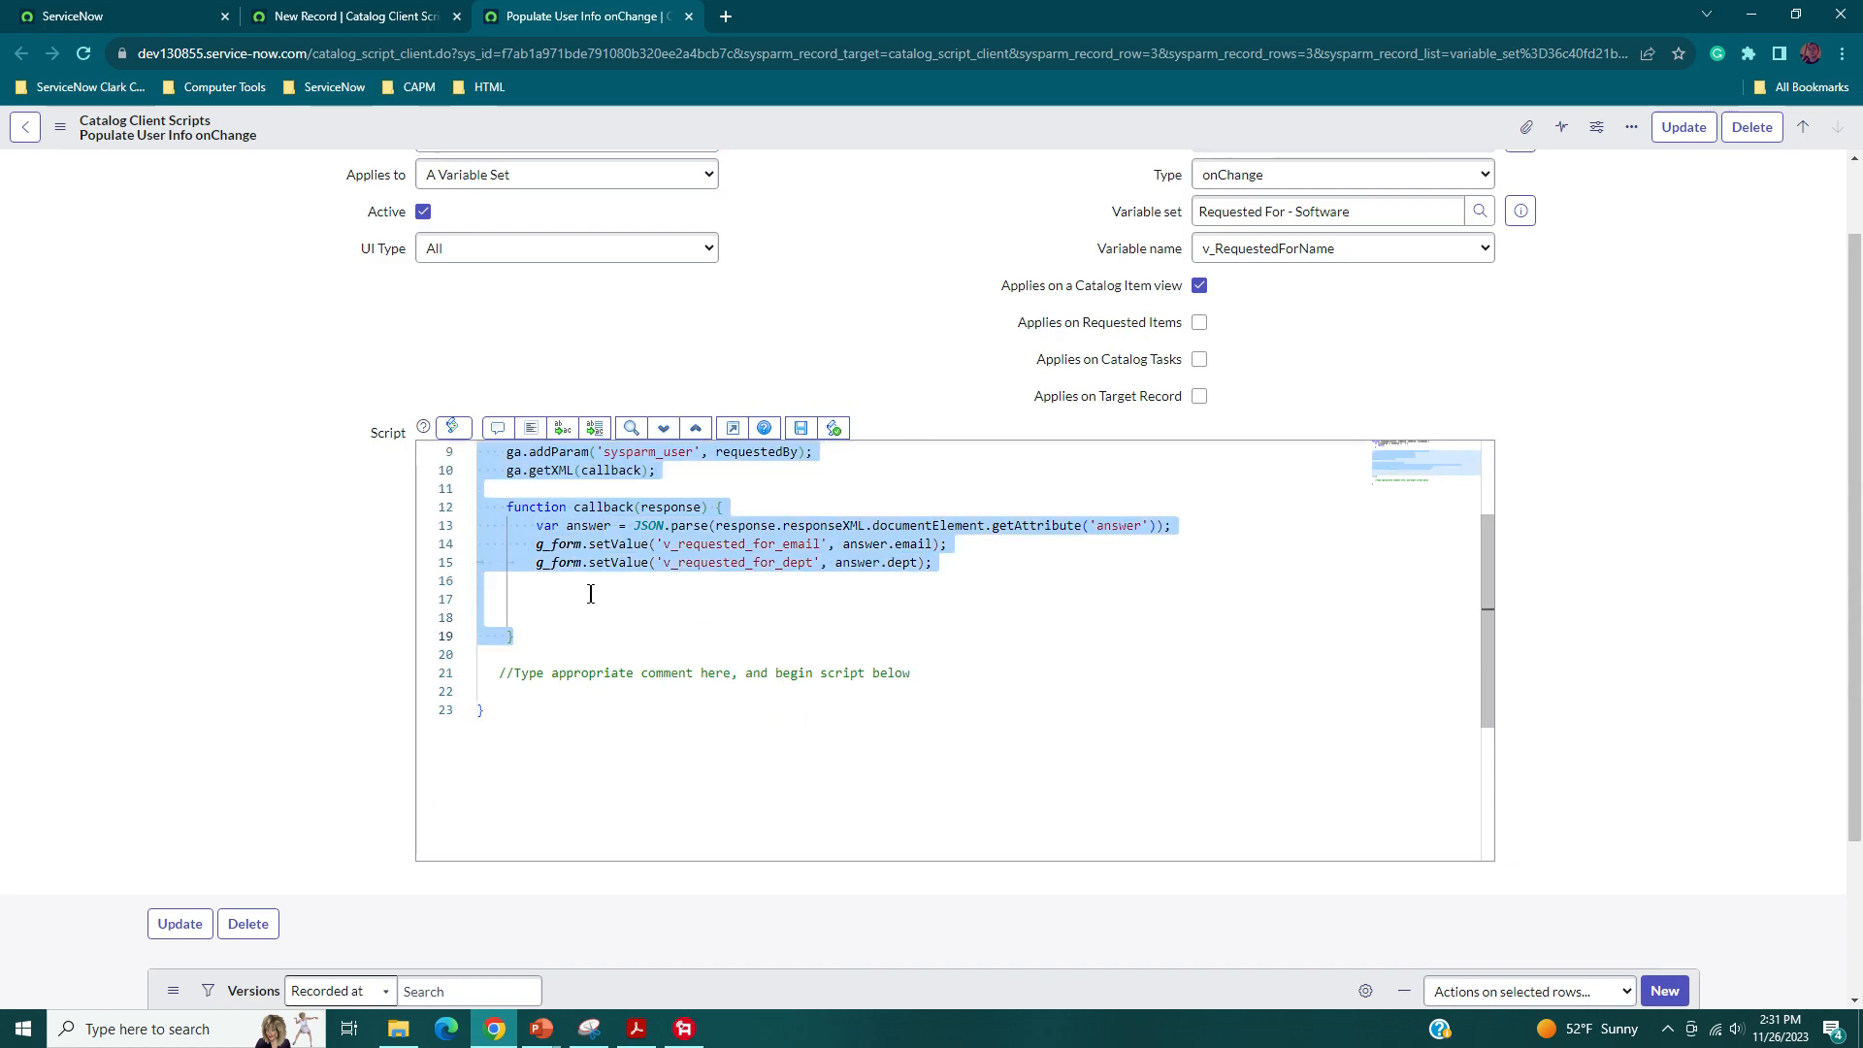
pyautogui.click(443, 8)
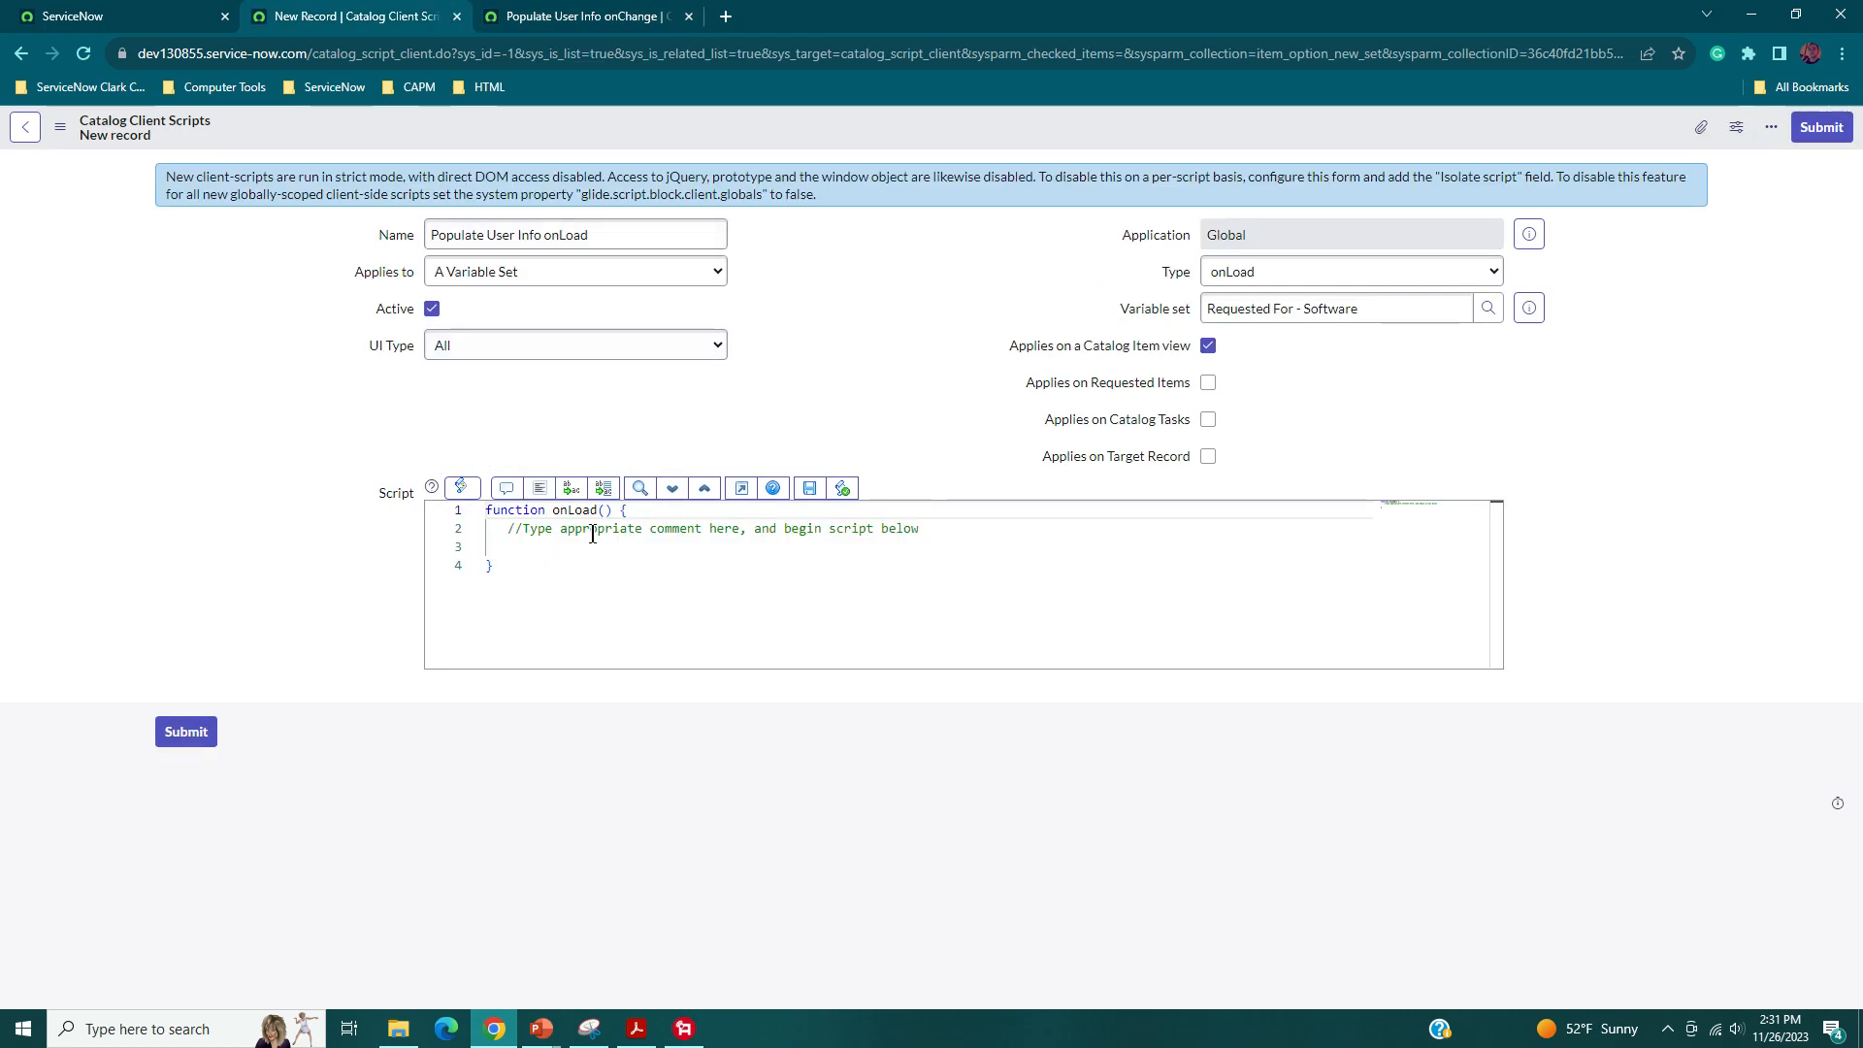
pyautogui.click(978, 524)
pyautogui.press('Return')
pyautogui.hotkey('ctrl', 'v')
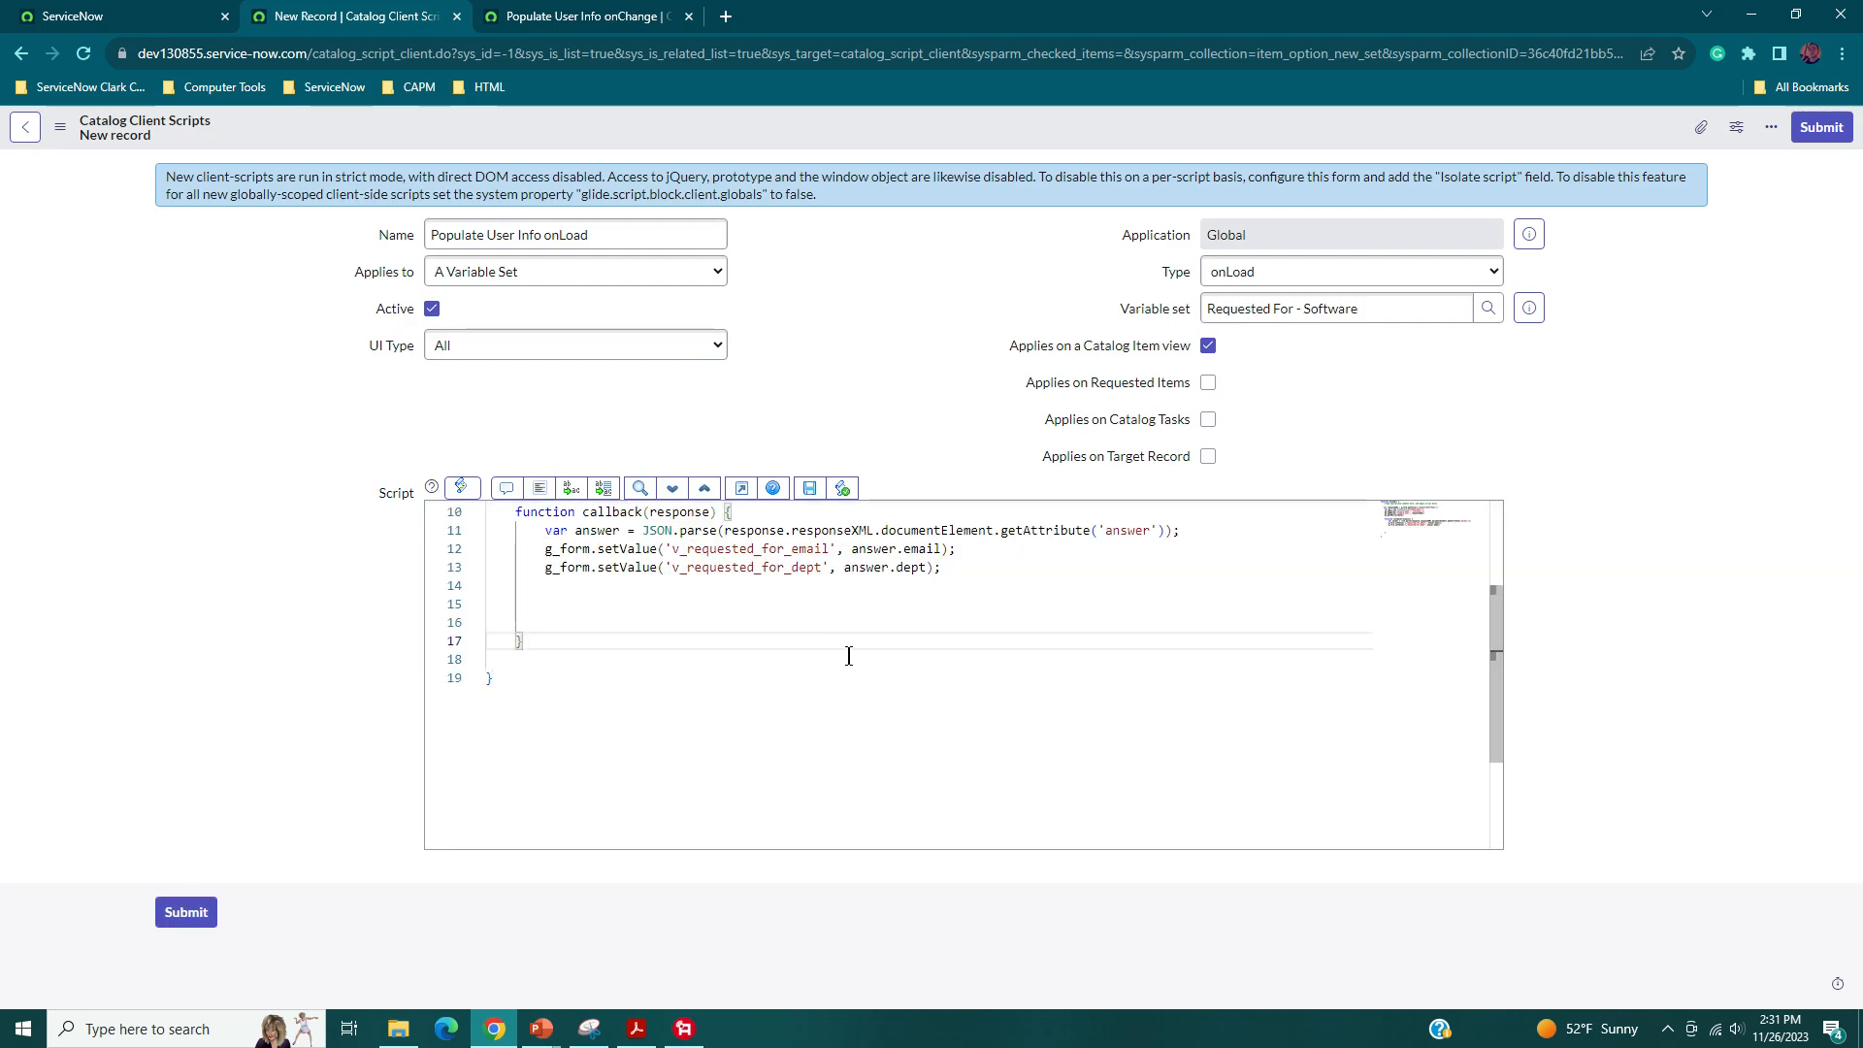
pyautogui.scroll(1, 847, 655)
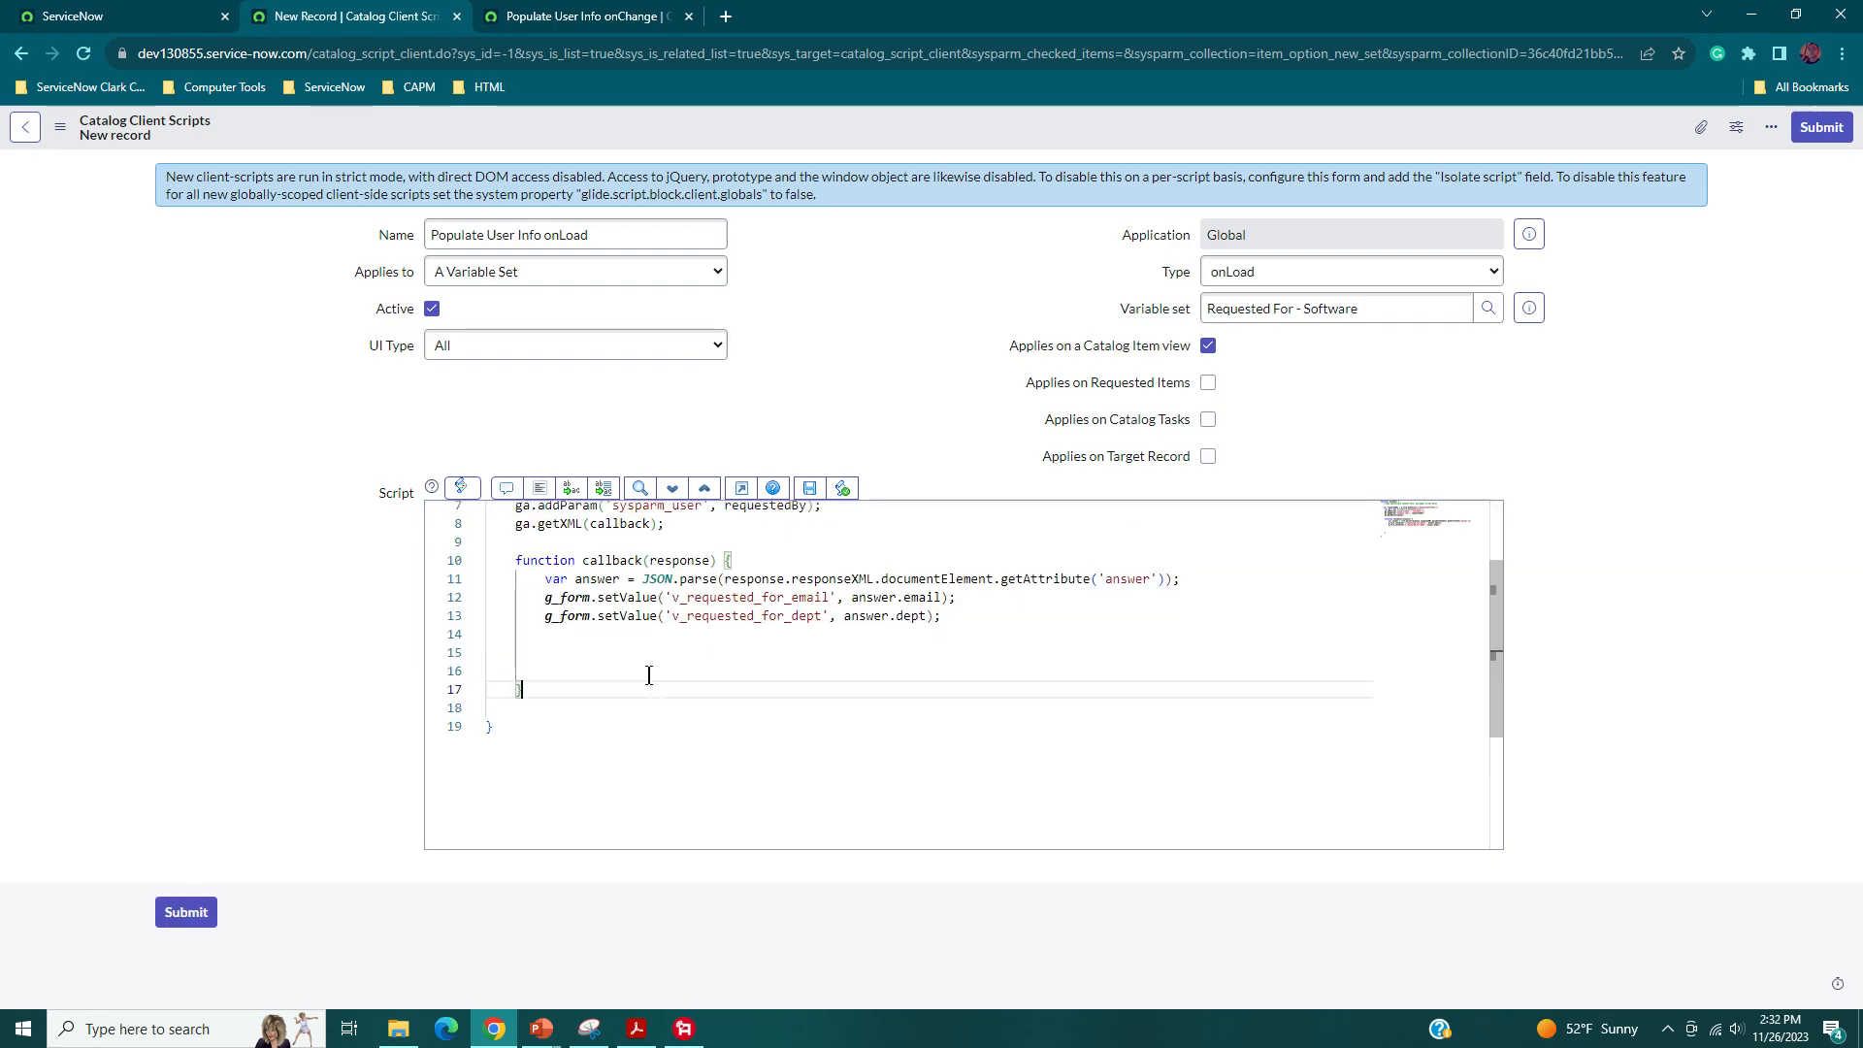
pyautogui.click(539, 488)
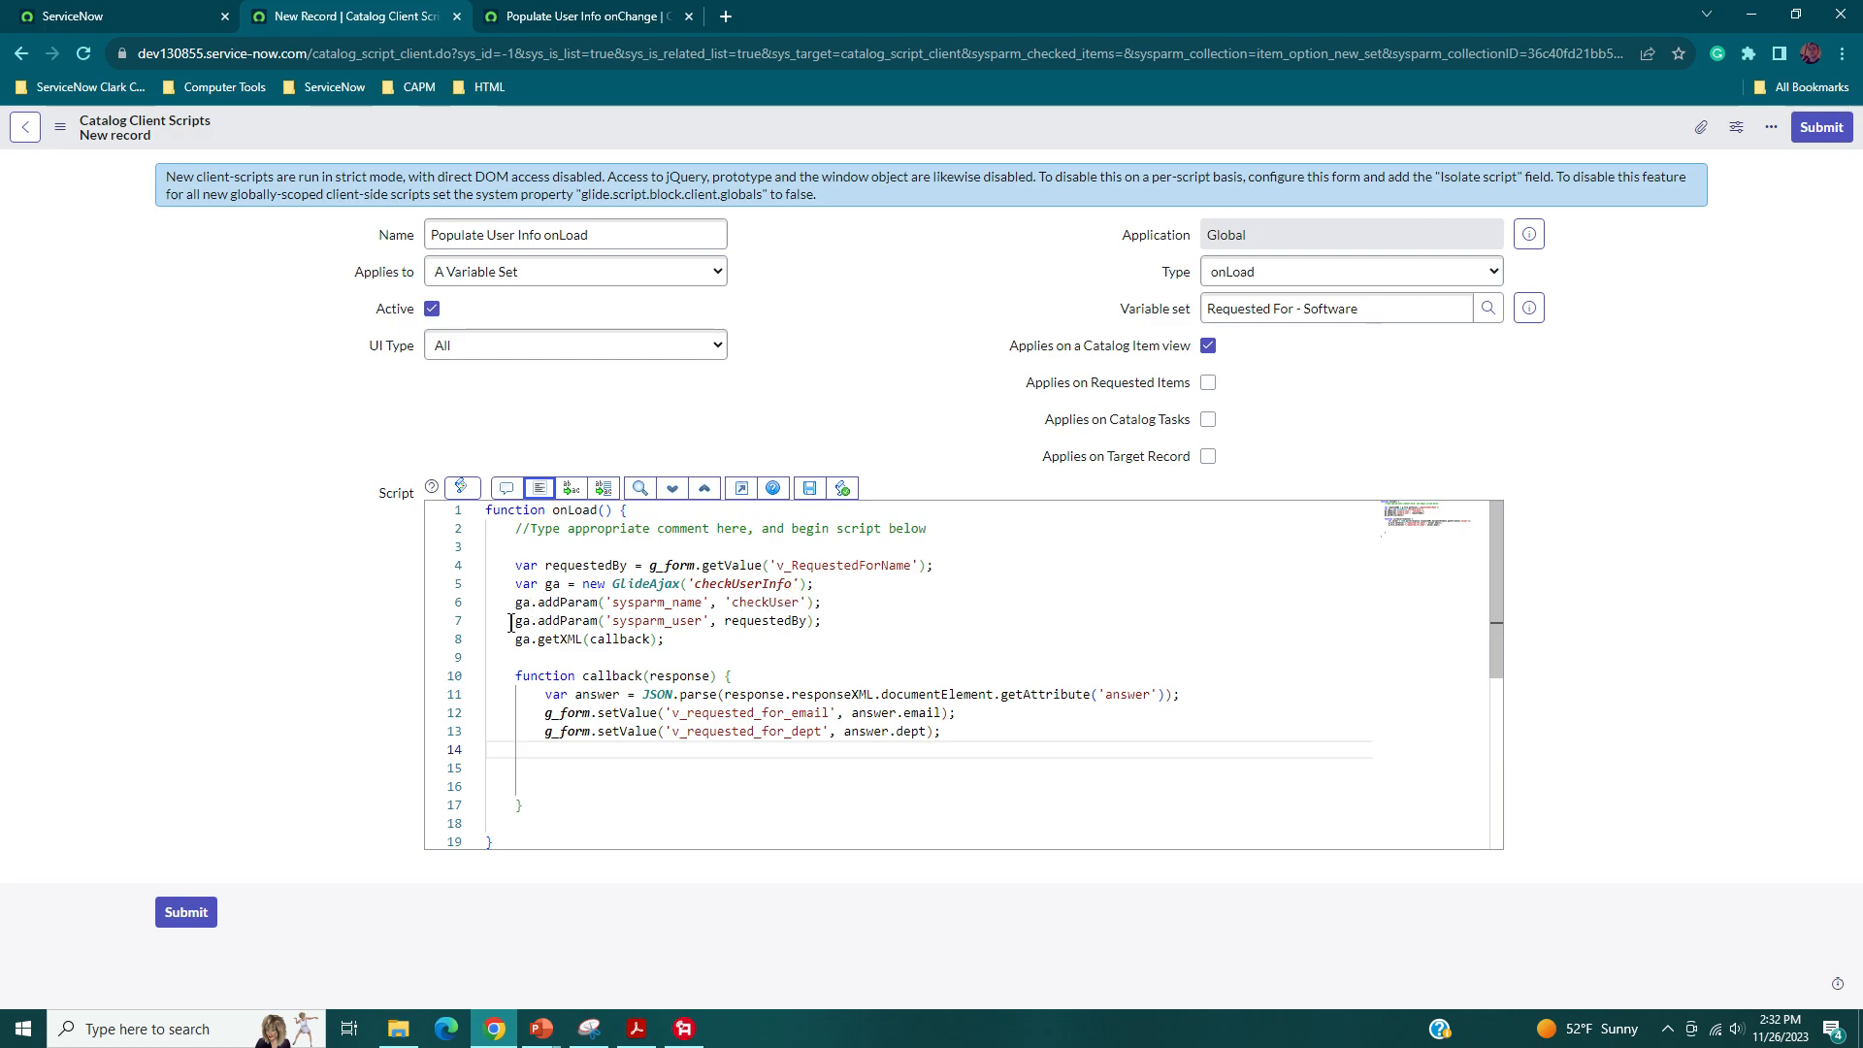
# - Save the new Populate User Info onLoad client script and keep its record open
pyautogui.click(823, 620)
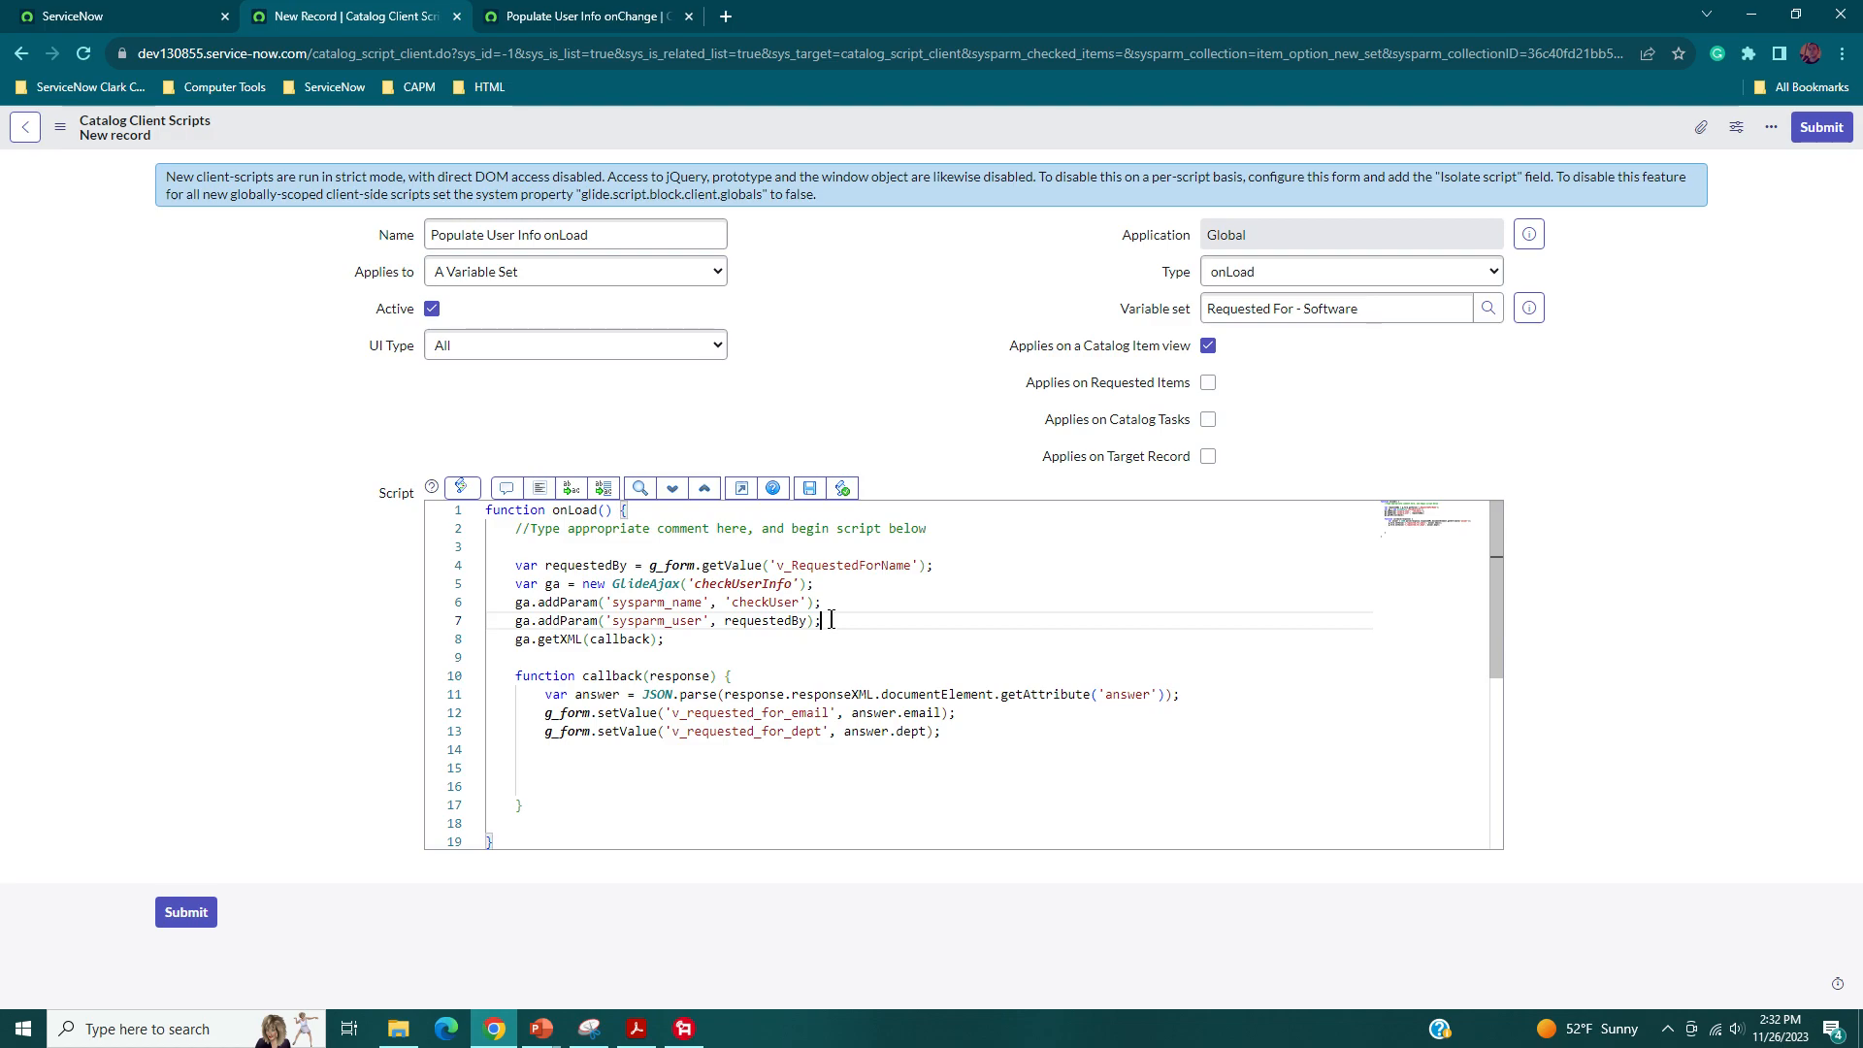
pyautogui.click(725, 621)
pyautogui.click(822, 621)
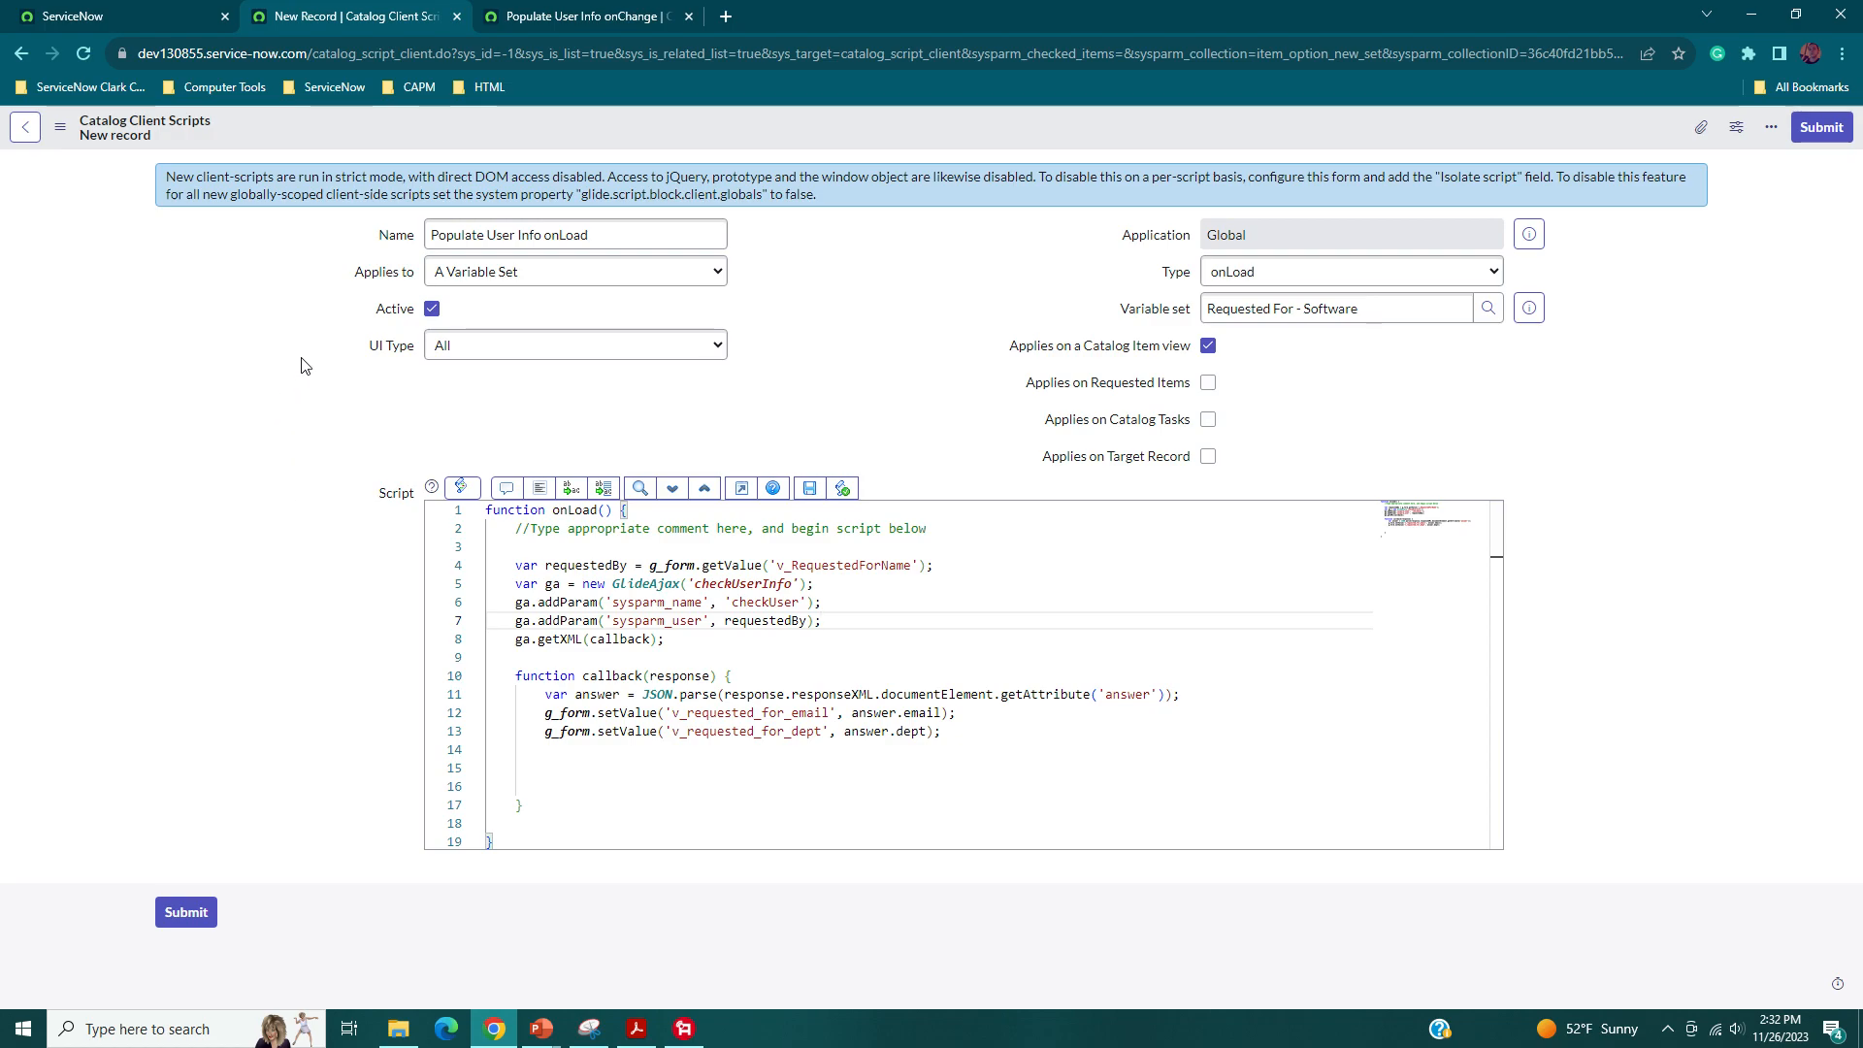
pyautogui.rightClick(502, 126)
pyautogui.click(537, 140)
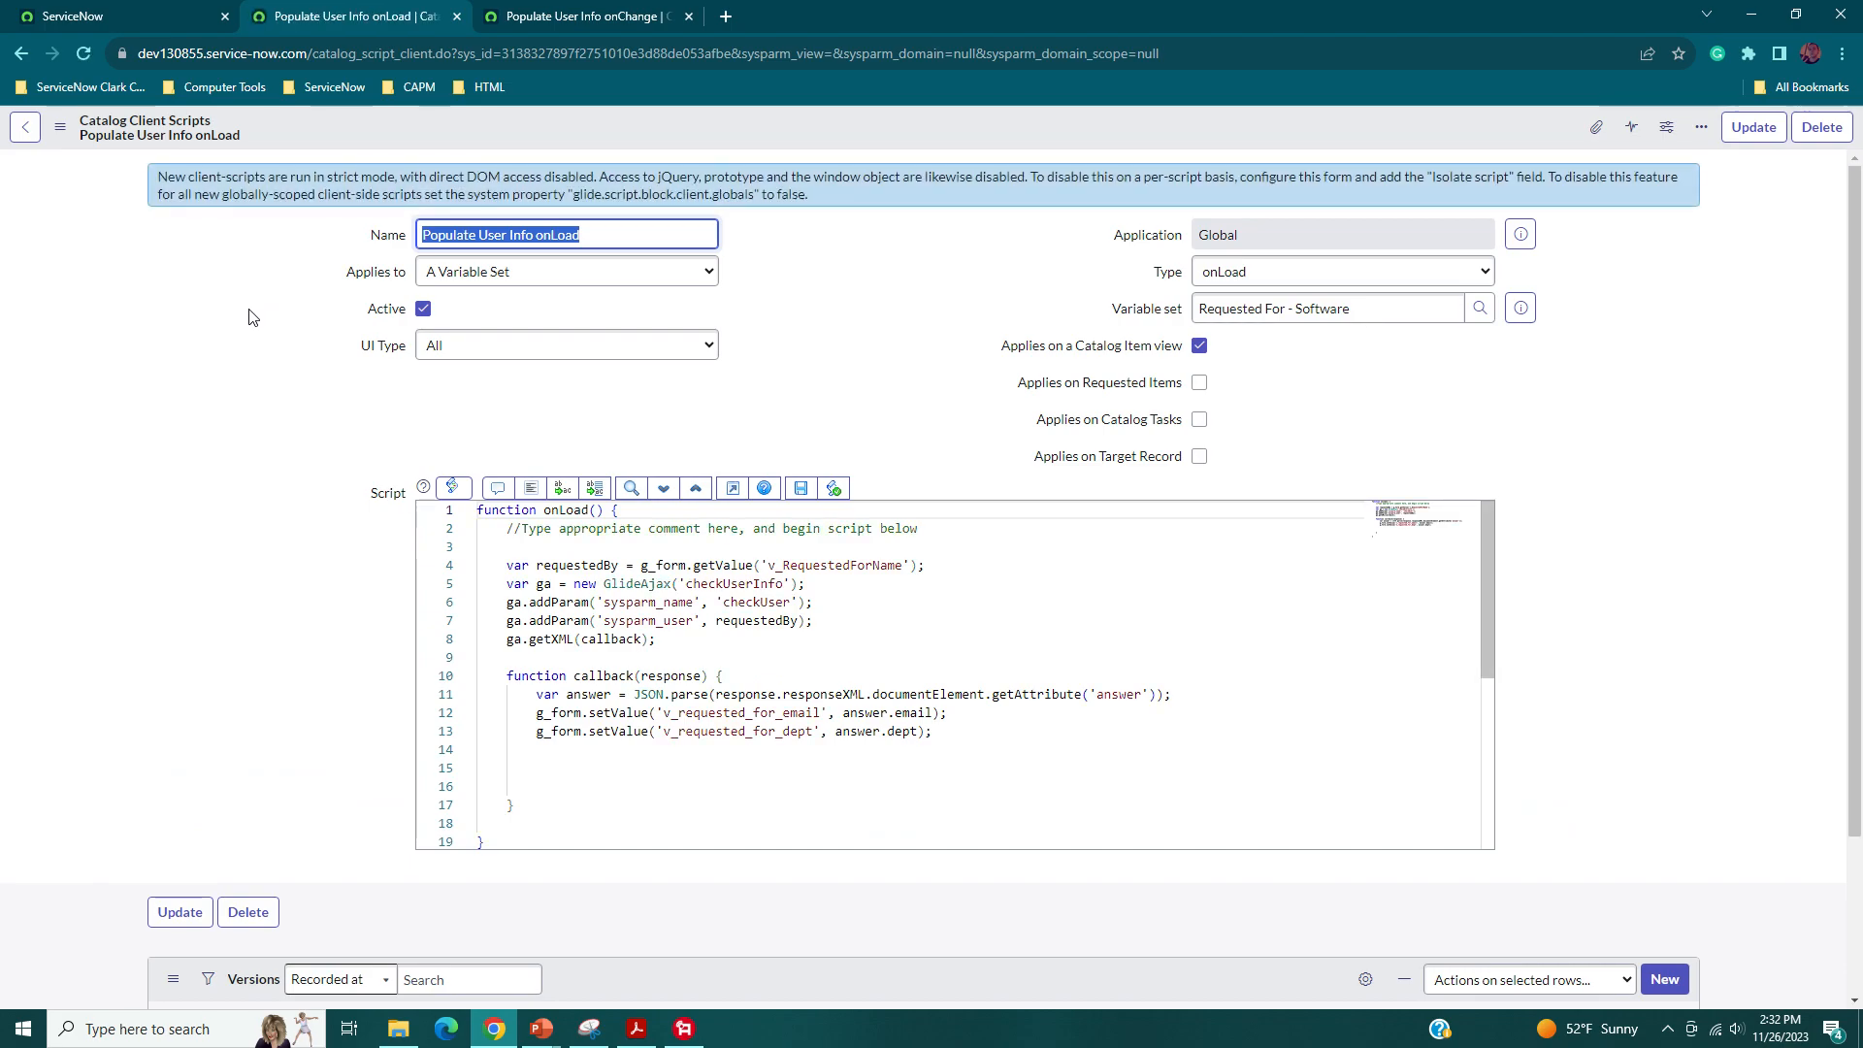
pyautogui.scroll(-2, 243, 338)
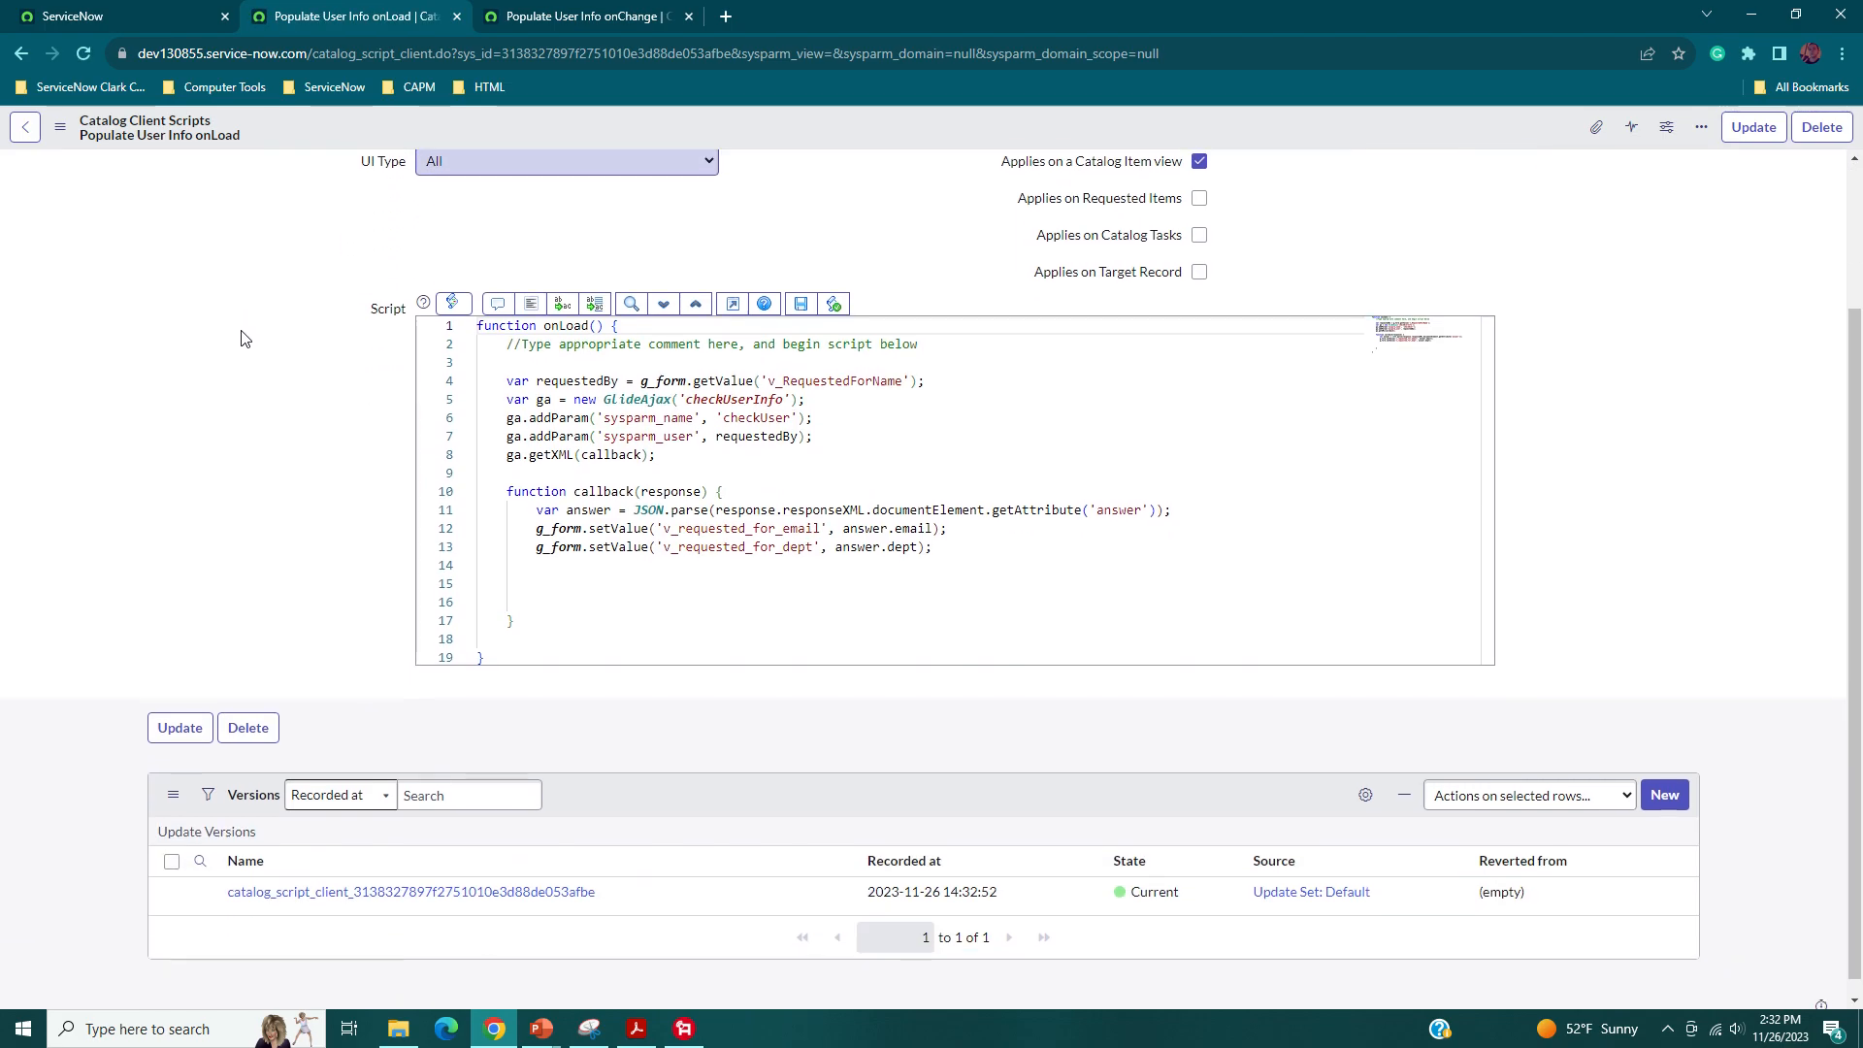
pyautogui.scroll(2, 242, 337)
# - Reload the Software Request For County Approved Publishers order guide to test the onLoad script in the Requested For section
pyautogui.click(237, 31)
pyautogui.click(329, 57)
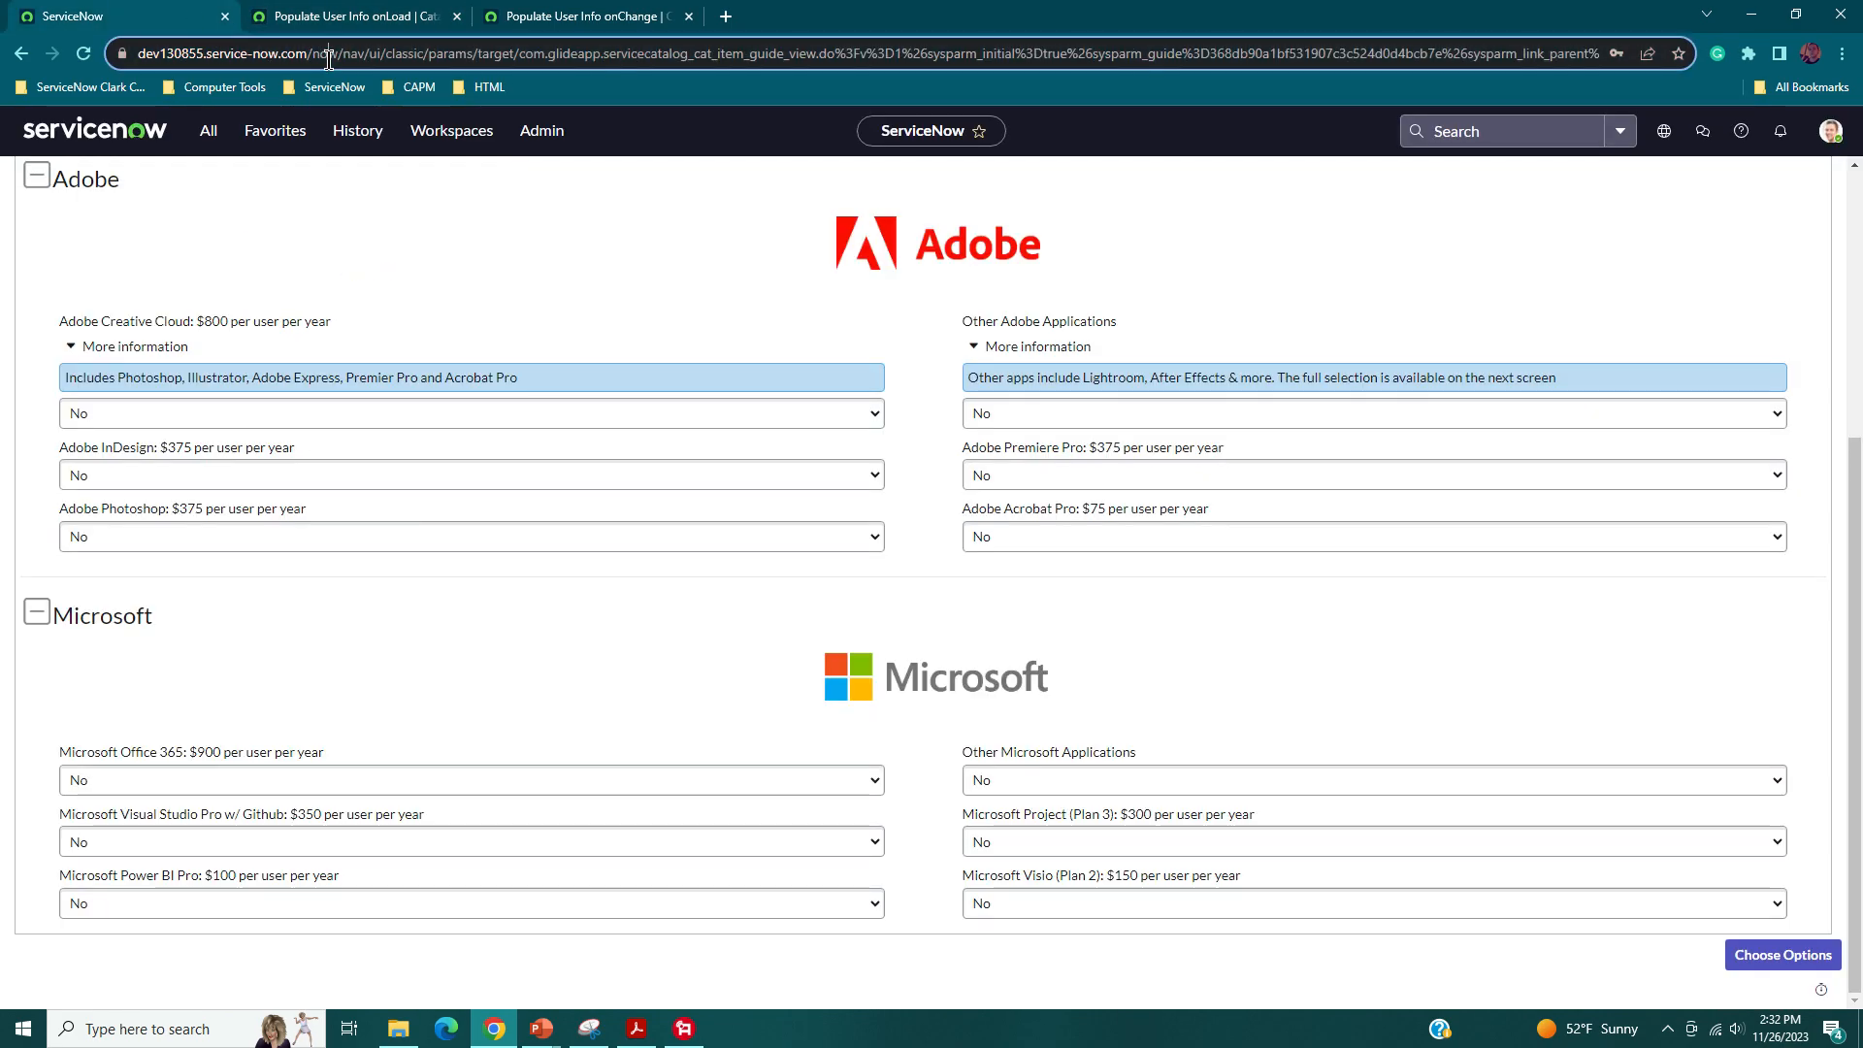
pyautogui.scroll(5, 468, 205)
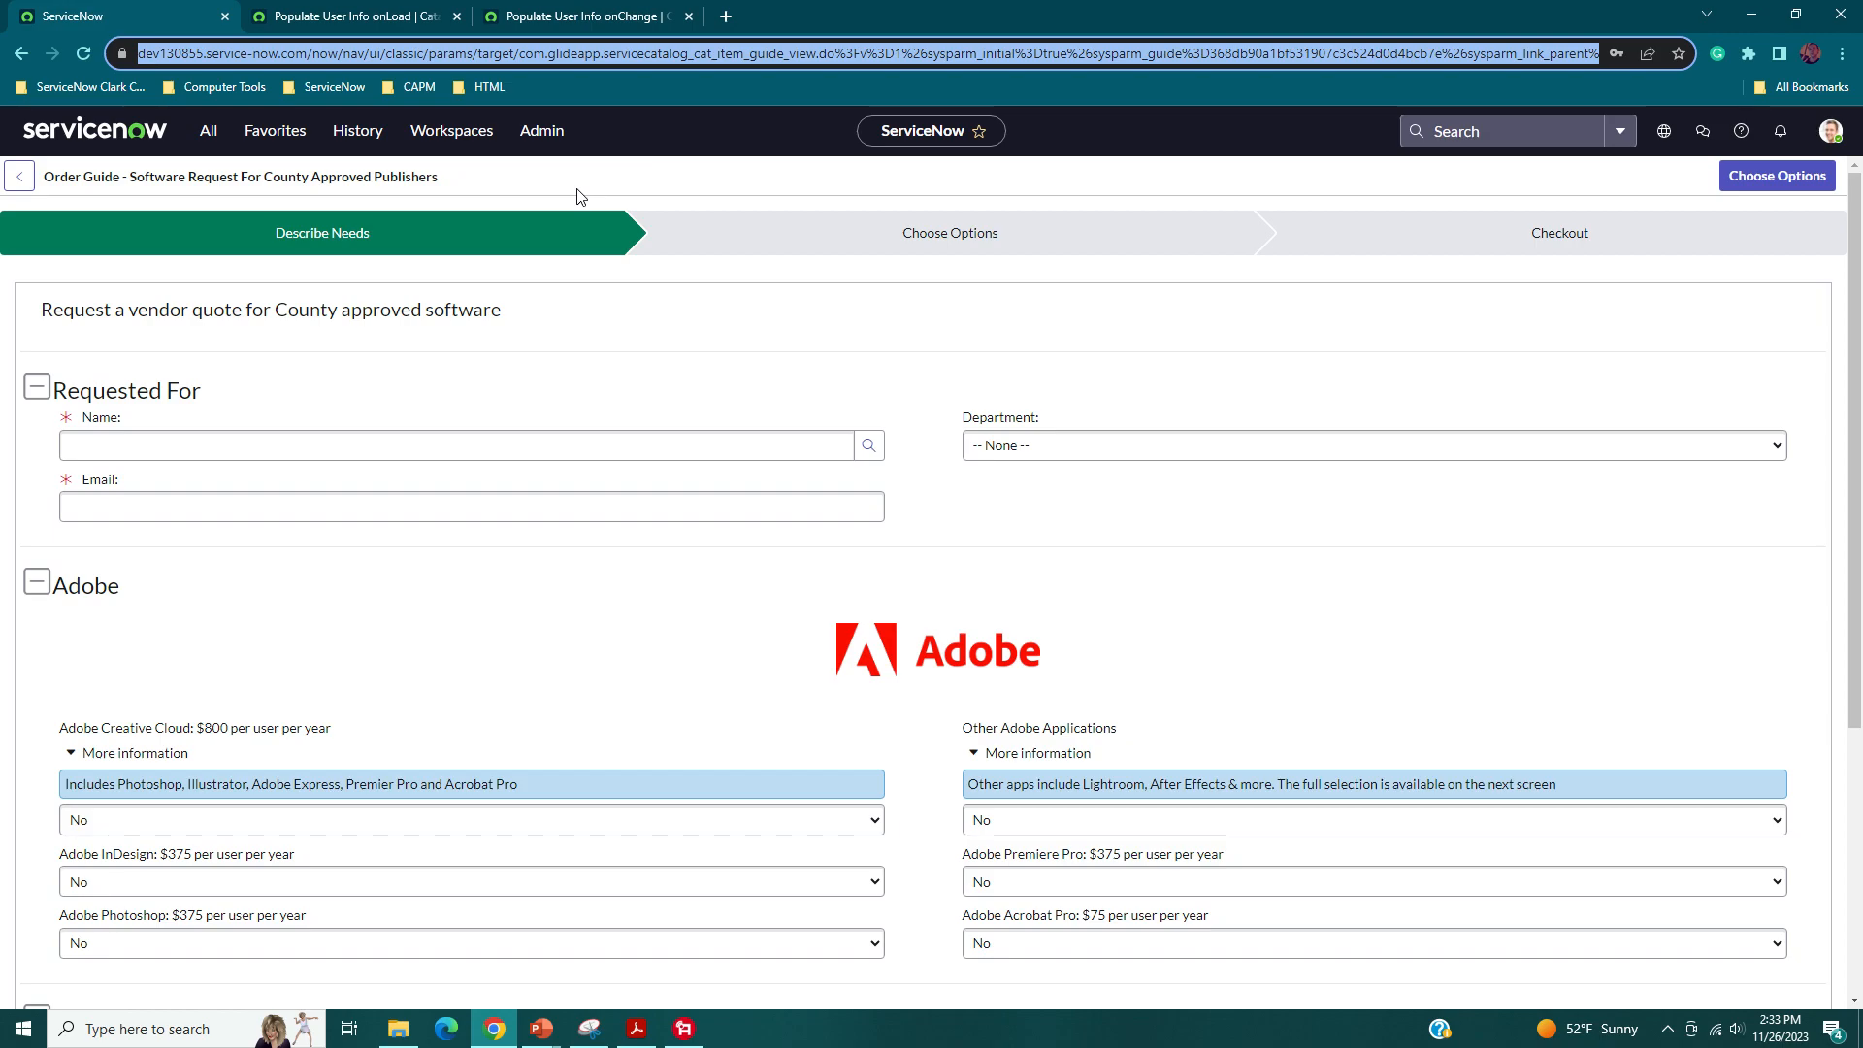
pyautogui.press('Return')
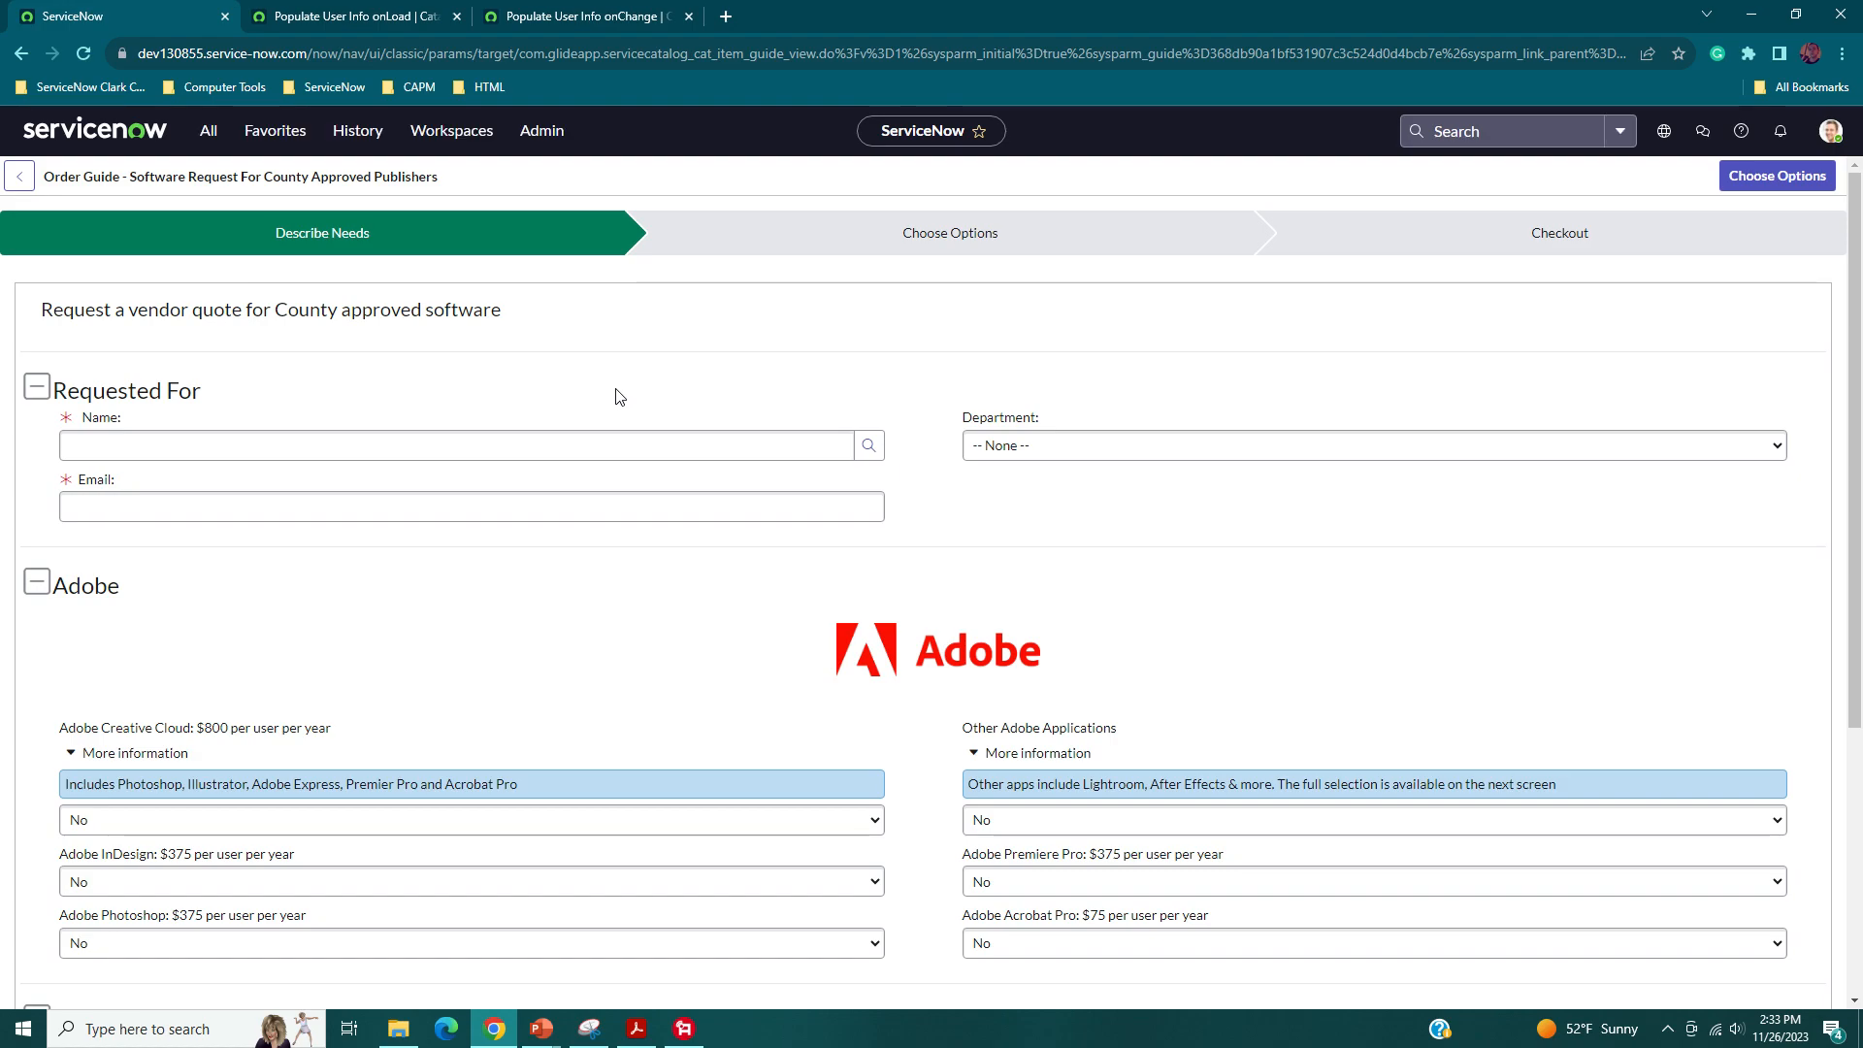
# - Examine the onLoad script's Applies to and Type settings and its GlideAjax and callback code
pyautogui.click(432, 18)
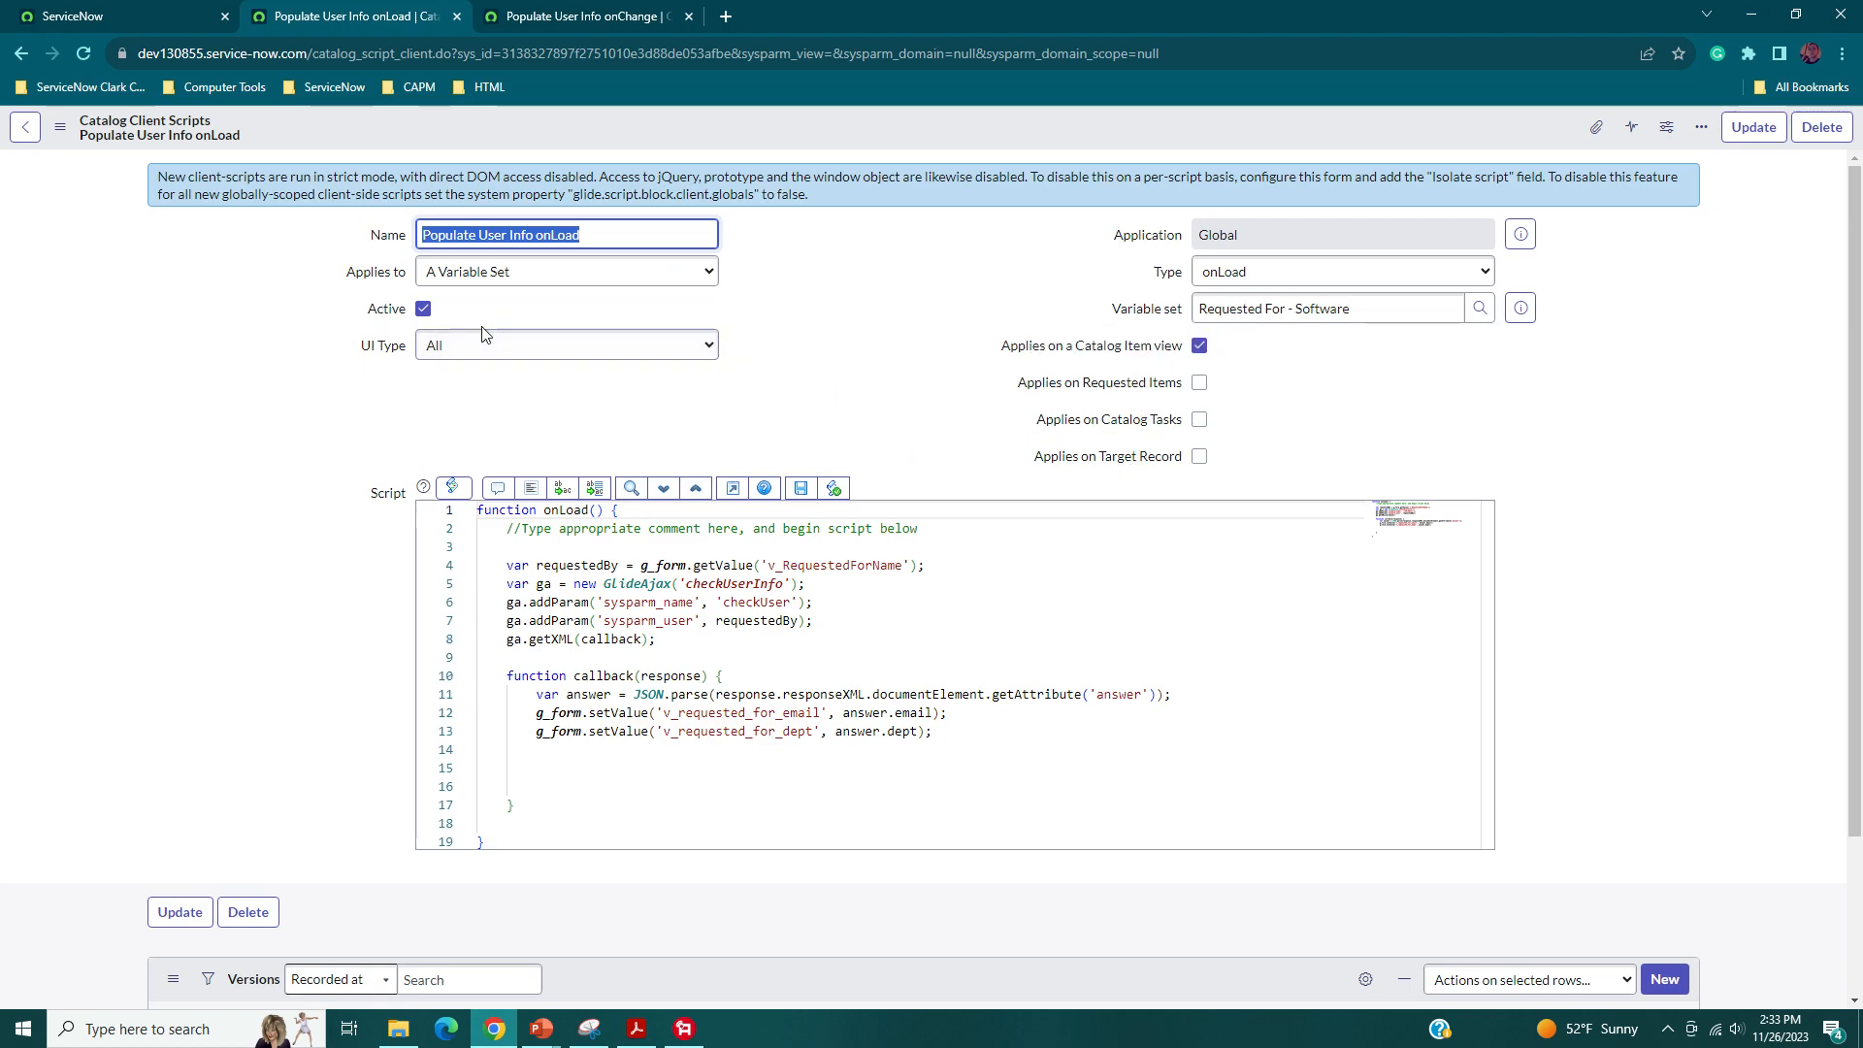
pyautogui.click(512, 274)
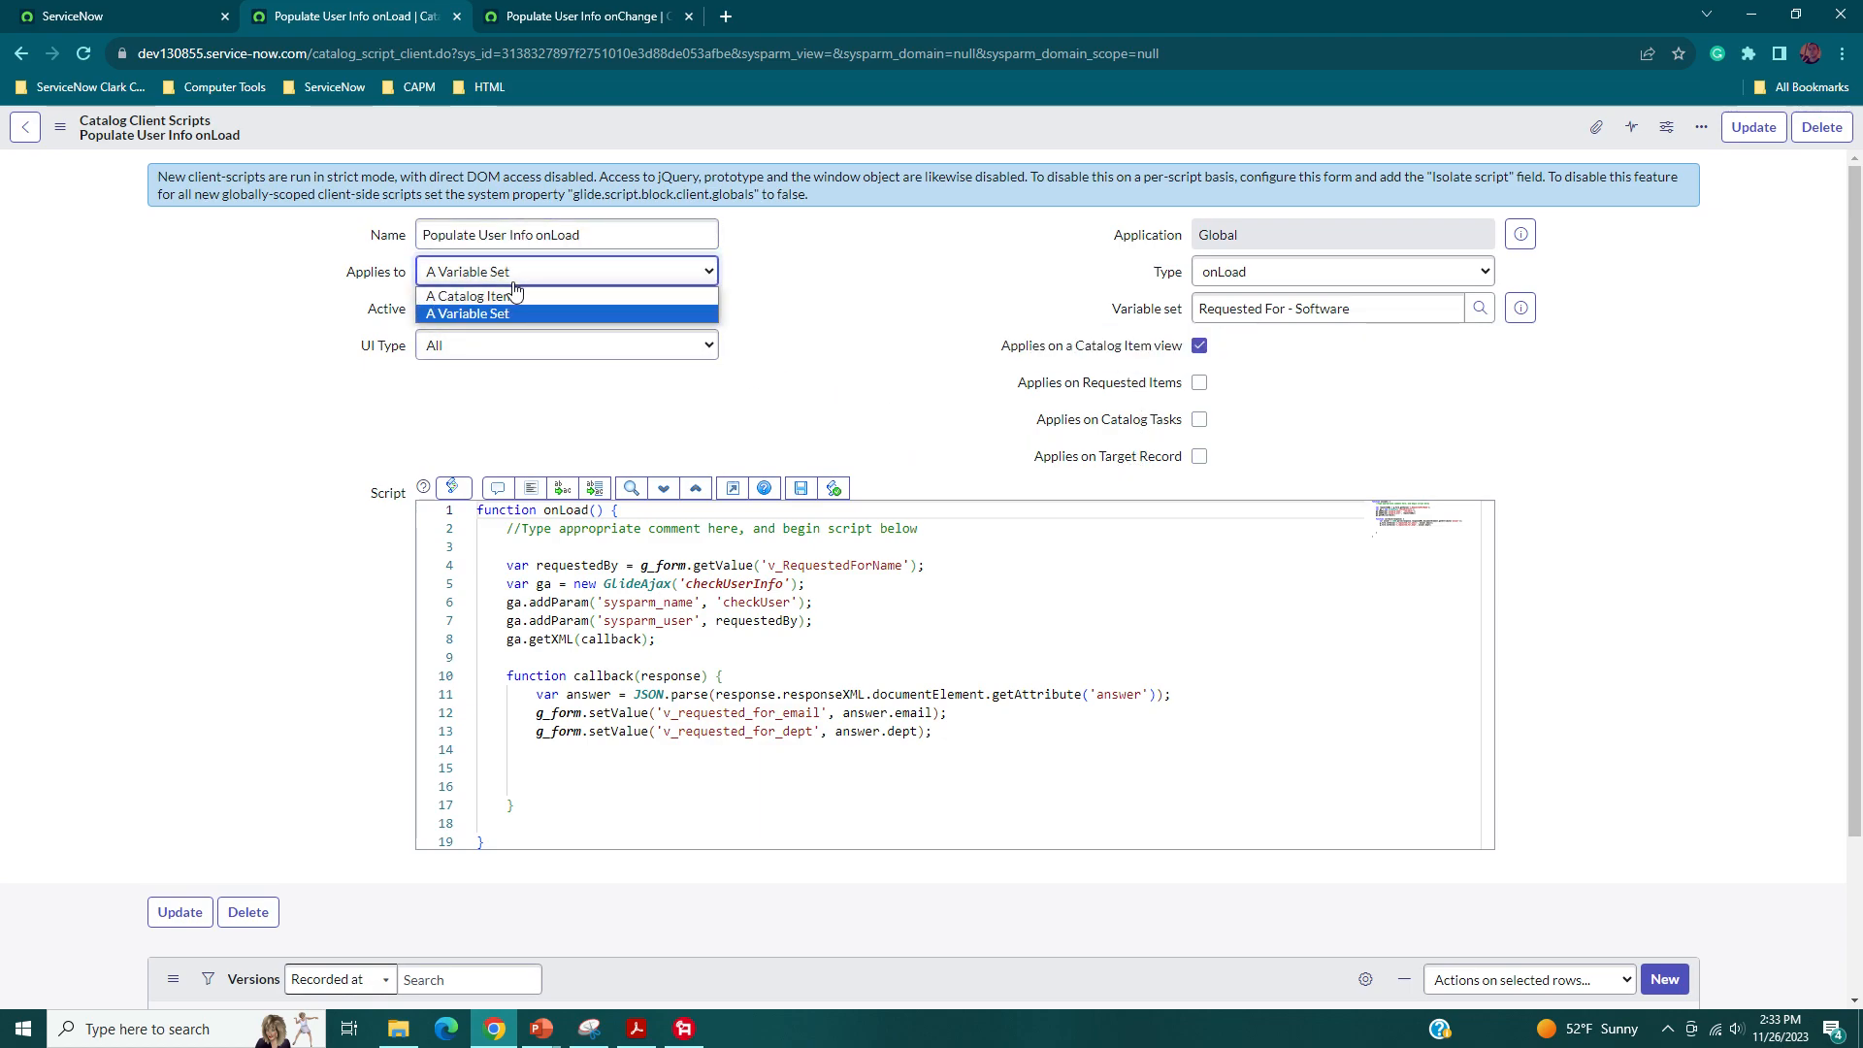
pyautogui.click(256, 281)
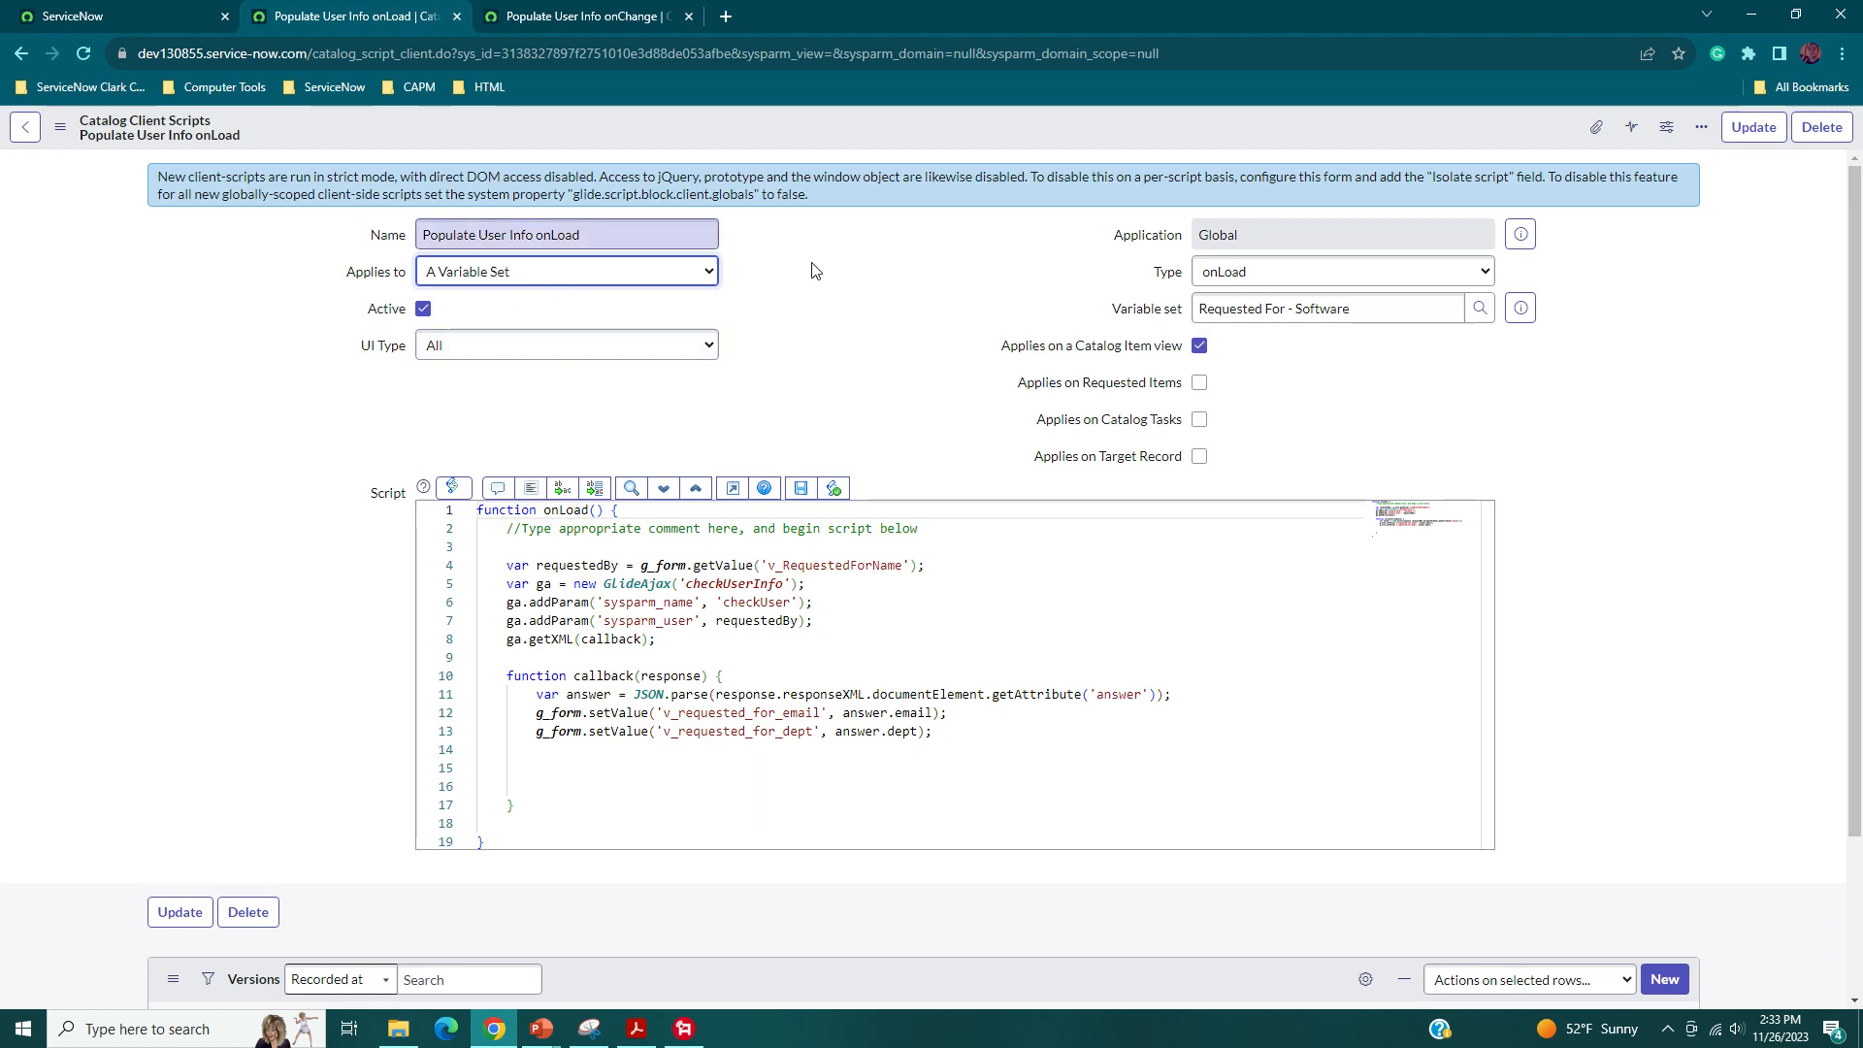
pyautogui.click(1249, 277)
pyautogui.click(1249, 280)
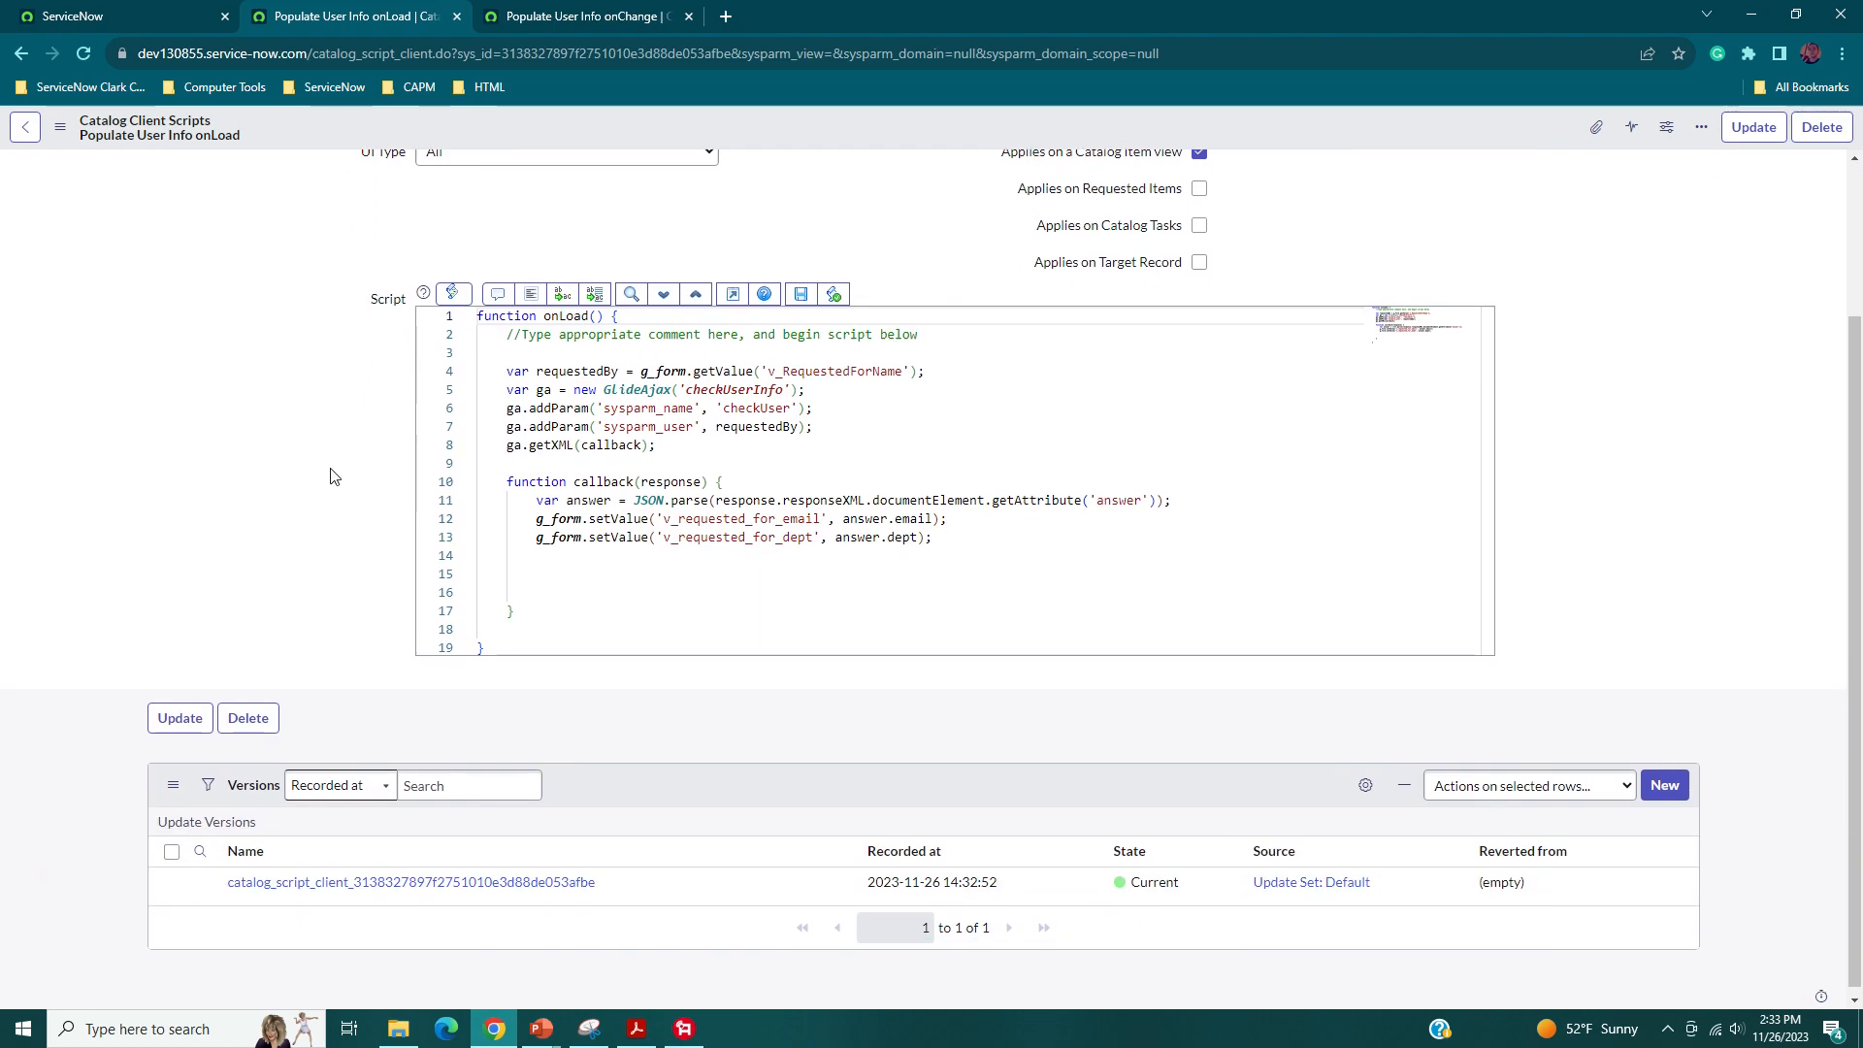
pyautogui.scroll(-2, 333, 475)
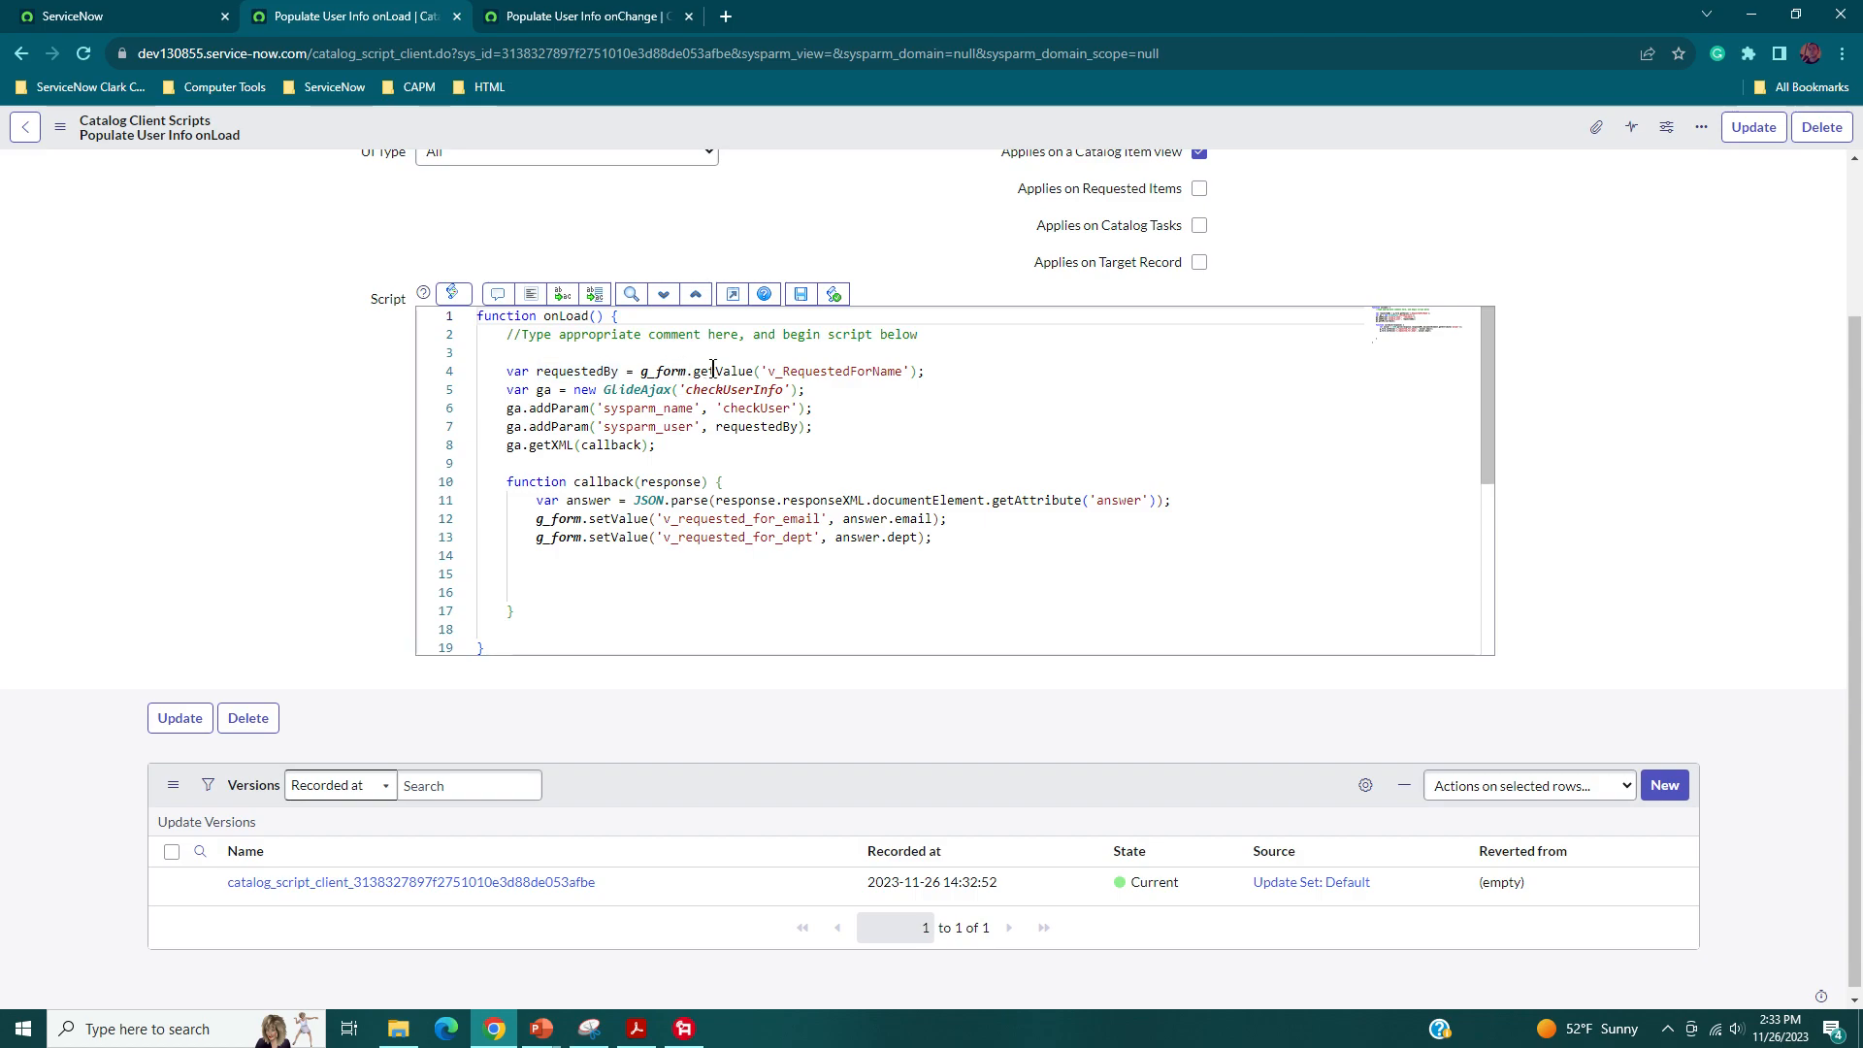
pyautogui.scroll(2, 358, 407)
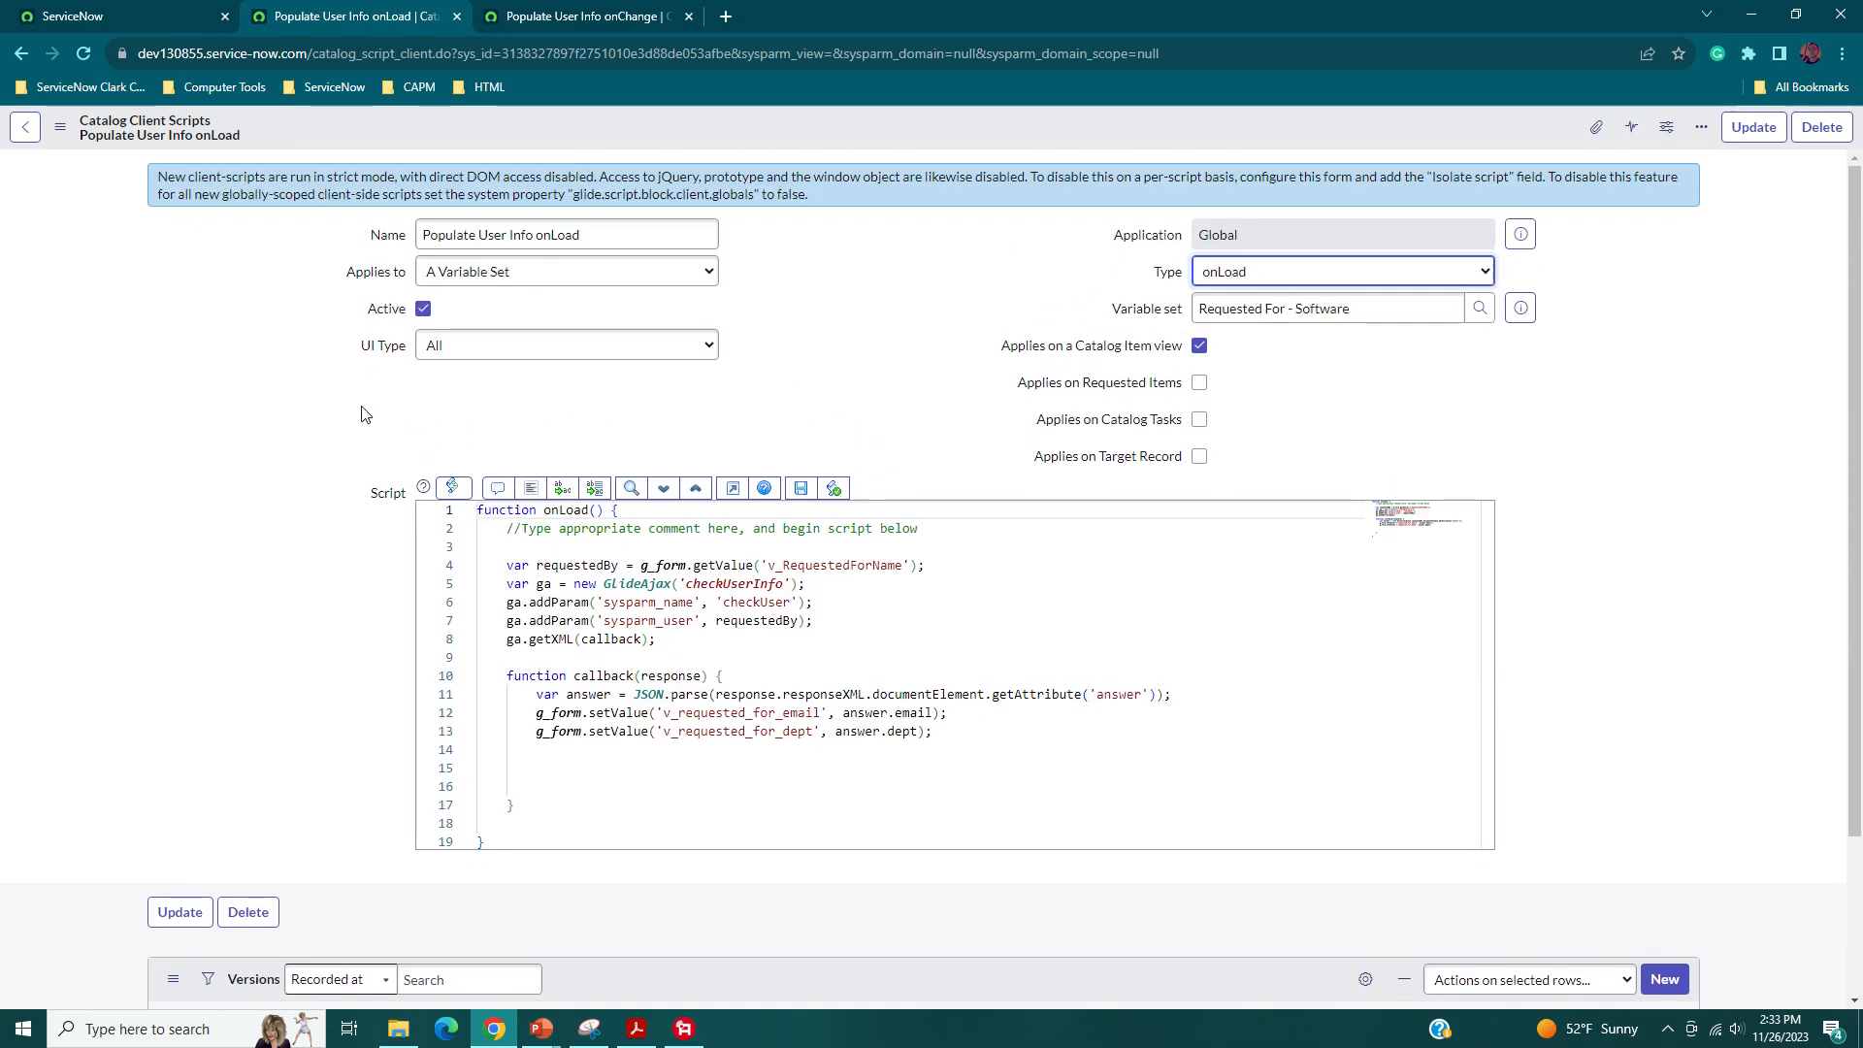
pyautogui.scroll(-1, 390, 529)
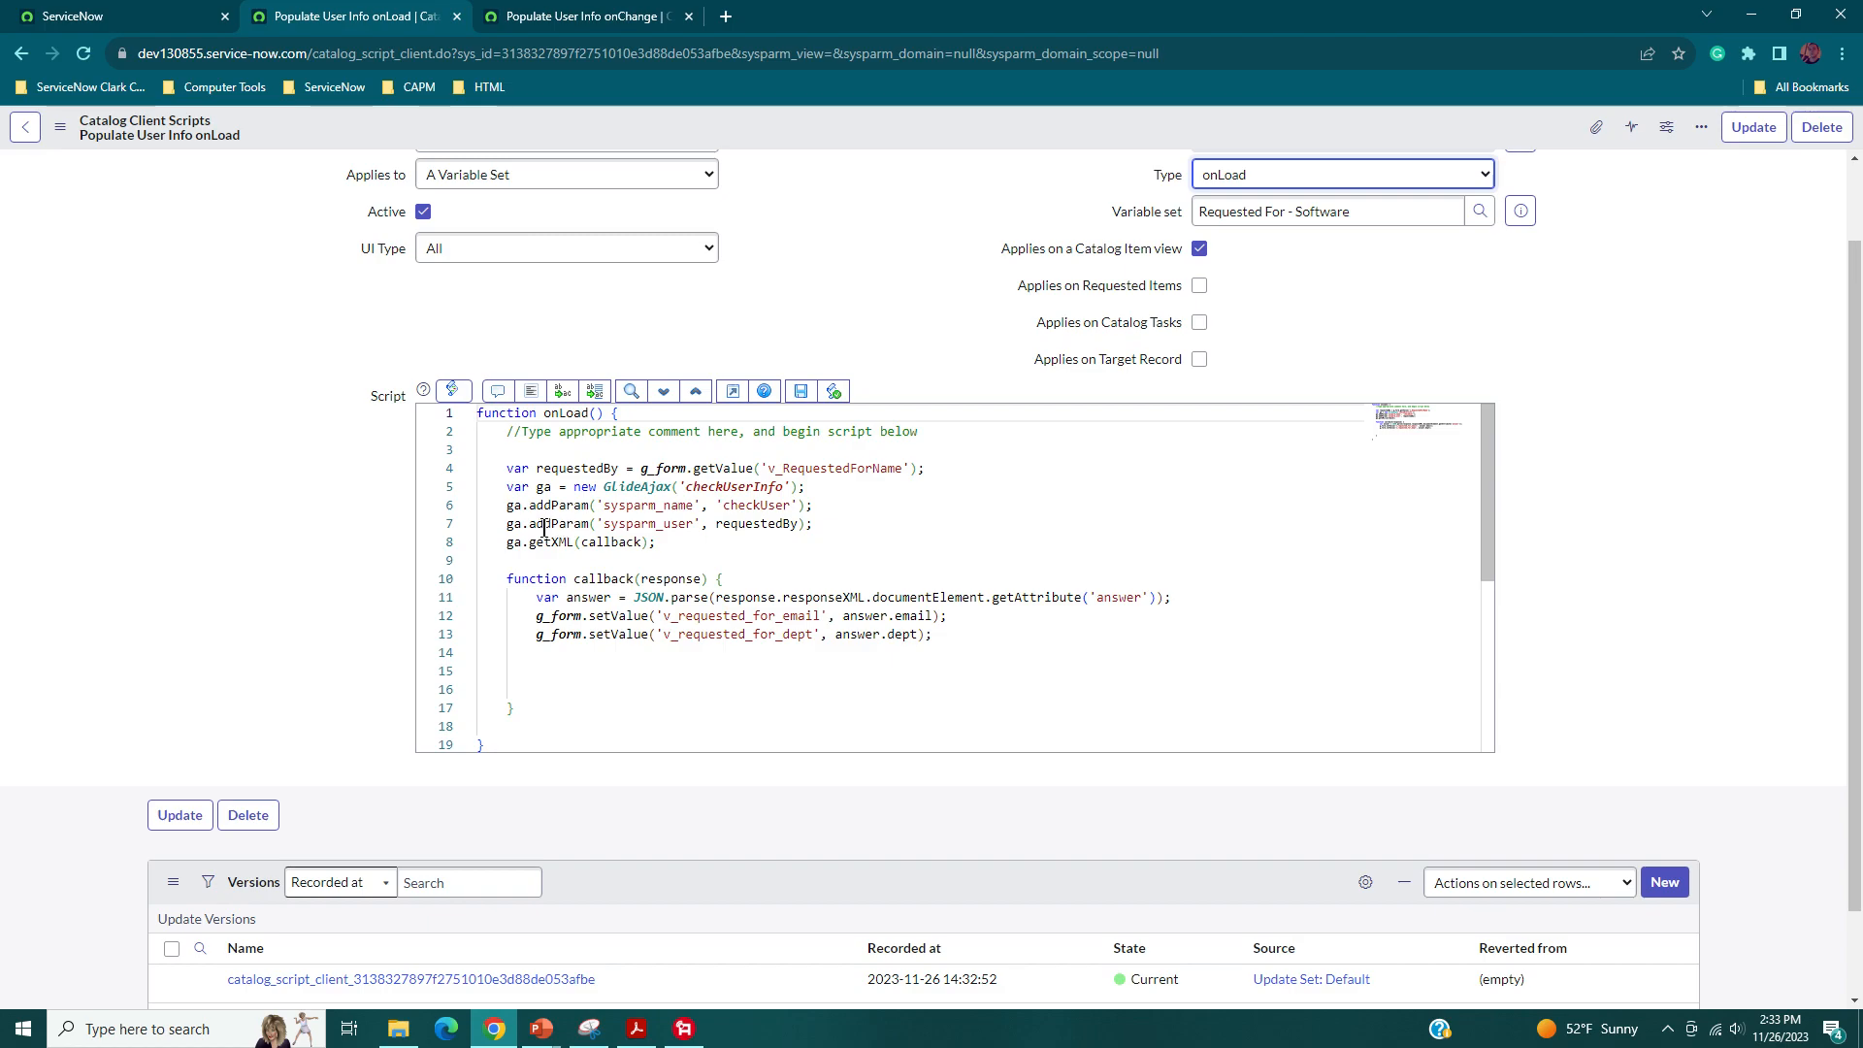
pyautogui.scroll(-1, 576, 540)
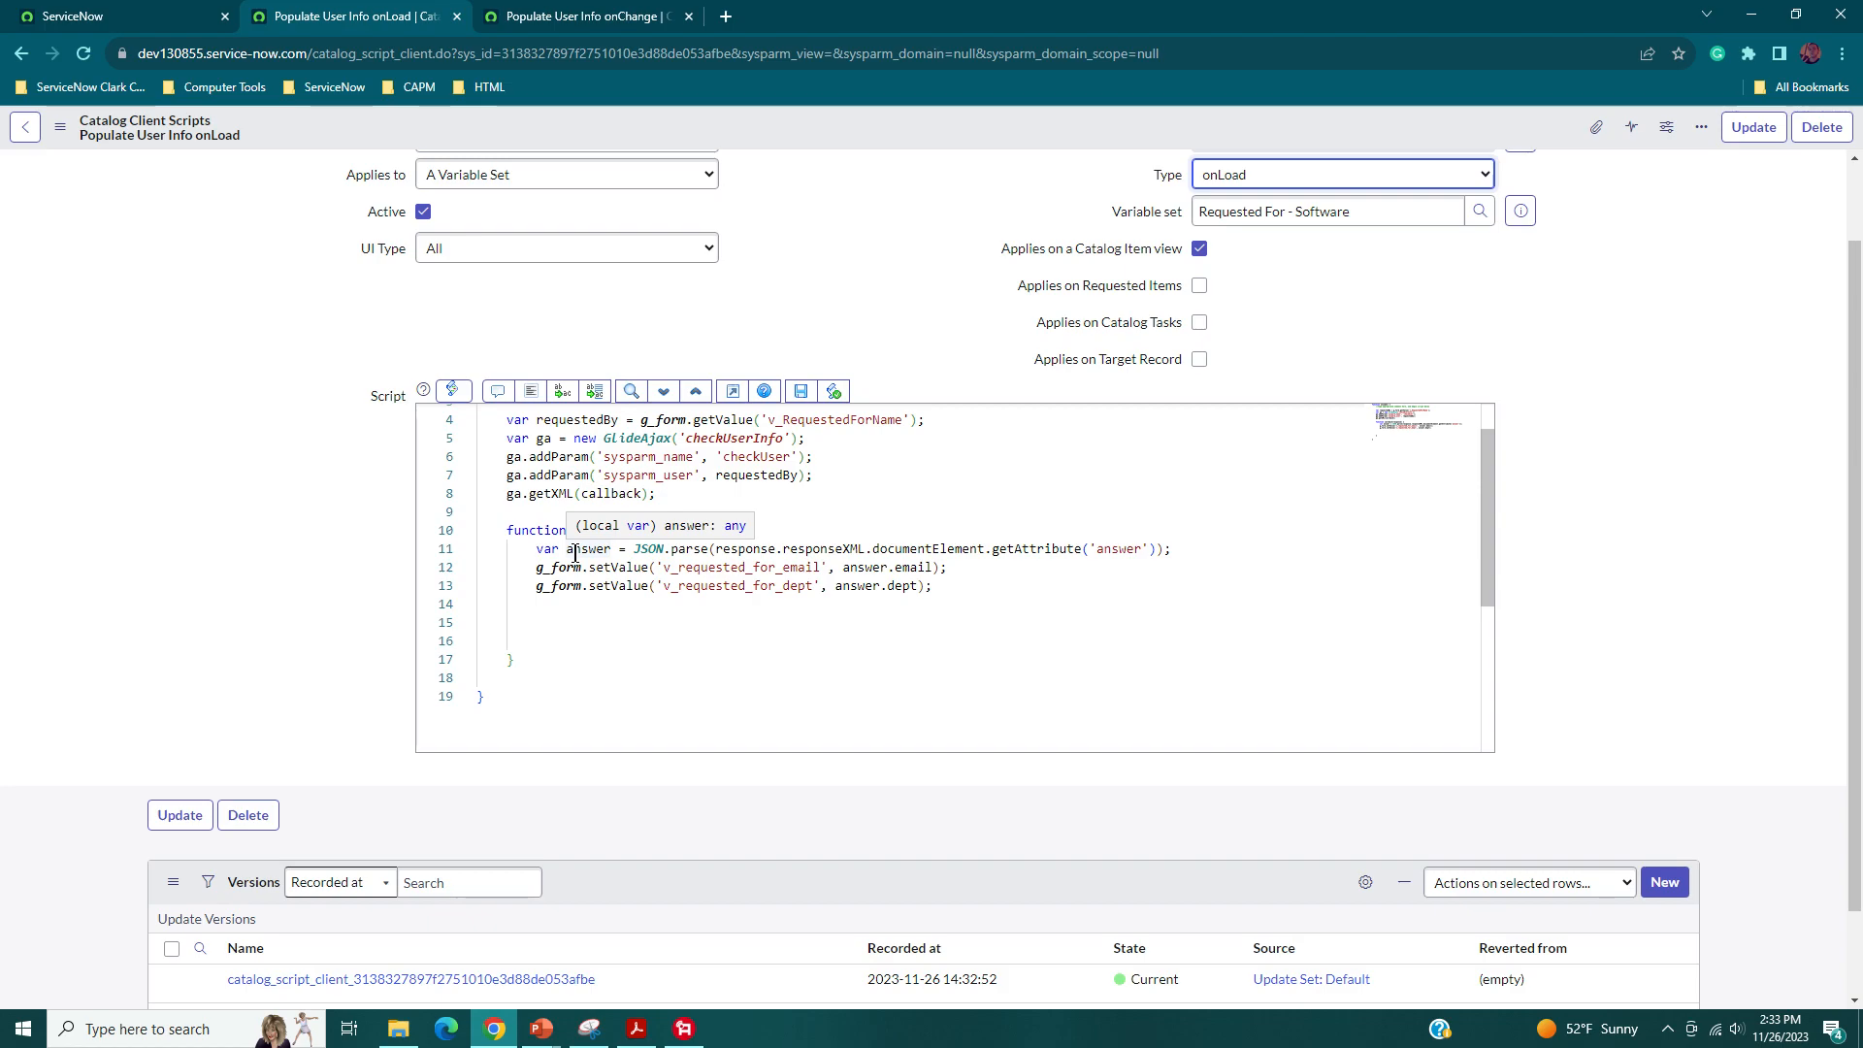
pyautogui.scroll(1, 194, 629)
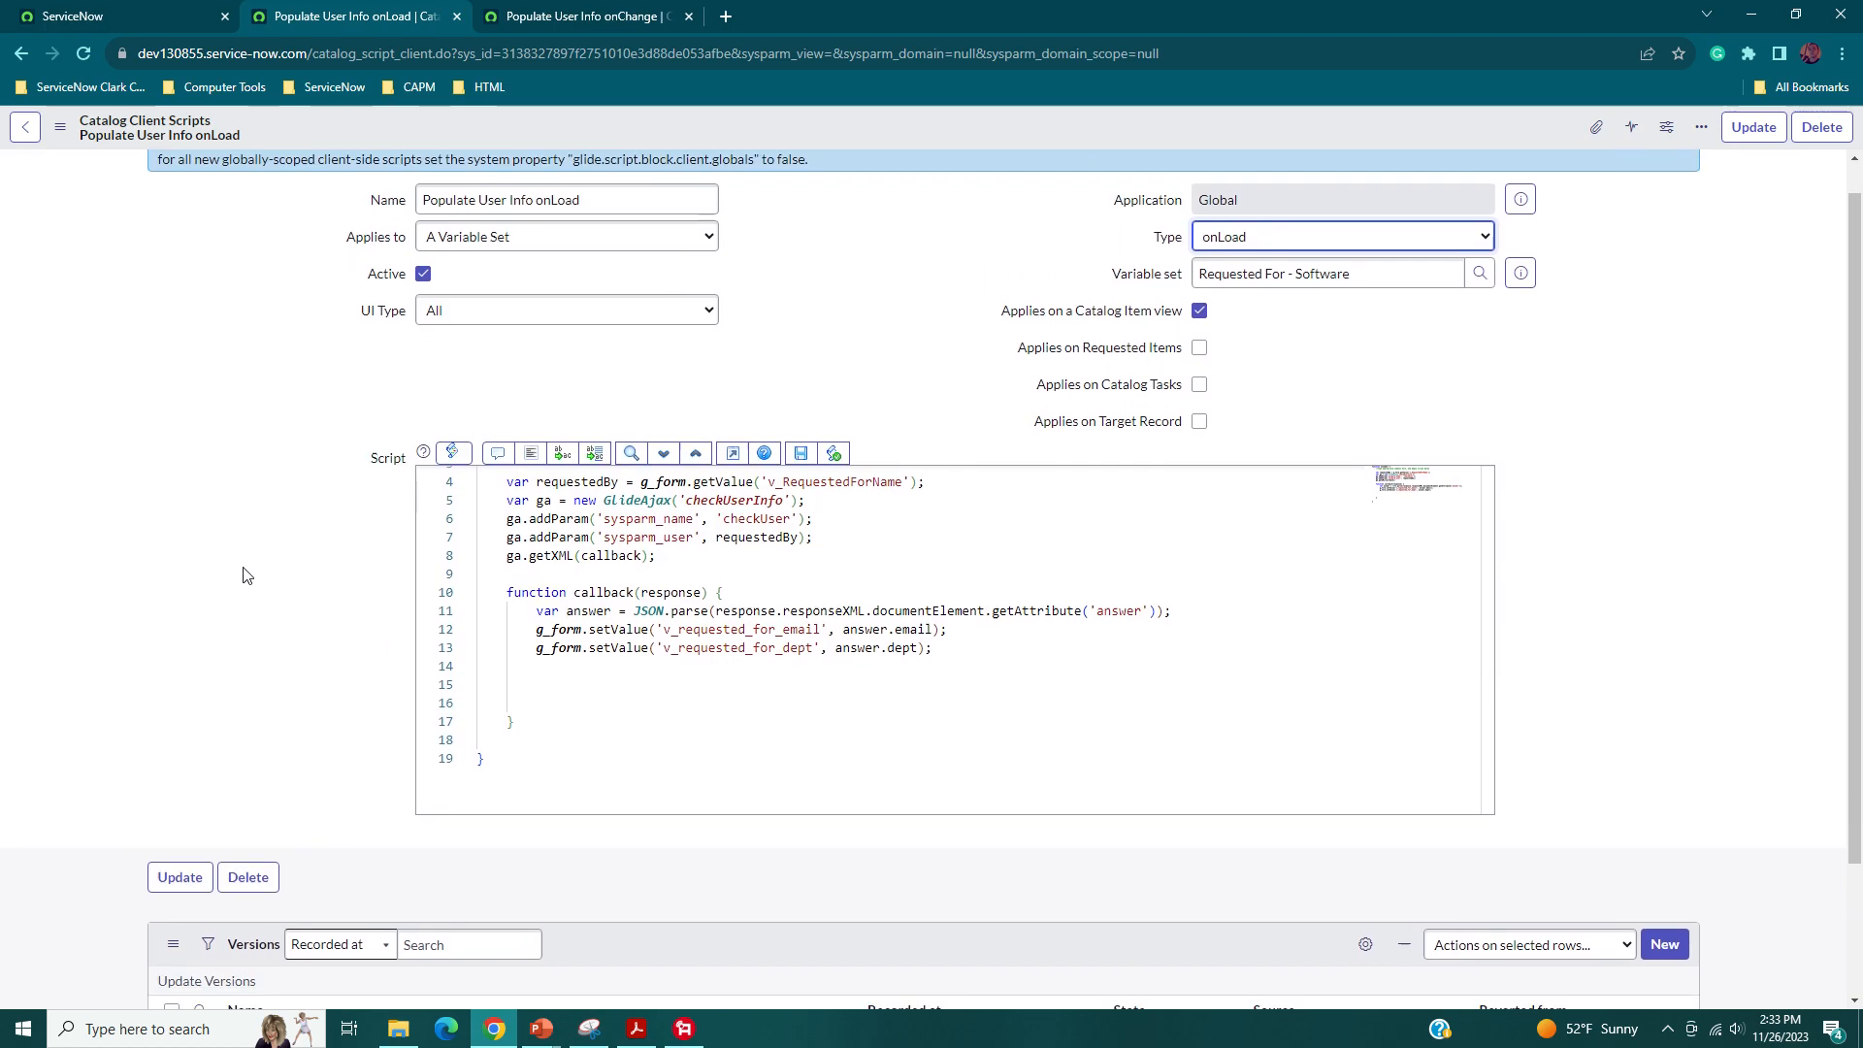
pyautogui.scroll(-2, 242, 576)
pyautogui.scroll(1, 761, 508)
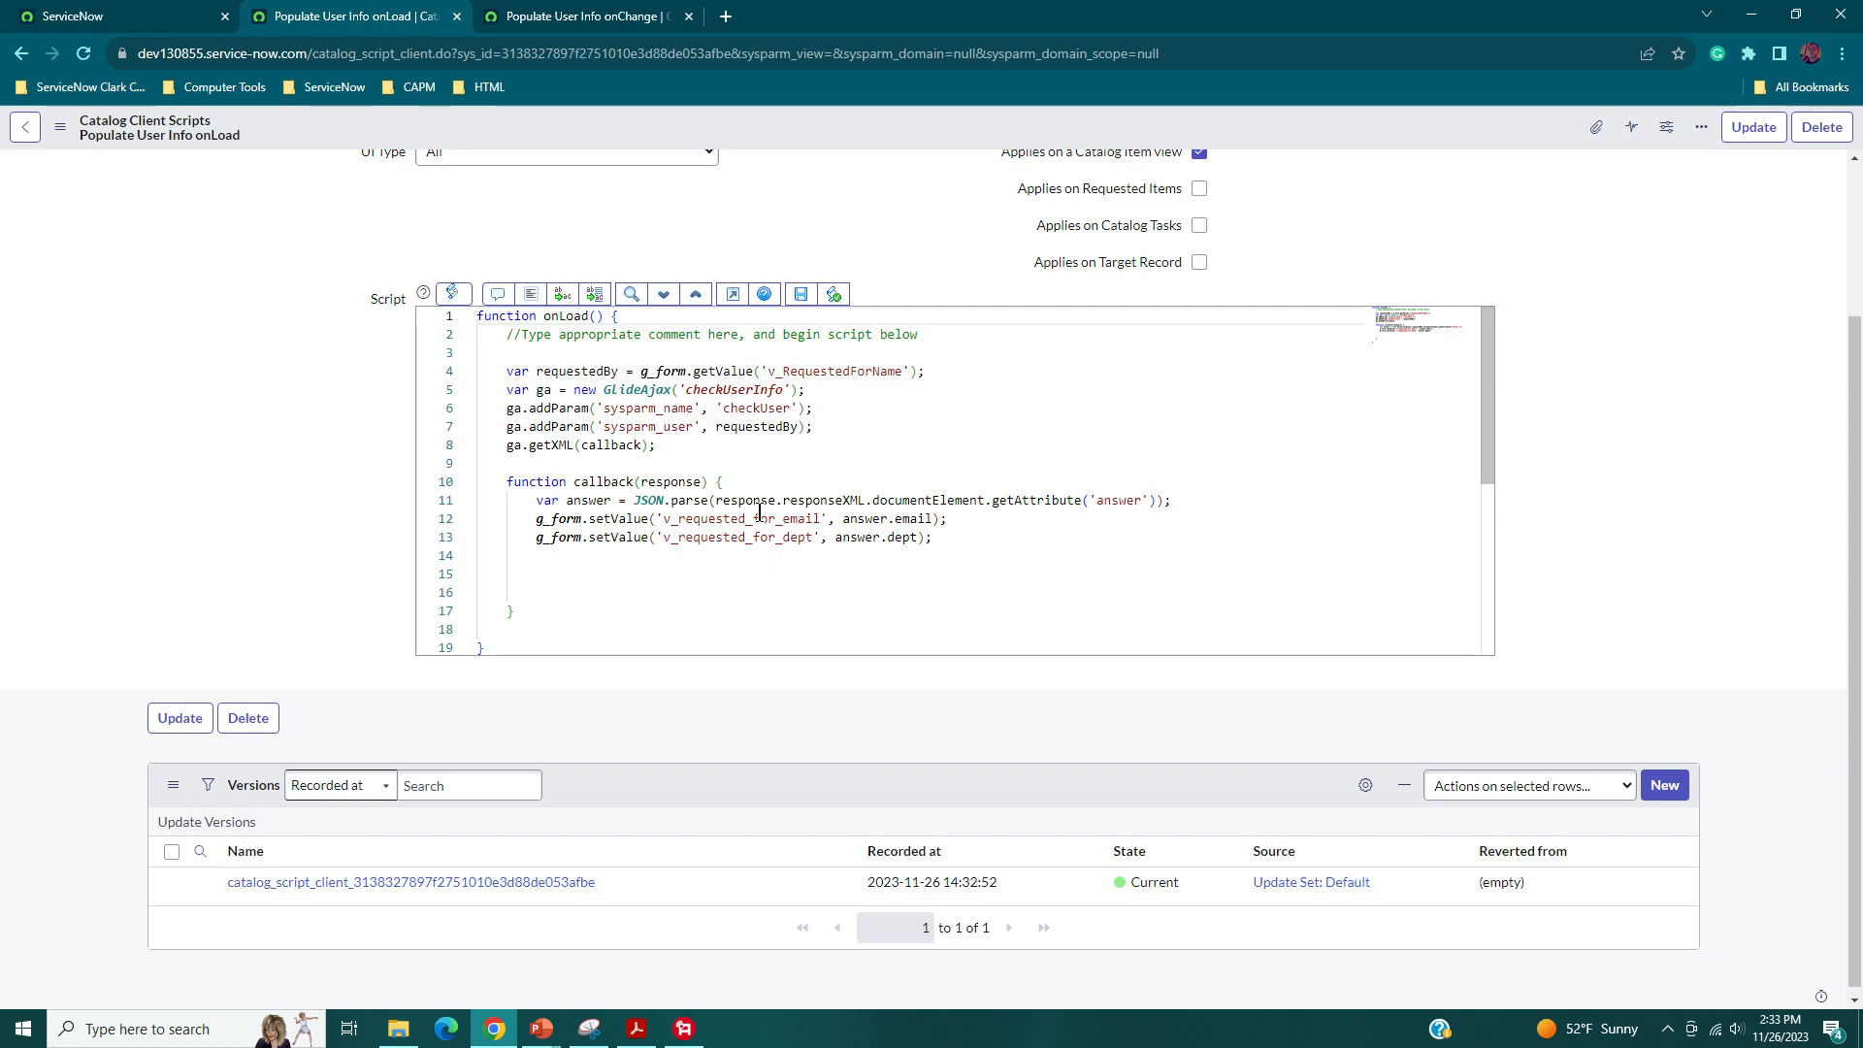
# - Select a requester in the order guide's Requested For name field to test the automatic filling of Email and Department
pyautogui.click(174, 16)
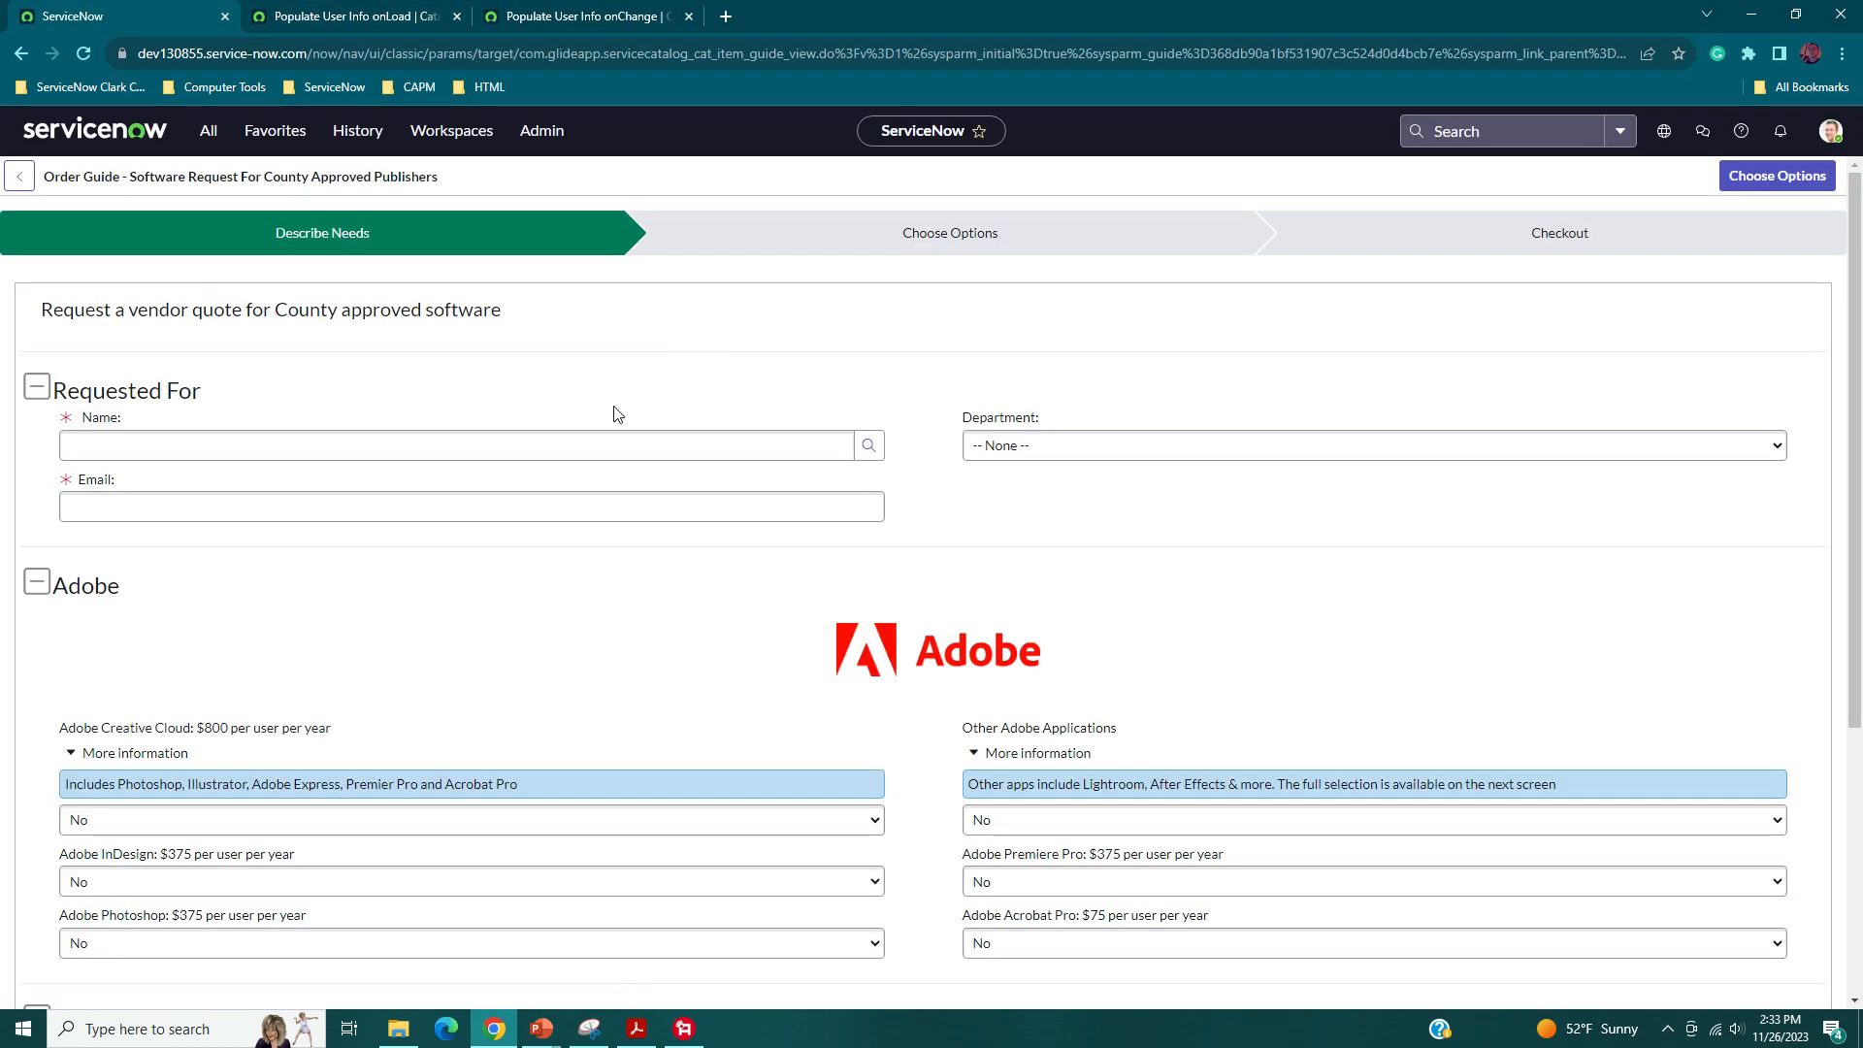
pyautogui.click(587, 444)
pyautogui.write('abel')
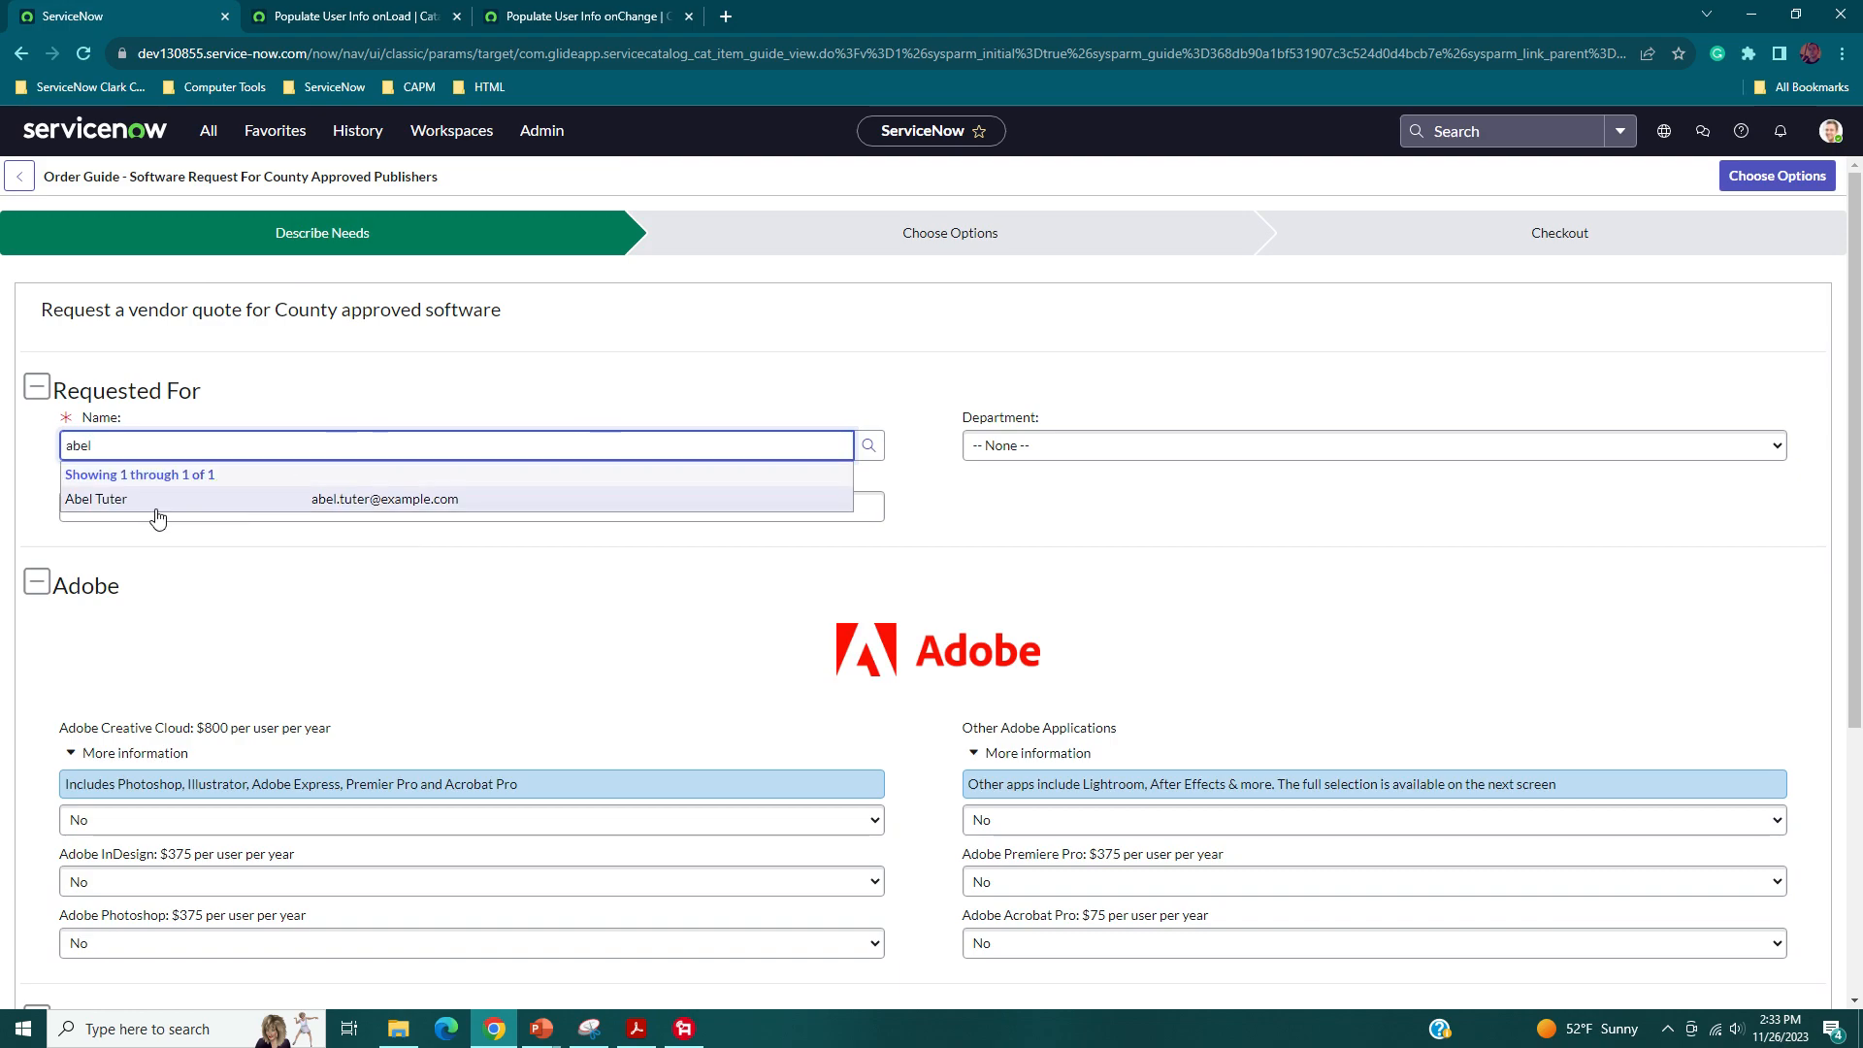
pyautogui.click(156, 505)
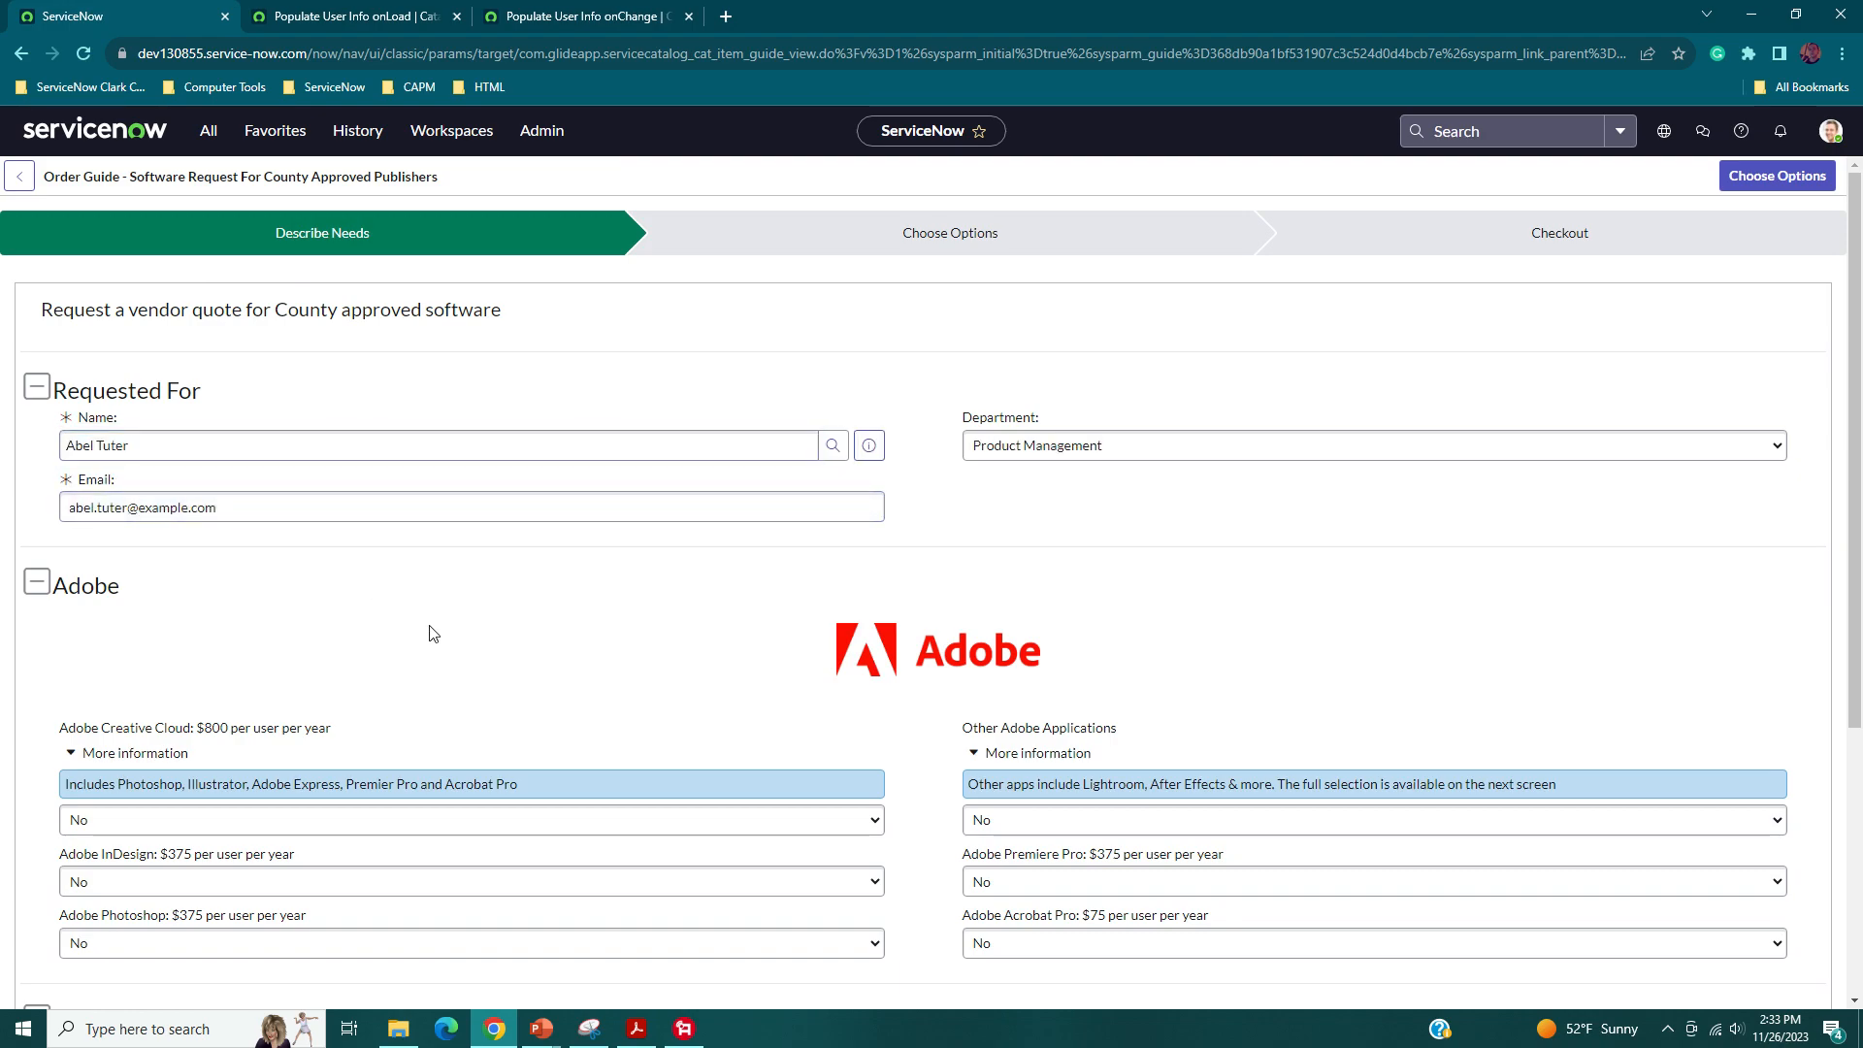
# - Review the Populate User Info onLoad script and open the configuration of the order guide's Requested For Name variable, discarding the unsaved order form entries
pyautogui.click(427, 16)
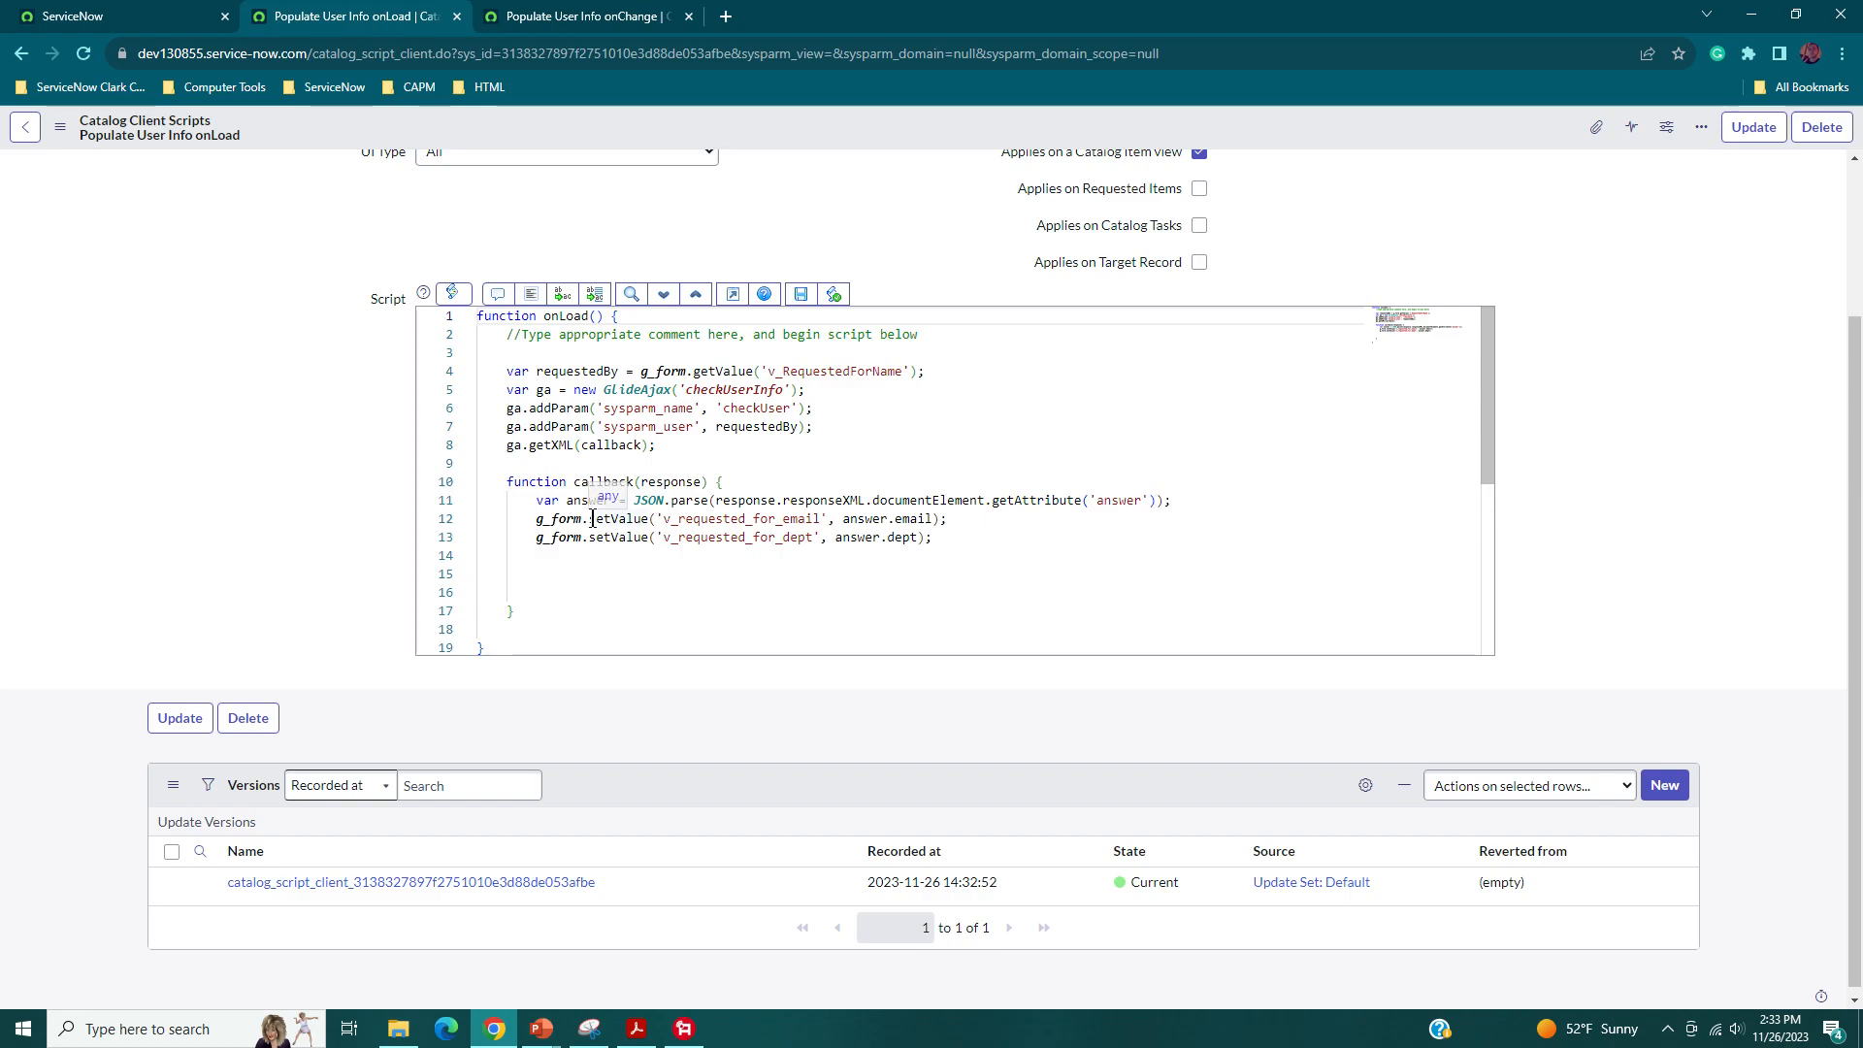
pyautogui.scroll(2, 582, 543)
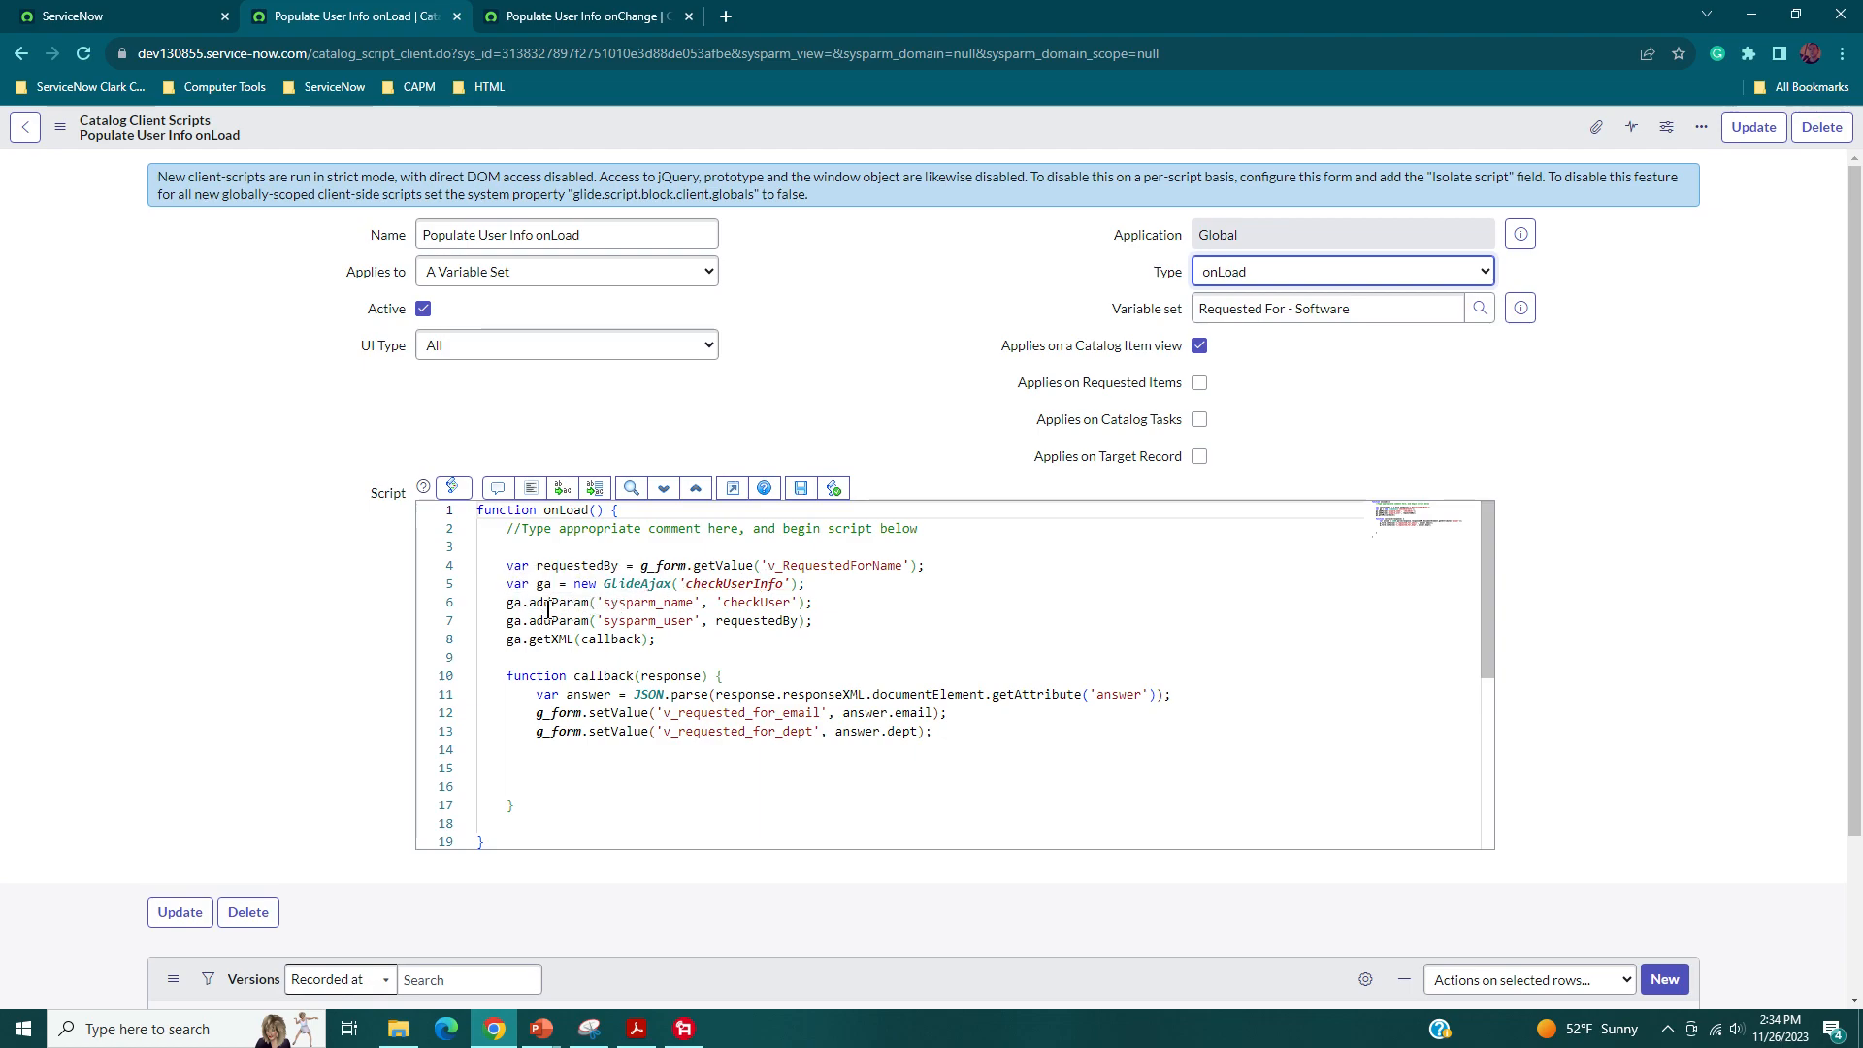
pyautogui.click(125, 16)
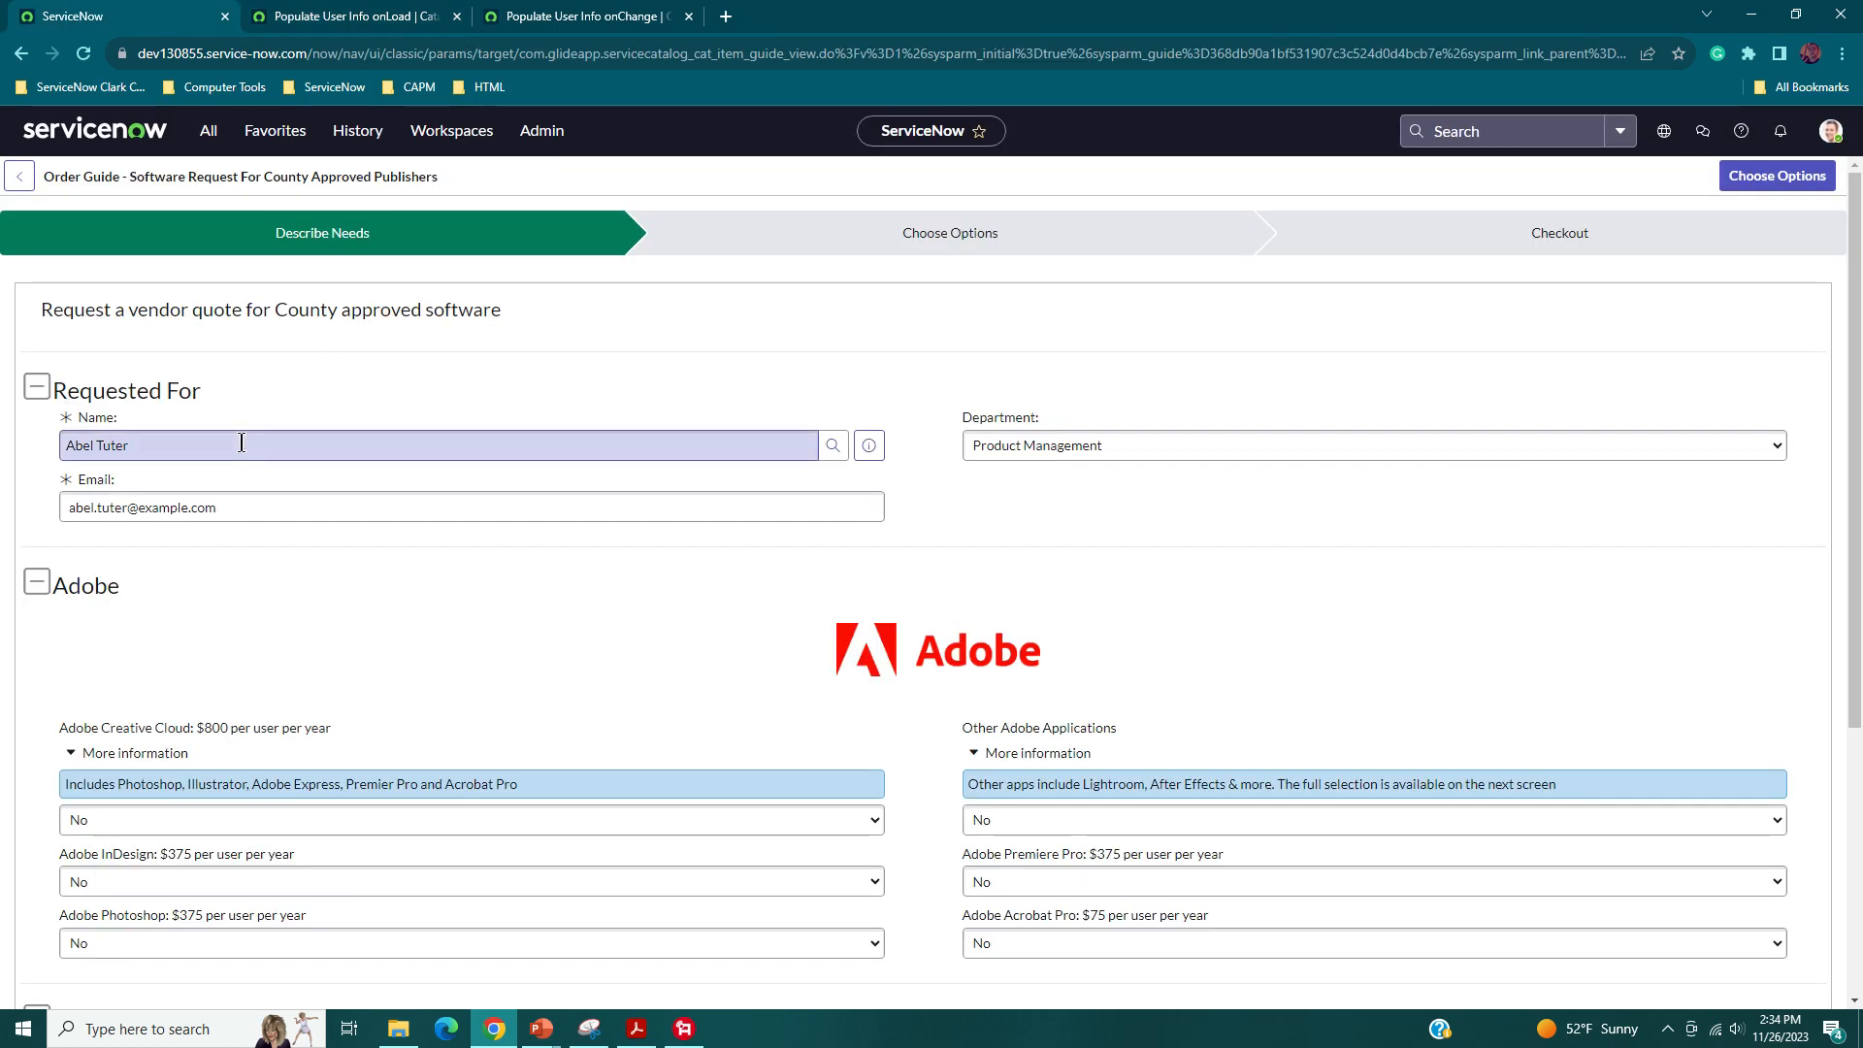
pyautogui.rightClick(110, 420)
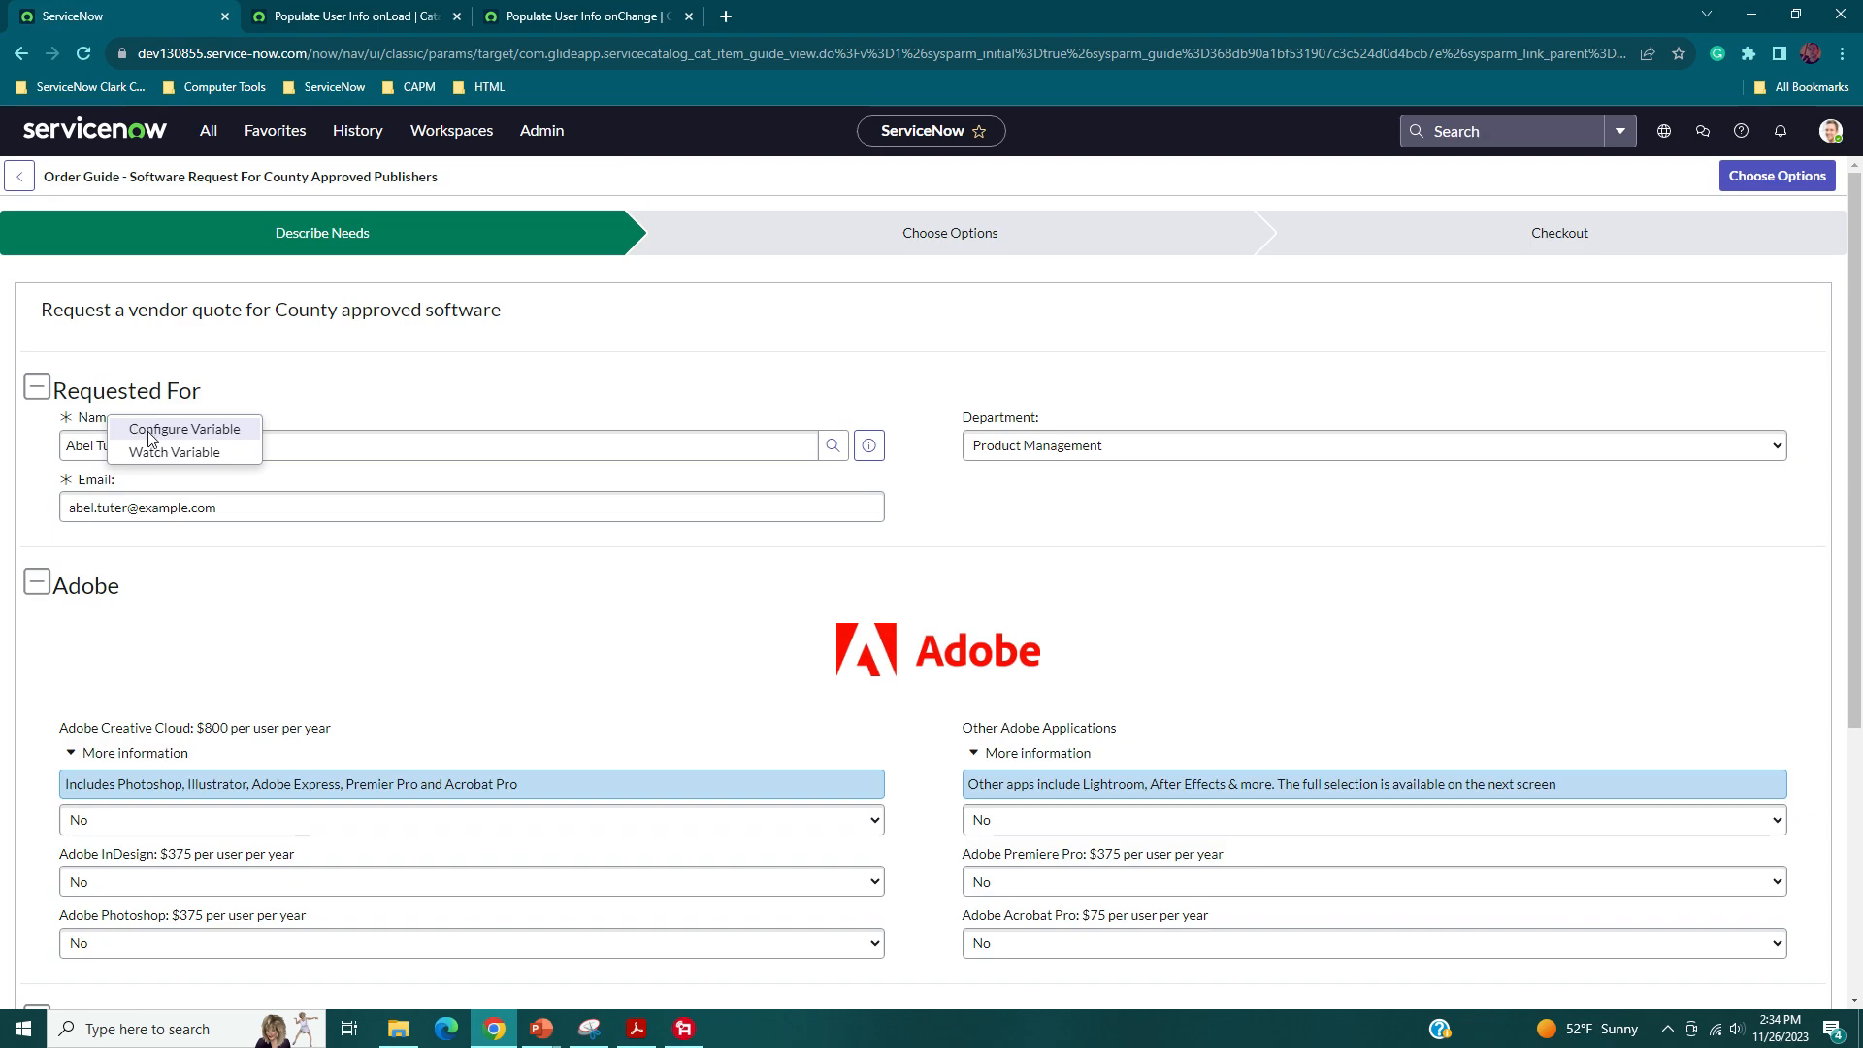
pyautogui.click(187, 432)
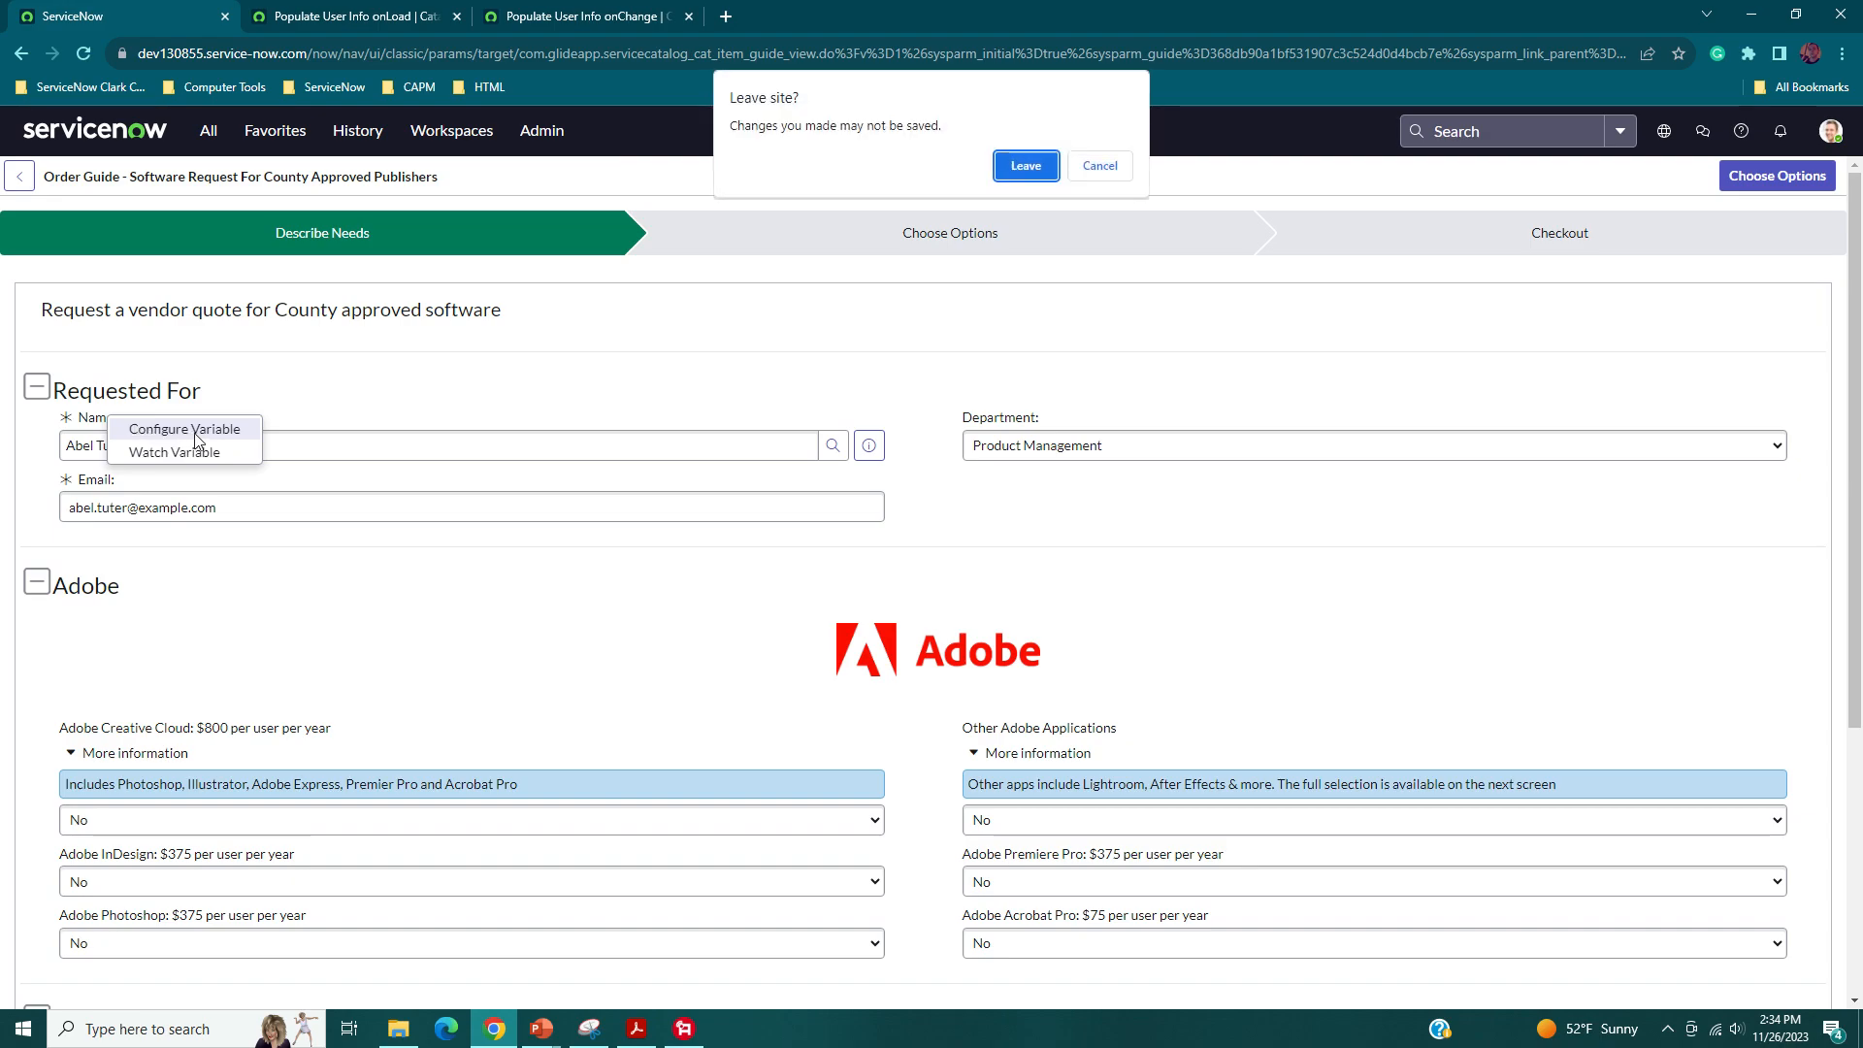
pyautogui.click(1004, 173)
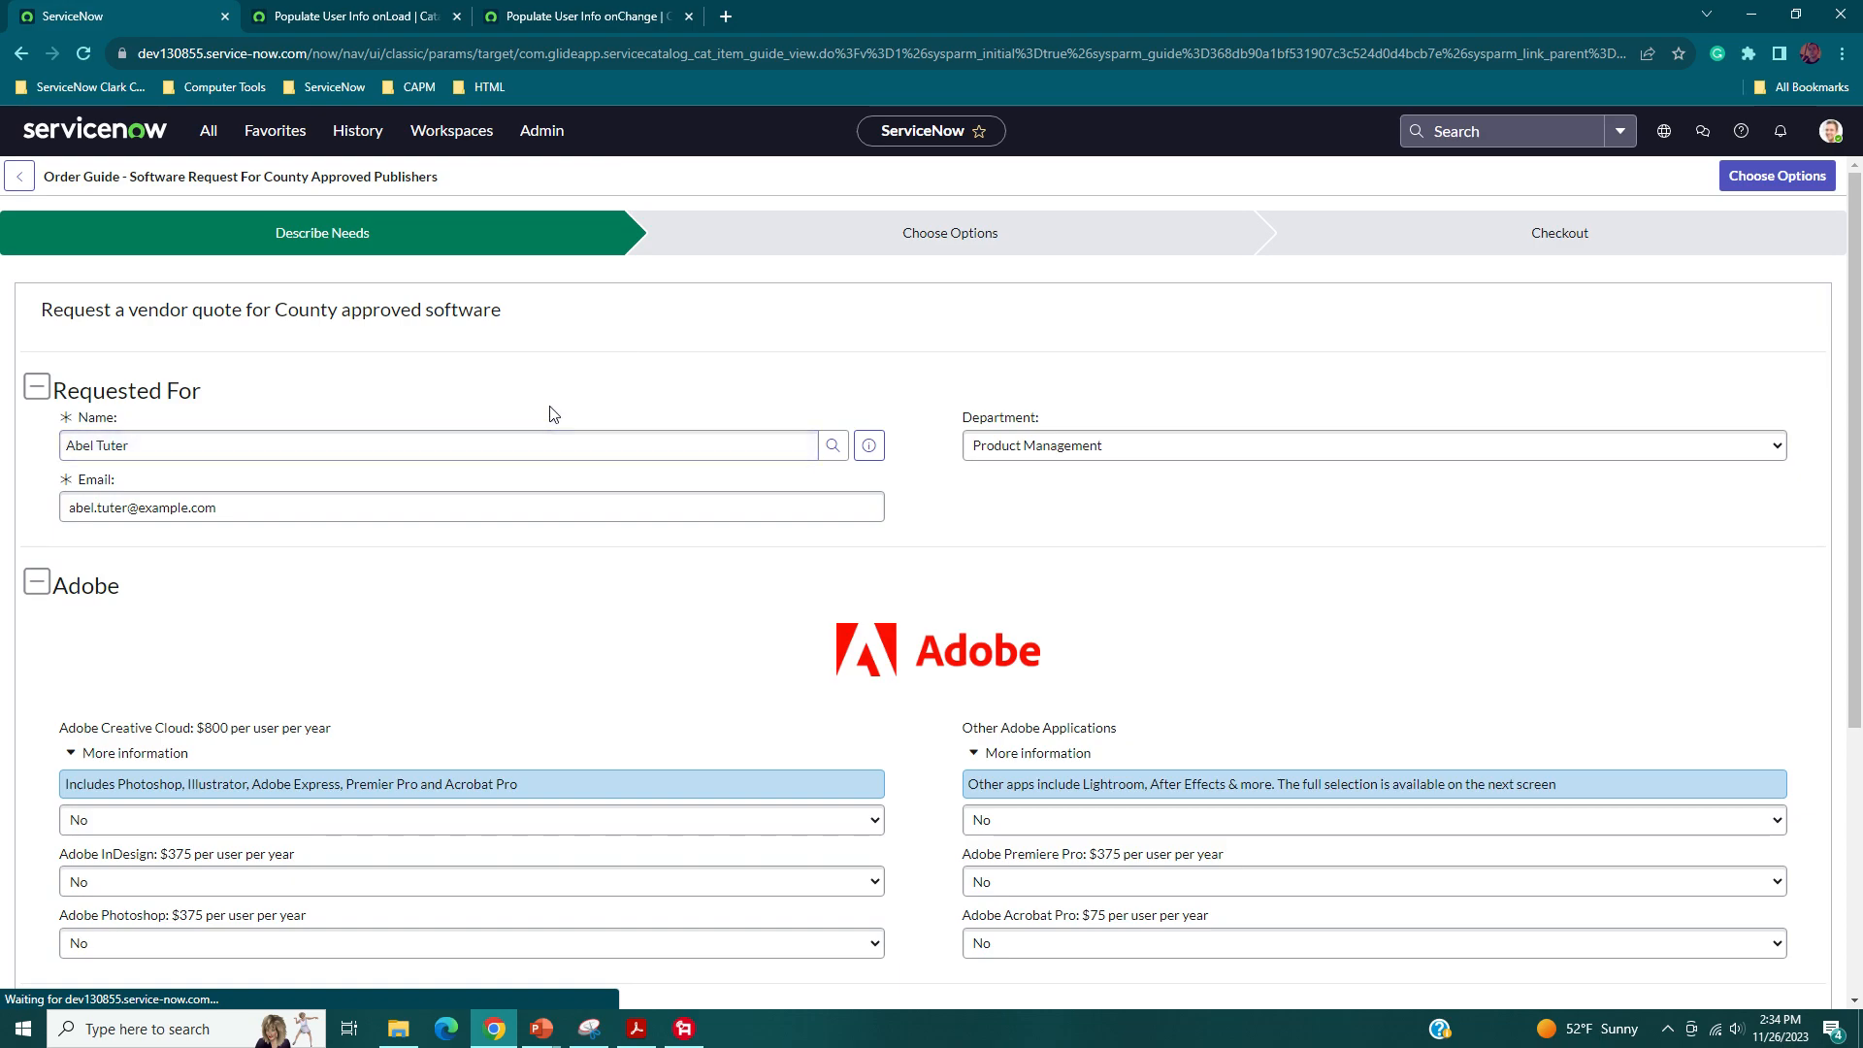
pyautogui.click(726, 17)
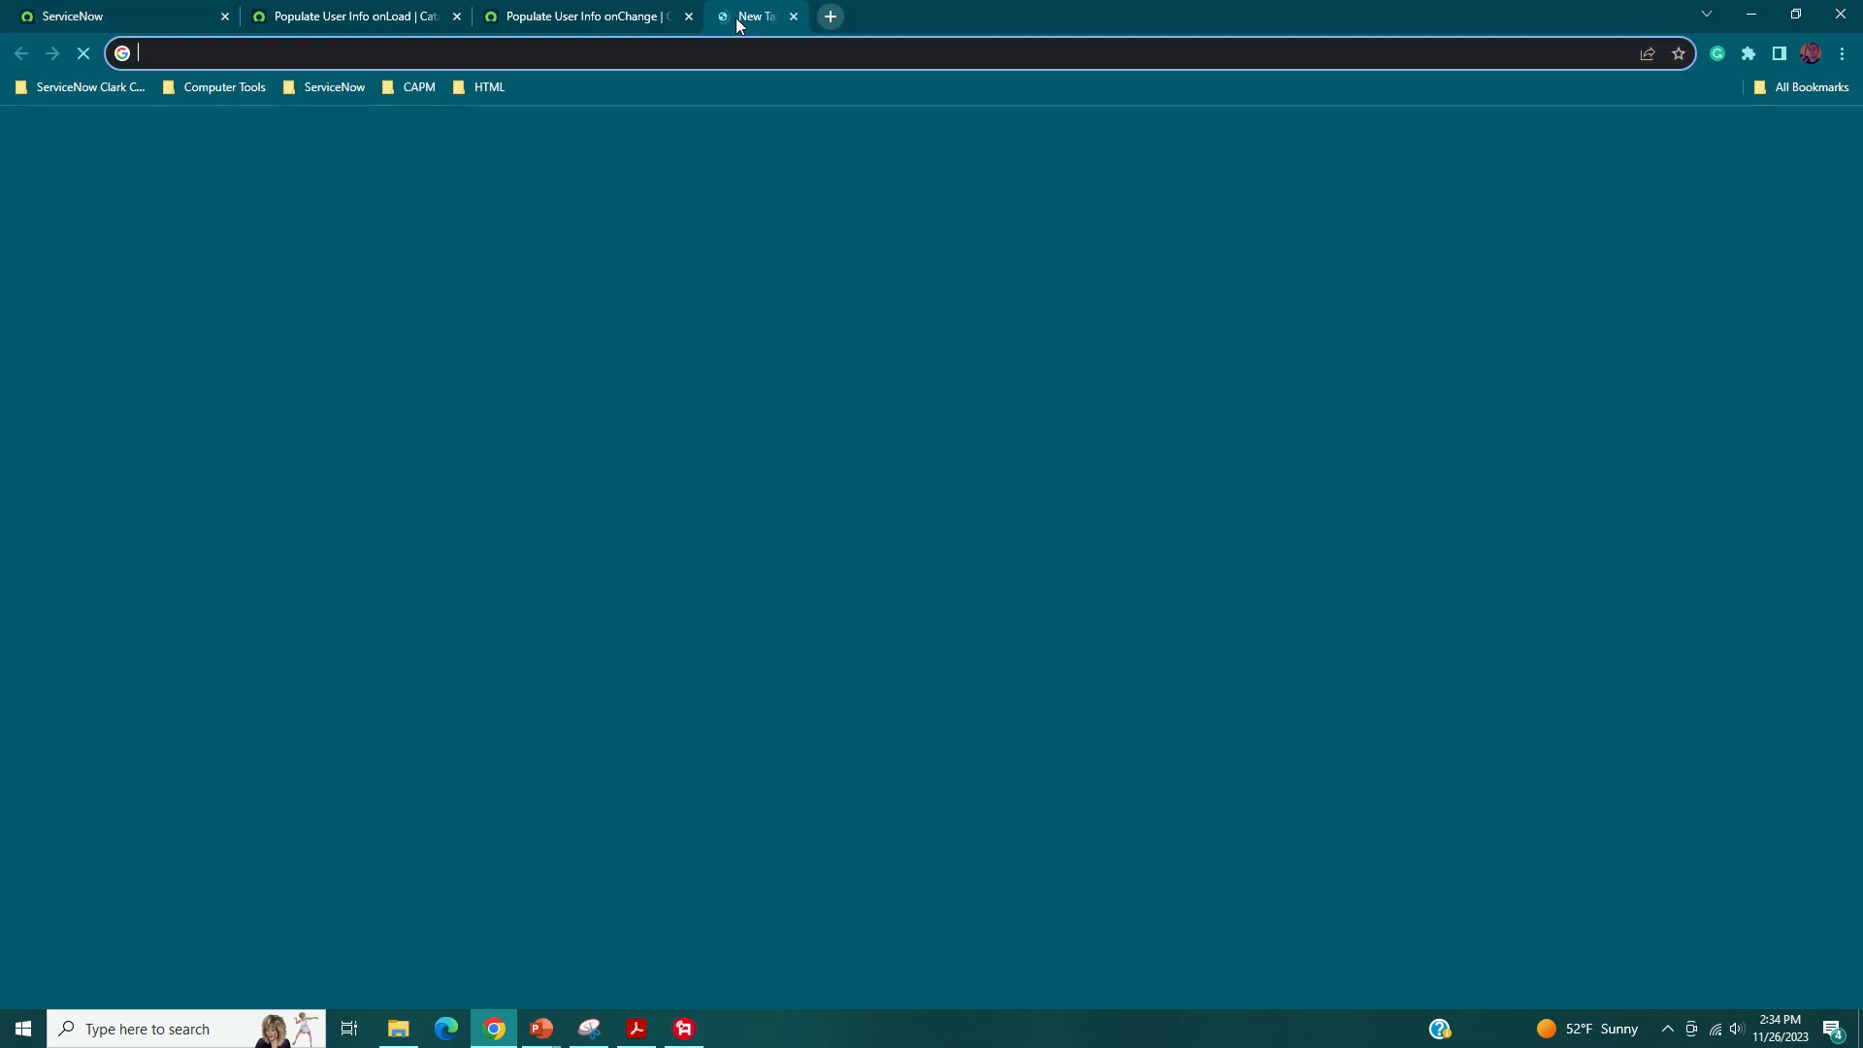
pyautogui.click(920, 16)
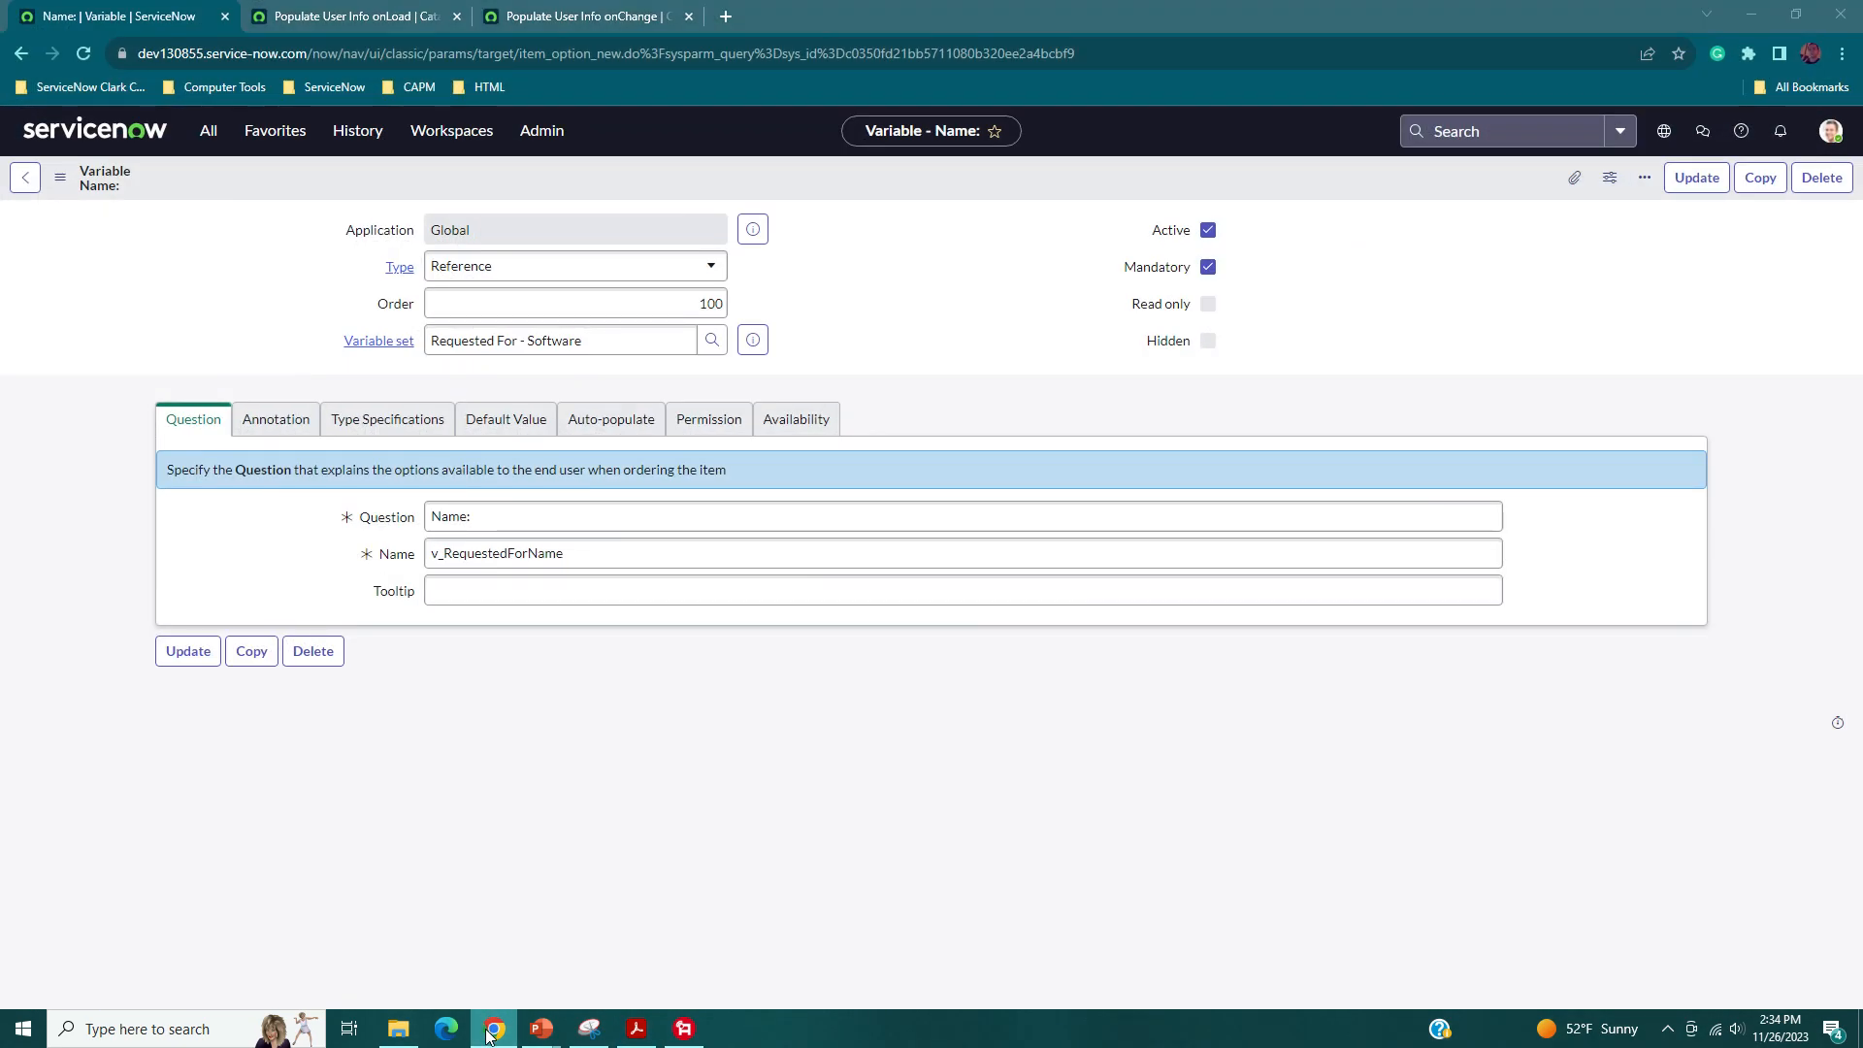
pyautogui.rightClick(490, 1032)
pyautogui.click(450, 547)
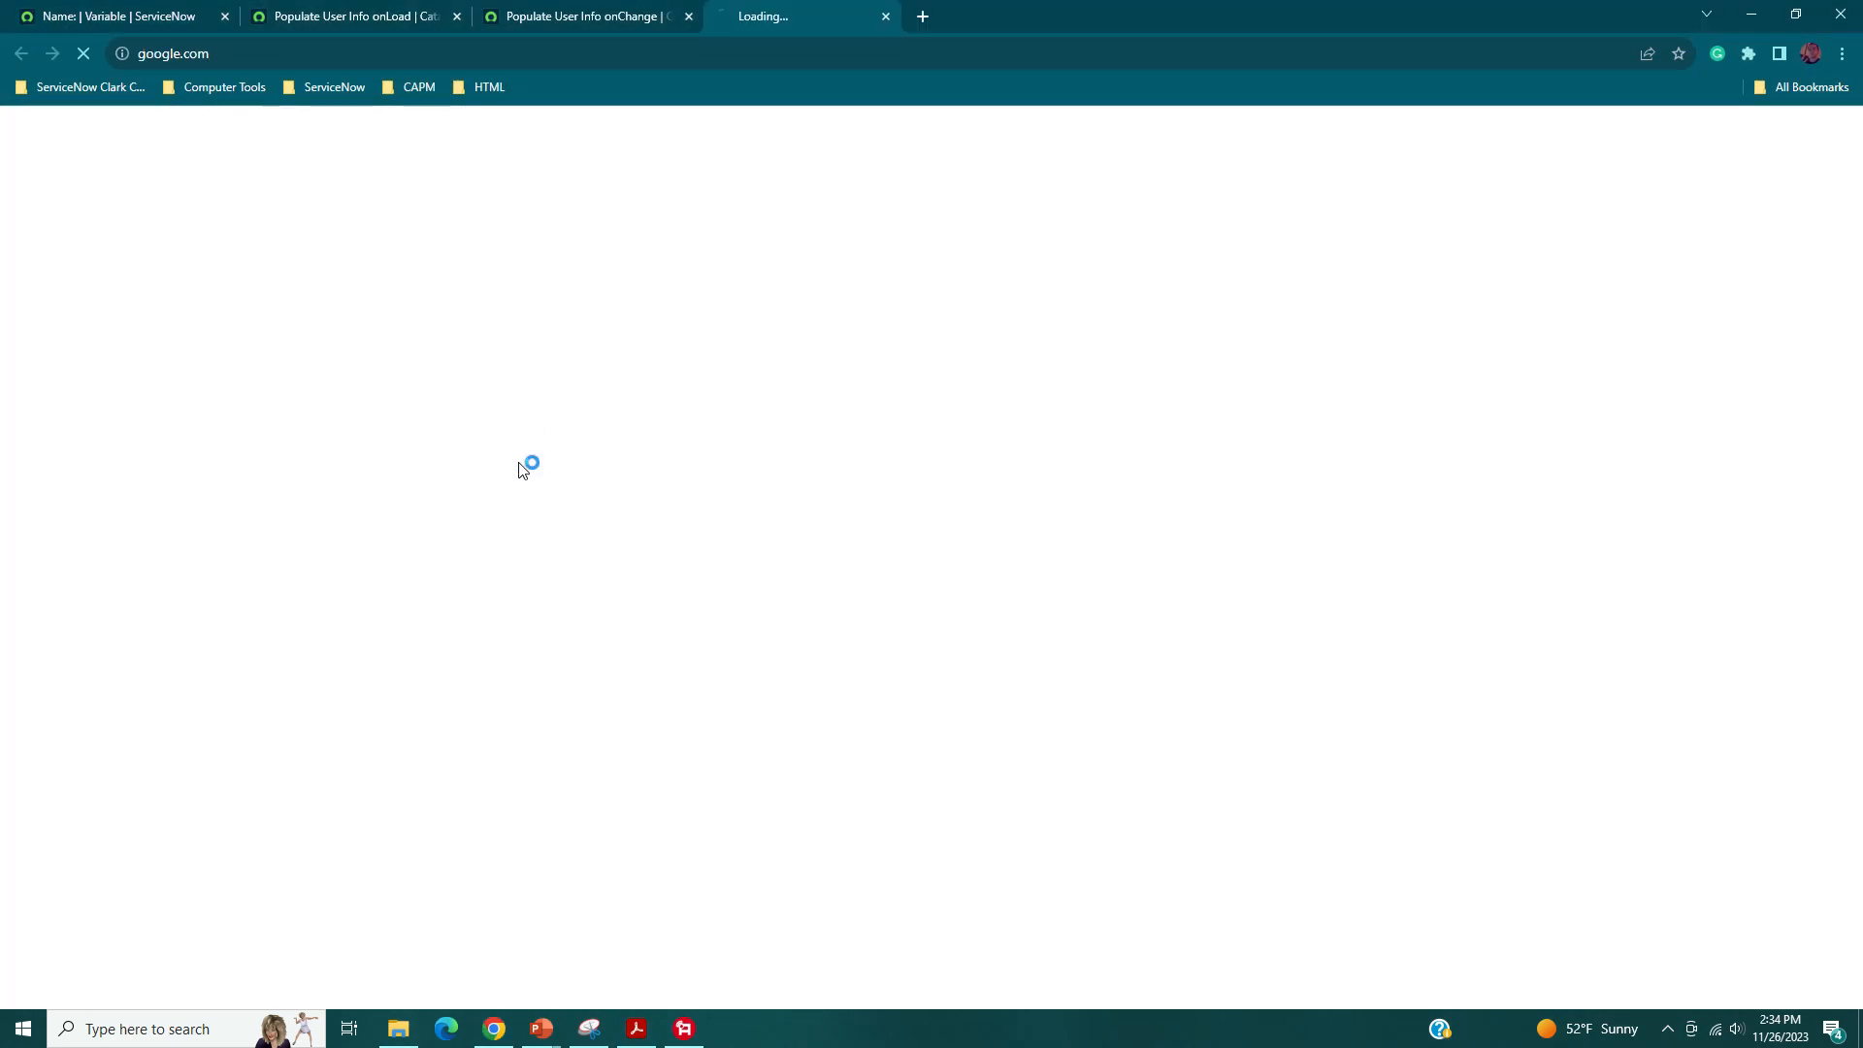
pyautogui.moveTo(762, 14); pyautogui.dragTo(0, 174)
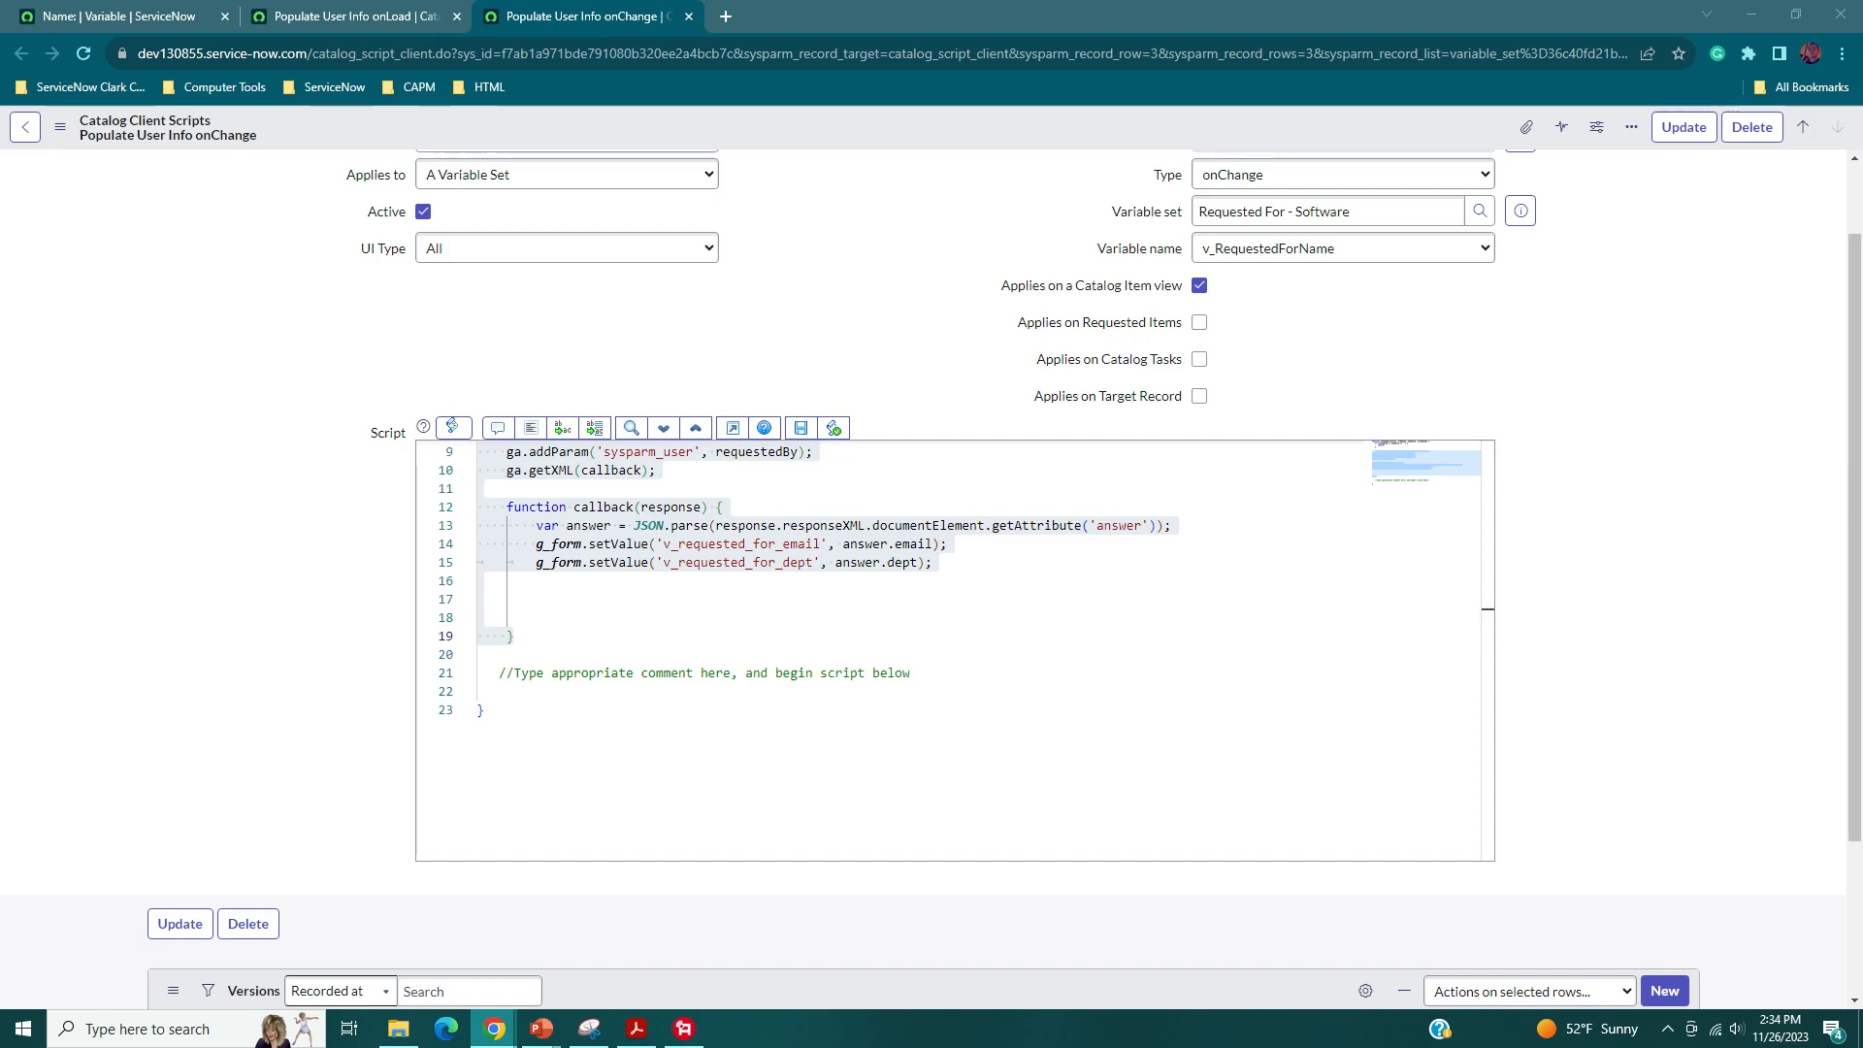
# - Examine the GlideAjax and callback code in the Populate User Info onChange script
pyautogui.scroll(1, 825, 543)
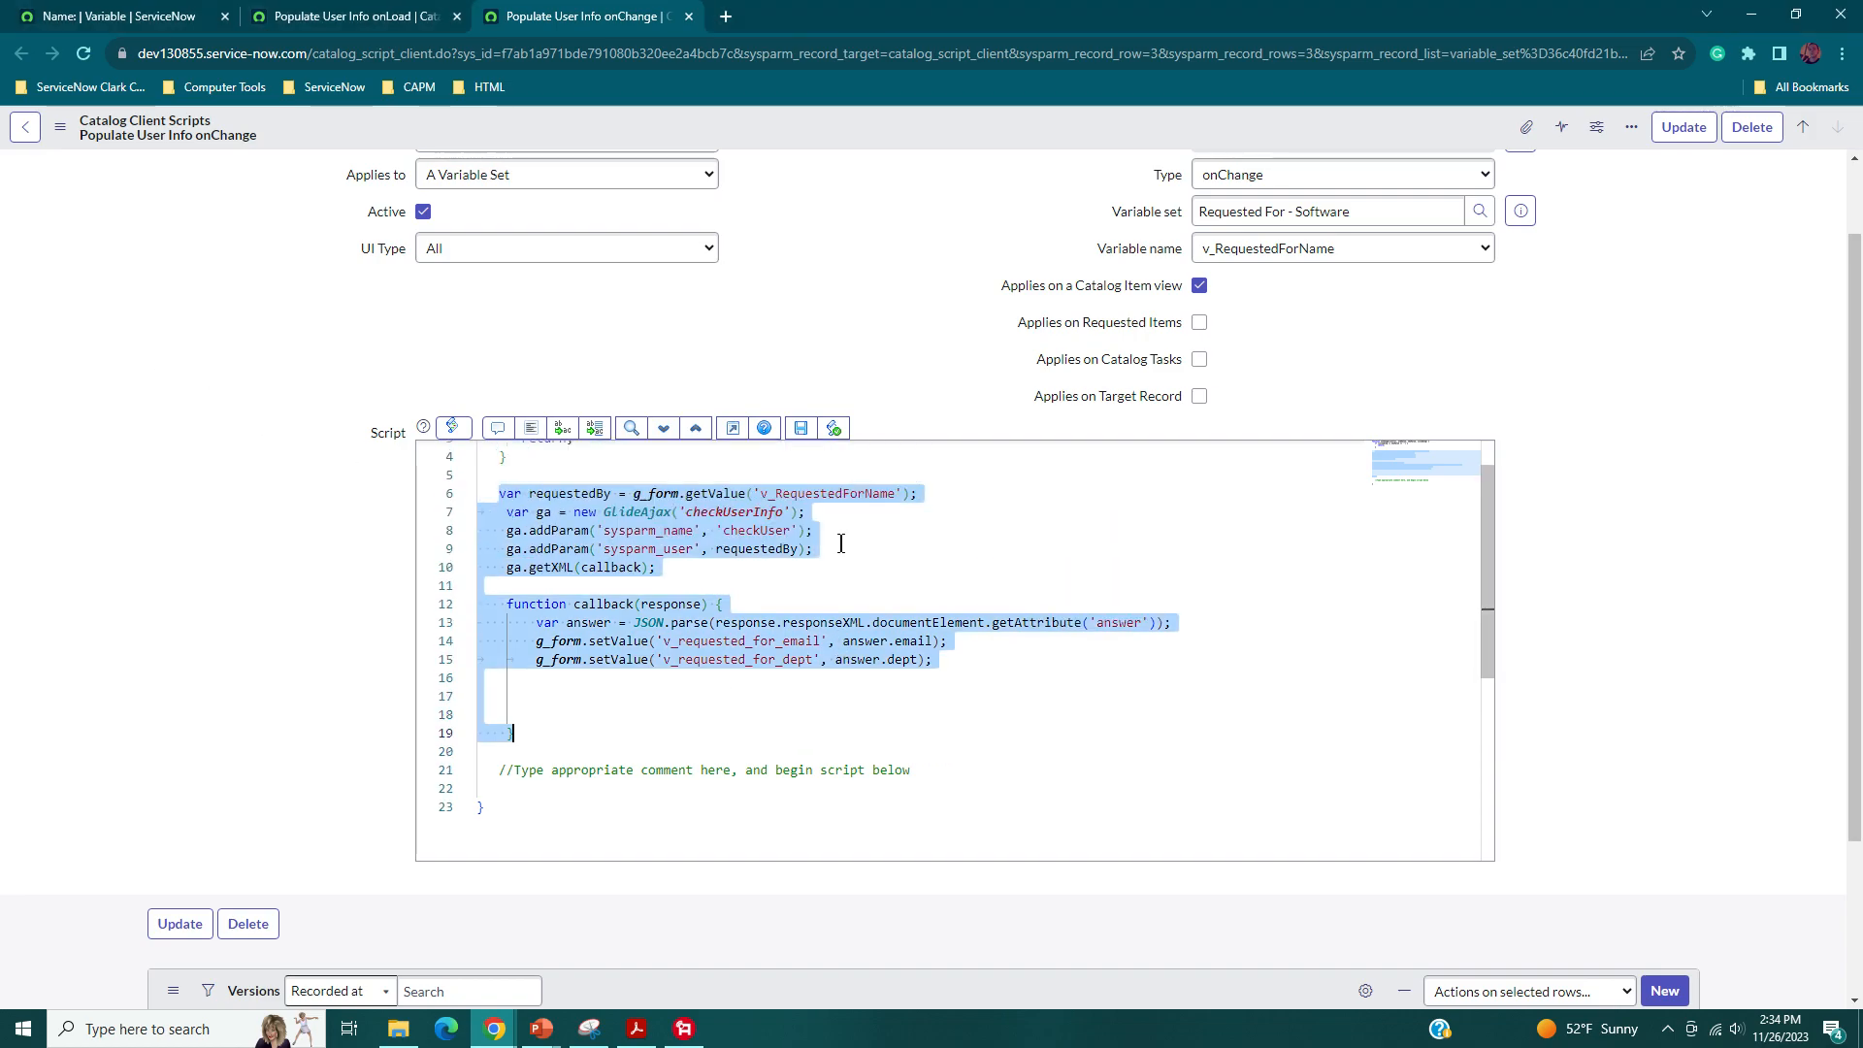
pyautogui.click(829, 529)
pyautogui.click(830, 511)
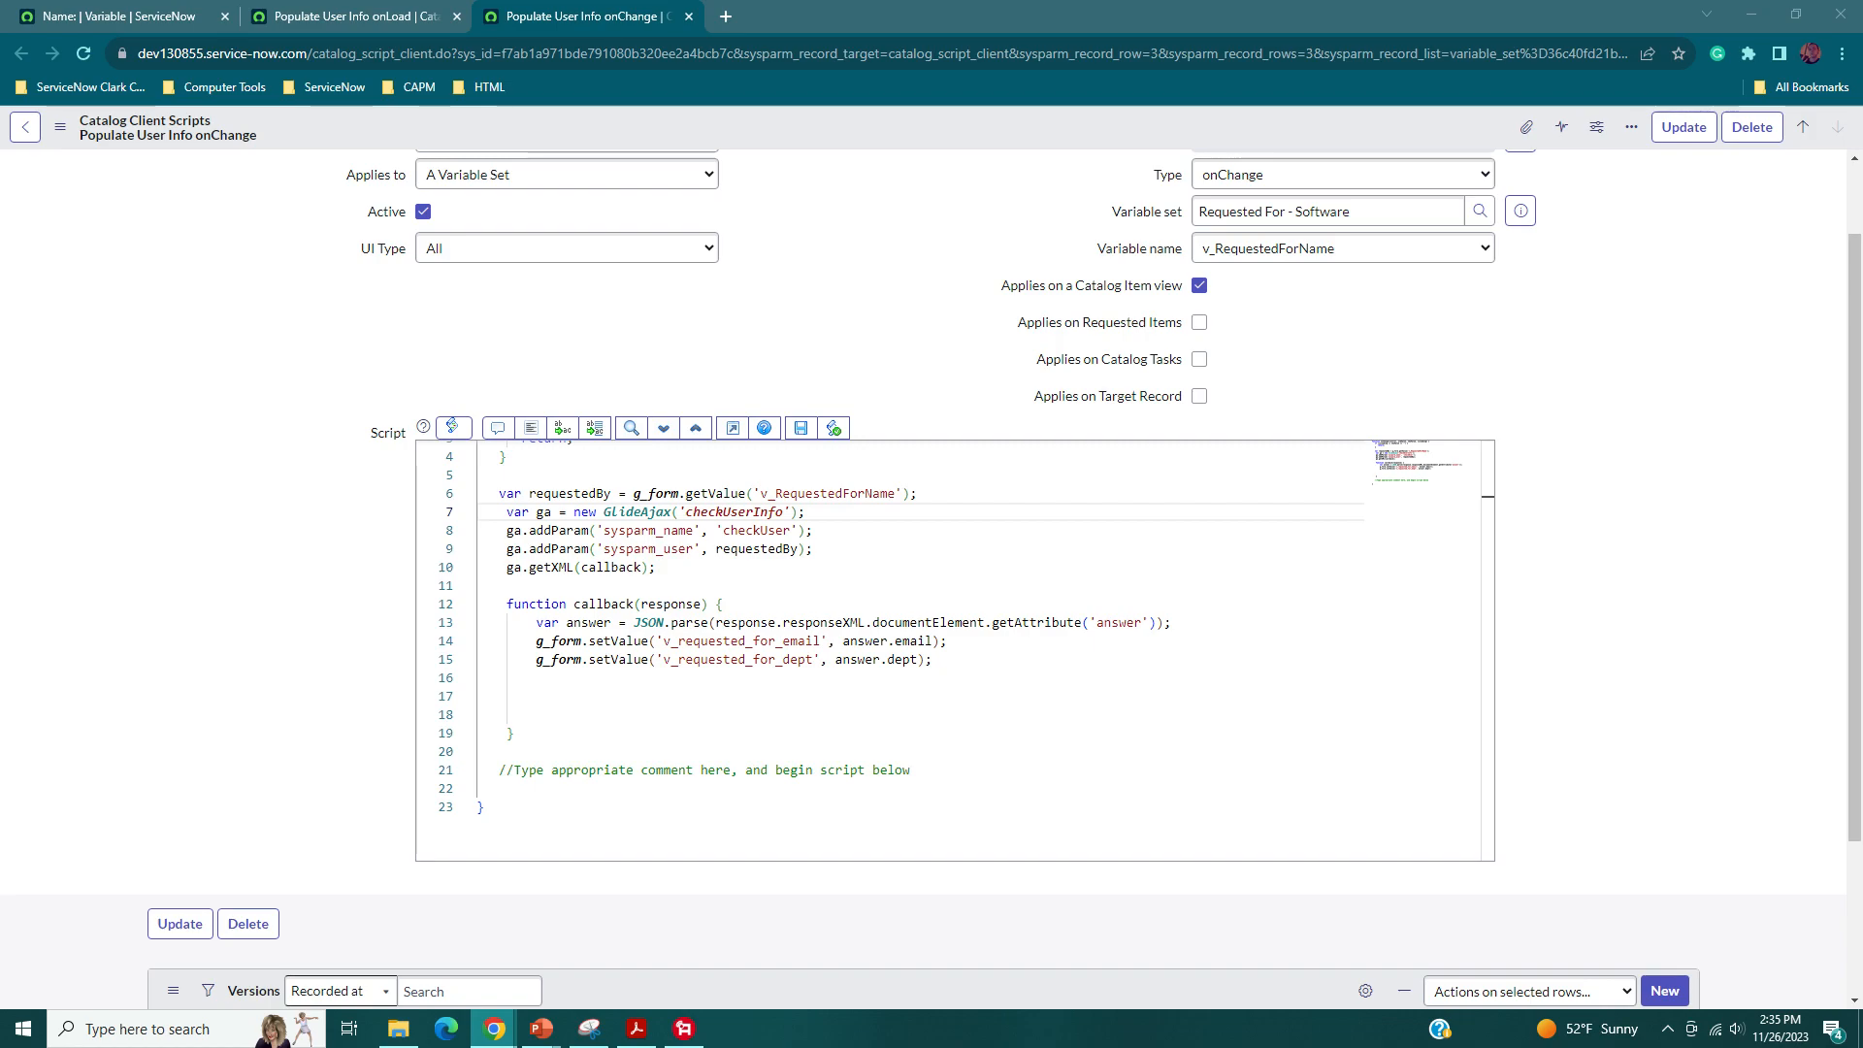
pyautogui.click(1, 6)
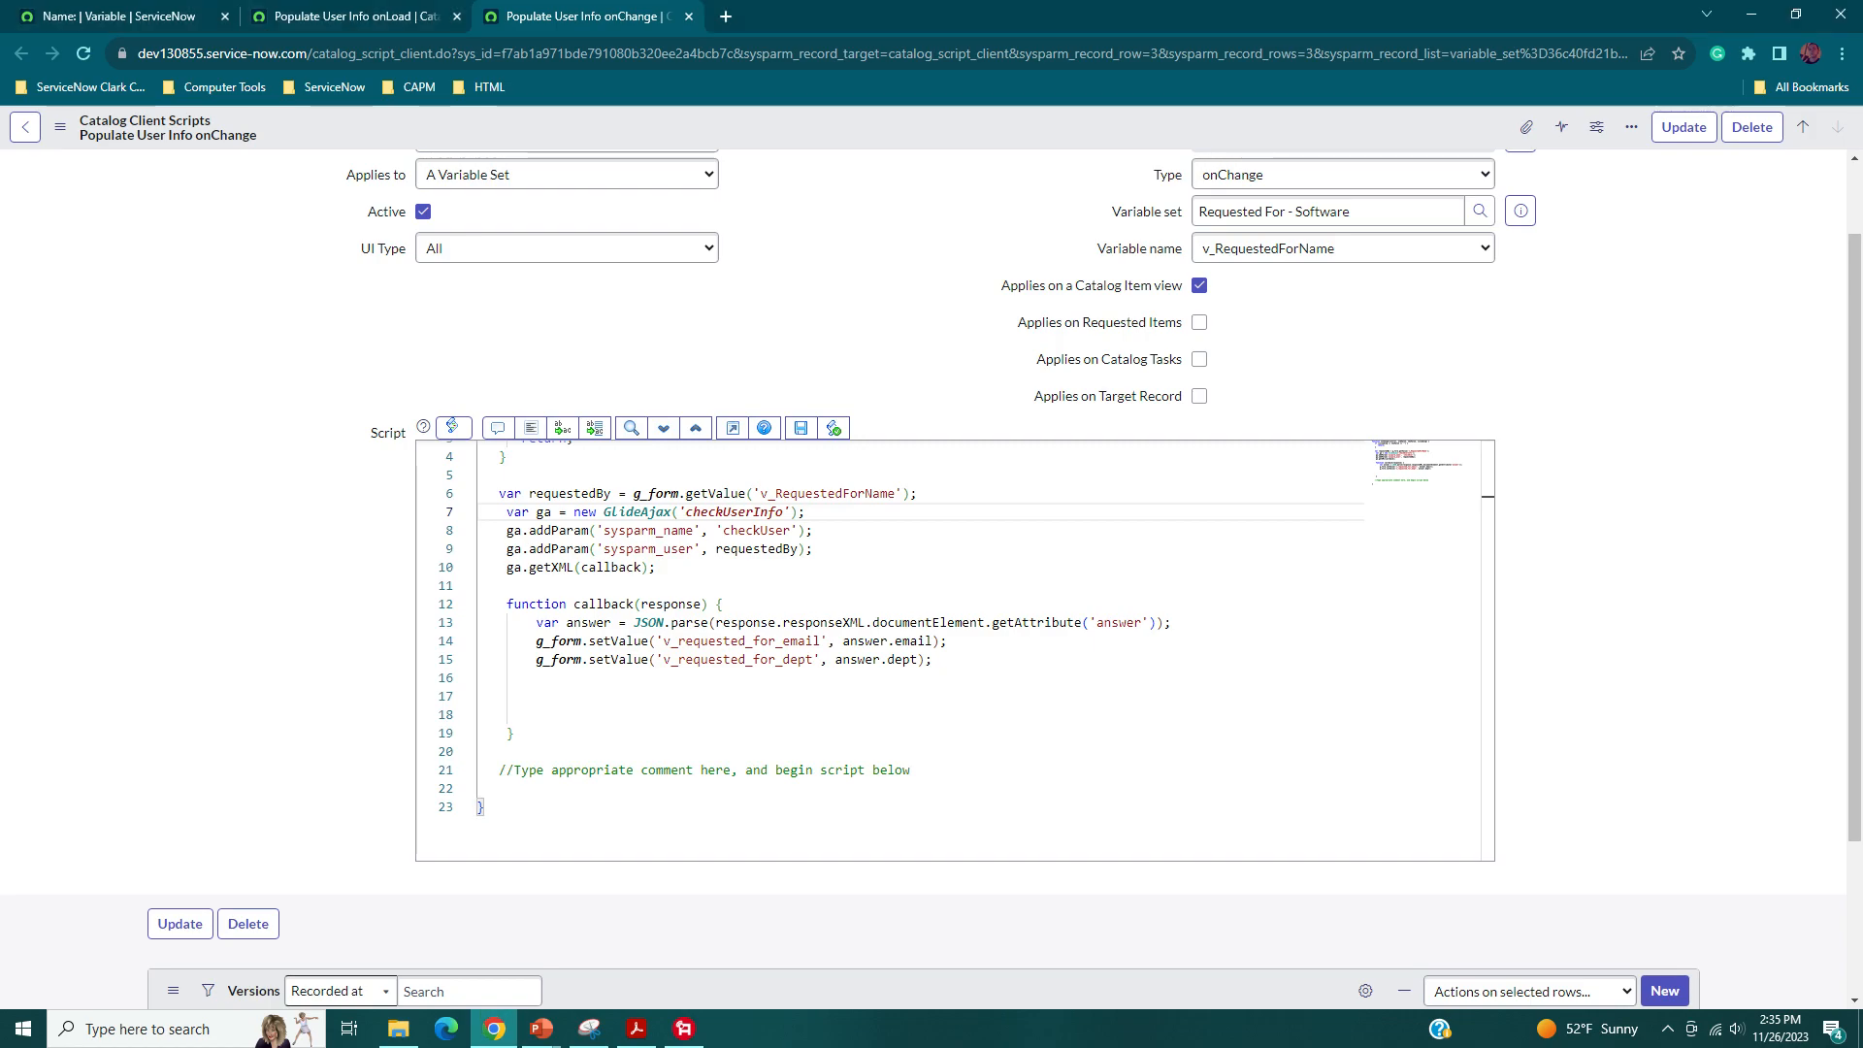
# - Open the default value setting of the Requested For Name variable and save the variable record
pyautogui.hotkey('ctrl', 'shift', 'Tab')
pyautogui.hotkey('ctrl', 'shift', 'Tab')
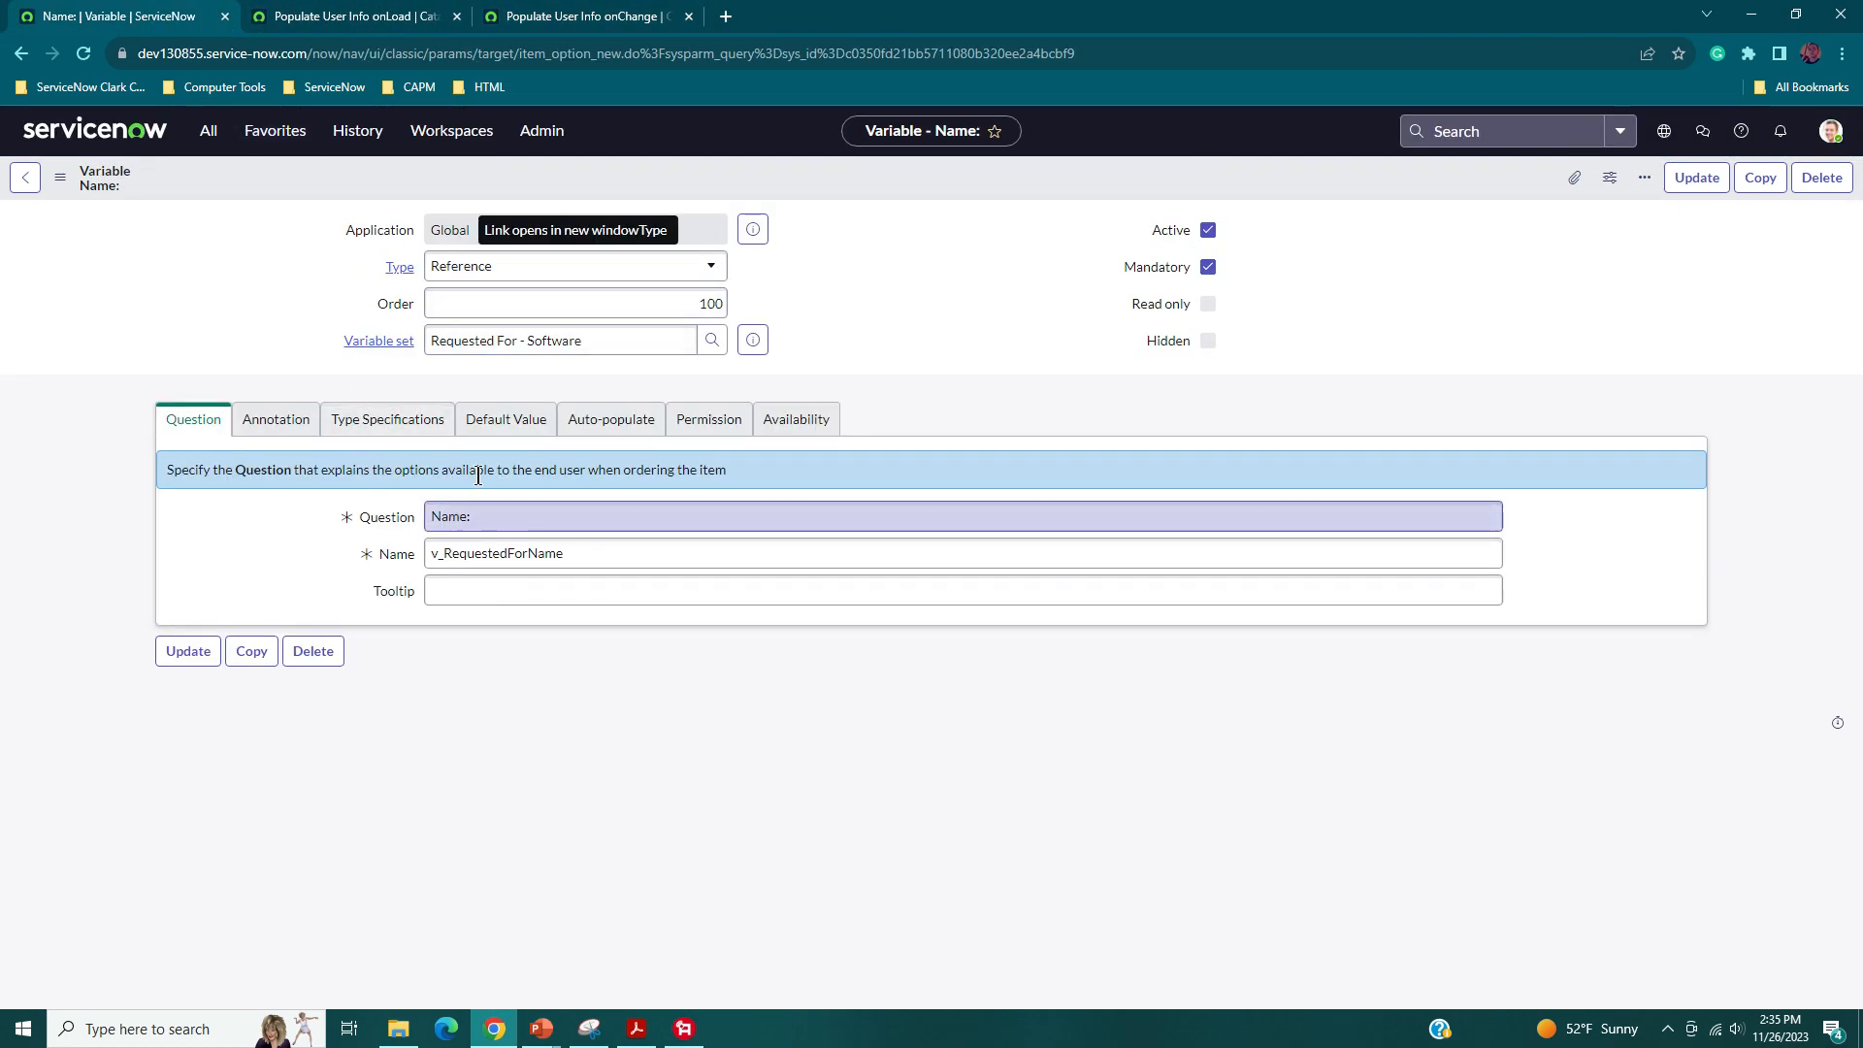
pyautogui.click(502, 418)
pyautogui.click(291, 557)
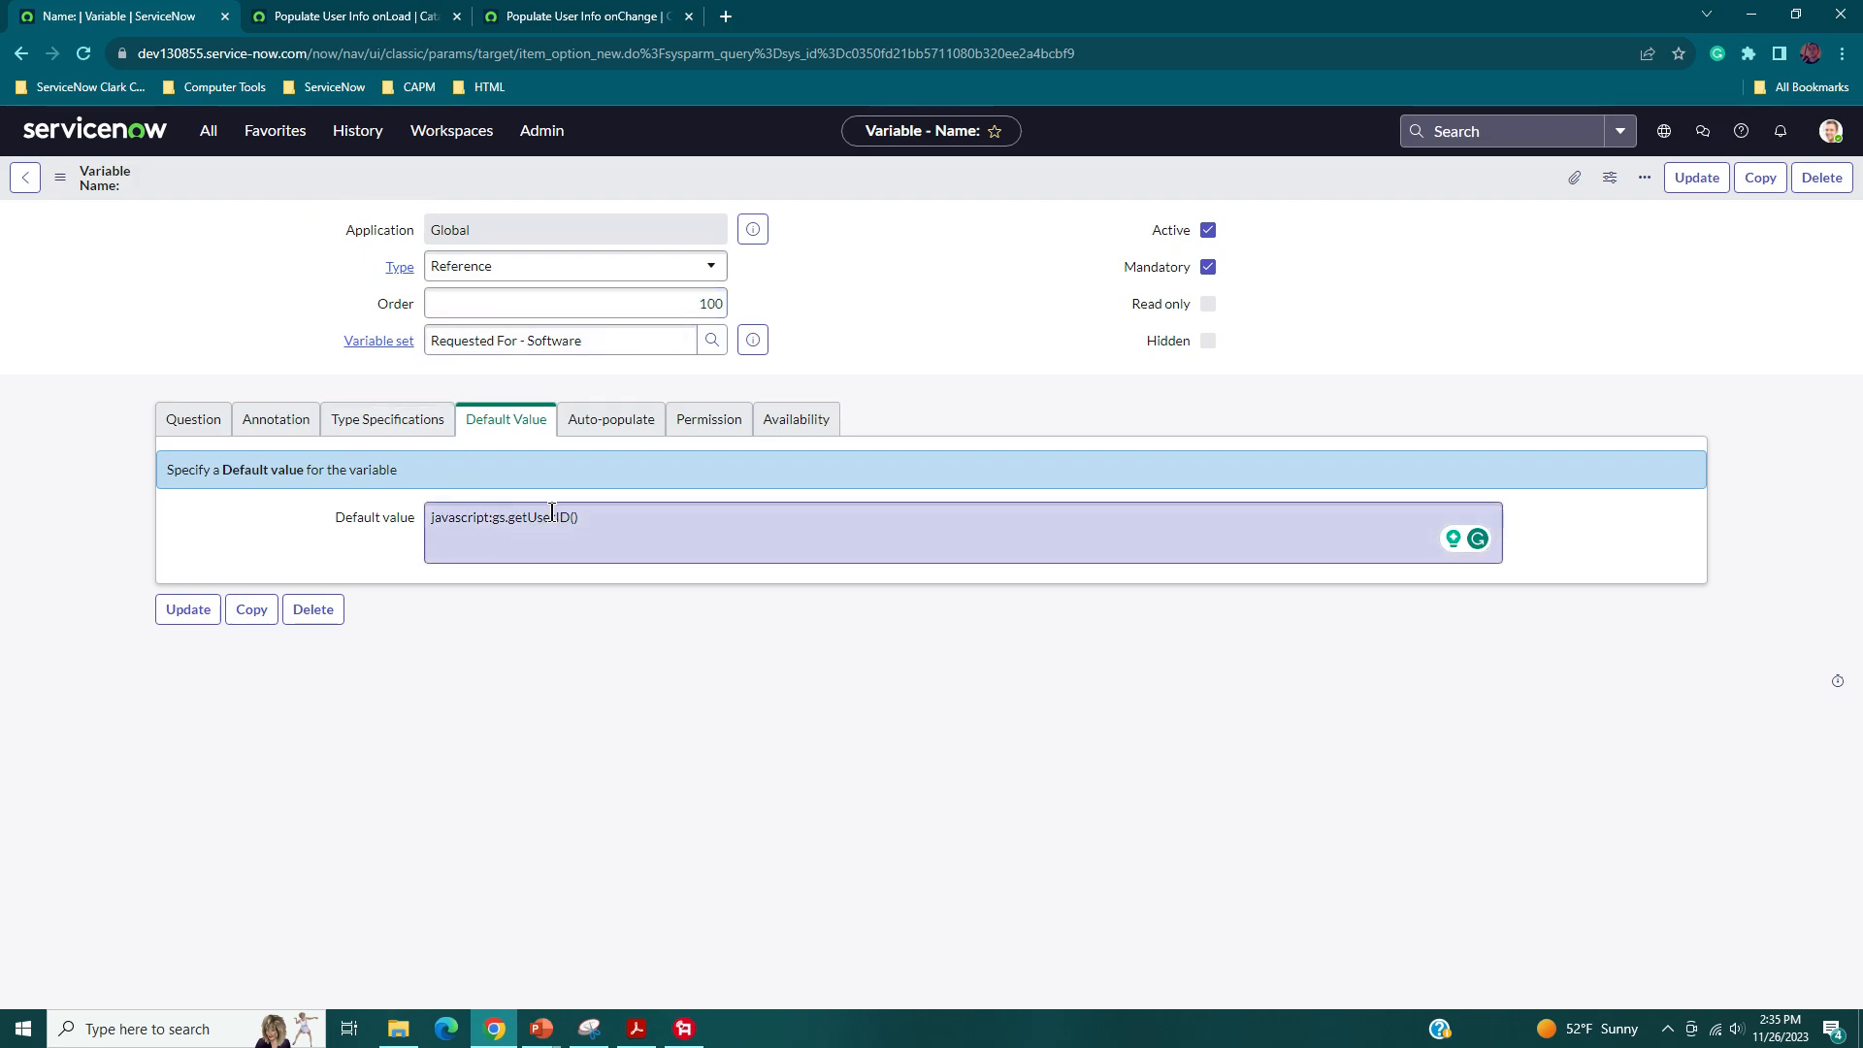
pyautogui.rightClick(302, 165)
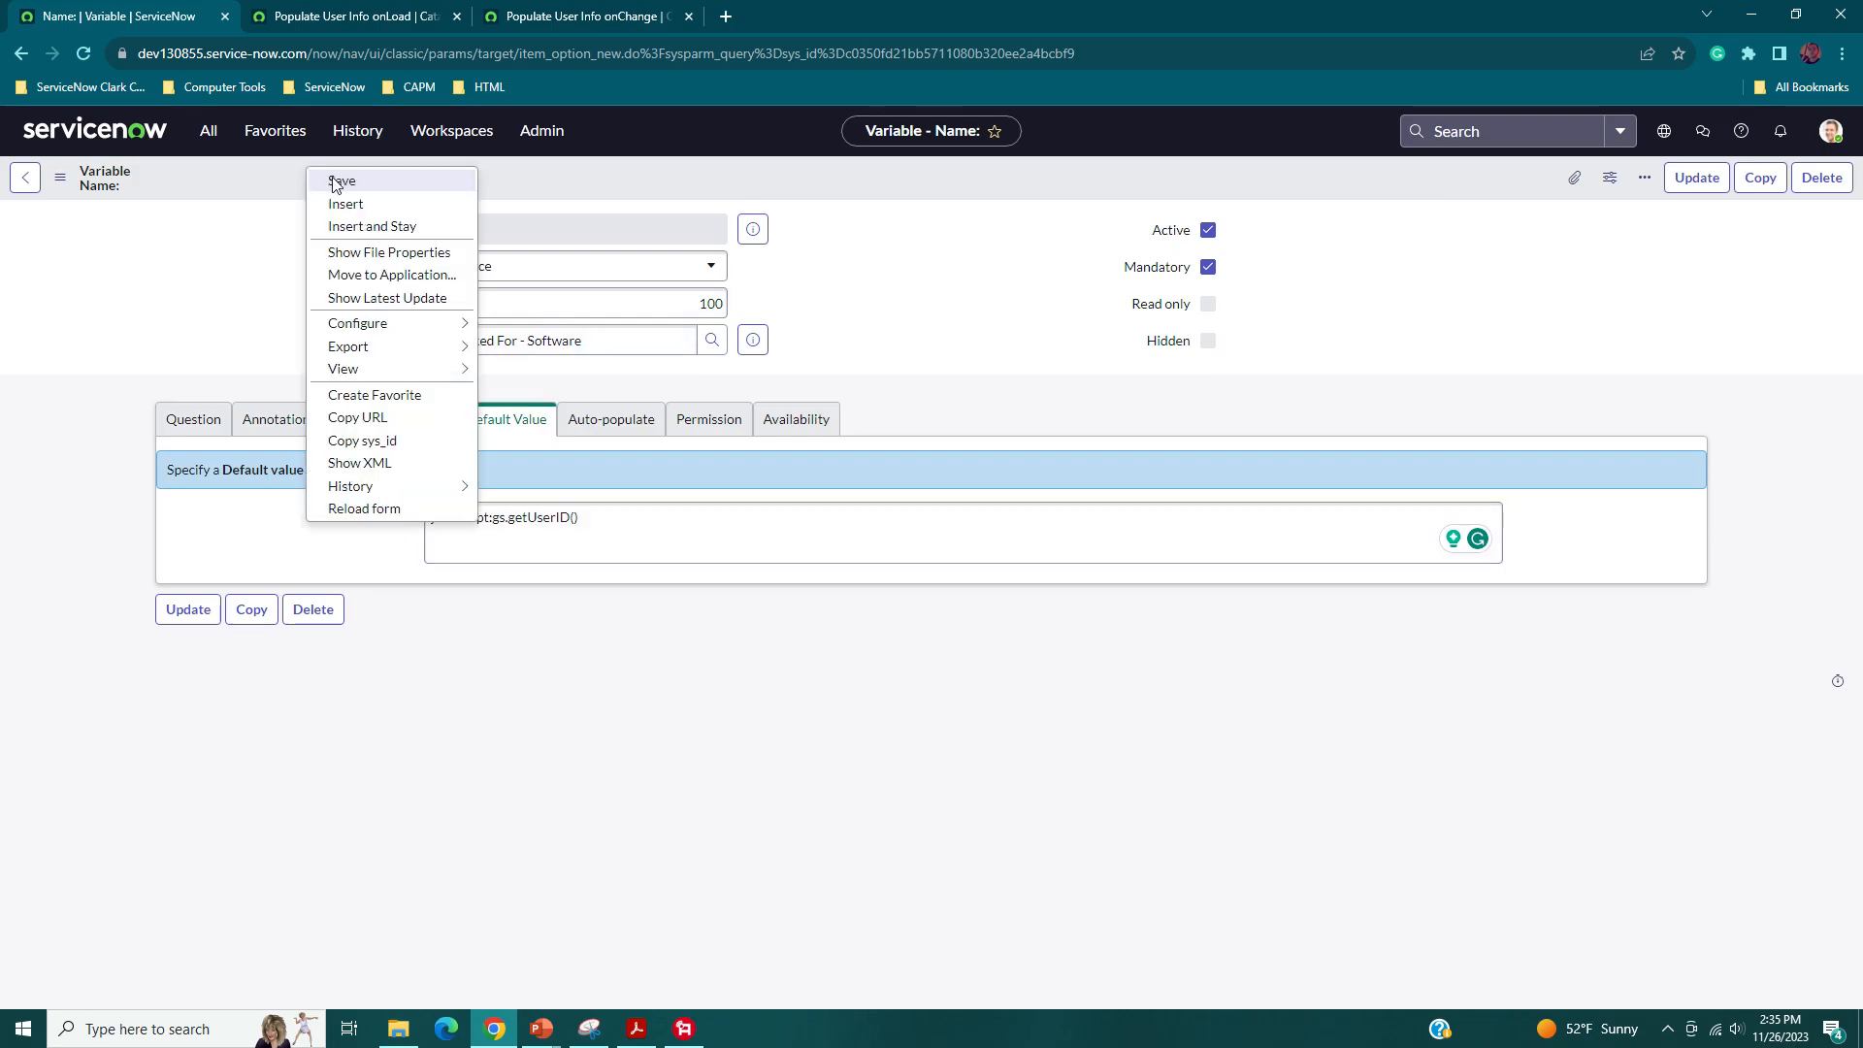
pyautogui.click(334, 178)
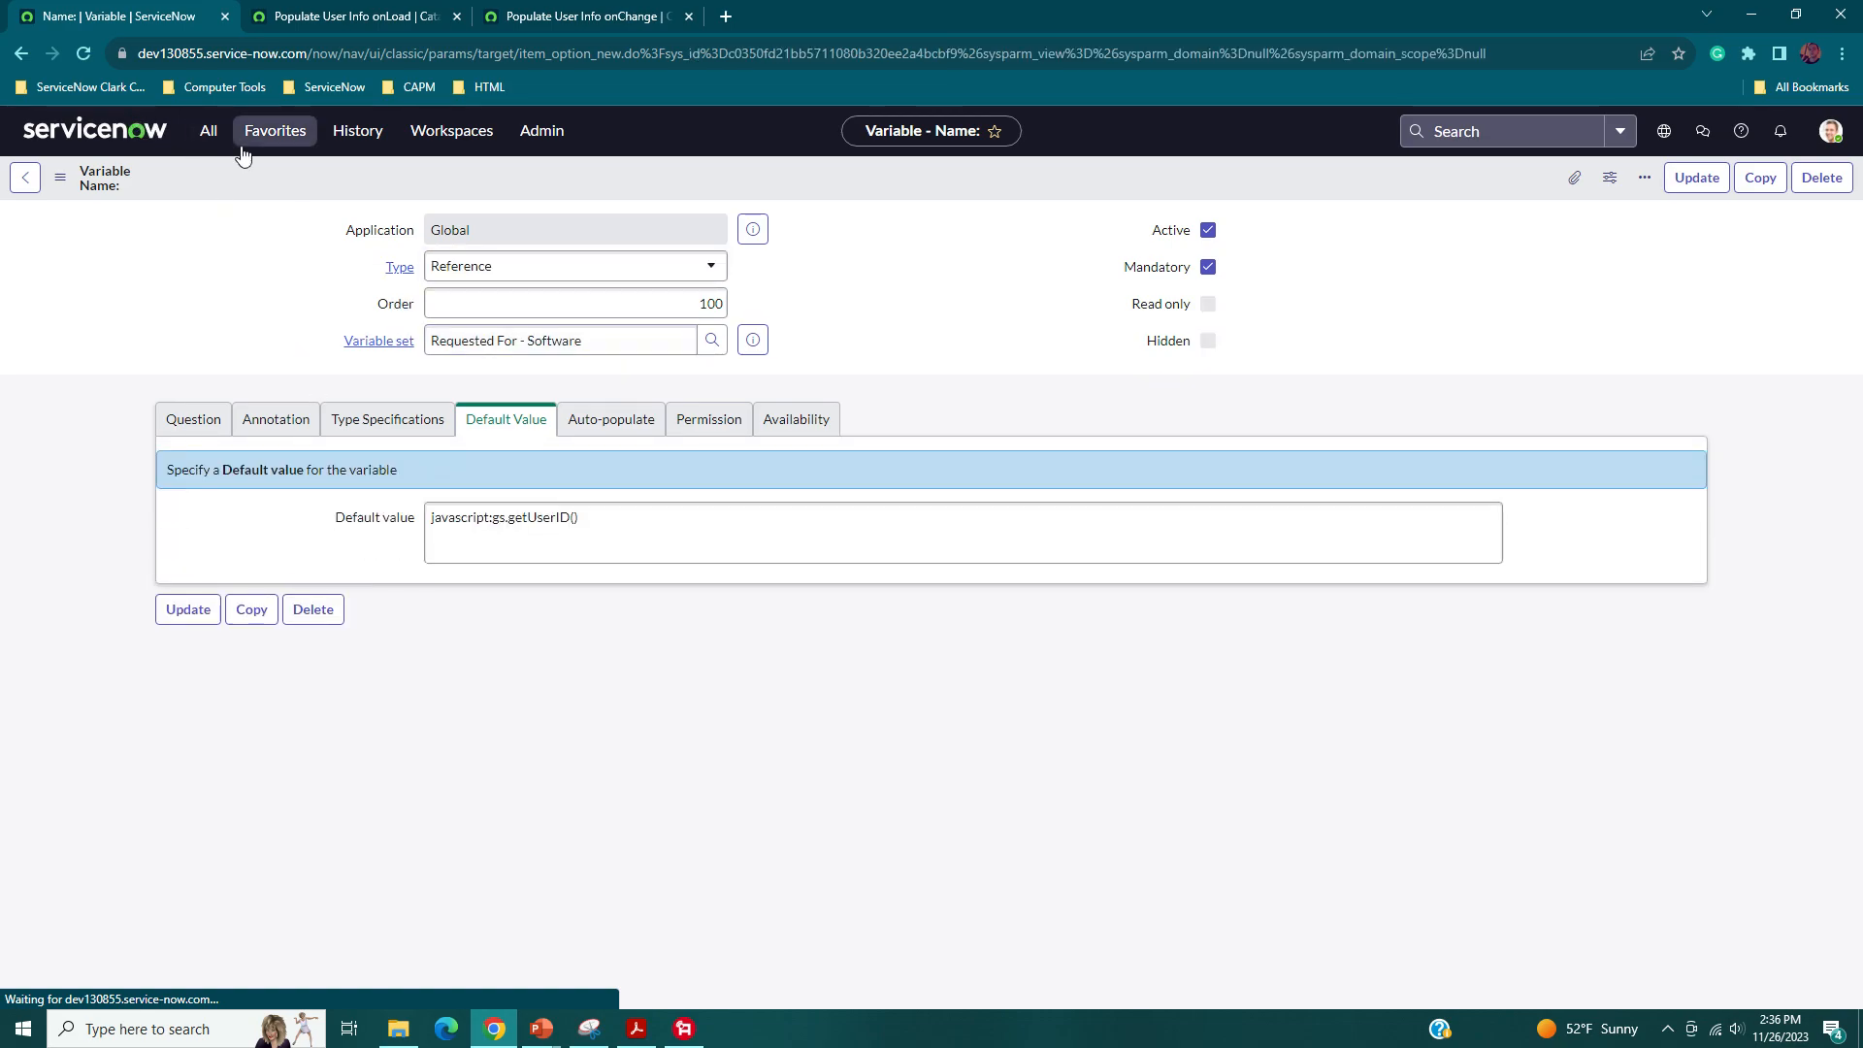
# - Open the Software Request For County Approved Publishers order guide from the Software Catalog
pyautogui.click(220, 144)
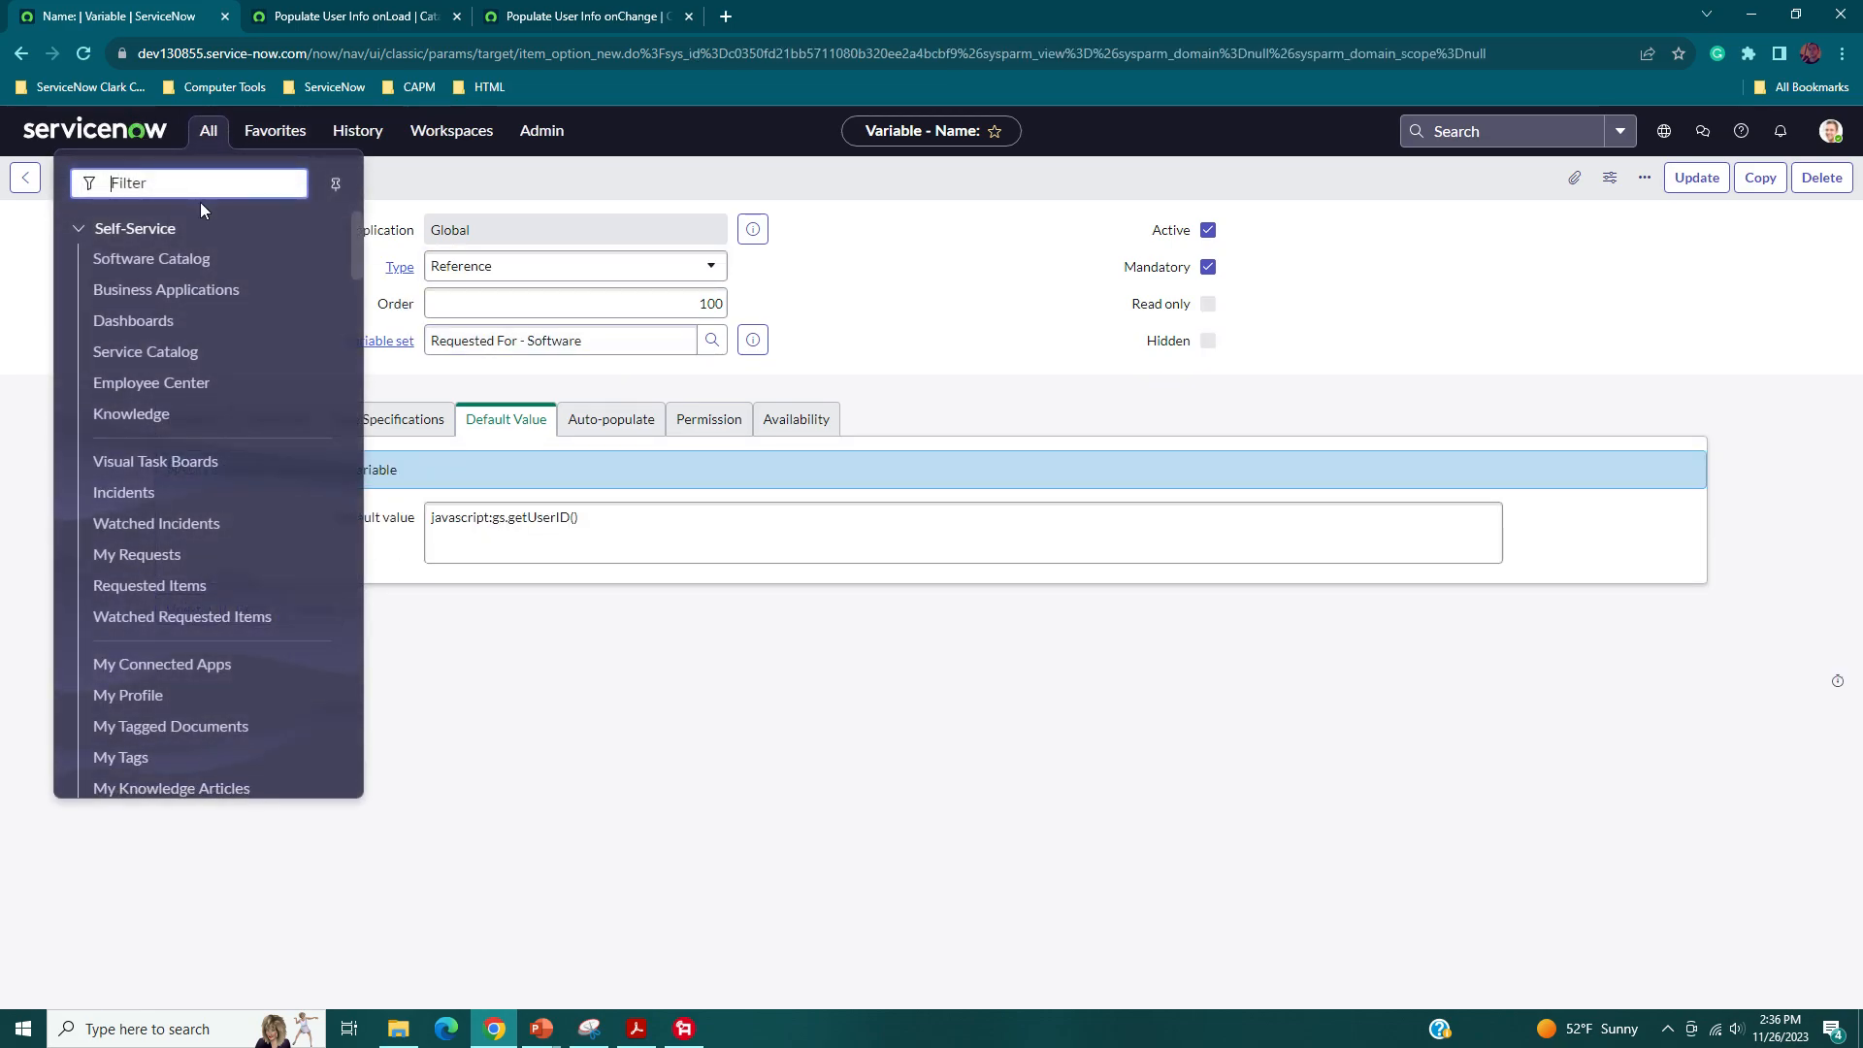
pyautogui.click(185, 258)
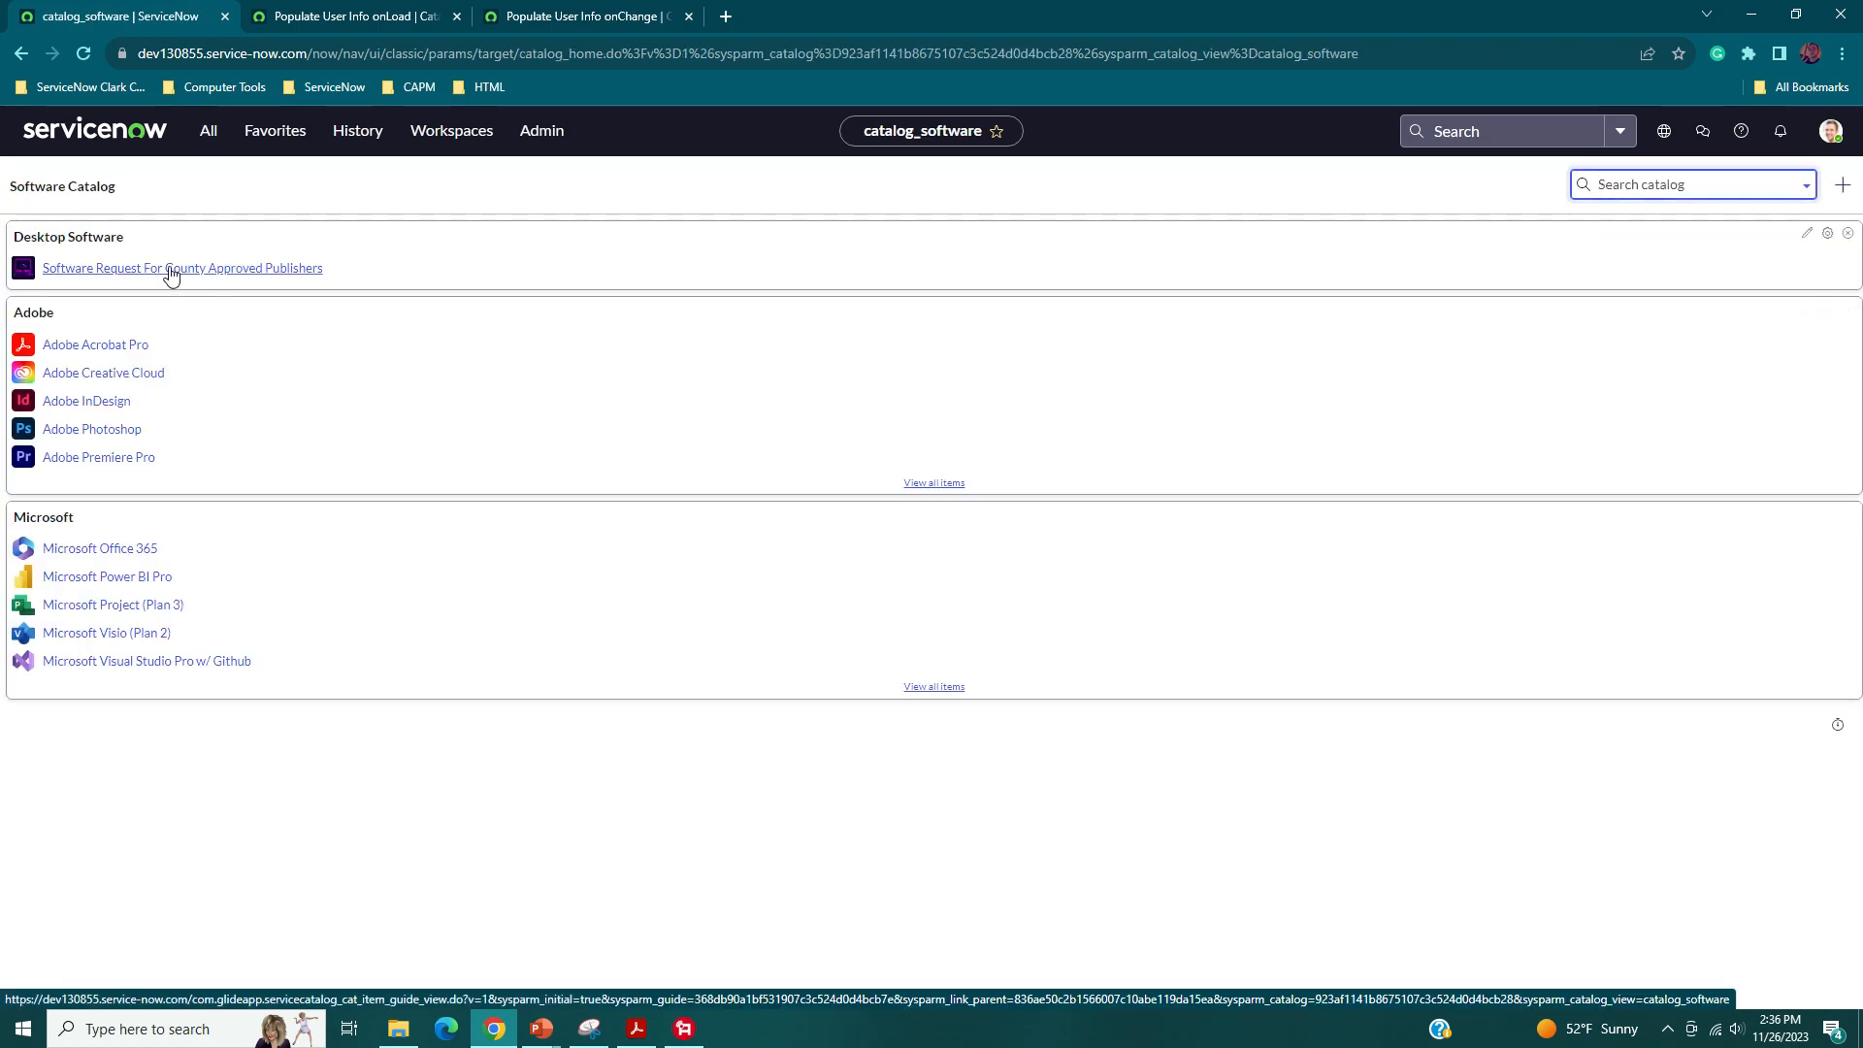
pyautogui.click(170, 272)
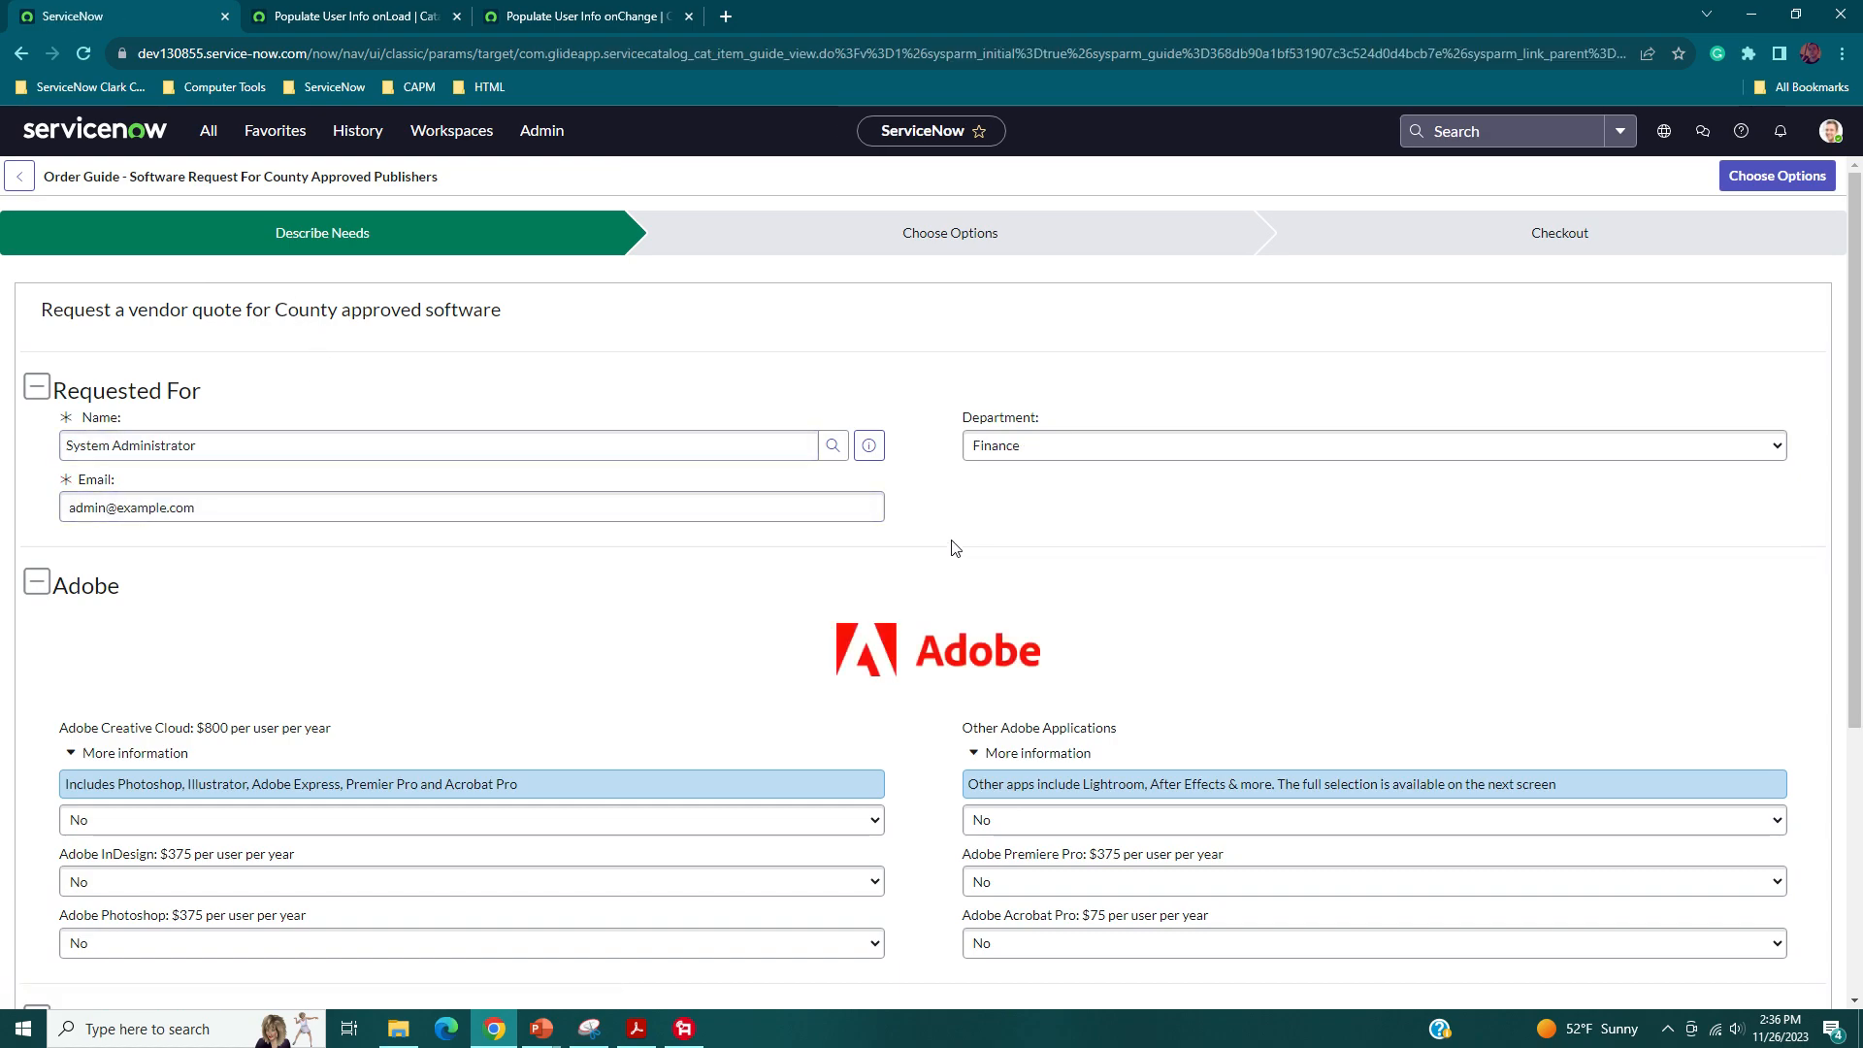
# - Switch Adobe Creative Cloud to Yes and back to No to test how the individual Adobe product choices respond
pyautogui.scroll(-1, 956, 546)
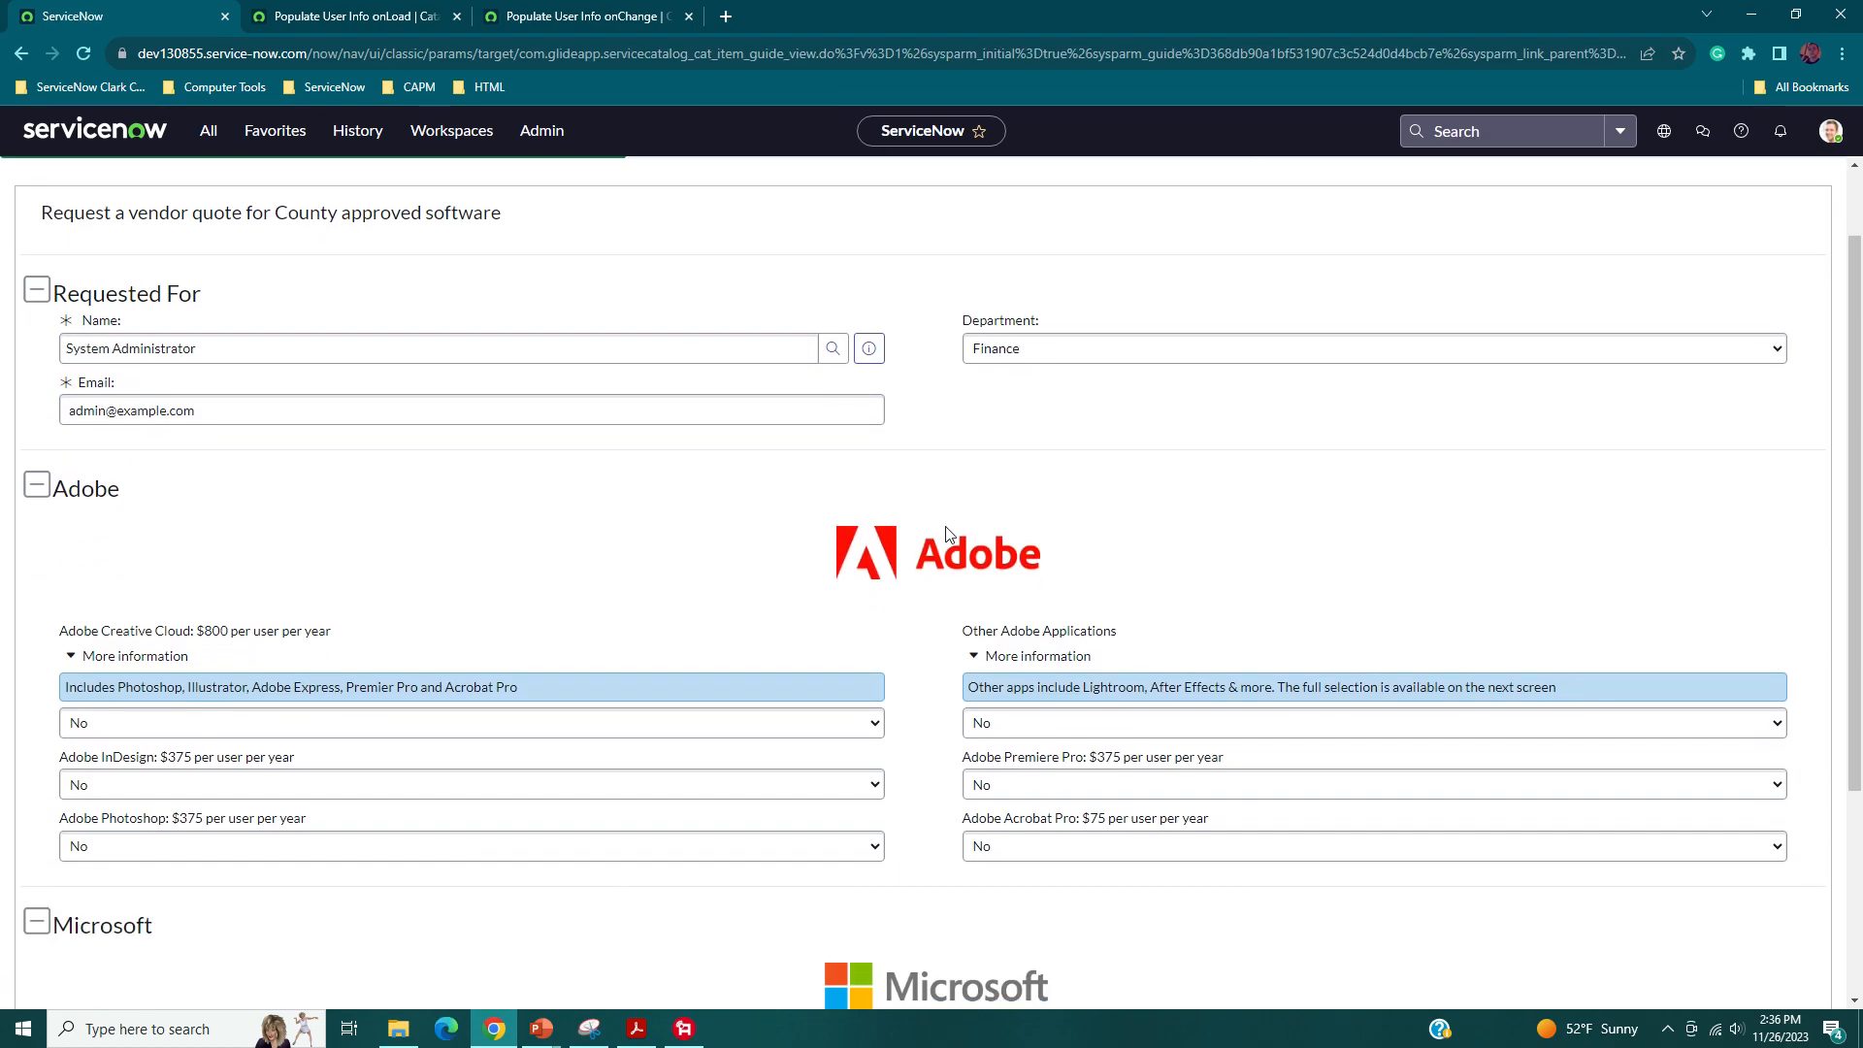
pyautogui.scroll(1, 949, 534)
pyautogui.scroll(-3, 949, 455)
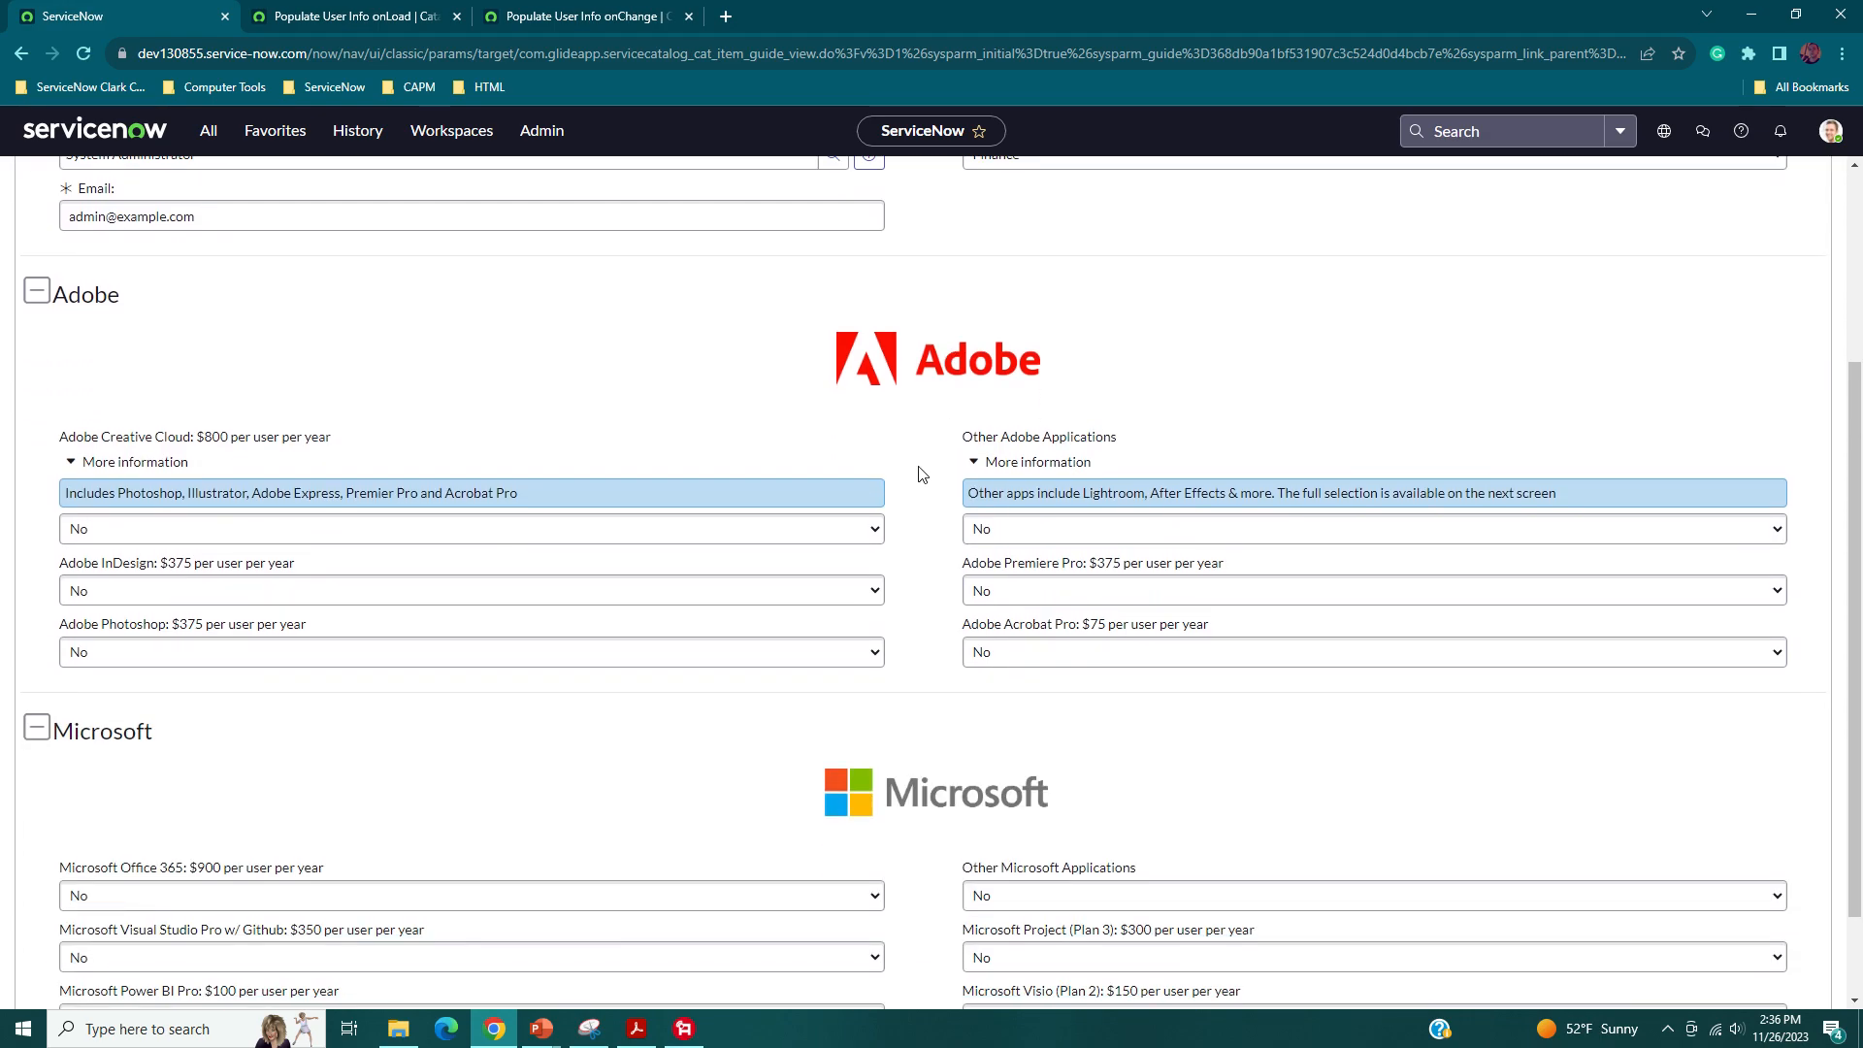
pyautogui.scroll(-1, 922, 474)
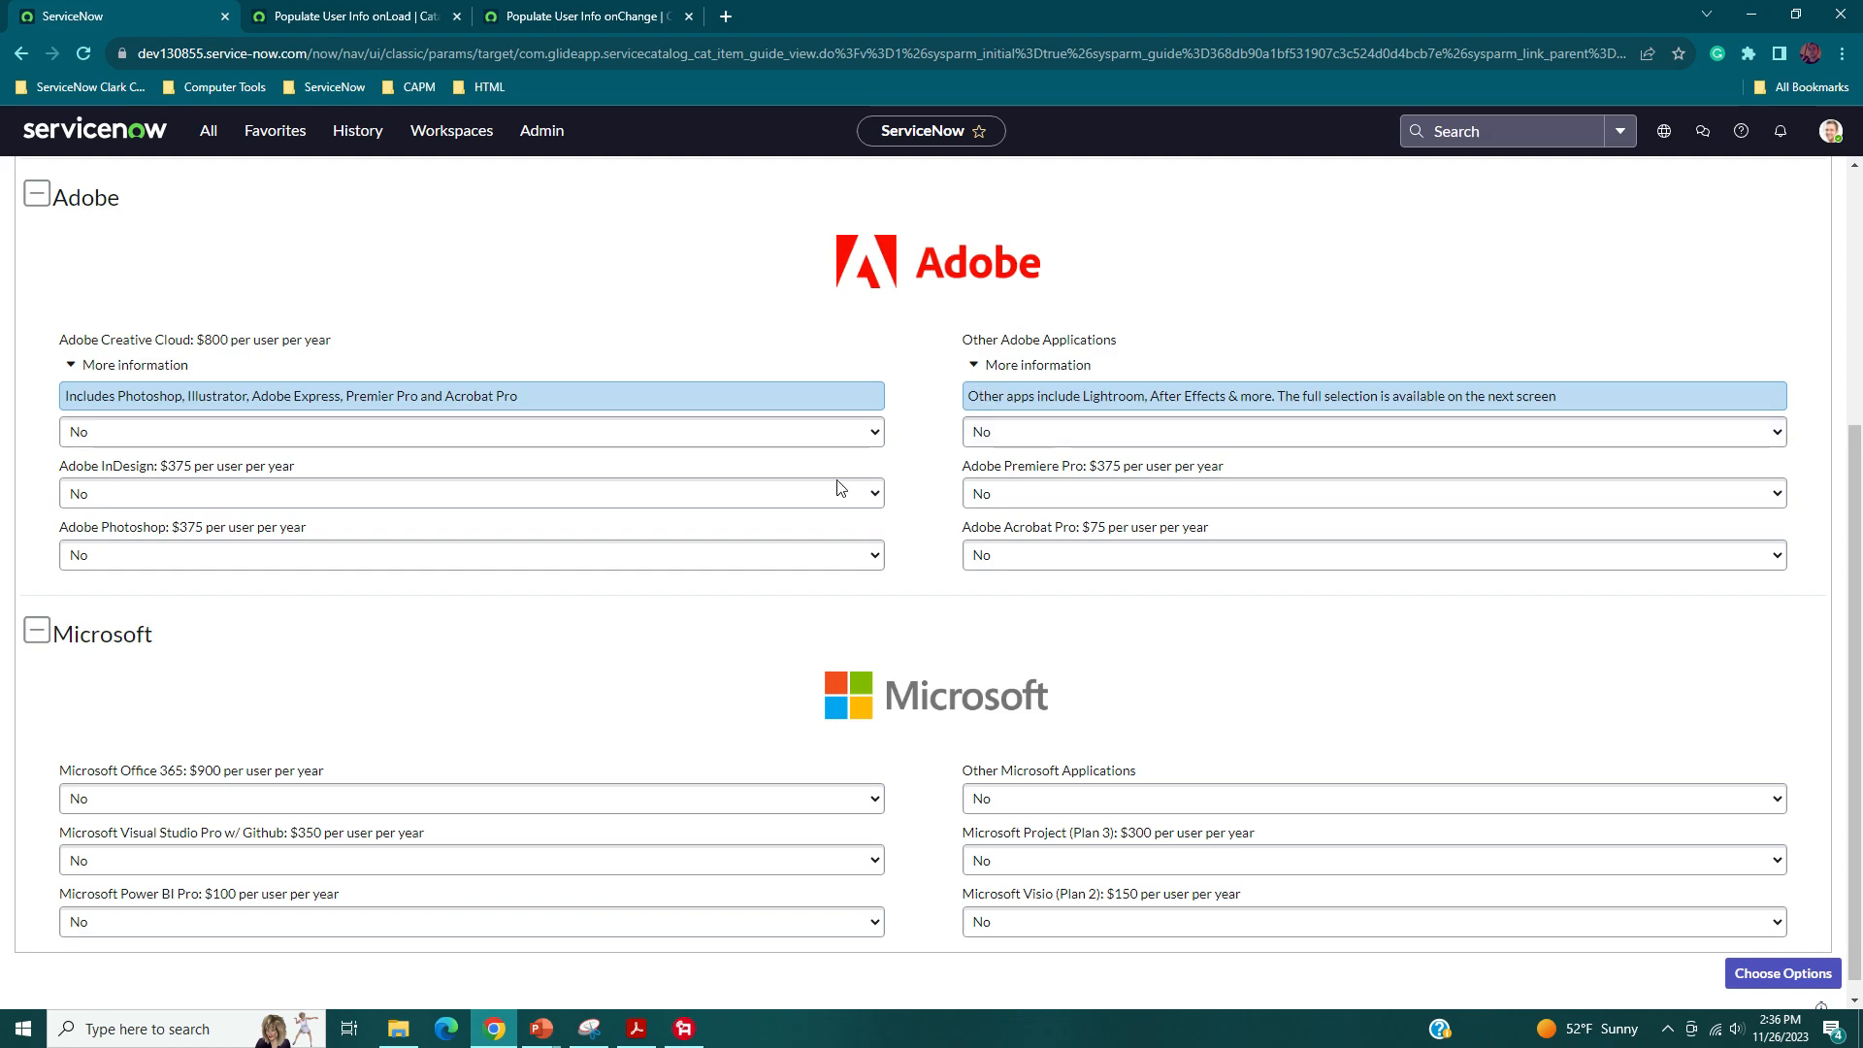
pyautogui.click(330, 504)
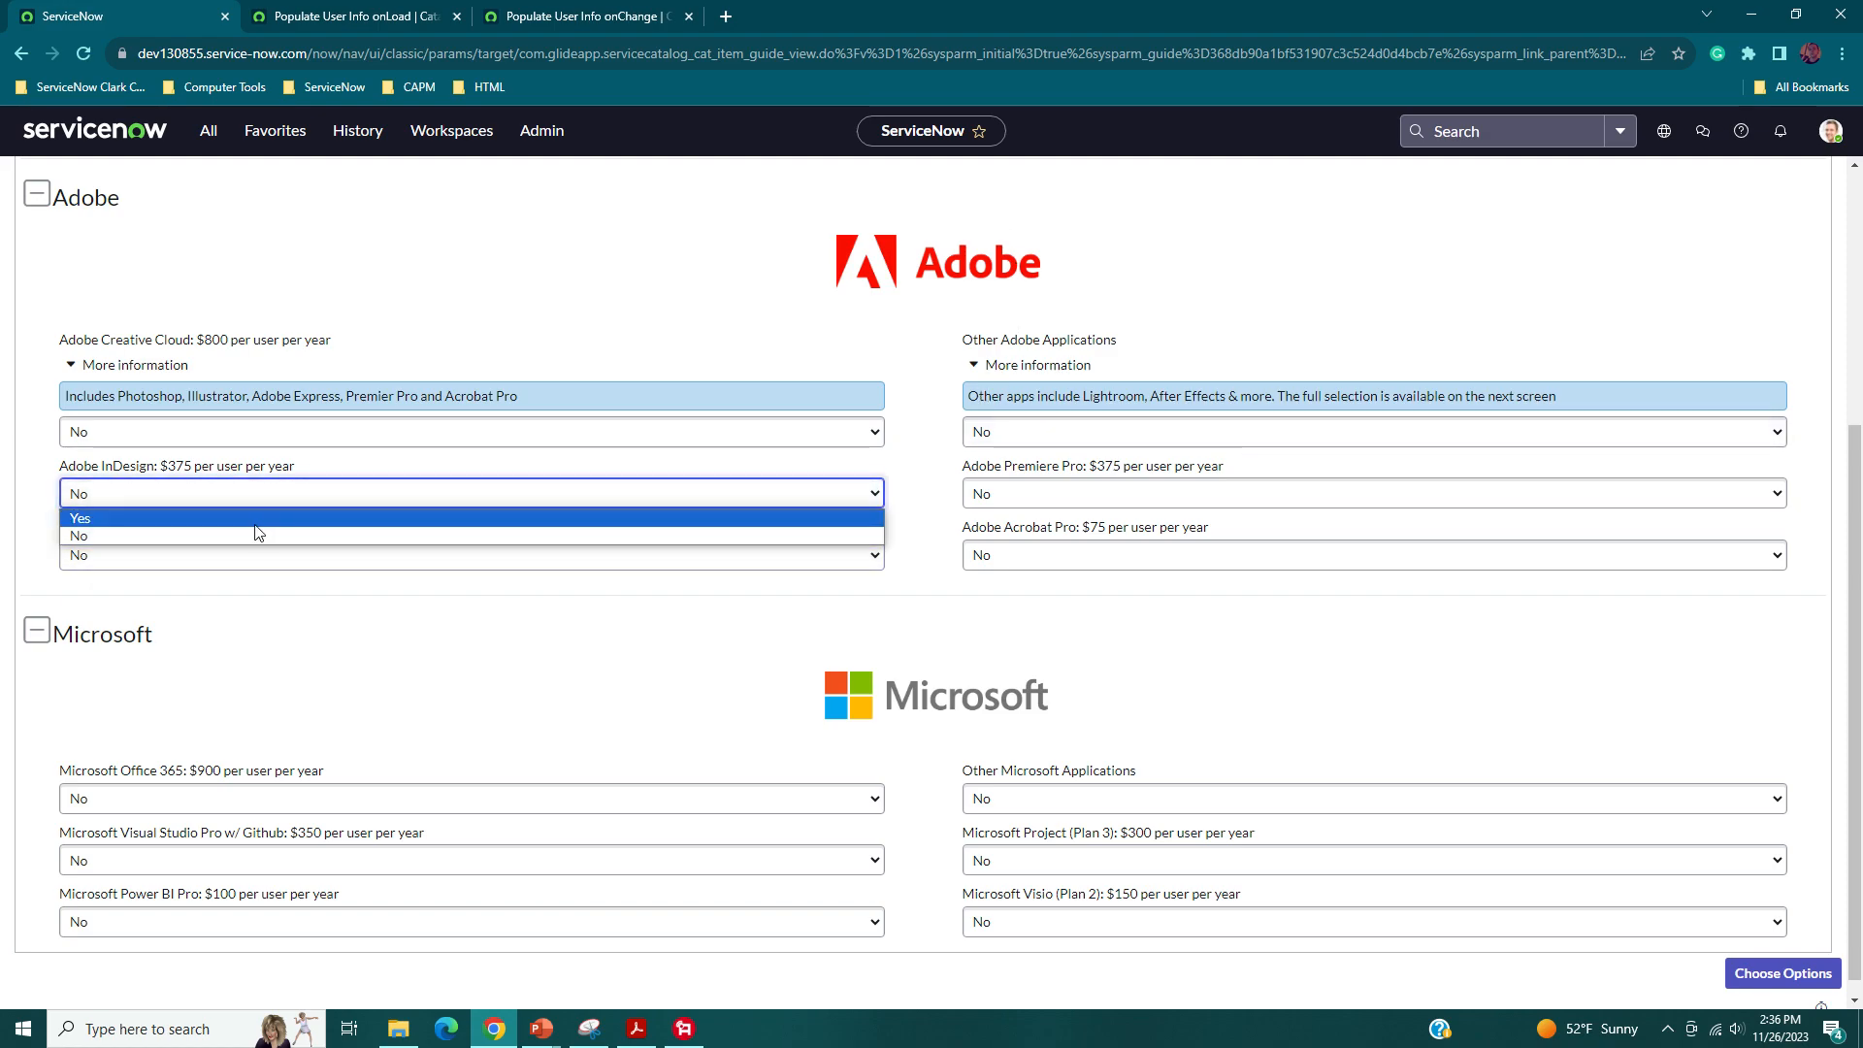
pyautogui.click(21, 429)
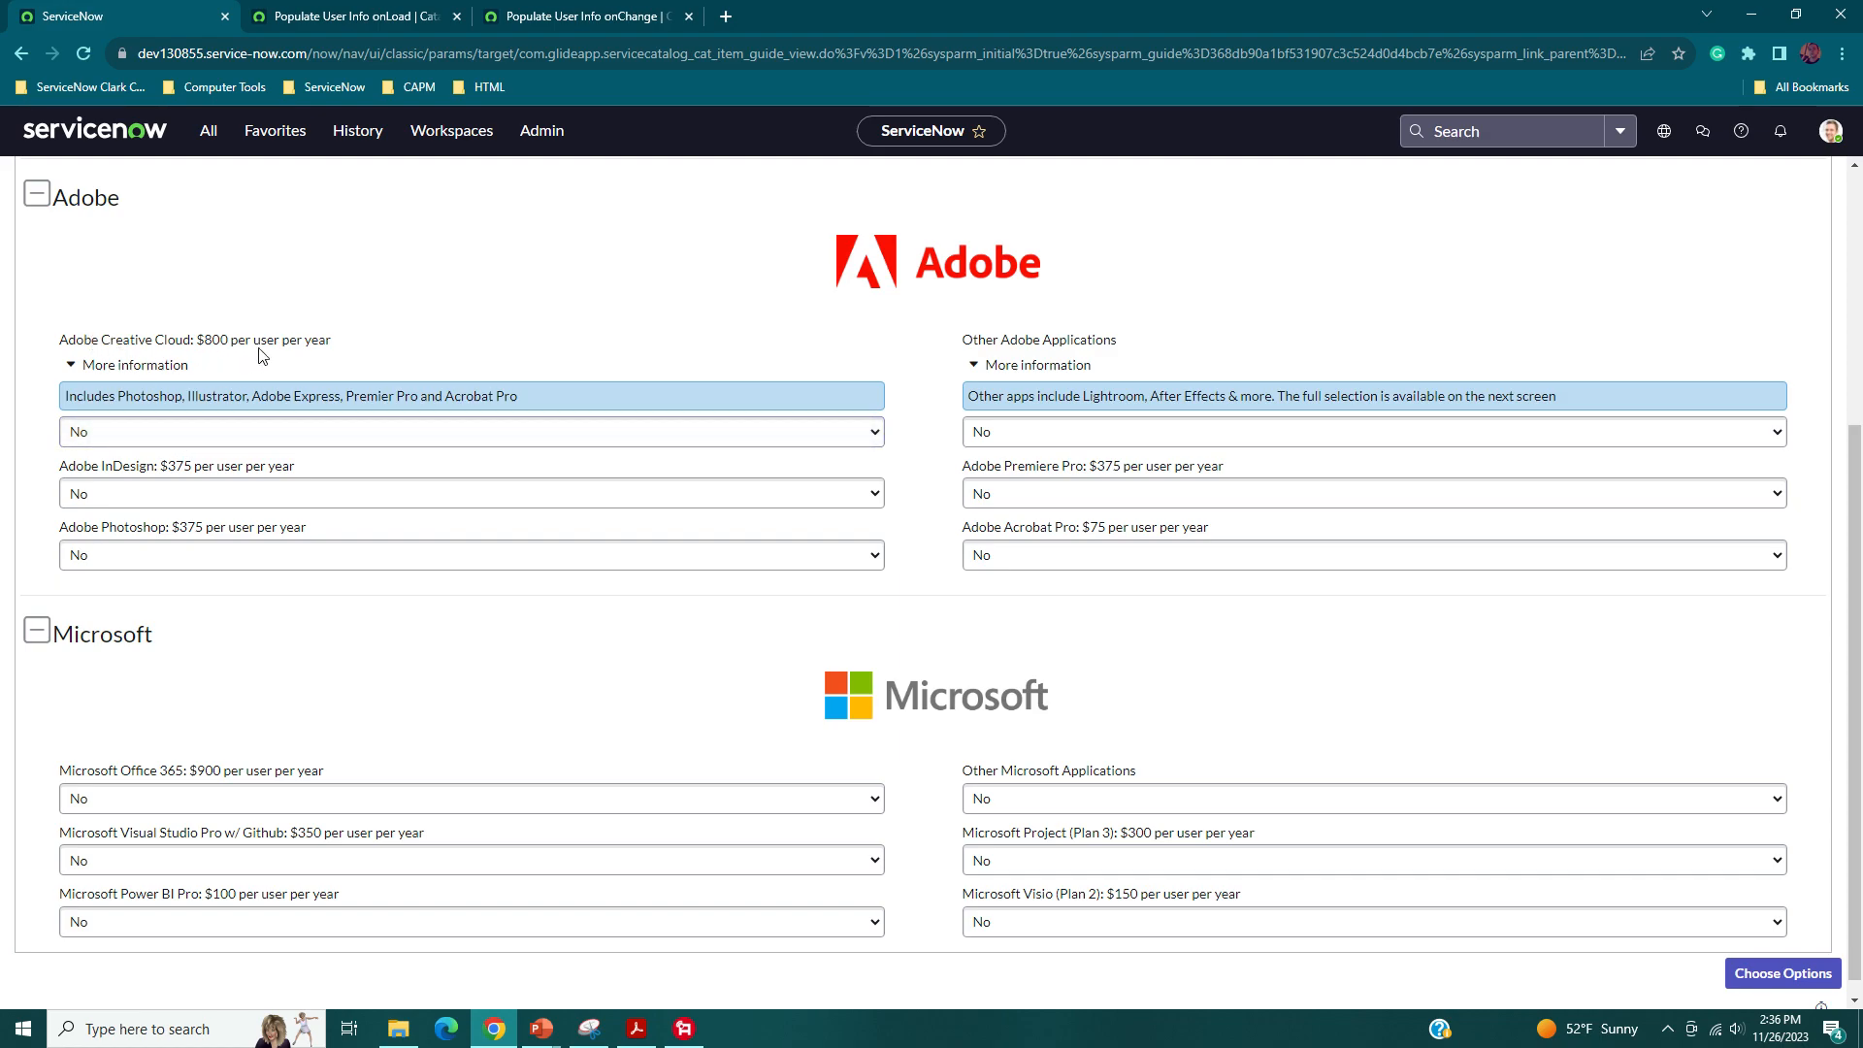
pyautogui.click(200, 431)
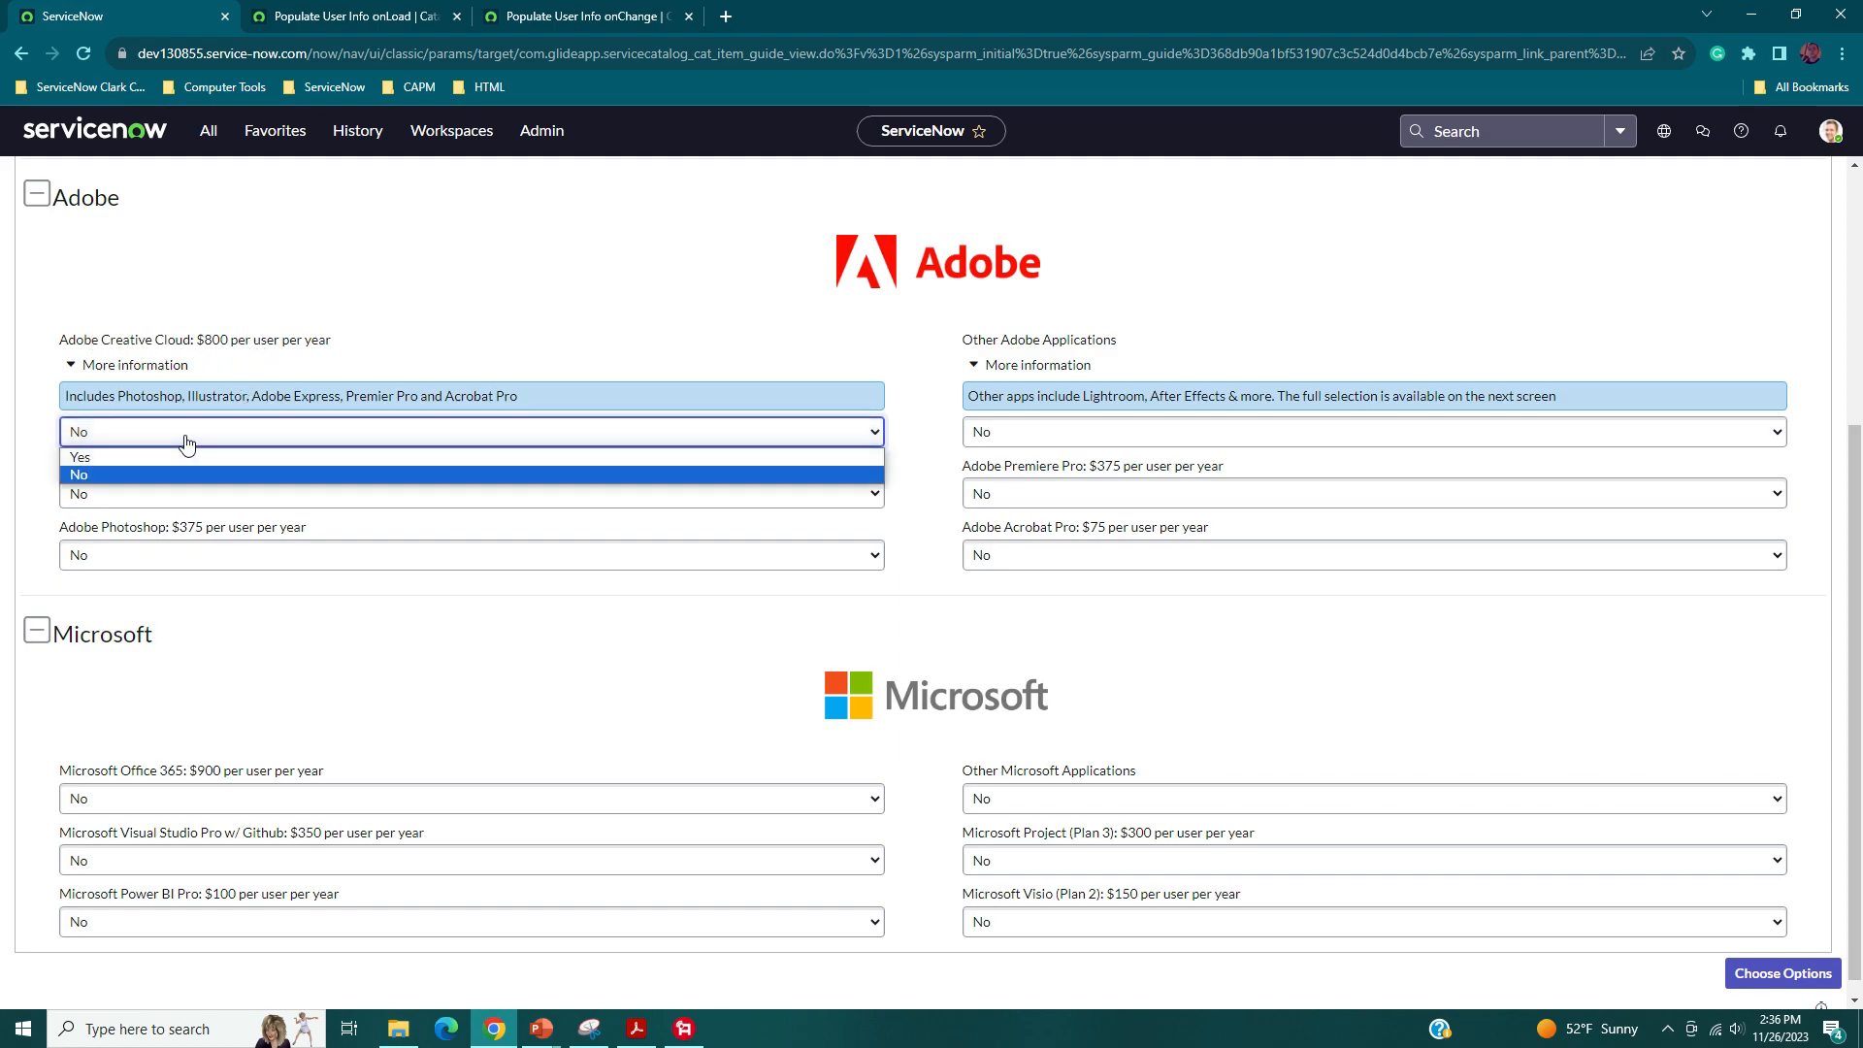
pyautogui.click(184, 458)
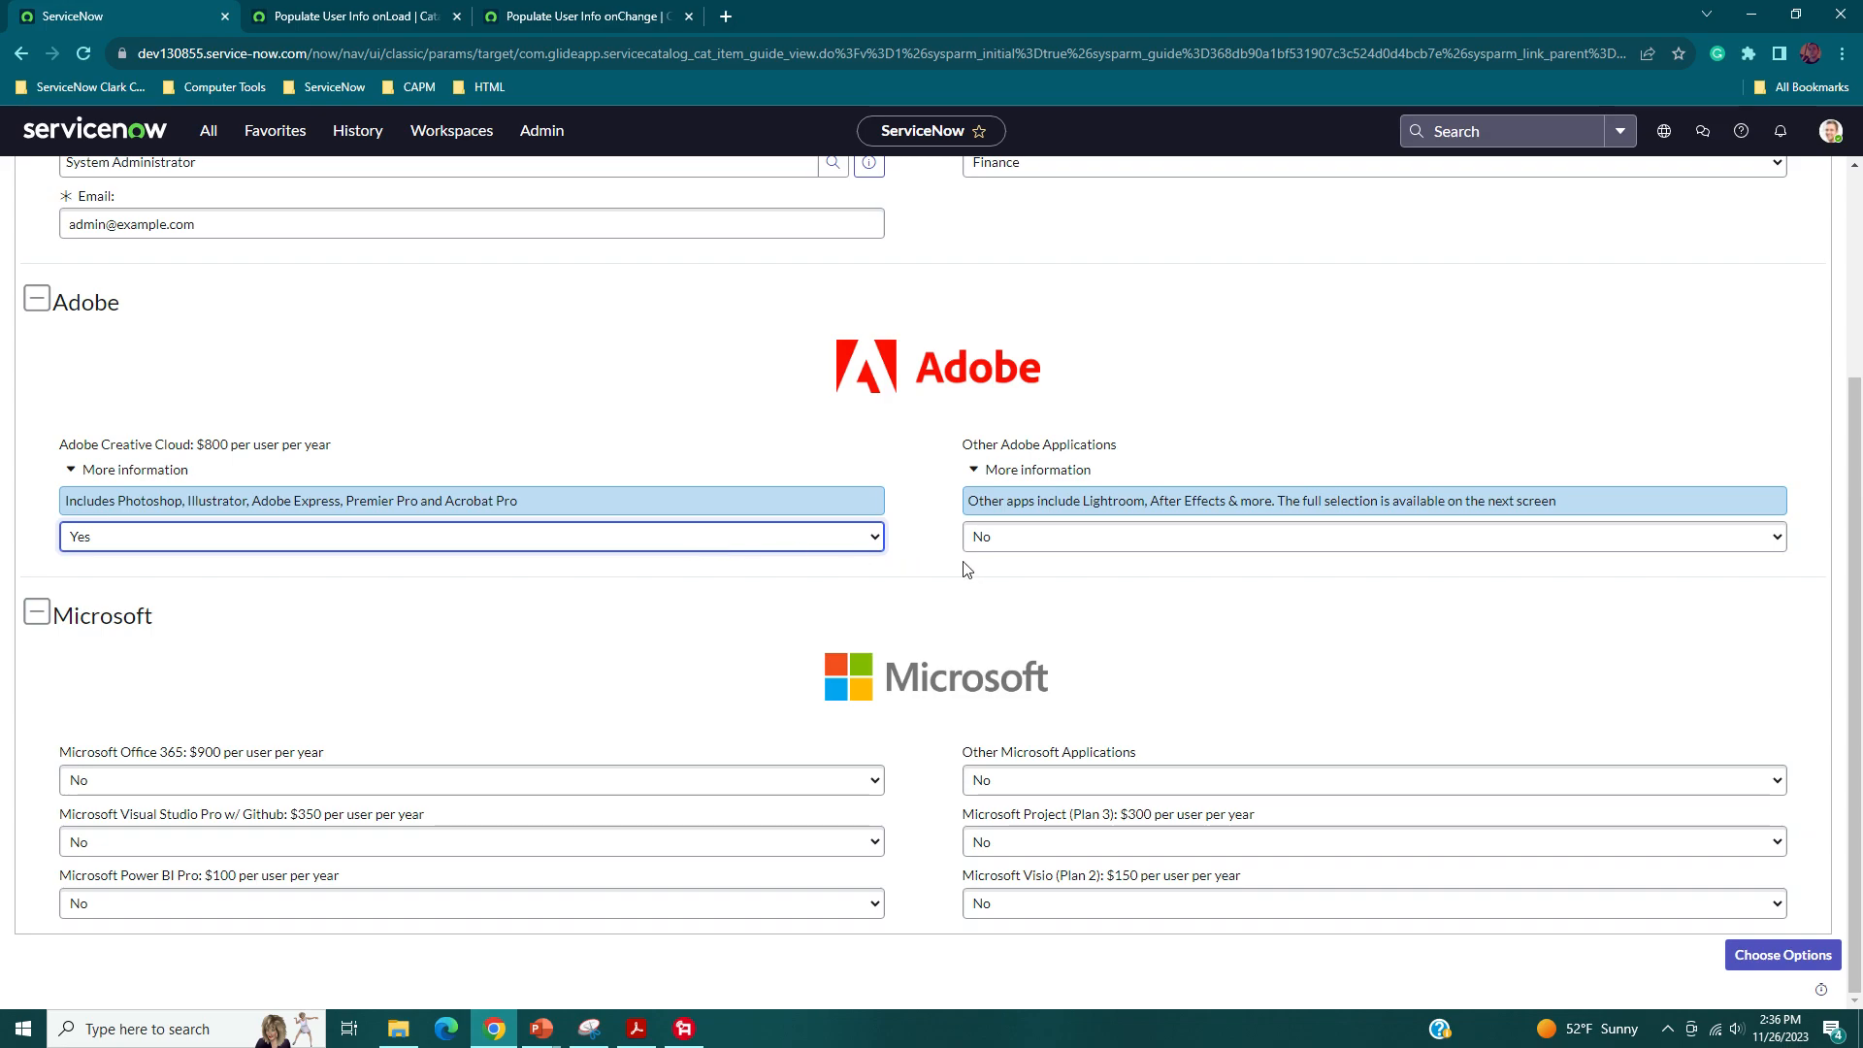
pyautogui.click(742, 544)
pyautogui.click(733, 579)
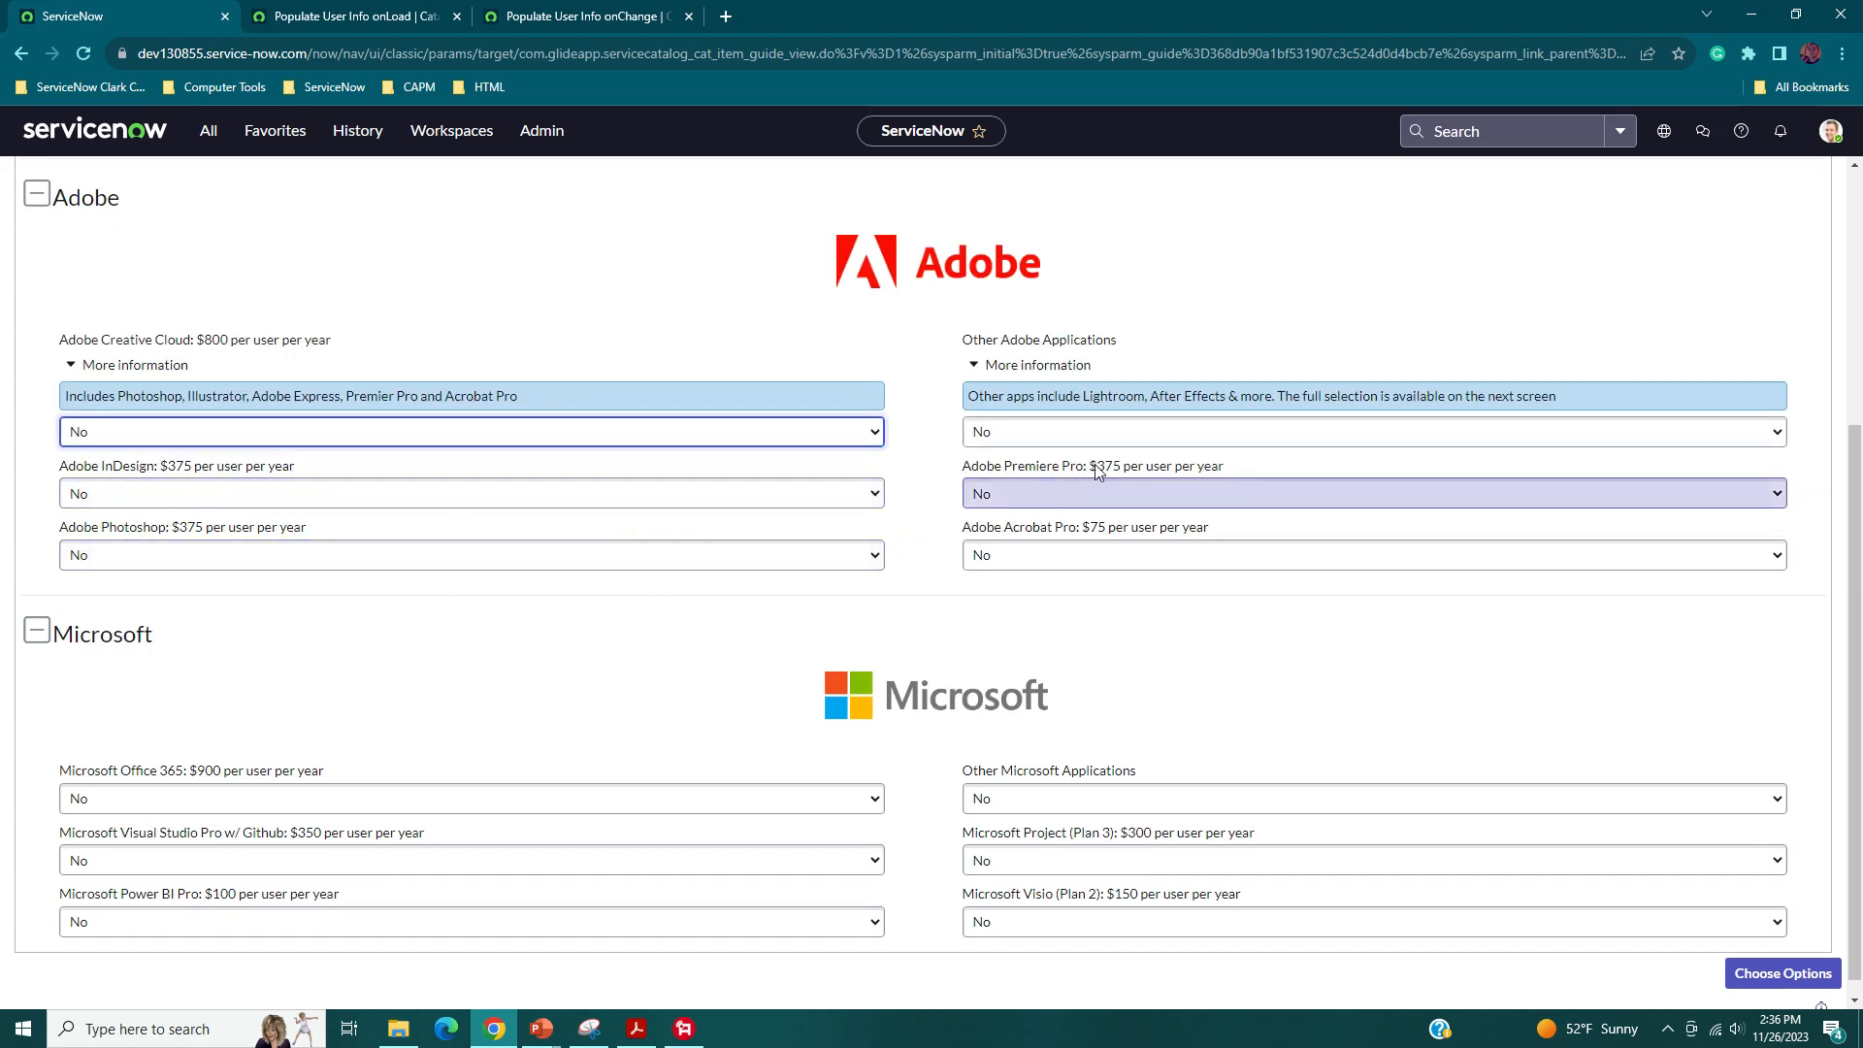
# - Repeat the Adobe Creative Cloud visibility test by choosing Yes and reverting the choice to No
pyautogui.click(330, 430)
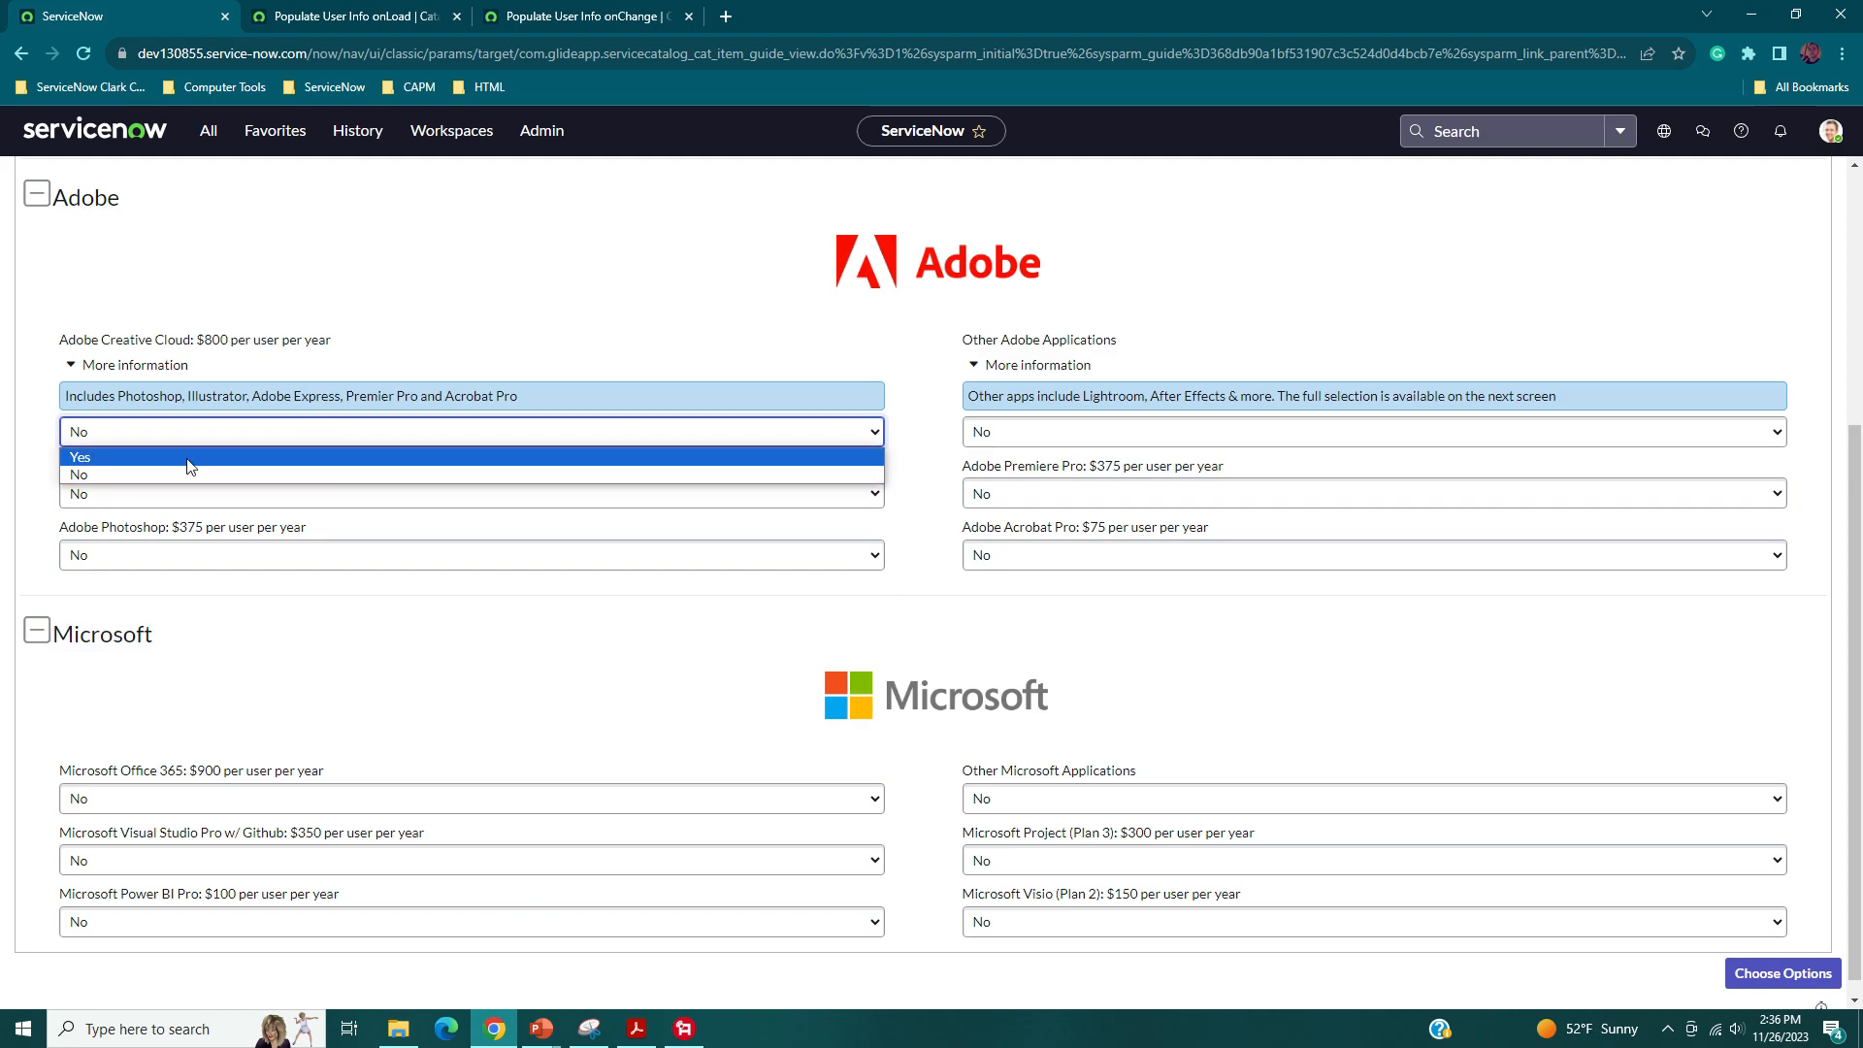
pyautogui.click(41, 509)
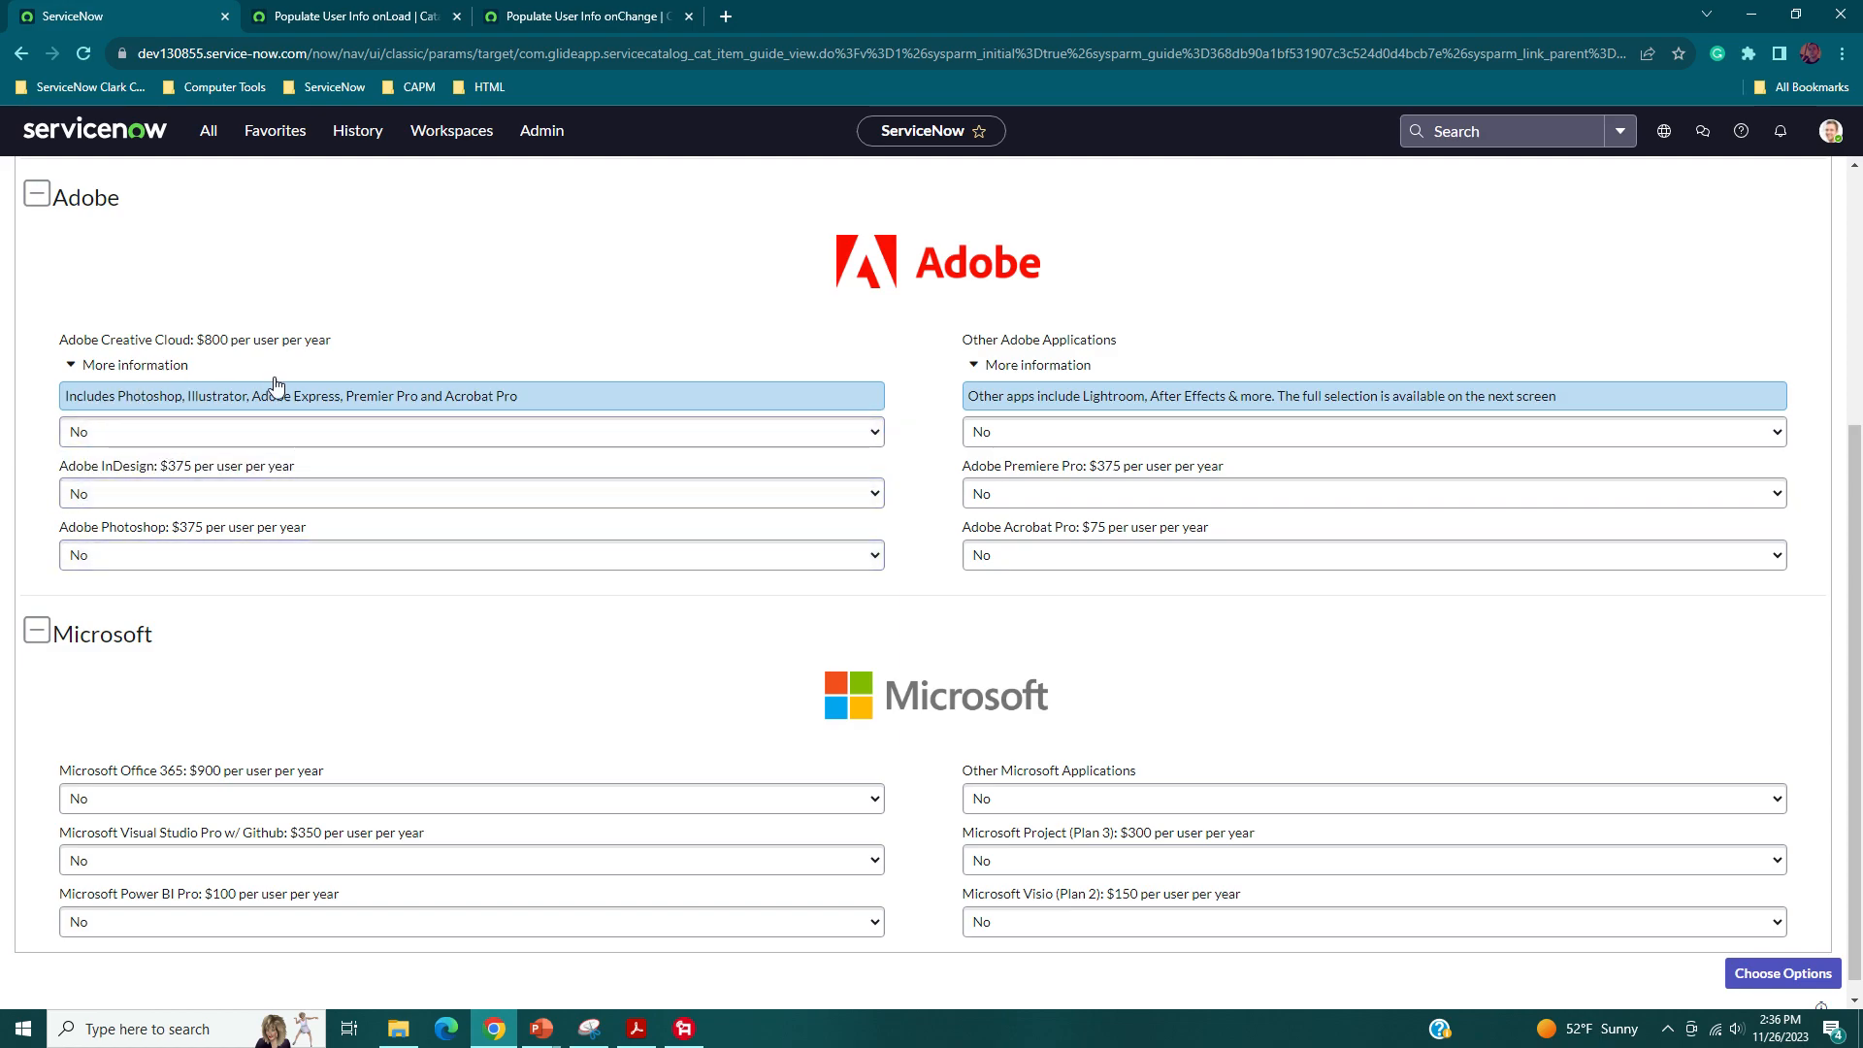
pyautogui.click(230, 432)
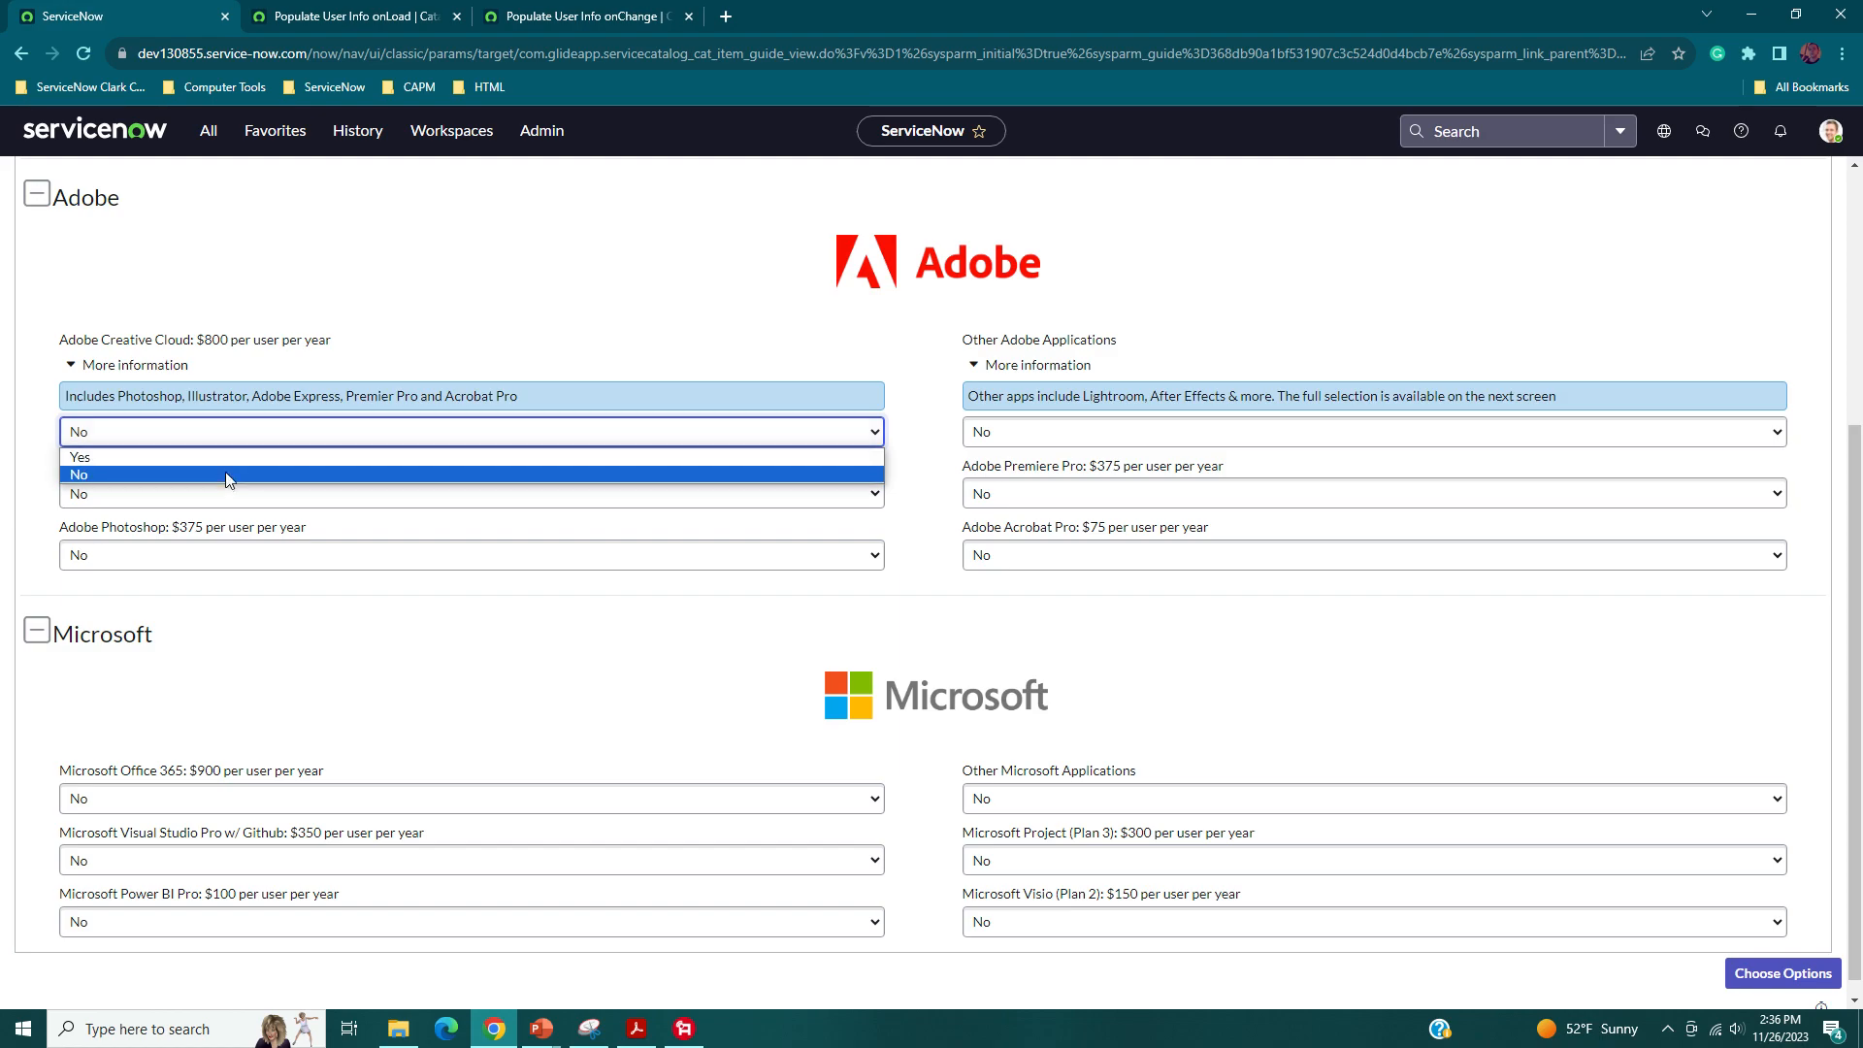
pyautogui.click(230, 468)
pyautogui.click(814, 527)
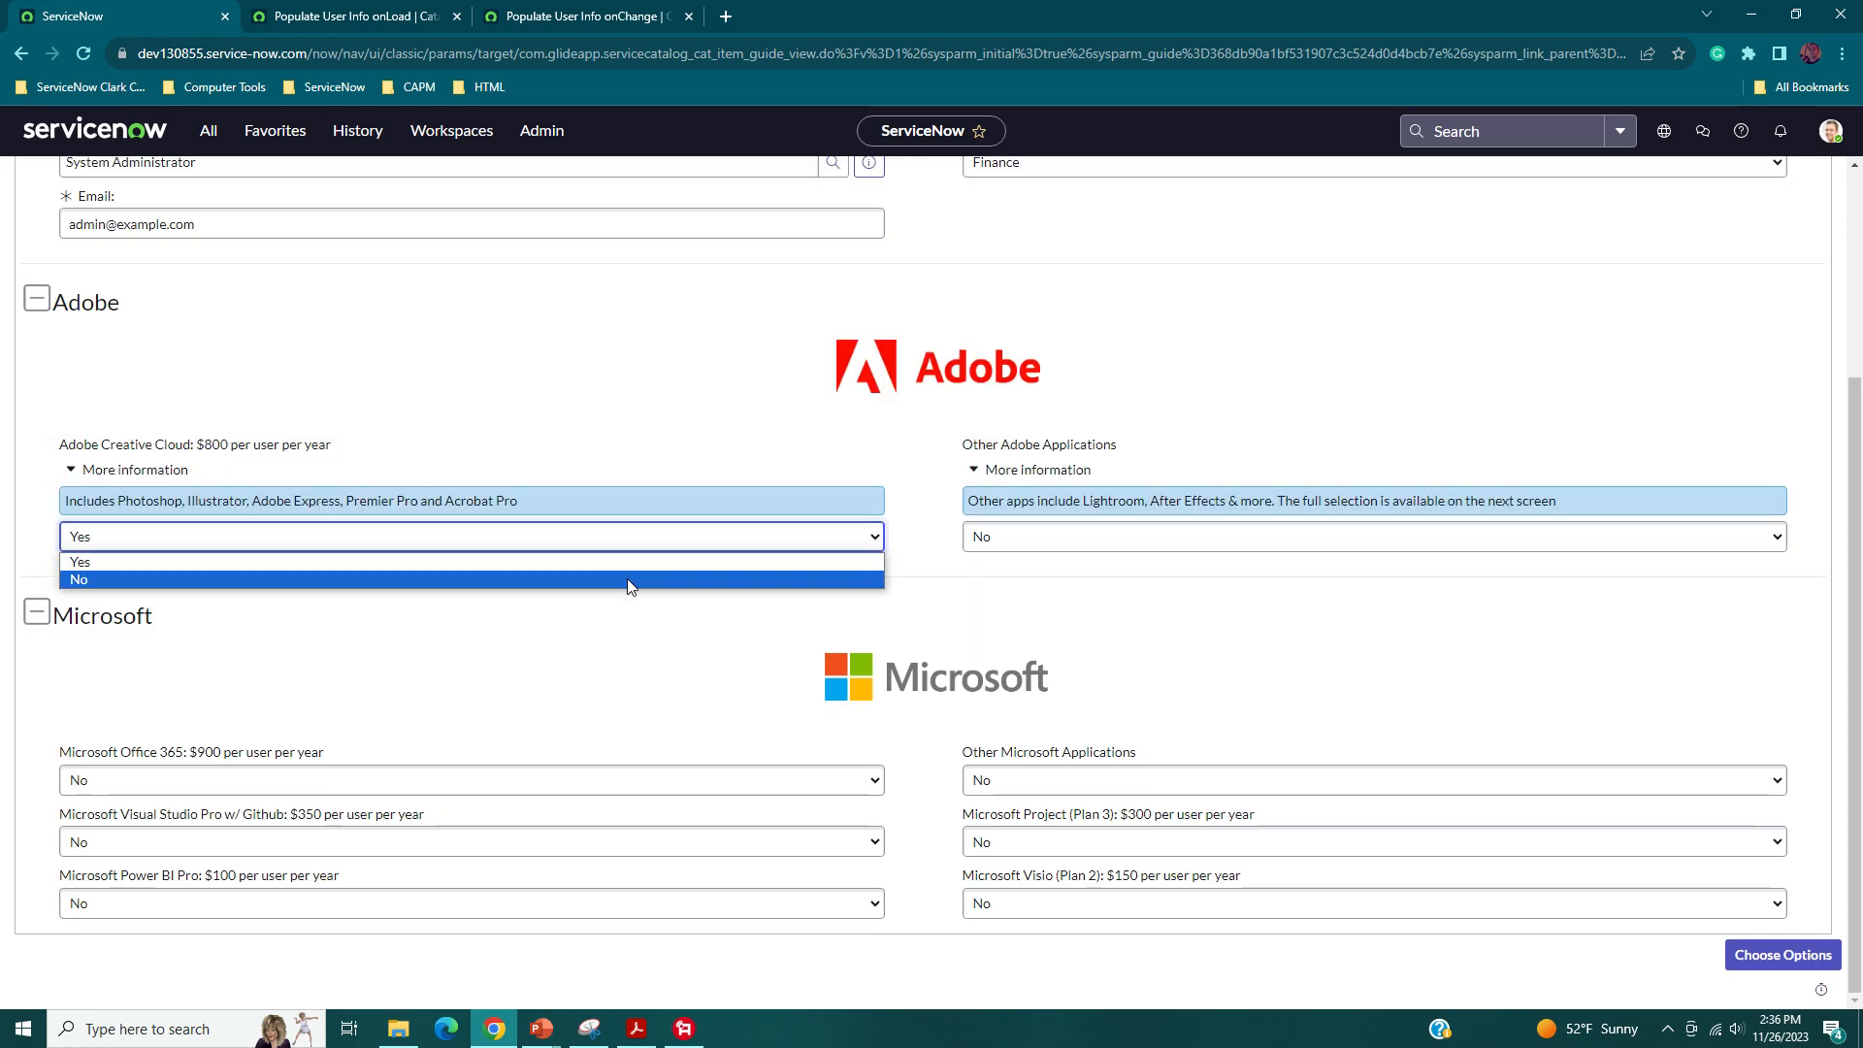
pyautogui.click(627, 579)
# - Set Adobe InDesign and Adobe Photoshop to Yes, then try adding Adobe Premiere Pro to test the limit on individual applications
pyautogui.click(249, 474)
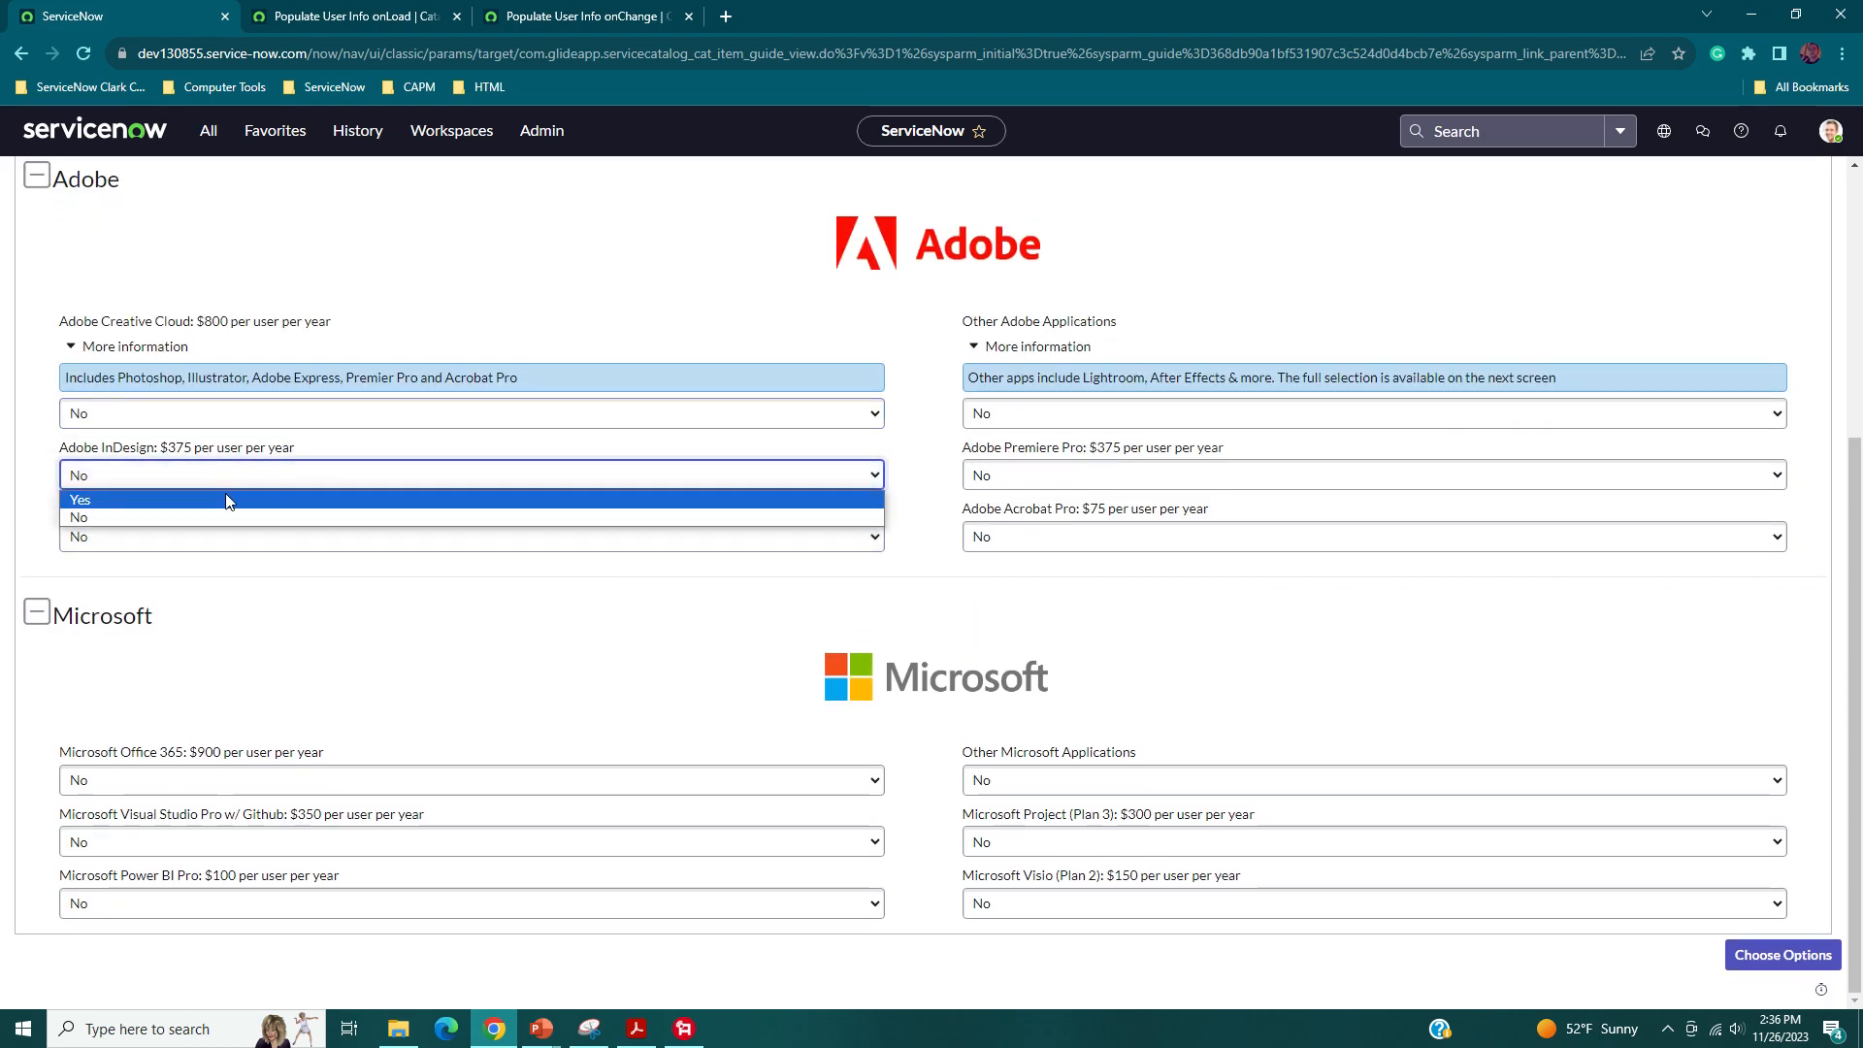
pyautogui.click(229, 497)
pyautogui.click(209, 536)
pyautogui.click(216, 578)
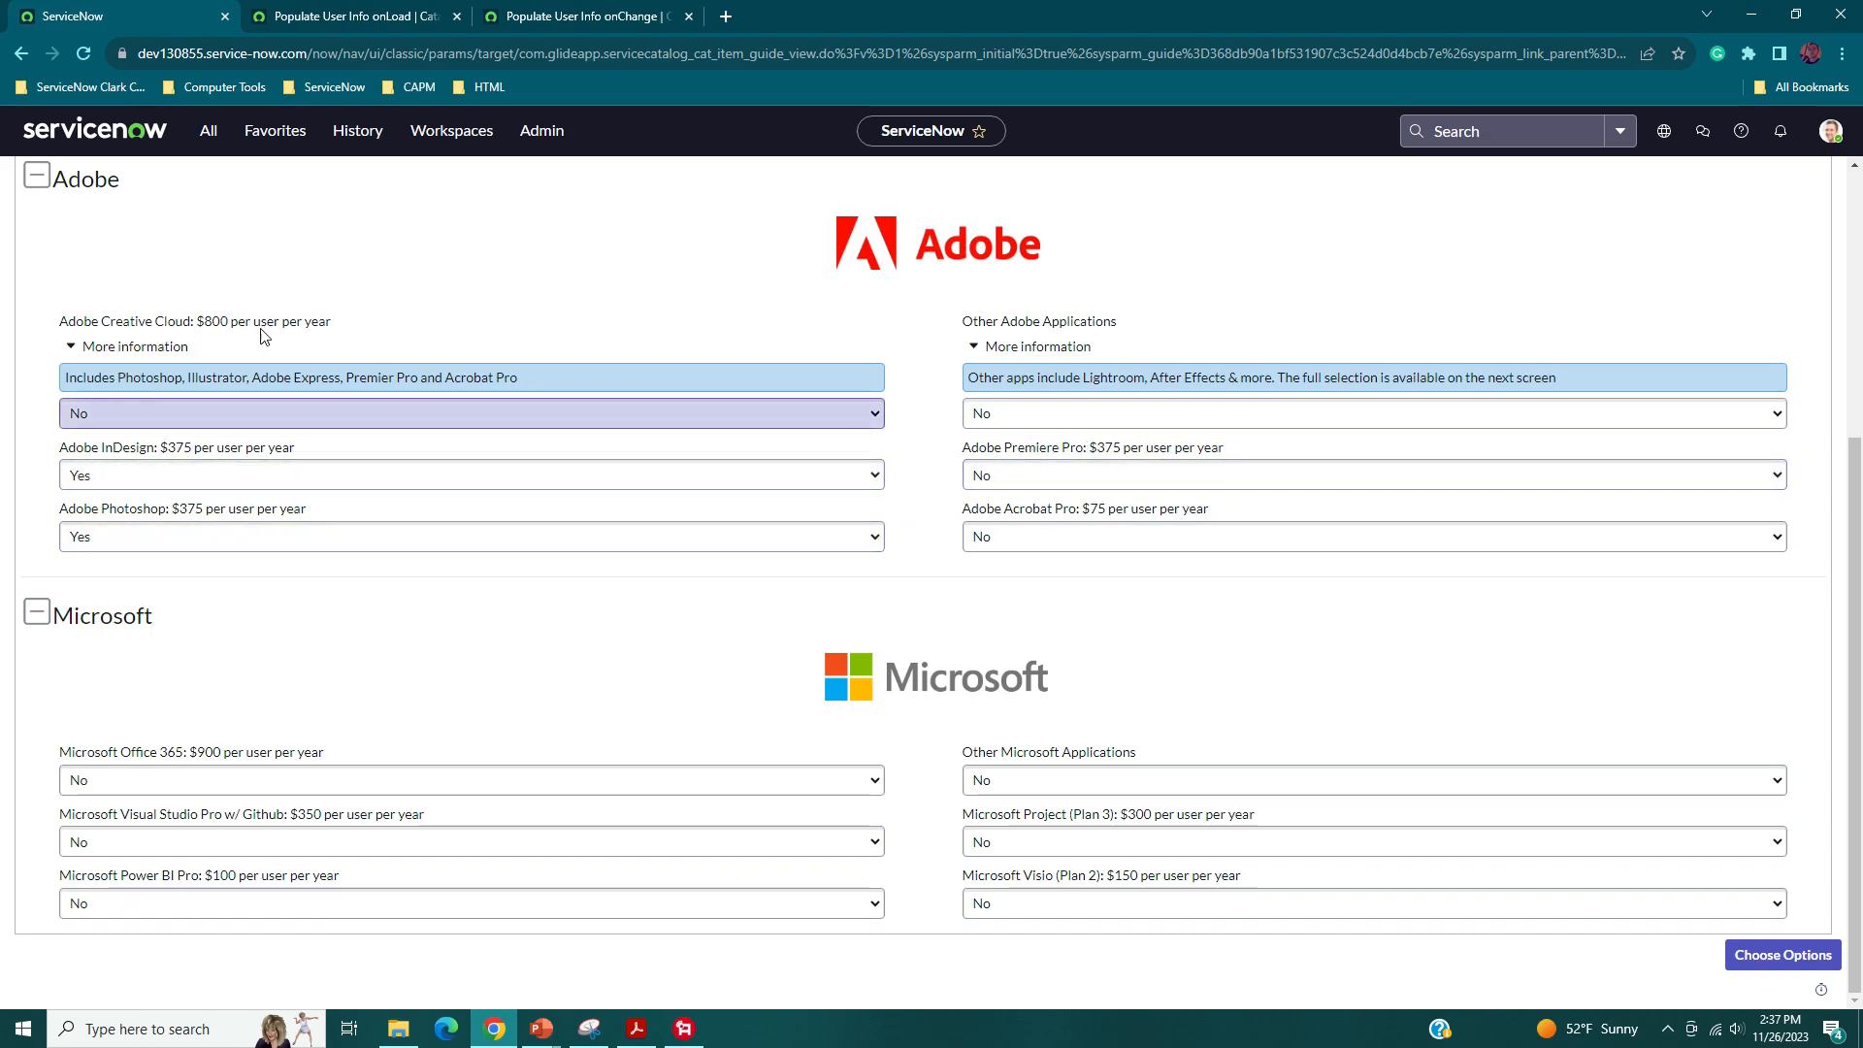
pyautogui.click(1009, 478)
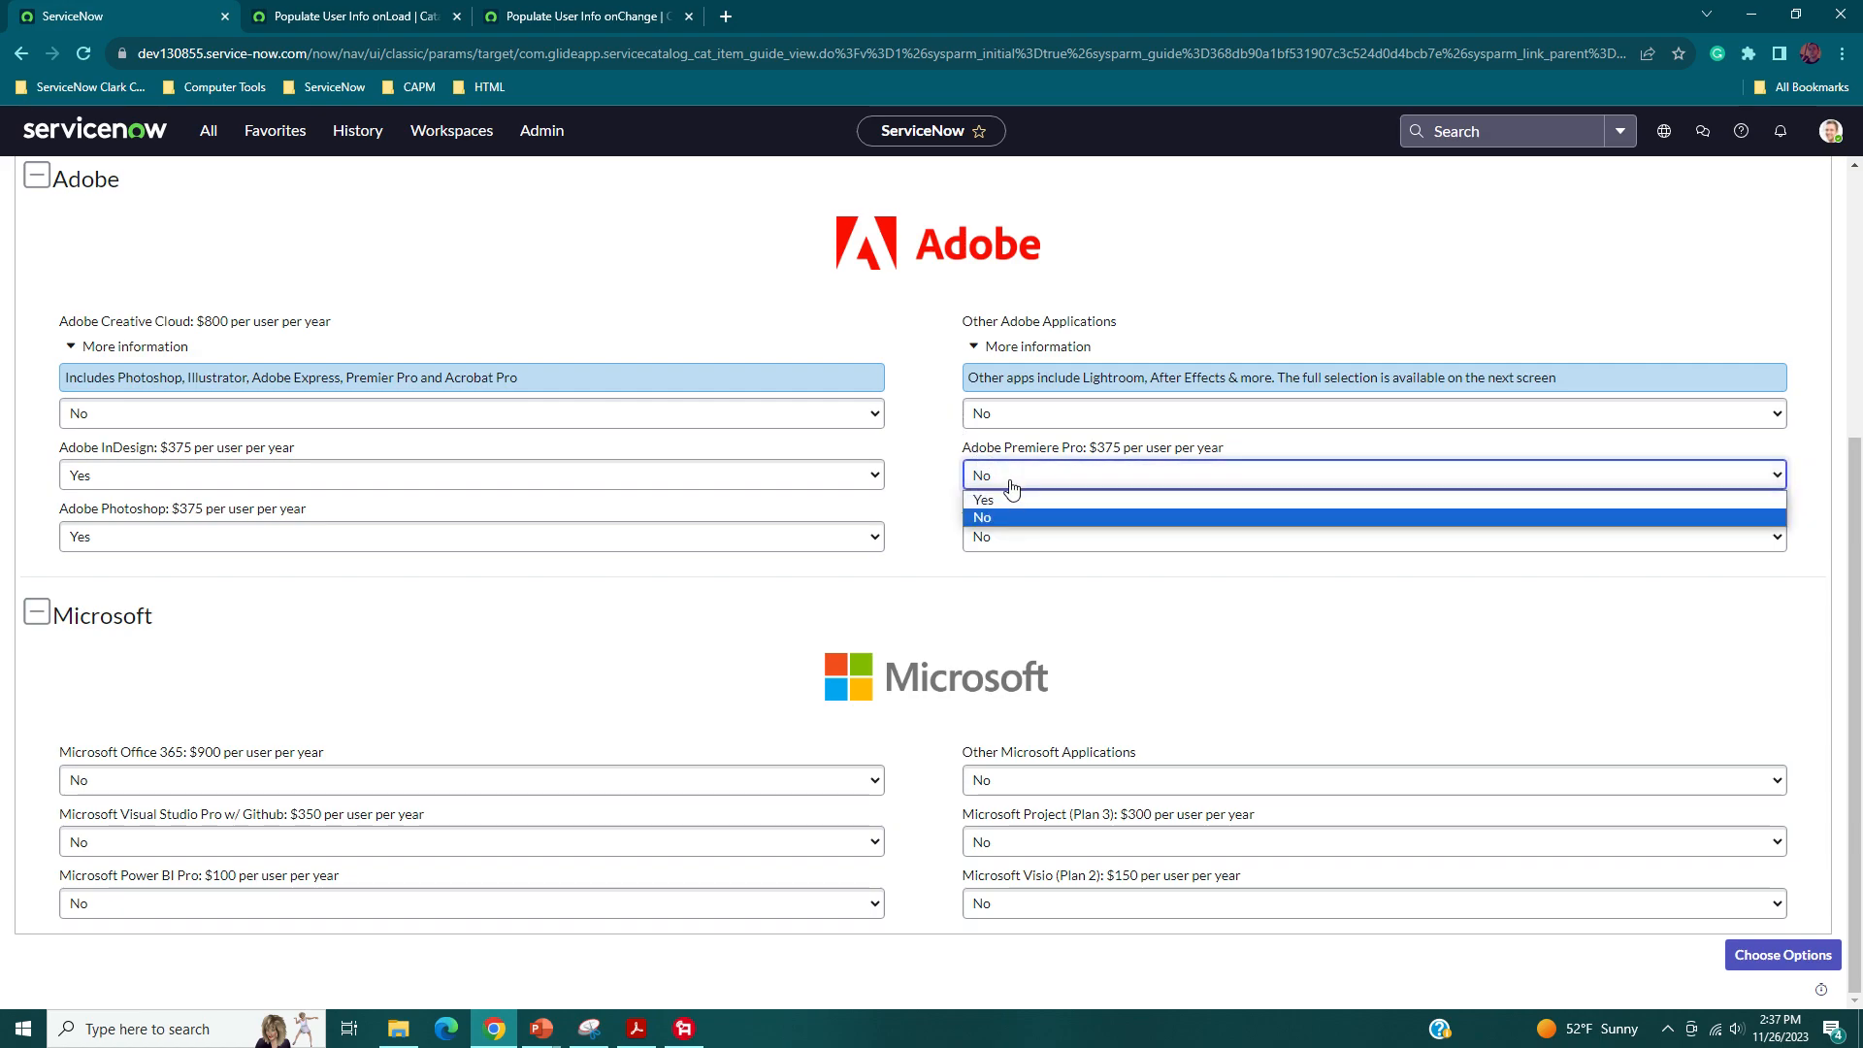
pyautogui.click(983, 500)
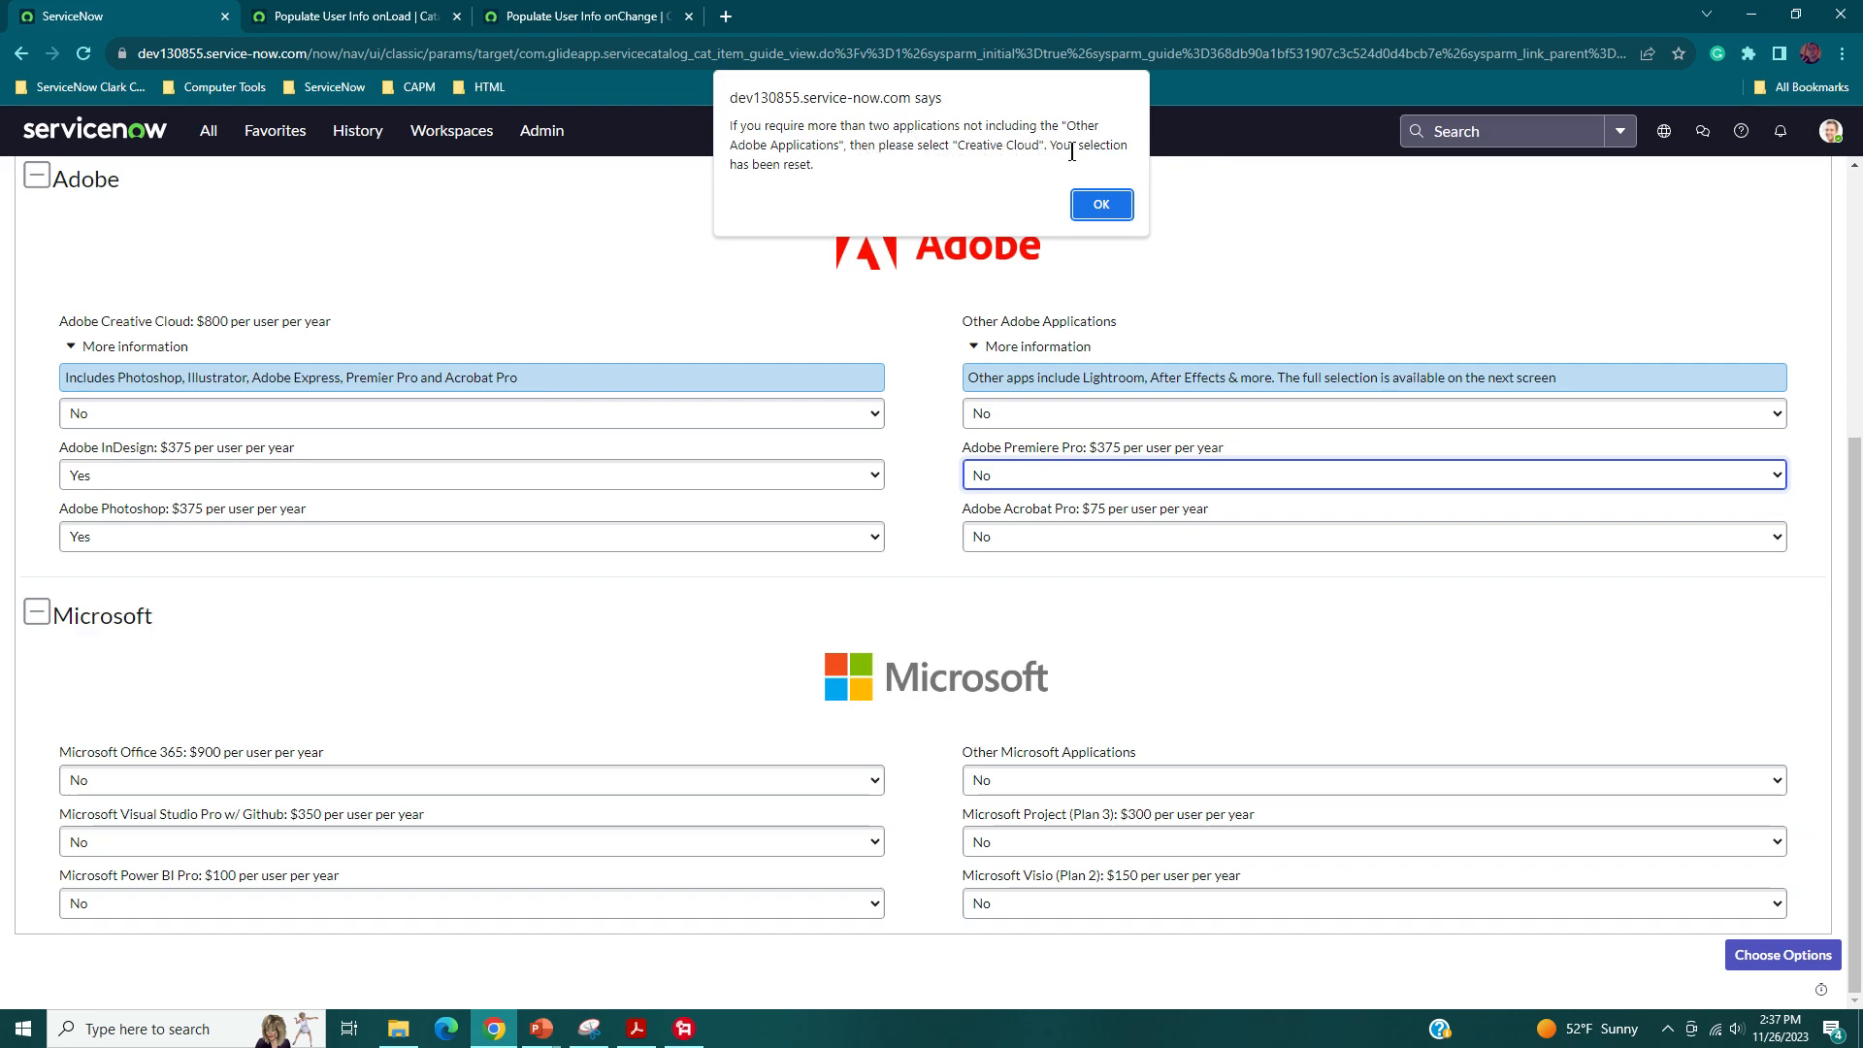
pyautogui.click(1101, 204)
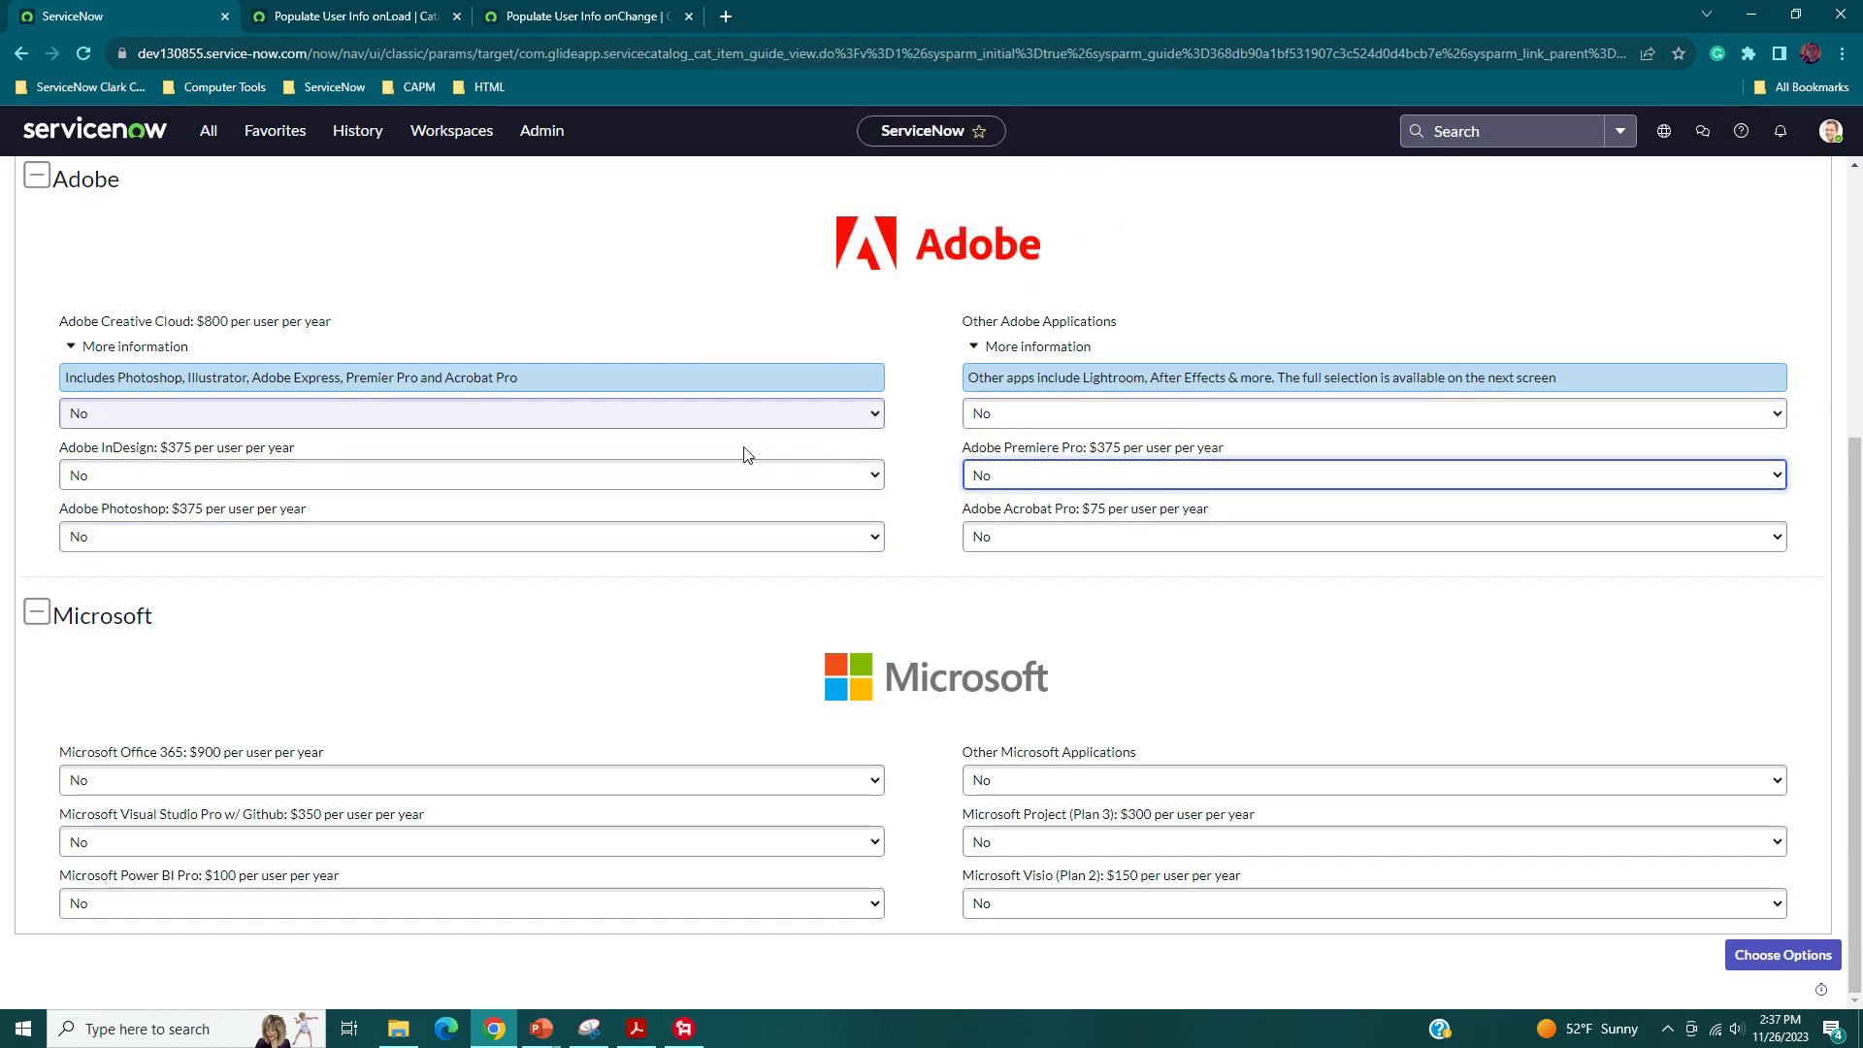
# - Set Adobe Photoshop, Adobe Premiere Pro and Other Adobe Applications to Yes
pyautogui.click(465, 535)
pyautogui.click(499, 579)
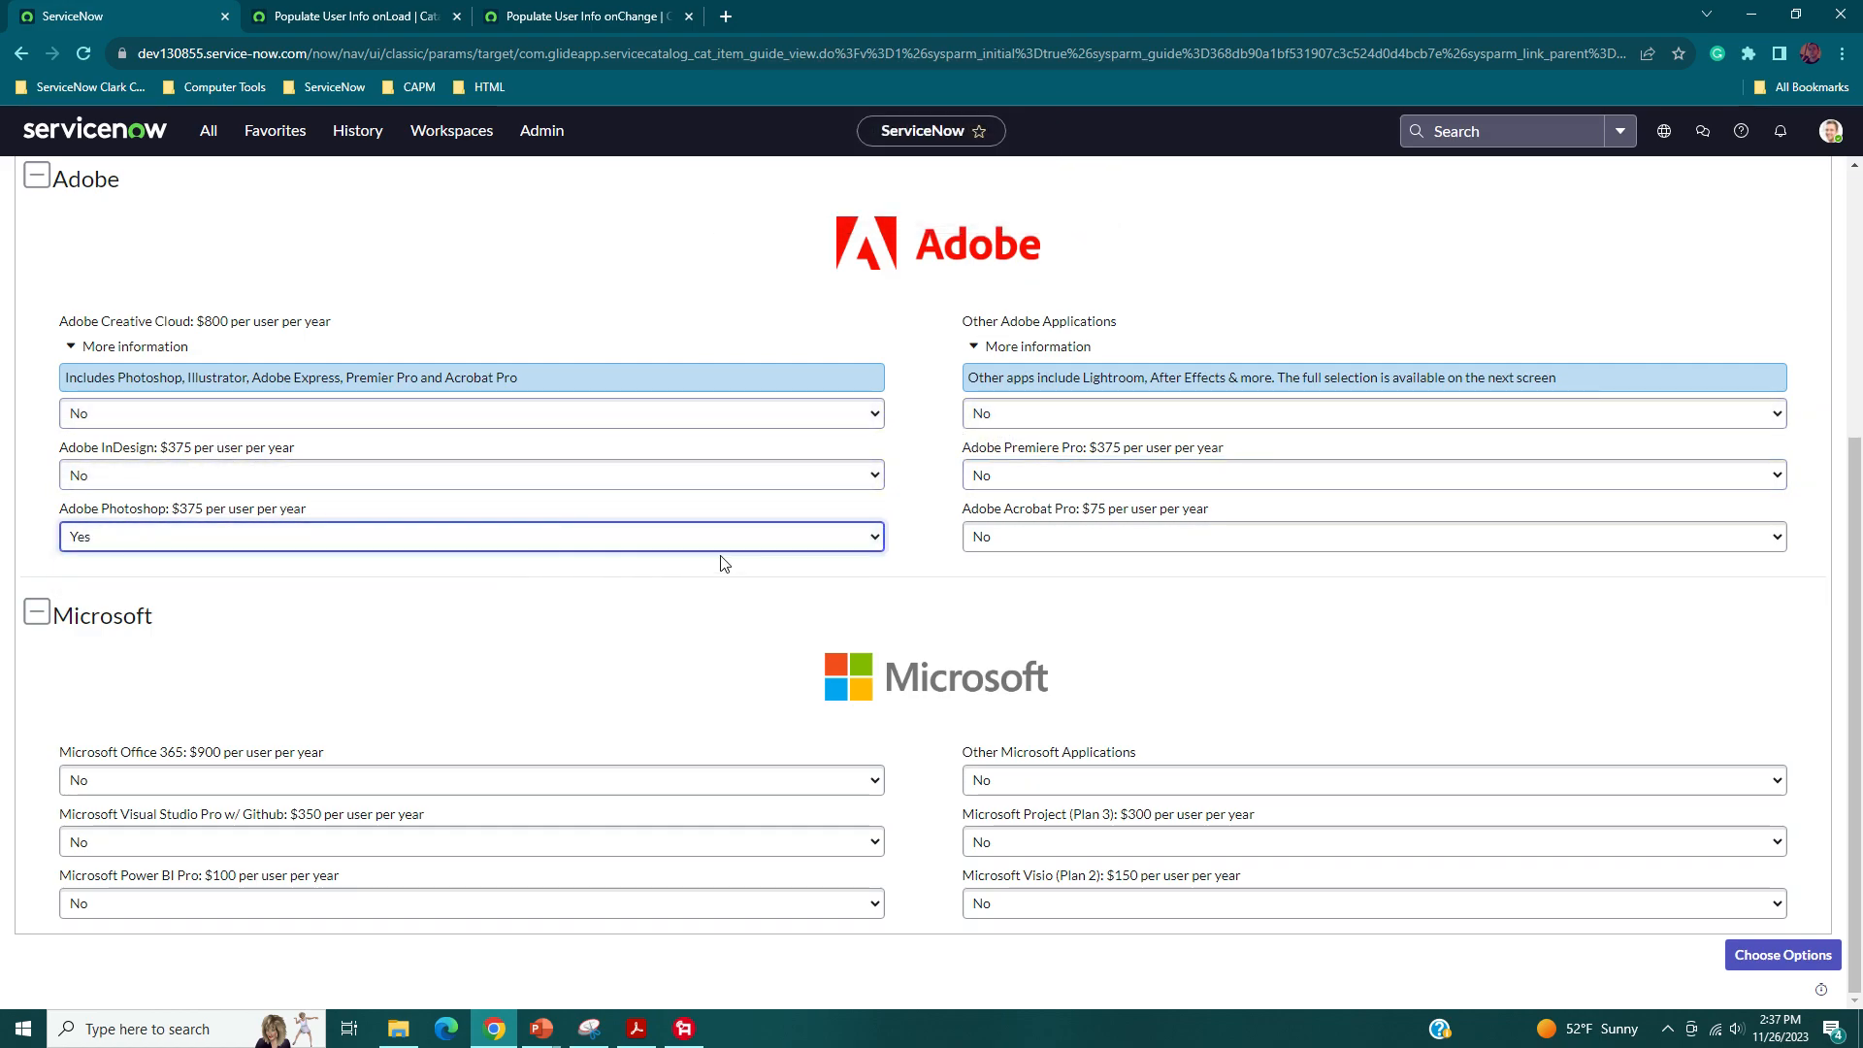
pyautogui.click(1020, 475)
pyautogui.click(1028, 510)
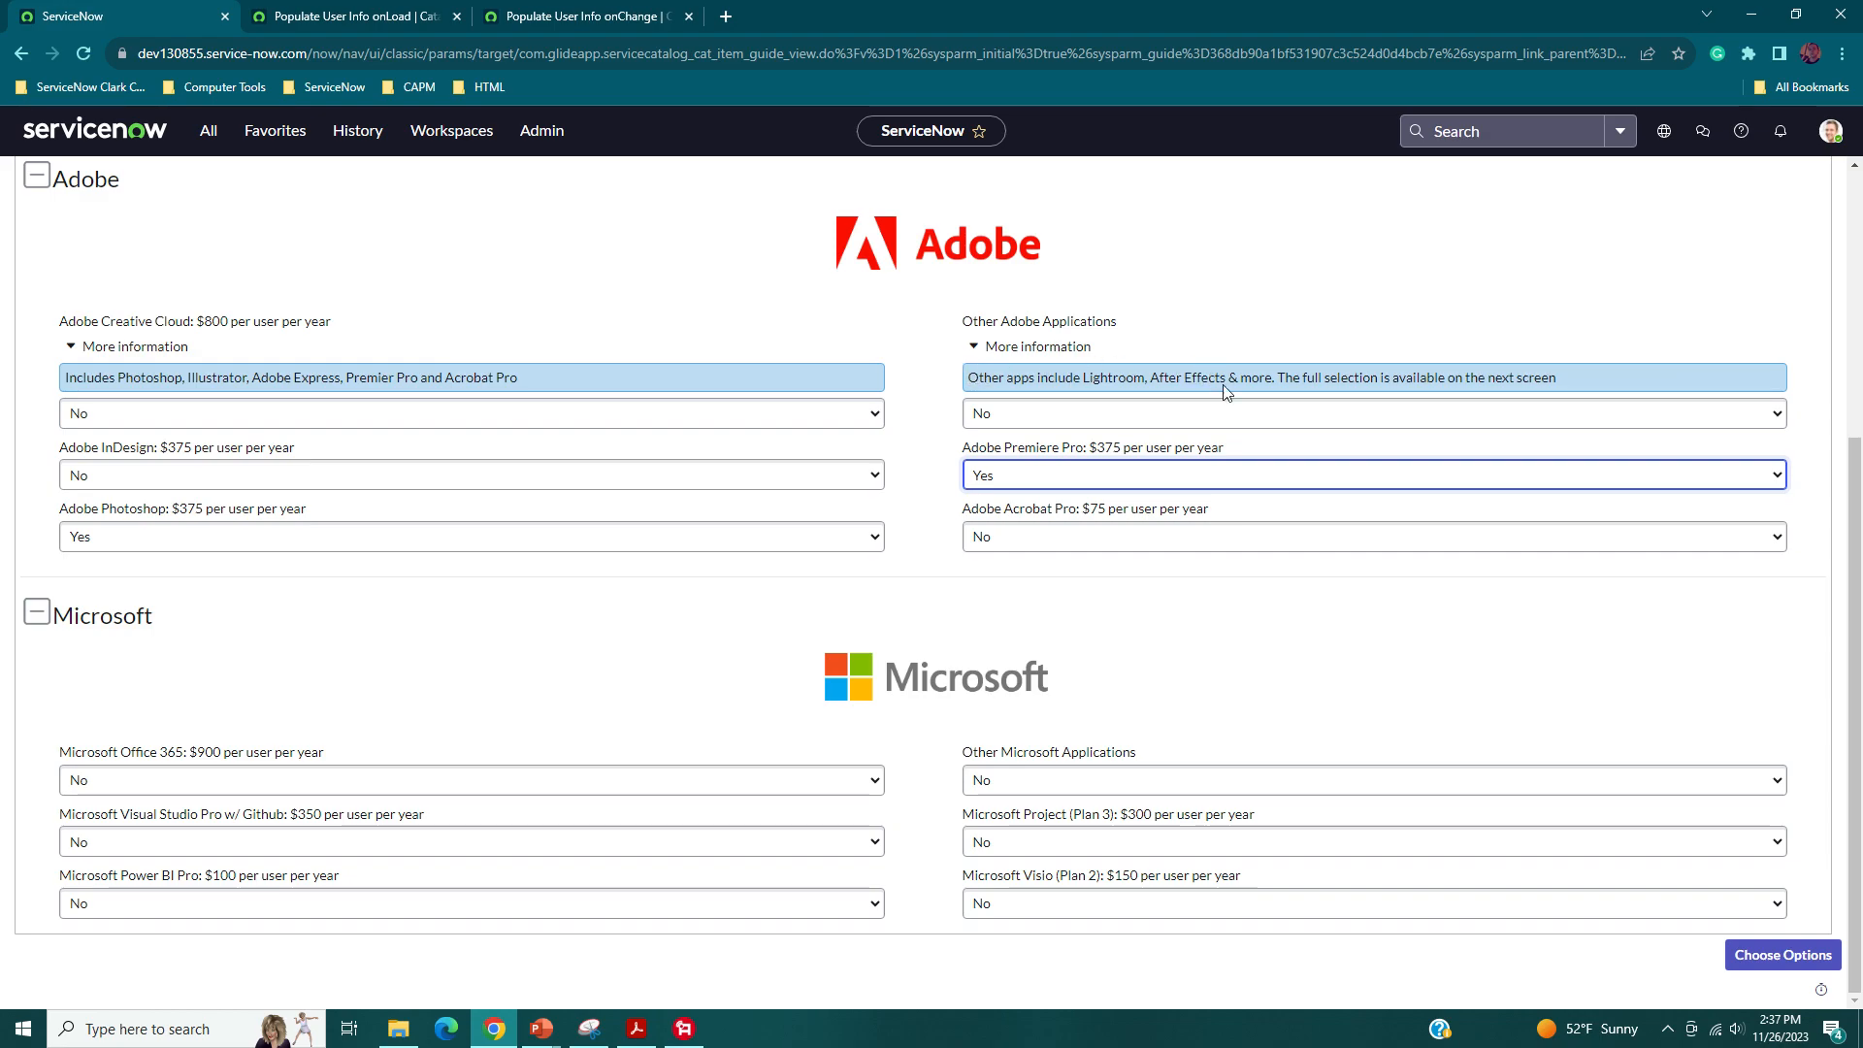
pyautogui.click(1248, 415)
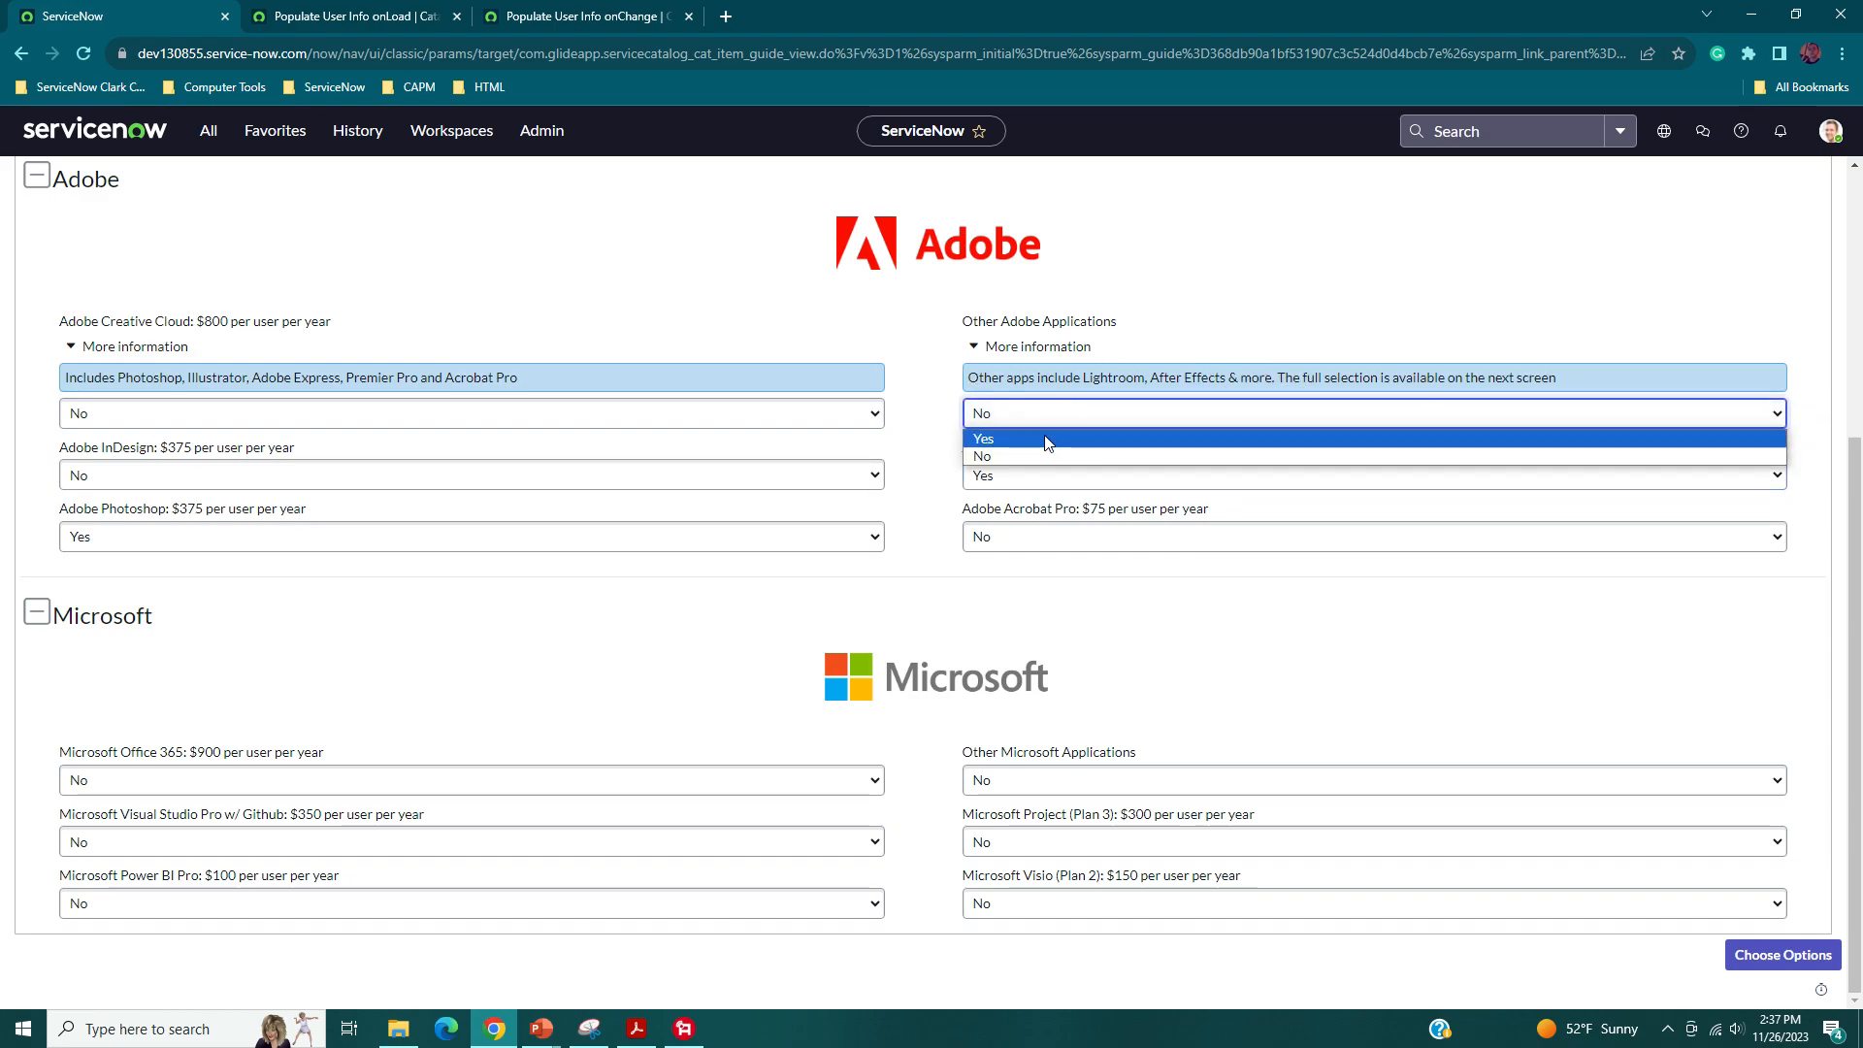
pyautogui.click(1067, 450)
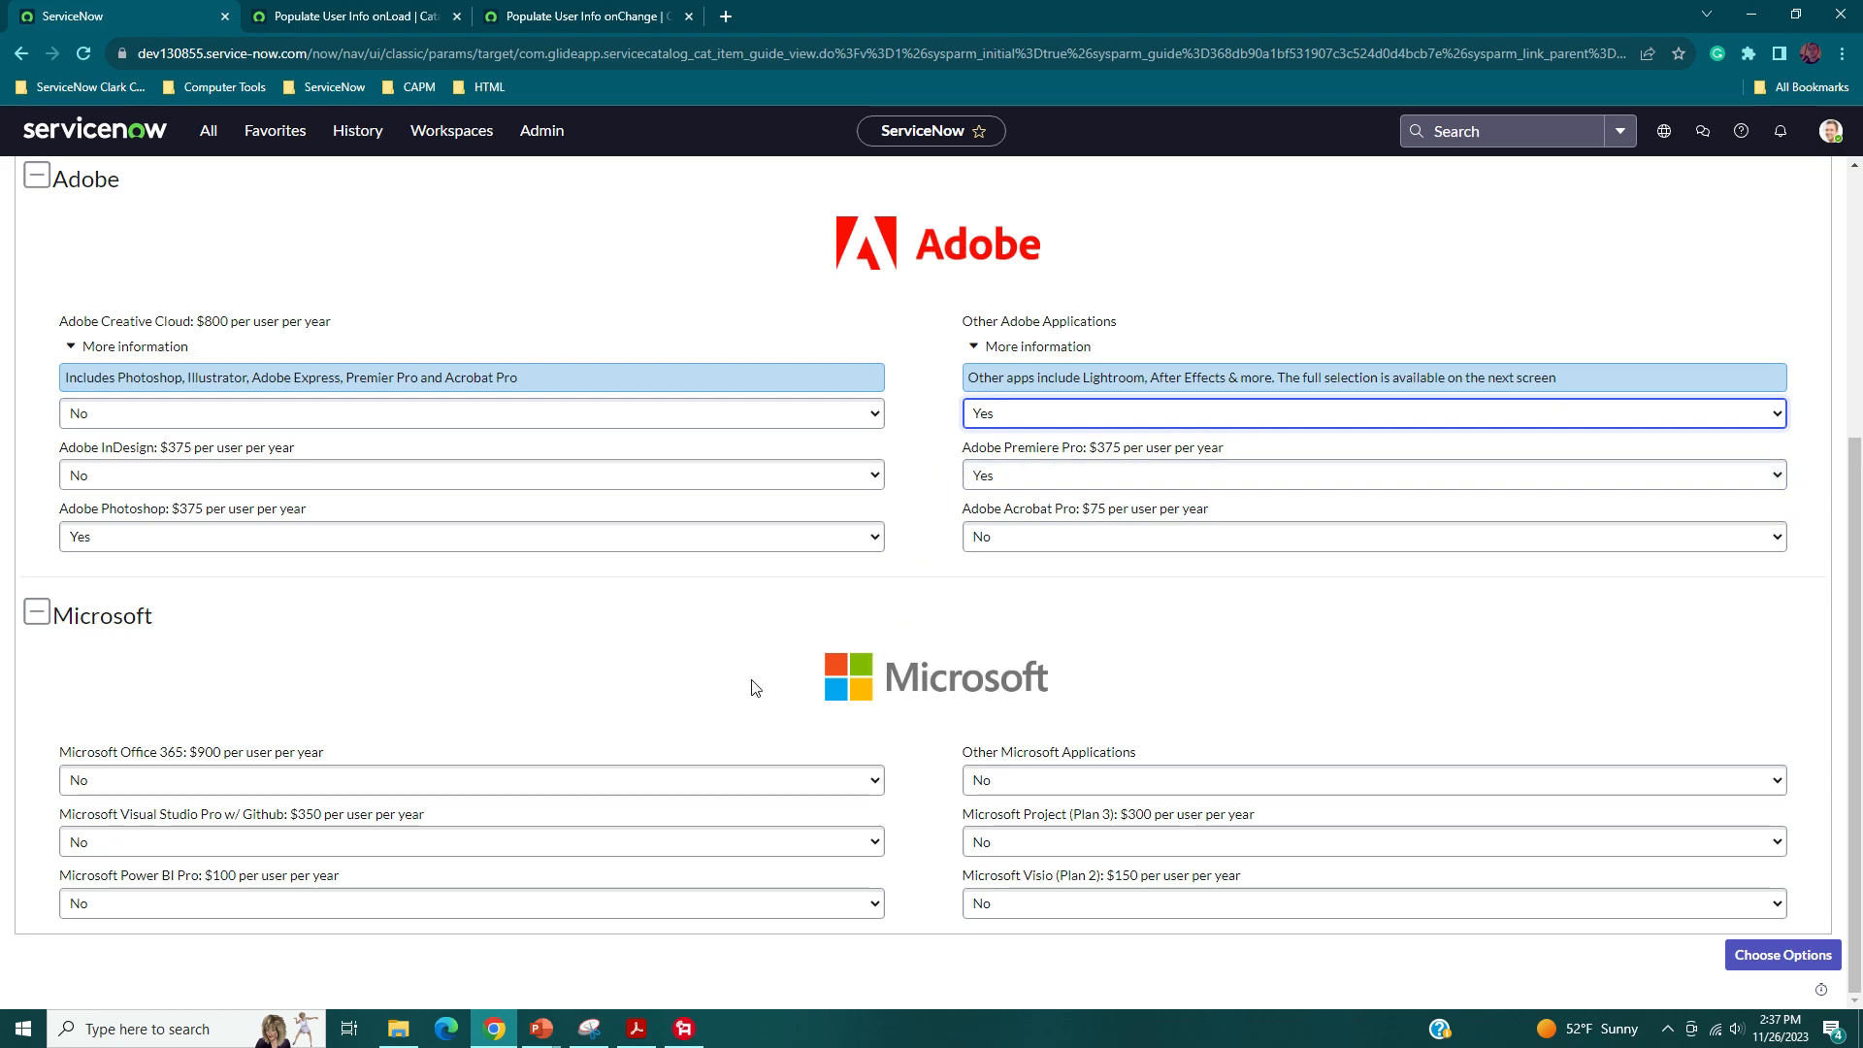
# - Request Microsoft Office 365 by choosing Yes and answer Yes to Supplemental Position
pyautogui.click(167, 788)
pyautogui.click(160, 807)
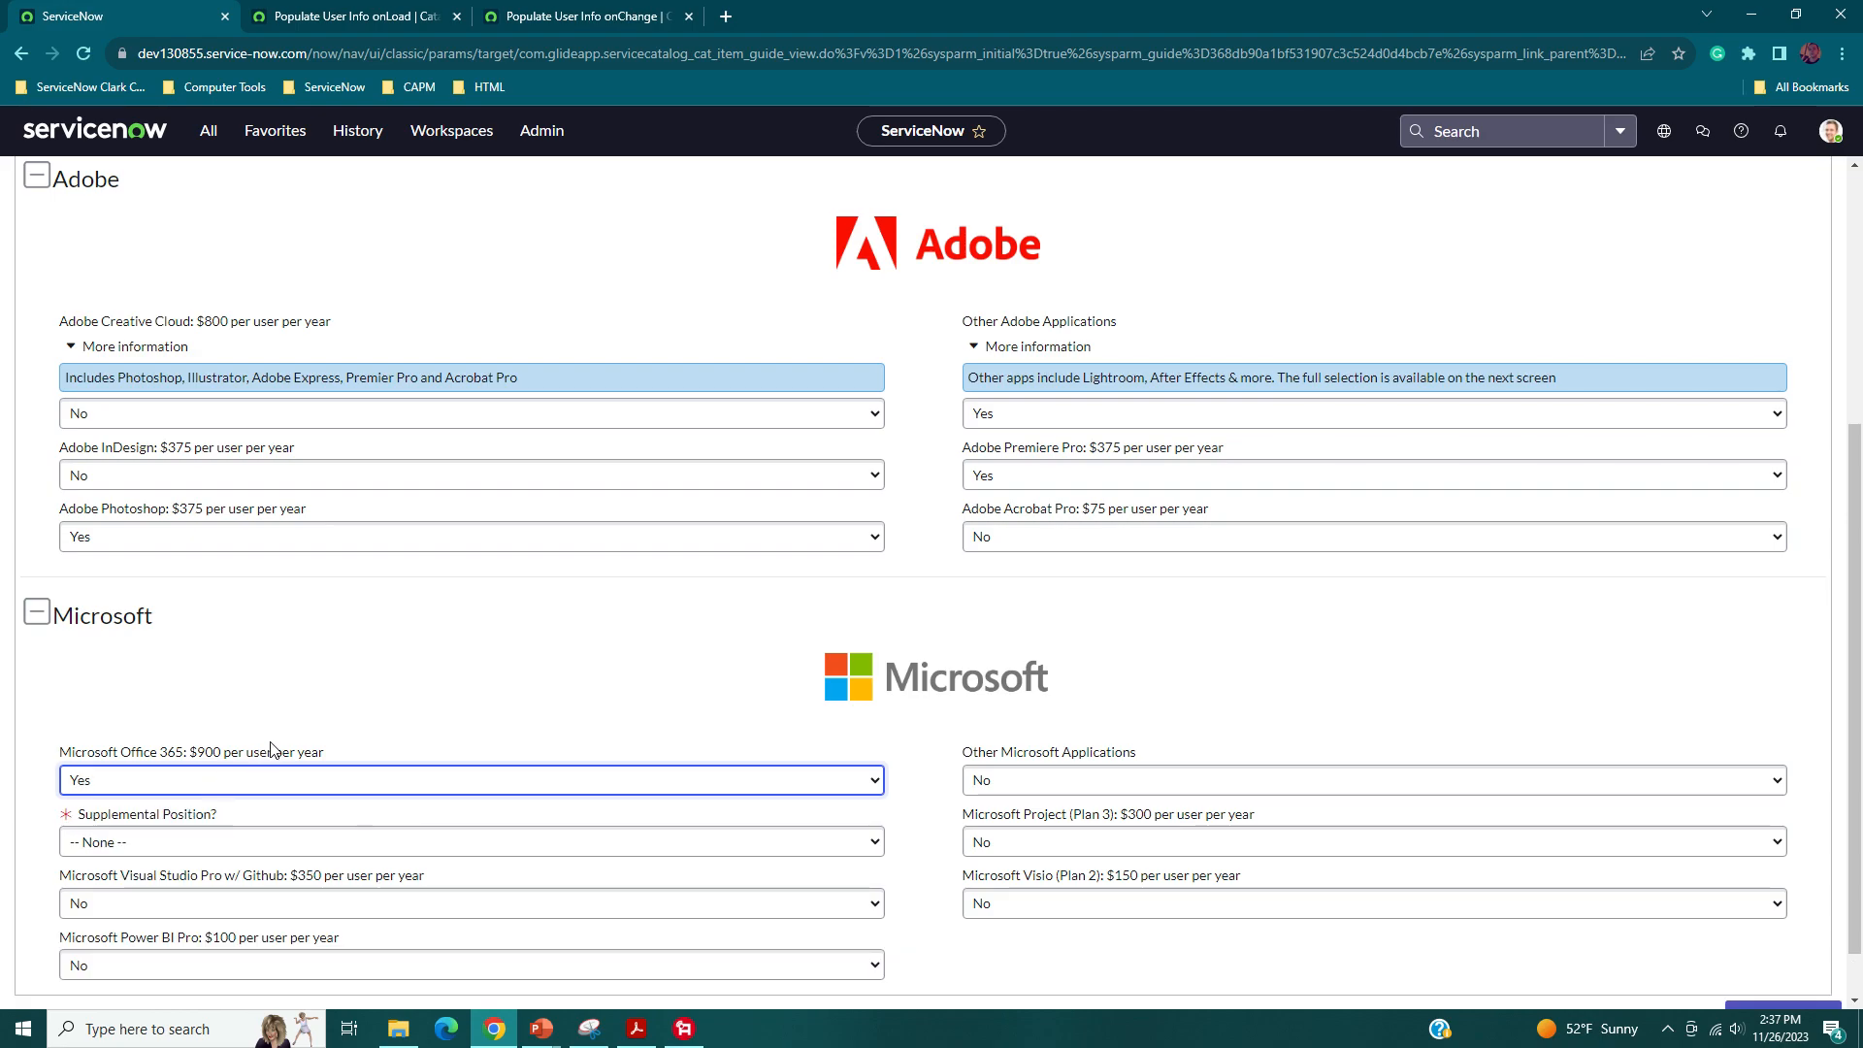
pyautogui.scroll(-1, 160, 815)
pyautogui.click(123, 786)
pyautogui.click(127, 822)
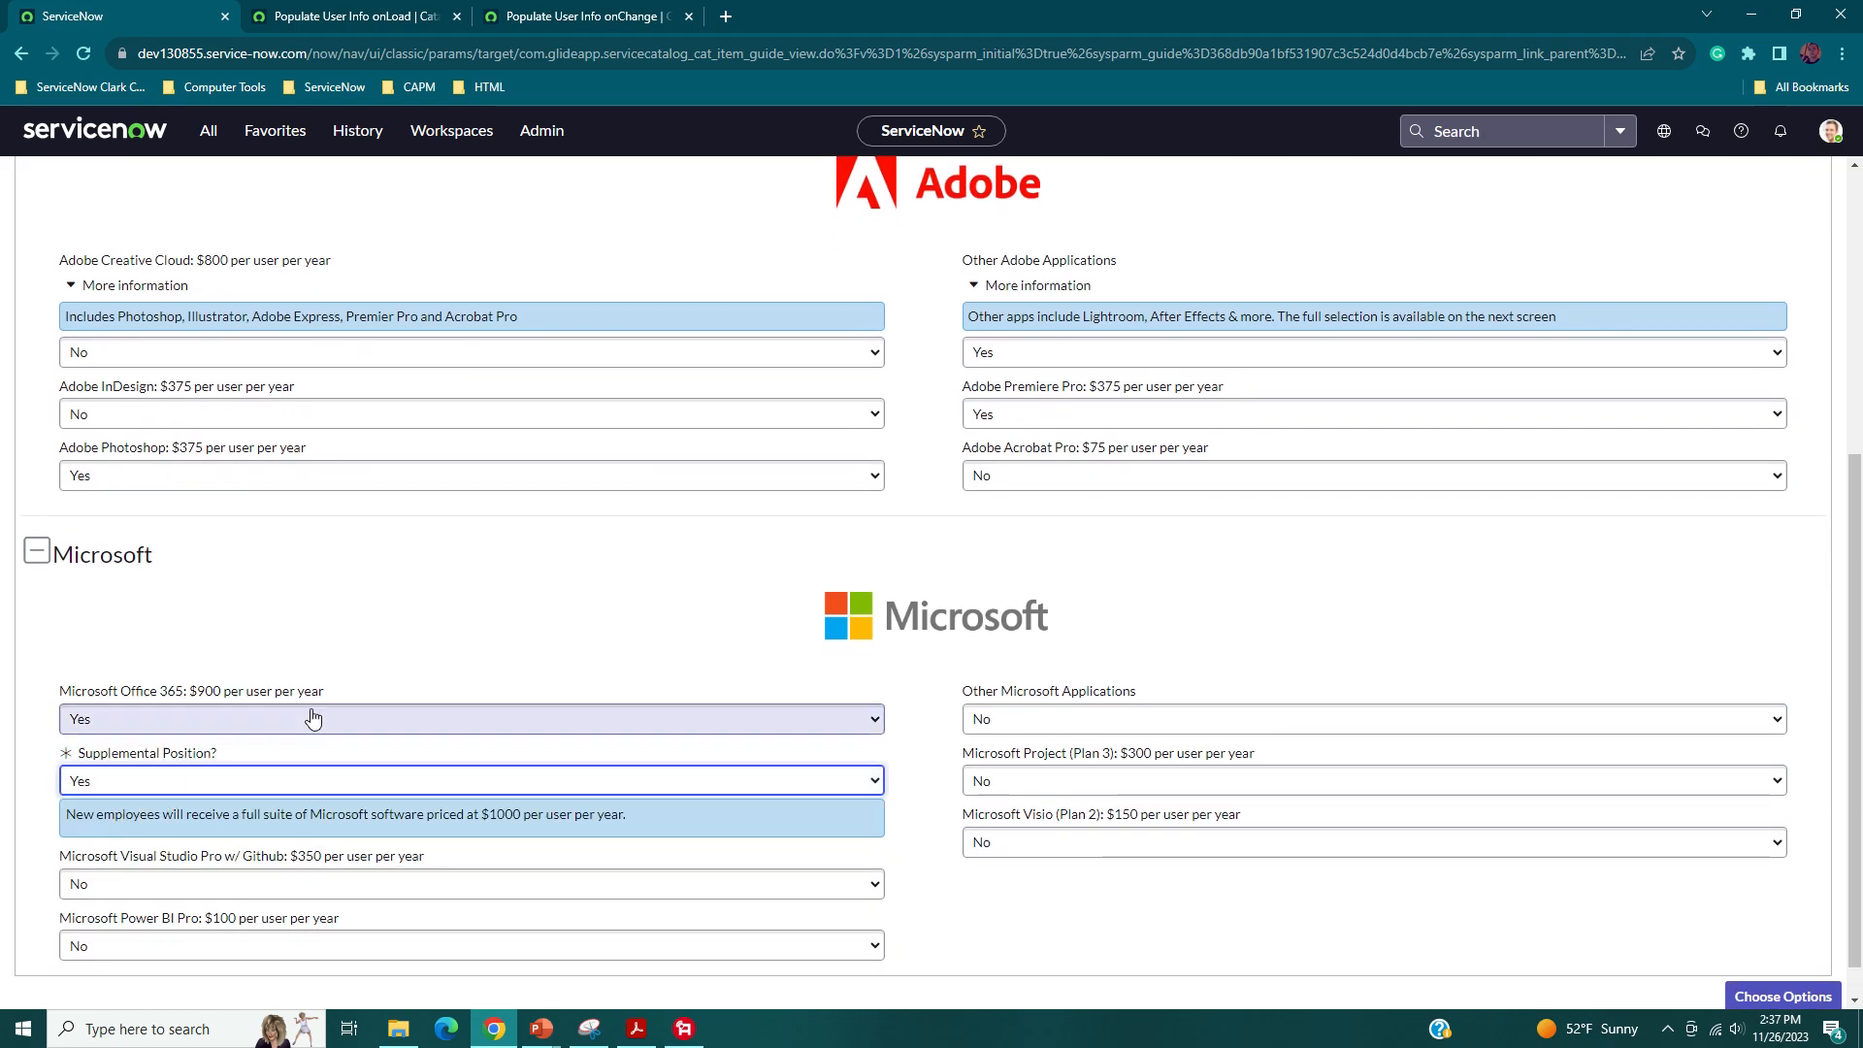
# - Set Microsoft Visual Studio Pro w/ Github and Microsoft Power BI Pro to Yes
pyautogui.scroll(-1, 338, 698)
pyautogui.click(329, 841)
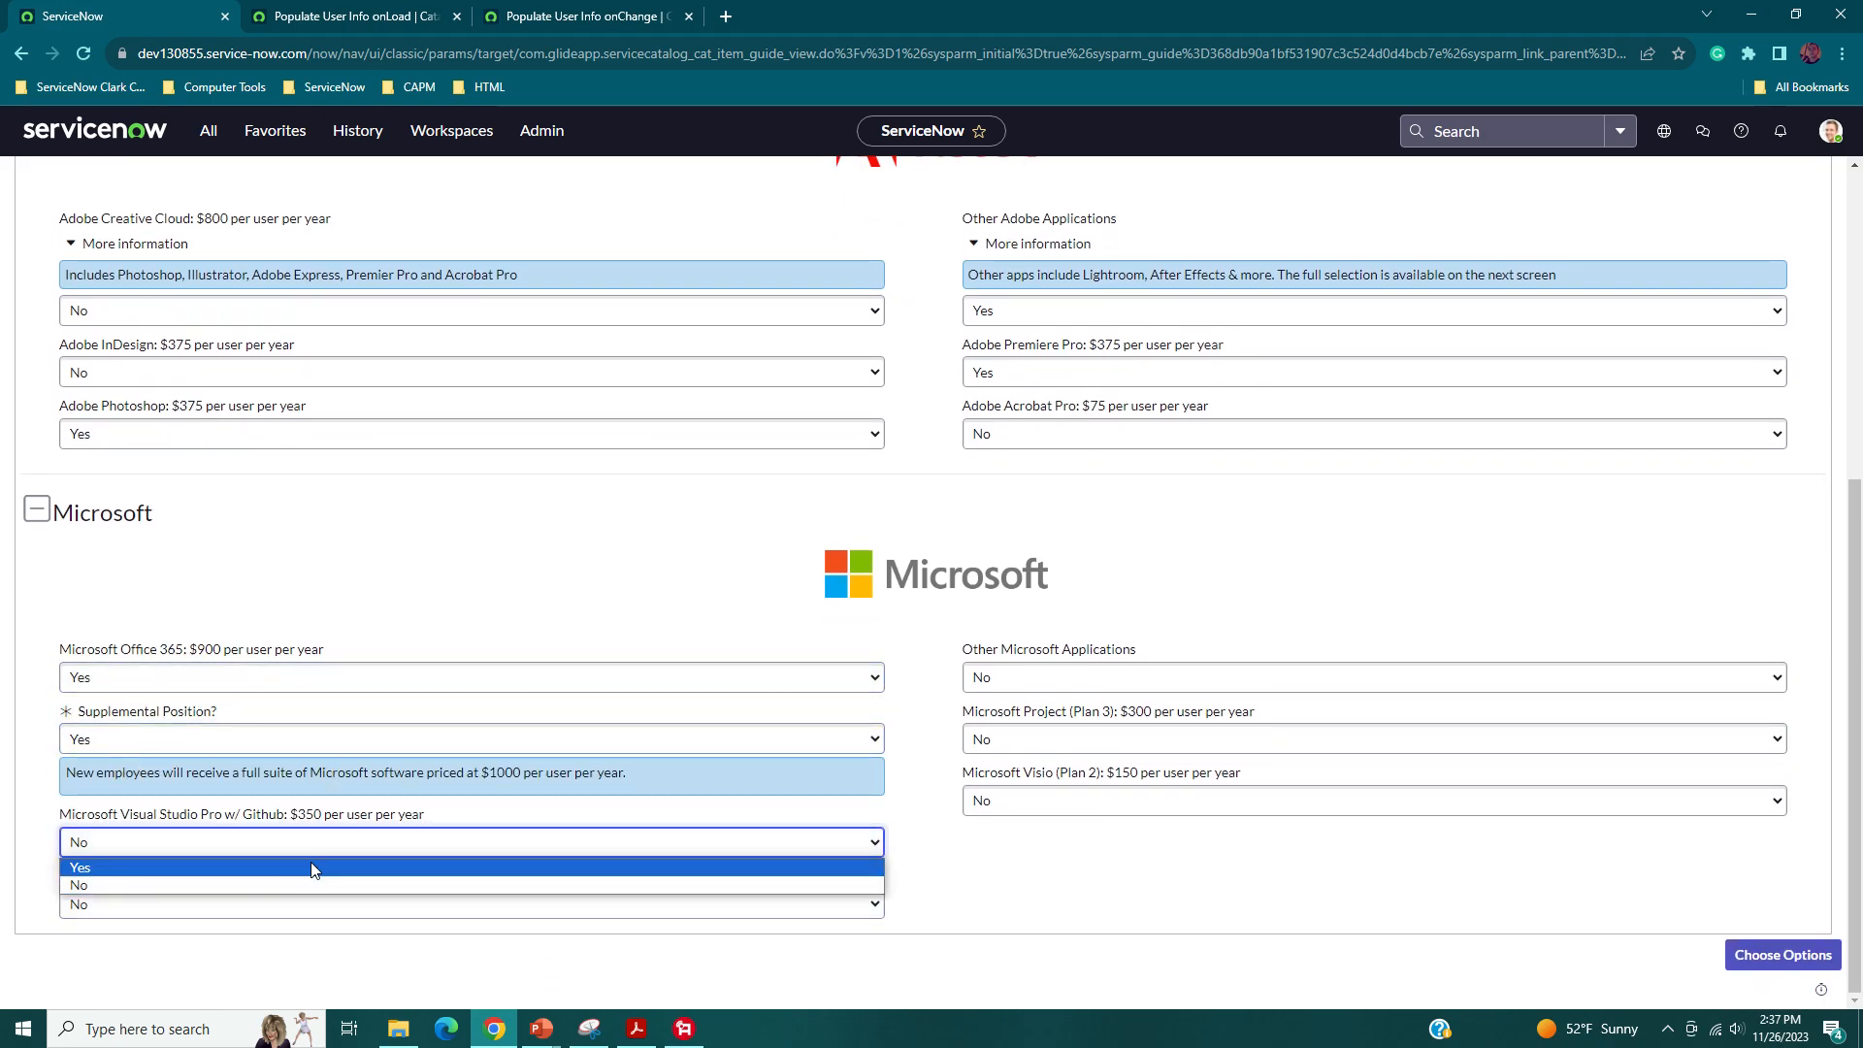
pyautogui.click(311, 861)
pyautogui.click(301, 903)
pyautogui.click(294, 945)
pyautogui.click(325, 907)
pyautogui.click(328, 931)
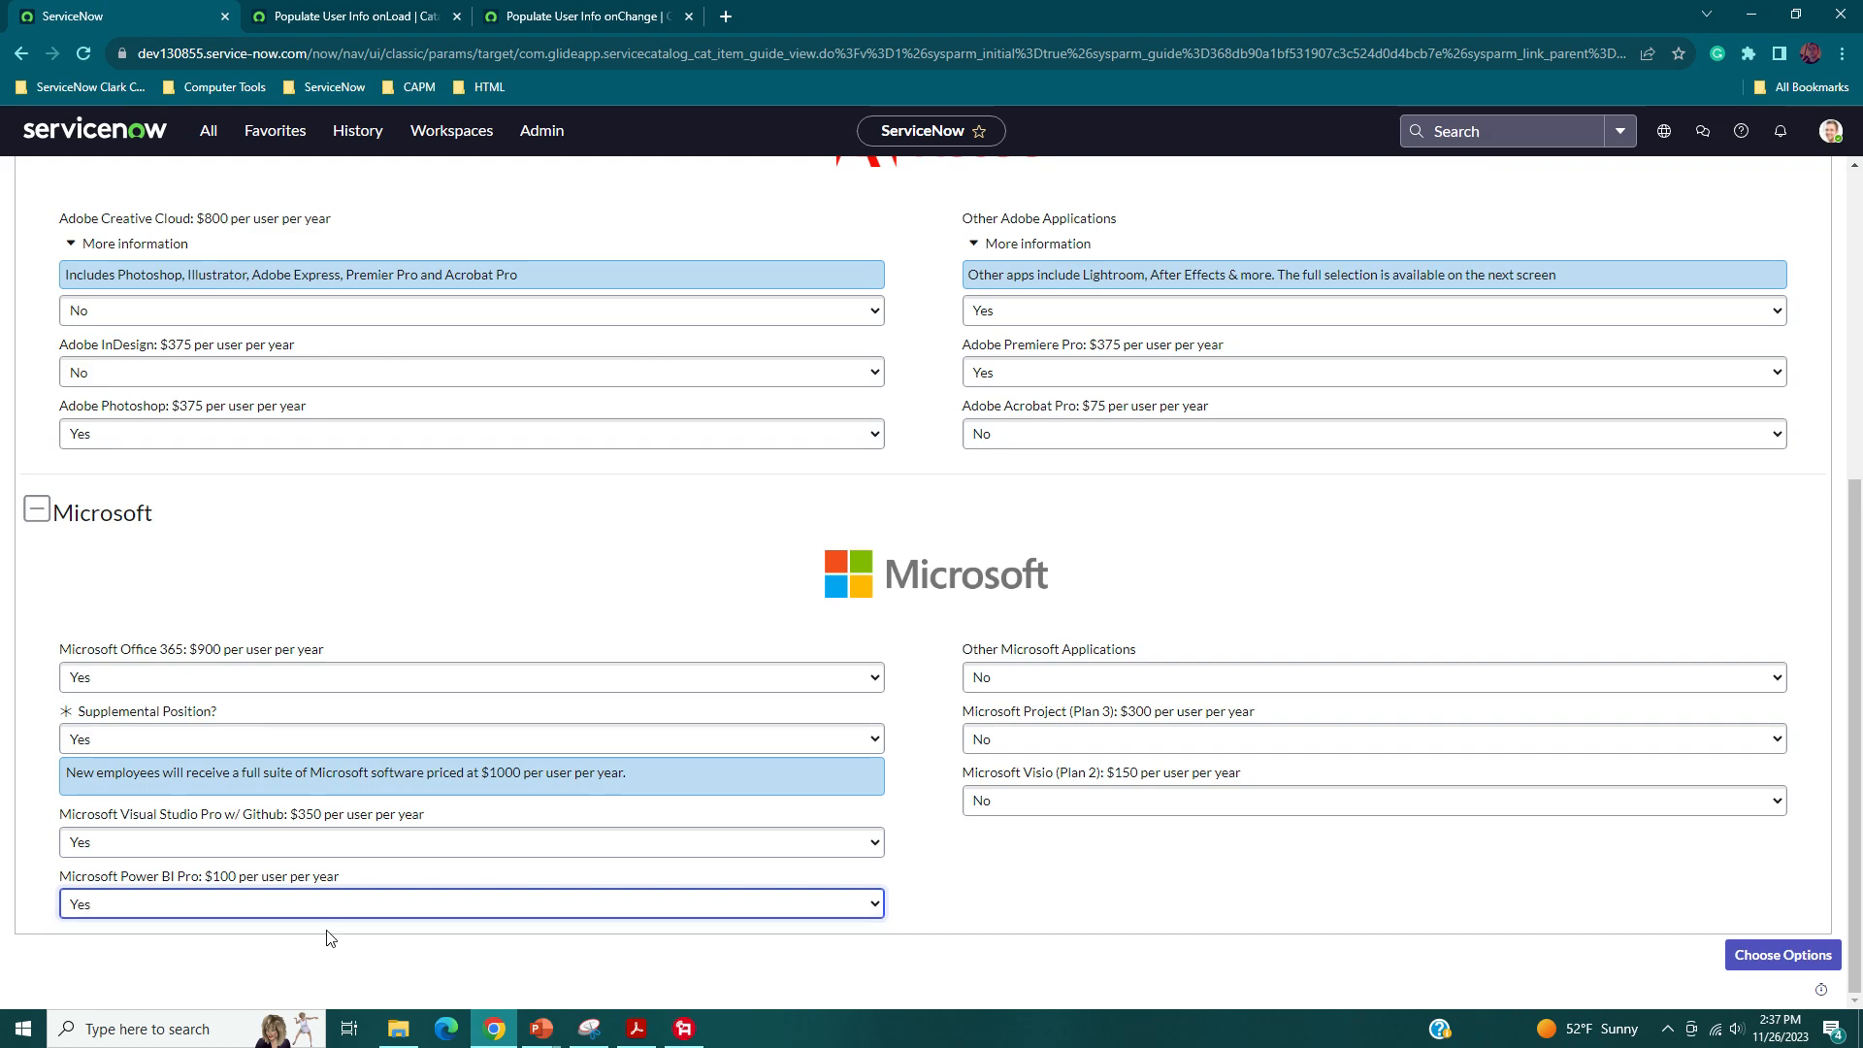
# - Set Other Microsoft Applications, Microsoft Project (Plan 3) and Microsoft Visio (Plan 2) to Yes
pyautogui.click(1227, 679)
pyautogui.click(1212, 702)
pyautogui.click(1206, 678)
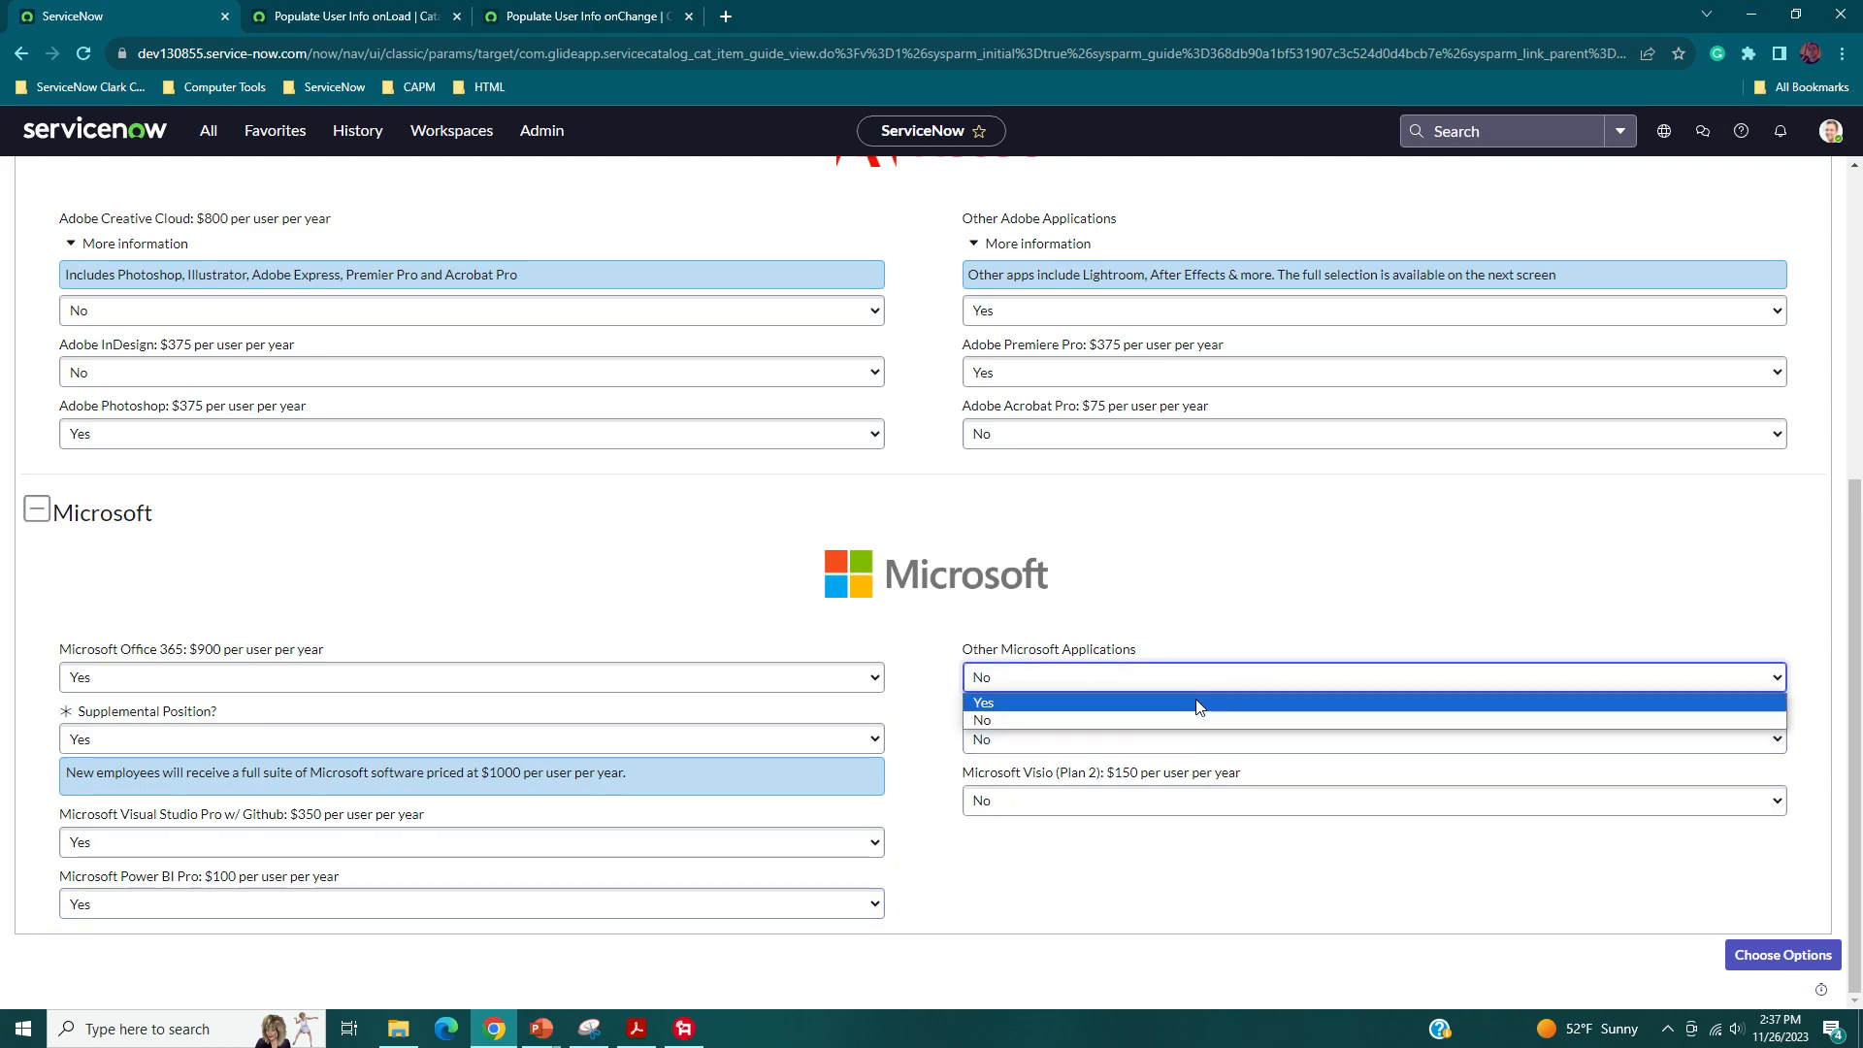
pyautogui.click(1197, 705)
pyautogui.click(1186, 739)
pyautogui.click(1174, 763)
pyautogui.click(1169, 801)
pyautogui.click(1116, 826)
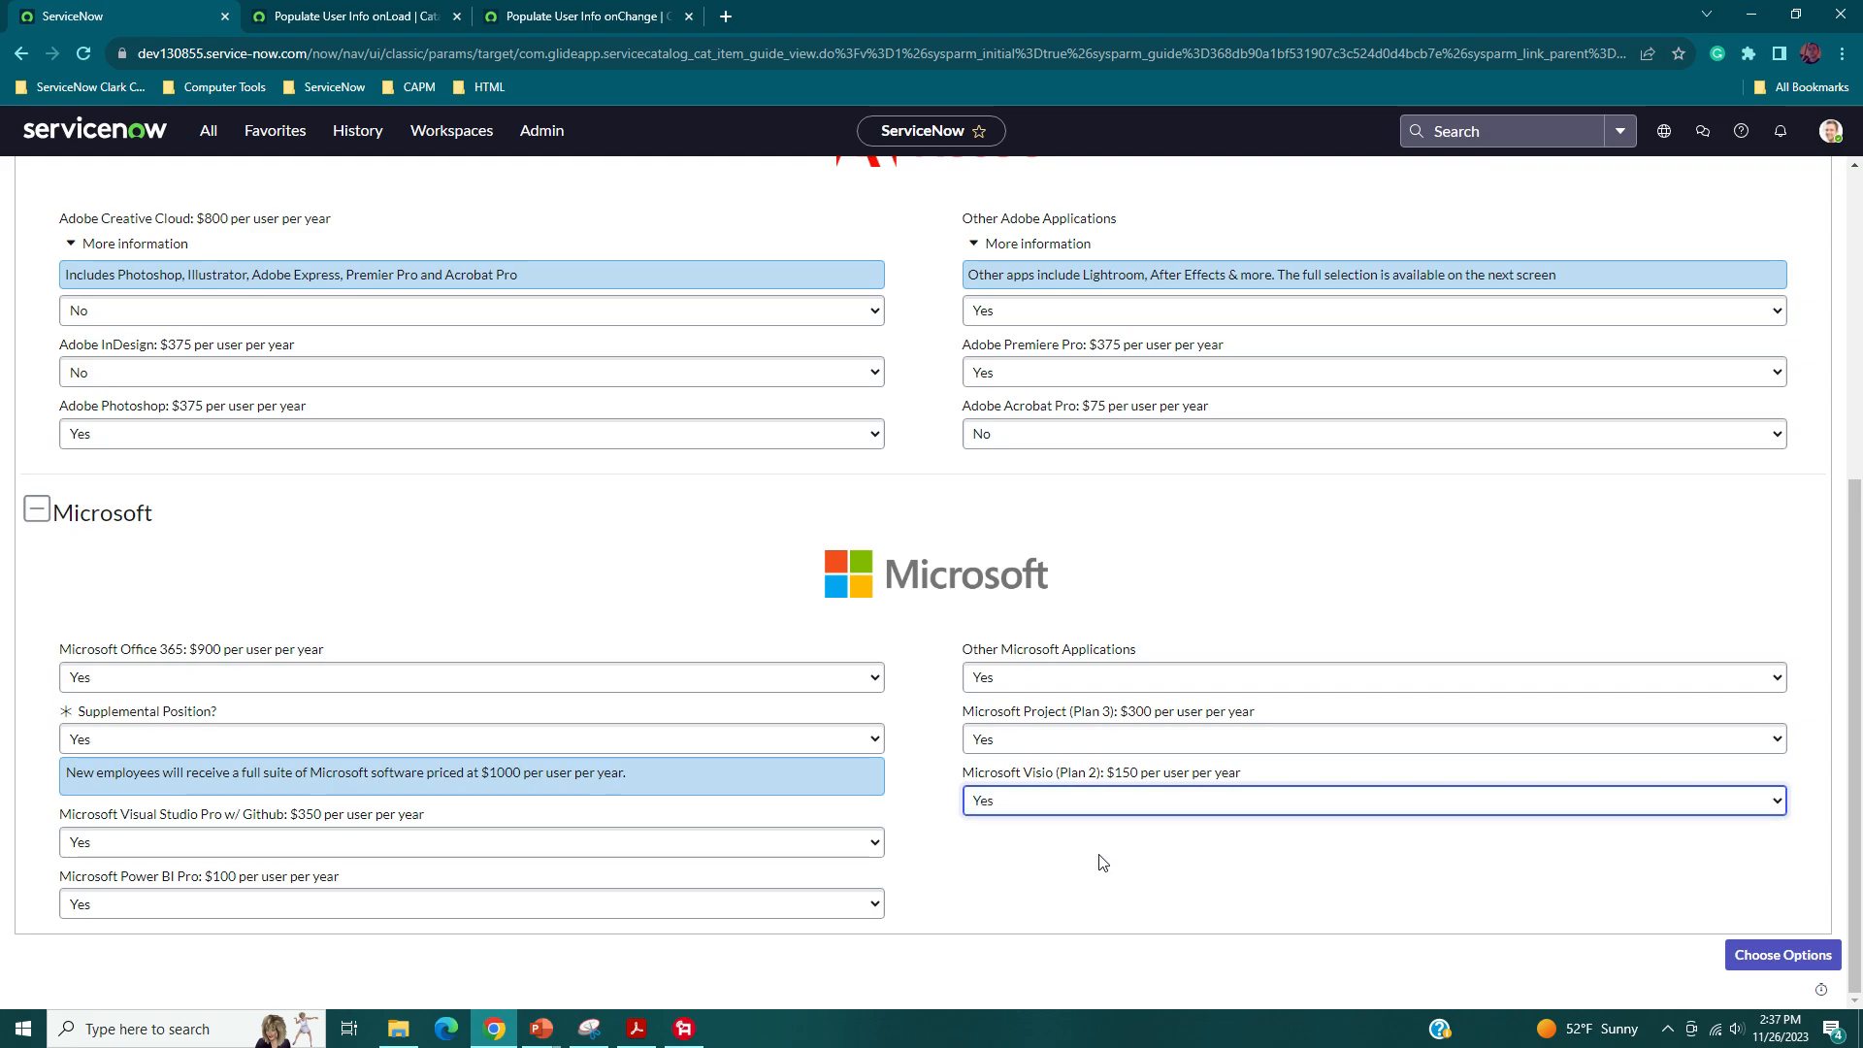
# - Review the Requested For, Adobe and Microsoft answers and proceed to the Choose Options stage of the order guide
pyautogui.scroll(6, 913, 801)
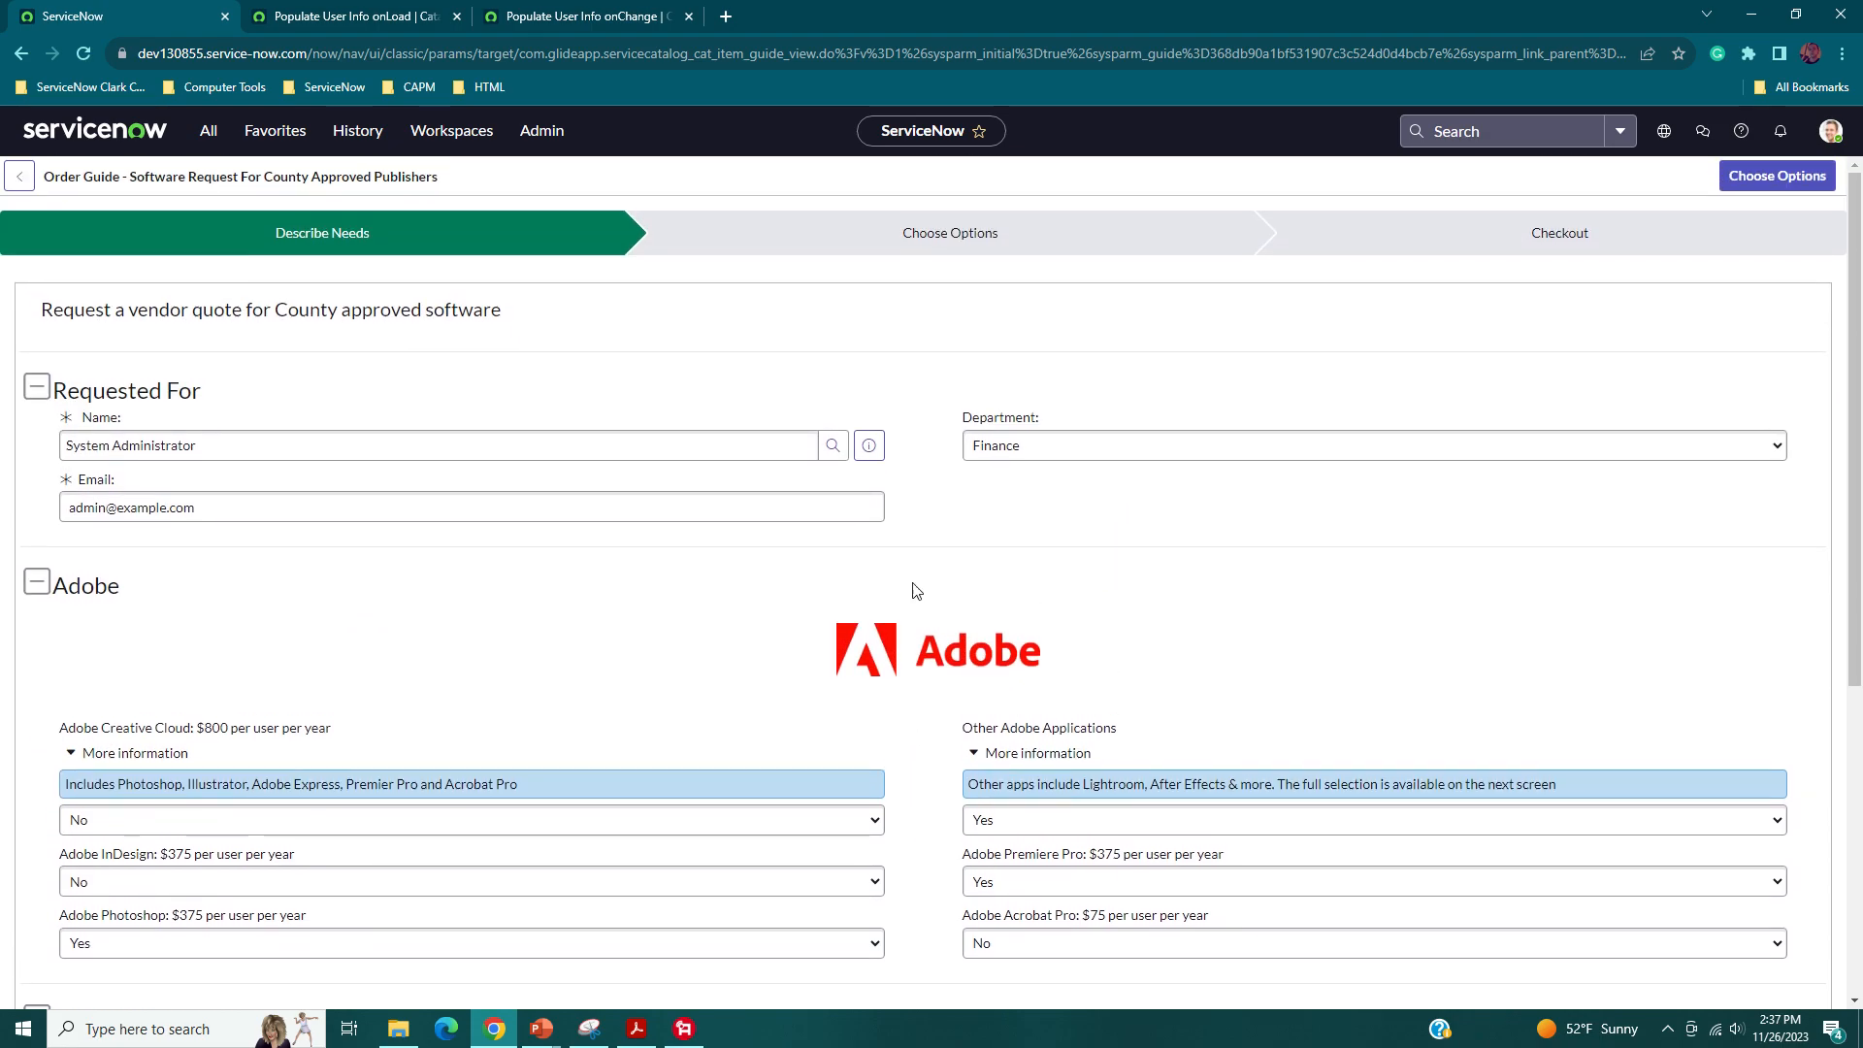
pyautogui.scroll(-5, 916, 543)
pyautogui.scroll(4, 920, 505)
pyautogui.scroll(3, 919, 506)
pyautogui.scroll(-6, 920, 506)
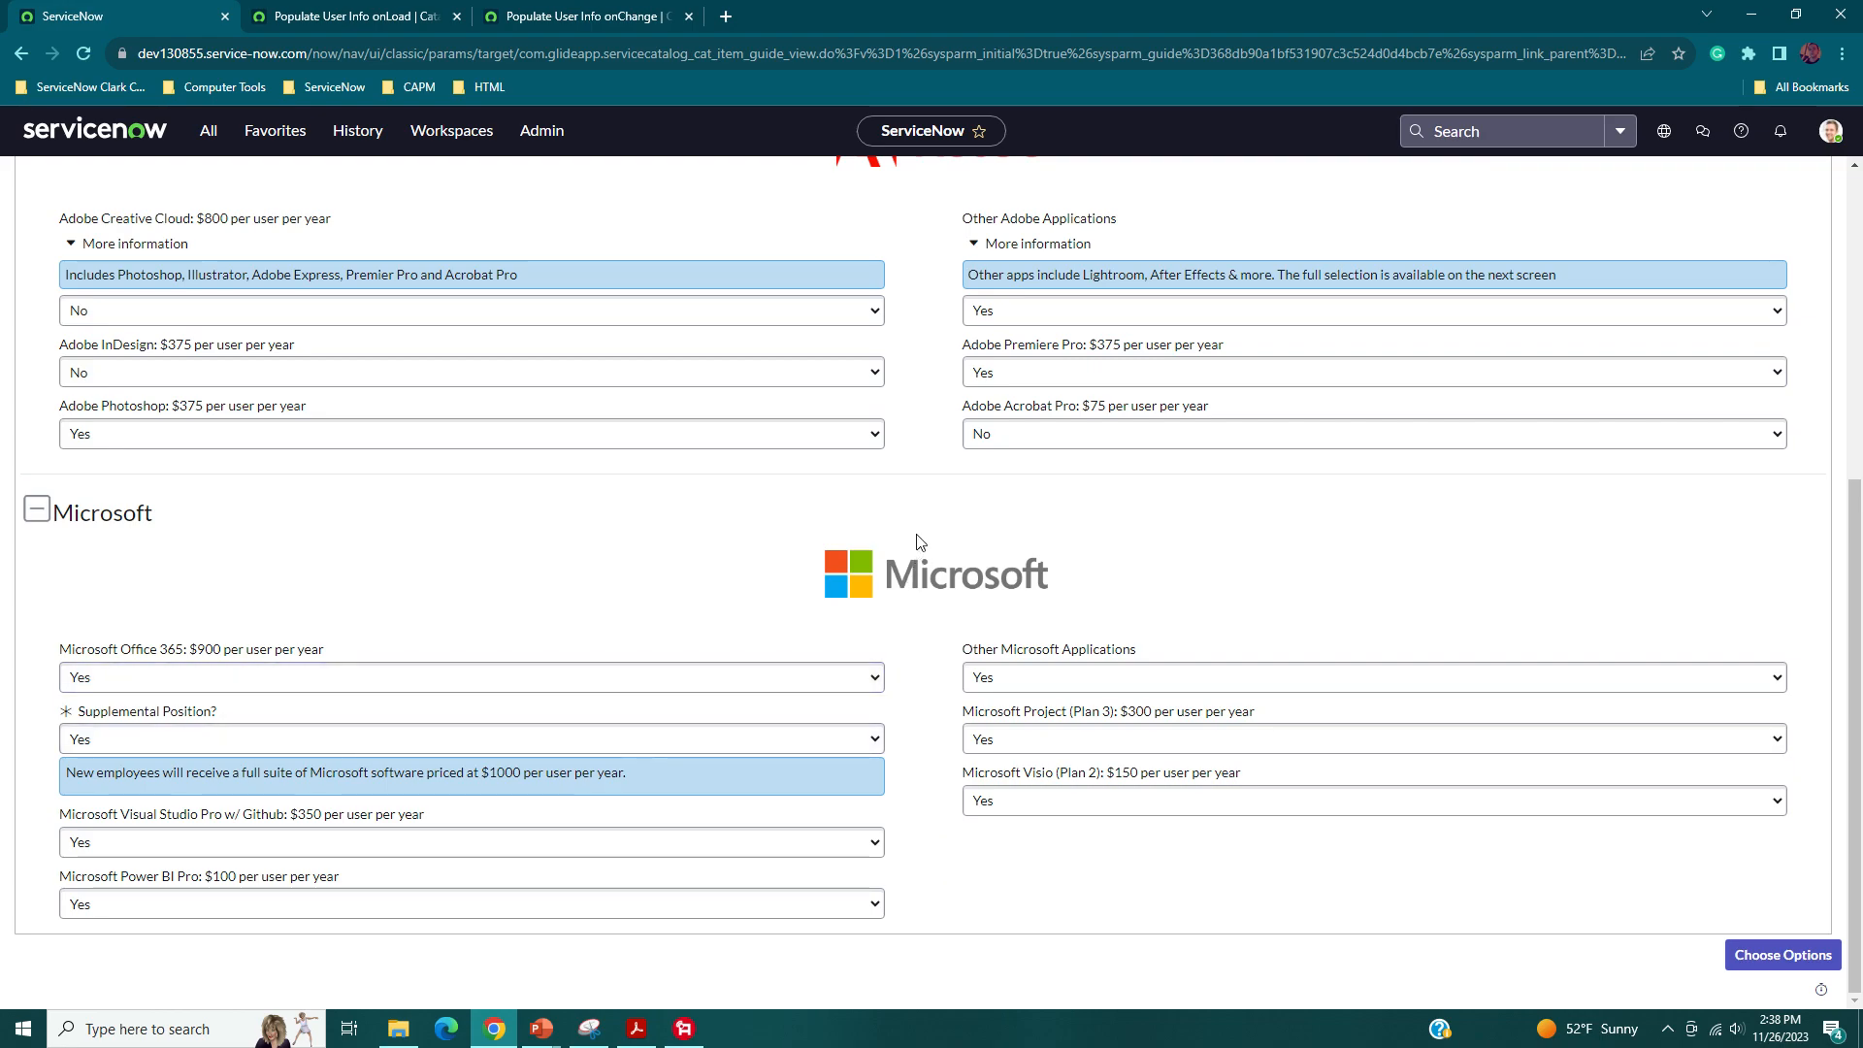
pyautogui.scroll(5, 918, 540)
pyautogui.scroll(-5, 922, 534)
pyautogui.click(1770, 973)
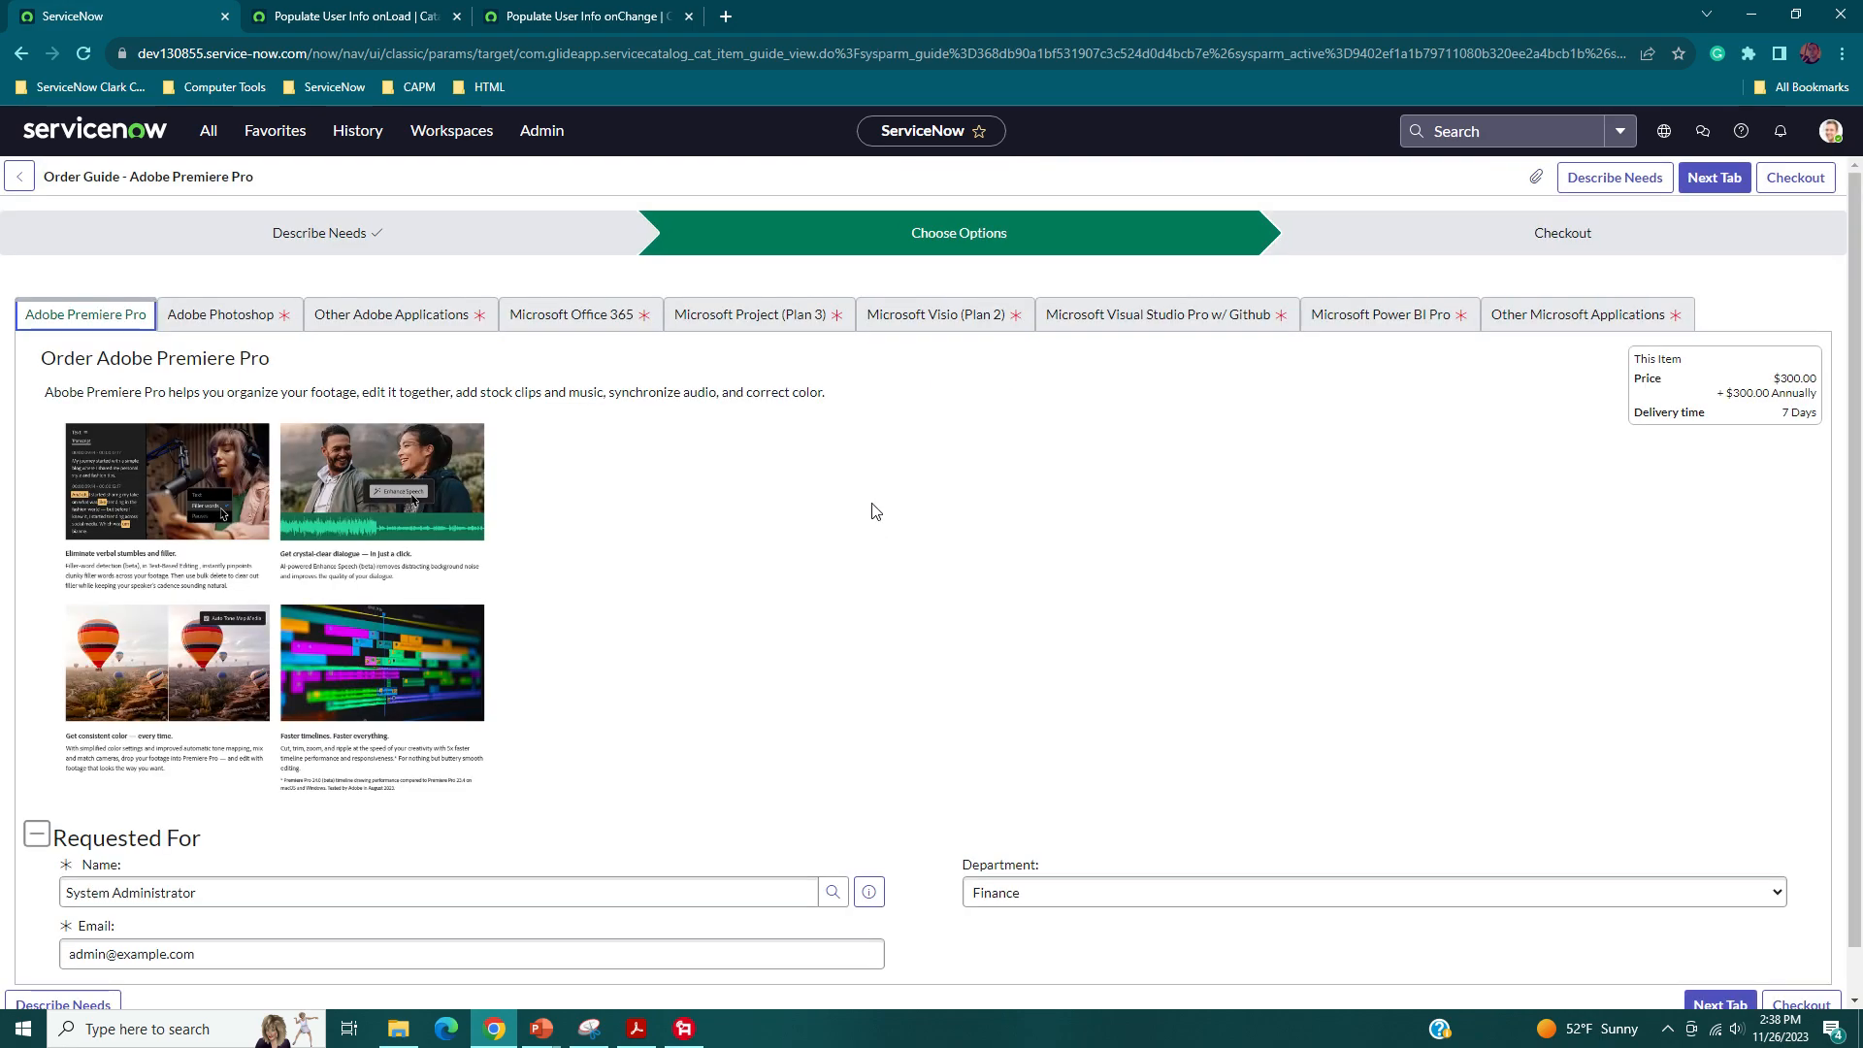
# - Go through the Adobe Premiere Pro and Adobe Photoshop items and advance to Other Adobe Applications
pyautogui.scroll(-1, 876, 512)
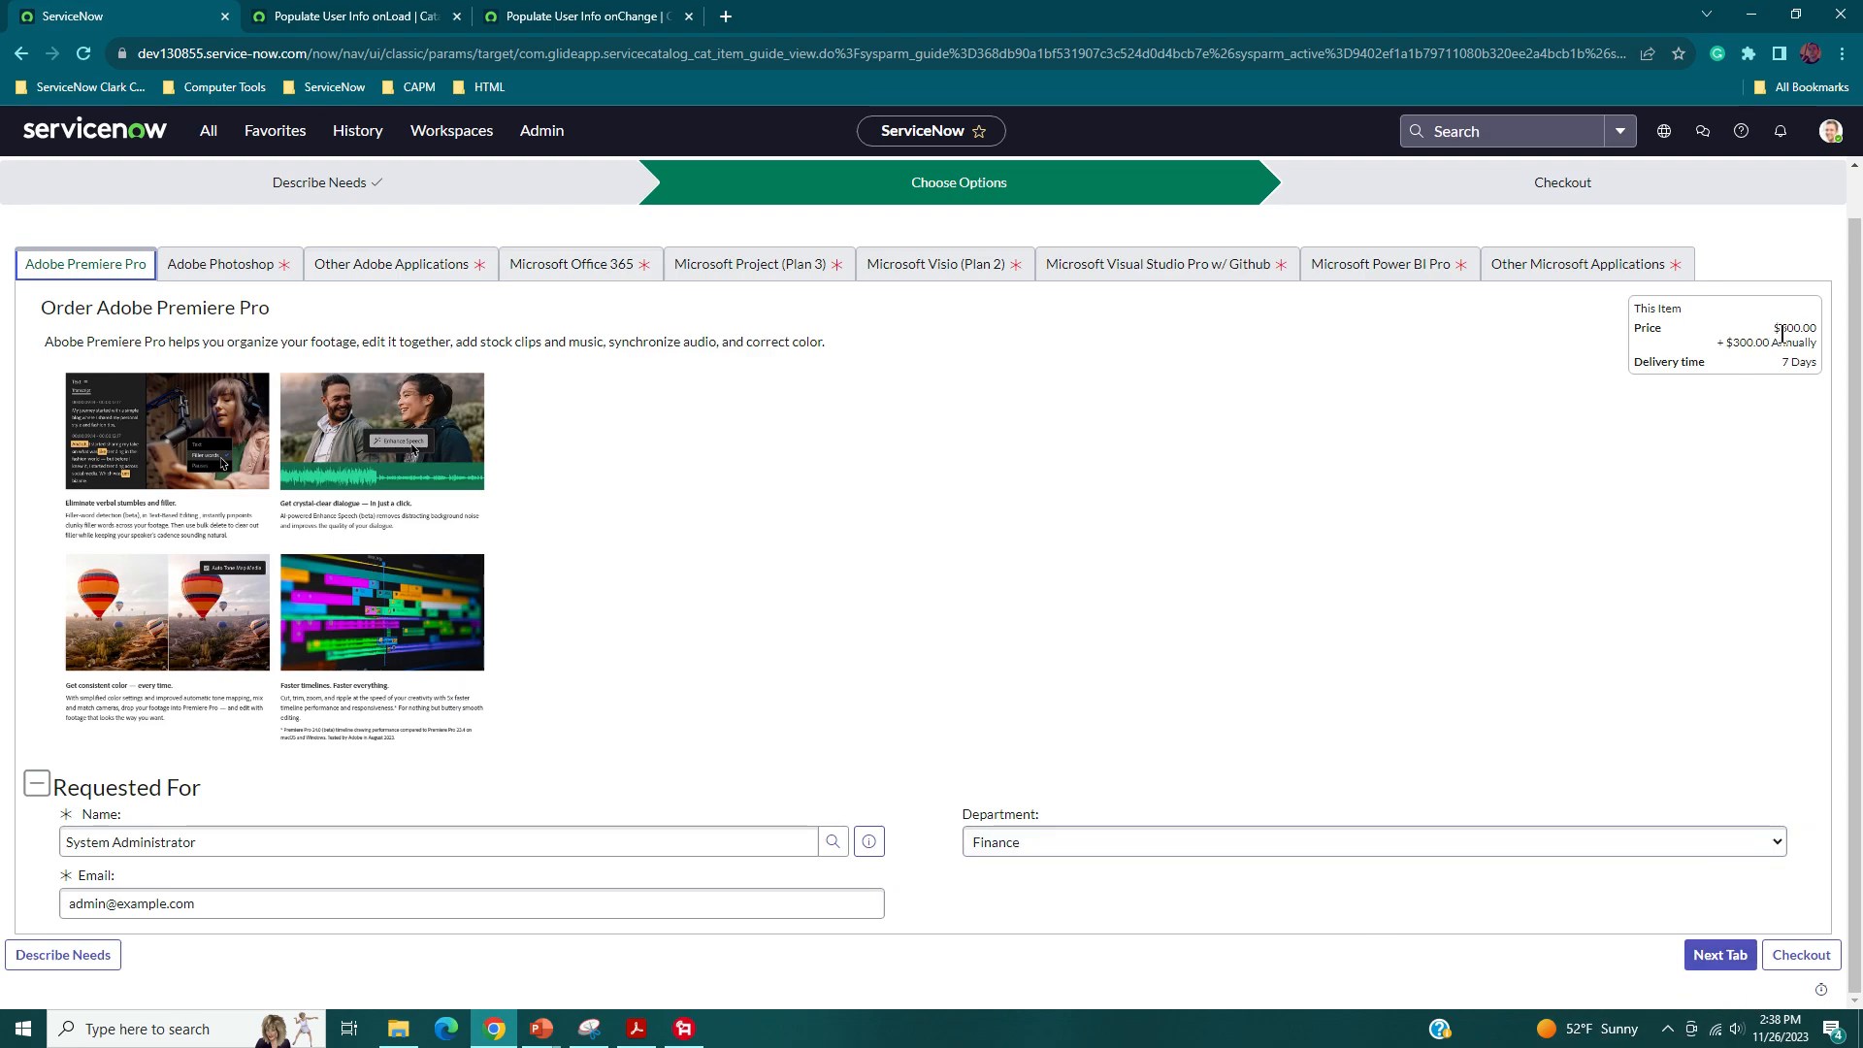
pyautogui.click(1719, 955)
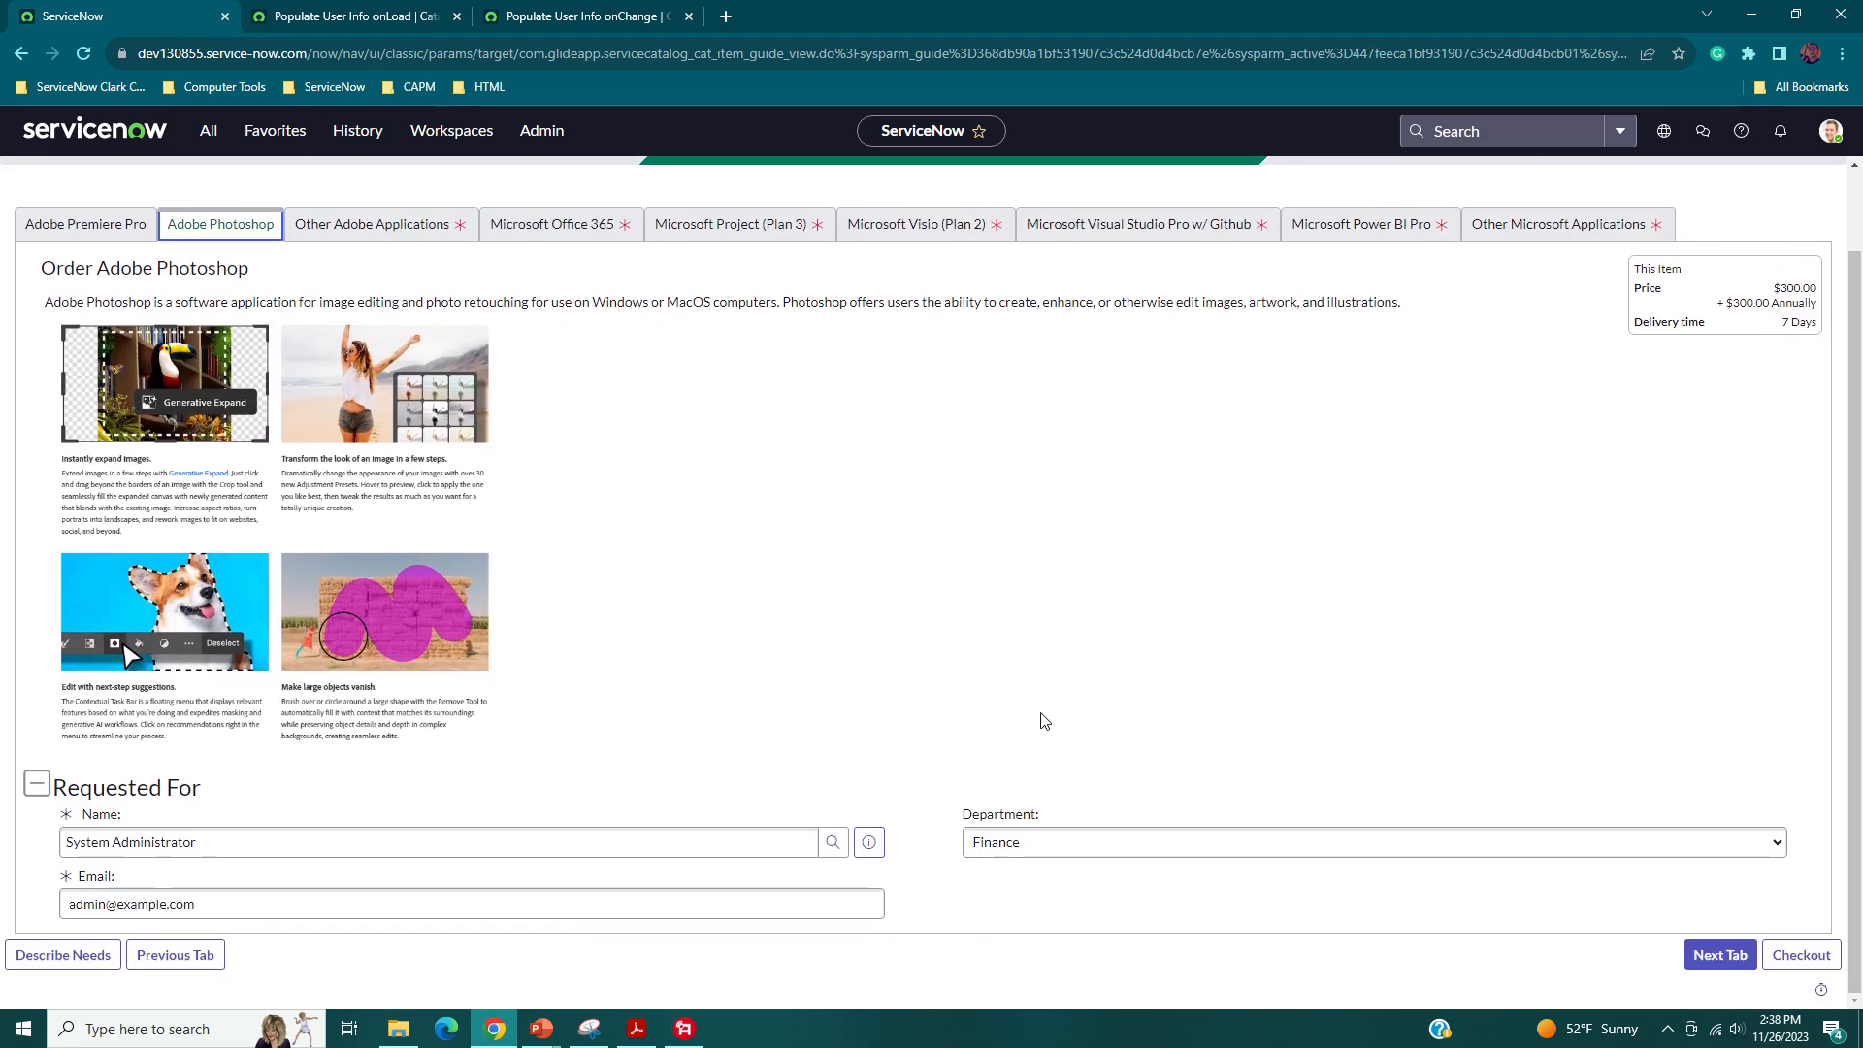
pyautogui.click(1720, 955)
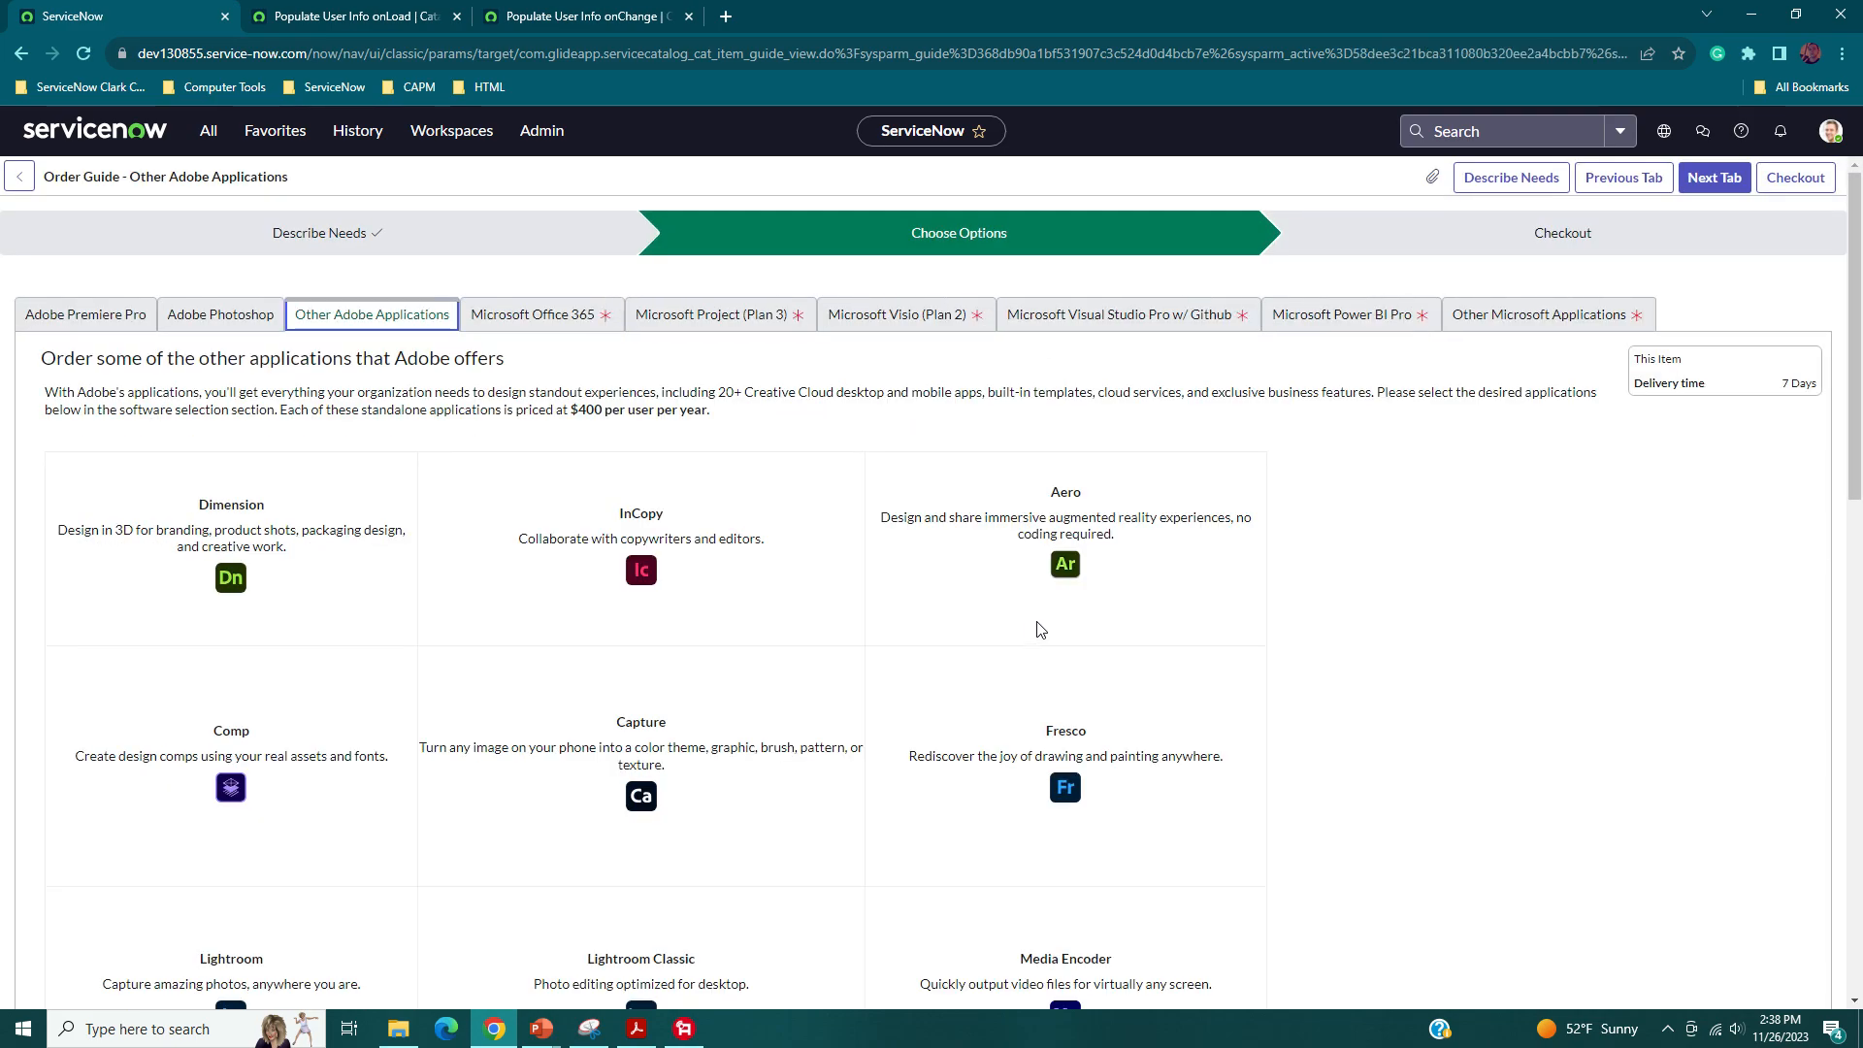
# - Examine the descriptions and pricing note of the applications offered in the Other Adobe Applications item
pyautogui.scroll(-3, 1110, 623)
pyautogui.scroll(3, 1026, 586)
pyautogui.scroll(-8, 1401, 555)
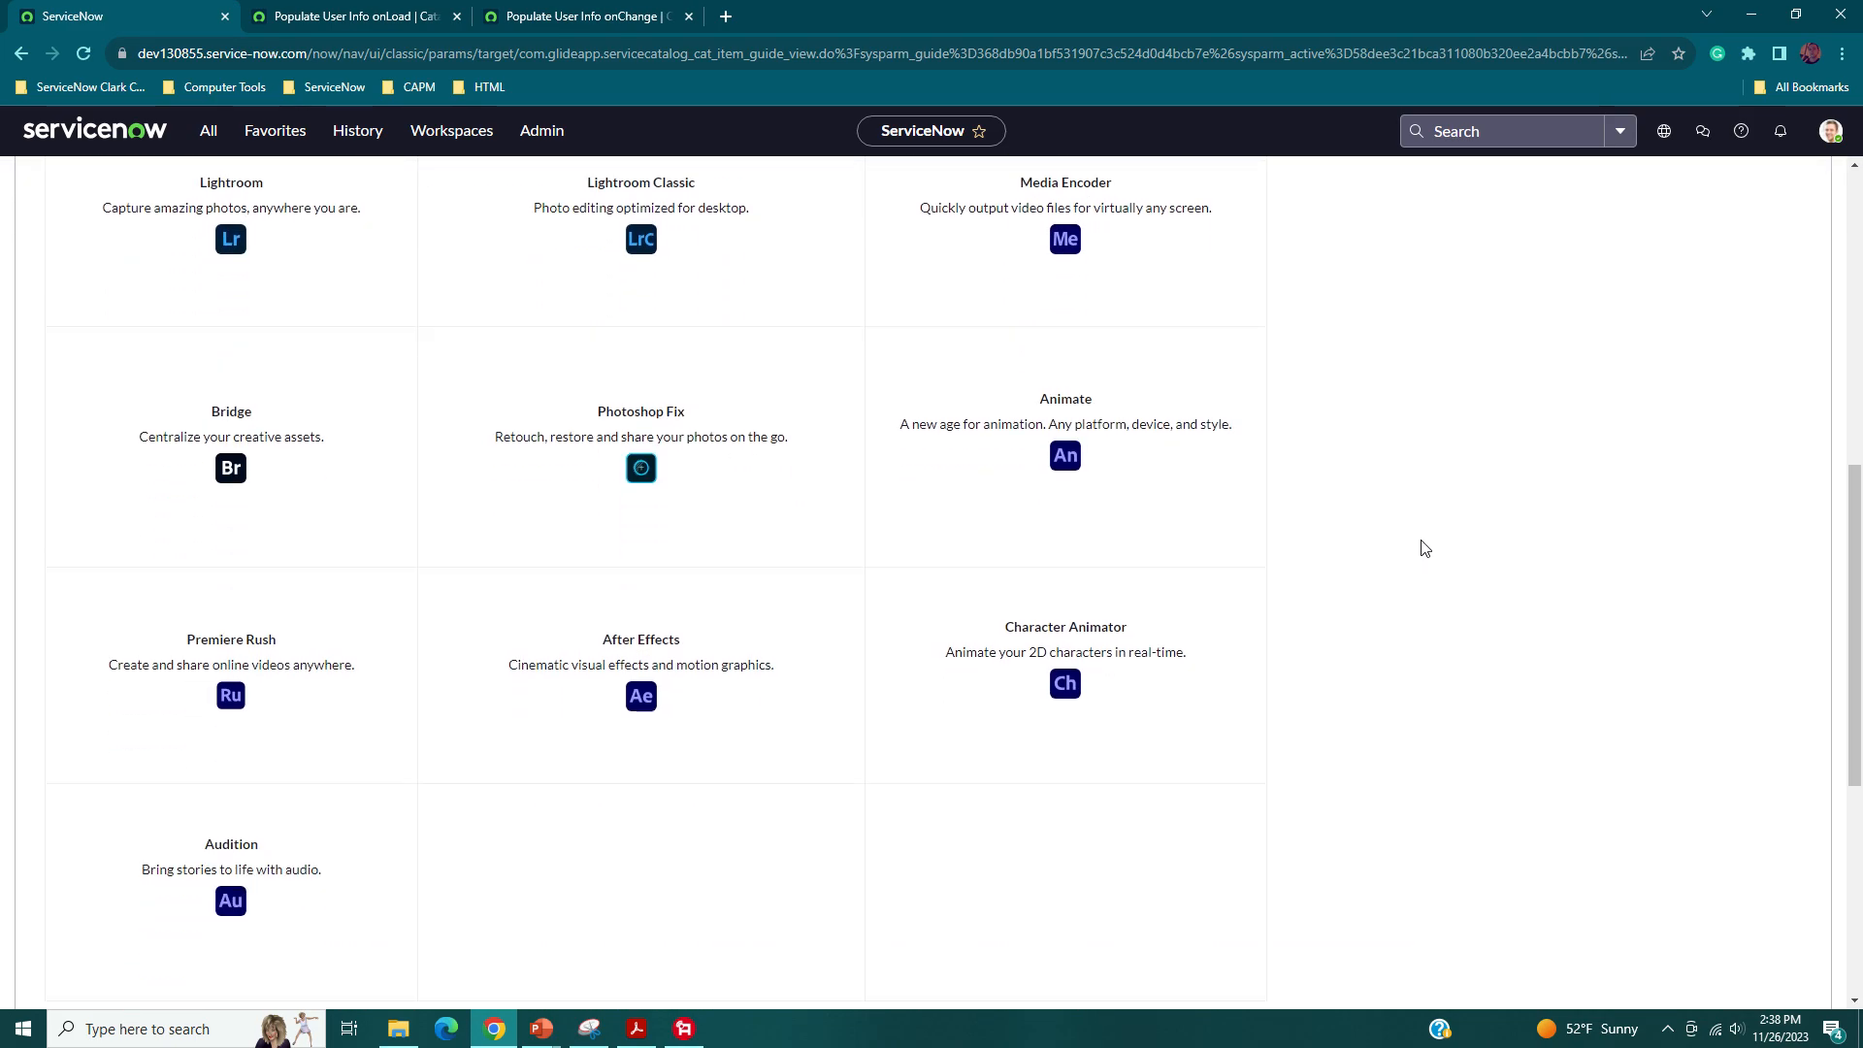
pyautogui.scroll(2, 1417, 545)
pyautogui.scroll(6, 1431, 545)
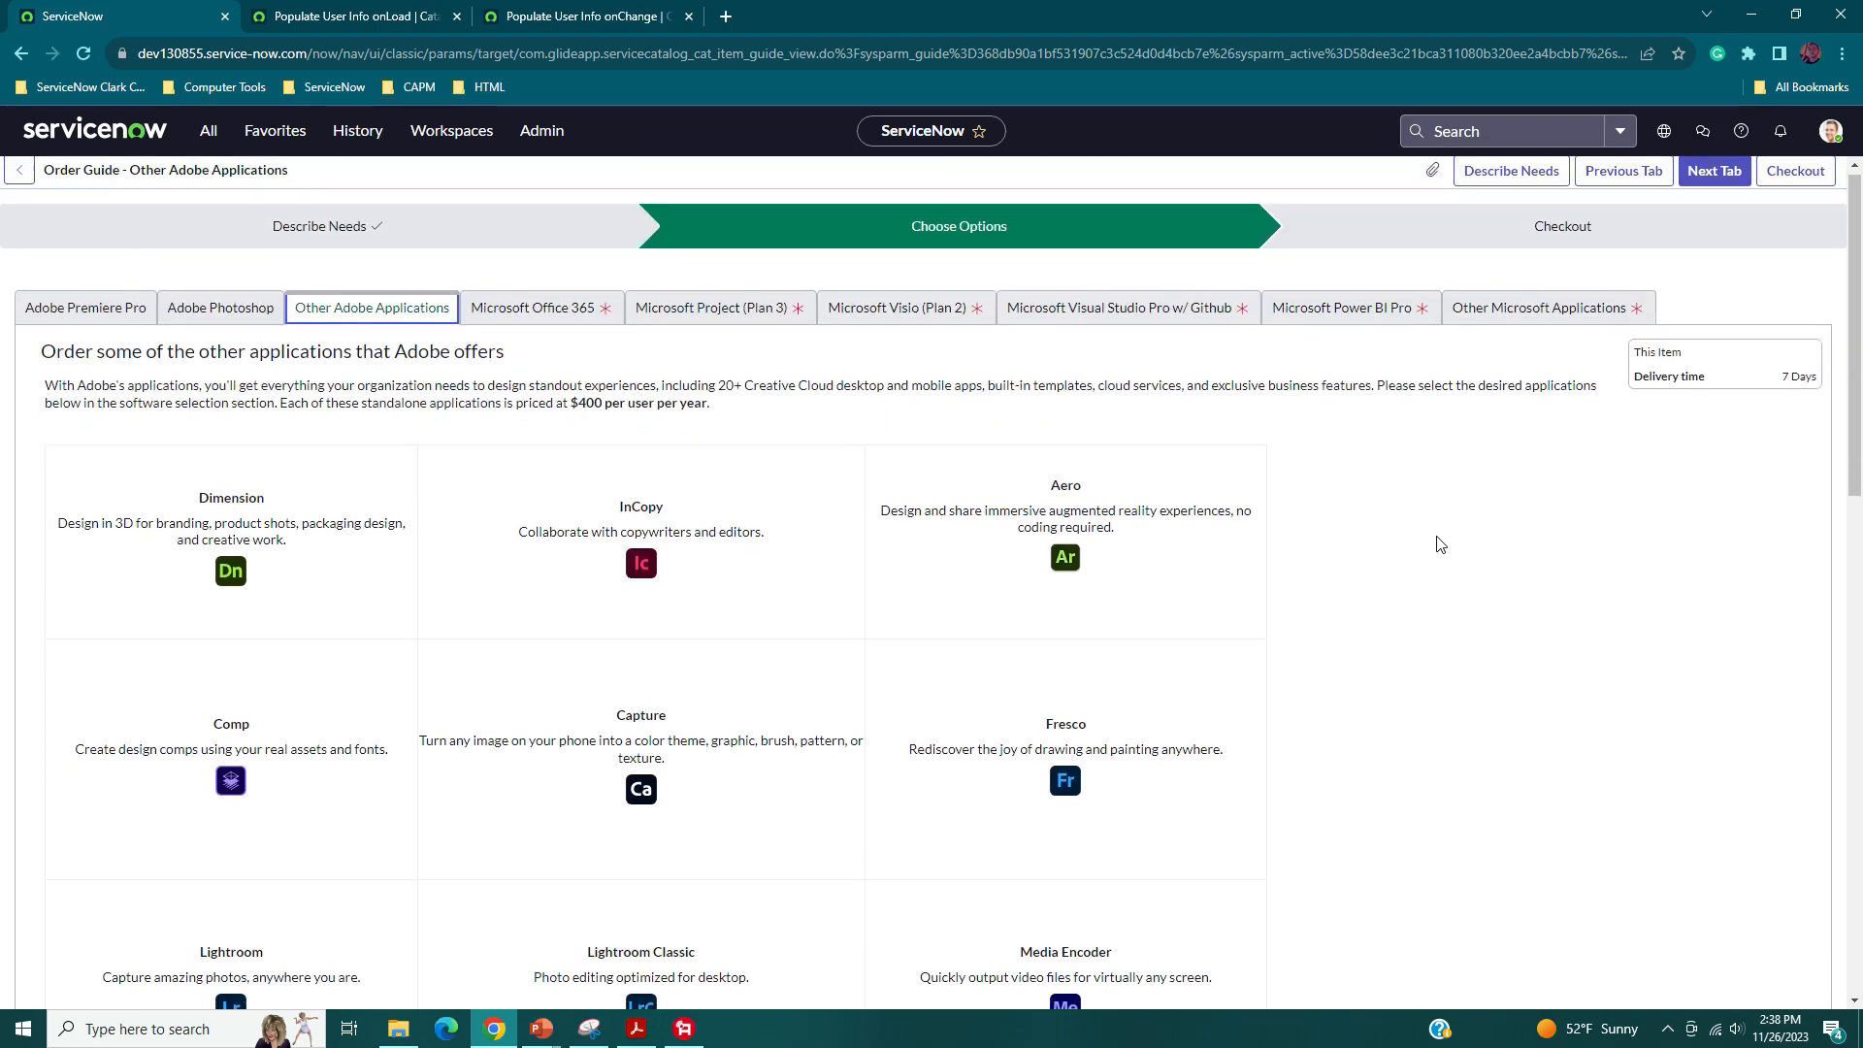
pyautogui.scroll(-9, 1438, 541)
pyautogui.scroll(9, 1440, 544)
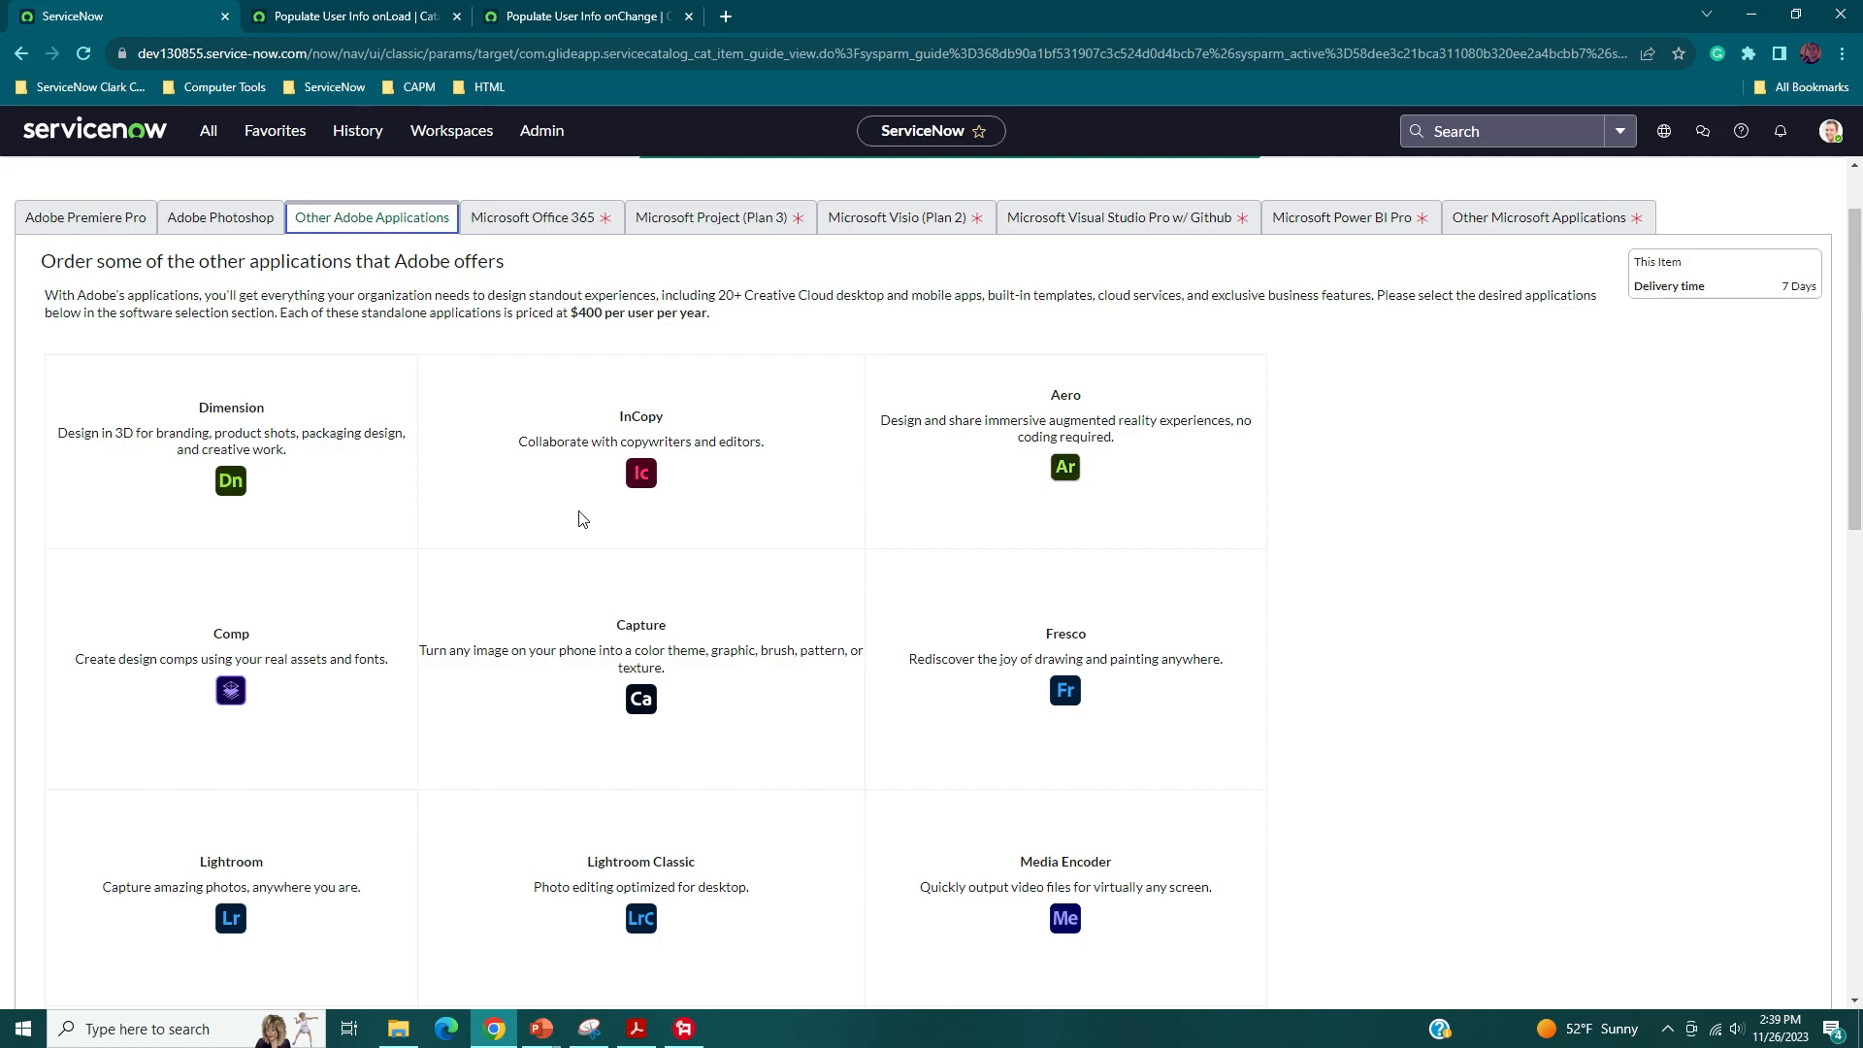
pyautogui.scroll(-5, 369, 485)
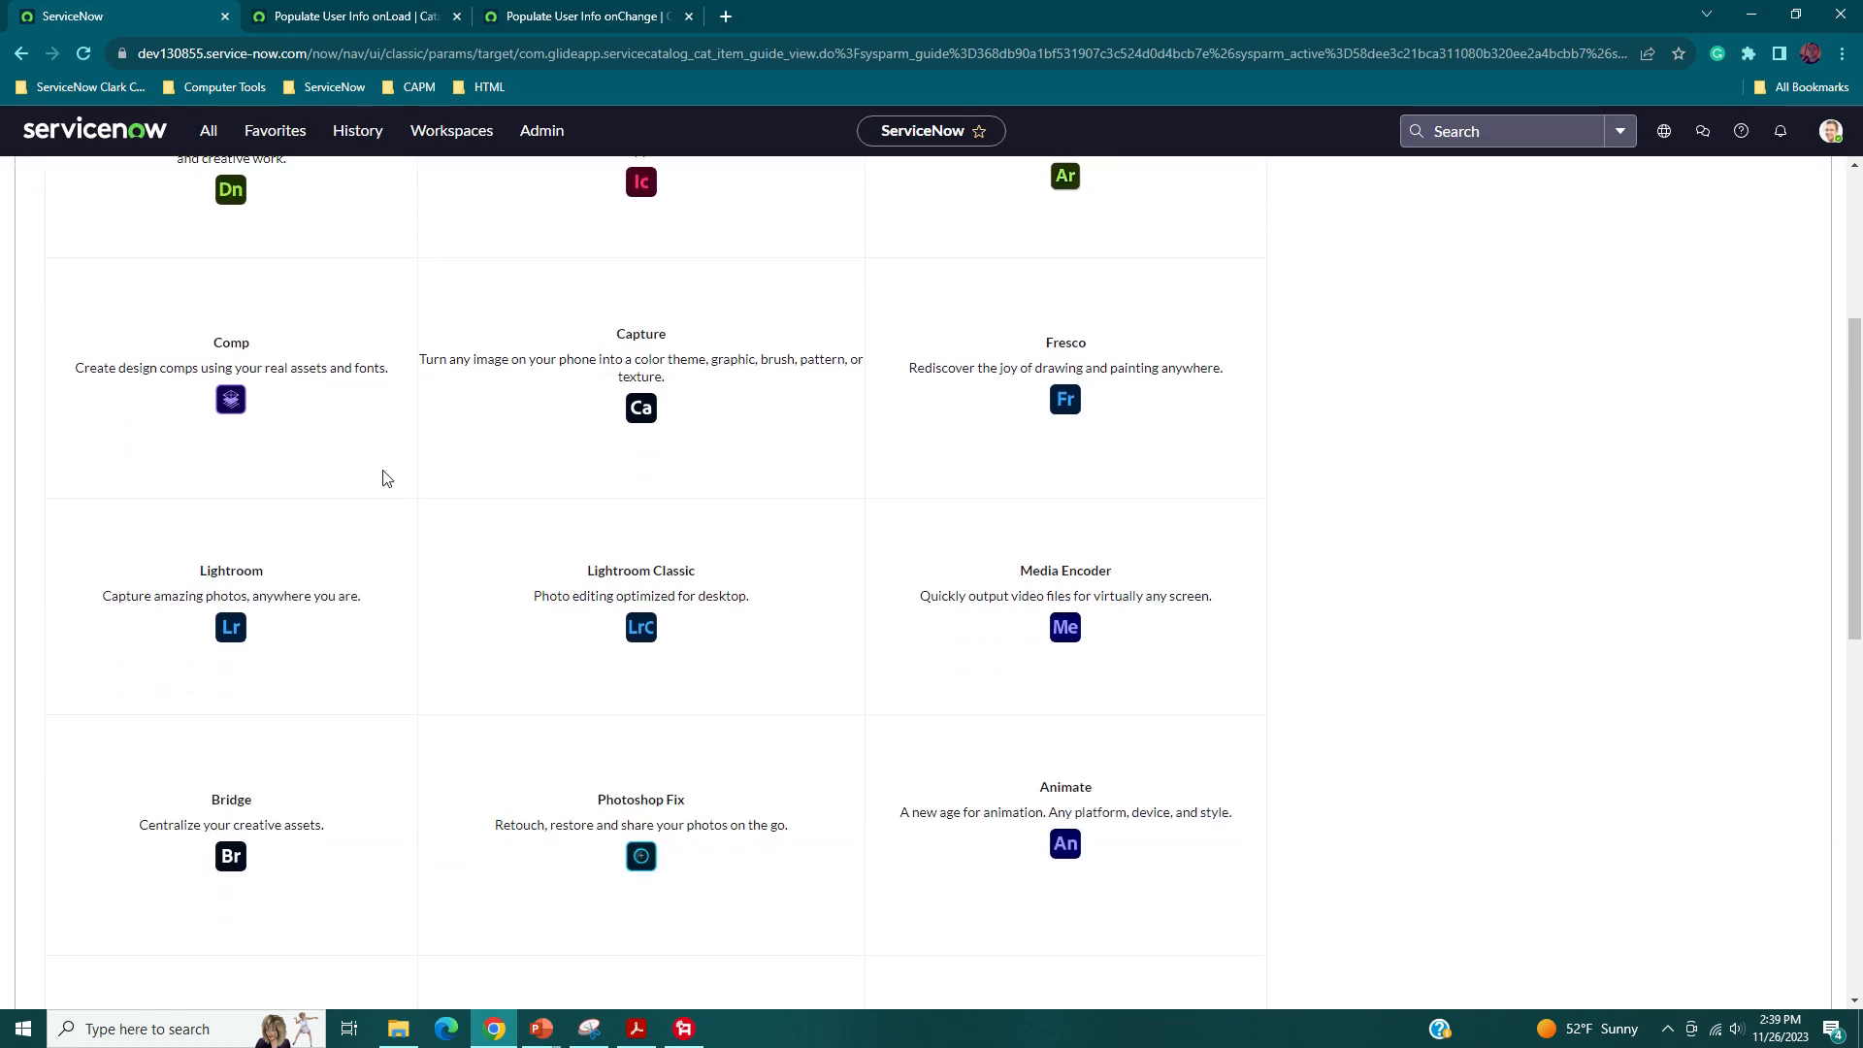
pyautogui.scroll(7, 388, 481)
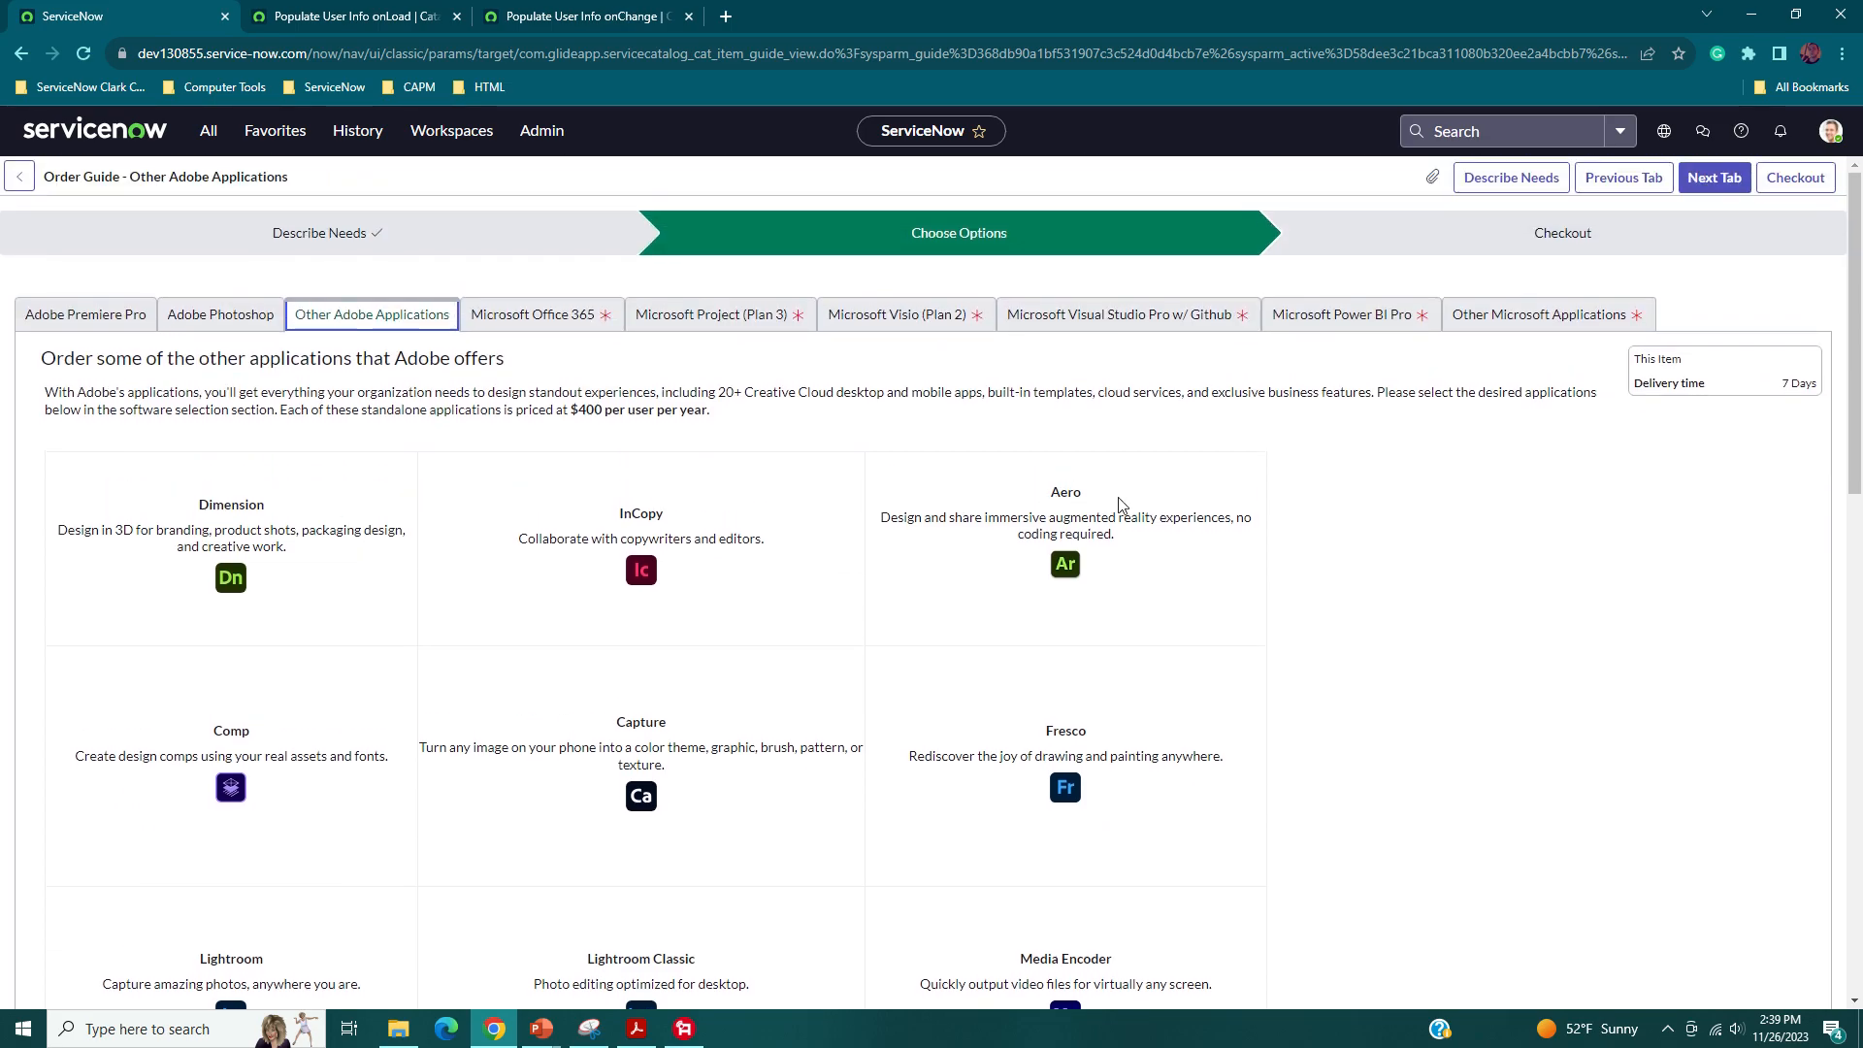
pyautogui.scroll(-3, 1353, 572)
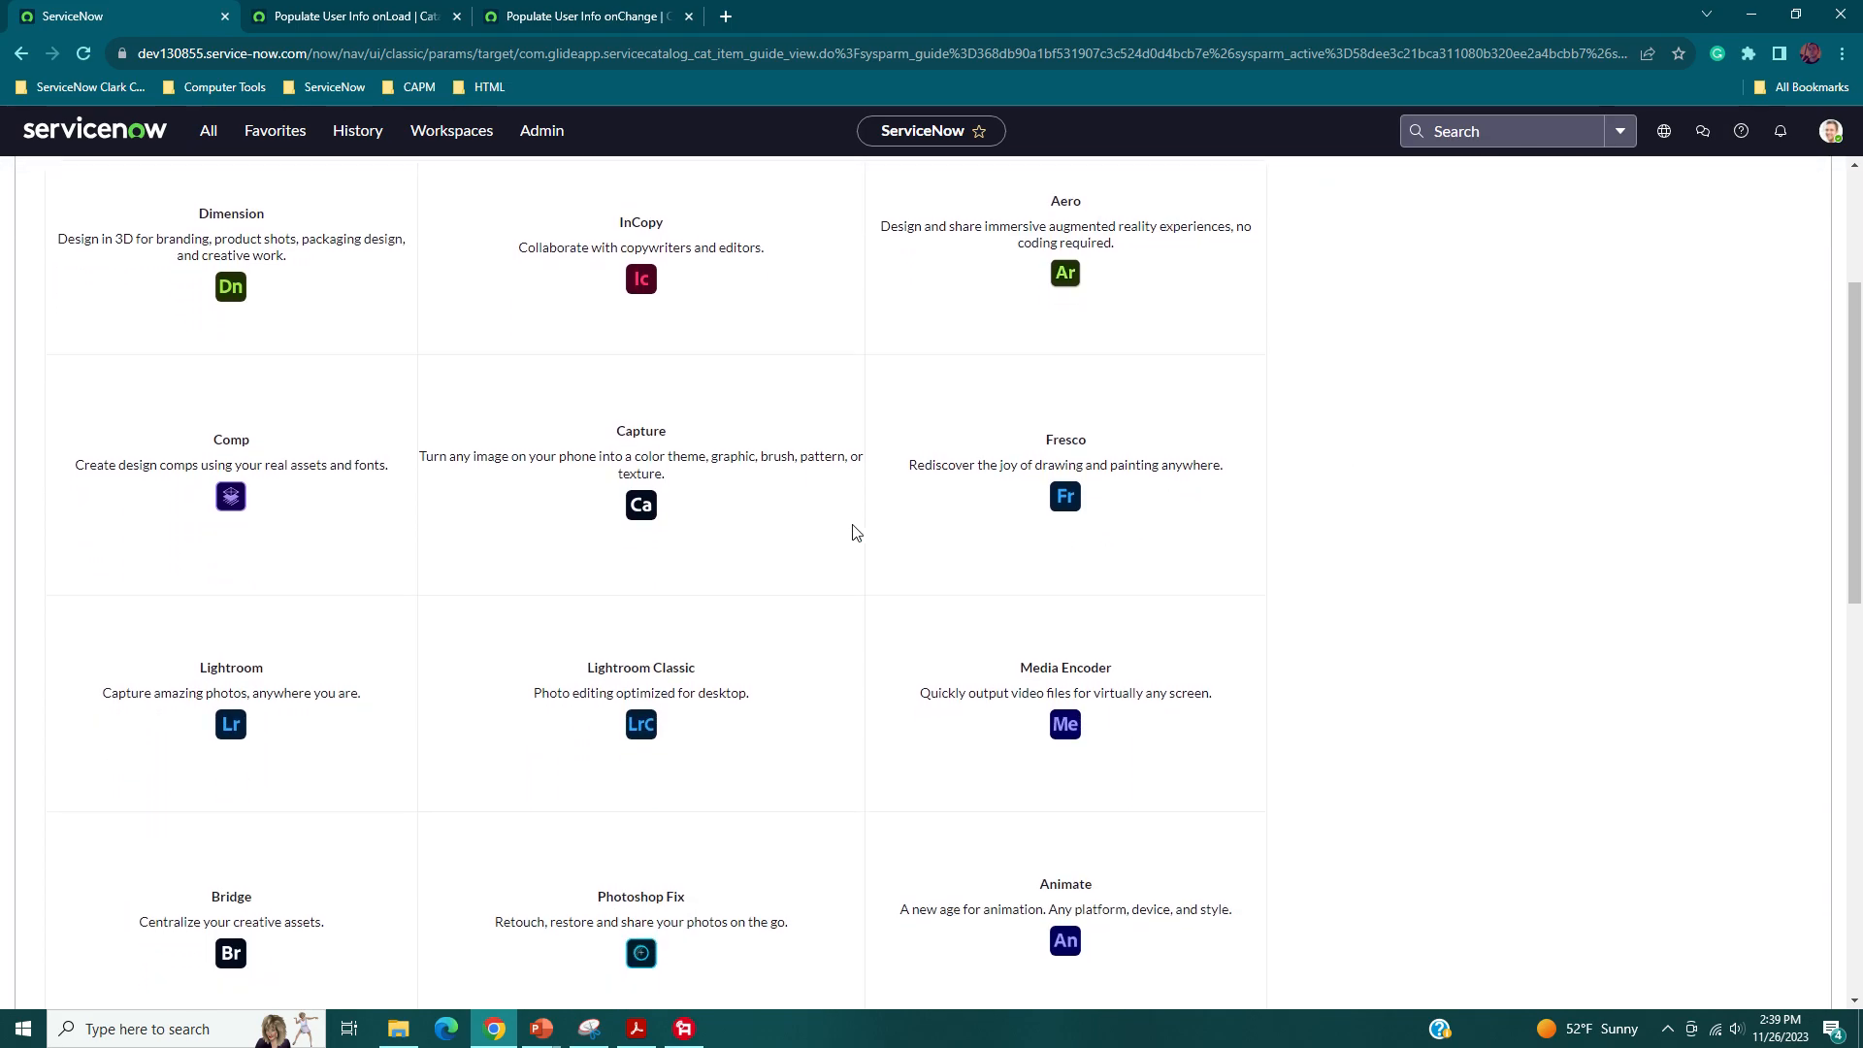
pyautogui.scroll(1, 679, 514)
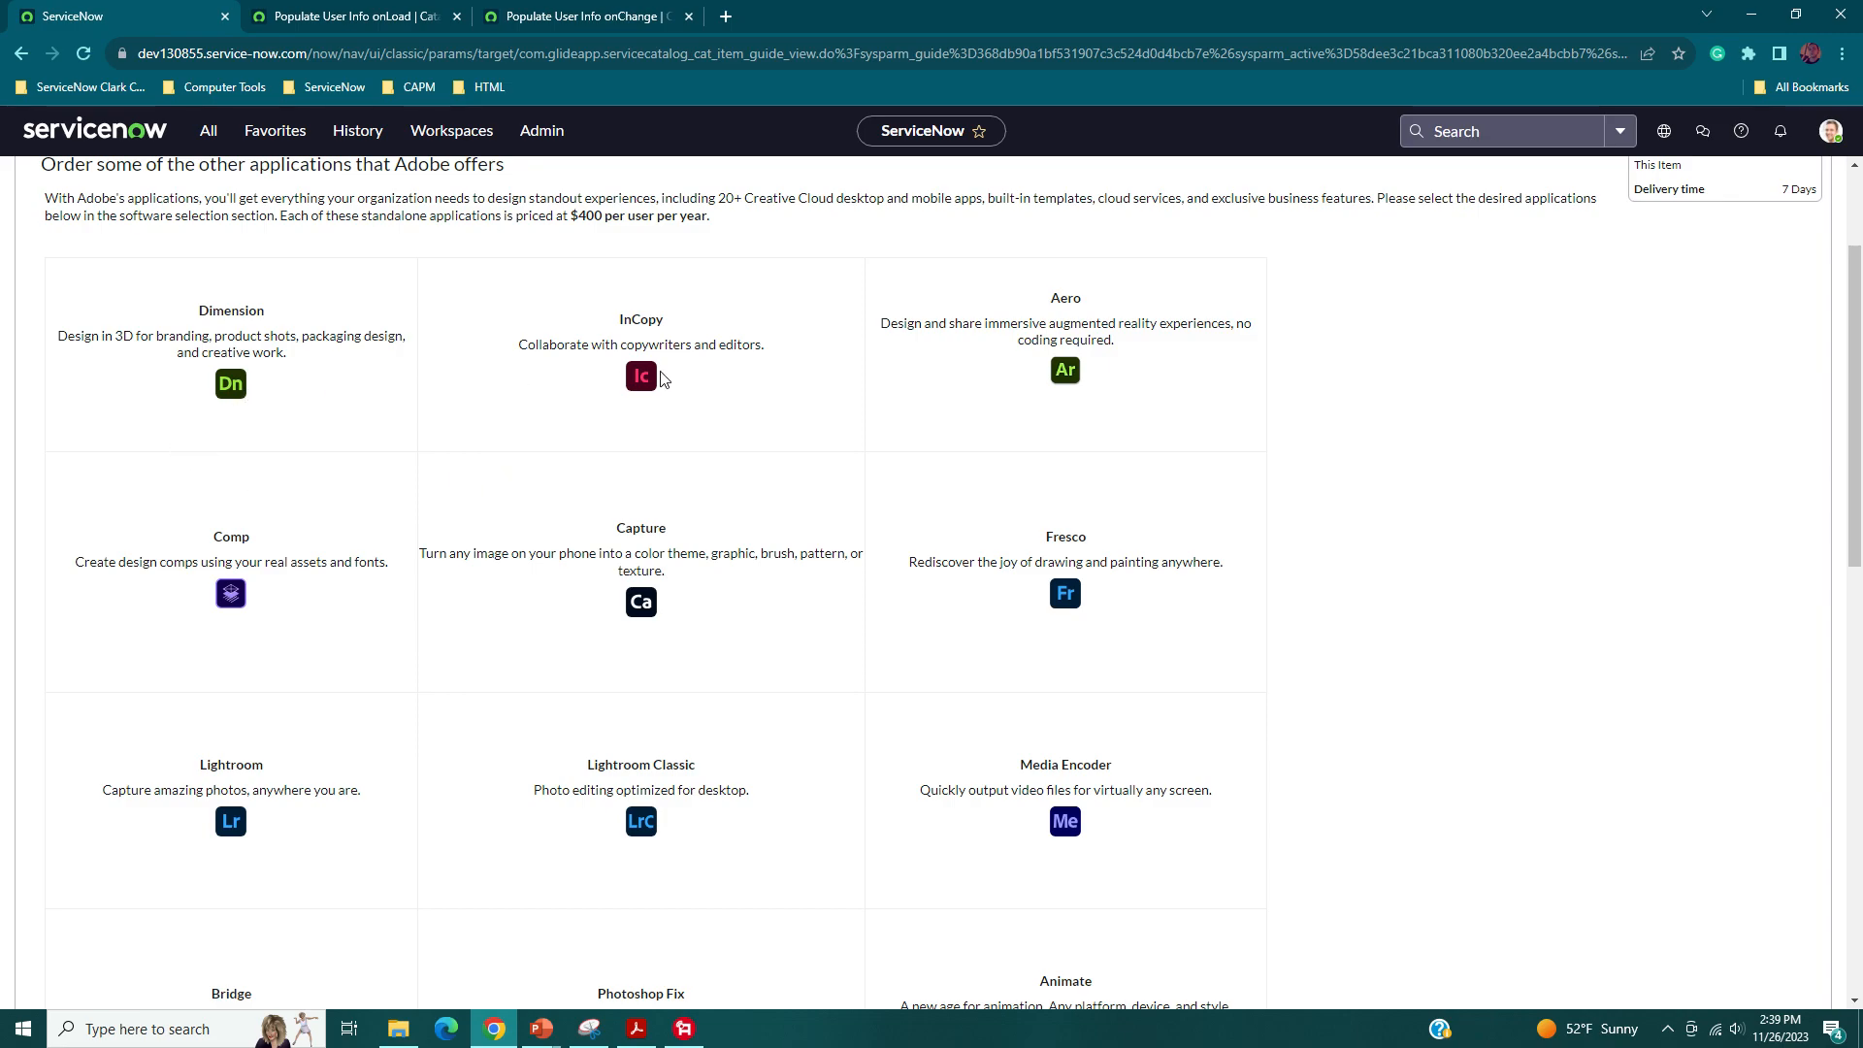
pyautogui.scroll(2, 1087, 408)
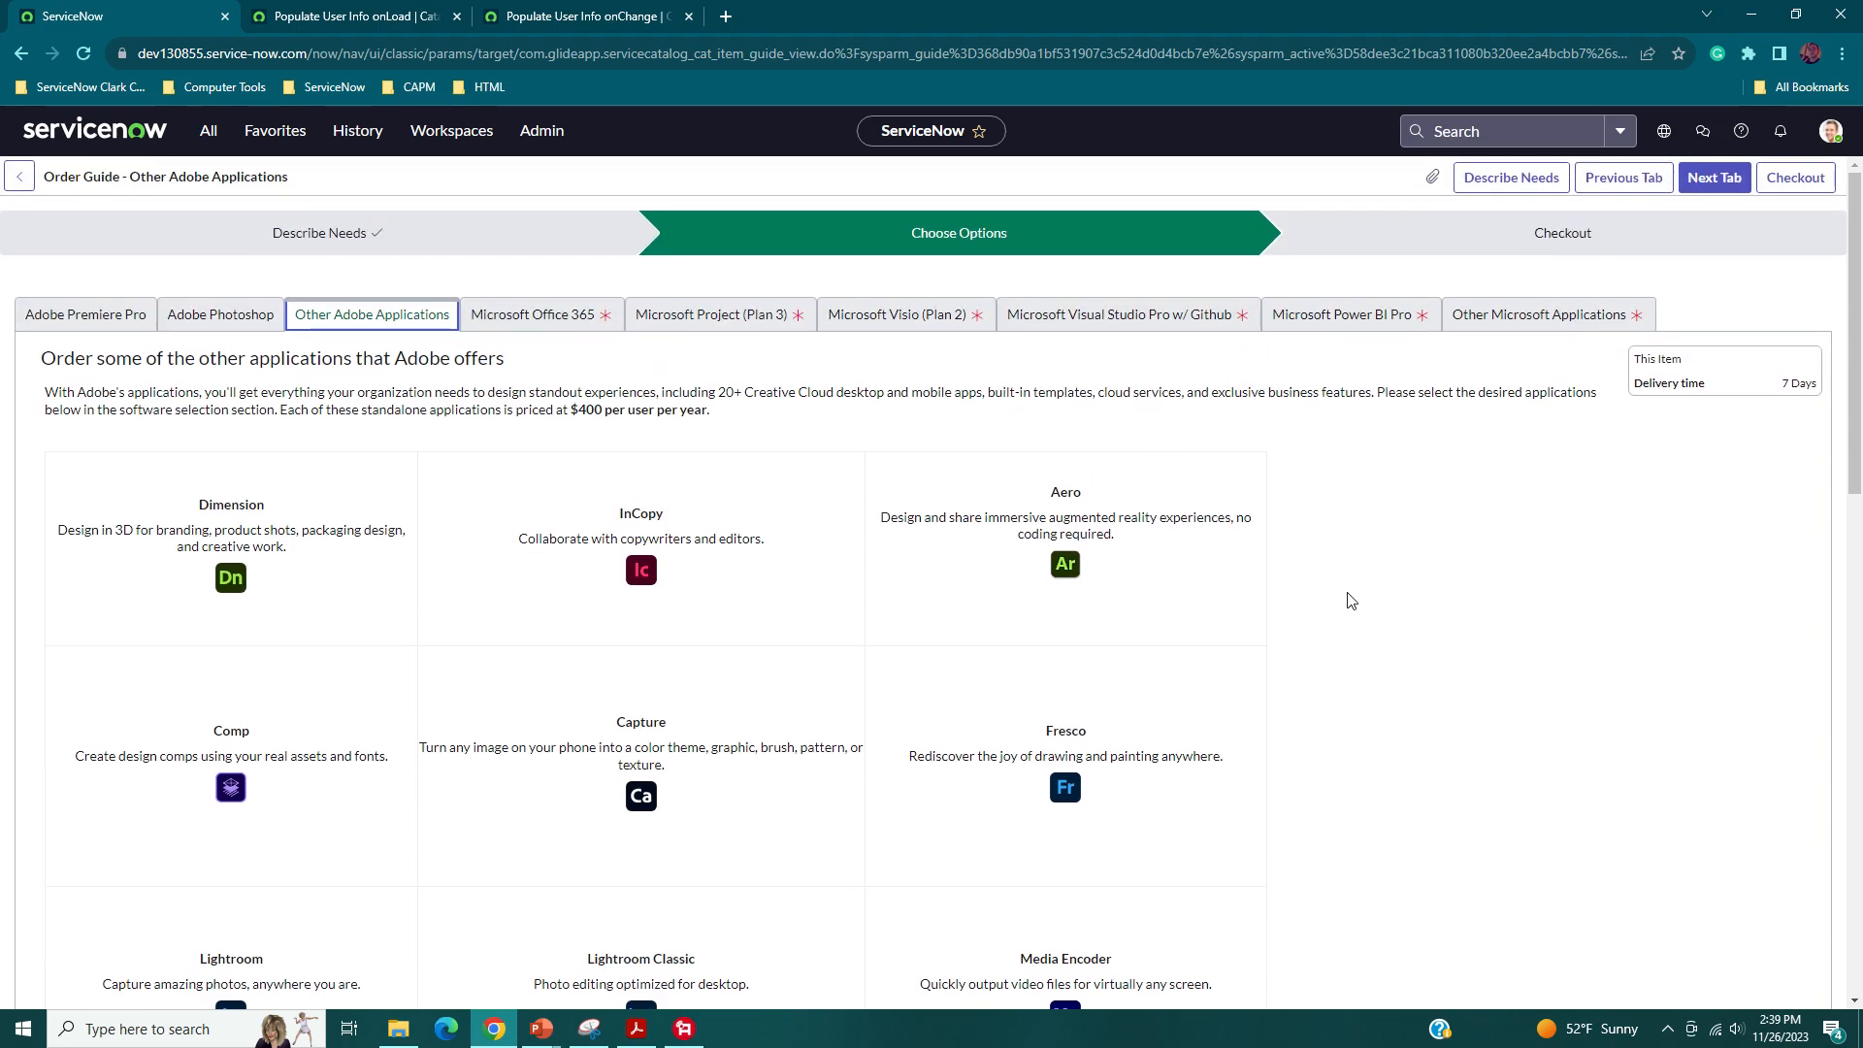
# - Select Audition, Lightroom, Bridge and Capture in the Software Selection section of Other Adobe Applications
pyautogui.scroll(-7, 558, 564)
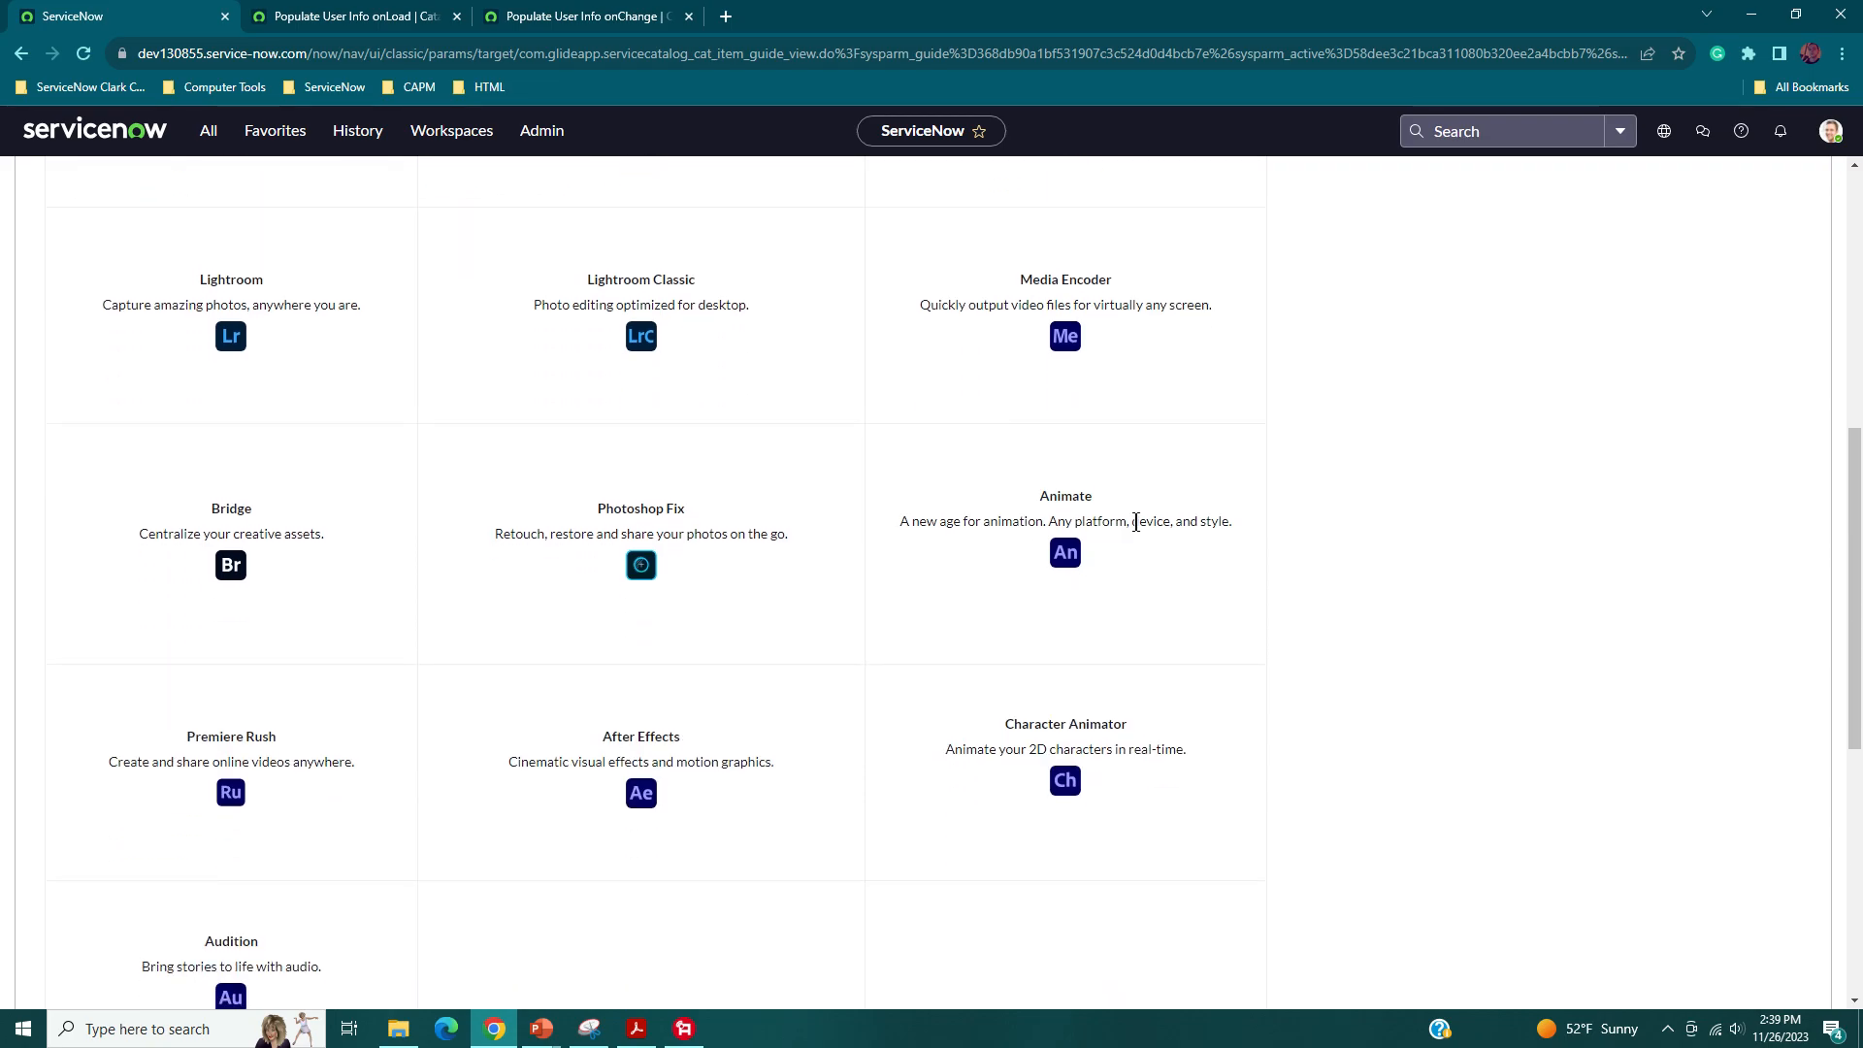
pyautogui.scroll(-7, 819, 474)
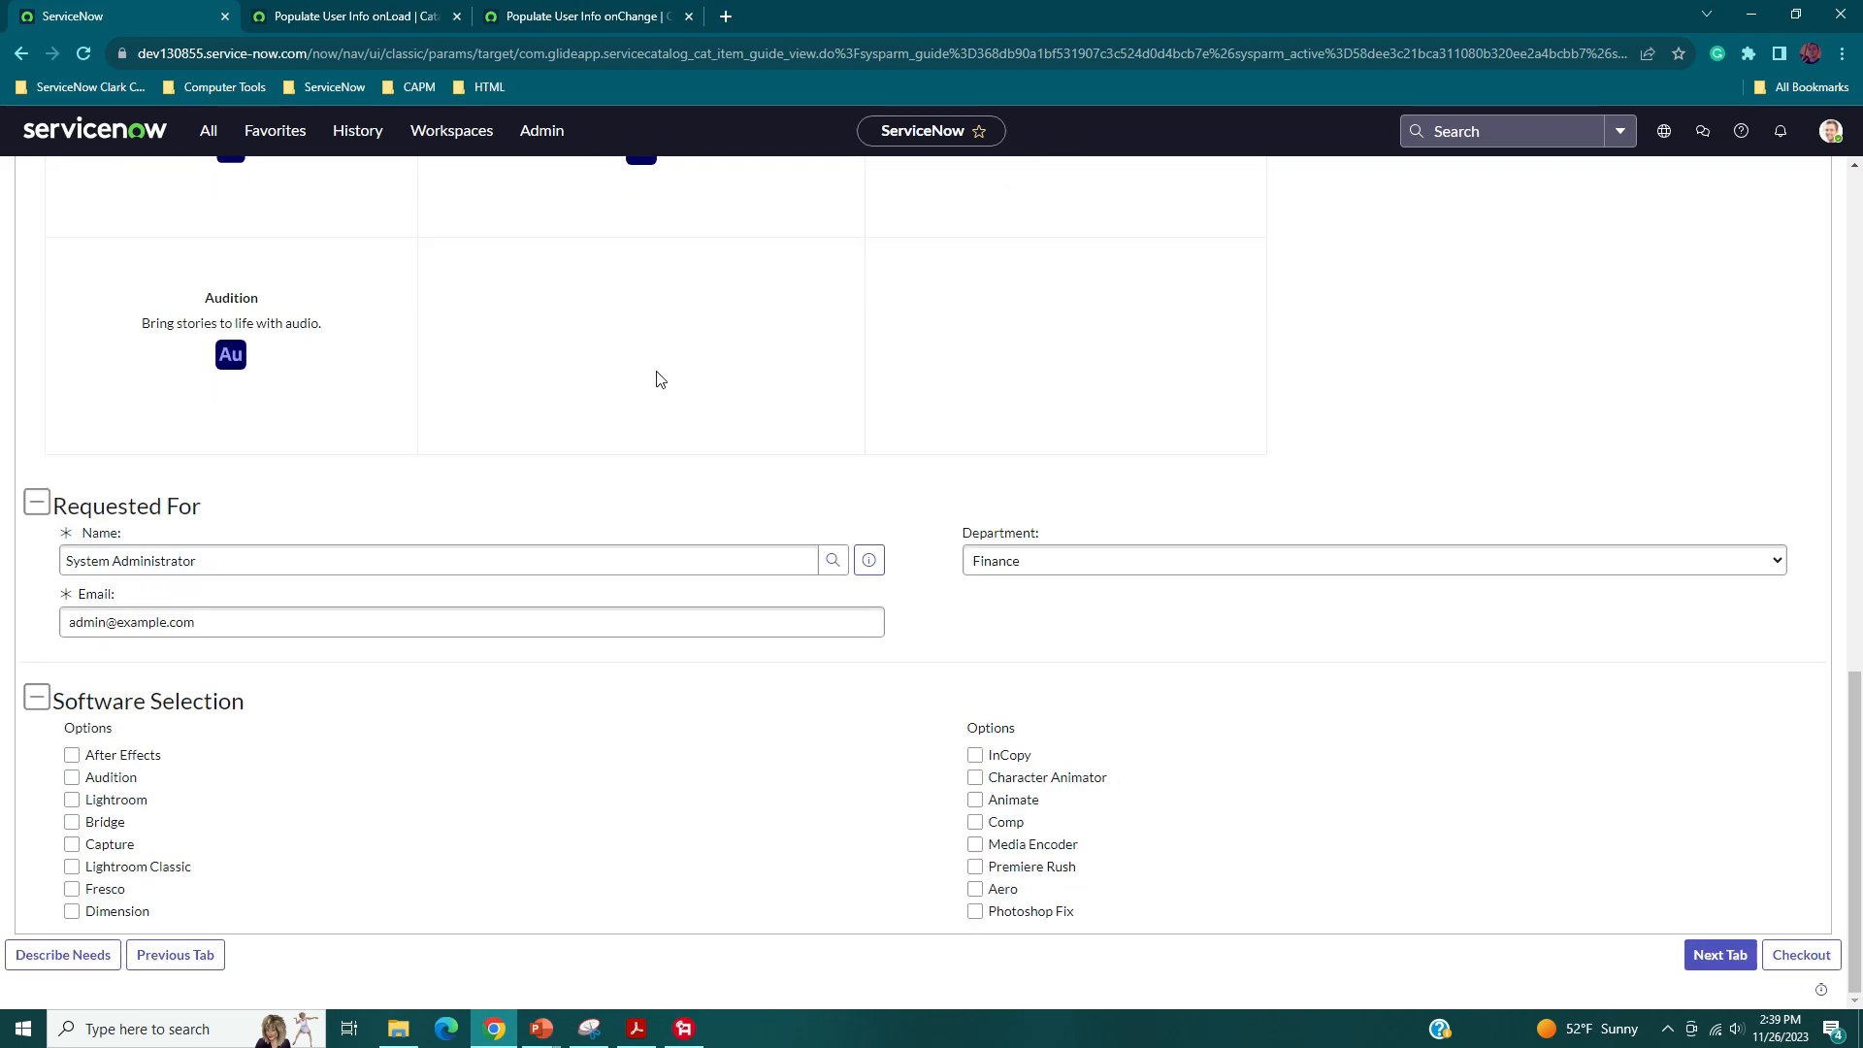
pyautogui.click(72, 777)
pyautogui.click(72, 799)
pyautogui.click(72, 822)
pyautogui.click(72, 844)
pyautogui.scroll(15, 927, 707)
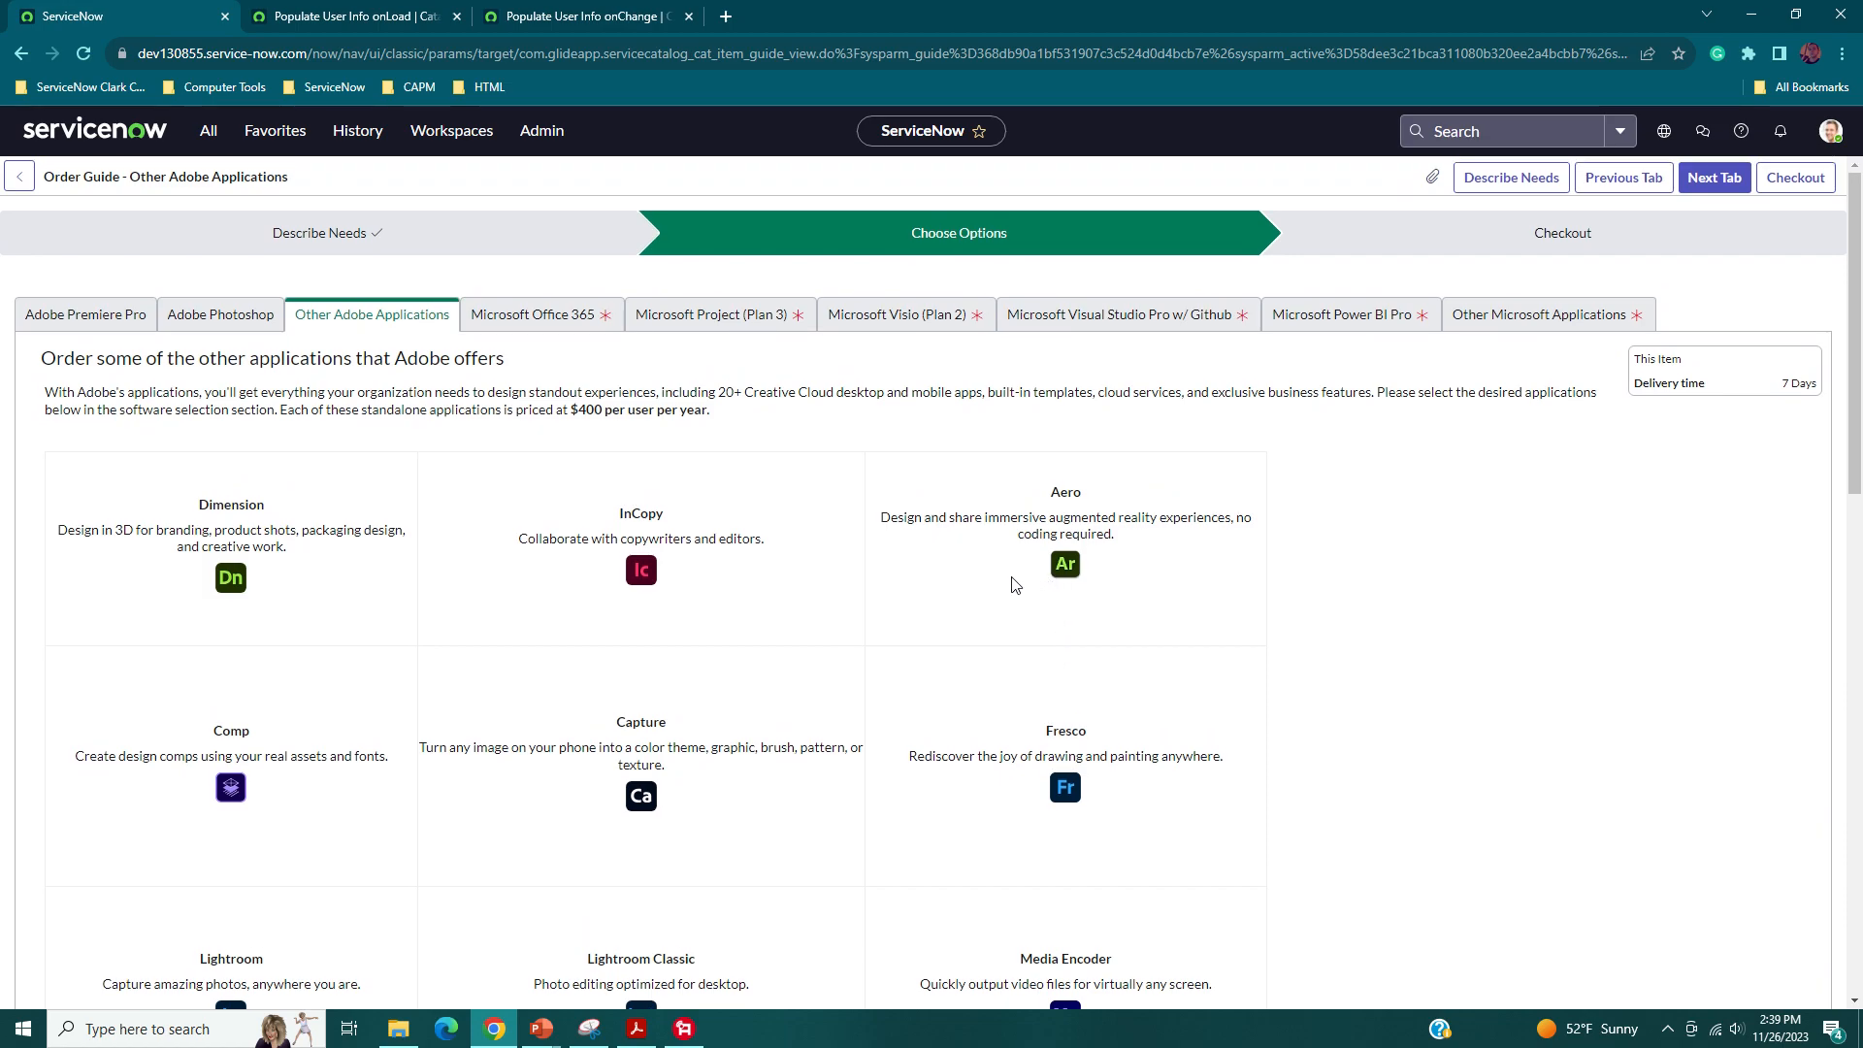
pyautogui.scroll(-15, 955, 587)
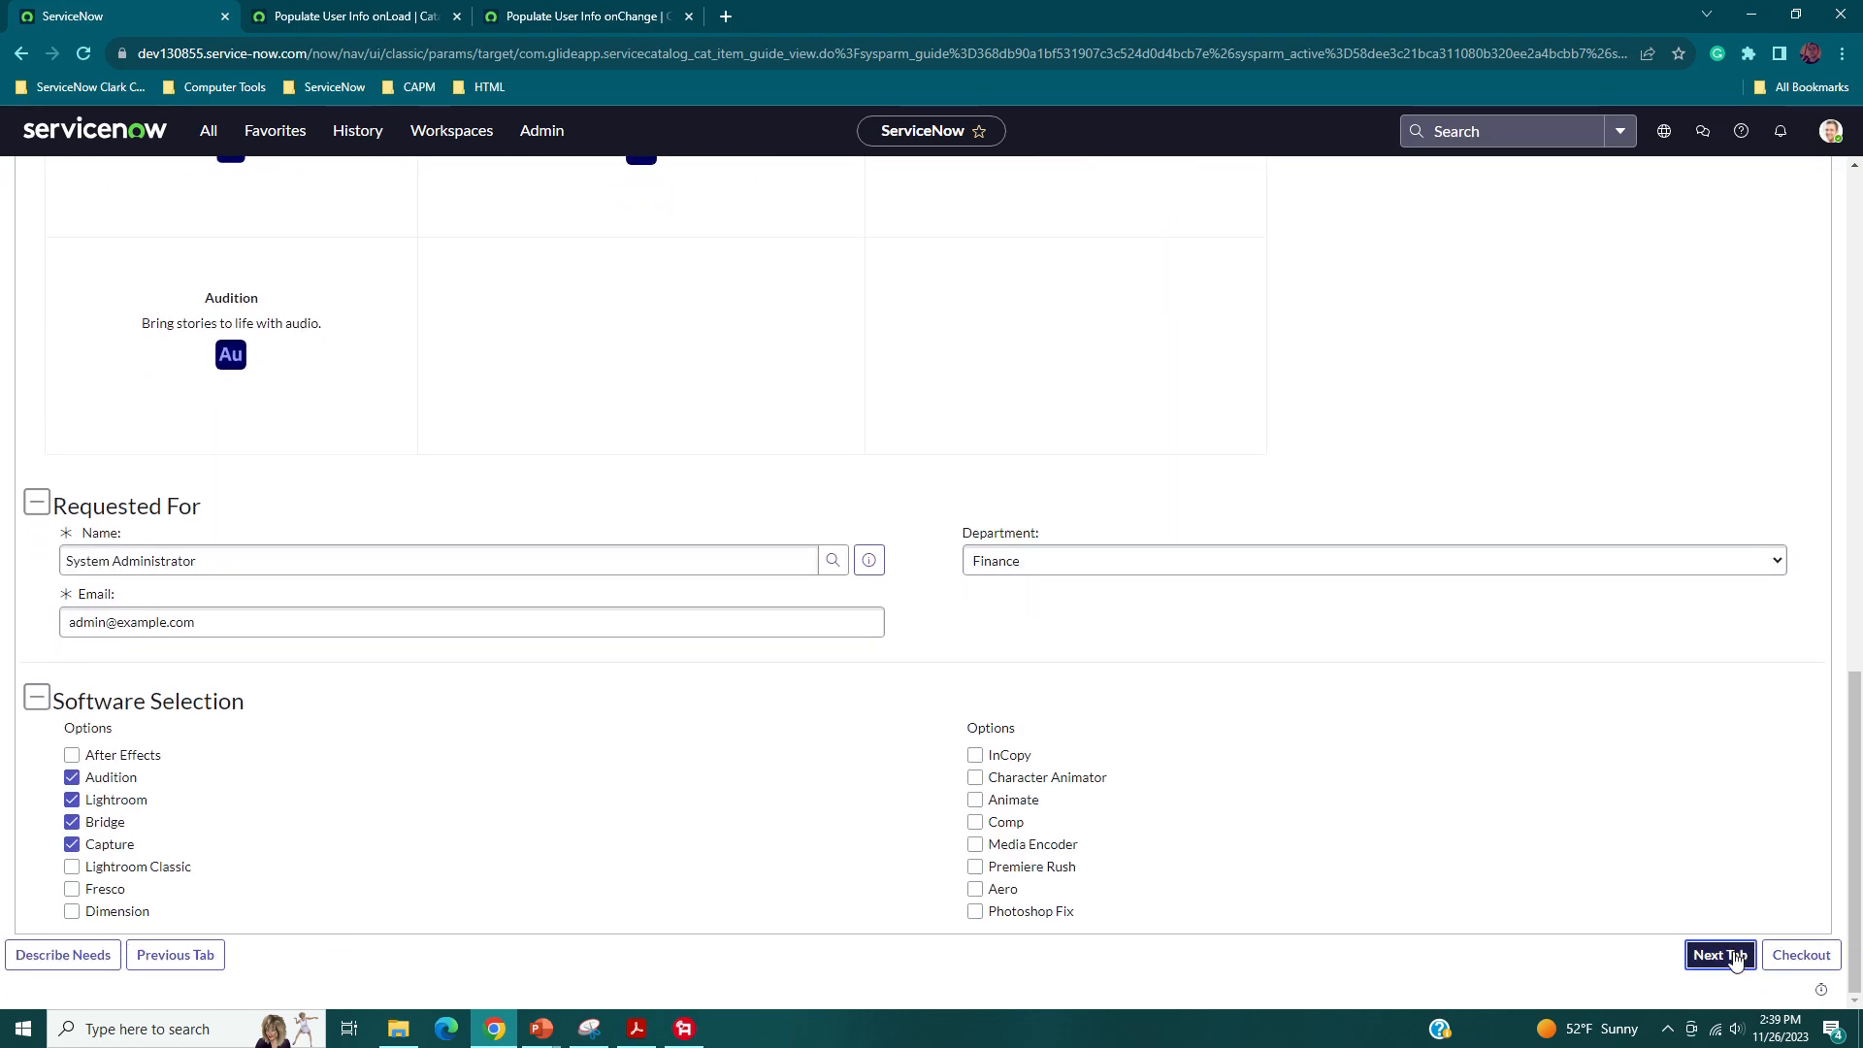
# - Advance to the Microsoft Office 365 item, review its description and Requested For details, and continue to Microsoft Project (Plan 3)
pyautogui.click(1734, 957)
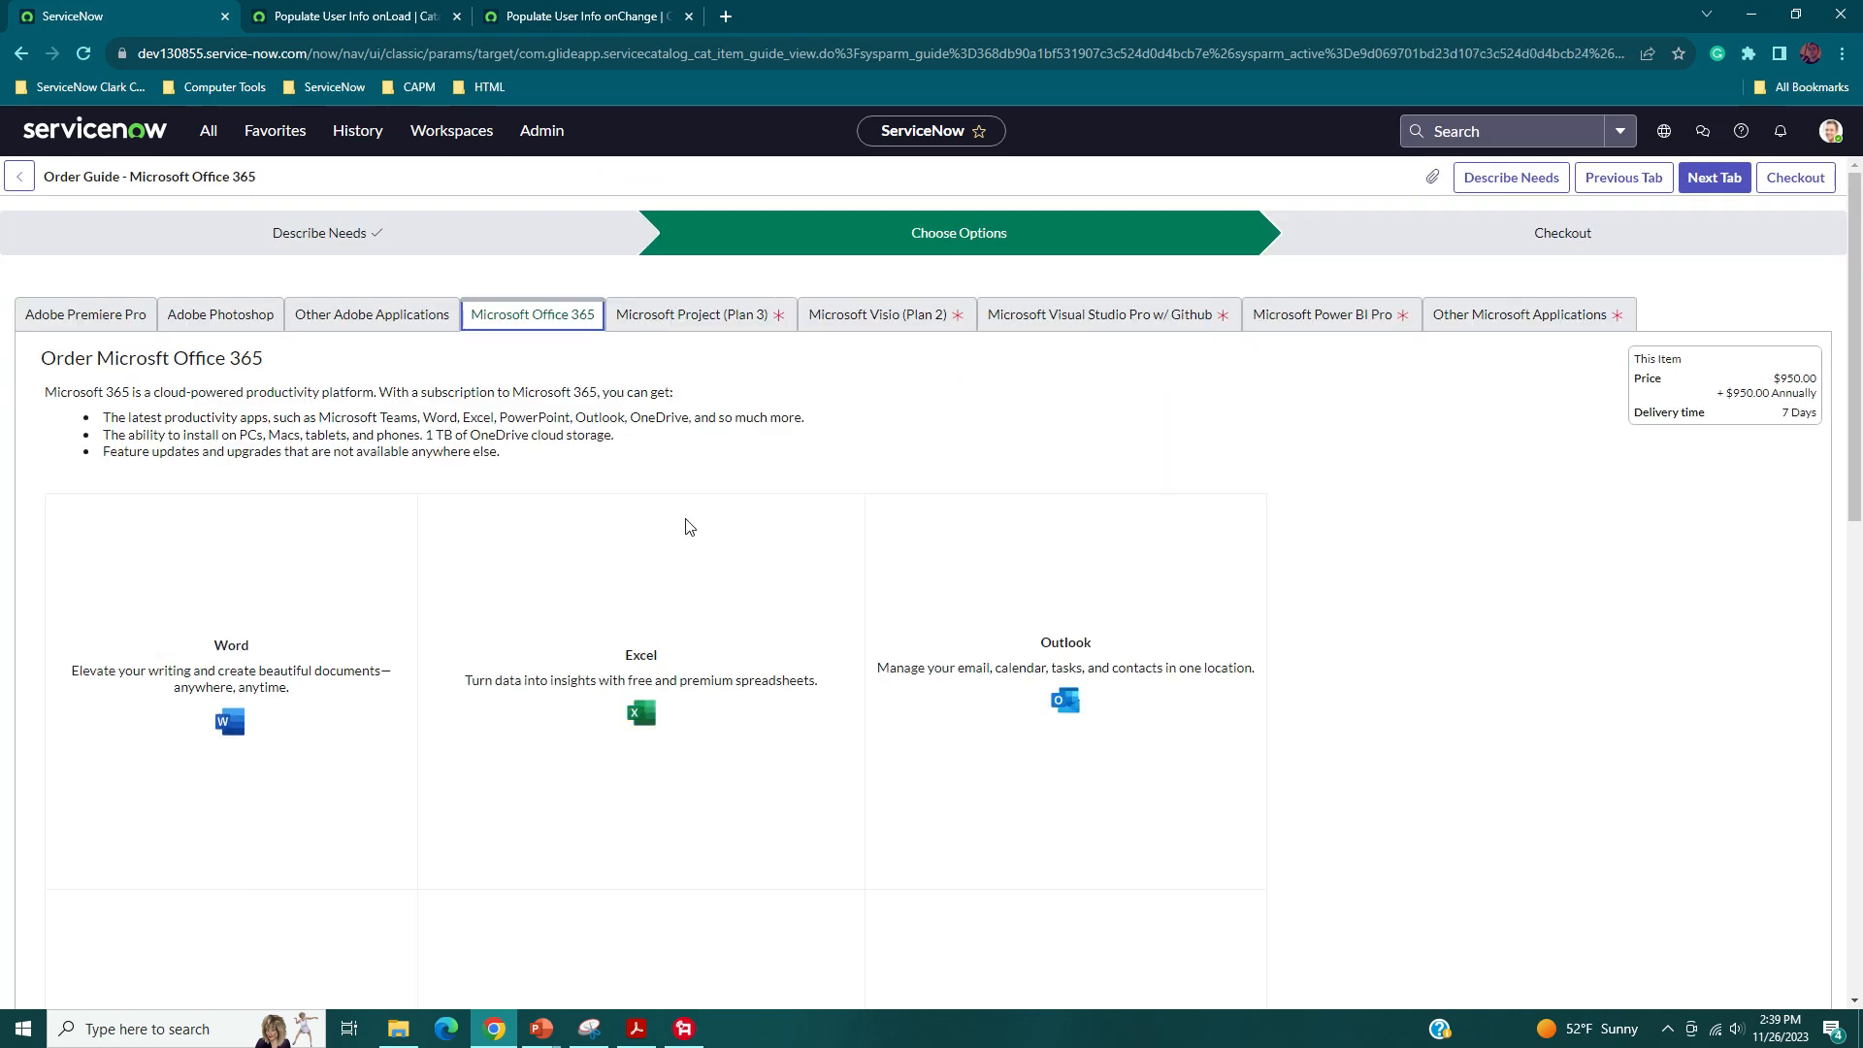
pyautogui.scroll(-9, 621, 427)
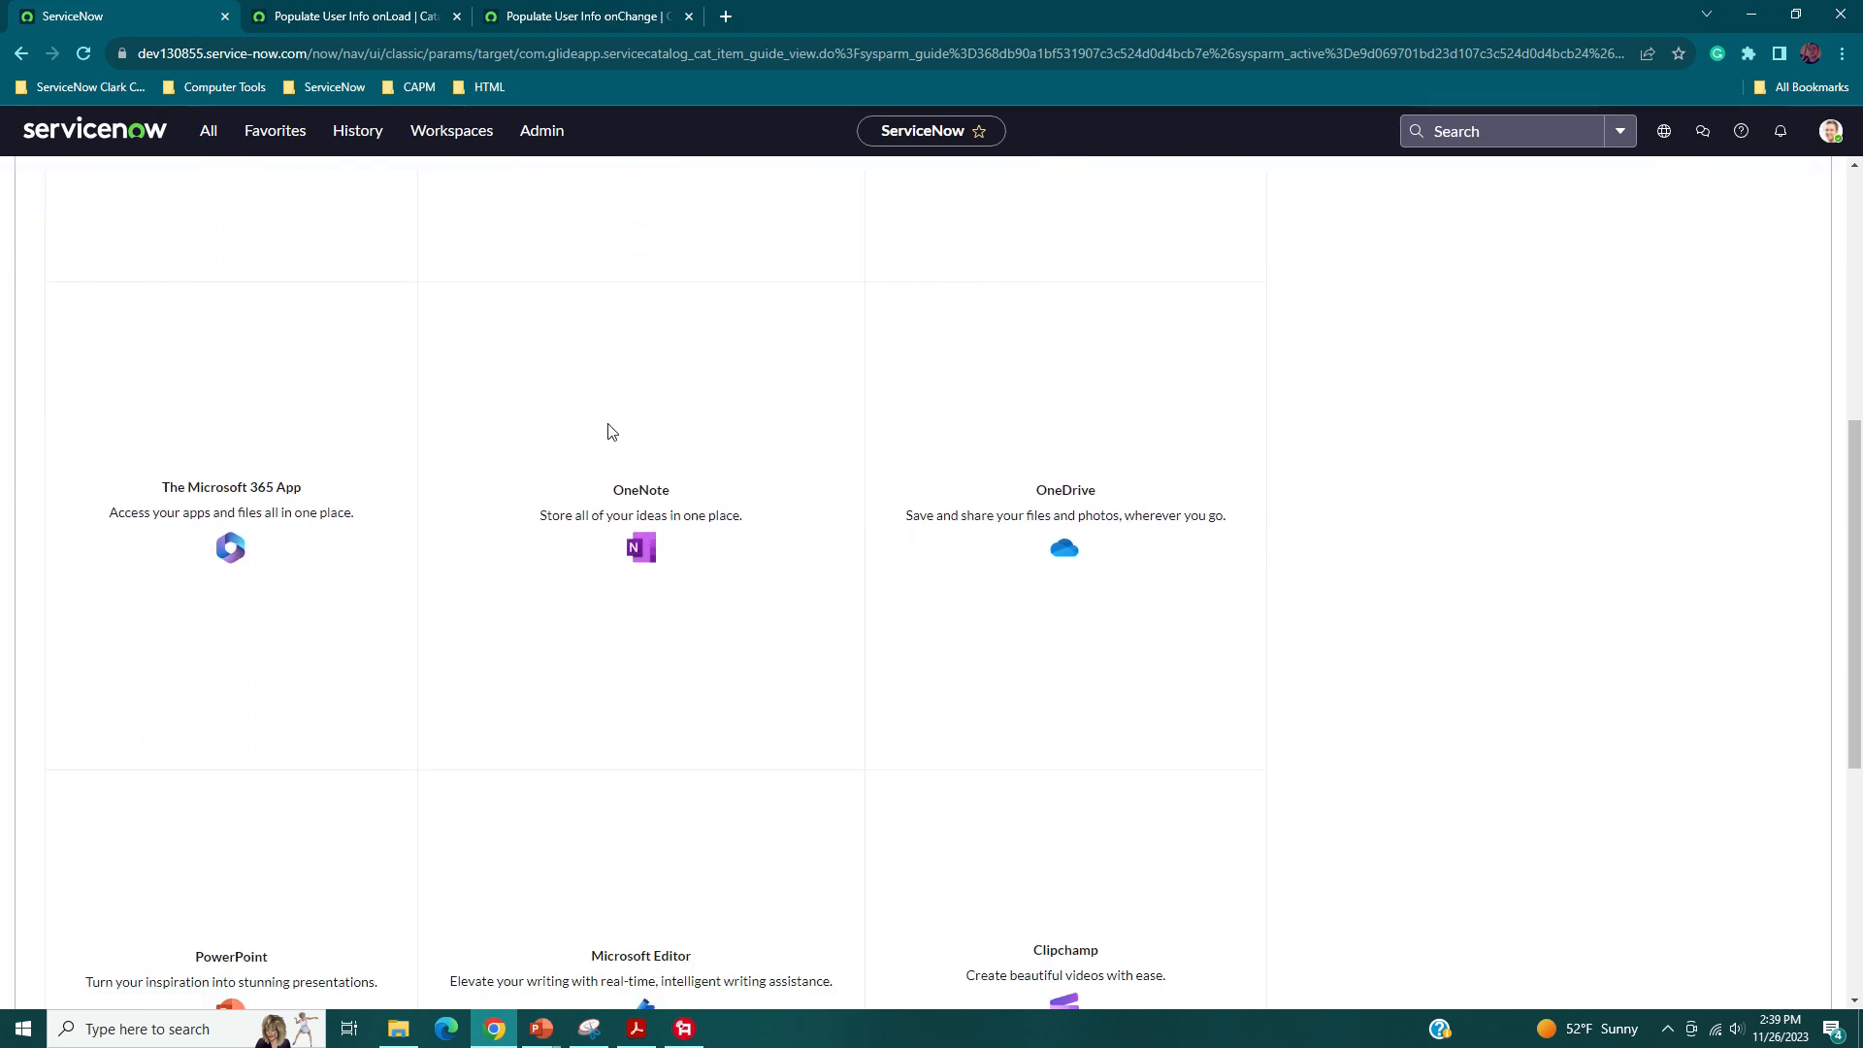
pyautogui.scroll(10, 641, 543)
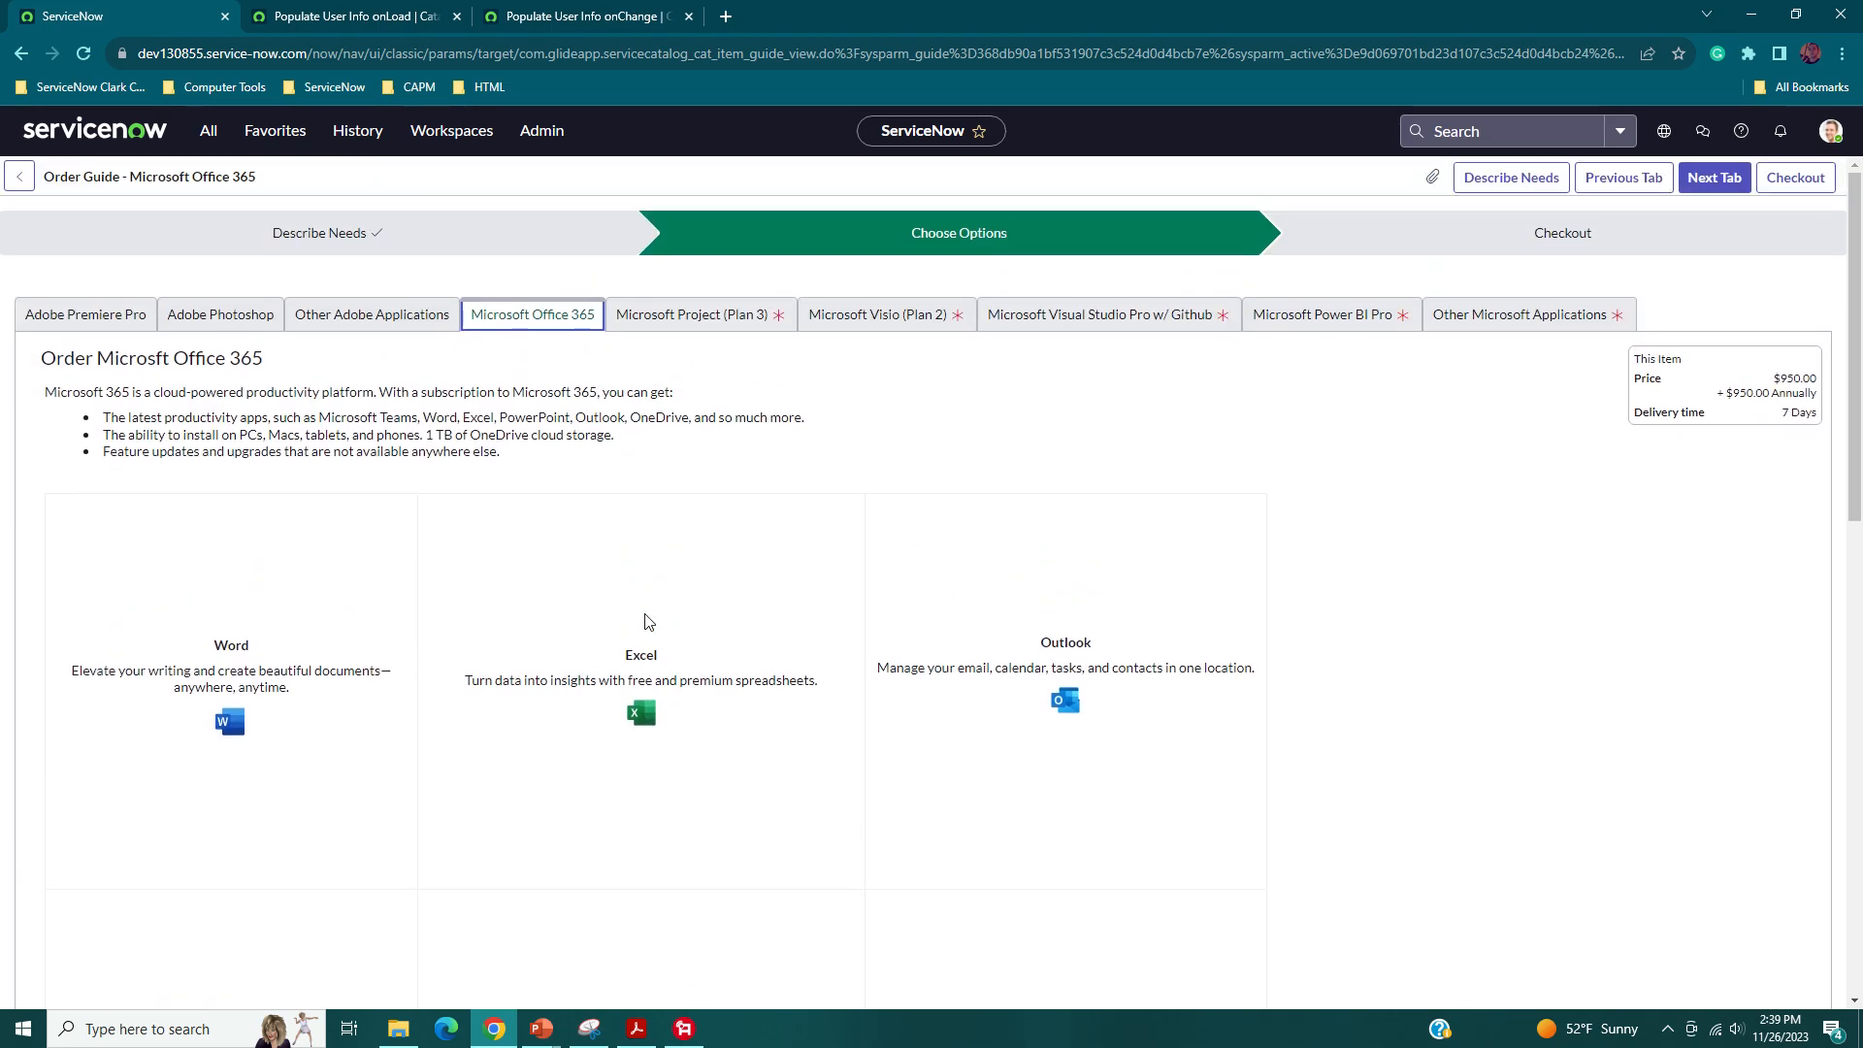
pyautogui.scroll(-9, 553, 576)
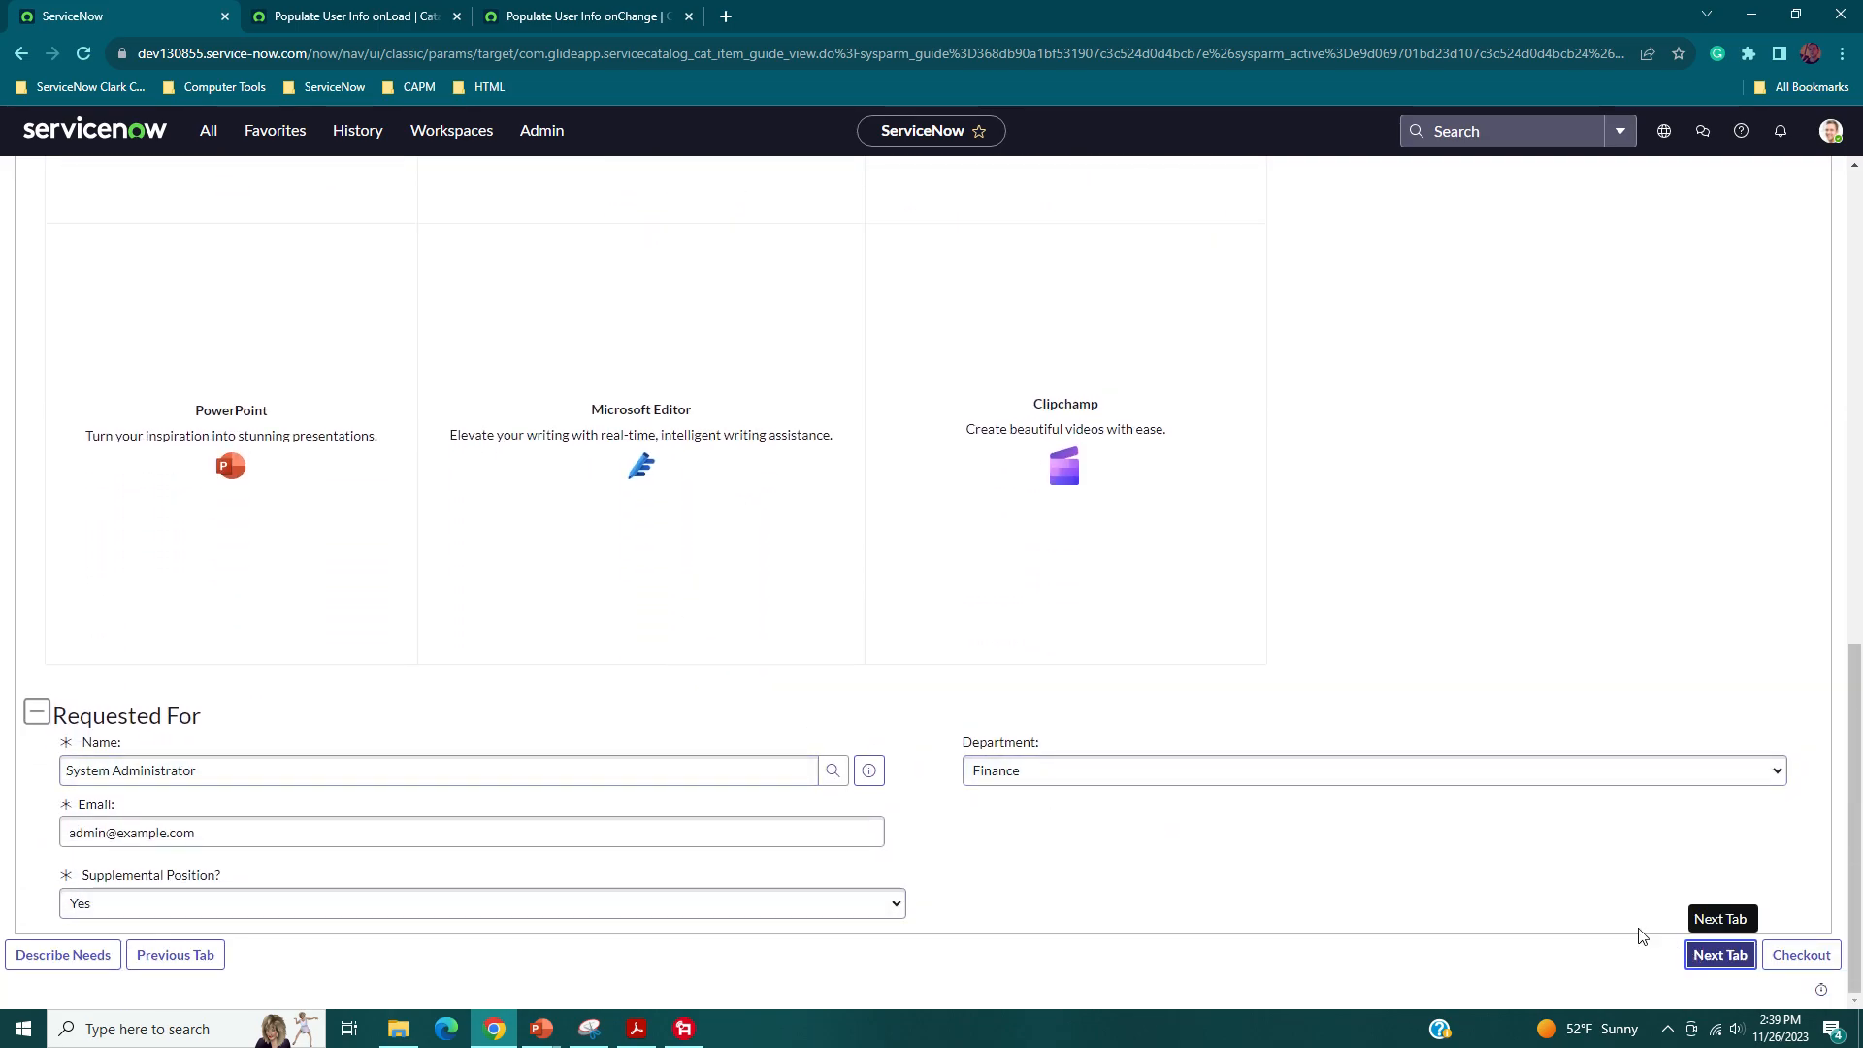
pyautogui.scroll(5, 1002, 647)
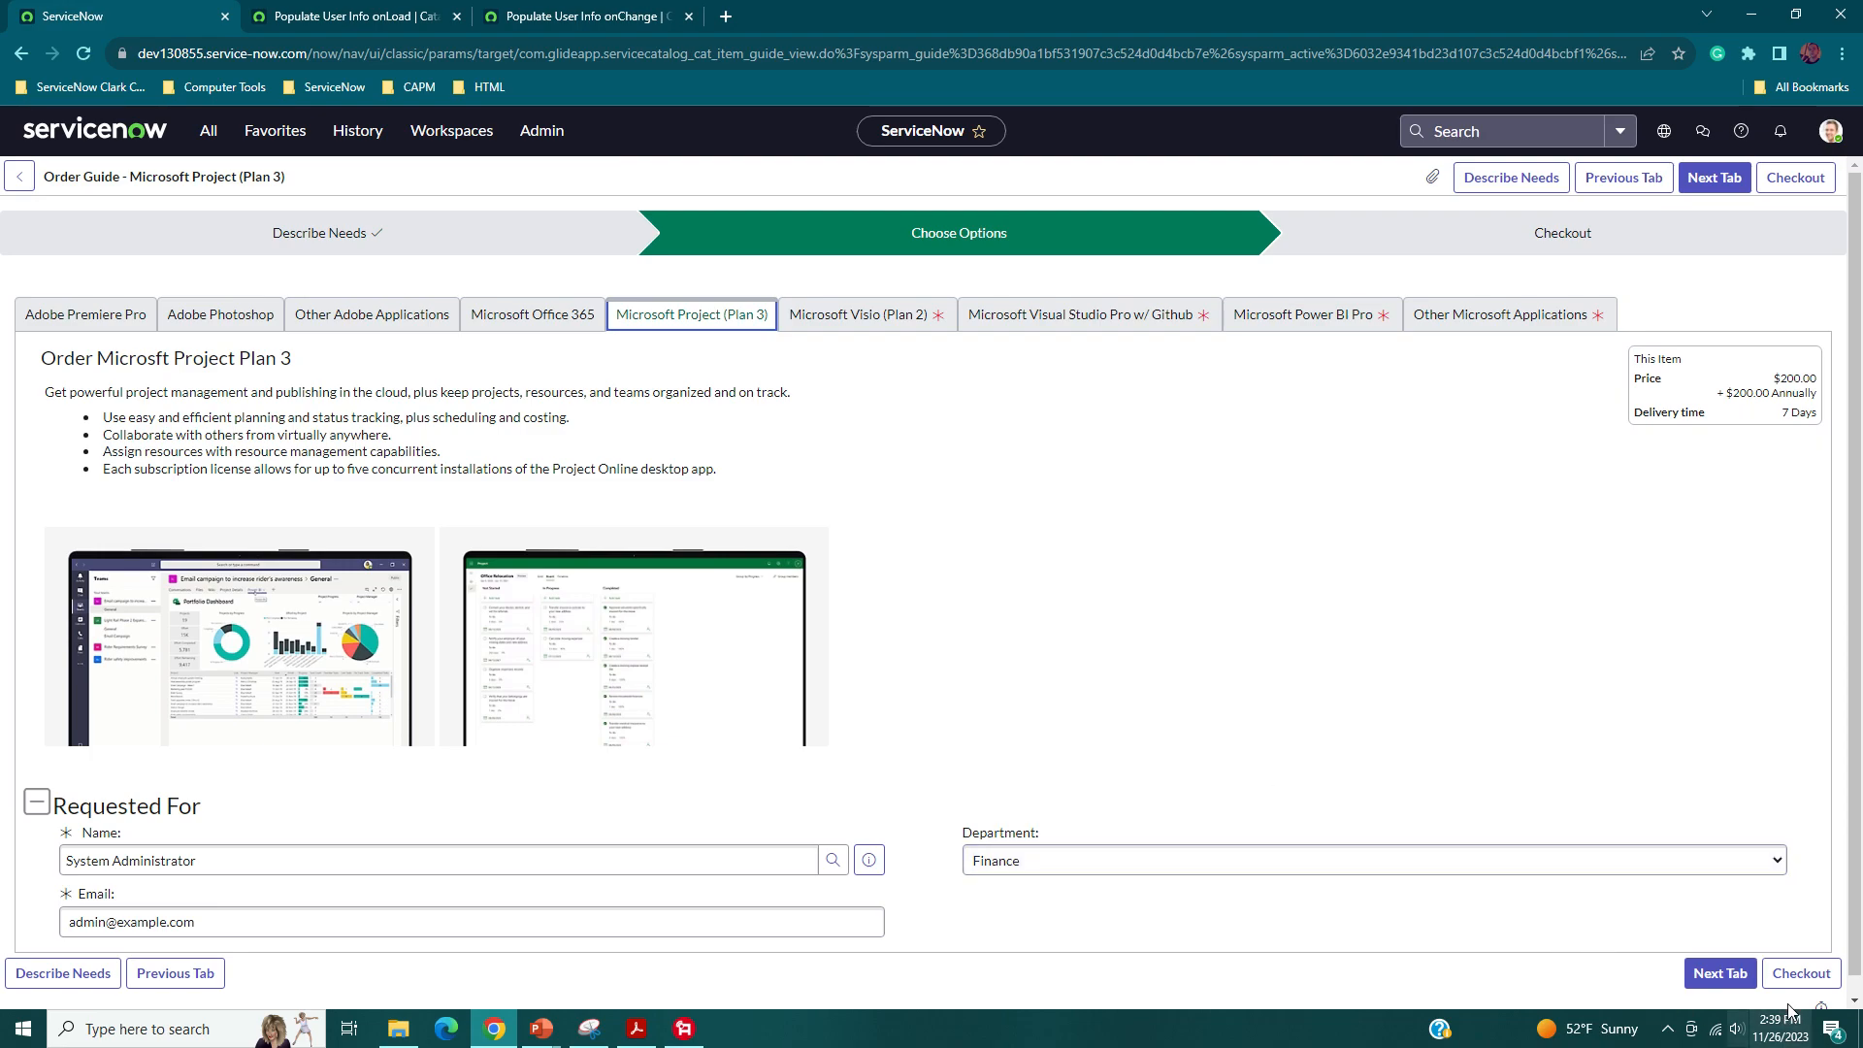
# - Go through the Microsoft Project (Plan 3) and Microsoft Visio (Plan 2) items and advance to Microsoft Visual Studio Pro w/ Github
pyautogui.click(1717, 973)
pyautogui.scroll(-1, 1237, 693)
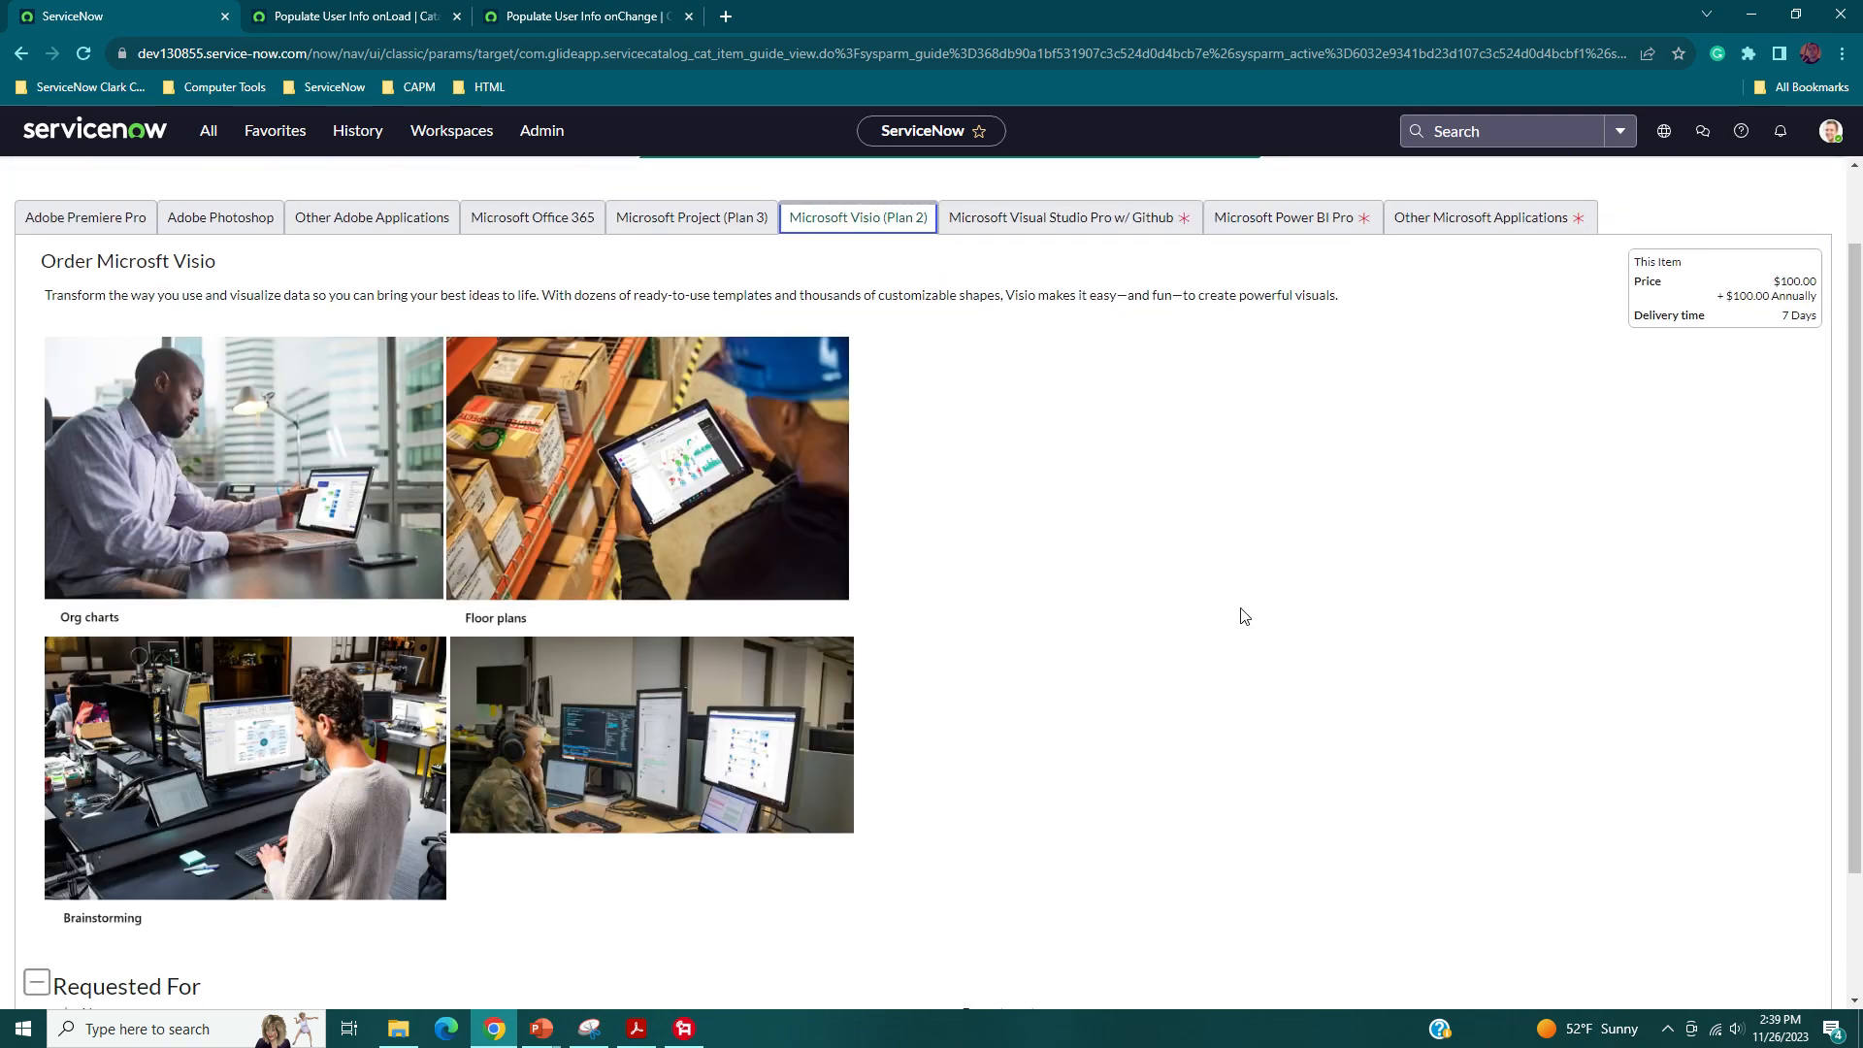
pyautogui.scroll(-2, 1242, 611)
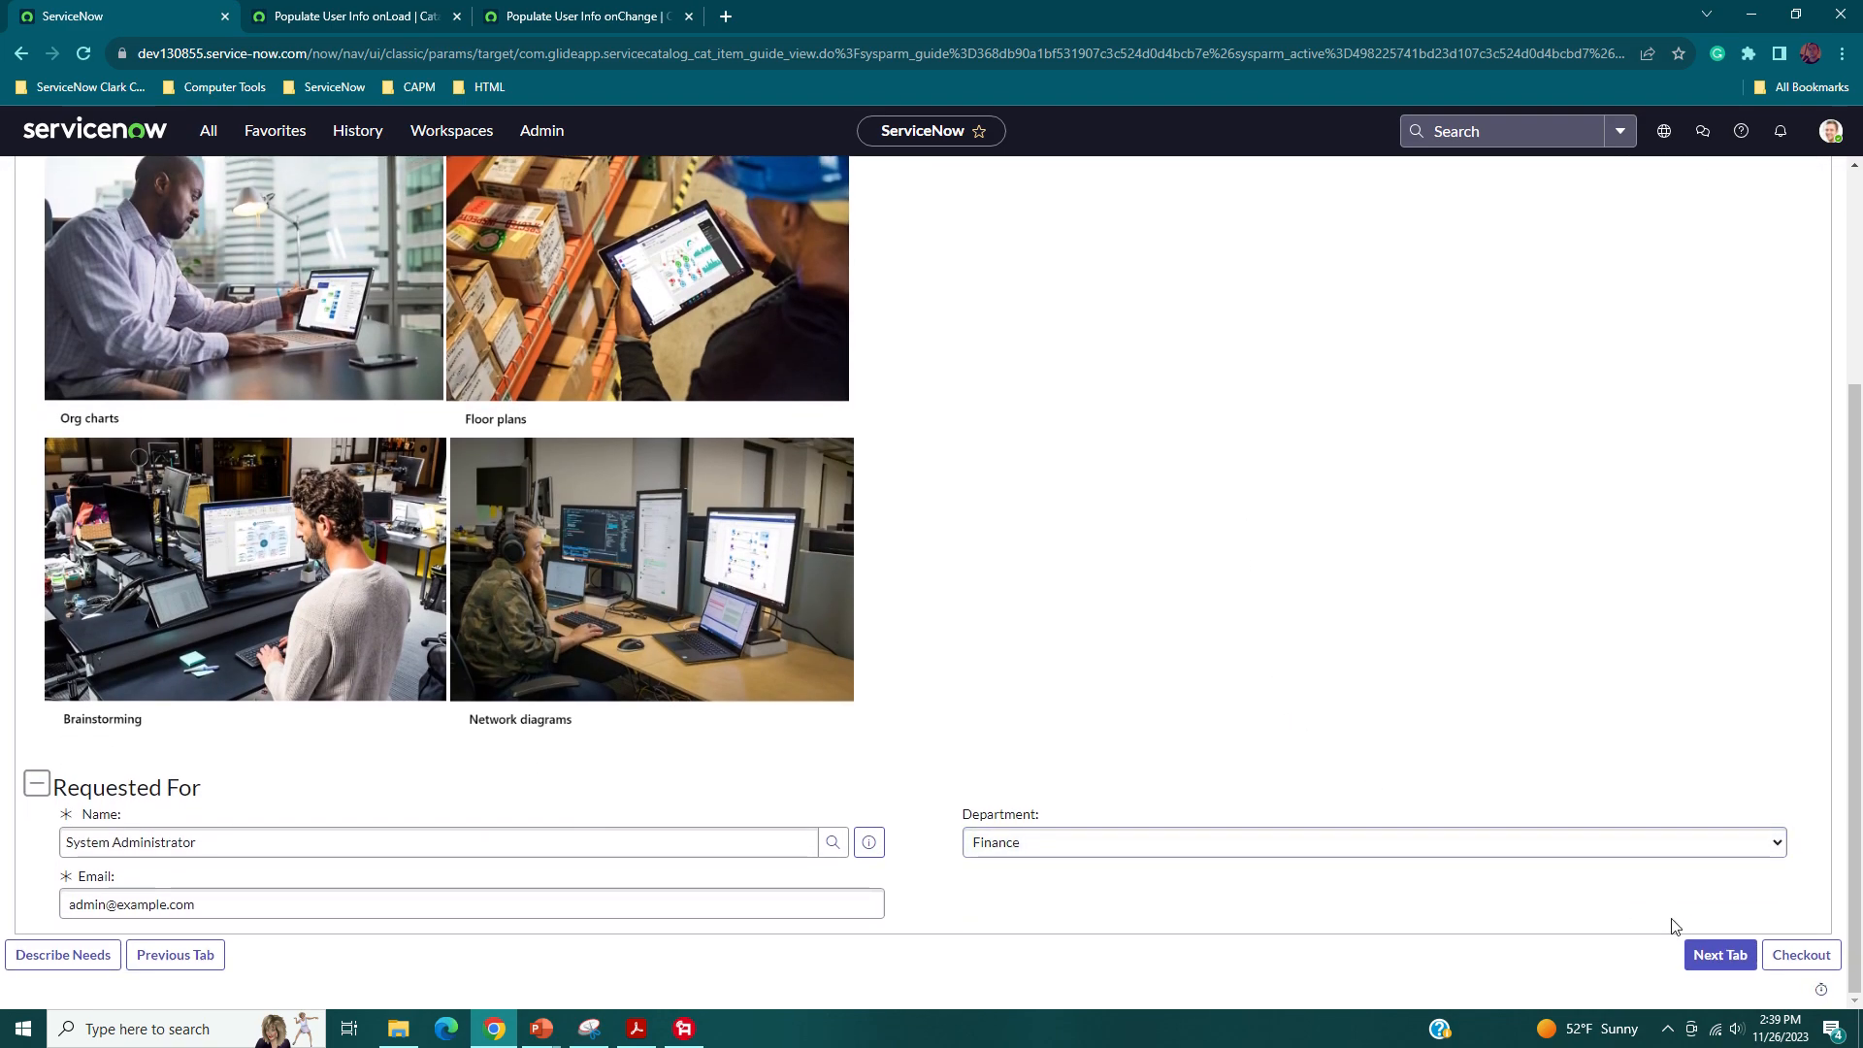
pyautogui.click(1710, 954)
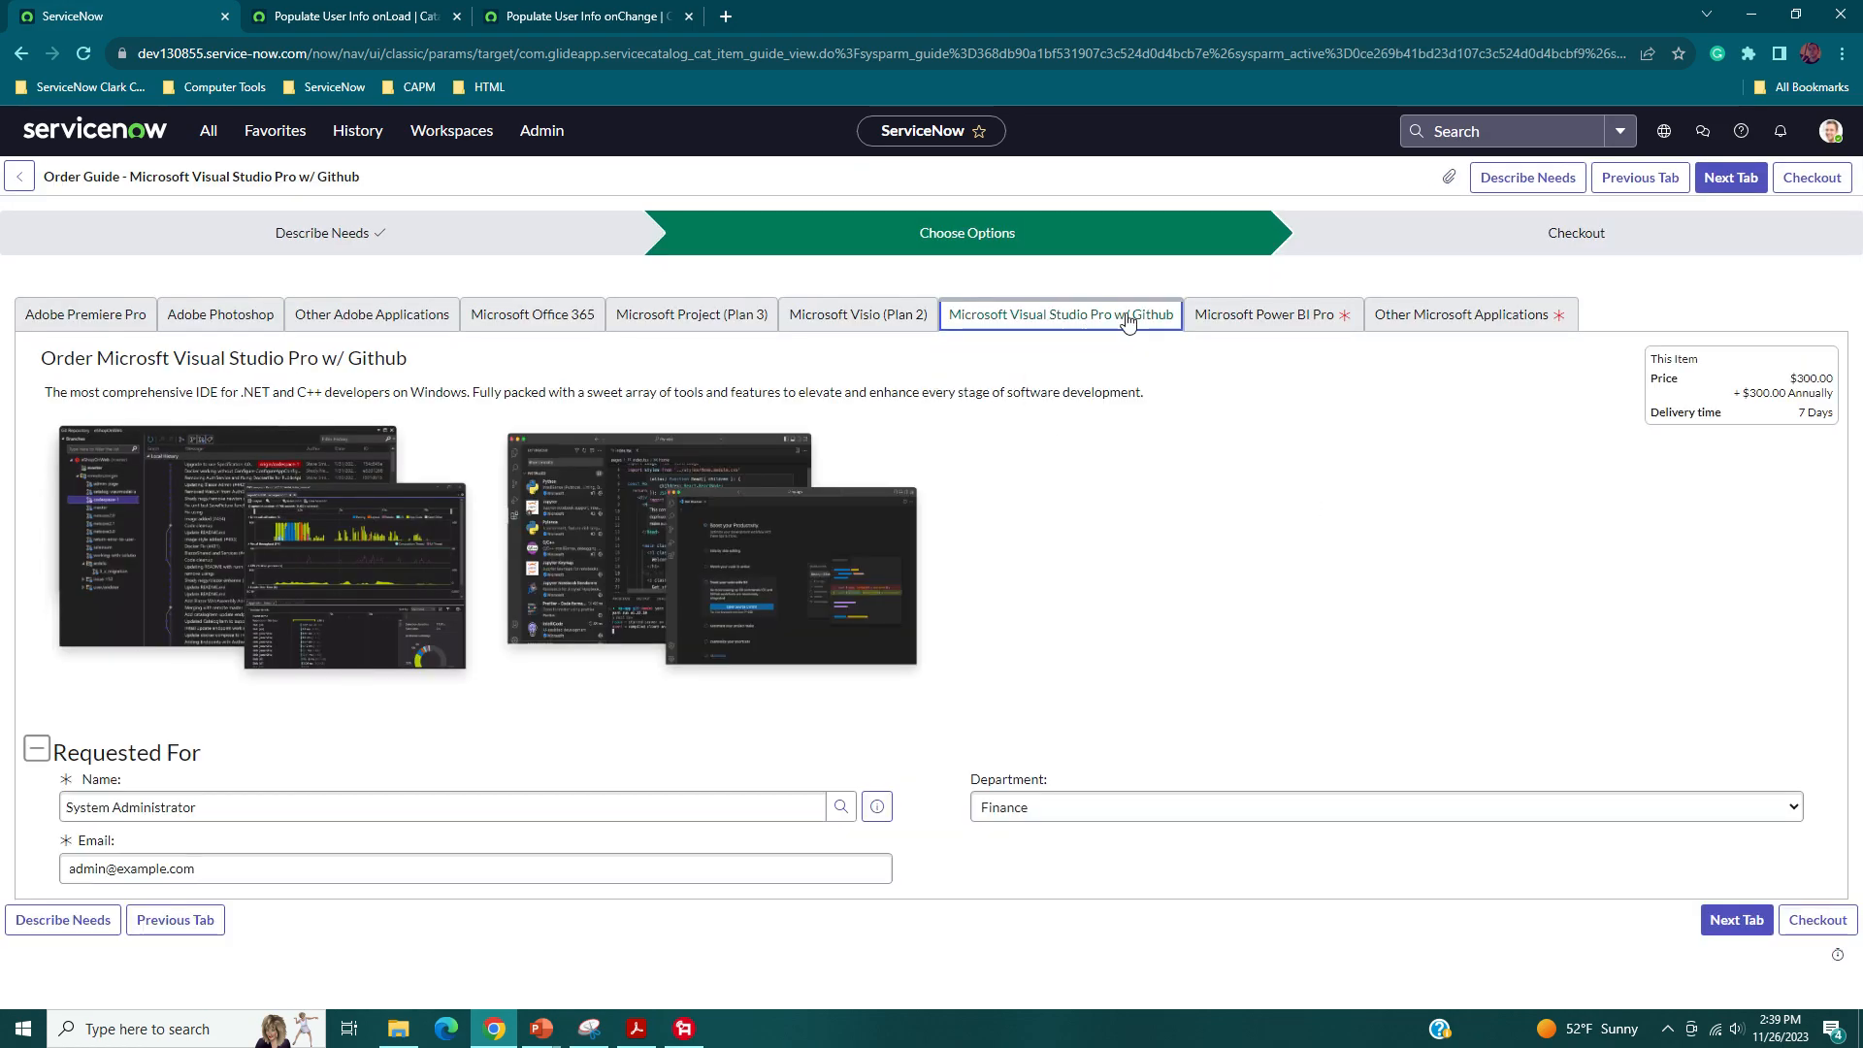
# - Go through the Visual Studio Pro w/ Github and Power BI Pro items and advance to Other Microsoft Applications
pyautogui.click(1741, 919)
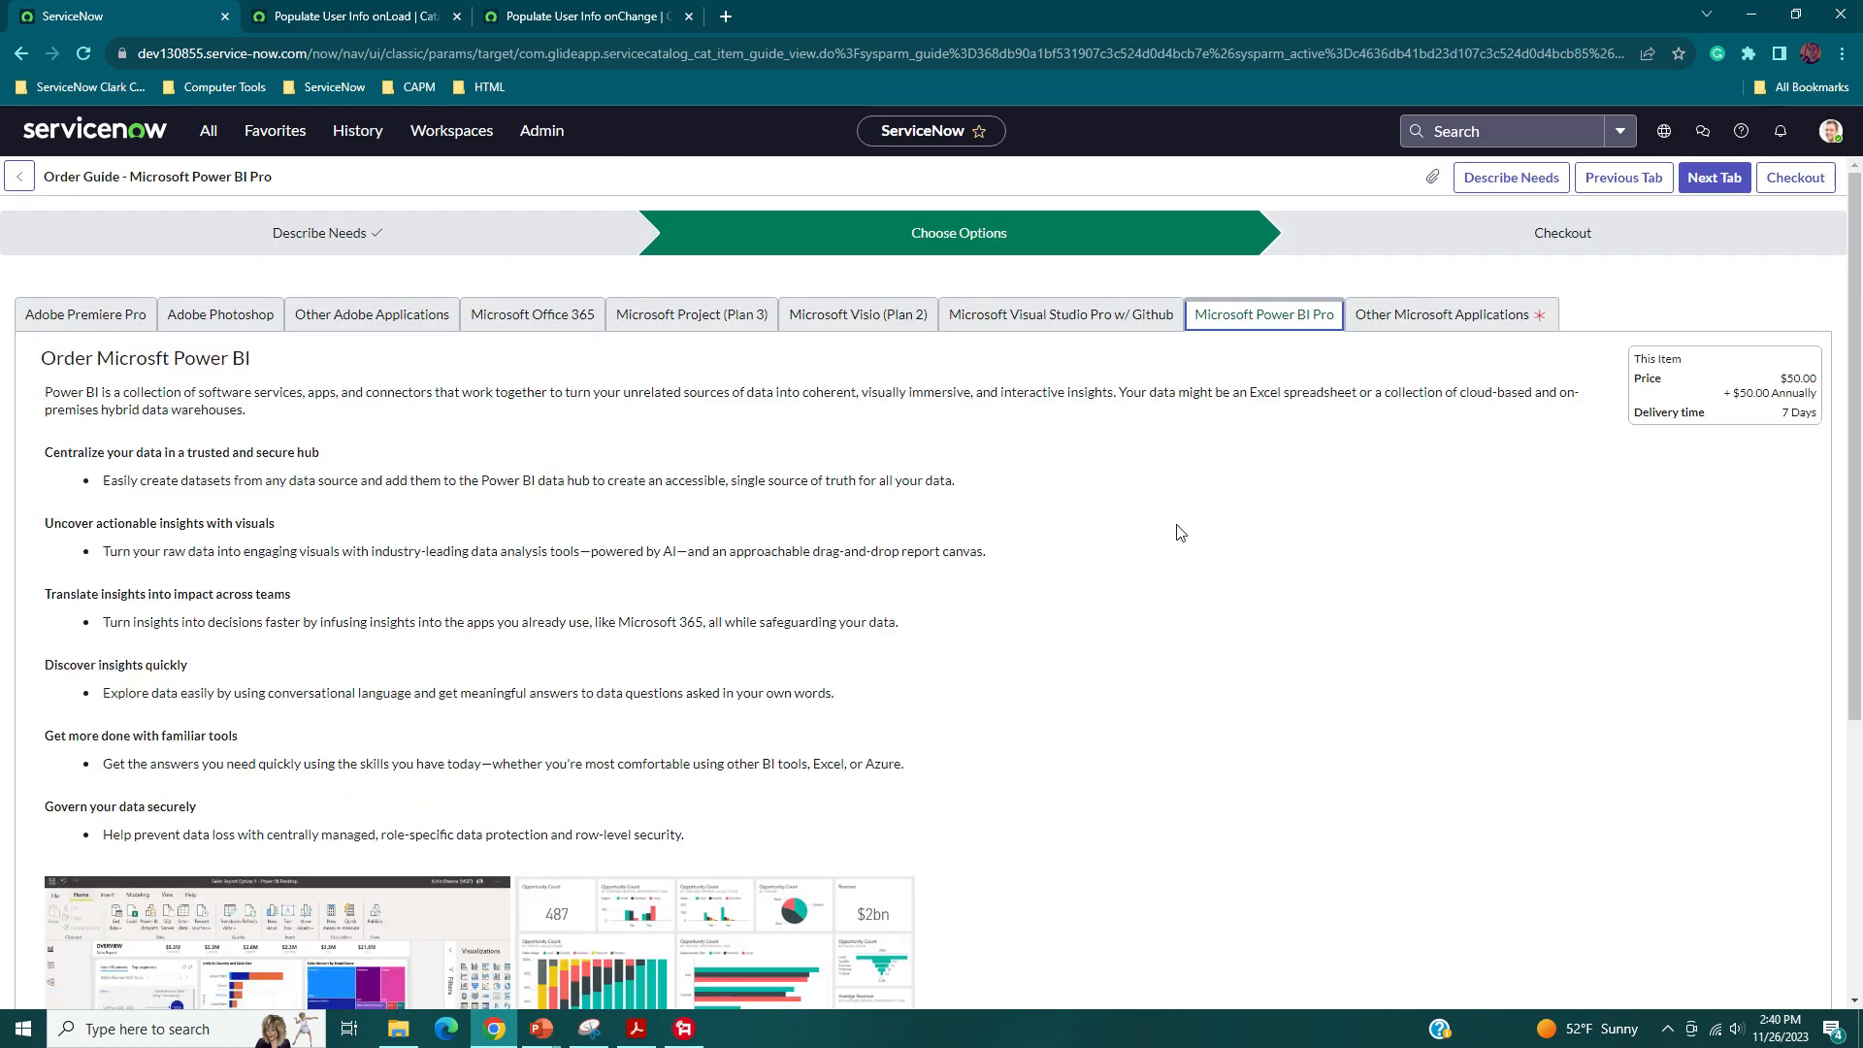
pyautogui.scroll(-4, 1177, 531)
pyautogui.scroll(-2, 1177, 531)
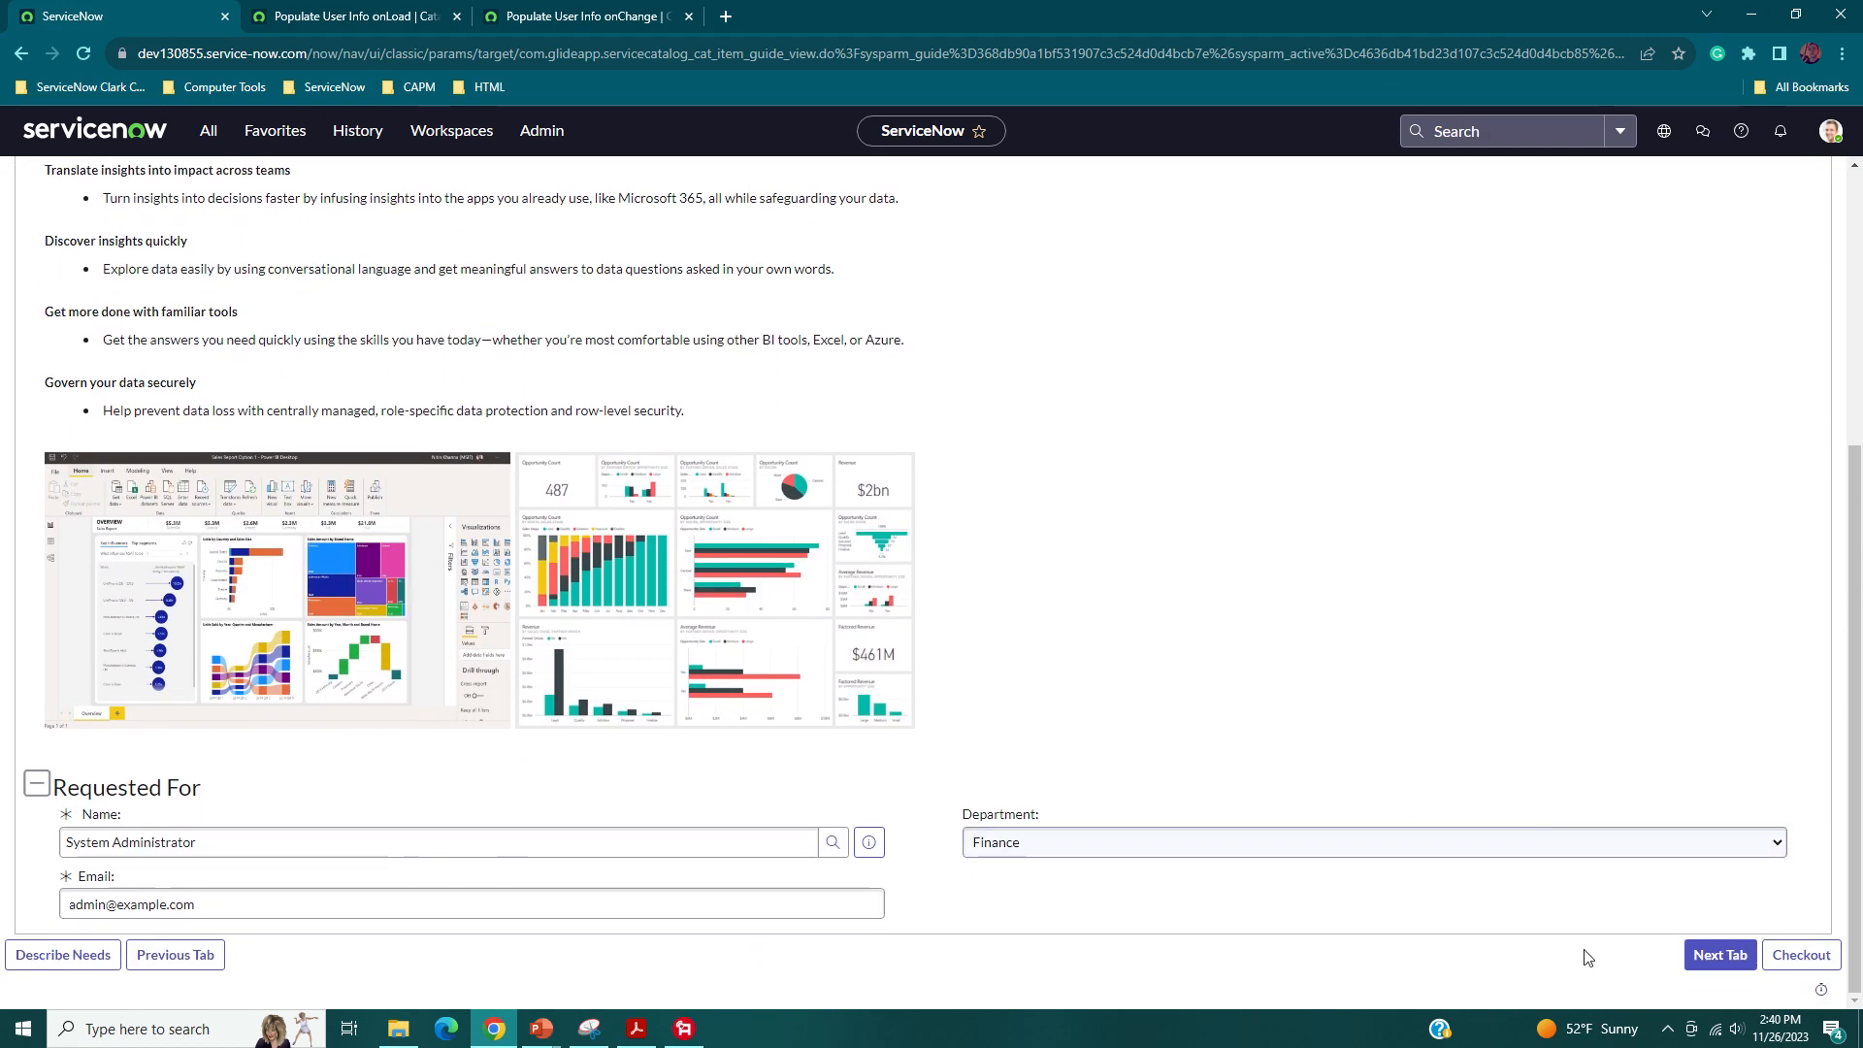
pyautogui.click(1725, 960)
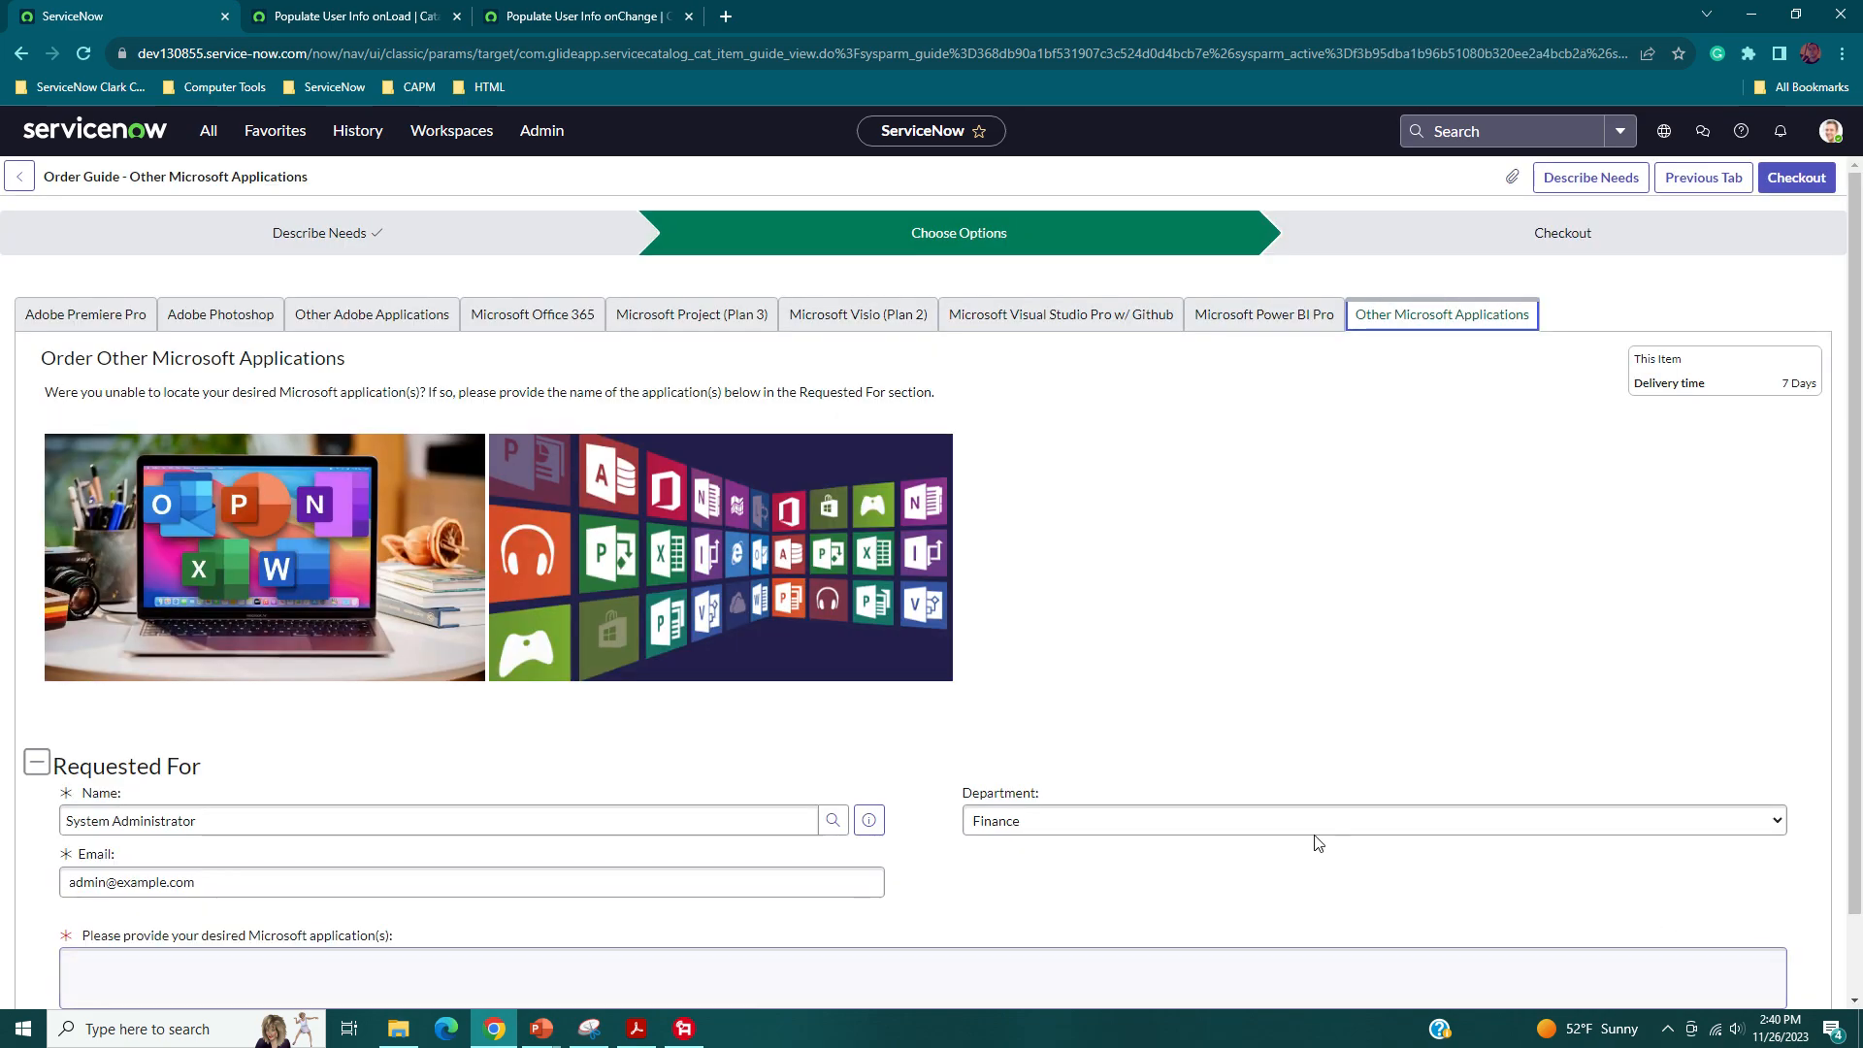
# - Enter "test" as the desired Microsoft application in the Requested For section of Other Microsoft Applications
pyautogui.scroll(-1, 1115, 666)
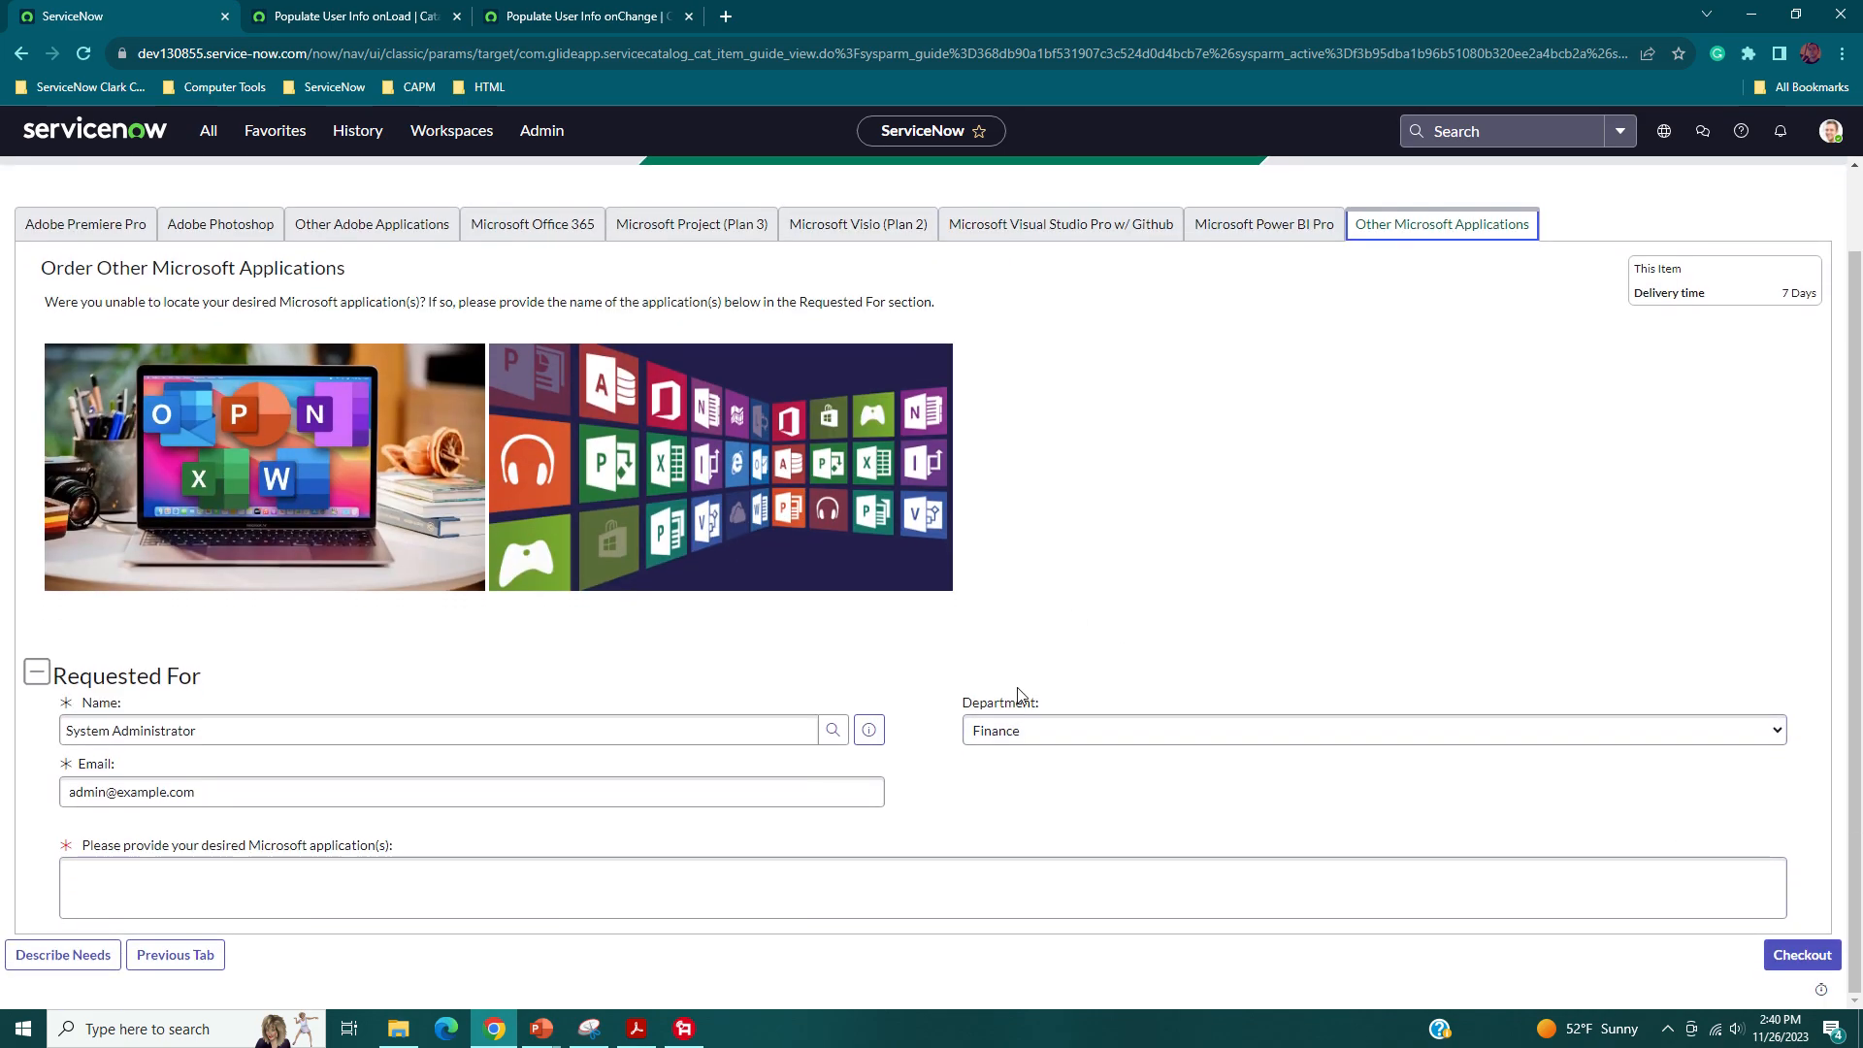
pyautogui.click(567, 883)
pyautogui.scroll(1, 1518, 685)
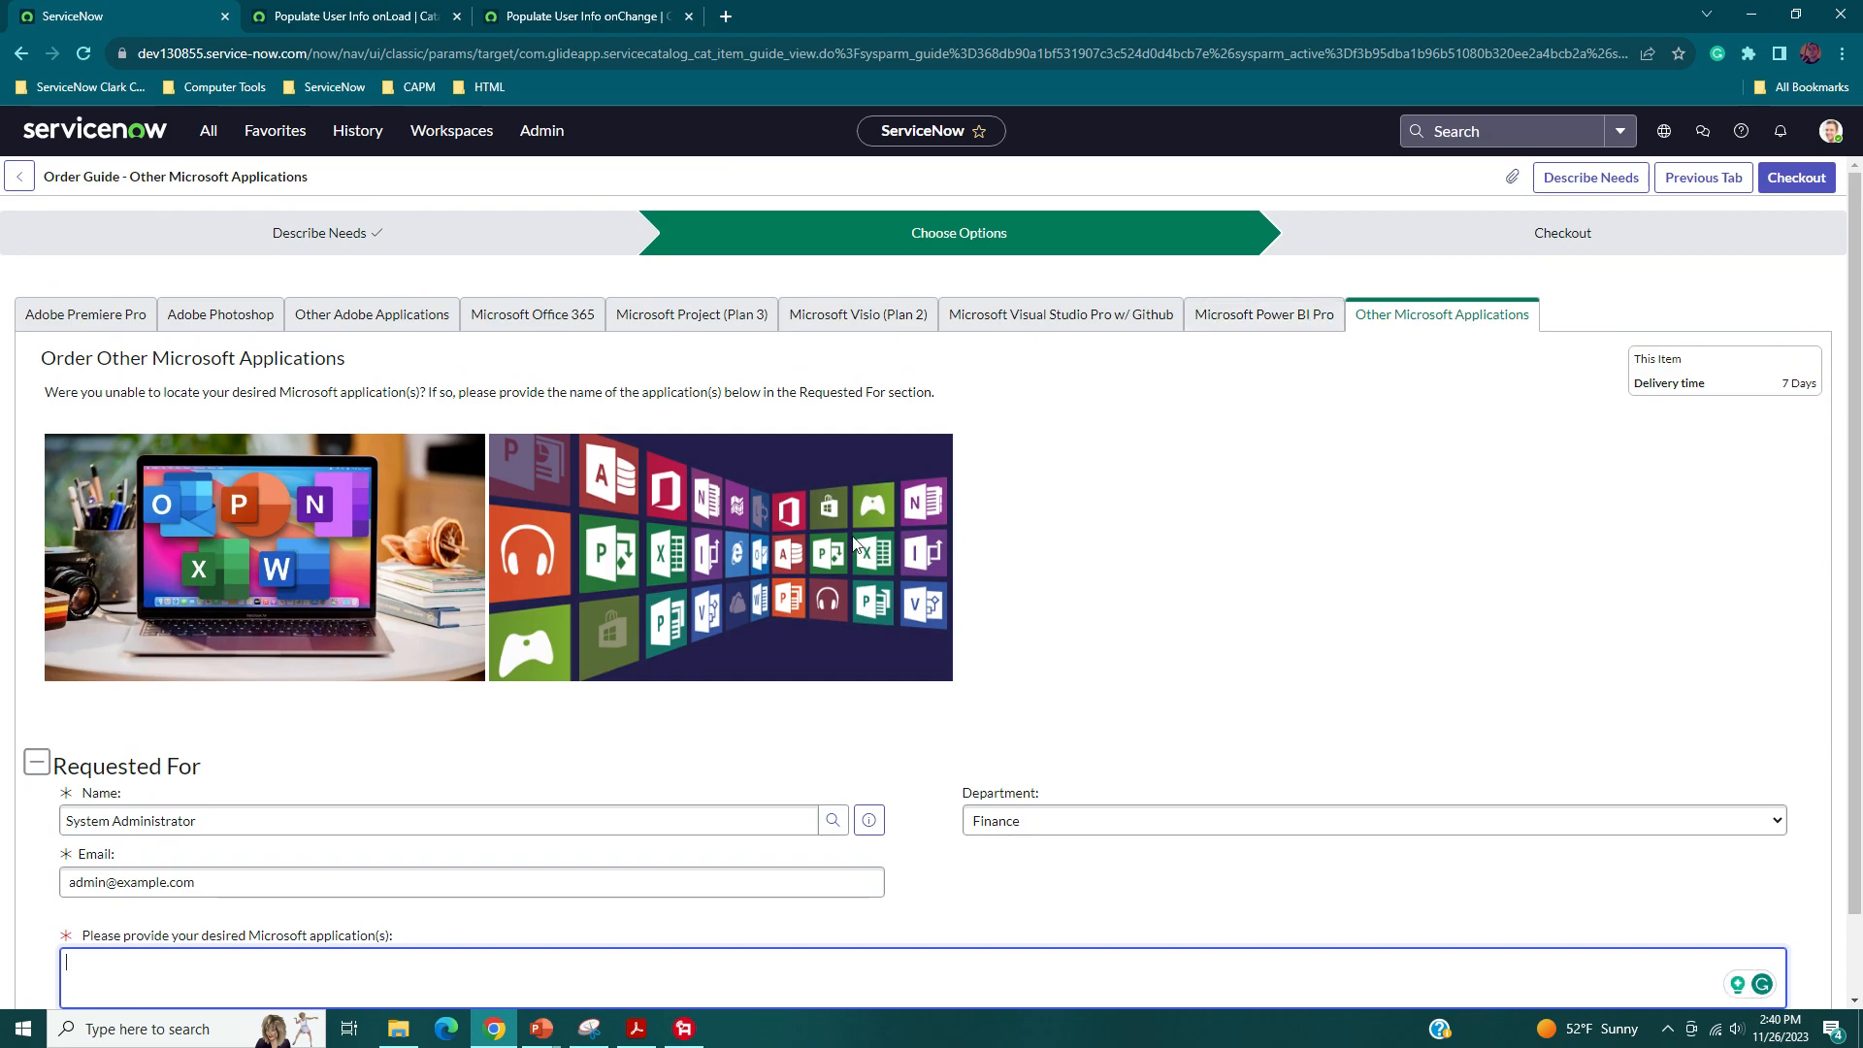
pyautogui.scroll(-1, 718, 585)
pyautogui.scroll(1, 234, 514)
pyautogui.scroll(-1, 870, 560)
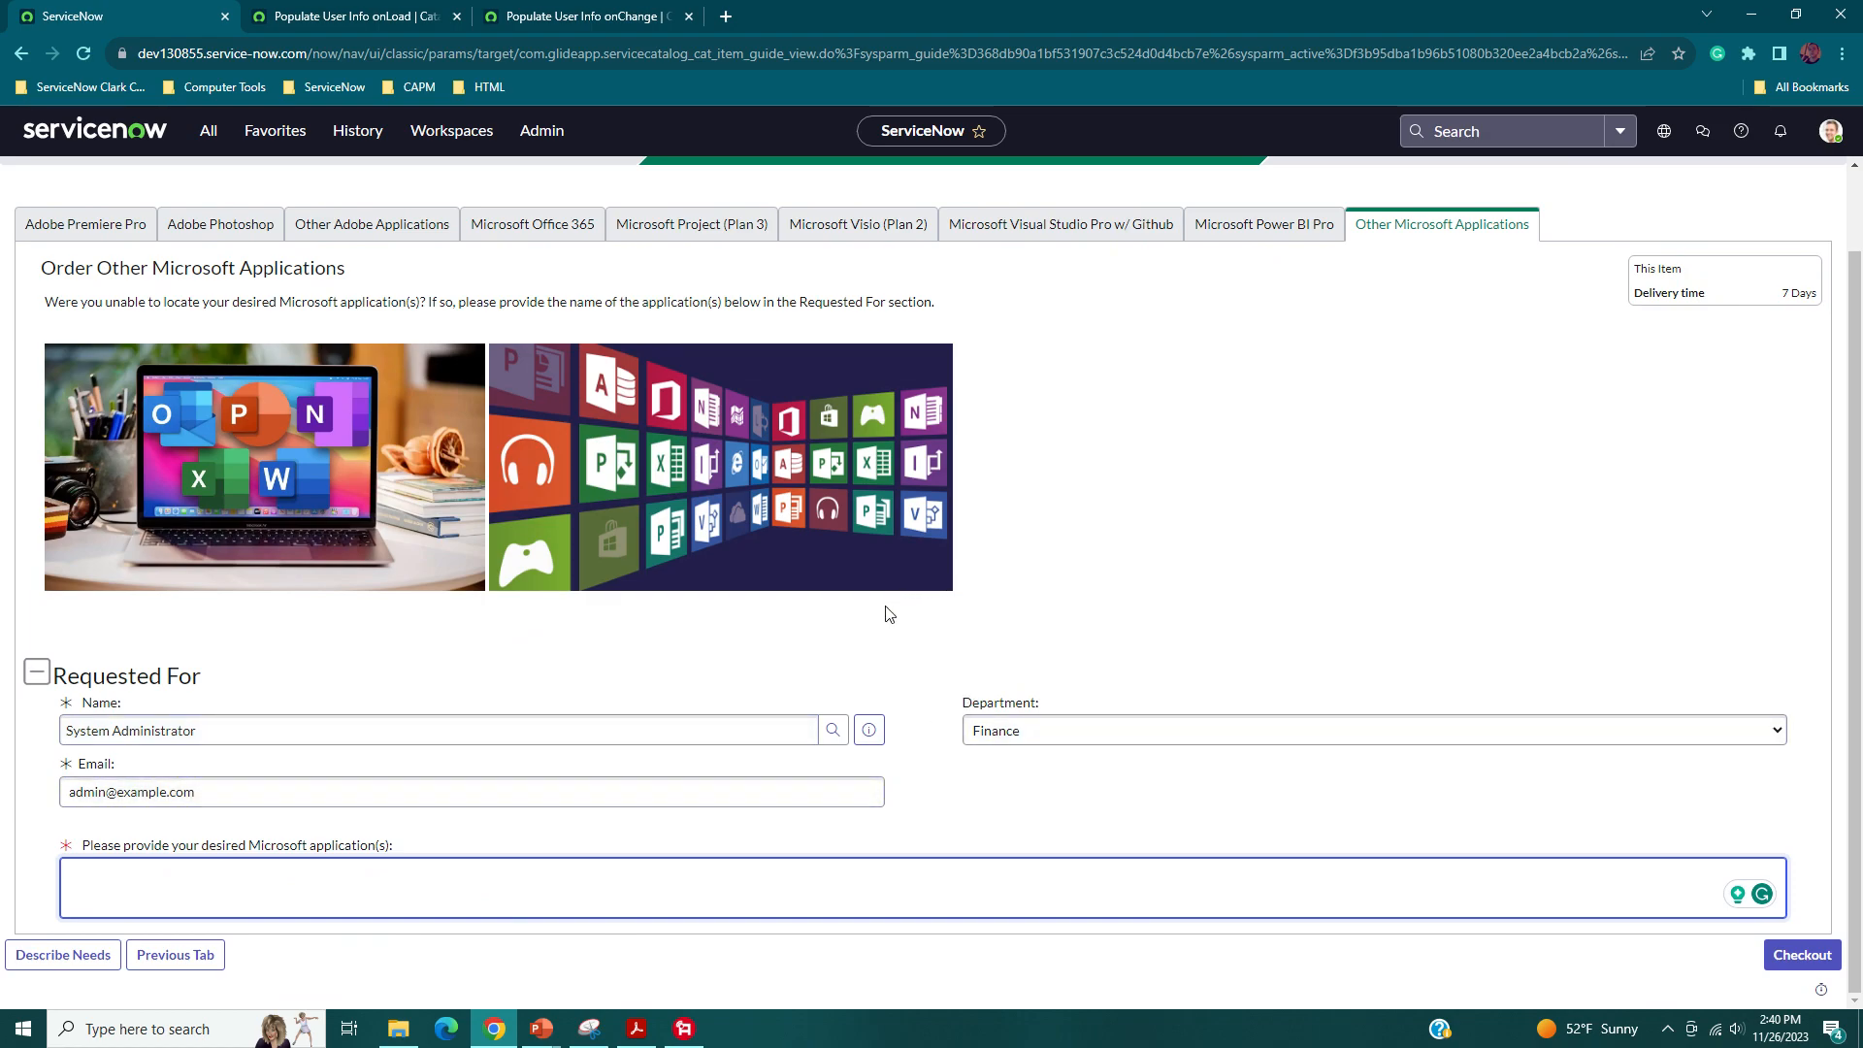
pyautogui.write('st')
pyautogui.click(1264, 575)
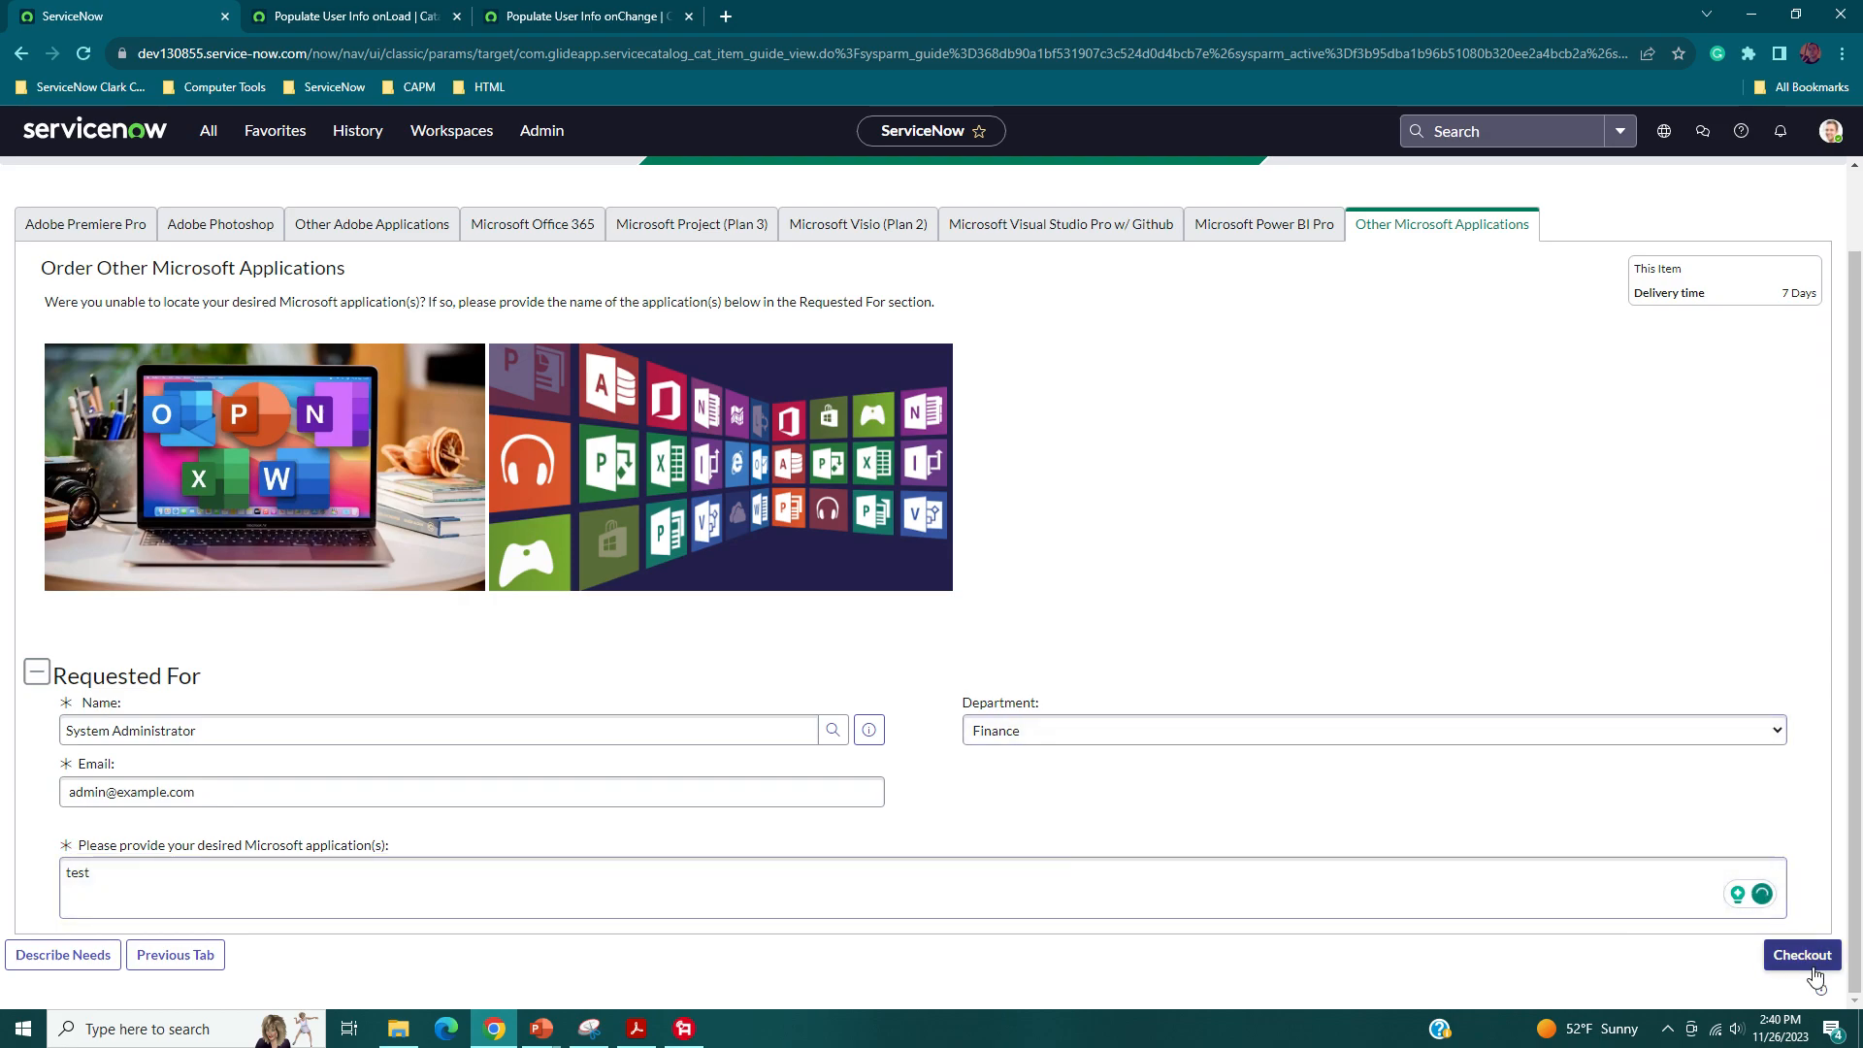
# - Check the order guide's completed items once more and proceed from Choose Options to the Checkout stage
pyautogui.scroll(1, 878, 604)
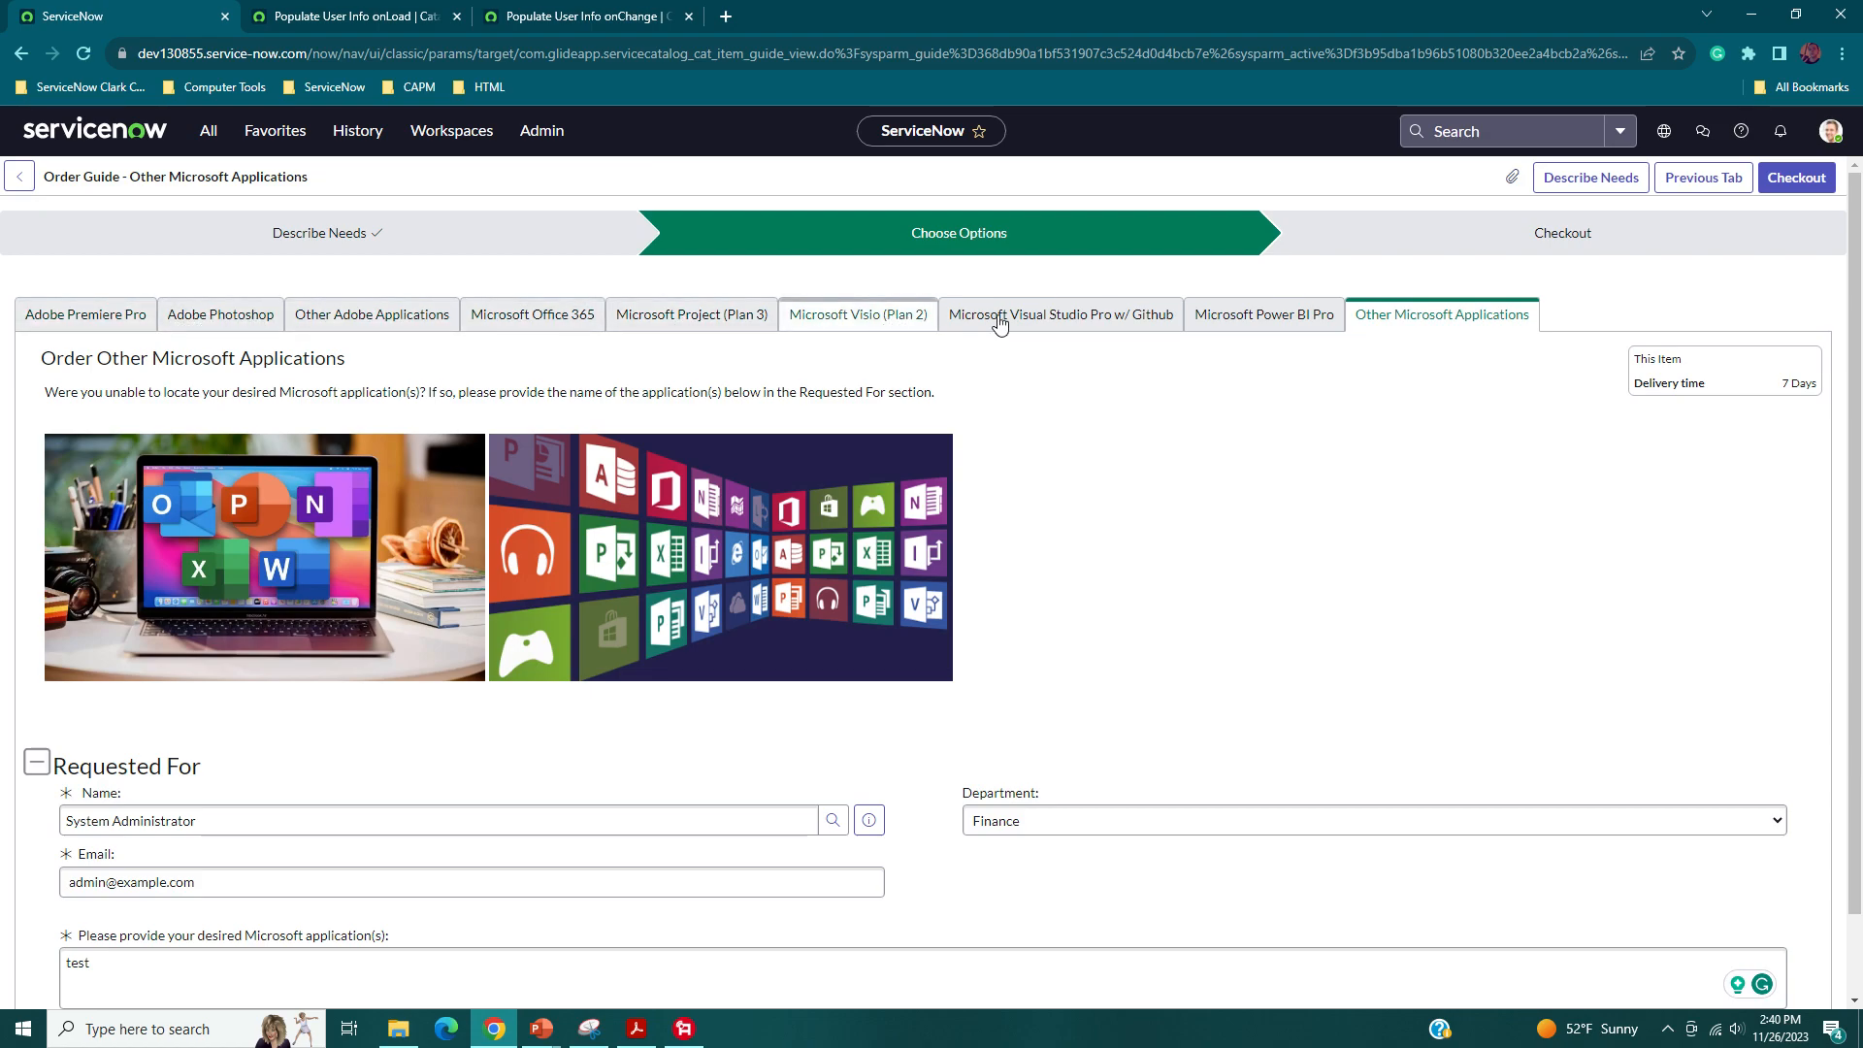
pyautogui.scroll(-2, 1199, 531)
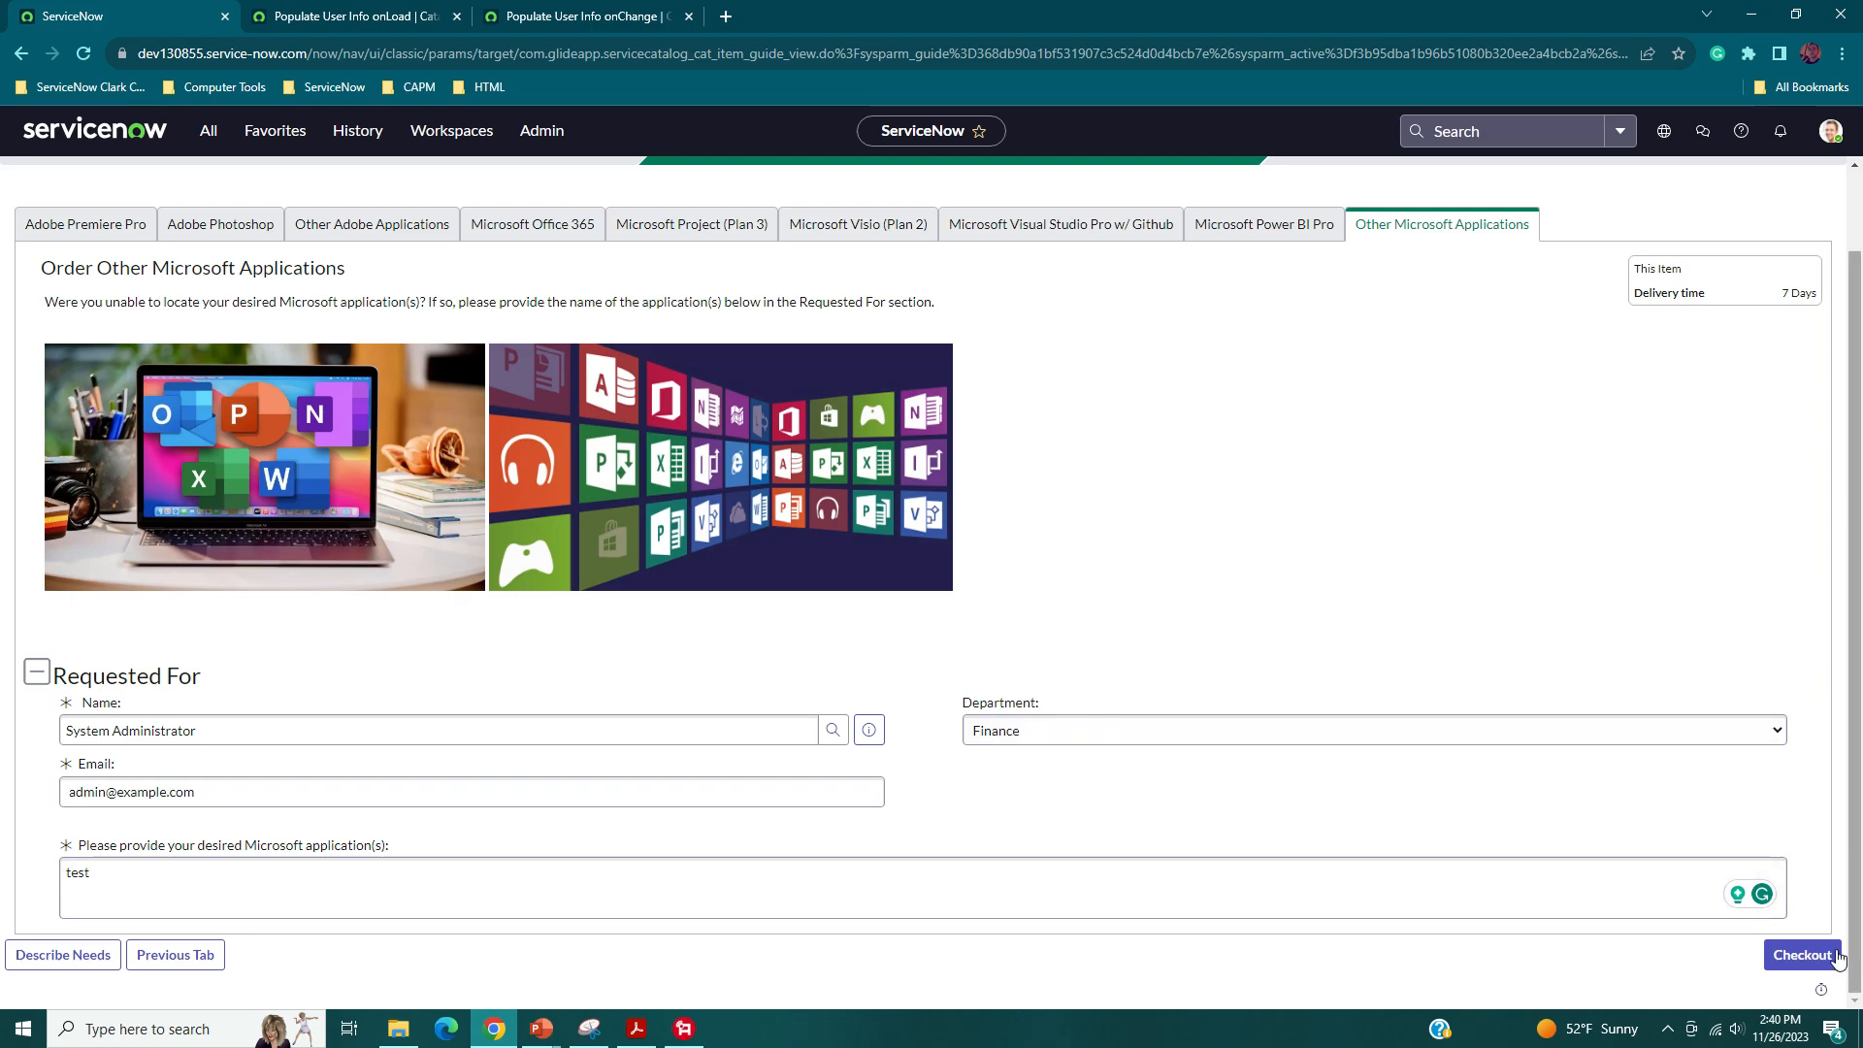
pyautogui.click(1801, 955)
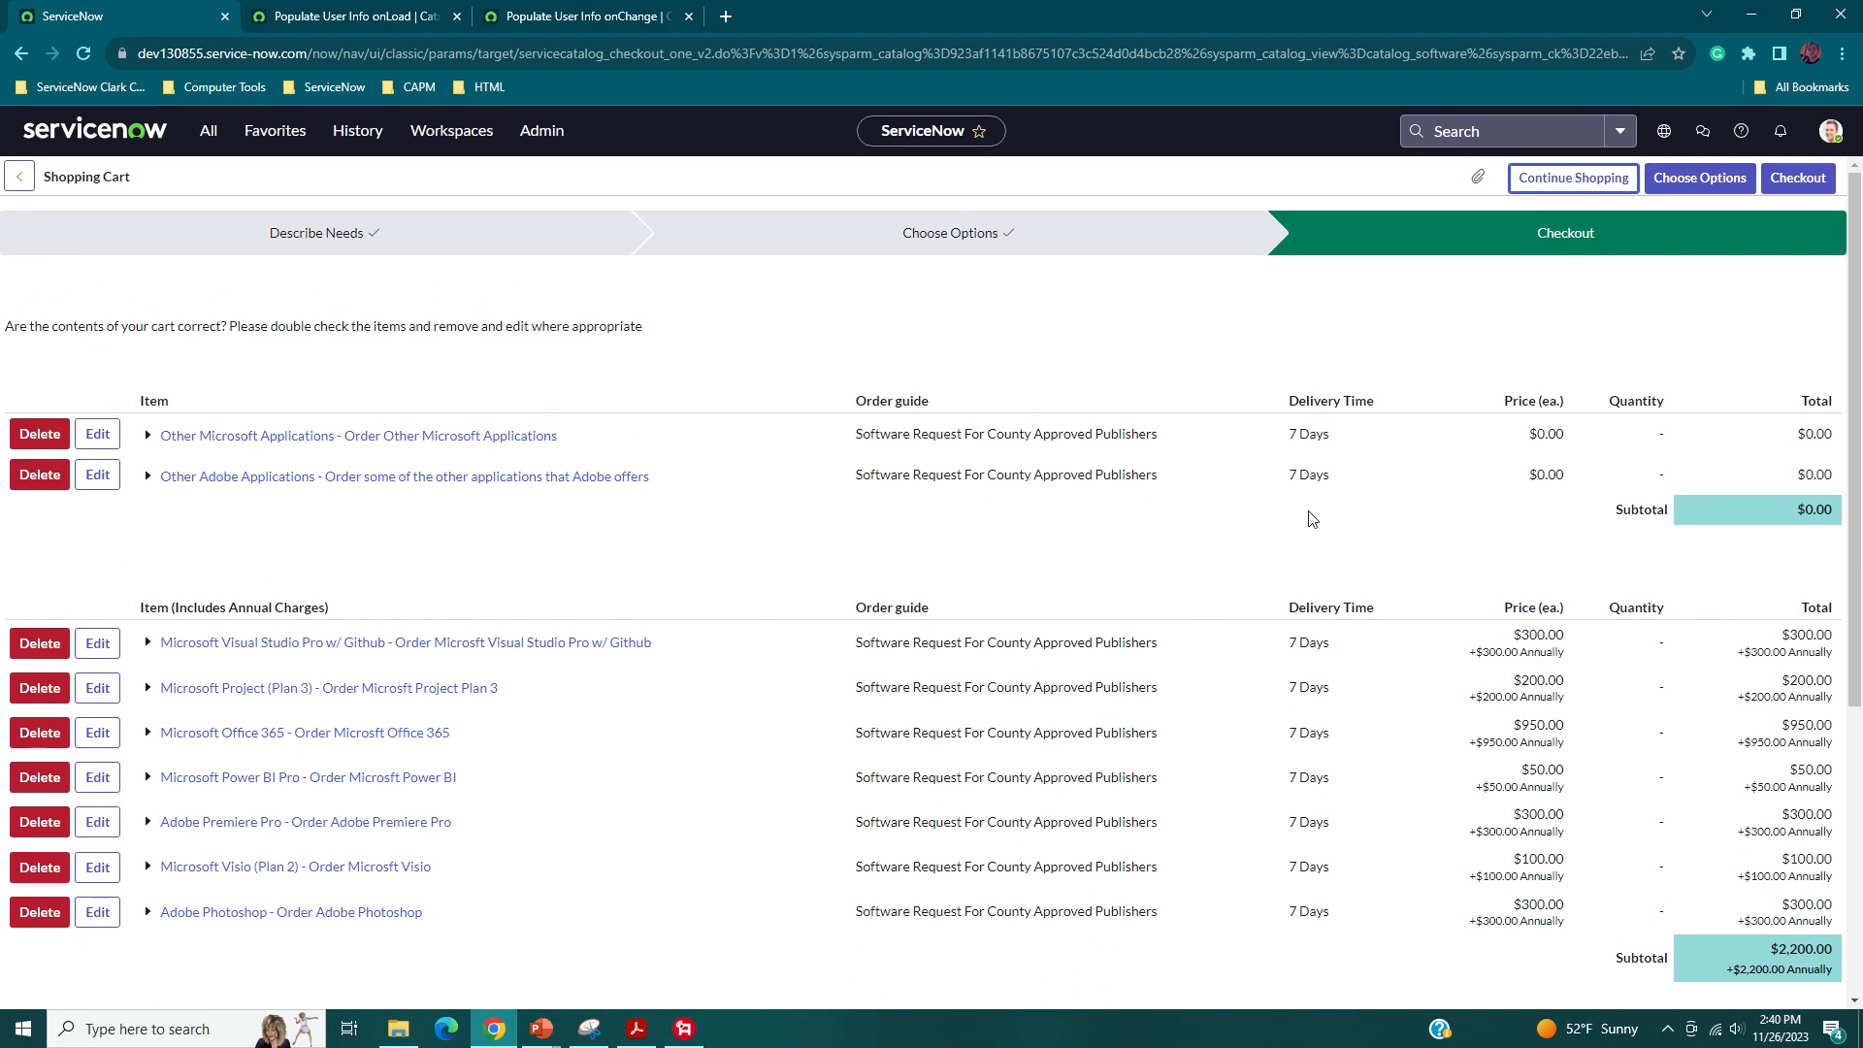
# - Review the shopping cart with its Requested for, Shipping address and Special instructions fields, and submit the order
pyautogui.scroll(-5, 1312, 519)
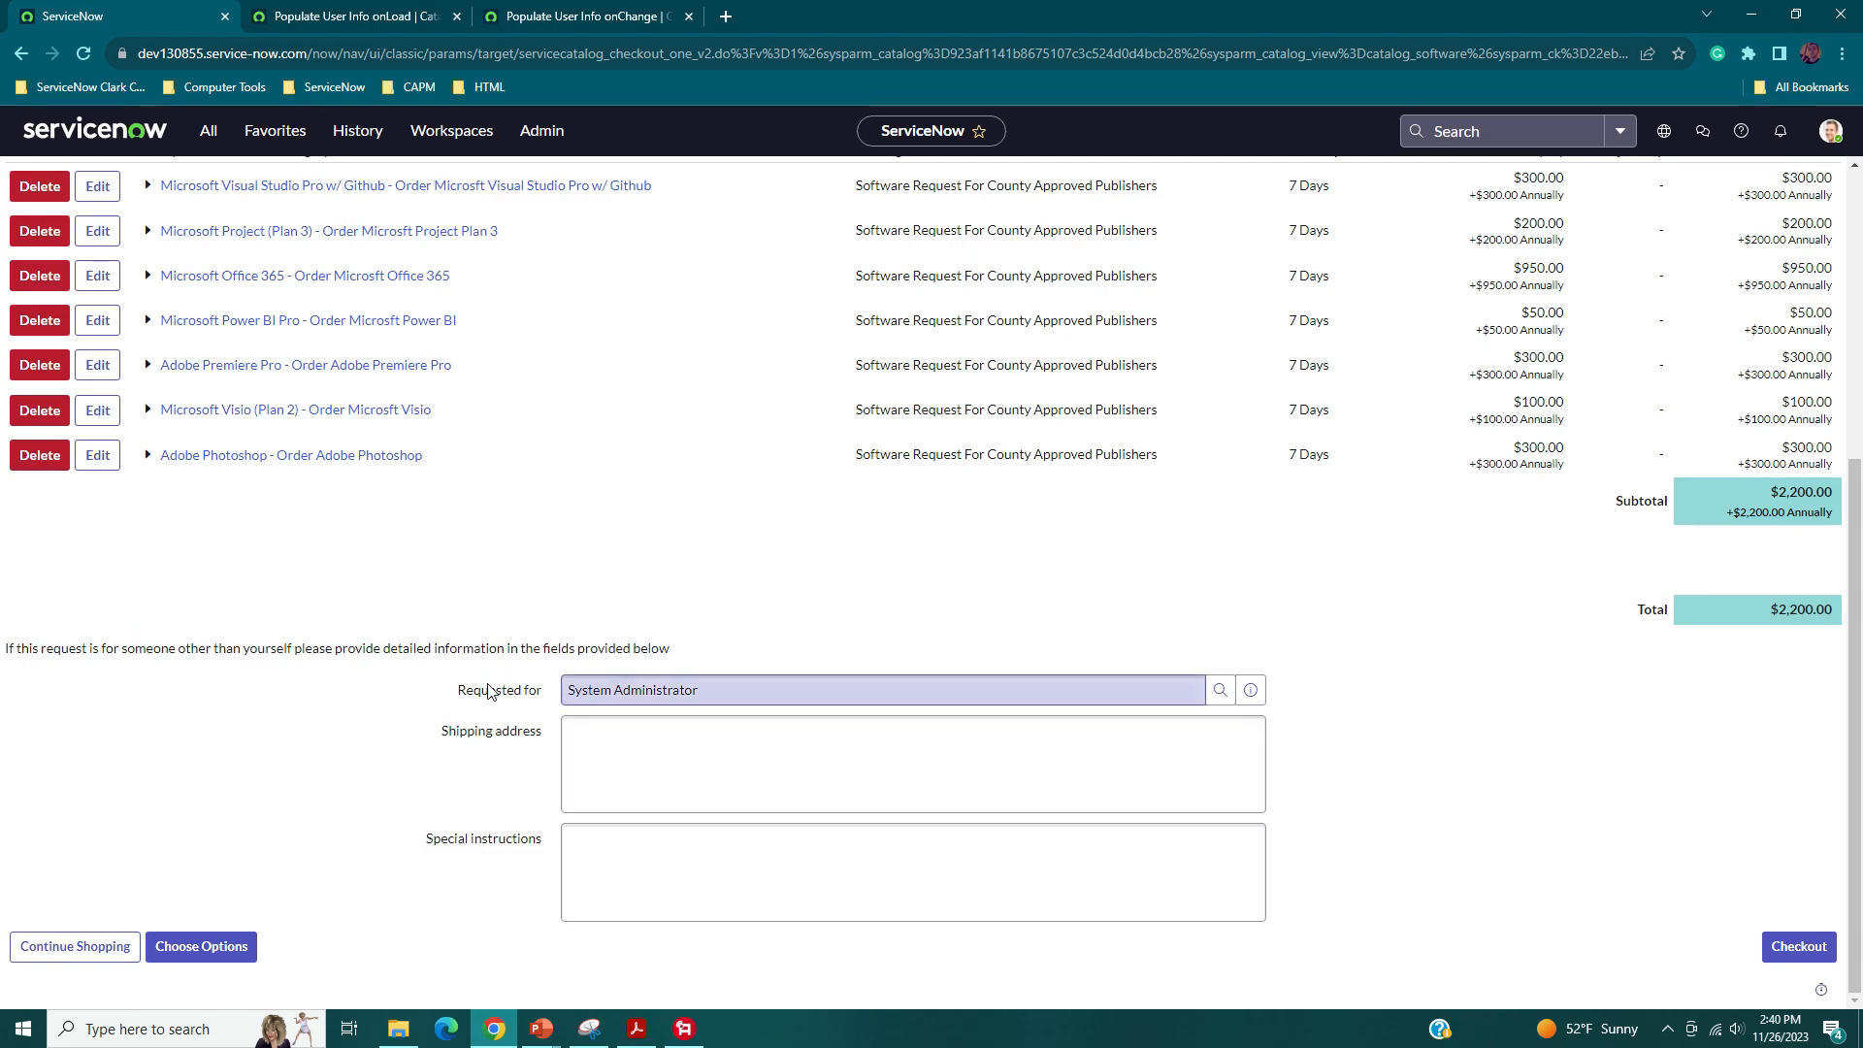
pyautogui.click(720, 767)
pyautogui.click(621, 846)
pyautogui.click(619, 739)
pyautogui.click(618, 840)
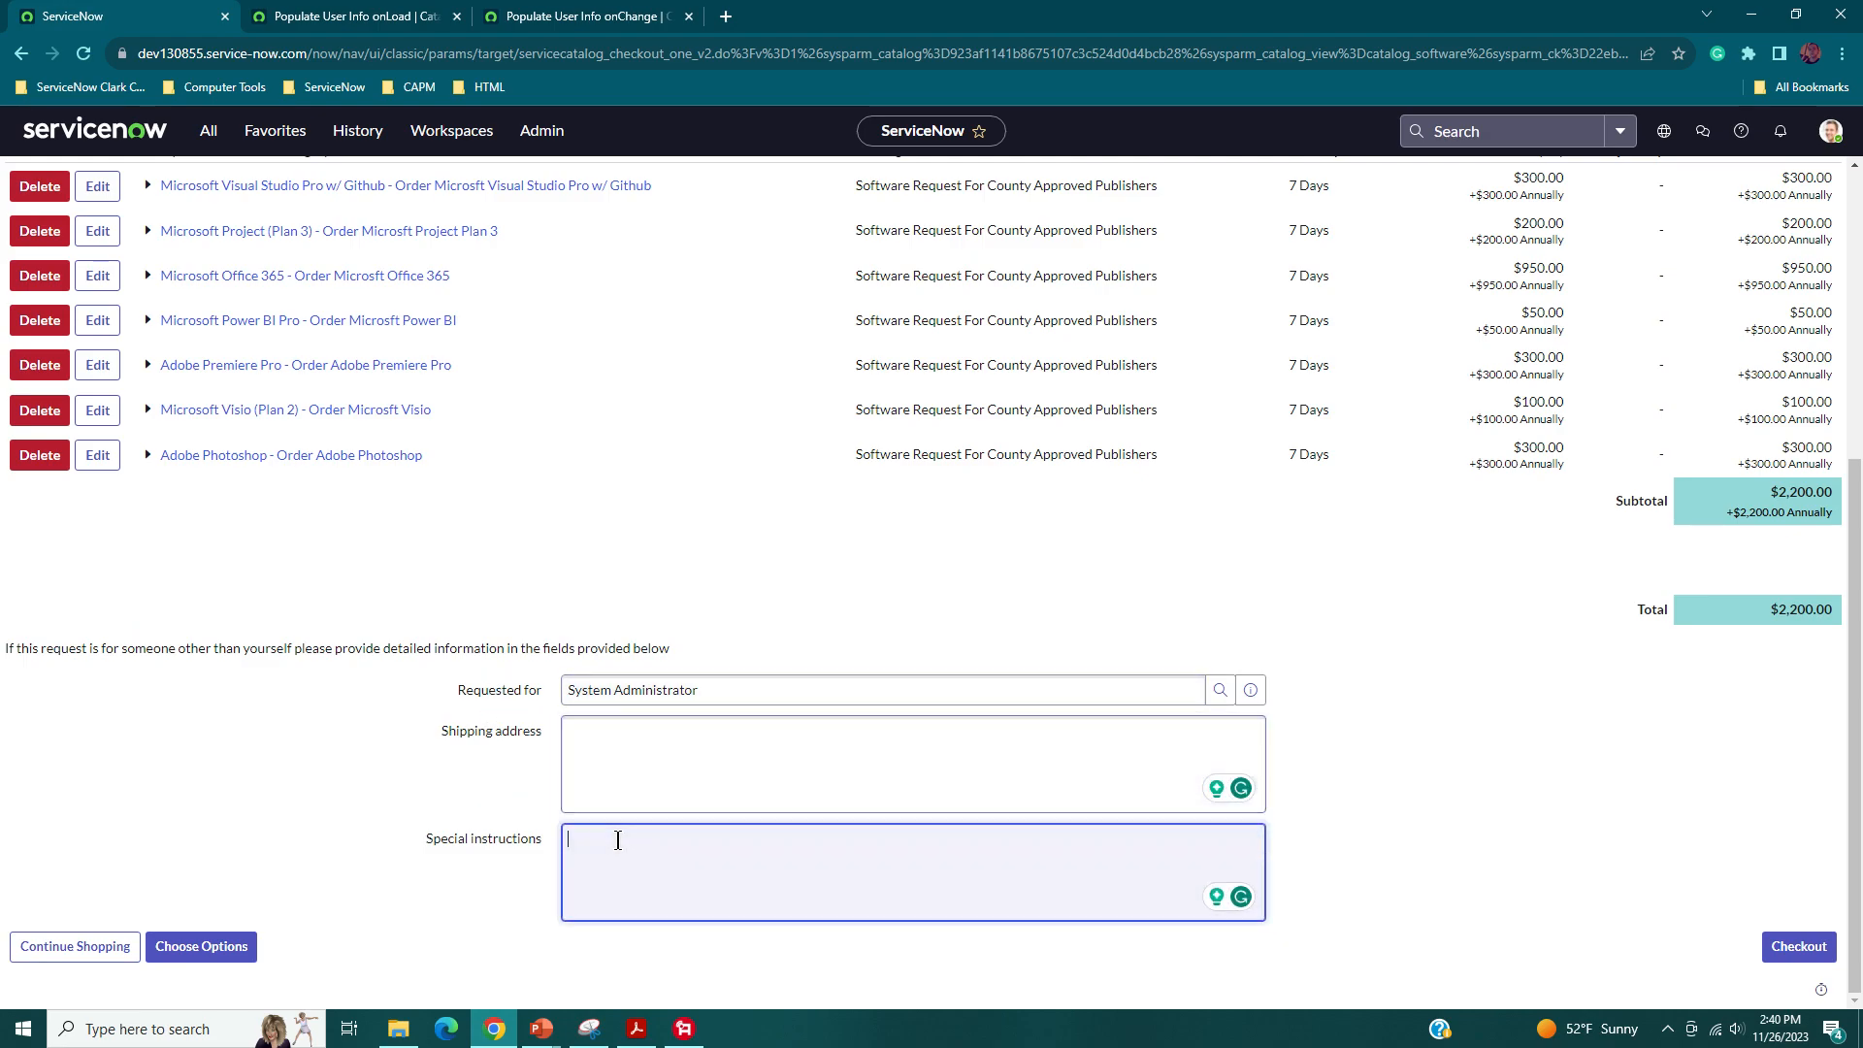
pyautogui.click(376, 787)
pyautogui.click(1590, 762)
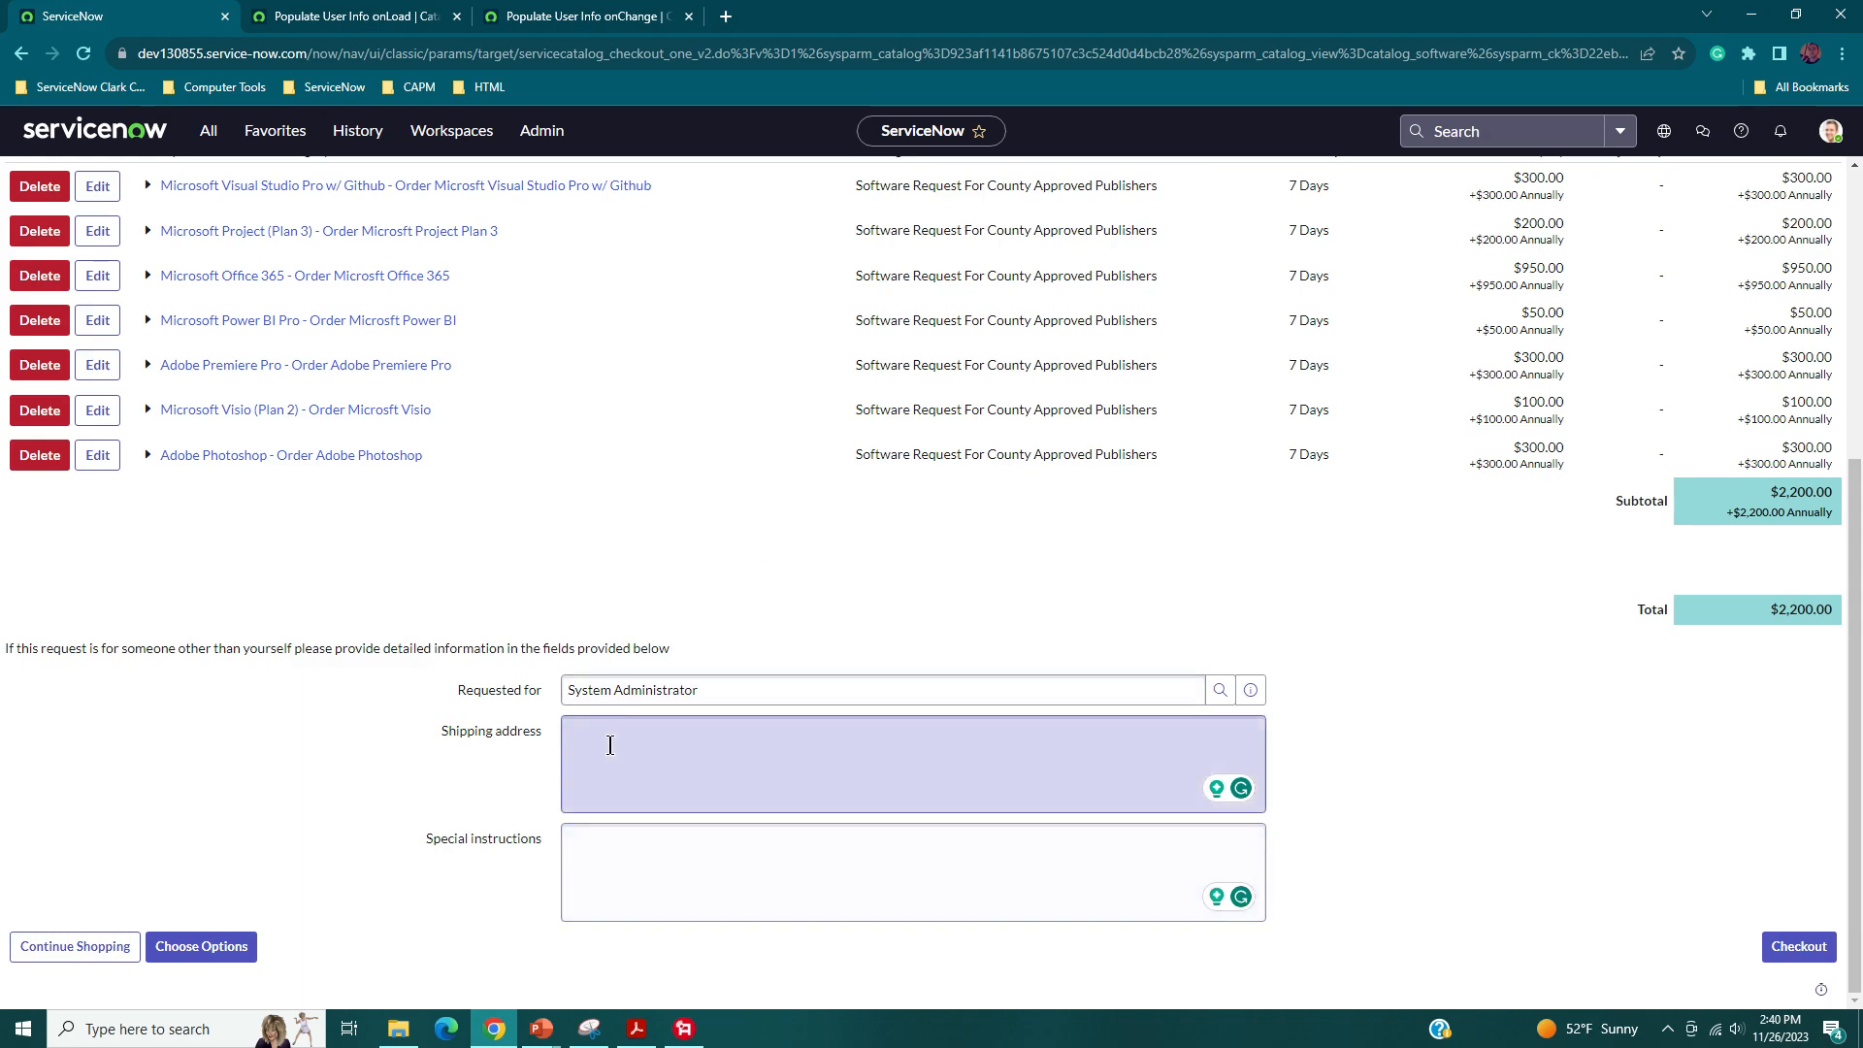
pyautogui.click(607, 840)
pyautogui.click(1798, 947)
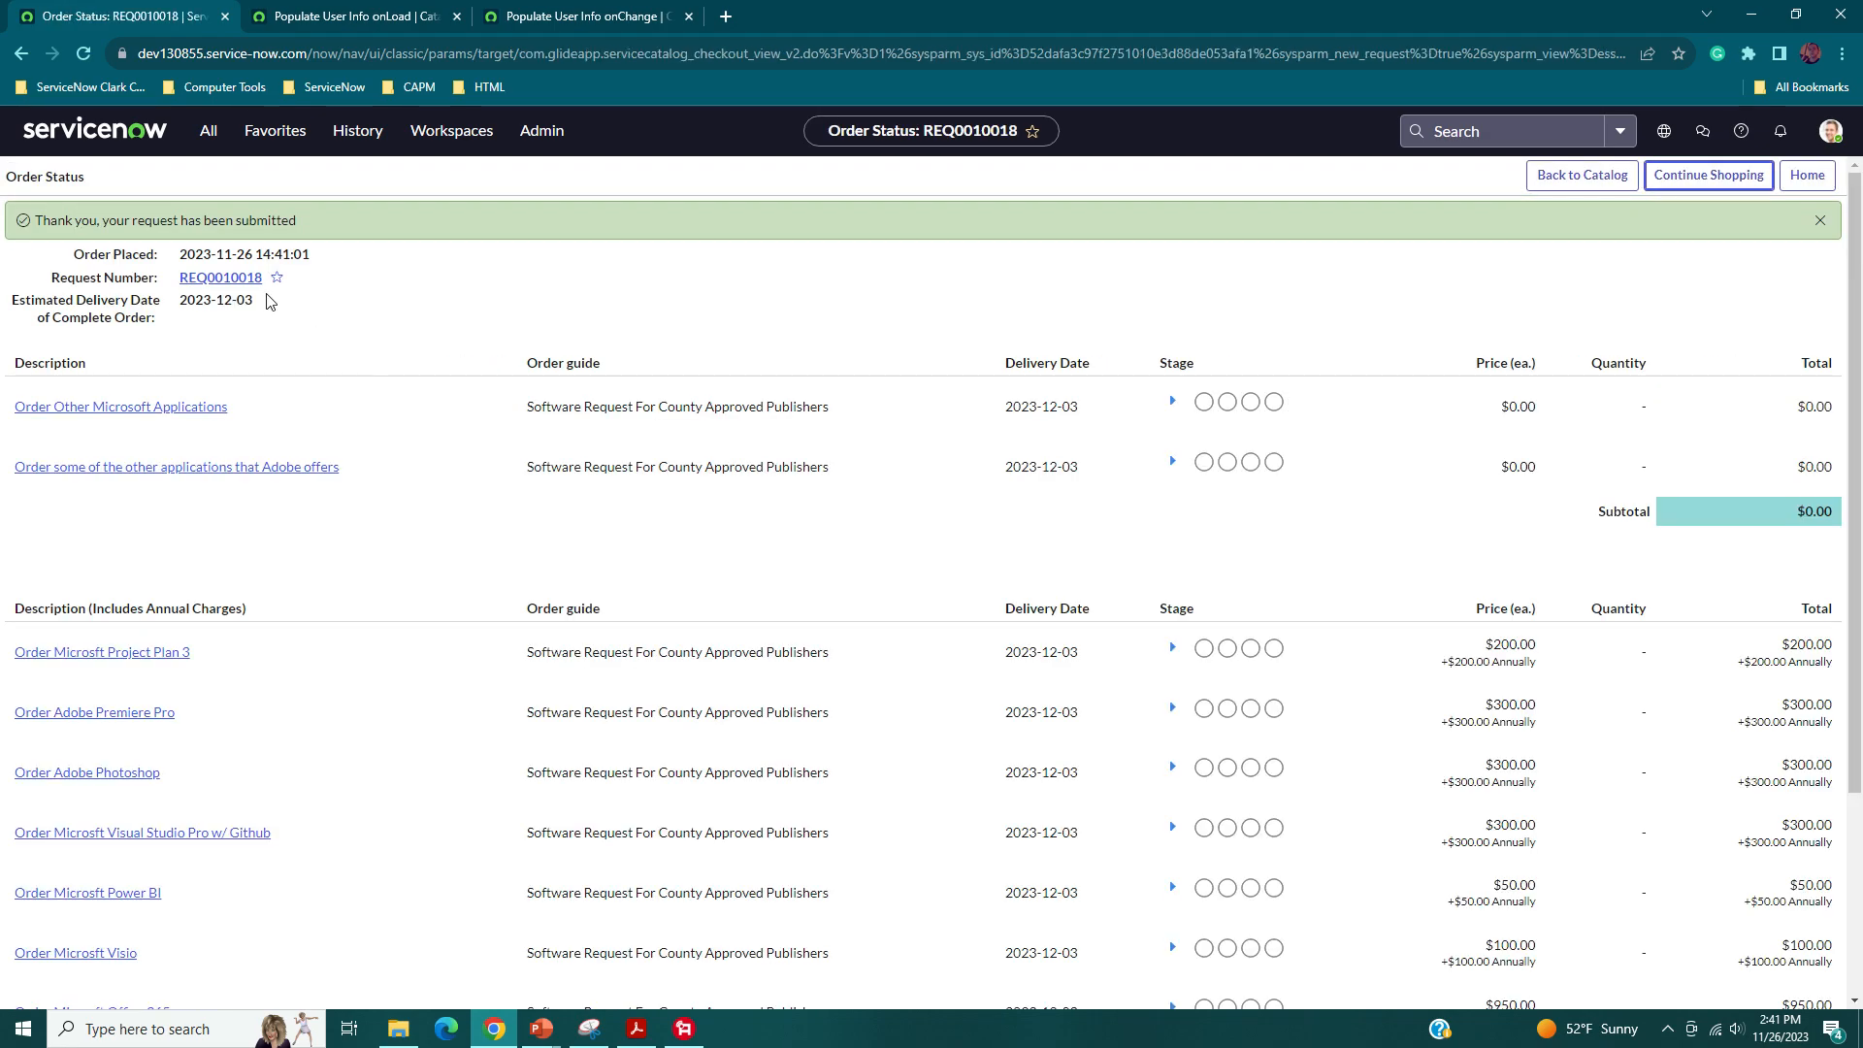
# - Open the submitted request's record in a separate browser tab and look over its Requested Items list
pyautogui.middleClick(233, 279)
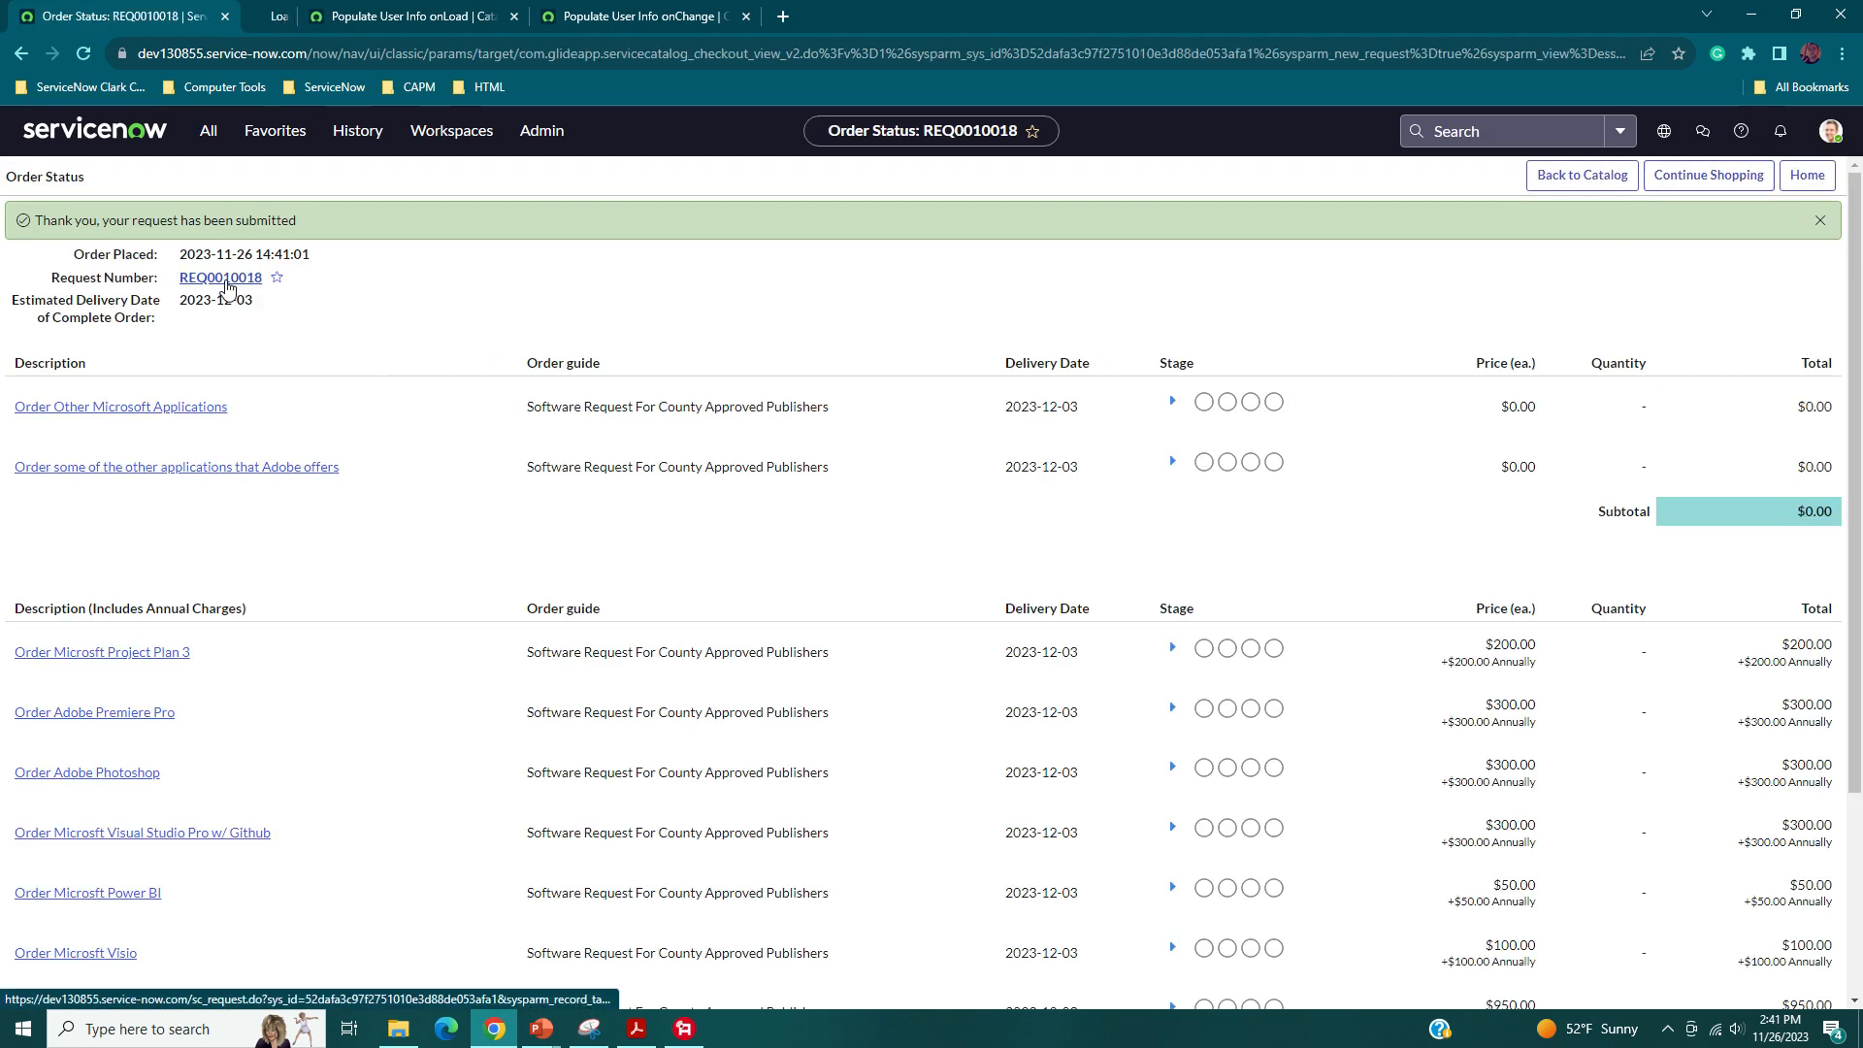
pyautogui.click(370, 9)
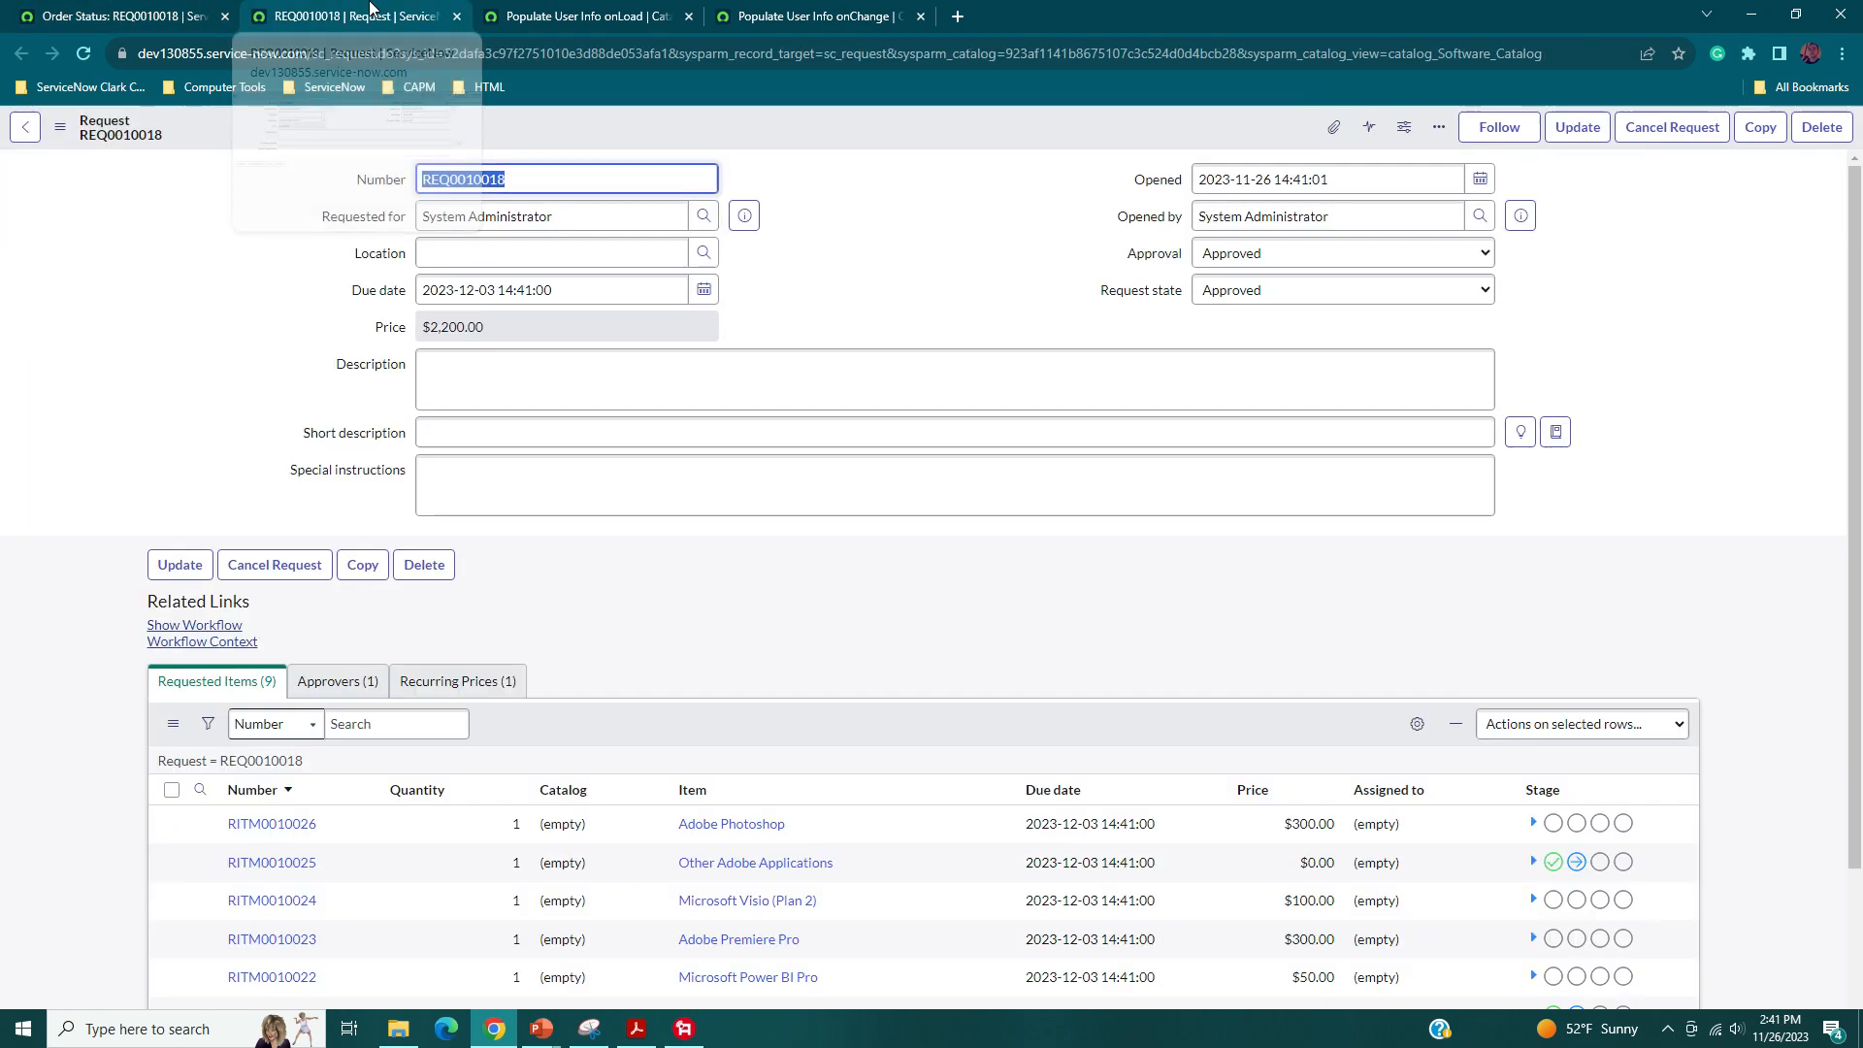
pyautogui.scroll(-3, 175, 321)
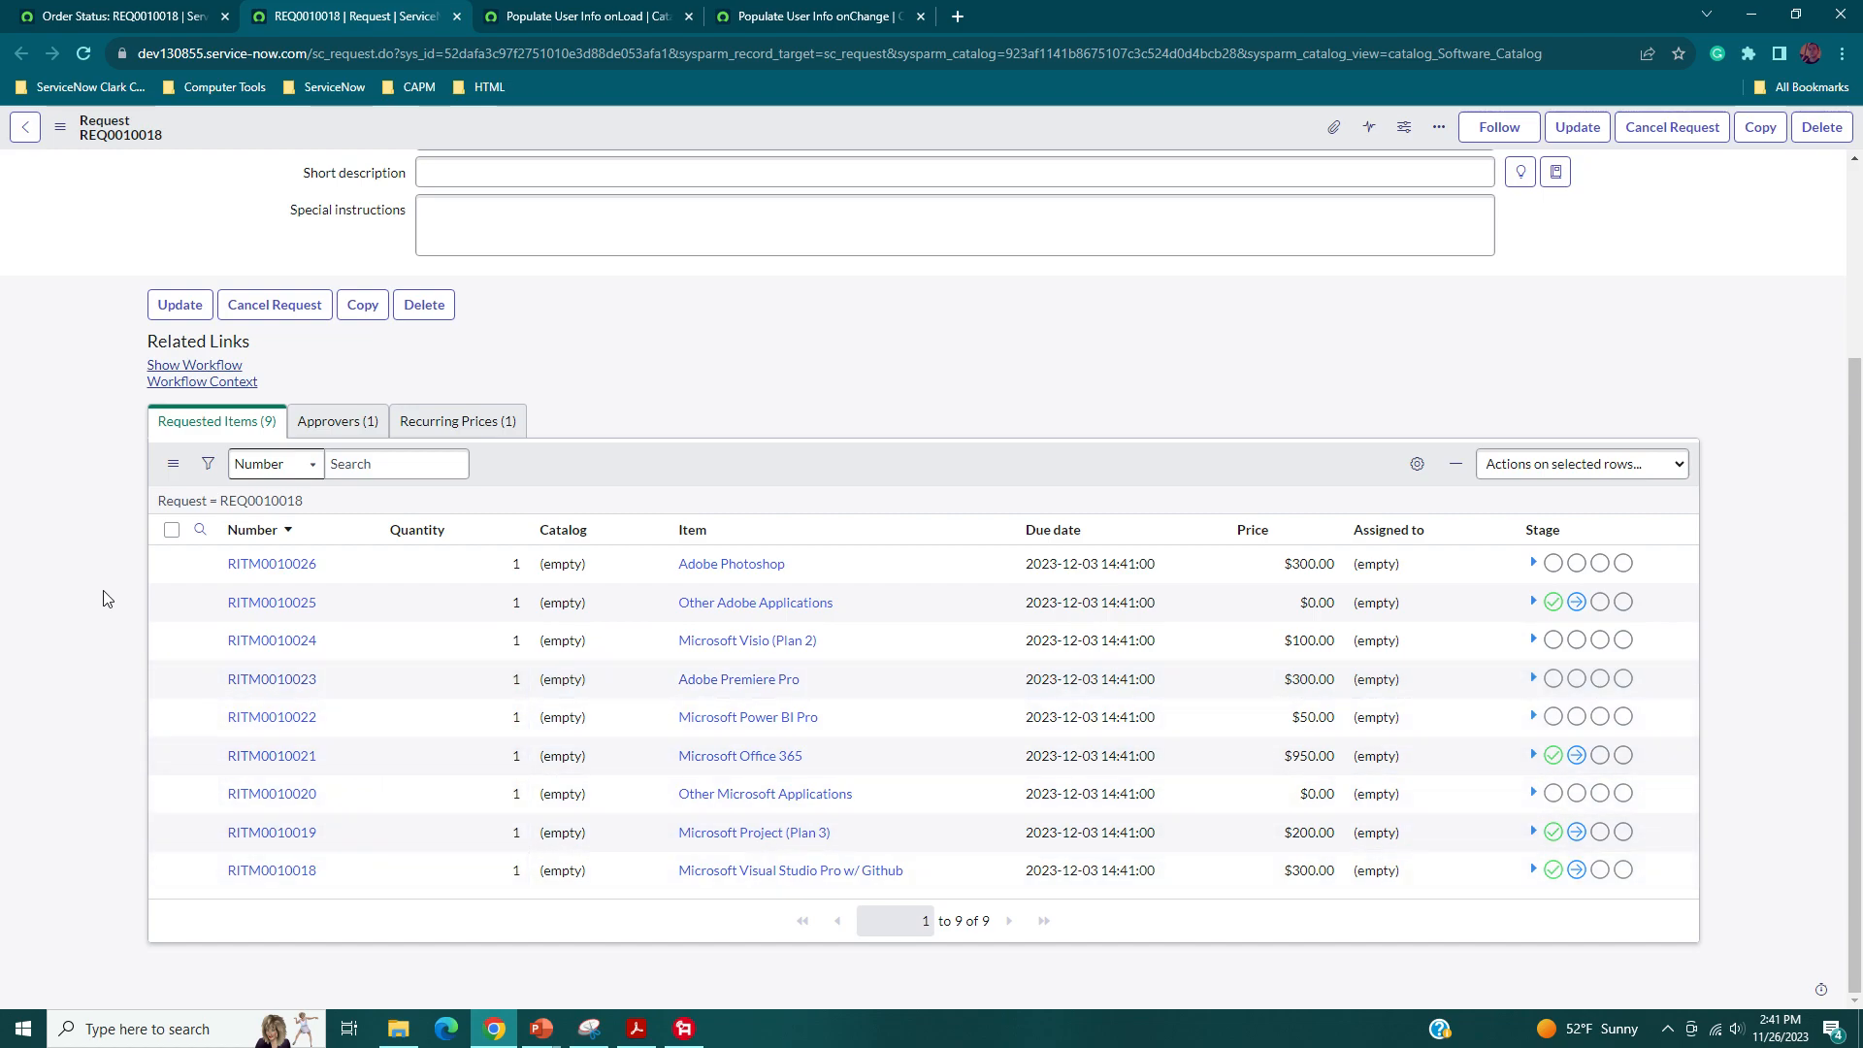
pyautogui.scroll(1, 107, 599)
# - Examine the request's approvers, recurring prices, and the stages of its requested items
pyautogui.click(366, 524)
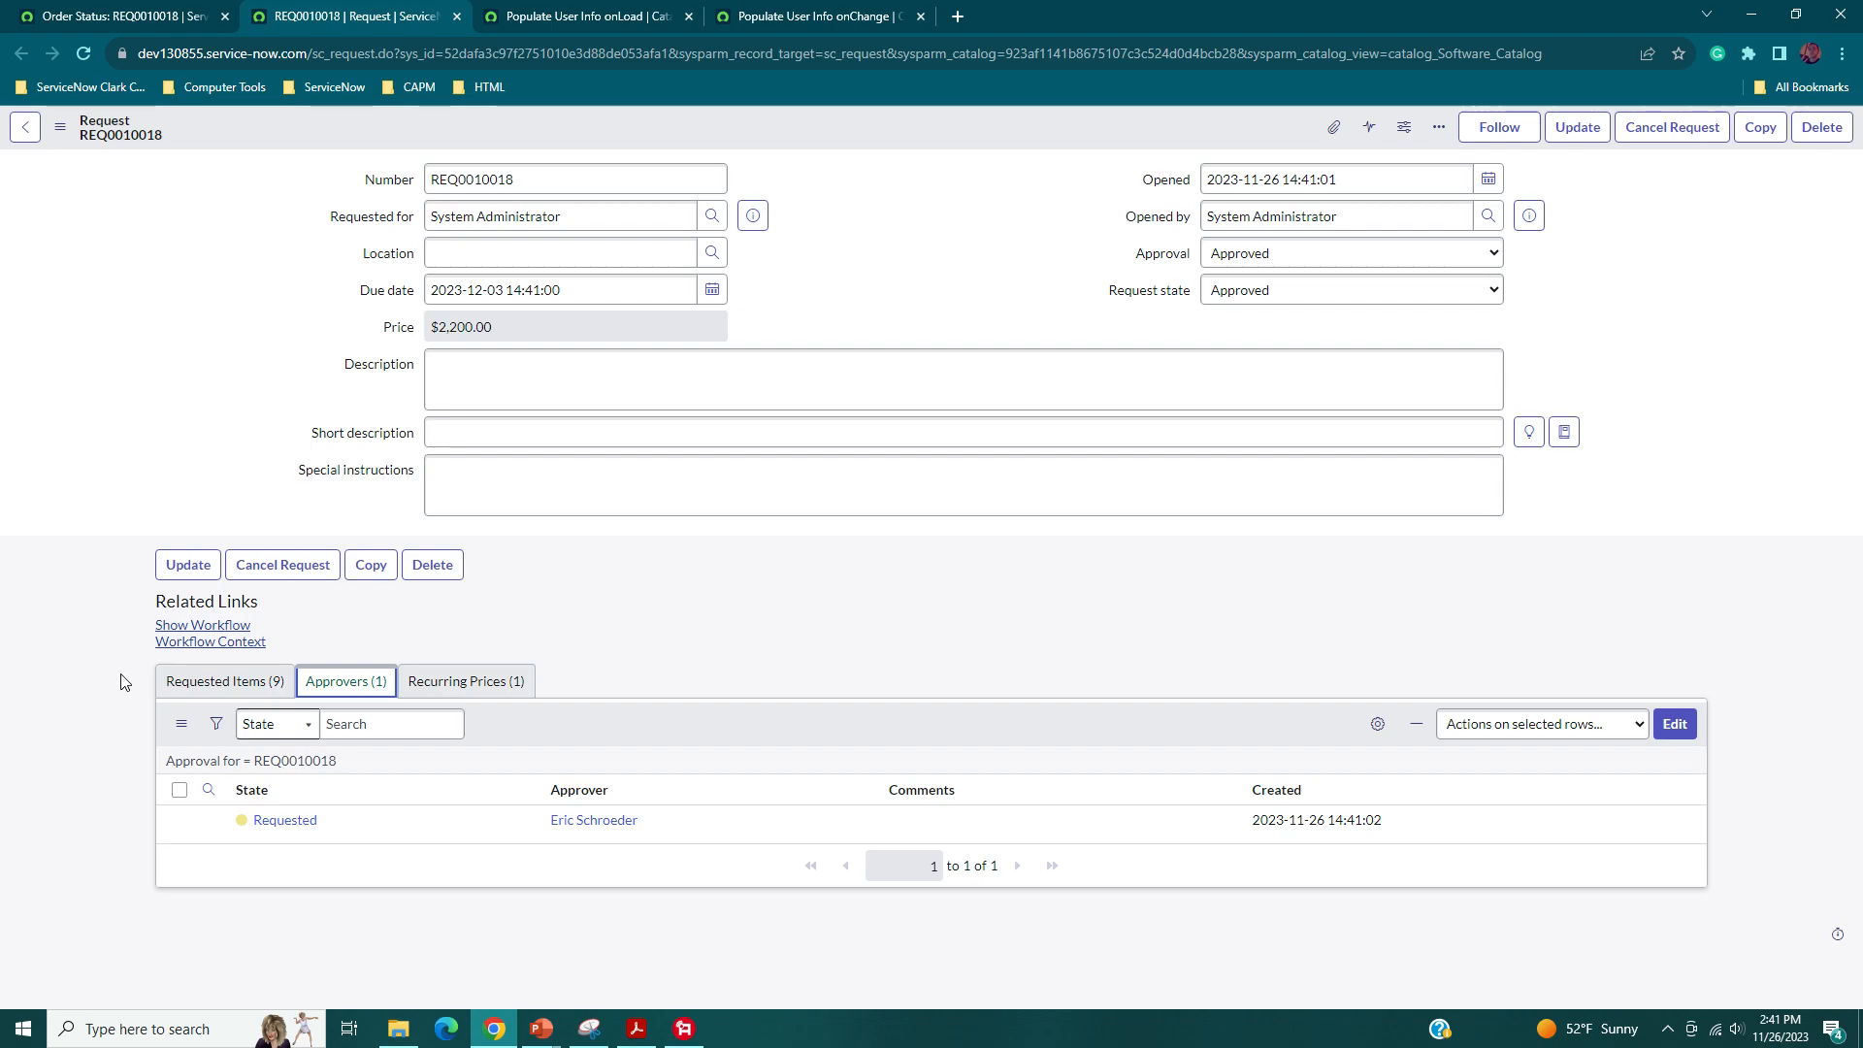
pyautogui.click(247, 682)
pyautogui.click(416, 683)
pyautogui.click(370, 692)
pyautogui.click(213, 681)
pyautogui.scroll(-3, 146, 688)
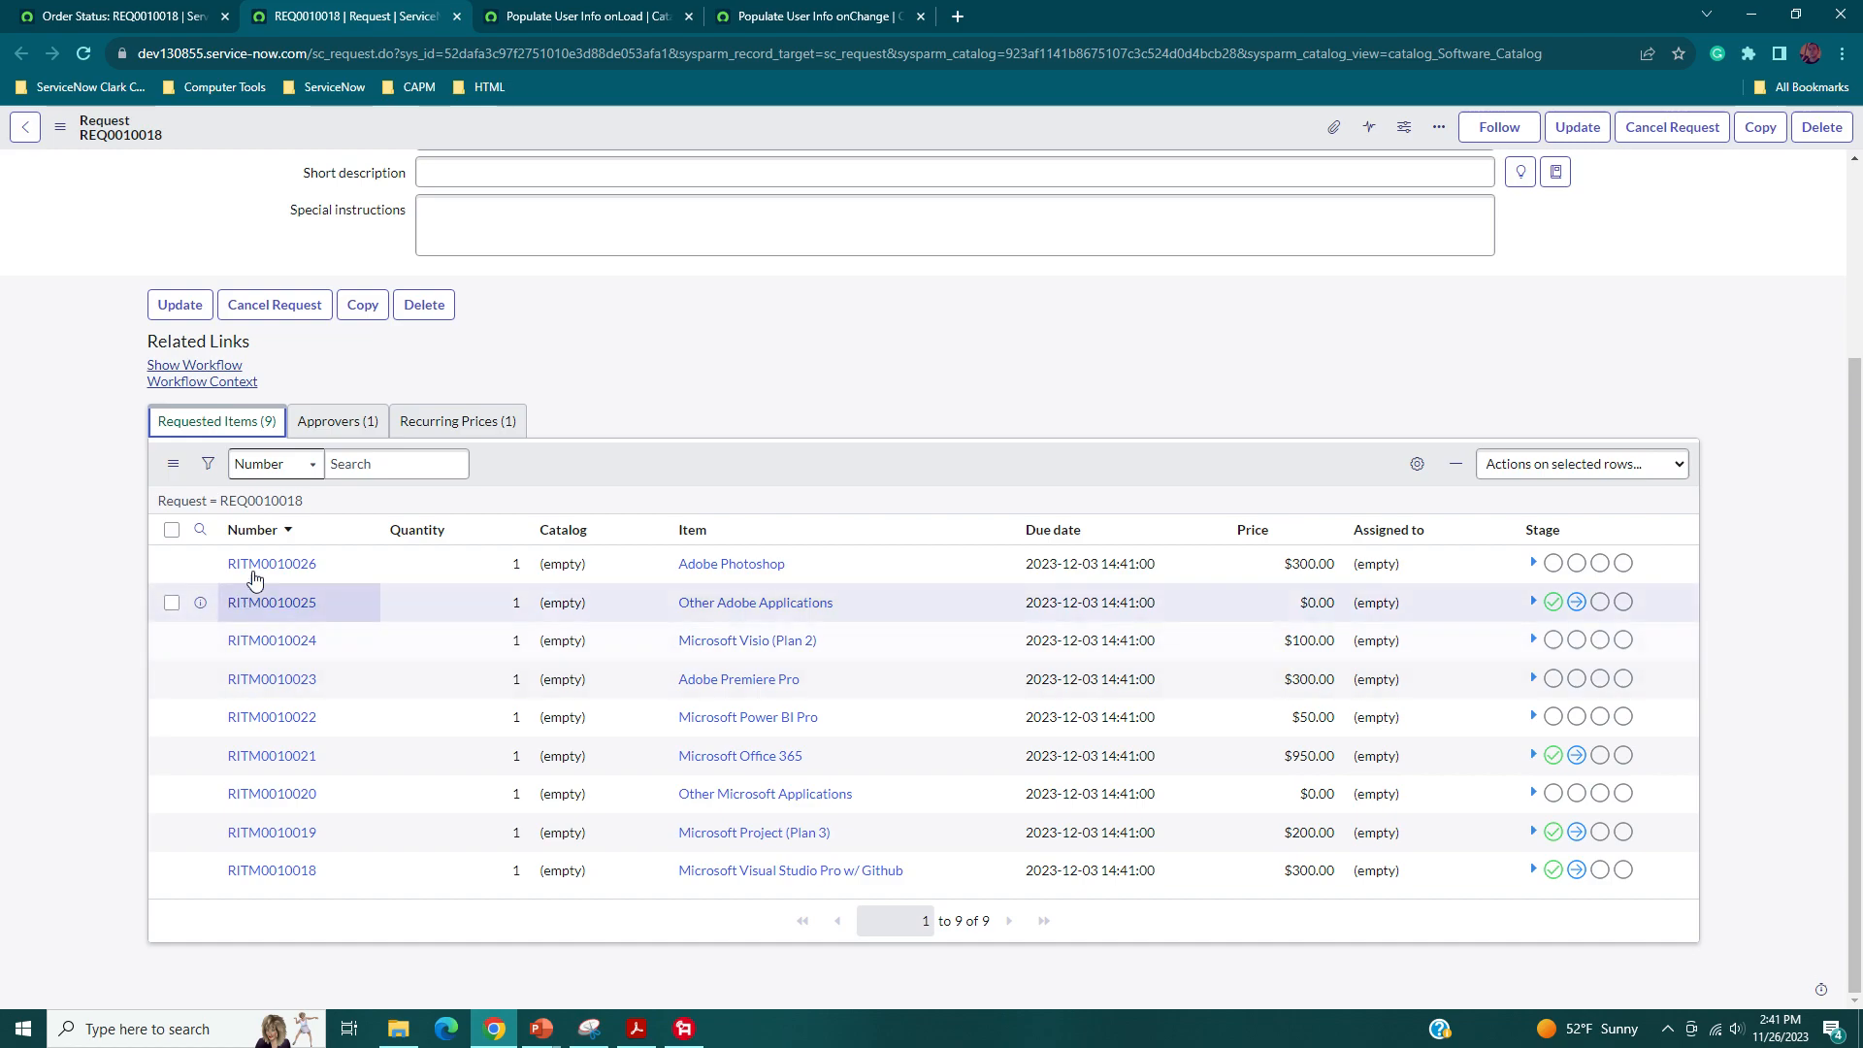
pyautogui.click(338, 421)
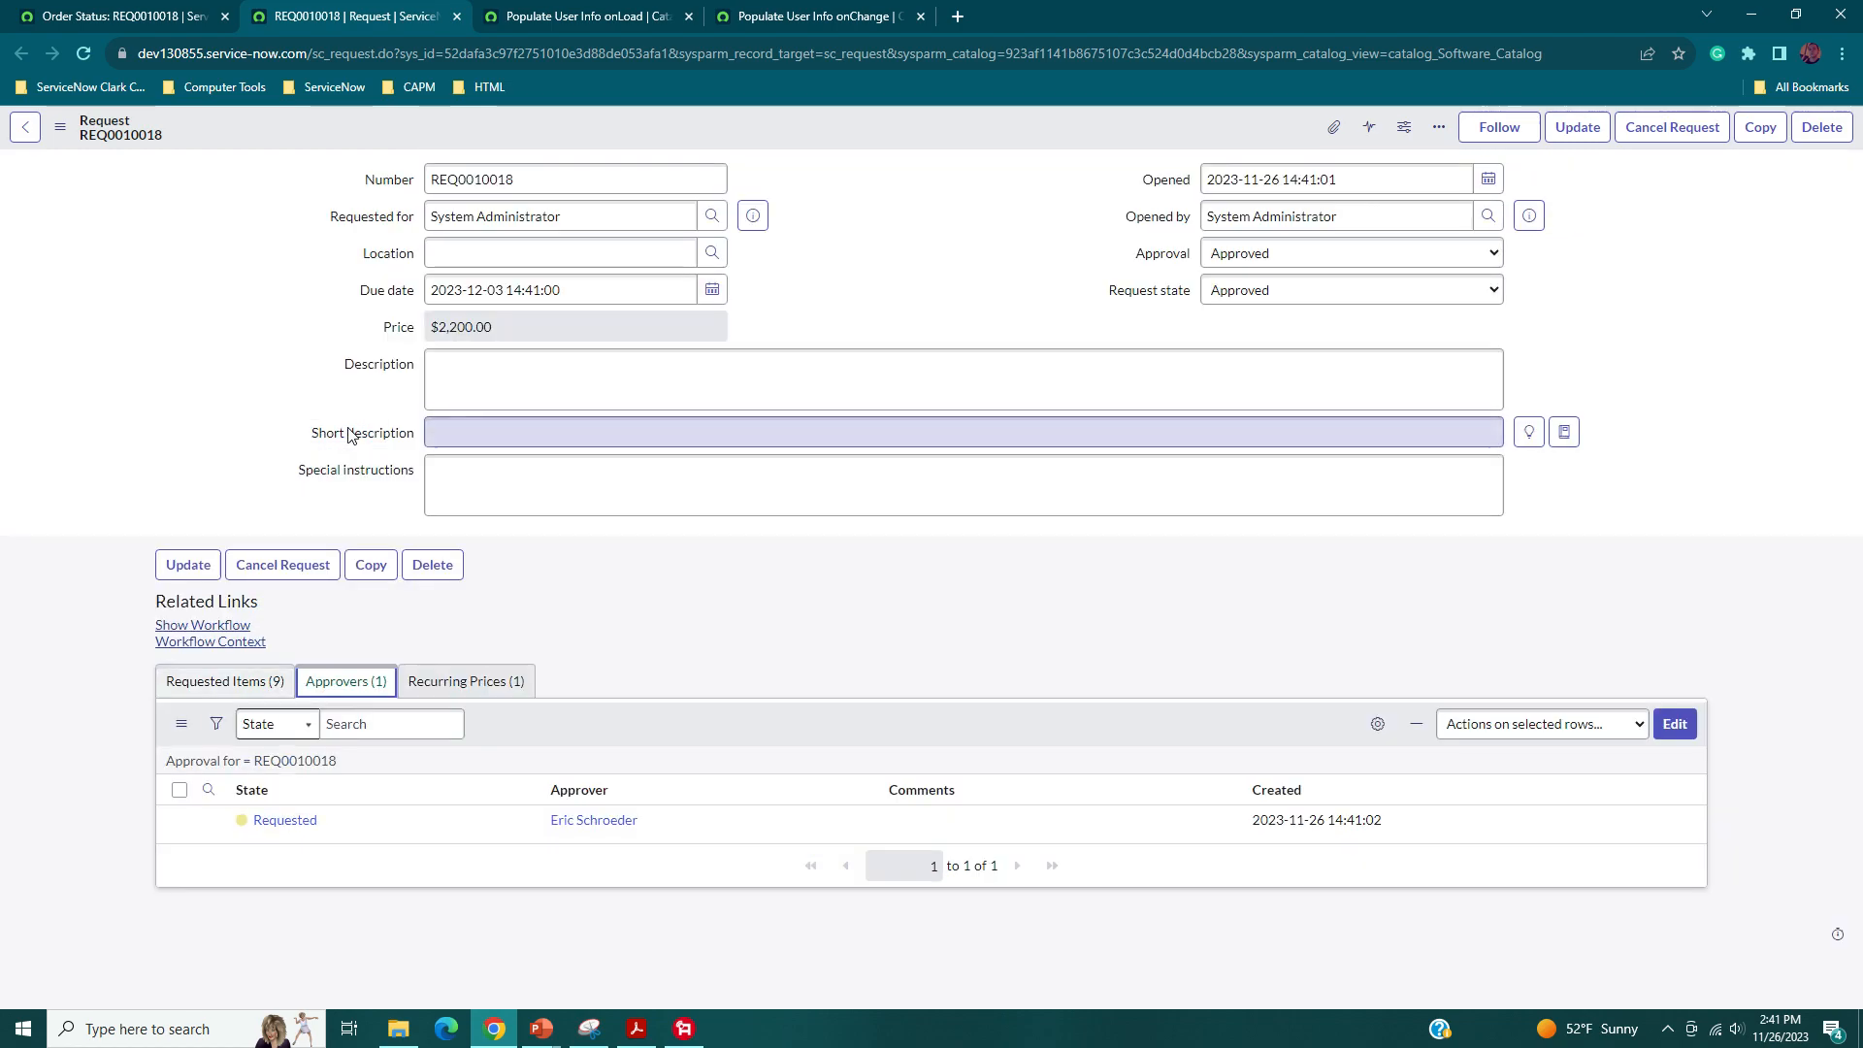
pyautogui.click(245, 679)
pyautogui.scroll(-3, 107, 669)
pyautogui.scroll(3, 114, 618)
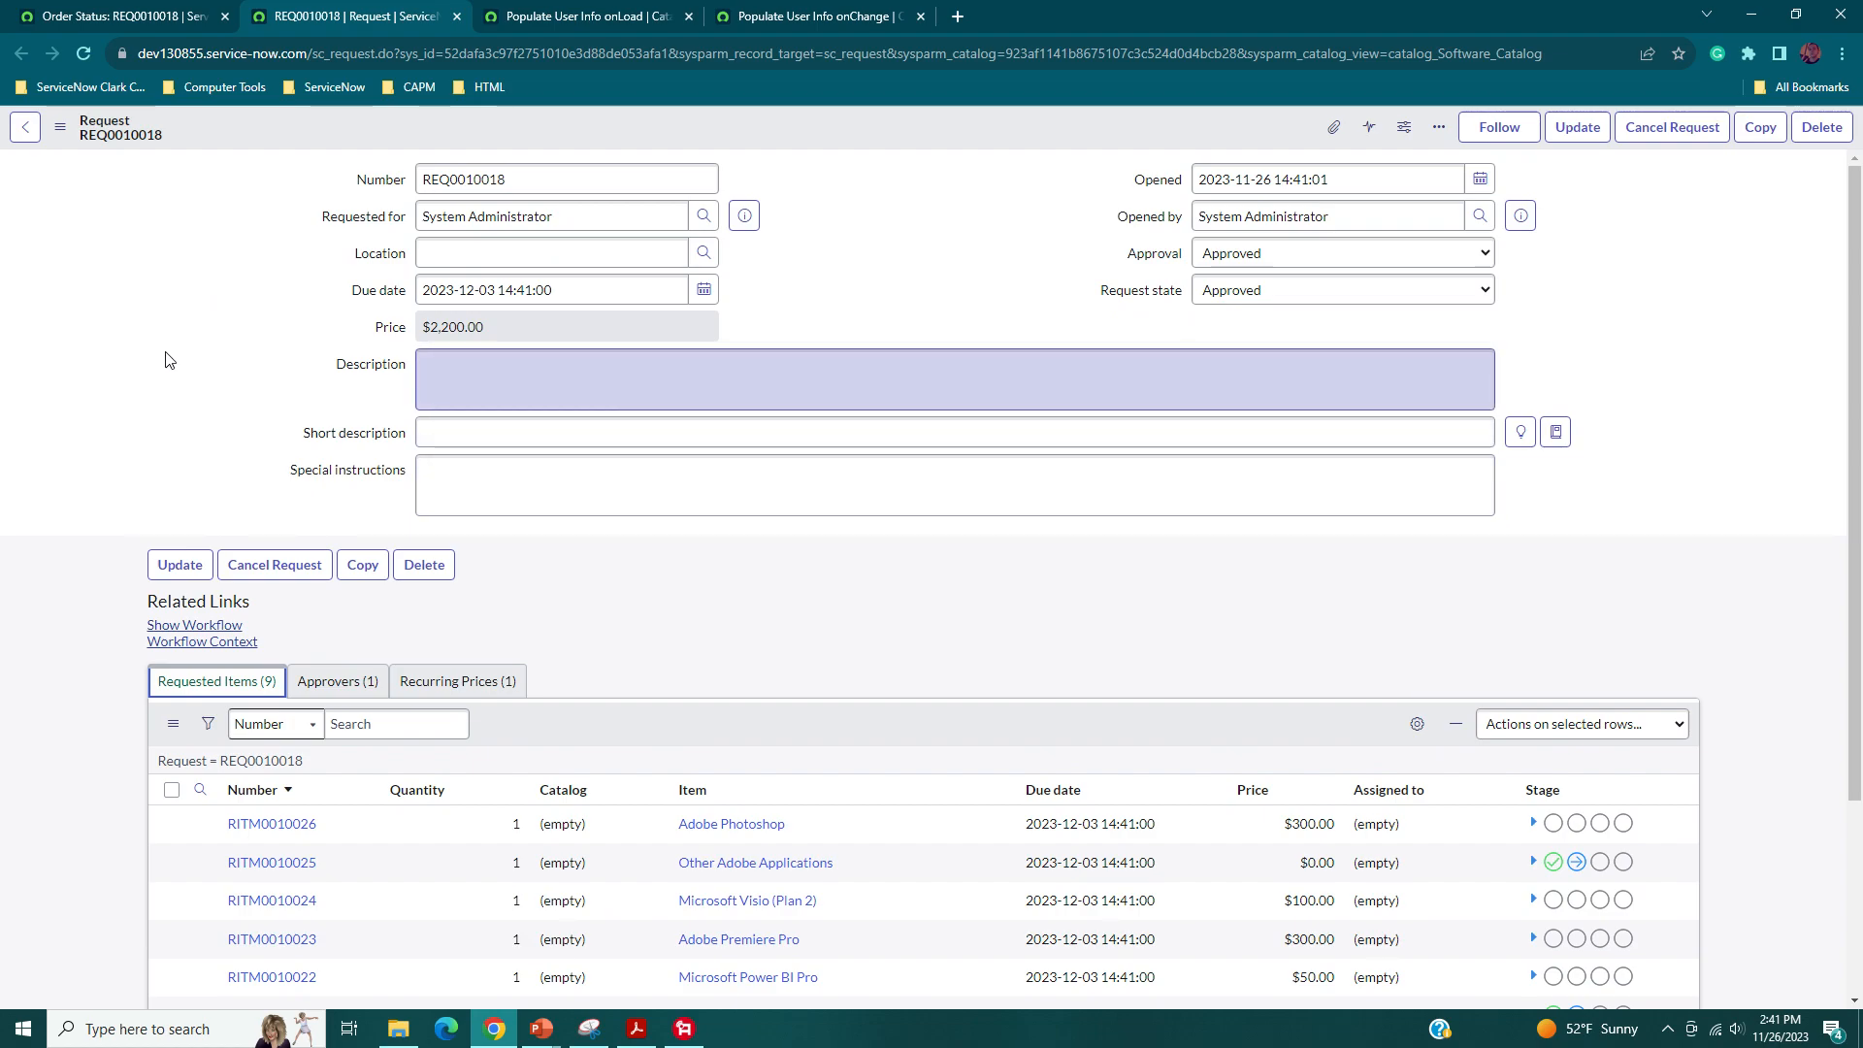
pyautogui.scroll(-3, 165, 379)
pyautogui.scroll(3, 113, 443)
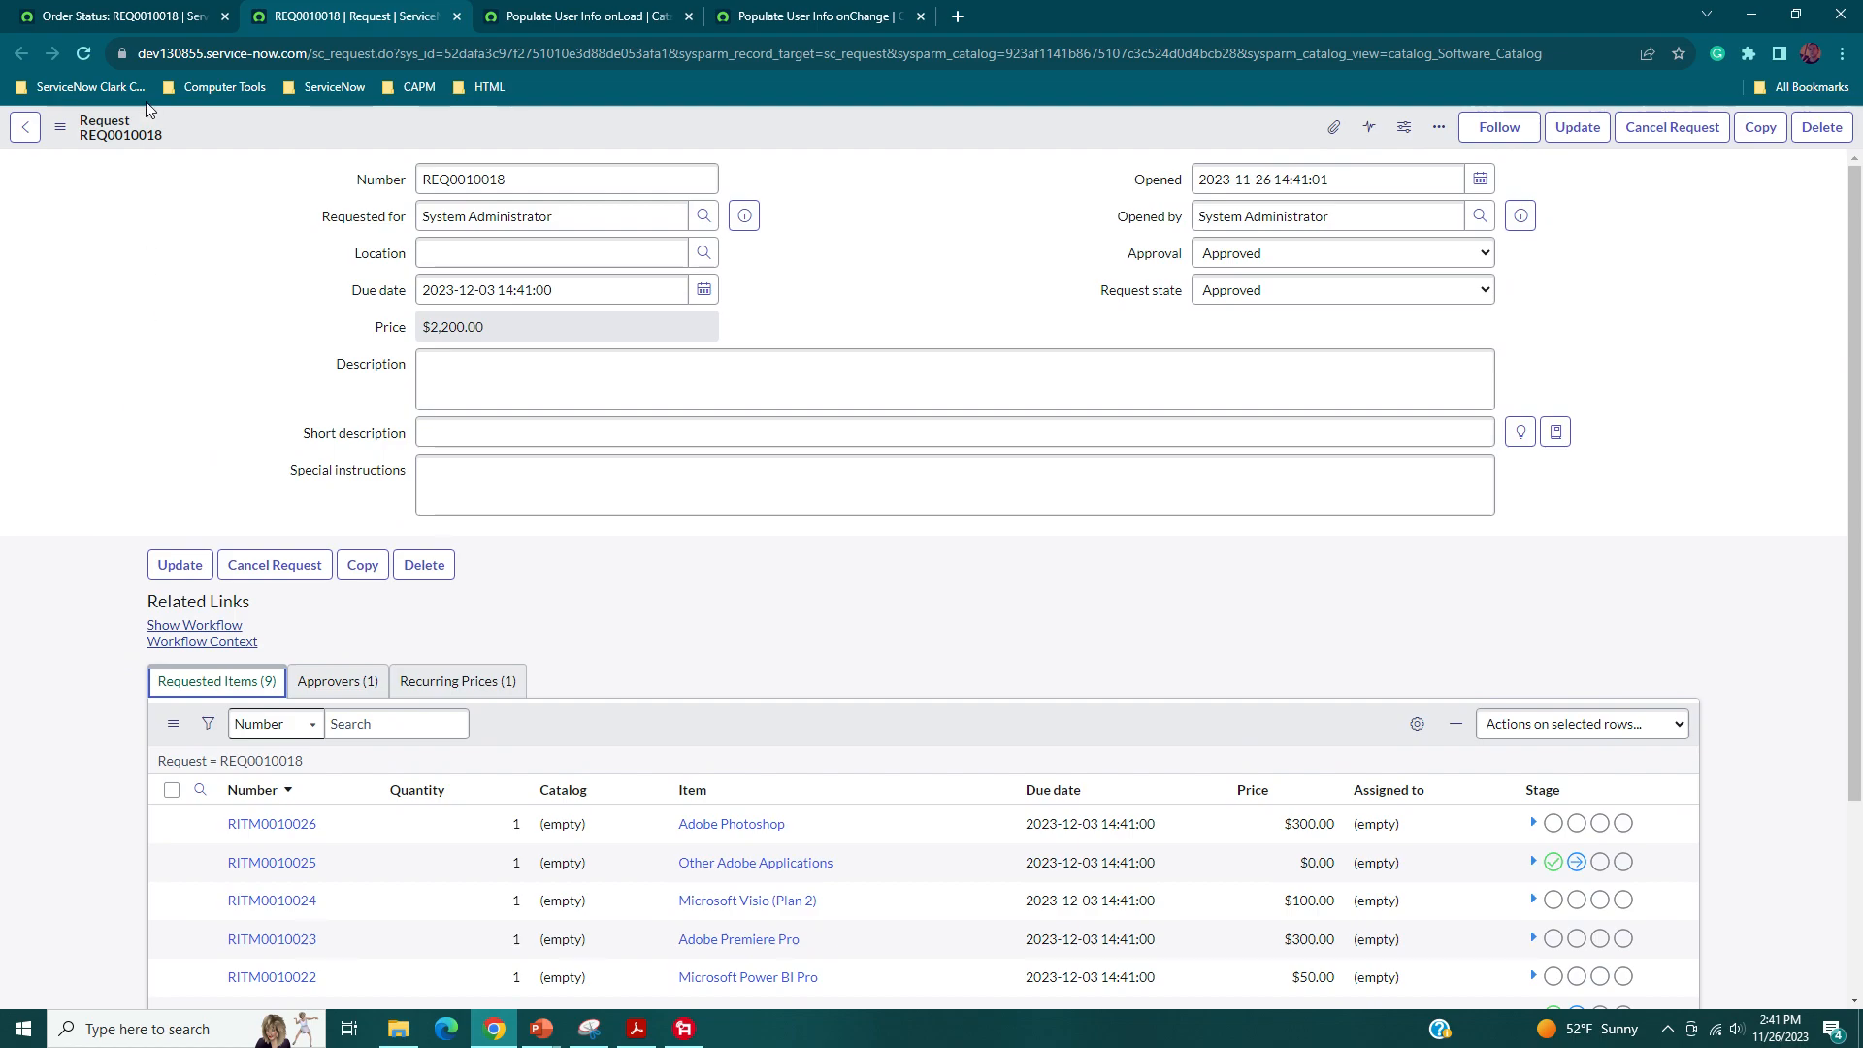
# - Return to the Order Status browser tab and open the Software Catalog from the Self-Service application list
pyautogui.click(140, 14)
pyautogui.click(209, 132)
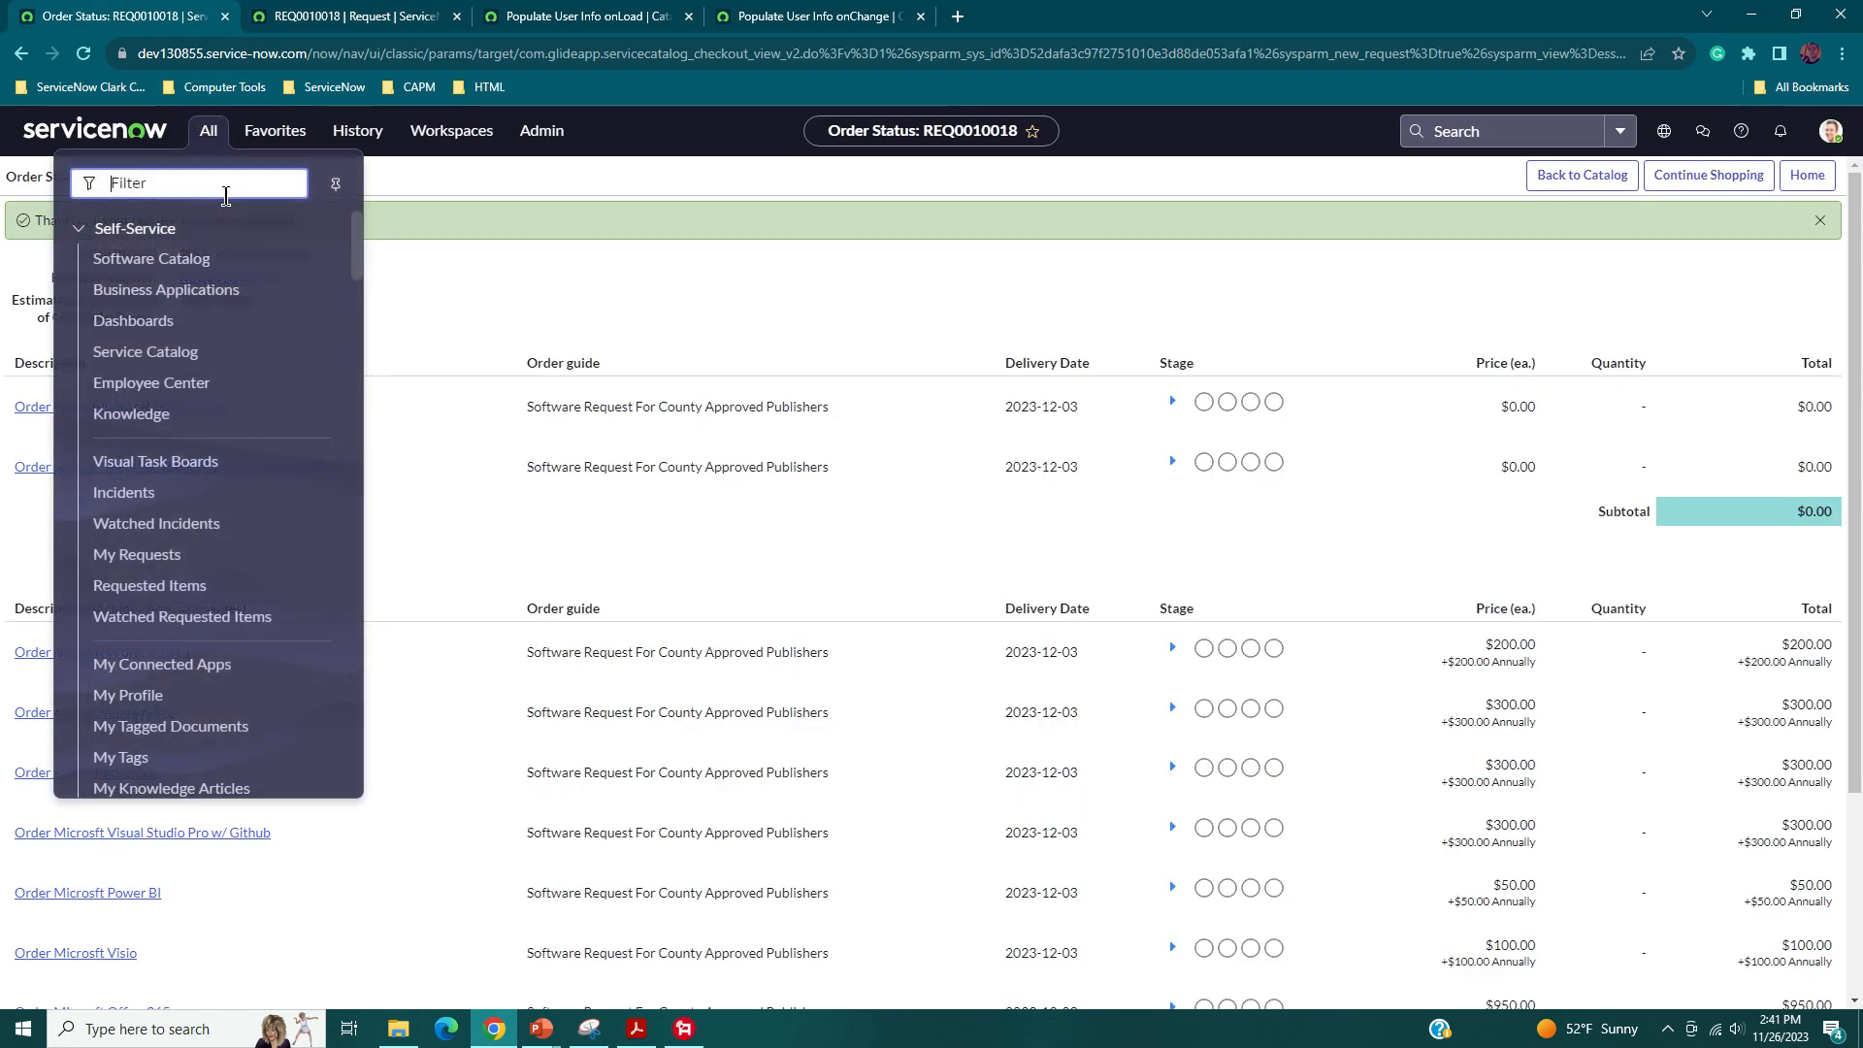
pyautogui.click(136, 258)
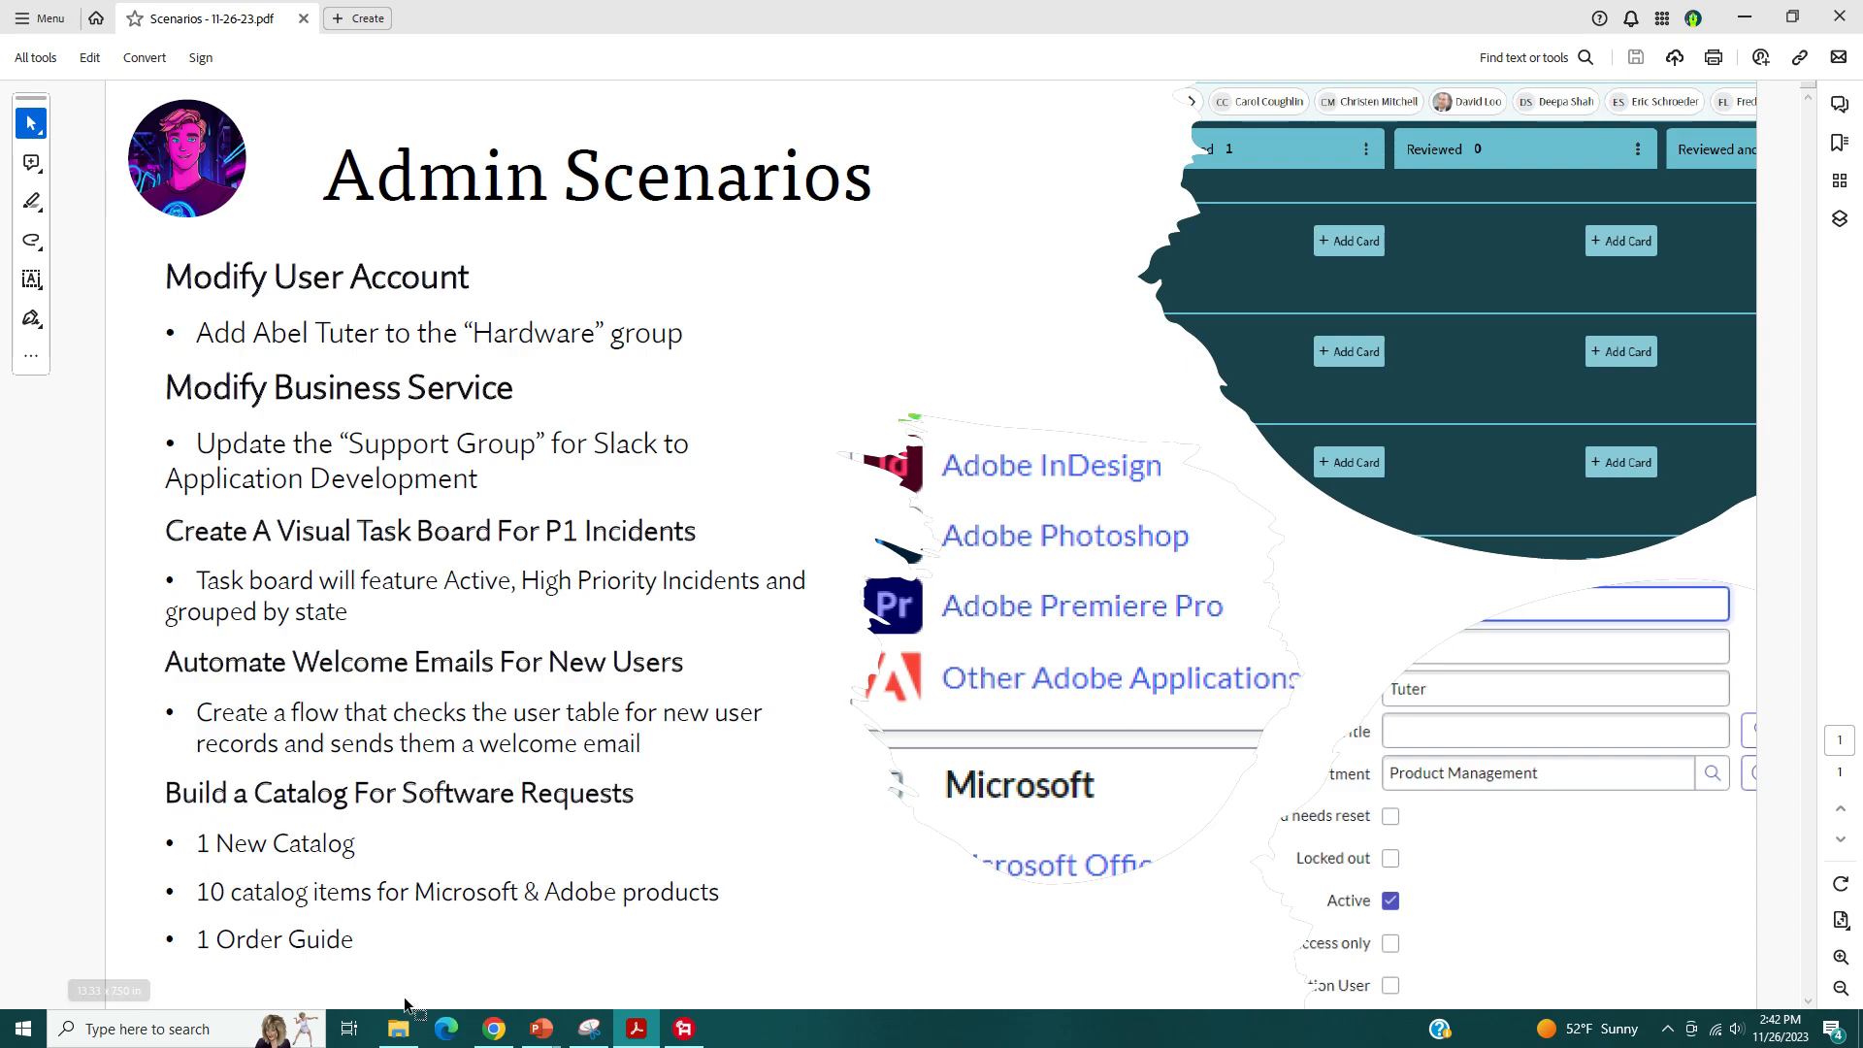
# - Switch from the scenarios PDF back to the browser and open the Adobe Acrobat Pro item in the Software Catalog
pyautogui.click(494, 1029)
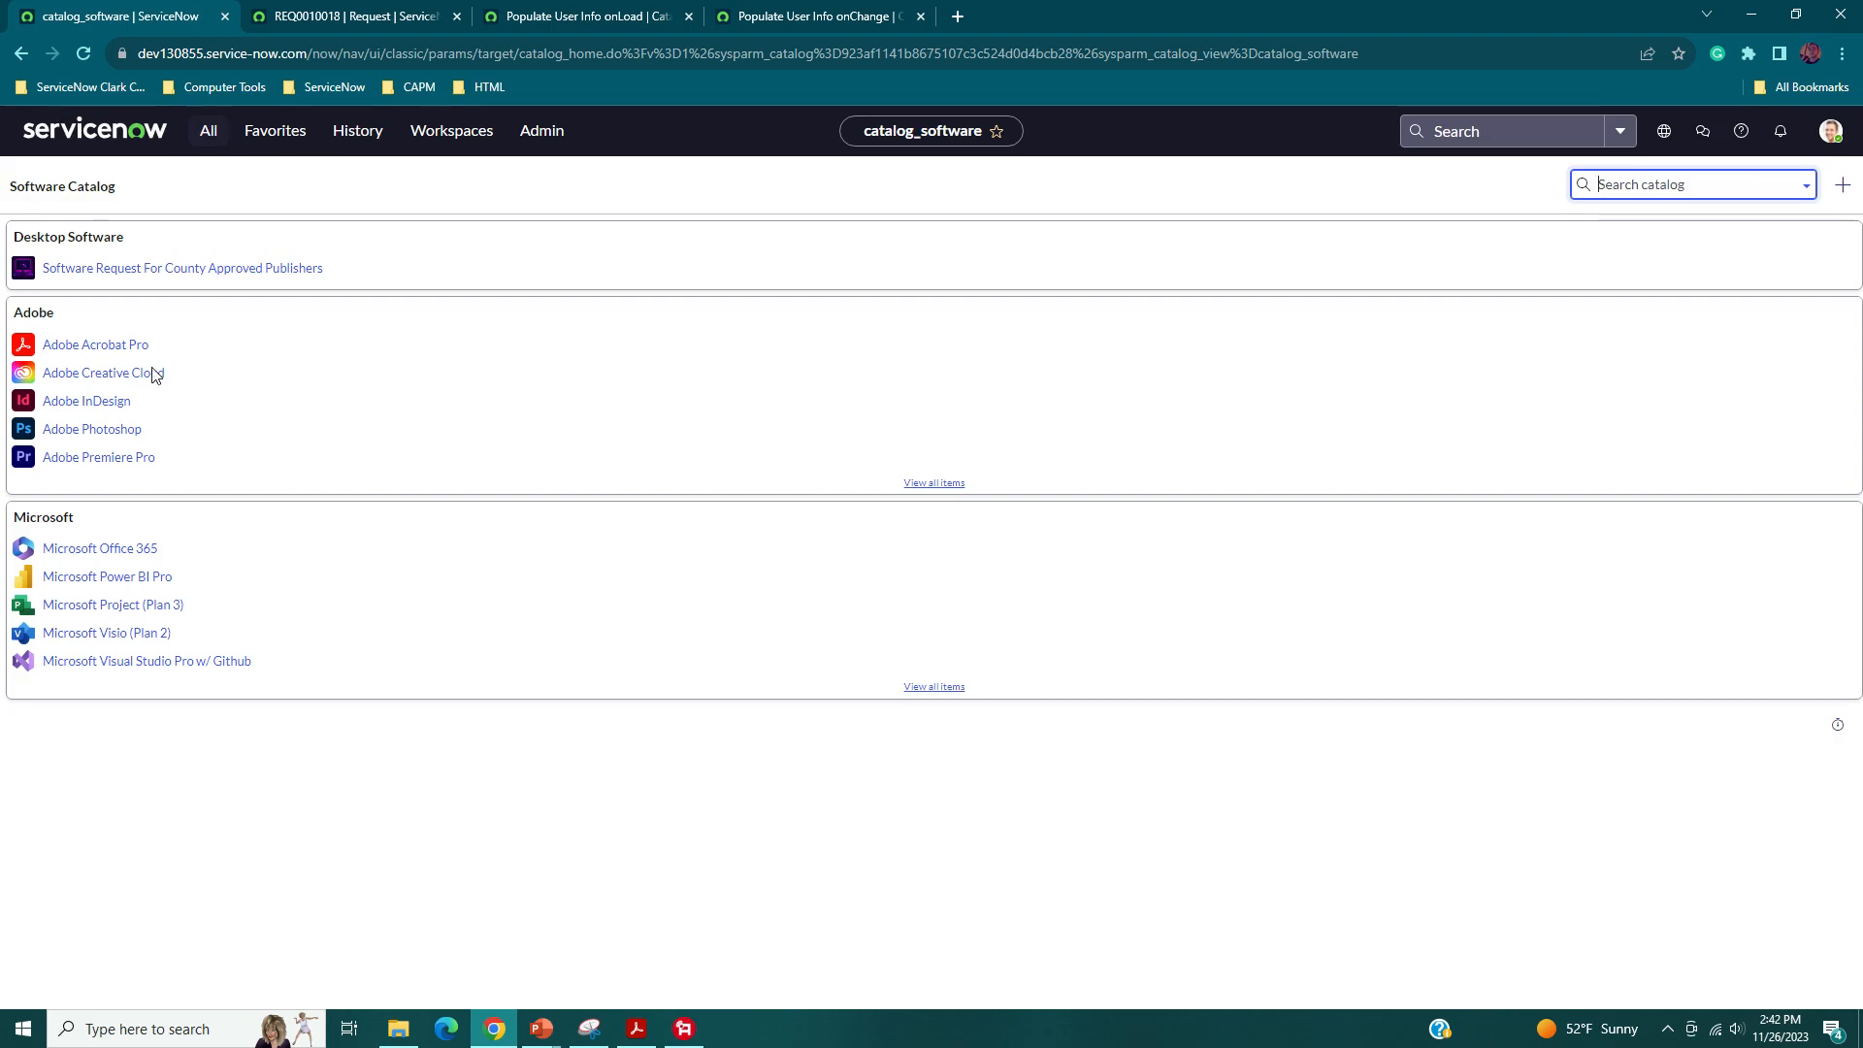
pyautogui.click(120, 346)
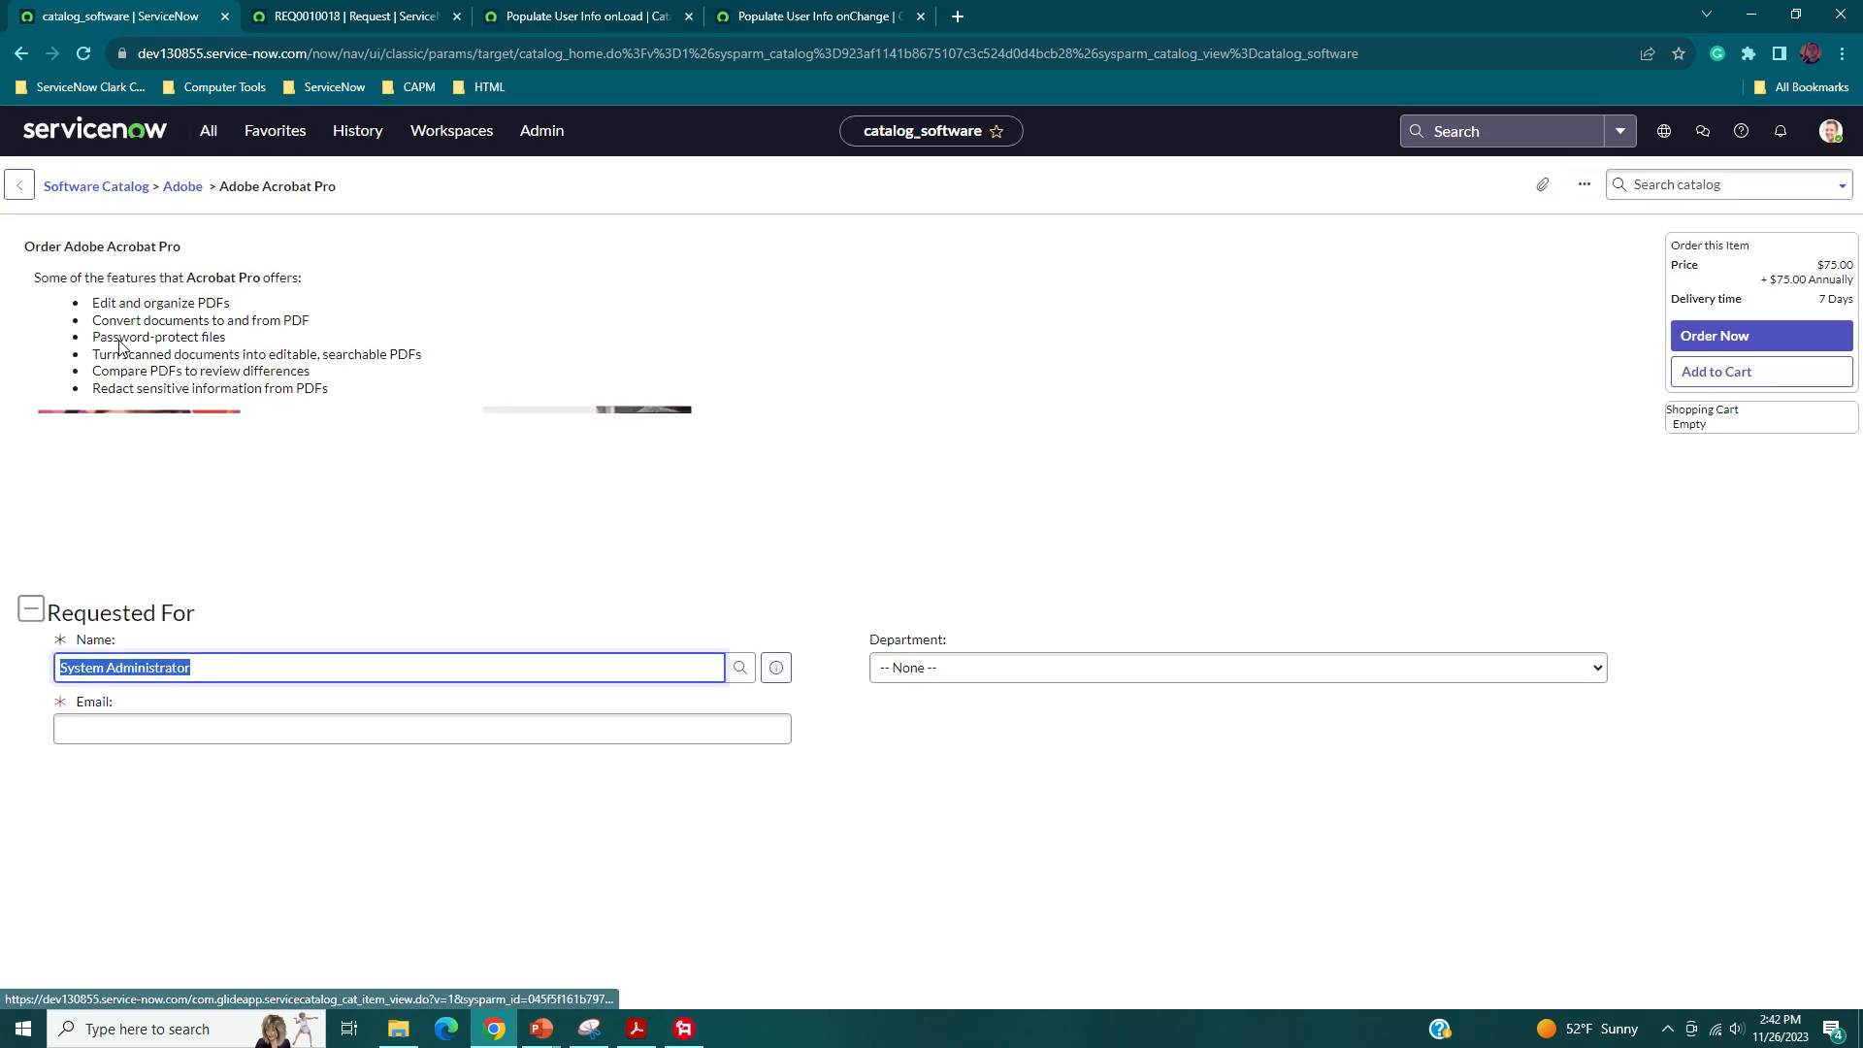
pyautogui.click(922, 478)
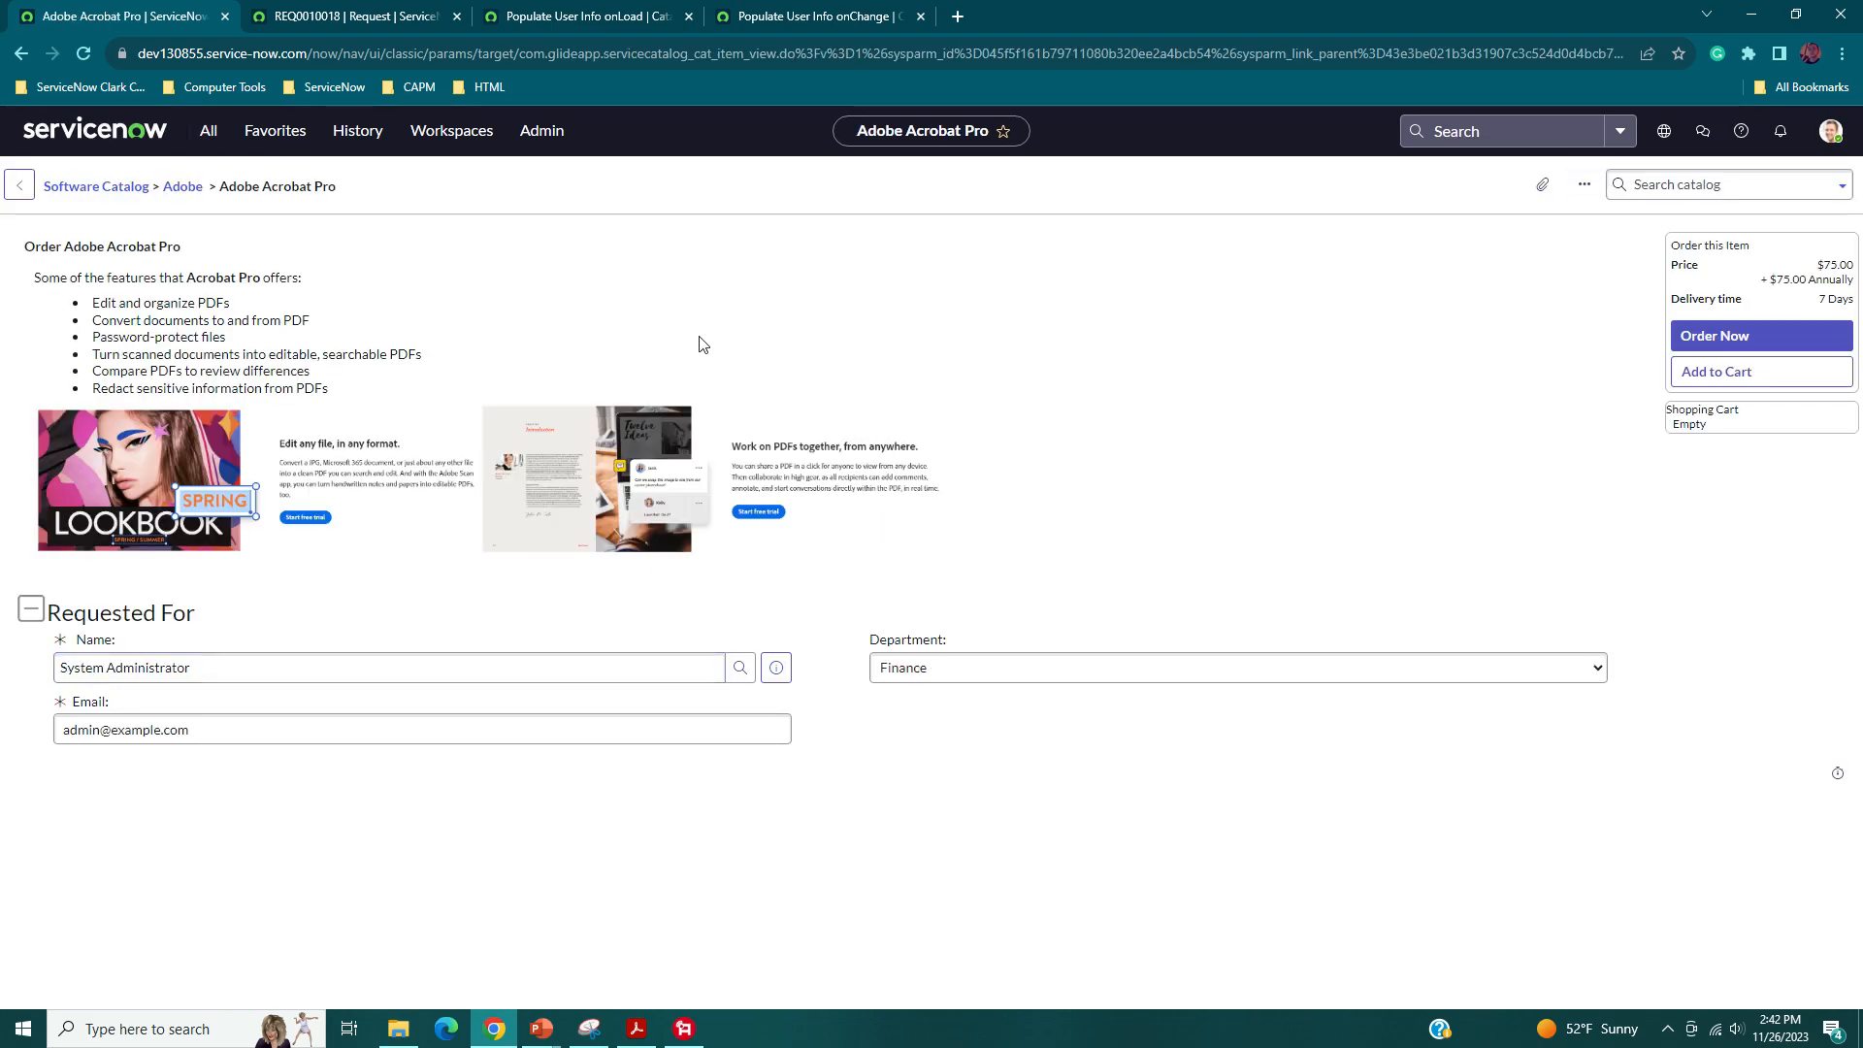
# - Open the configuration record behind the Adobe Acrobat Pro catalog item and show its Item Details
pyautogui.rightClick(608, 187)
pyautogui.click(636, 195)
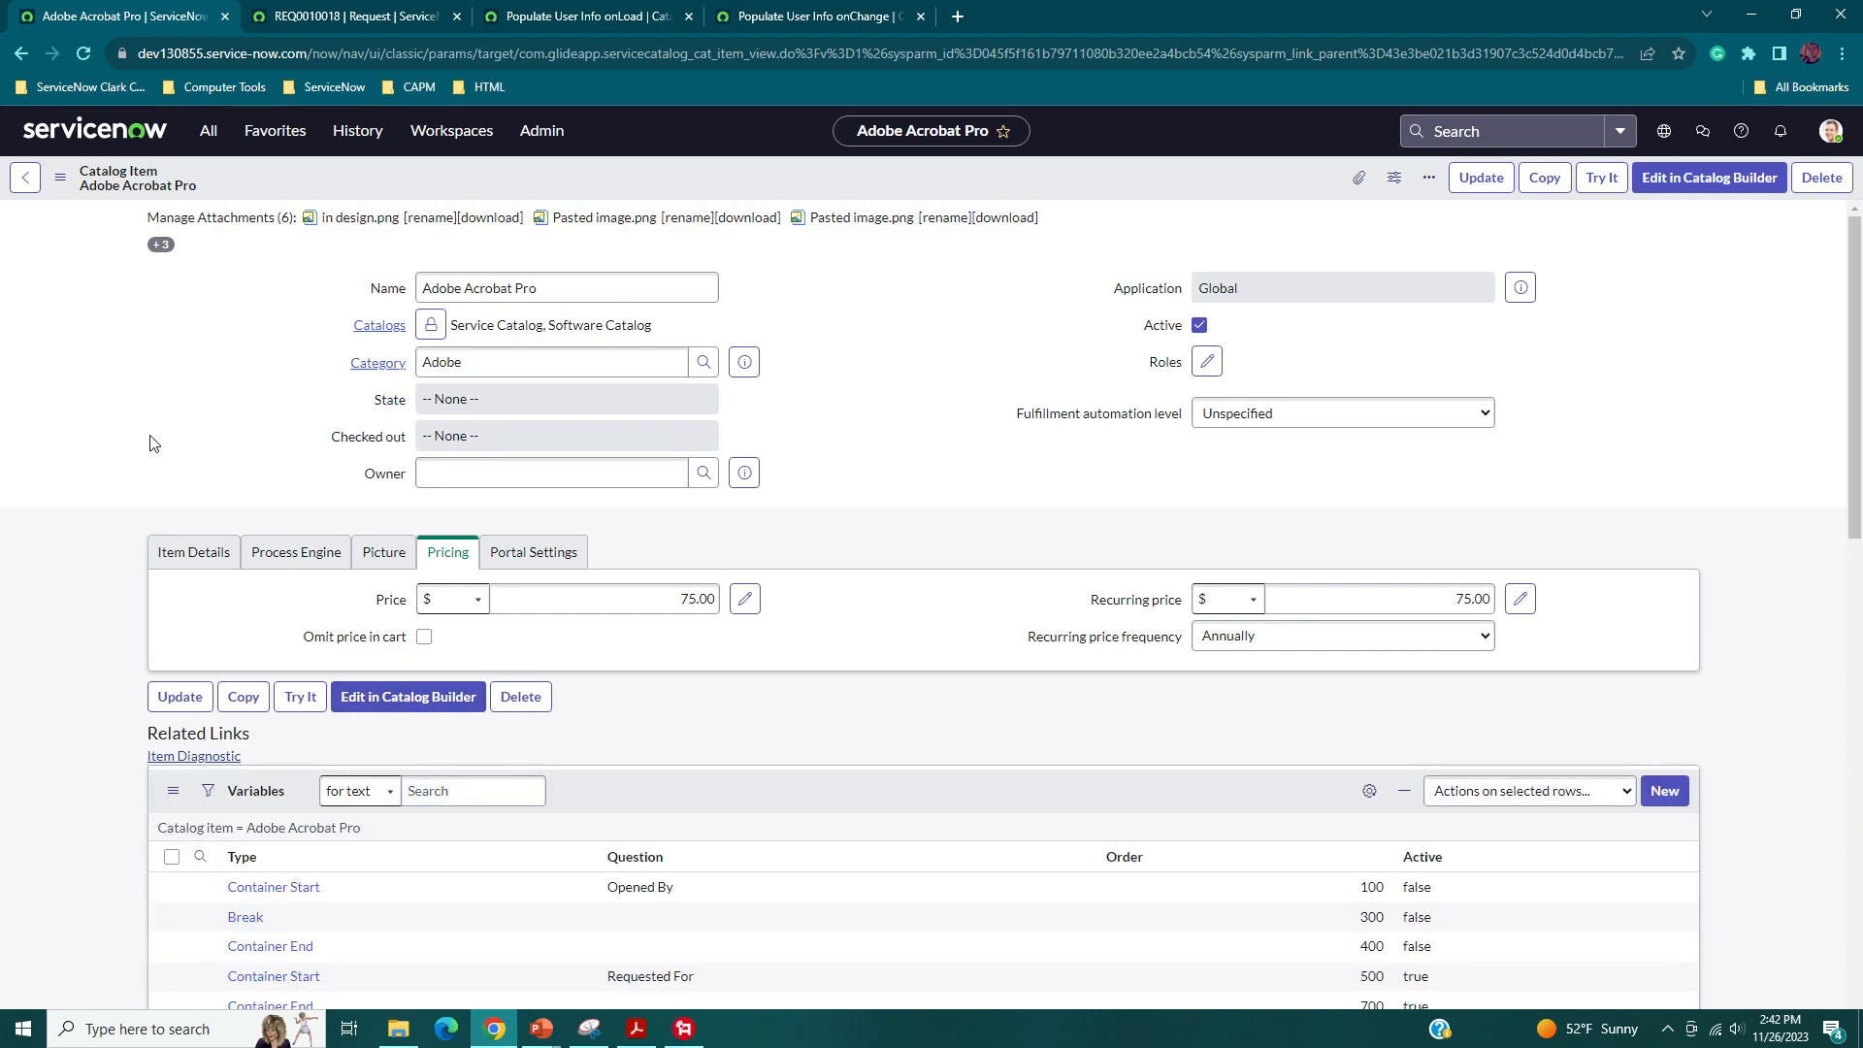
pyautogui.click(195, 553)
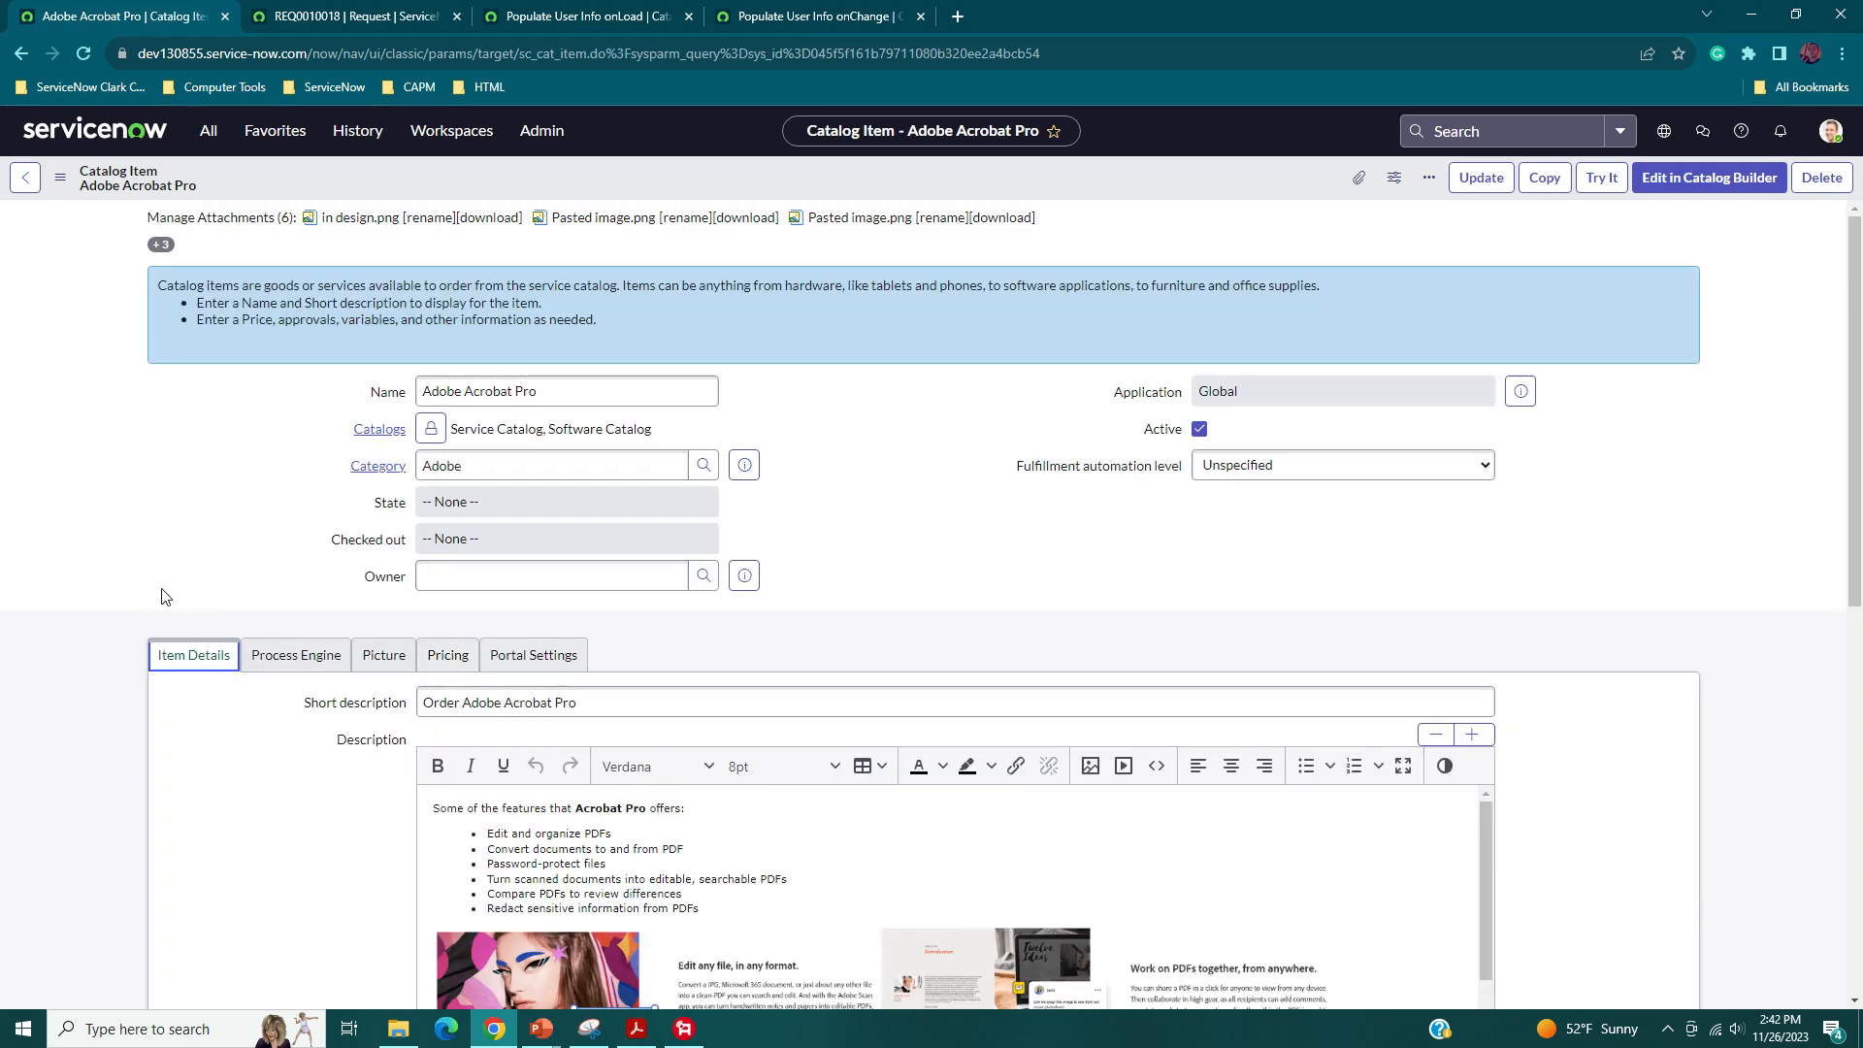
# - Examine the Adobe Acrobat Pro record's name, catalogs, short description, formatted description, and variables list
pyautogui.scroll(-1, 166, 598)
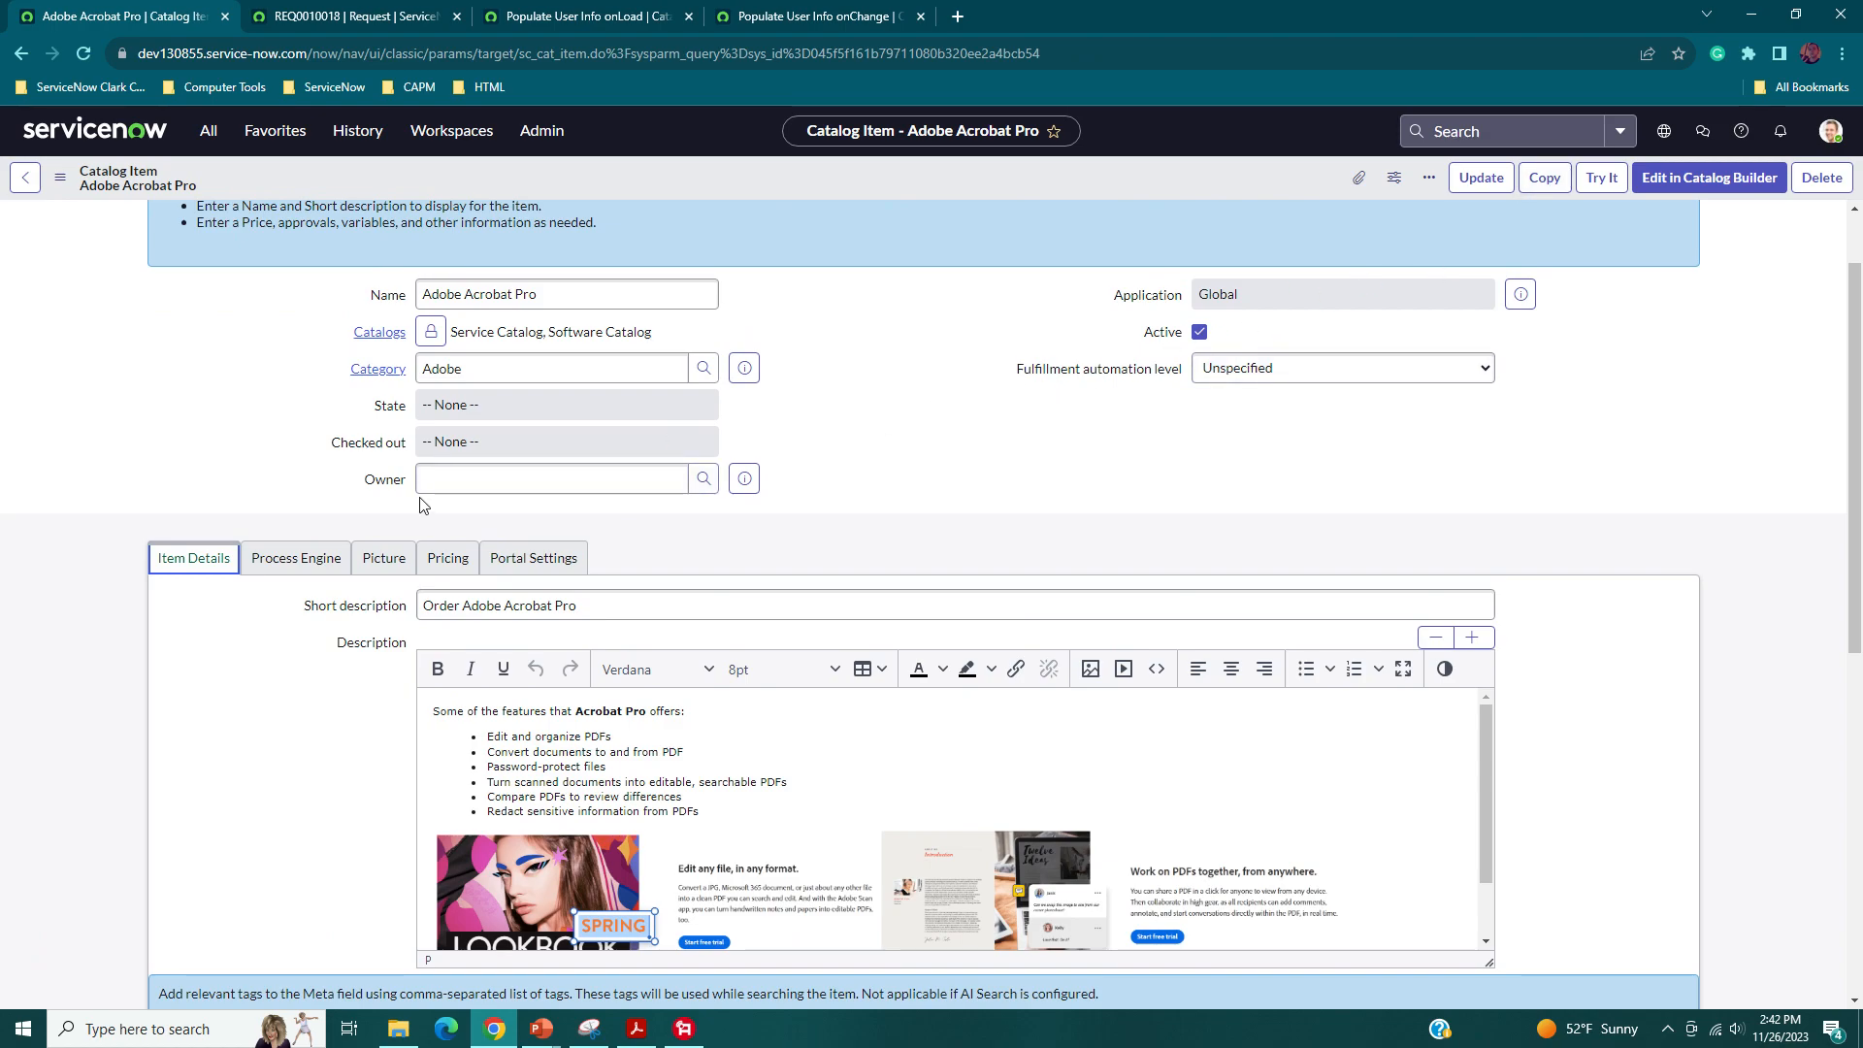
pyautogui.scroll(-7, 167, 640)
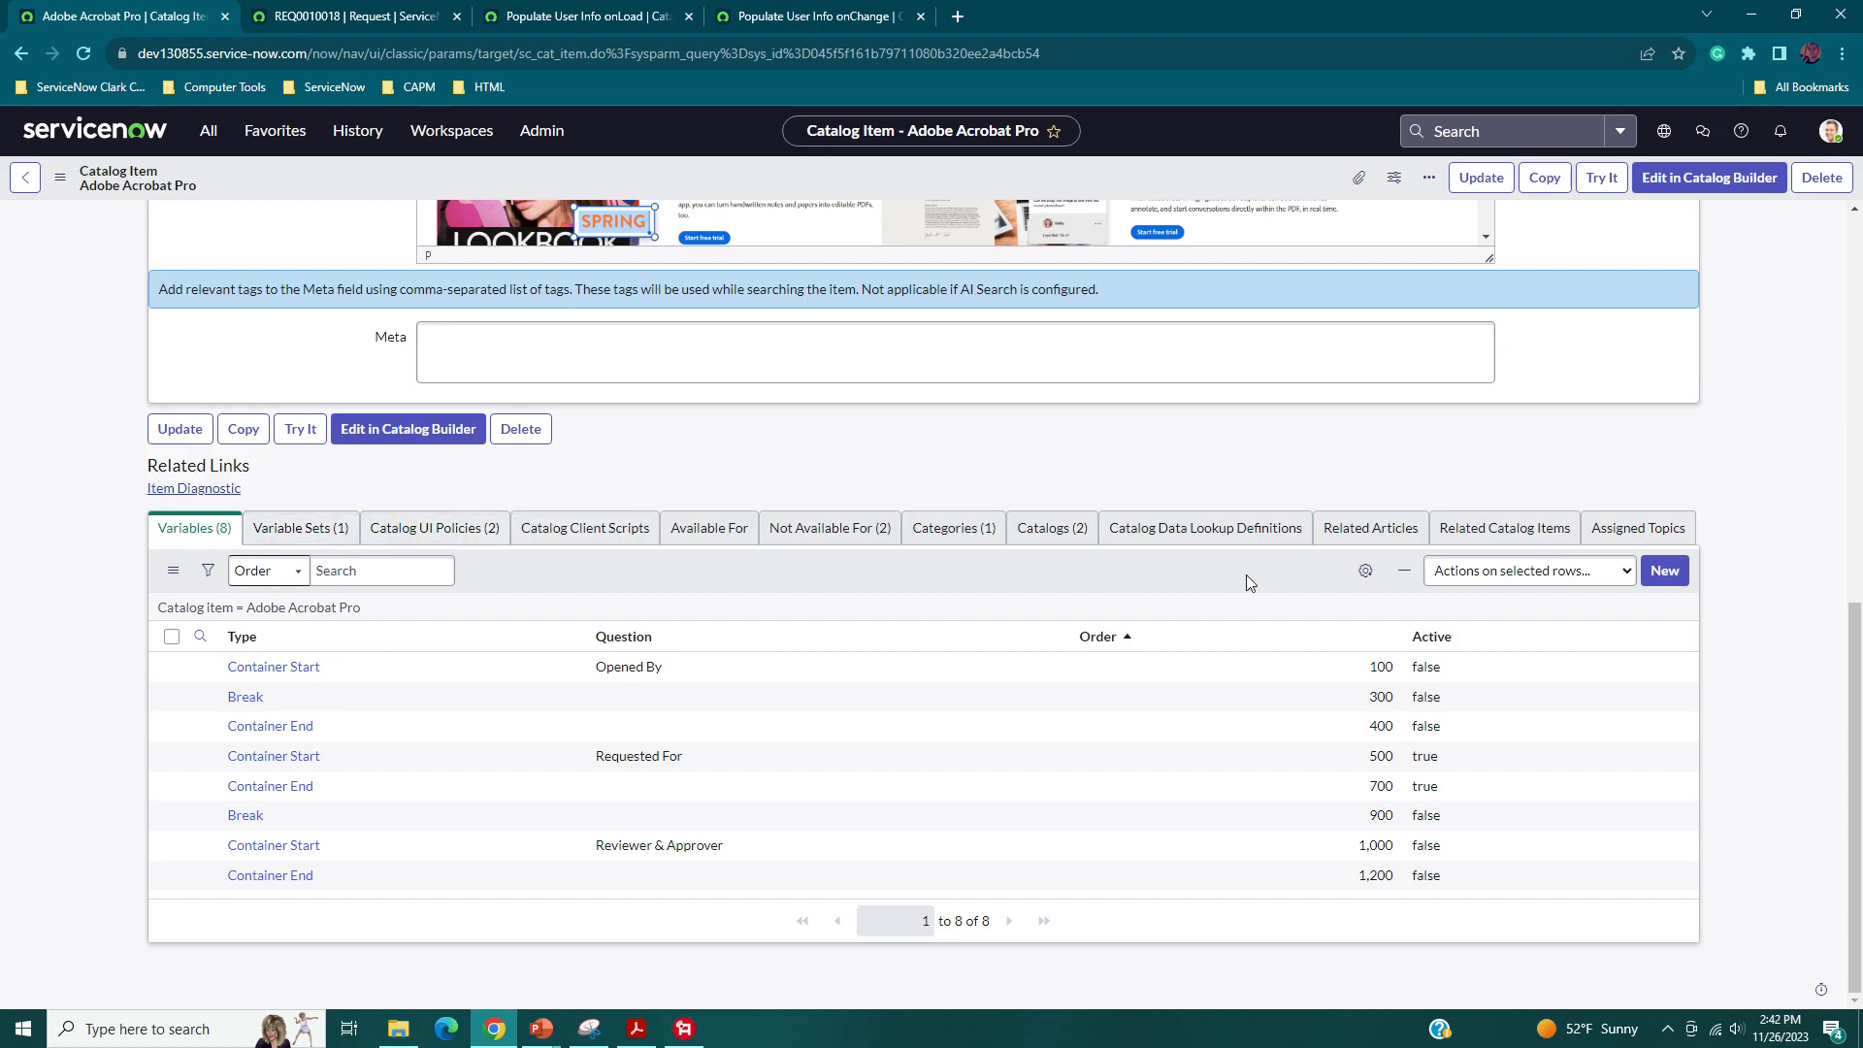
pyautogui.scroll(7, 117, 594)
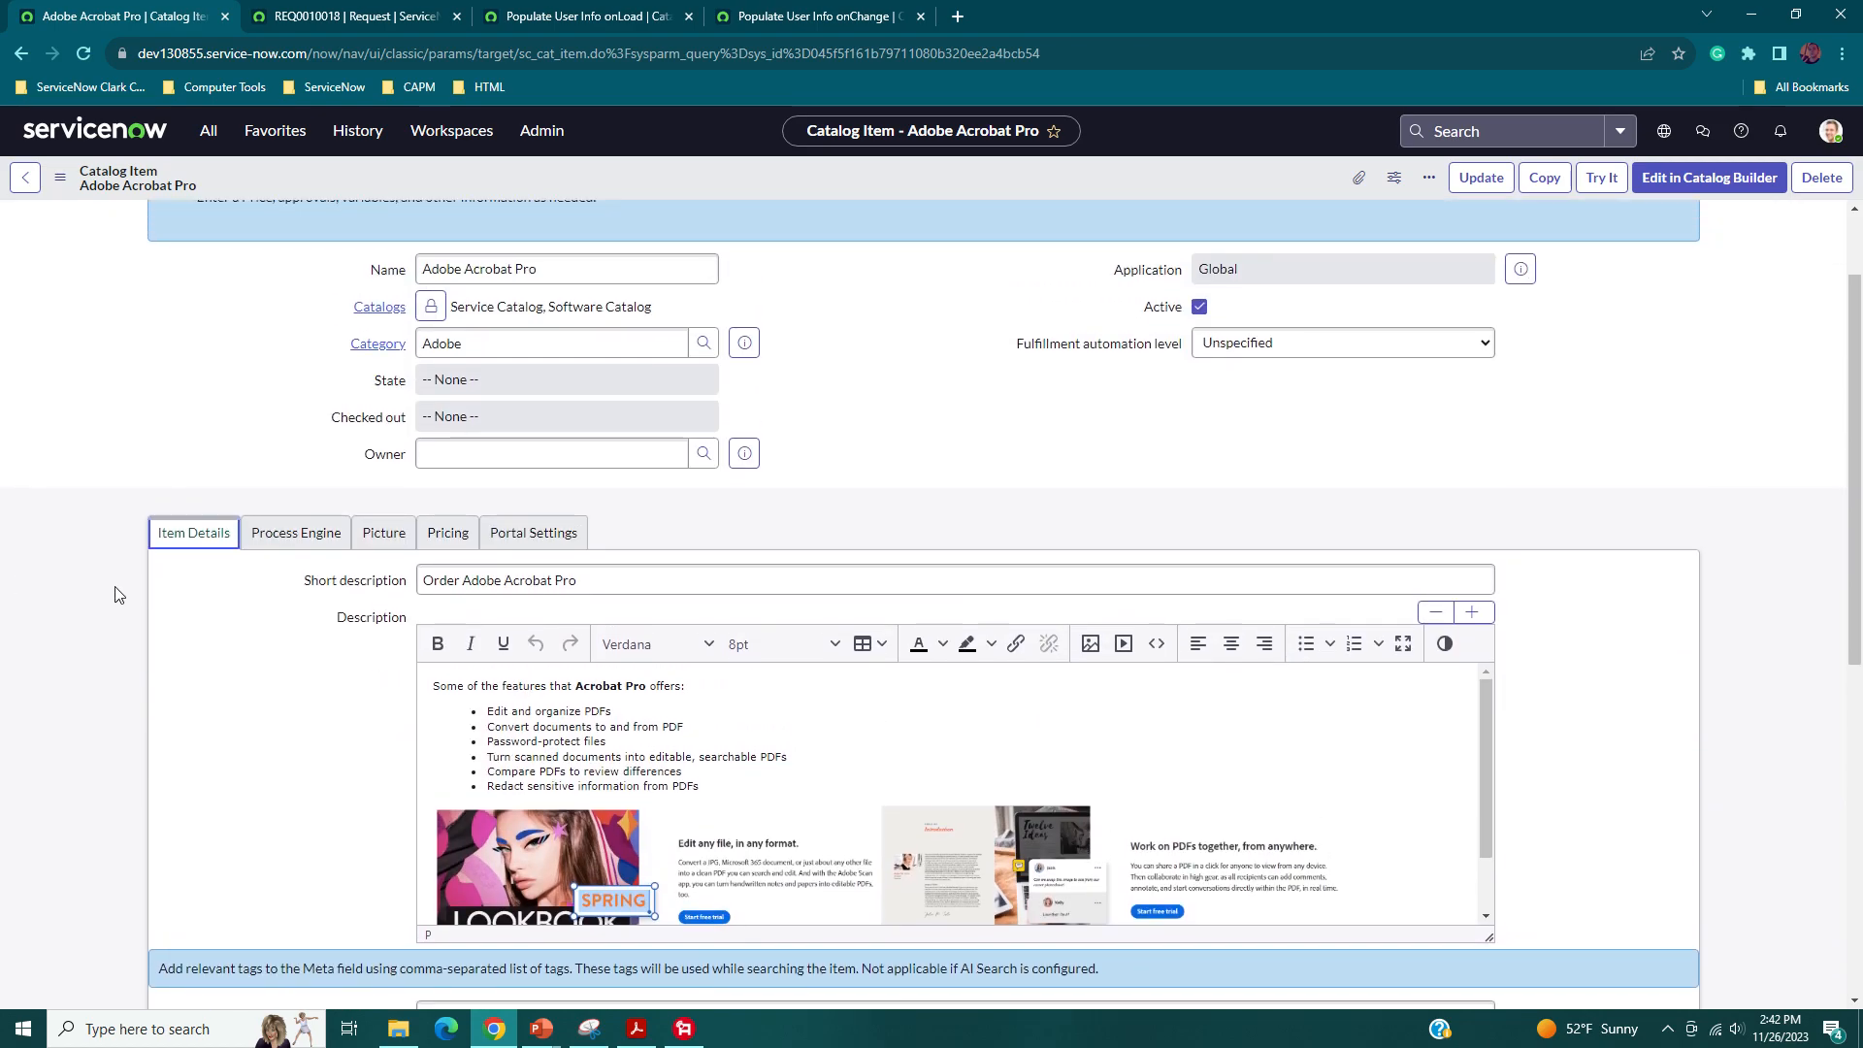
pyautogui.scroll(-1, 114, 594)
pyautogui.scroll(2, 118, 582)
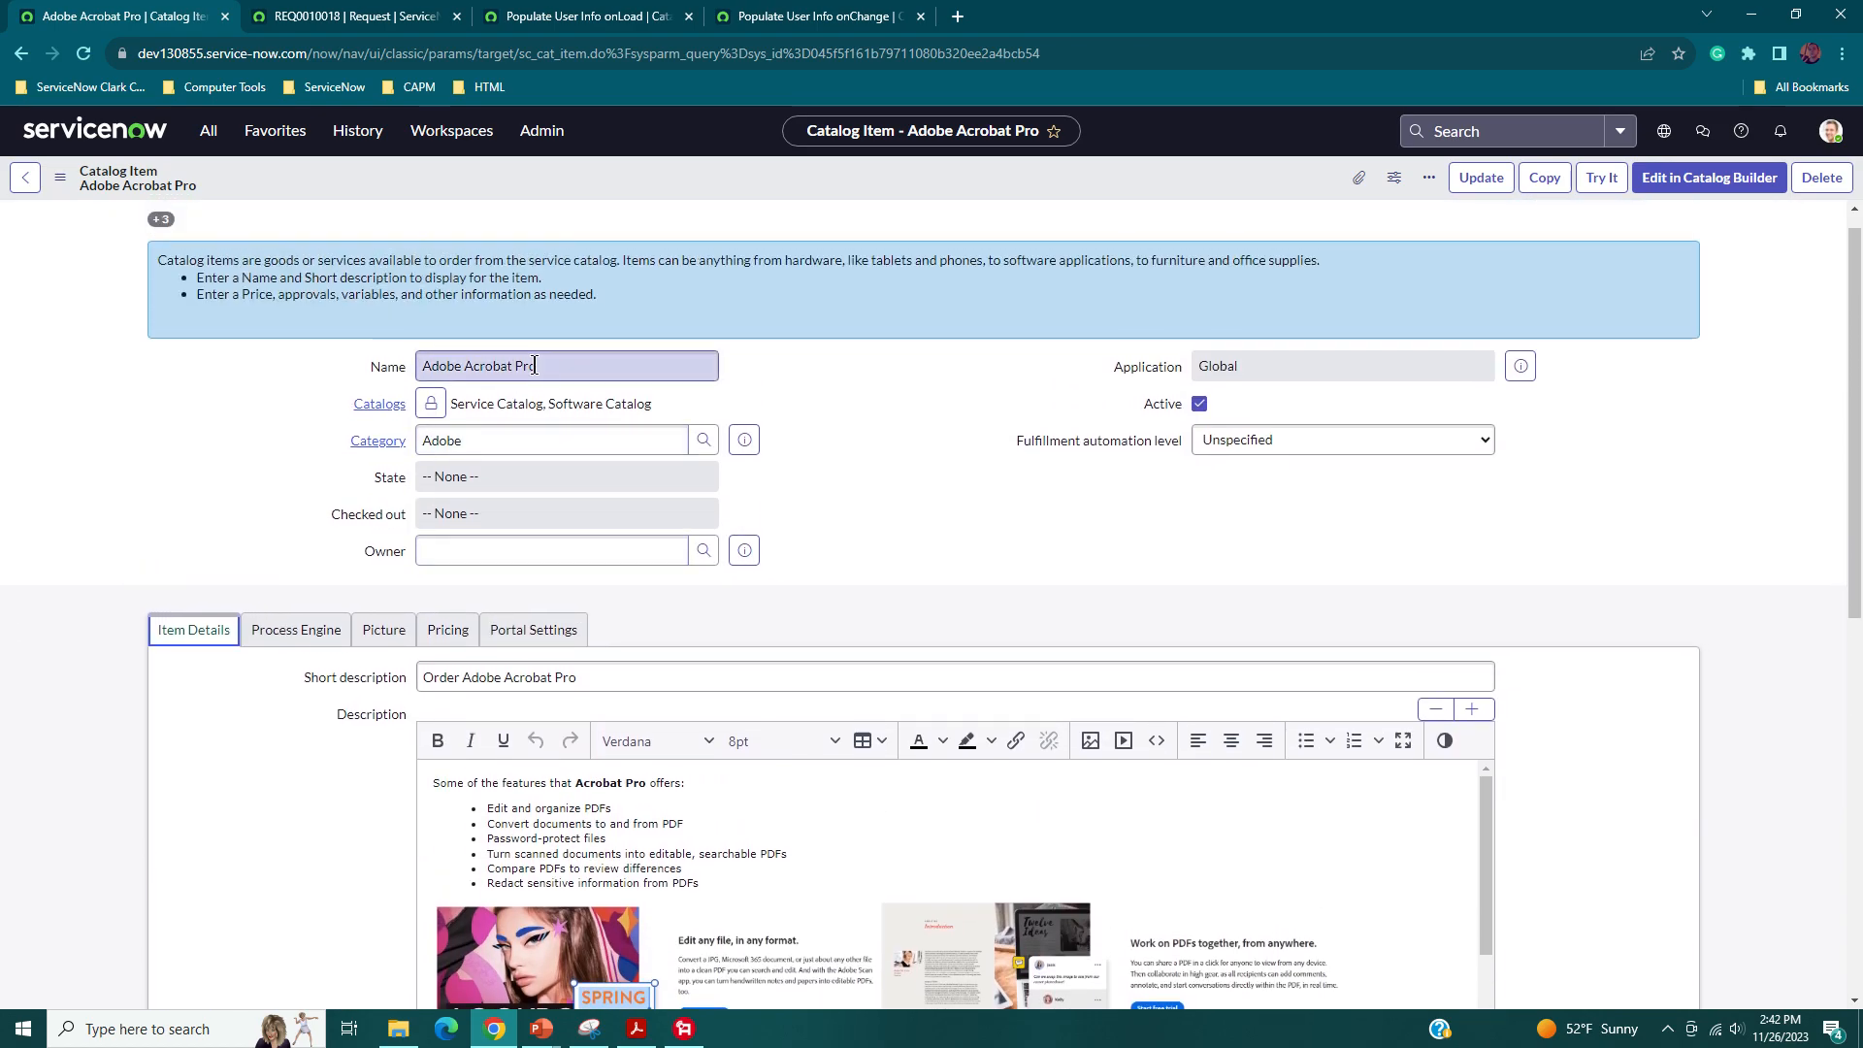
pyautogui.scroll(-3, 192, 404)
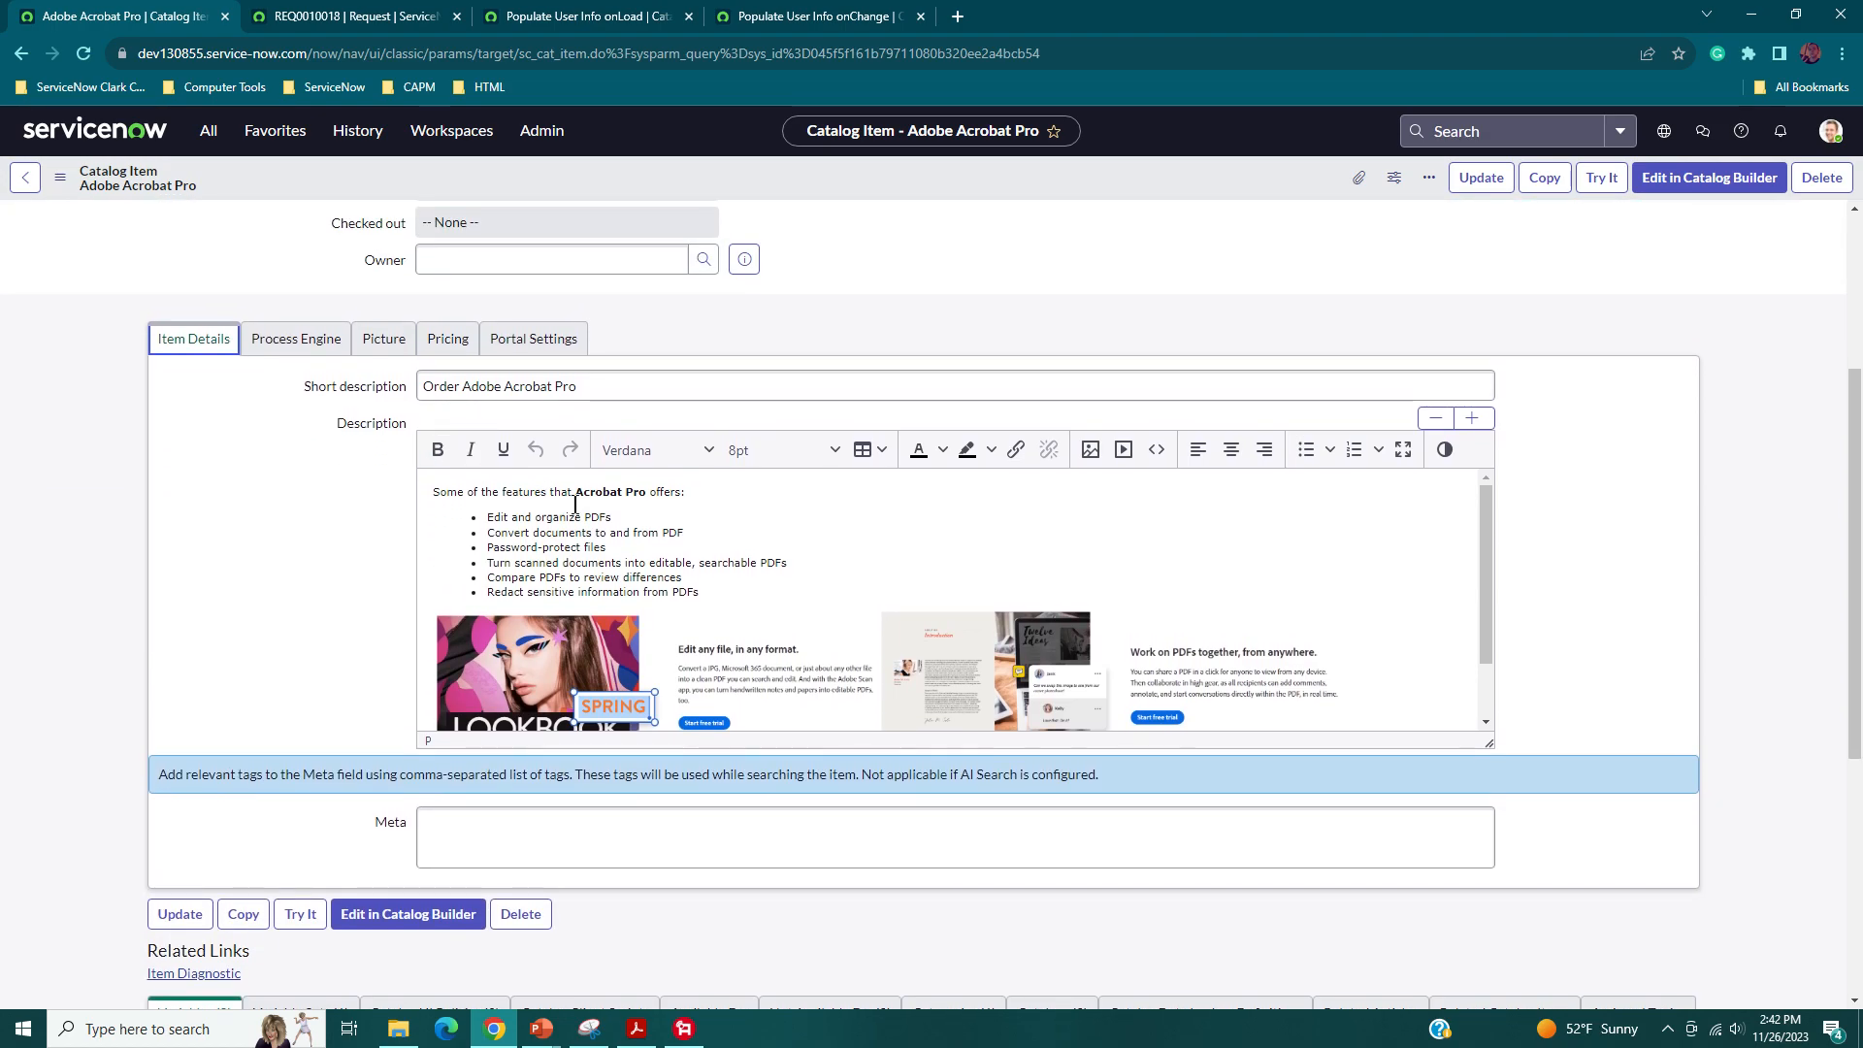
pyautogui.scroll(-1, 648, 515)
pyautogui.scroll(1, 648, 514)
pyautogui.scroll(3, 104, 546)
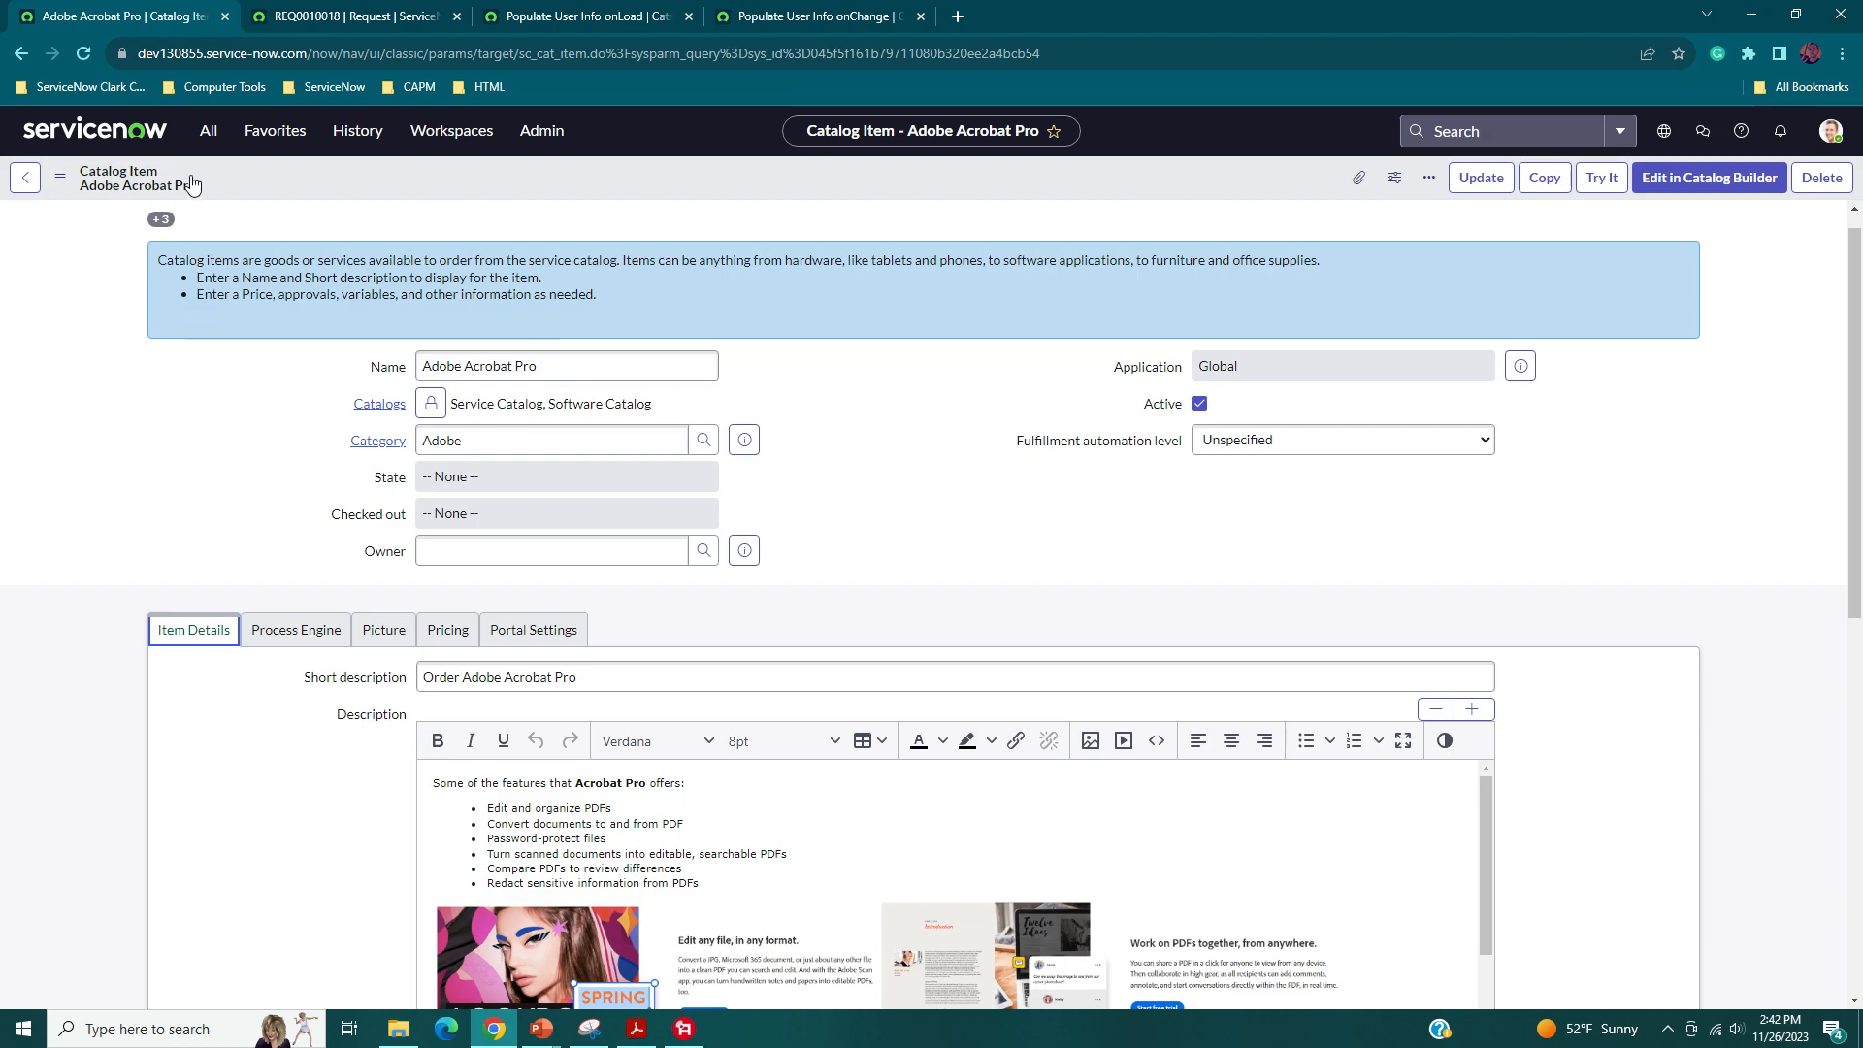
# - Find Flow Designer by searching the application list for "flow desi" and open the Adobe Acrobat Pro flow
pyautogui.click(210, 150)
pyautogui.write('f')
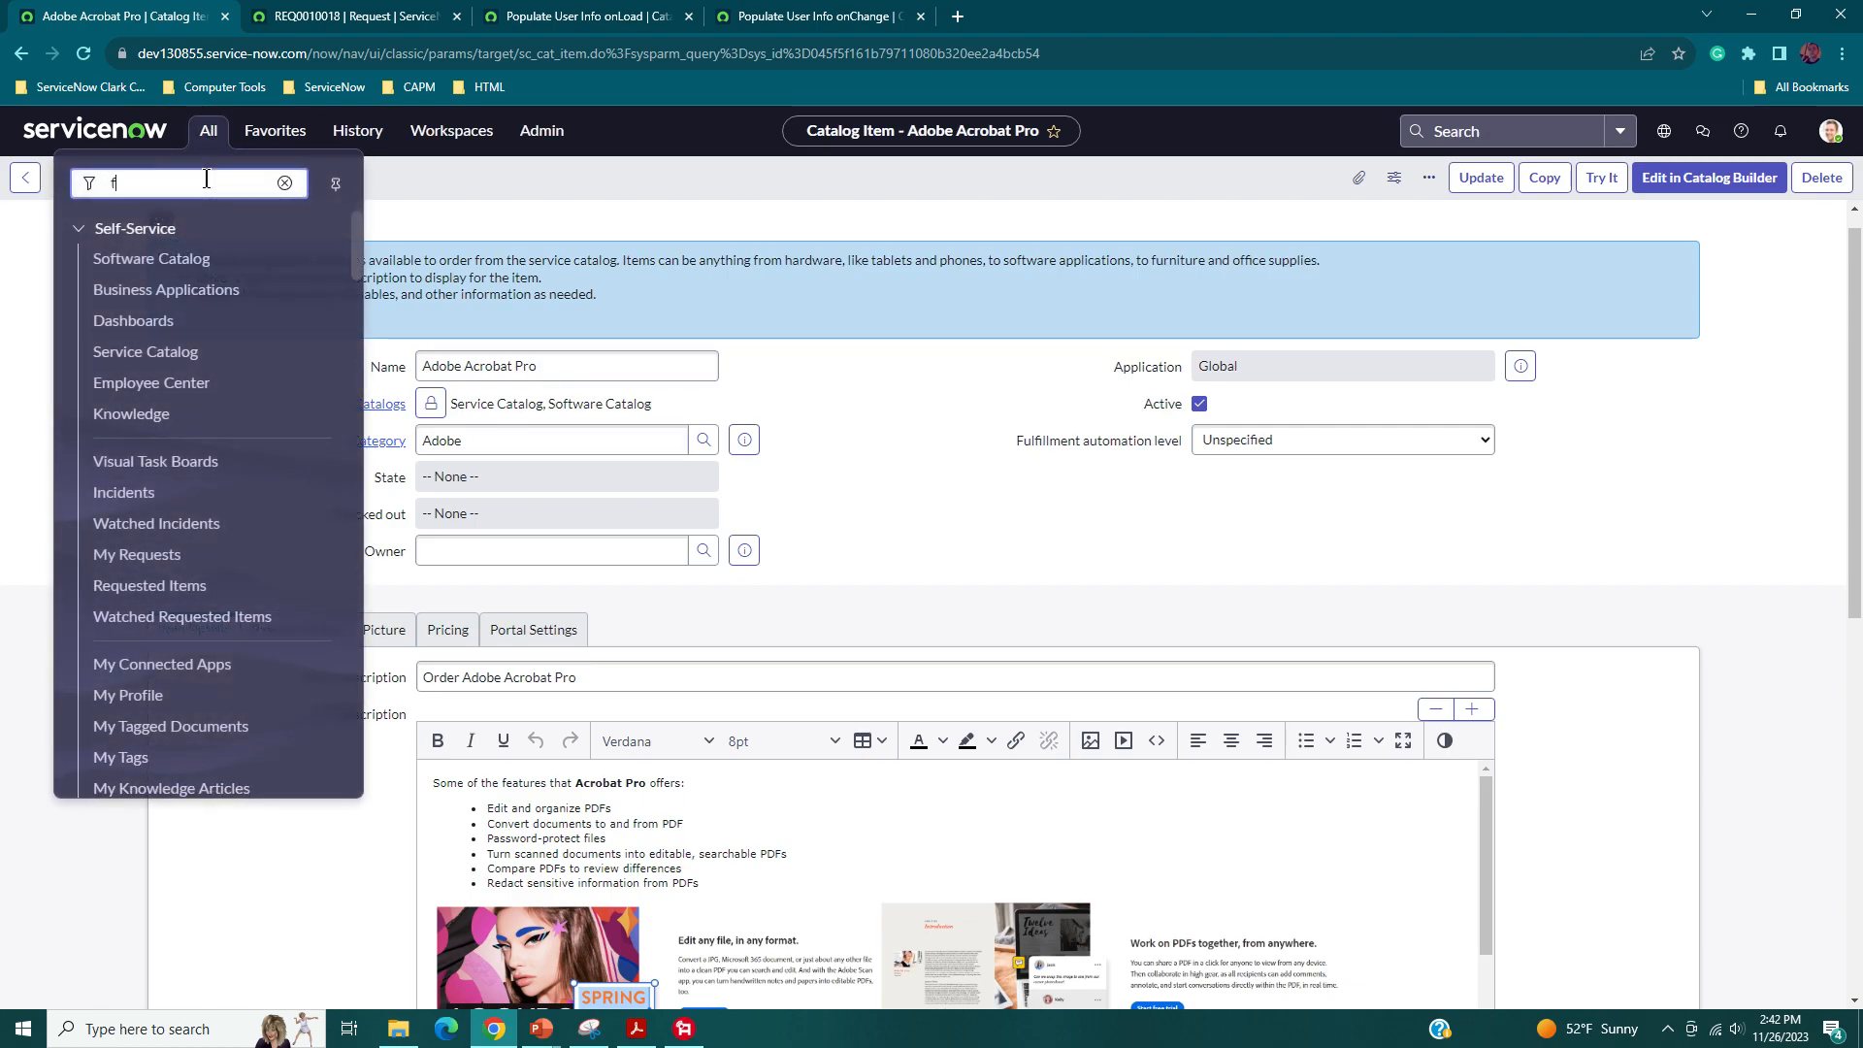
pyautogui.write('low desi')
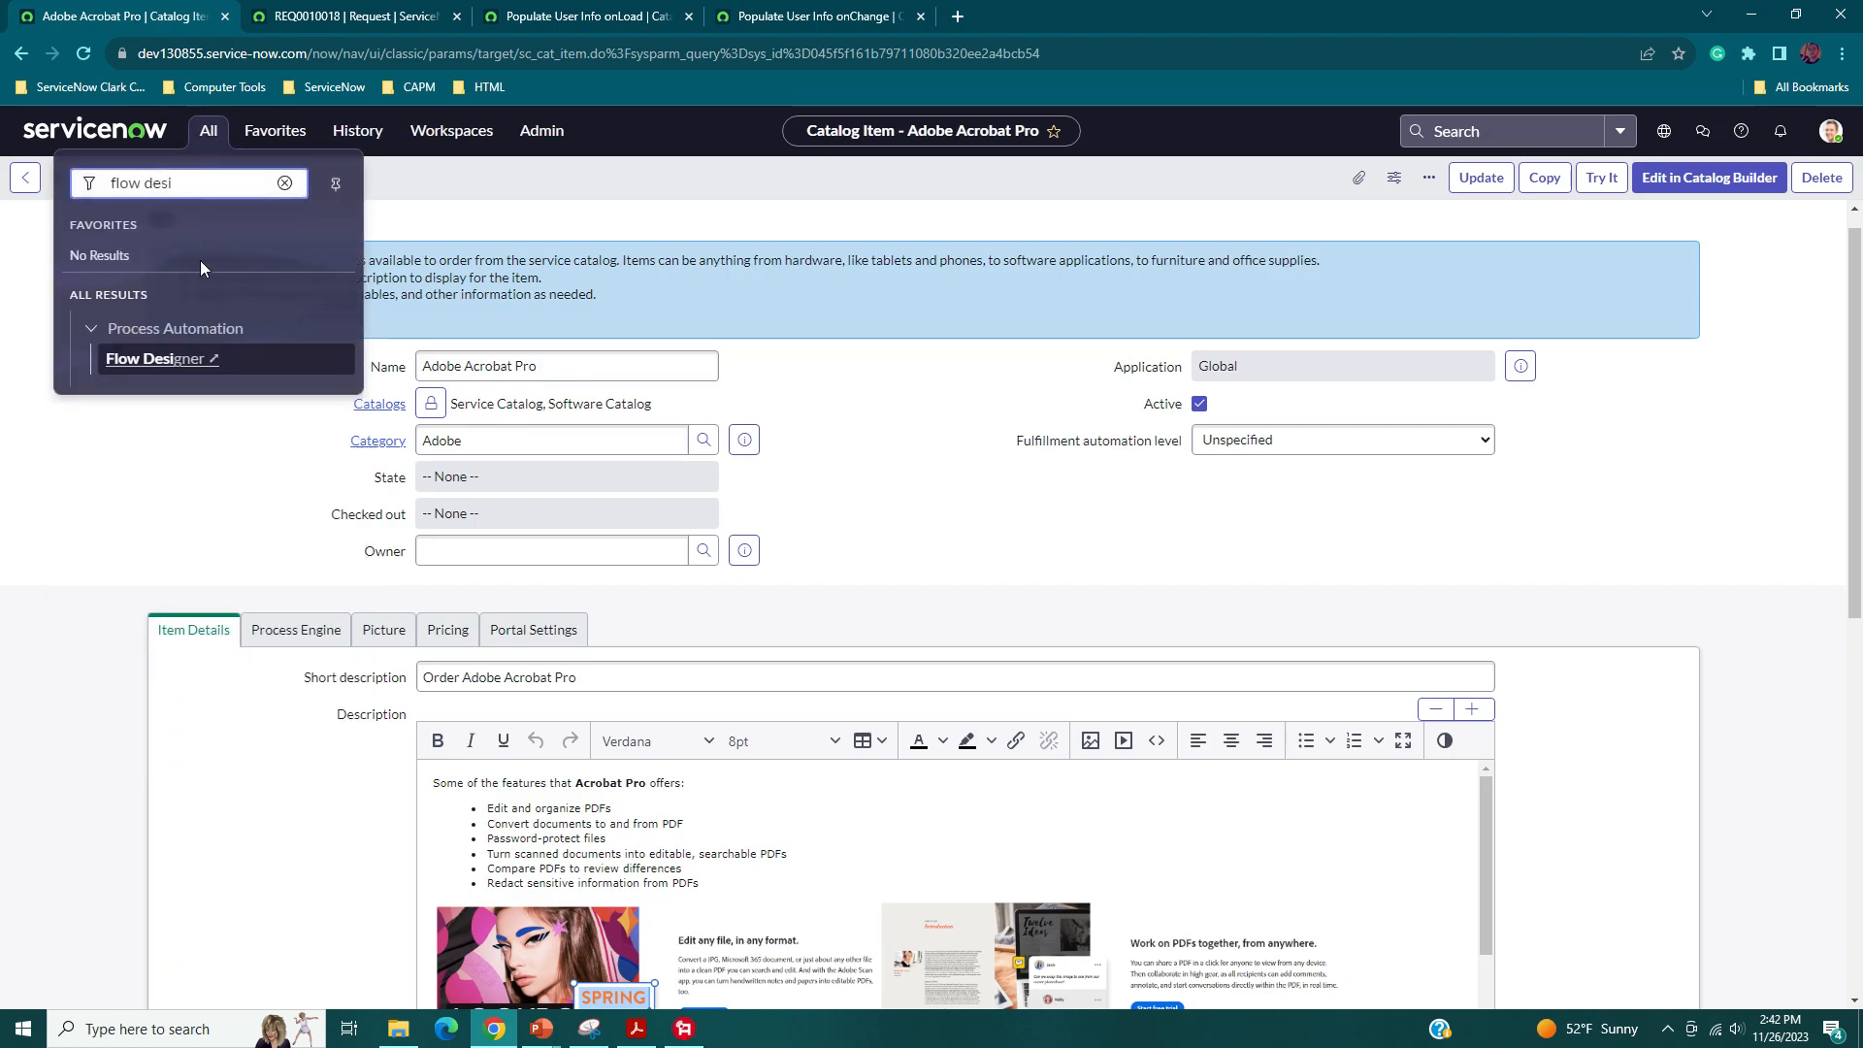
pyautogui.click(160, 359)
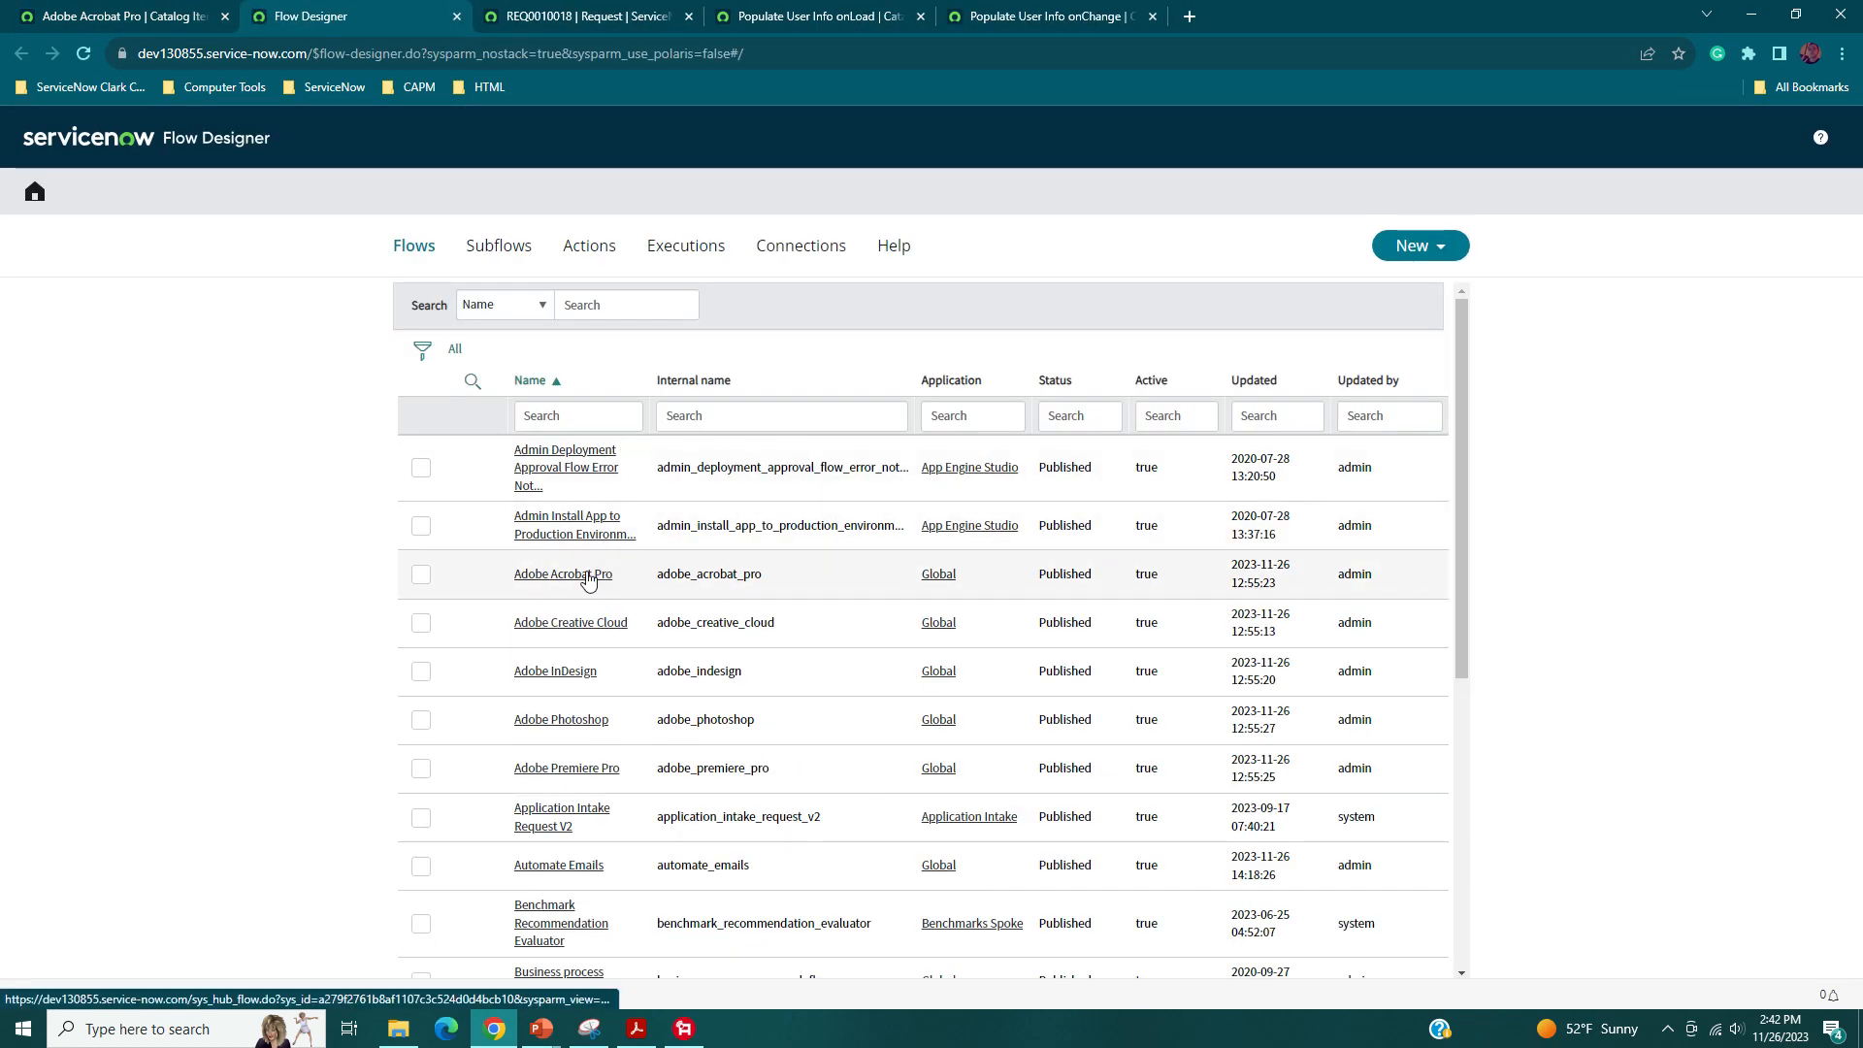
pyautogui.click(587, 576)
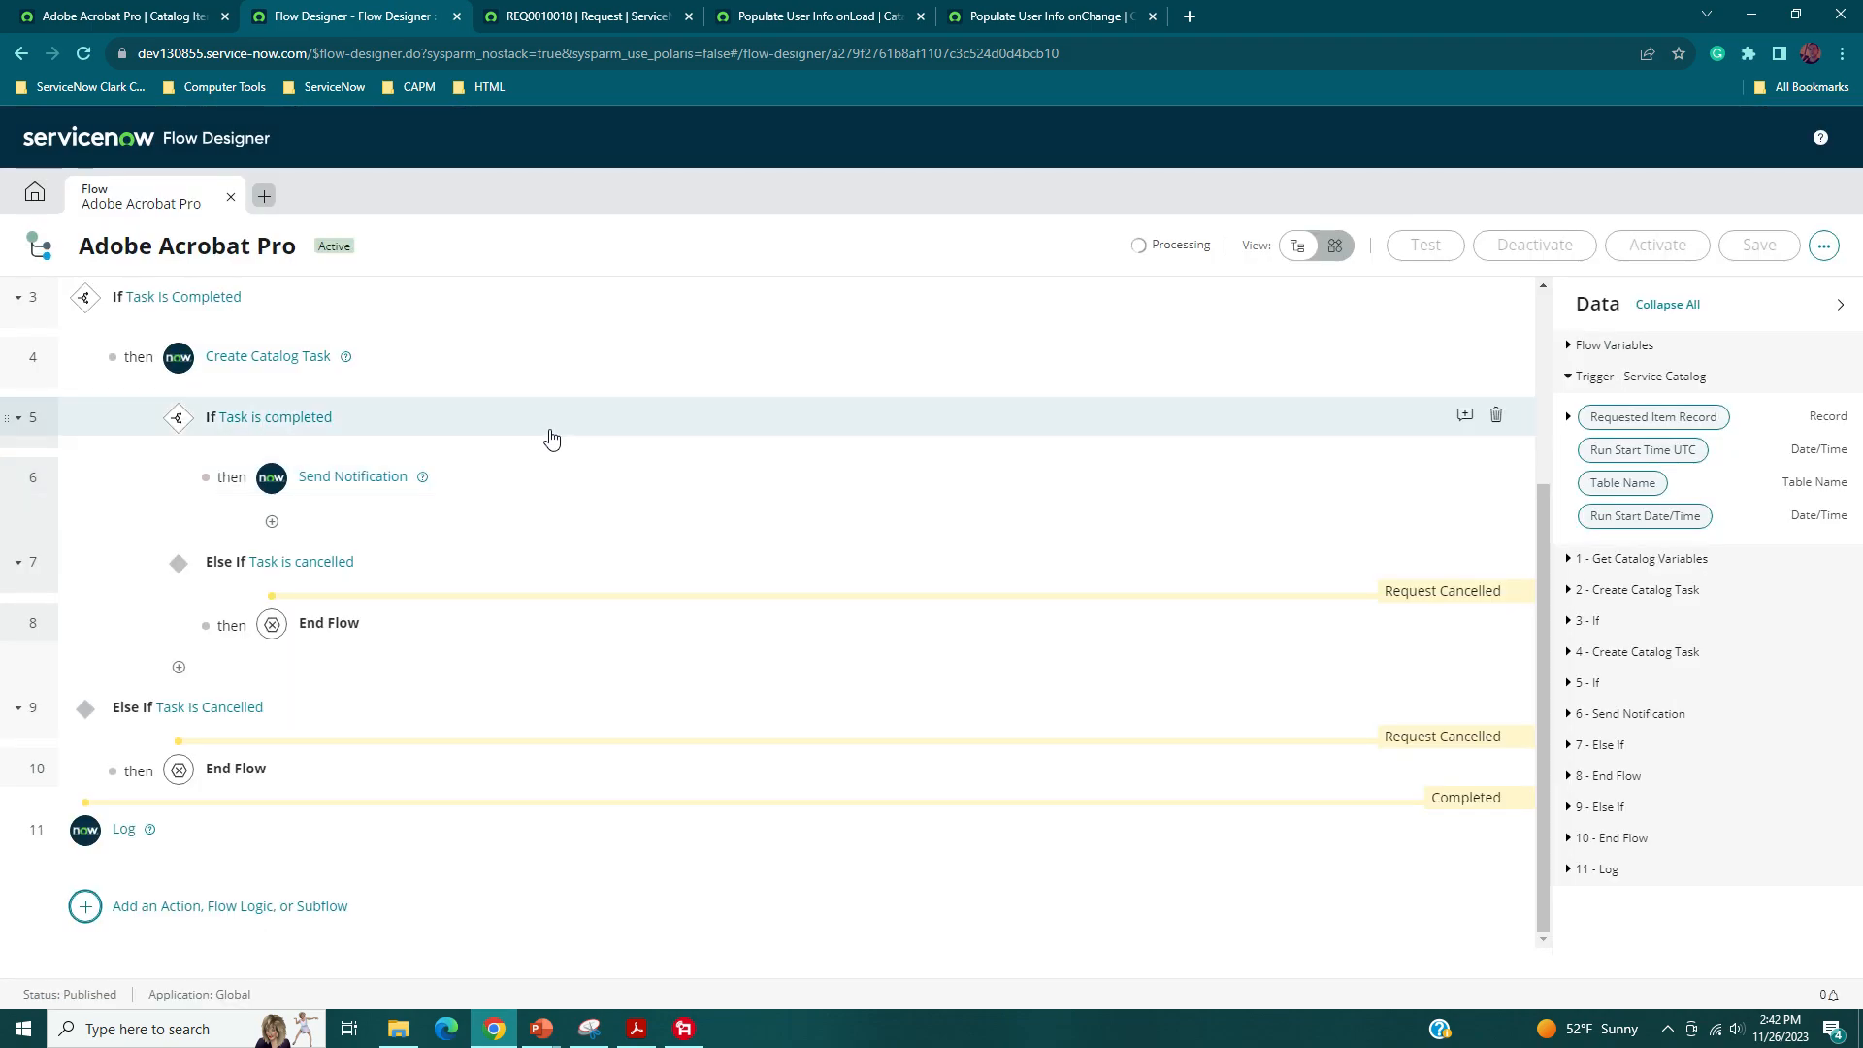
pyautogui.scroll(3, 586, 582)
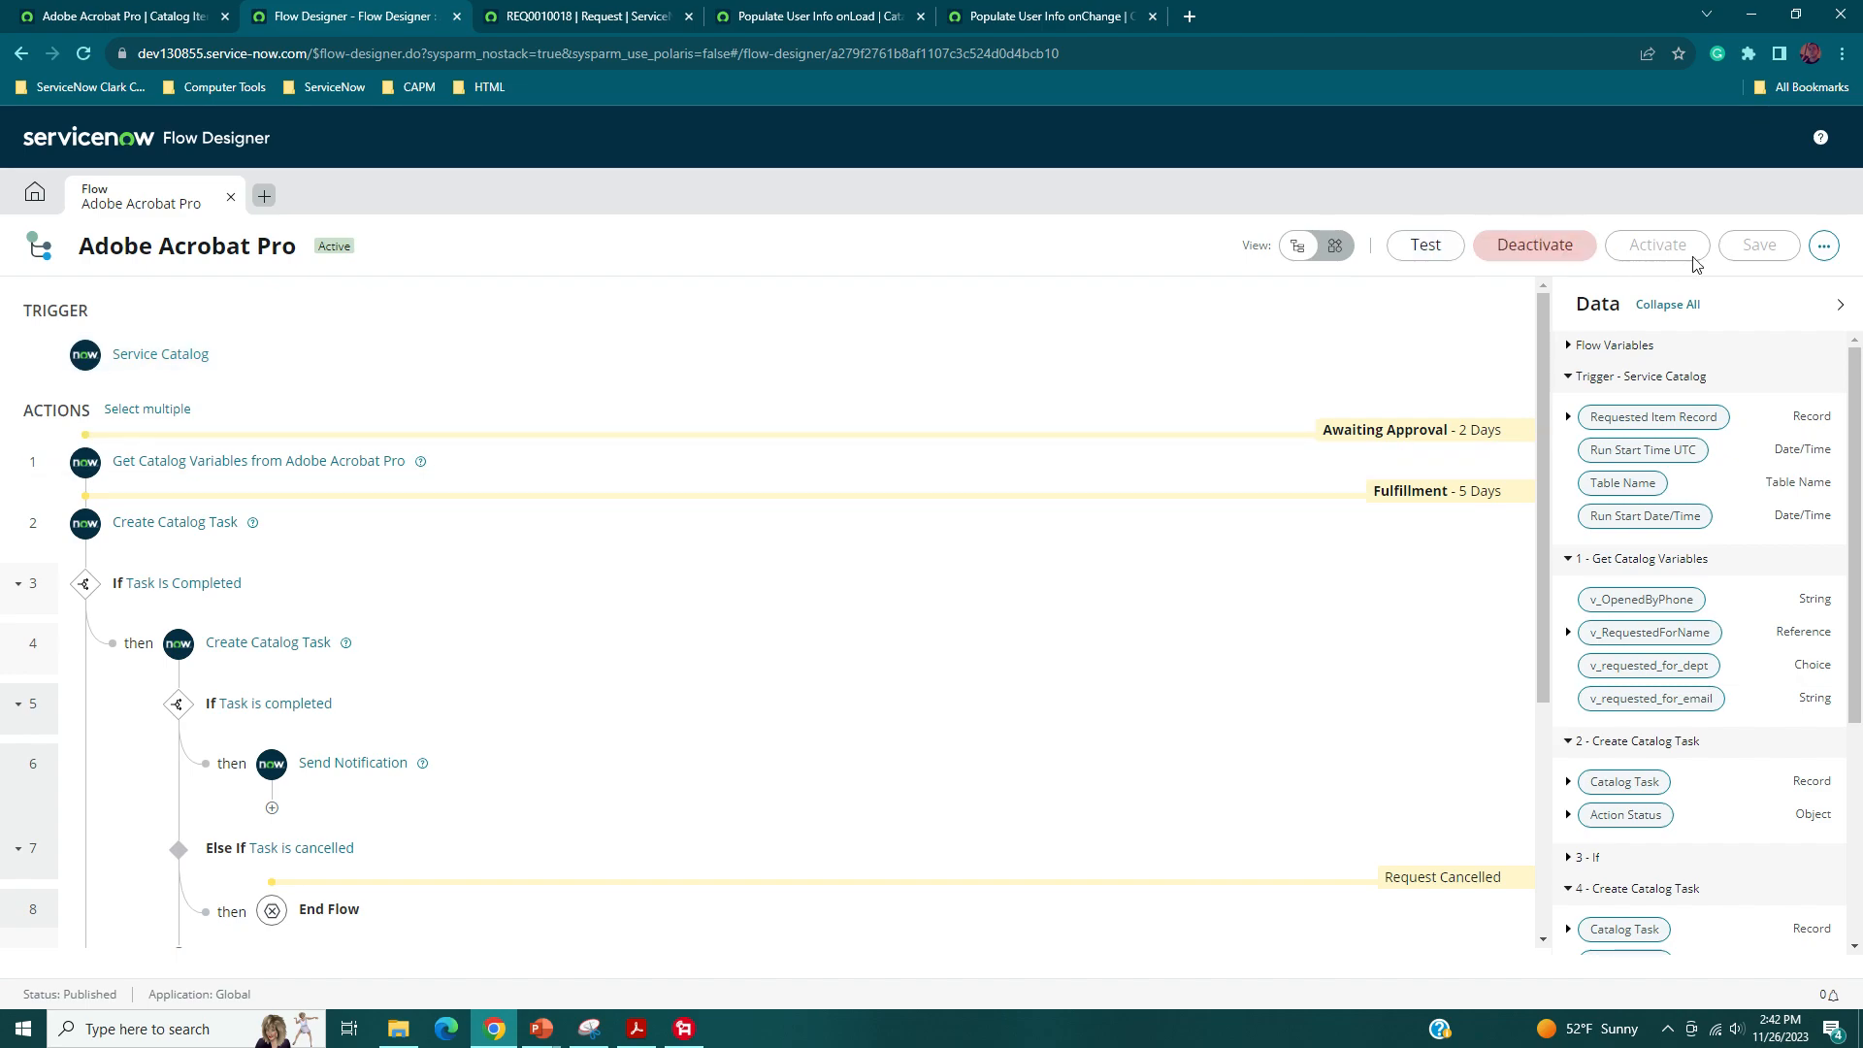
# - Look through the flow's additional options, such as Flow stages and Copy flow, and close them without choosing one
pyautogui.click(1822, 246)
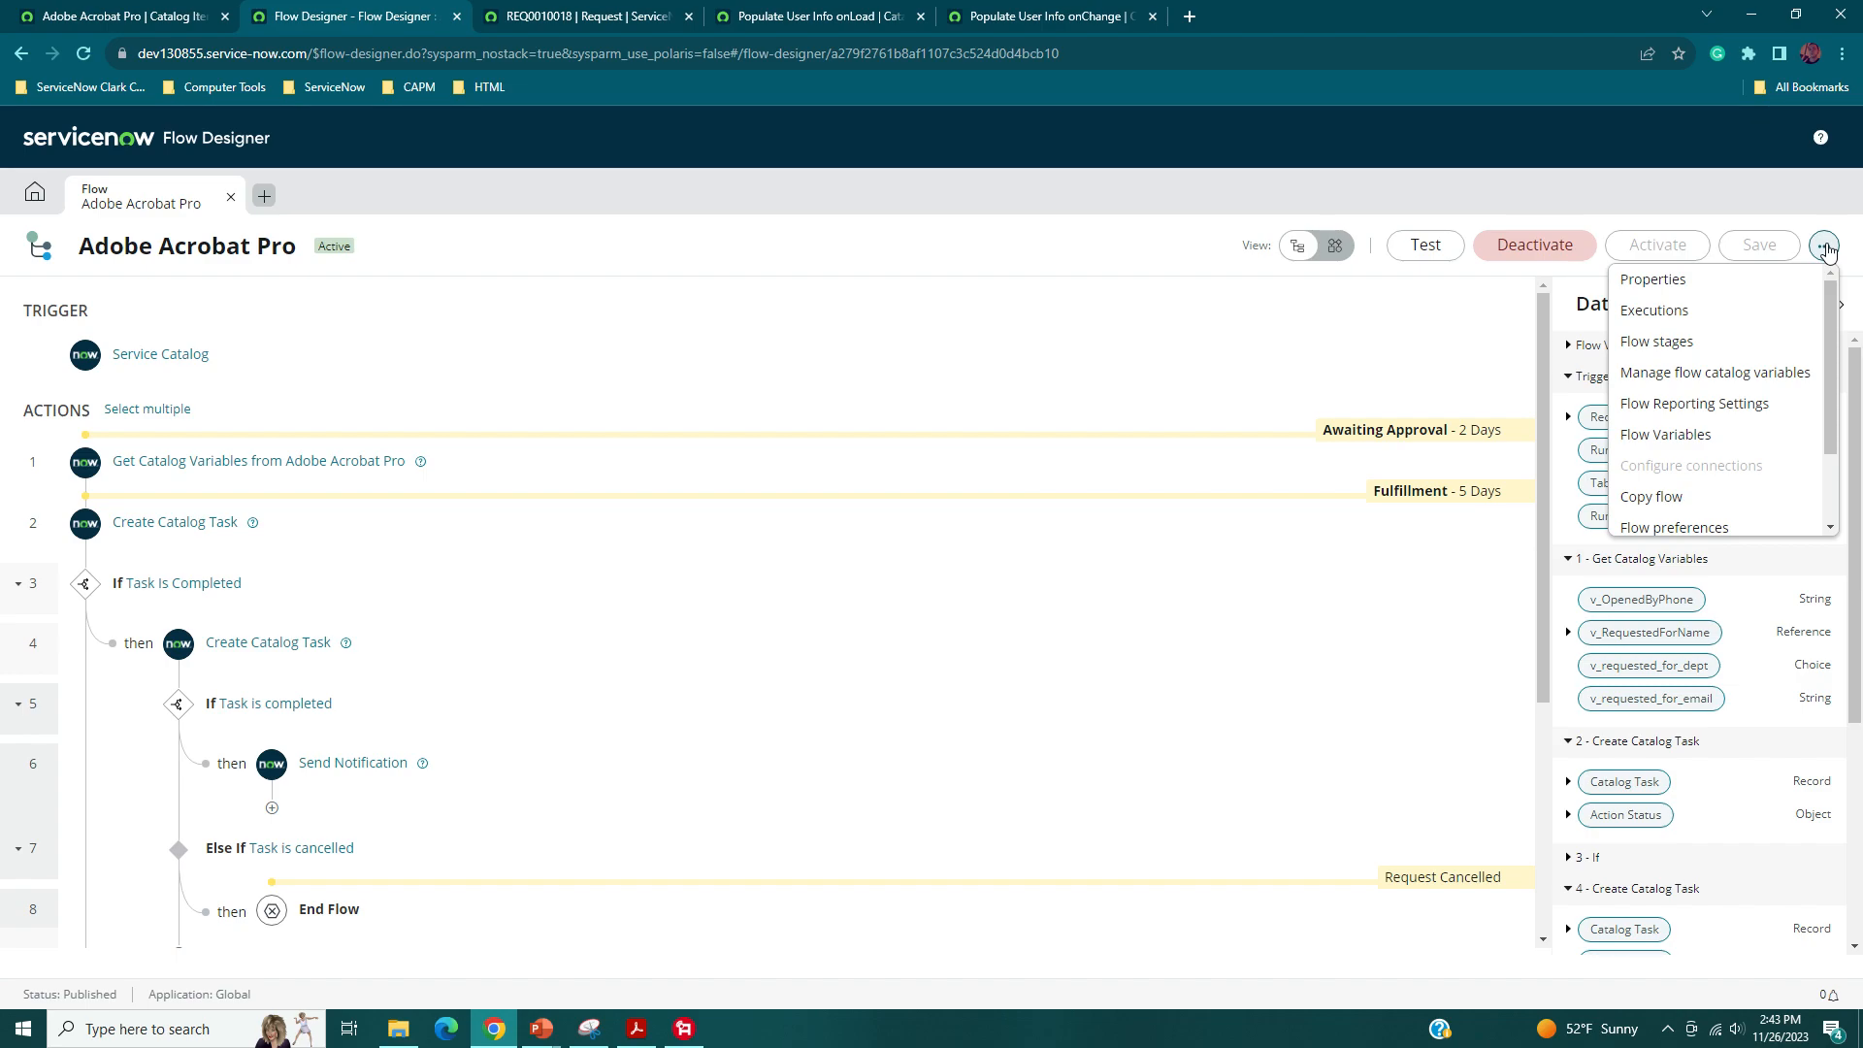
pyautogui.click(1824, 244)
pyautogui.click(1826, 246)
pyautogui.scroll(-3, 1621, 457)
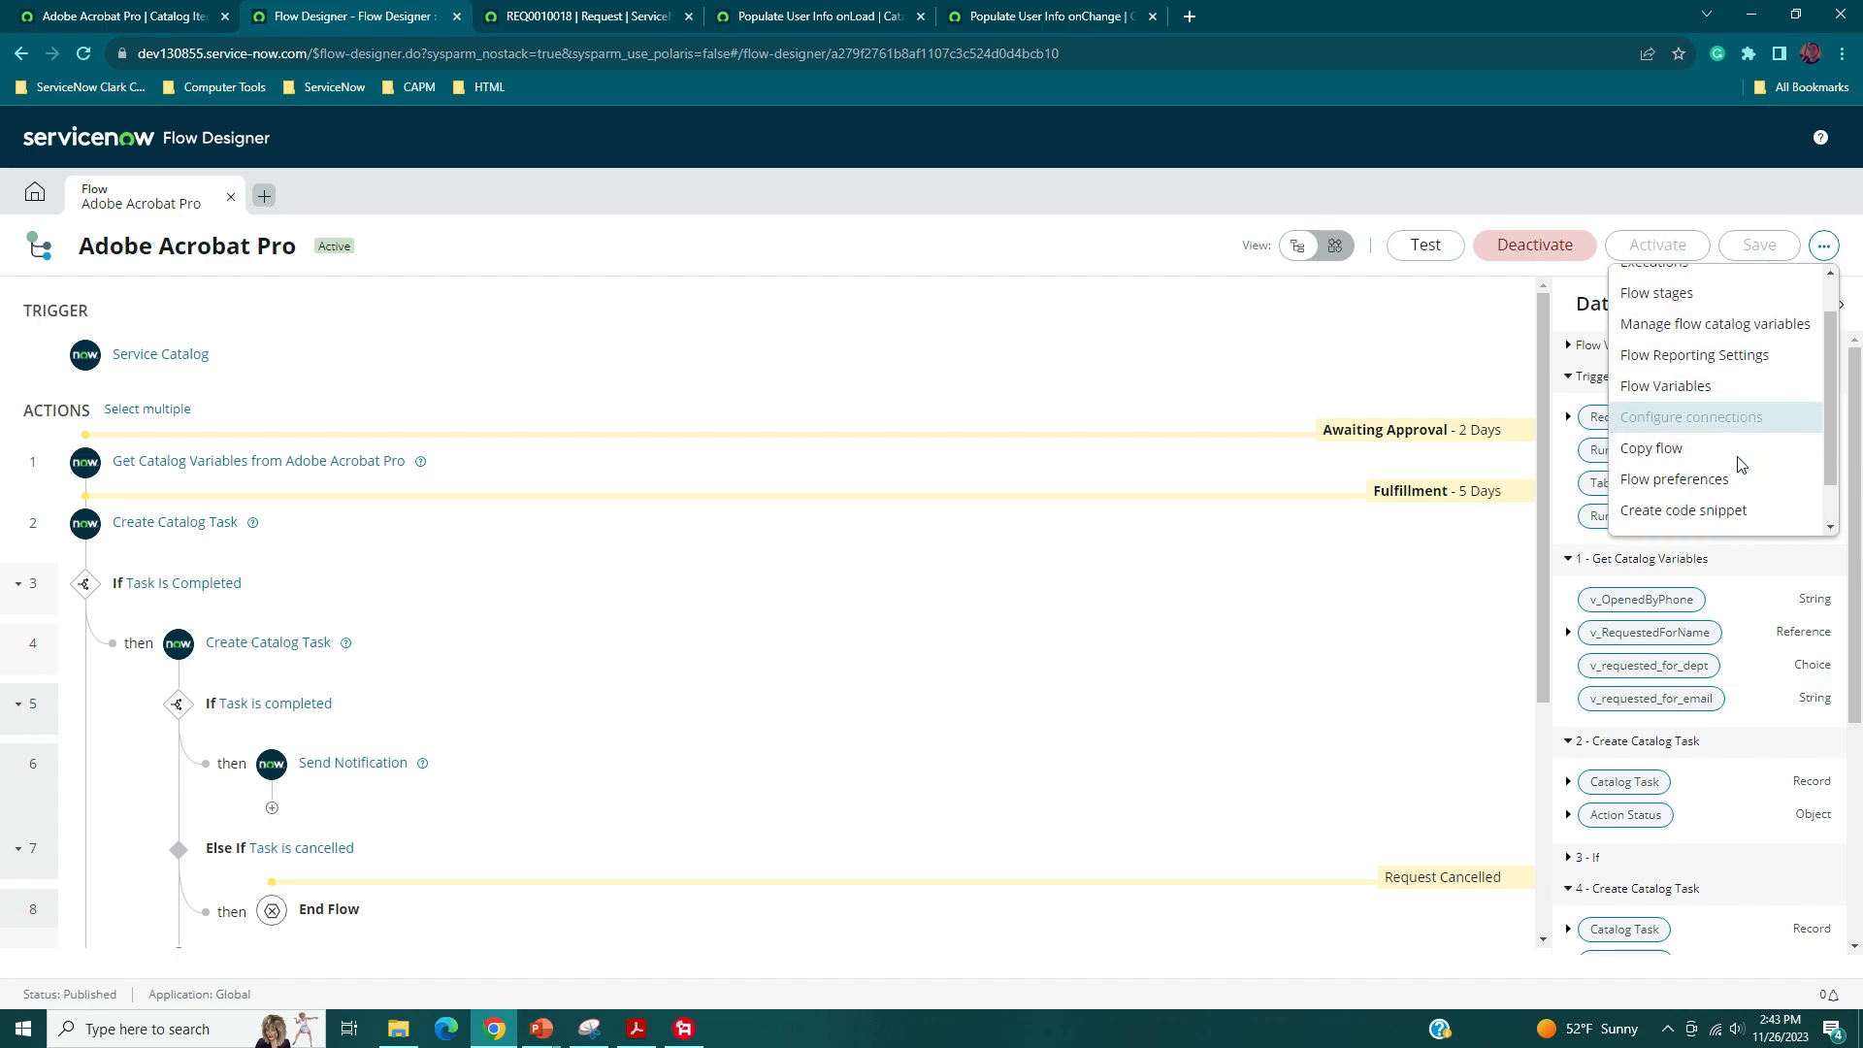
pyautogui.click(684, 256)
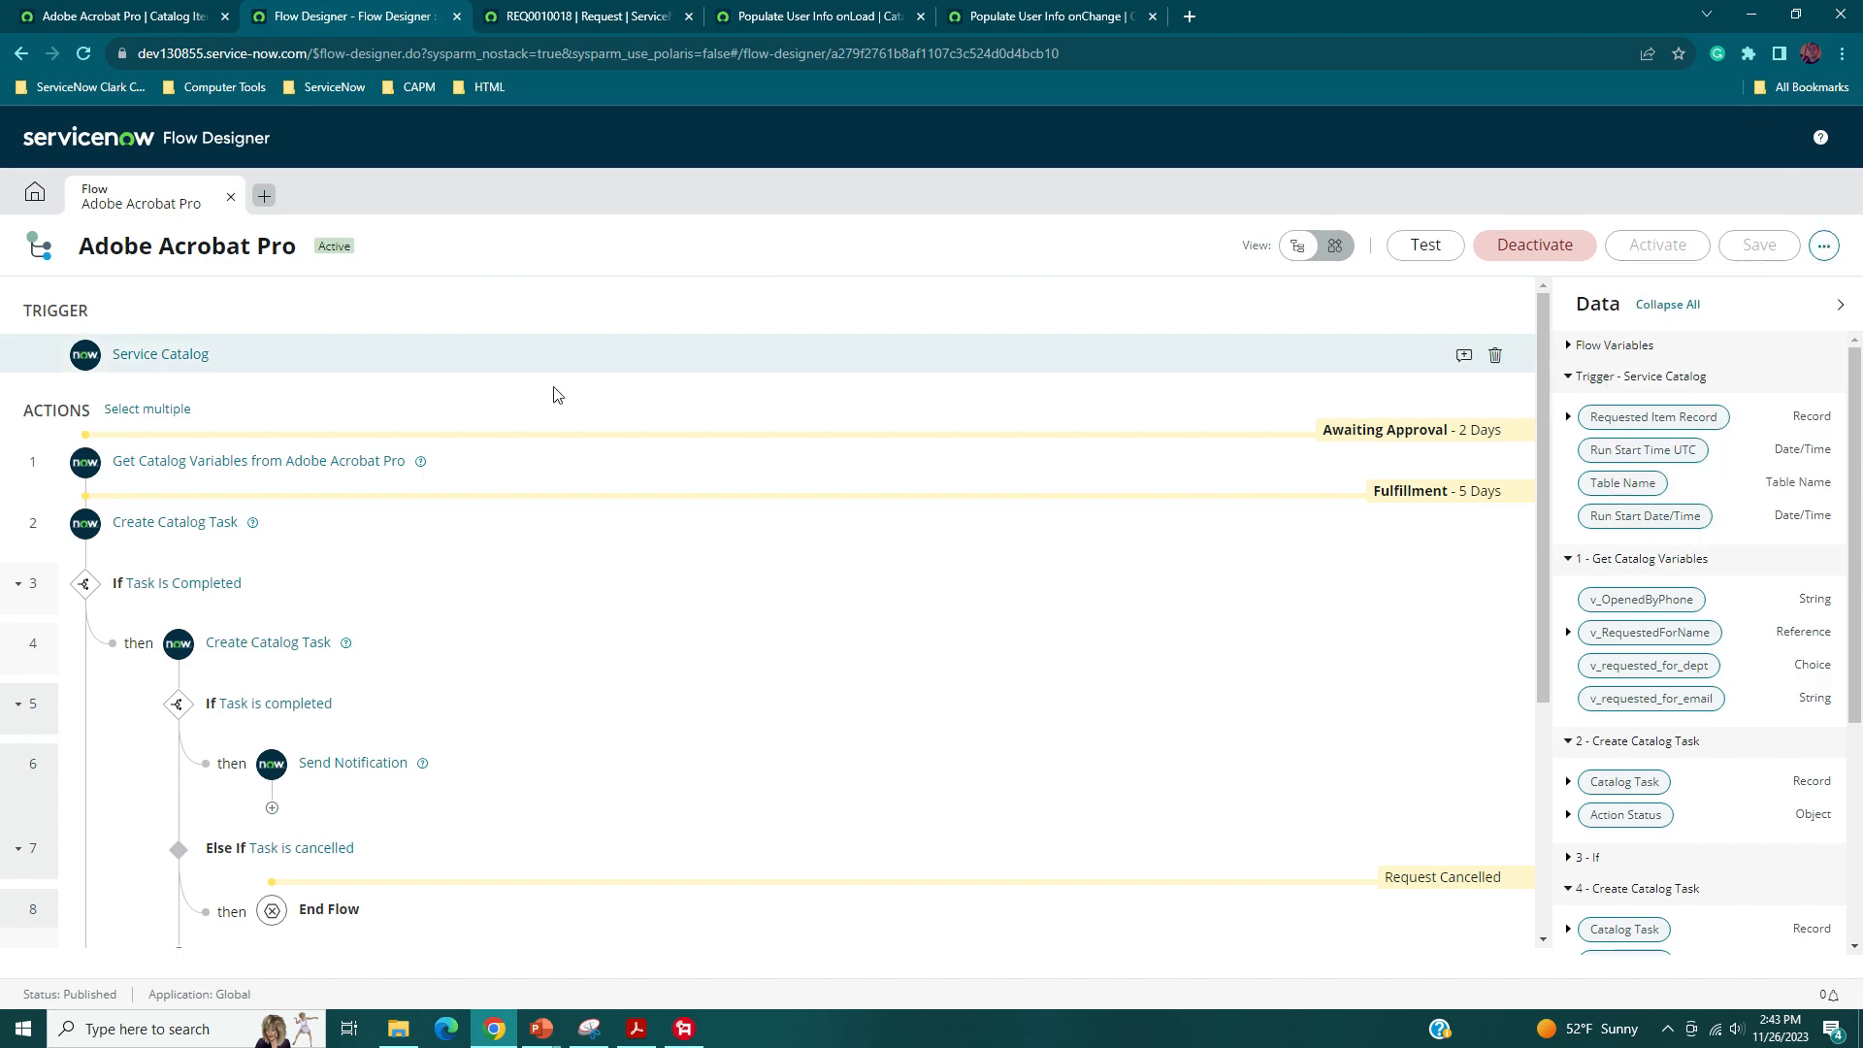
# - Inspect the selected variables in the Get Catalog Variables action, close it, and look over the flow's remaining actions
pyautogui.scroll(-1, 456, 490)
pyautogui.click(526, 385)
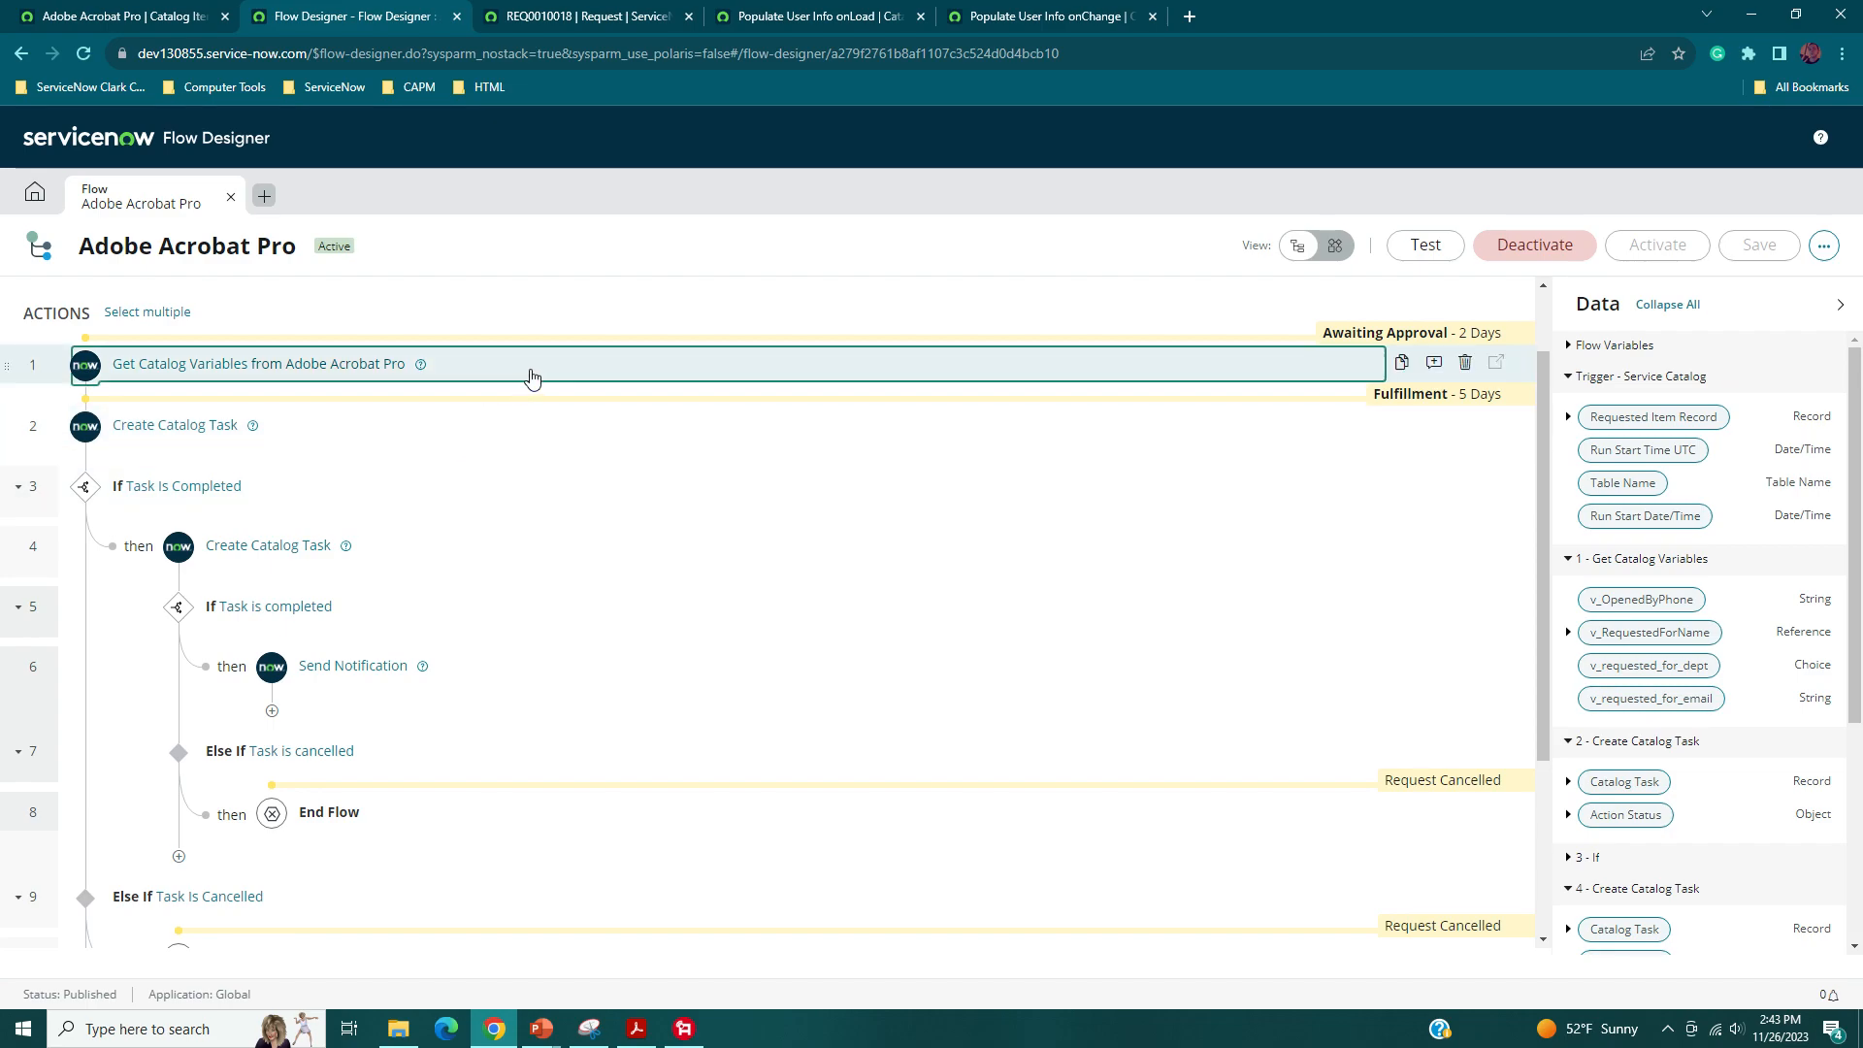
pyautogui.scroll(-2, 136, 536)
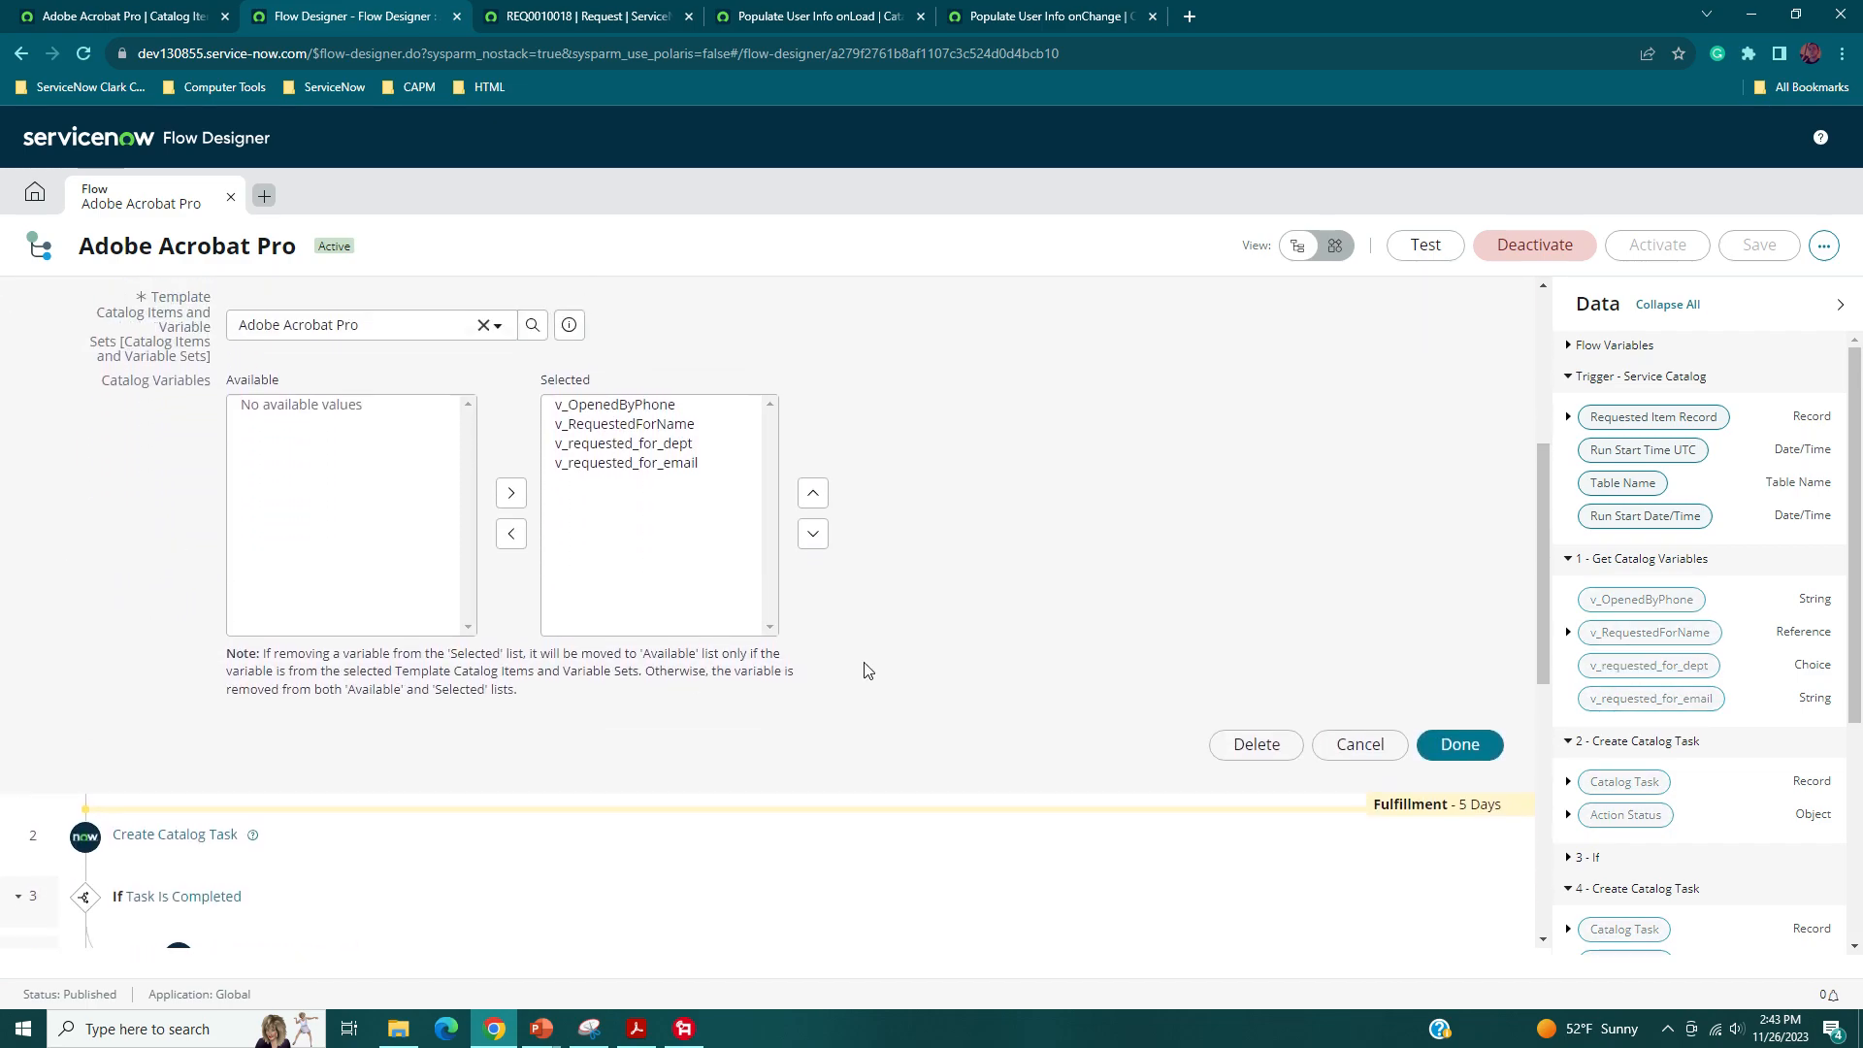
pyautogui.click(1445, 714)
pyautogui.scroll(-2, 578, 508)
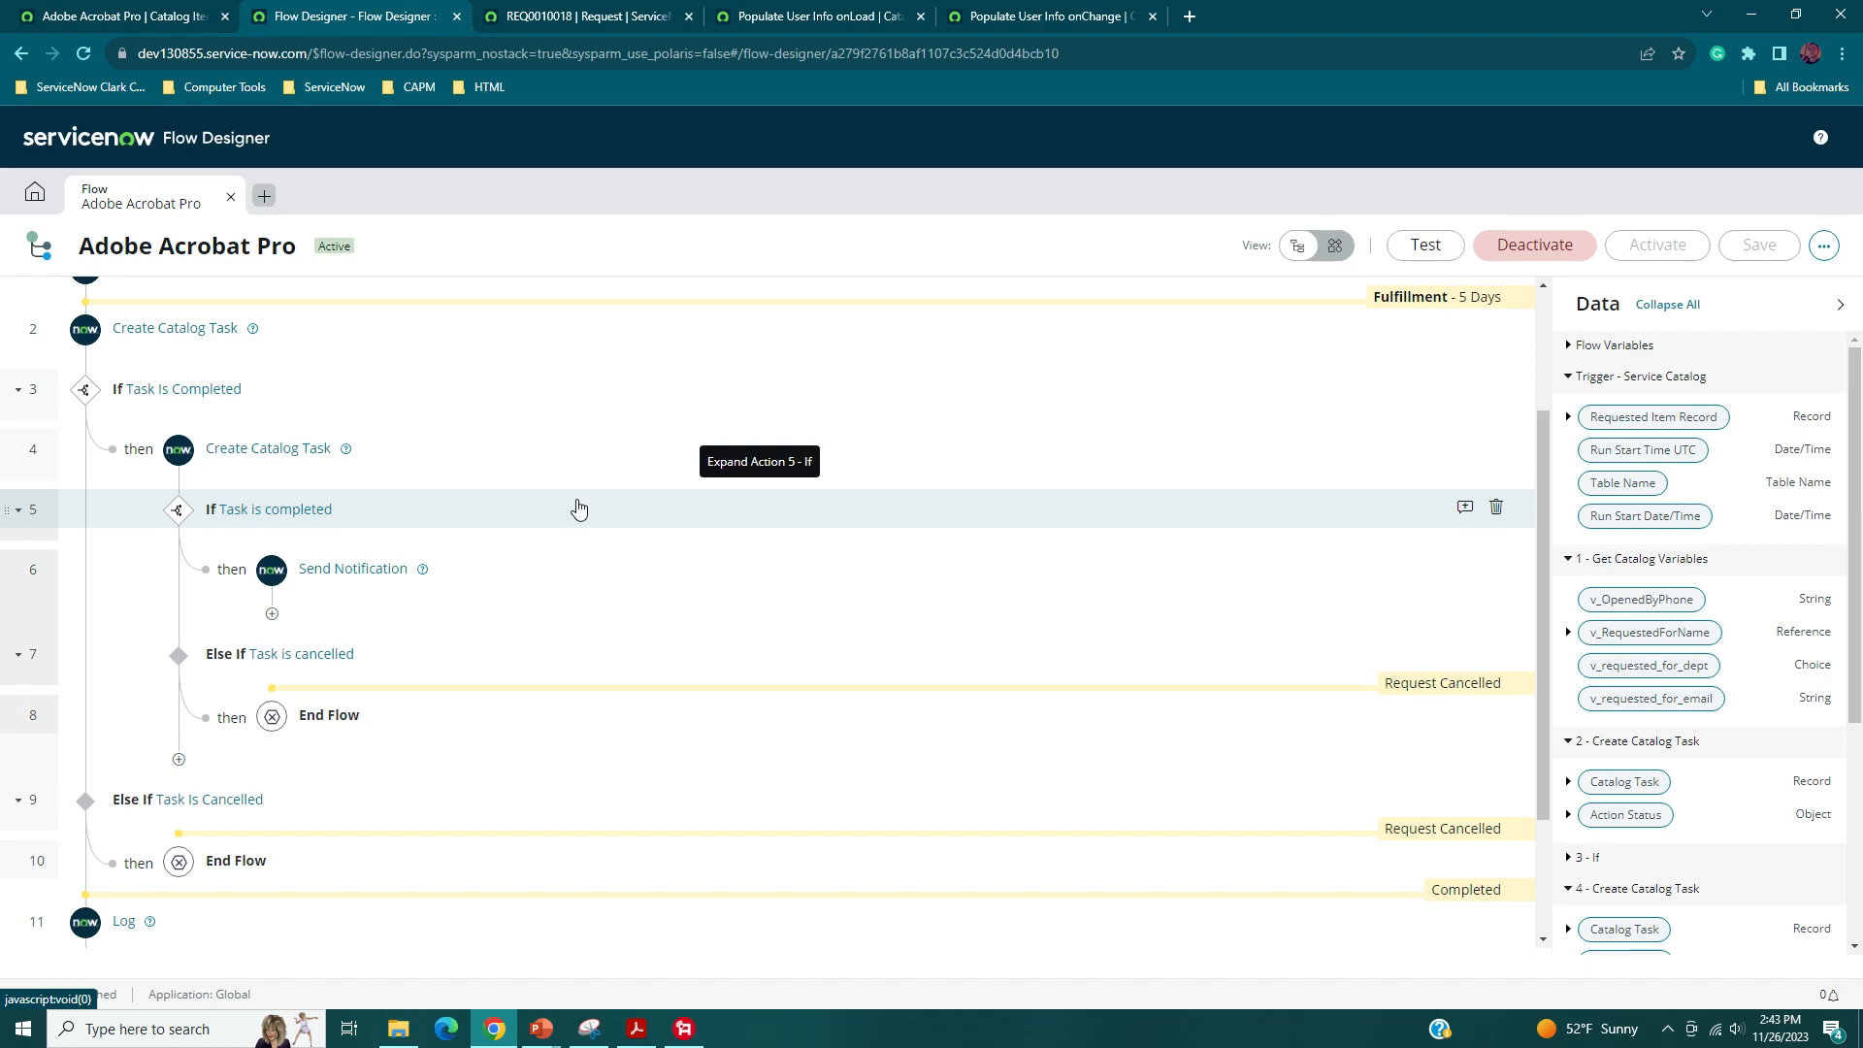
pyautogui.scroll(-2, 544, 529)
pyautogui.scroll(4, 524, 545)
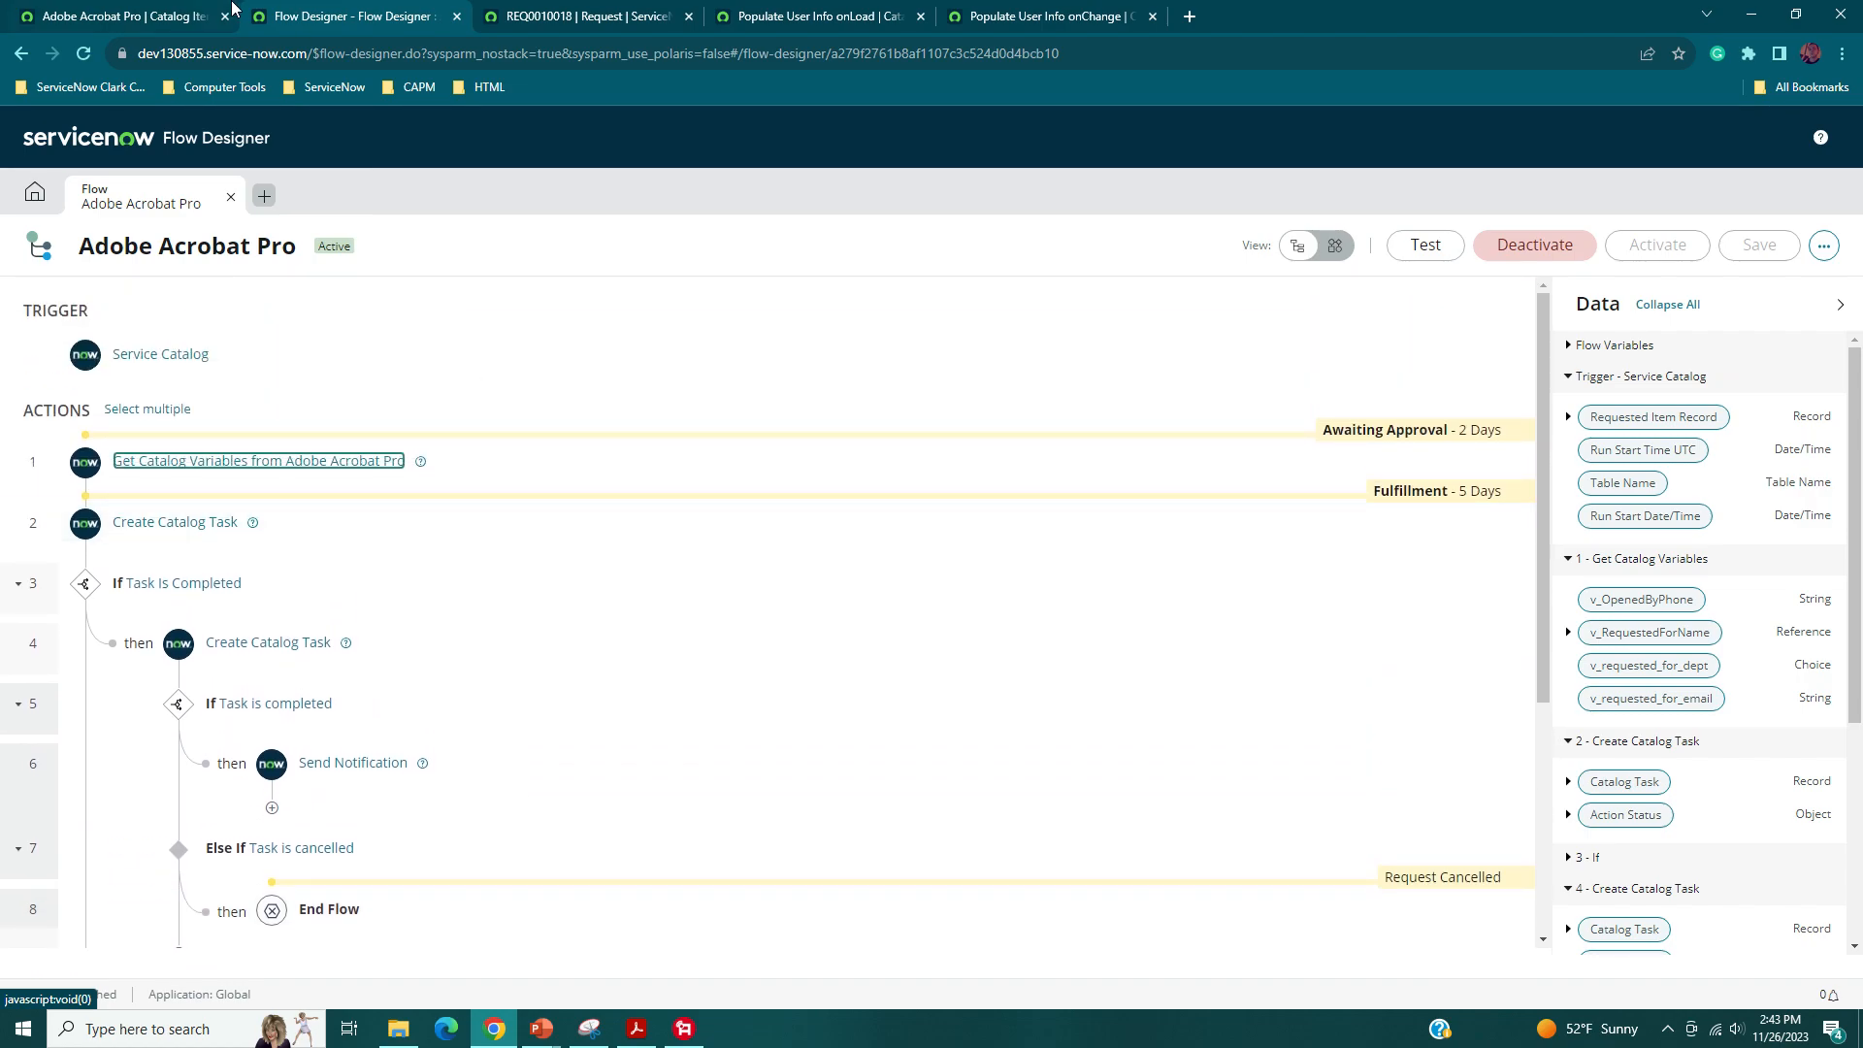
# - Review the Adobe Acrobat Pro catalog item's description in its browser tab, and switch to the Scenarios PDF in Adobe Acrobat
pyautogui.click(209, 10)
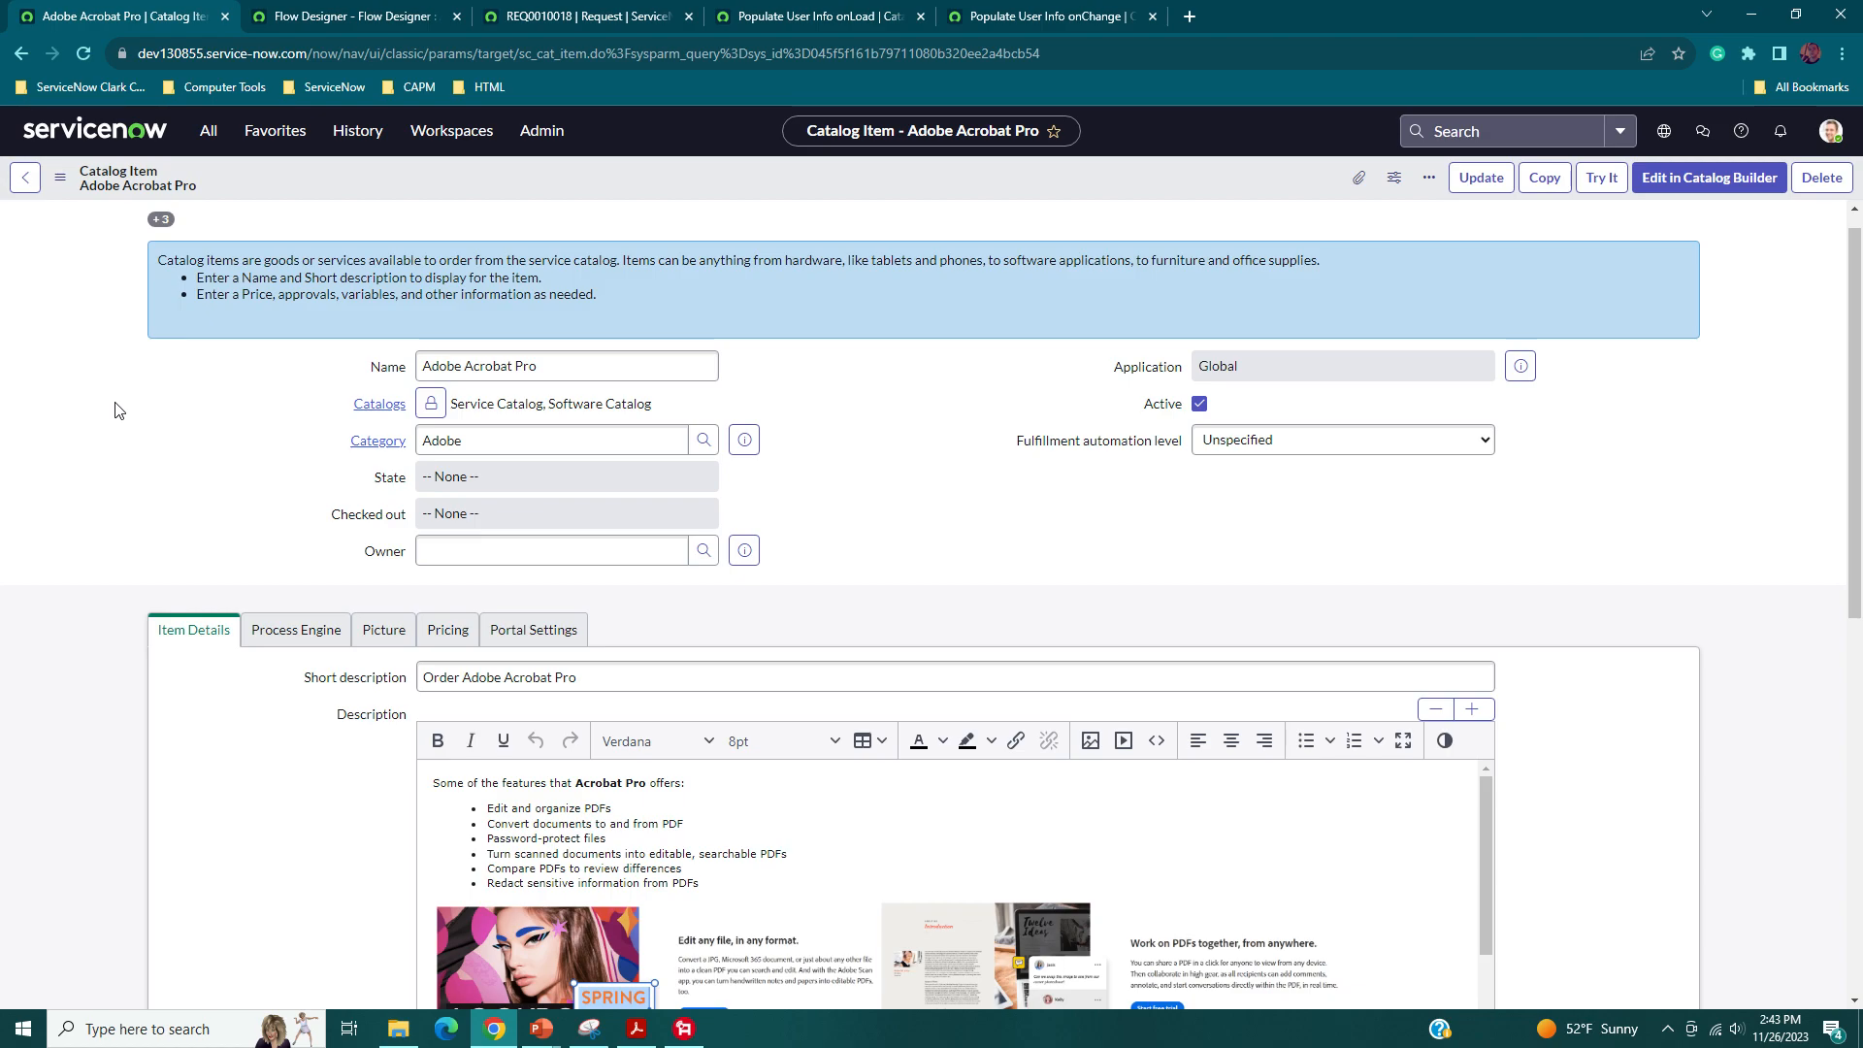
pyautogui.scroll(-3, 115, 409)
pyautogui.scroll(-1, 1190, 632)
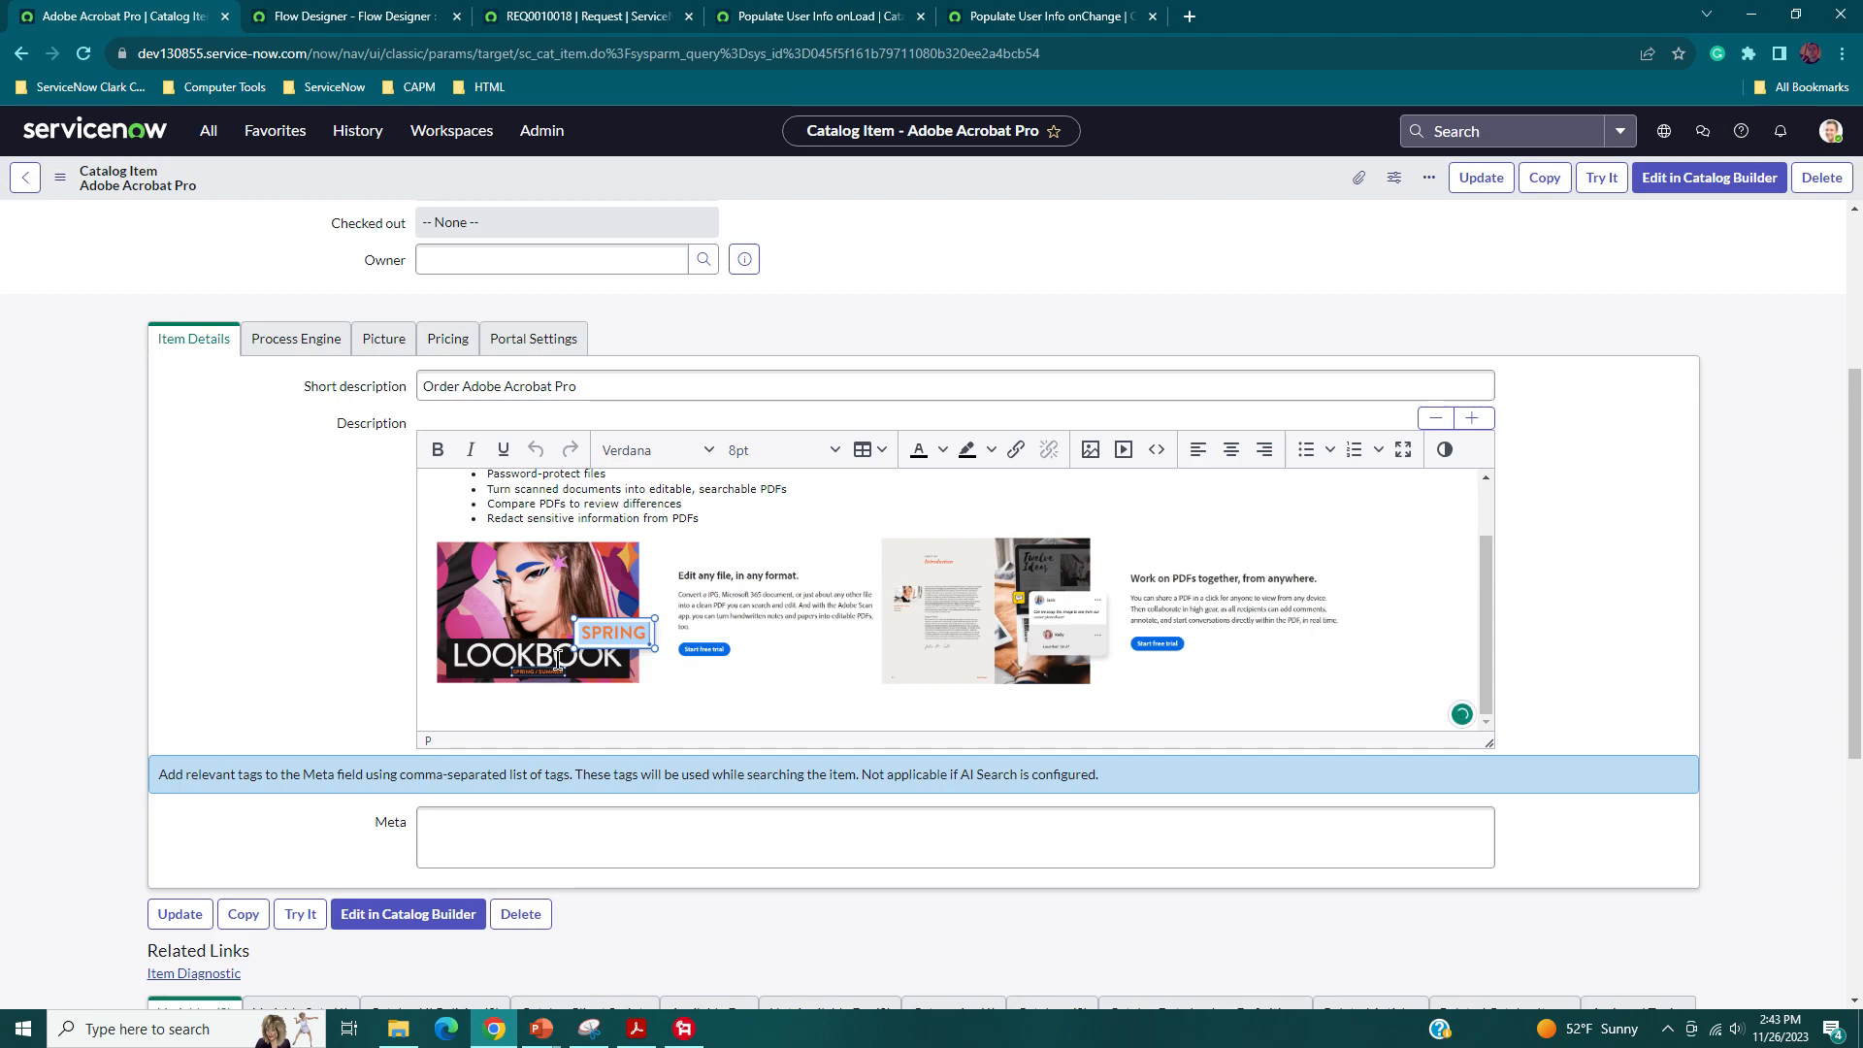
pyautogui.scroll(3, 69, 540)
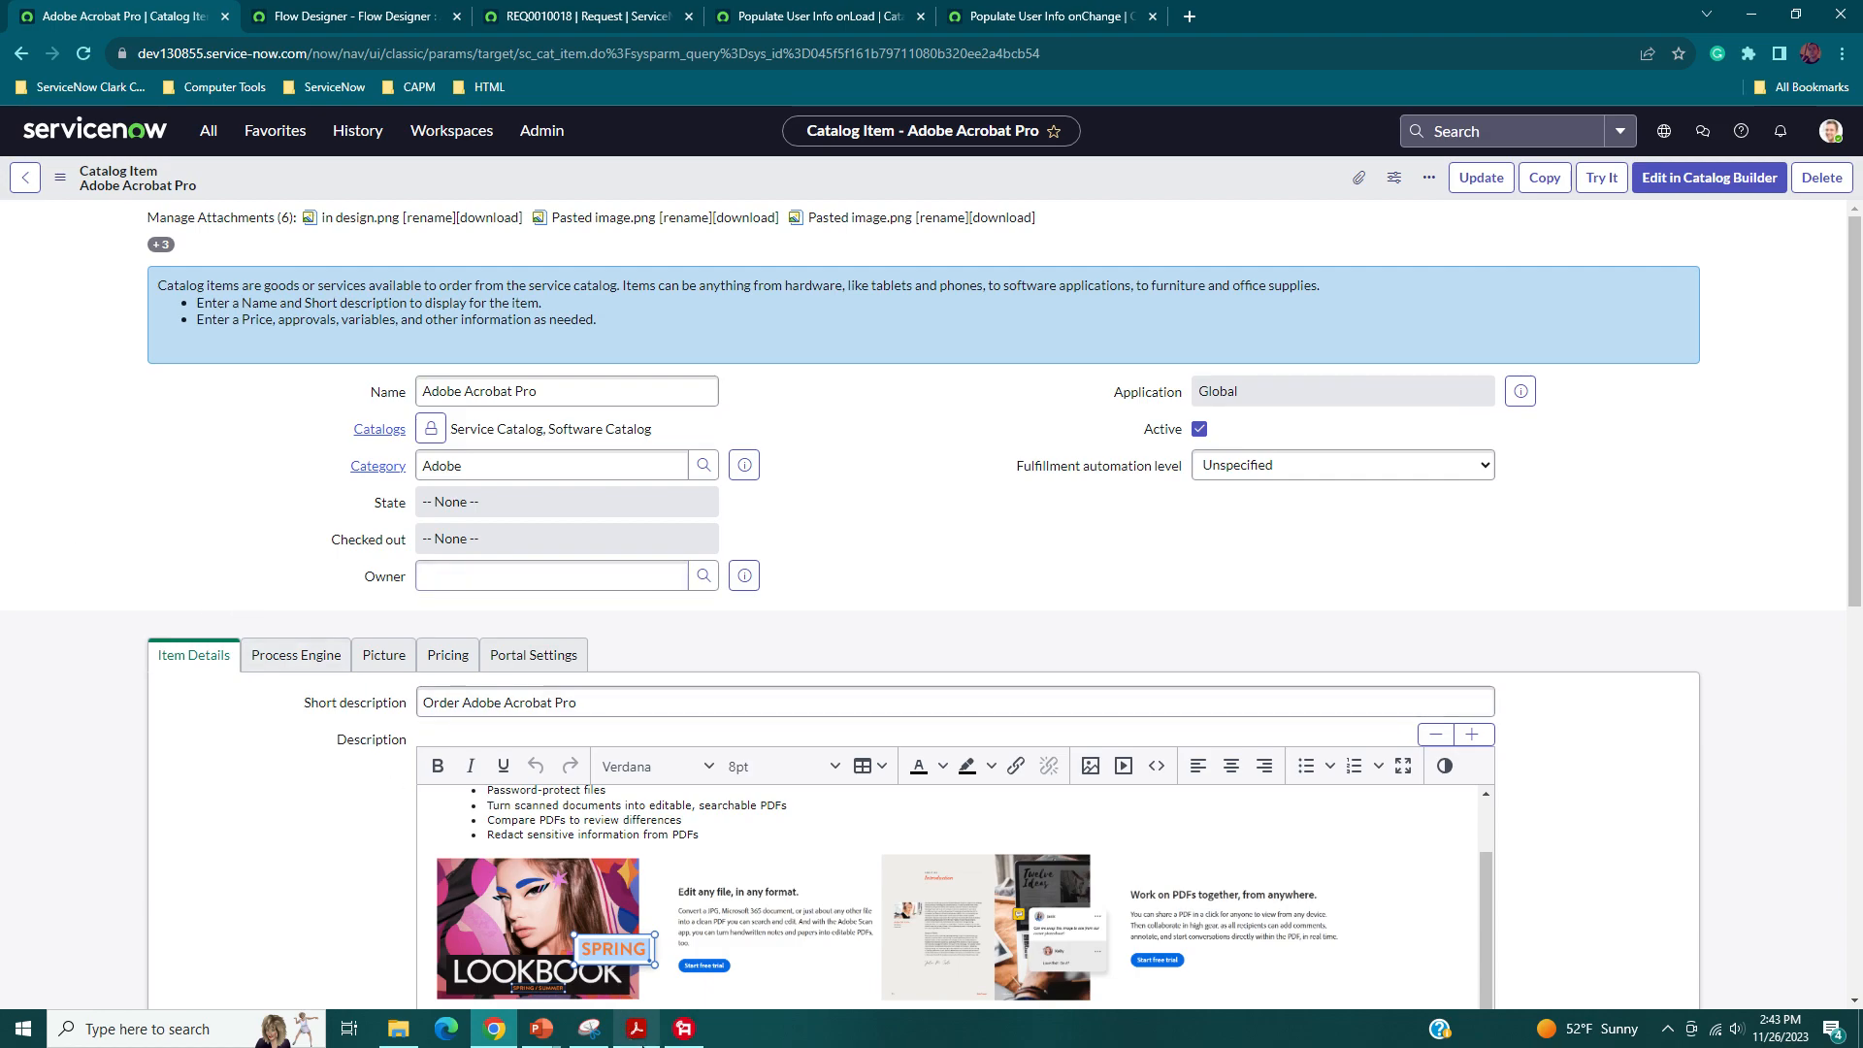
pyautogui.click(636, 1029)
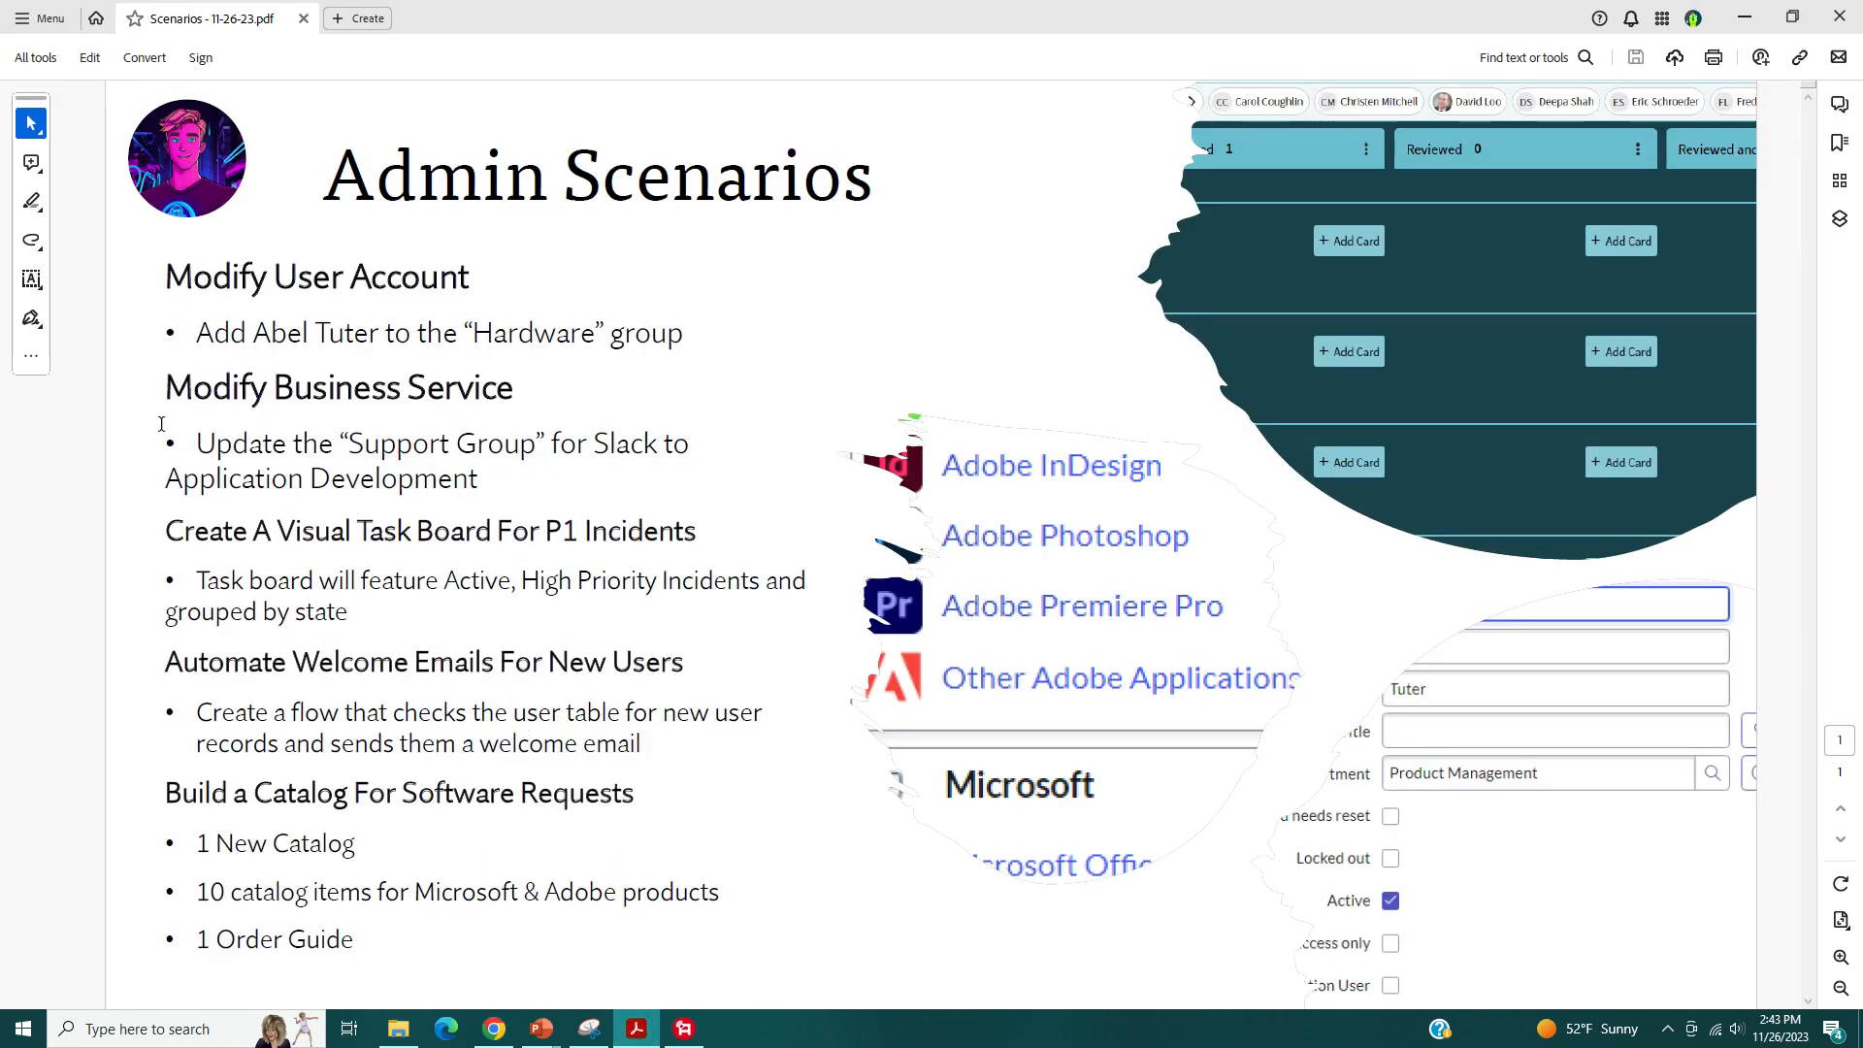